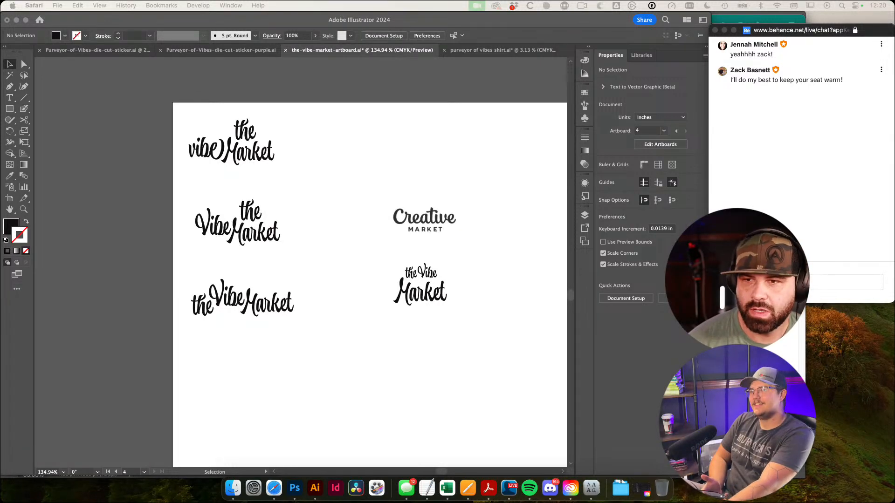
Bring the tattoo flash sheet image into the document and place it beside the left edge of the artboard with the logo variations
click(477, 233)
click(413, 233)
drag(489, 280, 413, 237)
drag(489, 241, 358, 248)
drag(503, 275, 381, 230)
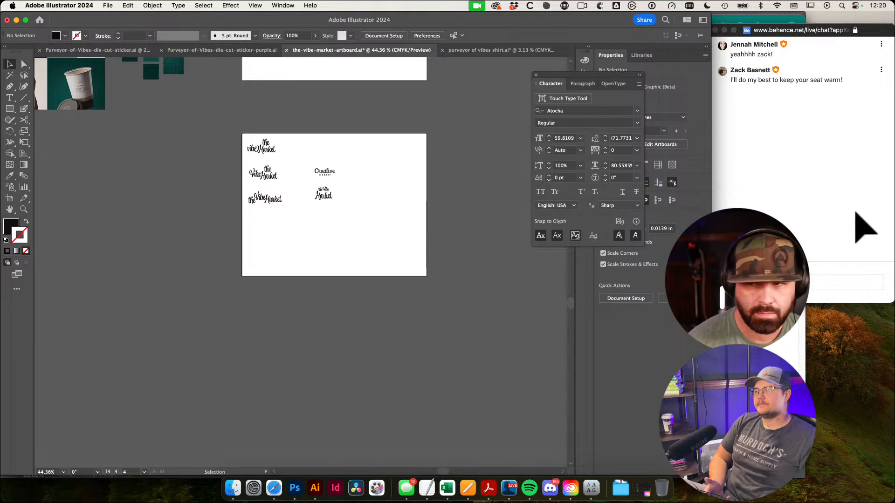
key(super+Tab)
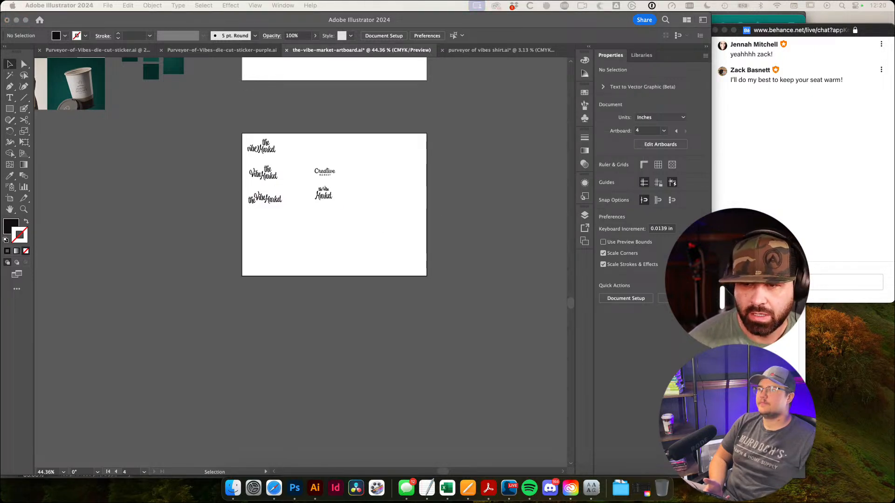
drag(296, 198, 198, 167)
click(193, 173)
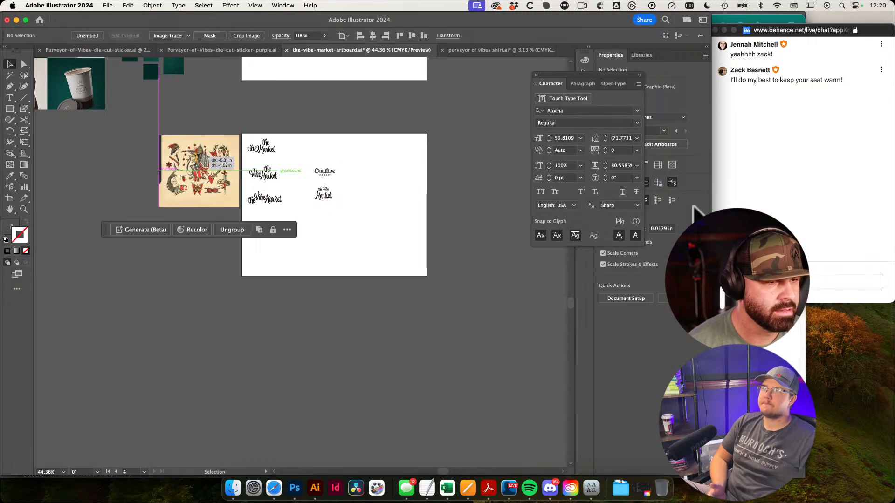
Add the Pinders classic tattoo font image, place it below the tattoo flash sheet, and scale it down to match the sheet's width
drag(894, 275, 190, 236)
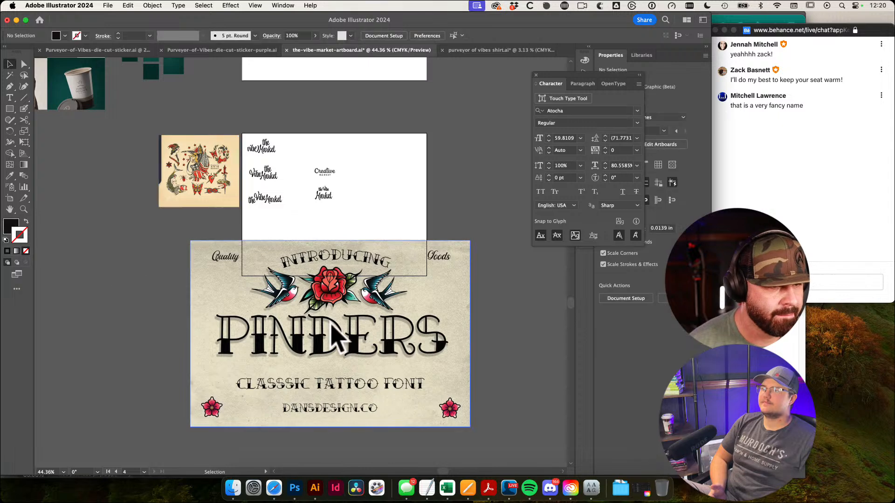
click(351, 340)
key(e)
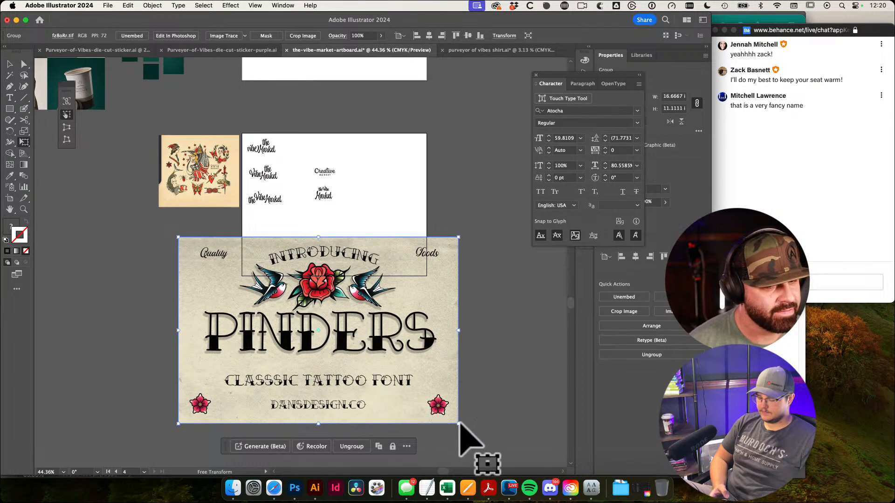
drag(459, 424, 283, 331)
key(v)
drag(256, 275, 201, 251)
key(e)
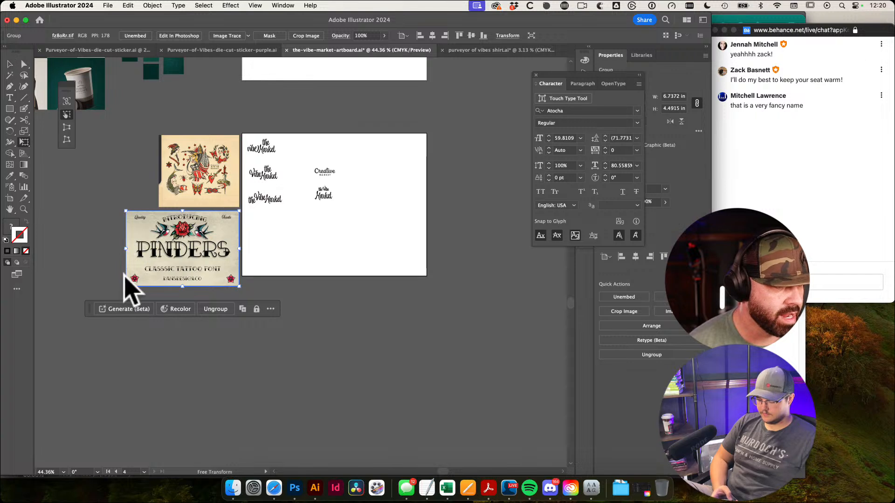
drag(125, 285, 159, 264)
key(v)
click(230, 285)
Add the Vintage Tattoo Font image beside the artboard's right edge and scale it down, aligned with the artboard's top
scroll(230, 285, right, 3)
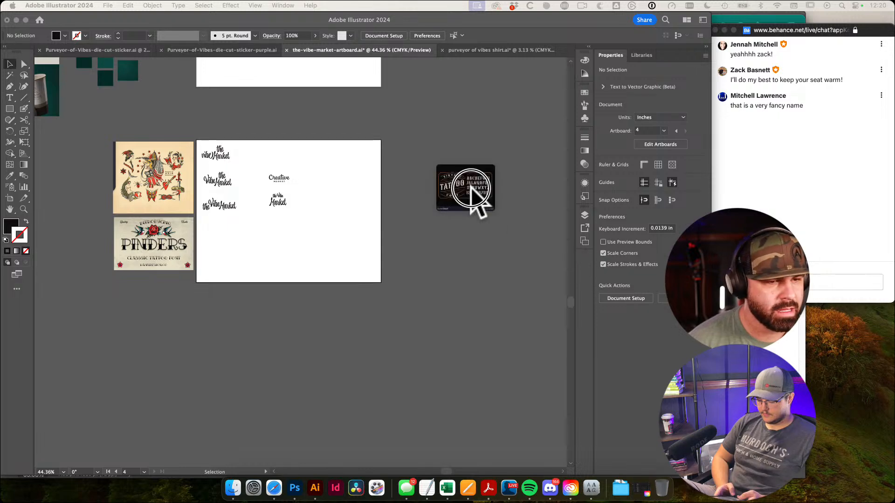
drag(490, 244, 414, 198)
scroll(436, 256, right, 5)
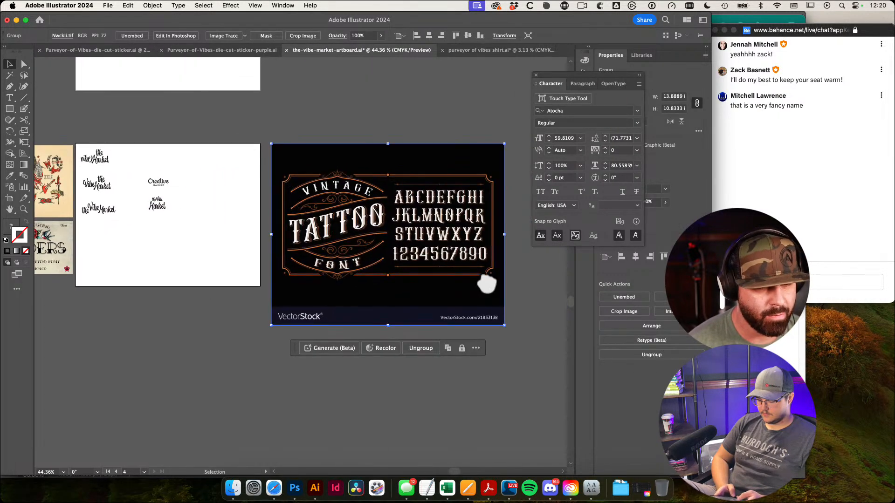
key(e)
drag(504, 325, 360, 223)
key(v)
click(447, 212)
drag(447, 211, 501, 214)
click(350, 196)
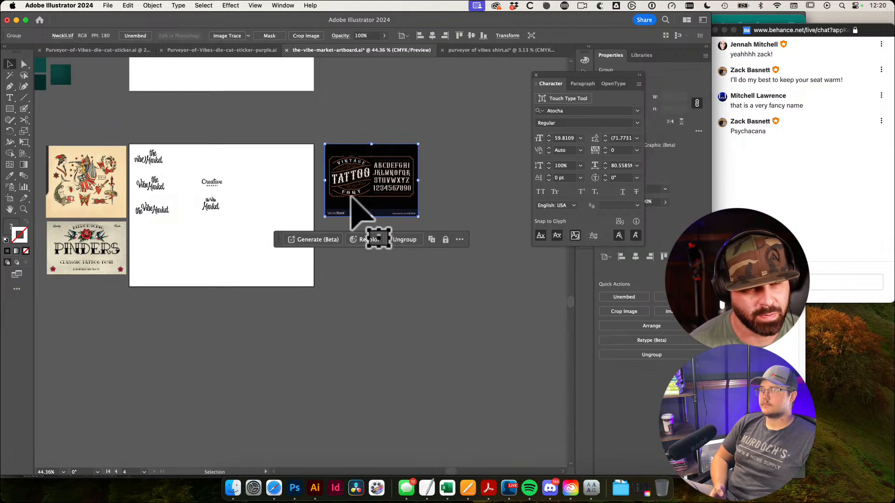
key(e)
key(v)
click(442, 211)
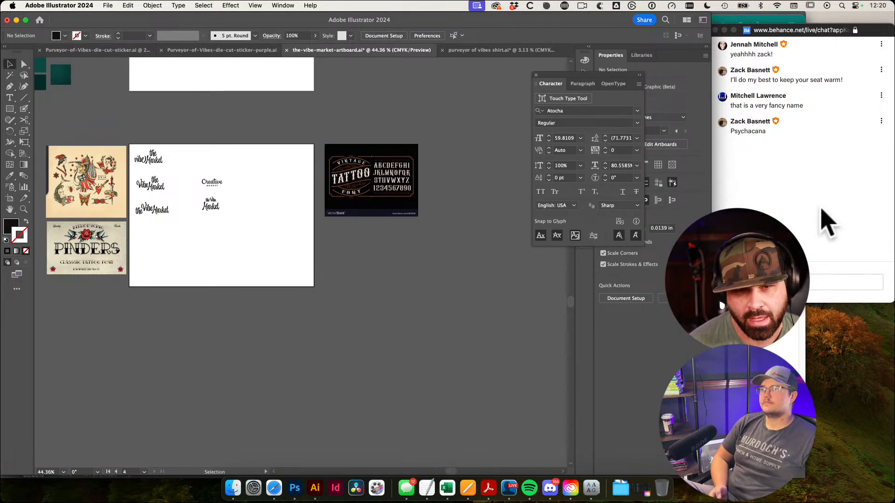
Copy the word "Psychacana" from the chat message and return to the artboard
click(822, 210)
drag(737, 137, 722, 139)
key(super+c)
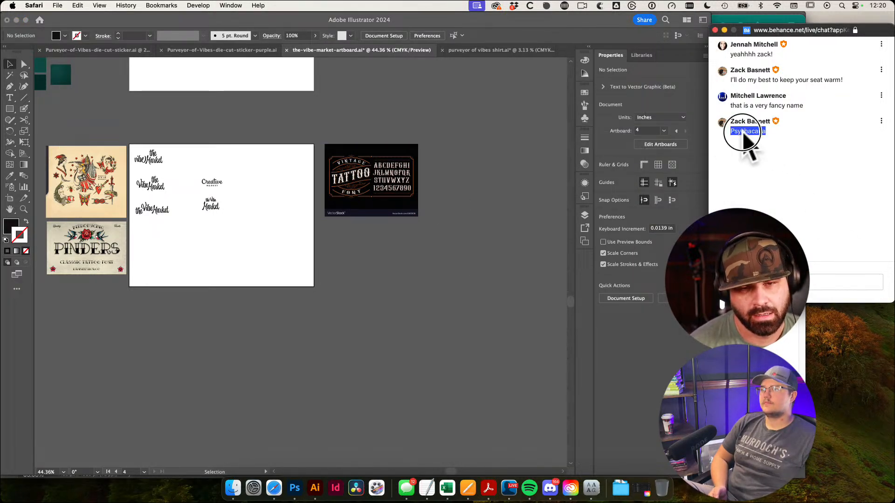
click(454, 221)
drag(458, 220, 498, 233)
drag(344, 298, 357, 301)
key(t)
drag(297, 160, 338, 200)
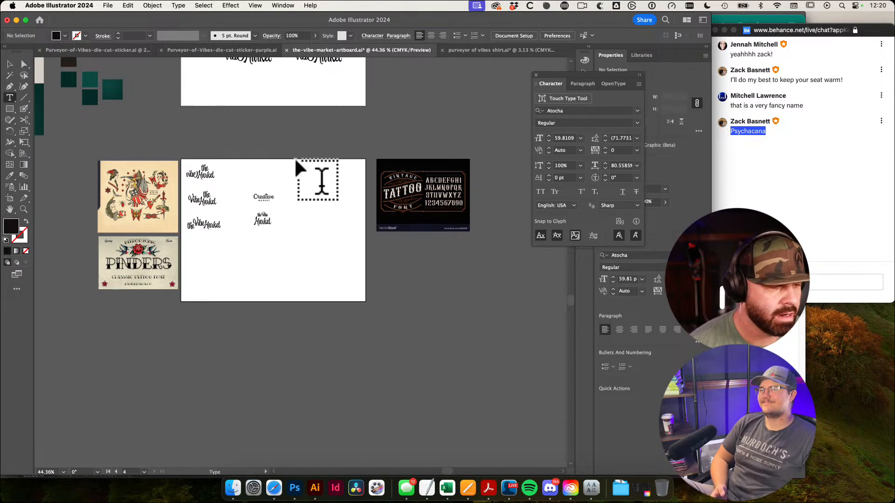
click(279, 157)
key(Escape)
click(304, 262)
drag(264, 149, 304, 170)
key(a)
Paste "Psychacana" as a text object on the artboard and position it below the Vibe Market logo variations
key(t)
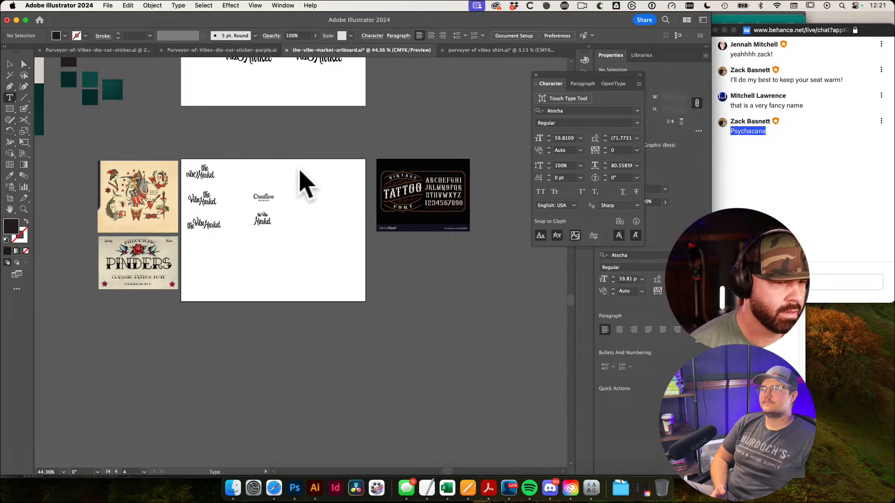
key(super+v)
key(Escape)
drag(338, 173, 276, 269)
click(326, 249)
drag(203, 264, 203, 265)
click(280, 274)
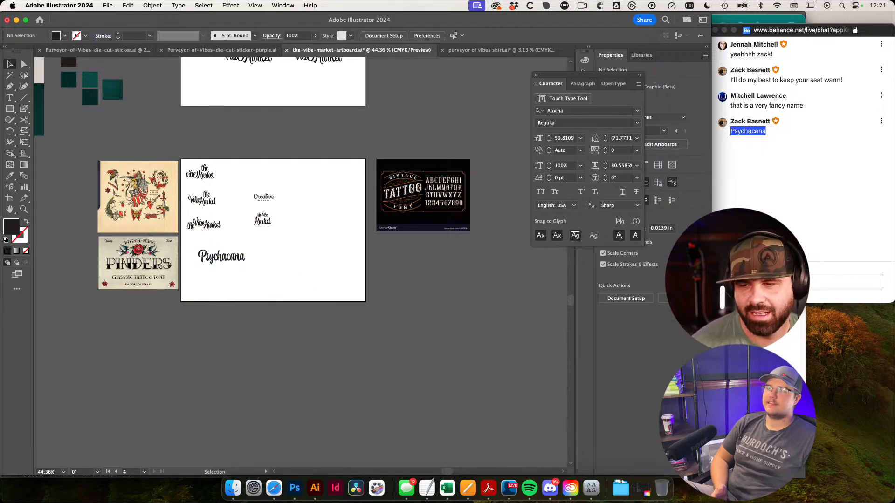
Add the Tattoo Beast vintage label font image below the Vintage Tattoo Font image and scale it down
key(super+Tab)
drag(894, 338, 473, 292)
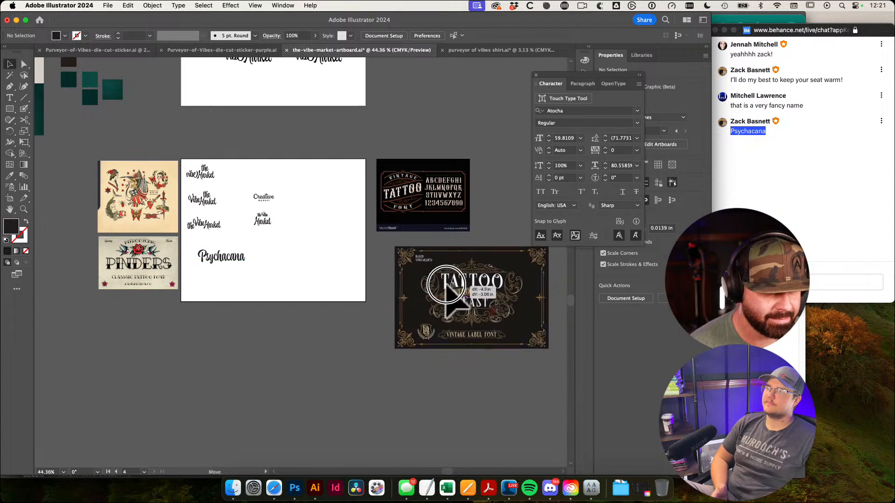
drag(530, 343, 471, 293)
key(v)
click(530, 293)
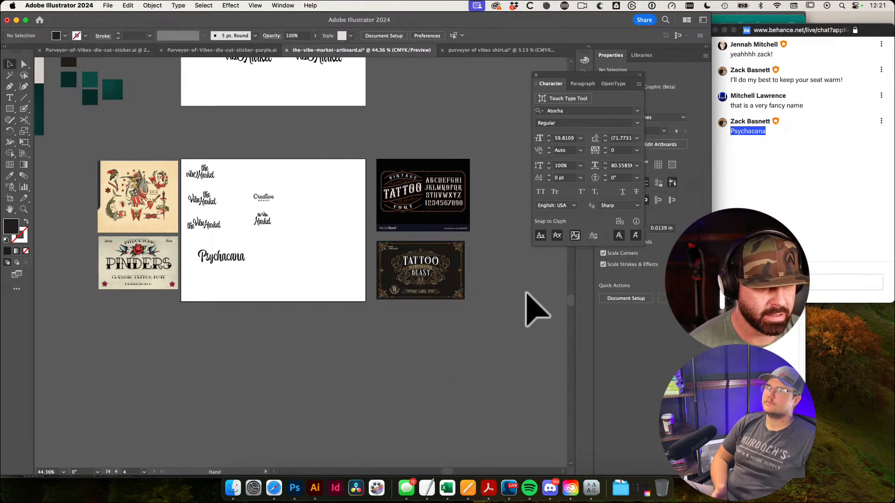
Adjust the Tattoo Beast image's size and position to match the width of the Vintage Tattoo Font image above it
drag(530, 293, 483, 277)
click(394, 249)
drag(398, 249, 482, 270)
mouse_move(428, 263)
mouse_down()
mouse_move(418, 263)
mouse_move(425, 272)
mouse_up()
key(e)
drag(425, 221, 433, 215)
key(v)
click(463, 217)
drag(468, 255, 460, 242)
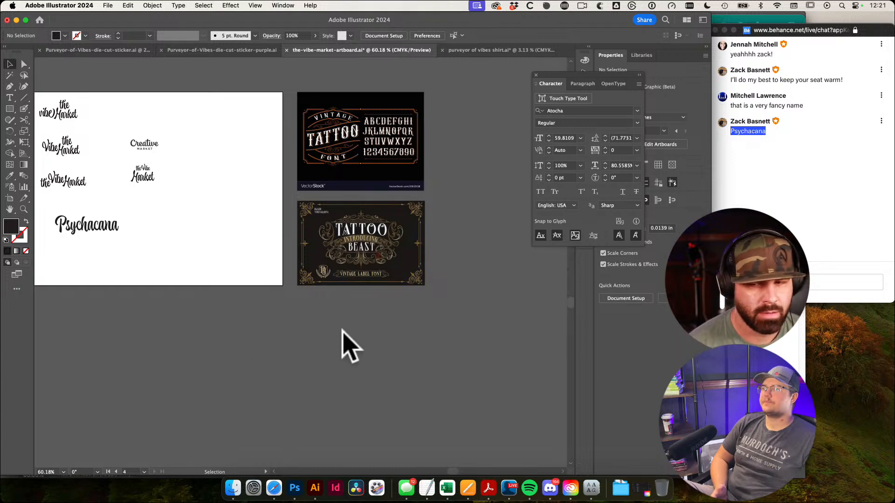
Add the Blackriver typeface image below the Tattoo Beast image and scale it down to about 7.6 in wide to match the column
click(372, 368)
drag(720, 378, 343, 299)
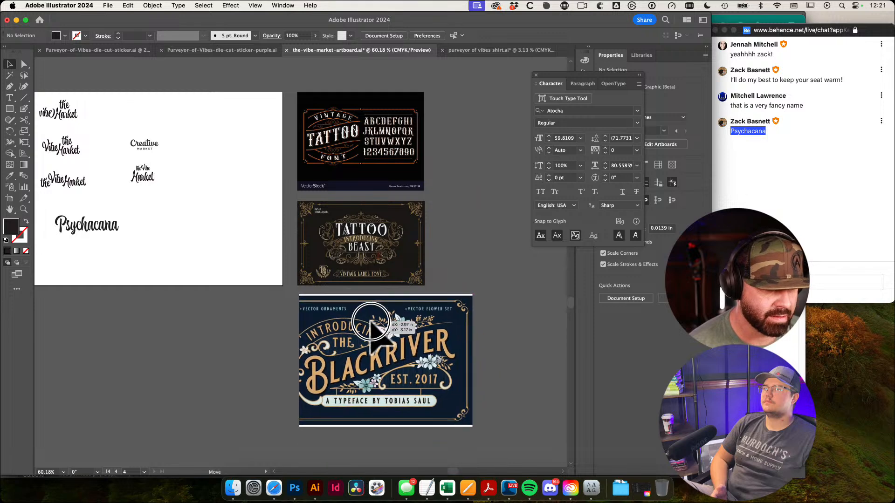
key(e)
drag(470, 427, 420, 400)
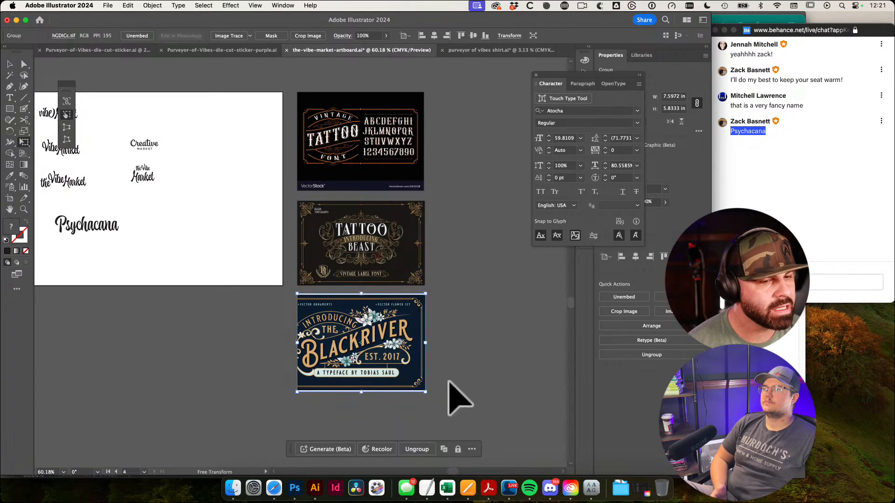
key(v)
click(481, 345)
drag(483, 345, 487, 358)
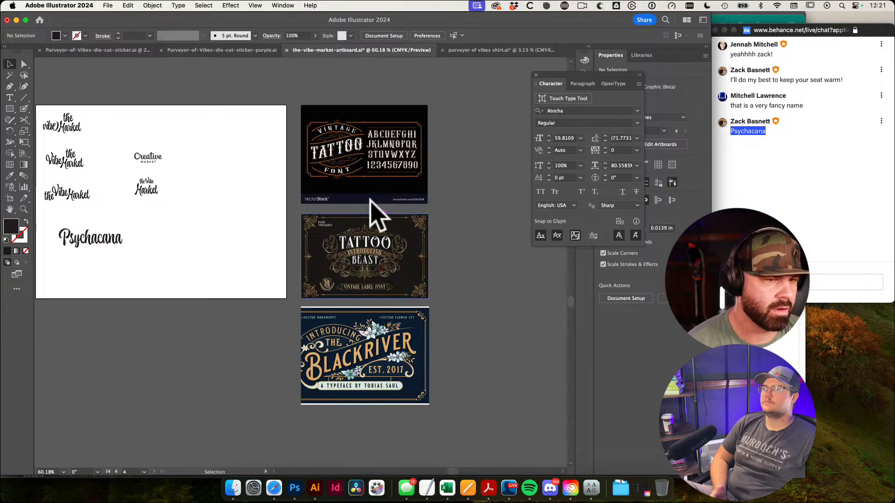
Examine the lettering, ornaments and alphabet of the Vintage Tattoo Font reference image up close
scroll(344, 154, up, 4)
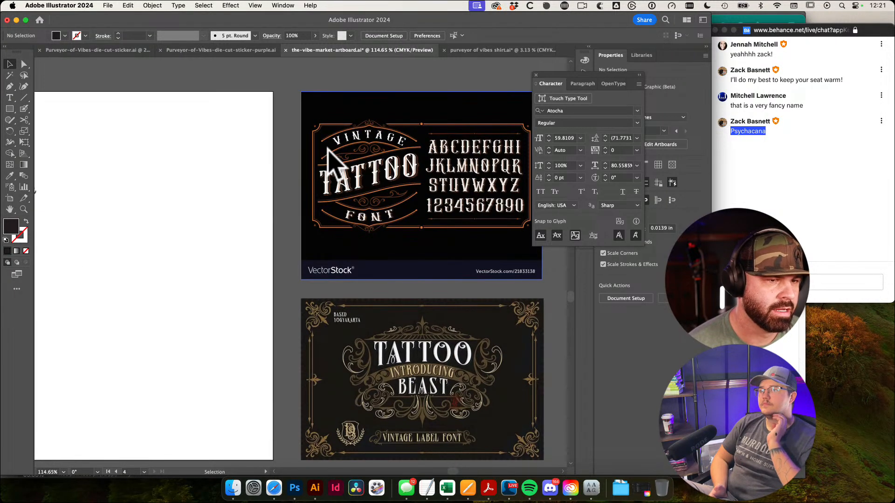
scroll(470, 219, up, 6)
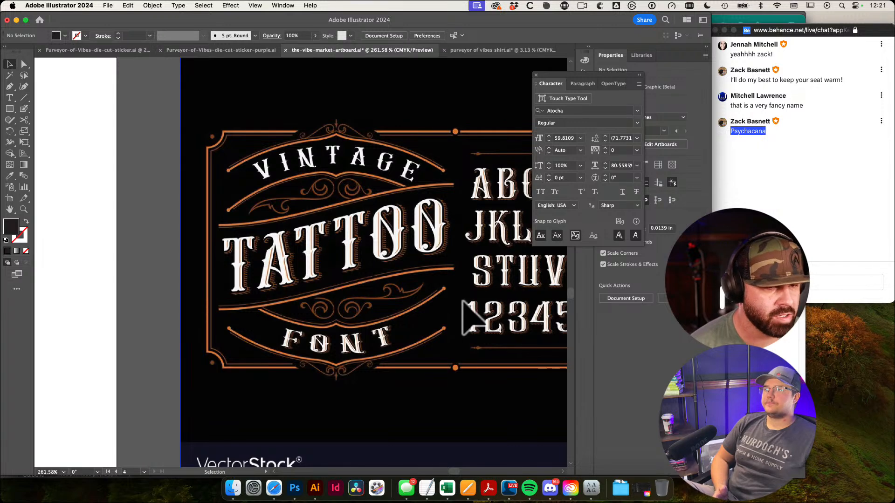
drag(463, 300, 314, 289)
scroll(443, 284, down, 2)
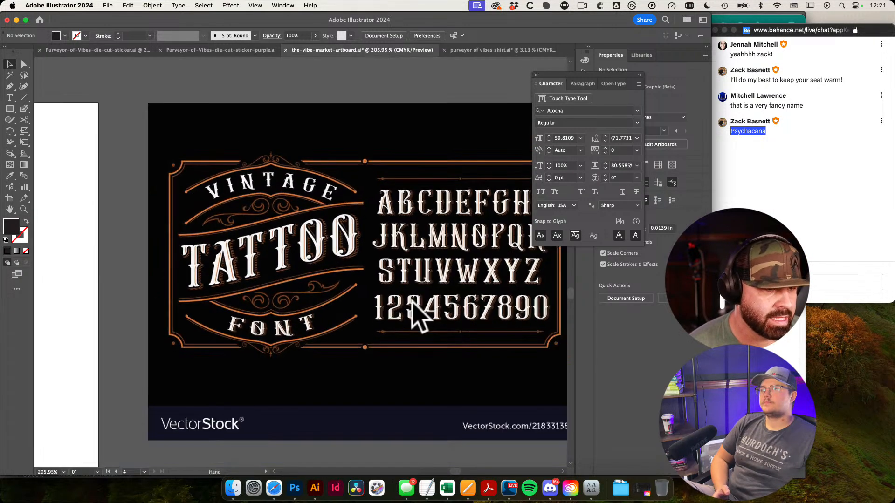
scroll(431, 312, down, 3)
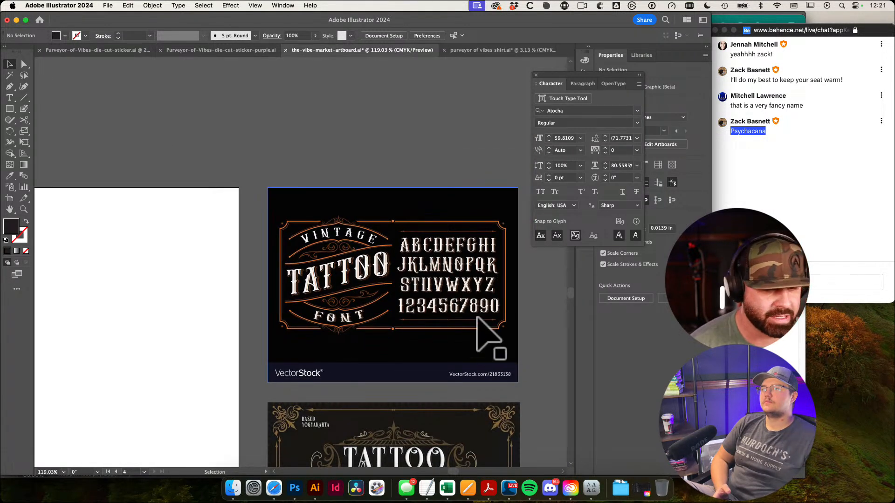
scroll(487, 282, up, 2)
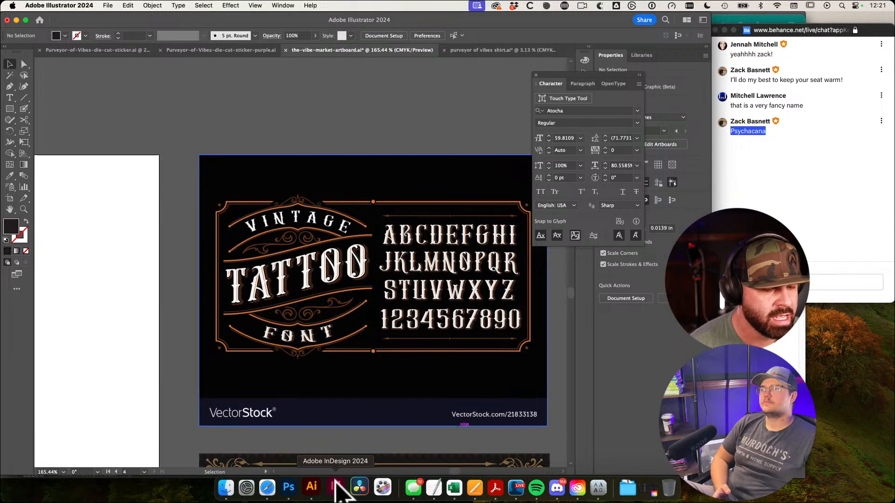
Switch to Safari and open the Envato Elements website in a new window
click(275, 487)
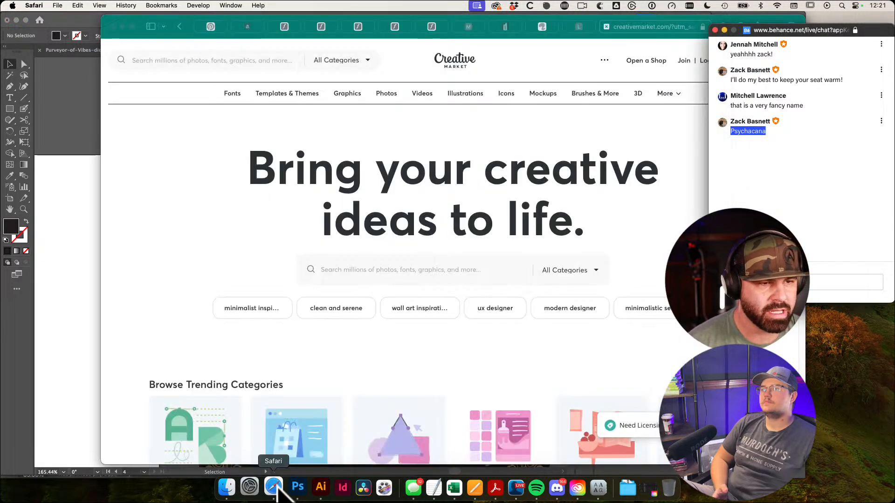
key(super+n)
text(elem)
key(Return)
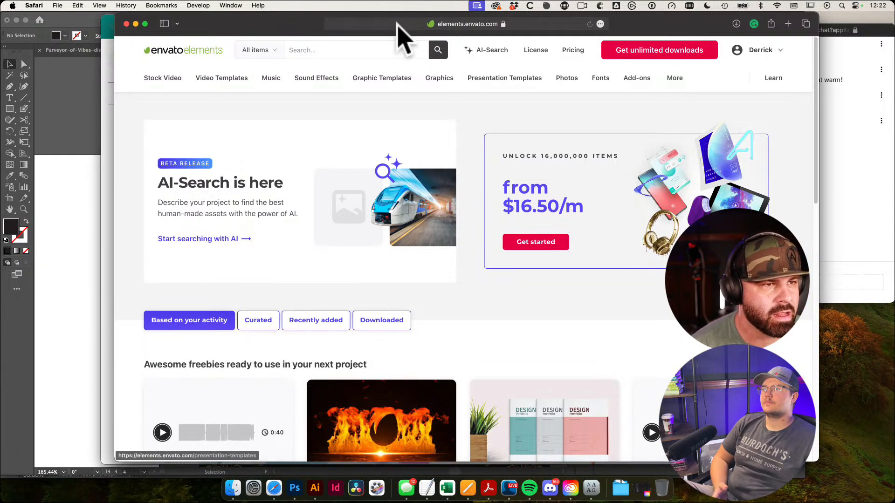
Shrink the Envato Elements browser window and move it away from the chat window so the chat stays uncovered
drag(260, 23, 199, 22)
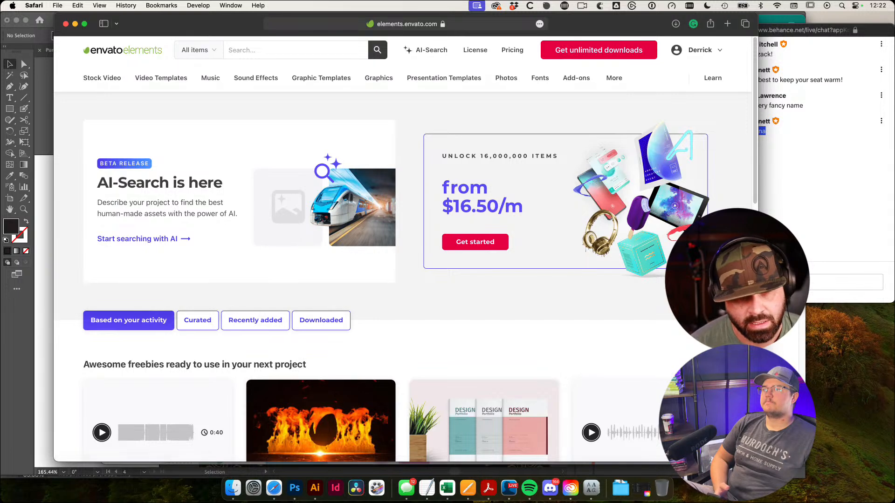
drag(757, 461, 653, 405)
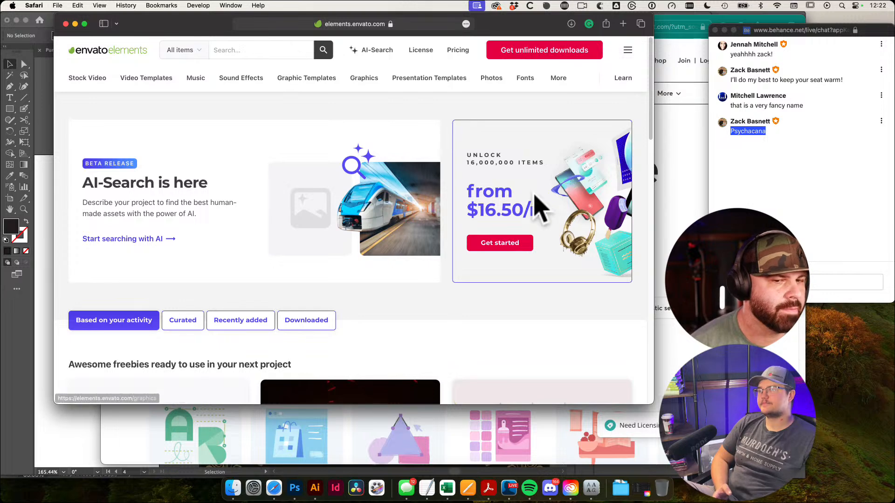
drag(652, 404, 696, 419)
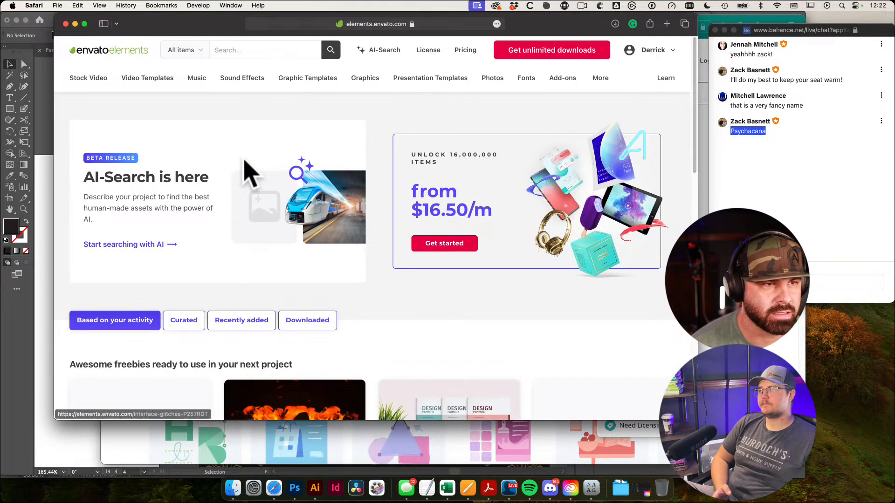
drag(195, 31, 153, 31)
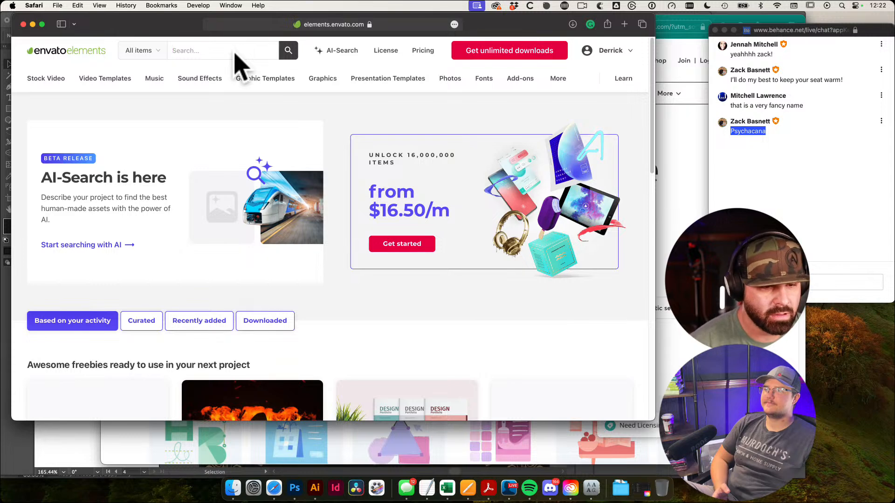
Recheck the Vintage Tattoo Font reference, then search Envato Elements for "vintage tattoo font" and browse the results
click(315, 488)
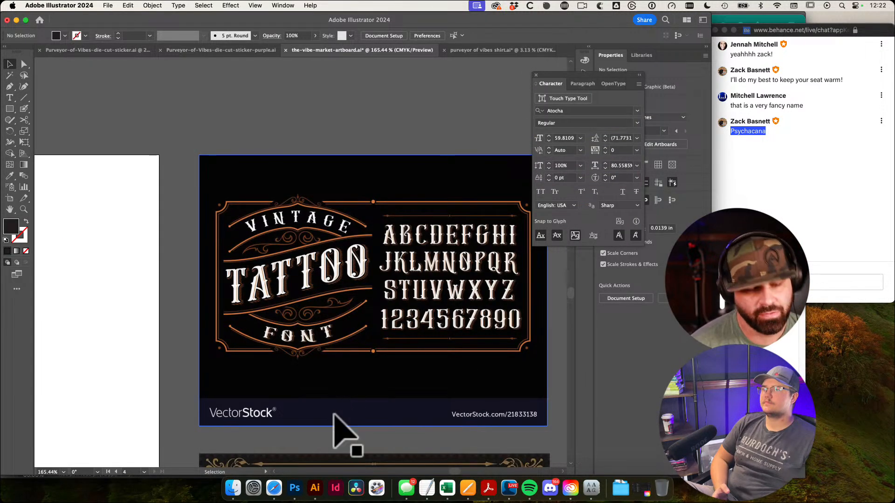
click(274, 488)
mouse_move(234, 80)
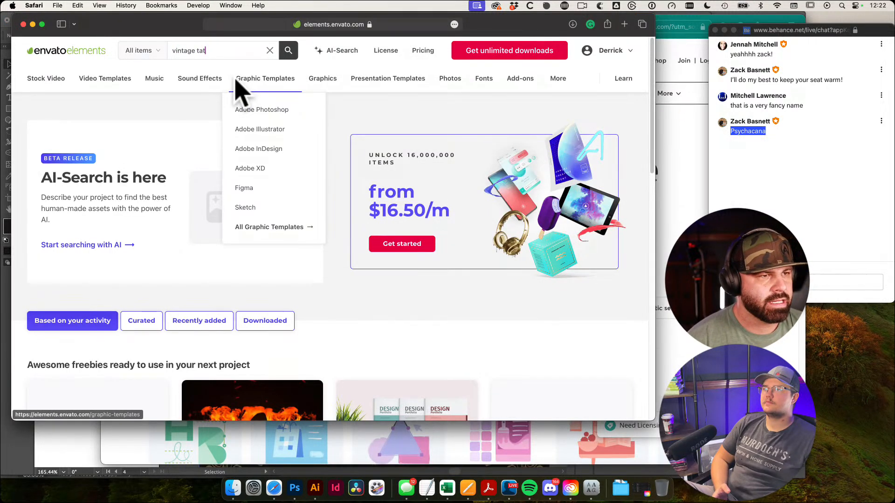
key(Return)
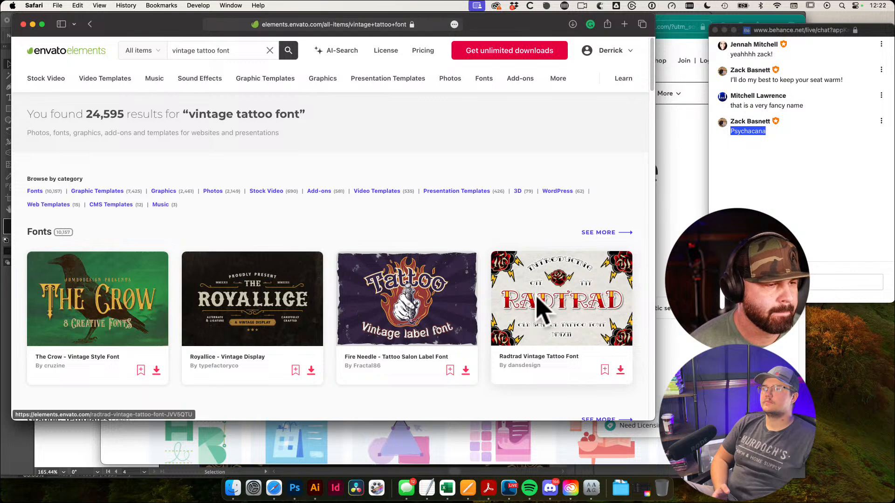
scroll(596, 380, down, 5)
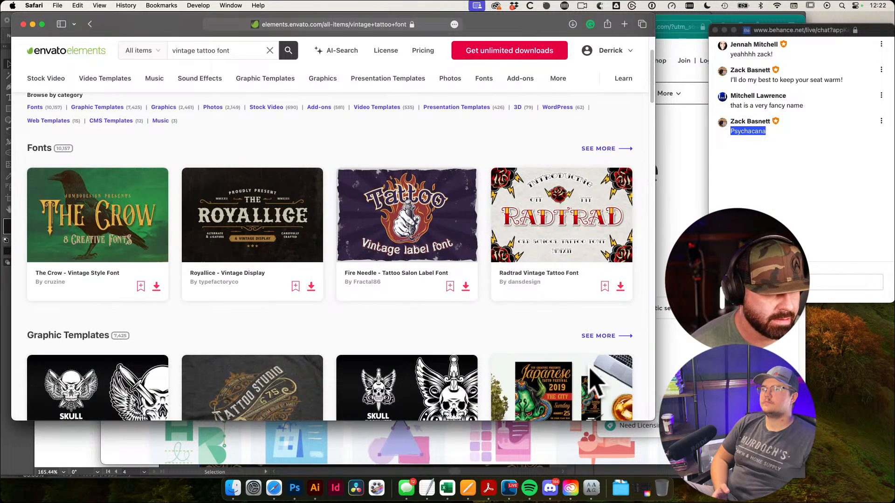
Open the full Graphic Templates and Fonts results for "vintage tattoo font" in separate background tabs
scroll(570, 385, down, 2)
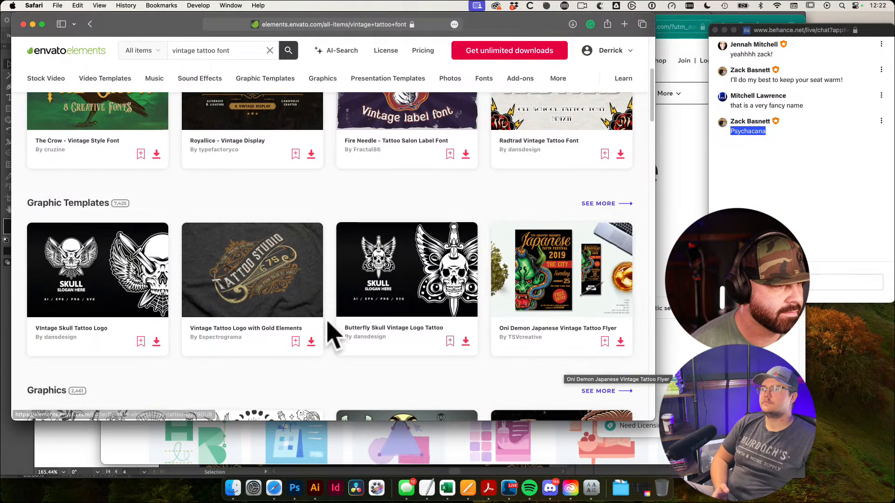
super+click(601, 204)
scroll(508, 212, up, 3)
scroll(560, 186, up, 1)
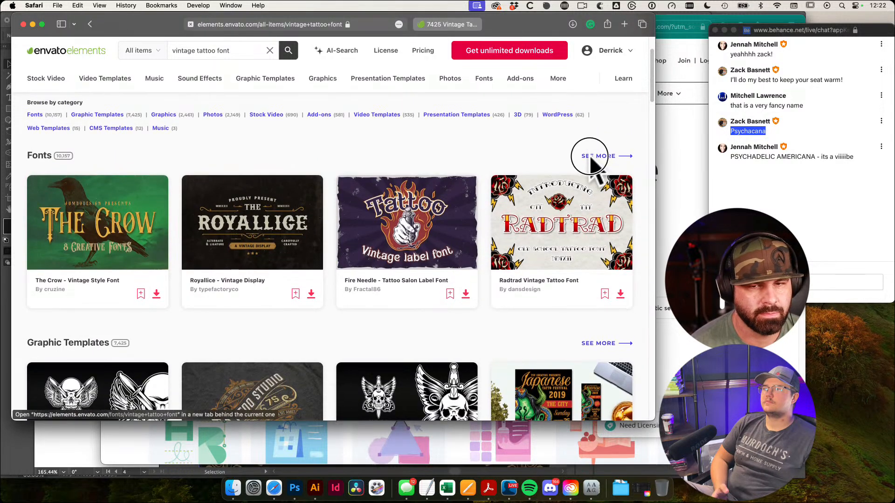
super+click(598, 159)
Capture a screenshot of the two chat messages suggesting Psychacana and PSYCHADELIC AMERICANA
drag(842, 160, 724, 157)
click(772, 173)
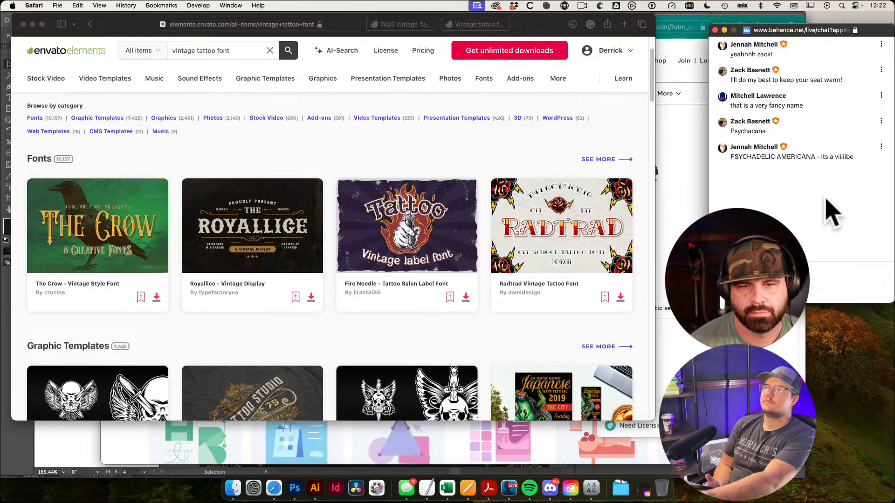
key(super+shift+4)
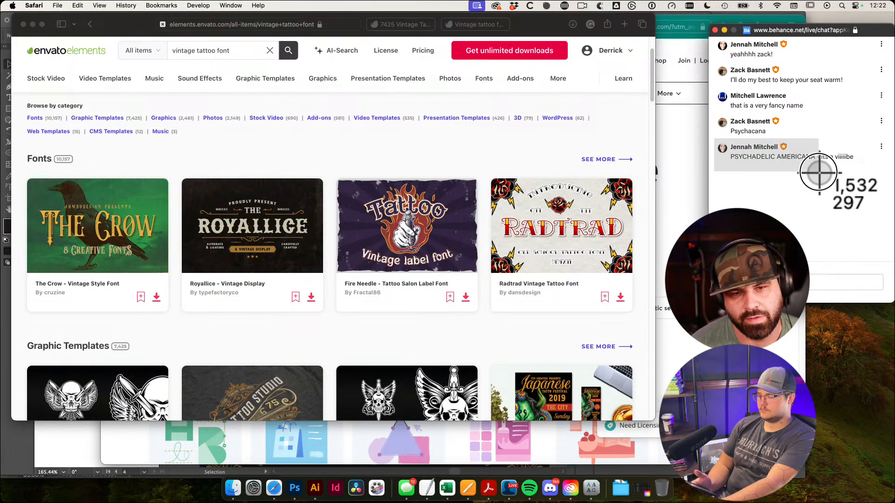
drag(704, 119, 862, 169)
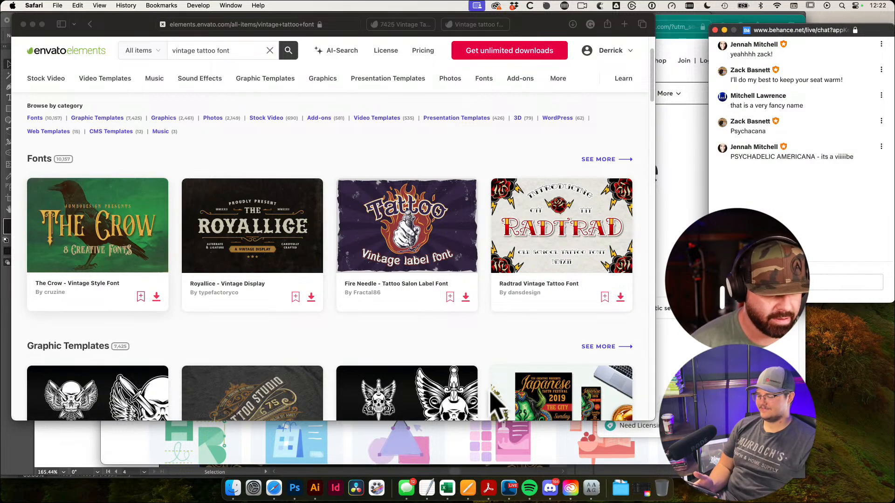
Switch to Illustrator, paste the chat screenshot and place it in the artboard's upper-right area beside the Vibe Market logos
click(315, 488)
drag(465, 150, 403, 220)
key(super+v)
drag(312, 271, 359, 276)
click(359, 344)
drag(360, 343, 293, 303)
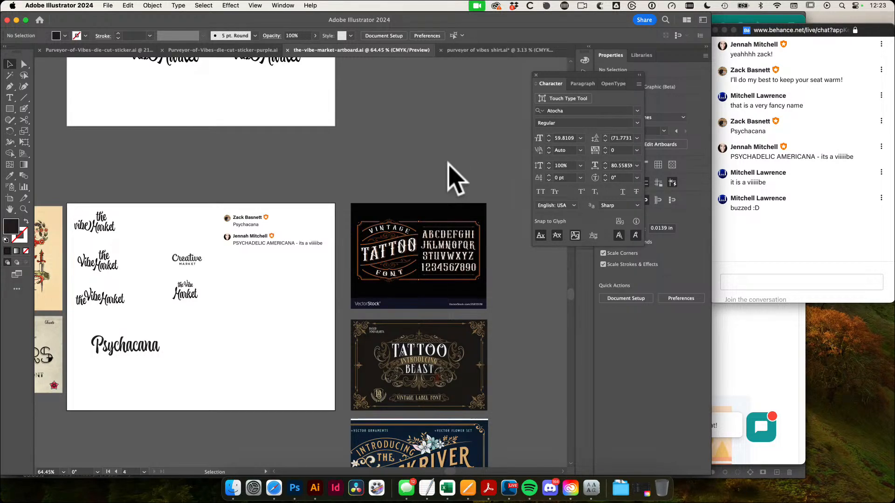
drag(464, 174, 470, 144)
click(381, 172)
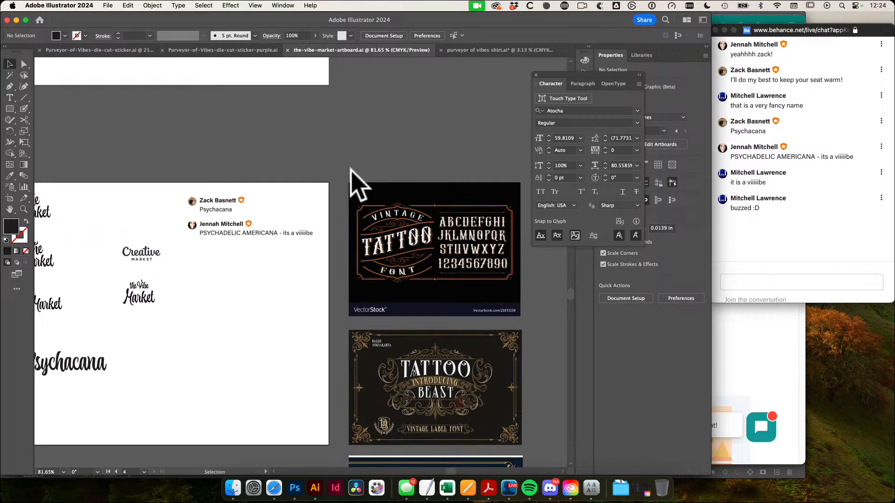
drag(423, 185, 425, 141)
drag(425, 141, 433, 149)
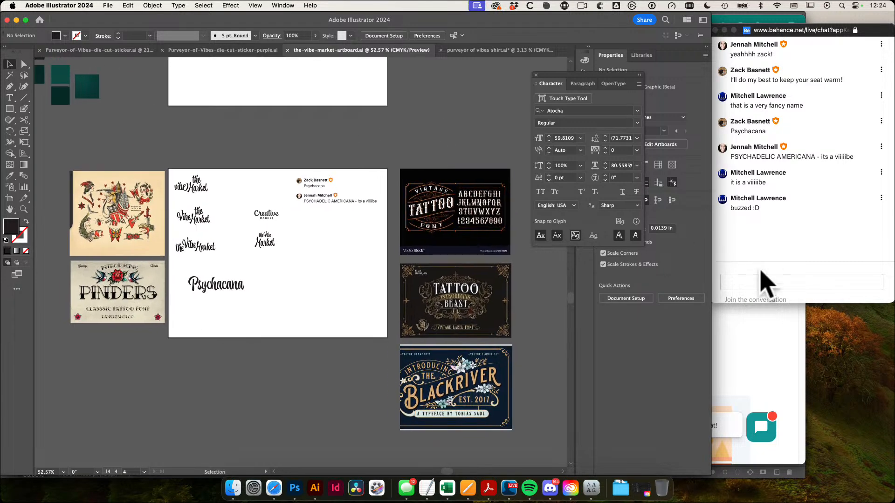
Switch to Safari, close the Creative Market page and the page beside it, and return to the Envato Elements window
click(765, 352)
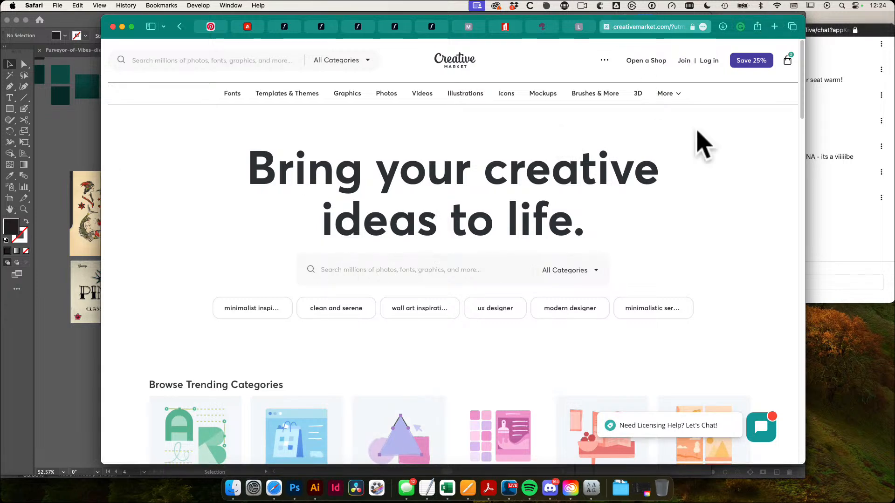
key(cmd+w)
key(super+w)
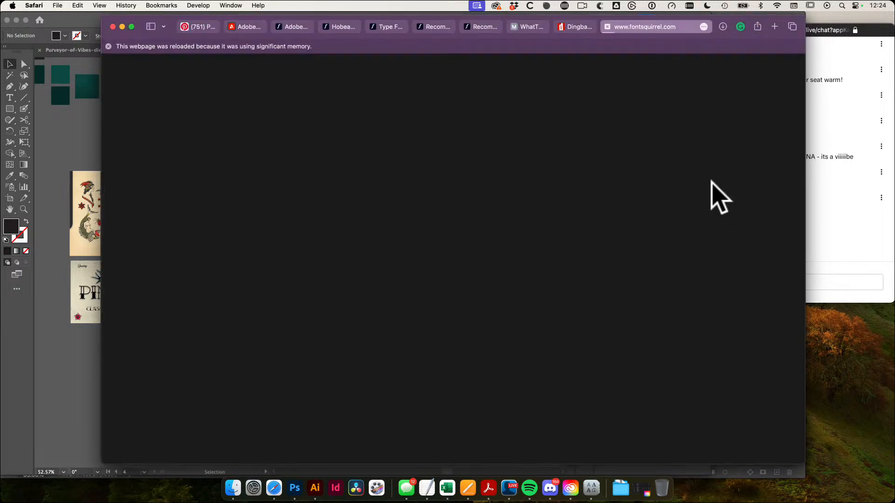
key(ctrl+Up)
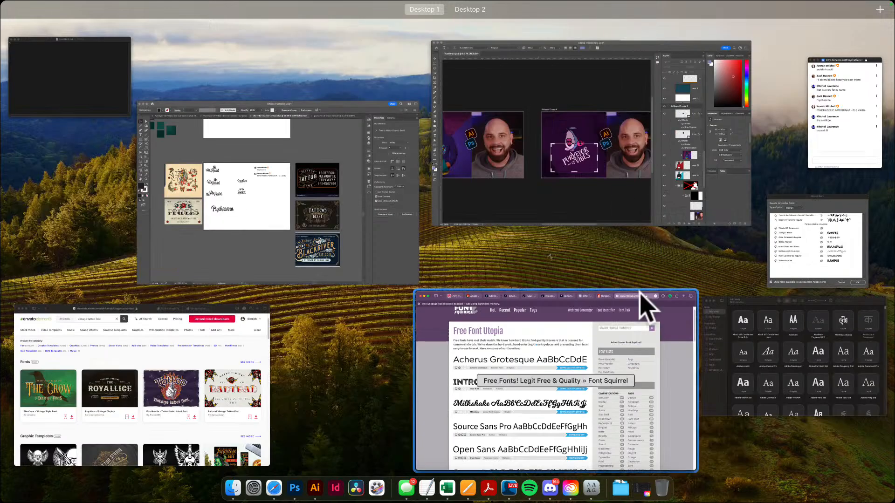
click(204, 404)
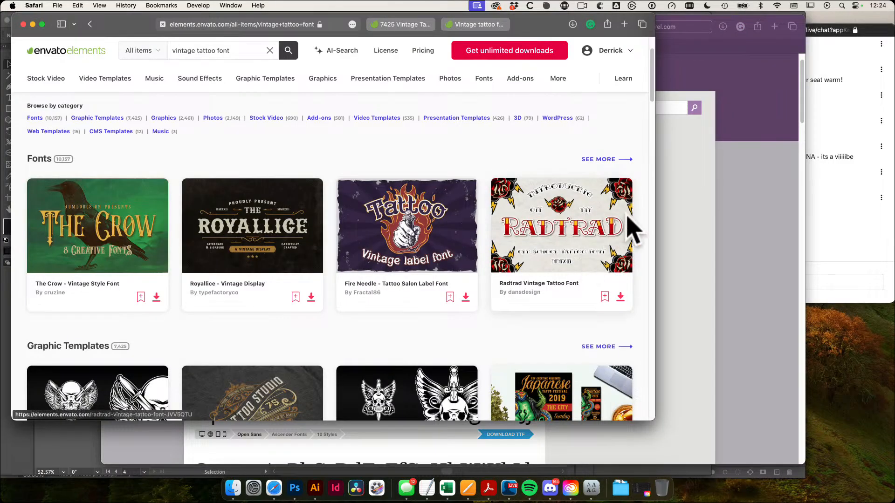
Download the Royallice - Vintage Display font, licensing it to the first existing project in the list
click(311, 297)
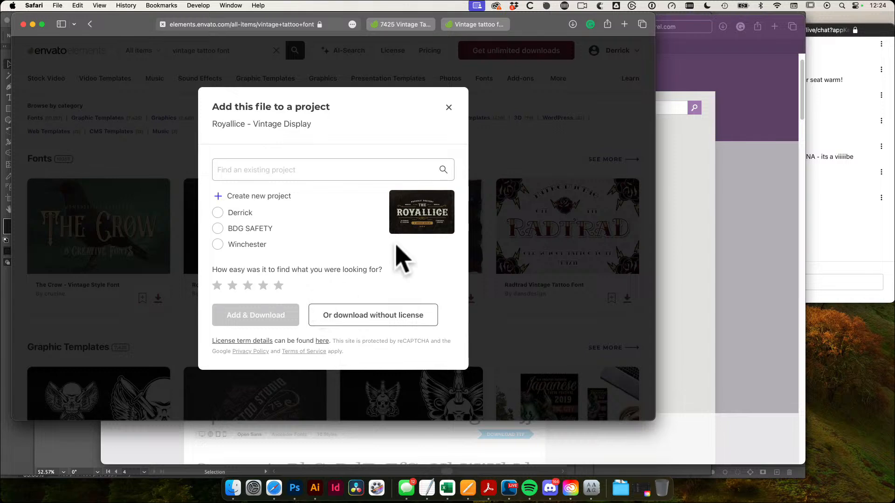
click(238, 213)
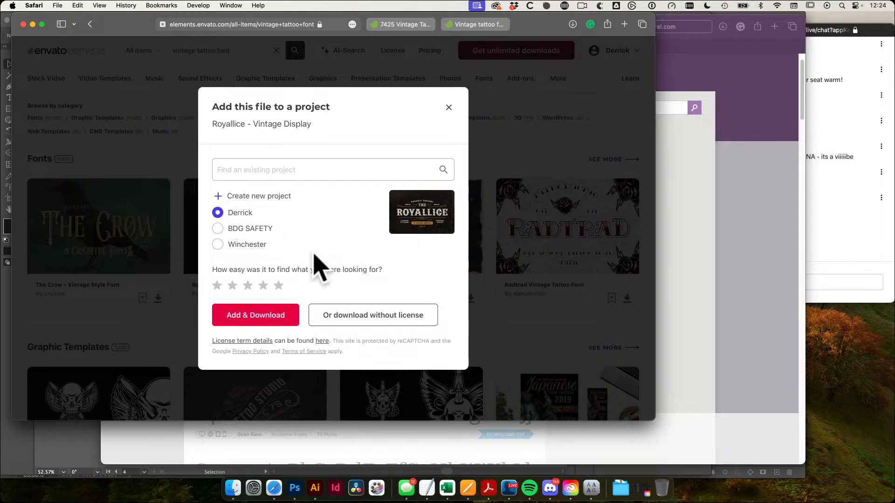
click(267, 316)
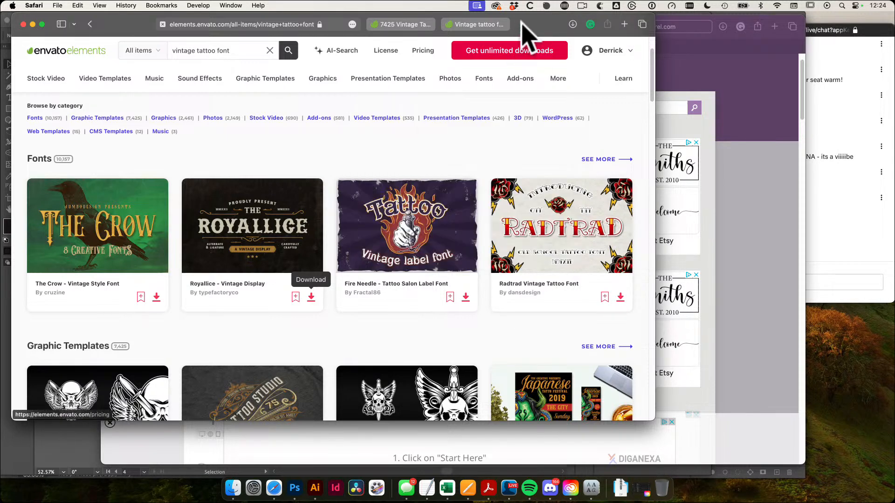
Browse the Graphic Templates results for "vintage tattoo font" for matching vintage designs
click(415, 25)
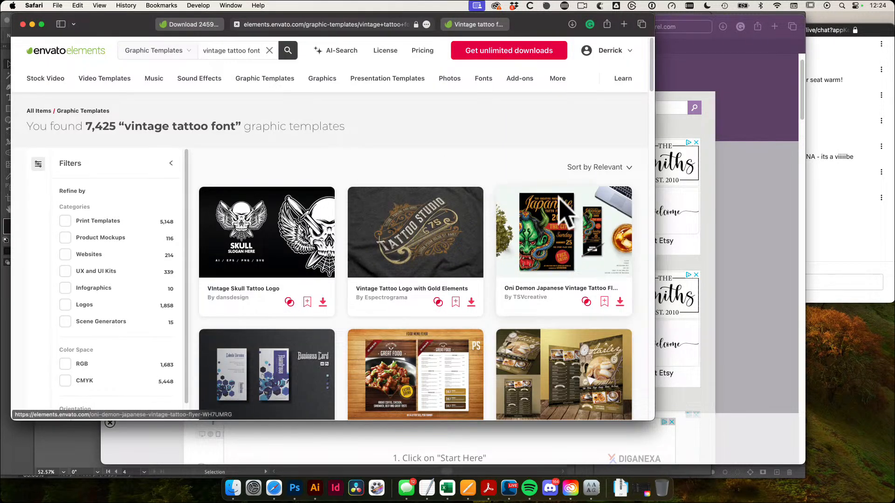
scroll(559, 207, down, 5)
scroll(563, 210, down, 10)
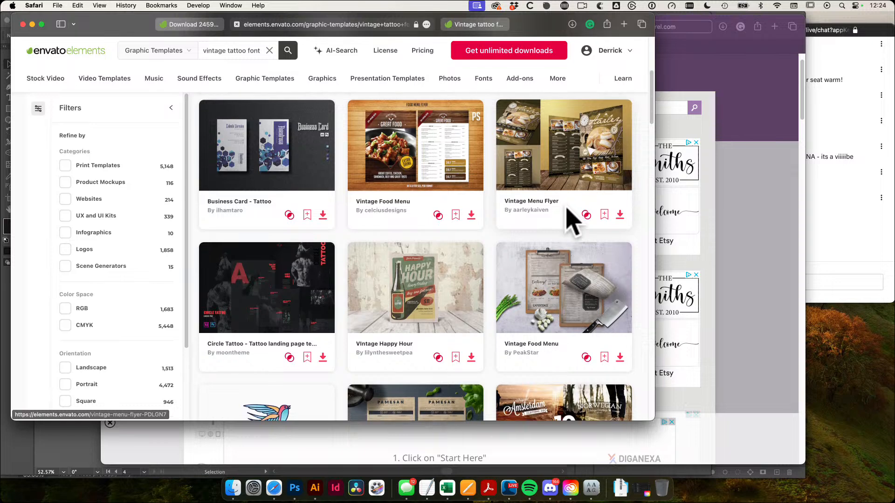
scroll(569, 219, down, 1)
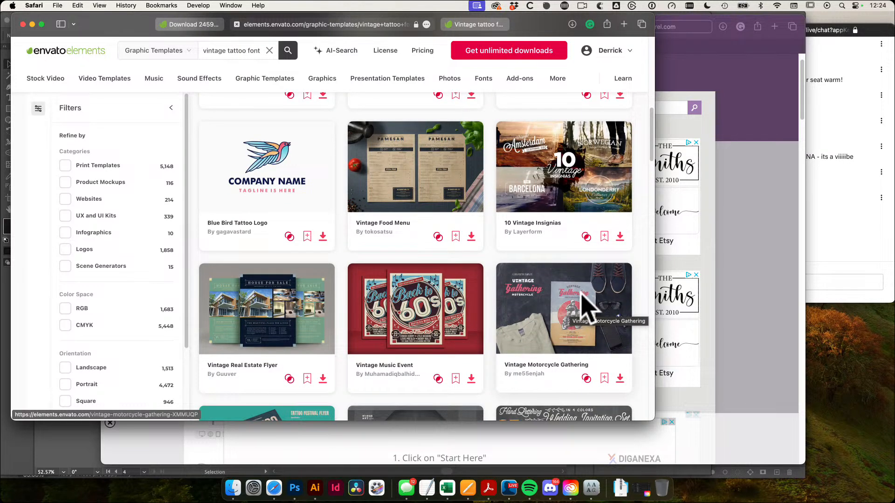
scroll(582, 296, down, 13)
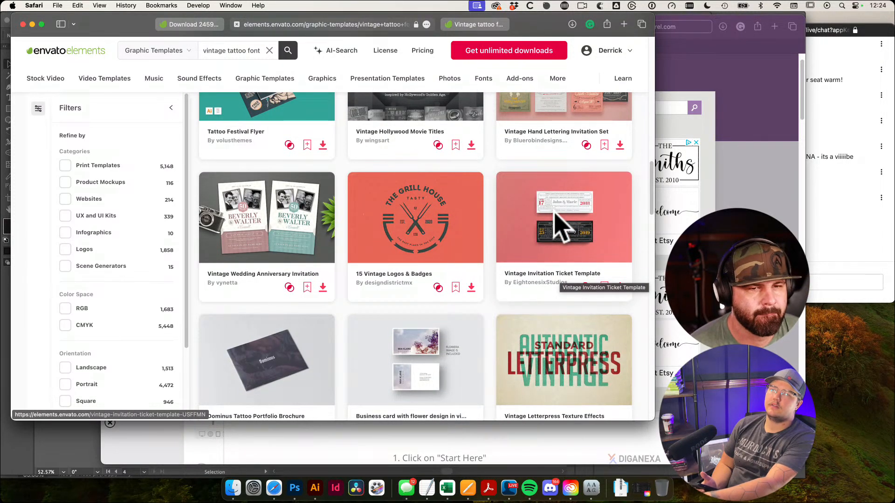
scroll(250, 60, up, 10)
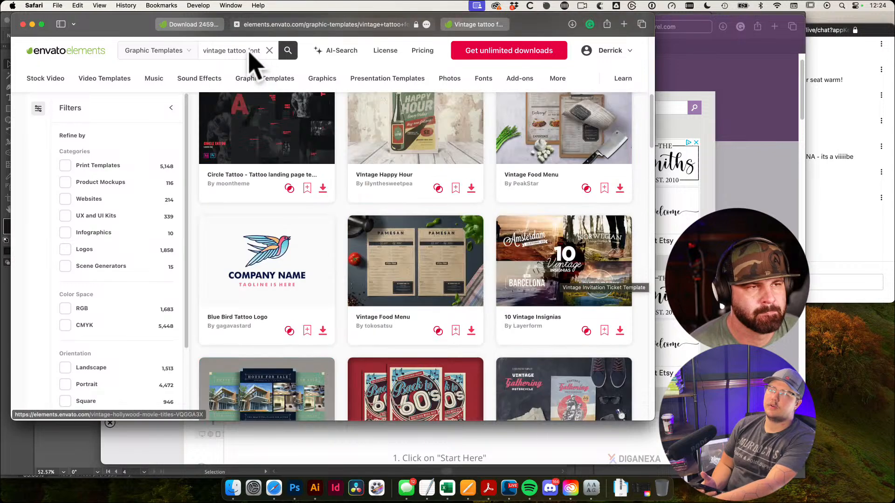
Search for "americana tattoo font" in the Fonts category and close the leftover Vintage tattoo font results page
click(245, 50)
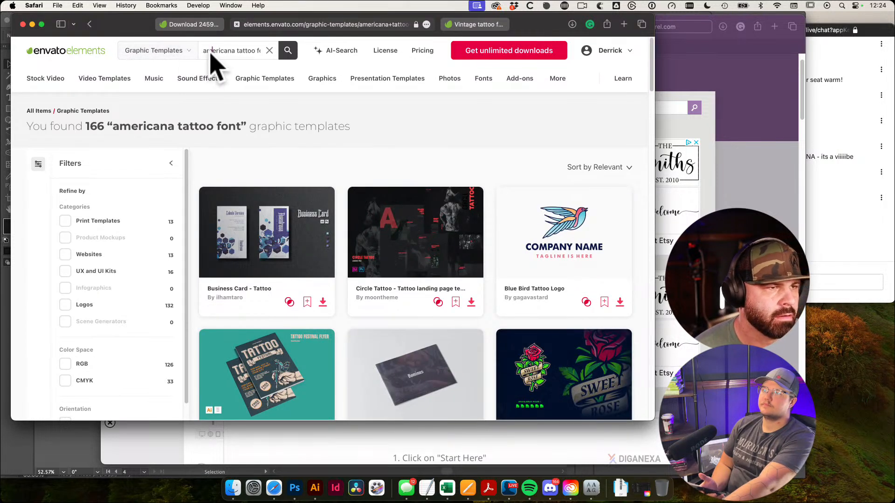
click(195, 52)
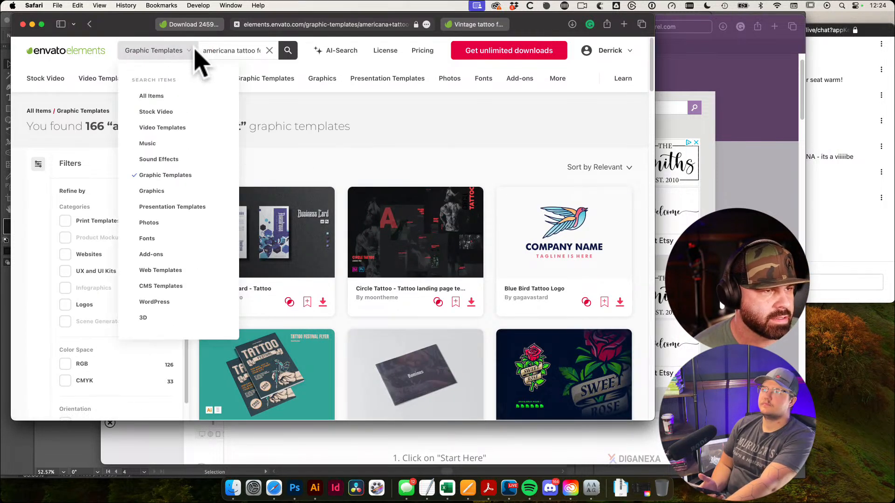
click(147, 238)
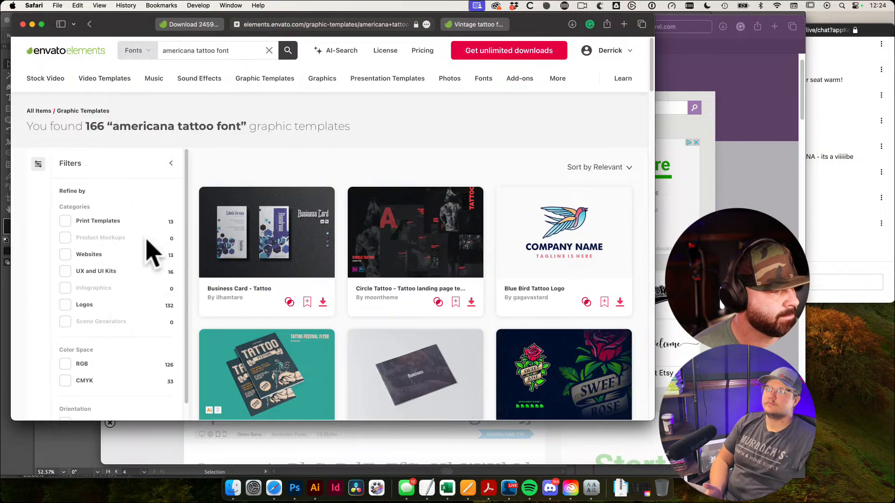
click(289, 51)
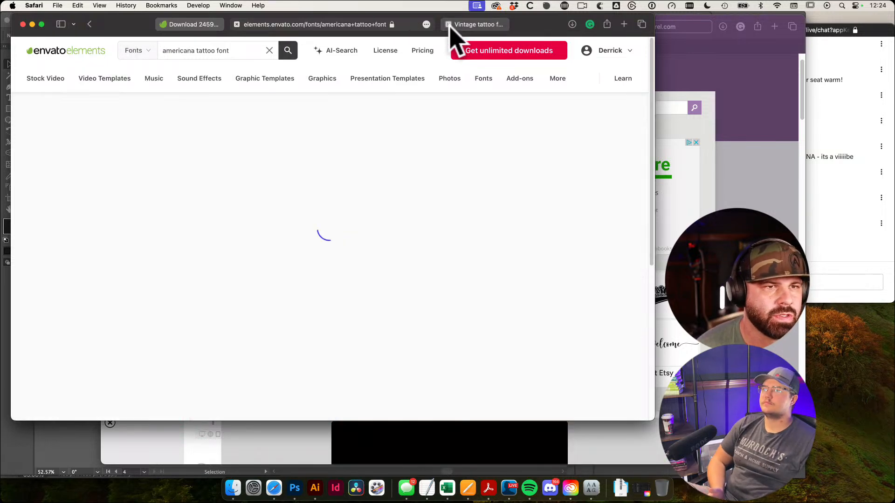
click(444, 24)
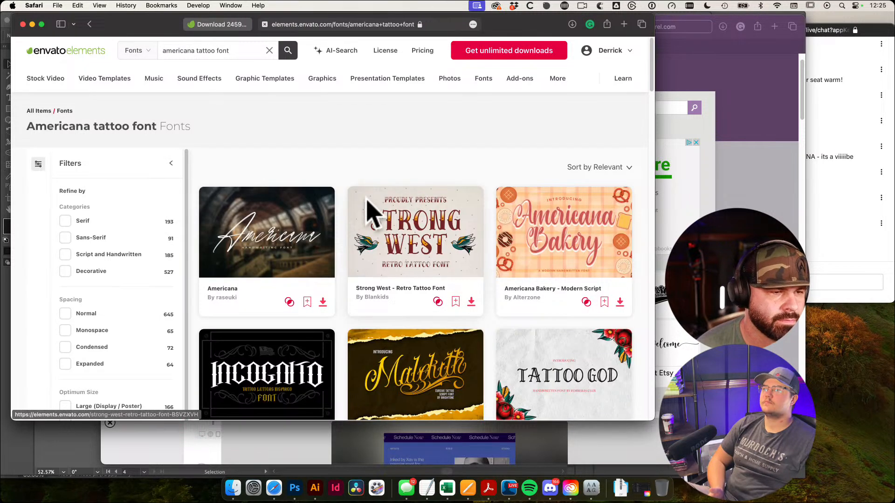
Browse the americana tattoo fonts and compare them with the reference images in Illustrator, returning to Safari
scroll(525, 205, down, 3)
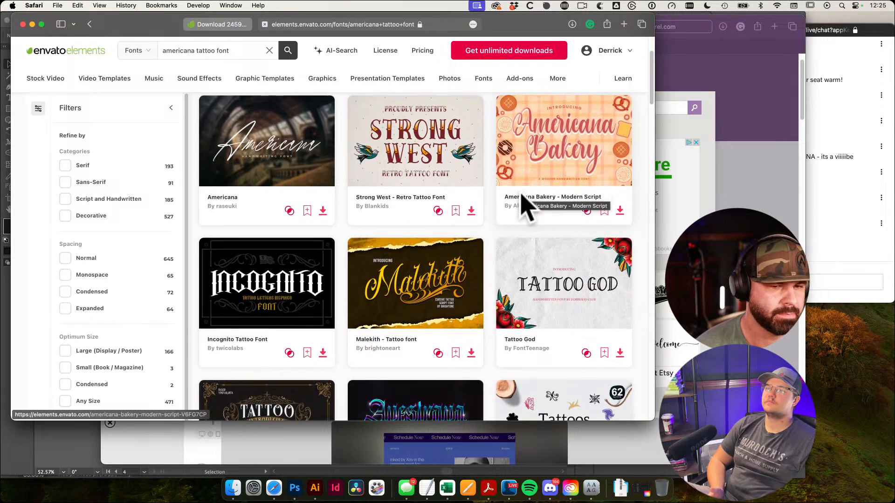
scroll(603, 339, down, 4)
scroll(601, 341, down, 1)
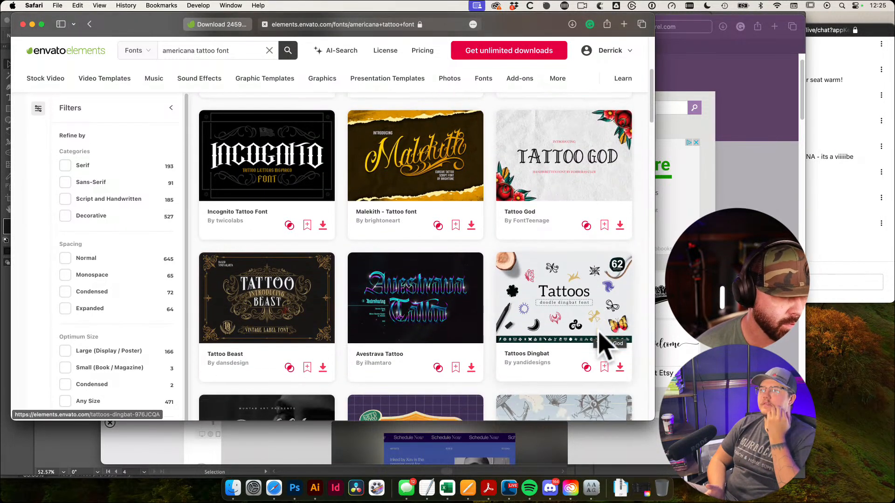
click(315, 488)
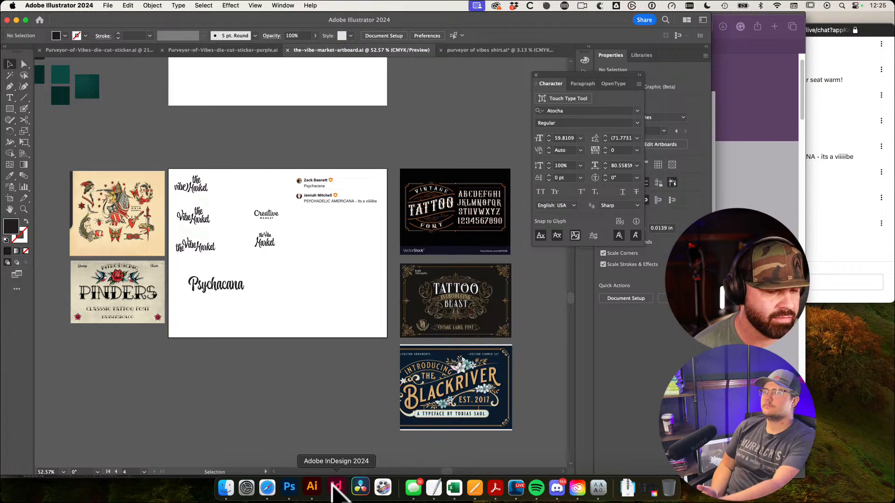
click(268, 487)
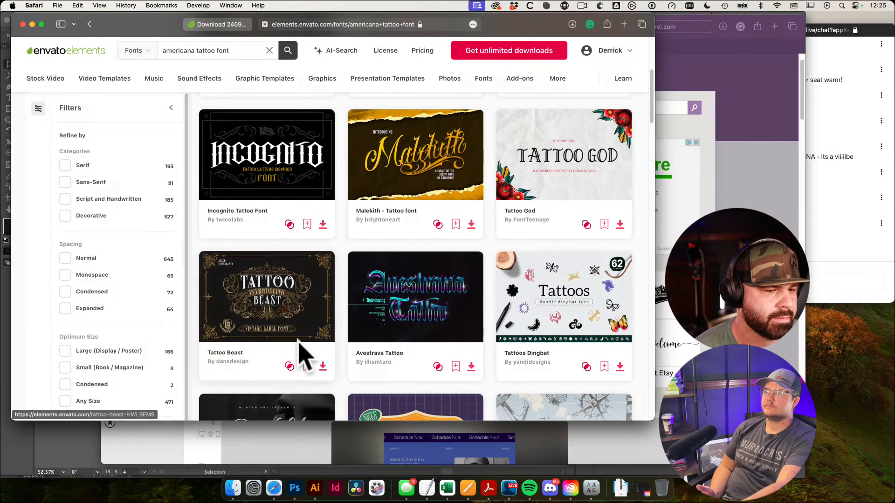
Download the Tattoo Beast font, licensing it to the first existing project in the list
click(322, 367)
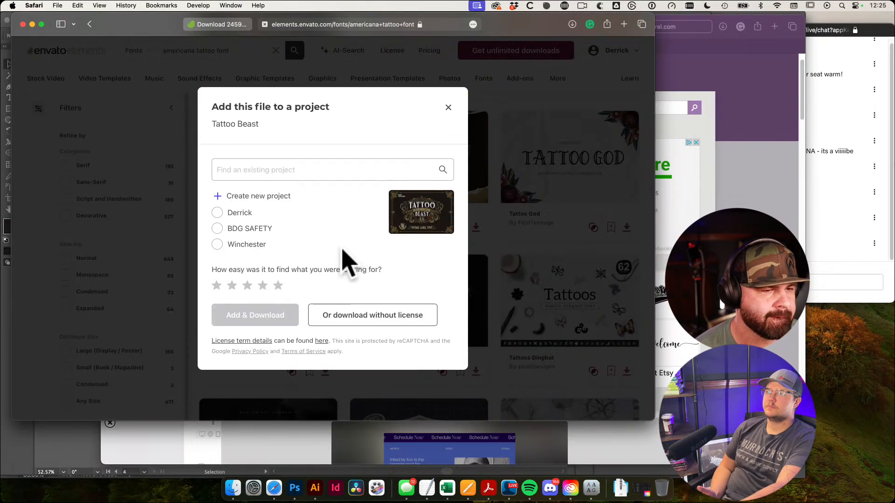
click(242, 213)
click(252, 315)
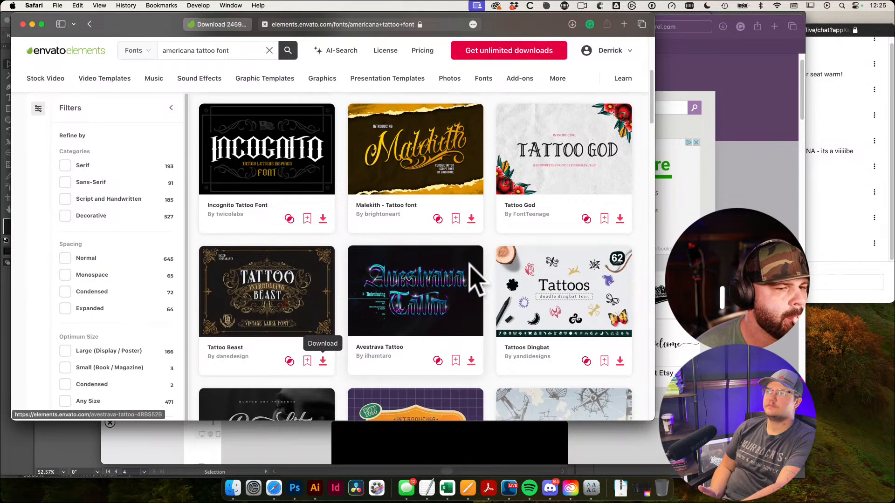
Browse further through the americana tattoo font results for lettering that matches the vintage tattoo references
scroll(469, 265, down, 5)
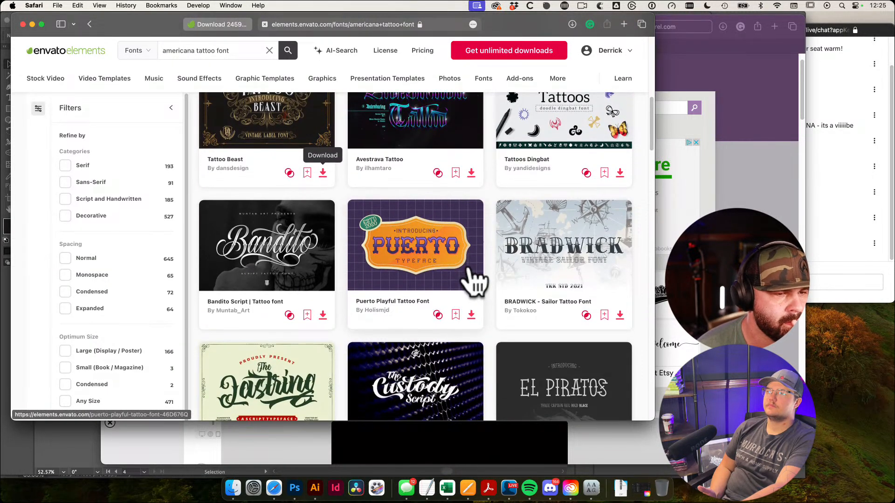
scroll(471, 279, down, 2)
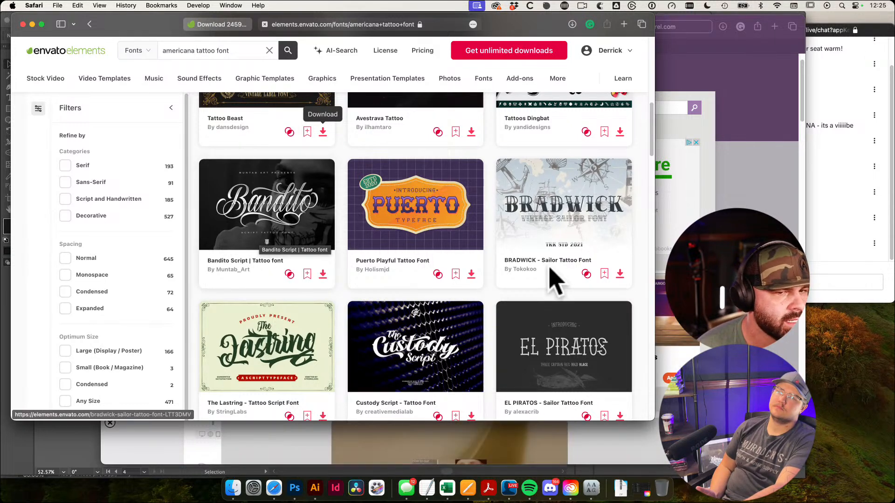
scroll(554, 274, down, 5)
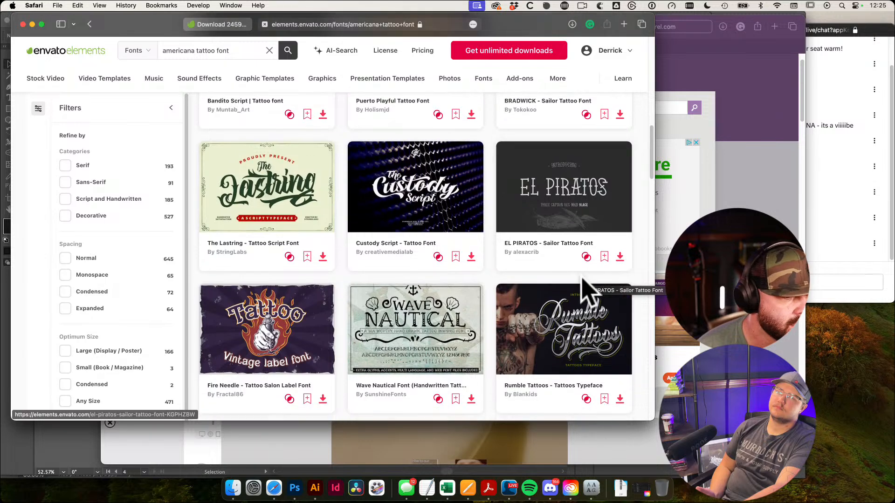
scroll(584, 280, down, 2)
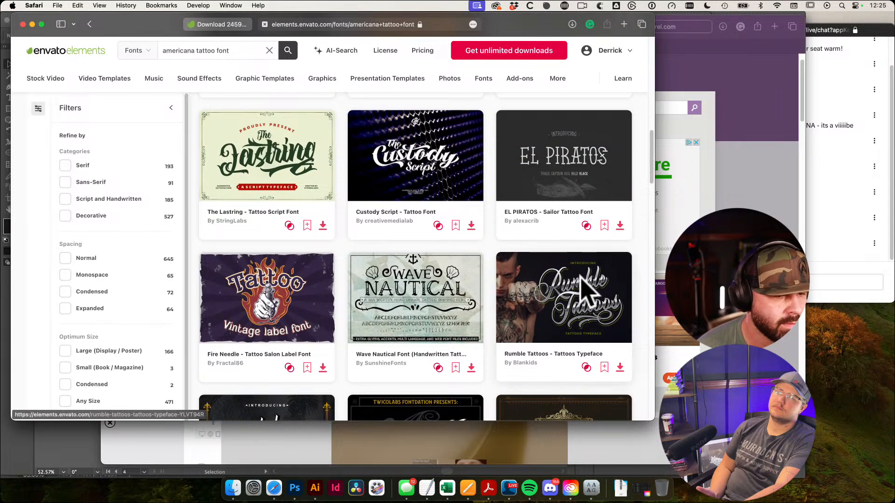
scroll(581, 279, up, 4)
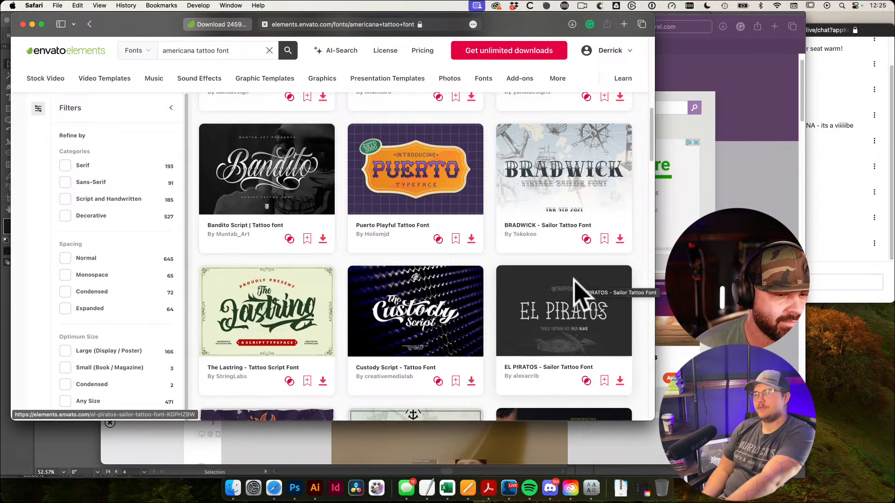
scroll(488, 324, down, 3)
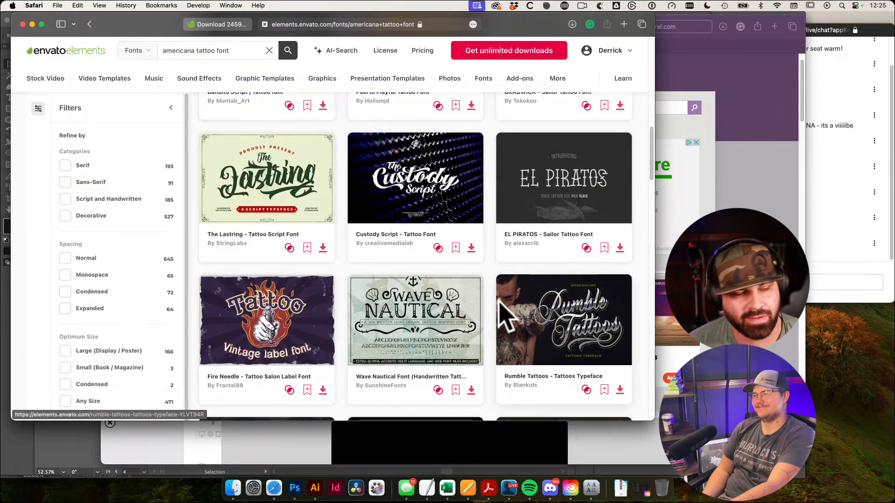
scroll(505, 317, down, 4)
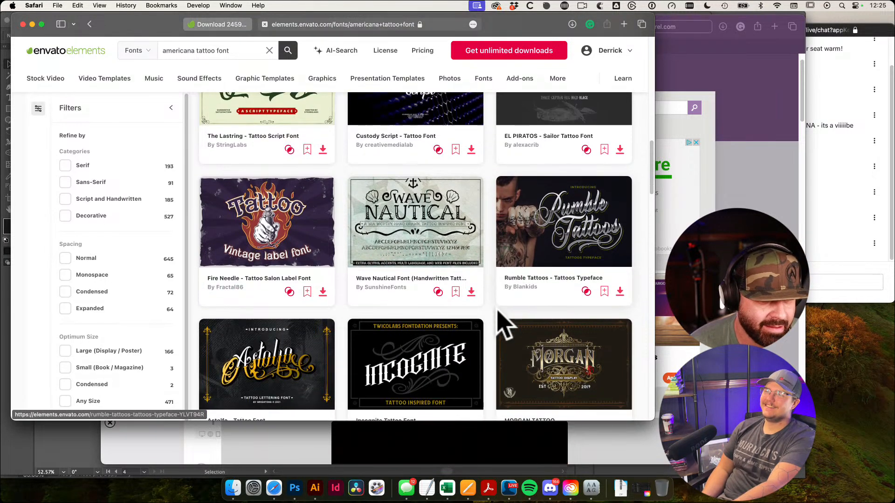
scroll(501, 321, down, 1)
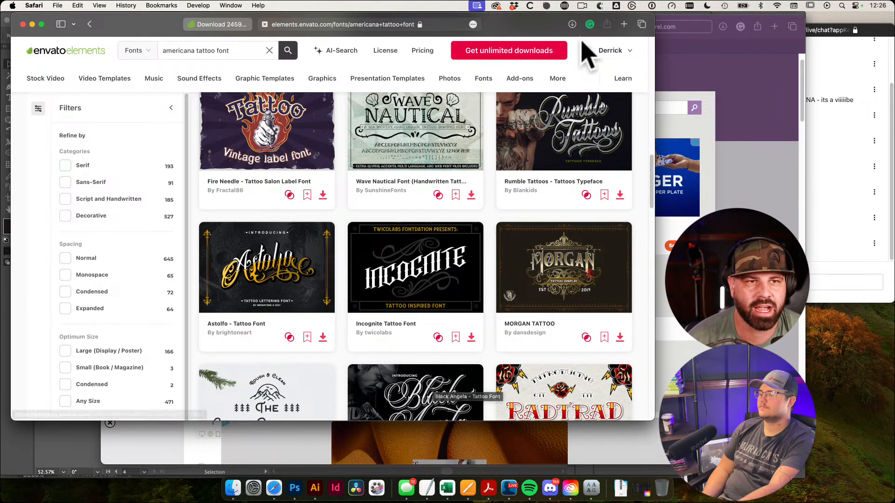
Reposition the font results window and bring the Behance chat window to the front beside it
drag(529, 15, 550, 32)
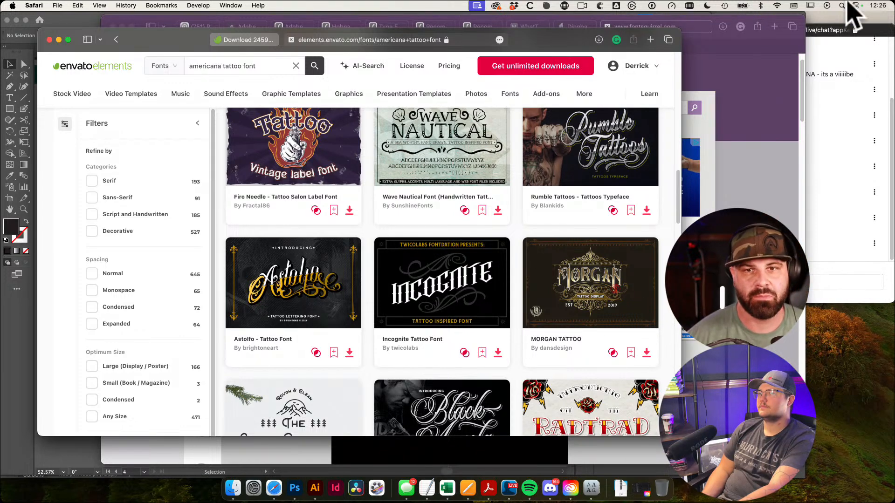
click(880, 27)
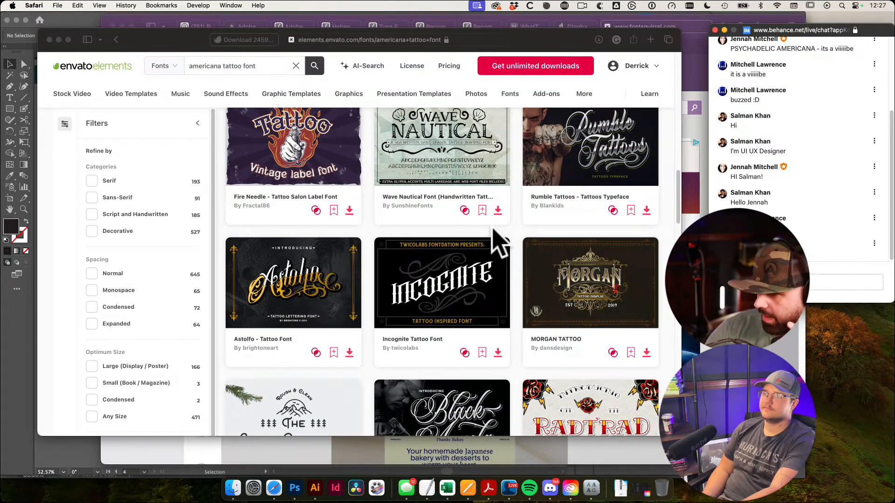
Download the Kingside | Tattoo Style font, licensing it to the first existing project in the list
scroll(521, 240, down, 4)
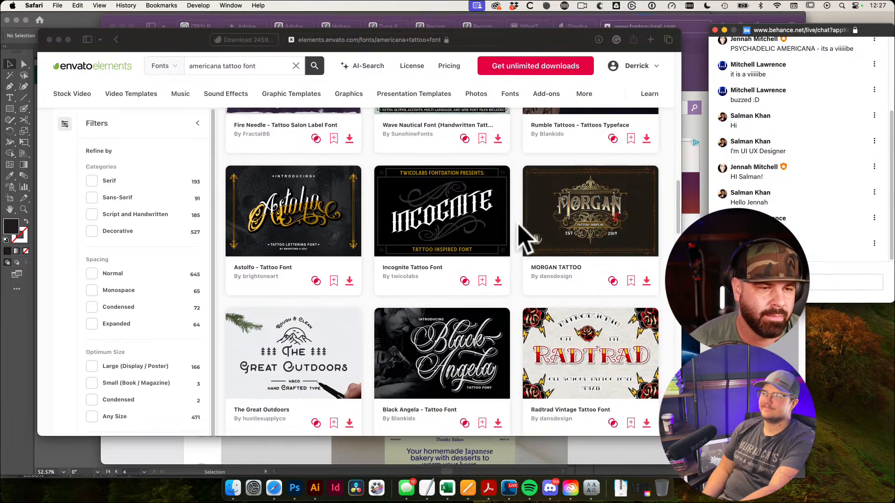
scroll(521, 240, down, 3)
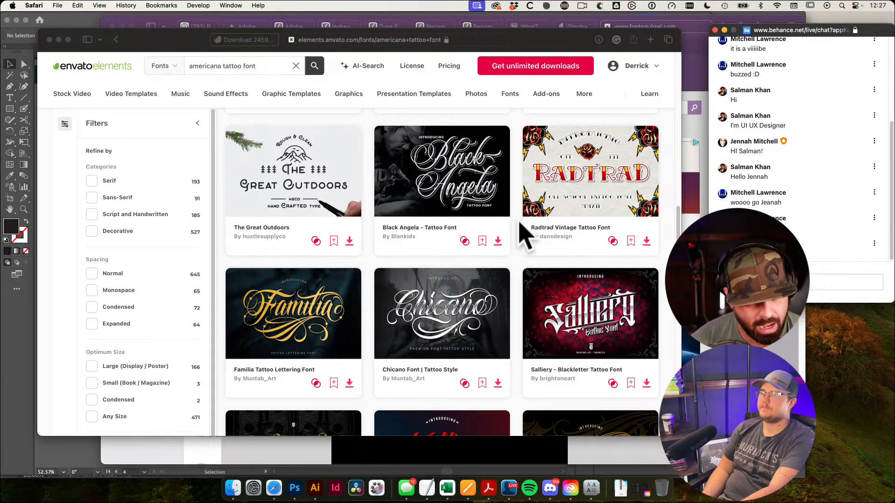
scroll(526, 235, down, 10)
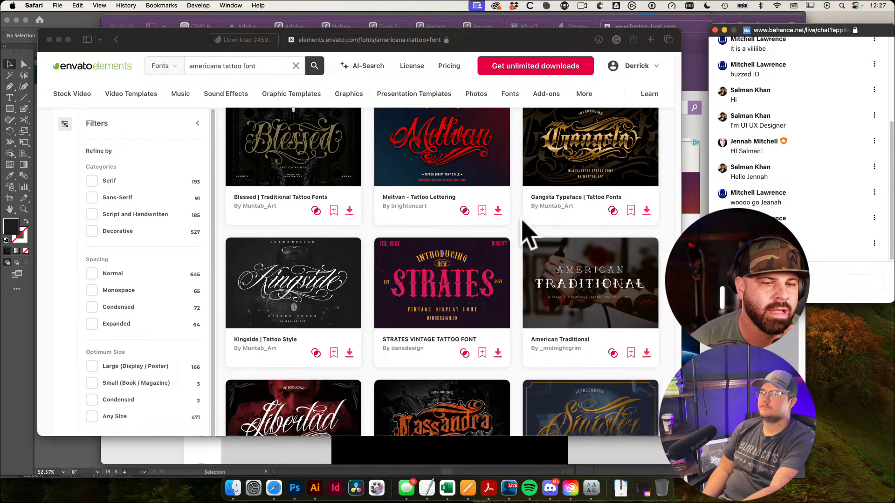
scroll(526, 235, down, 4)
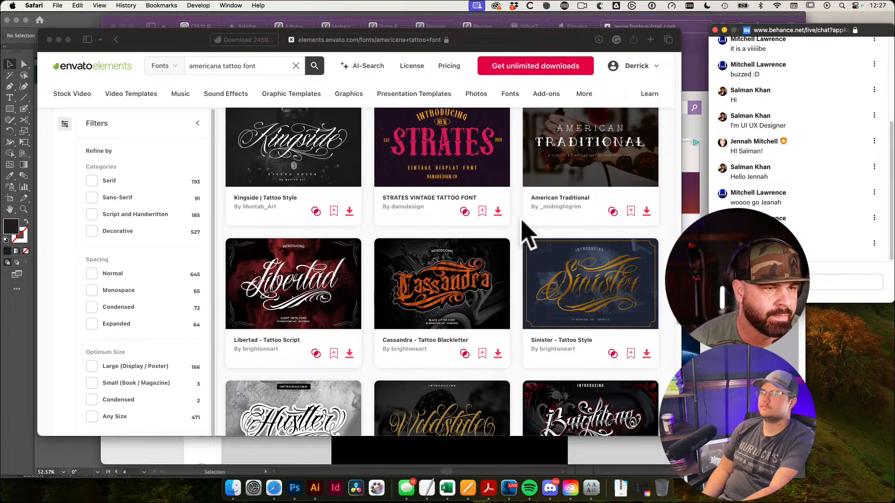
click(353, 213)
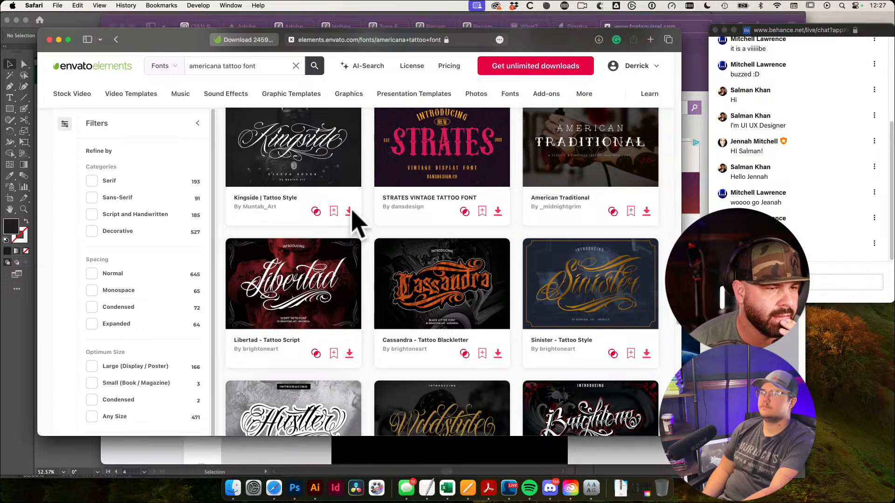
click(350, 212)
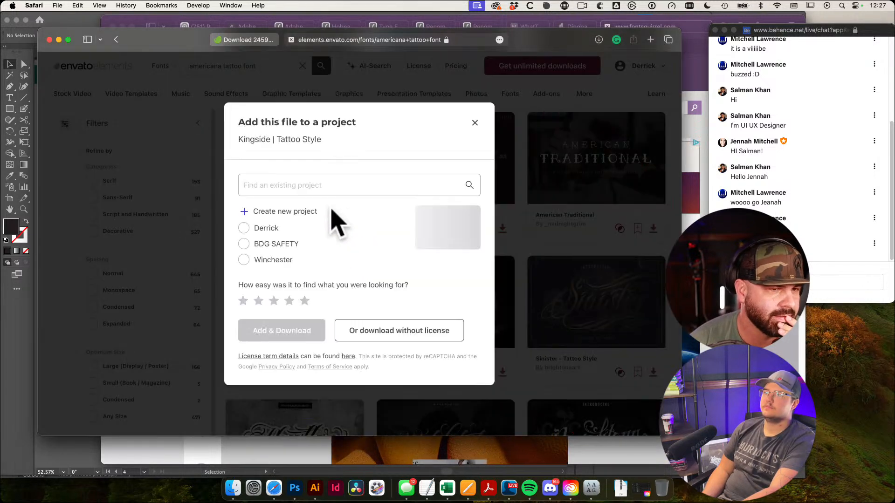
click(262, 230)
click(285, 331)
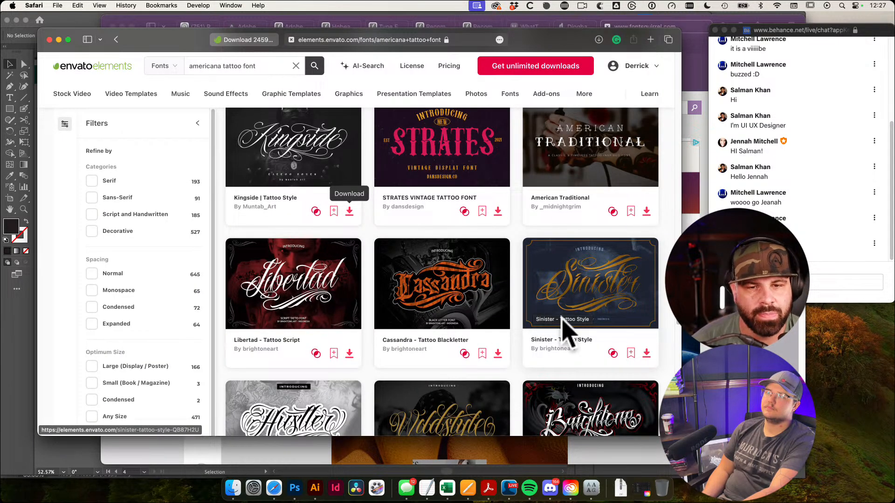
Read the Behance chat messages beside the font results, switching briefly to Discord
scroll(469, 283, down, 1)
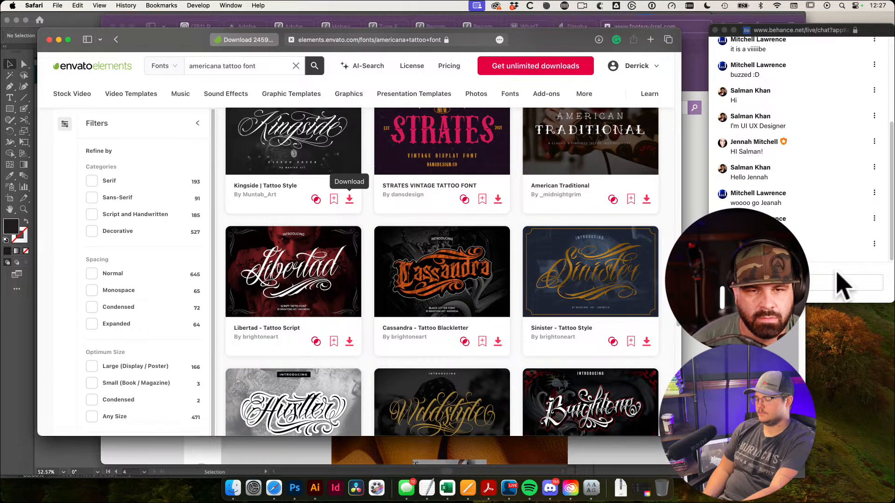
scroll(821, 241, up, 5)
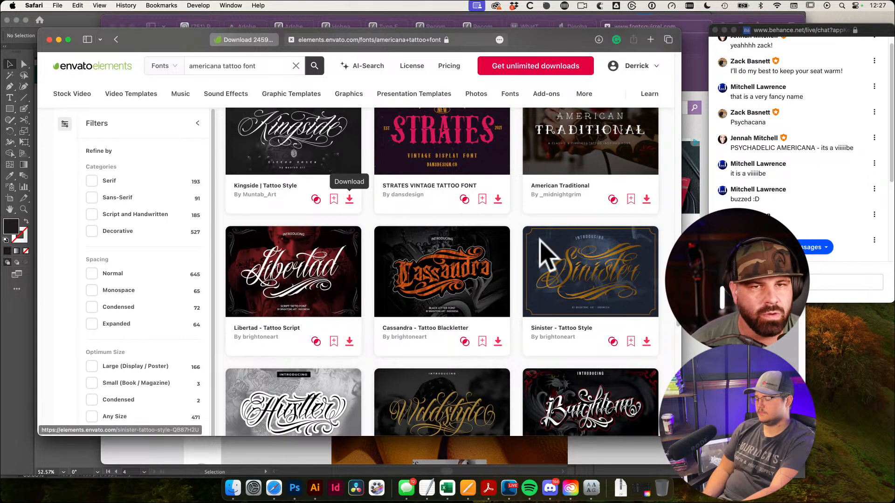
scroll(545, 254, down, 5)
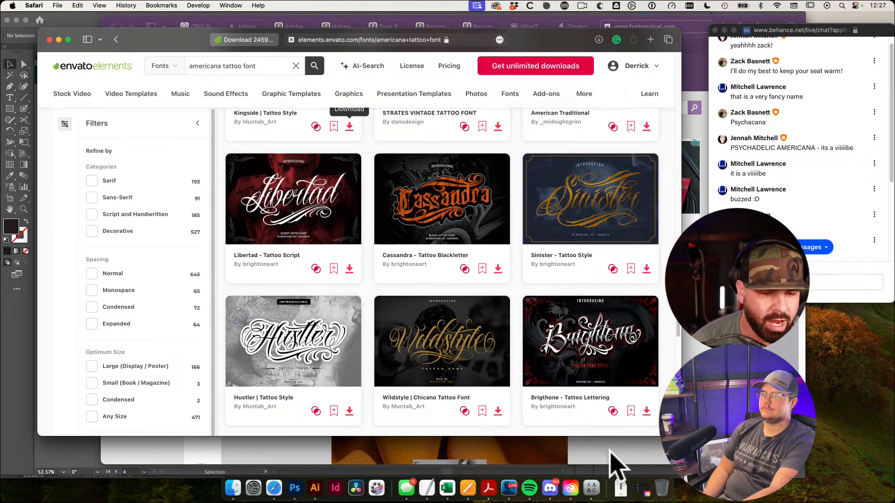
click(550, 490)
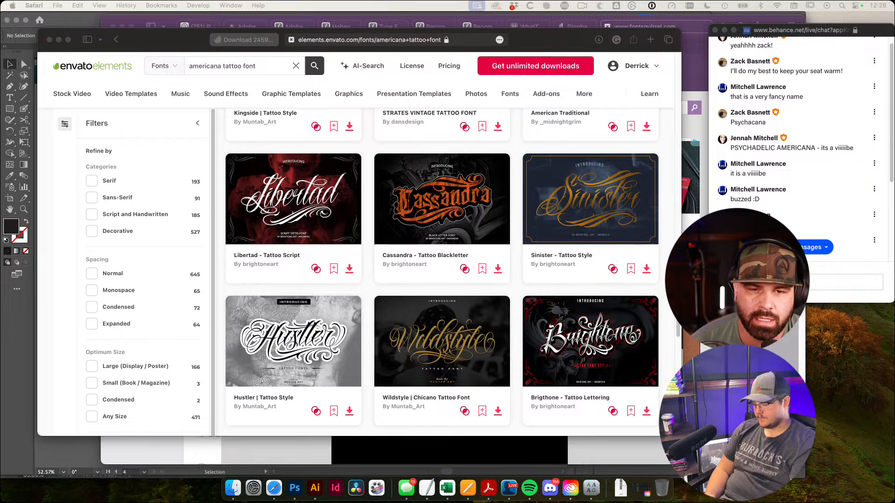
scroll(821, 191, down, 4)
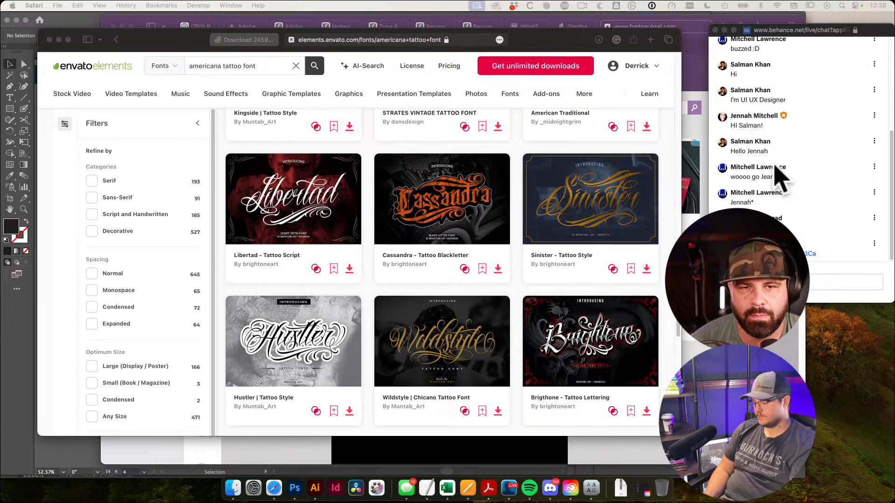
scroll(775, 176, up, 1)
scroll(778, 177, up, 1)
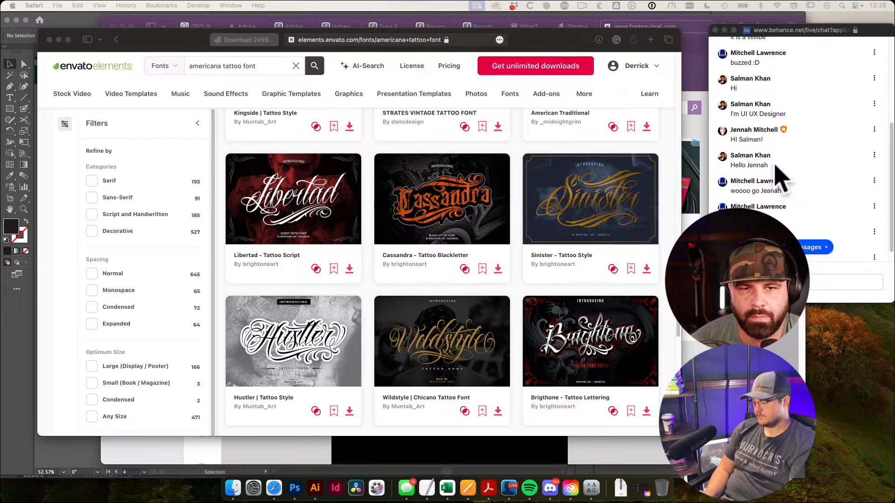
click(769, 117)
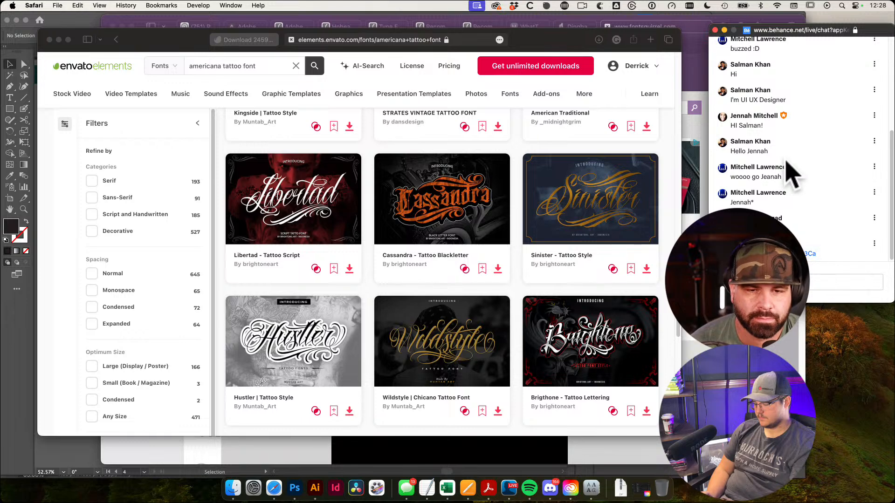
Return to the font results and browse the remaining americana tattoo fonts to the end of the first page
click(349, 127)
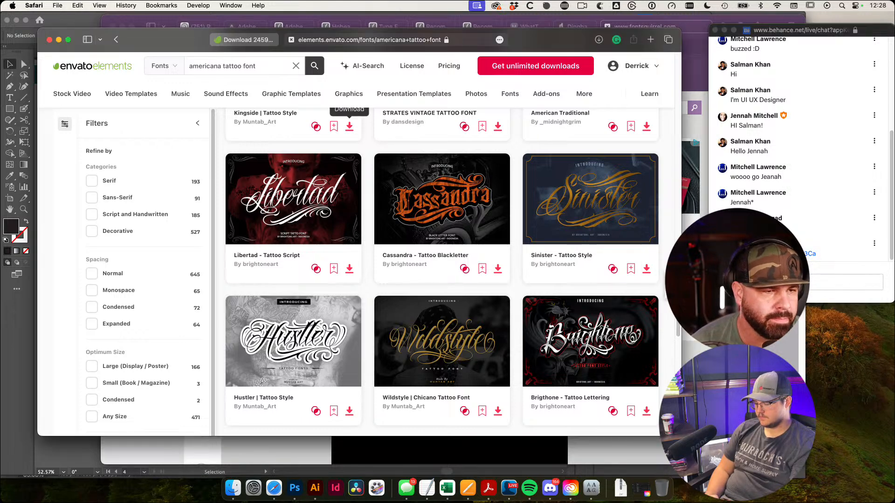
scroll(349, 126, down, 1)
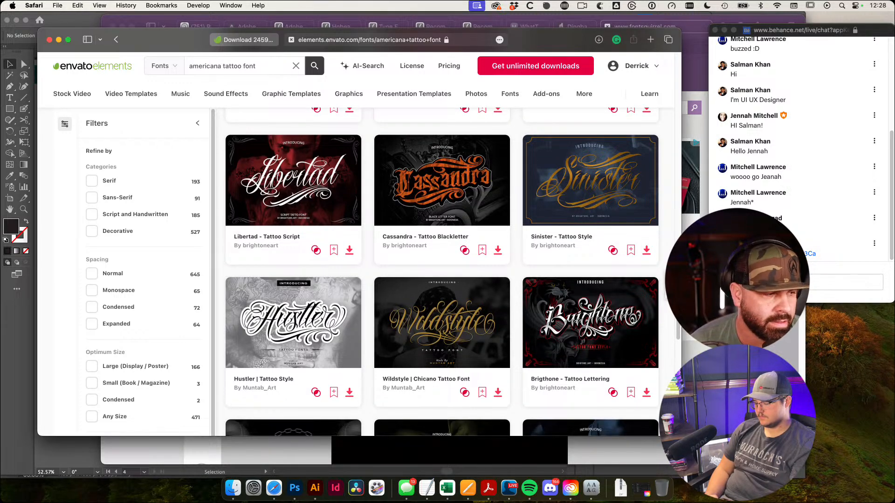
scroll(442, 272, down, 10)
scroll(438, 280, down, 3)
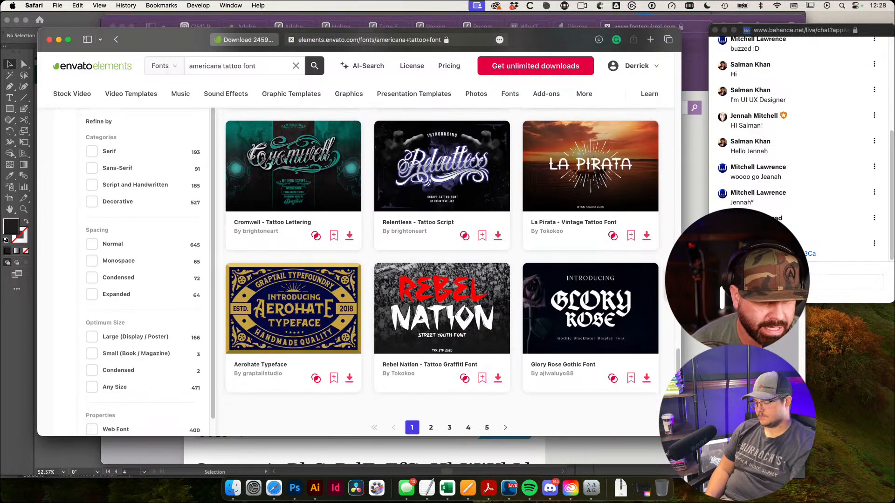
Switch to Illustrator and examine the Vintage Tattoo Font, Tattoo Beast and Blackriver reference images beside the artboard up close
click(309, 488)
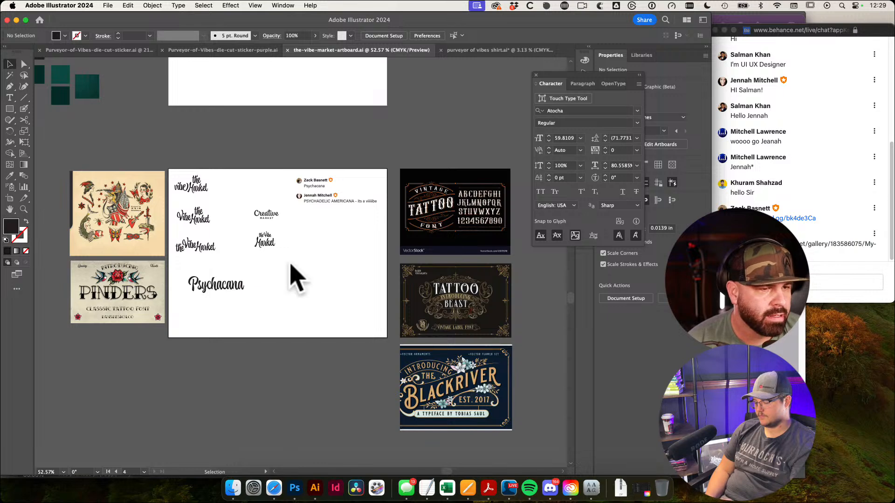
drag(469, 202, 593, 326)
scroll(354, 304, right, 2)
click(353, 304)
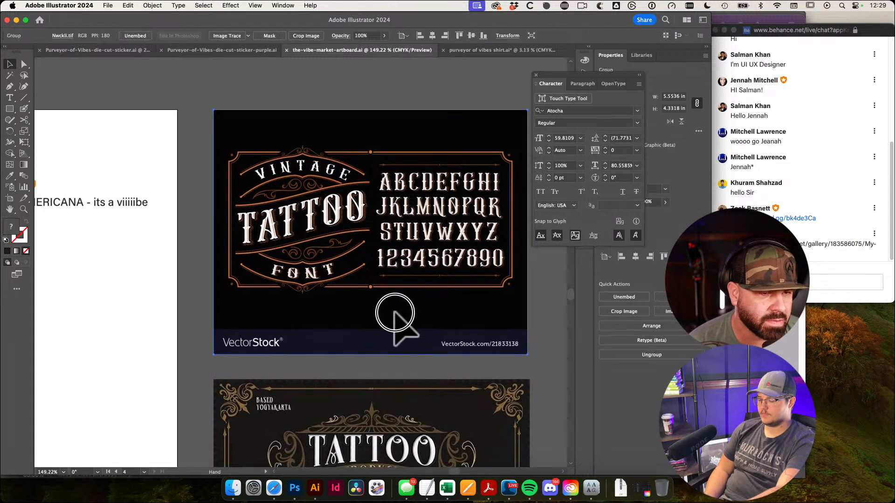
scroll(400, 311, down, 3)
scroll(363, 280, down, 3)
scroll(399, 200, up, 3)
scroll(366, 140, down, 2)
scroll(399, 216, down, 4)
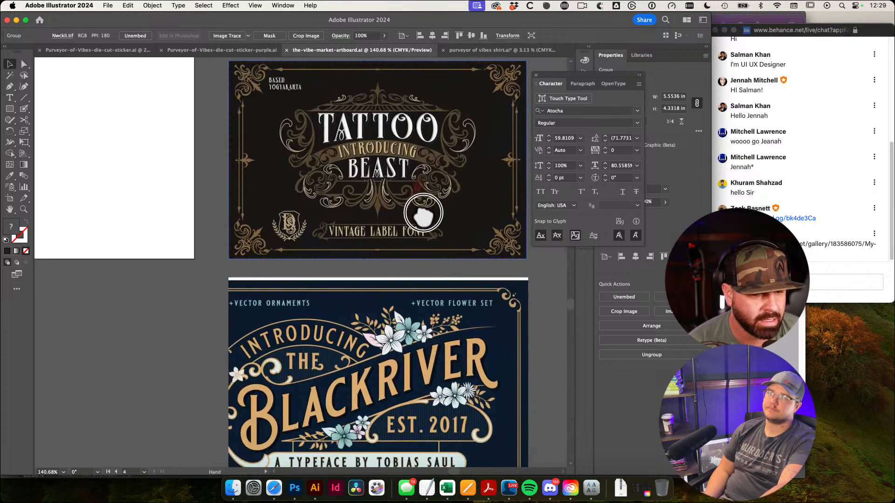
scroll(425, 209, up, 7)
scroll(421, 320, left, 1)
scroll(444, 256, up, 3)
scroll(423, 269, down, 1)
scroll(345, 227, right, 2)
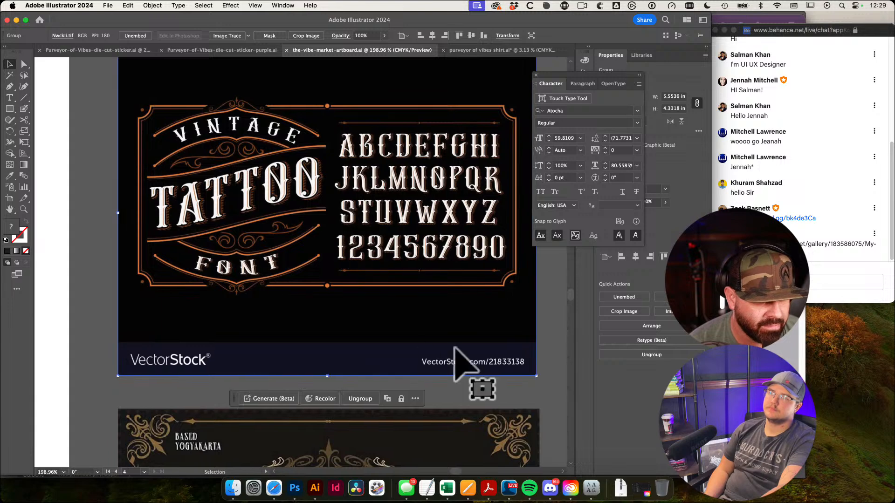
Capture a screenshot of the VectorStock.com/21833138 address on the Vintage Tattoo Font image, open it and enable its text recognition
scroll(503, 380, right, 2)
click(481, 359)
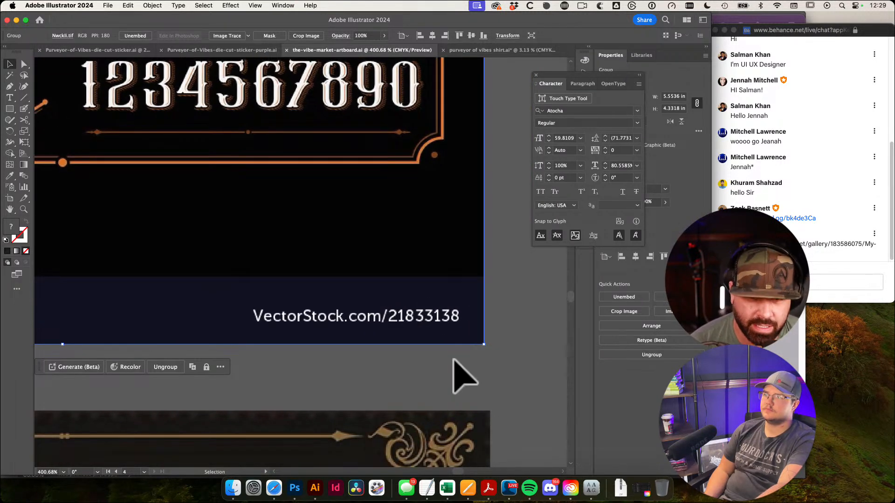
key(super+shift+4)
drag(264, 304, 473, 340)
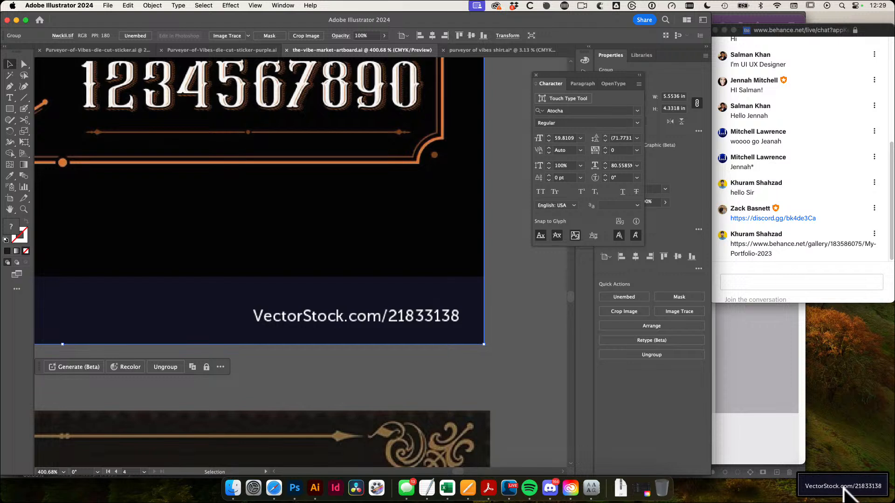
click(841, 487)
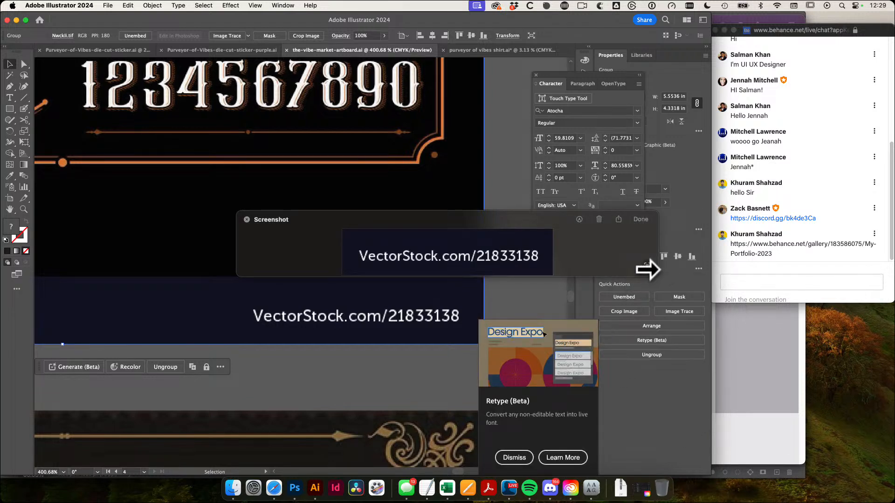
click(647, 265)
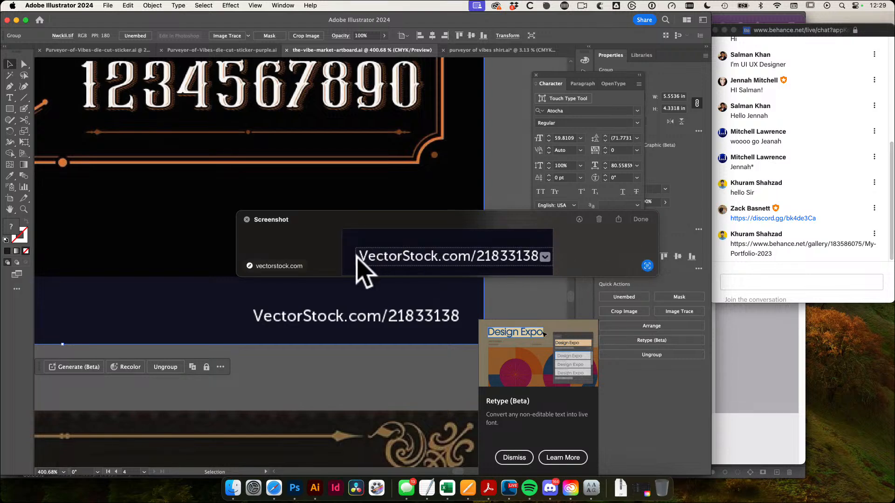
Open the recognized VectorStock.com/21833138 address in the browser, close the screenshot and review the Vintage tattoo font vector page
click(366, 258)
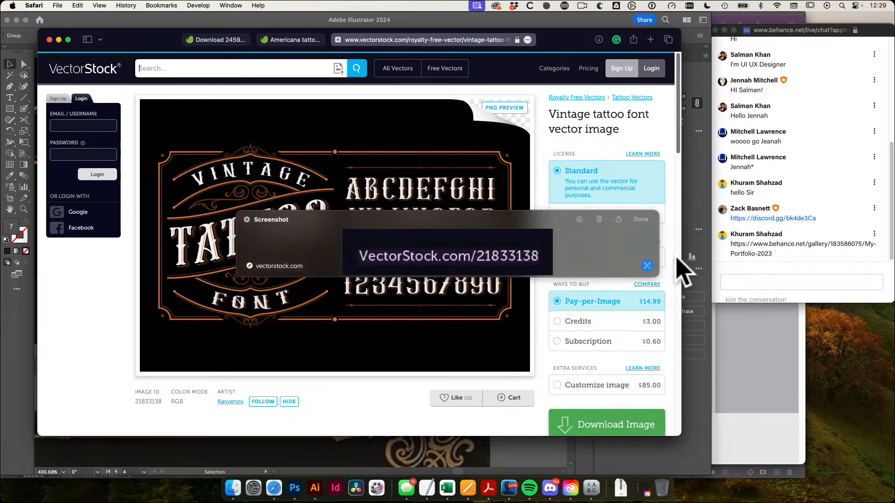
click(247, 220)
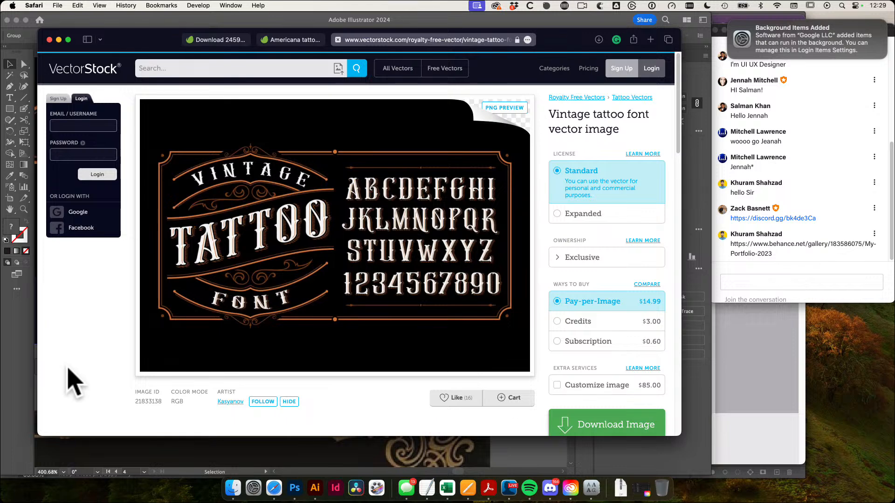
mouse_move(284, 354)
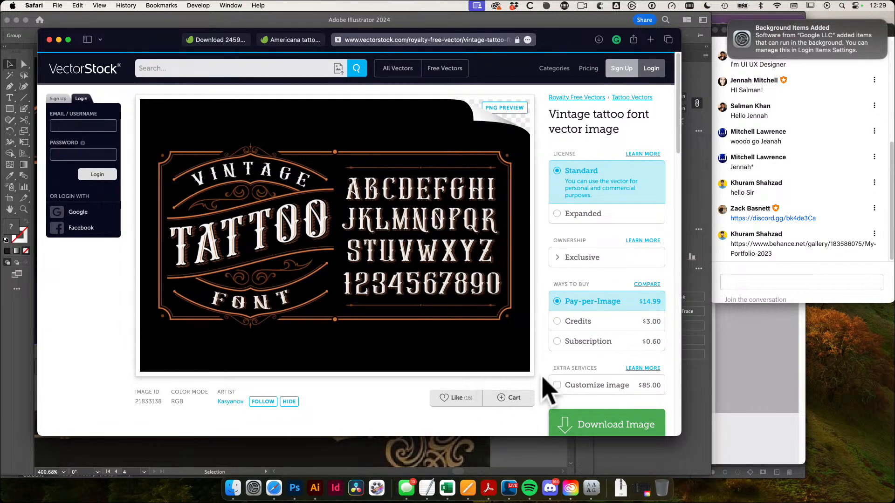
scroll(356, 317, down, 5)
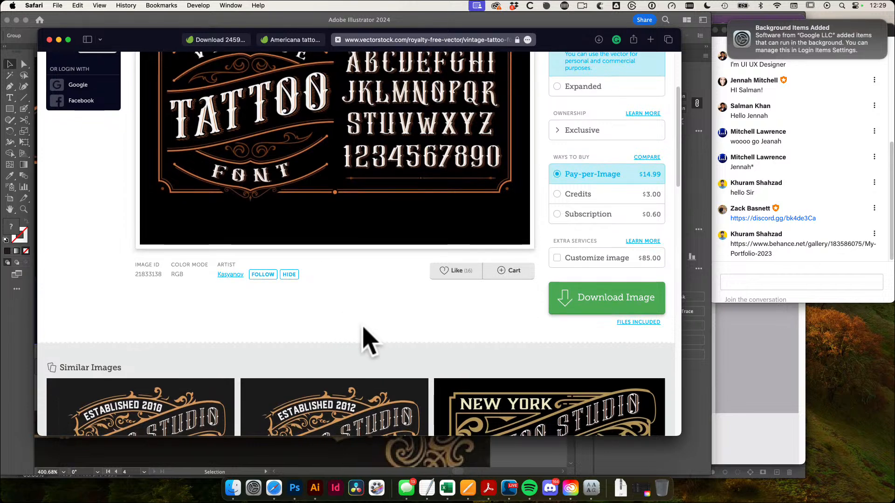
scroll(378, 347, up, 5)
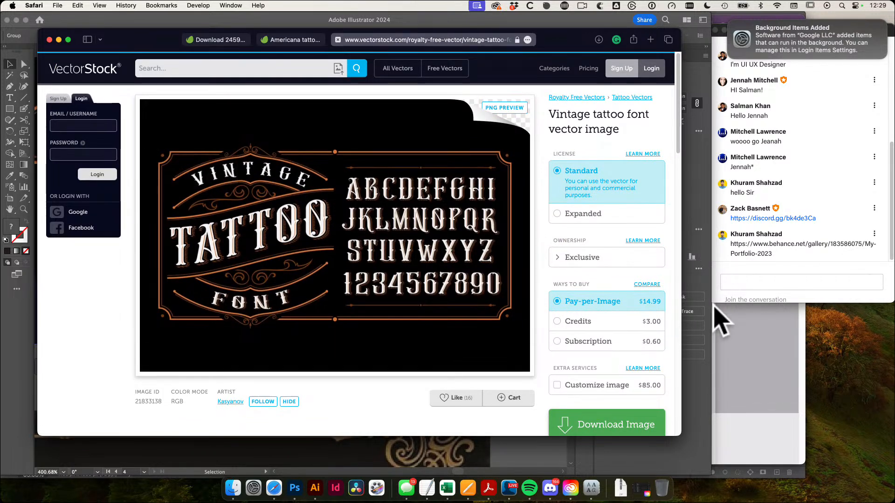
scroll(652, 308, down, 4)
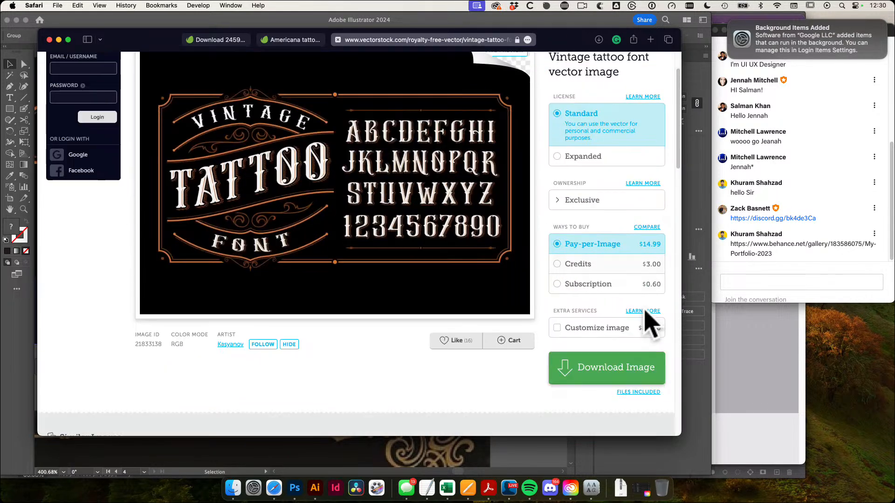
scroll(509, 365, down, 9)
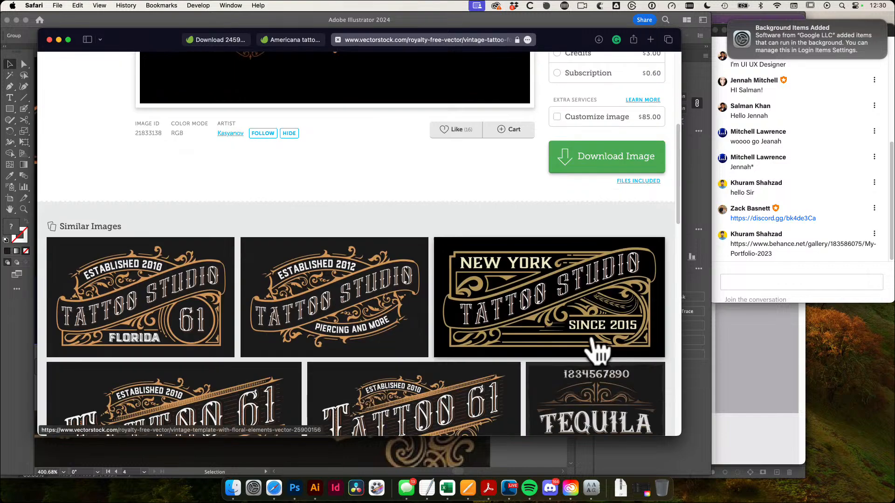
scroll(598, 348, up, 12)
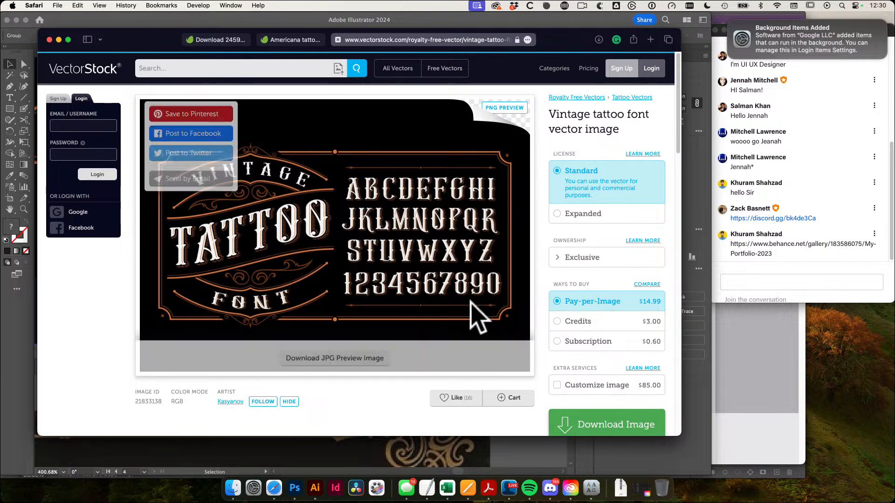
mouse_move(445, 230)
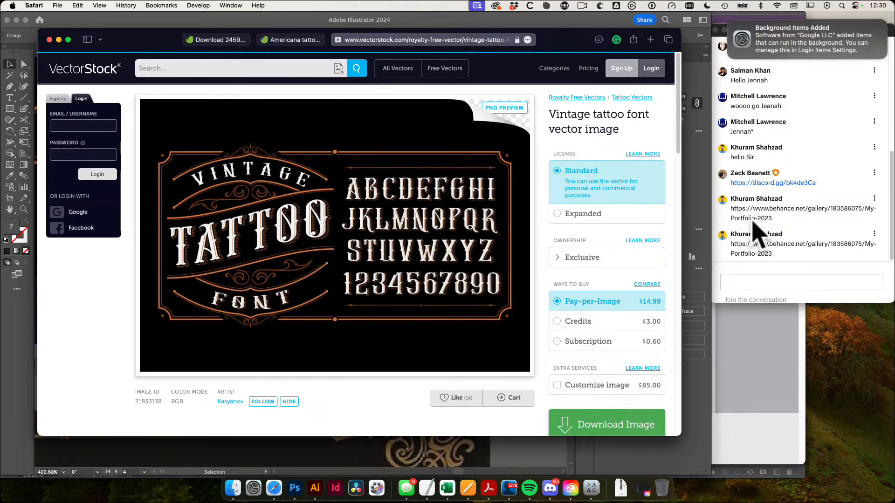
Check the Behance chat and browse the similar images and more works by the same artist on the VectorStock page
click(774, 223)
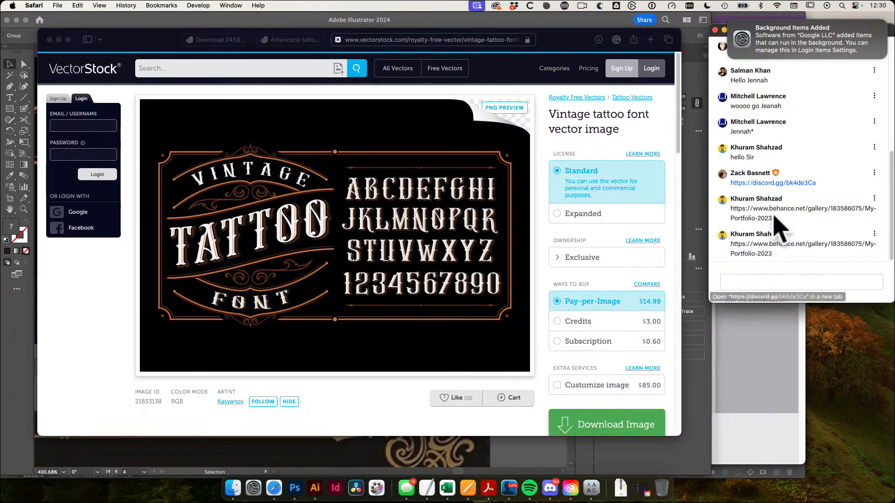
click(730, 23)
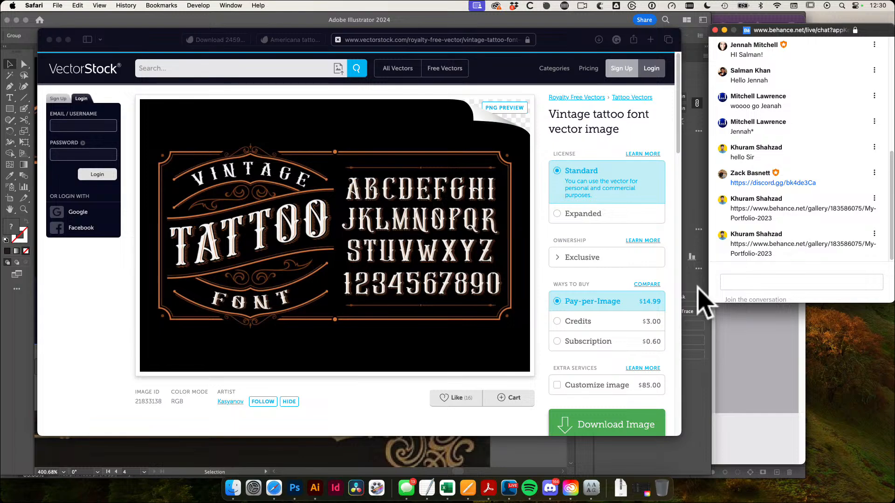
scroll(549, 319, down, 2)
scroll(550, 319, down, 15)
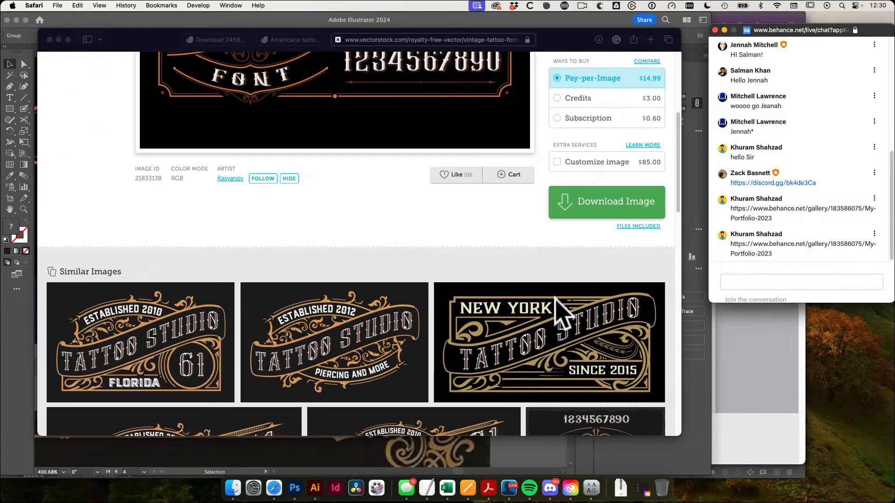
scroll(558, 311, down, 4)
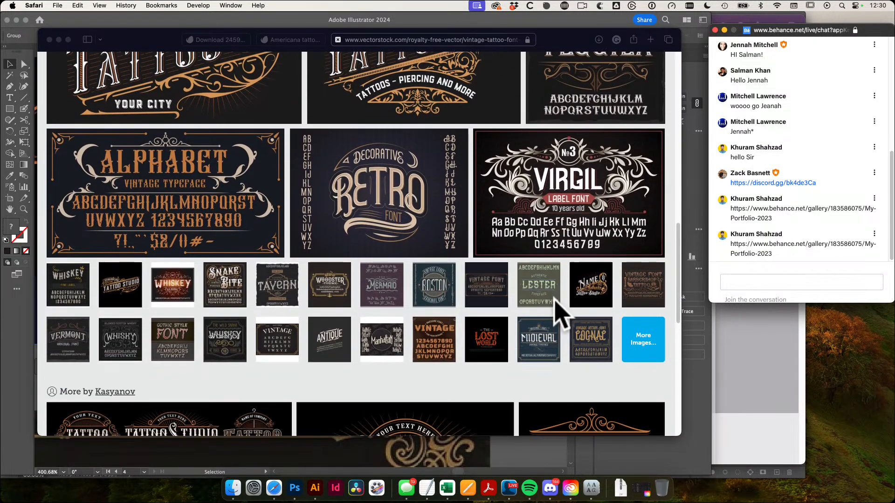
scroll(559, 310, down, 6)
scroll(560, 313, down, 3)
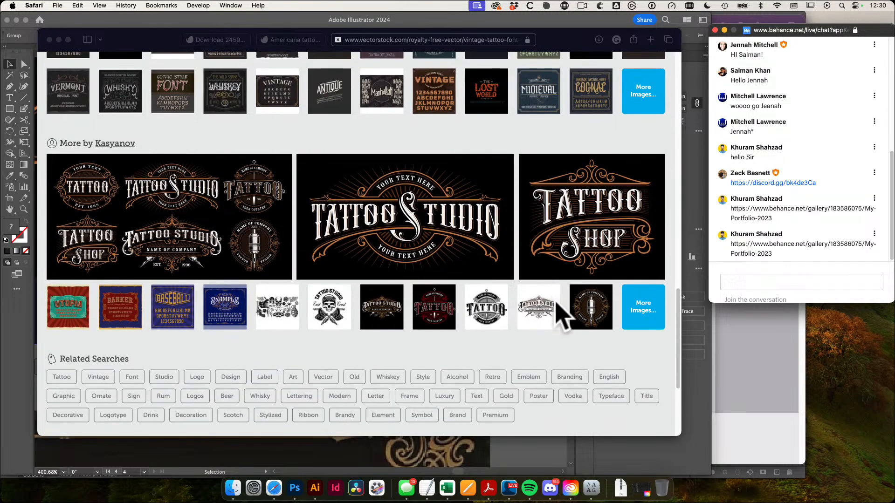
scroll(563, 314, up, 20)
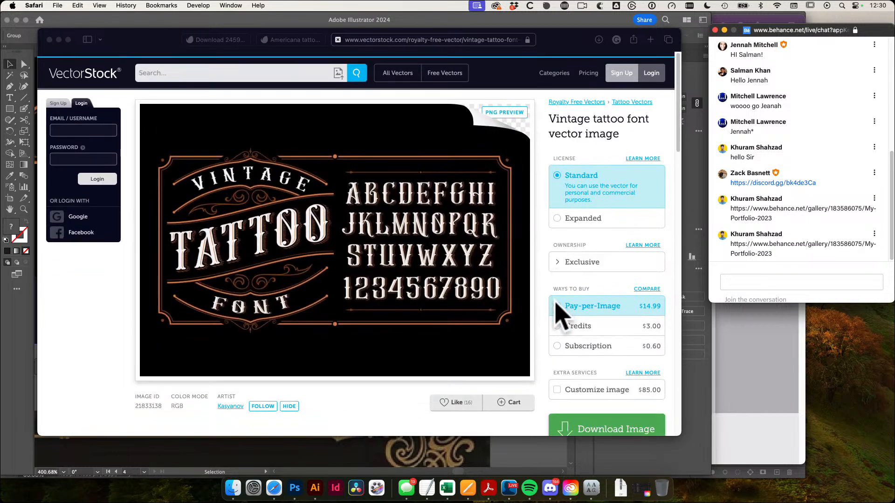
scroll(535, 328, down, 2)
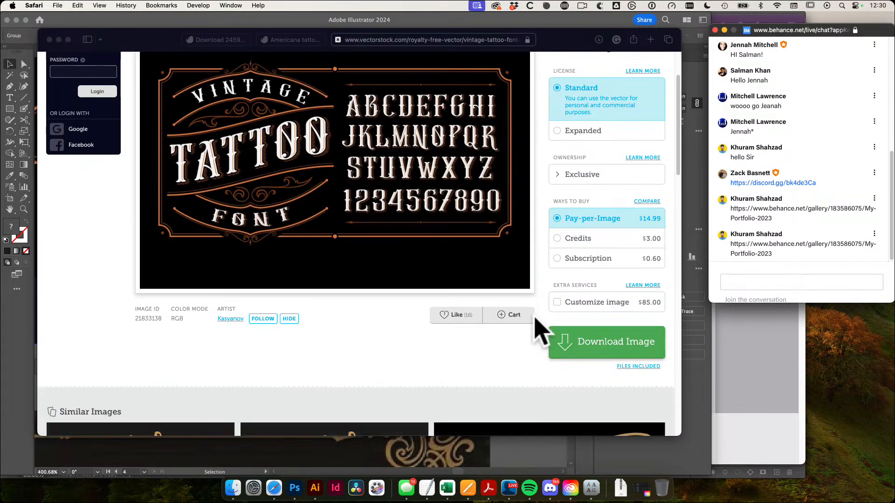
Return to Illustrator and deselect the Vintage Tattoo Font reference image beside the artboard
click(315, 487)
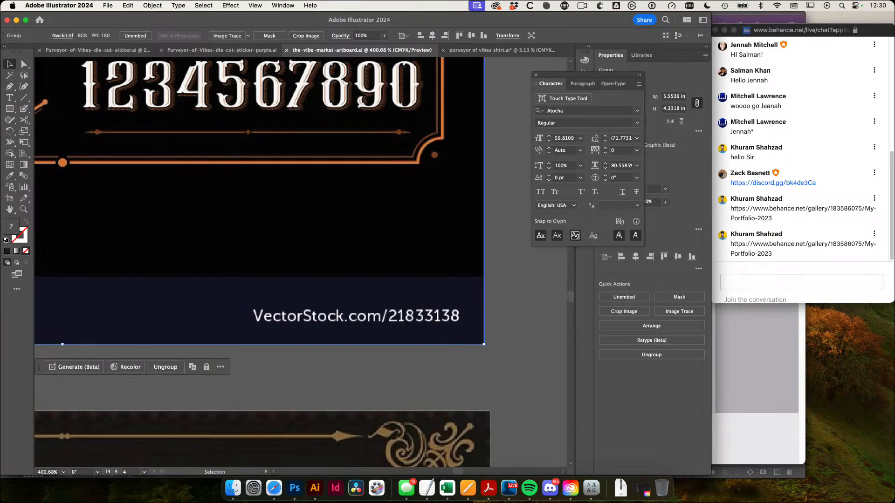
key(super+Tab)
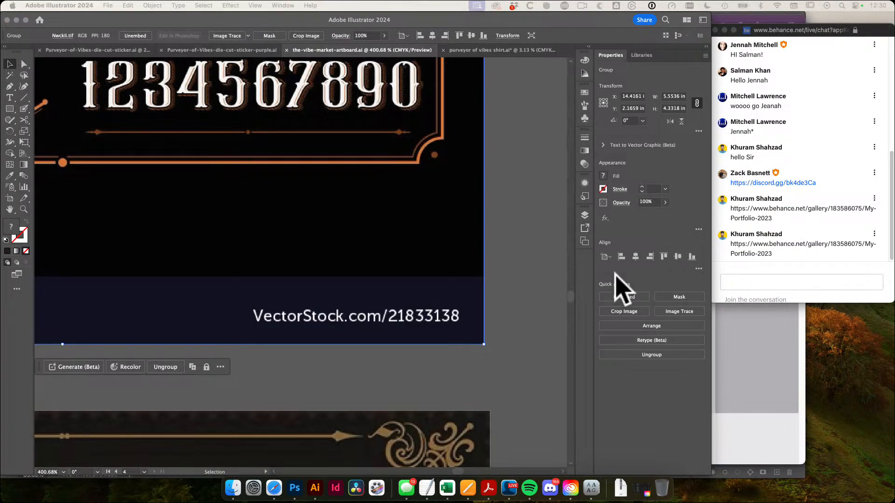
click(512, 329)
click(514, 344)
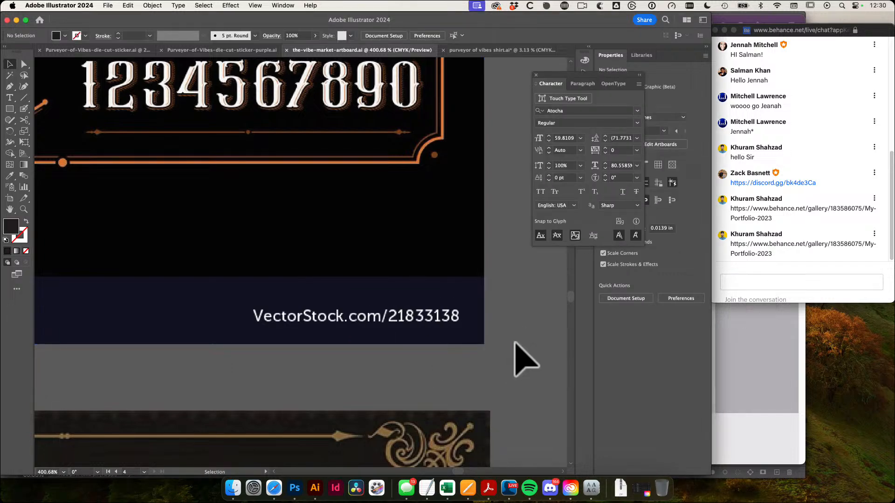
scroll(513, 335, down, 10)
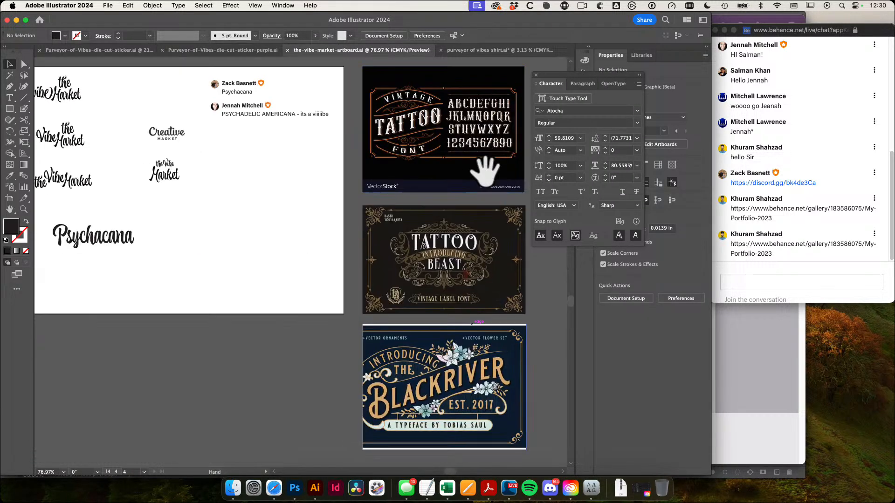
drag(418, 282, 363, 223)
drag(187, 202, 368, 306)
Switch to Finder, reposition its window and open the DMD Design Files folder
click(233, 488)
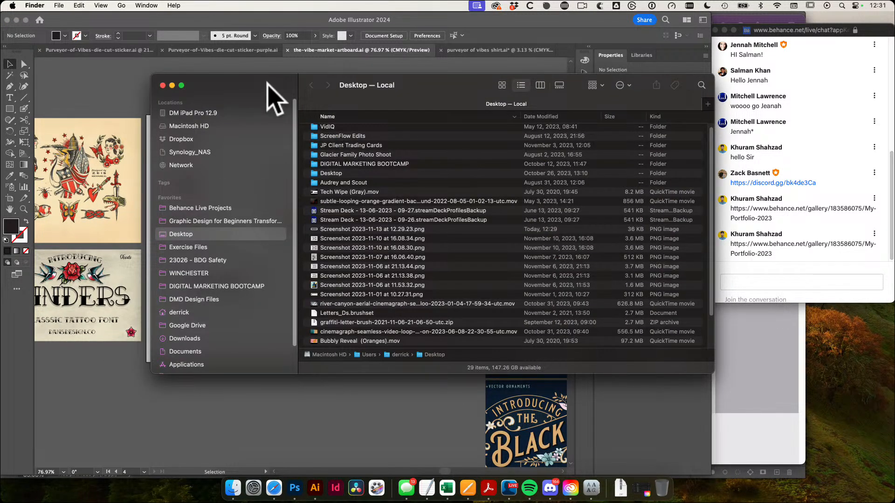
drag(267, 83, 327, 128)
scroll(277, 279, down, 1)
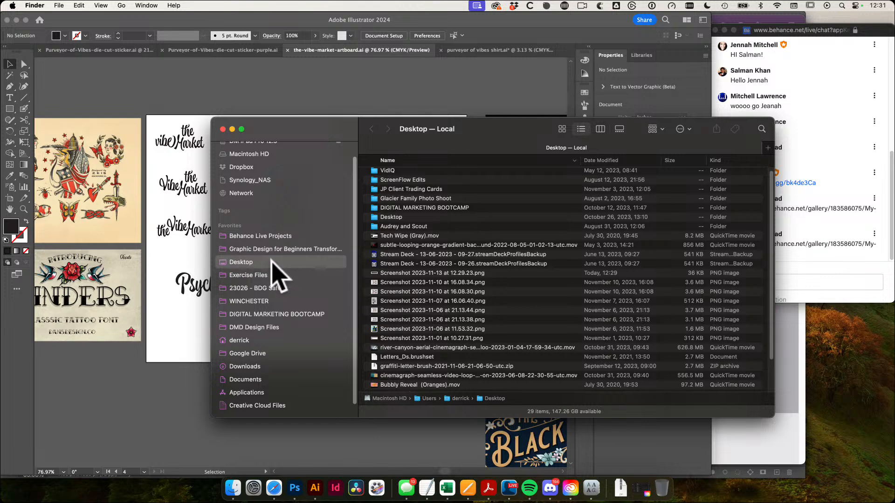
scroll(270, 263, down, 3)
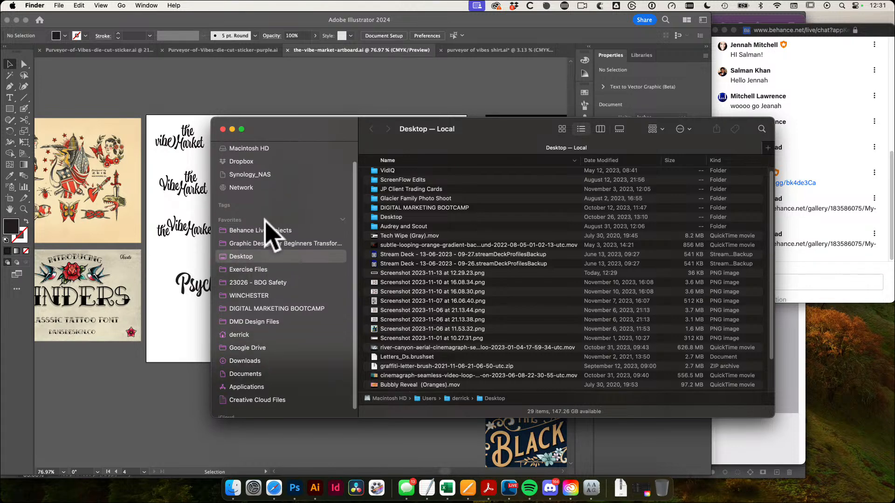
scroll(279, 229, up, 2)
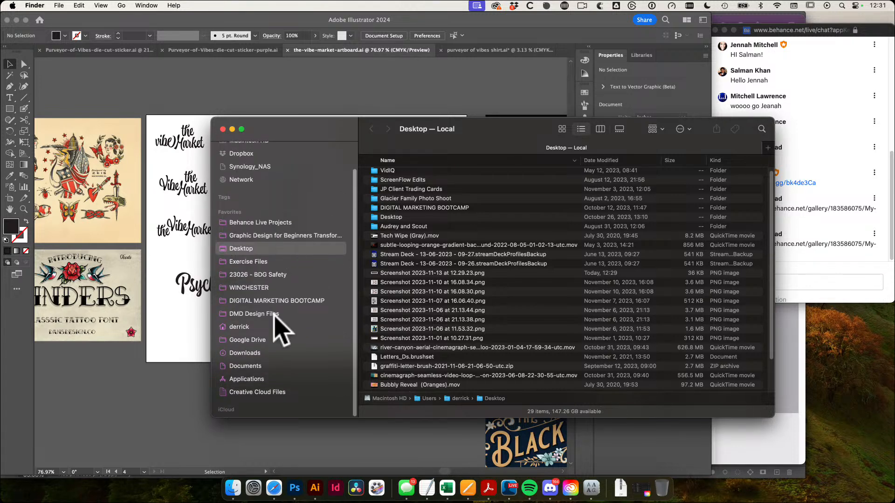
click(254, 314)
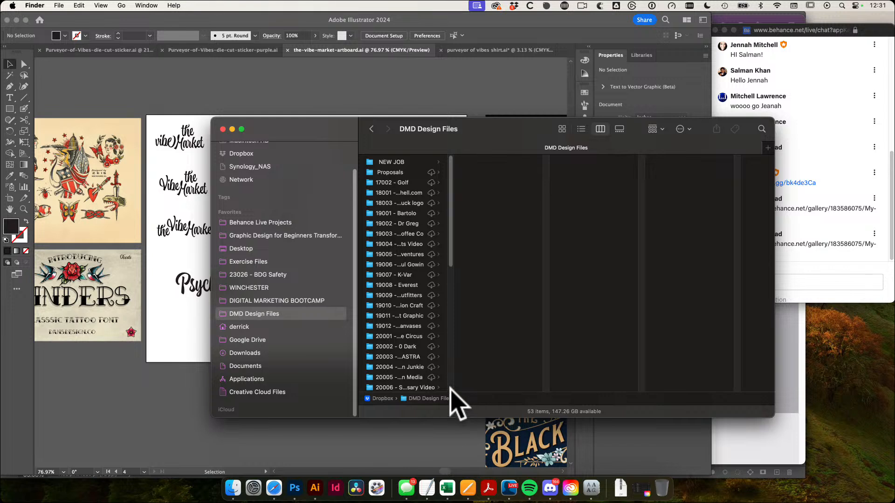
Widen the folder column and open the ASSETS folder inside 23034 - The Vibe Market
drag(531, 388, 559, 388)
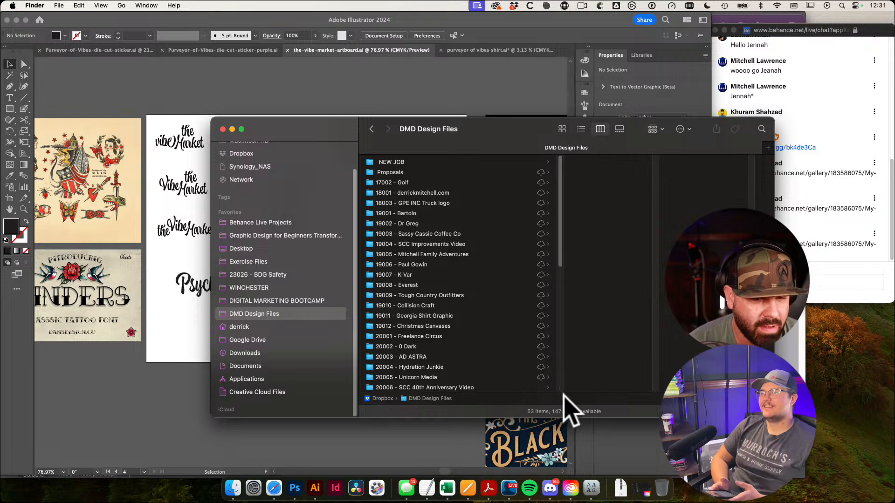
drag(559, 387, 588, 389)
scroll(502, 364, down, 10)
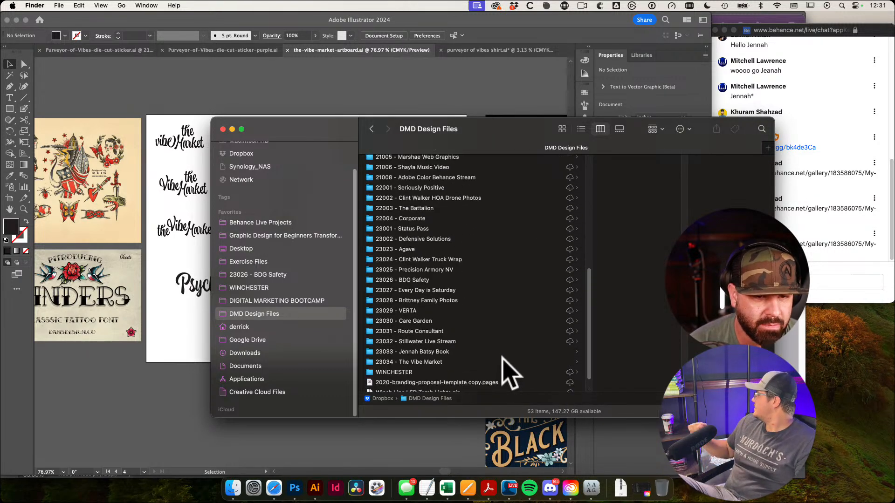
click(474, 352)
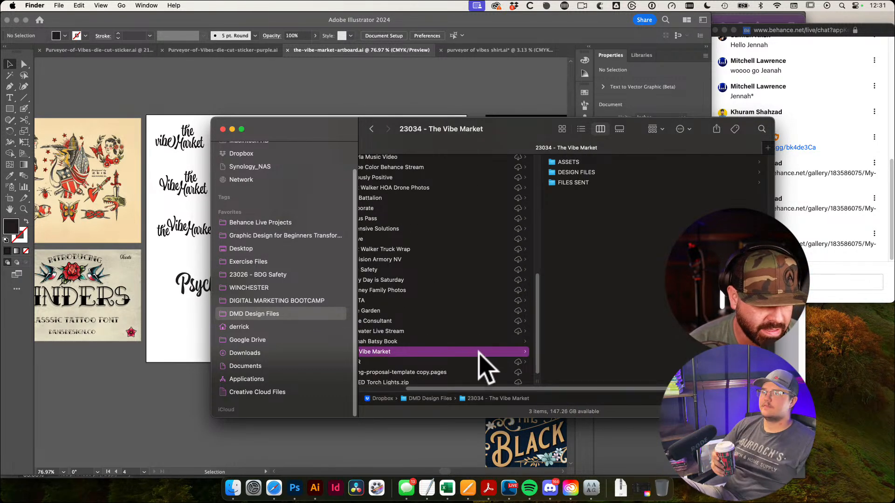
click(562, 164)
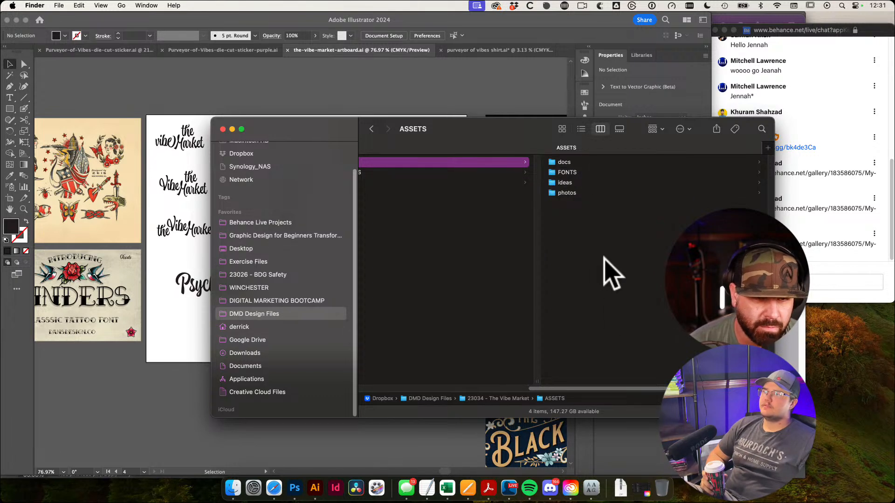
click(558, 163)
click(499, 242)
click(621, 489)
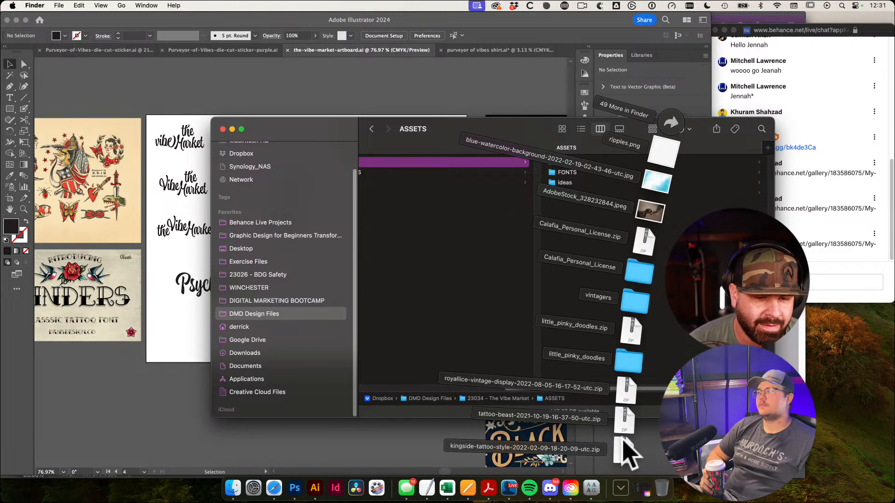
drag(623, 447, 603, 317)
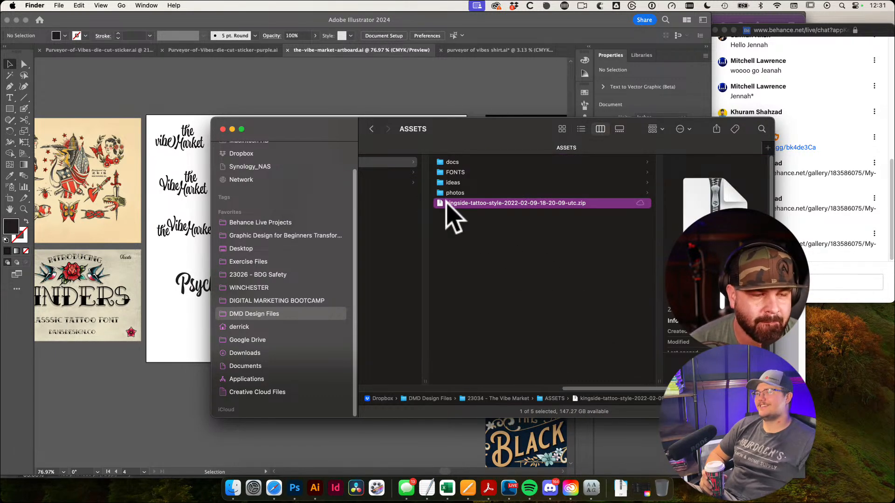
click(499, 261)
click(548, 205)
click(499, 260)
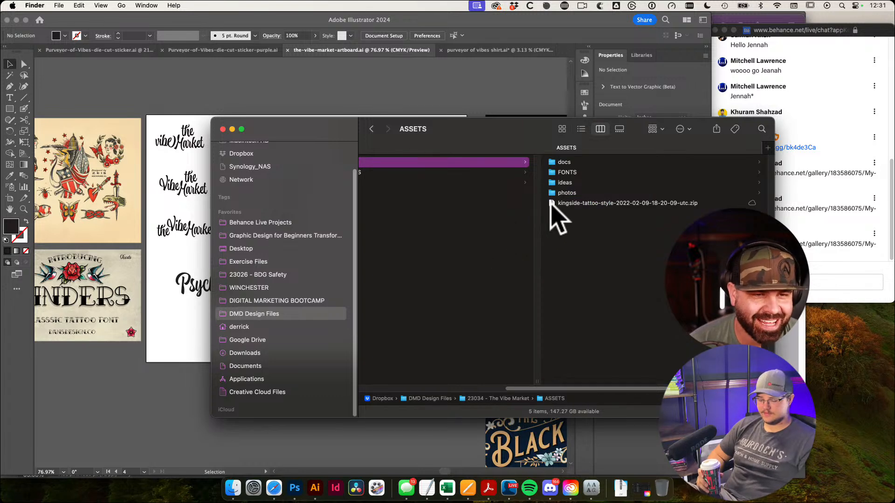
Extract the kingside-tattoo-style archive in ASSETS and select Kingside Swash.ttf in the extracted folder
double_click(551, 204)
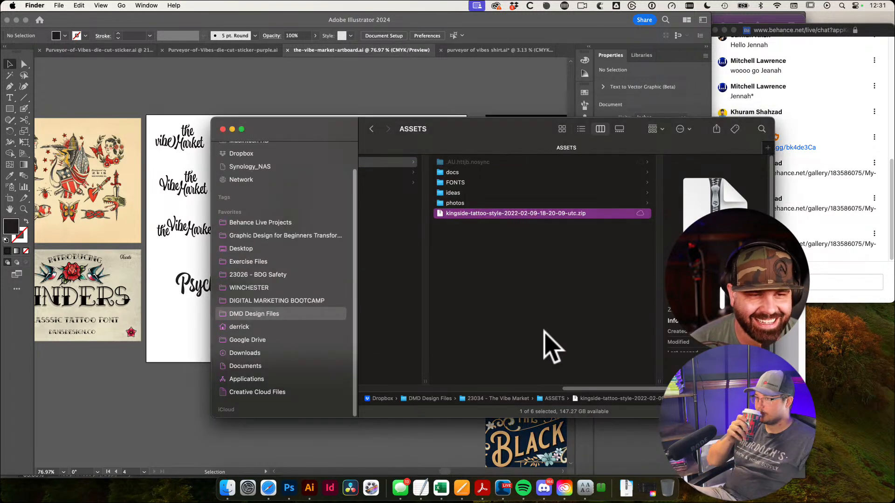
drag(331, 126, 280, 162)
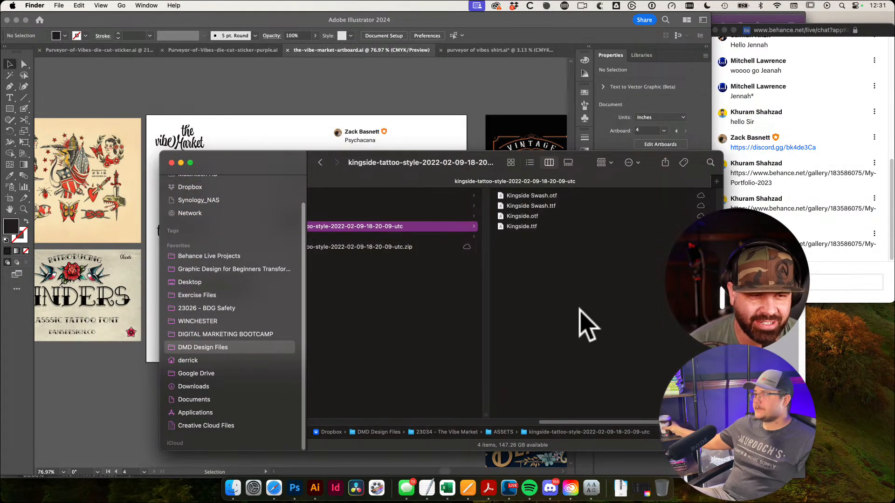
click(548, 205)
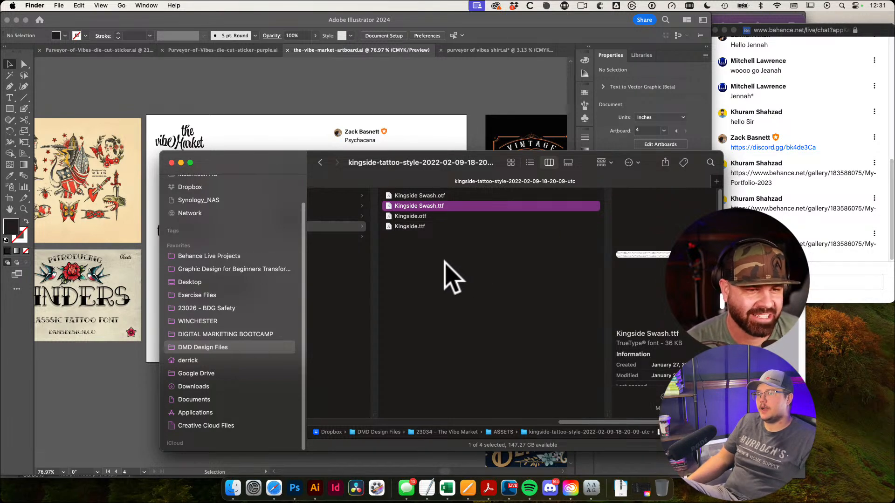
Open Kingside.ttf and Kingside Swash.ttf together in Font Book, keeping only their preview window open
click(405, 226)
super+click(443, 207)
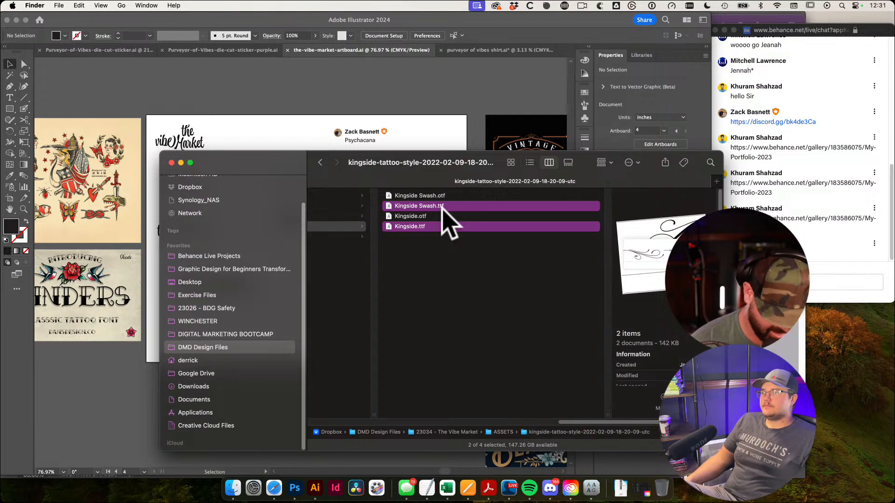
double_click(442, 208)
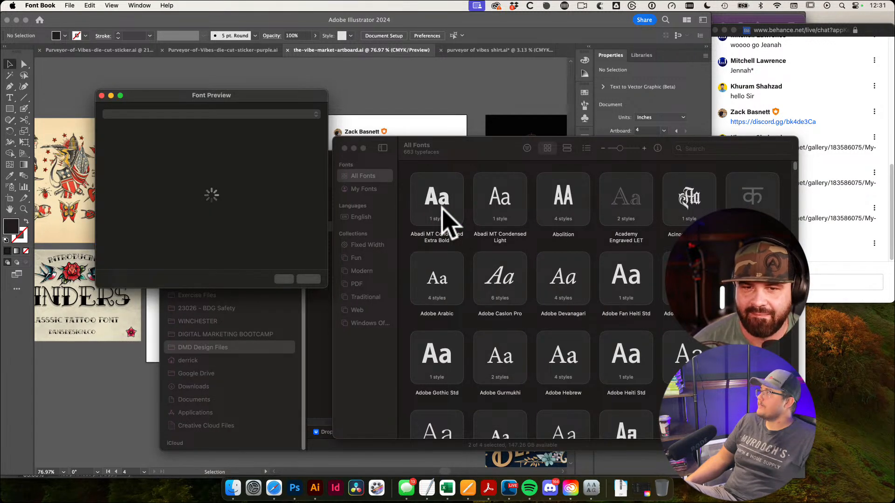
click(344, 148)
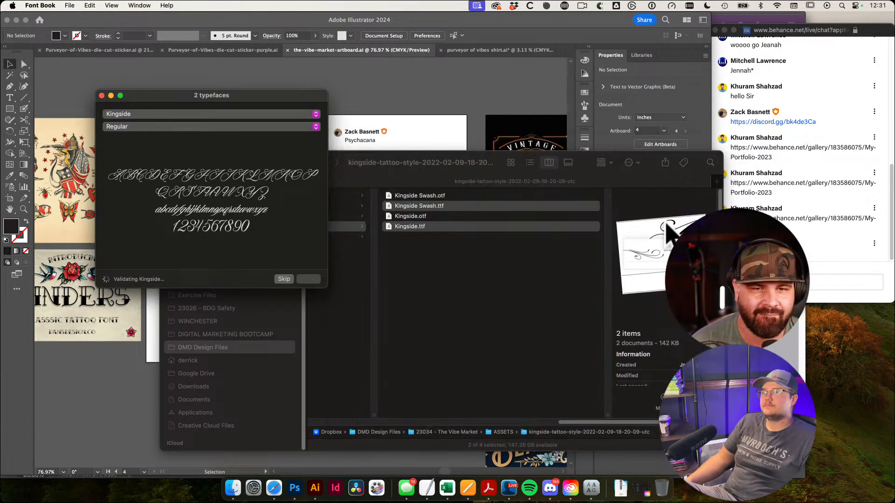
Install the Kingside and Kingside Swash typefaces in Font Book, dismiss its font library window and return to Illustrator
click(792, 283)
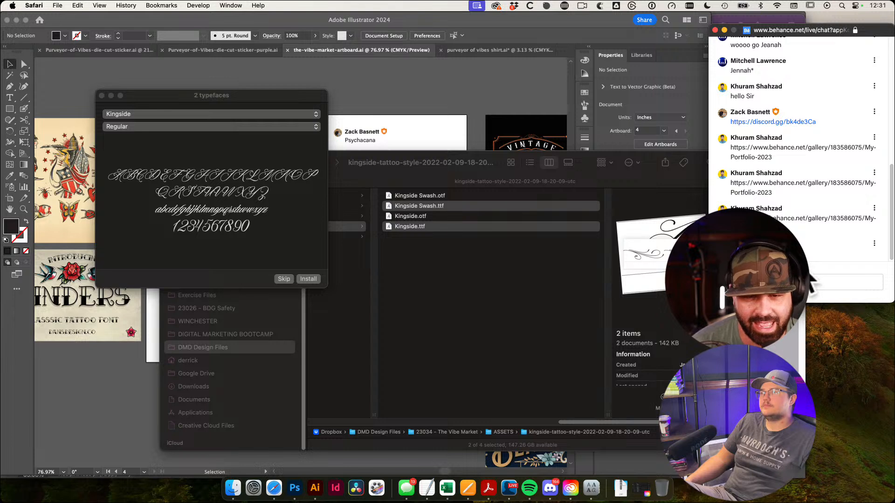
click(788, 282)
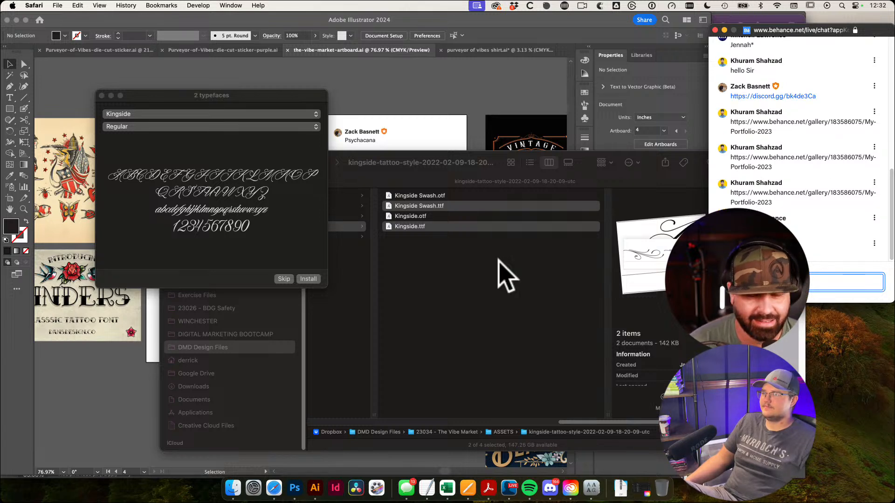
drag(233, 96, 274, 92)
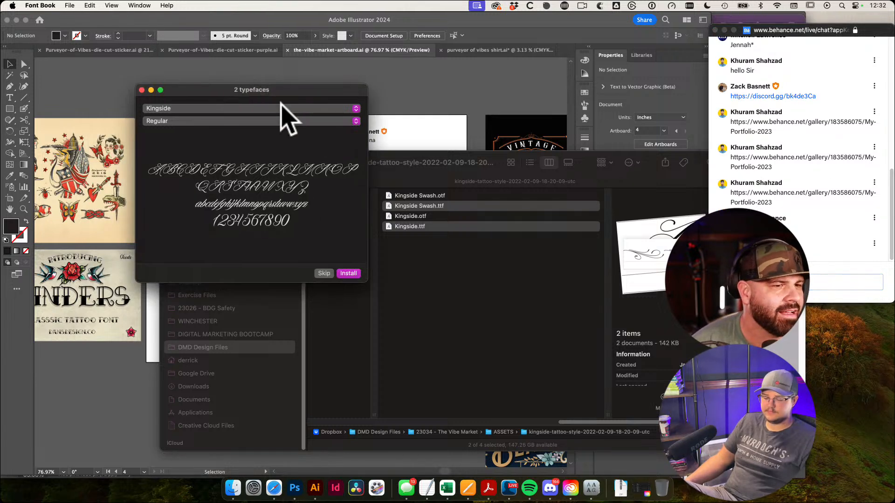
click(355, 275)
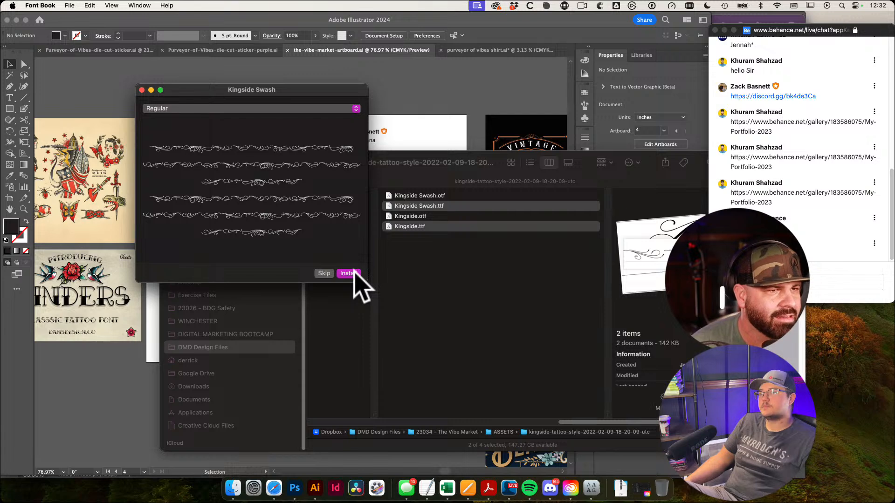
click(354, 273)
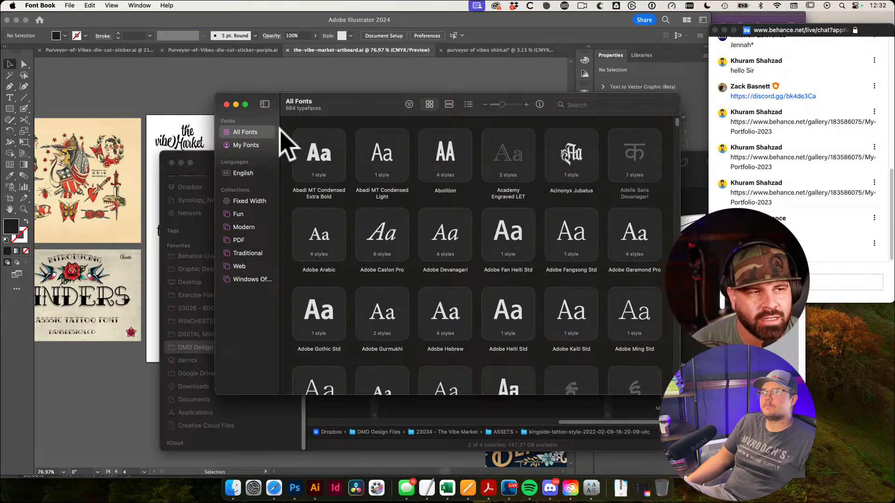
click(258, 78)
click(336, 306)
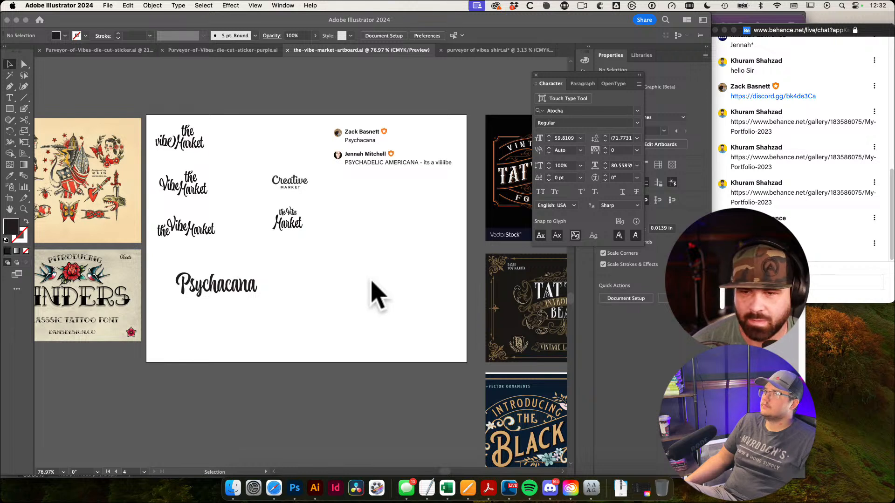
click(401, 282)
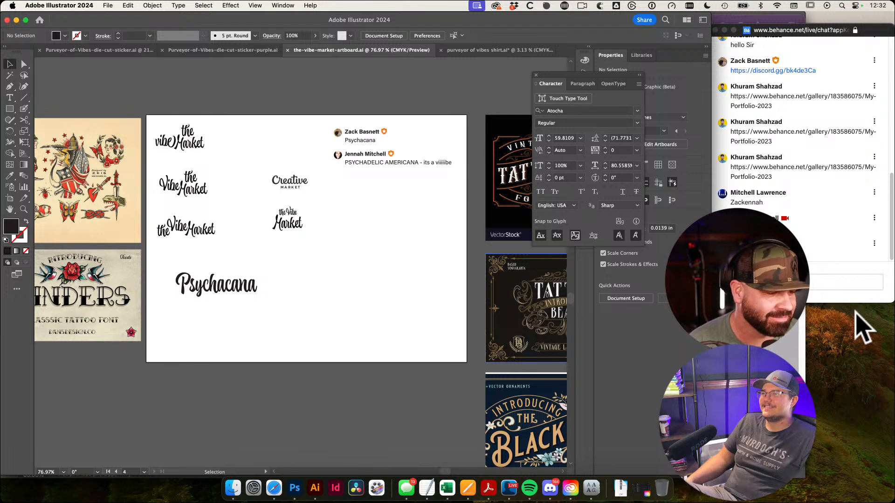
click(316, 307)
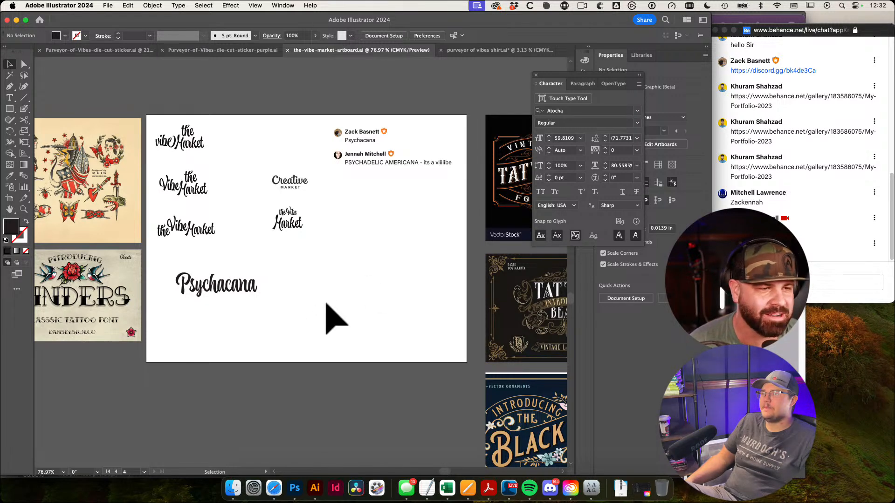
drag(325, 302, 388, 298)
drag(438, 285, 382, 321)
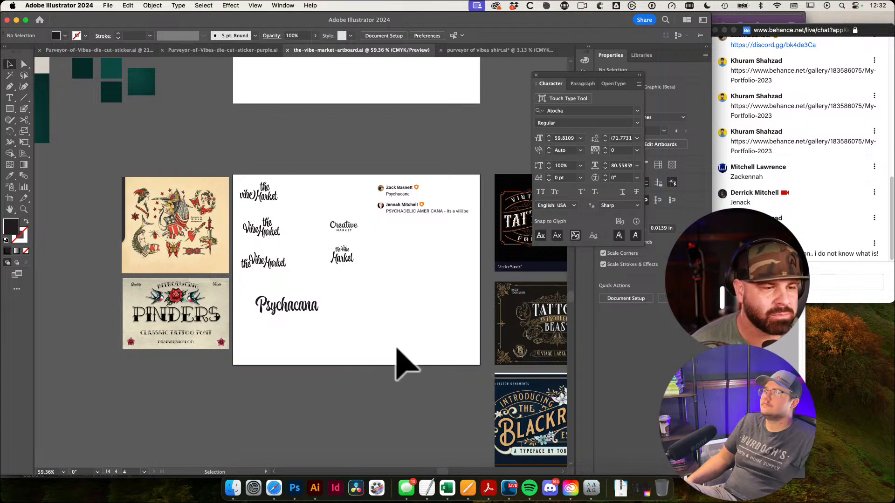
drag(394, 341, 312, 282)
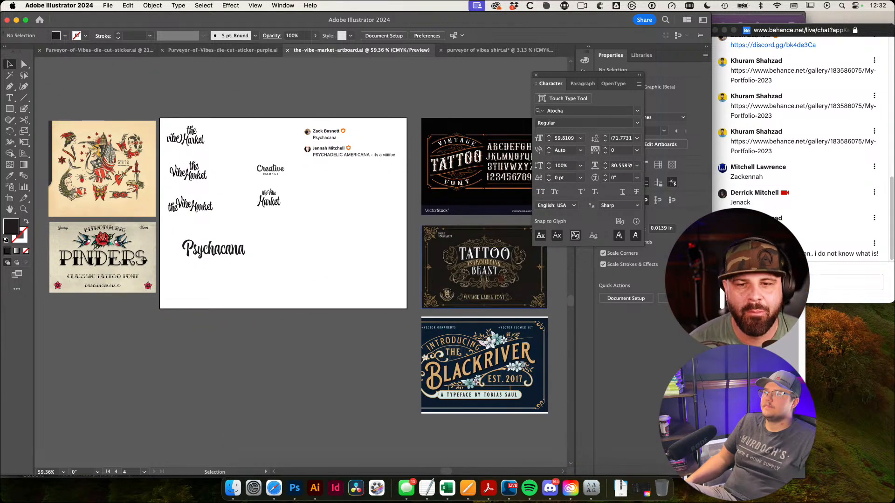
click(843, 256)
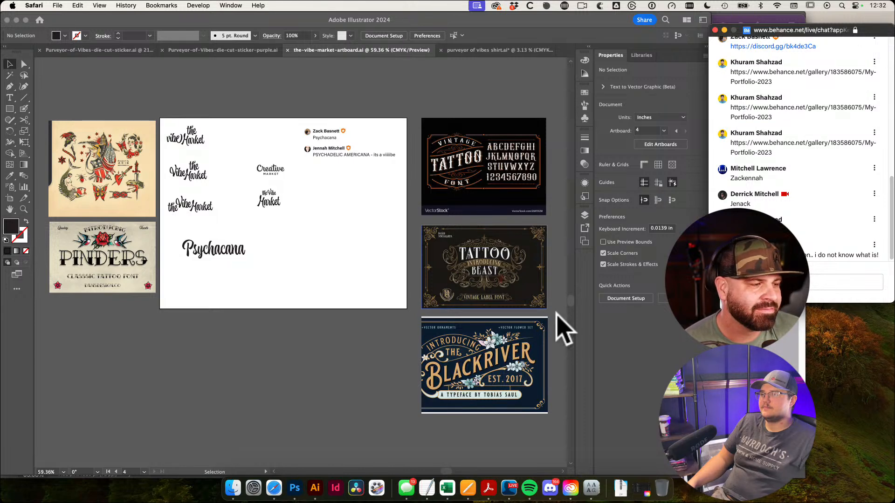
click(372, 333)
scroll(373, 329, right, 3)
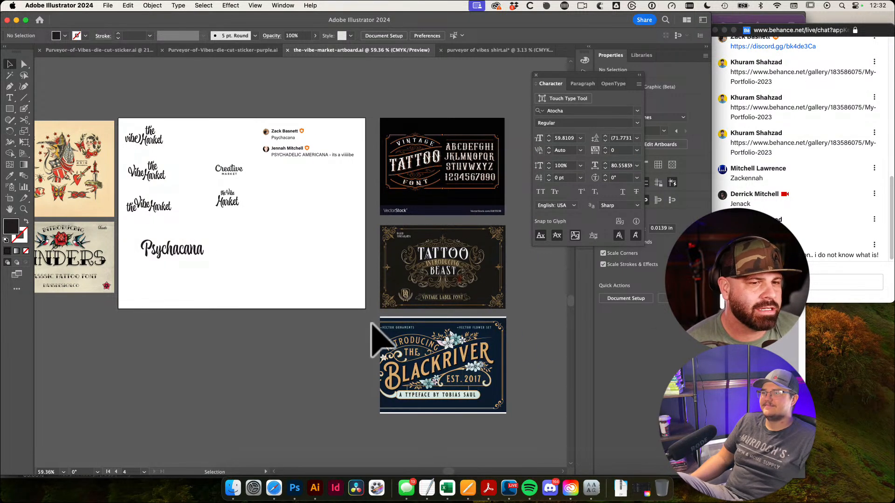
scroll(275, 289, left, 3)
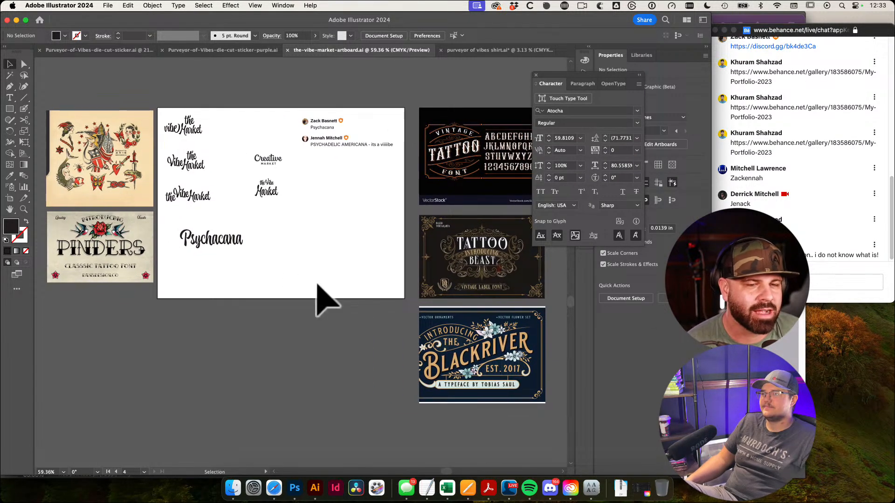
Close the floating Character options and place a copy of the stacked "the Vibe Market" logo to its right on the artboard
click(536, 74)
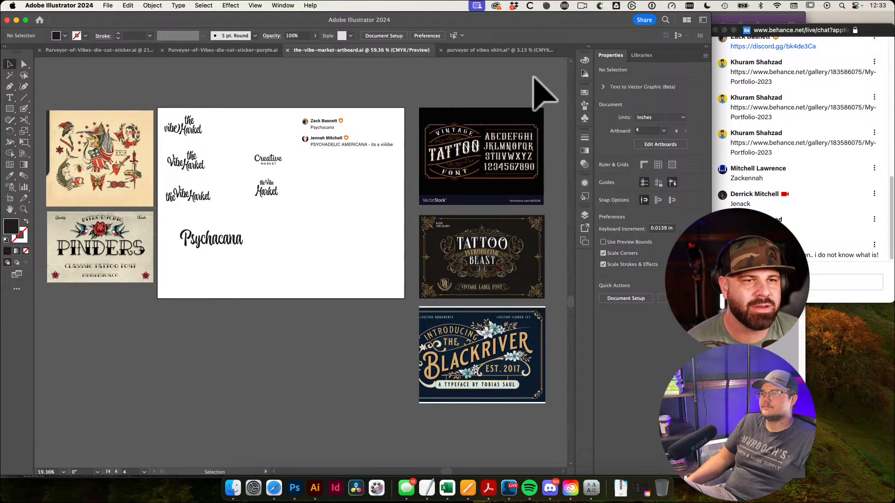
scroll(457, 191, down, 1)
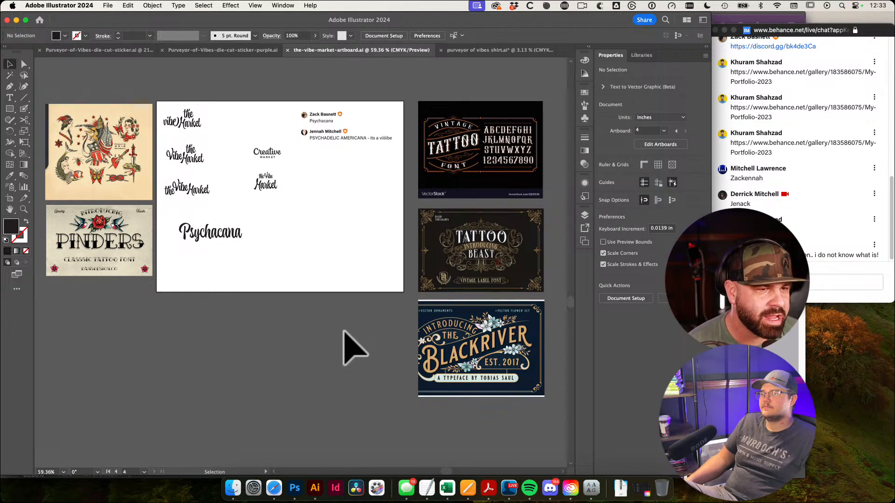
click(232, 231)
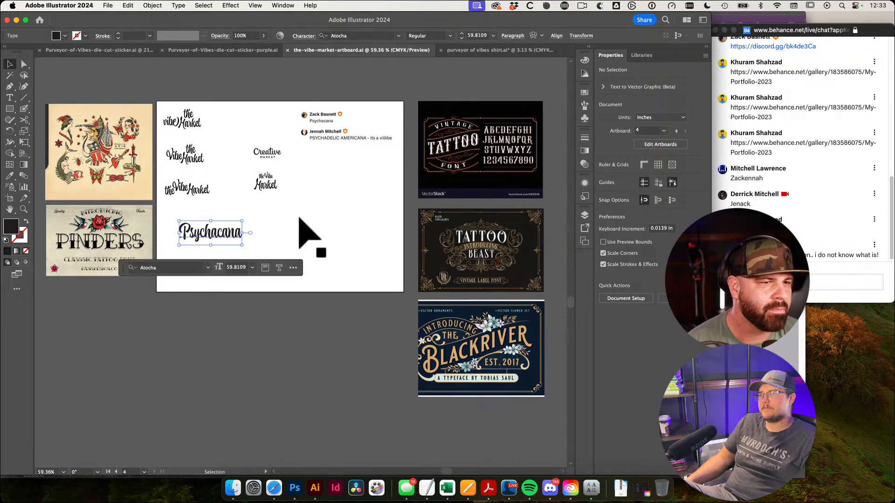
click(284, 199)
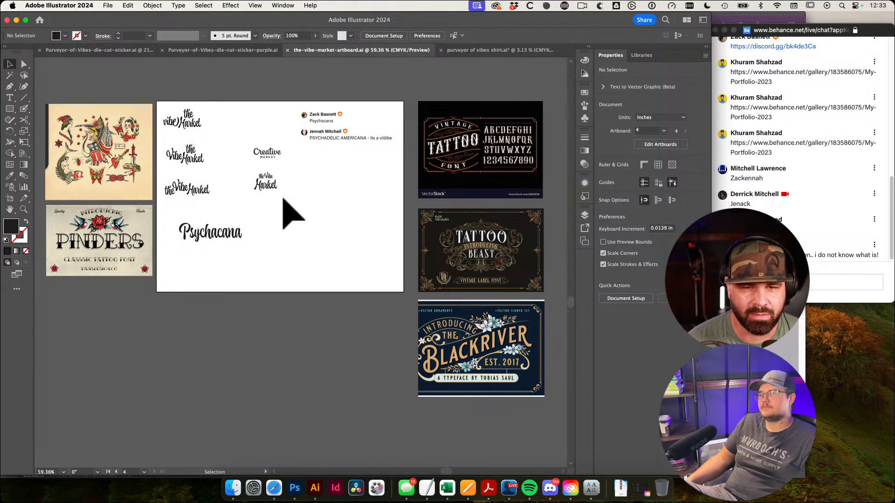
click(263, 184)
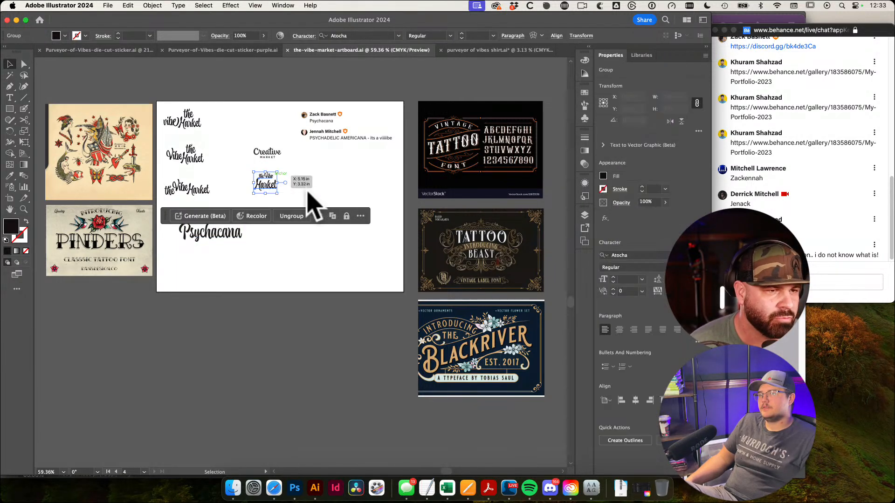
drag(275, 196, 357, 197)
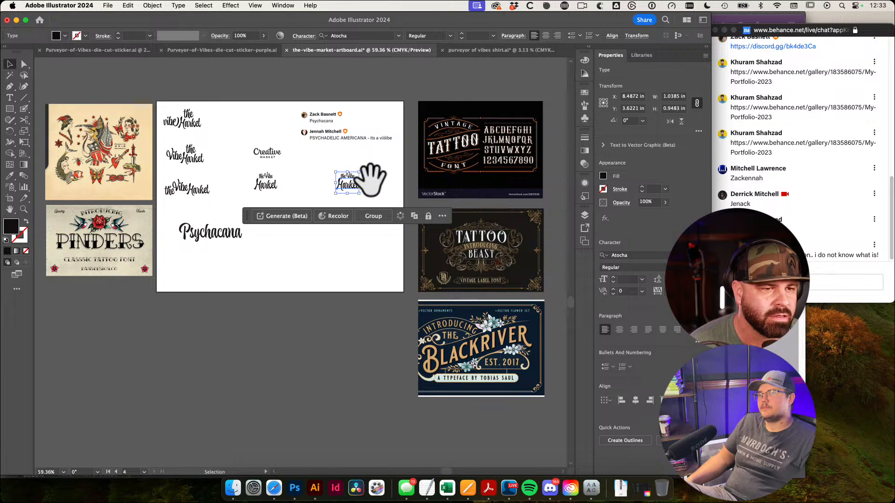
click(382, 183)
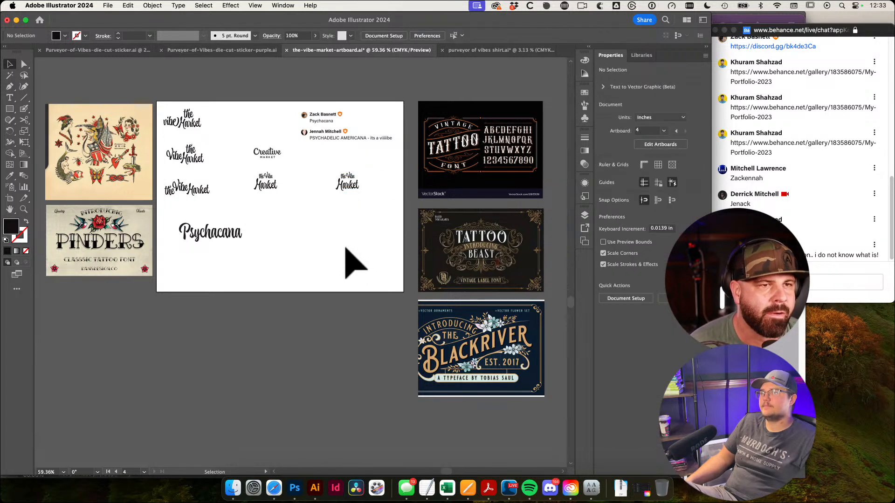
drag(346, 249, 338, 259)
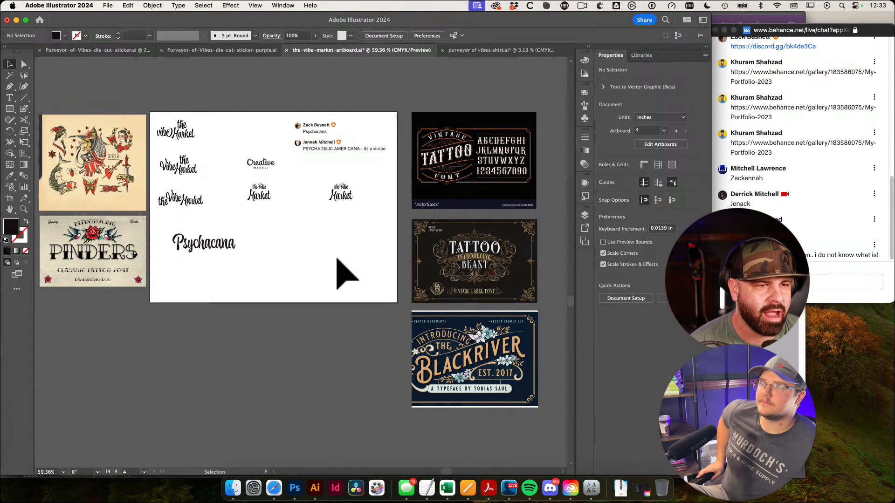
Set the font of both text lines in the copied "the Vibe Market" logo to Kingside
click(234, 486)
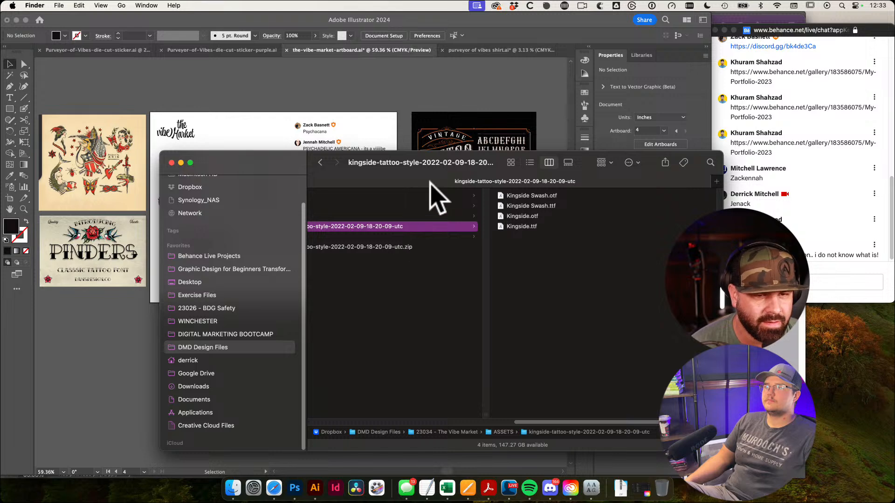
click(382, 106)
drag(409, 223, 418, 226)
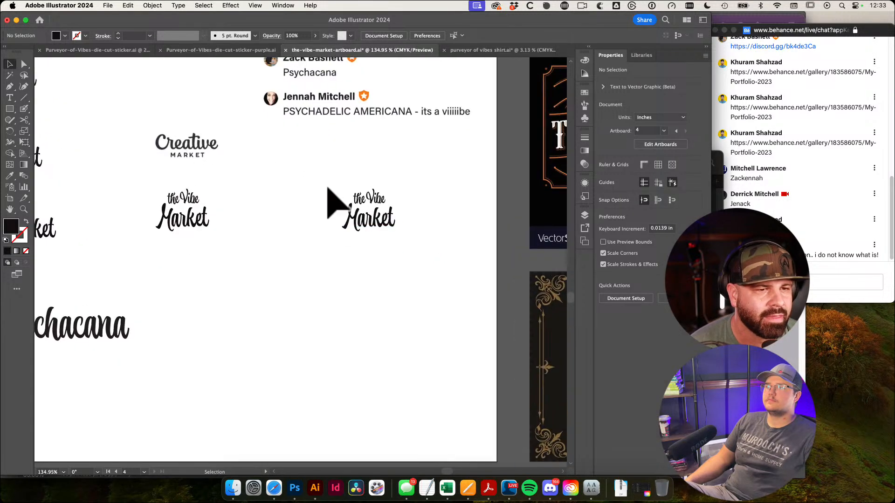
drag(328, 185, 433, 256)
click(366, 38)
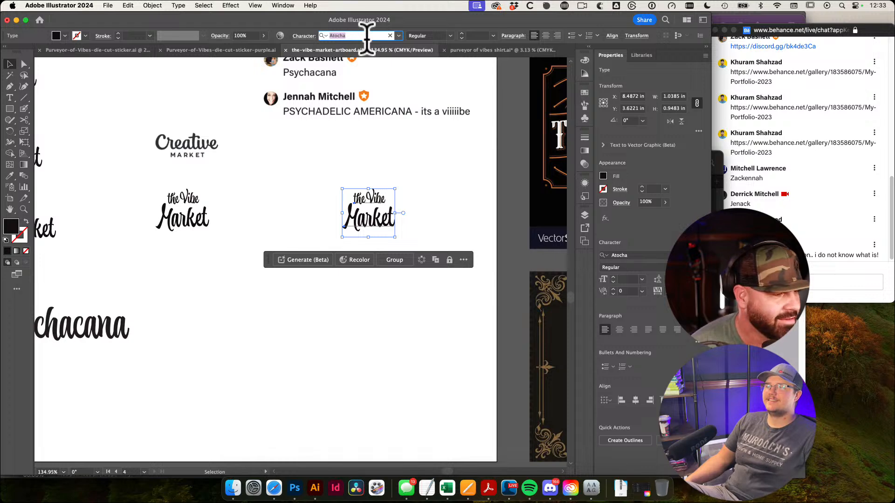
text(king)
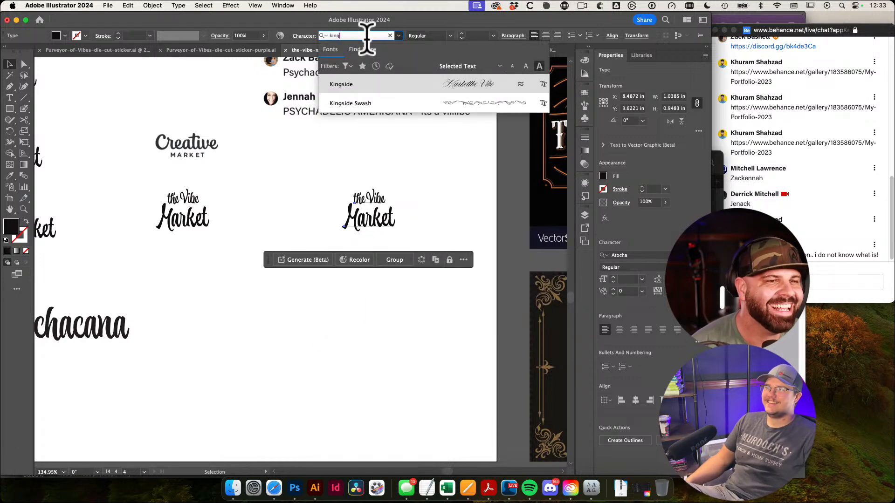
click(355, 85)
click(404, 217)
Tighten the Kingside logo by moving "the Vibe" down and to the right, closer above "Market"
drag(403, 217, 414, 253)
drag(431, 295, 573, 294)
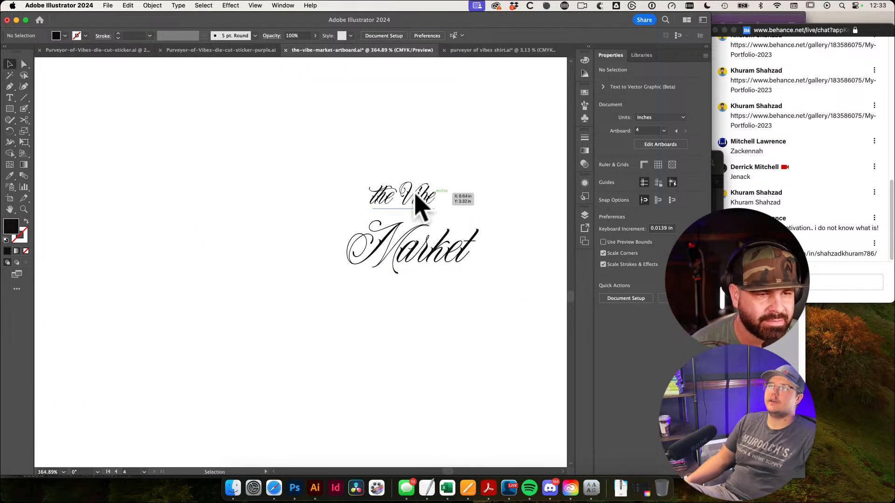
click(393, 194)
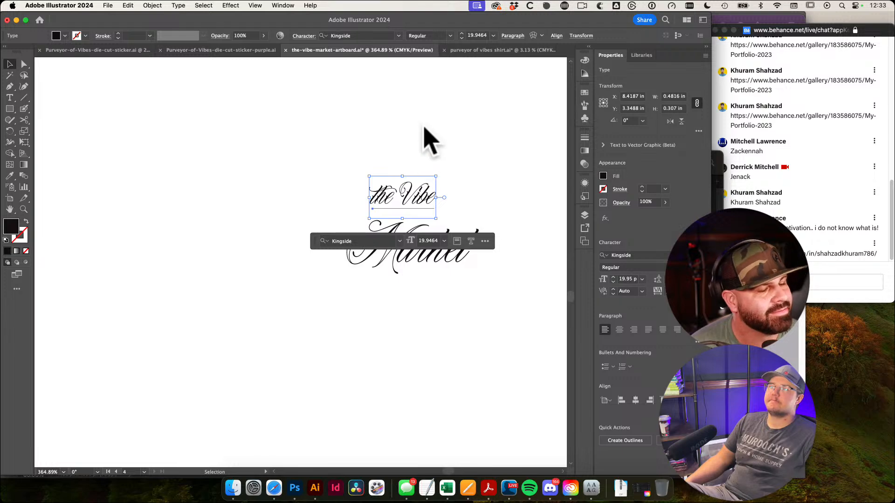
mouse_move(406, 204)
mouse_down()
mouse_move(554, 214)
mouse_move(416, 215)
mouse_up()
drag(371, 187, 485, 238)
click(503, 290)
Examine the Vintage Tattoo Font and Tattoo Beast references beside the artboard against the Kingside logo
drag(508, 147, 394, 126)
drag(468, 194, 388, 212)
drag(497, 213, 299, 223)
drag(473, 264, 234, 265)
click(450, 320)
drag(525, 292, 135, 311)
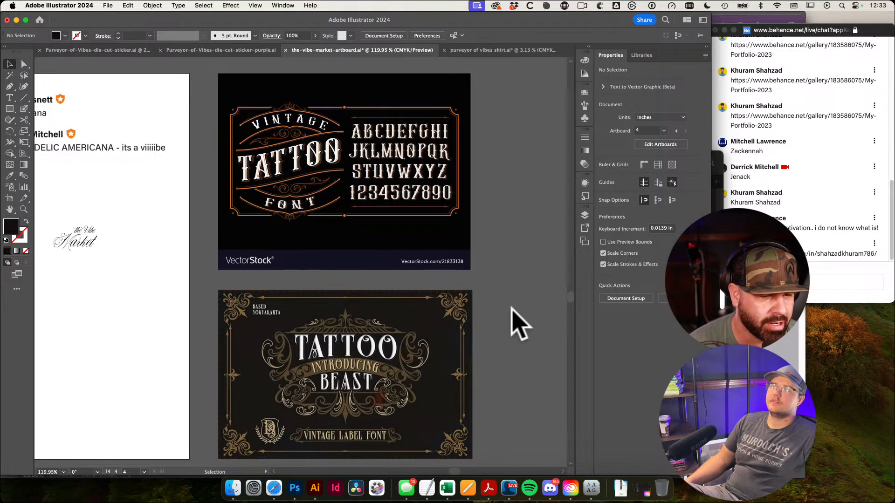
scroll(512, 308, down, 3)
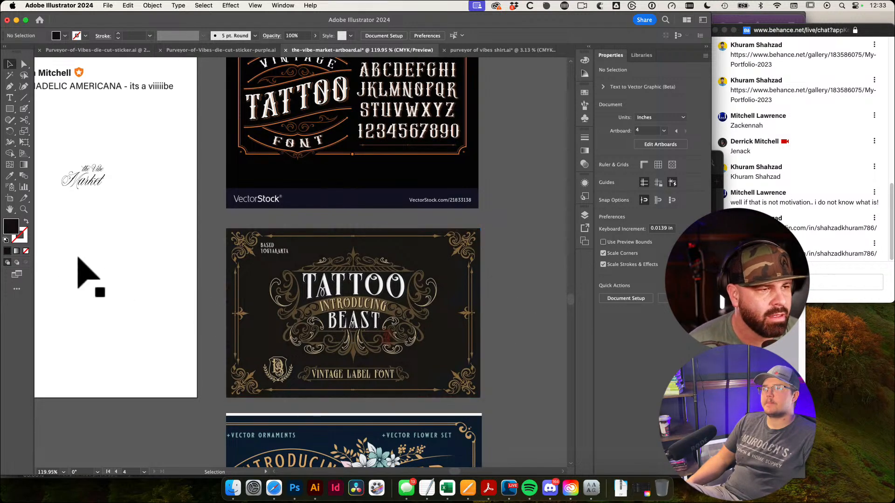
scroll(84, 226, left, 8)
Duplicate the Kingside "the Vibe Market" logo directly below the original
drag(214, 151, 400, 279)
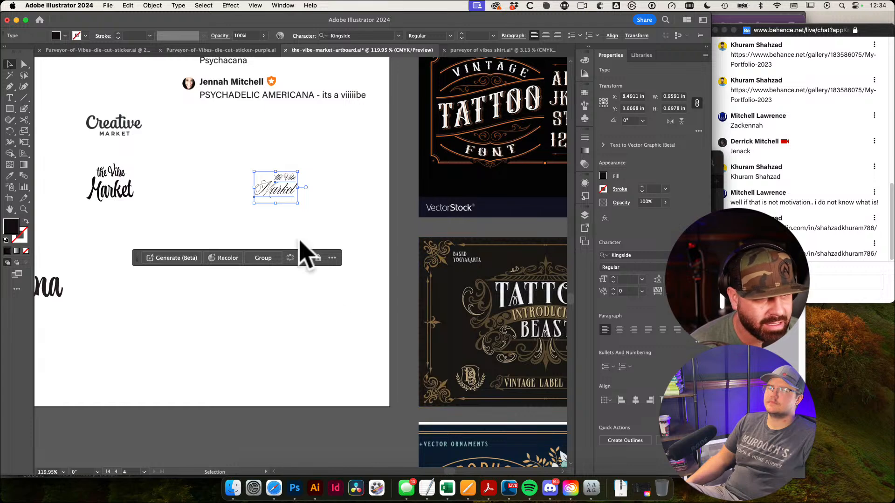
drag(293, 200, 290, 247)
click(356, 230)
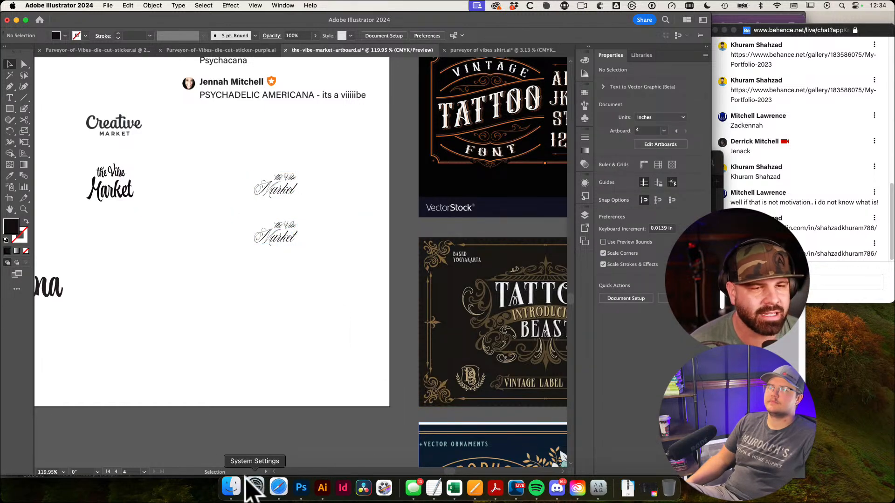
click(233, 488)
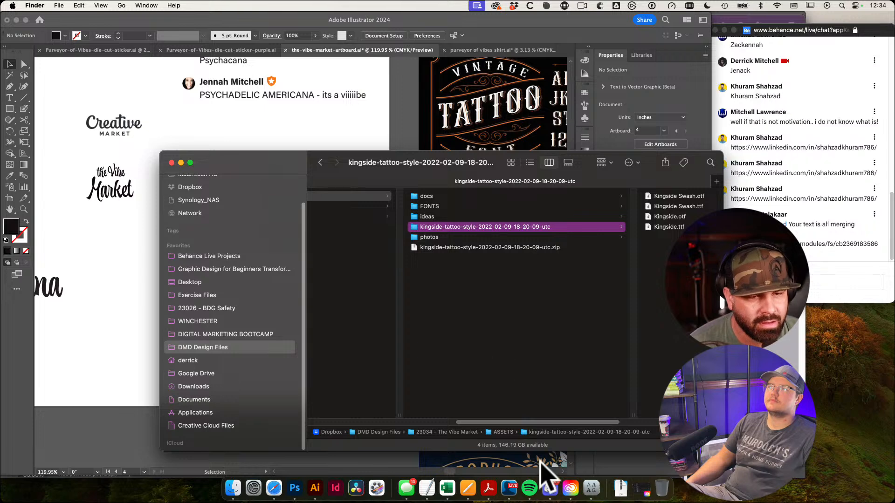
click(621, 488)
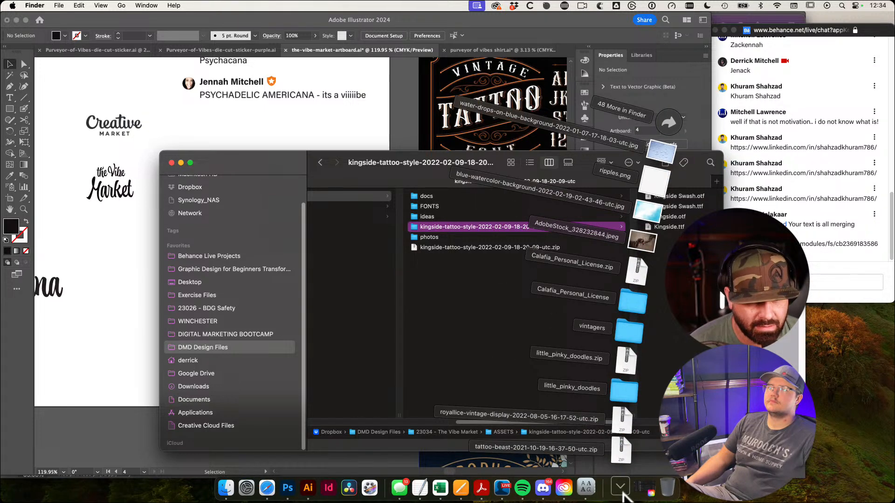
drag(628, 451, 426, 268)
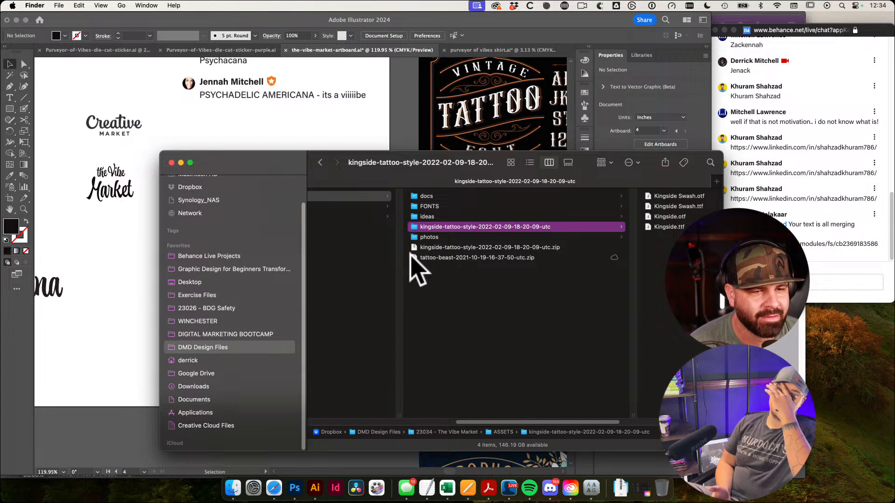
click(422, 259)
key(Return)
click(385, 257)
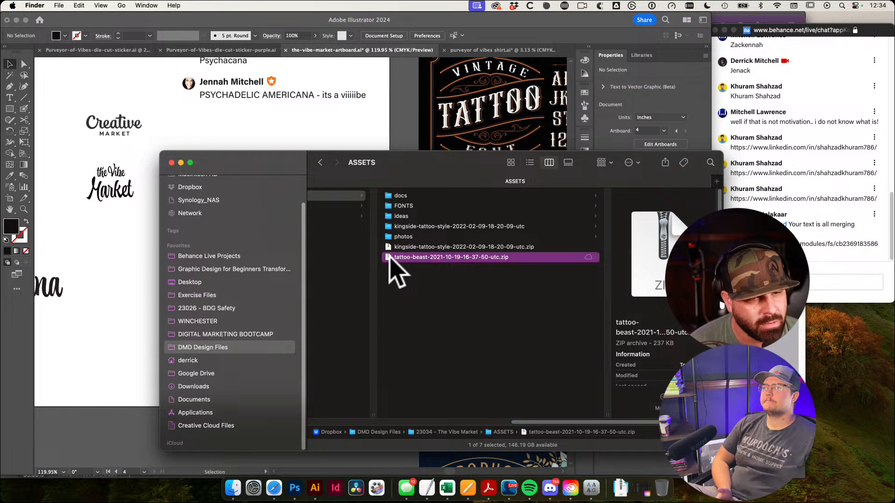
double_click(390, 258)
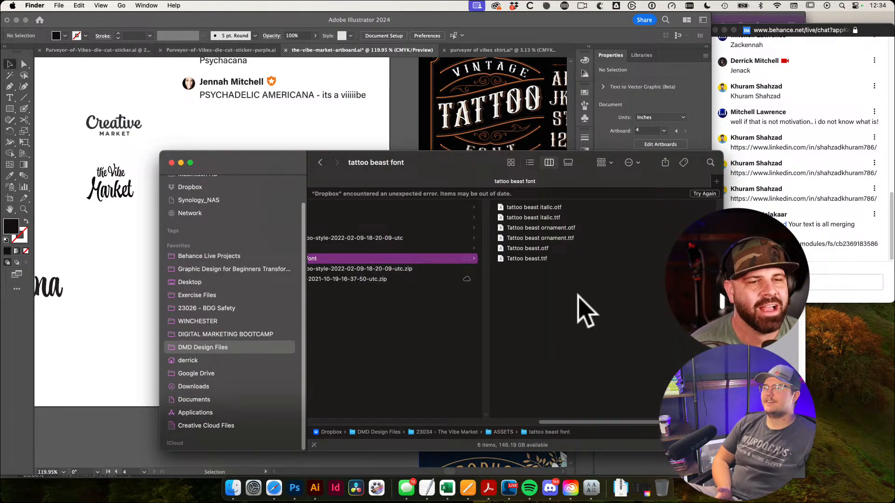
Install the Tattoo beast regular, italic and ornament fonts from the three OTF files in the tattoo beast font folder
click(582, 258)
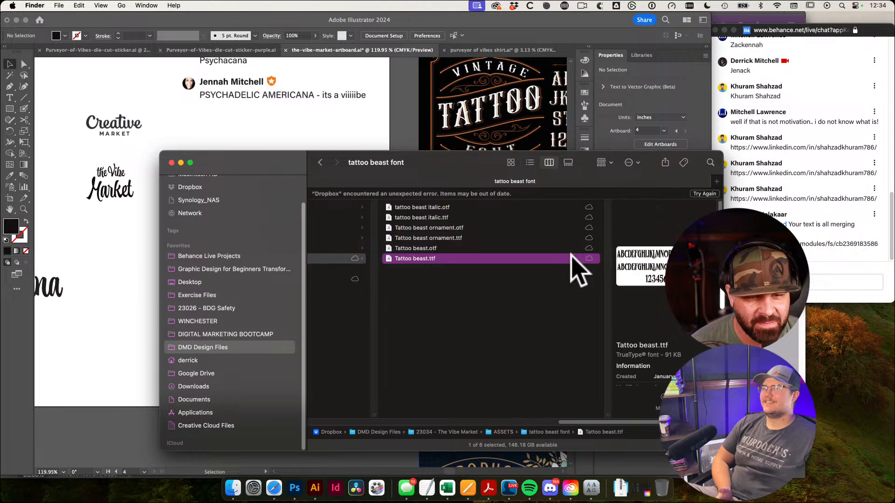
super+click(438, 217)
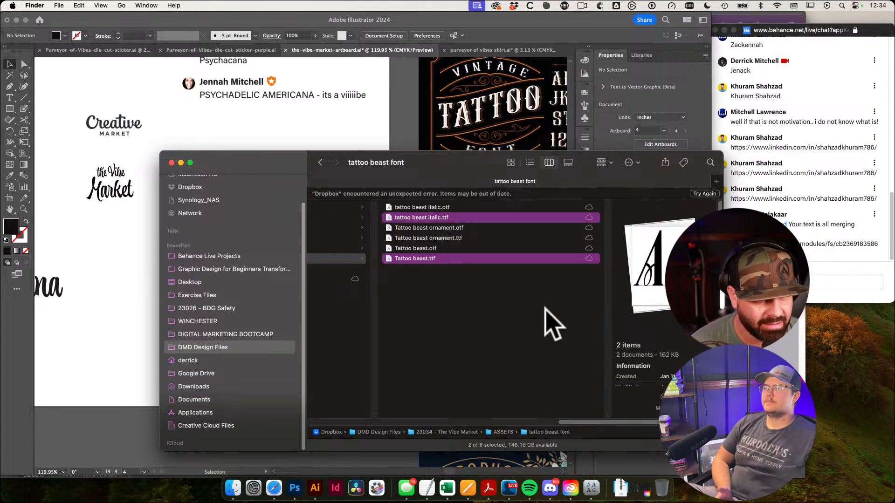
super+click(470, 238)
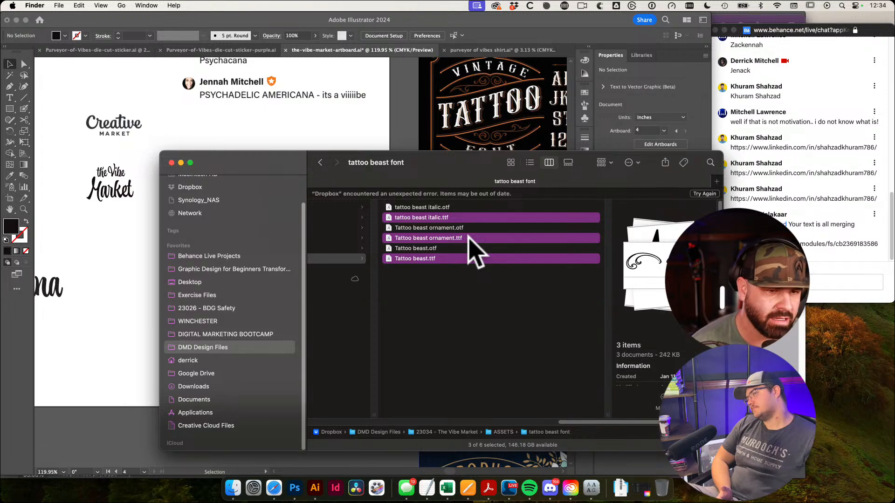
click(476, 248)
super+click(480, 228)
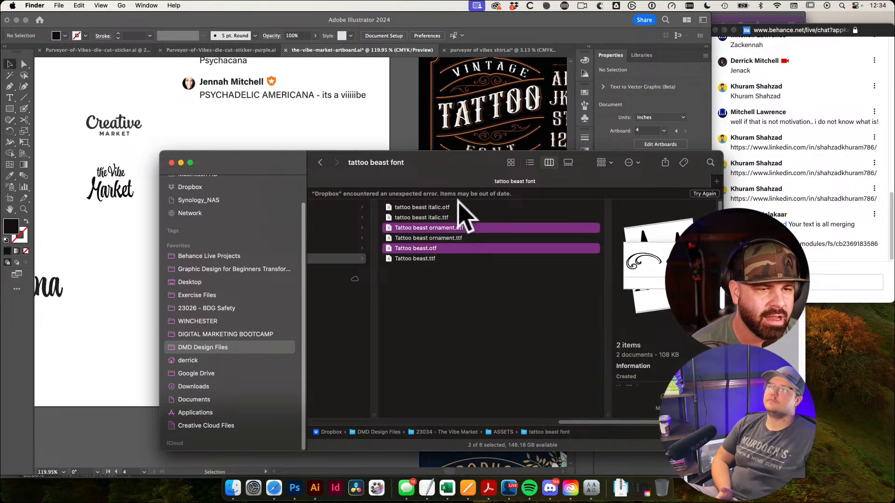
super+click(458, 207)
double_click(459, 207)
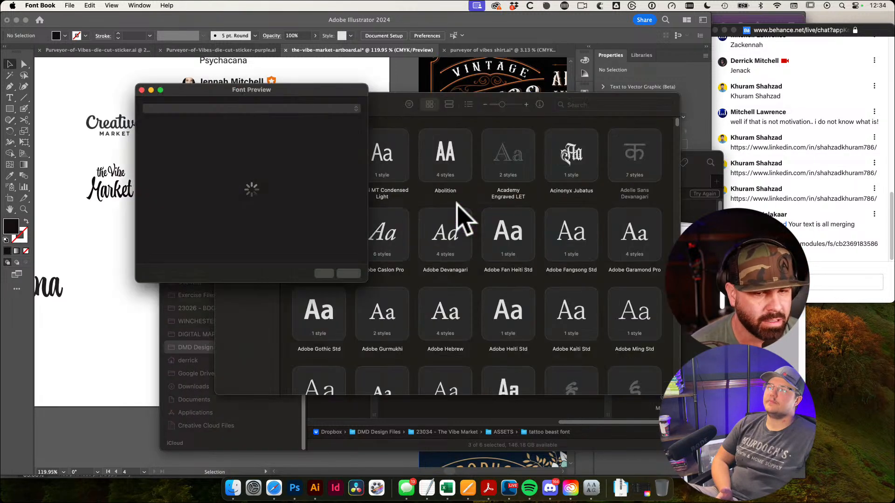
drag(350, 89, 414, 89)
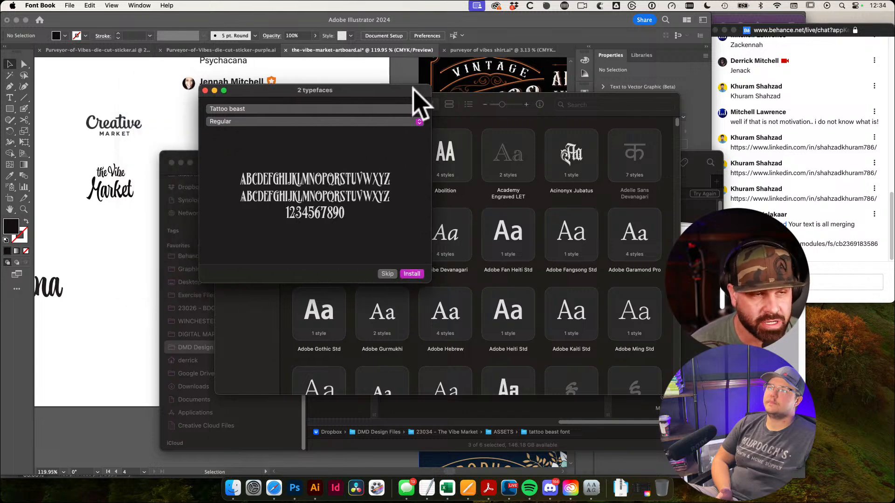
click(413, 275)
click(417, 274)
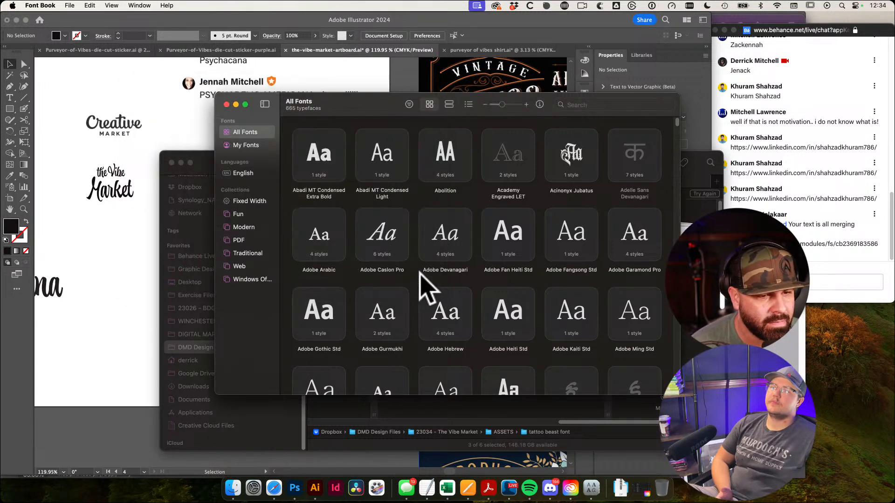
Return to Illustrator and set the font of both text lines in the lower duplicated logo to Tattoo beast
click(206, 115)
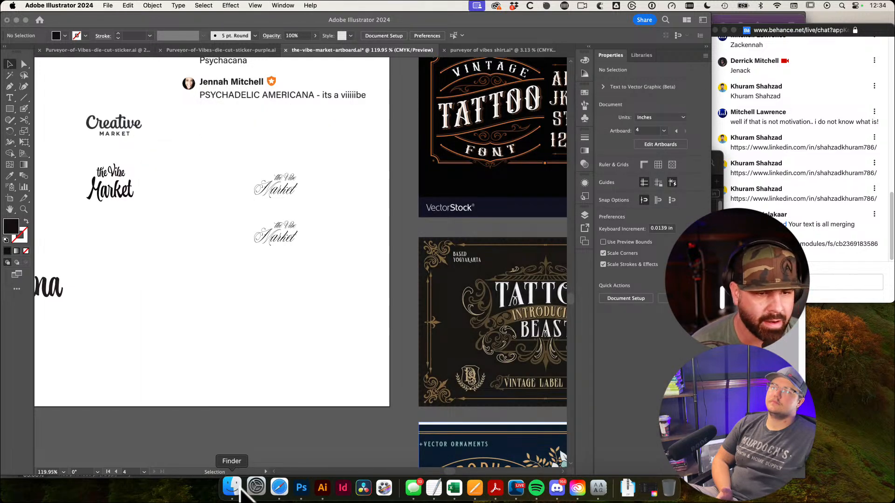
click(239, 489)
click(124, 302)
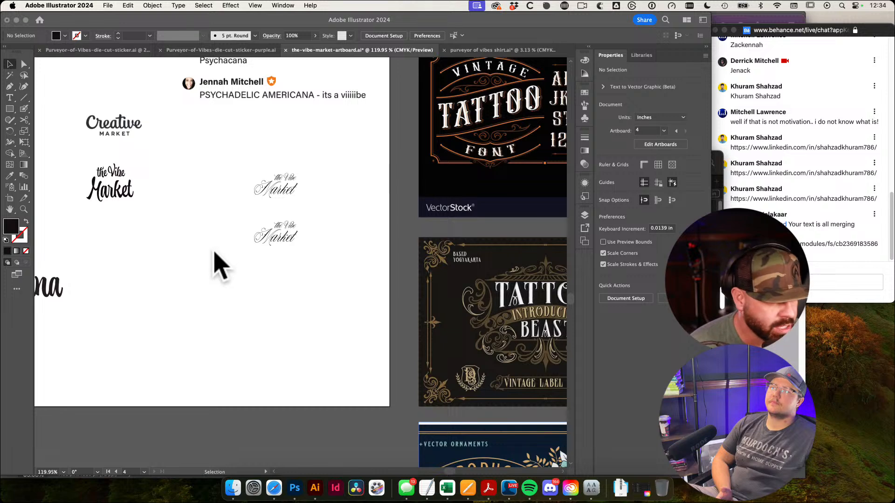
click(330, 235)
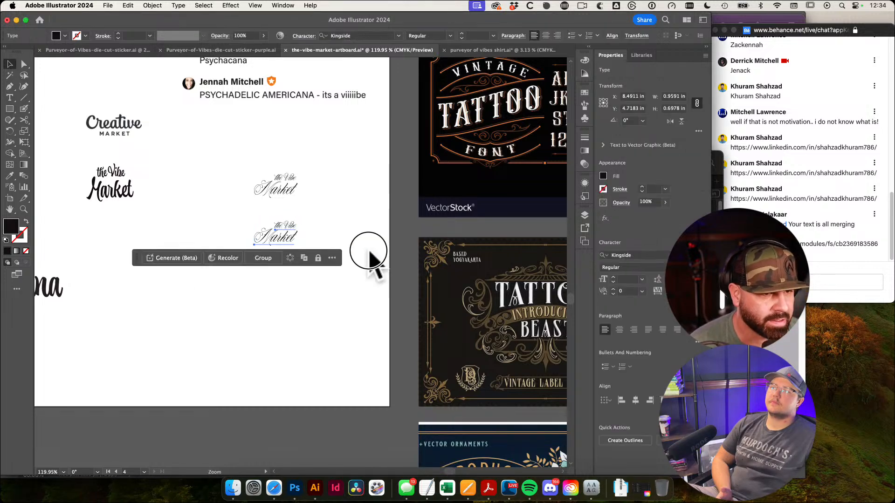
scroll(329, 236, up, 3)
click(378, 36)
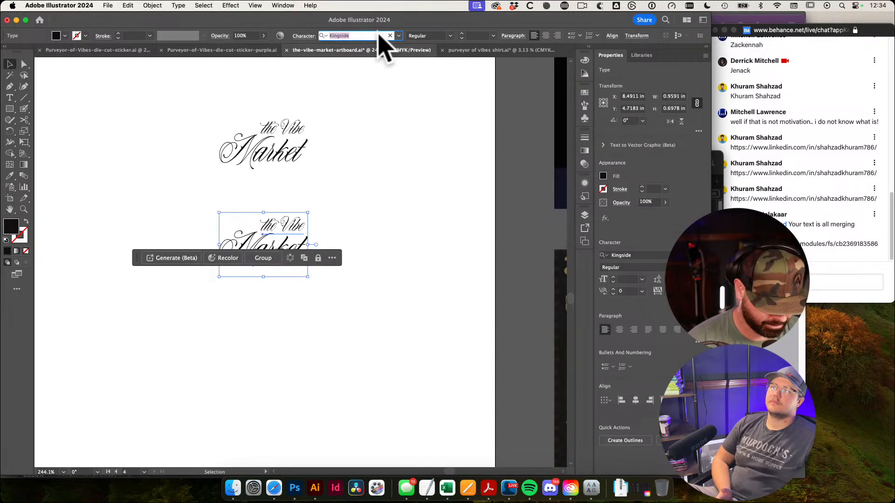
text(tatt)
click(359, 103)
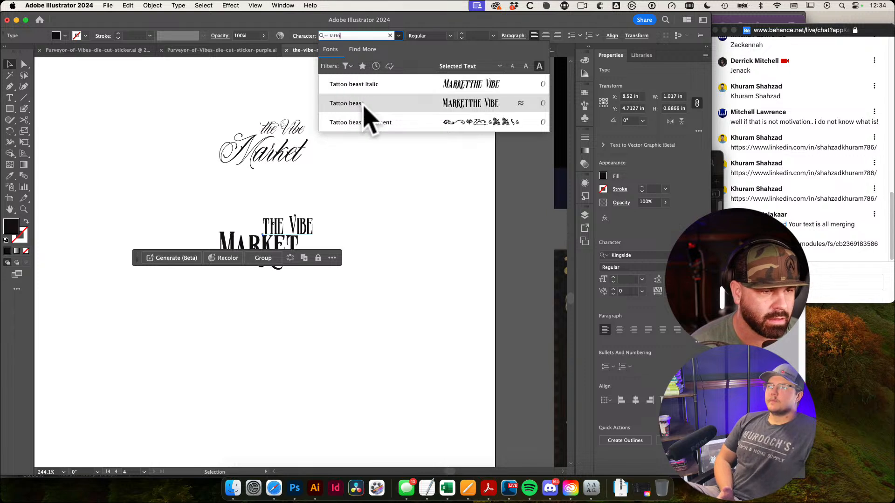
click(399, 272)
Try the Tattoo beast Italic style on "the Vibe" in the lower logo and undo the change
drag(285, 289, 409, 301)
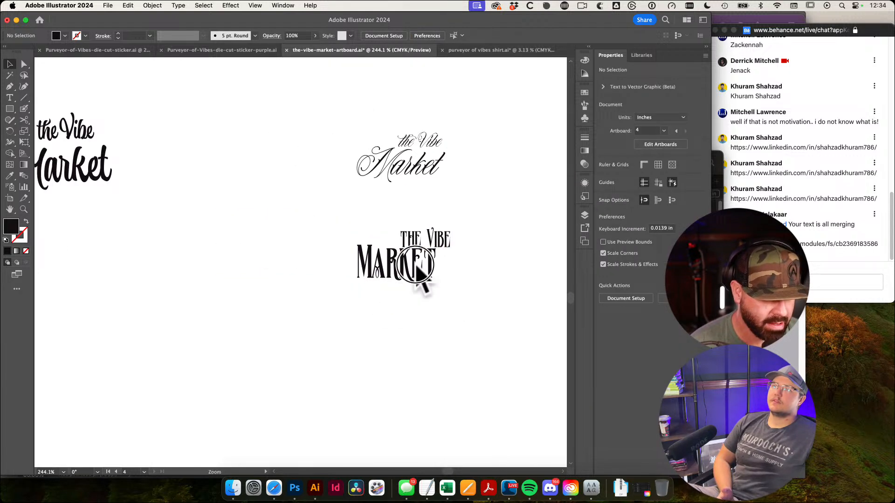
scroll(417, 268, up, 2)
key(a)
drag(382, 184, 506, 233)
drag(520, 198, 386, 222)
click(397, 36)
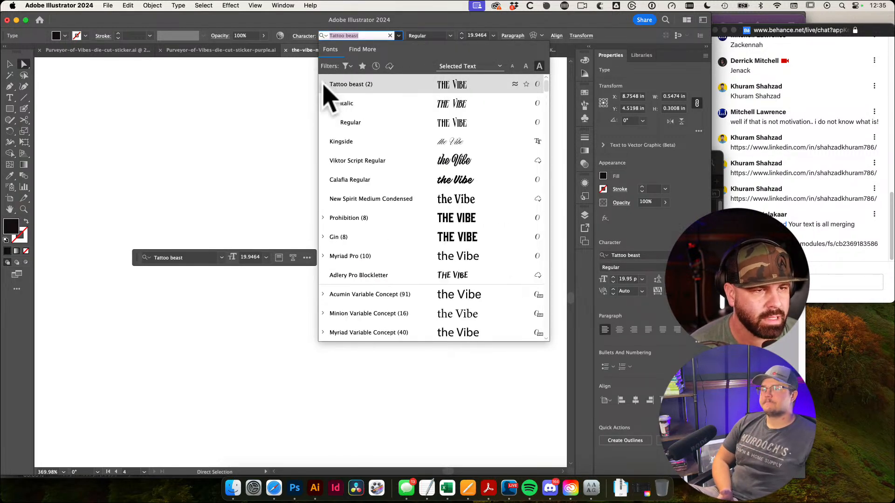
click(323, 84)
click(343, 122)
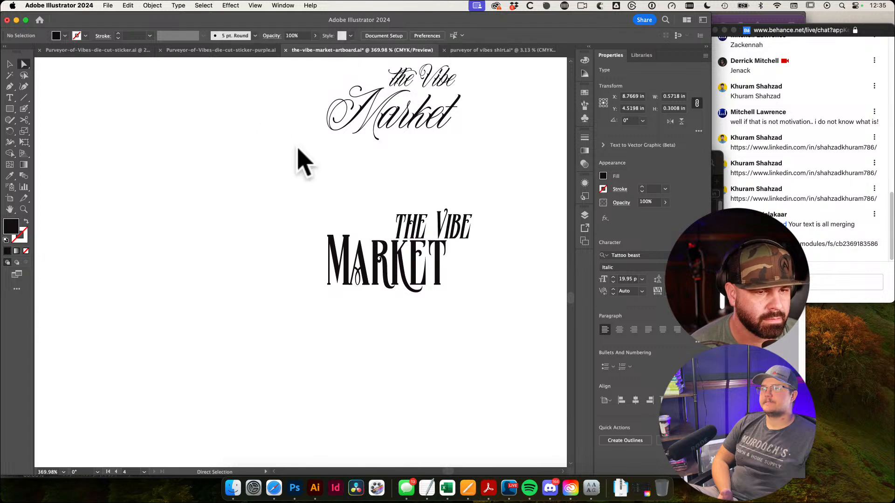
click(494, 301)
key(super+z)
click(505, 294)
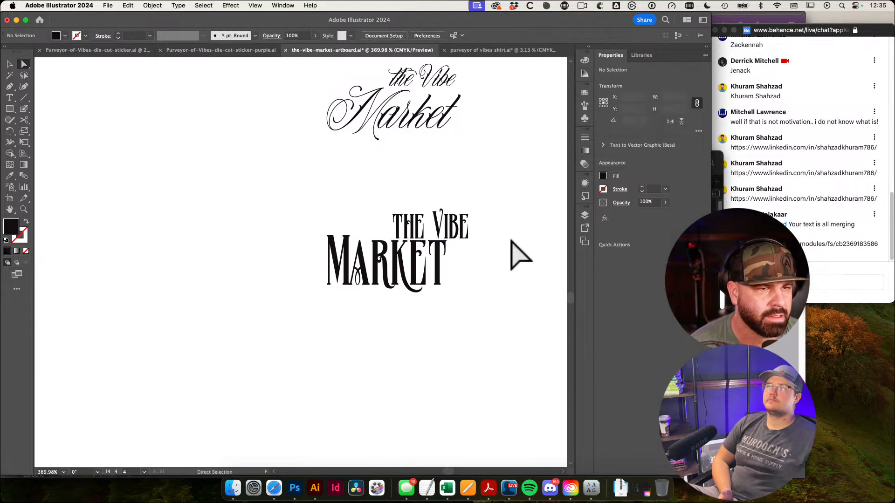
Switch to Finder and go back from the tattoo beast font folder to the project's ASSETS folder
click(233, 488)
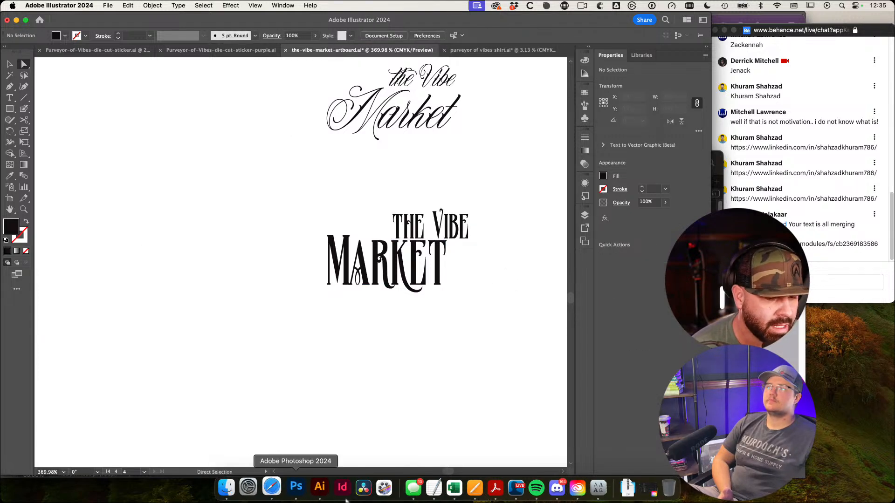
click(588, 494)
click(626, 487)
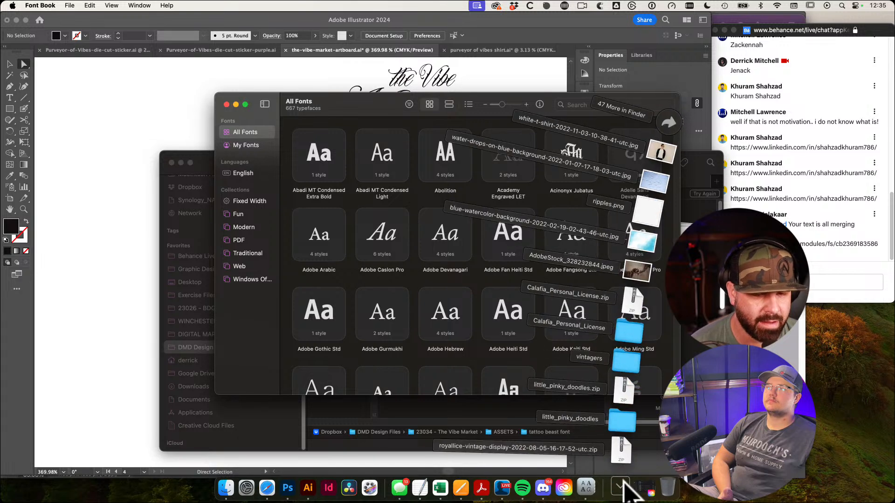
click(232, 488)
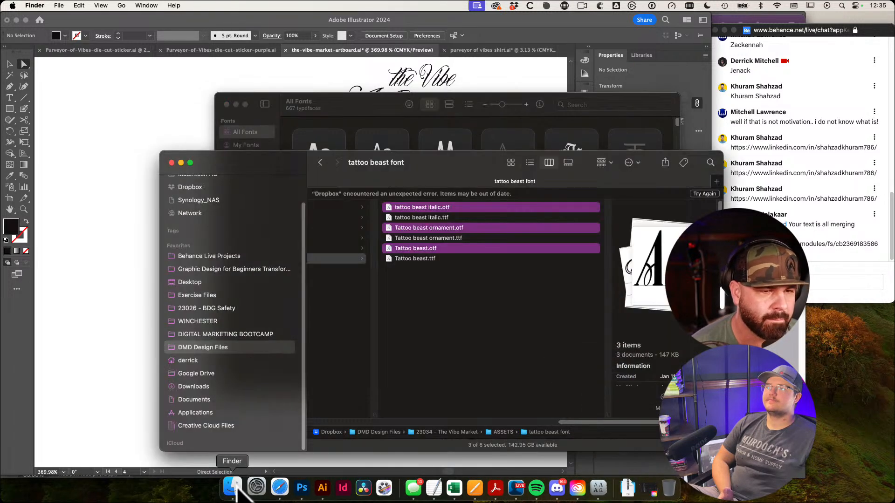
click(497, 324)
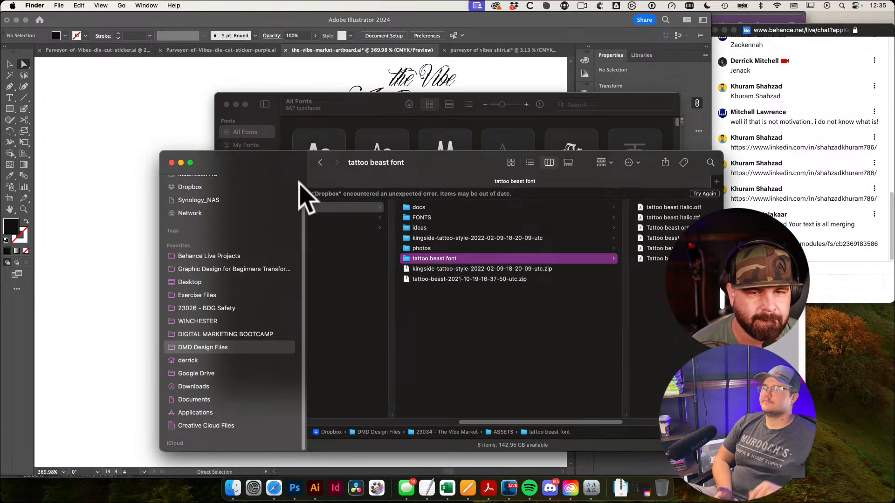
drag(273, 169, 222, 158)
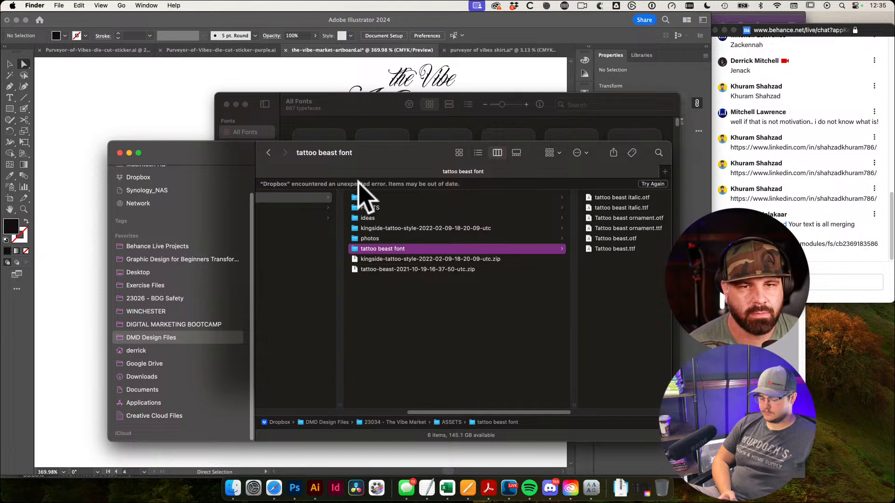
click(419, 308)
Move the Kingside and tattoo beast font folders and their zip archives from ASSETS into the FONTS folder
scroll(396, 231, left, 10)
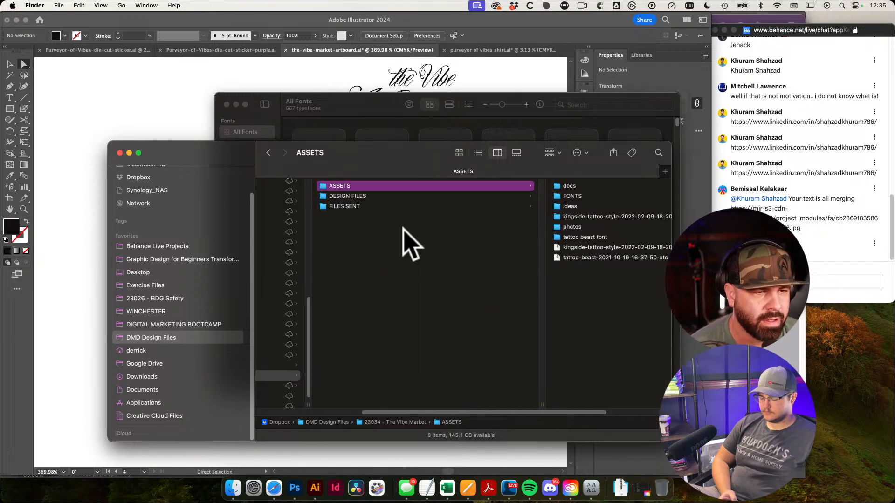
scroll(410, 240, right, 10)
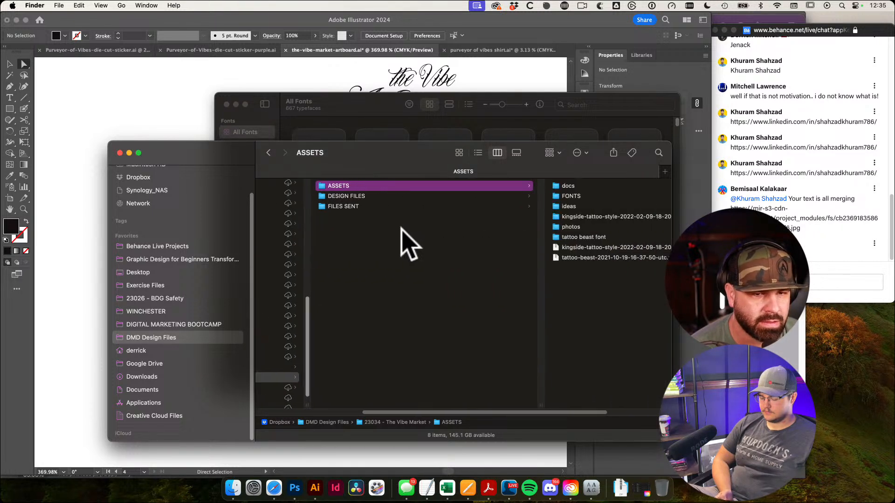
scroll(429, 290, left, 5)
scroll(429, 290, right, 5)
drag(508, 273, 468, 236)
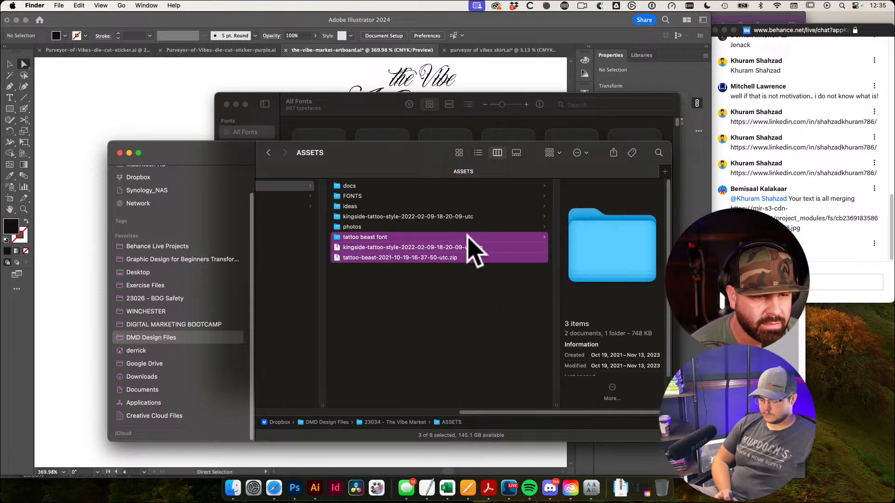
super+click(412, 216)
drag(391, 223, 356, 196)
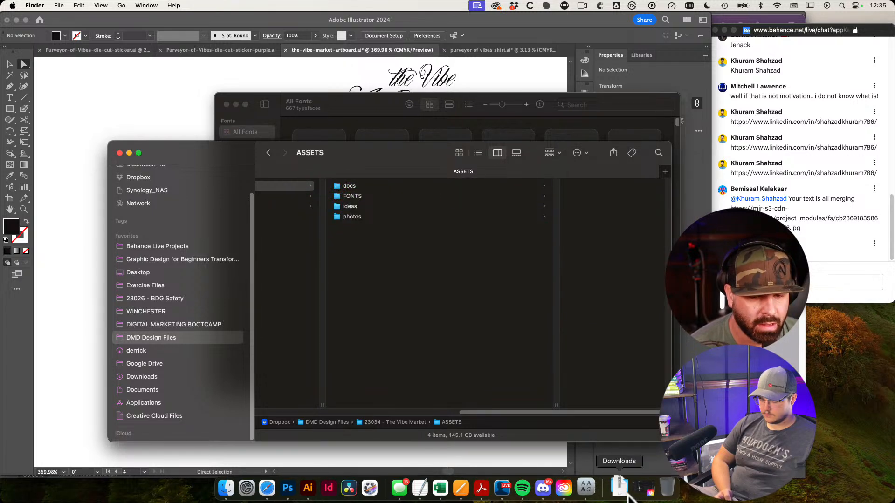
click(621, 487)
drag(624, 455, 472, 327)
drag(342, 228, 429, 265)
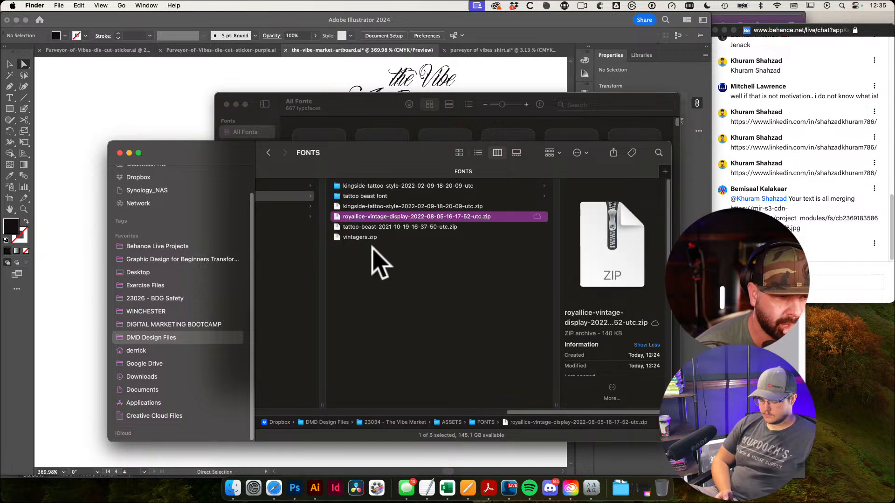
double_click(338, 217)
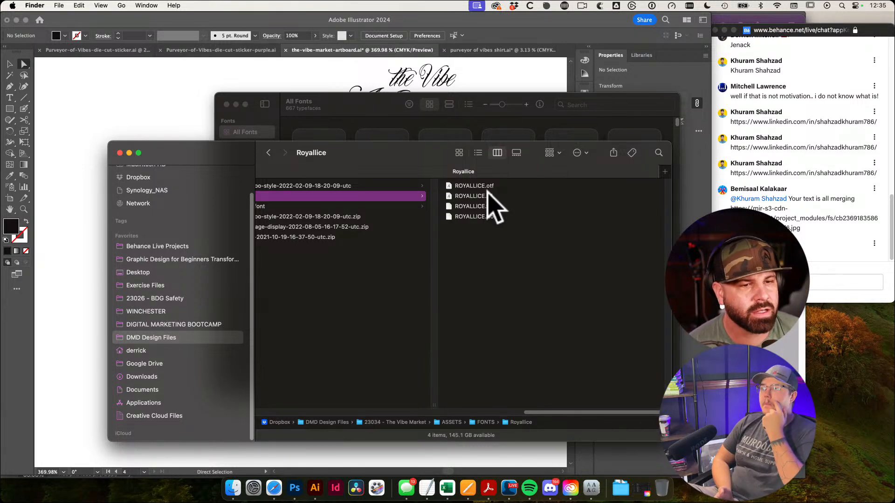
Open ROYALLICE.ttf from the Royallice folder in Font Book, and close the Font Book windows to return to Finder
double_click(476, 195)
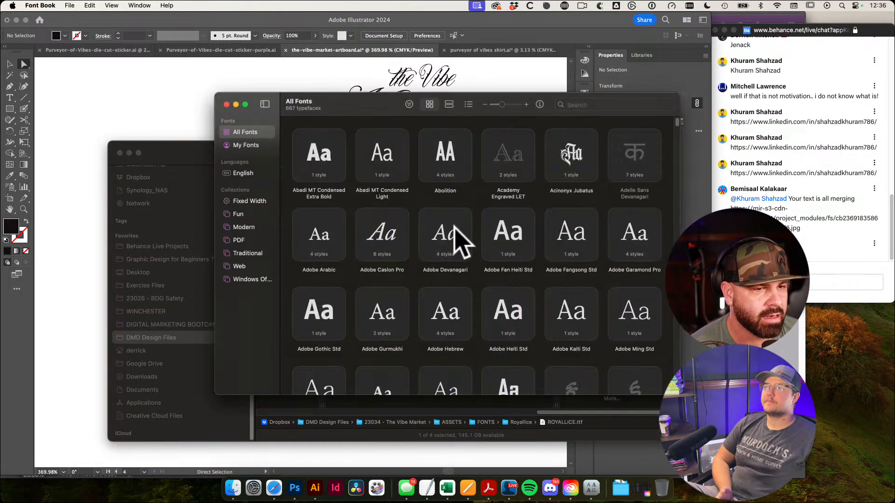
click(205, 90)
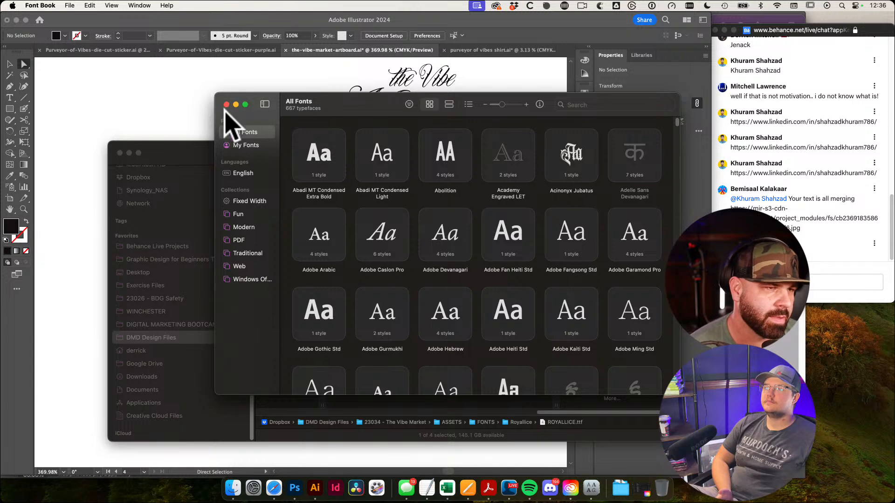
click(226, 103)
click(382, 226)
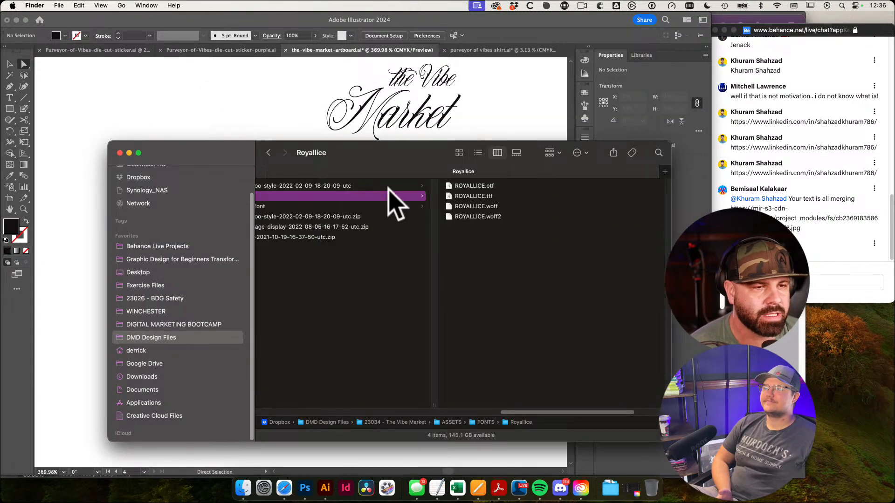
Install ROYALLICE.otf from the Royallice folder, close Font Book, and return to the Illustrator artboard
click(447, 183)
double_click(447, 182)
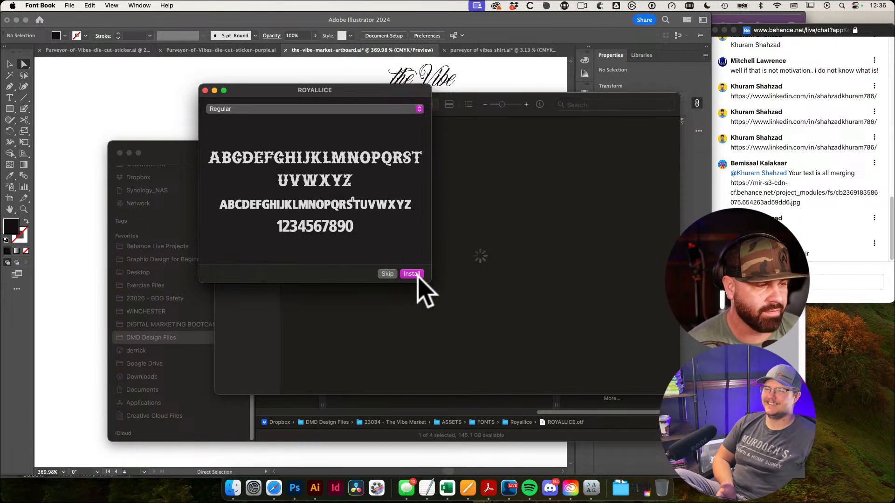
click(411, 274)
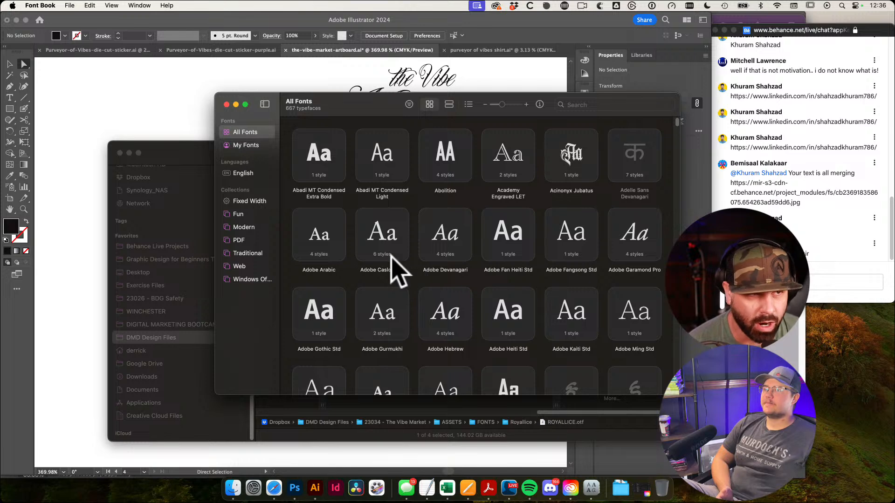
click(227, 105)
click(229, 114)
click(411, 333)
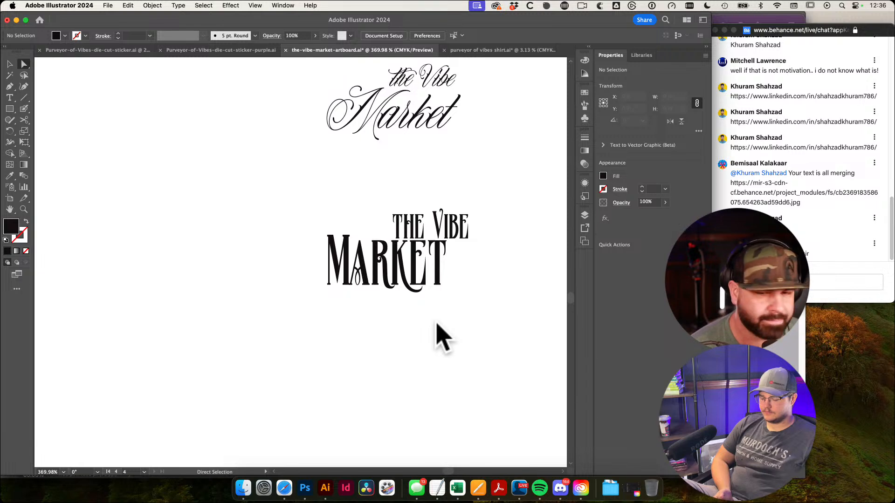
key(v)
key(super+Tab)
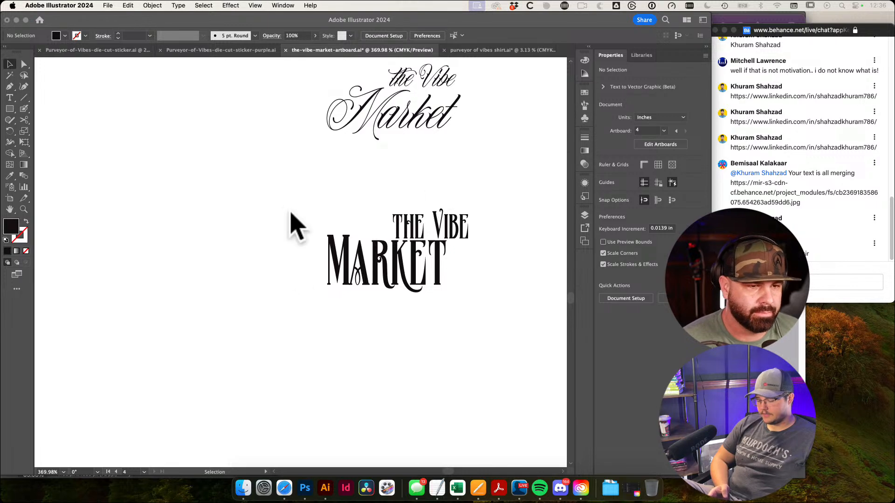
click(429, 275)
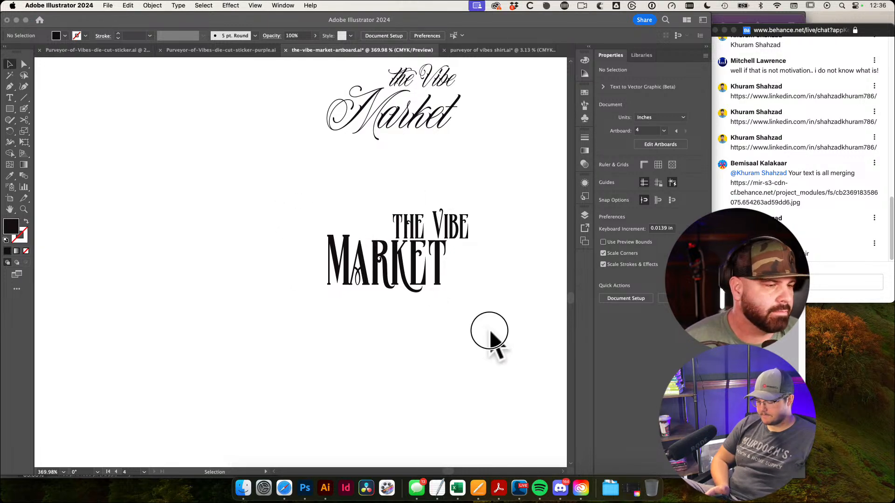
click(469, 309)
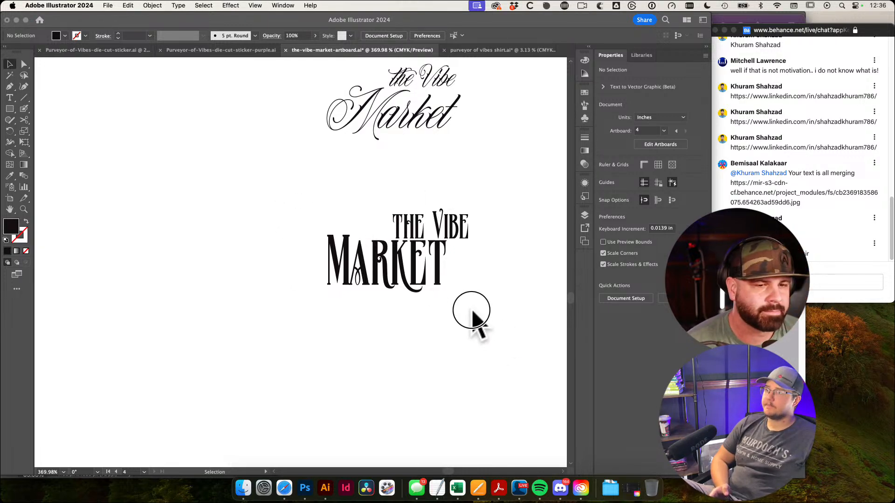
click(513, 313)
drag(326, 196, 493, 319)
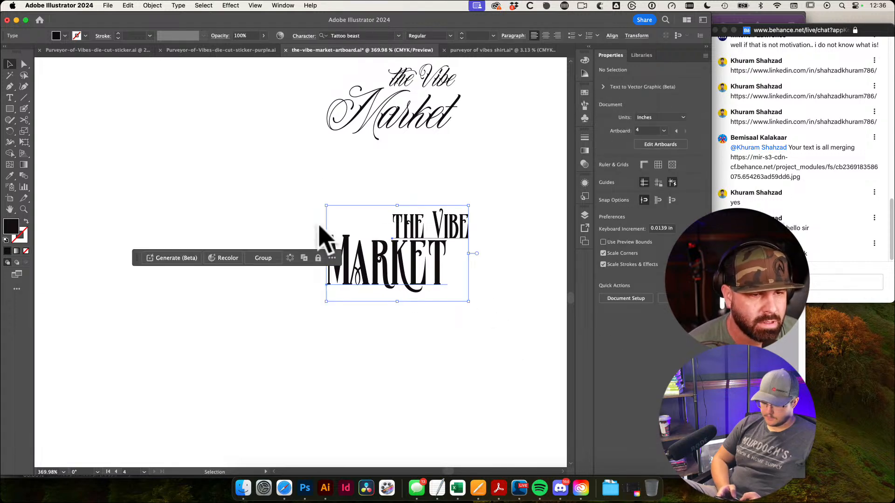
click(300, 204)
Duplicate the Tattoo beast version of "the Vibe Market" directly below the original
drag(481, 266, 347, 252)
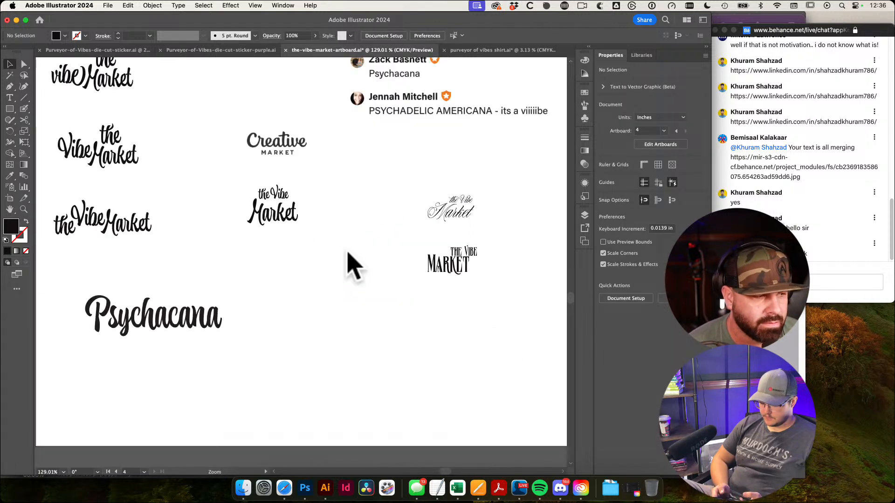
drag(398, 276, 374, 256)
drag(360, 222, 523, 299)
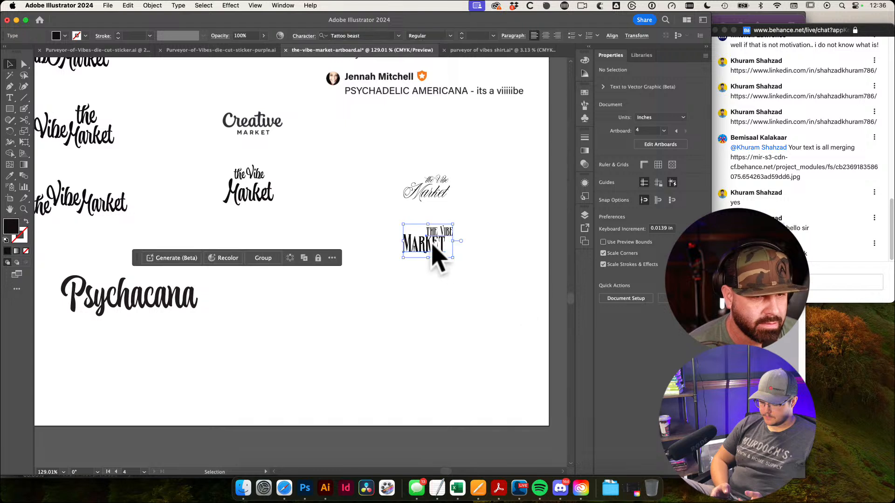
click(440, 290)
click(435, 254)
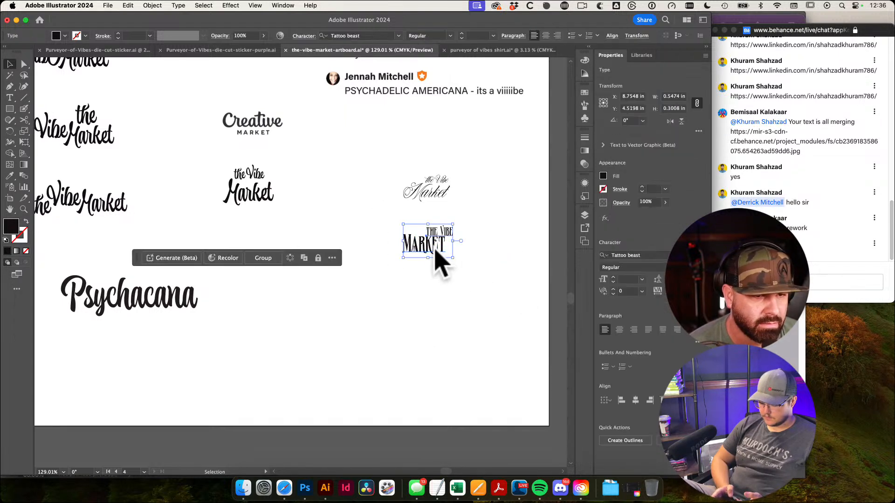
drag(436, 253, 436, 300)
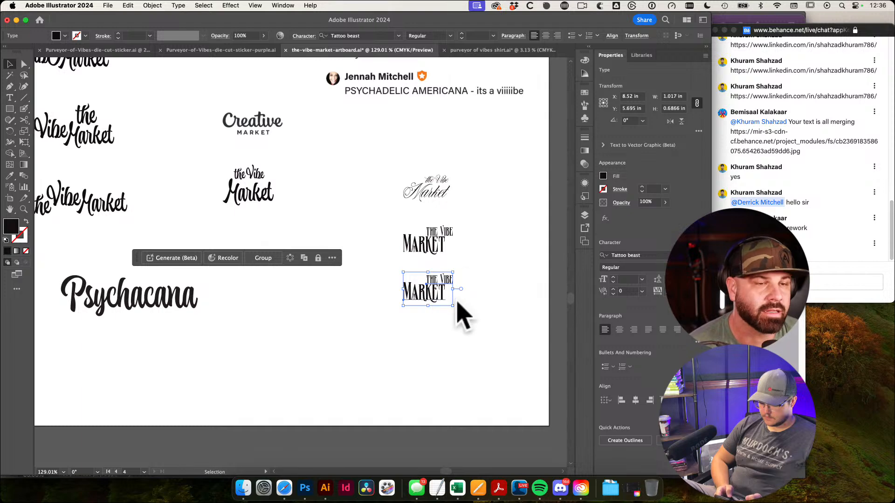
Check the Royallice font's name in Finder, and set the lowest "the Vibe Market" copy in ROYALLICE
click(241, 487)
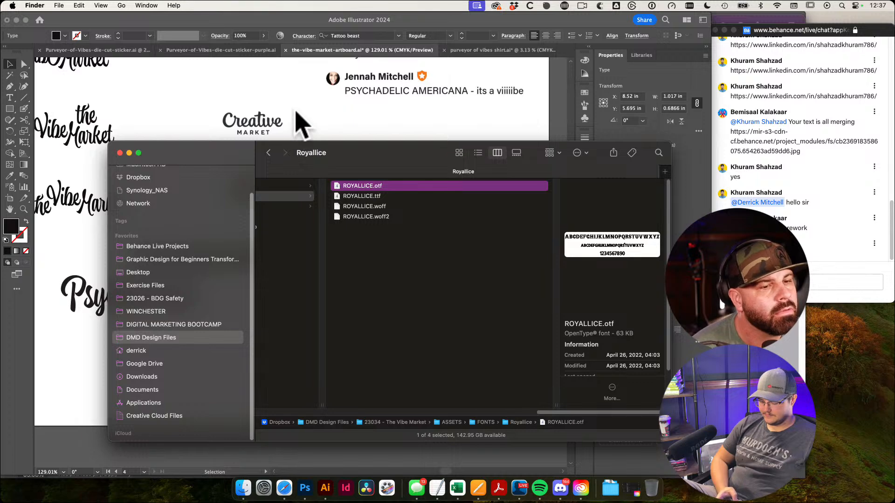
key(space)
click(309, 98)
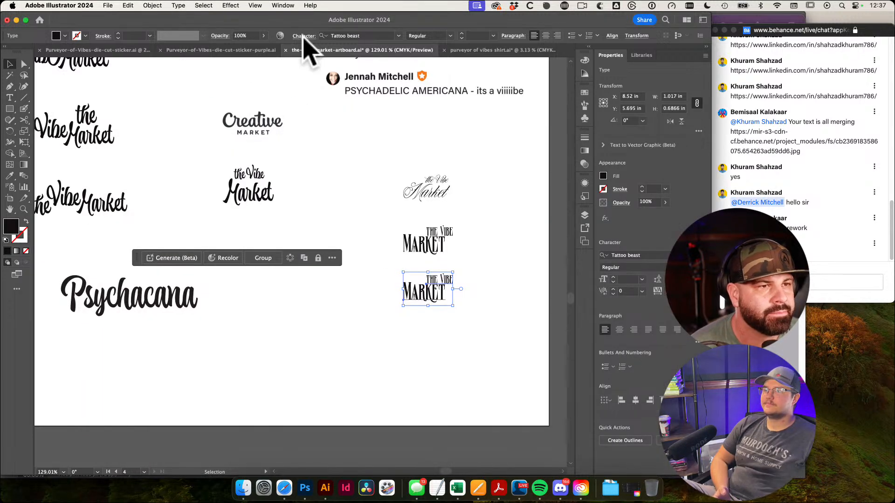
click(351, 35)
text(royal)
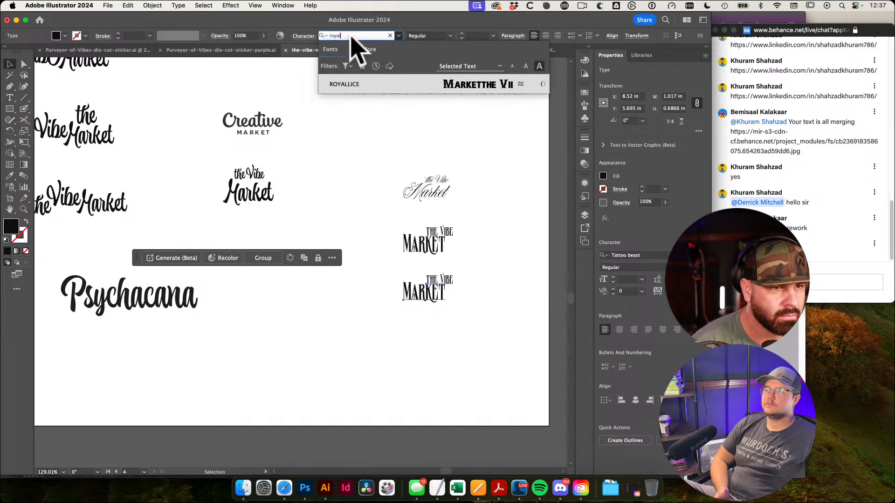
click(333, 85)
click(523, 355)
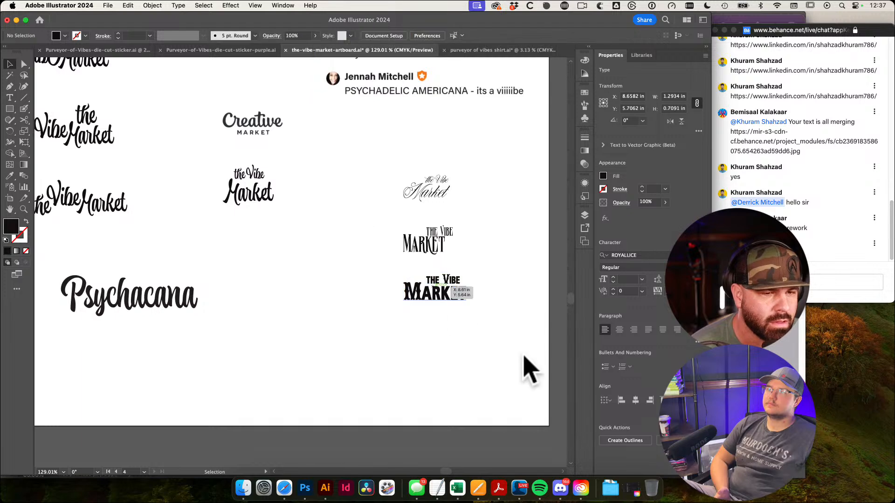
Examine the lettering in the Tattoo Beast and Pinders reference images on either side of the artboard
super+click(475, 311)
drag(497, 321, 410, 305)
scroll(369, 307, right, 6)
scroll(378, 322, down, 4)
scroll(368, 313, right, 3)
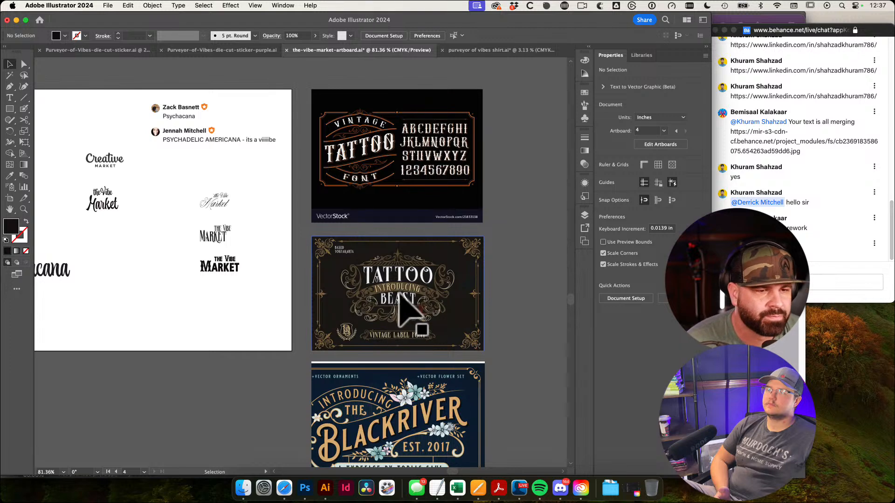
drag(396, 291, 513, 359)
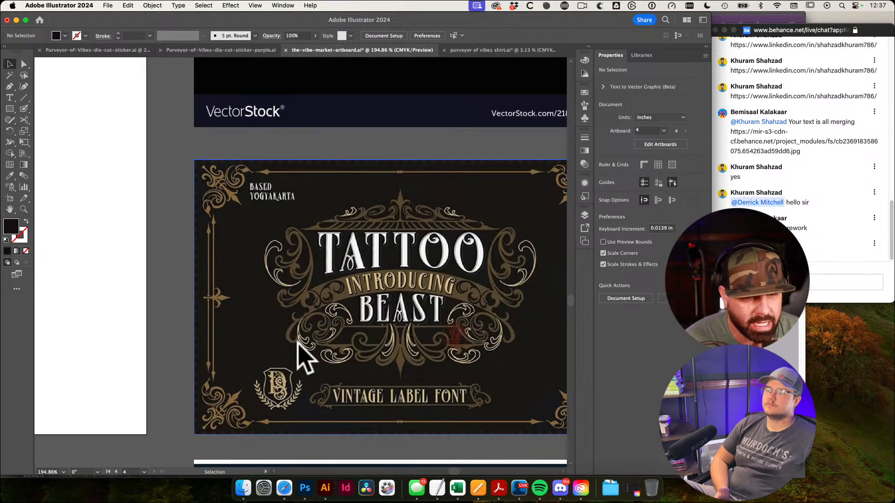
drag(443, 289, 284, 285)
drag(242, 302, 356, 298)
drag(83, 292, 441, 355)
scroll(429, 329, up, 2)
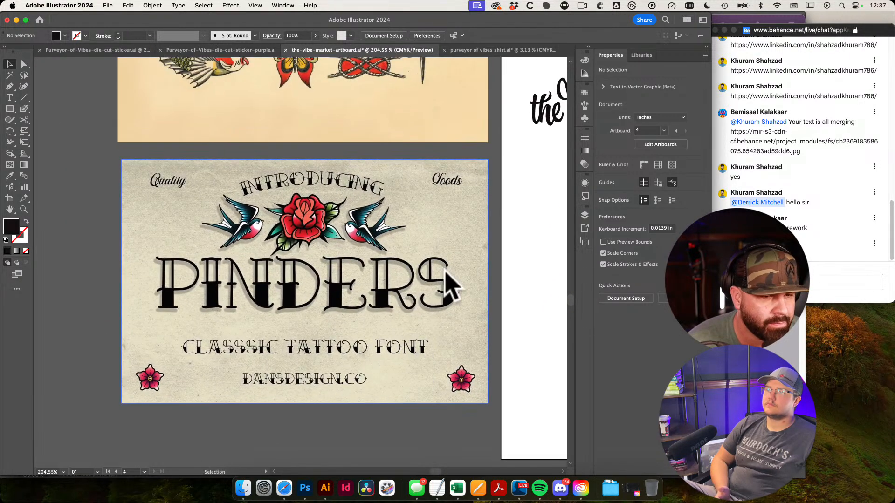
Use Retype on the Pinders image to convert the PINDERS lettering to live text in Fairwater Sailor Serif Regular
click(459, 272)
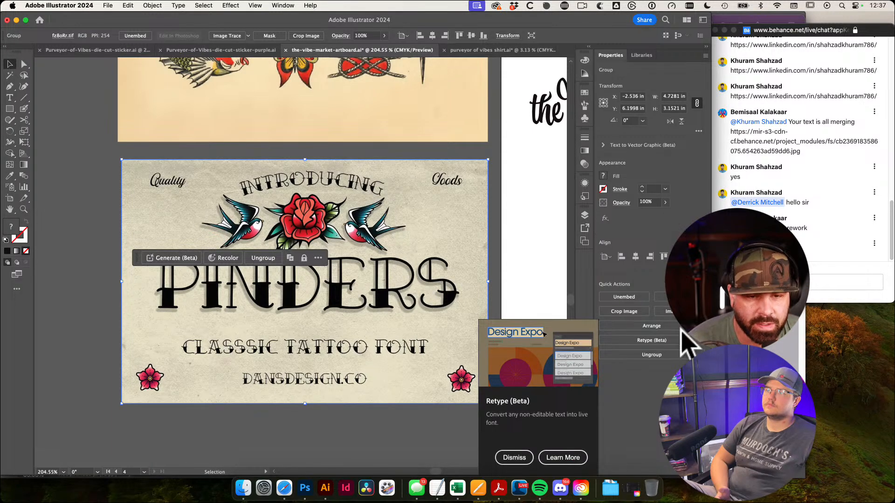
click(651, 340)
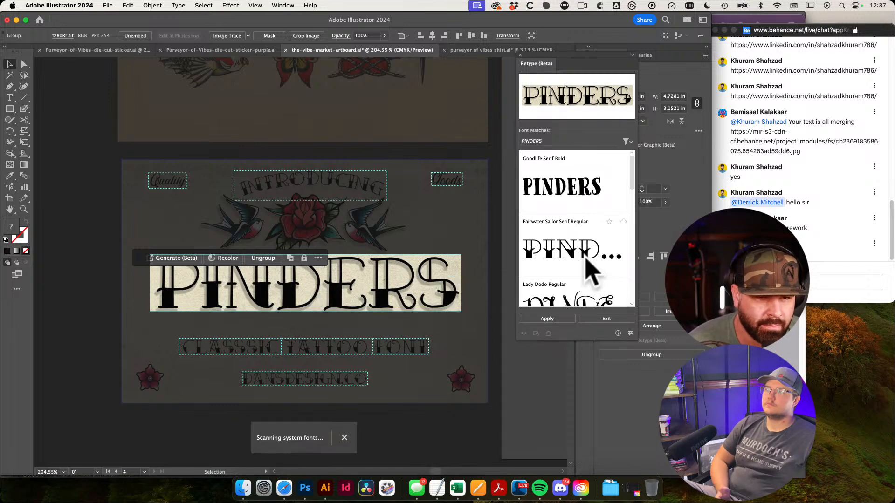
click(586, 259)
click(546, 319)
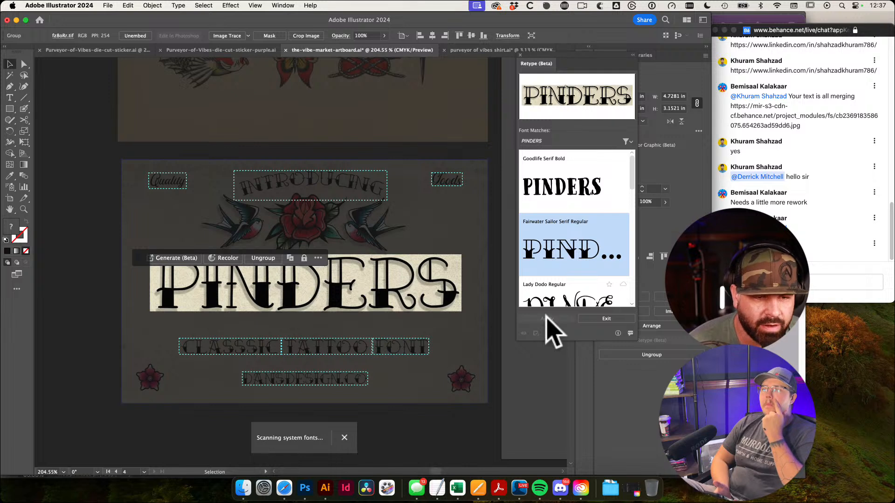
scroll(569, 289, down, 5)
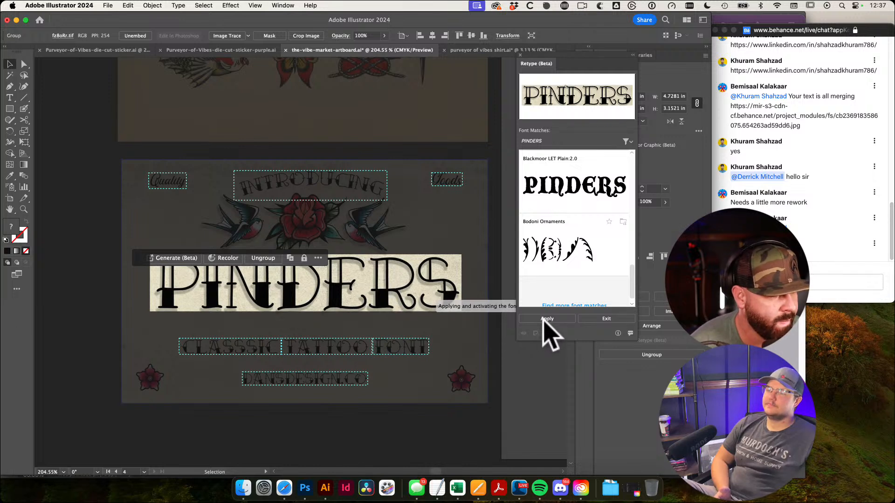
click(544, 319)
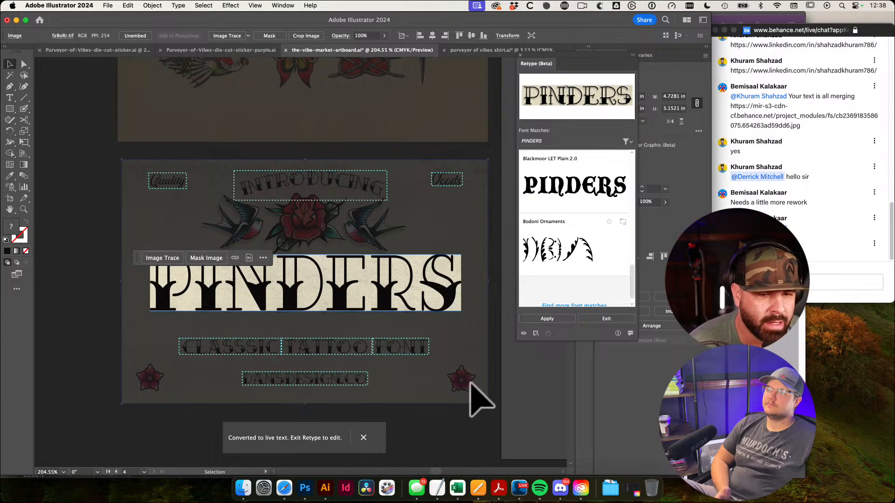
click(607, 319)
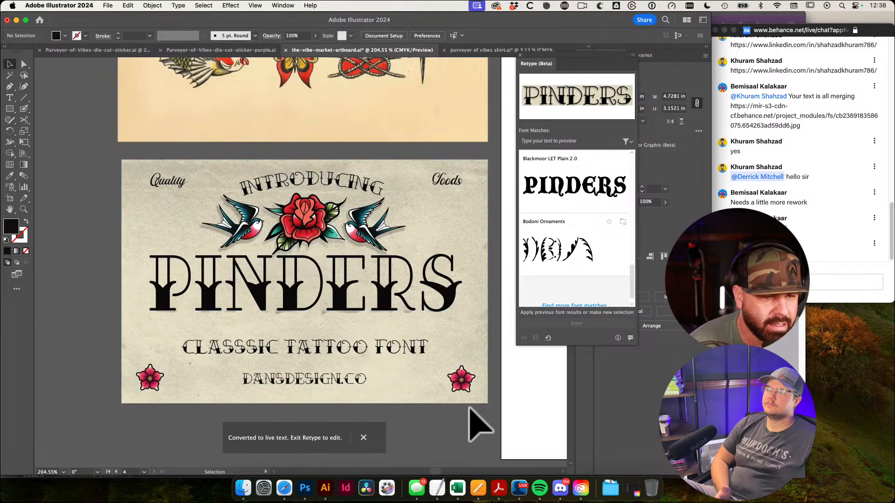
Try replacing the live PINDERS text with the letter A, and undo the replacement
scroll(465, 345, down, 2)
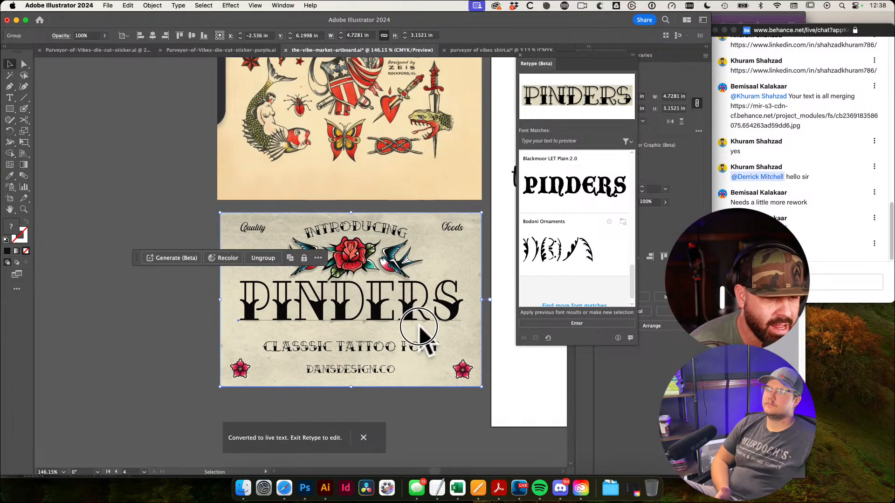
click(442, 431)
key(t)
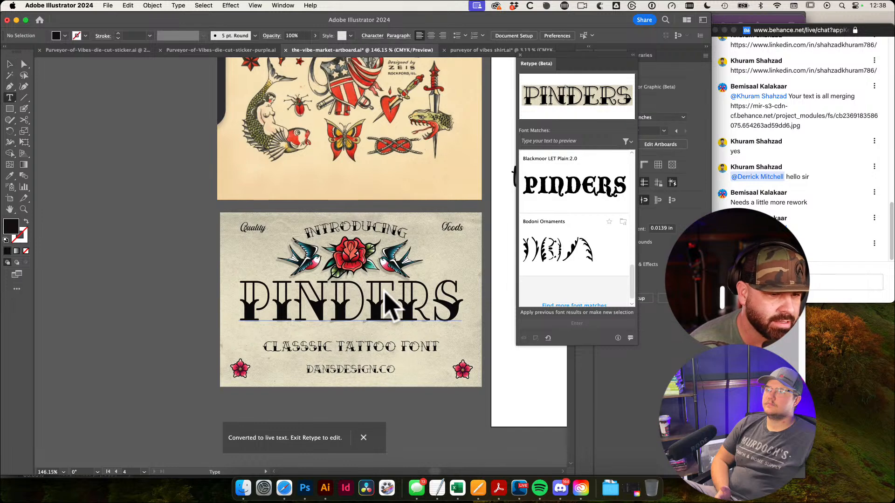
double_click(401, 298)
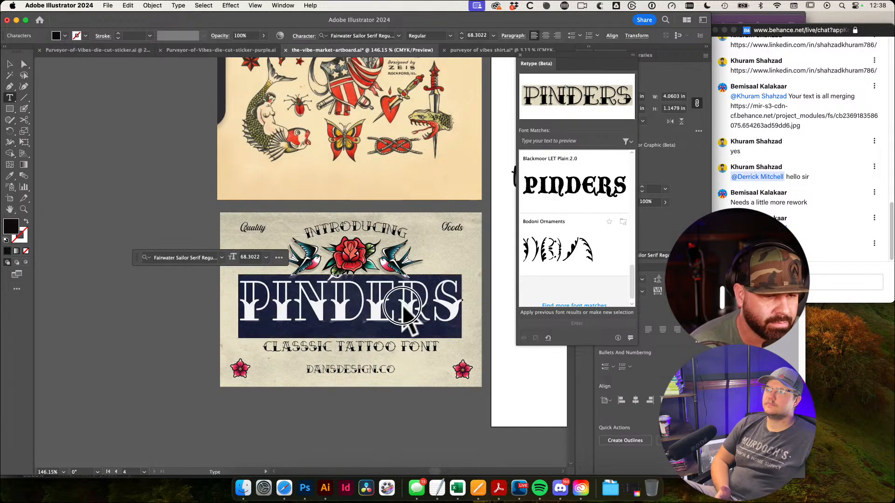
text(A)
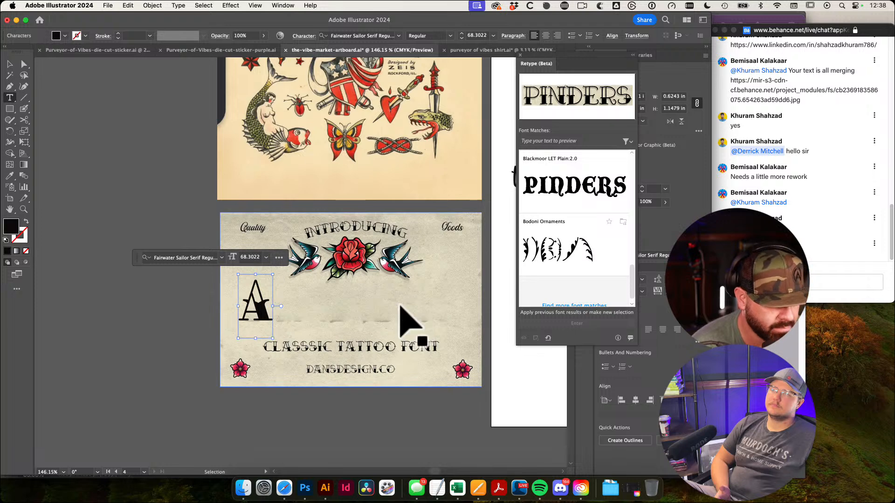
key(super+z)
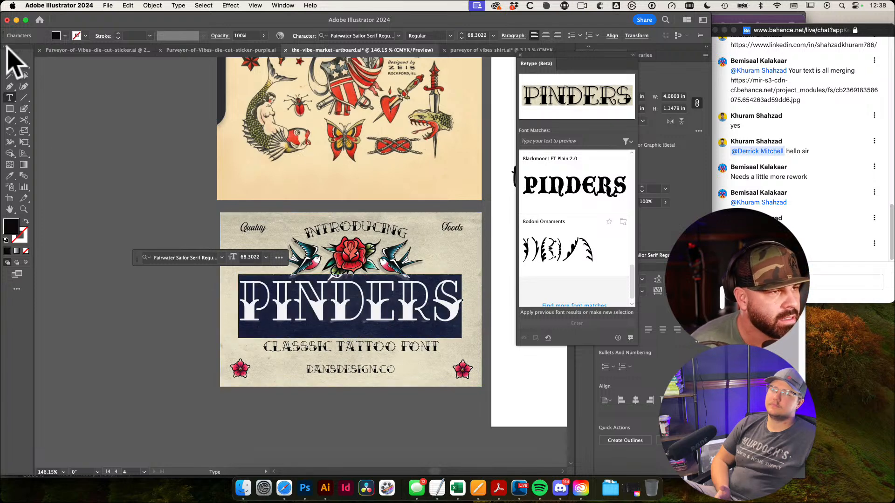
key(Escape)
Paste a copy of the live PINDERS text and move it off the reference image to the artboard's lower edge
drag(310, 286, 188, 262)
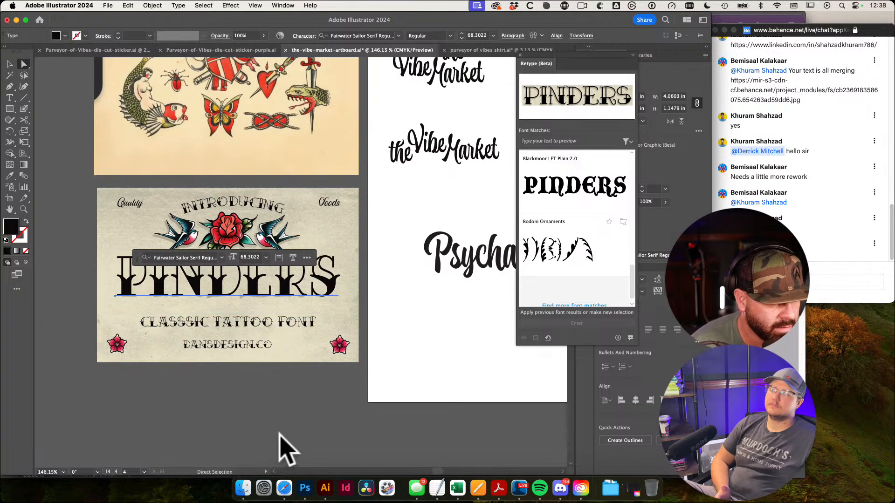
key(a)
click(391, 364)
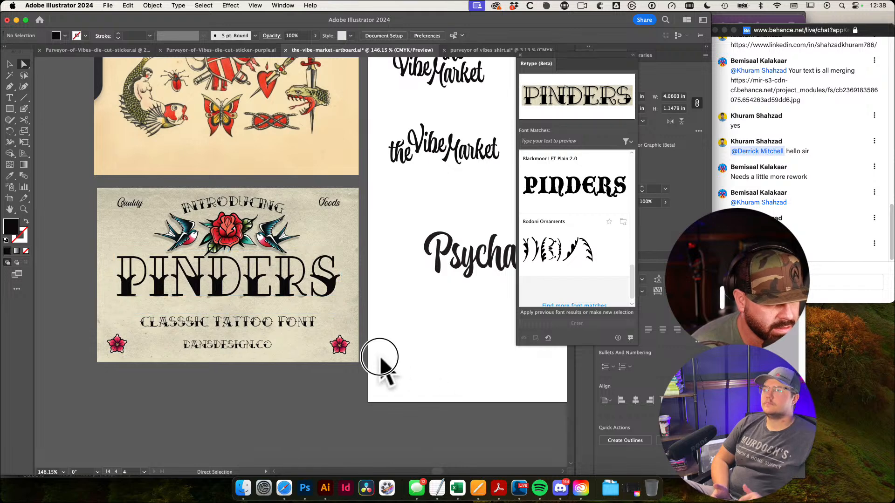
key(super+v)
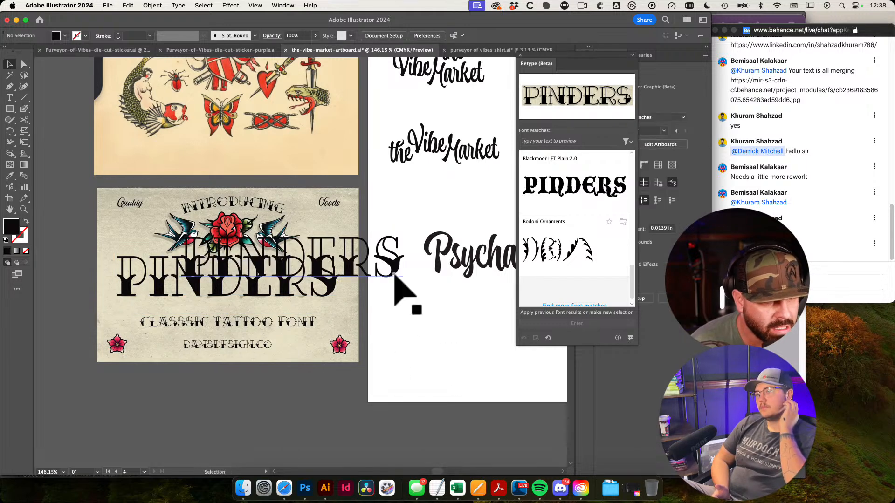
drag(395, 271, 505, 407)
drag(414, 358, 264, 317)
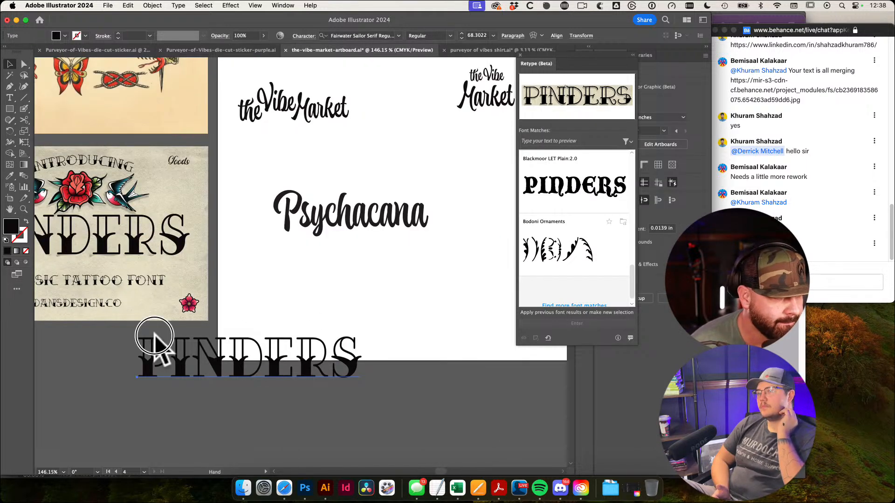
scroll(154, 343, right, 5)
click(105, 356)
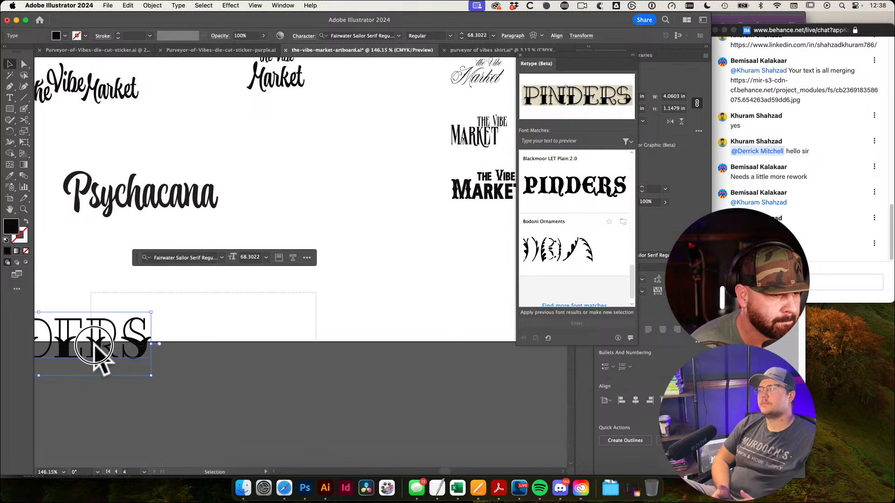
click(152, 321)
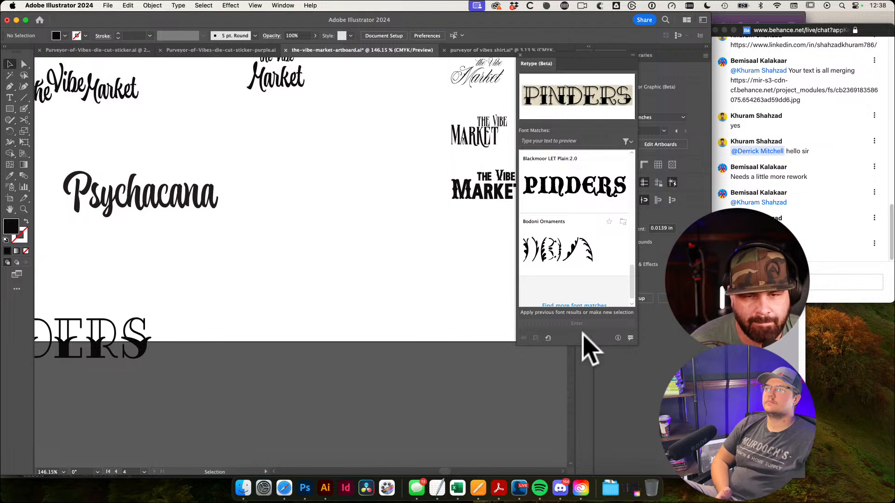
Move the live PINDERS text fully onto the artboard, beneath the Psychacana lettering
click(764, 244)
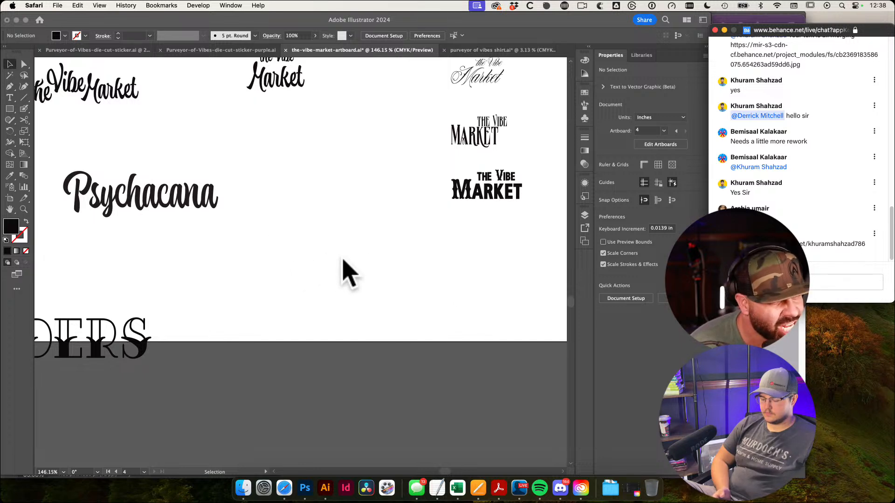
click(302, 287)
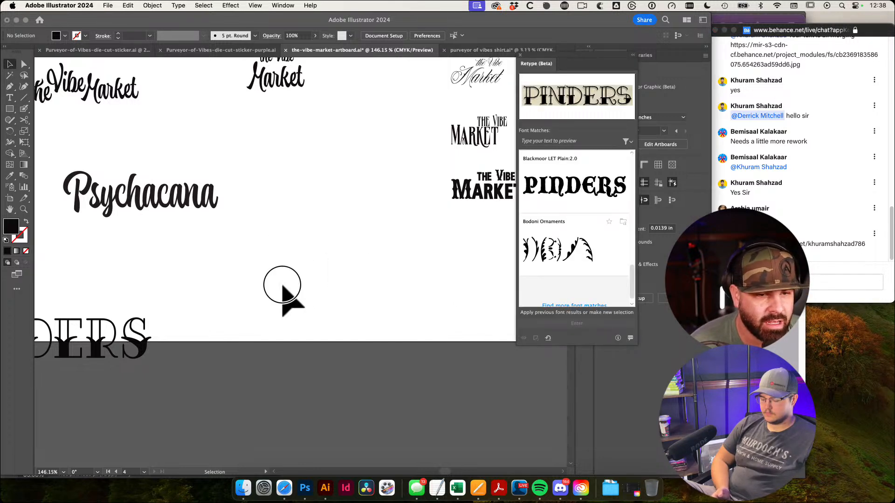
click(66, 359)
click(191, 275)
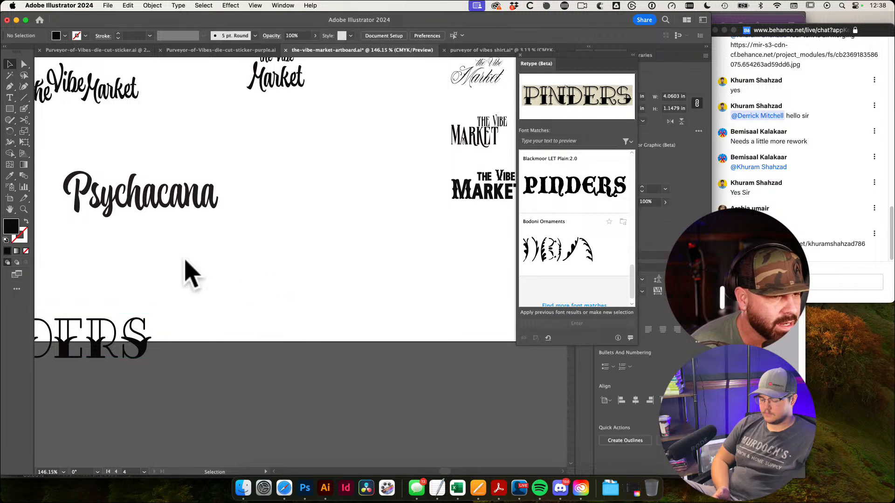
drag(112, 340, 295, 280)
click(373, 308)
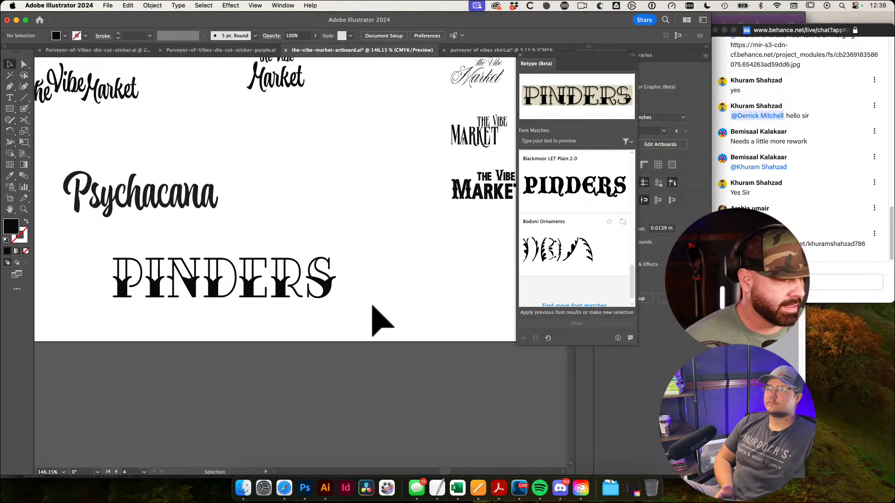
Reposition the PINDERS text near the artboard's lower middle, clear of the bold the Vibe Market logo
drag(366, 277, 288, 274)
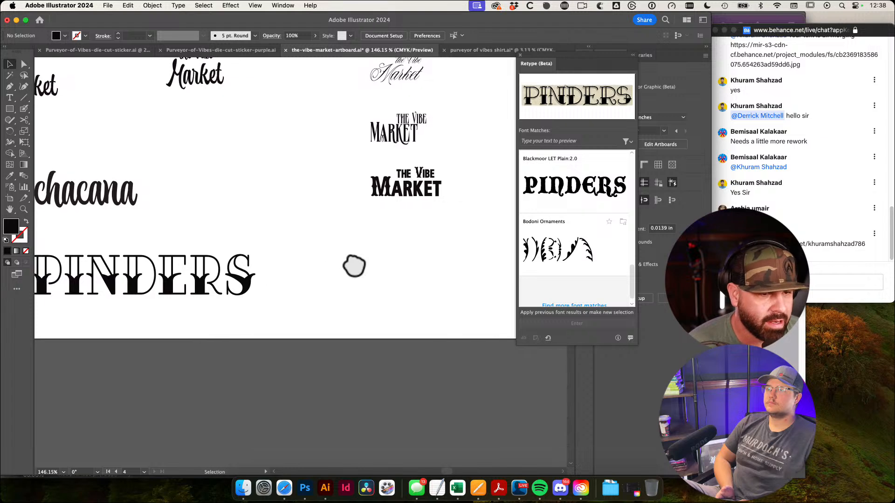
drag(353, 261, 308, 261)
drag(236, 276, 388, 268)
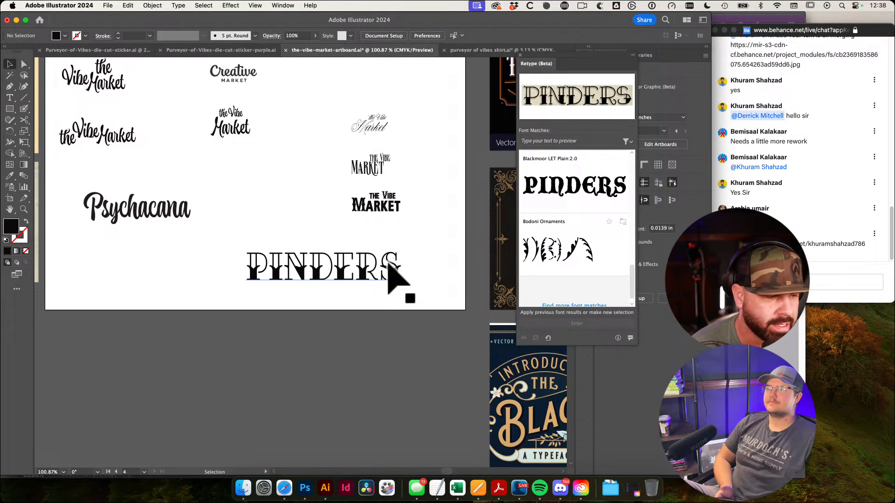
click(381, 285)
click(423, 283)
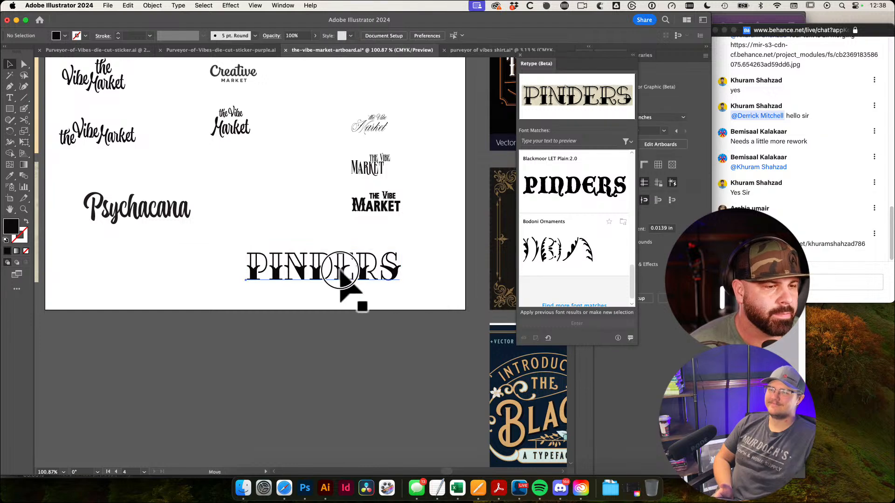
drag(336, 269, 272, 263)
key(t)
key(Escape)
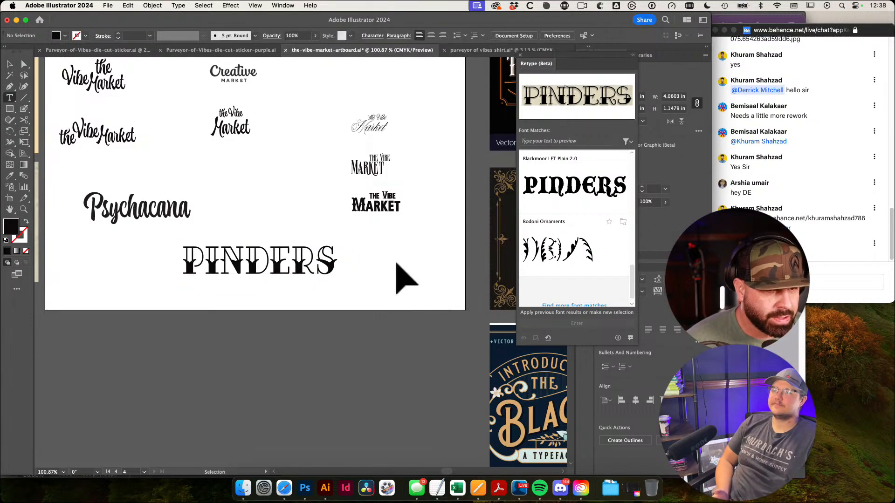
Duplicate the bold the Vibe Market logo below itself and apply the PINDERS text's font styling with the Eyedropper
click(359, 203)
alt+drag(391, 208, 363, 237)
click(427, 249)
key(i)
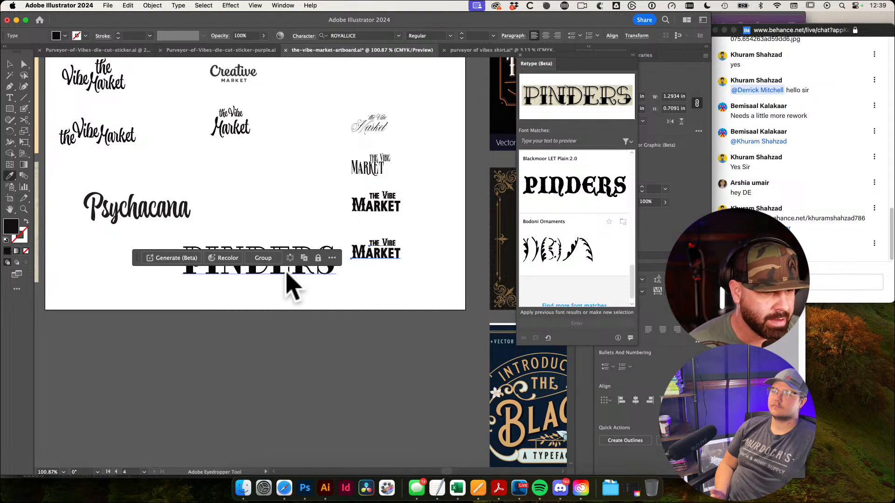
click(288, 274)
Delete the live PINDERS sample text from the artboard
key(v)
click(291, 232)
click(282, 269)
key(Delete)
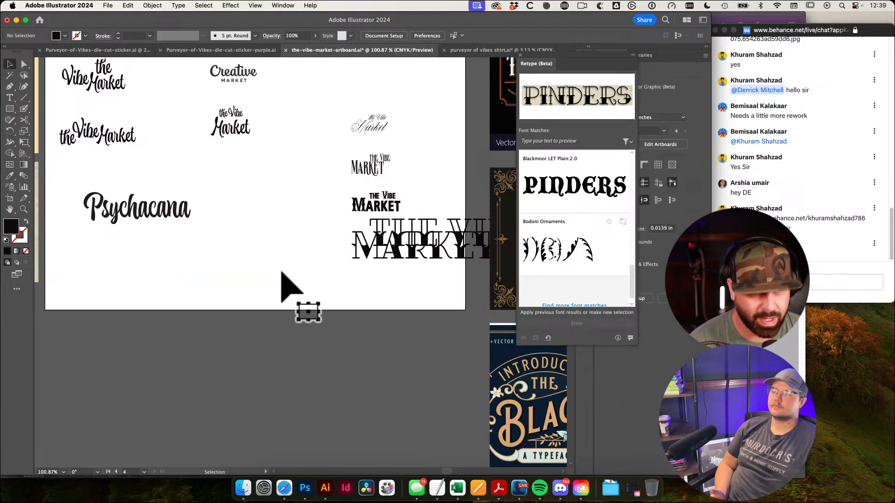
Move the restyled THE VIBE MARKET logo within the artboard and shift MARKET down so it stacks beneath THE VIBE
drag(454, 254, 292, 276)
click(252, 224)
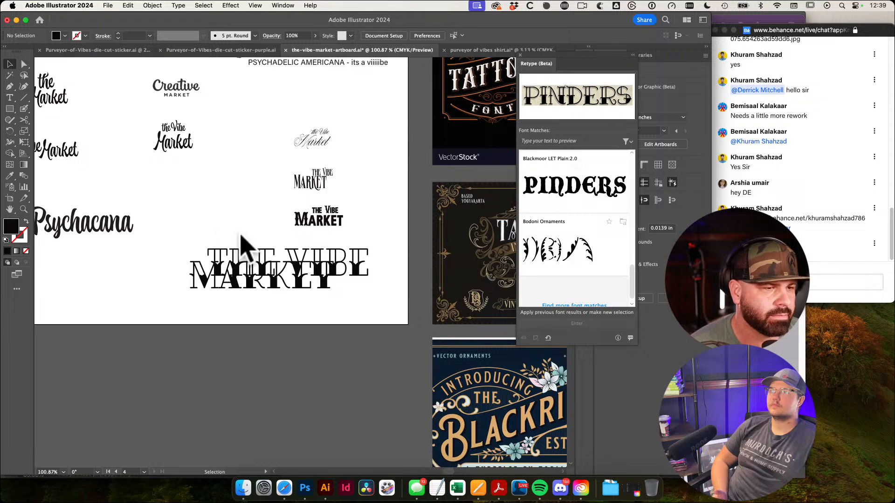
drag(210, 283, 227, 299)
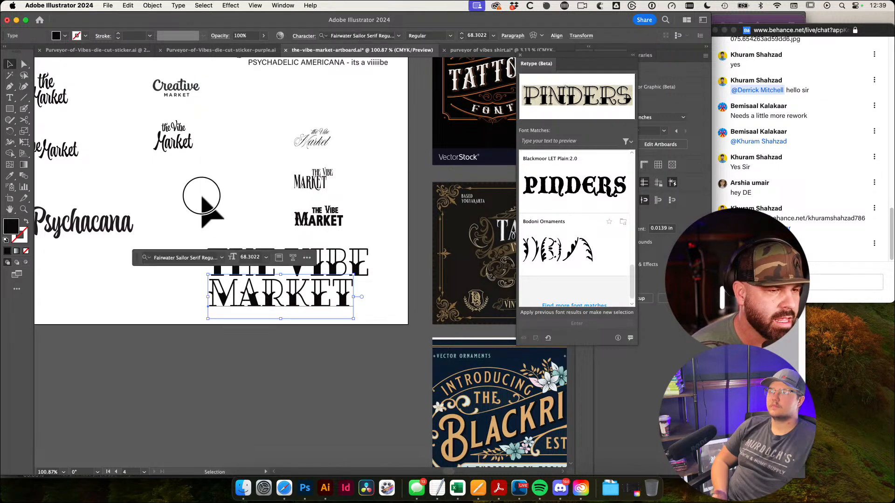
Examine the script the Vibe Market logo variations close up
scroll(244, 230, down, 2)
drag(159, 126, 273, 213)
scroll(272, 213, up, 10)
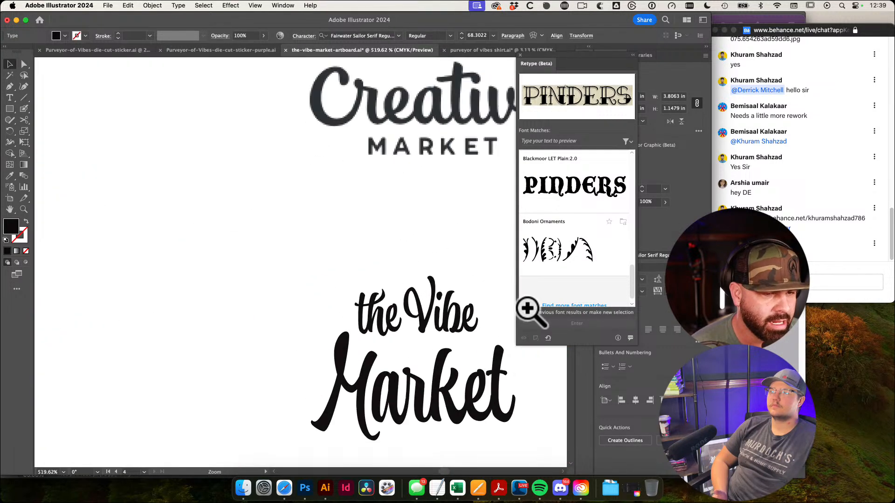
click(453, 164)
drag(454, 162, 506, 174)
drag(181, 213, 274, 317)
drag(254, 205, 389, 214)
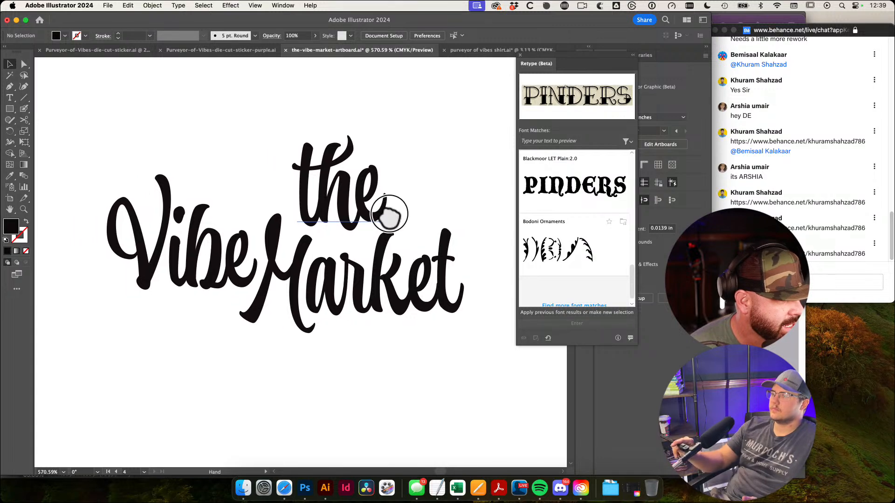
scroll(462, 383, right, 4)
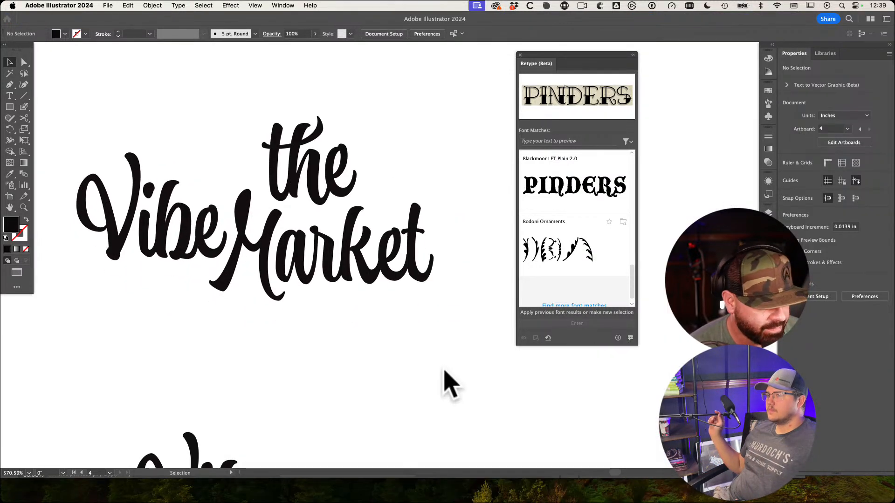
Switch to full-screen view and compare the Creative Market reference with the script logo variations
key(f)
drag(584, 286, 280, 379)
drag(398, 250, 203, 221)
drag(465, 259, 261, 229)
drag(336, 238, 384, 258)
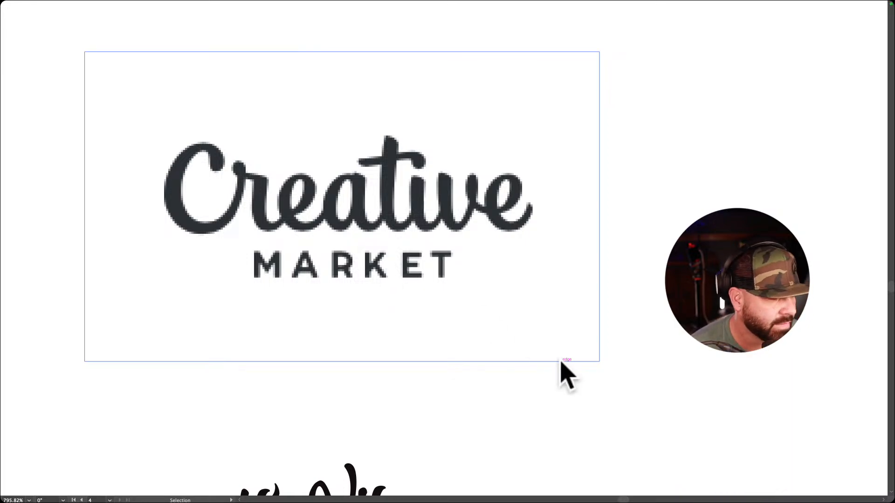
drag(692, 317, 541, 313)
drag(644, 318, 574, 279)
drag(629, 295, 563, 286)
drag(686, 340, 494, 253)
drag(686, 322, 624, 141)
drag(614, 248, 584, 234)
drag(584, 234, 455, 249)
drag(438, 188, 542, 375)
Review the earlier logo artboards and the moodboard's packaging, color and lettering references
scroll(489, 286, up, 5)
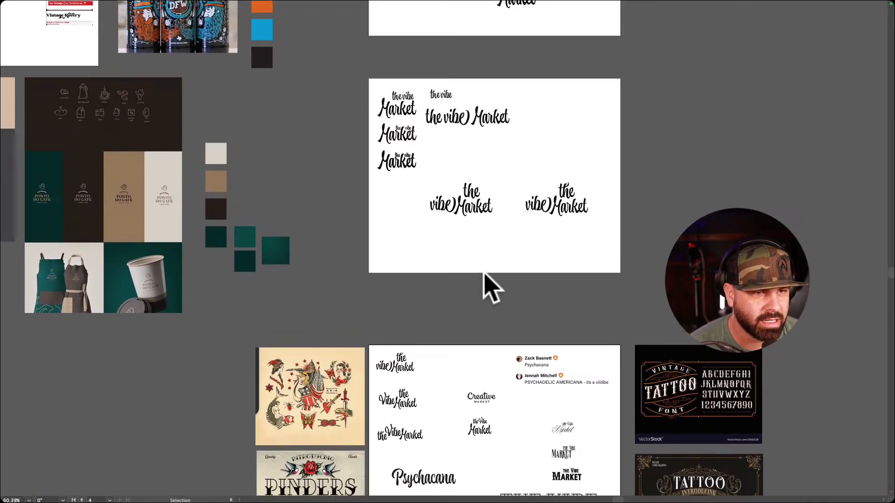
scroll(489, 286, left, 10)
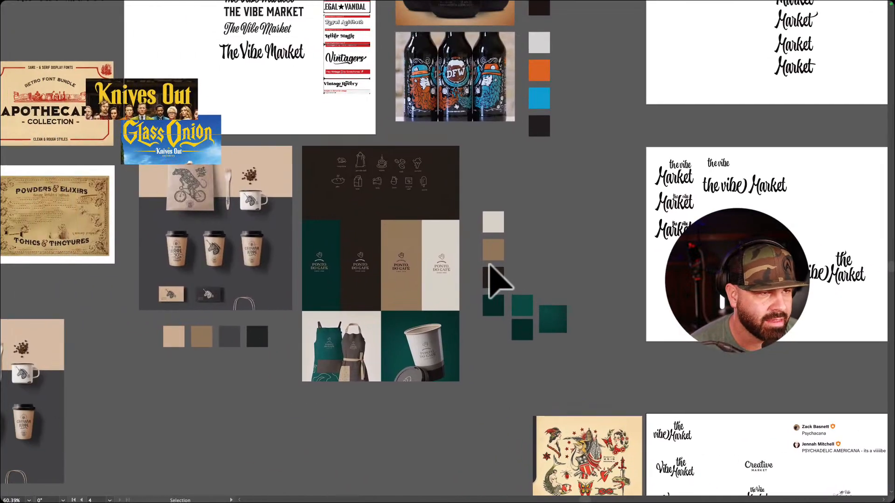
drag(489, 264, 538, 275)
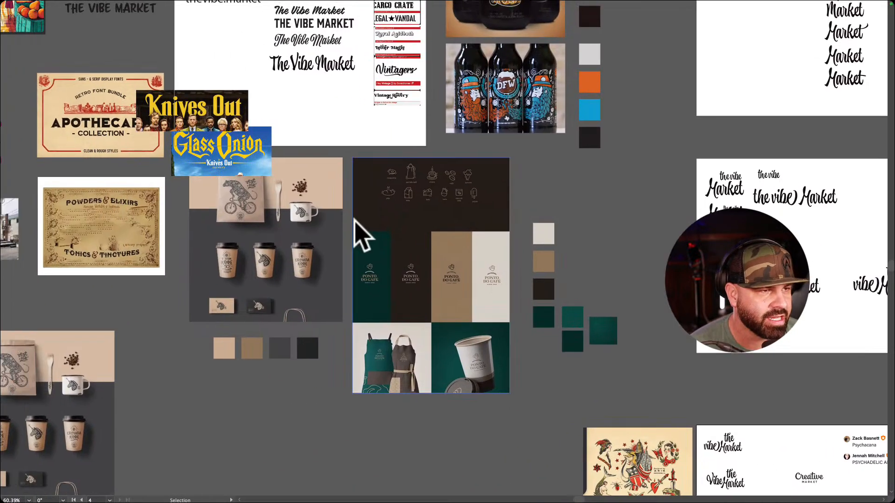
drag(492, 315, 416, 283)
scroll(422, 298, down, 5)
scroll(422, 298, right, 6)
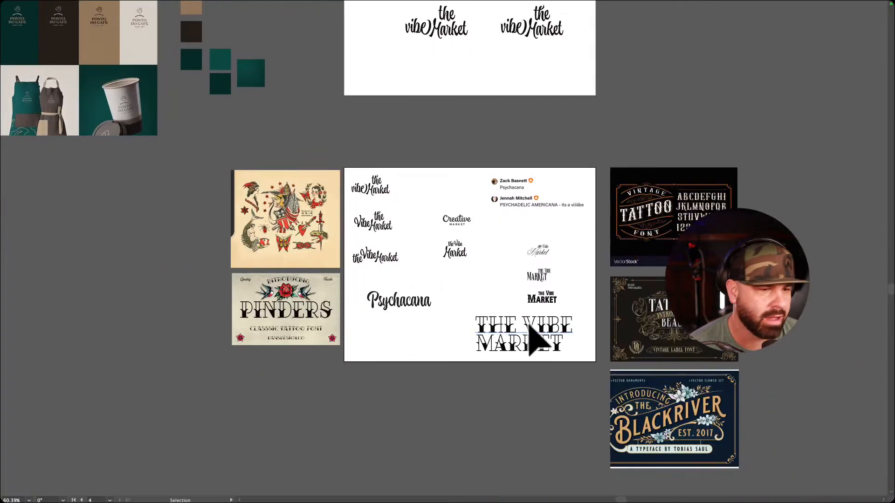
Examine the Vintage Tattoo Font reference's lettering and alphabet close up
click(497, 406)
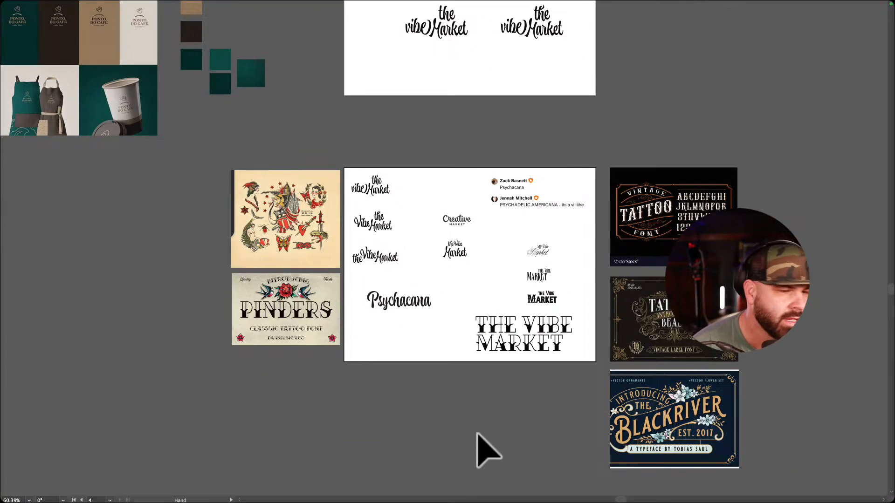
key(z)
click(684, 226)
drag(686, 228, 731, 362)
drag(656, 242, 692, 255)
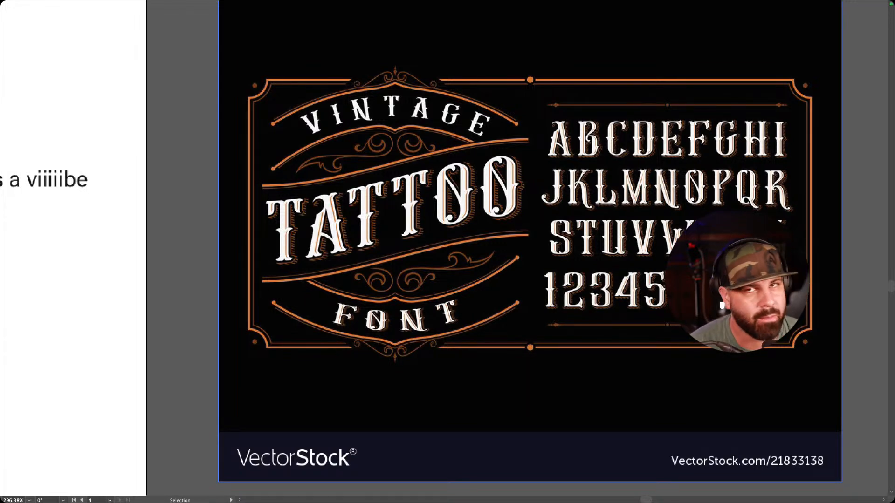
click(186, 247)
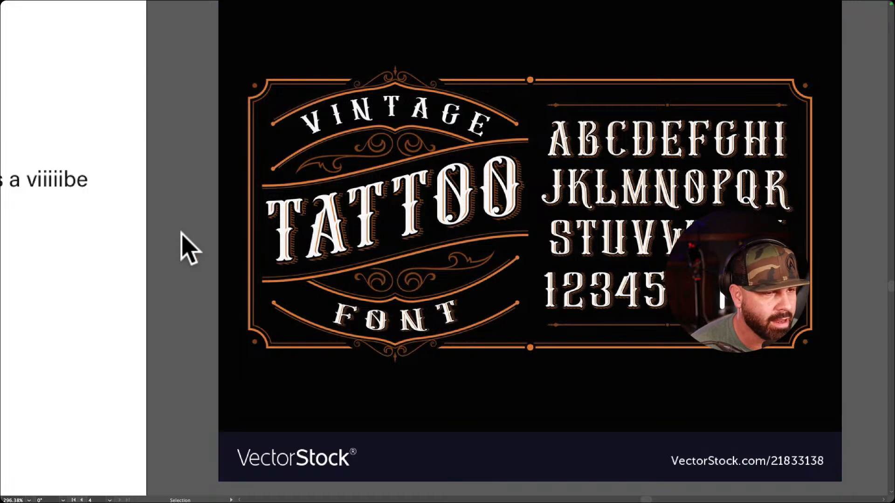
drag(536, 236, 372, 229)
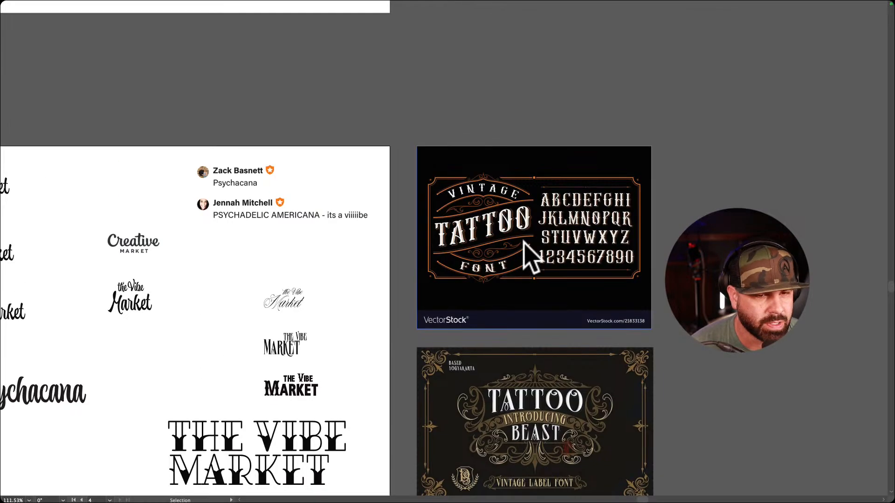
Compare the logo variations on the artboard with the tattoo font references on both sides
drag(690, 334, 783, 227)
drag(301, 384, 341, 355)
click(432, 341)
click(445, 396)
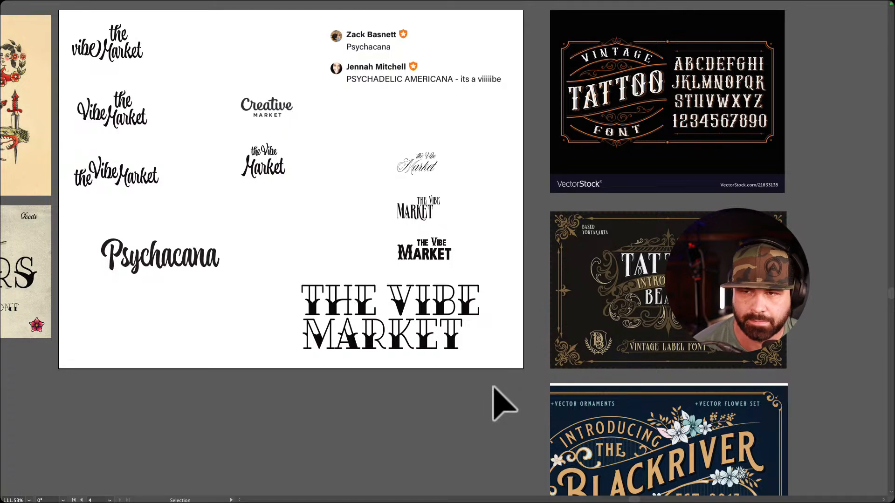
drag(475, 386, 436, 382)
drag(437, 383, 454, 394)
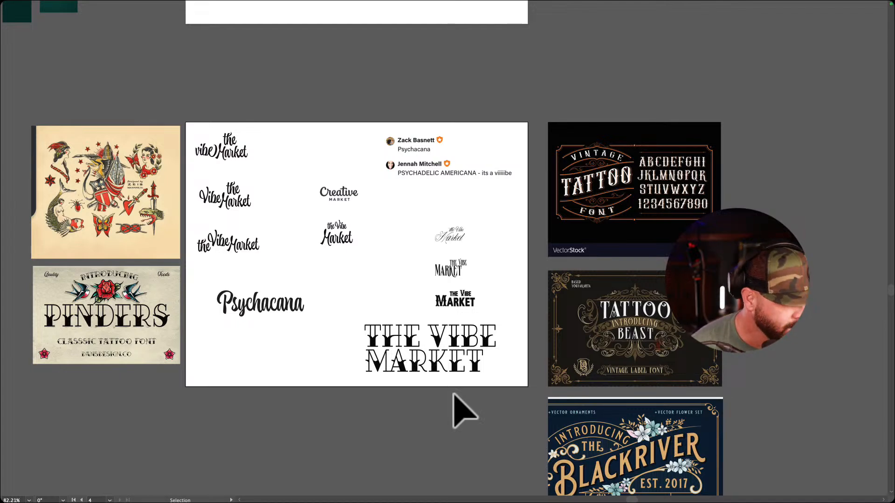
drag(398, 392, 356, 309)
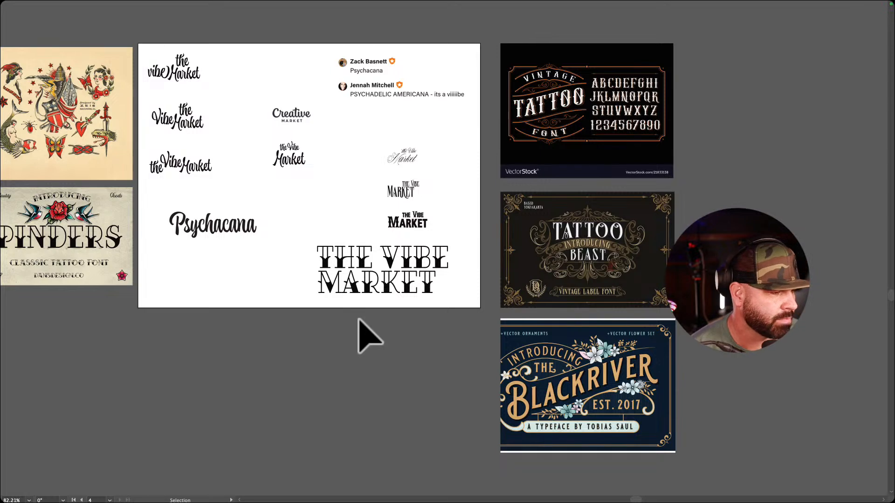
key(space)
drag(379, 331, 392, 369)
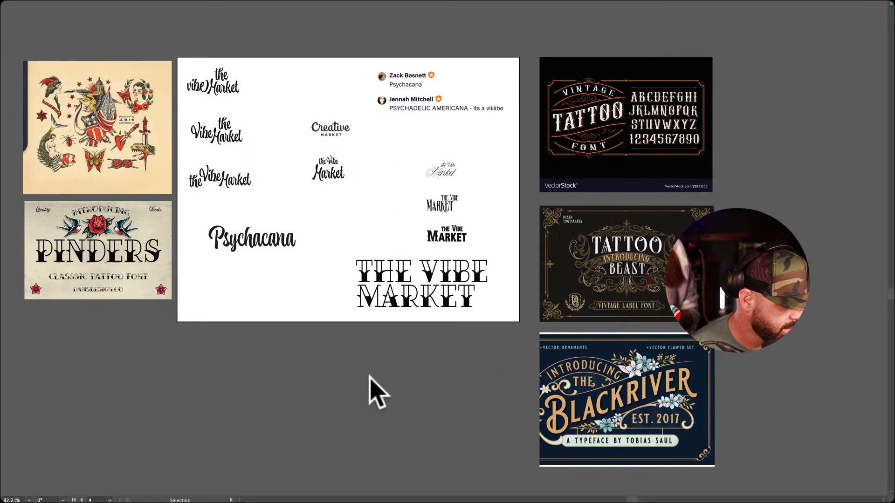
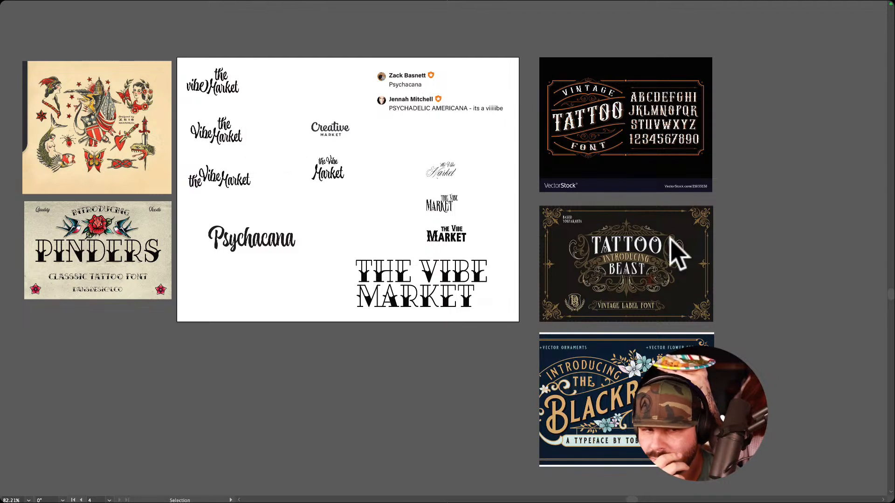
Place the Knives Out image below the Pinders reference, off the artboard's lower-left corner
mouse_move(513, 502)
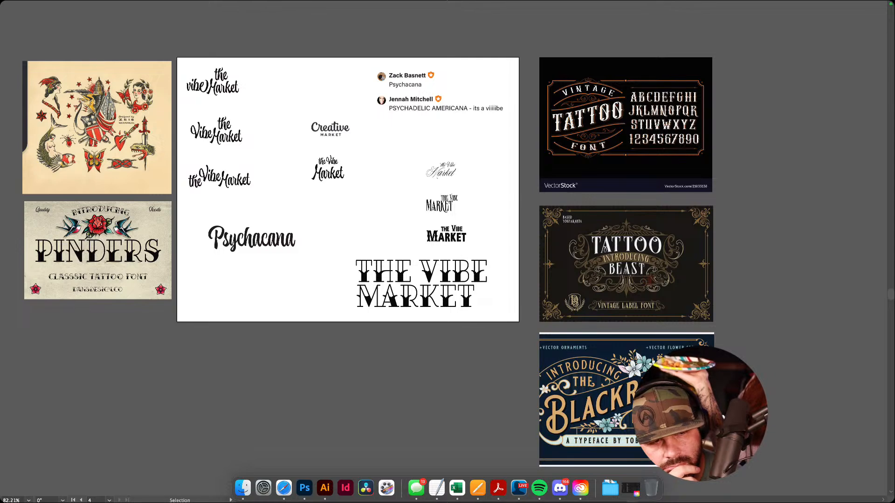
drag(345, 502, 344, 347)
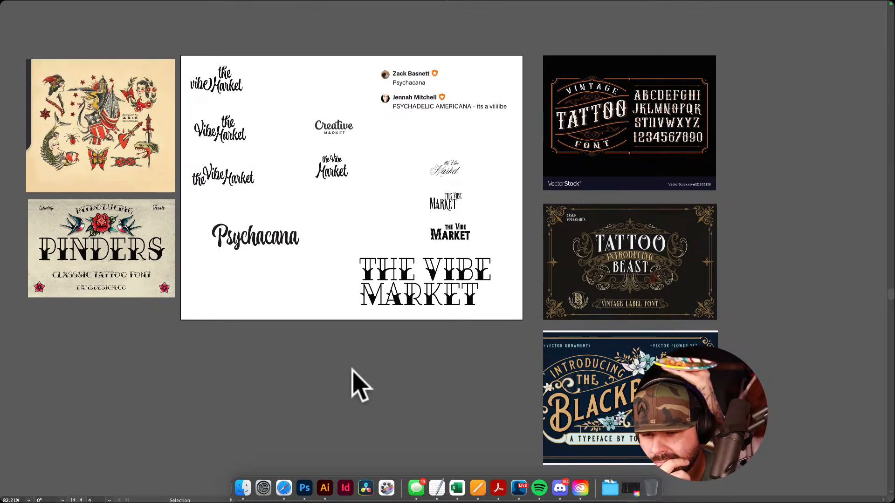
drag(391, 383, 123, 375)
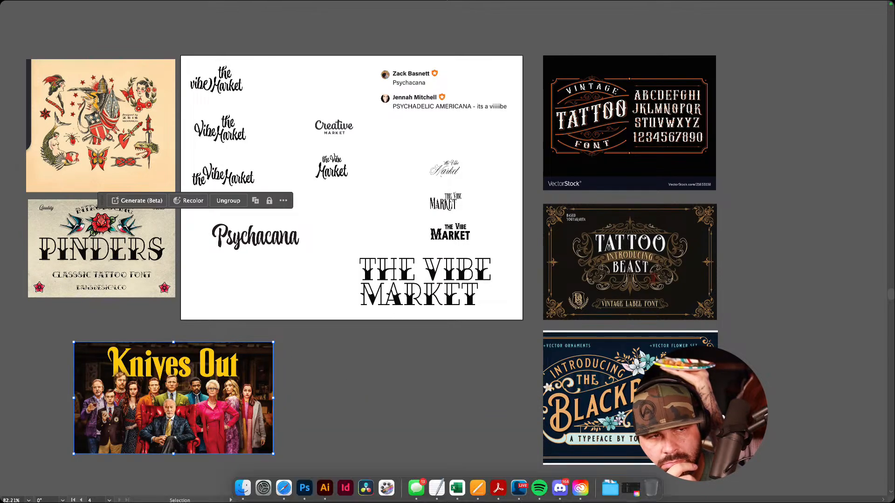
Add the Glass Onion poster beside the Knives Out image and shift it to sit below the artboard
drag(411, 396, 429, 415)
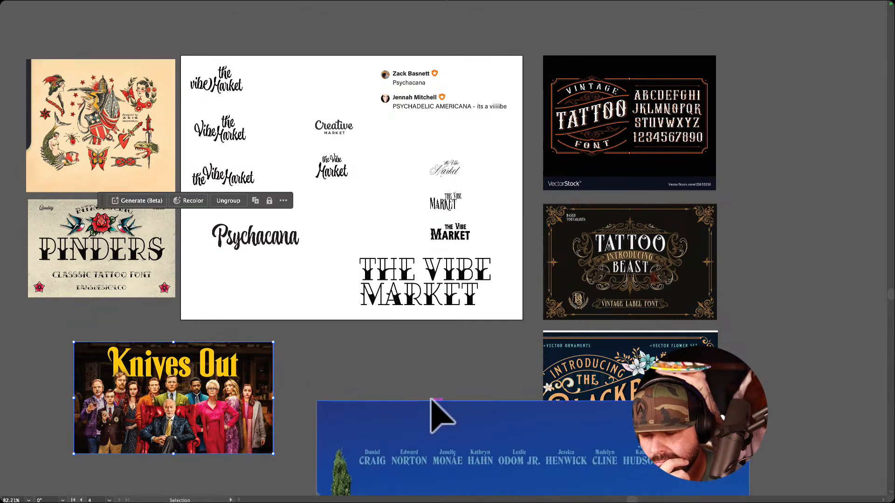
scroll(503, 406, down, 5)
scroll(475, 335, down, 5)
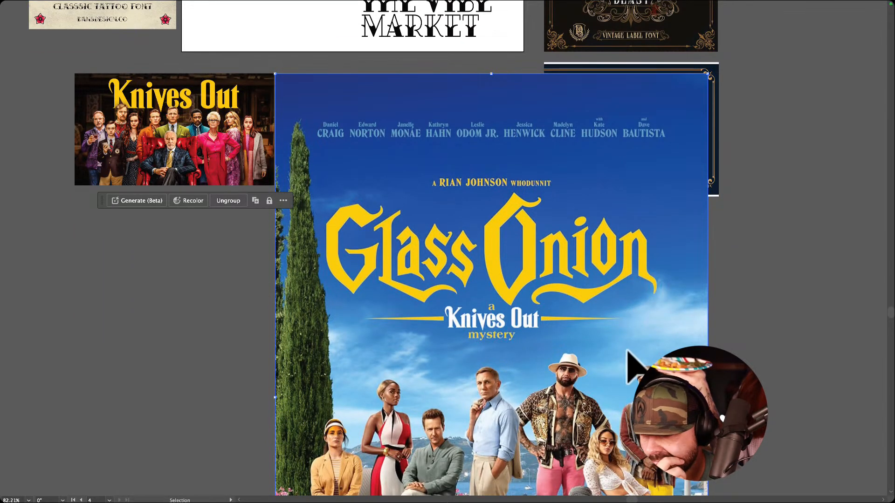
drag(628, 352, 528, 349)
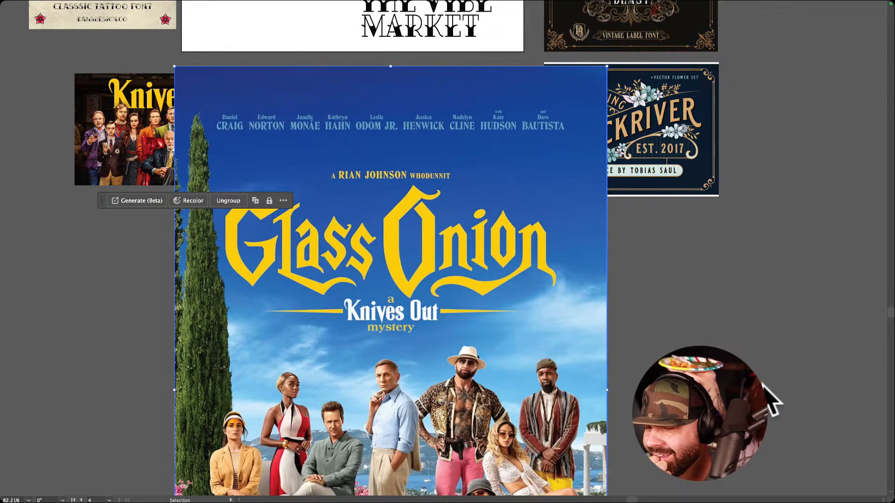
Examine the Glass Onion title and the Tattoo Beast reference's Vintage Label Font lettering close up
click(792, 383)
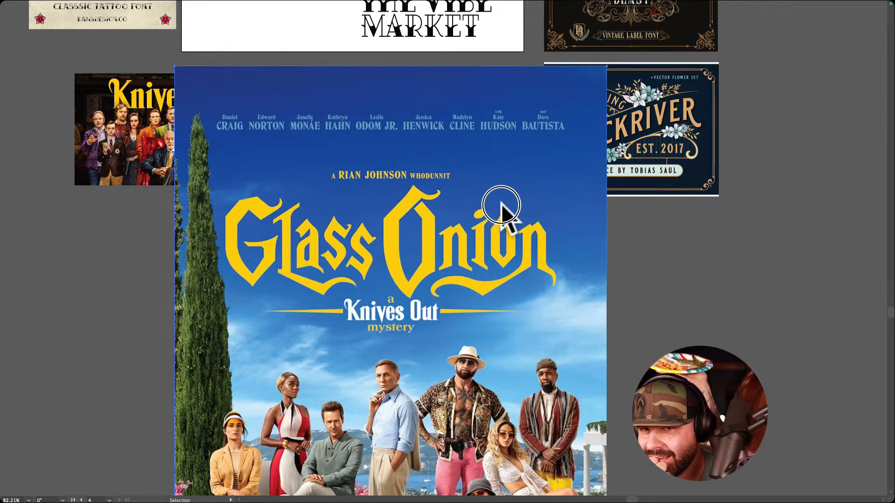
drag(501, 208, 428, 282)
scroll(660, 176, up, 3)
drag(620, 117, 645, 177)
drag(401, 126, 460, 175)
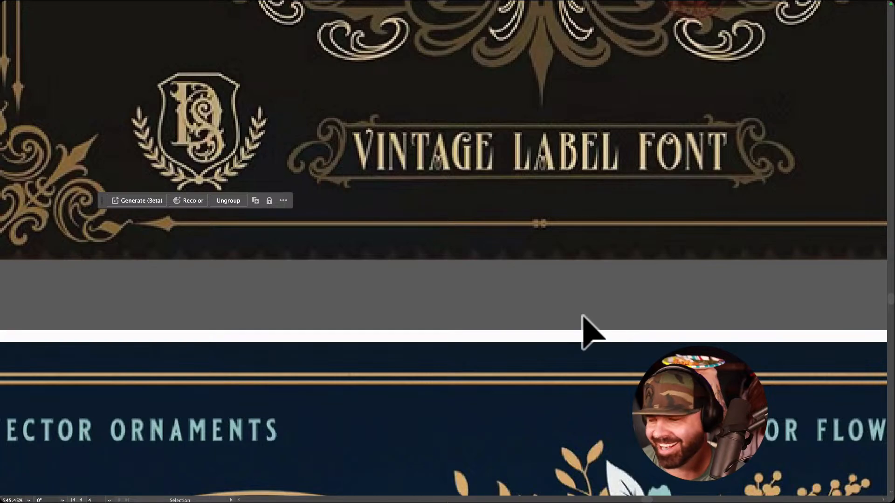
key(space)
key(alt+super+space)
click(556, 280)
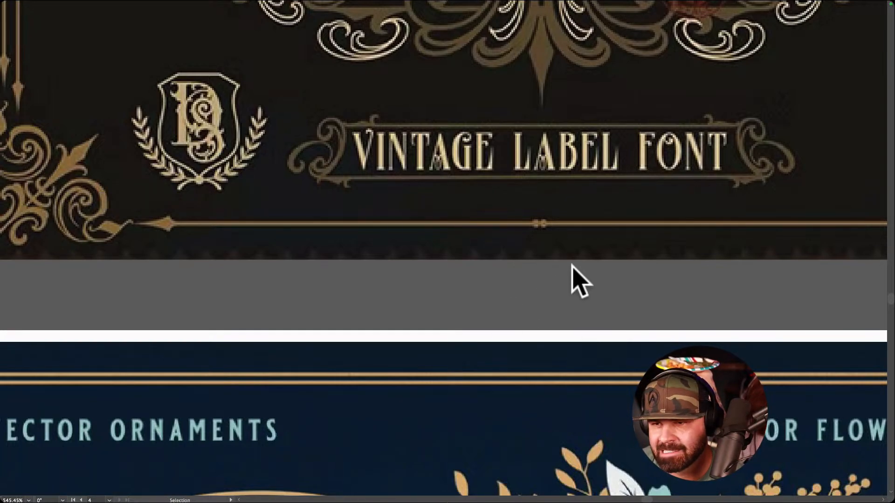
drag(663, 245, 504, 244)
drag(562, 246, 535, 261)
drag(485, 206, 410, 194)
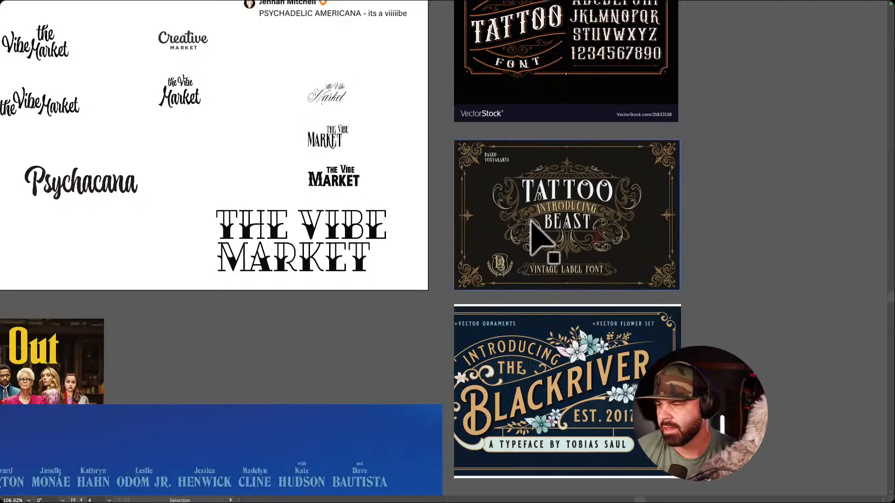
Restore the normal windowed screen mode and close the Retype panel
click(758, 257)
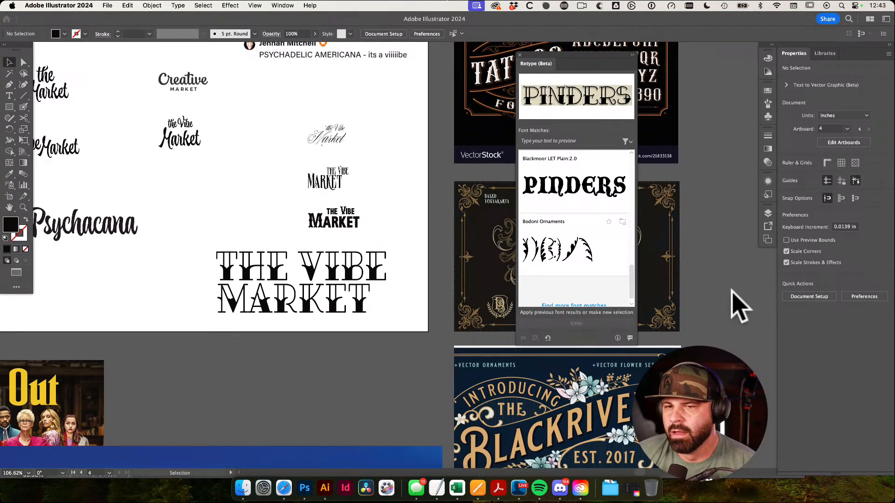
key(f)
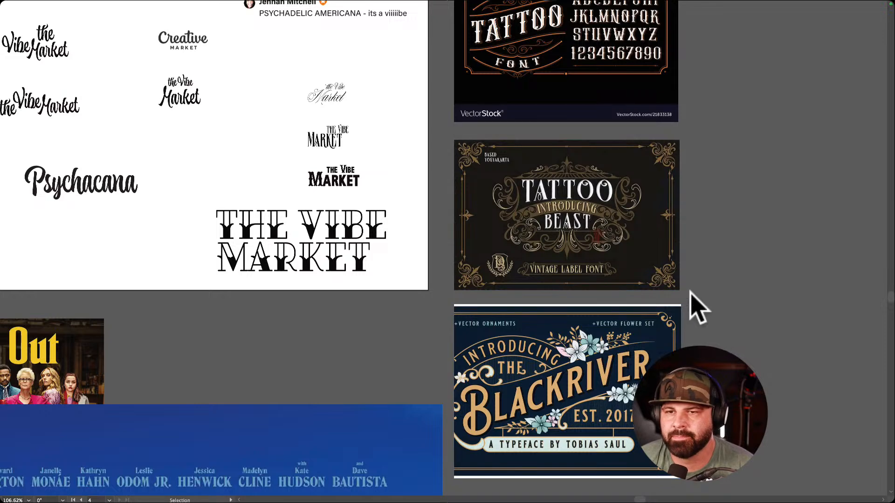
key(f)
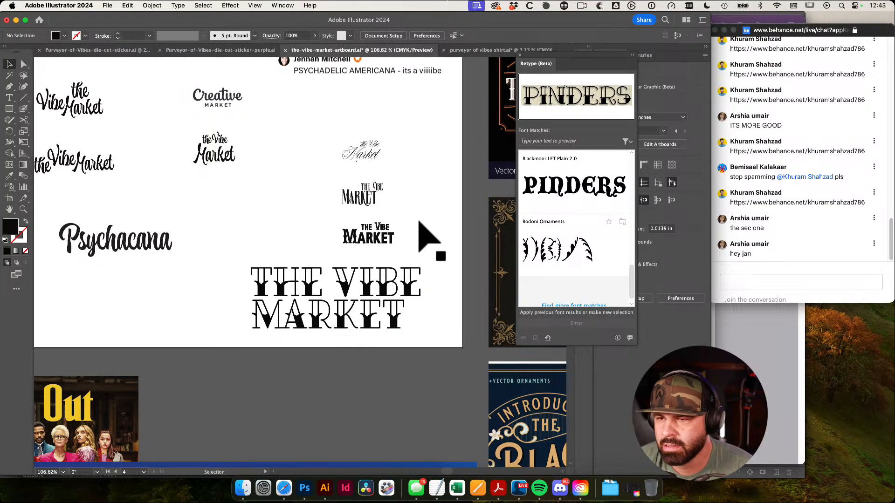
scroll(415, 209, down, 3)
scroll(415, 210, right, 2)
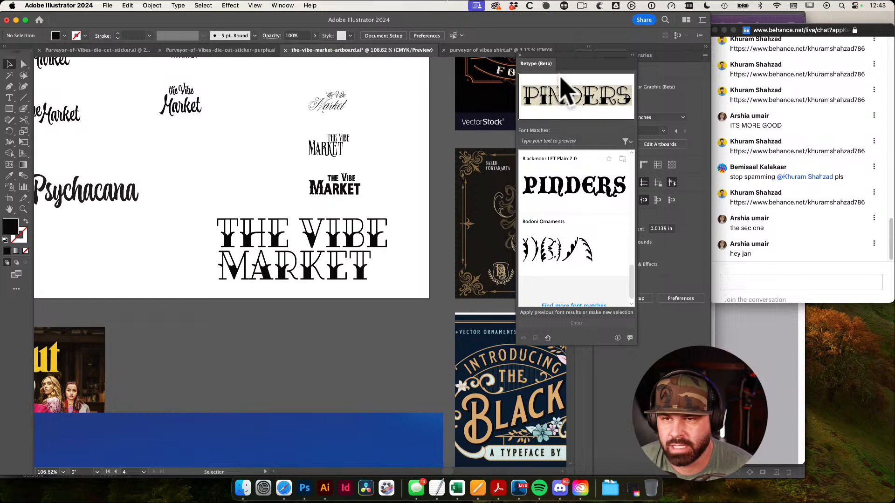
click(520, 54)
Compare the tattoo-style logo versions on the artboard with the Knives Out, Tattoo Beast and Blackriver references
drag(380, 362, 526, 183)
drag(317, 63, 474, 100)
scroll(485, 232, right, 10)
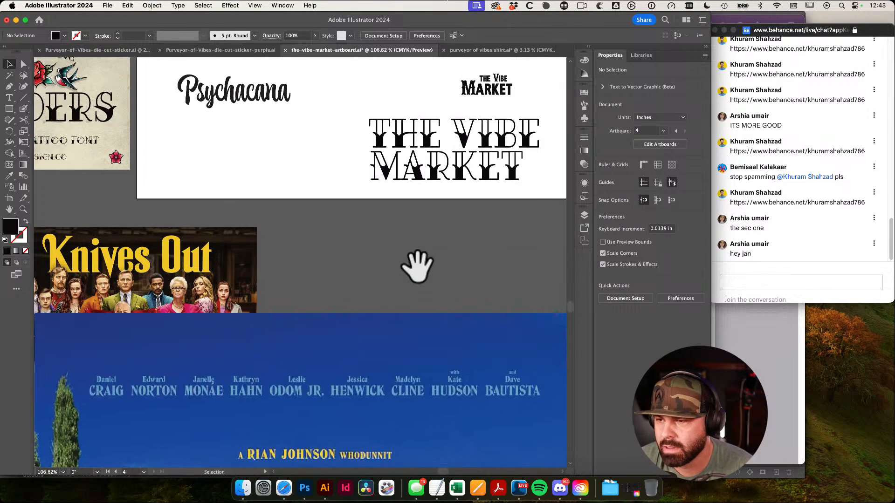
drag(416, 265, 387, 325)
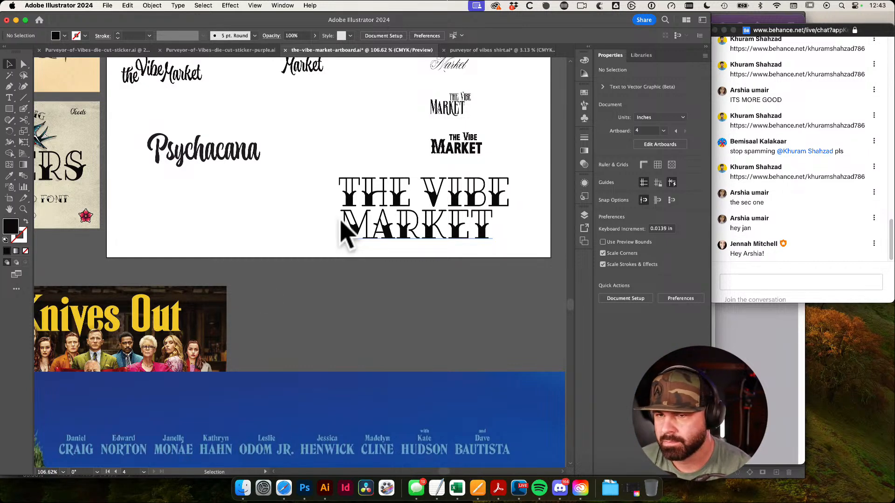
scroll(463, 244, down, 5)
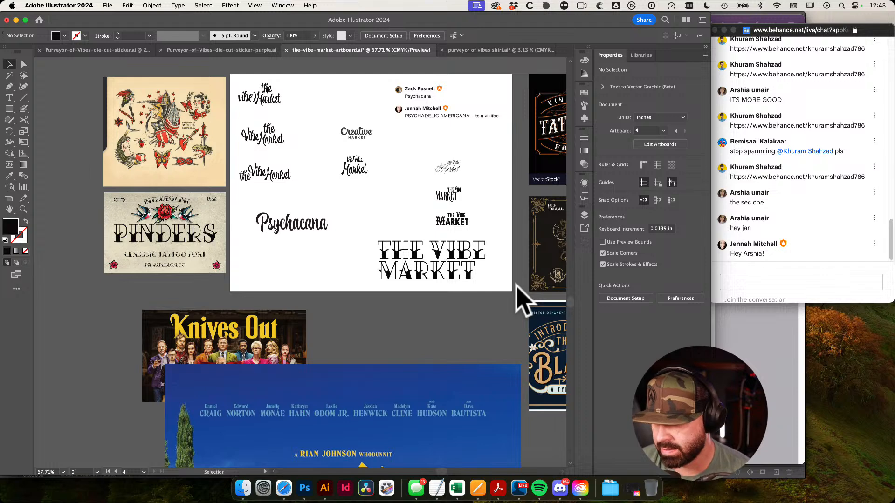
drag(491, 318, 392, 323)
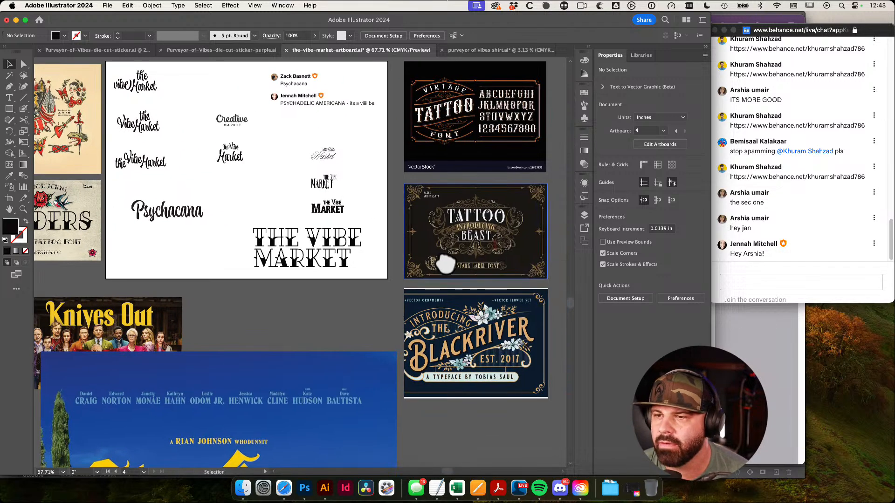
drag(429, 210, 518, 167)
drag(381, 198, 485, 254)
drag(466, 225, 421, 263)
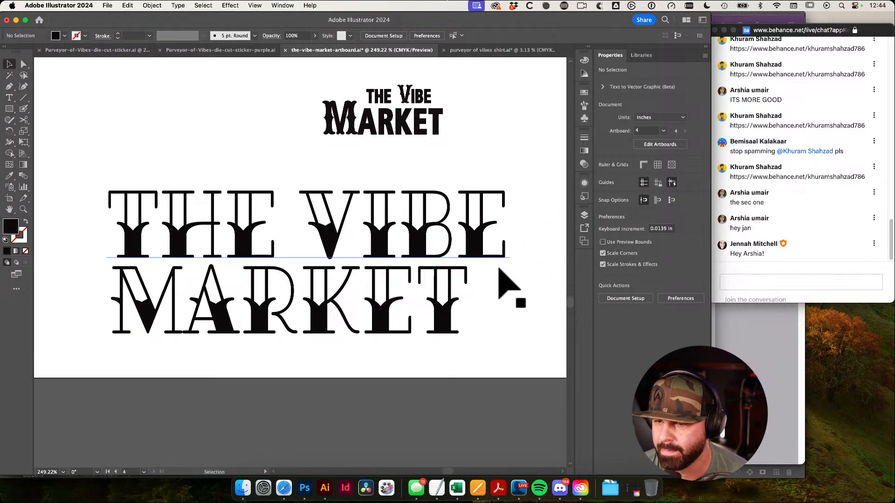
drag(543, 310, 459, 354)
drag(455, 216, 515, 258)
drag(436, 315, 452, 261)
drag(433, 261, 516, 306)
drag(418, 286, 456, 270)
click(457, 269)
Convert the ROYALLICE "The Vibe Market" text to uppercase and shift MARKET slightly down and left beneath THE VIBE
drag(496, 292, 420, 289)
drag(339, 227, 379, 247)
key(super+z)
drag(431, 274, 524, 276)
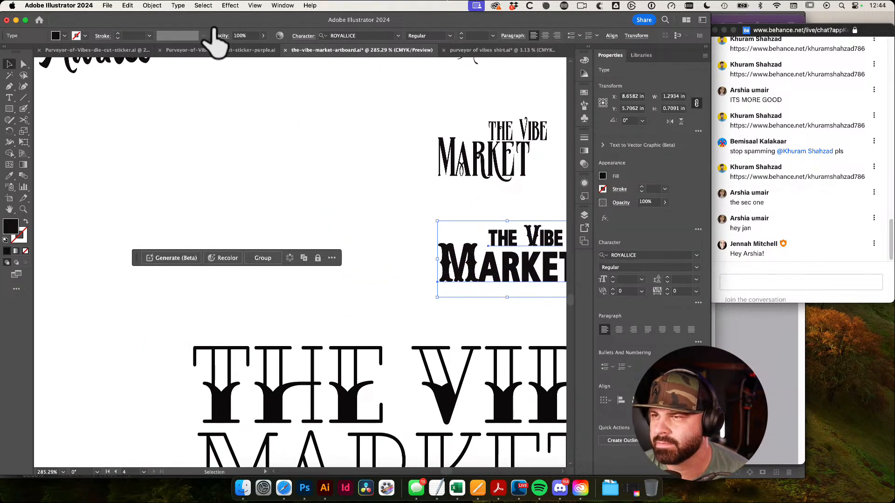
click(177, 6)
mouse_move(260, 158)
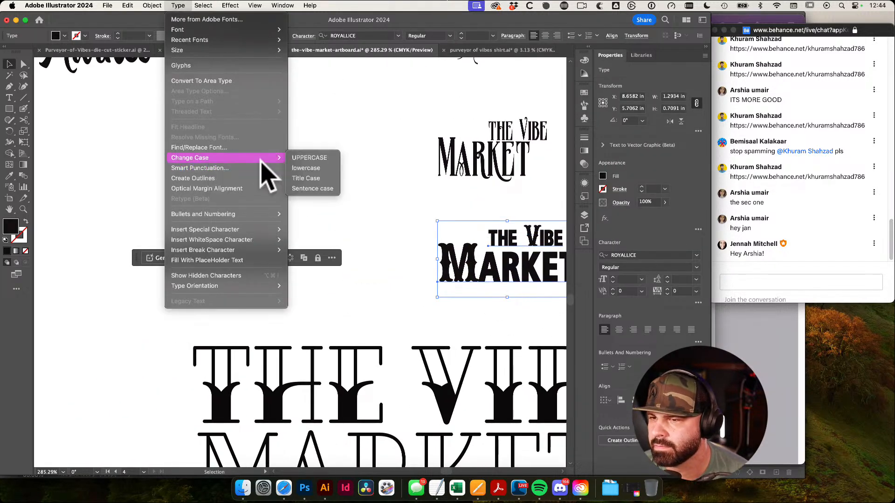
click(309, 159)
click(351, 186)
drag(378, 194, 91, 169)
drag(362, 259, 327, 258)
click(328, 251)
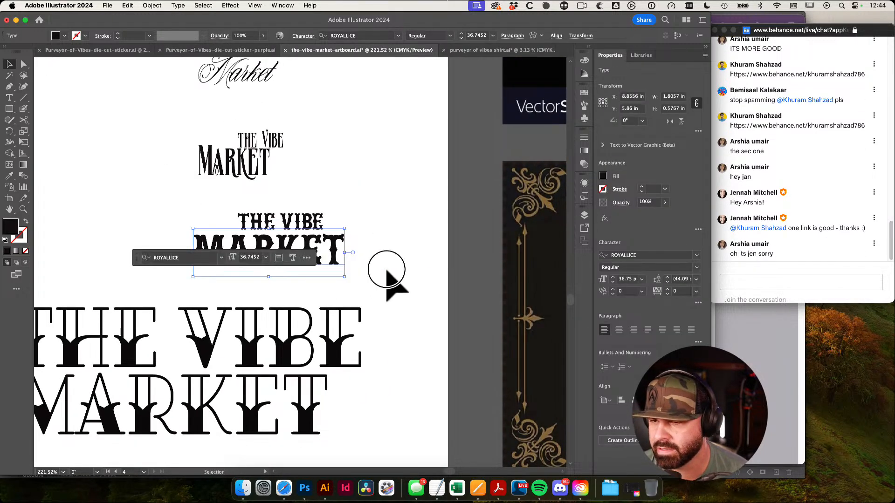
click(385, 271)
Run Retype on the Tattoo Beast image and convert its VINTAGE lettering to live text in the Tattoo beast font
drag(400, 280, 357, 290)
drag(288, 211, 228, 160)
drag(440, 260, 279, 195)
drag(328, 245, 505, 303)
drag(426, 236, 260, 251)
click(455, 229)
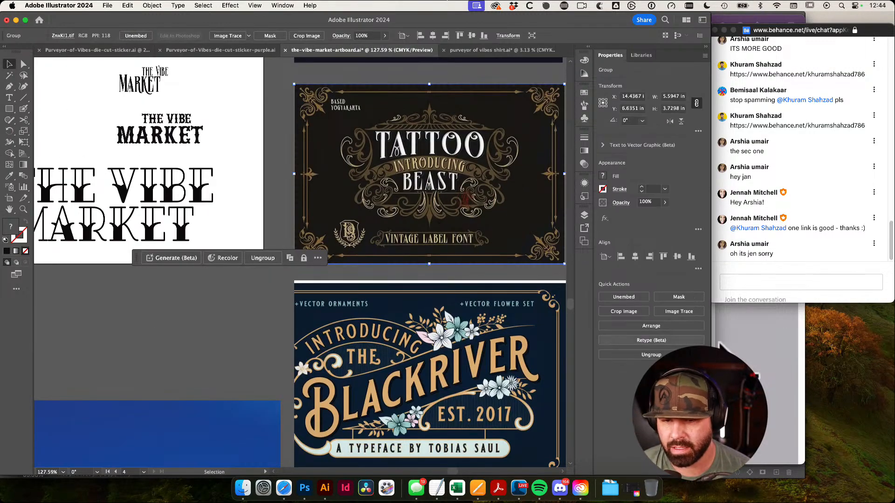
click(666, 340)
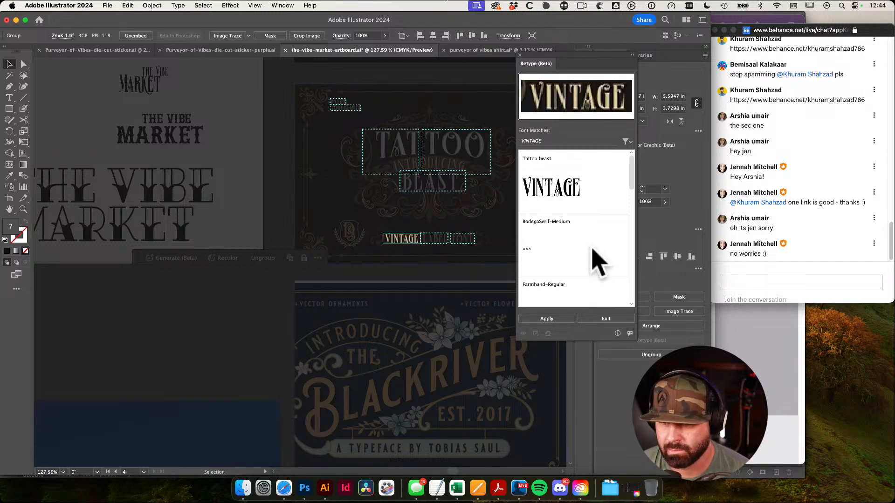
click(563, 192)
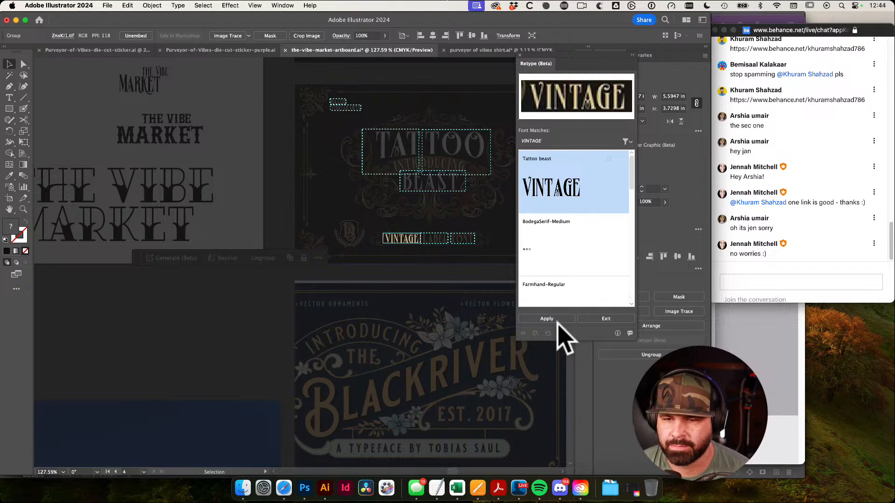
click(554, 318)
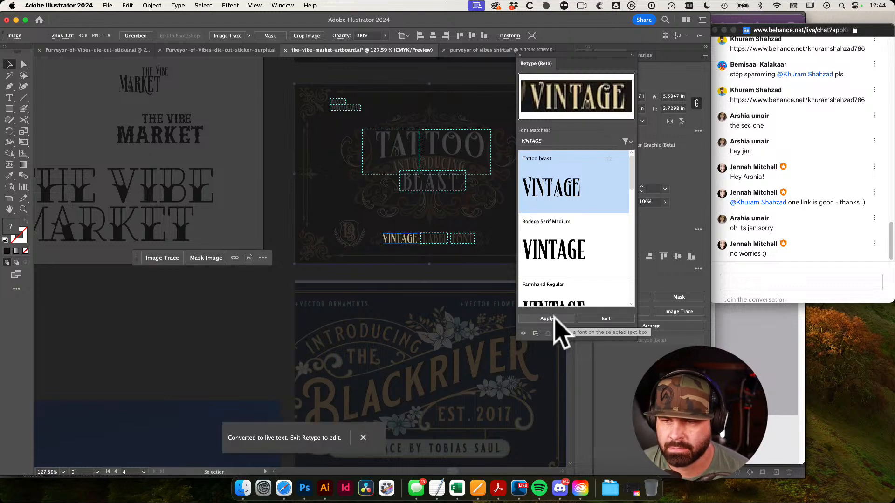
click(606, 320)
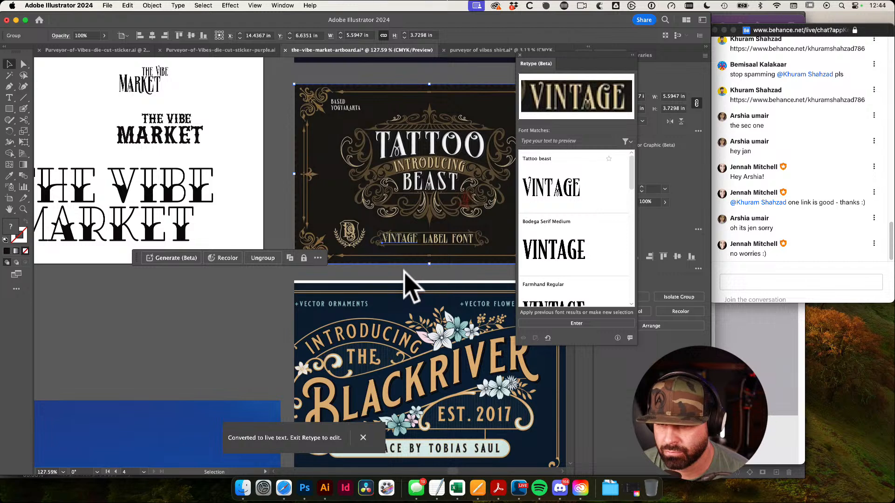
Copy the live VINTAGE text from the Tattoo Beast image and paste it into the artboard's blank space
click(404, 270)
key(a)
click(400, 240)
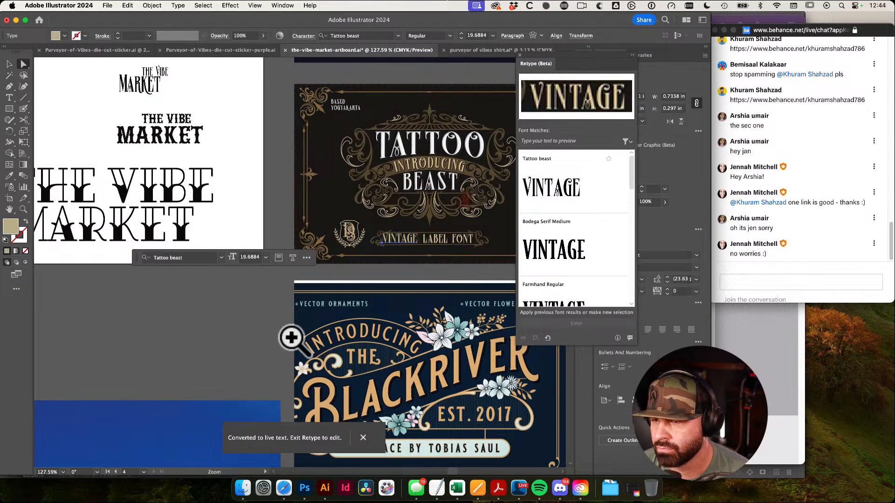
drag(164, 186, 298, 149)
drag(189, 145, 304, 367)
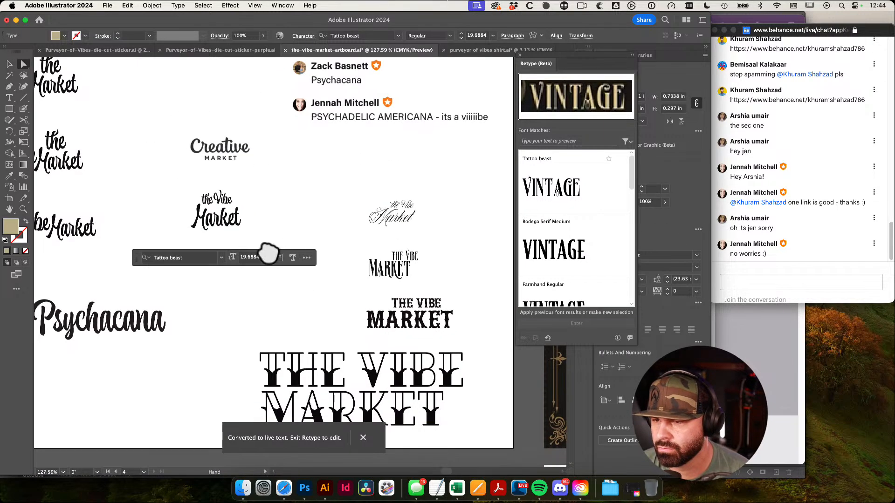
click(244, 305)
key(super+v)
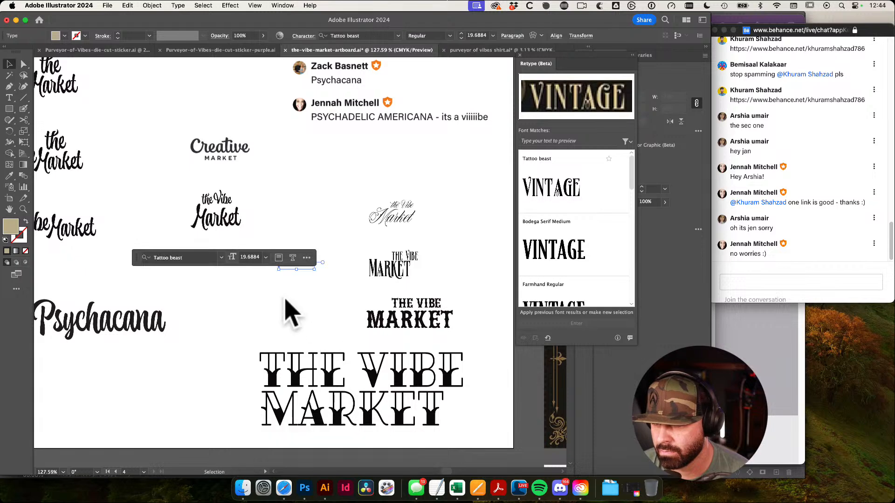
click(316, 304)
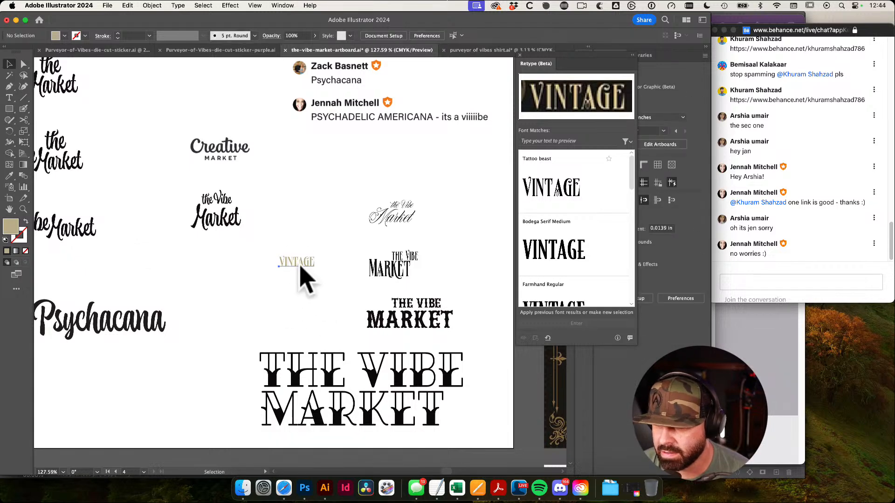
Enlarge the pasted VINTAGE text to about 50.5 pt and place it beside the Psychacana lettering
click(281, 271)
key(e)
drag(280, 270, 228, 304)
key(a)
click(299, 294)
drag(312, 278, 293, 325)
drag(235, 346, 255, 296)
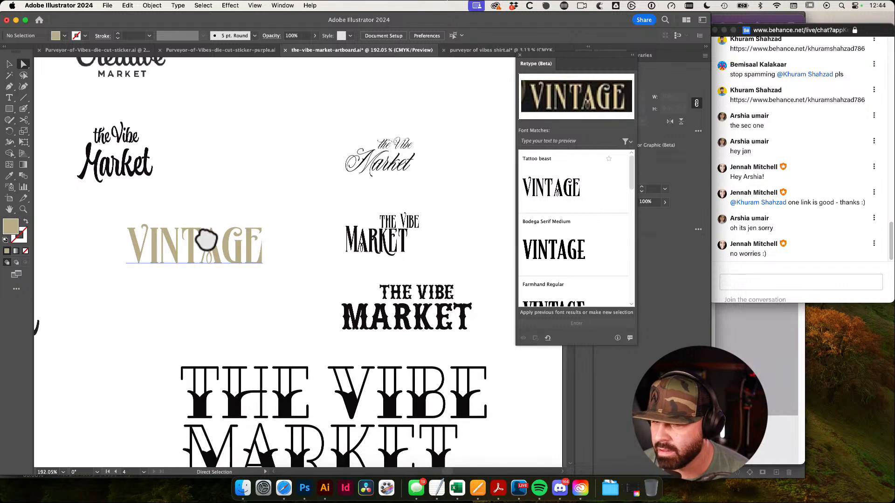
drag(207, 240, 178, 264)
drag(332, 300, 276, 340)
key(v)
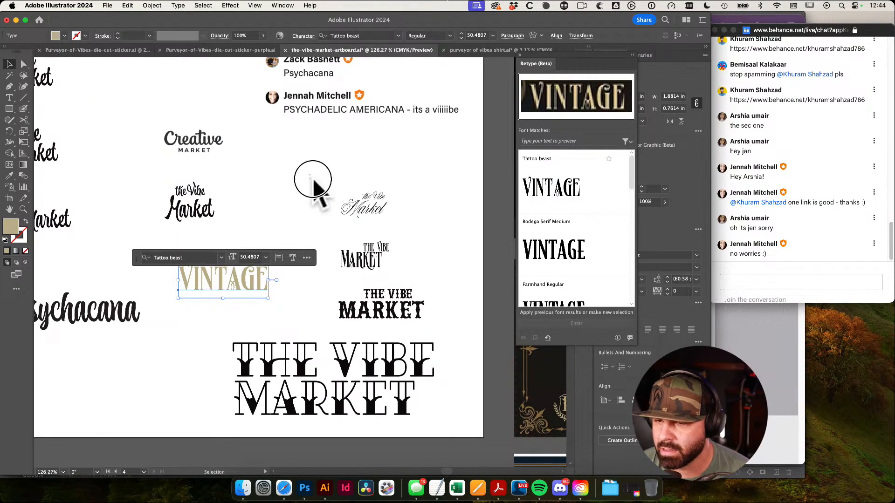
Move the small script, serif and ROYALLICE logo versions upward and duplicate a THE VIBE MARKET version beneath them
drag(308, 176, 410, 272)
drag(382, 216, 382, 155)
click(417, 282)
drag(338, 279, 462, 224)
drag(445, 225, 378, 296)
click(462, 292)
drag(266, 236, 399, 329)
Apply the VINTAGE text's Tattoo beast font and gold fill to the duplicated THE VIBE MARKET text with the Eyedropper
key(i)
click(189, 280)
key(a)
click(271, 236)
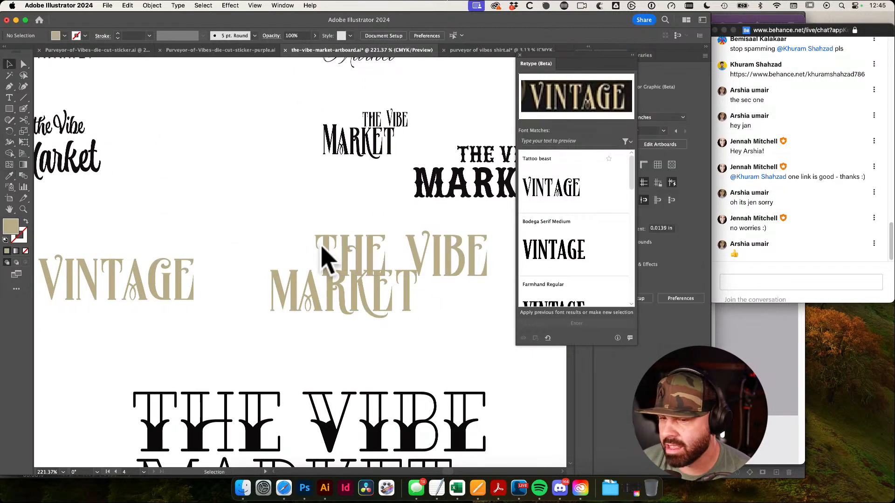
Move the gold MARKET line down and right to sit beneath THE VIBE with their right ends nearly aligned
drag(283, 298, 285, 329)
click(456, 282)
drag(442, 282, 389, 262)
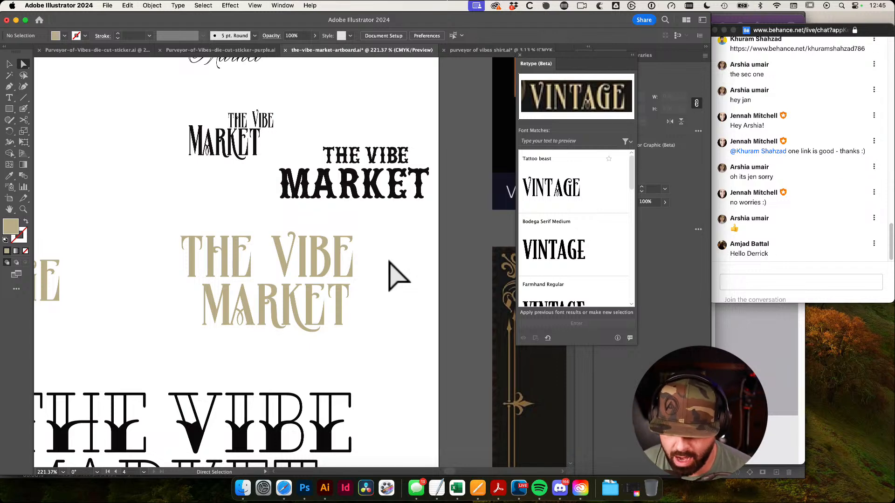
drag(385, 265, 364, 247)
key(t)
click(339, 224)
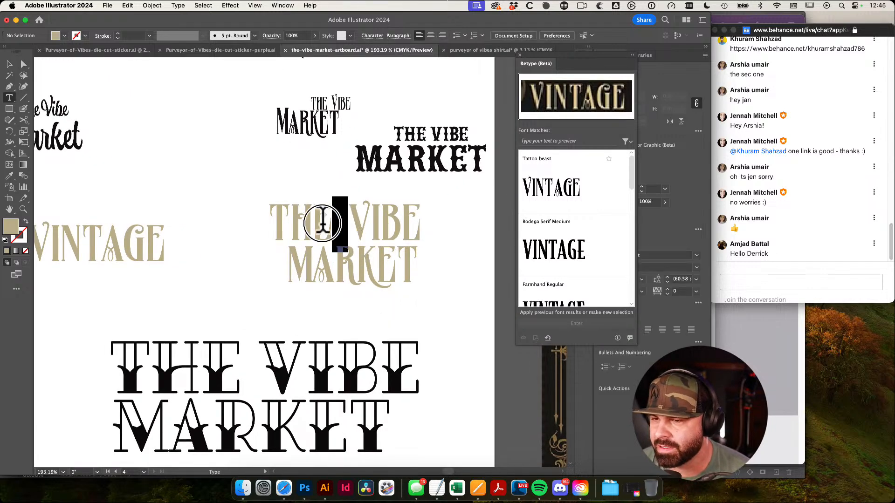
key(Escape)
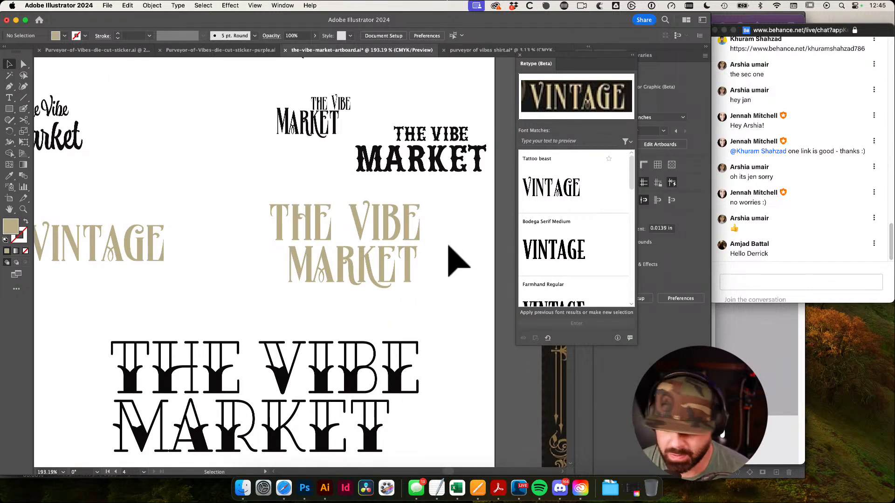
Check the live chat window, return to the artboard and close the Retype panel
key(a)
drag(453, 290, 473, 292)
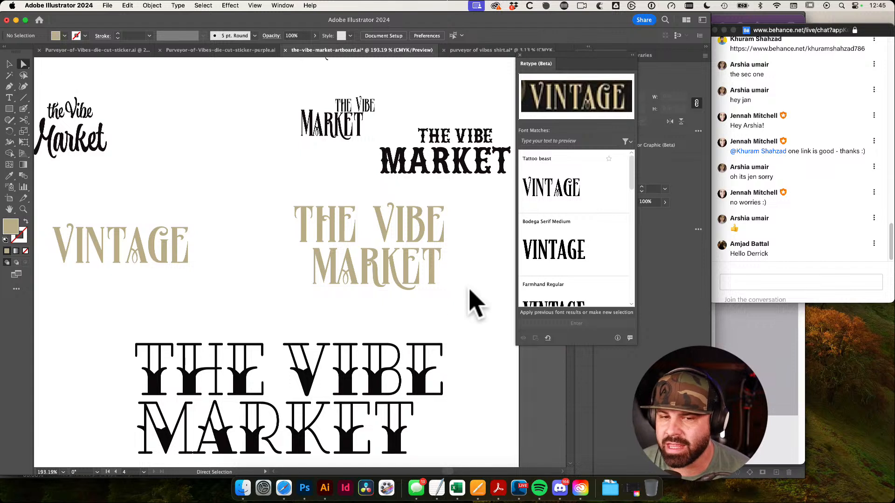
click(739, 259)
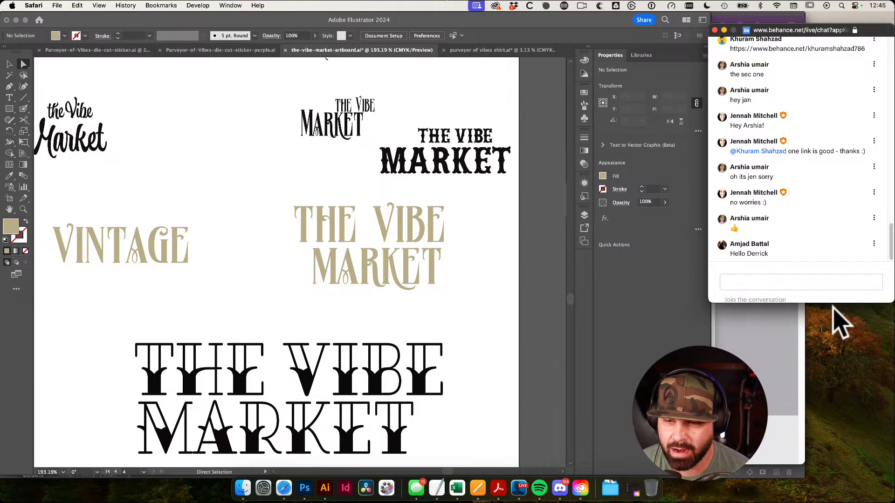
click(495, 301)
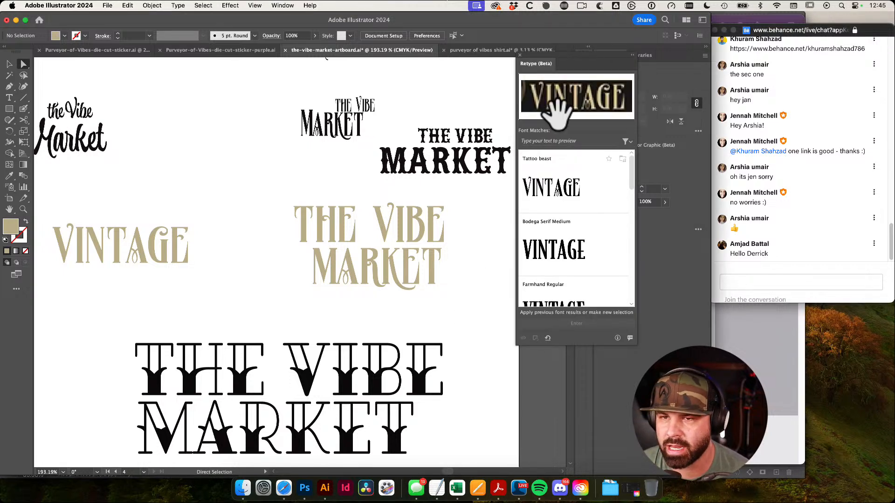
click(522, 54)
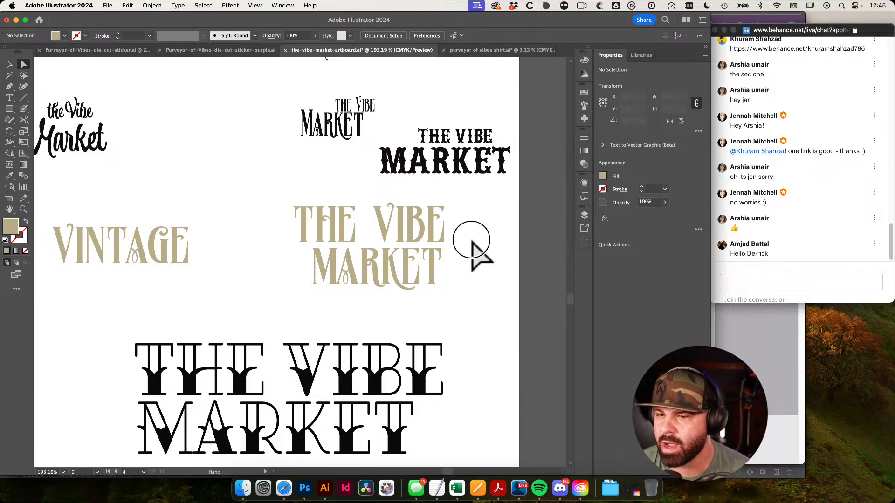
Nudge the gold MARKET line left and slightly up so it sits more tightly beneath THE VIBE
scroll(472, 242, left, 3)
click(443, 271)
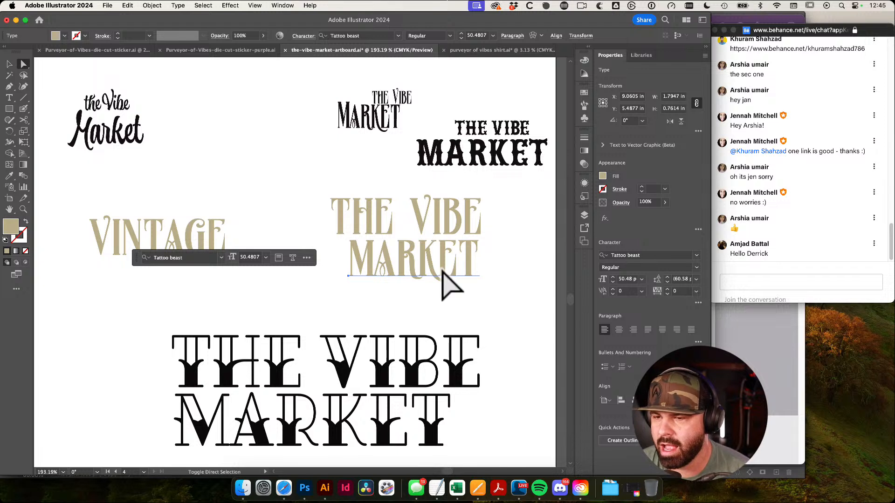
key(shift+Left)
key(shift+Left)
key(shift+Left)
key(shift+Right)
key(shift+Right)
key(shift+Right)
key(Left)
key(Left)
key(Left)
key(Left)
key(Left)
key(Left)
key(Left)
key(Left)
key(Left)
key(Left)
key(Left)
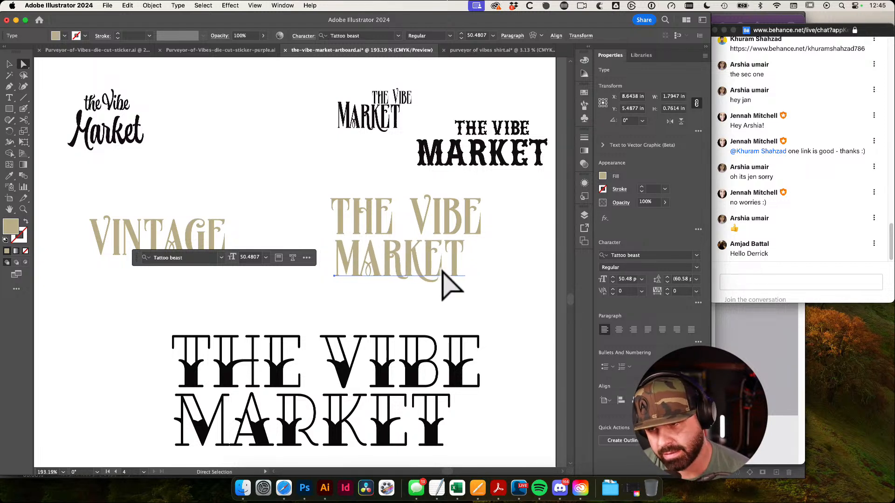
key(Up)
key(Up)
key(Right)
key(Right)
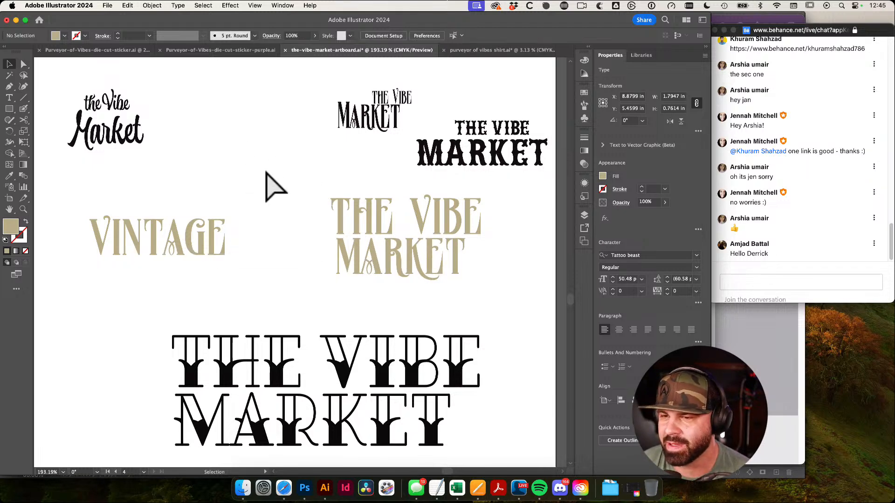
Delete the gold VINTAGE sample text from the artboard
key(v)
click(256, 156)
click(199, 247)
key(Delete)
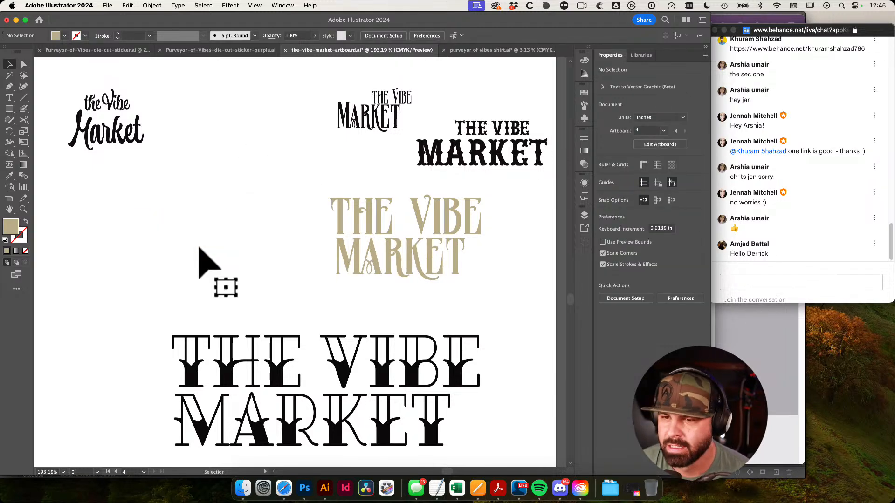
Cut the gold THE VIBE MARKET text and undo its removal to keep the original on the artboard
scroll(289, 219, right, 3)
key(t)
click(340, 201)
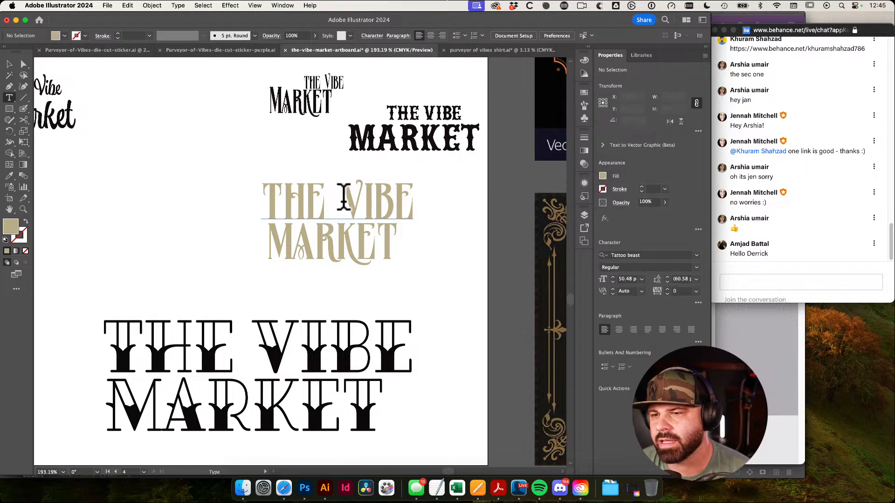
drag(432, 262, 364, 269)
key(v)
drag(312, 218, 431, 262)
key(Delete)
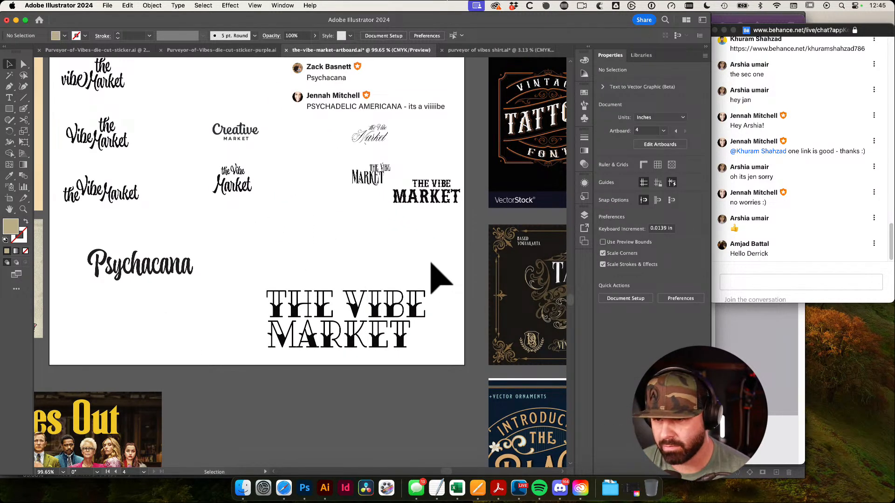
key(super+z)
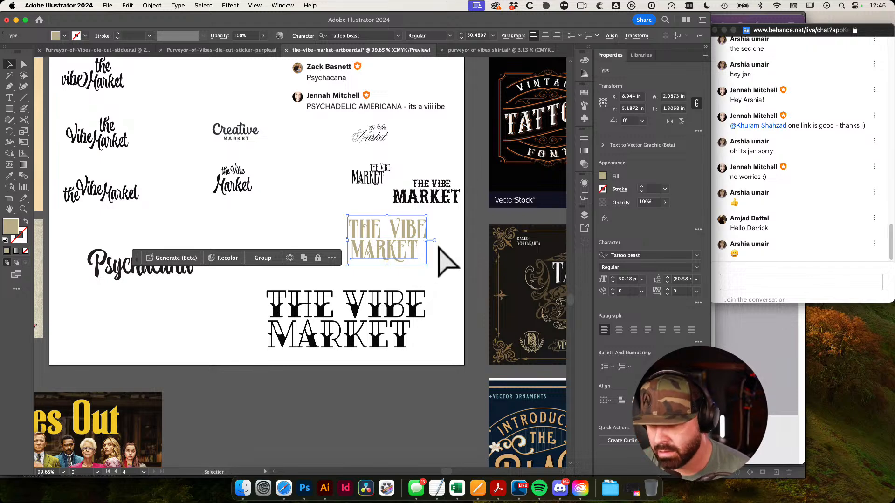
Add a blank Letter-size artboard to the right of the tattoo font reference images with the Artboard tool
drag(449, 248, 421, 248)
drag(494, 248, 364, 253)
drag(470, 259, 352, 282)
key(shift+o)
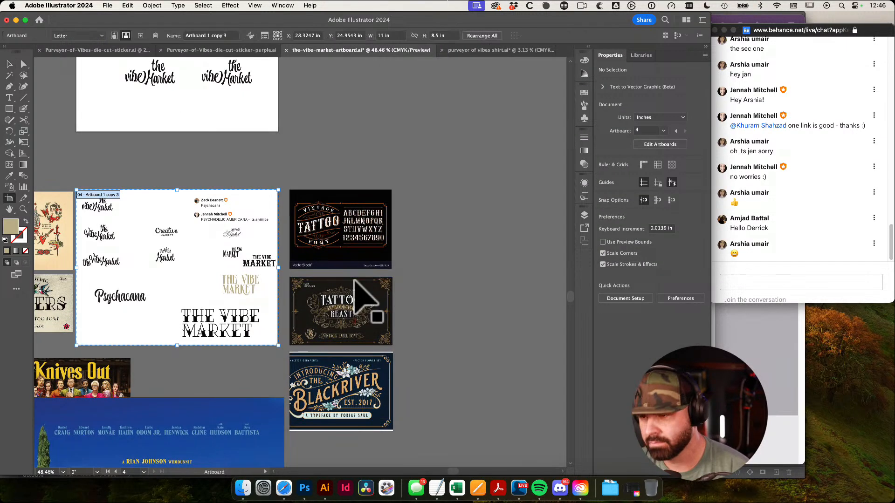
drag(257, 193, 185, 175)
drag(158, 231, 291, 182)
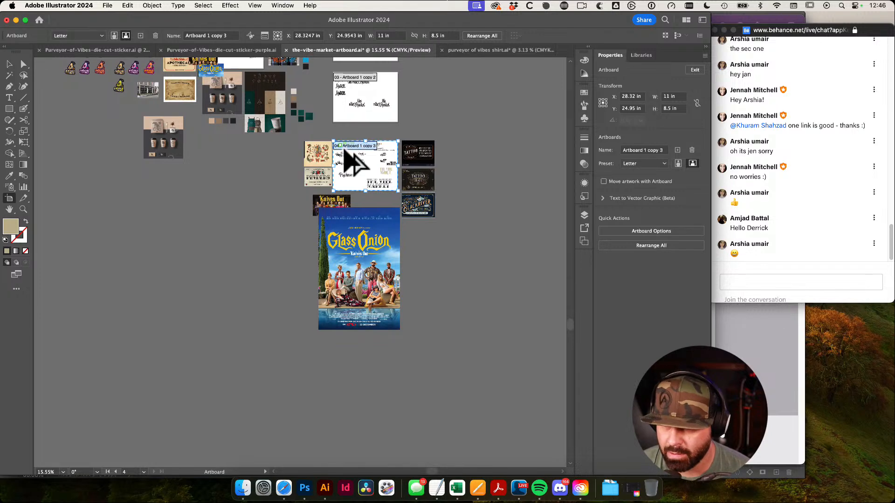
drag(348, 184, 464, 180)
drag(471, 144, 466, 147)
key(v)
drag(516, 234, 404, 301)
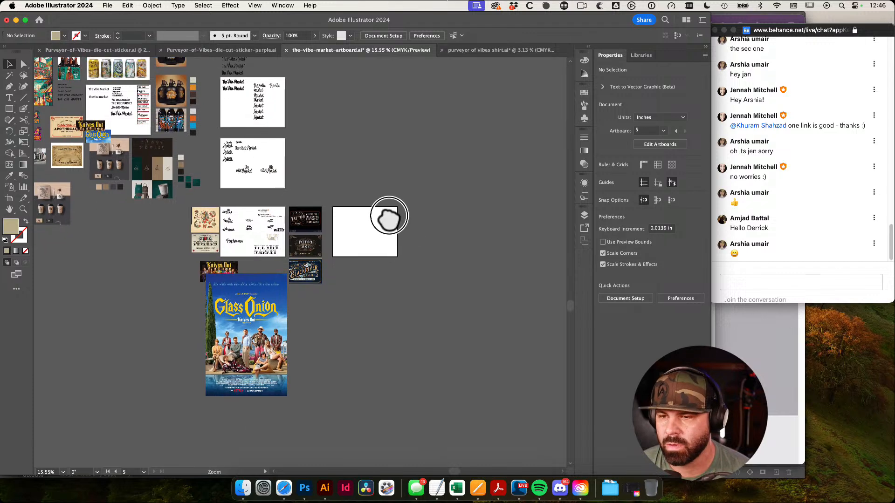
Paste the gold THE VIBE MARKET text onto the new blank artboard
drag(389, 215, 559, 339)
drag(340, 310, 449, 237)
drag(449, 237, 404, 261)
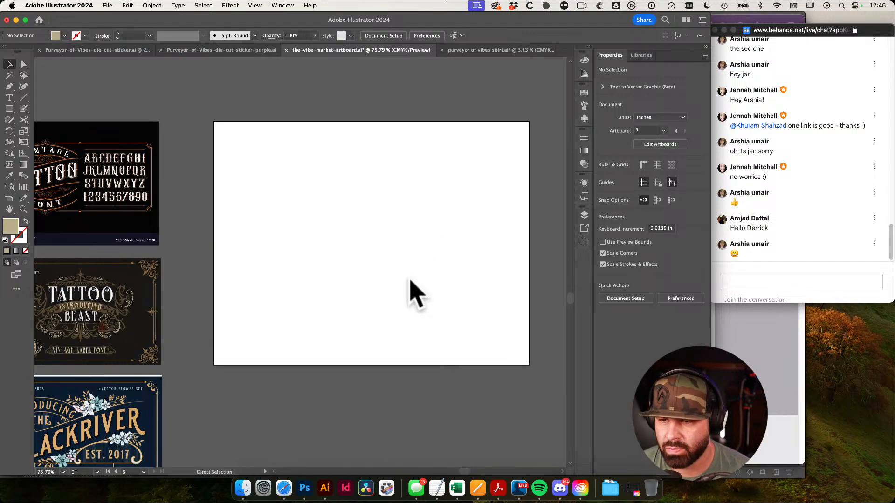
key(super+v)
drag(139, 266, 286, 430)
click(313, 310)
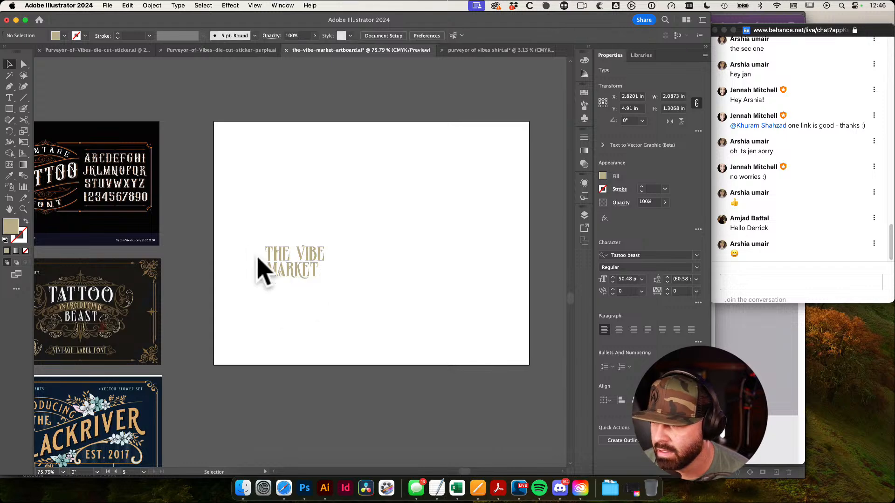
Enlarge the pasted THE VIBE MARKET text to about 69.8 pt and move it above the artboard's center
click(333, 259)
key(e)
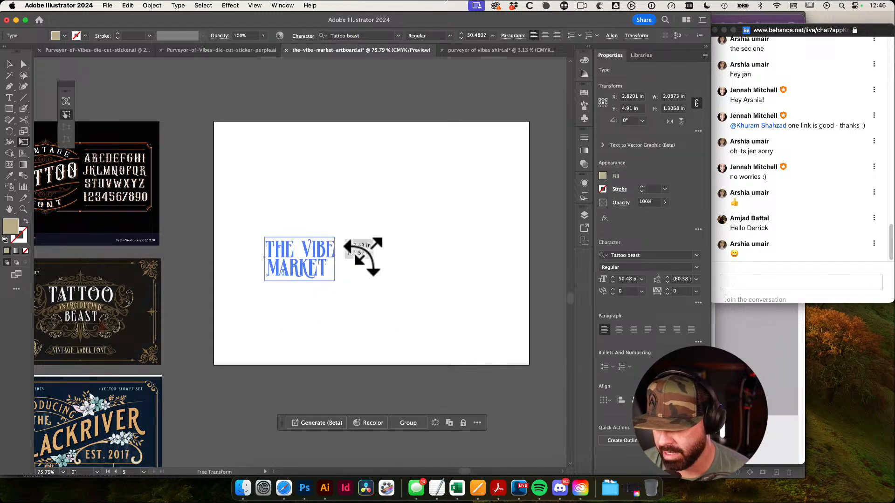
drag(334, 238, 347, 230)
key(v)
click(355, 292)
click(333, 260)
drag(334, 260, 407, 224)
click(405, 256)
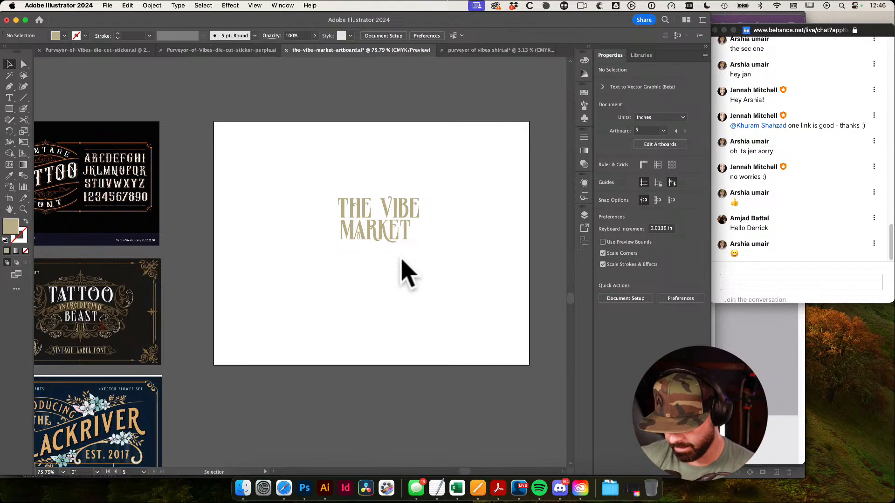
Remove THE from the THE VIBE line and paste it as a separate text object above VIBE
drag(365, 185, 479, 294)
key(t)
drag(418, 246, 210, 244)
key(ctrl+c)
click(352, 241)
key(BackSpace)
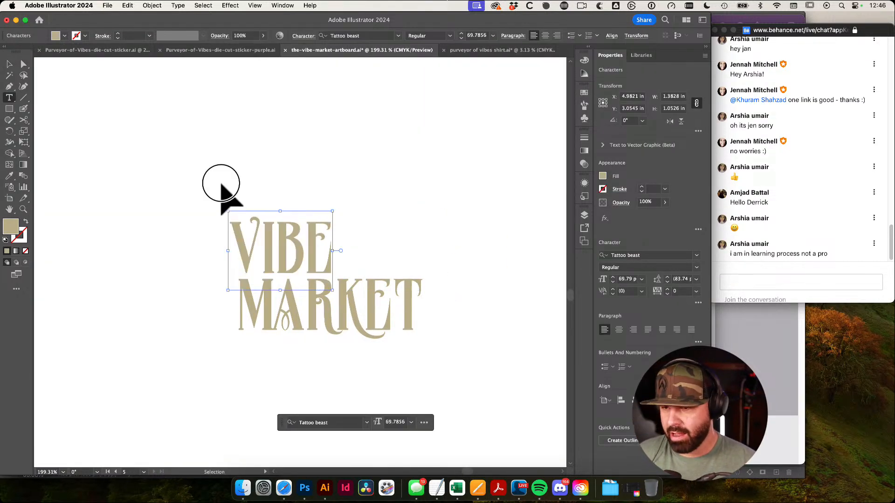
click(210, 136)
key(ctrl+v)
key(Escape)
click(355, 200)
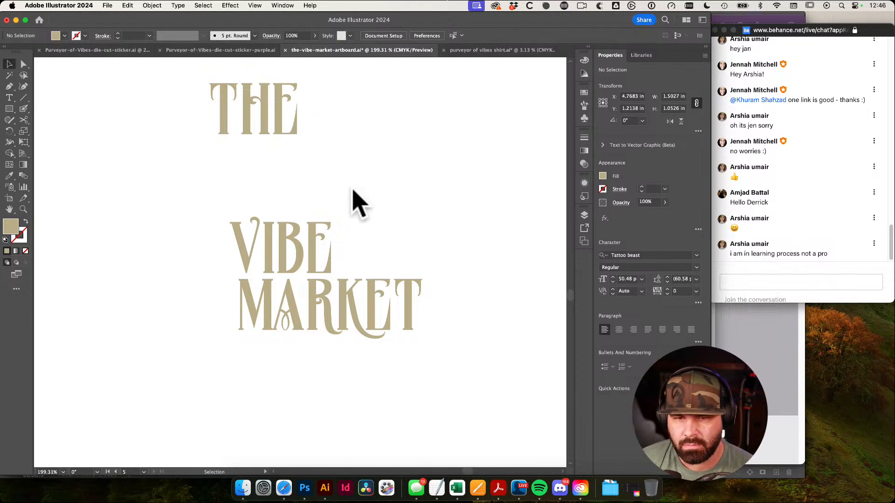
drag(398, 180, 430, 271)
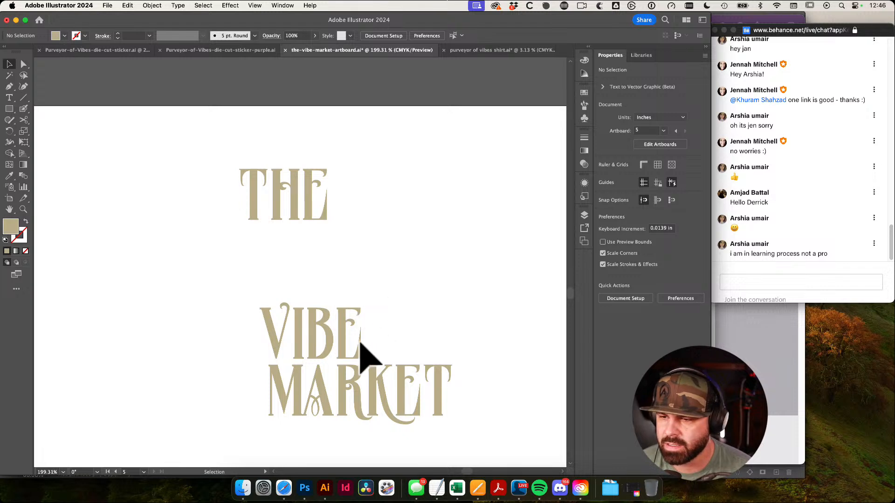
Move VIBE up and right into the space between THE and MARKET, and shift MARKET slightly right
click(319, 339)
drag(303, 342, 375, 303)
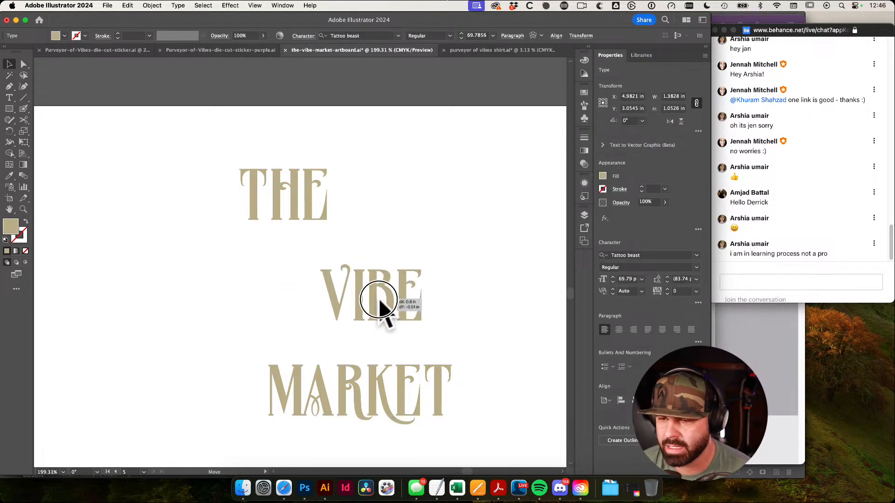
drag(422, 223, 413, 233)
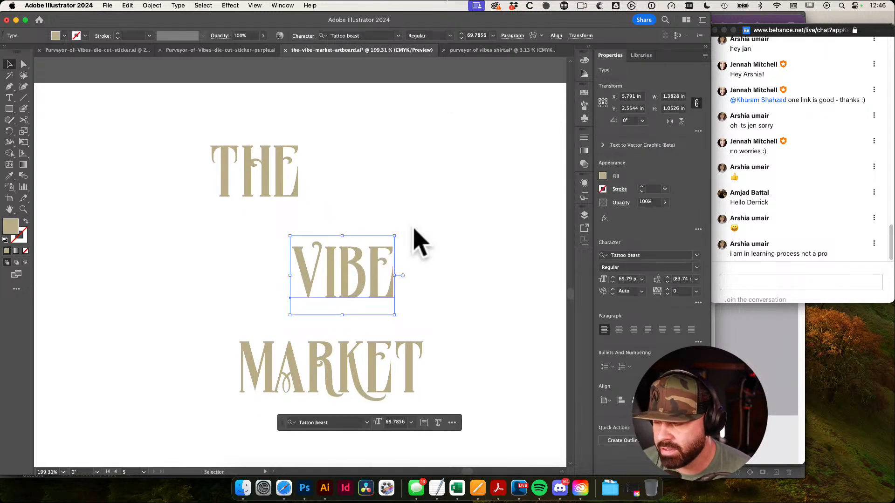
drag(389, 363, 391, 363)
click(480, 348)
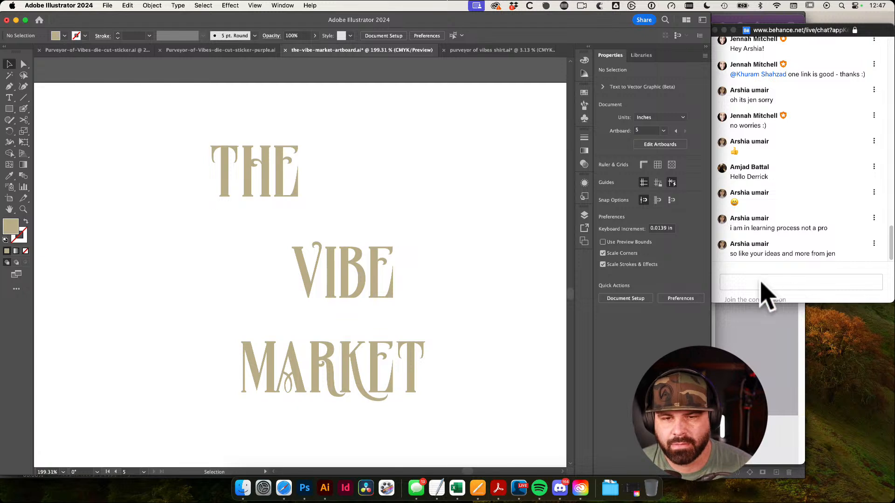
Move VIBE down and right so it rests directly above MARKET with their right ends aligned
click(355, 290)
key(a)
key(super+shift+a)
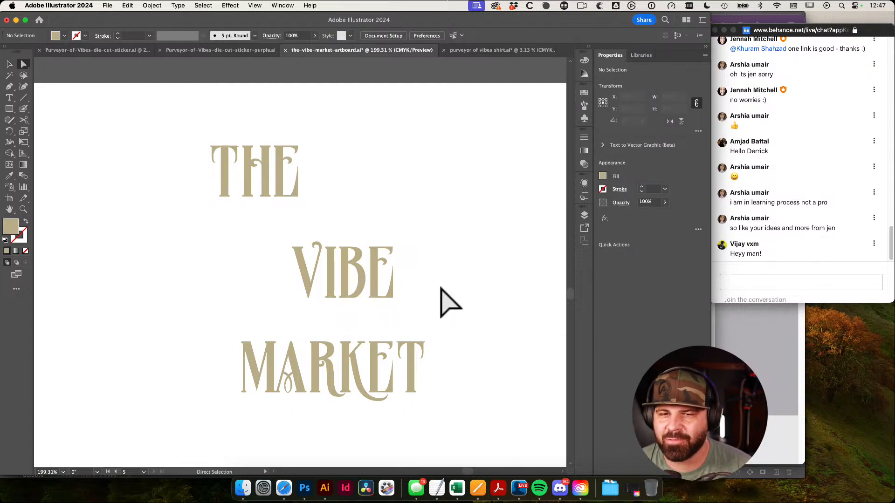
drag(374, 282, 409, 326)
key(v)
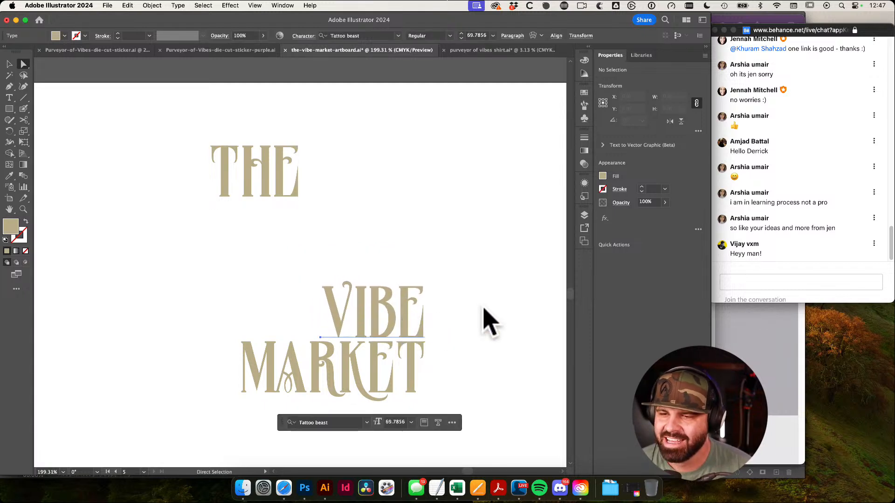
click(483, 312)
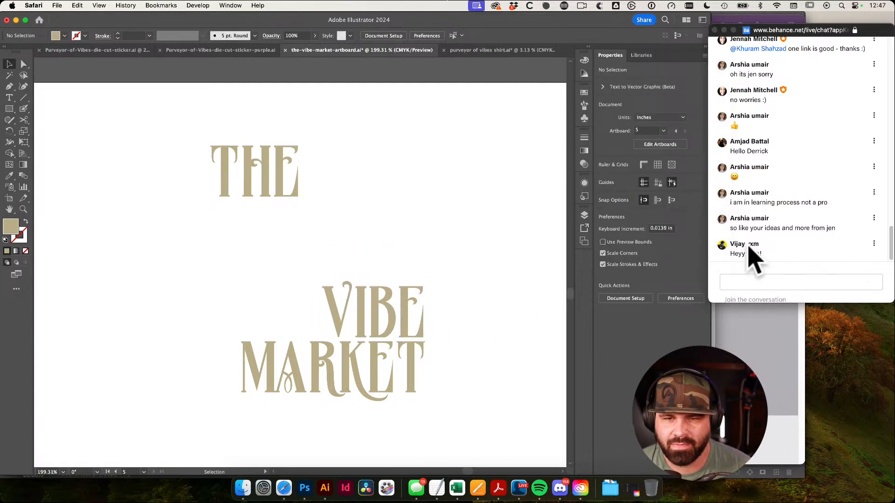
Shrink THE to about 28.2 pt and place it in the empty area up and left of VIBE MARKET
key(a)
click(355, 188)
drag(269, 178, 269, 240)
key(e)
drag(326, 197, 300, 219)
key(v)
drag(255, 241, 209, 214)
click(262, 223)
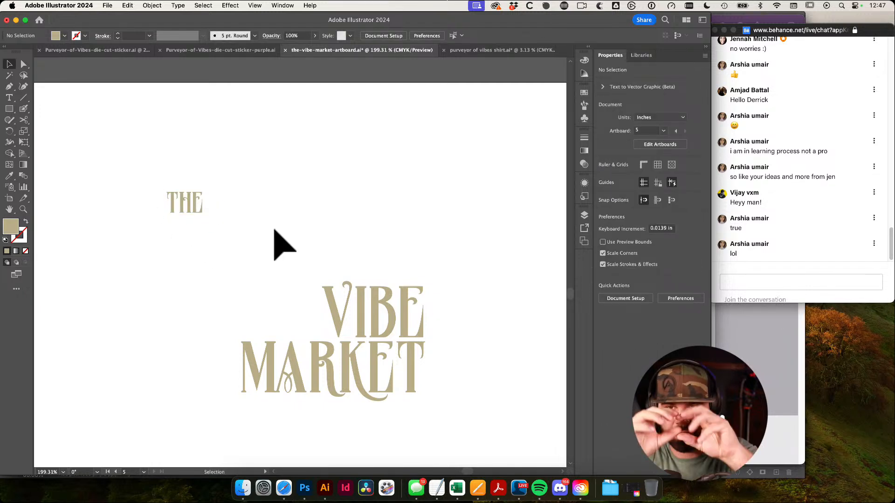
Try a horizontal Flag warp effect with a 22% bend on the small THE text
key(a)
click(183, 208)
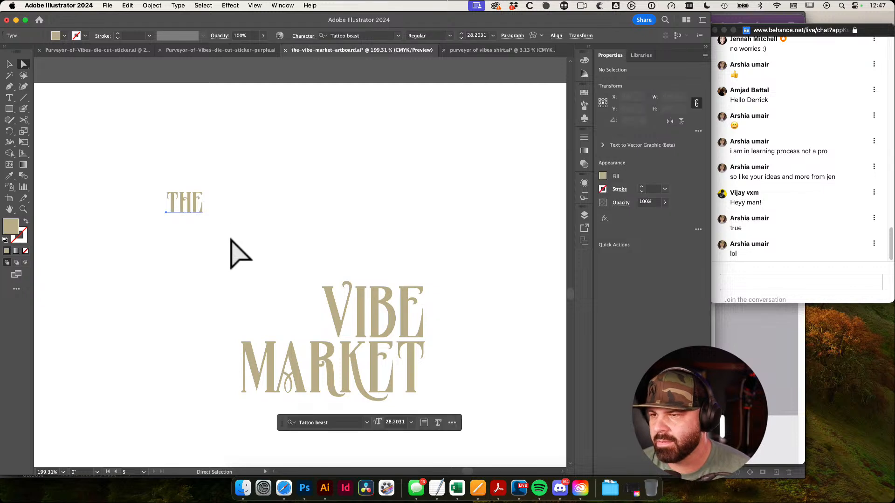
click(233, 6)
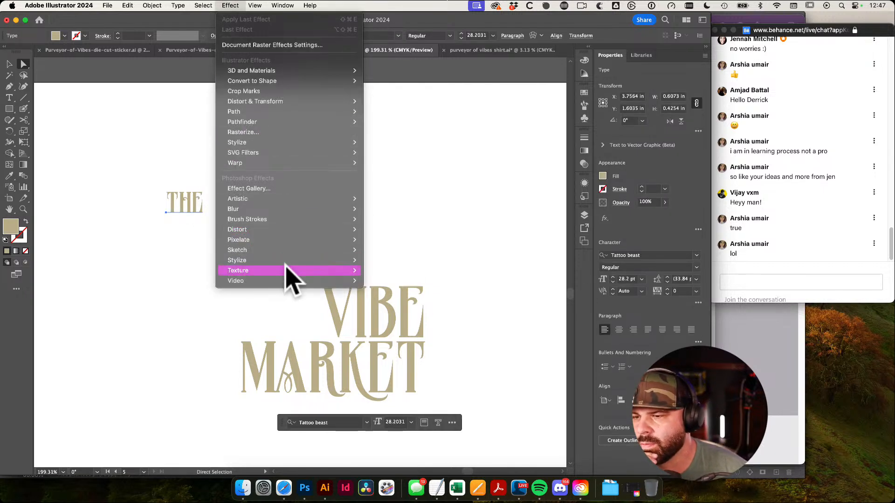
mouse_move(284, 216)
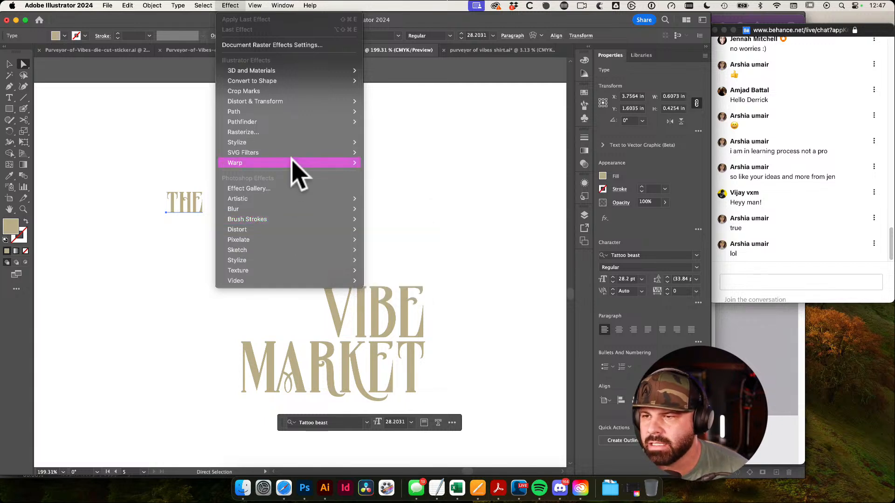
mouse_move(350, 163)
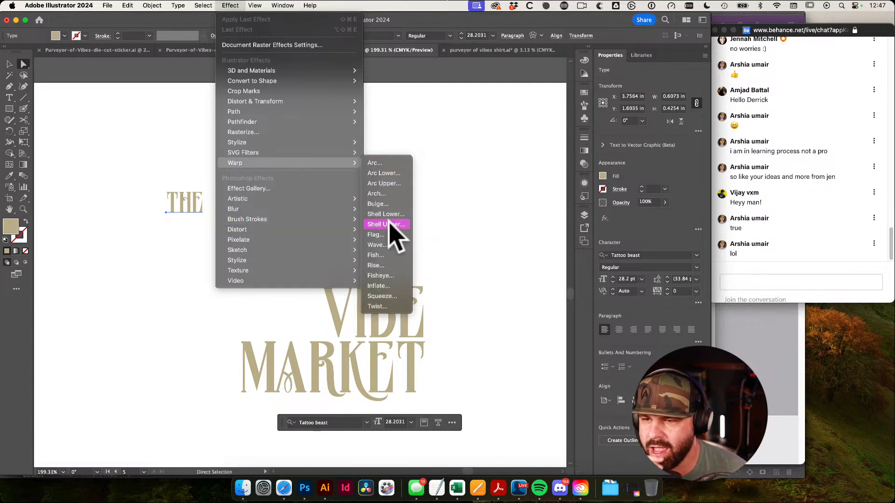
click(396, 247)
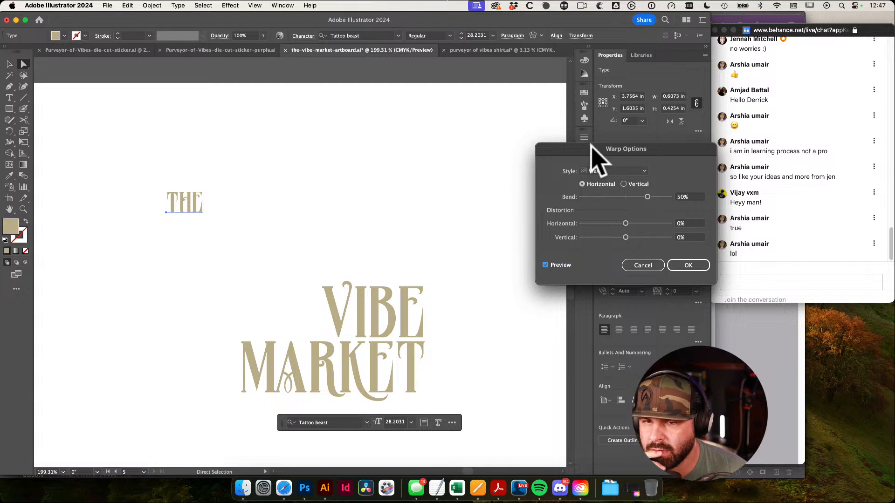
drag(591, 145, 358, 108)
click(409, 134)
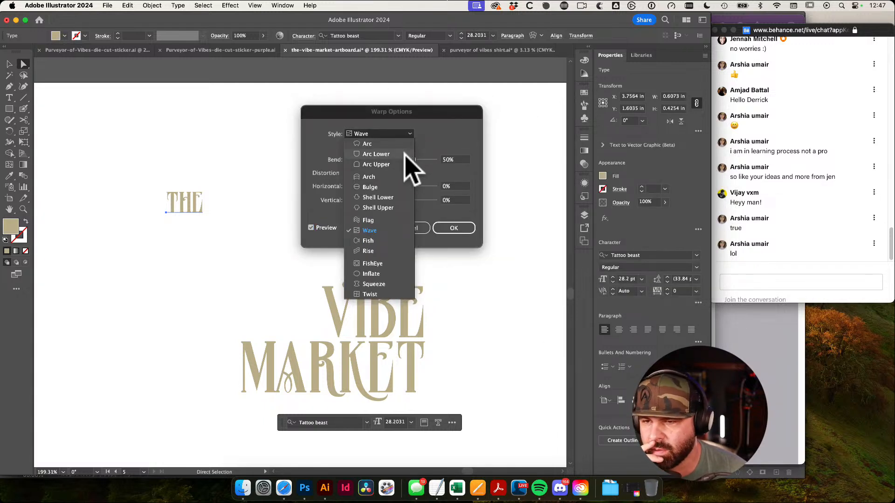
click(368, 220)
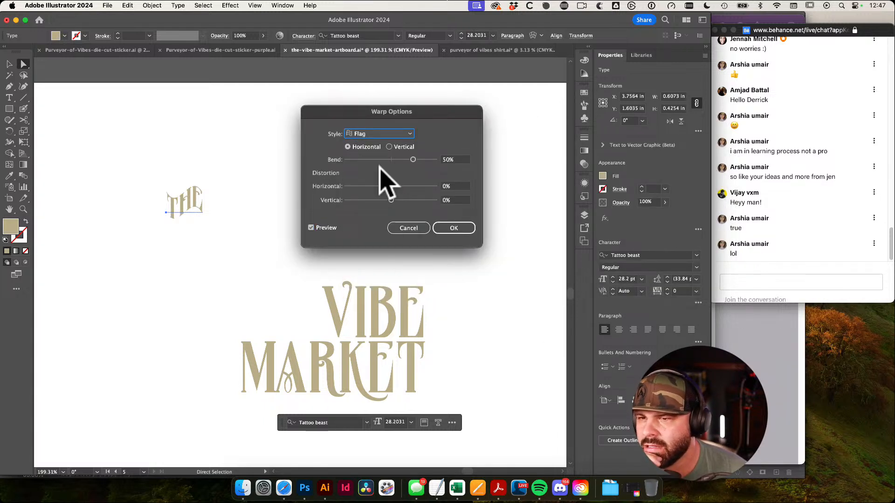
drag(411, 159, 402, 160)
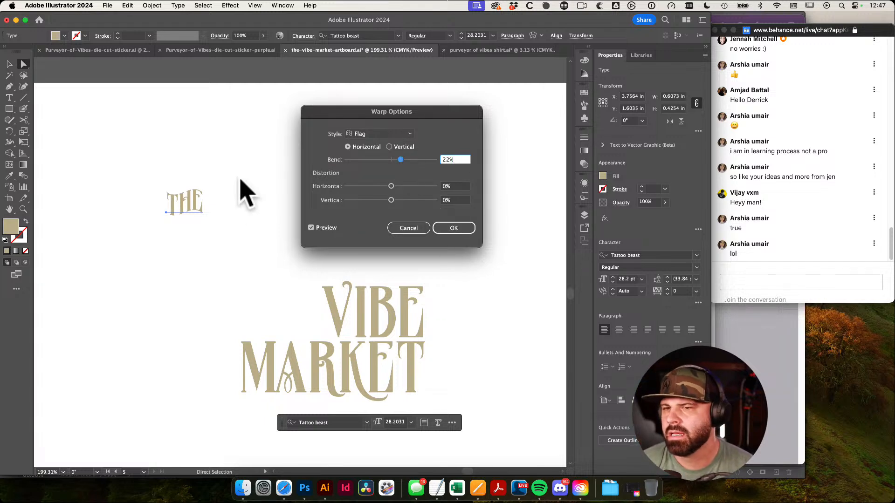
click(451, 228)
click(308, 209)
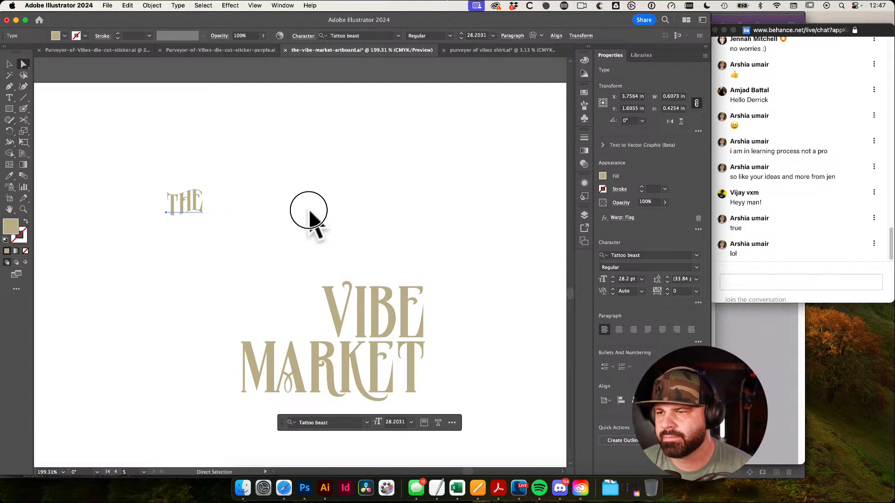
Make outlined copies of the unwarped THE and stack them beneath the original
key(v)
drag(184, 205, 240, 251)
drag(188, 238, 290, 209)
click(221, 267)
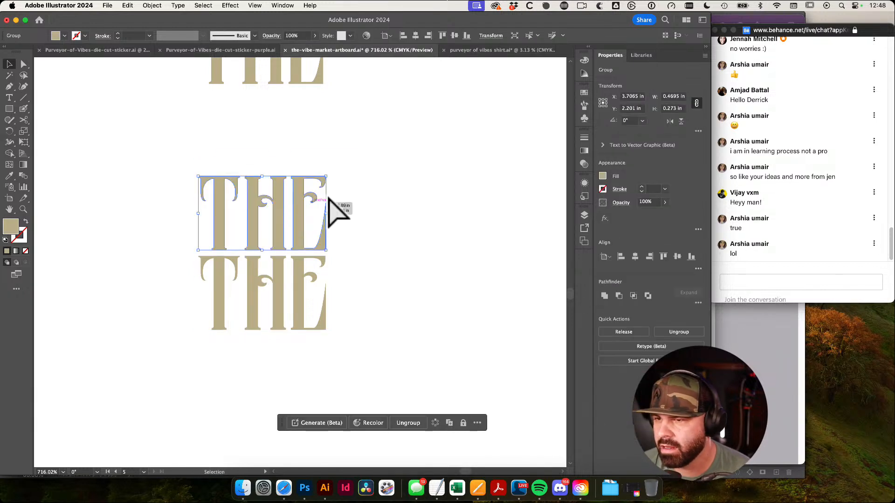
Delete the T and E from the upper outlined copy of THE, keeping only its H
click(250, 180)
key(a)
drag(183, 153, 226, 205)
key(Delete)
drag(304, 156, 328, 201)
key(Delete)
drag(269, 216, 321, 233)
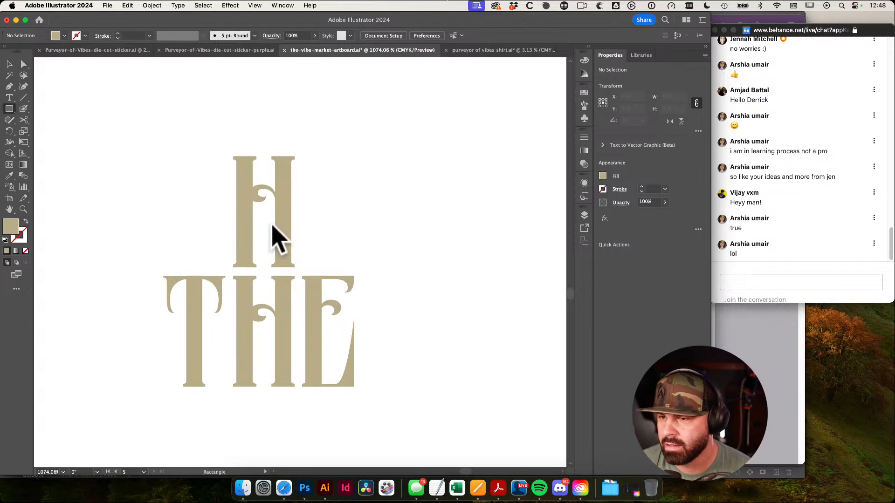
Try to delete the lasso-selected anchor points of the outlined H above the lower THE
mouse_move(262, 218)
mouse_down()
mouse_move(326, 248)
mouse_move(323, 233)
mouse_up()
key(super+z)
key(a)
drag(255, 197, 282, 198)
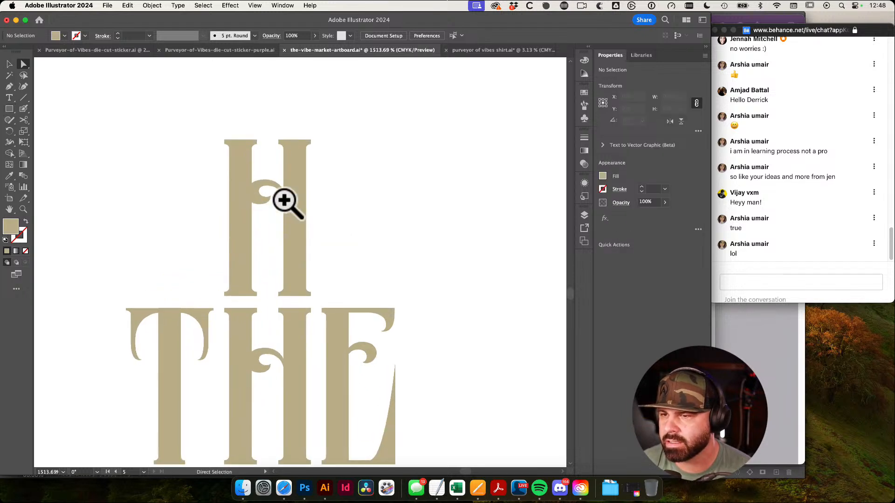
key(q)
mouse_move(207, 117)
mouse_down()
mouse_move(276, 177)
mouse_move(268, 302)
mouse_move(237, 302)
mouse_move(197, 264)
mouse_move(191, 118)
mouse_up()
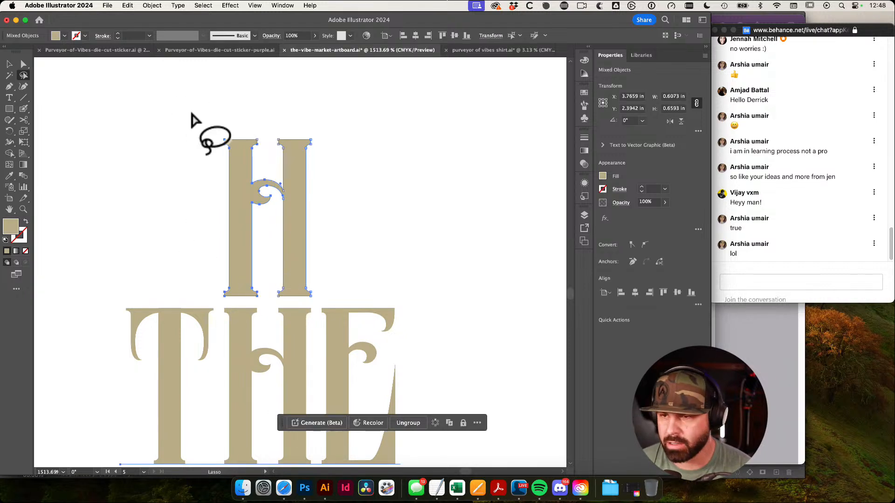
key(Delete)
key(super+z)
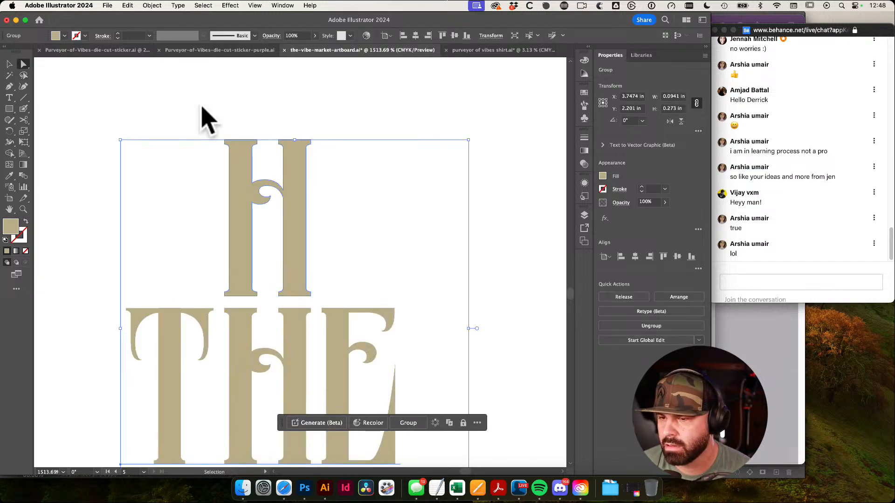
Move the outlined H into the empty area left of THE, at about X 3.05 in, Y 2.22 in, with its anchor points selected
key(a)
scroll(391, 219, down, 5)
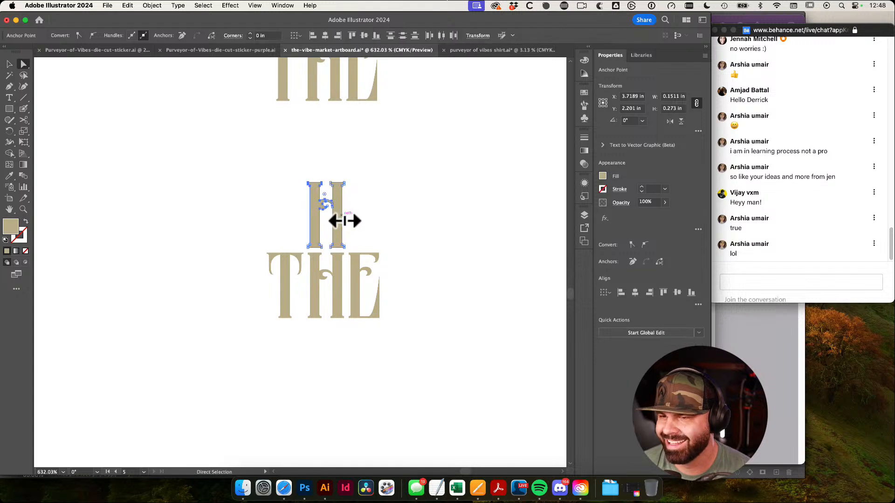
drag(342, 218, 184, 223)
click(373, 199)
drag(132, 242, 174, 226)
click(166, 190)
drag(152, 182, 256, 231)
key(m)
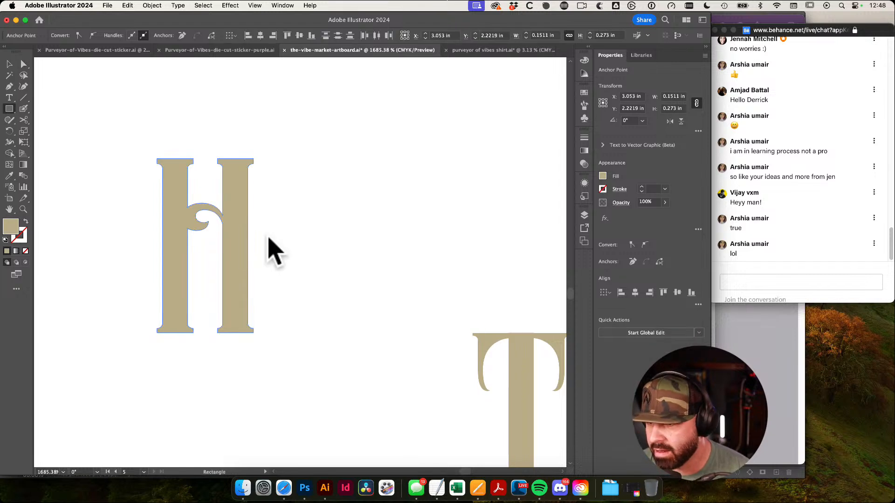
key(a)
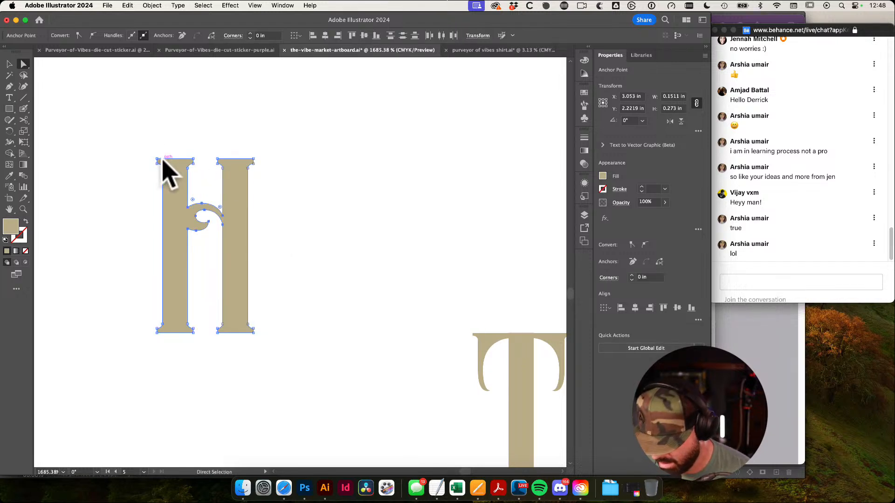
Delete the H's left stem and curl, and remove the leftover anchor points on the remaining stem's inner edge
key(q)
mouse_move(149, 127)
mouse_down()
mouse_move(196, 140)
mouse_move(213, 204)
mouse_move(199, 341)
mouse_move(111, 296)
mouse_move(154, 135)
mouse_up()
key(Delete)
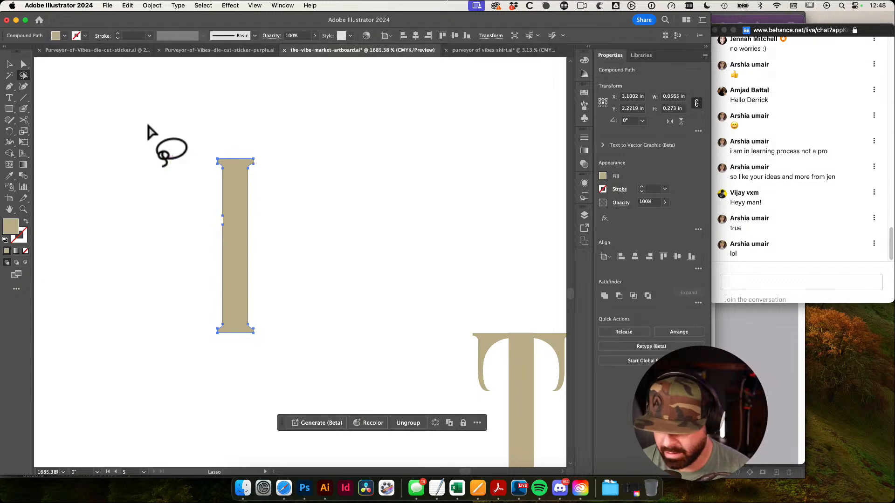
key(p)
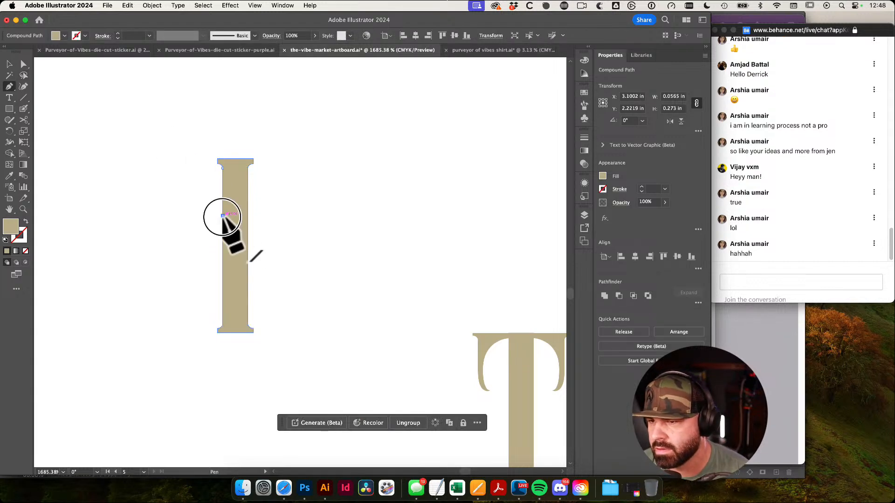
click(222, 216)
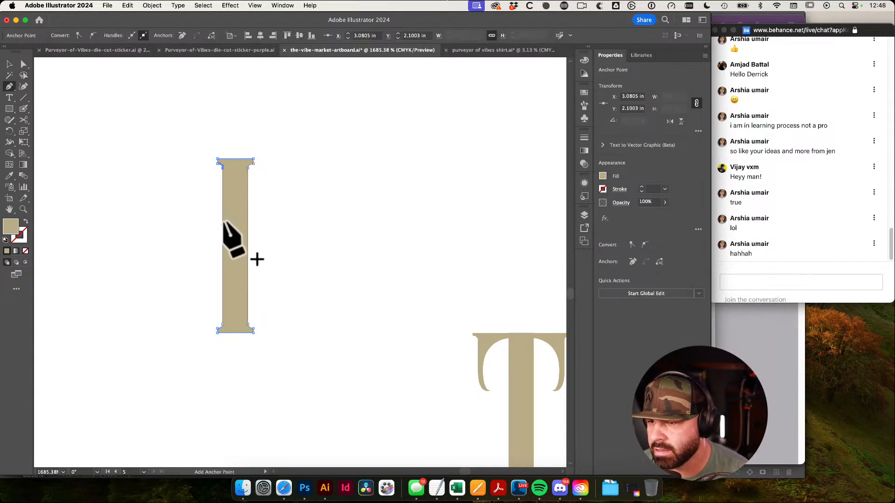
Rotate the remaining stem 90° into a horizontal bar and stretch it to about 0.91 in long
key(a)
click(237, 210)
key(r)
drag(332, 160, 154, 142)
key(a)
drag(276, 198, 428, 344)
scroll(409, 251, down, 5)
drag(426, 266, 340, 260)
drag(261, 235, 449, 235)
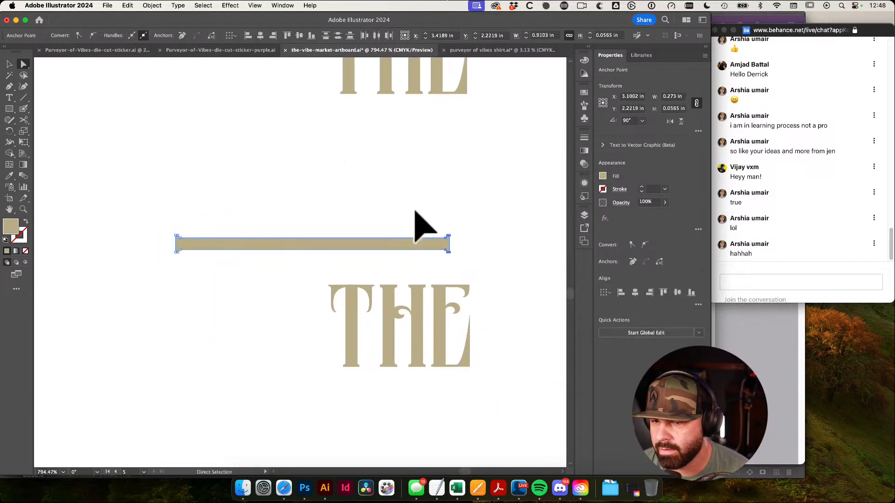
Position the bar just above the lower THE text and scale it down to about 0.50 in wide
key(v)
click(366, 256)
drag(366, 242, 342, 222)
click(359, 200)
click(429, 246)
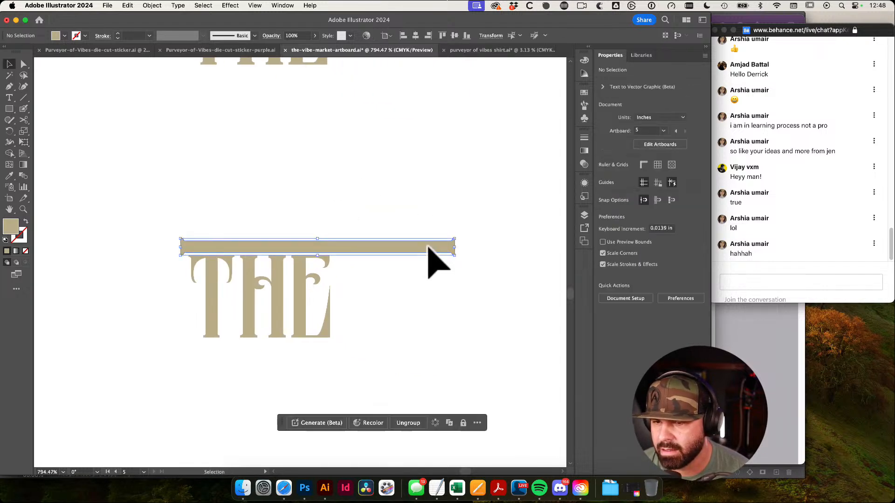
key(e)
drag(451, 246, 332, 243)
key(v)
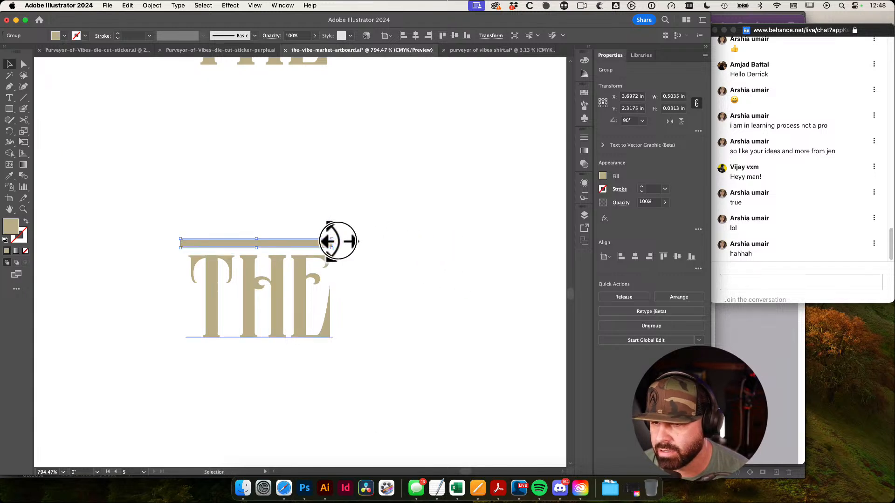
Duplicate the bar straight down to just beneath the THE text
click(393, 218)
drag(273, 283, 323, 272)
drag(316, 218, 325, 348)
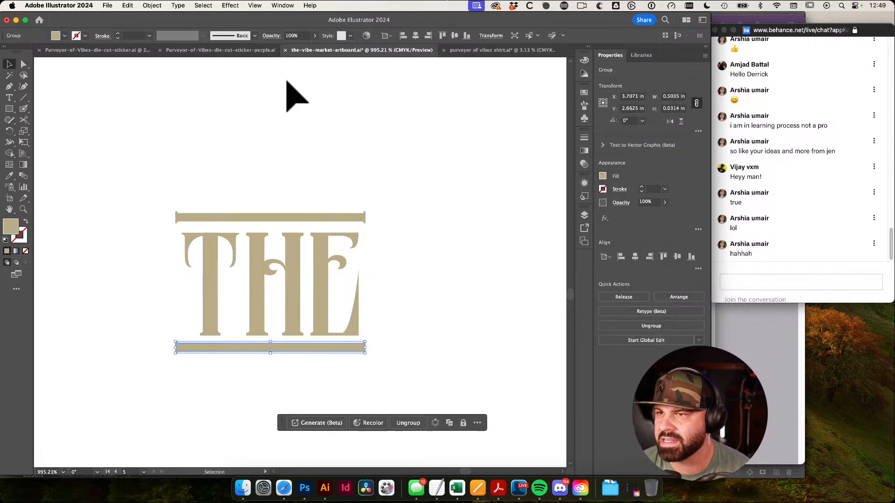
click(240, 6)
mouse_move(257, 6)
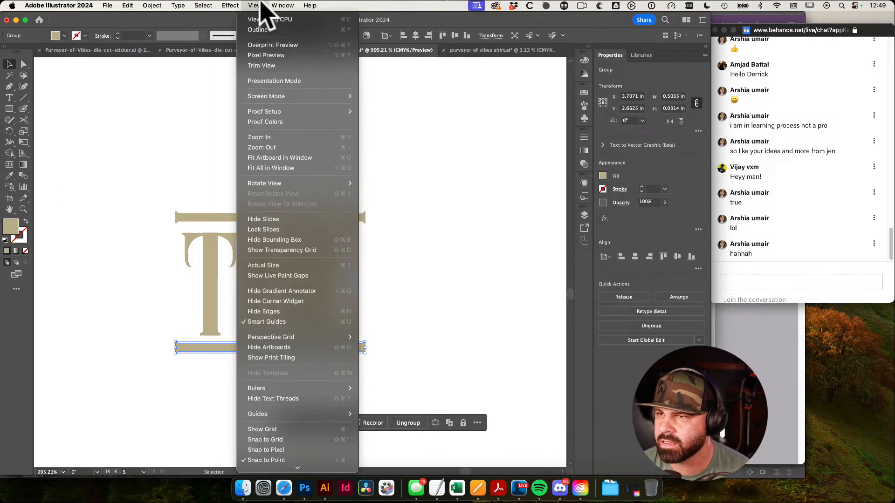
click(298, 324)
drag(140, 170, 380, 371)
click(456, 303)
Convert the THE text between the bars to outlines and group it with both bars, horizontally centred
click(294, 296)
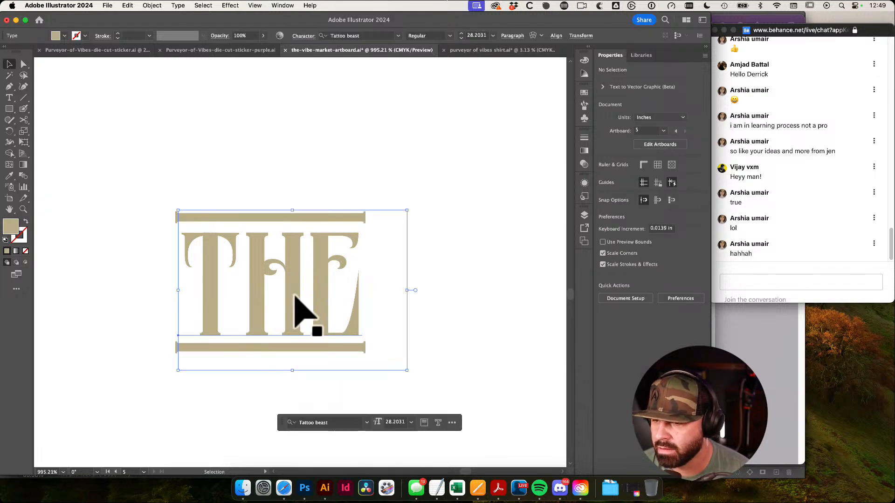
key(super+shift+o)
drag(159, 199, 308, 363)
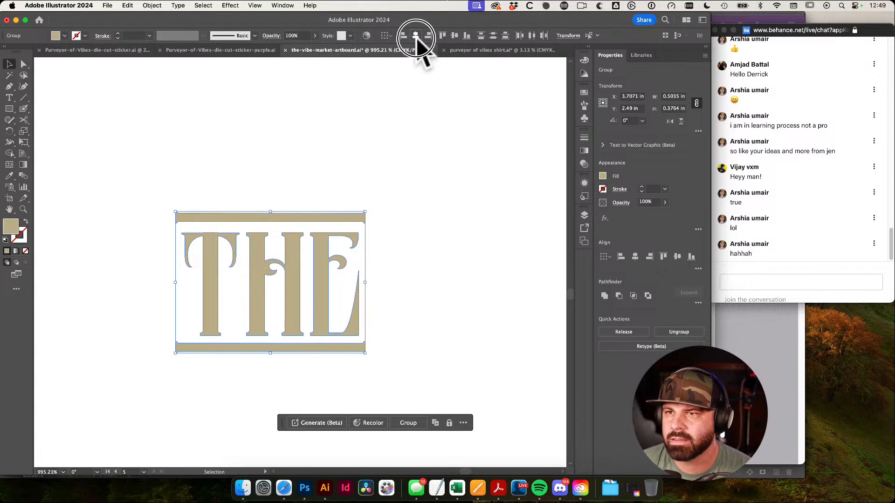
key(super+g)
click(483, 236)
drag(483, 234, 337, 239)
Duplicate the THE group straight below and apply a horizontal Flag warp with a 16% bend to the copy
click(289, 270)
drag(289, 269, 299, 290)
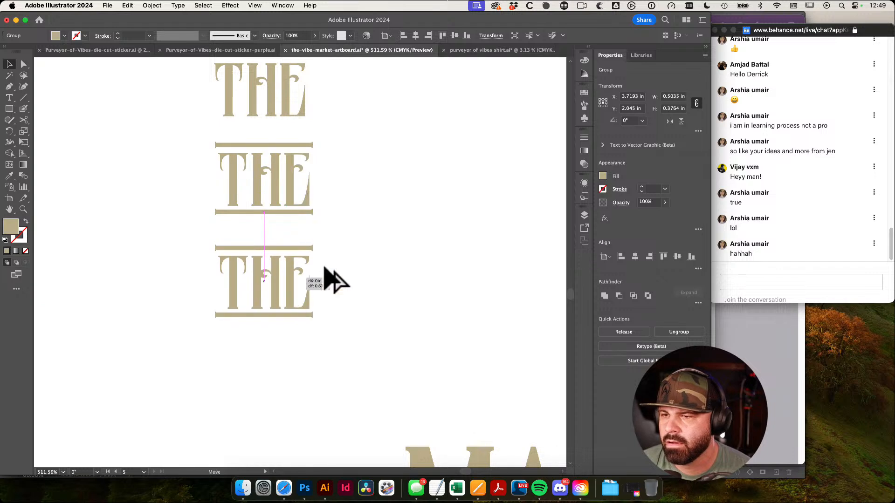
click(230, 5)
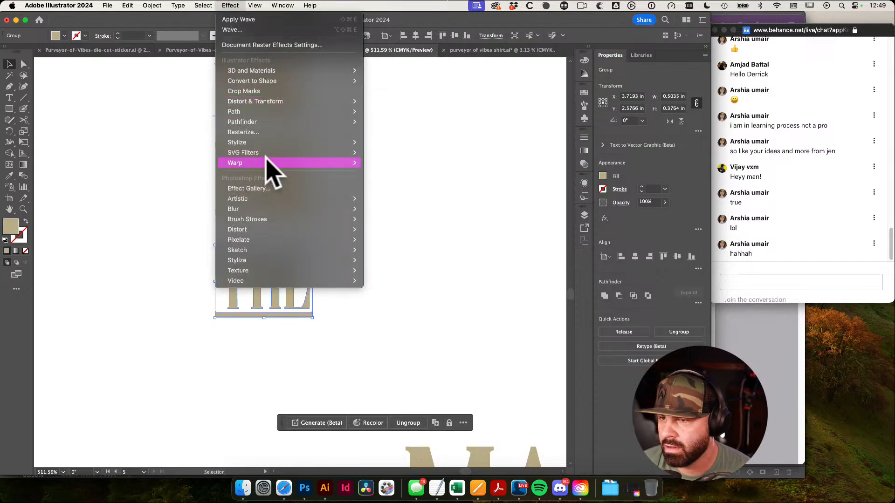
mouse_move(268, 163)
click(400, 233)
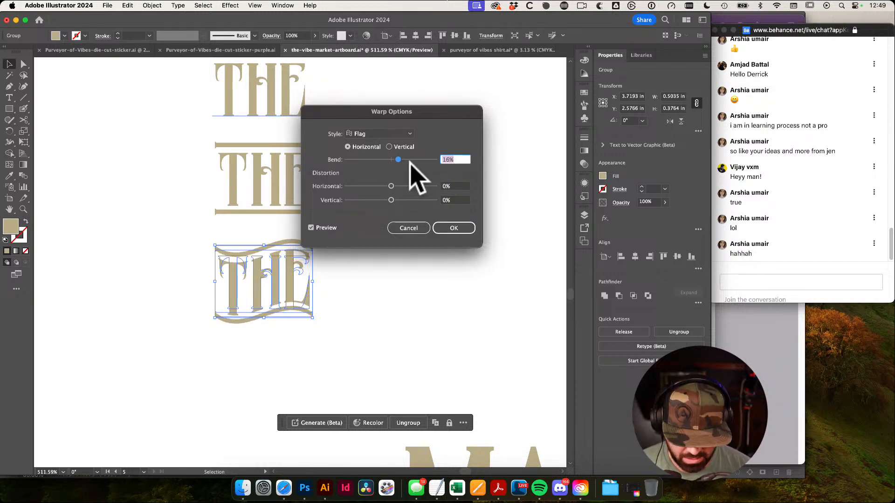
key(Return)
Duplicate the flag-warped THE group to its right, level with the original
drag(299, 247, 299, 181)
drag(200, 185, 354, 206)
drag(424, 209, 536, 191)
drag(485, 183, 319, 184)
Try rotating the live-warped THE copy counter-clockwise, and undo it
key(r)
drag(467, 112, 394, 106)
key(super+z)
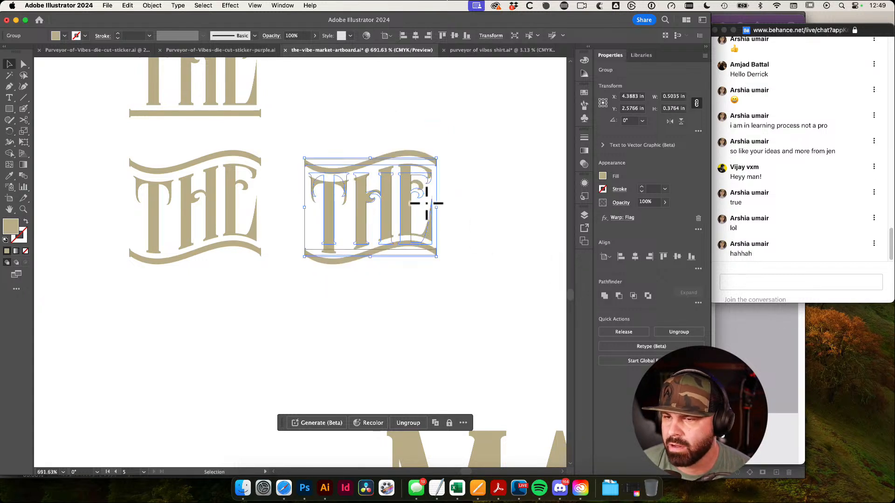
Expand the appearance of the flag-warped THE copy
click(152, 5)
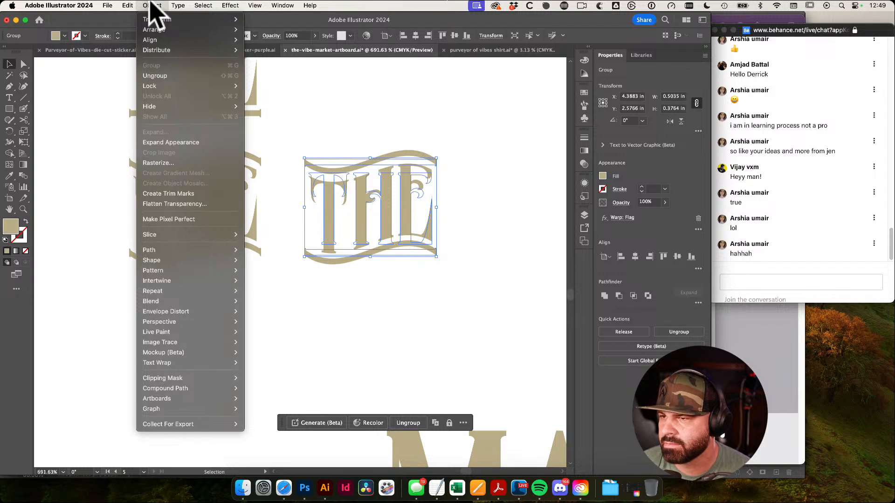
click(205, 142)
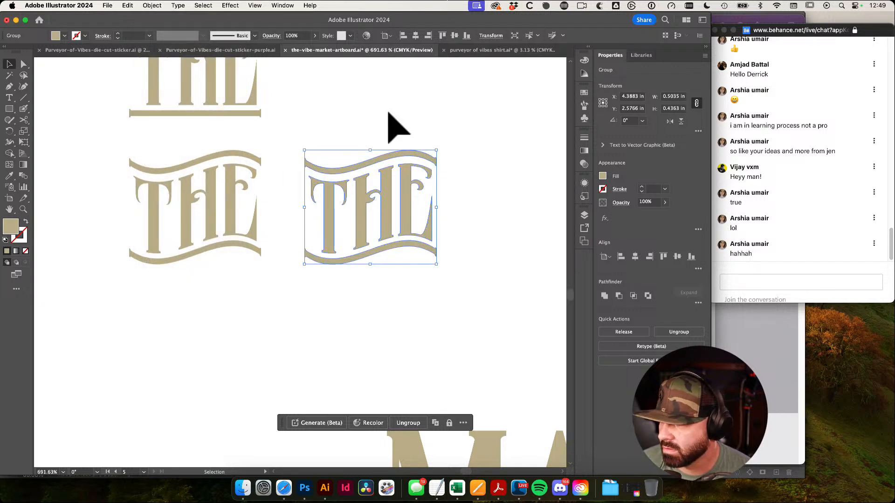
Try rotating the expanded THE copy counter-clockwise, and undo the rotation
key(r)
drag(490, 149, 449, 89)
key(v)
click(479, 280)
scroll(385, 223, down, 3)
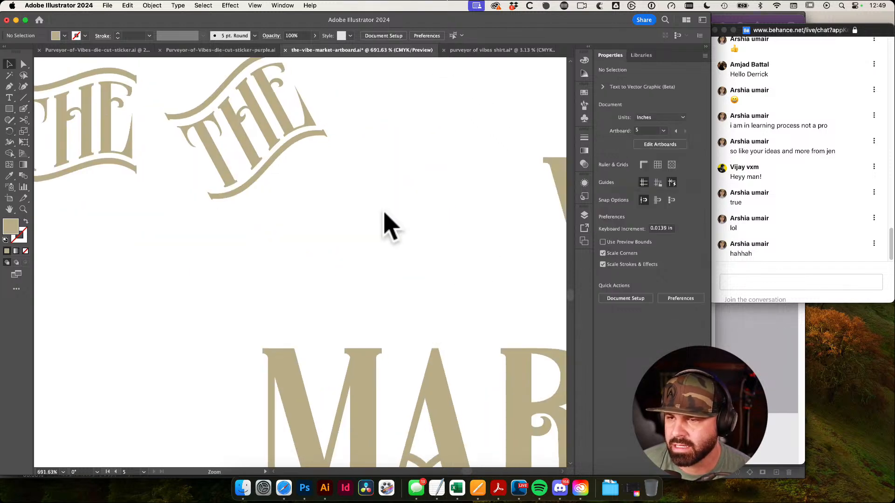
drag(430, 250, 402, 232)
key(ctrl+z)
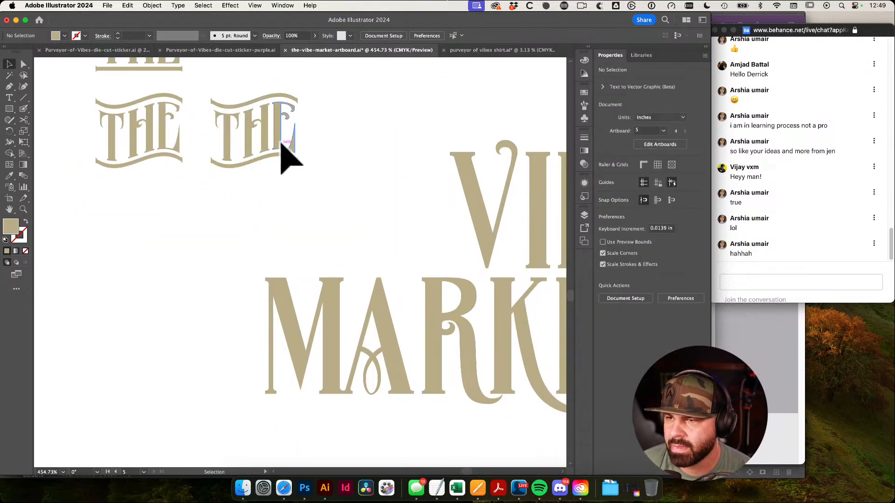
Place a duplicate of the expanded THE beside VIBE above MARKET and enlarge it to about 0.69 × 0.60 in
drag(265, 140, 256, 160)
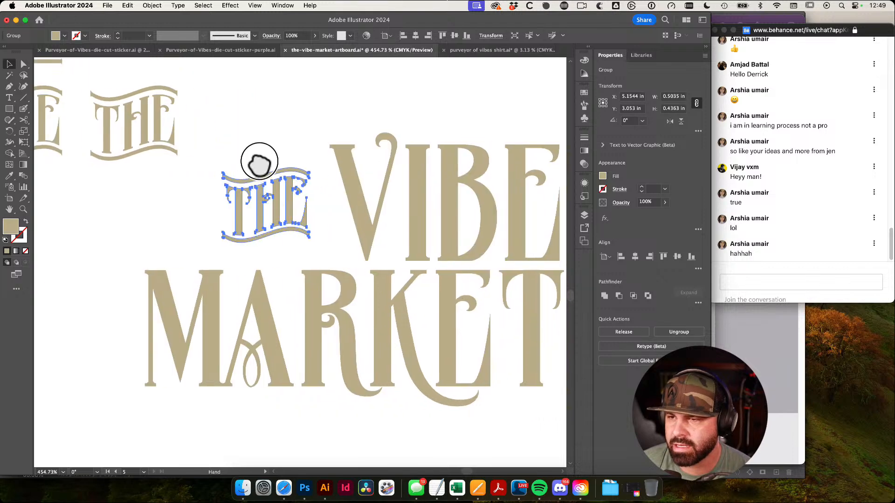
drag(380, 160, 415, 261)
drag(247, 141, 203, 217)
key(super+shift+a)
drag(423, 274, 270, 217)
click(297, 238)
key(e)
key(v)
key(super+shift+a)
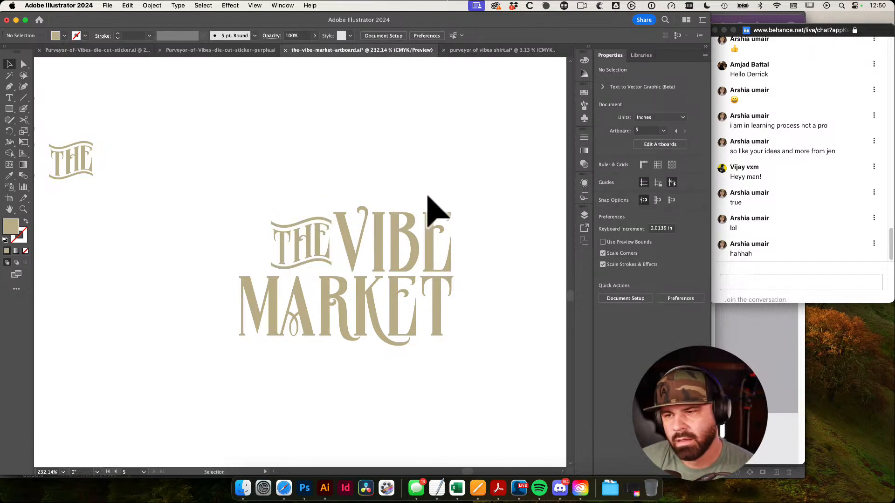
Move the THE banner away from VIBE and scale it down to about 0.48 × 0.42 in
drag(317, 246, 295, 244)
drag(294, 243, 267, 236)
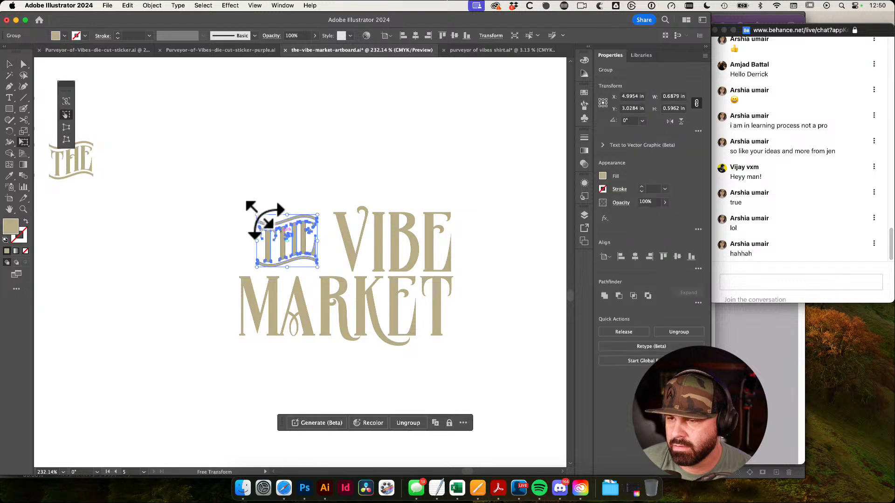
click(317, 200)
Recolour all the THE versions, VIBE and MARKET with the dark grey fill #494949
drag(377, 218, 305, 205)
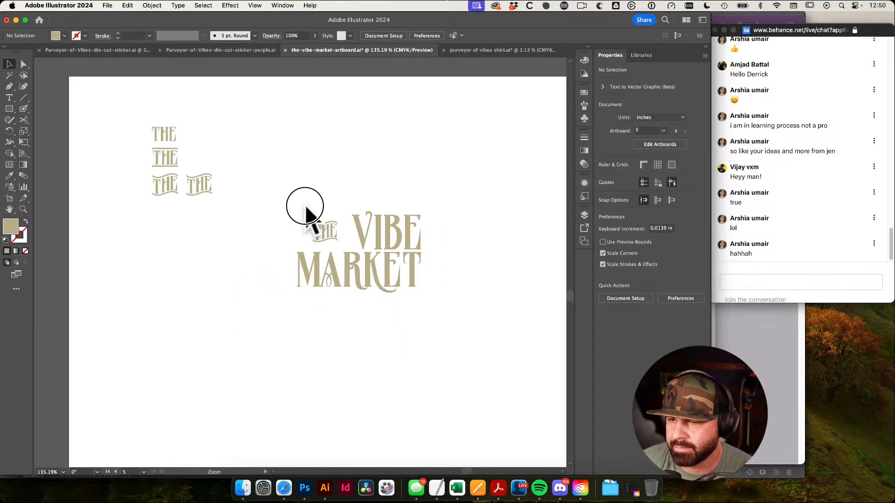
drag(136, 124, 473, 343)
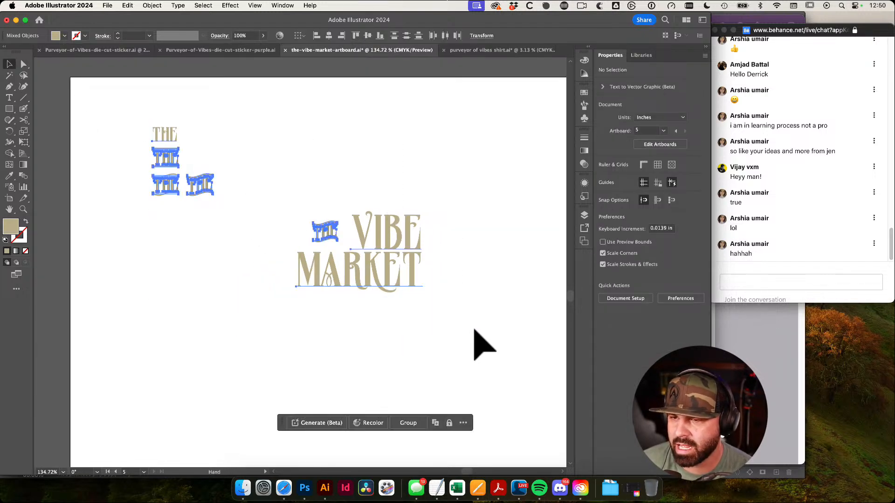
scroll(474, 344, down, 3)
key(i)
click(417, 273)
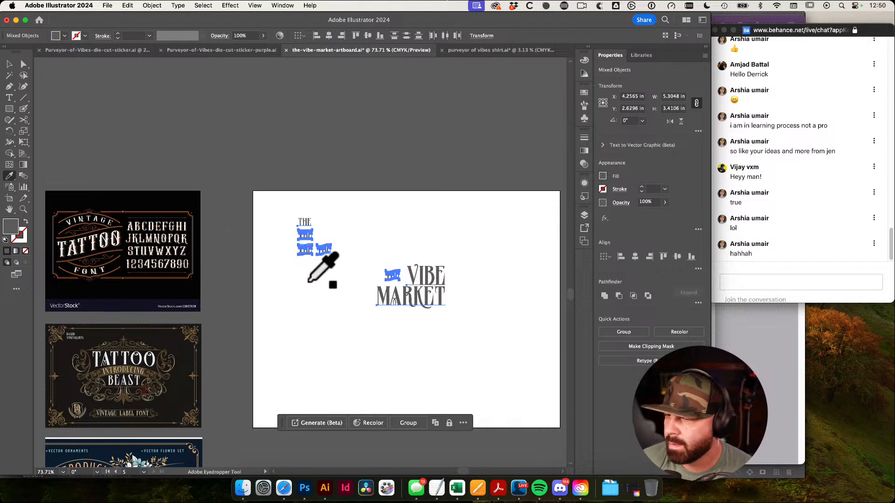
double_click(11, 226)
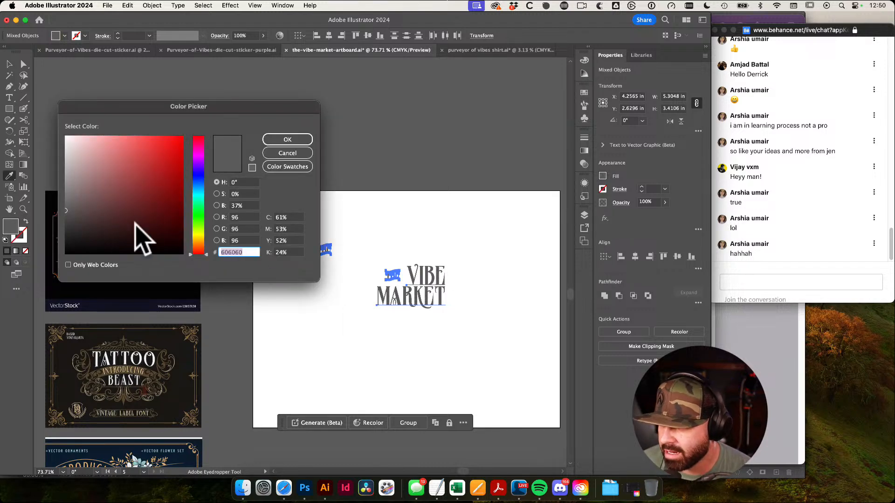
drag(66, 210, 66, 216)
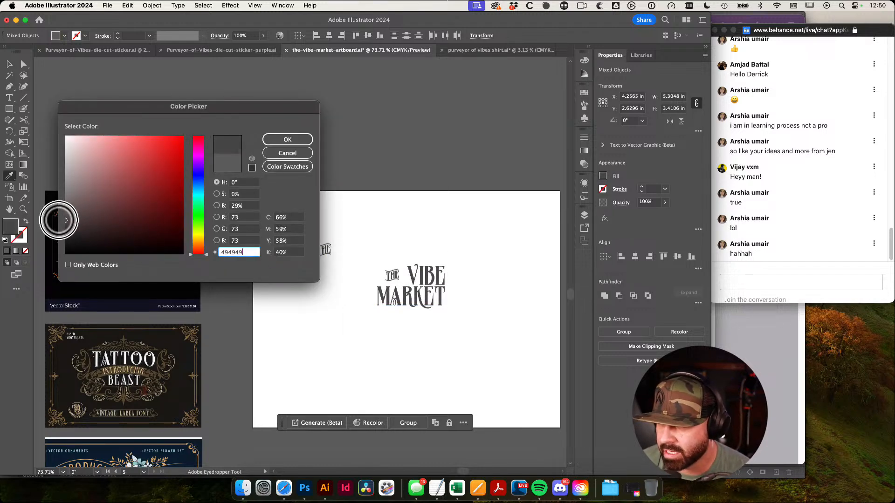
click(271, 138)
key(super+shift+a)
key(v)
scroll(424, 218, right, 3)
scroll(424, 217, down, 2)
drag(204, 154, 208, 195)
key(super+shift+a)
drag(295, 208, 389, 319)
drag(362, 246, 440, 290)
drag(350, 222, 440, 293)
drag(438, 293, 431, 280)
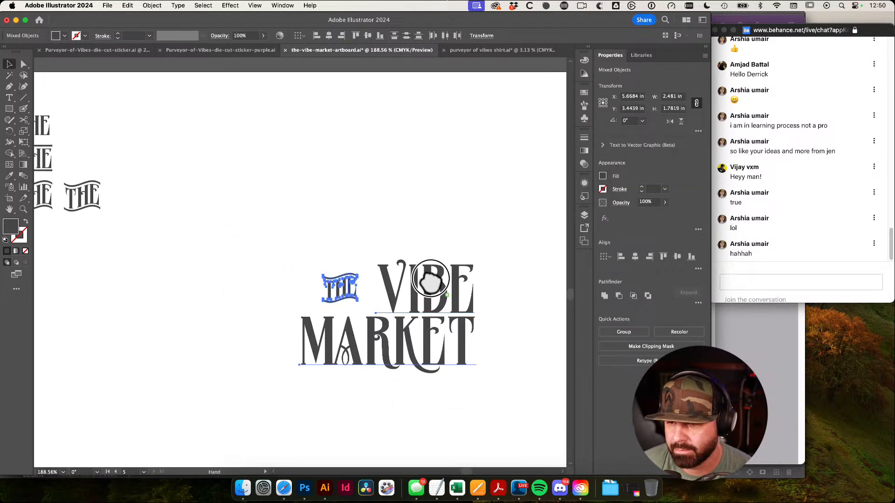
click(473, 239)
scroll(419, 261, right, 1)
scroll(420, 261, down, 1)
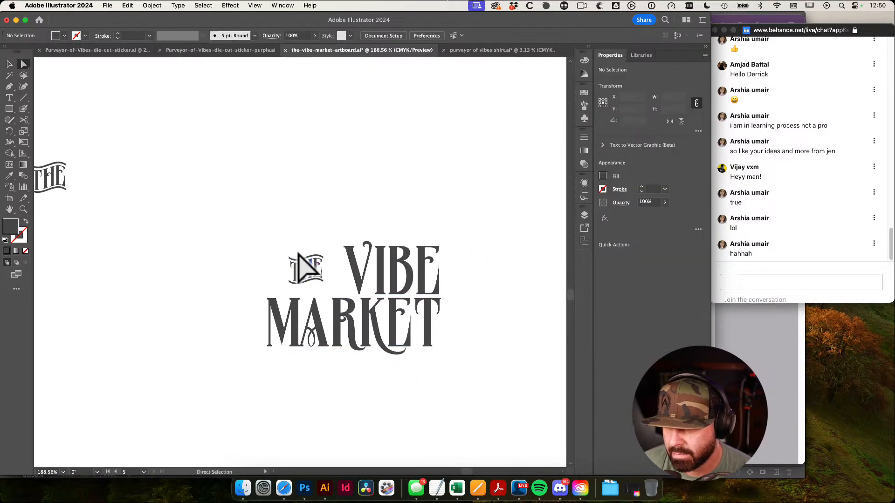
Enlarge the THE banner beside VIBE proportionally from its centre so it fills more of the gap above MARKET
click(320, 279)
key(r)
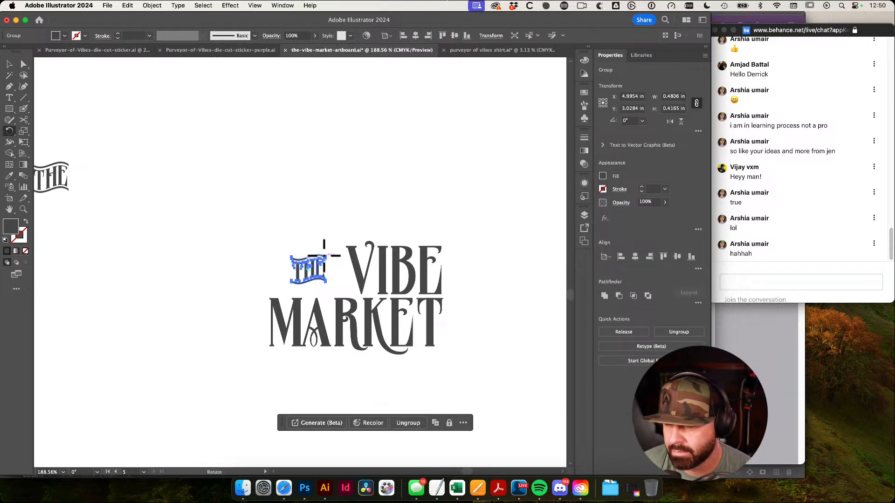
key(e)
drag(321, 257, 340, 230)
key(v)
click(346, 233)
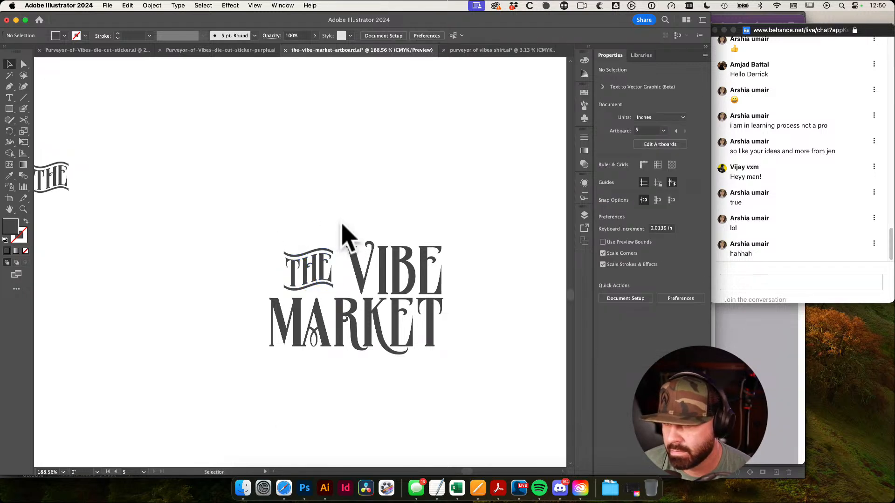
scroll(431, 205, right, 1)
scroll(431, 205, down, 1)
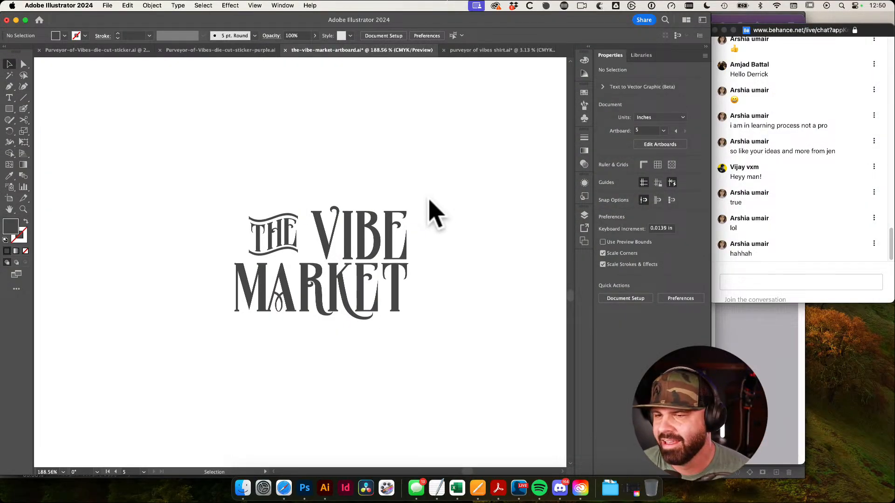
Try the alternate glyph for the letter A in MARKET, and undo the substitution
scroll(461, 299, up, 3)
drag(364, 293, 420, 294)
key(a)
double_click(257, 296)
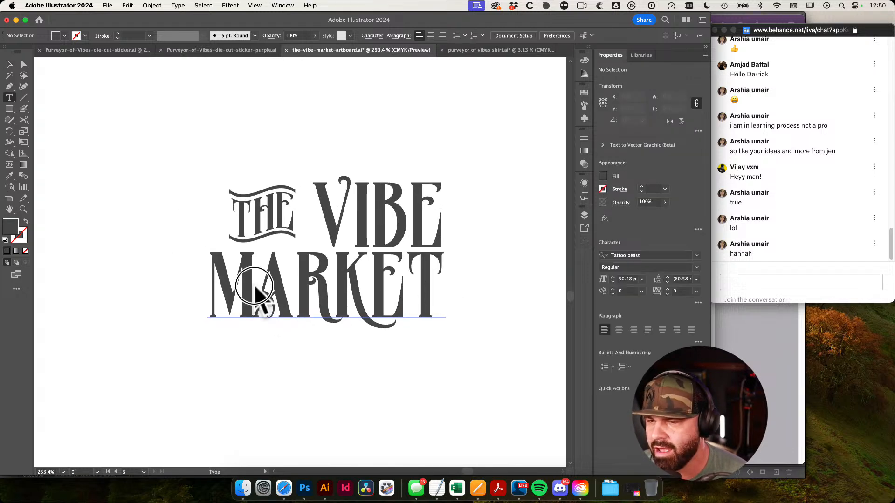
drag(251, 293, 205, 291)
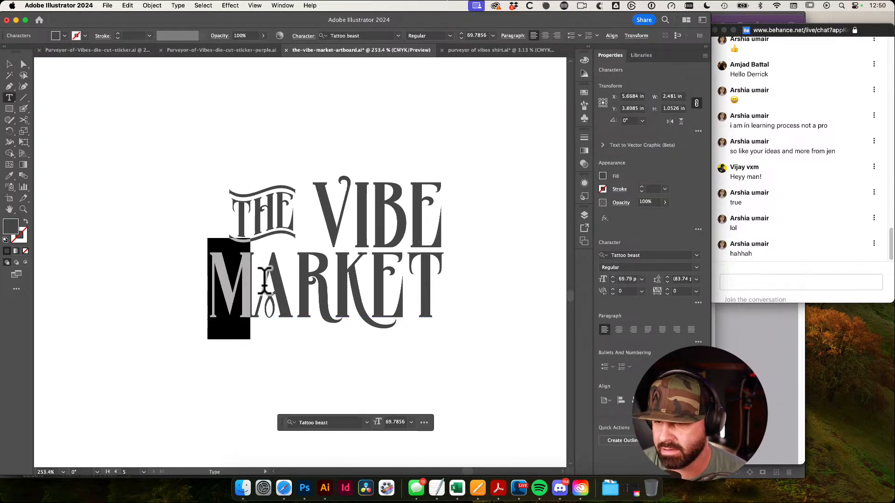
drag(265, 281, 285, 278)
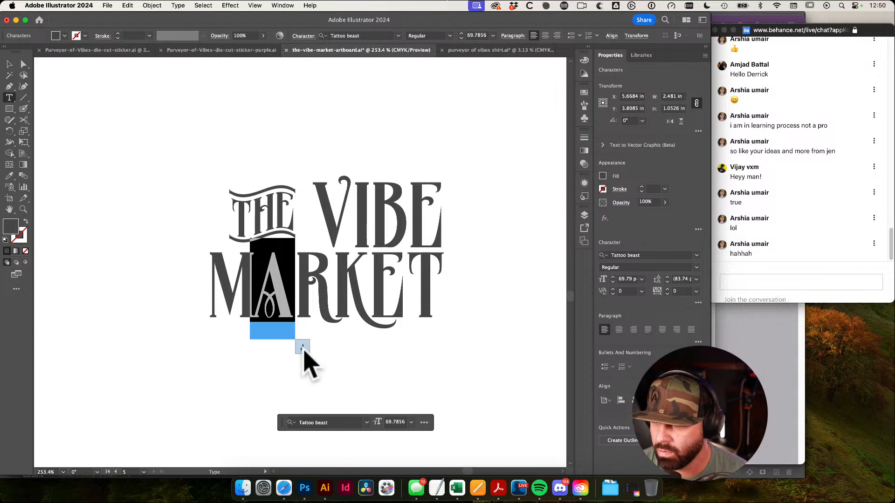
click(302, 347)
key(super+z)
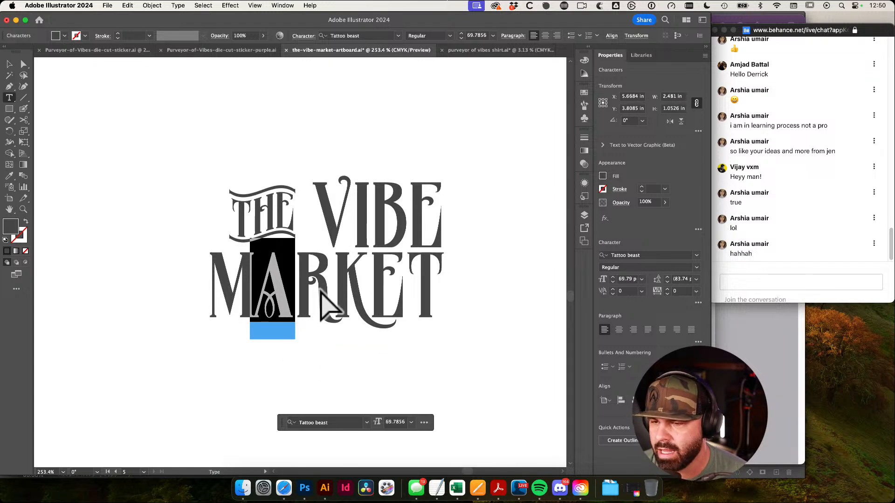
Try the longer curled alternate glyph for the letter K in MARKET, and undo the substitution
drag(327, 288, 301, 286)
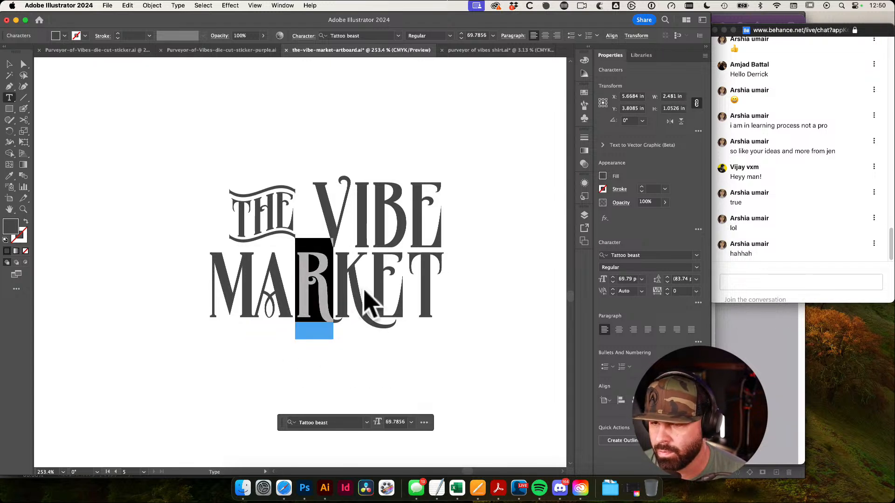
drag(362, 289, 351, 288)
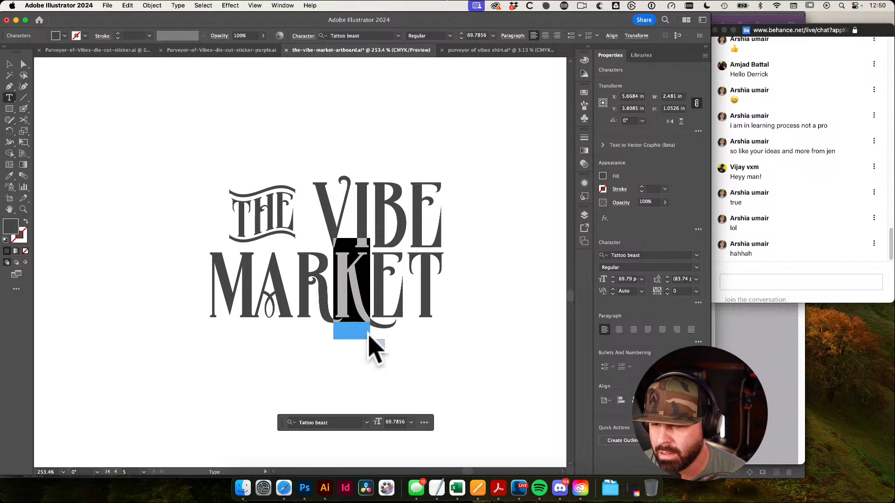
super+click(504, 309)
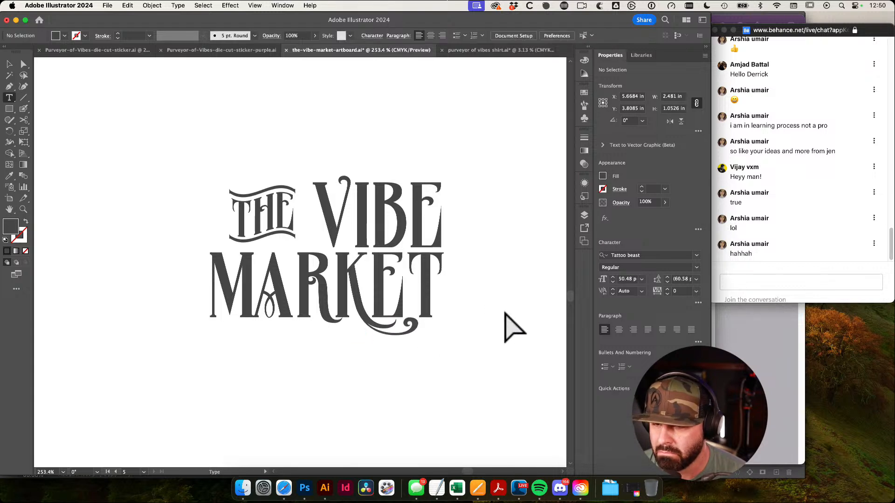
key(super+z)
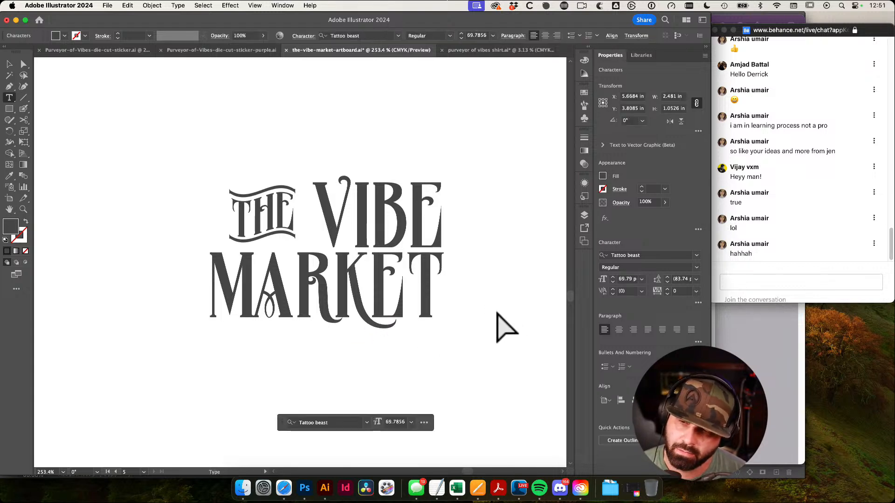
Try the curled alternate glyph for the letter B in VIBE, and undo the substitution
drag(425, 275, 430, 280)
drag(426, 216, 387, 235)
click(415, 275)
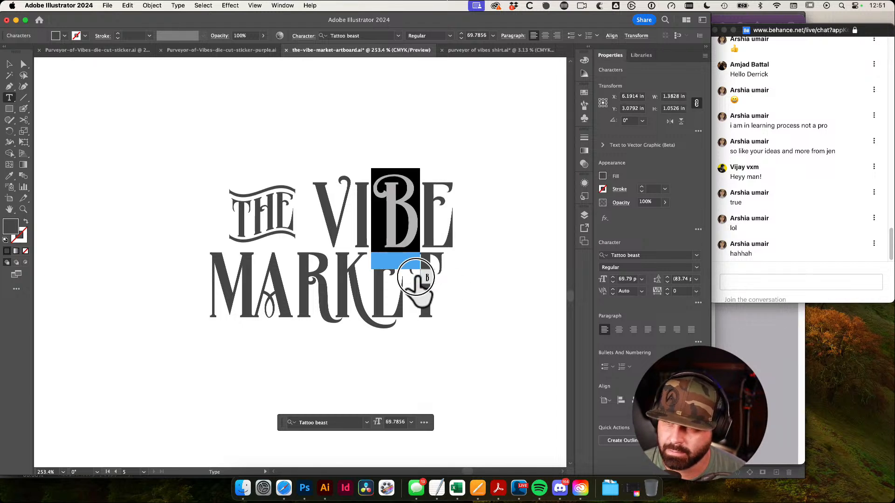
double_click(417, 275)
key(super+z)
Check the letters I and V in VIBE for alternate glyphs
drag(371, 214, 350, 203)
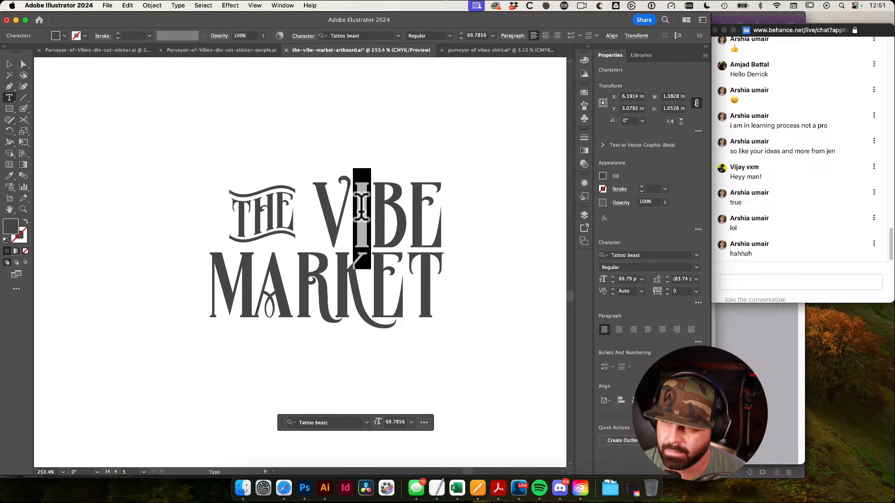
super+click(471, 237)
key(v)
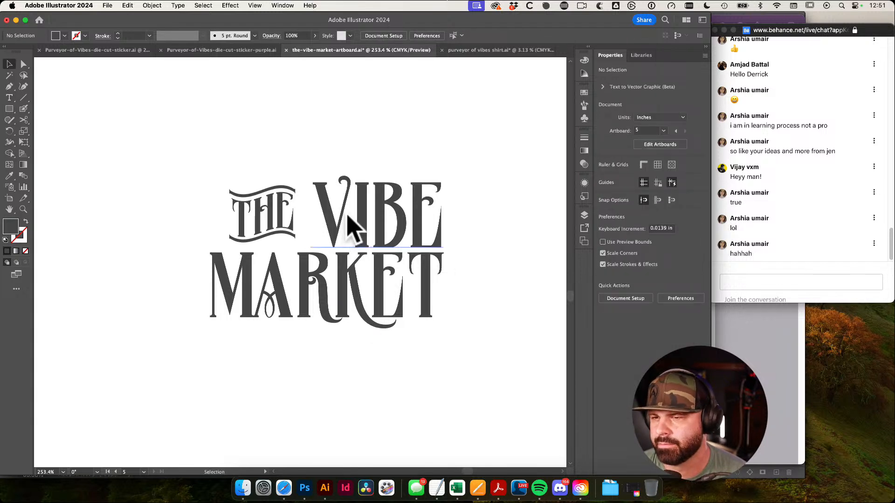
double_click(347, 223)
drag(346, 215, 354, 215)
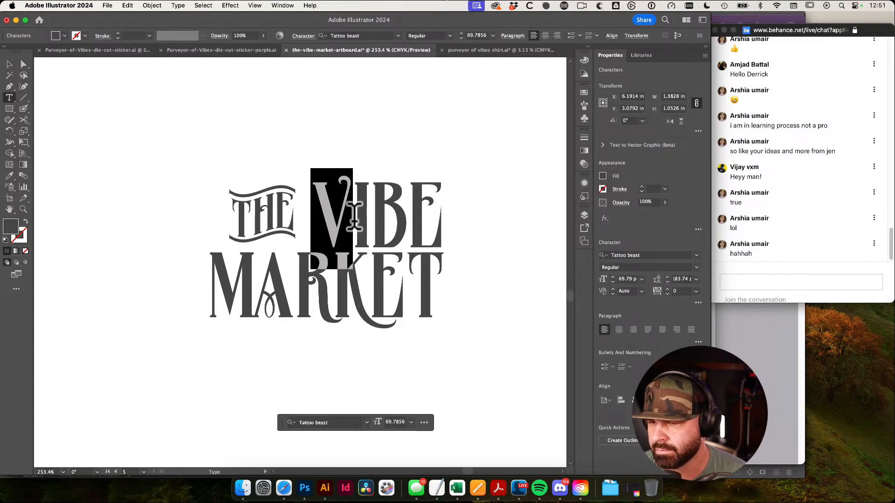
super+click(355, 141)
key(v)
Examine the THE VIBE MARKET lockup against the Tattoo Beast vintage label reference image
drag(445, 226, 396, 223)
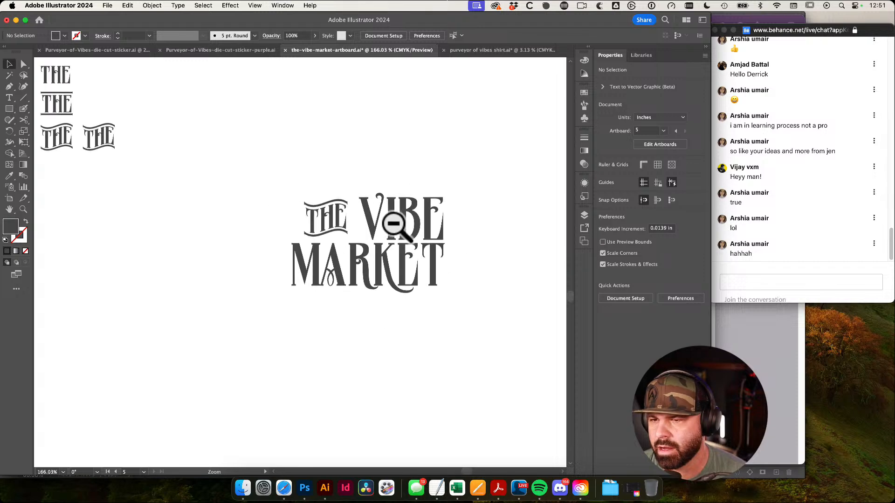
drag(239, 163, 459, 317)
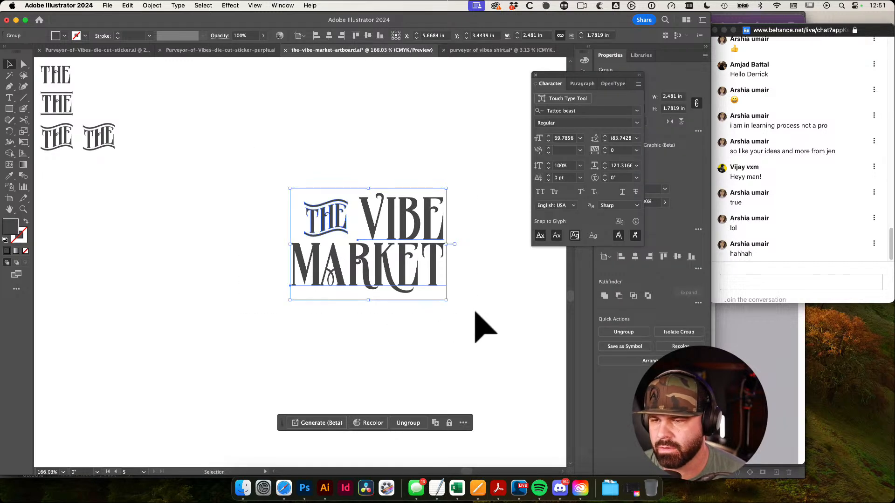
click(476, 309)
drag(308, 163, 332, 319)
click(501, 311)
drag(491, 334, 384, 322)
drag(155, 298, 470, 279)
drag(306, 352, 446, 366)
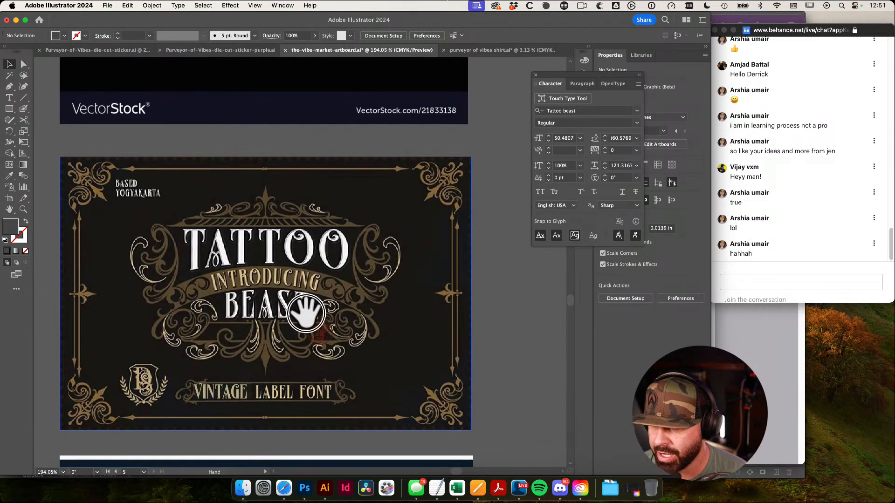
drag(302, 313, 347, 309)
drag(375, 258, 367, 323)
drag(456, 313, 357, 311)
drag(490, 328, 274, 299)
Duplicate the complete THE VIBE MARKET lockup directly below the original on the artboard
drag(419, 224, 317, 259)
drag(422, 258, 410, 293)
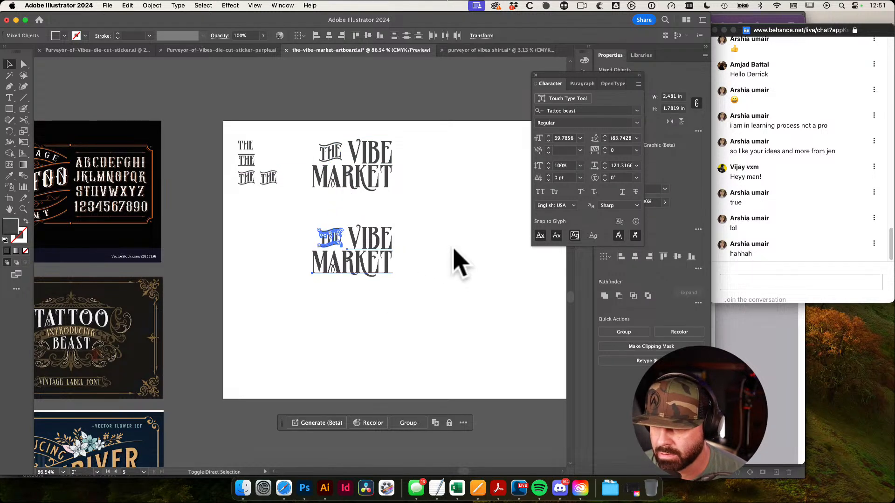
click(425, 258)
Spread out the lower lockup copy, moving THE off to the left and setting VIBE apart above MARKET
drag(355, 283, 392, 281)
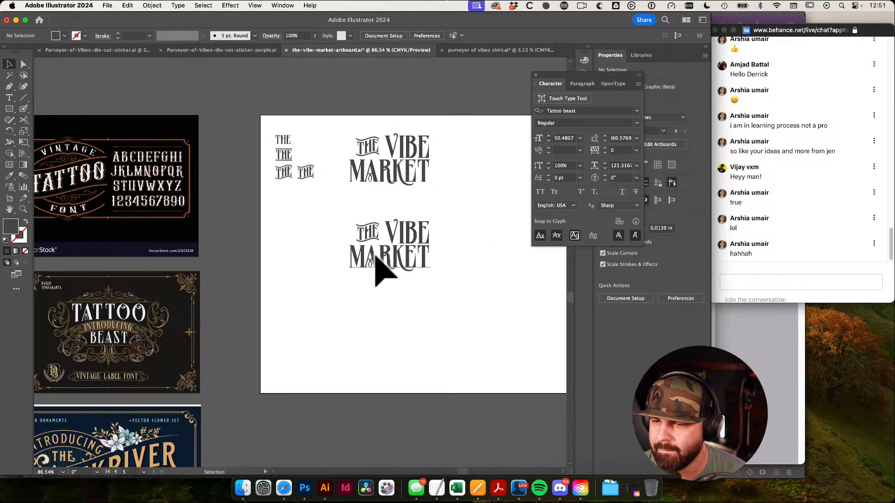
drag(372, 240, 302, 233)
drag(385, 264, 386, 319)
drag(387, 223, 388, 246)
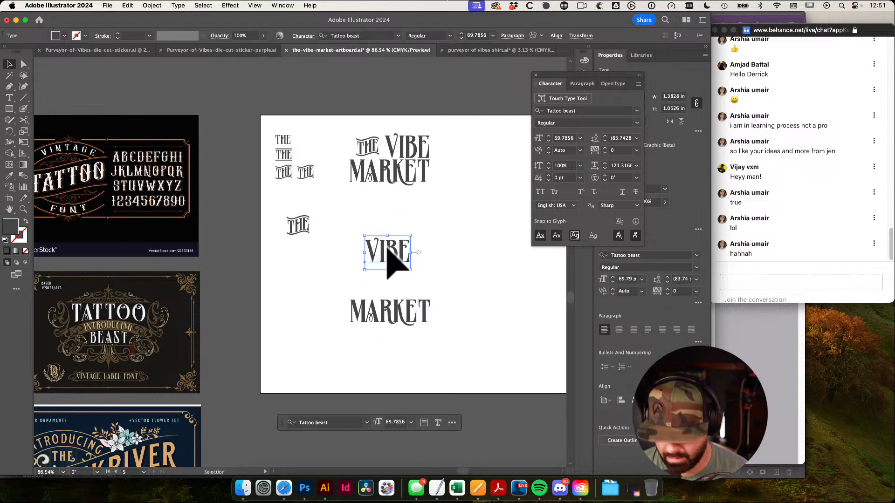
Apply an Arc Lower warp to the separated VIBE with a horizontal bend of -29%
click(230, 6)
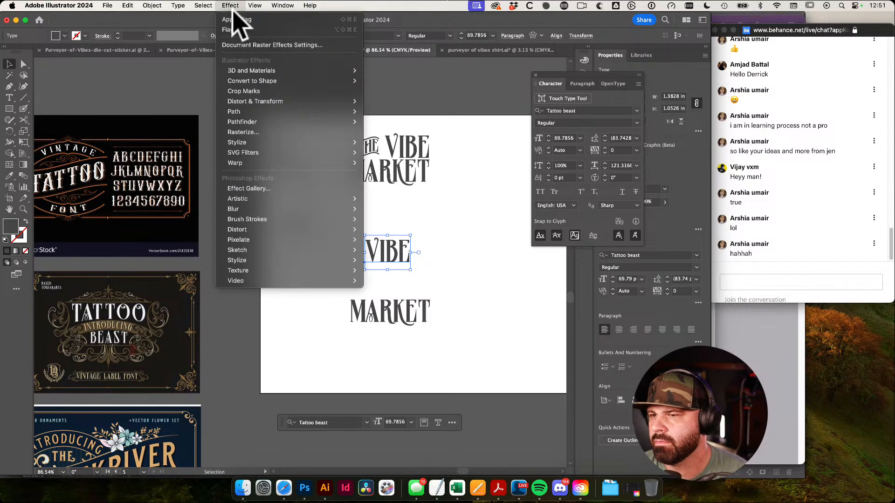
mouse_move(274, 164)
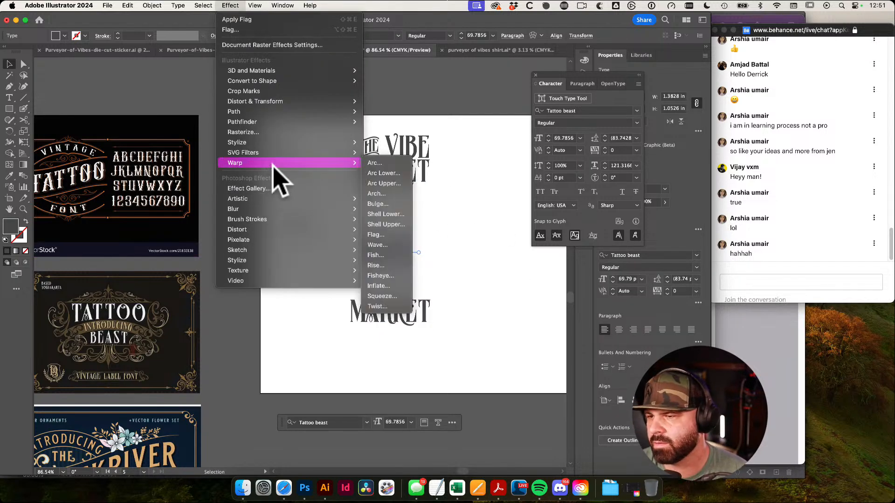
click(383, 175)
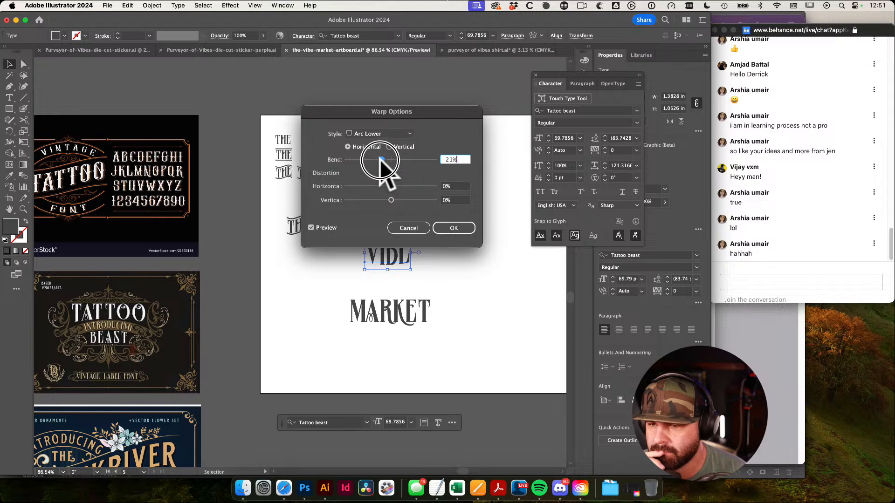
drag(394, 116, 531, 69)
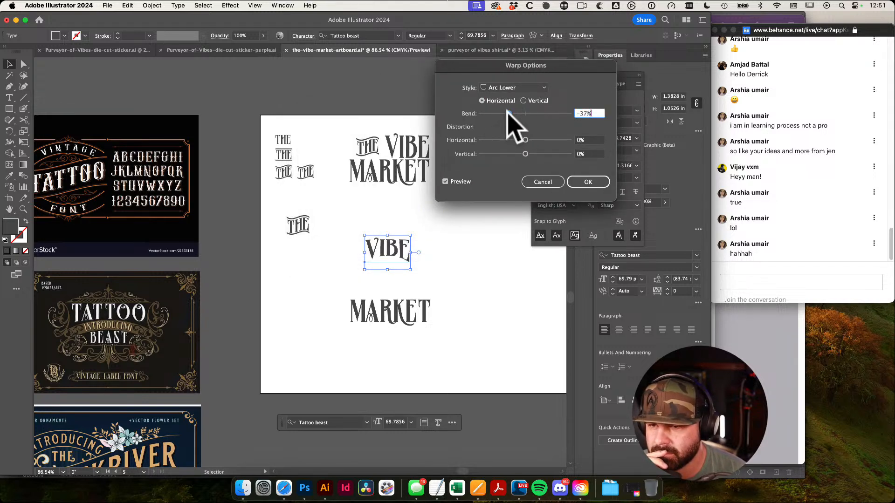
click(589, 182)
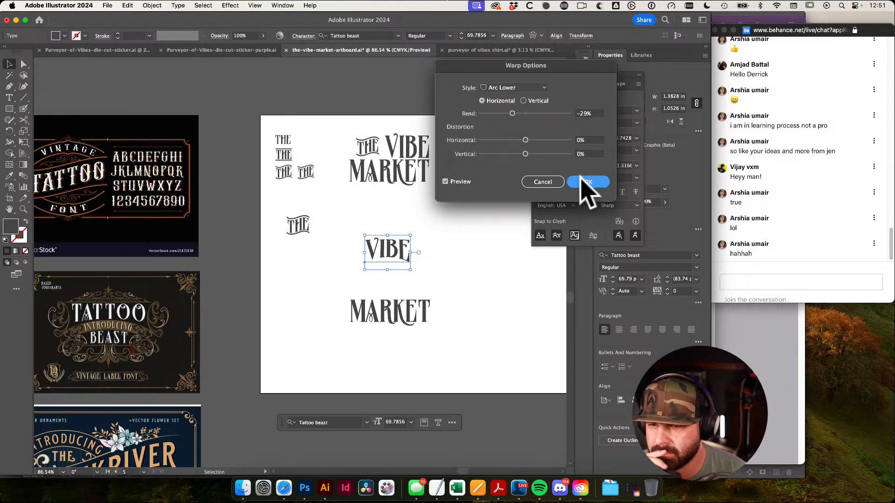
click(463, 255)
Move the separated MARKET up to sit directly beneath the warped VIBE
drag(387, 317, 411, 267)
click(436, 227)
drag(367, 189, 437, 296)
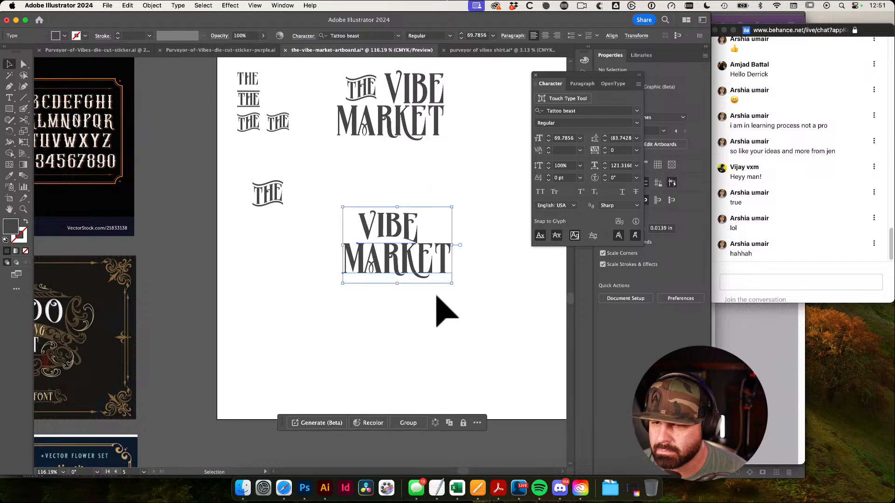
click(513, 225)
drag(409, 246, 469, 383)
mouse_move(436, 333)
mouse_down()
mouse_move(414, 337)
mouse_move(426, 348)
mouse_move(435, 344)
mouse_move(426, 330)
mouse_move(419, 335)
mouse_move(424, 326)
mouse_move(459, 327)
mouse_move(425, 332)
mouse_up()
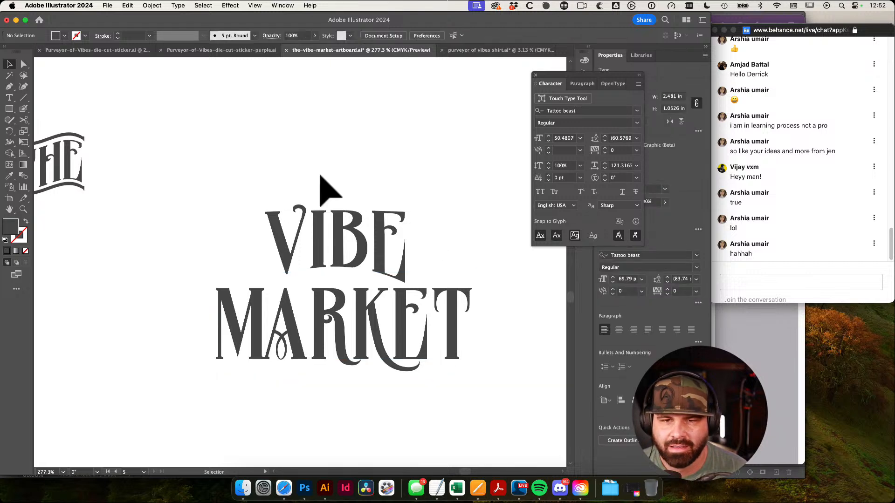
Set the warped VIBE and its MARKET to centred text, and align both words on their horizontal centers
drag(344, 200, 444, 383)
click(545, 36)
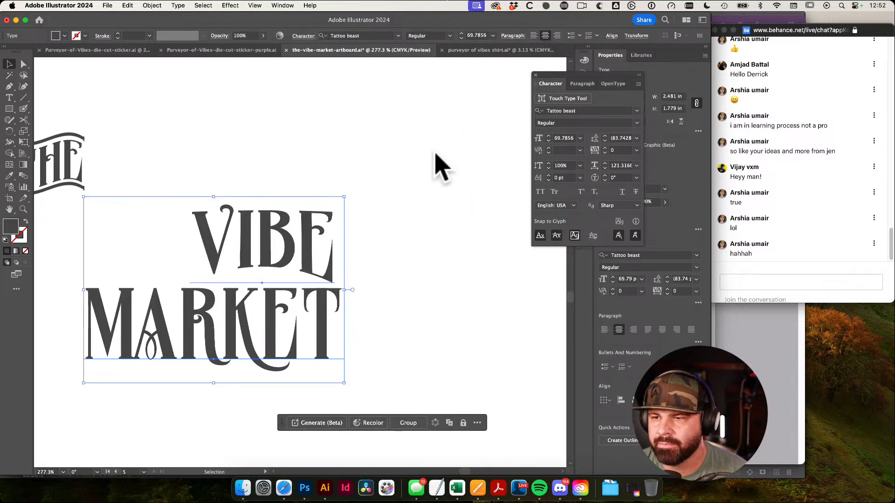
click(611, 37)
click(529, 62)
click(402, 156)
Review the whole board of logo drafts and reference images, ending back at the two VIBE MARKET lockups
drag(437, 231, 407, 224)
drag(433, 205, 496, 190)
drag(278, 177, 444, 303)
click(482, 282)
click(508, 303)
scroll(507, 291, down, 10)
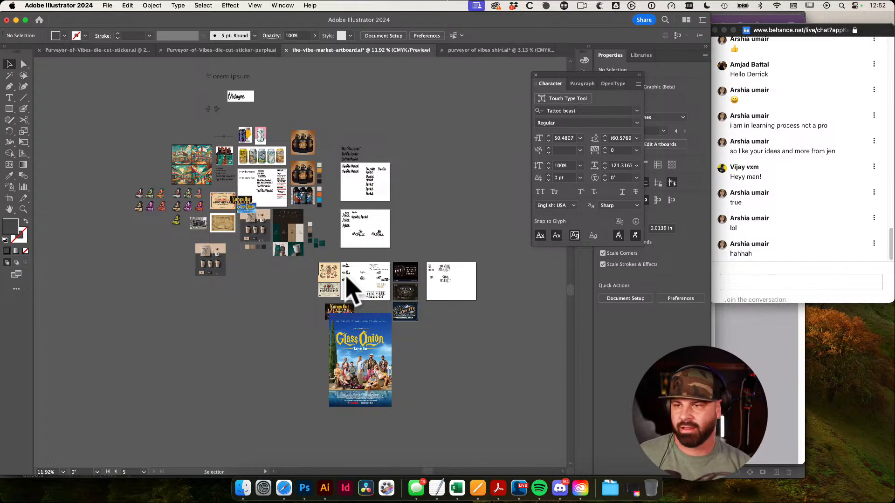
click(428, 222)
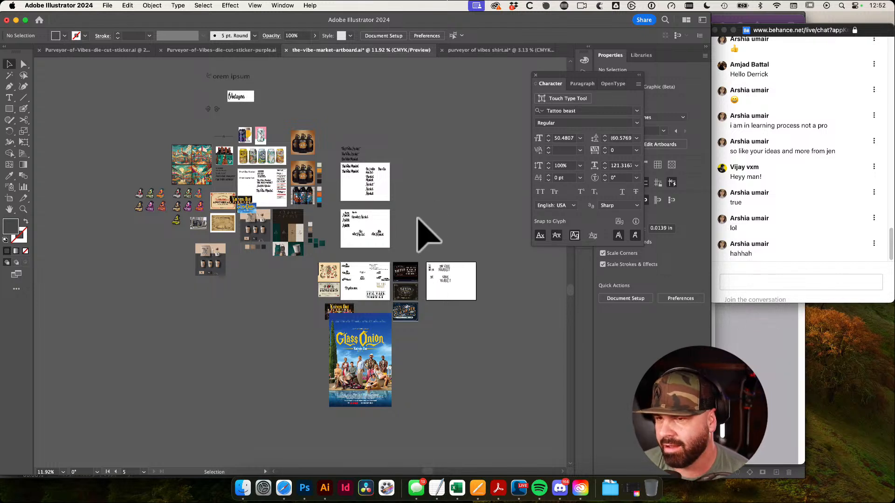
key(super+space)
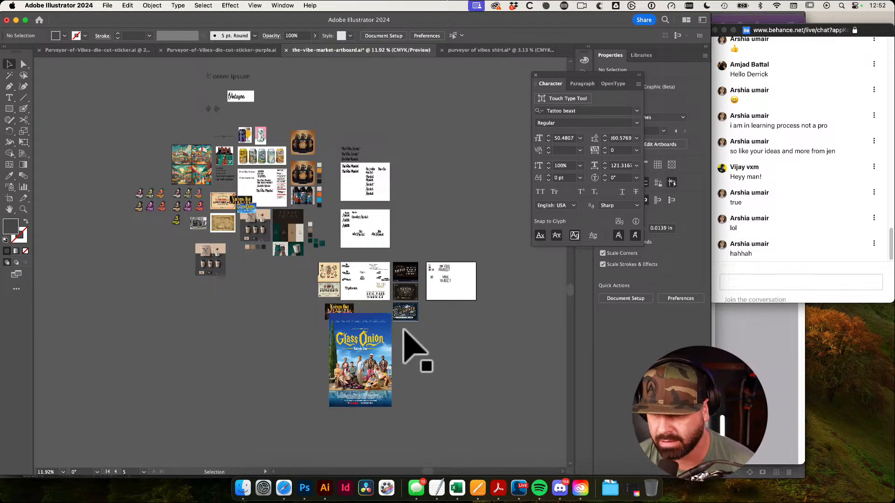
drag(436, 265, 582, 393)
drag(397, 316, 400, 311)
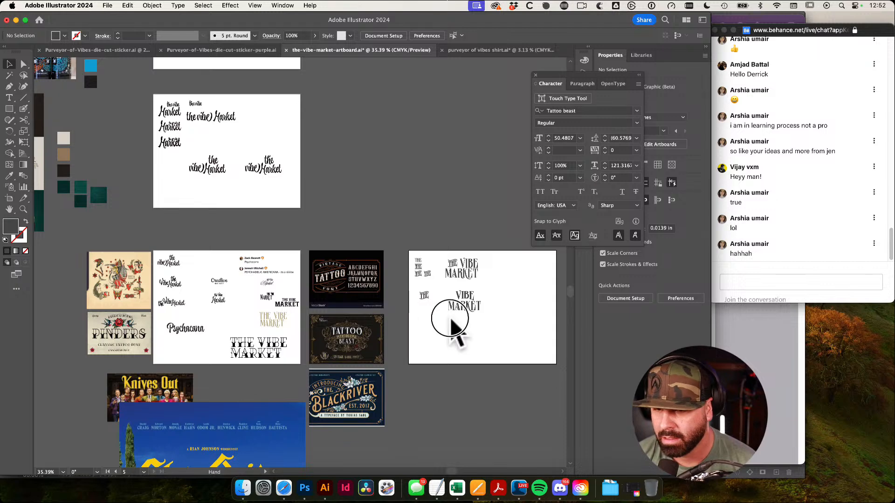
scroll(449, 334, up, 10)
drag(441, 359, 438, 356)
mouse_move(438, 312)
mouse_down()
mouse_move(471, 321)
mouse_move(437, 310)
mouse_up()
drag(505, 318, 322, 366)
Duplicate the upper lockup's VIBE into empty artboard space, and place a thin bar about 1.34 × 0.05 in above it
key(a)
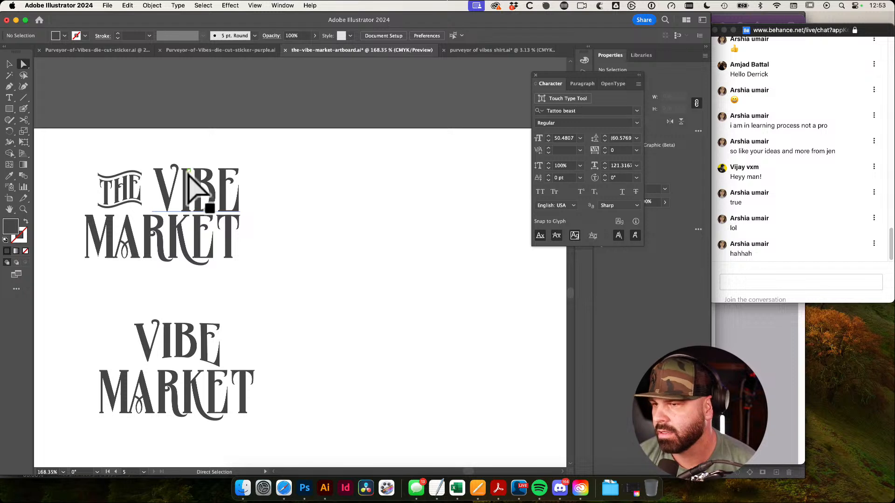
click(200, 196)
drag(209, 199, 427, 234)
click(398, 175)
drag(427, 233, 388, 239)
drag(264, 214, 397, 224)
key(v)
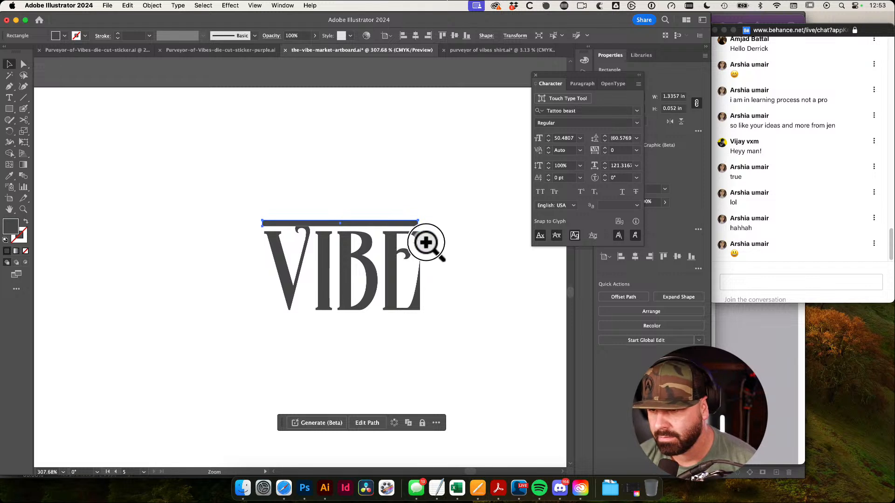
Convert the duplicated VIBE text to outlines, and cut and paste it back in front
click(409, 232)
click(449, 255)
click(399, 280)
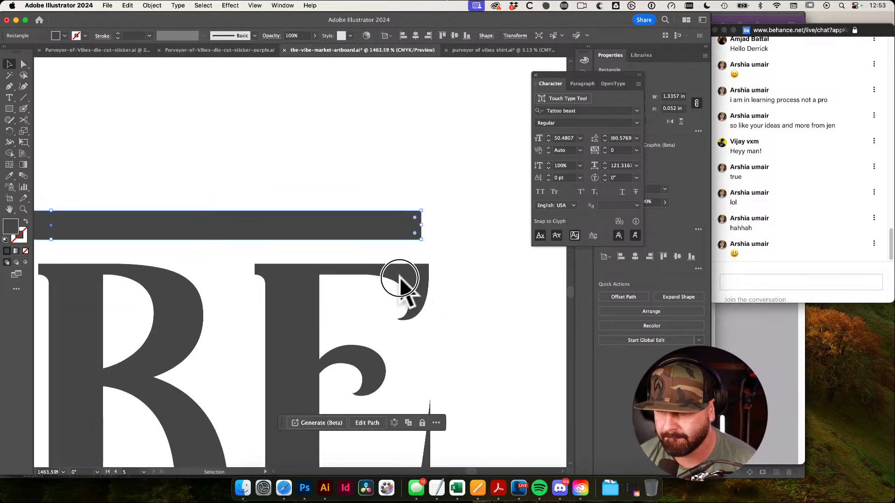
scroll(474, 321, down, 5)
shift+click(410, 260)
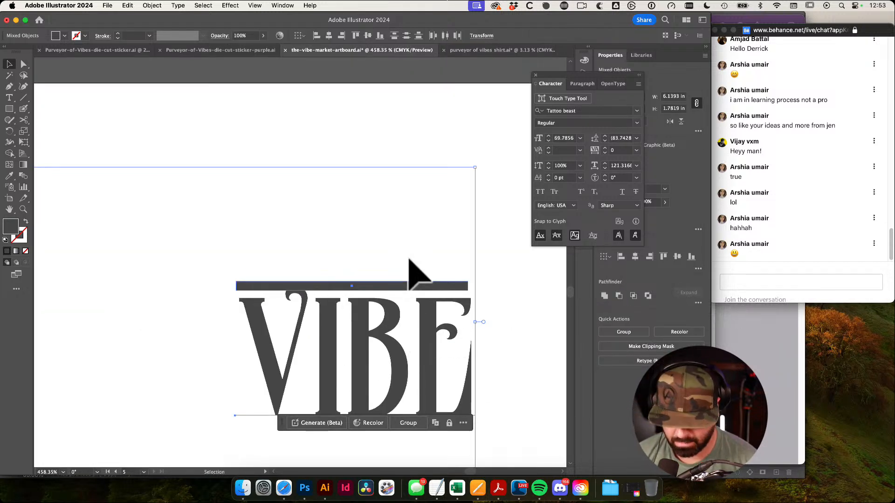
key(a)
click(370, 400)
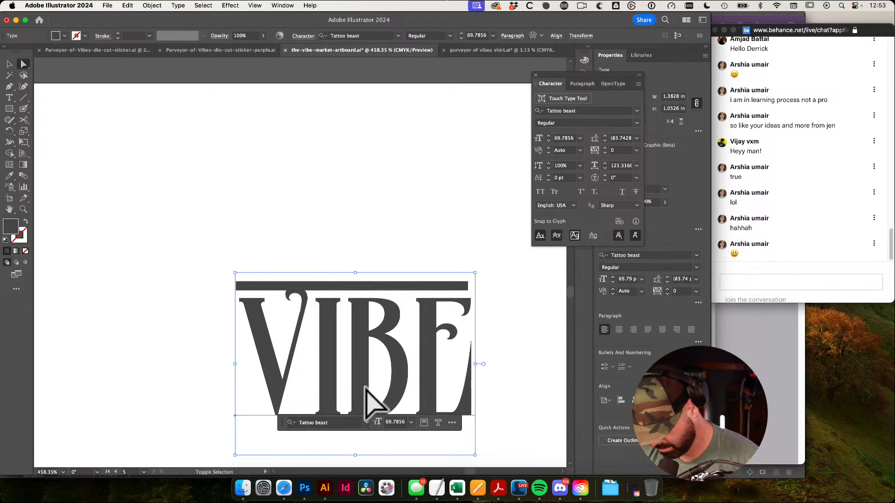
key(super+shift+o)
key(v)
key(super+x)
key(super+f)
click(359, 222)
Extend the bar's right end to the edge of the E, about 1.35 in wide, and lower it onto VIBE's top edge
scroll(489, 349, up, 5)
scroll(510, 349, right, 4)
scroll(391, 233, up, 7)
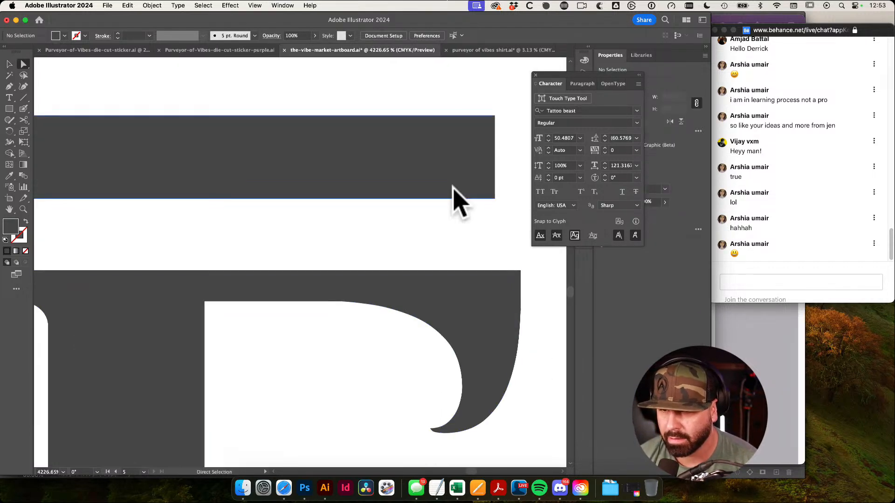
scroll(447, 231, up, 2)
scroll(447, 231, right, 2)
drag(389, 137, 490, 290)
drag(527, 298, 453, 233)
scroll(434, 219, down, 2)
drag(383, 189, 403, 192)
drag(359, 166, 477, 382)
drag(430, 260, 306, 273)
drag(305, 280, 238, 293)
Pull in the bar's left end to align with the V's left serif, making the bar about 1.33 in wide
drag(117, 290, 426, 247)
drag(153, 247, 601, 284)
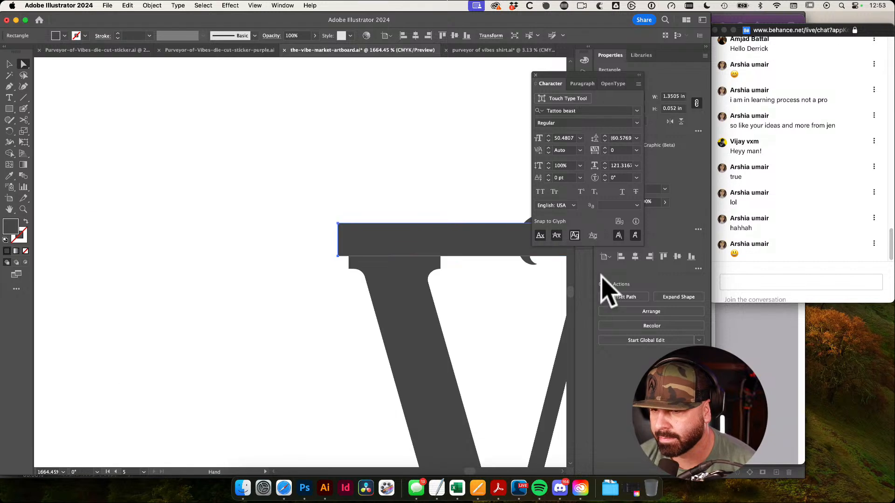
drag(389, 254, 512, 347)
drag(194, 135, 269, 276)
drag(452, 264, 203, 273)
click(440, 241)
Move the bar straight up about 0.05 in, leaving a gap of one bar height above the VIBE letters
drag(325, 224, 578, 447)
drag(336, 260, 388, 213)
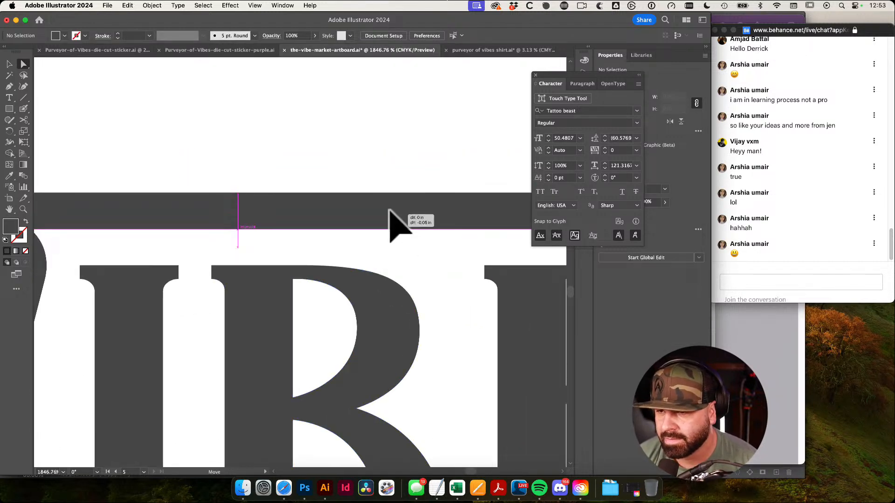
drag(446, 280, 289, 302)
drag(498, 341, 434, 328)
drag(342, 266, 432, 289)
drag(473, 315, 438, 313)
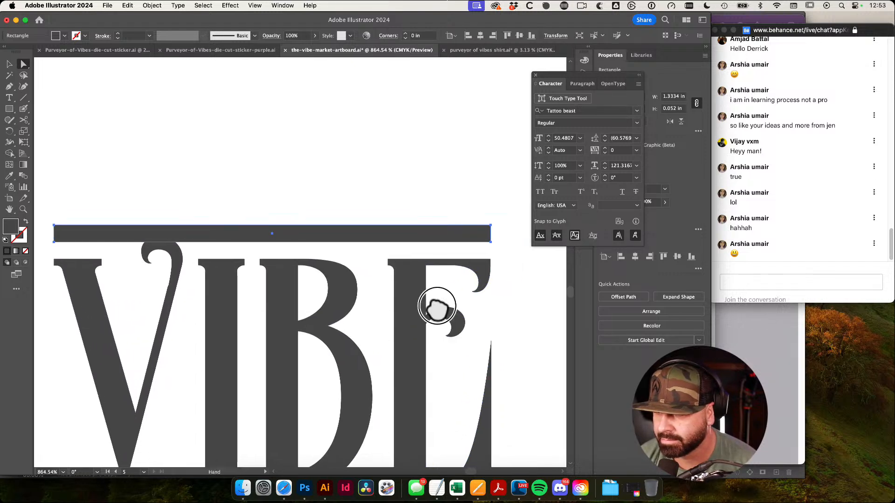
Delete the extra anchor point on the inner edge of the V's thin slanted stroke
drag(147, 280, 260, 334)
drag(236, 305, 314, 312)
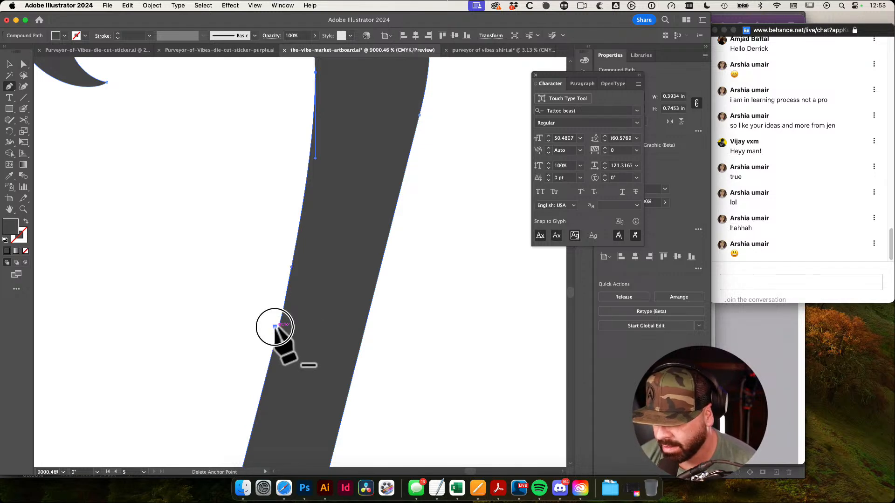
click(275, 326)
drag(450, 378, 303, 376)
super+click(113, 330)
drag(429, 395, 322, 270)
drag(448, 335, 327, 335)
drag(436, 355, 353, 264)
drag(431, 360, 303, 361)
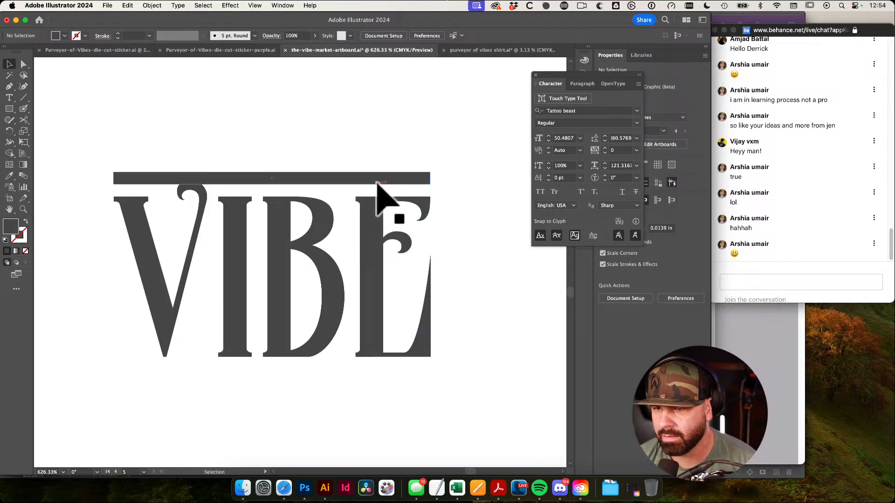
Place a copy of the bar straight below the VIBE letters, aligned with the upper bar
click(362, 178)
drag(361, 178, 369, 372)
scroll(310, 386, down, 3)
scroll(309, 385, left, 2)
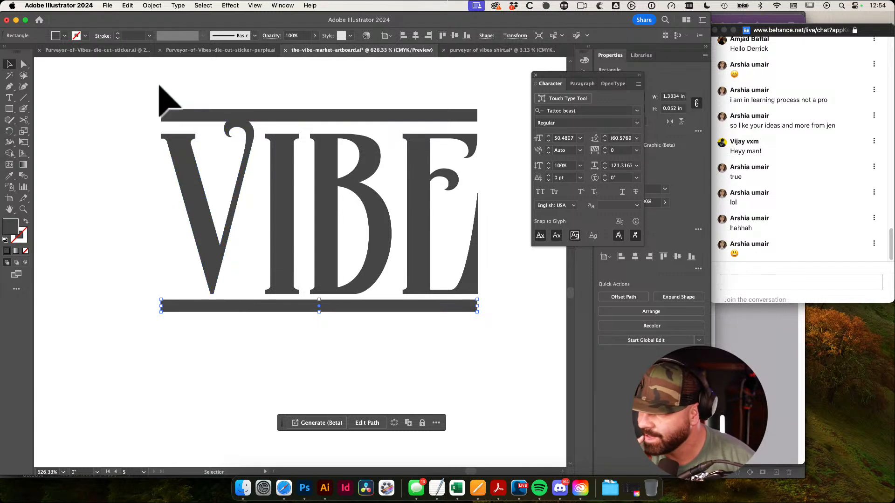
click(427, 332)
Draw a spacer rectangle about 0.057 by 0.052 in filling the gap between the upper bar and the I
scroll(334, 140, up, 5)
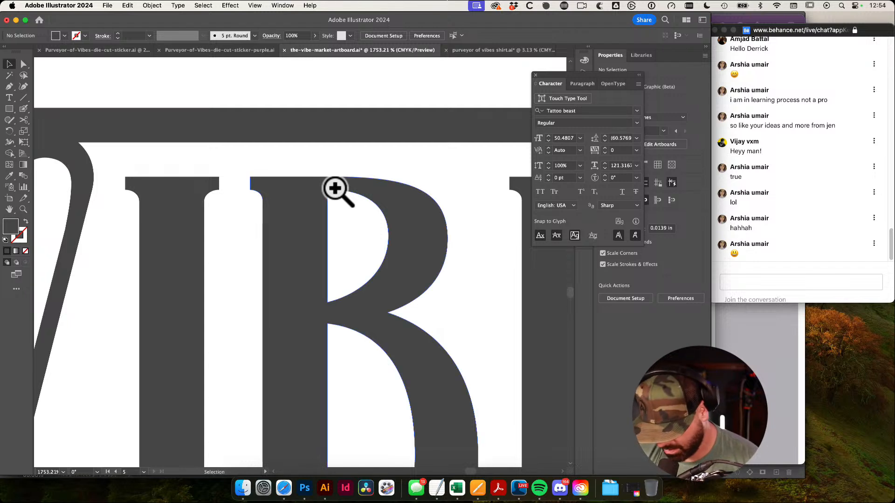
key(m)
drag(150, 147, 205, 138)
key(v)
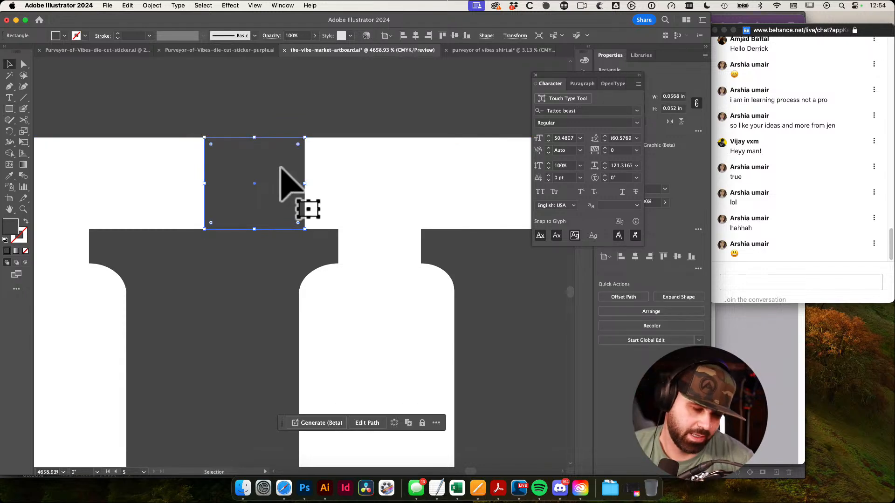
drag(381, 196, 267, 204)
drag(366, 256, 271, 191)
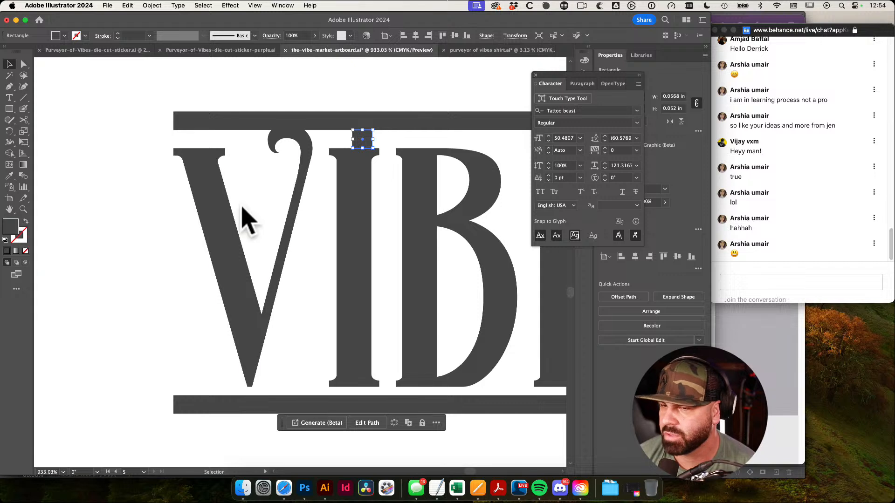
Fill the spacer rectangle above the I with red
double_click(13, 223)
click(149, 154)
click(281, 140)
click(397, 106)
drag(429, 125, 344, 123)
Copy the red spacer down to the foot of the I, directly beneath the letter
click(277, 139)
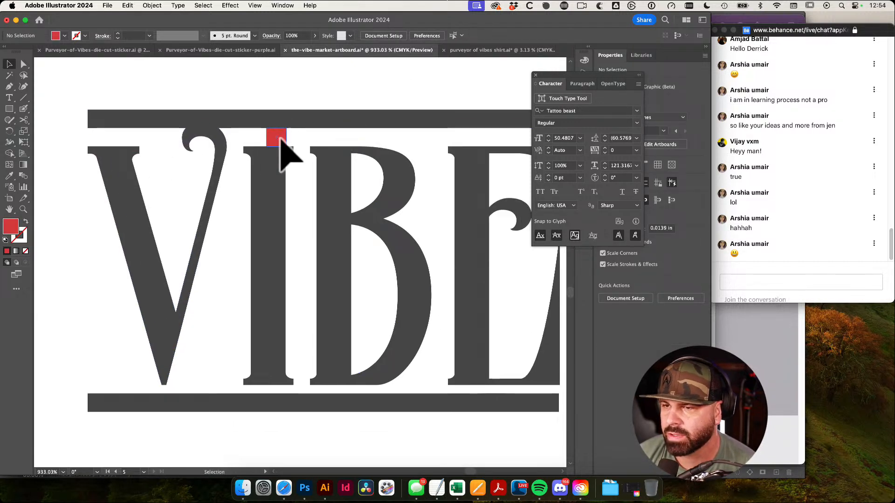
drag(277, 139, 592, 456)
drag(449, 353, 334, 306)
drag(422, 236, 289, 219)
drag(301, 70, 281, 242)
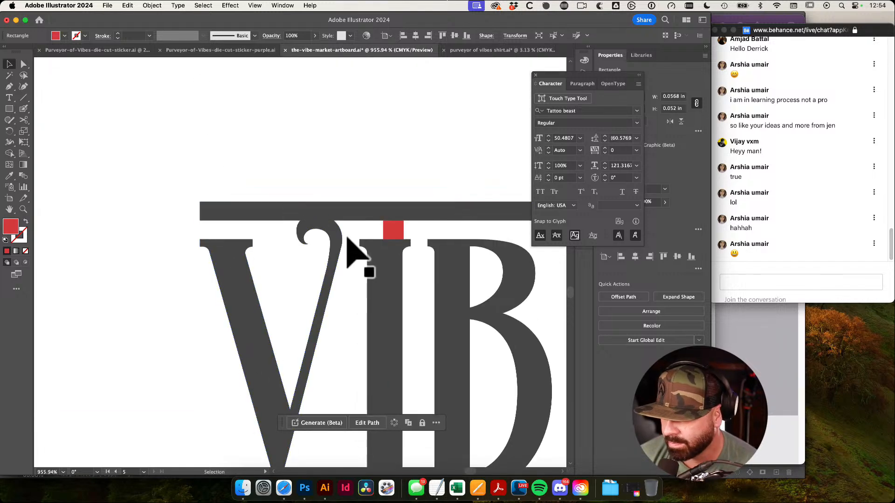
Lower the bottom bar until its top edge meets the red spacer beneath the I
drag(372, 288, 277, 61)
drag(308, 301, 350, 274)
click(353, 222)
click(355, 242)
key(shift+super+a)
drag(419, 229, 213, 228)
drag(423, 203, 251, 227)
drag(368, 107, 404, 101)
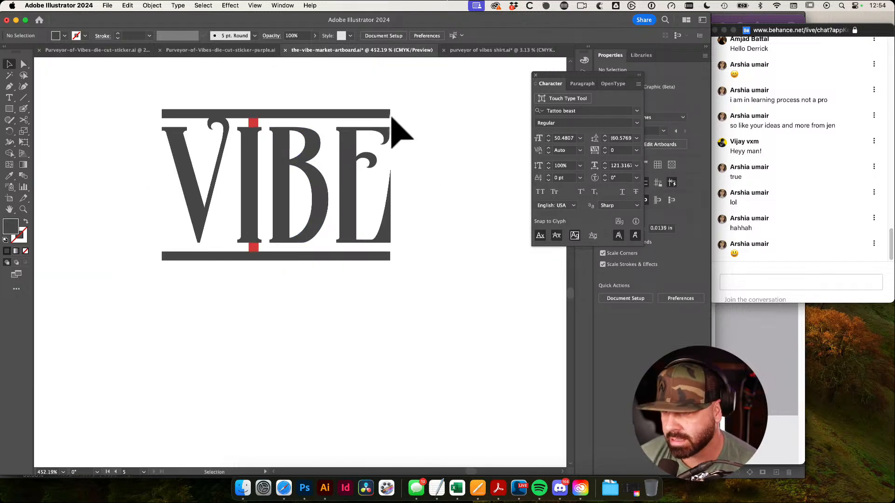
Delete both red spacers above and below the I
click(254, 247)
shift+click(254, 124)
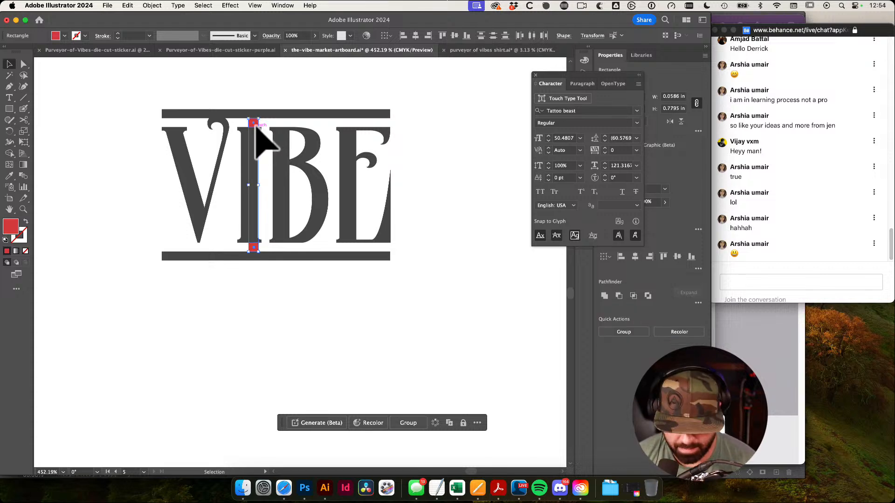
key(Delete)
key(a)
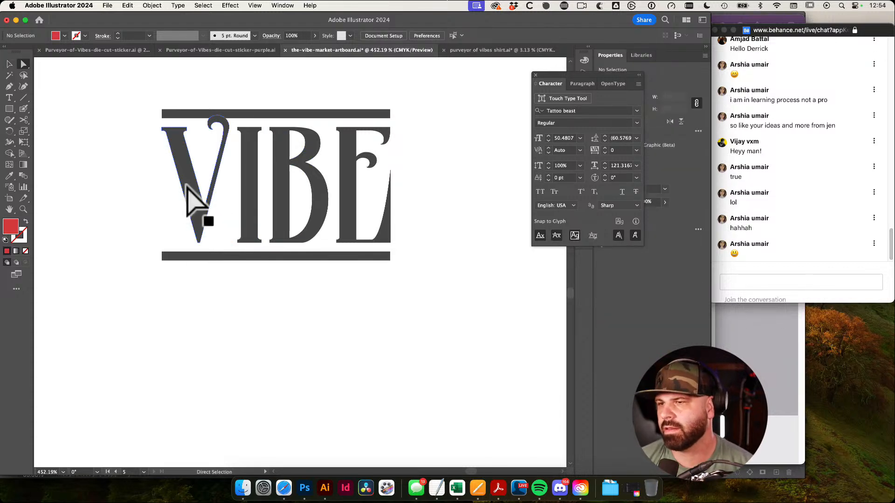
click(189, 187)
click(441, 223)
drag(454, 226, 397, 229)
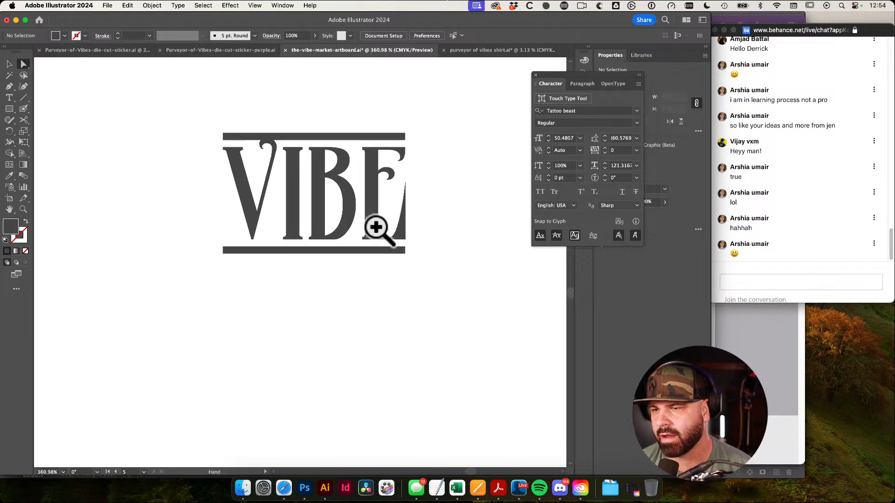
drag(311, 172, 395, 182)
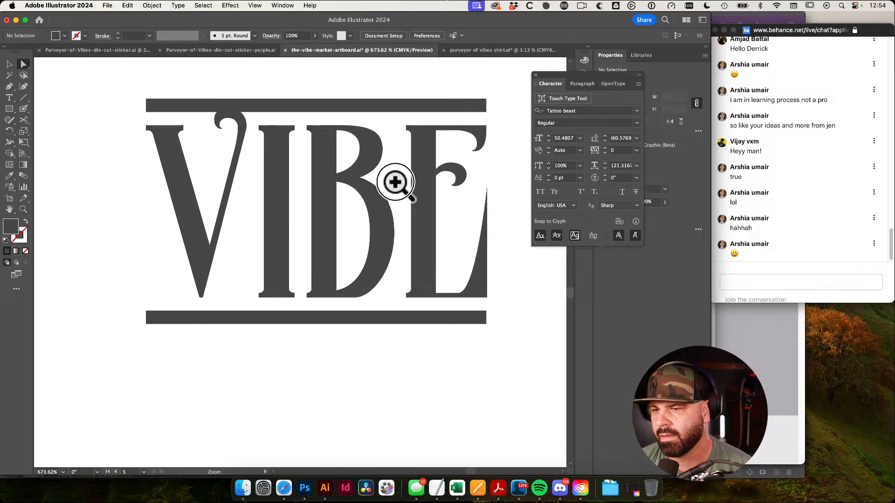
Place a copy of the letter I below the wordmark and rotate it 90 degrees to lie horizontally
click(282, 209)
drag(282, 210, 203, 418)
key(r)
drag(220, 301, 365, 466)
drag(365, 386, 402, 304)
drag(233, 317, 392, 362)
drag(369, 342, 373, 290)
Draw a rectangle about 0.085 by 0.098 in spanning the rotated I's stem thickness and fill it with purple
key(m)
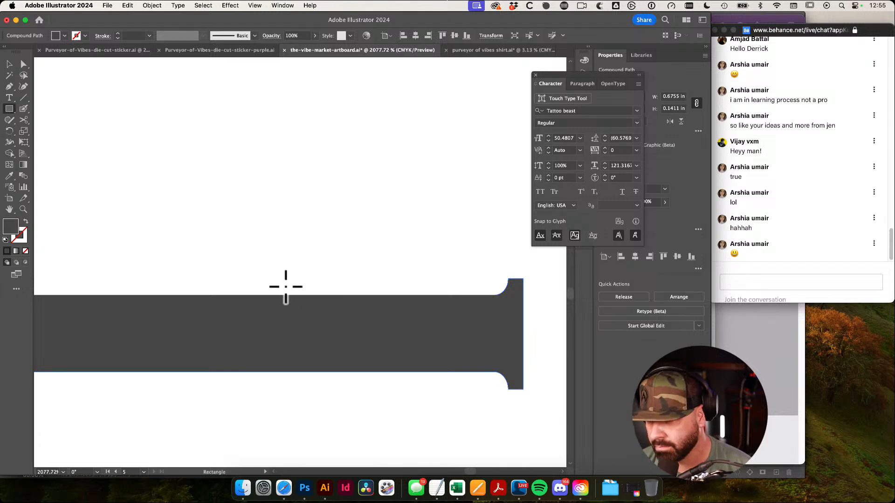
drag(281, 295, 365, 281)
double_click(11, 227)
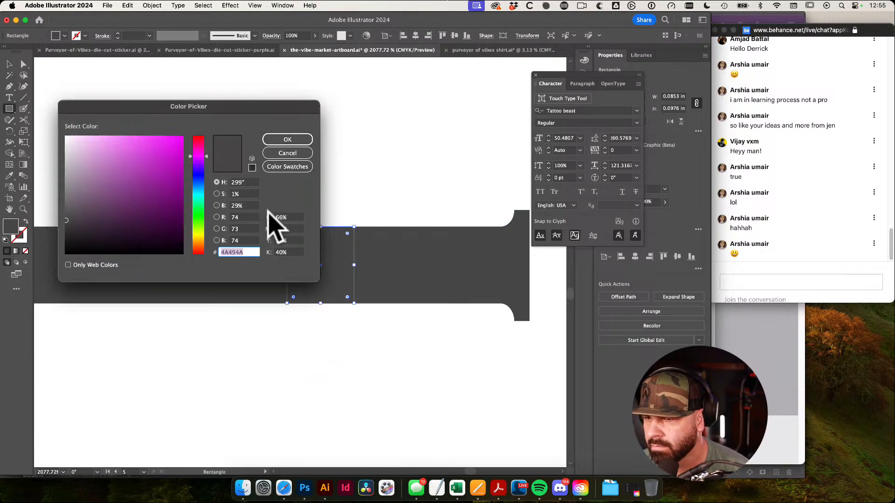
click(135, 173)
click(294, 141)
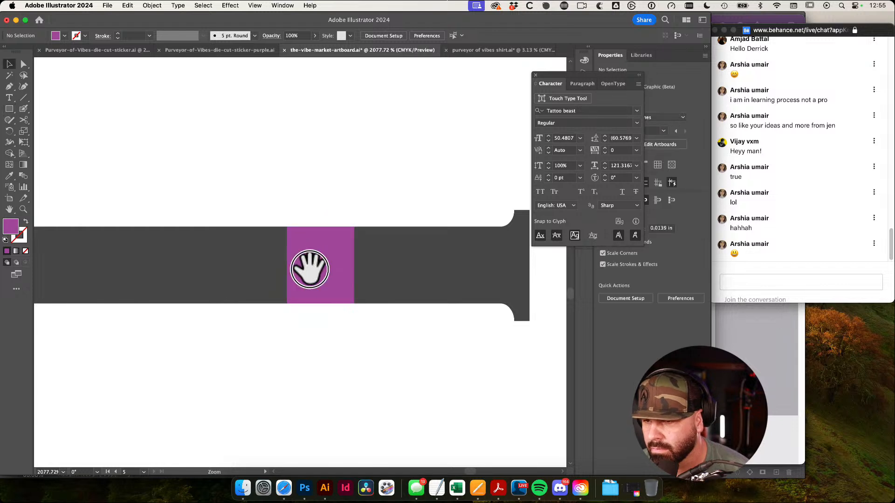
Stack a copy of the purple rectangle directly below it and scale both to half height so together they span the stem
drag(308, 267, 364, 293)
drag(344, 237, 329, 256)
shift+click(354, 261)
key(e)
scroll(414, 340, down, 3)
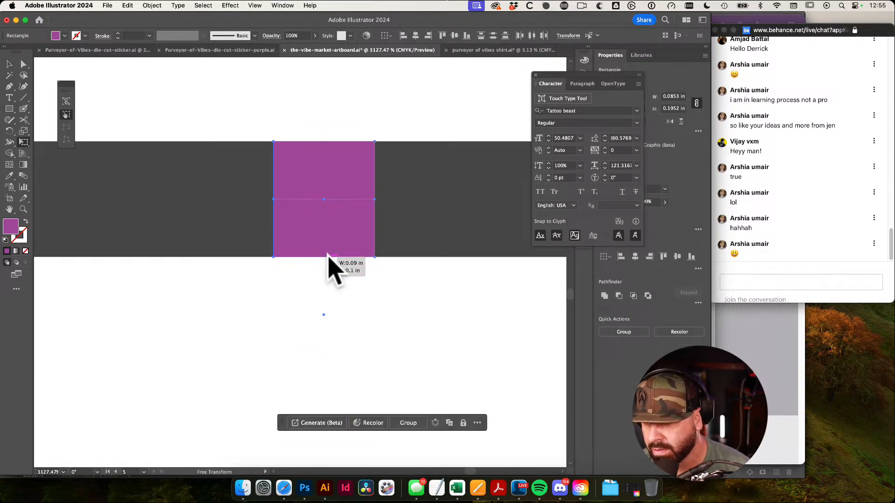
key(v)
Pull the lower half-height purple rectangle out of the stem to below the rotated I
click(438, 321)
key(a)
drag(344, 217, 343, 350)
drag(428, 339, 325, 323)
drag(534, 359, 445, 363)
drag(505, 344, 406, 343)
drag(501, 216, 353, 222)
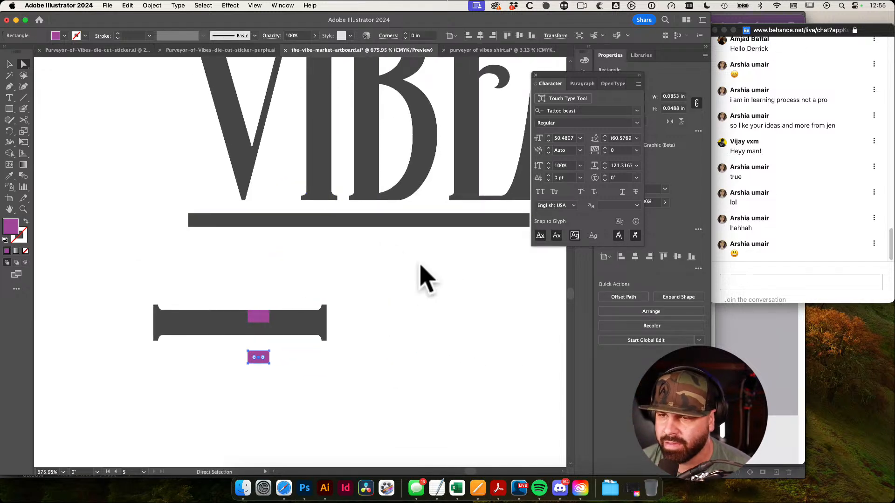
drag(405, 278, 383, 278)
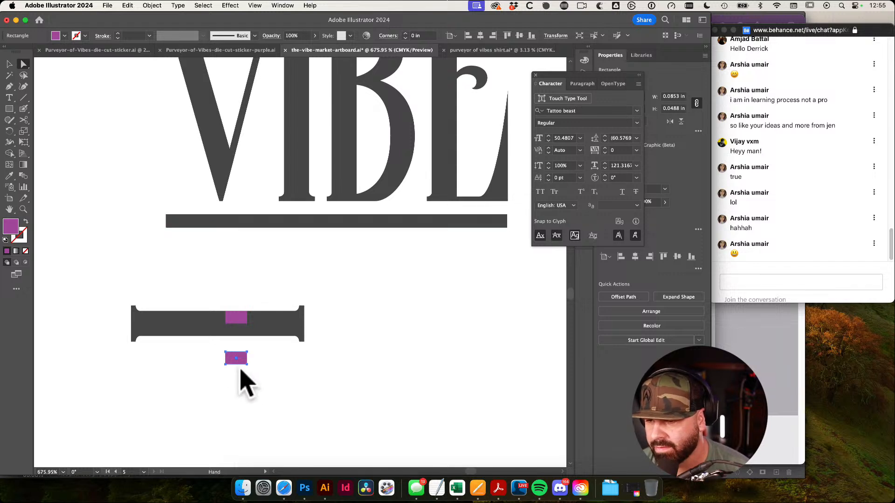
Move the separated purple rectangle into the gap under VIBE's I, flush with the letter's bottom edge
drag(240, 370, 262, 373)
drag(237, 304, 329, 176)
click(378, 246)
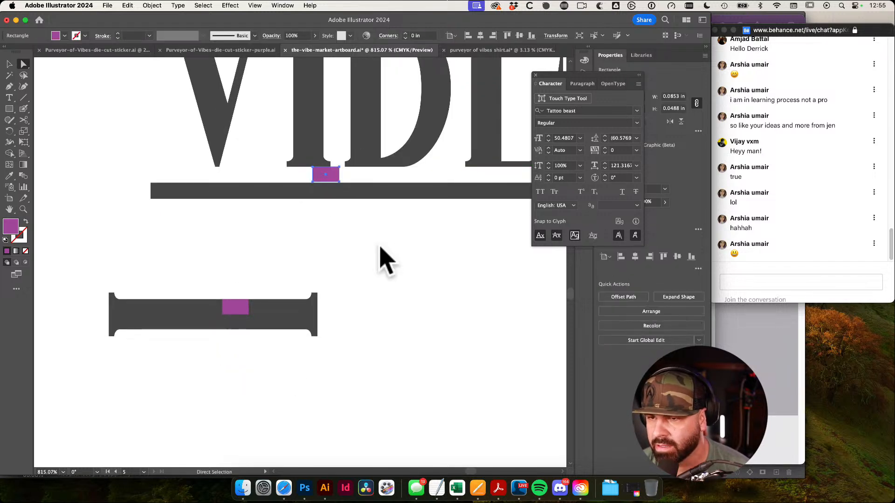
drag(296, 146, 605, 349)
drag(352, 293, 272, 223)
drag(496, 351, 435, 350)
scroll(410, 365, down, 5)
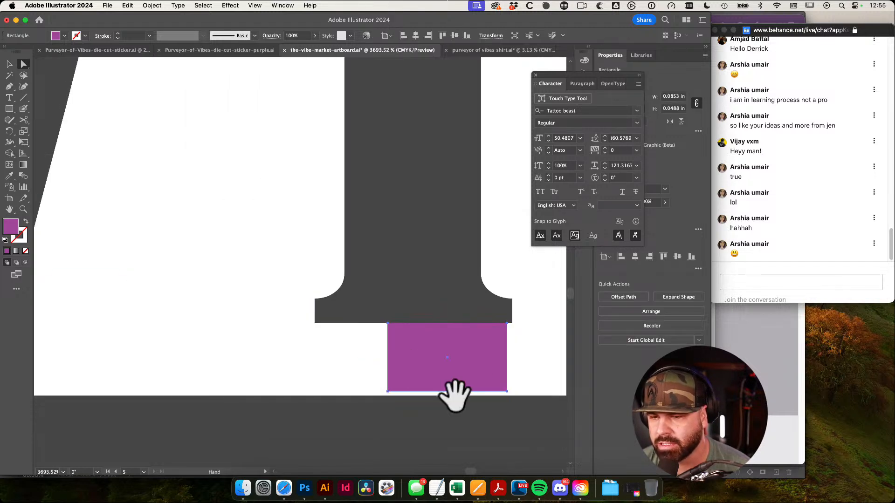
Overlay a copy of the purple spacer on the lower bar and scale the bar's height to match, about 0.049 in
drag(403, 281, 401, 351)
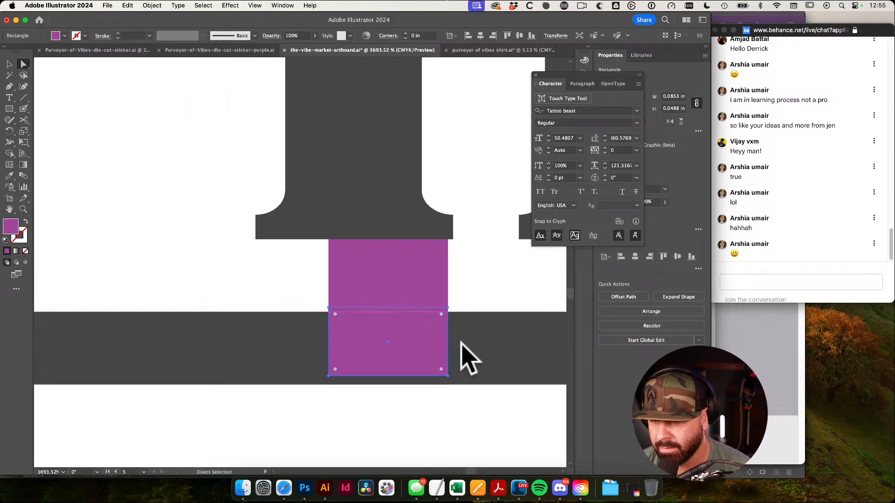
drag(506, 352, 339, 339)
drag(251, 339, 380, 323)
click(432, 348)
key(e)
drag(471, 385, 326, 390)
drag(273, 369, 344, 393)
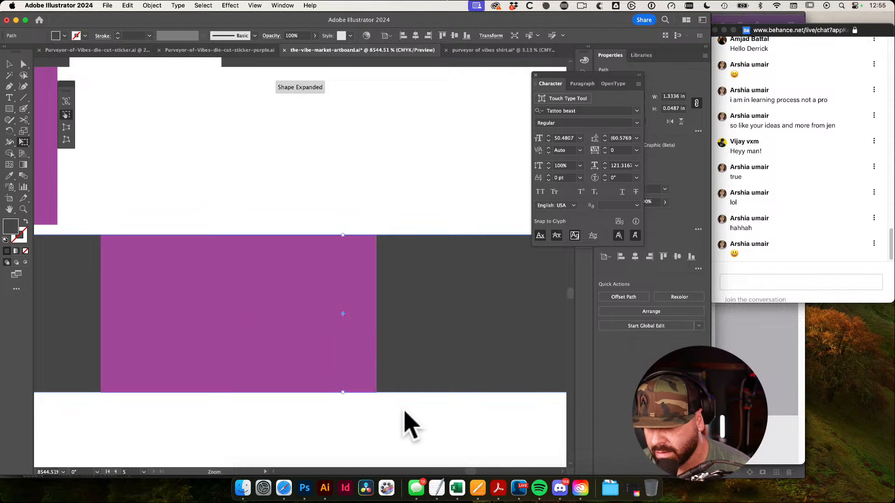
Delete the purple spacer copy lying on the lower bar
drag(404, 410, 370, 418)
key(a)
click(346, 357)
key(Delete)
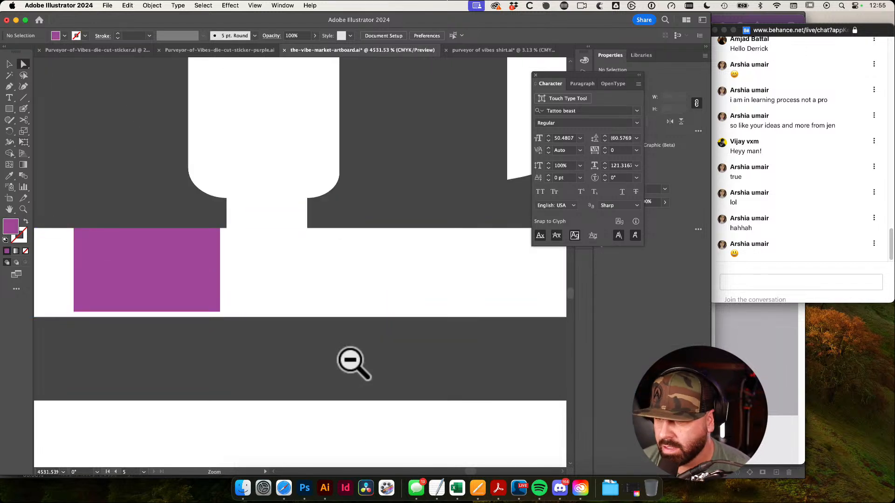
alt+click(352, 361)
Raise the lower bar until its top edge meets the purple spacer under the I
drag(303, 355, 462, 431)
click(462, 437)
key(super+shift+a)
drag(379, 437, 379, 431)
drag(436, 408, 407, 404)
drag(433, 392, 328, 401)
click(268, 381)
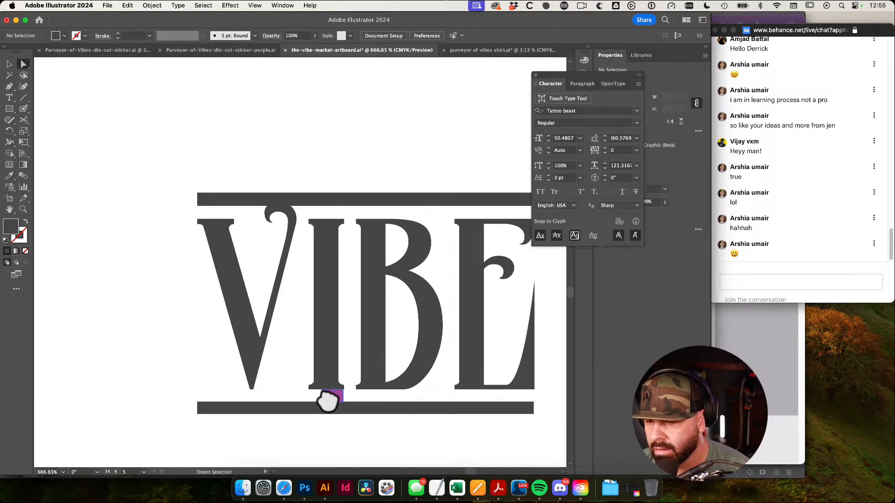
Move the purple spacer into the gap above the I and lower the upper bar to meet it
click(329, 396)
key(v)
click(324, 427)
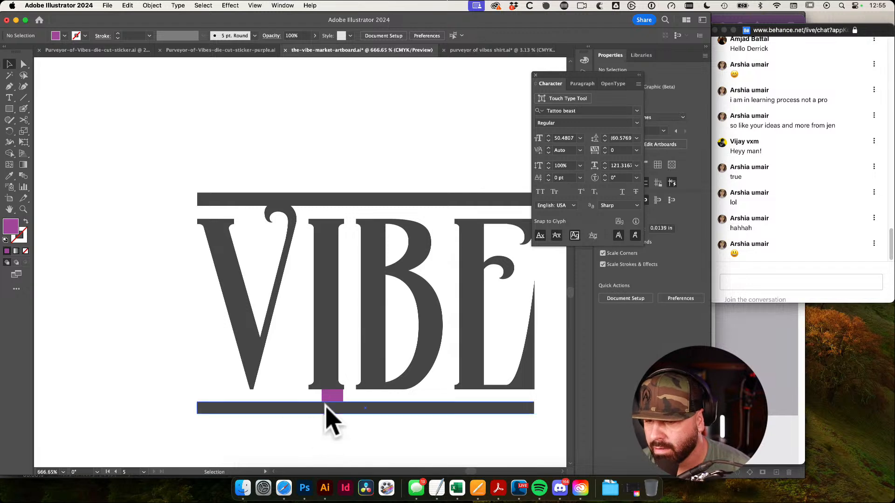
drag(331, 396, 459, 376)
drag(364, 379, 362, 273)
drag(340, 306, 412, 379)
drag(401, 334, 401, 340)
drag(321, 163, 321, 170)
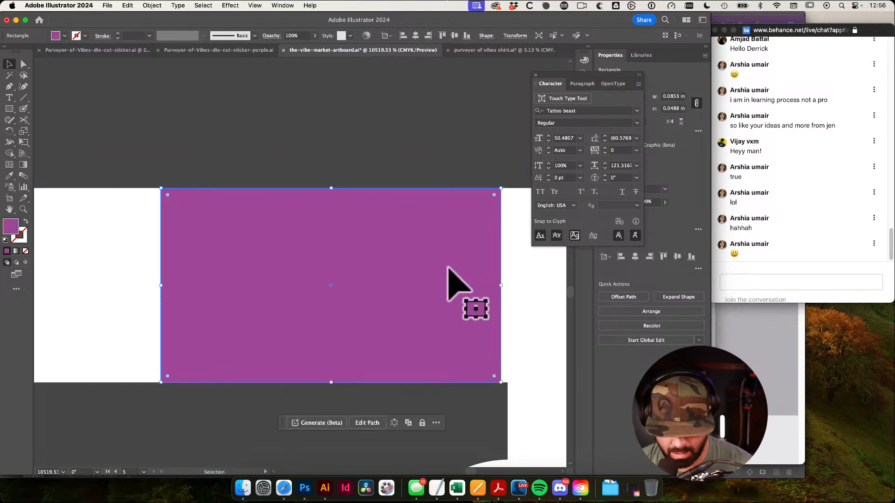
Cut the purple spacer out of the gap above the I
key(super+x)
drag(470, 299, 187, 288)
drag(417, 365, 214, 233)
drag(277, 354, 186, 344)
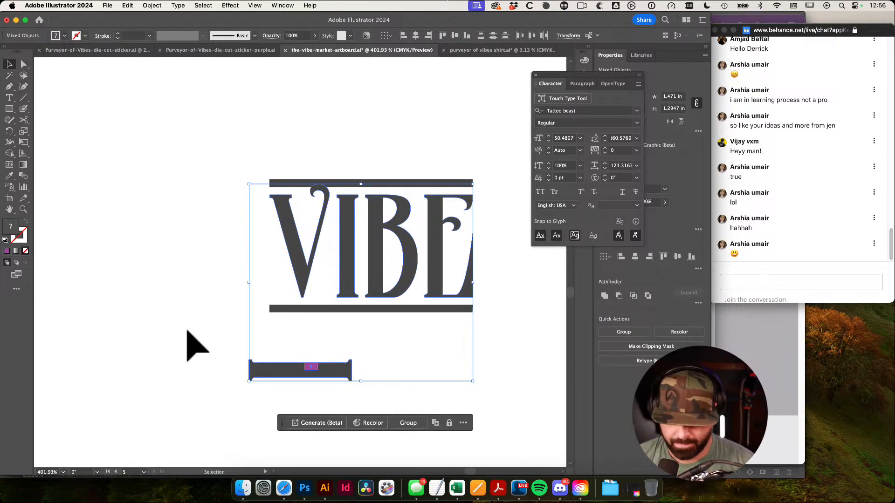
click(187, 332)
key(a)
scroll(395, 214, up, 3)
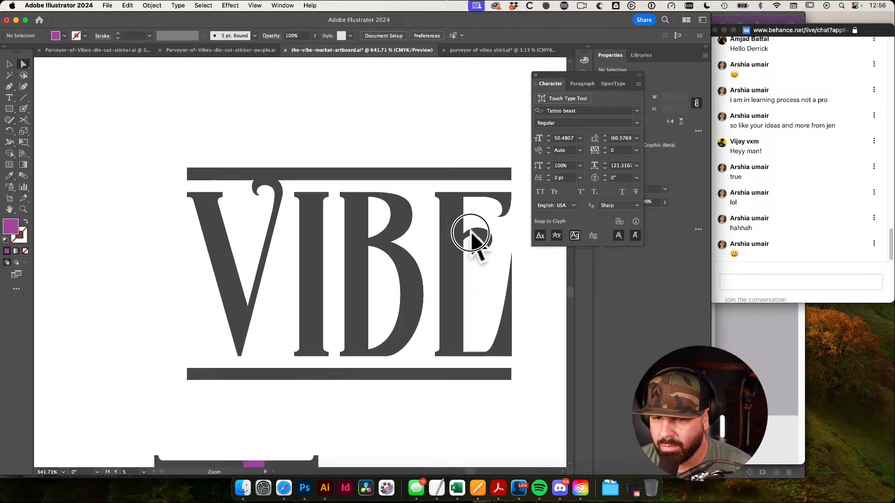
Place a copy of the thinner lower bar above the wordmark, and fill the original upper bar with purple (RGB 185, 87, 188)
drag(386, 384, 399, 112)
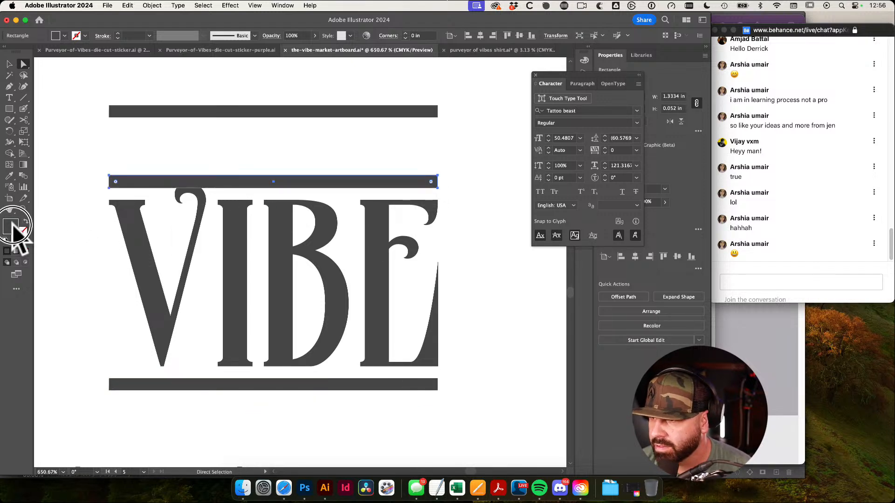
double_click(13, 226)
key(super+v)
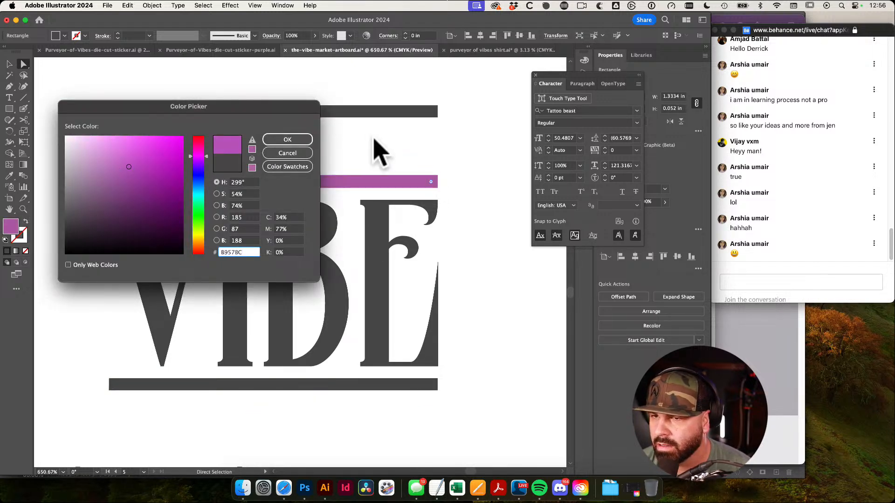
click(288, 139)
Align the bottom edges of the copied dark bar and the purple upper bar
click(383, 111)
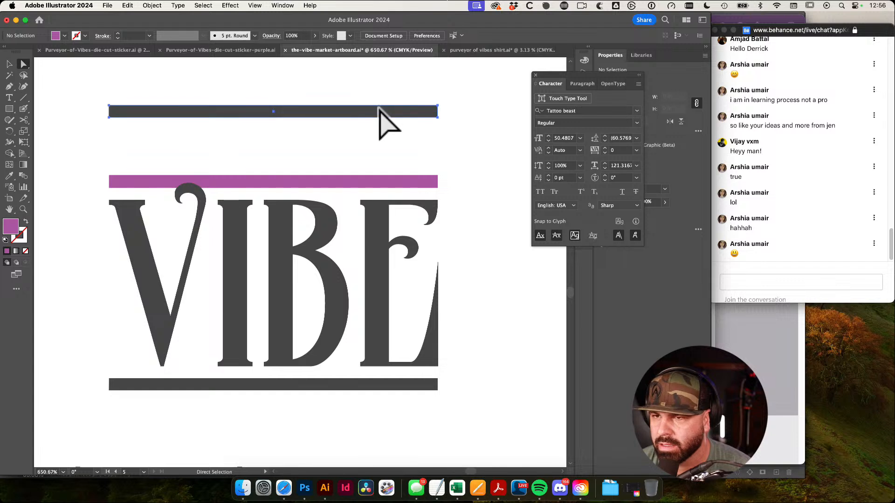
key(v)
shift+click(396, 181)
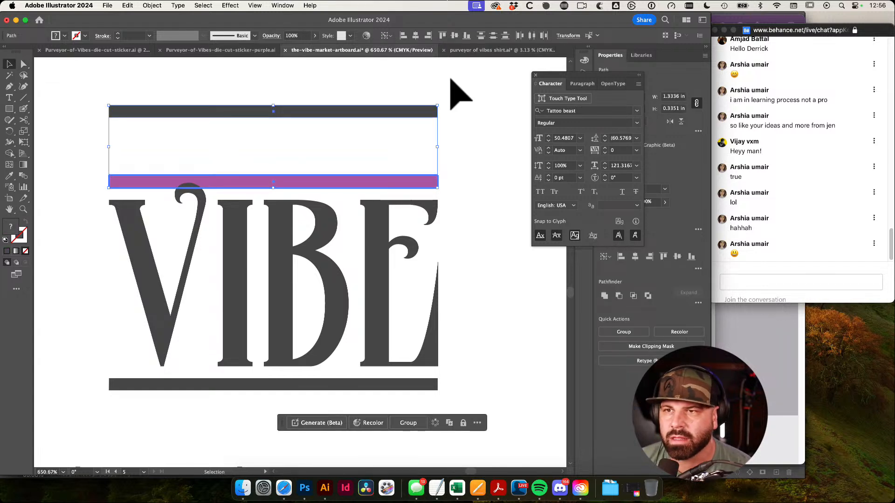
click(468, 35)
click(472, 182)
Cut the dark bar lying over the purple upper bar
drag(350, 185, 492, 253)
key(a)
click(397, 163)
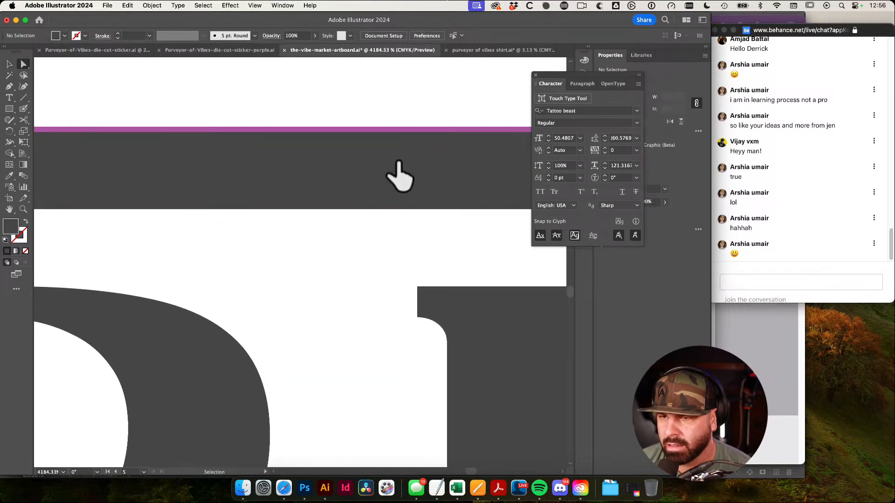
key(super+x)
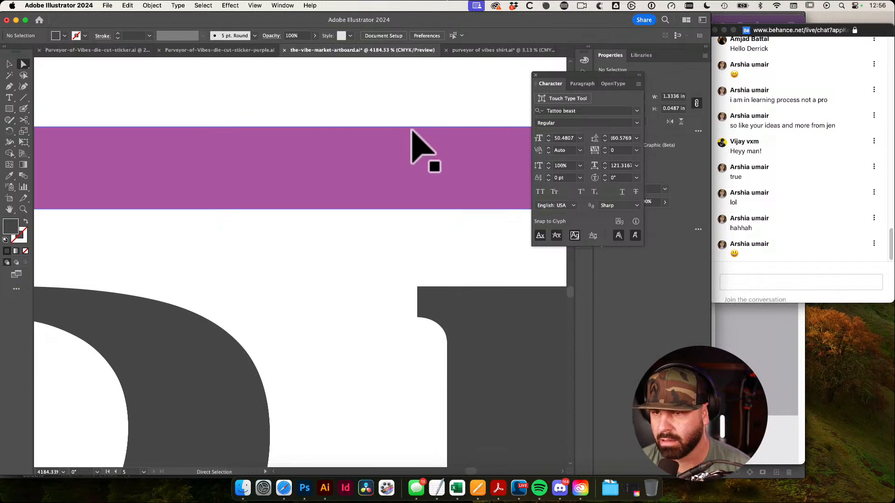
Delete the purple upper bar and paste the cut dark bar back in its original position
scroll(411, 132, right, 1)
click(399, 145)
key(Delete)
key(super+f)
drag(423, 150, 135, 159)
key(v)
click(409, 371)
drag(457, 359, 419, 371)
drag(226, 287, 446, 357)
Remove the extra anchor point on the V's left edge near its bottom tip with the Pen tool
key(a)
click(255, 247)
drag(445, 246, 195, 247)
drag(400, 219, 291, 231)
drag(322, 246, 503, 340)
drag(226, 367, 428, 423)
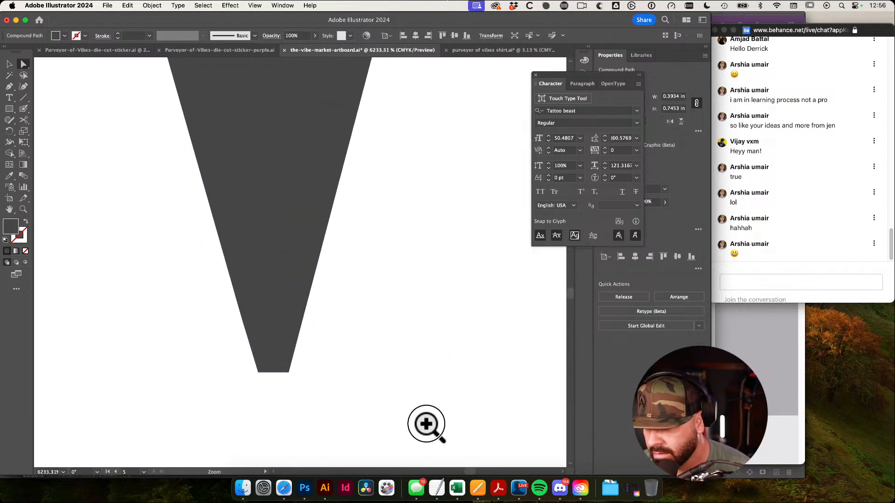
key(p)
click(241, 316)
super+click(206, 332)
drag(405, 354, 147, 343)
key(super+z)
super+click(292, 359)
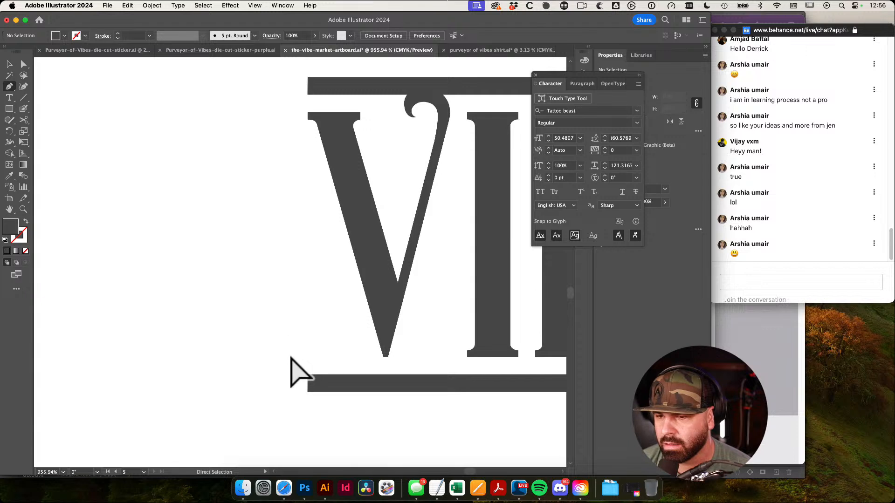
Create an offset path around the V at 0.0525 in with miter joins and a miter limit of 4
drag(487, 324, 360, 335)
drag(543, 324, 383, 320)
key(v)
key(a)
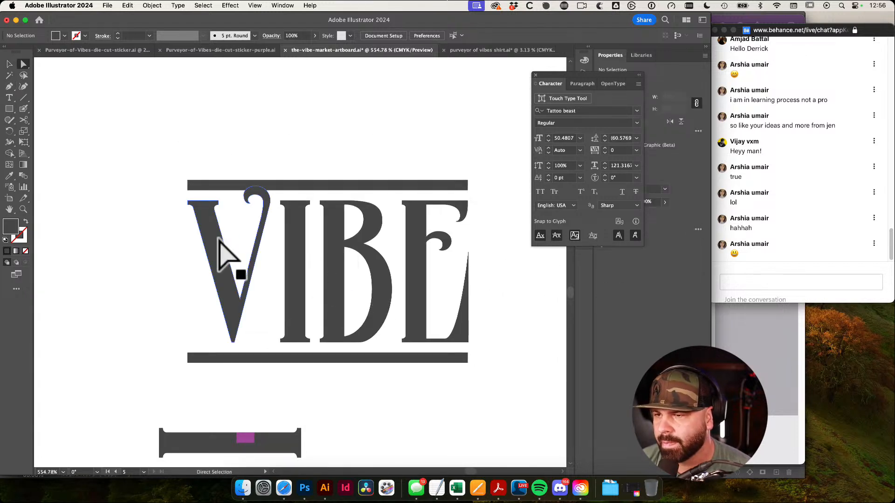
click(219, 254)
click(152, 5)
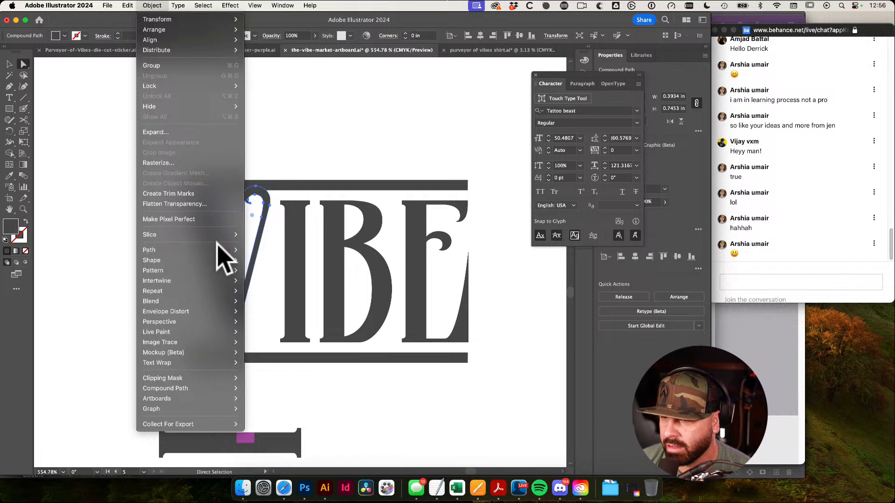
mouse_move(215, 244)
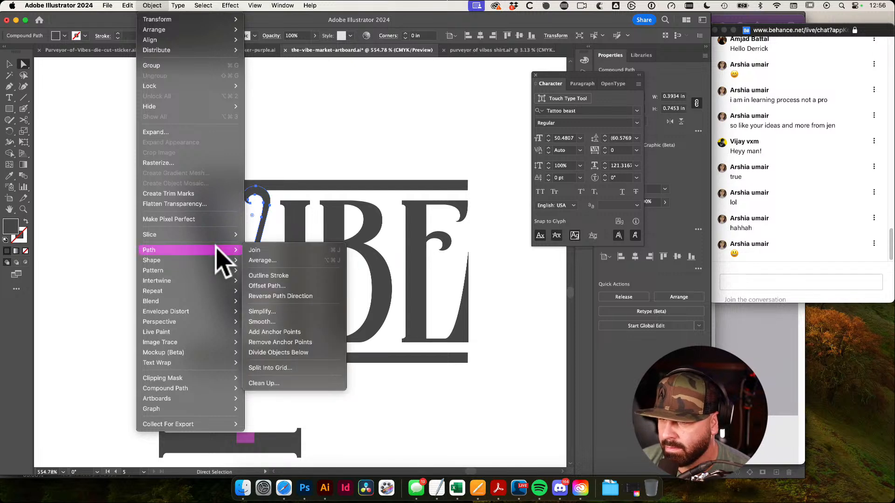
click(317, 286)
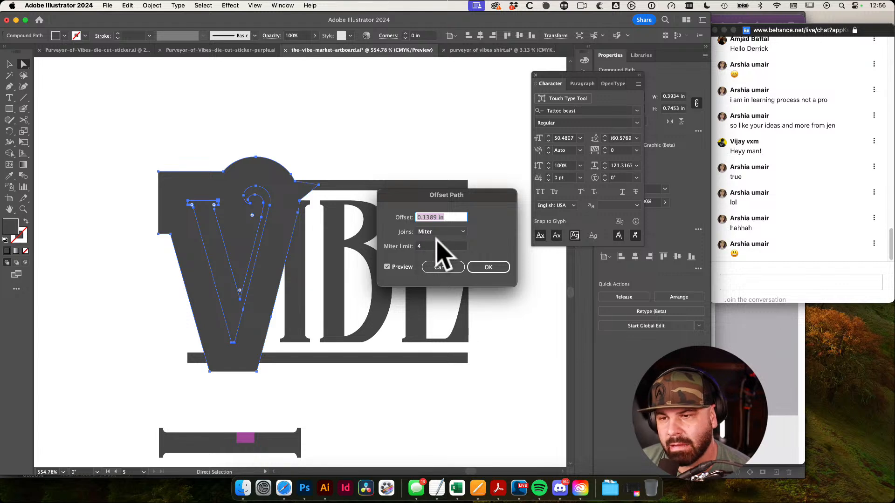
key(Down)
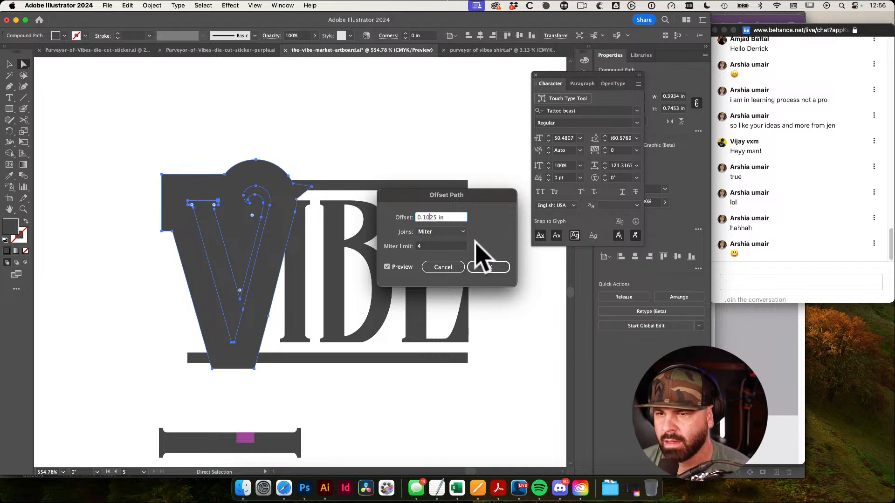
key(Tab)
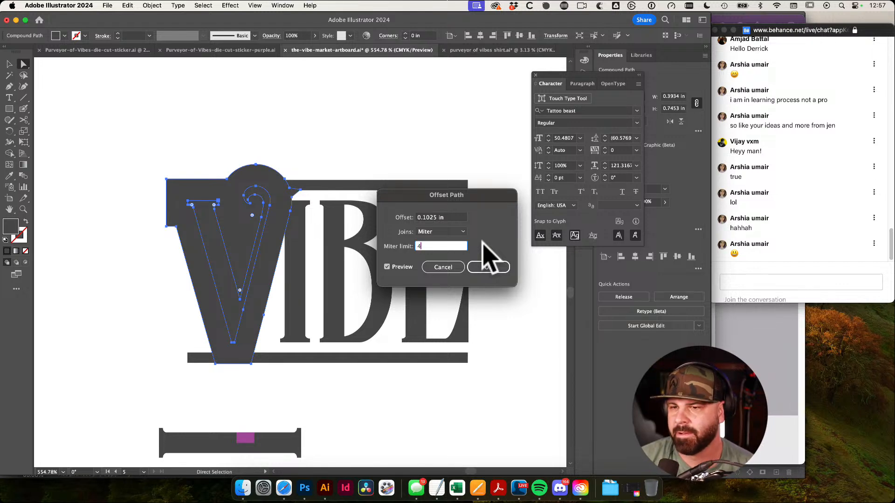
click(429, 218)
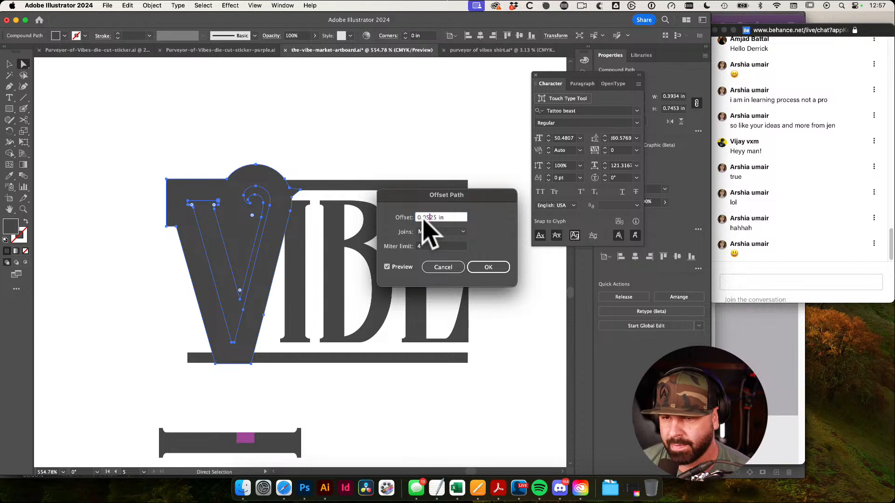
key(Tab)
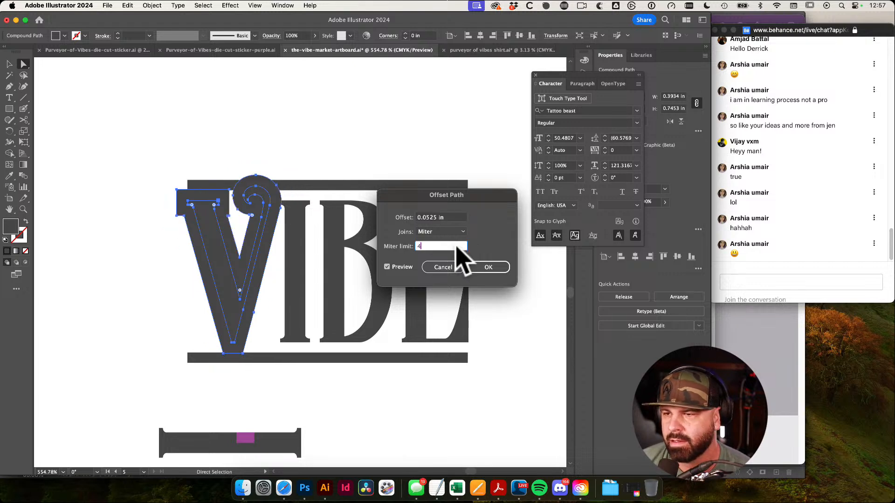
click(493, 273)
Delete the offset shape around the V and undo the deletion
click(270, 195)
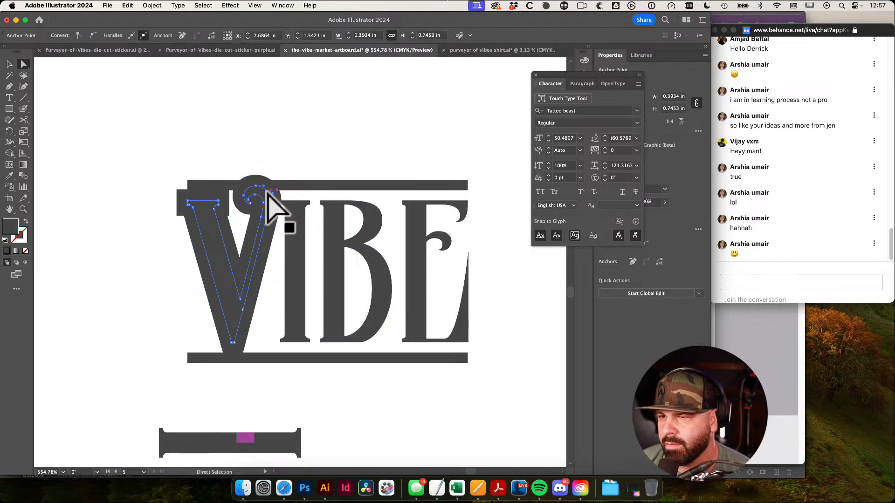
click(250, 190)
key(Delete)
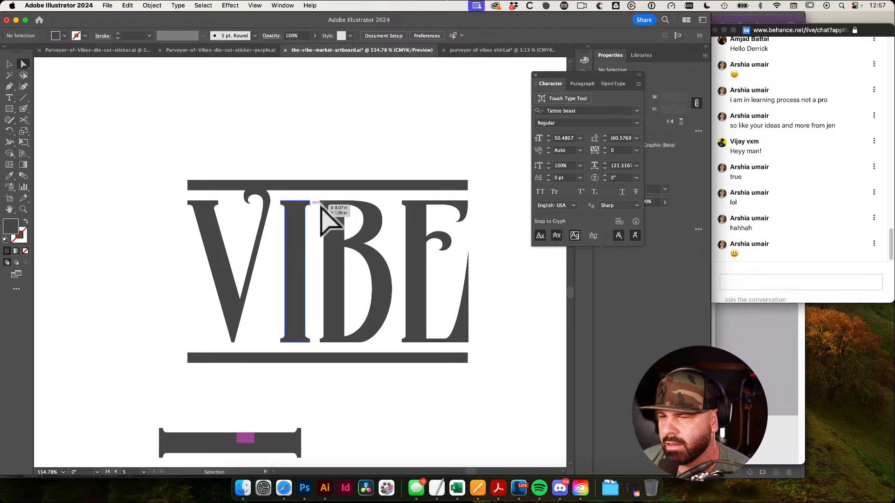
key(super+z)
Place a copy of the VIBE lettering, its bars and the spacer piece straight below the original
drag(390, 213, 252, 173)
drag(250, 171, 421, 302)
click(310, 303)
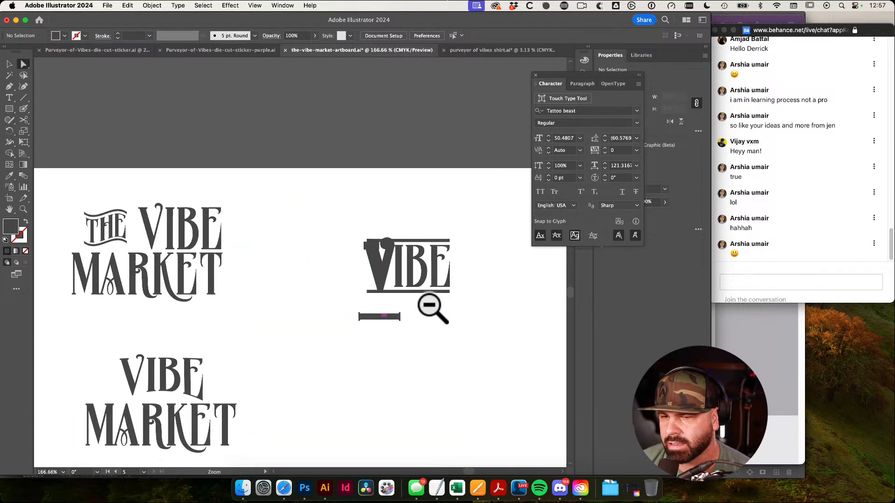
key(v)
drag(267, 208, 373, 295)
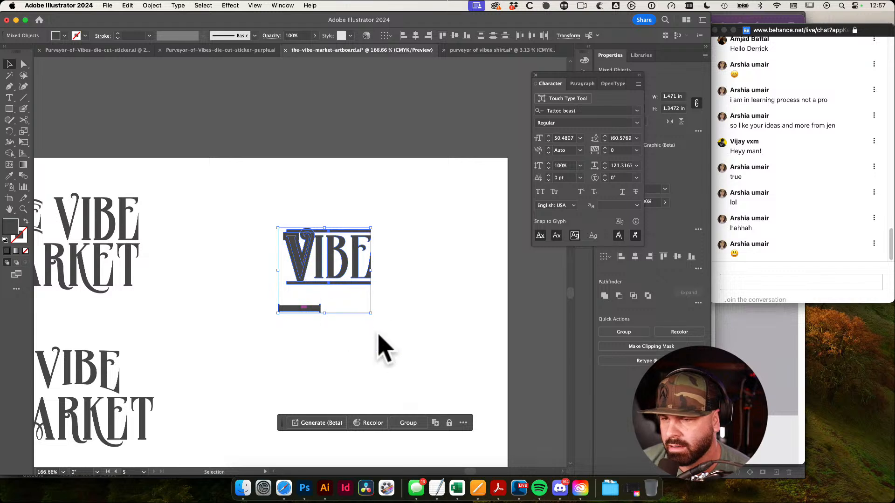
click(368, 335)
drag(252, 214, 380, 308)
drag(301, 268, 260, 340)
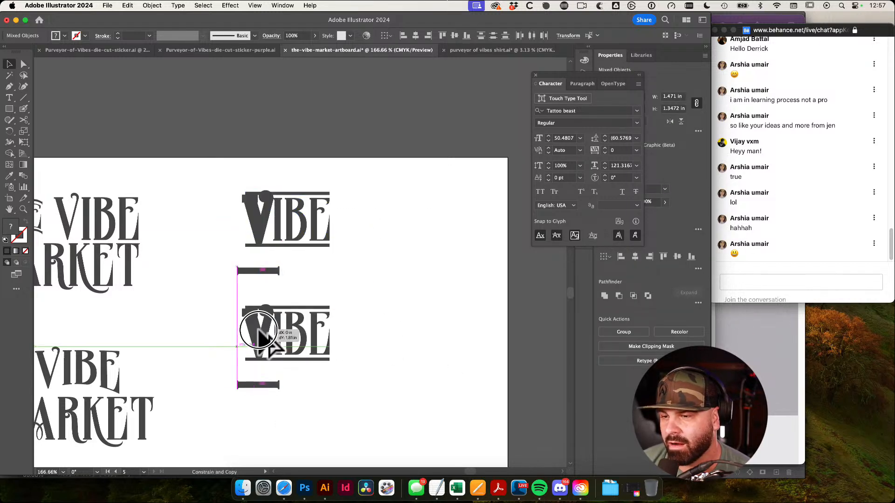
click(368, 316)
Delete the copied stem piece with the purple spacer below the duplicated VIBE
scroll(304, 334, up, 3)
drag(400, 338, 439, 260)
mouse_move(185, 327)
mouse_down()
mouse_move(355, 405)
mouse_move(286, 366)
mouse_move(184, 340)
mouse_move(181, 328)
mouse_up()
key(a)
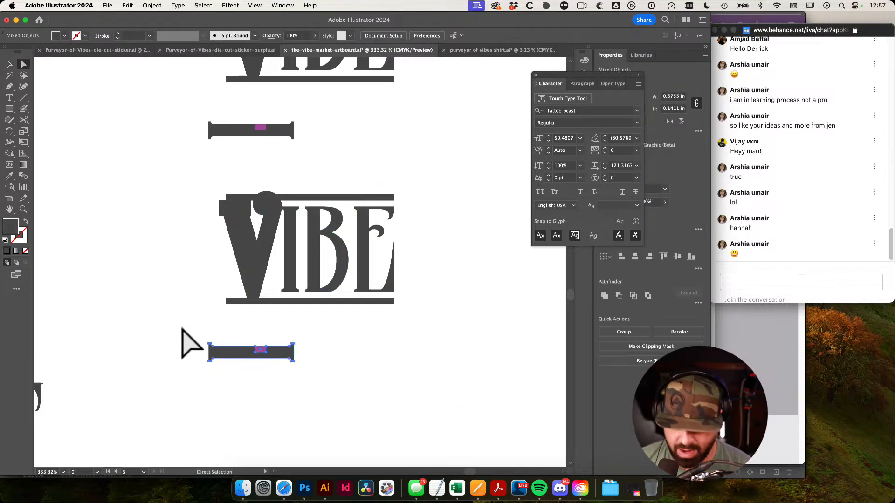
key(Delete)
Subtract the V's offset shape from the copy's upper bar with Shape Builder, leaving a gap around the V's curl
super+click(262, 194)
drag(217, 222, 340, 215)
key(shift+m)
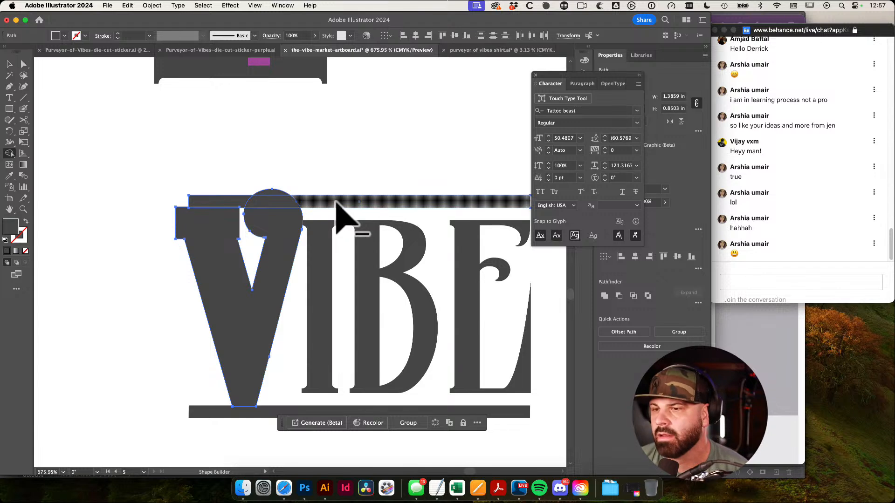
mouse_move(259, 194)
mouse_down()
mouse_move(274, 244)
mouse_move(272, 231)
mouse_up()
key(super+shift+a)
key(v)
drag(370, 158, 348, 154)
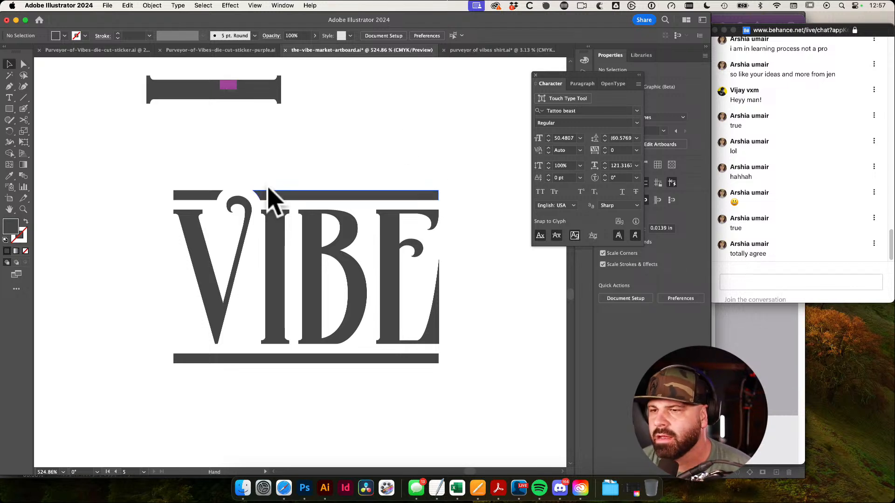
Examine the gap around the V's curl and how the bar ends line up with the E's outer edge
mouse_move(518, 281)
mouse_down()
mouse_move(469, 284)
mouse_move(510, 281)
mouse_up()
drag(252, 209, 459, 261)
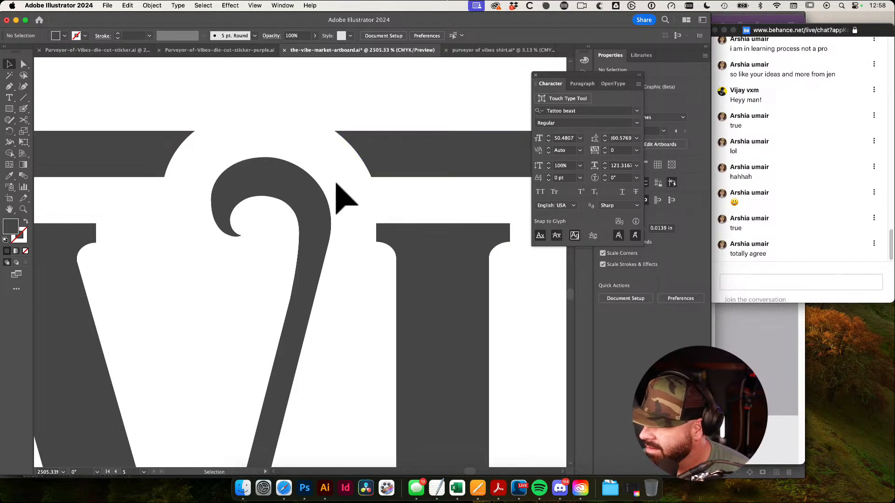
drag(377, 269, 254, 236)
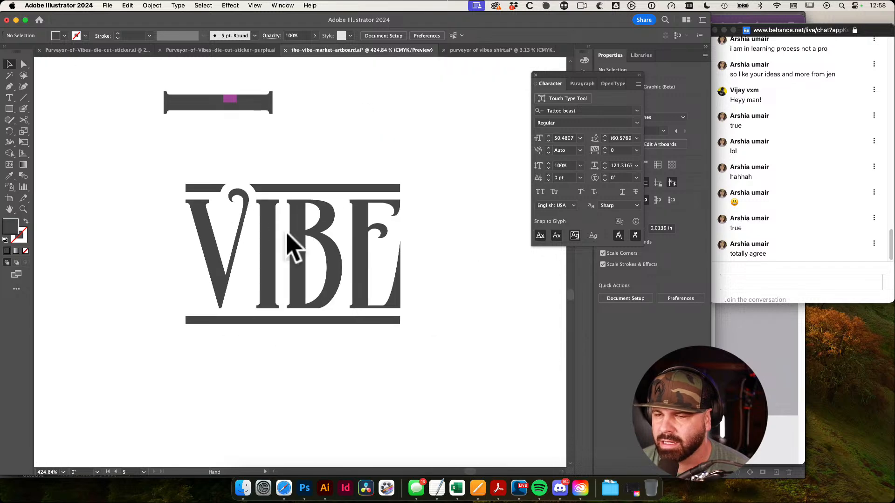
key(a)
drag(438, 271, 543, 358)
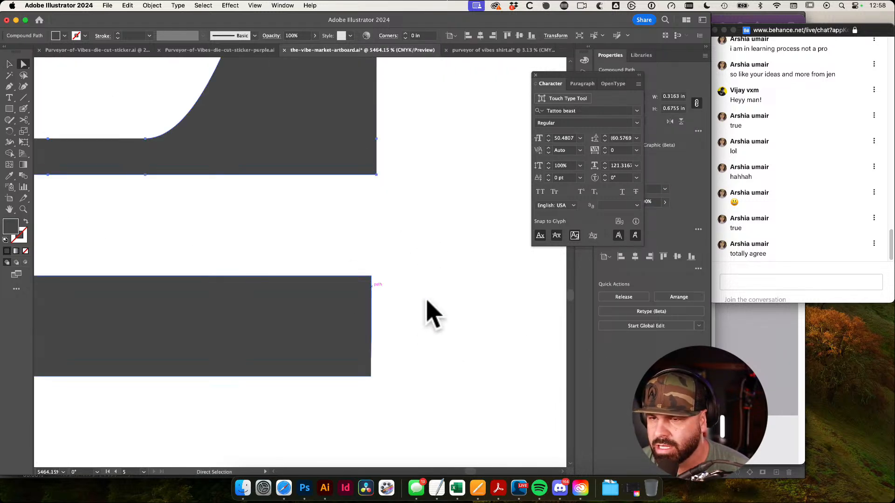
drag(443, 301, 209, 262)
drag(361, 309, 175, 287)
mouse_move(241, 308)
mouse_down()
mouse_move(395, 359)
mouse_move(253, 298)
mouse_up()
drag(248, 275, 396, 259)
drag(442, 373, 265, 311)
click(269, 315)
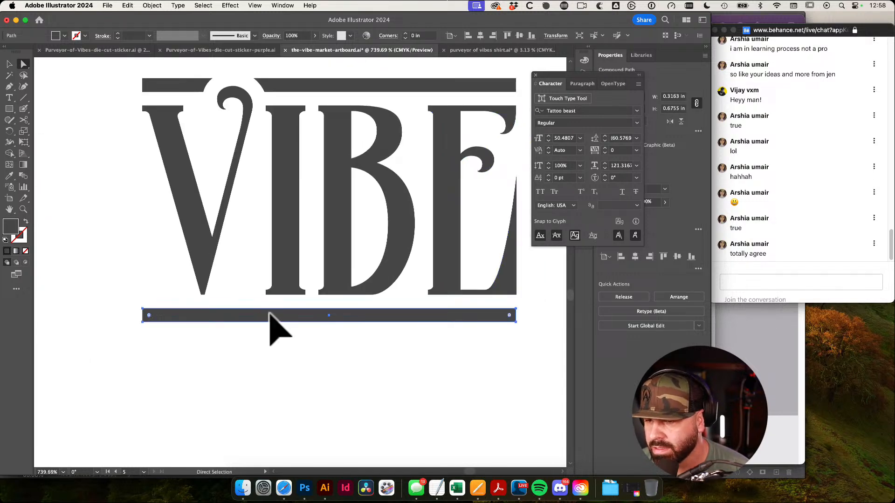
key(v)
click(326, 355)
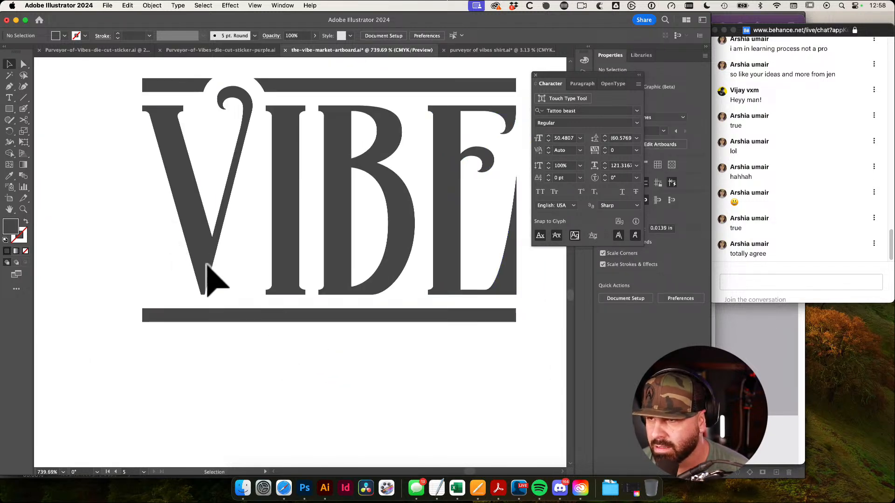
Show the rulers and place a vertical guide on the V's outer left edge
key(a)
click(179, 191)
key(super+t)
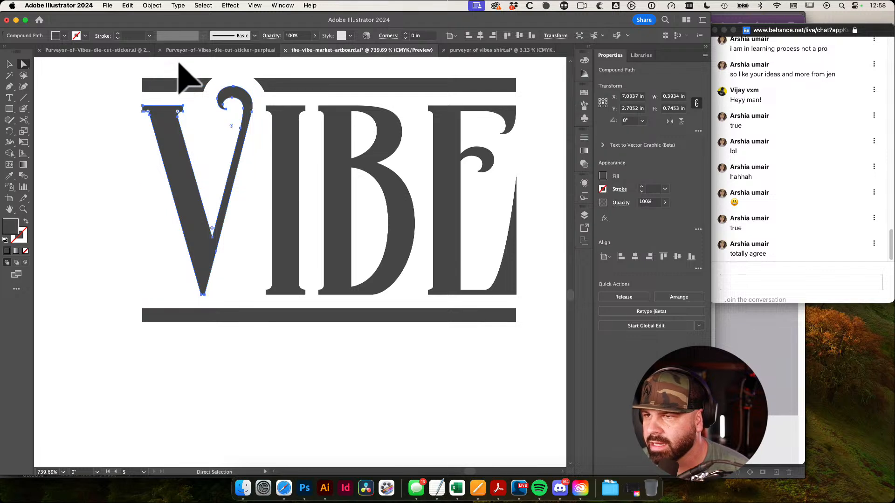
key(super+r)
drag(189, 61, 140, 106)
Place a vertical guide on the E's outer right edge
scroll(180, 144, right, 5)
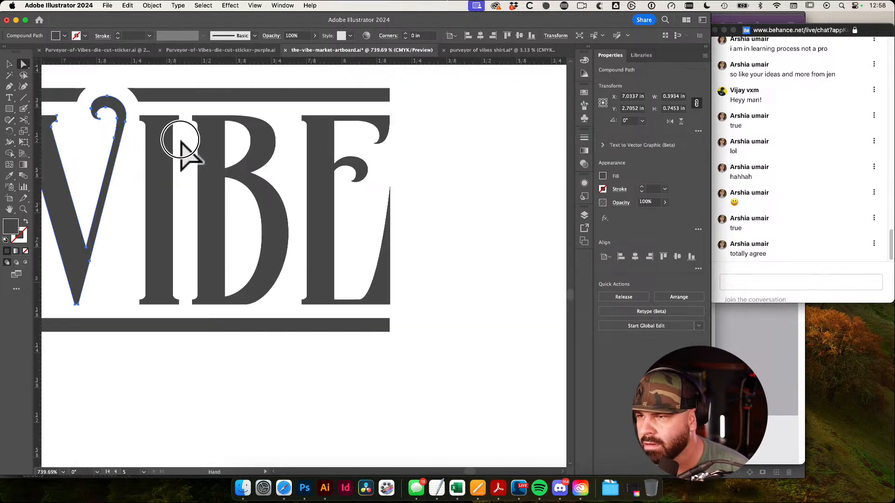
click(383, 122)
drag(399, 64, 390, 192)
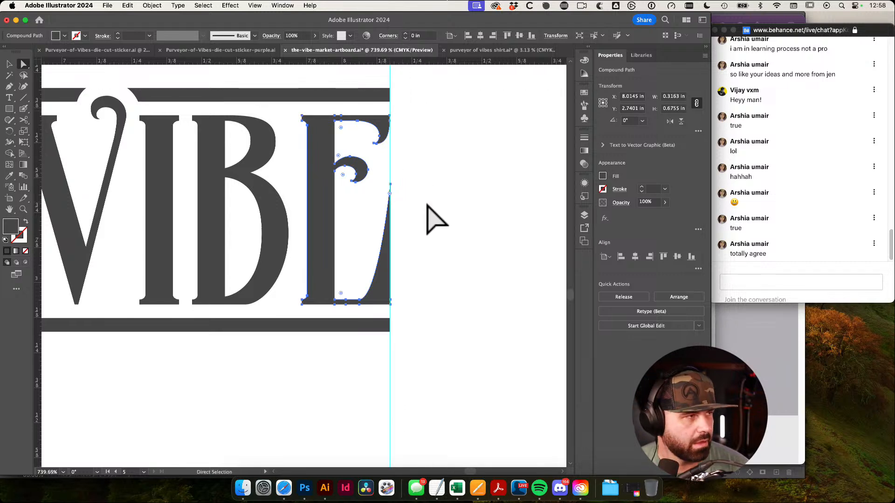
click(368, 338)
Extend the lower bar's right end to the guide at the E's outer edge by moving both corner anchors
scroll(443, 358, left, 5)
drag(121, 270, 377, 366)
drag(430, 353, 376, 330)
scroll(406, 325, right, 10)
drag(485, 321, 585, 473)
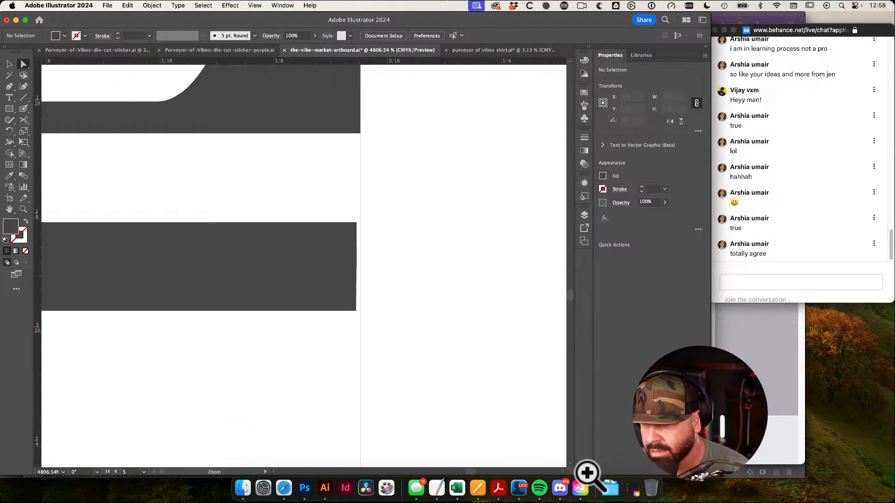
click(345, 284)
drag(491, 320, 310, 187)
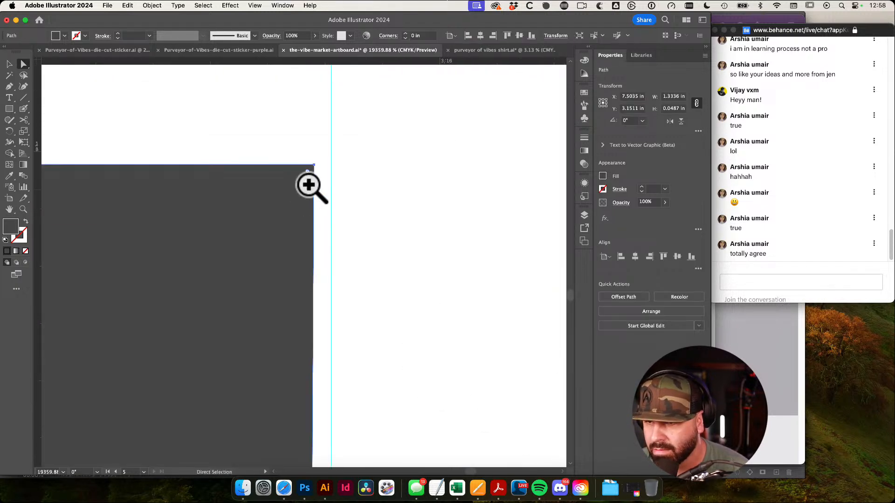
click(315, 165)
drag(477, 448, 458, 183)
drag(454, 262, 294, 250)
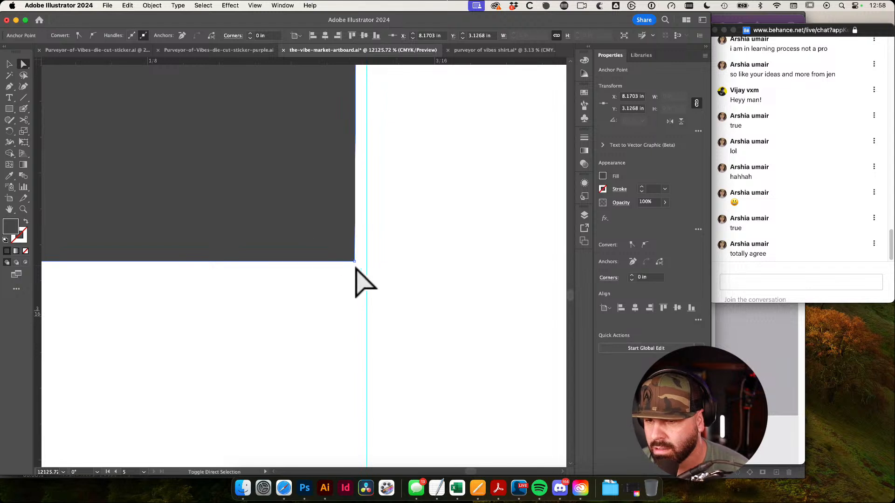
shift+click(354, 262)
drag(355, 261, 366, 261)
drag(453, 268, 341, 275)
Extend the upper bar's right end to the guide at the E's outer edge using its two corner anchors
drag(85, 277, 527, 399)
drag(475, 288, 250, 205)
drag(368, 205, 224, 298)
drag(308, 191, 191, 255)
drag(443, 256, 140, 249)
drag(536, 256, 365, 313)
drag(319, 244, 344, 236)
click(263, 204)
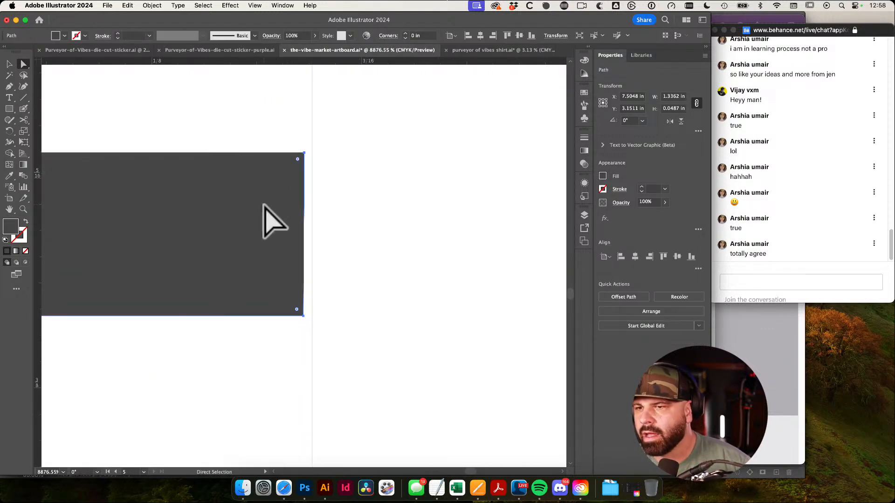
click(305, 153)
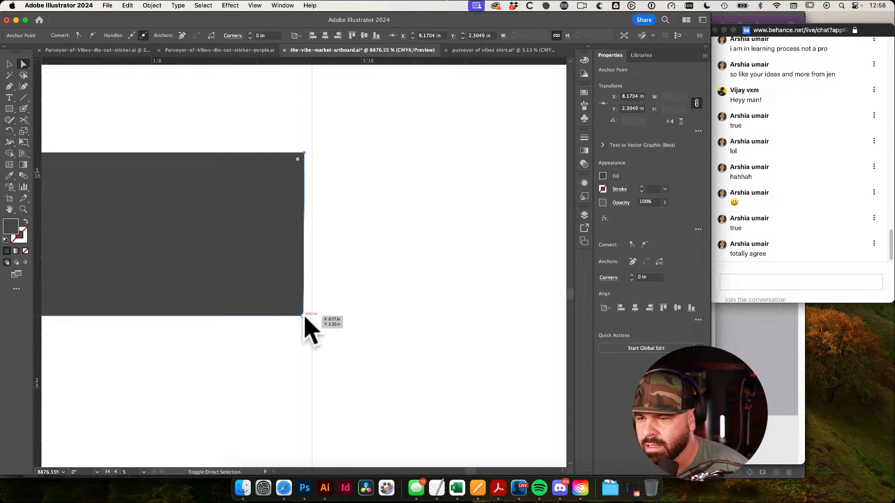
shift+click(303, 316)
drag(304, 316, 432, 357)
key(super+z)
key(super+z)
drag(331, 336, 359, 335)
Examine the left end of the upper bar against the guide at the V's outer edge
drag(453, 333, 196, 310)
drag(68, 330, 297, 262)
drag(149, 271, 380, 315)
drag(253, 137, 407, 232)
click(409, 232)
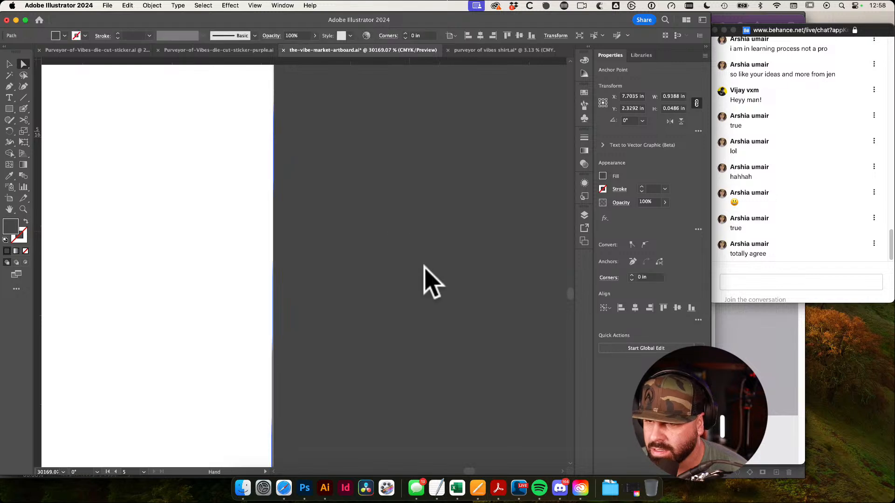
drag(411, 291, 347, 275)
drag(453, 445, 377, 366)
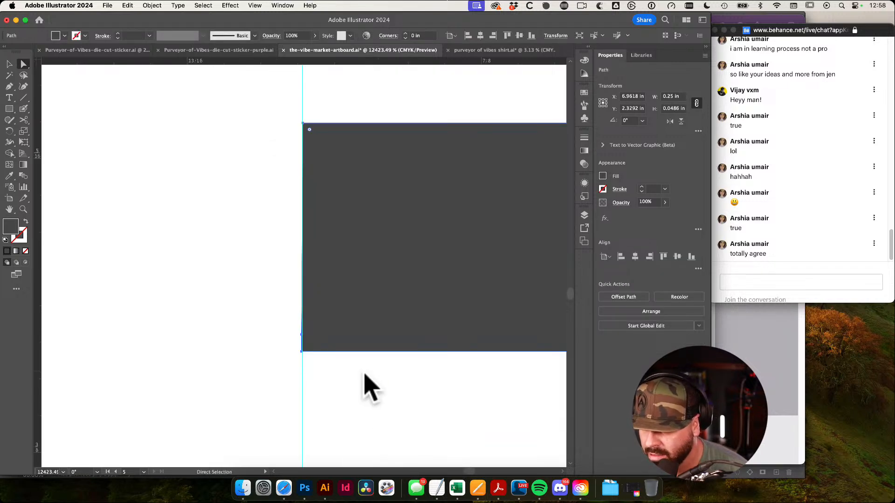
drag(300, 368, 425, 345)
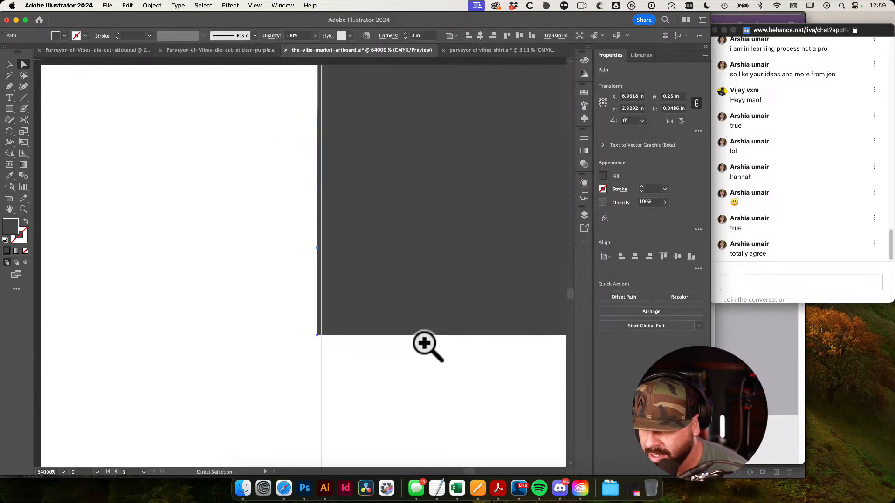
Try to clean up the upper bar's lower-left corner by deleting its extra anchor point
click(317, 335)
drag(407, 277, 395, 305)
drag(496, 328, 329, 312)
drag(482, 322, 183, 312)
drag(433, 336, 201, 324)
drag(502, 344, 406, 190)
key(super+z)
click(390, 238)
key(Delete)
drag(264, 266, 348, 313)
key(Delete)
key(Delete)
key(super+z)
key(super+z)
key(super+z)
Delete the extra anchor near the upper bar's lower-left corner and move the corner anchor onto the guide at the V's outer edge
drag(119, 291, 364, 333)
key(p)
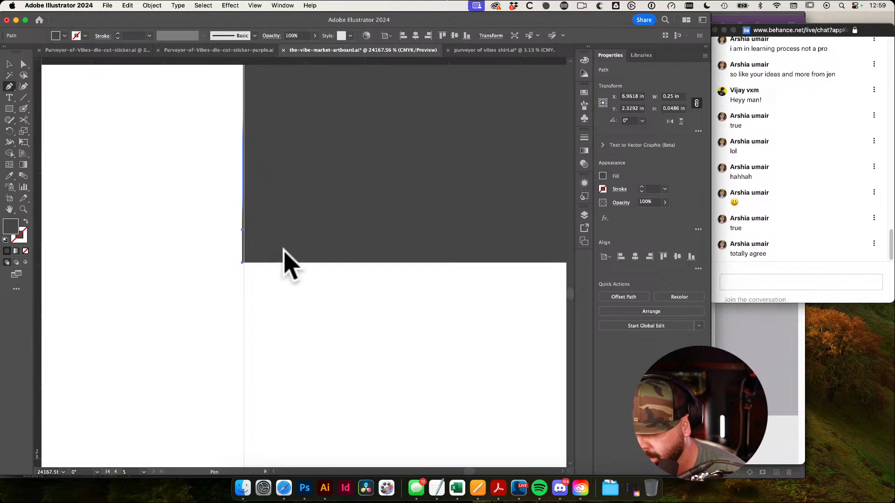
click(243, 230)
key(a)
click(243, 262)
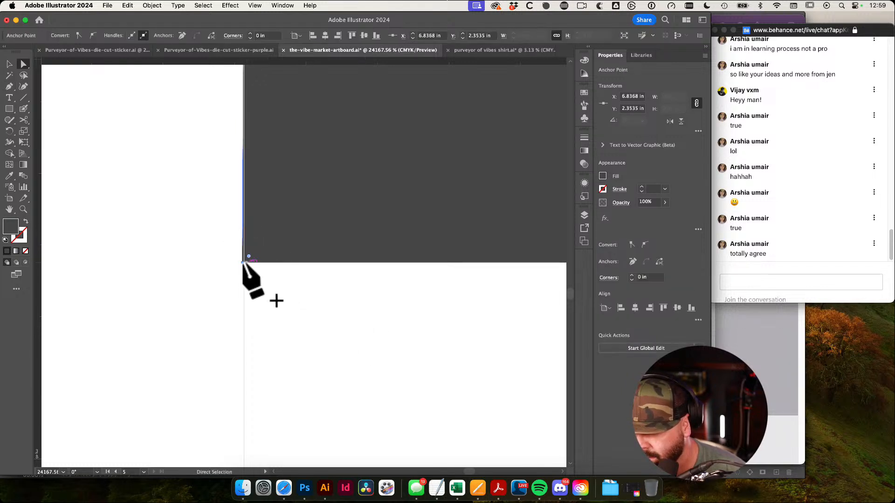
drag(239, 261, 499, 352)
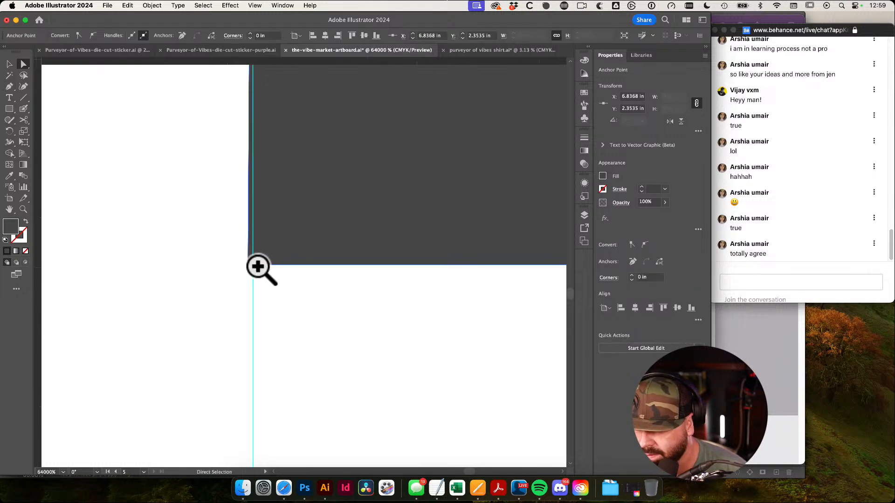
drag(247, 266, 253, 266)
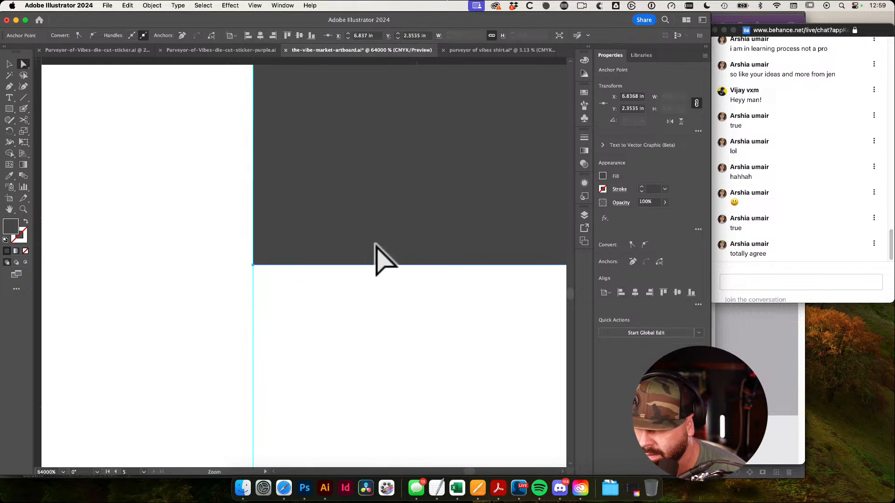
Move the upper bar's upper-left corner anchor onto the guide at the V's outer edge
drag(374, 245, 144, 166)
drag(421, 124, 388, 438)
drag(340, 381, 494, 400)
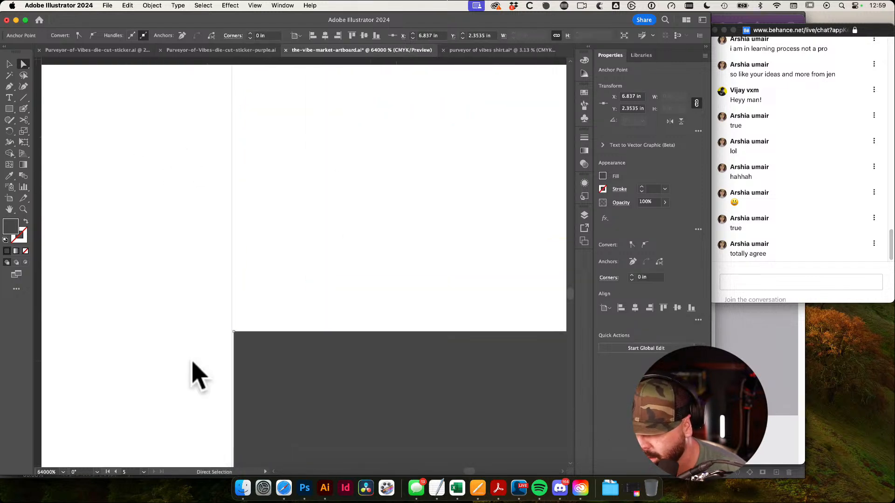
mouse_move(233, 332)
mouse_down()
mouse_move(296, 331)
mouse_move(232, 331)
mouse_up()
Move the lower bar's upper-right corner anchor onto the guide at the E's outer edge
drag(365, 277, 179, 273)
drag(430, 316, 190, 295)
drag(476, 327, 373, 326)
drag(559, 335, 465, 373)
drag(138, 212, 233, 242)
drag(387, 332, 313, 124)
drag(479, 347, 604, 419)
drag(419, 347, 549, 435)
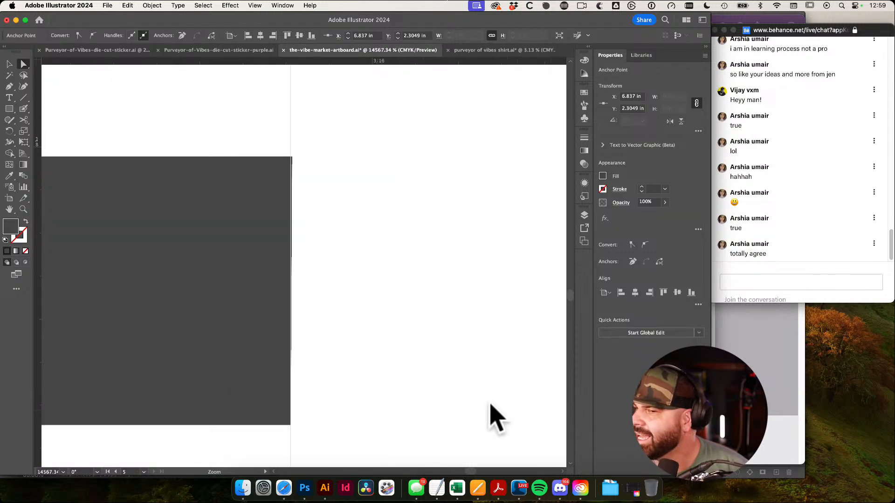
click(275, 254)
drag(308, 231, 334, 194)
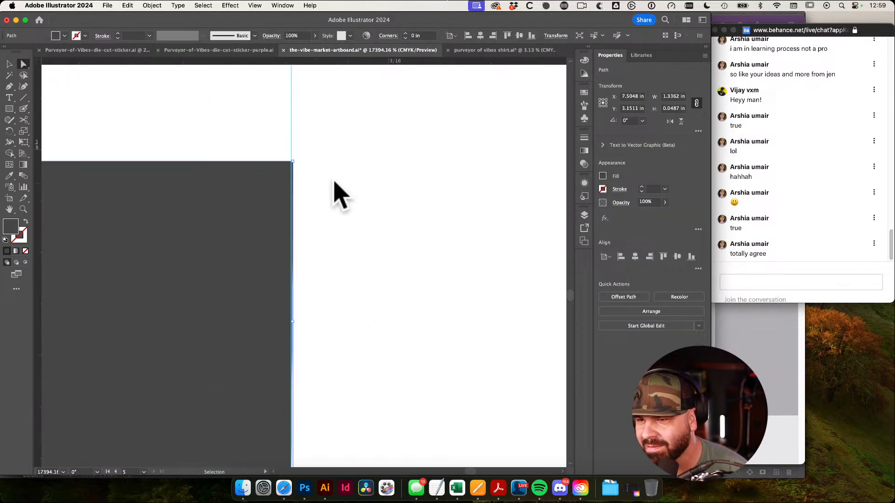
mouse_move(292, 162)
mouse_down()
mouse_move(368, 169)
mouse_move(292, 159)
mouse_up()
Align the lower bar's lower-left corner anchor with the guide at the V's outer edge
drag(437, 366, 383, 347)
drag(408, 285, 402, 209)
drag(342, 375, 577, 420)
drag(401, 341, 139, 262)
drag(161, 280, 422, 277)
drag(126, 275, 387, 264)
drag(289, 278, 535, 404)
drag(500, 366, 664, 410)
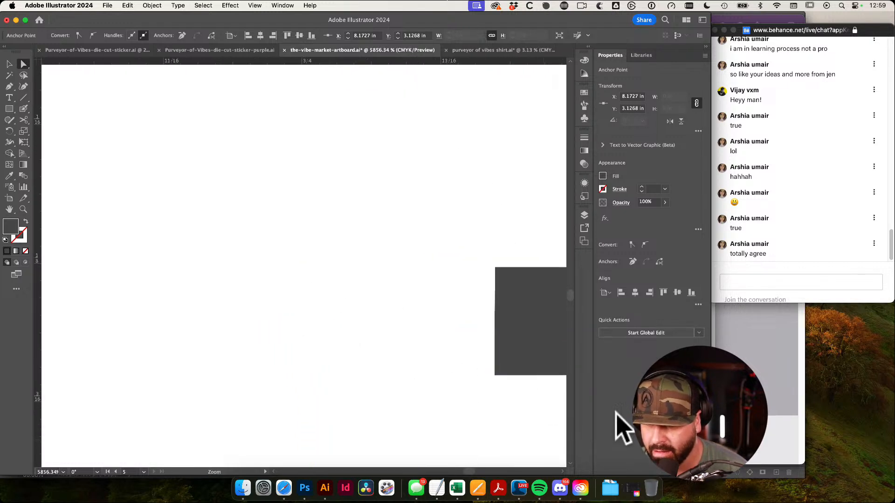
drag(517, 348, 543, 352)
drag(491, 353, 498, 402)
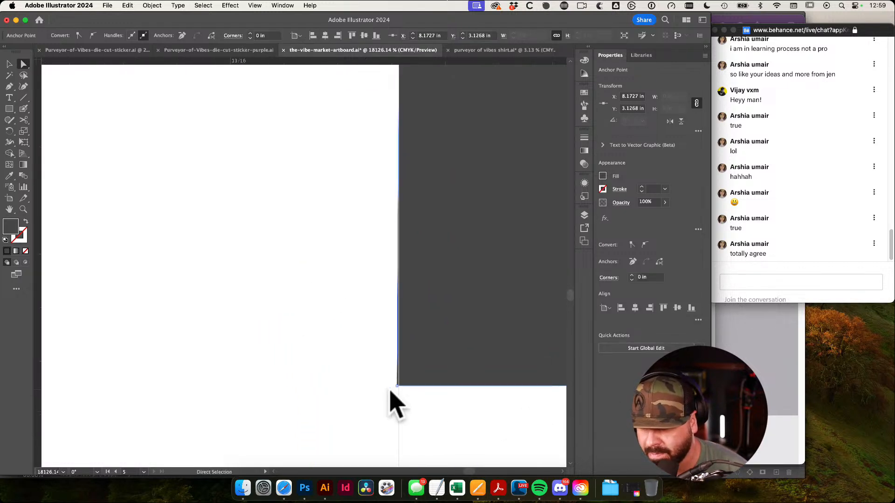
mouse_move(397, 386)
mouse_down()
mouse_move(465, 386)
mouse_move(399, 386)
mouse_up()
Deselect the lower bar and hide the guides
scroll(439, 293, up, 5)
drag(464, 254, 286, 215)
drag(522, 246, 221, 281)
drag(358, 259, 275, 267)
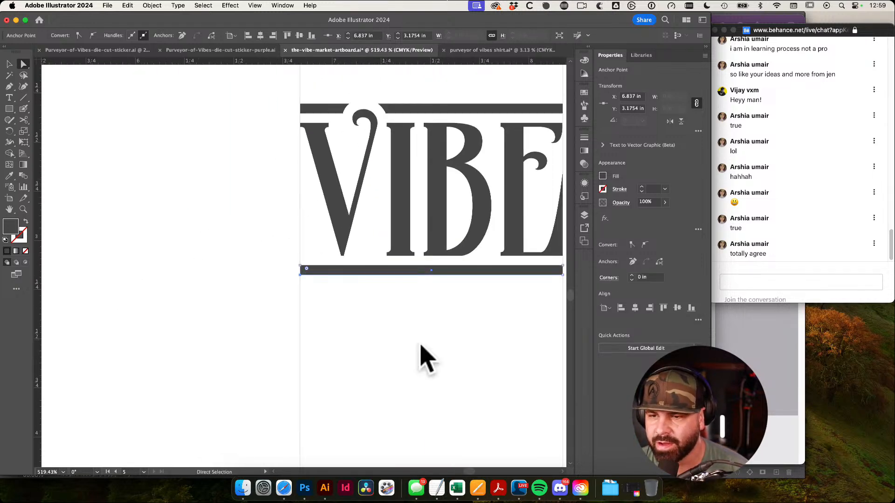
key(v)
click(457, 314)
drag(457, 314, 346, 340)
key(super+semicolon)
drag(395, 250, 328, 282)
Group the finished VIBE lettering with its two bars and place a duplicate of the group below
click(528, 328)
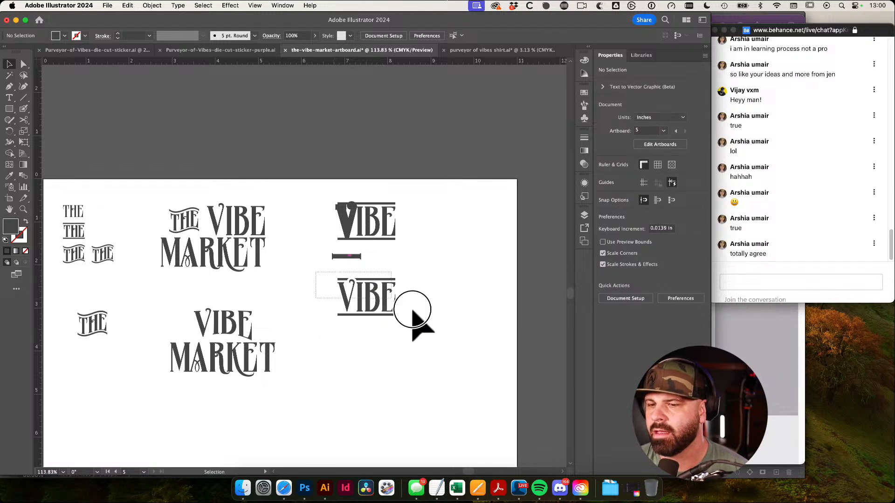
click(373, 303)
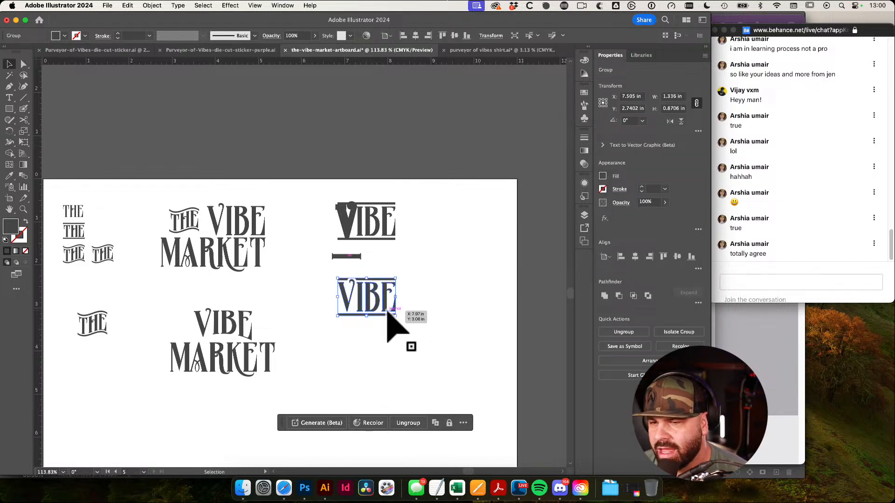
drag(373, 303, 361, 359)
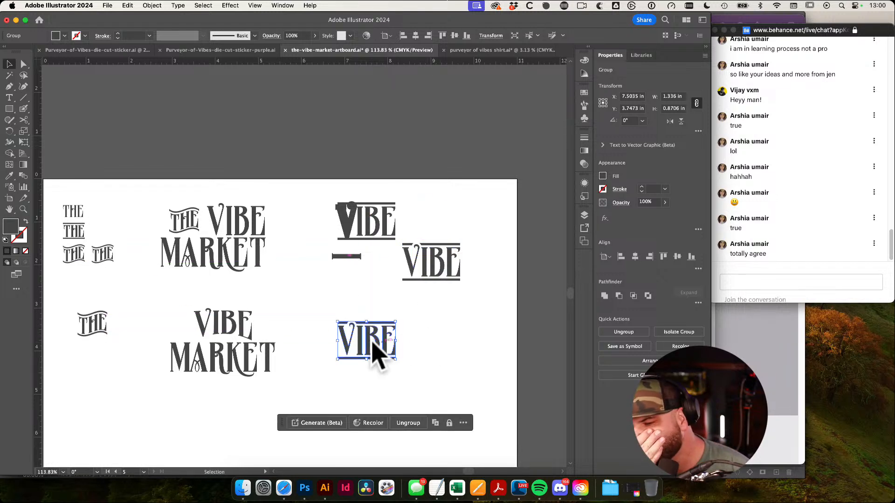
Apply a horizontal Arc Lower warp with a -29% bend to the lower VIBE group
click(231, 5)
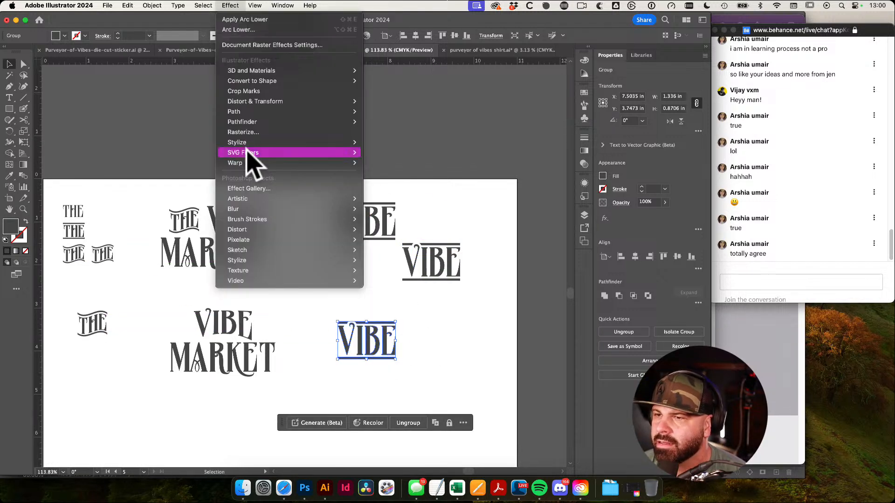
mouse_move(254, 163)
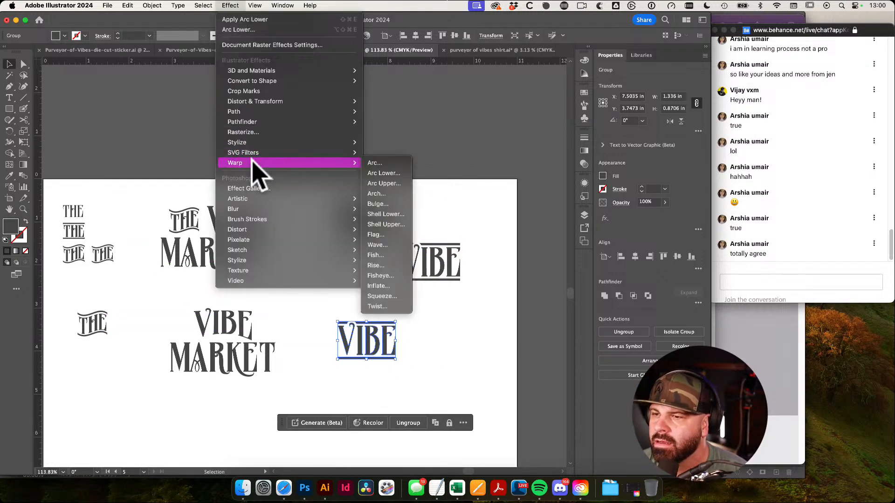
click(399, 175)
key(Caps_Lock)
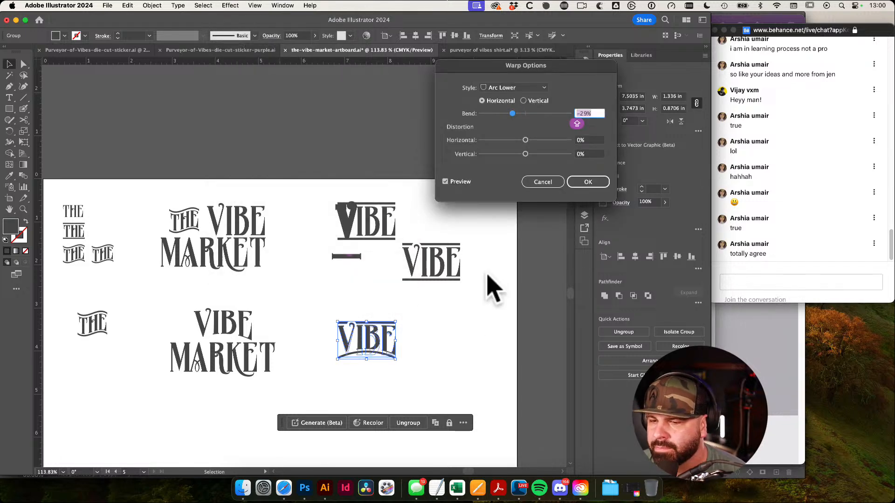
click(601, 183)
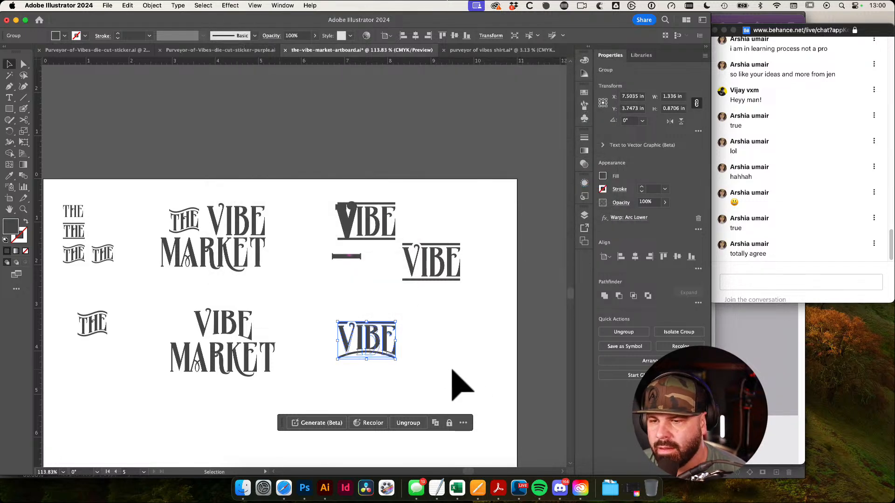
click(460, 383)
Move the warped VIBE group up, closer to the small bar beneath the first VIBE version
key(z)
drag(439, 376, 531, 379)
drag(466, 379, 529, 315)
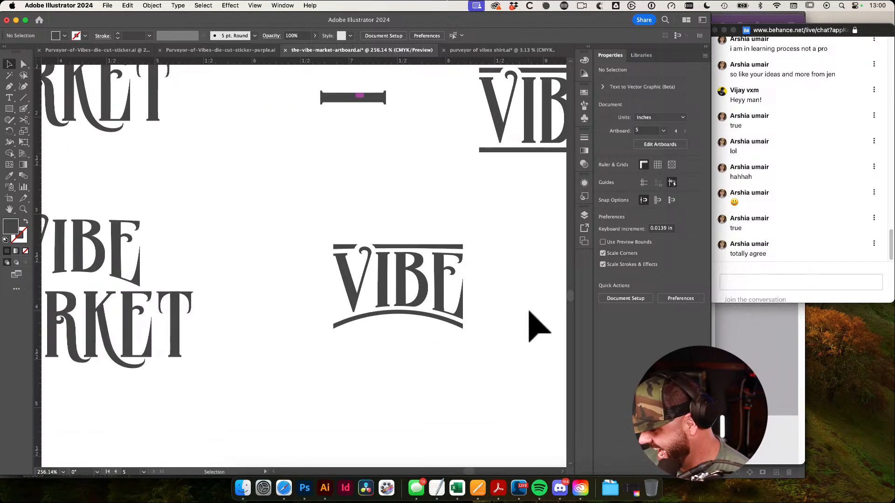
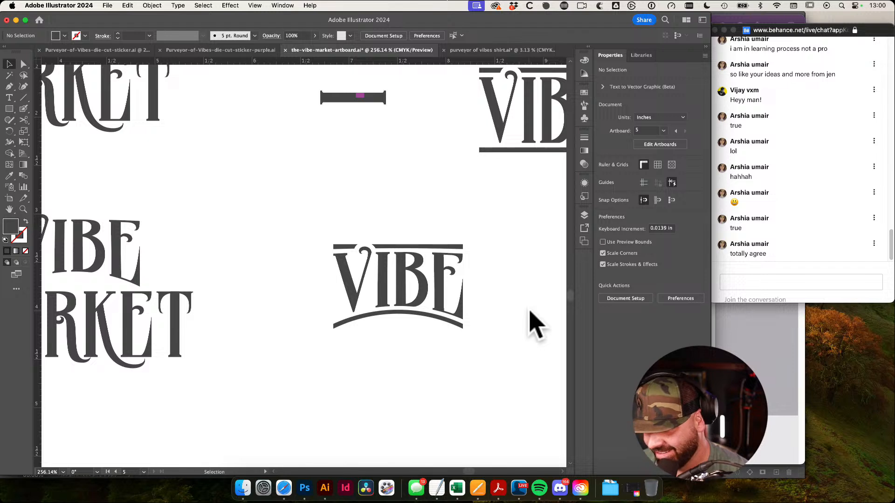
key(space)
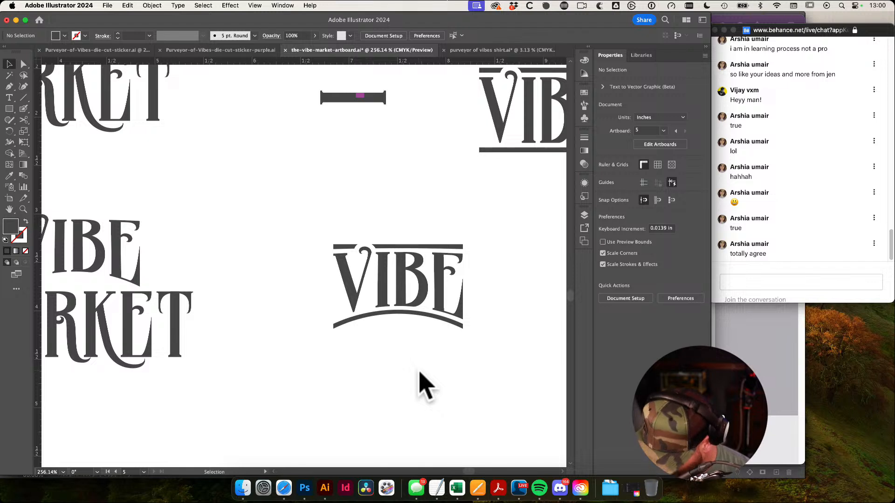
scroll(534, 371, down, 3)
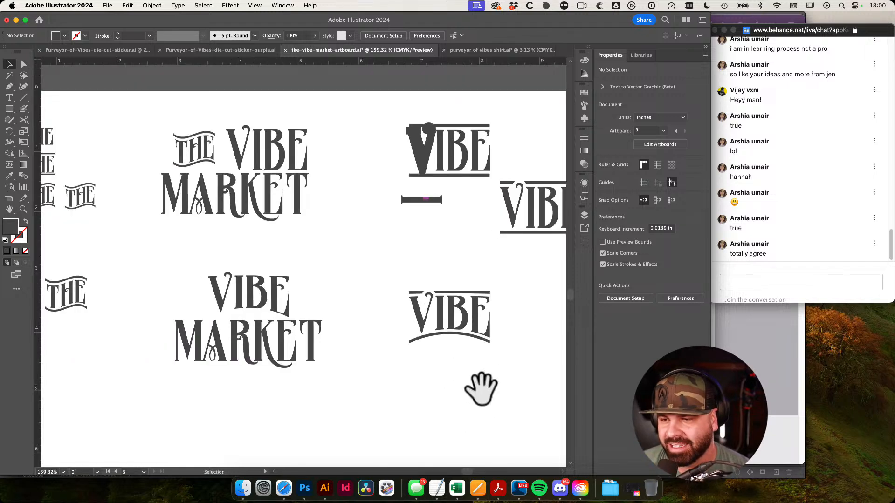
key(space)
drag(468, 395, 450, 393)
click(469, 335)
drag(449, 339, 441, 295)
click(503, 352)
Compare the warped VIBE with the other THE VIBE MARKET lettering layouts on the artboard
key(space)
drag(516, 339, 493, 345)
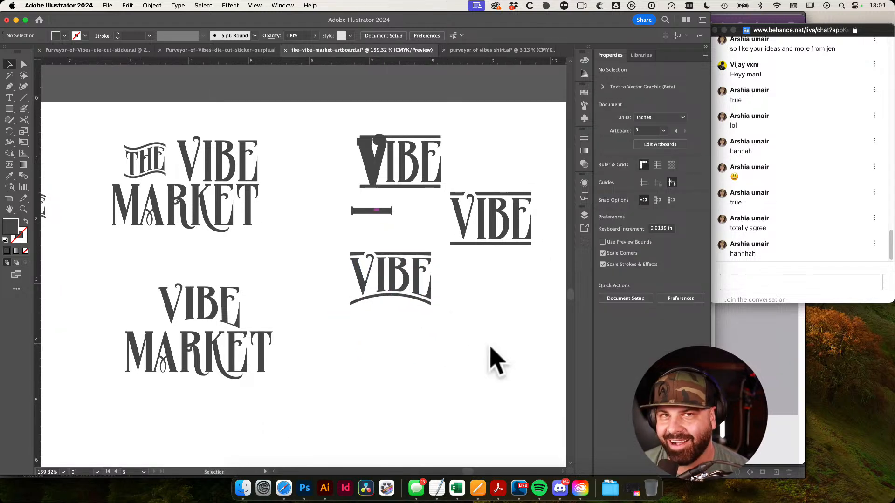
key(space)
drag(379, 399, 527, 335)
key(space)
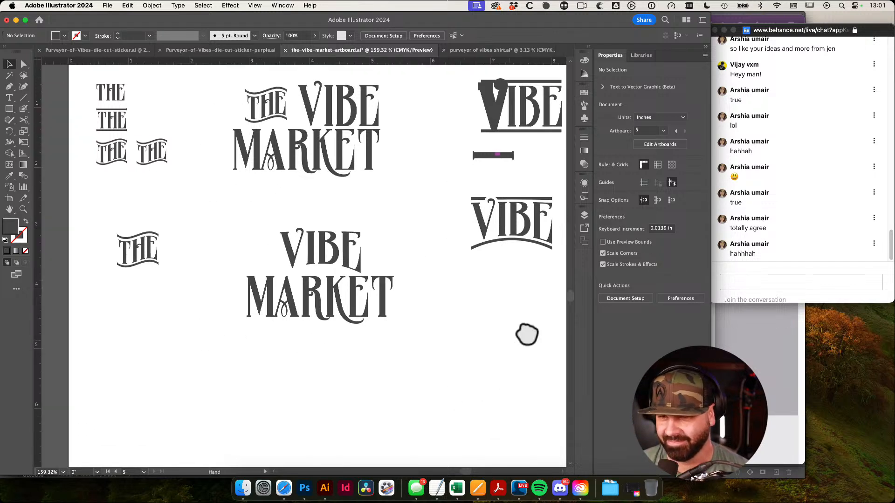
drag(181, 227, 350, 333)
click(350, 333)
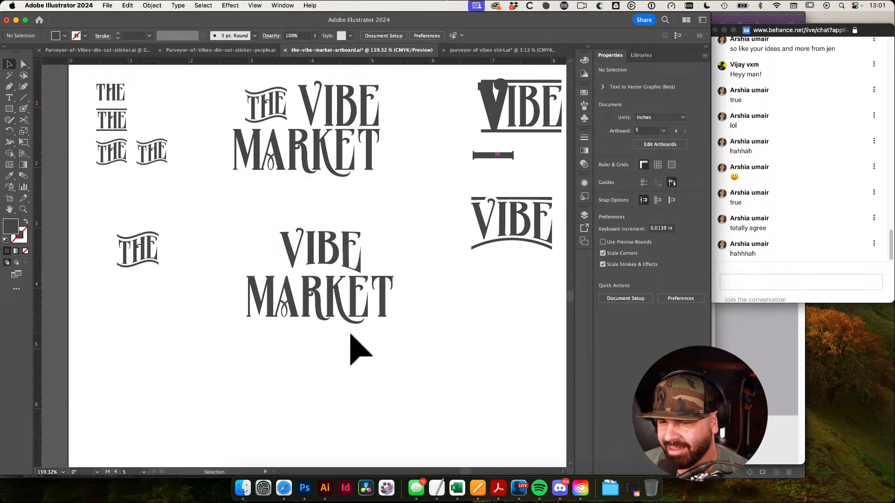
key(space)
drag(382, 374, 423, 454)
drag(241, 131, 422, 261)
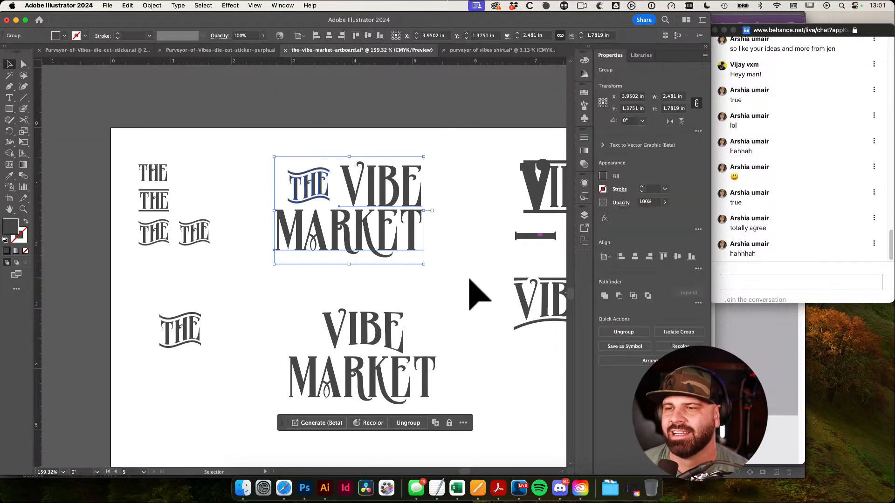
click(472, 279)
key(super+space)
drag(471, 278, 370, 232)
key(space)
key(space)
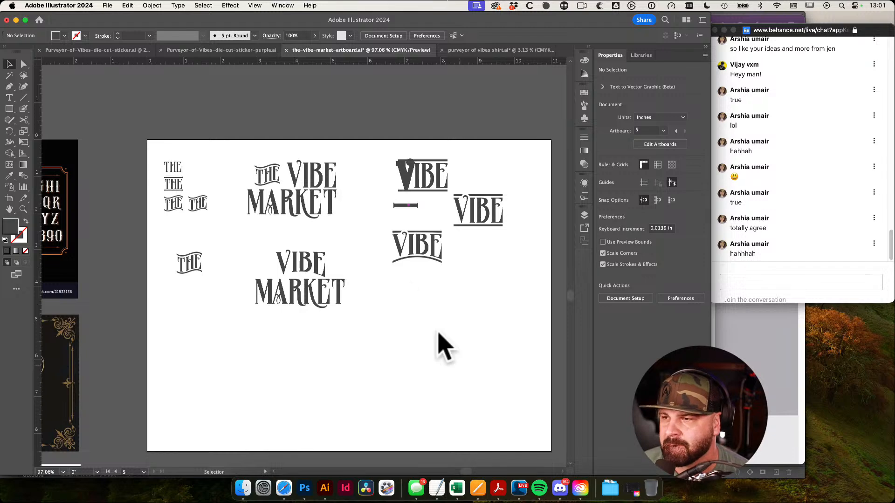
Capture a screenshot of the lower two street market illustrations from the reference images
key(super+space)
drag(457, 310, 391, 301)
key(space)
drag(484, 336, 327, 311)
key(super+space)
drag(410, 317, 597, 286)
key(space)
drag(266, 185, 425, 260)
drag(212, 186, 344, 291)
key(super+space)
drag(121, 145, 252, 245)
key(space)
key(space)
key(super+space)
drag(251, 277, 290, 252)
key(space)
drag(193, 277, 431, 312)
key(super+shift+4)
key(space)
key(Escape)
key(super+shift+4)
key(space)
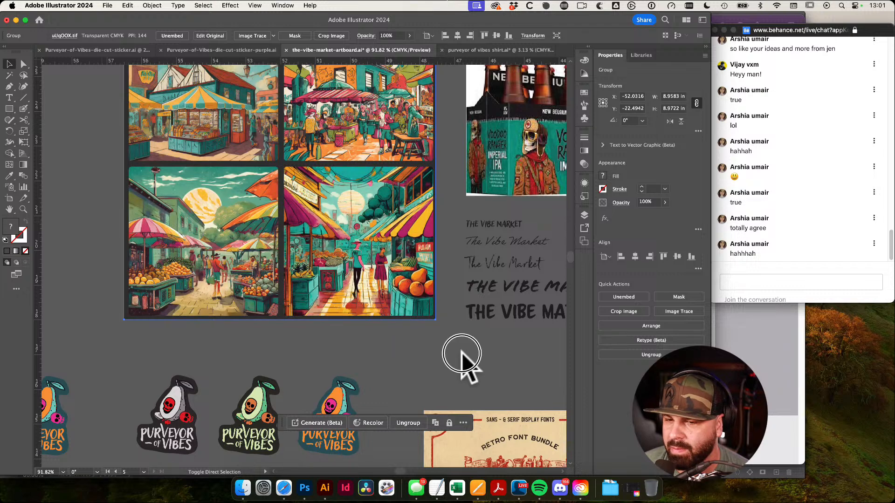
drag(238, 324, 464, 350)
Create a blank duplicate of the fifth artboard directly above it
drag(463, 350, 396, 345)
drag(517, 336, 183, 279)
drag(352, 340, 392, 398)
drag(350, 362, 379, 375)
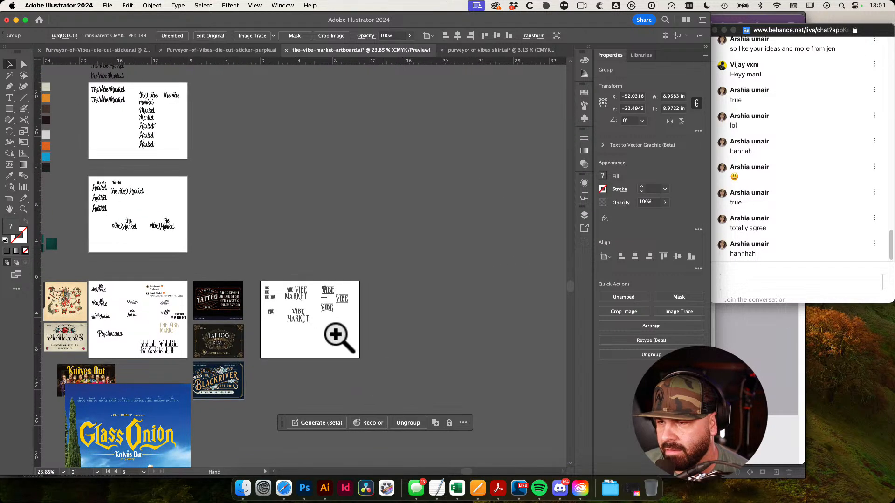
key(shift+o)
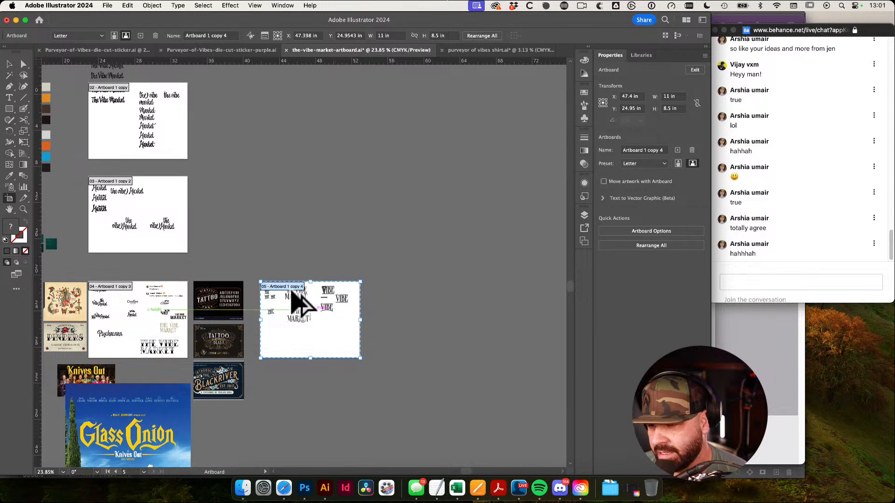
drag(286, 296, 391, 254)
key(v)
click(435, 206)
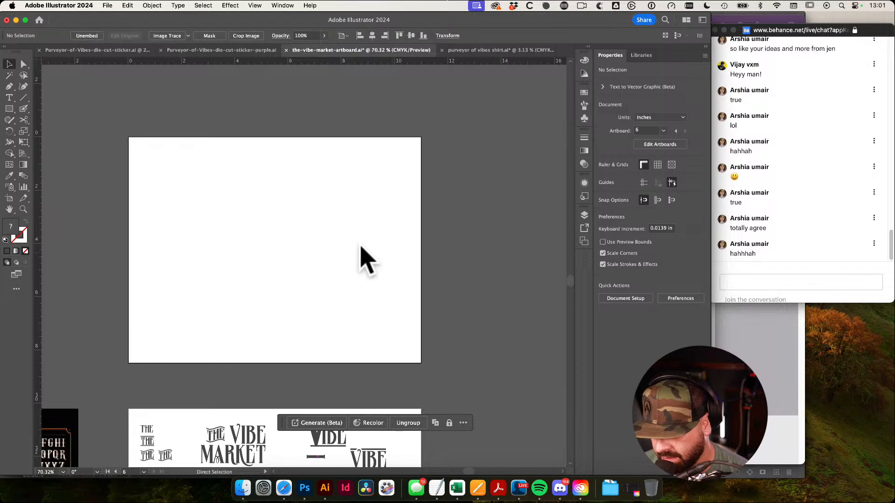
Paste the captured market illustrations onto the new artboard and position them in its lower half
key(super+v)
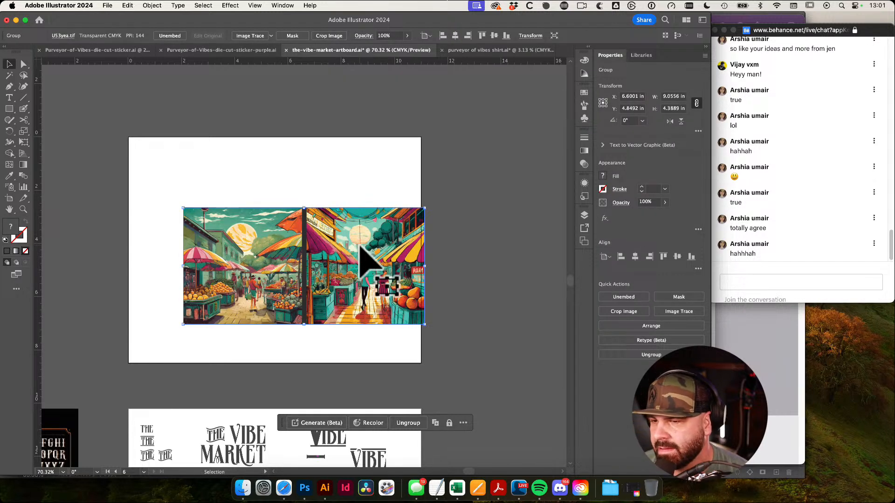
drag(368, 271, 341, 213)
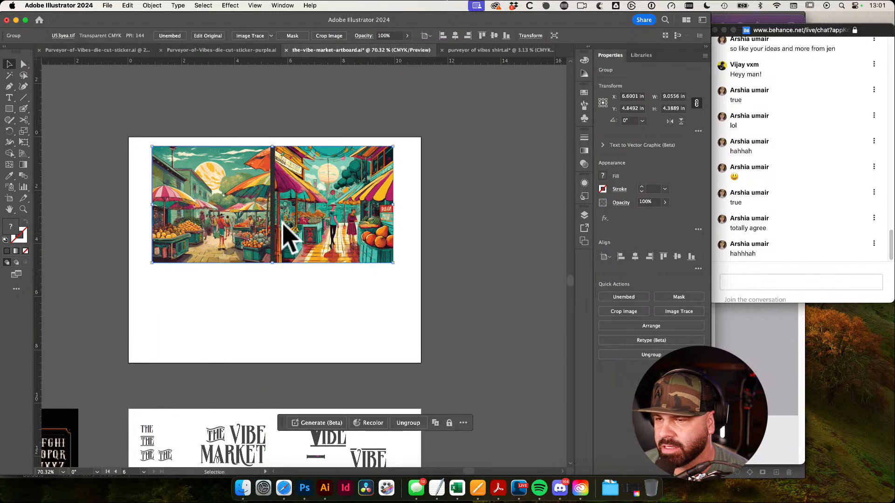
drag(283, 232, 295, 328)
click(295, 226)
Draw a small dark grey square above the left end of the market illustrations
key(m)
mouse_move(173, 160)
mouse_down()
mouse_move(204, 178)
mouse_move(186, 181)
mouse_up()
key(v)
click(201, 167)
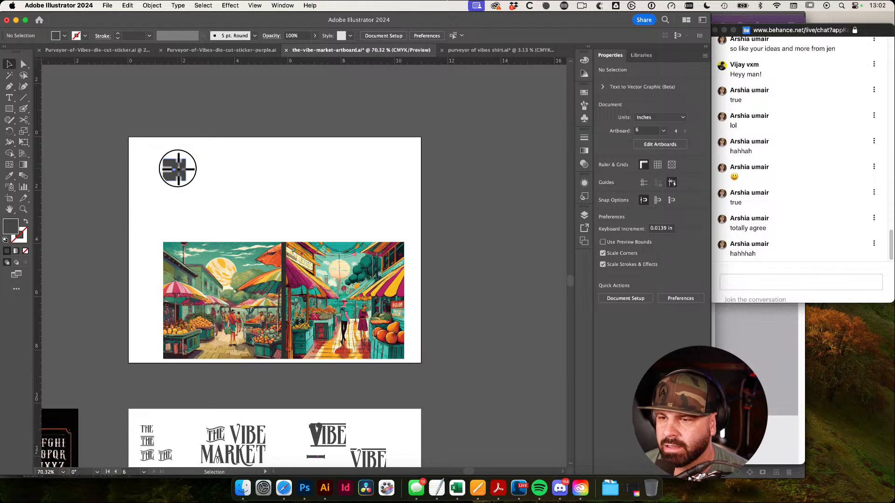
Duplicate the dark grey square horizontally to build a row of five evenly spaced squares above the market illustrations
click(178, 168)
click(229, 183)
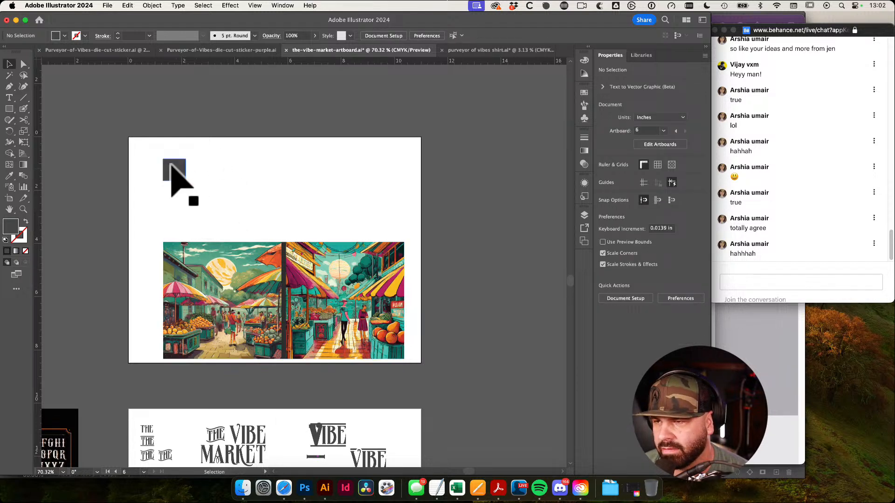
click(295, 290)
key(r)
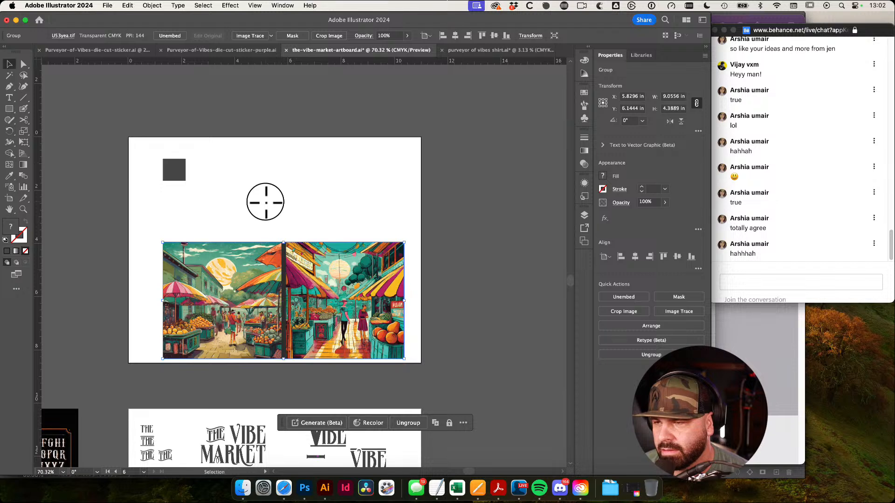
key(v)
click(176, 169)
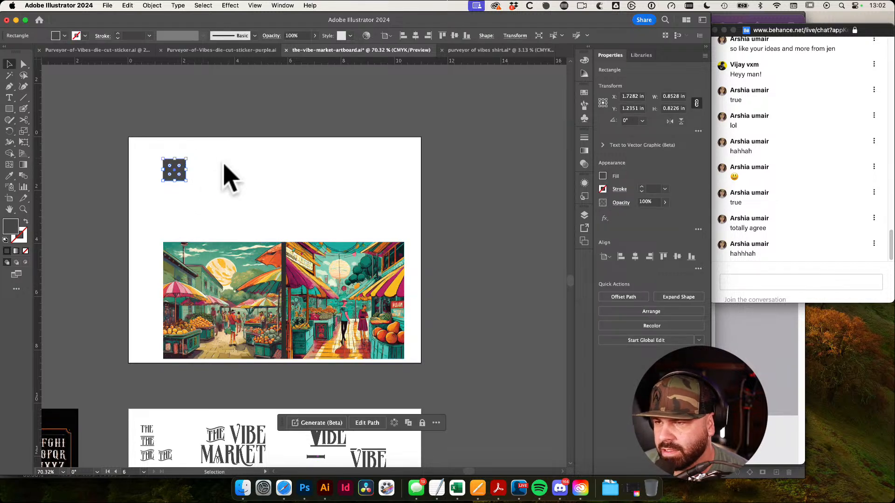
drag(176, 171, 205, 174)
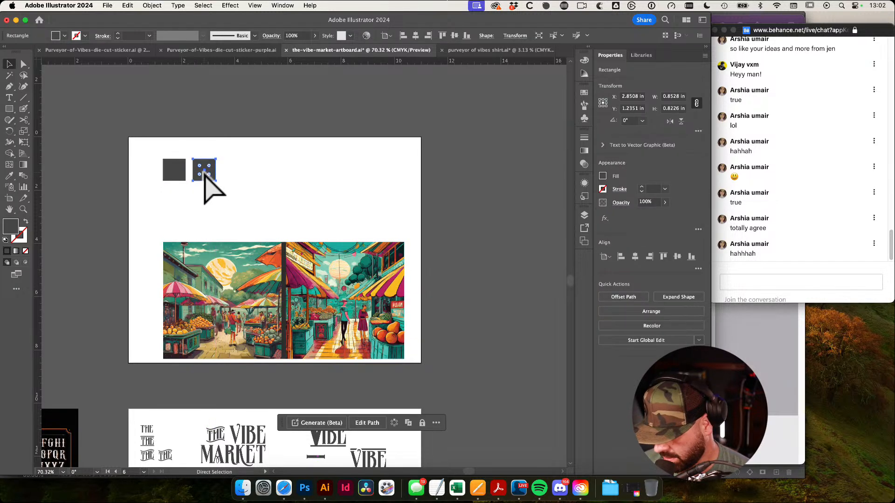
key(ctrl+d)
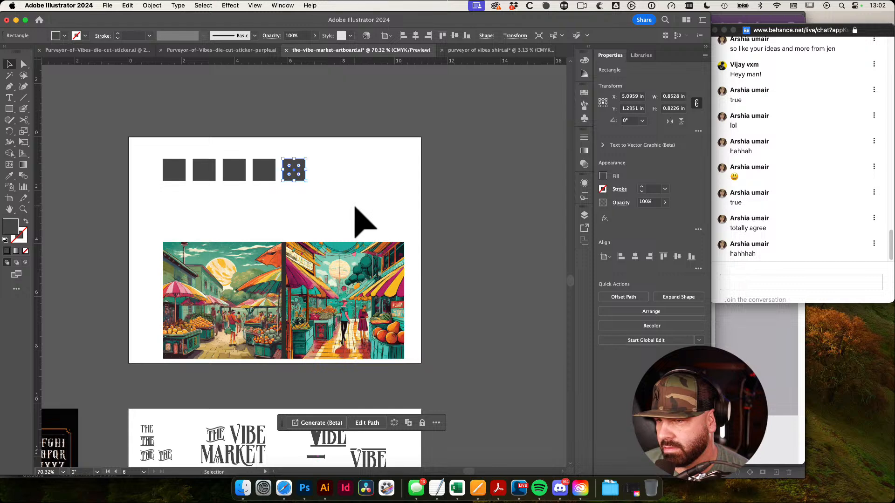
Fill the first square with the teal of the left illustration's sky and the second with the yellow of its sun
click(365, 223)
drag(132, 154, 336, 199)
drag(221, 247, 325, 271)
click(303, 230)
key(i)
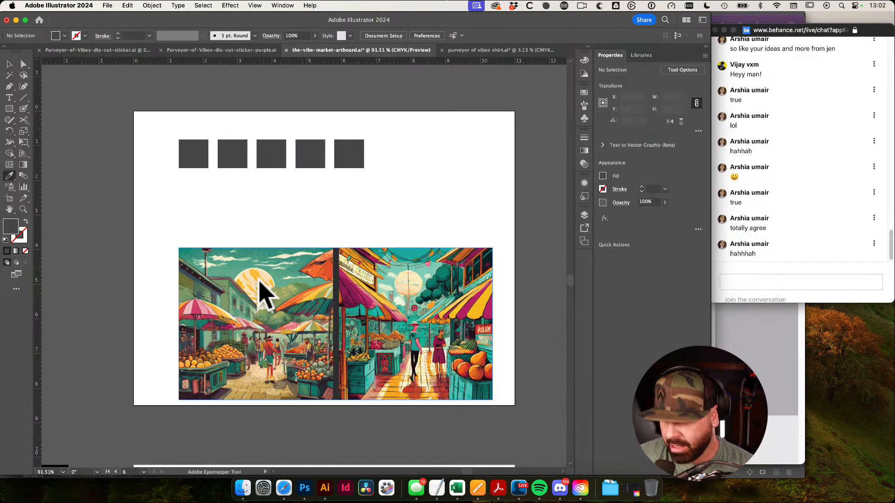
click(245, 250)
alt+click(185, 143)
click(256, 275)
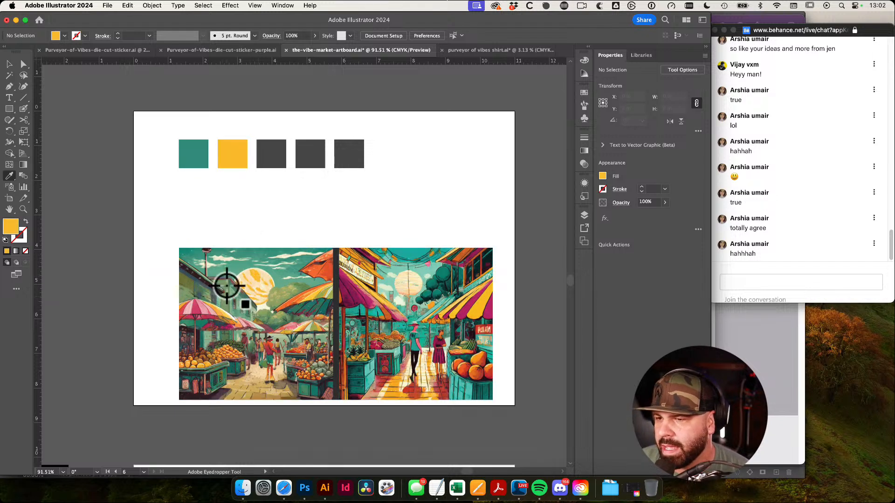
Fill the third square with the pink-red of the left umbrella and the fourth with a light green sampled from the left illustration
click(198, 310)
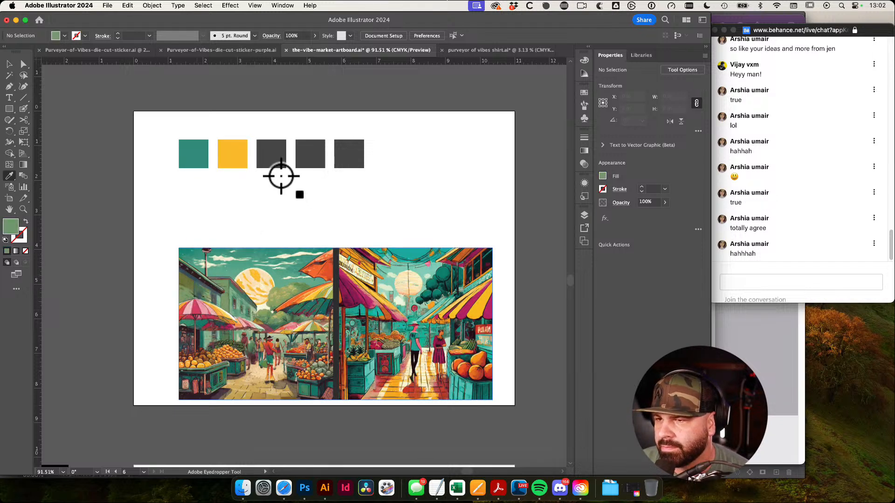
alt+click(263, 157)
click(196, 309)
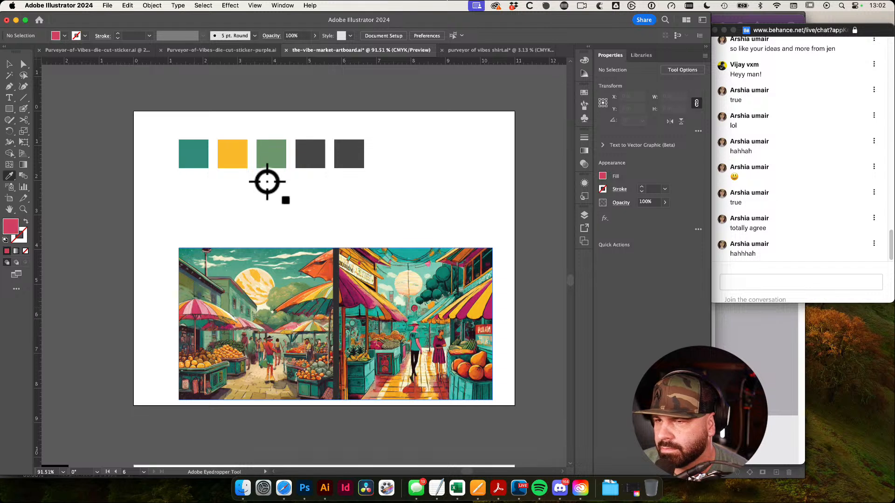
alt+click(279, 154)
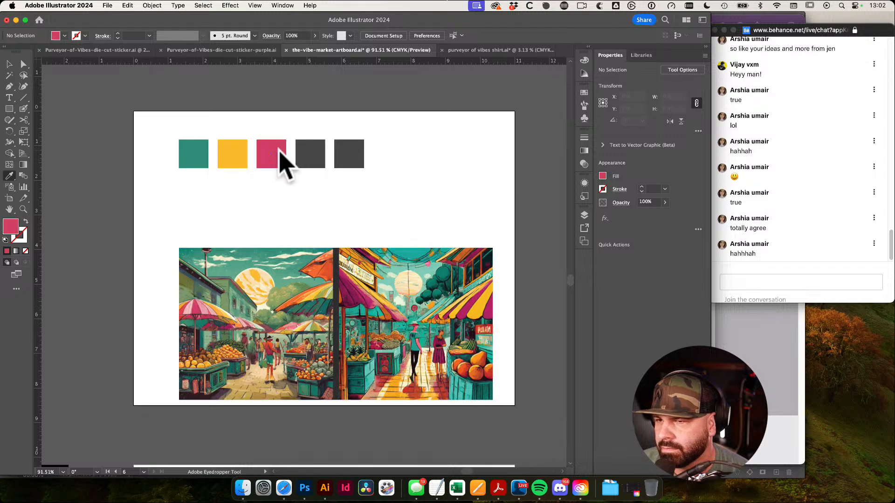
click(220, 312)
alt+click(308, 154)
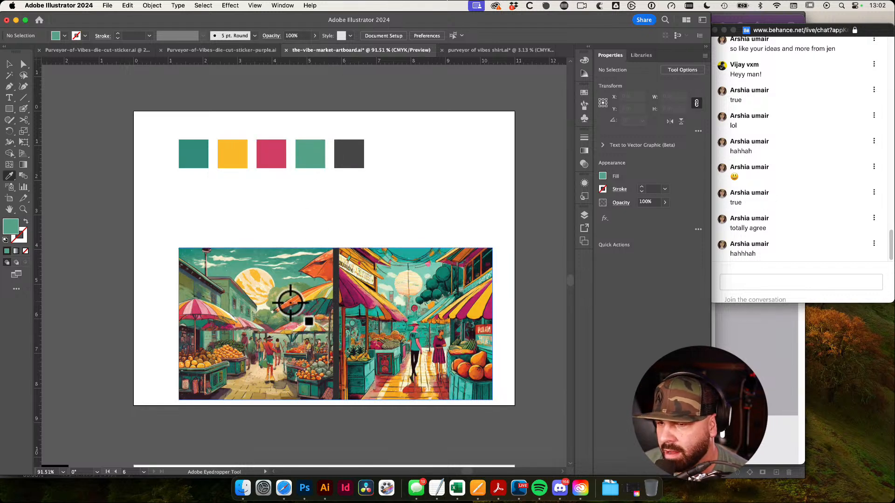
Duplicate the whole row of five swatches directly below itself
click(260, 386)
key(v)
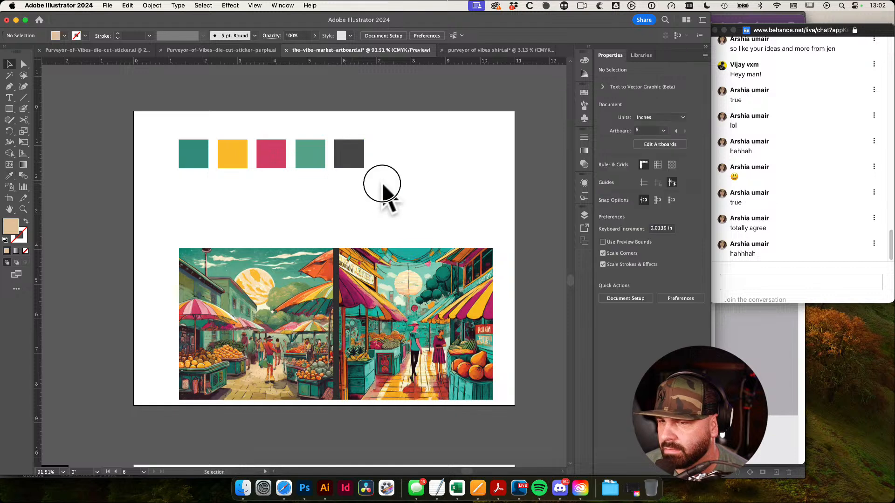
drag(144, 120, 373, 202)
click(410, 211)
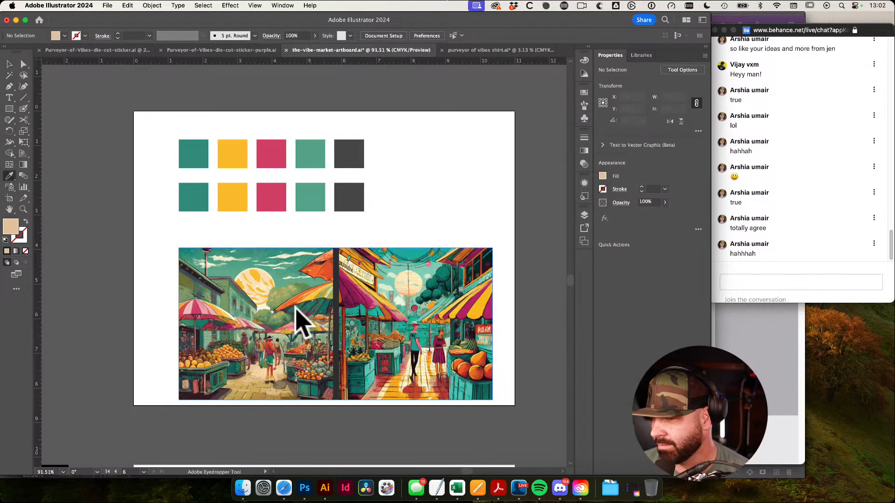
Recolour the lower row's first three swatches with sky green, yellow and the red-orange umbrella colour sampled from the left illustration
key(i)
click(246, 255)
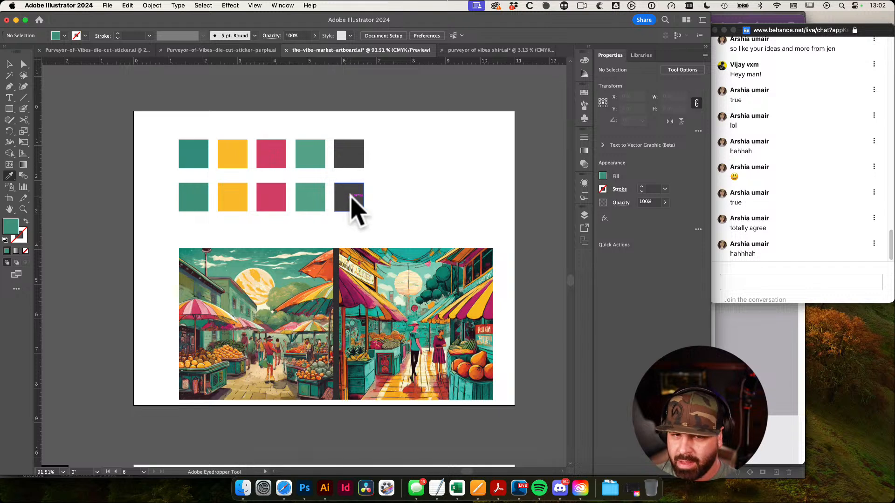
click(232, 199)
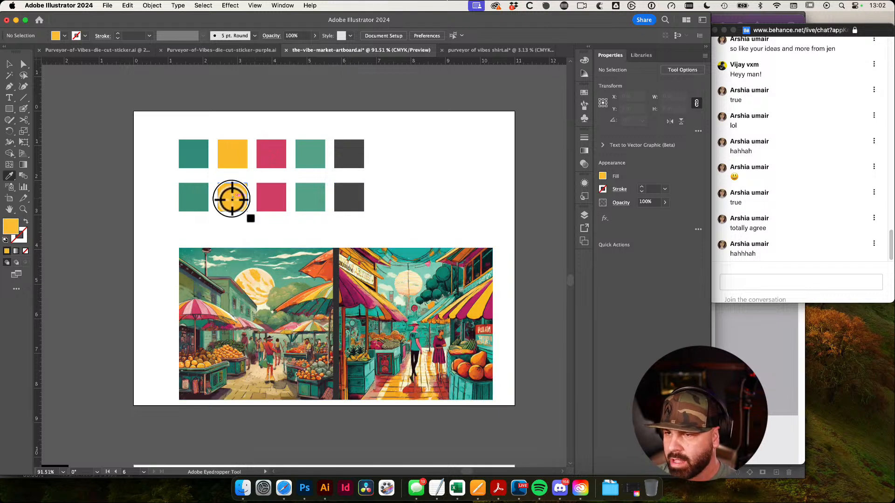
click(332, 268)
alt+click(275, 205)
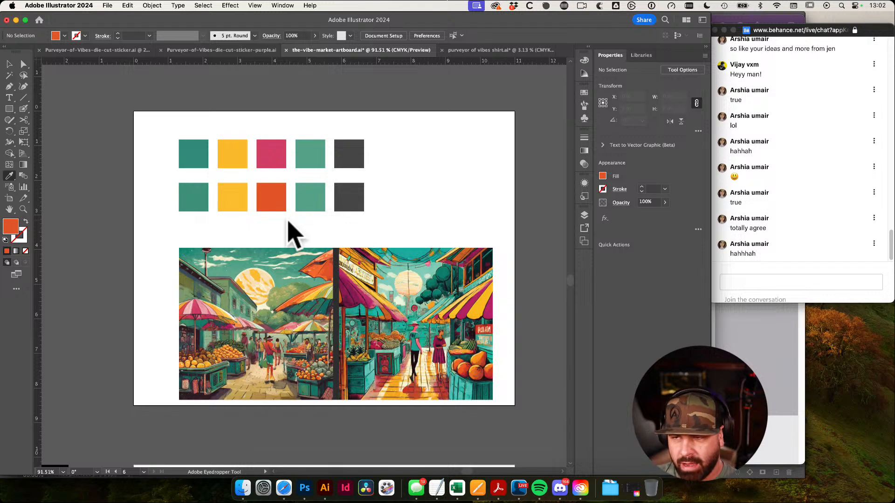
Fill the lower row's fourth swatch with the bright orange of the striped umbrella in the left illustration
super+click(311, 203)
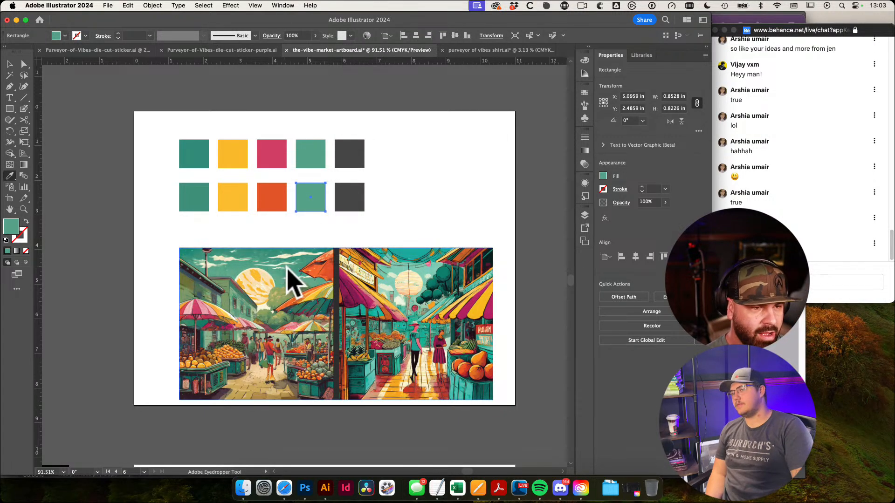
click(295, 299)
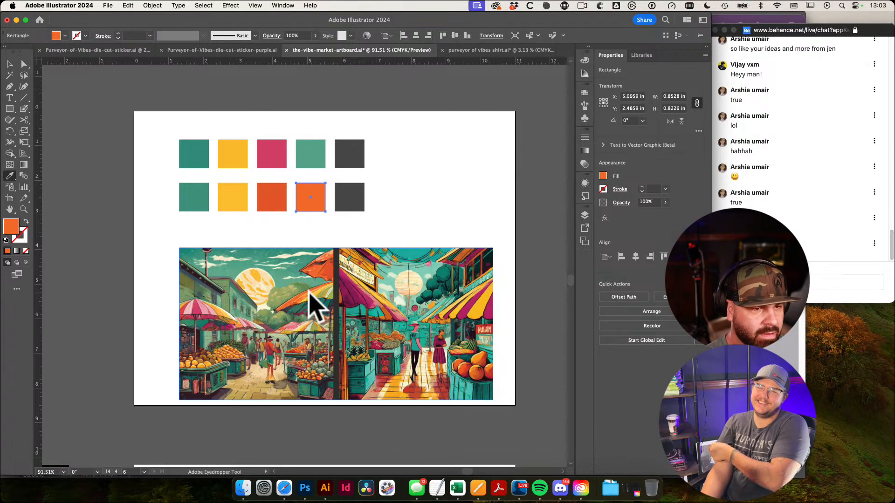
scroll(309, 297, up, 5)
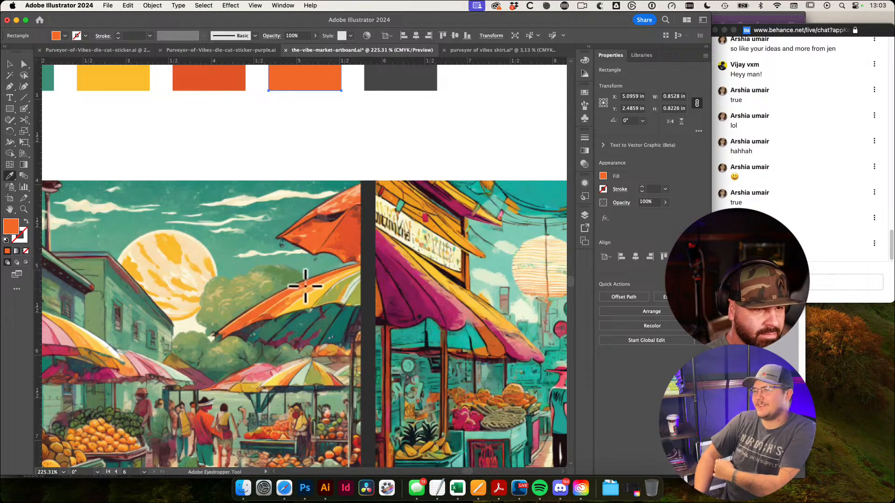
mouse_move(421, 239)
mouse_down()
mouse_move(351, 237)
mouse_move(431, 248)
mouse_move(421, 239)
mouse_up()
drag(380, 210, 406, 225)
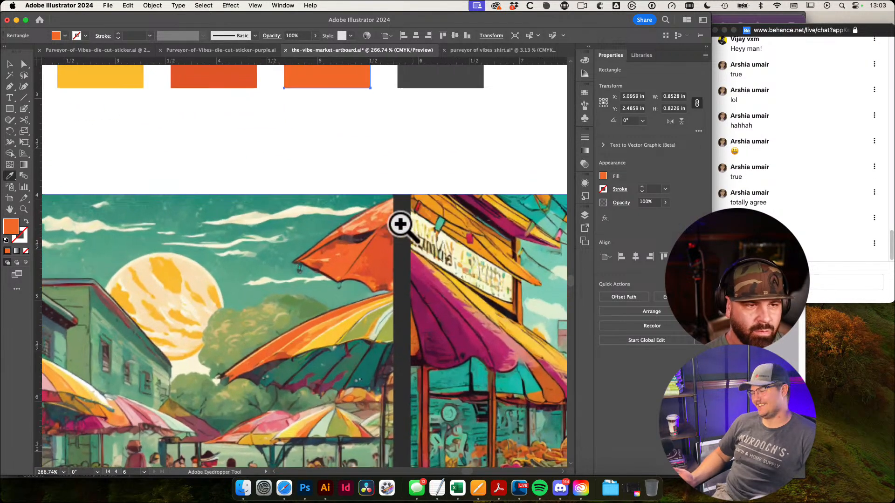
drag(470, 213, 349, 212)
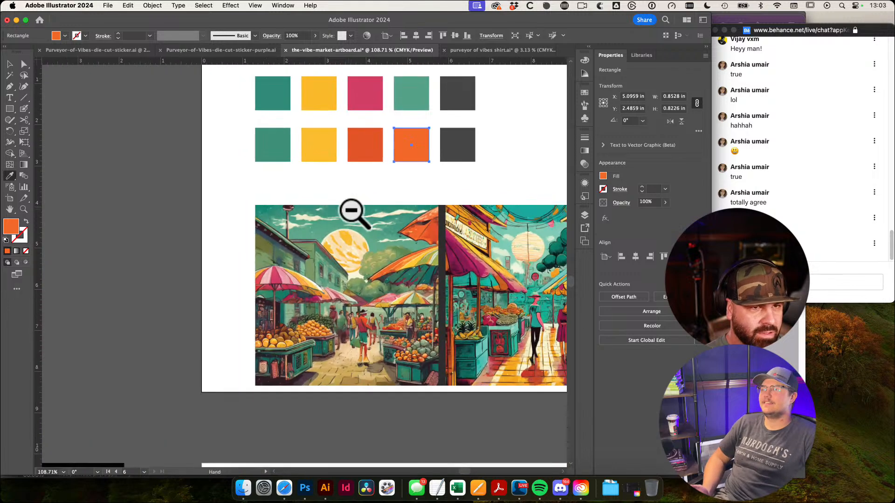
drag(474, 198, 407, 207)
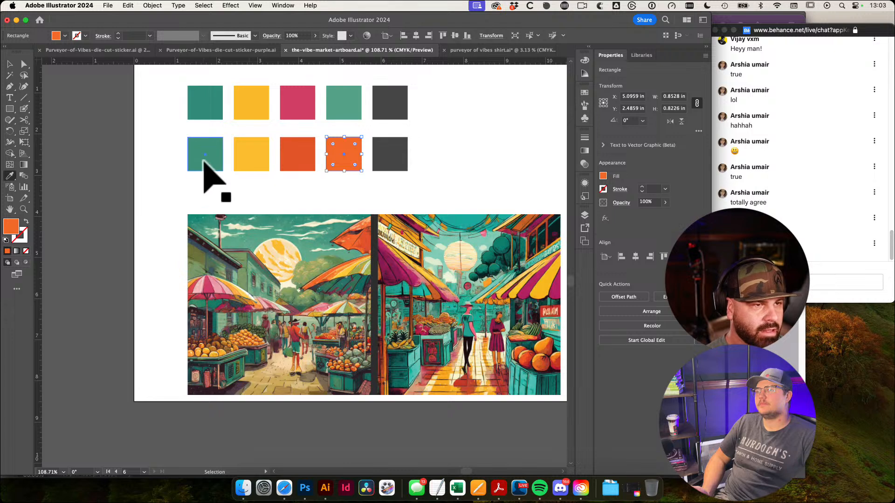
Copy the lower row's green swatch to its left and fill the copy with dark green from the umbrella's shaded underside
key(v)
click(173, 154)
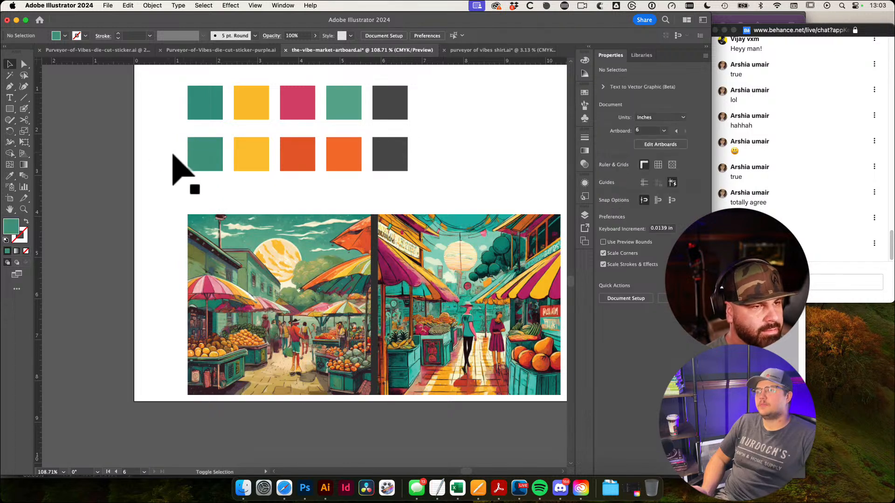
drag(204, 166, 157, 154)
key(i)
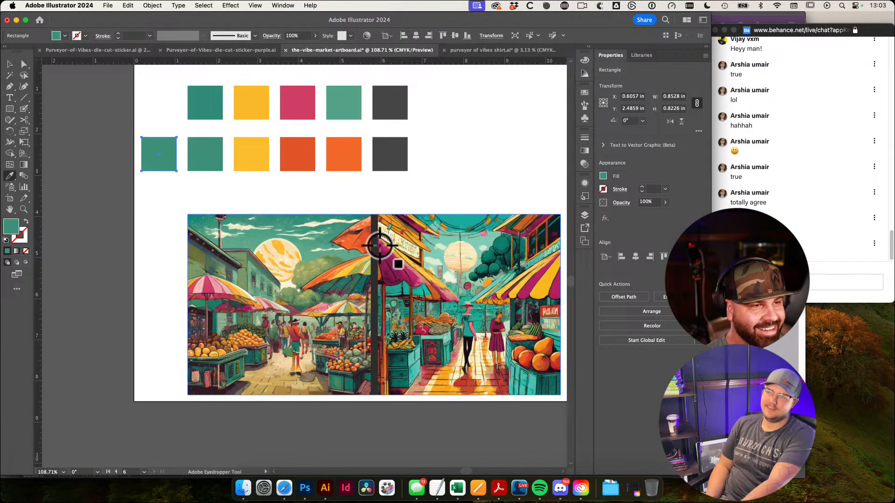
click(356, 282)
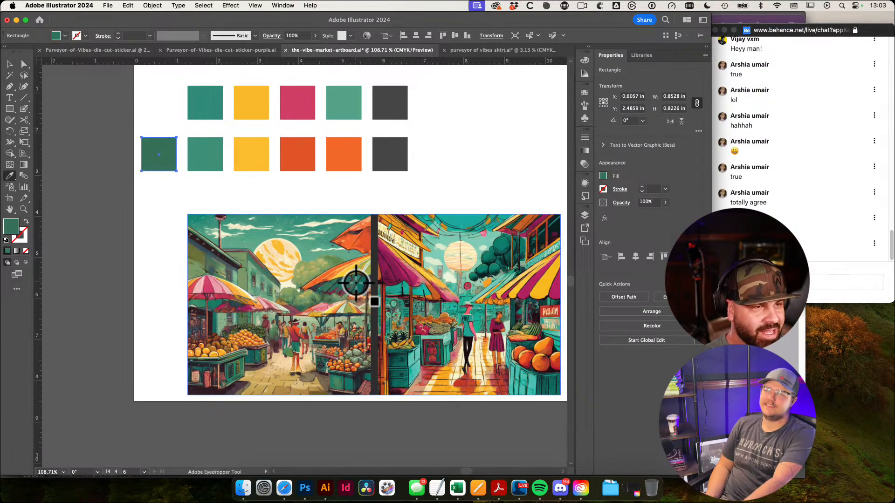
Scale both swatch rows down together proportionally to about 5.46 in wide
key(v)
click(468, 204)
drag(315, 104, 217, 164)
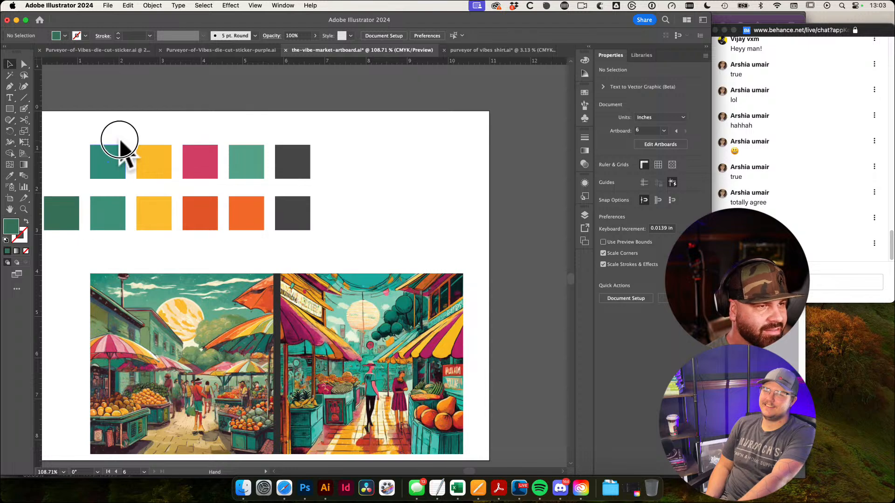
drag(101, 143, 143, 133)
drag(81, 125, 389, 226)
key(e)
drag(353, 135, 399, 147)
key(v)
scroll(399, 148, down, 1)
drag(163, 138, 426, 229)
key(cmd+z)
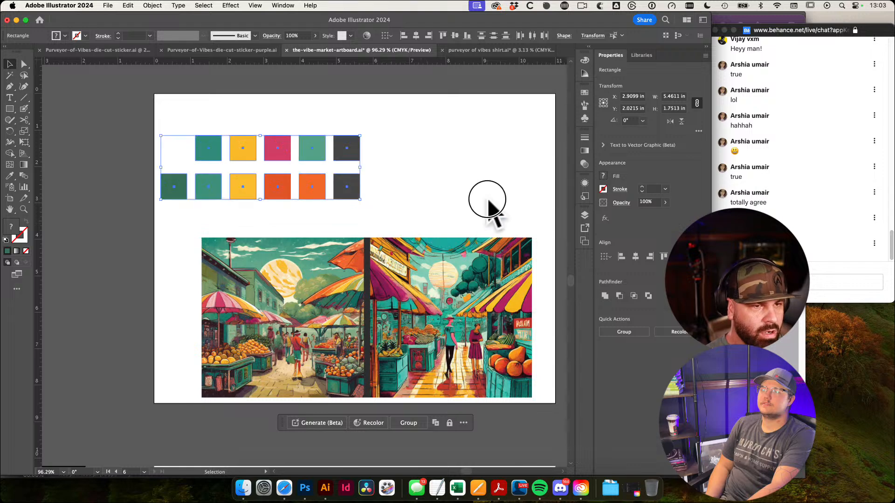
Reflect a copy of both swatch rows horizontally so the mirrored set sits to the right of the originals
click(485, 200)
drag(136, 106, 385, 213)
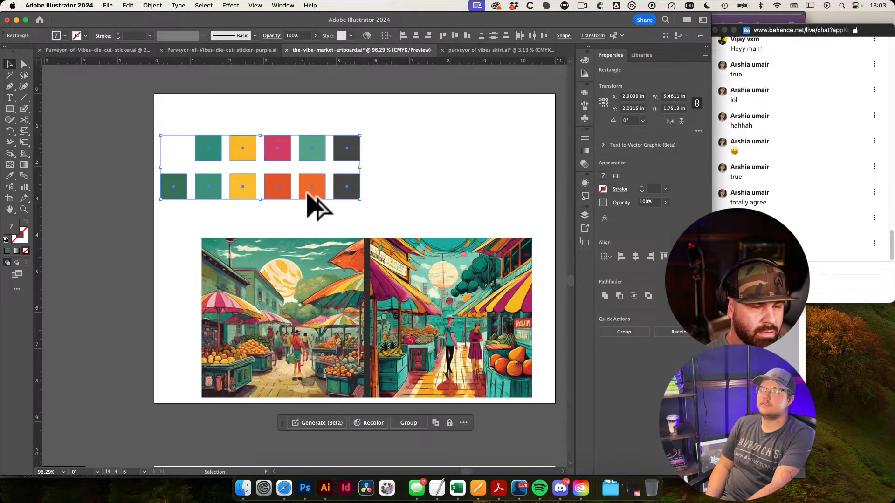
key(a)
key(o)
drag(375, 187, 469, 124)
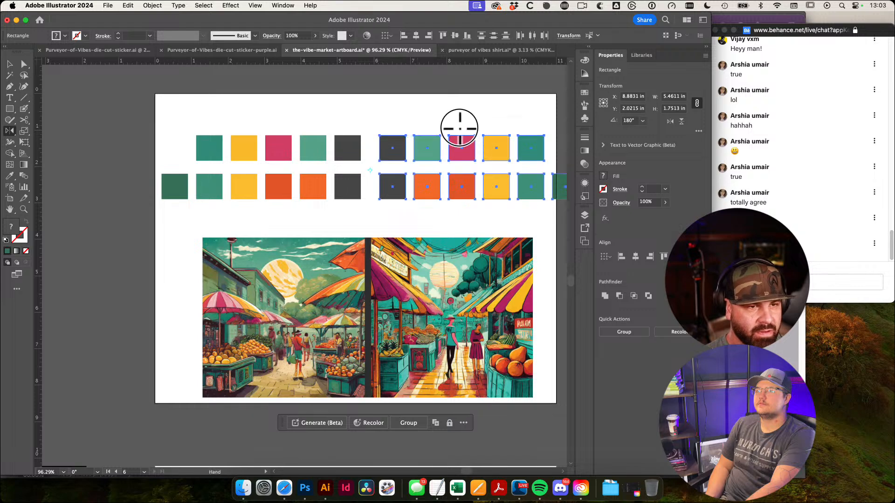
key(v)
scroll(469, 124, right, 5)
scroll(334, 114, left, 4)
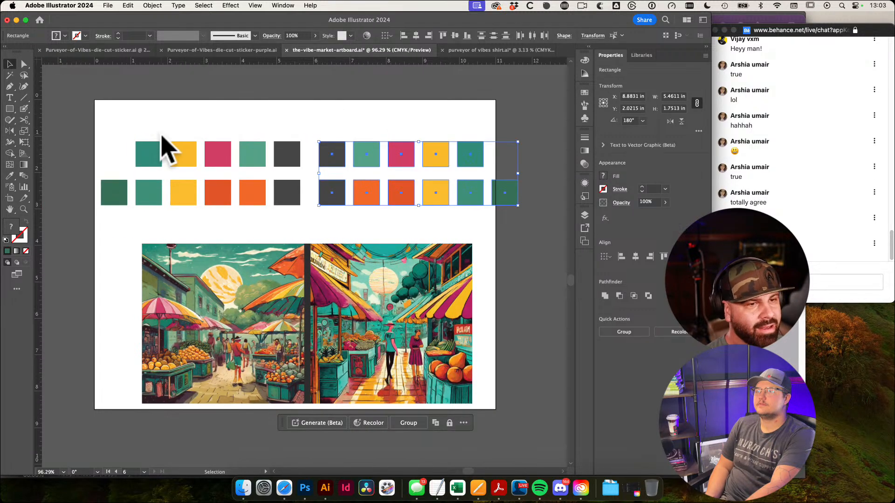
Recolour the mirrored upper row's first three swatches with deep plum, magenta and salmon pink sampled from the right illustration
click(317, 128)
drag(377, 243, 404, 291)
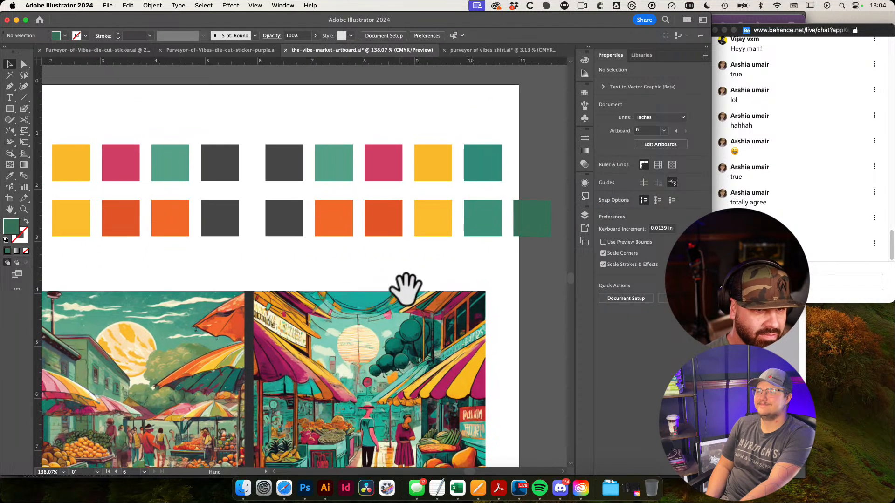
key(i)
click(269, 368)
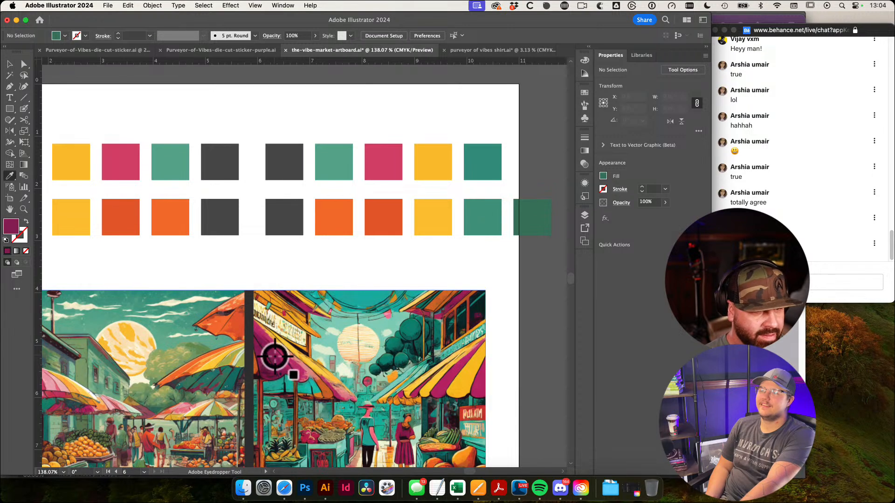
alt+click(296, 169)
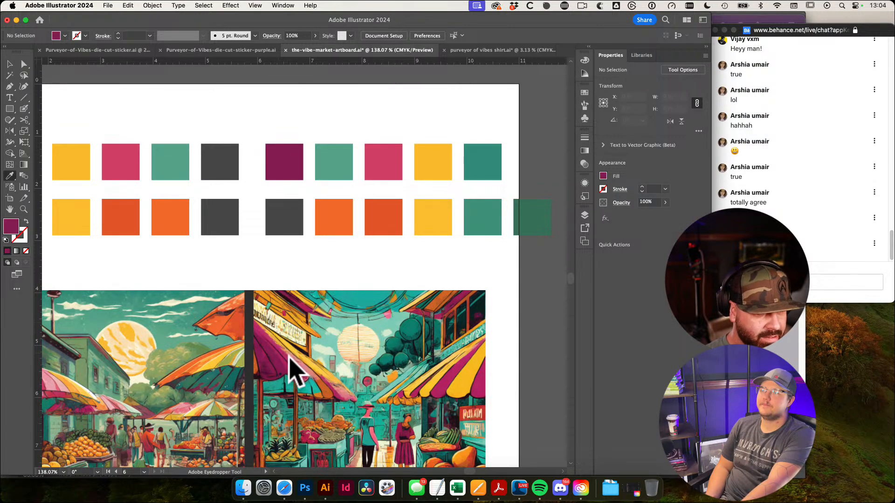
alt+click(335, 163)
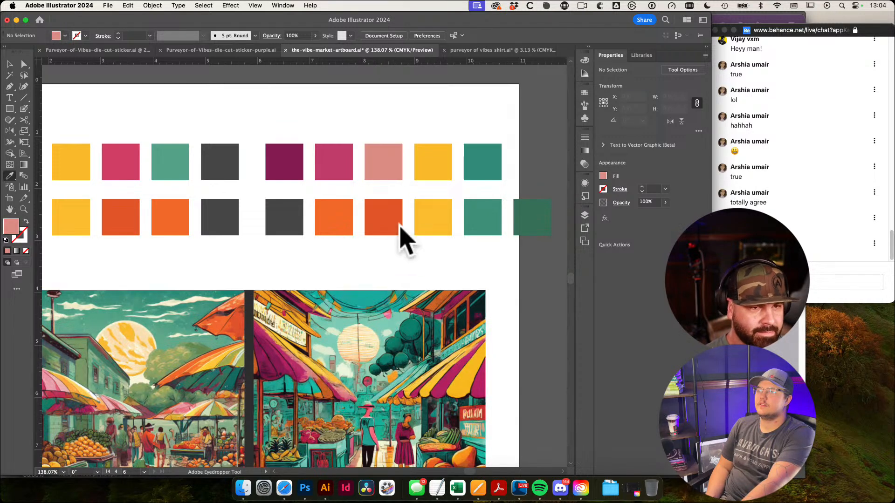
Fill the mirrored upper row's last swatch with the peach tone of the pale sun in the right illustration
super+click(473, 169)
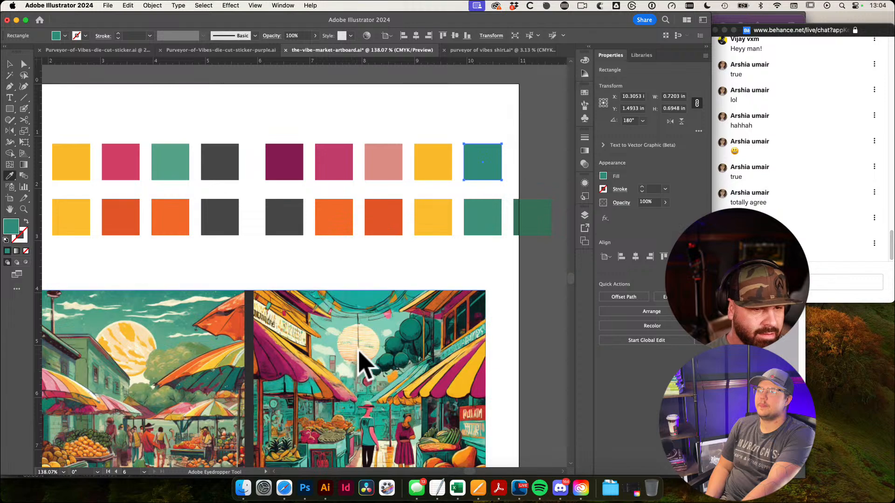
drag(356, 329, 536, 395)
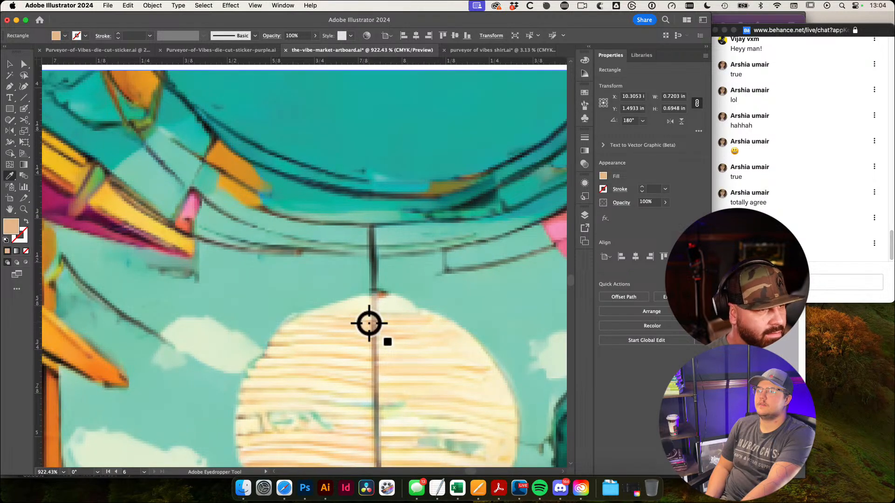
drag(476, 346, 421, 339)
drag(452, 310, 368, 327)
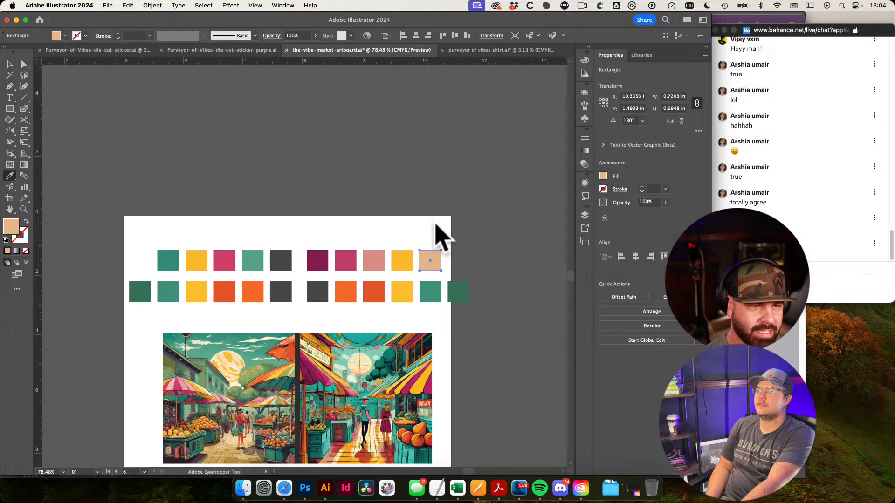
Place temporary copies of the mirrored upper row's yellow and peach swatches above the row
key(a)
click(435, 239)
drag(435, 222, 494, 251)
click(457, 244)
drag(416, 305, 415, 235)
key(super+z)
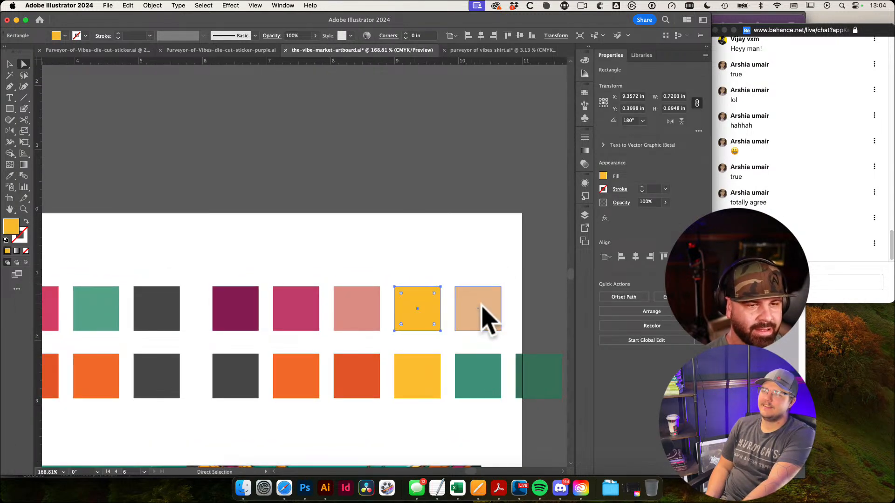
drag(482, 308, 513, 245)
Swap the yellow and peach fills of the mirrored upper row's last two swatches and delete the temporary copies above
click(426, 312)
key(i)
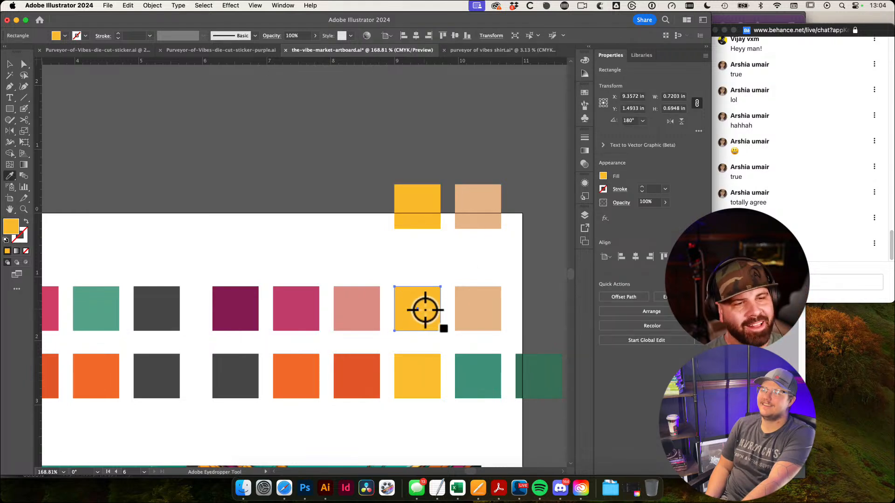
super+click(473, 299)
click(421, 200)
super+click(361, 238)
key(v)
scroll(394, 214, down, 3)
drag(343, 166, 490, 233)
key(Delete)
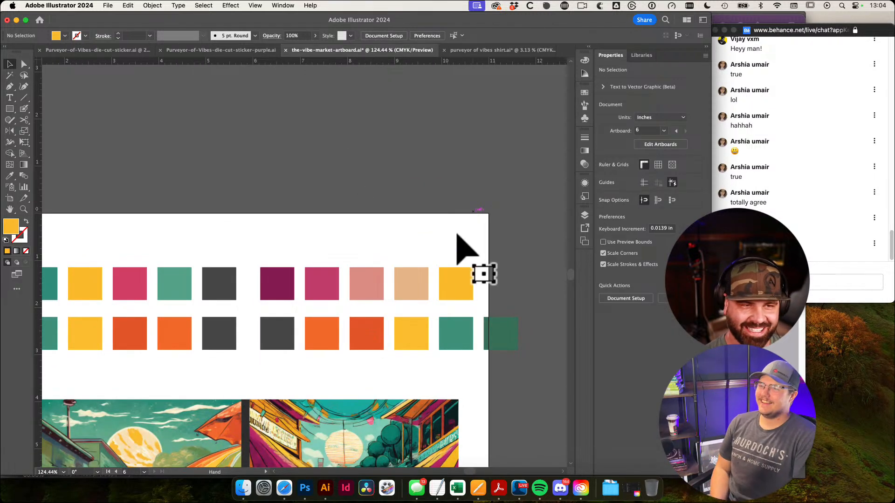
scroll(473, 215, down, 4)
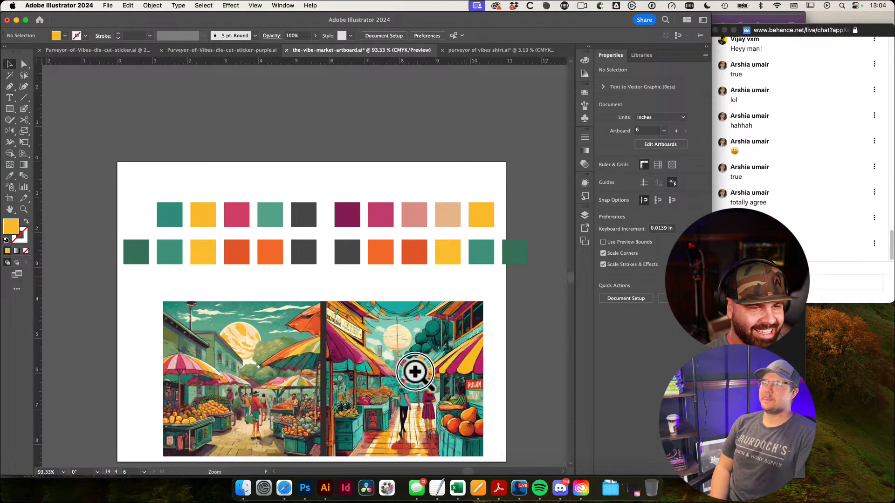
scroll(419, 373, up, 2)
drag(449, 309, 410, 299)
drag(418, 335, 426, 279)
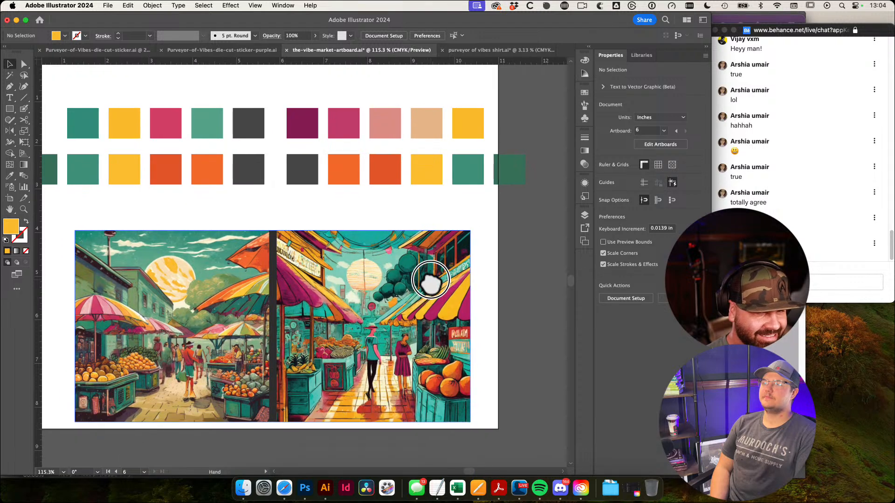
key(a)
scroll(363, 191, down, 1)
key(v)
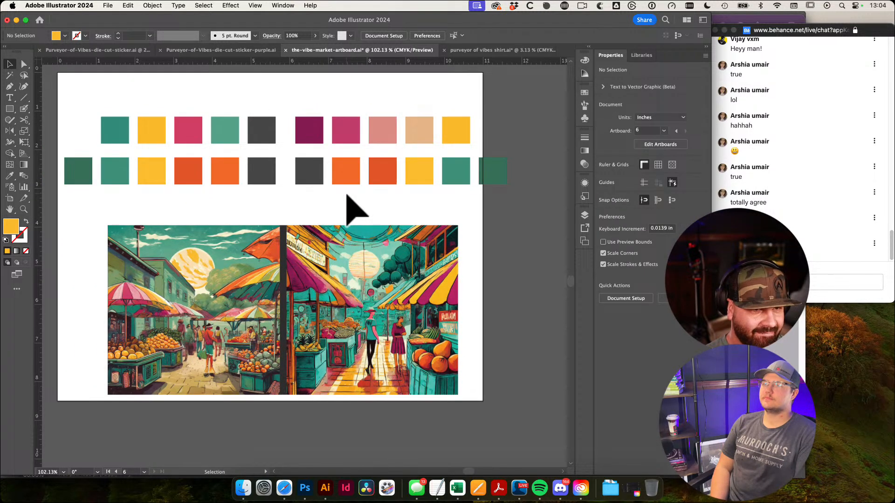
scroll(445, 231, down, 1)
click(396, 275)
Duplicate the palette artboard to its right without copying its artwork
drag(554, 213, 471, 220)
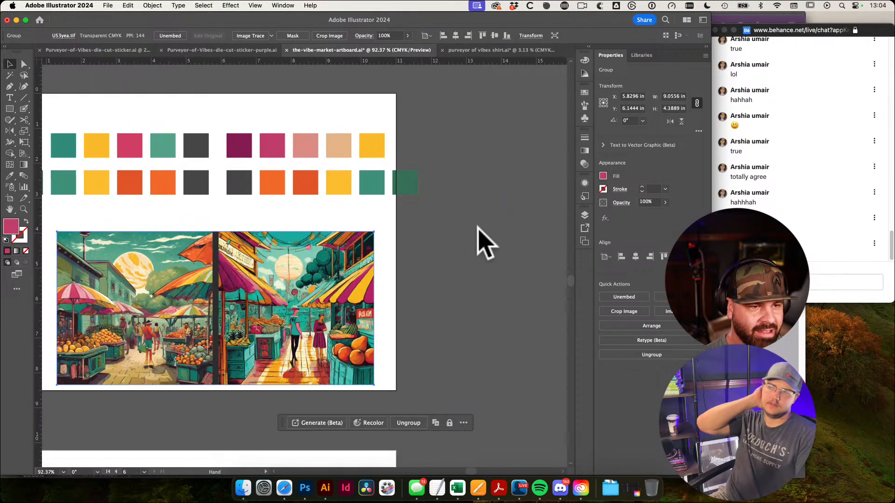
scroll(472, 222, down, 2)
drag(500, 289, 427, 281)
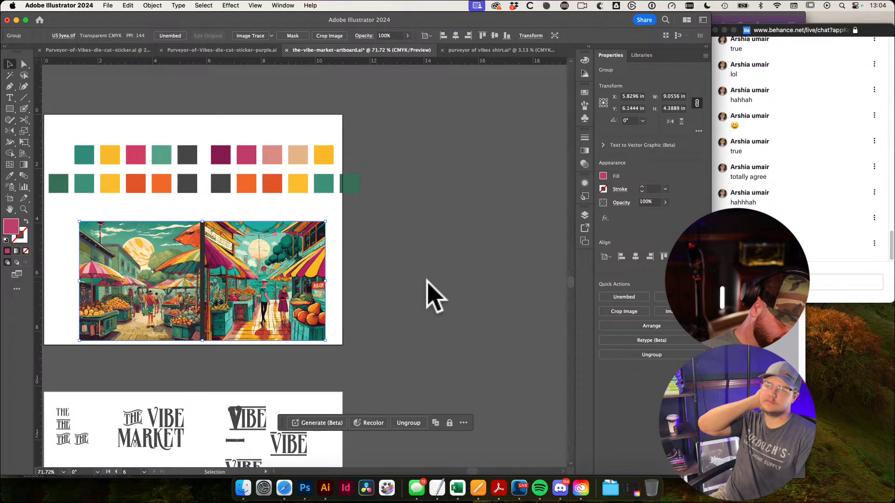
key(shift+o)
drag(113, 120, 402, 124)
key(v)
drag(390, 94, 356, 97)
drag(422, 206, 293, 198)
click(296, 199)
Draw a pink rectangle about 6.23 × 3.13 in on the empty artboard and stack a copy directly beneath it
key(m)
mouse_move(261, 150)
mouse_down()
mouse_move(413, 256)
mouse_move(430, 235)
mouse_up()
drag(375, 177, 381, 273)
key(v)
key(super+z)
click(469, 220)
click(377, 193)
drag(378, 193, 379, 278)
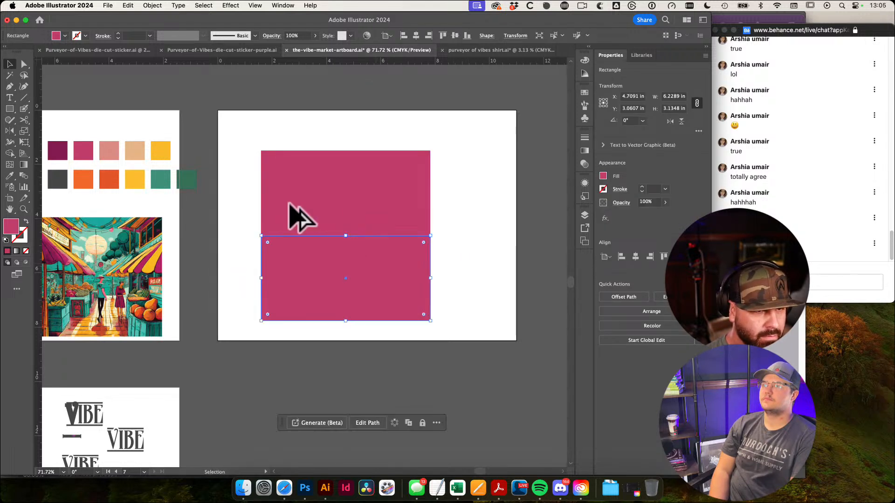
Copy both stacked rectangles to their right to form a two-by-two grid and group all four
shift+click(320, 214)
drag(320, 214, 503, 226)
drag(351, 144, 508, 344)
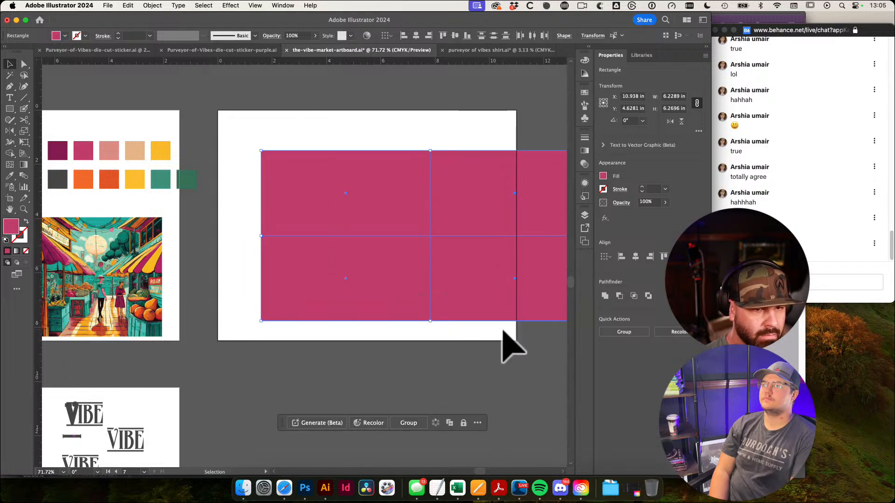
key(super+g)
Align the rectangle group to the artboard's upper-left corner and stretch it to cover the whole artboard
click(404, 35)
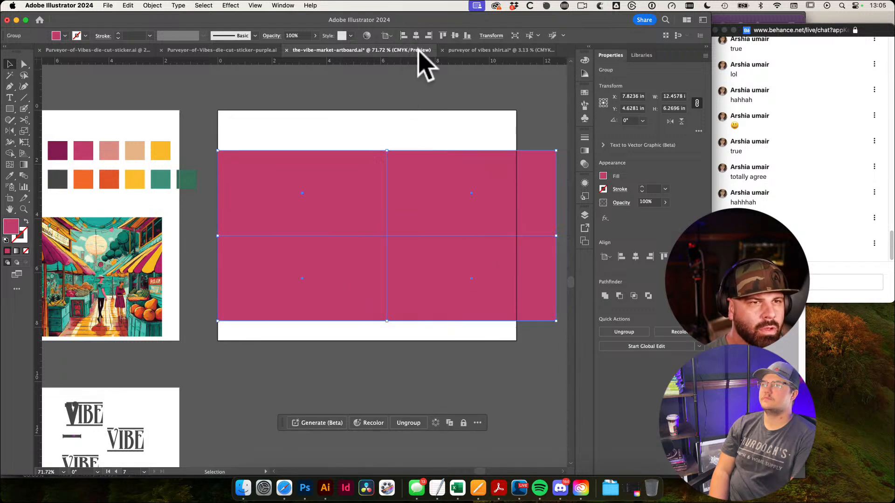
click(443, 36)
key(e)
scroll(481, 256, right, 3)
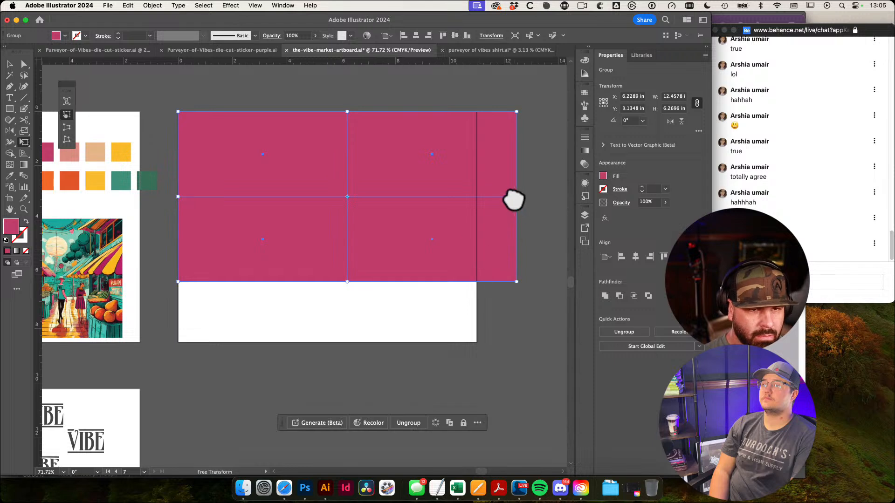
drag(515, 281, 471, 323)
key(super+z)
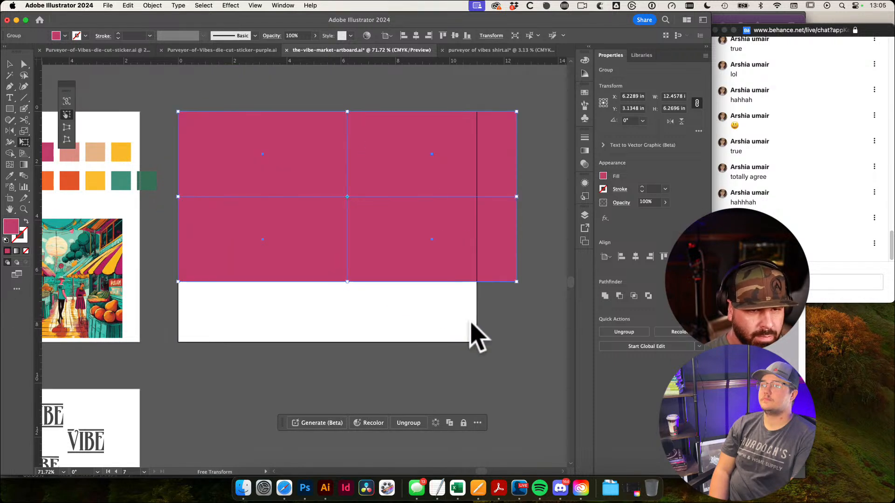
drag(517, 282, 477, 342)
Fill the grid's upper-left rectangle with the teal of the palette's first upper-row swatch
key(a)
scroll(366, 300, down, 3)
click(309, 234)
drag(195, 175, 300, 164)
key(i)
click(199, 215)
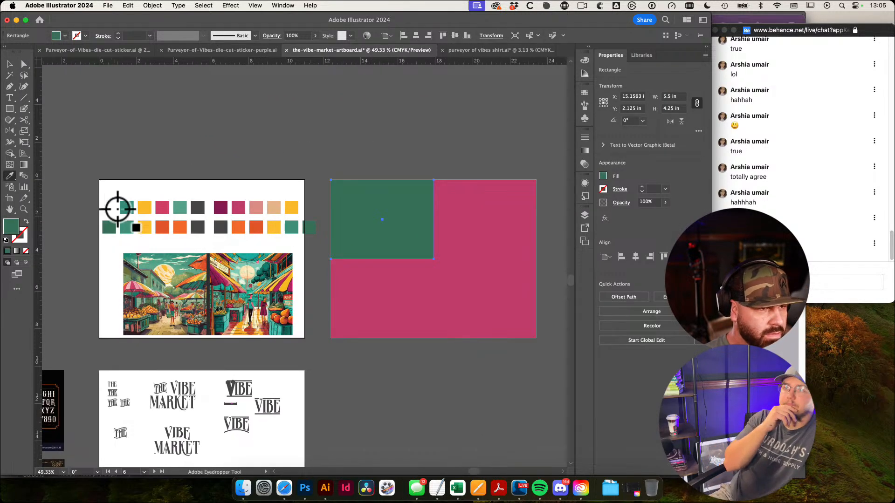
click(127, 209)
Fill the grid's upper-right rectangle with the palette's yellow and the lower-right one with its deep plum
super+click(438, 217)
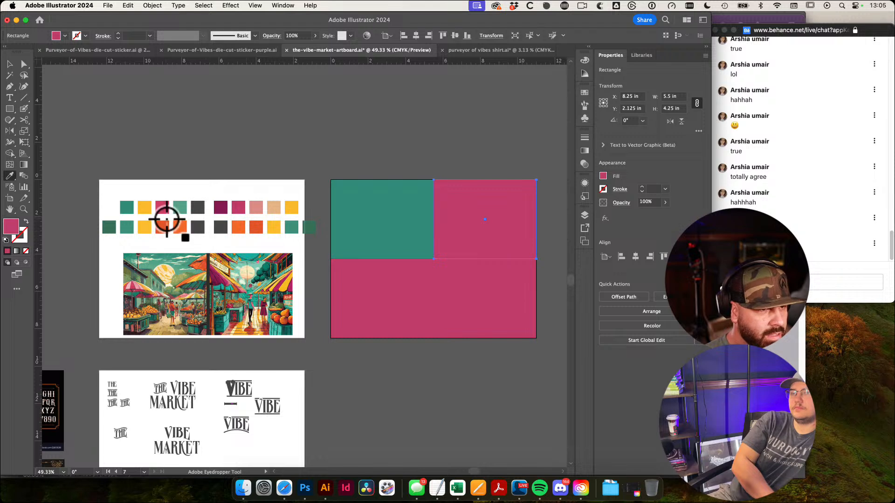
click(148, 208)
super+click(376, 301)
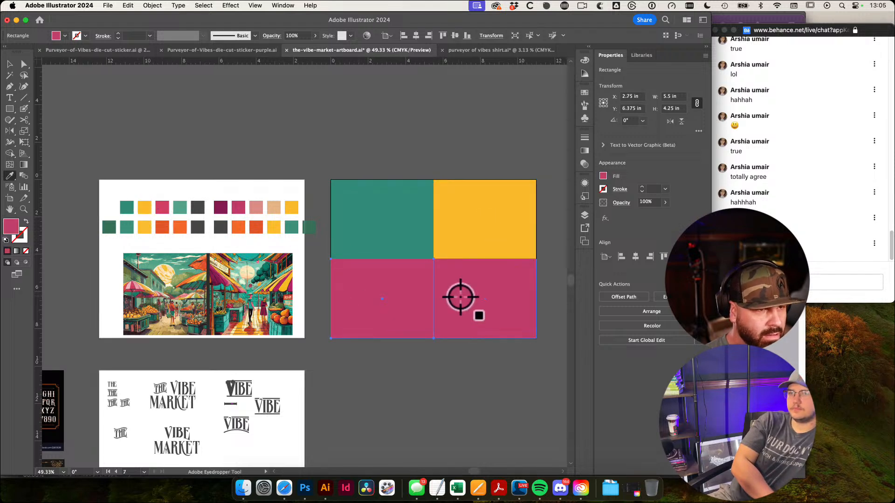
click(221, 206)
key(v)
click(322, 136)
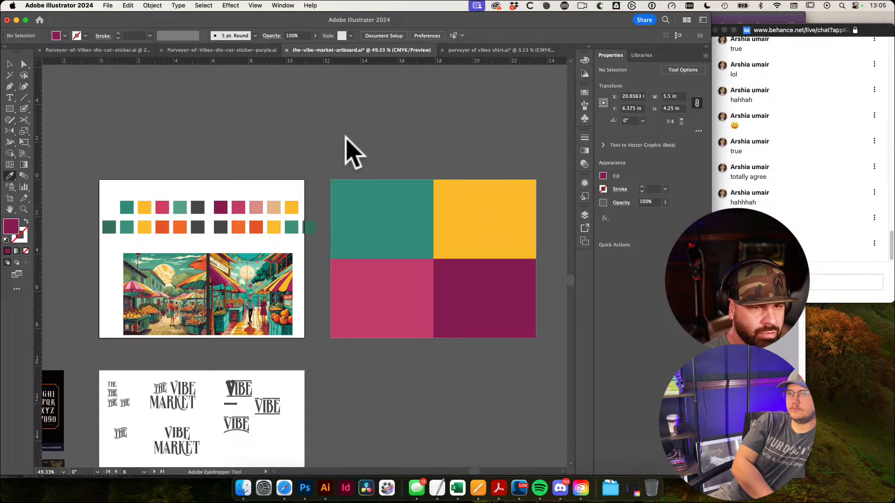
Place an outlined copy of the full "THE VIBE MARKET" wordmark below the other variations on the lettering artboard
drag(422, 127, 379, 120)
drag(437, 399, 451, 398)
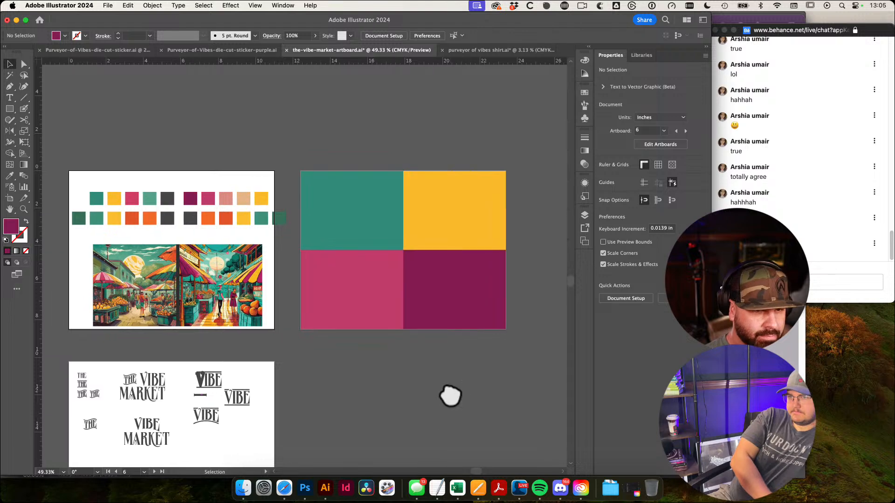
drag(364, 389, 462, 324)
drag(199, 371, 306, 386)
click(312, 393)
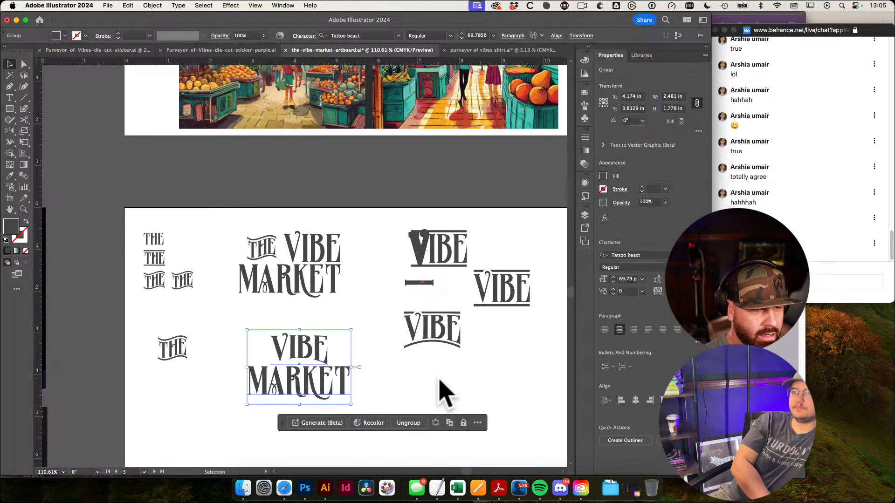
drag(473, 377, 442, 361)
drag(207, 212, 331, 286)
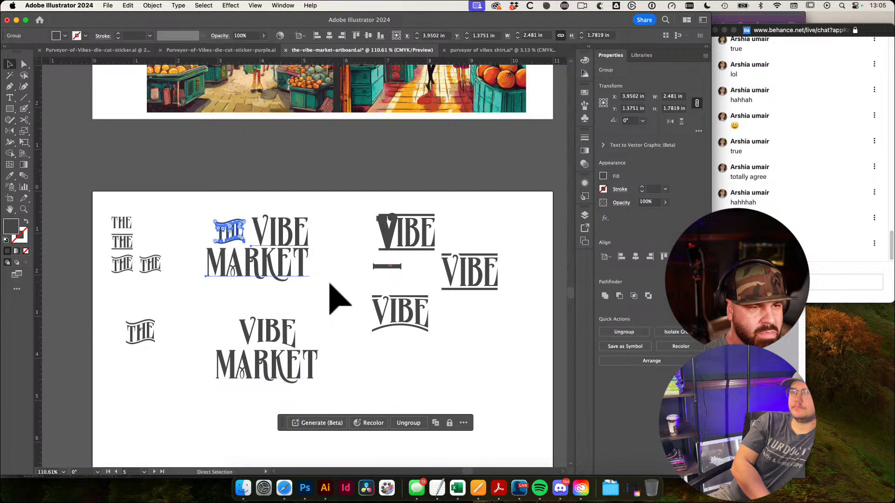
drag(378, 318, 345, 235)
drag(264, 243, 323, 214)
drag(290, 168, 317, 384)
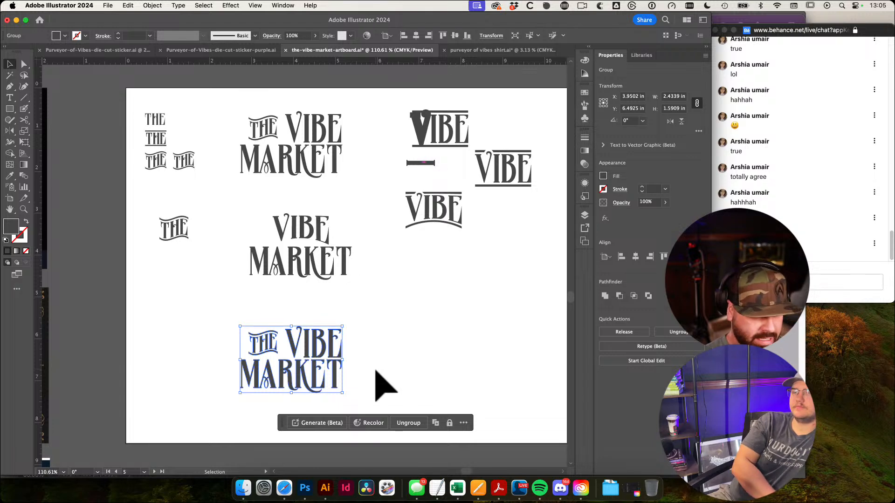
Switch to full-screen view and duplicate the lettering artboard directly below itself without its artwork
key(f)
drag(238, 328, 399, 331)
drag(479, 327, 227, 278)
drag(410, 308, 376, 279)
drag(456, 278, 382, 251)
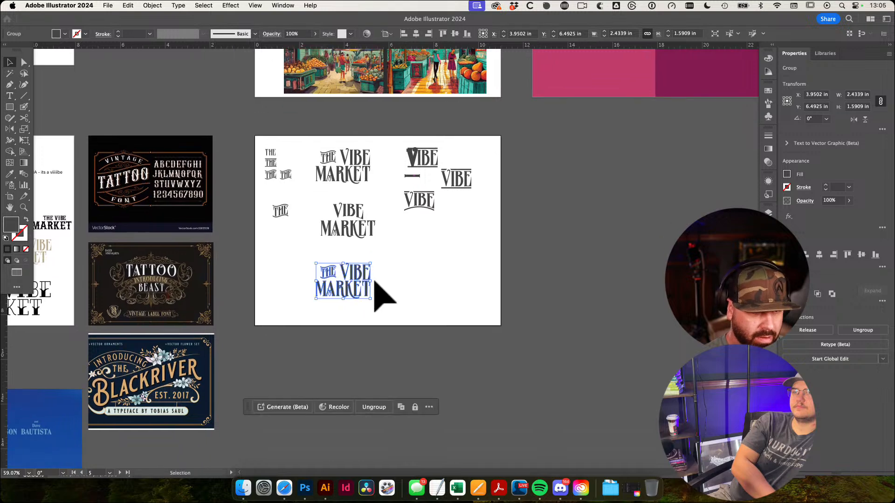
drag(397, 287, 427, 230)
key(shift+o)
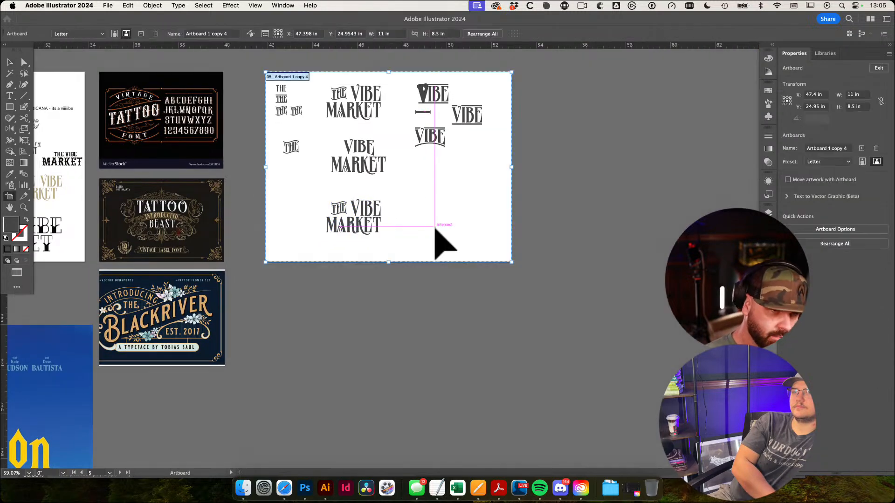
drag(274, 78, 294, 300)
key(v)
Copy the outlined wordmark onto the empty artboard, enlarge it to about 5.02 in wide and centre it on the artboard
scroll(573, 373, down, 5)
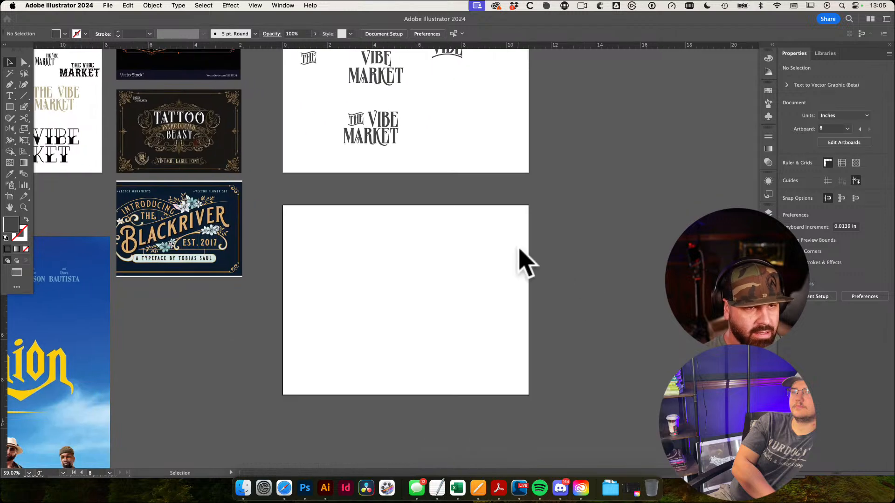
click(394, 127)
drag(395, 129, 462, 267)
key(e)
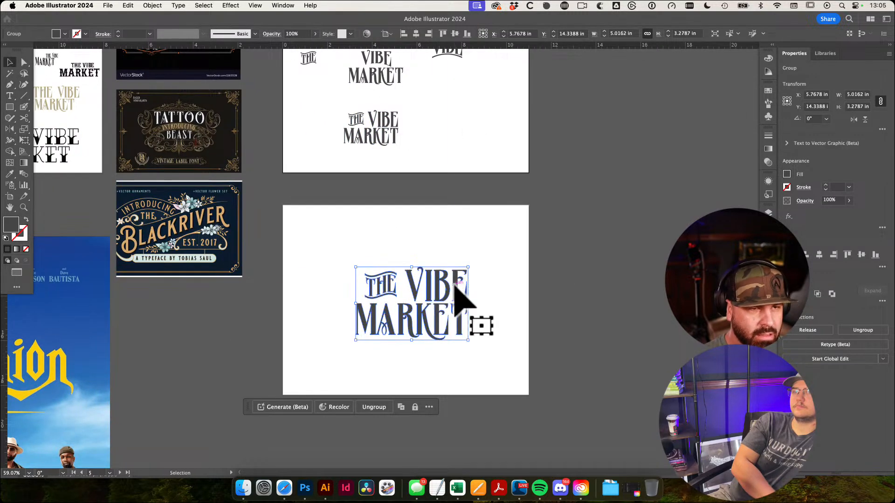
key(v)
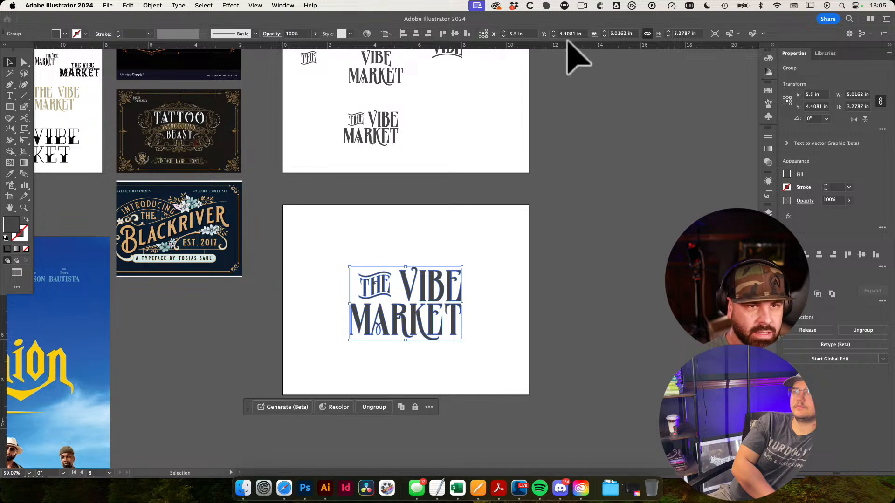
click(457, 34)
click(487, 242)
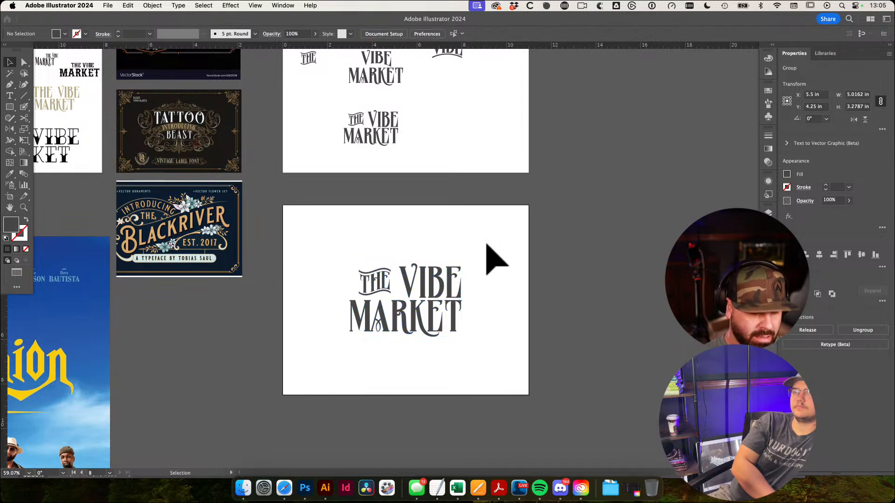
Duplicate the artboard holding the centred wordmark, together with its artwork, directly to its right
key(shift+o)
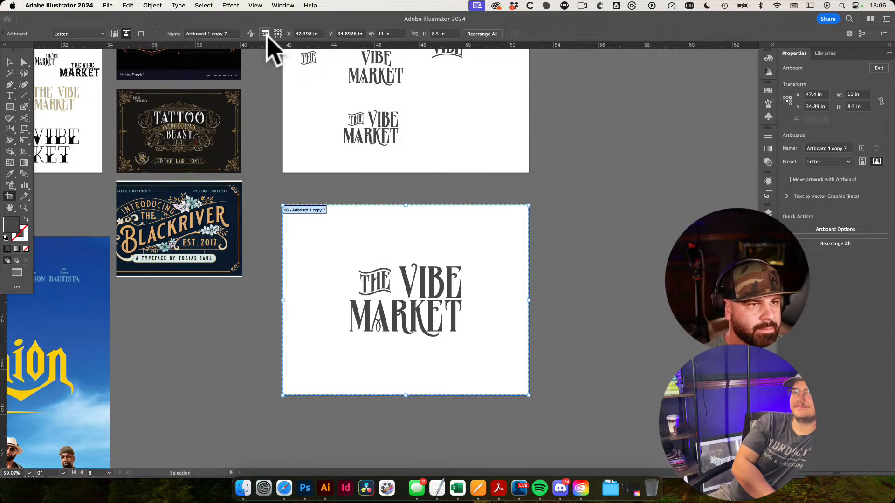
drag(308, 181, 487, 205)
key(Escape)
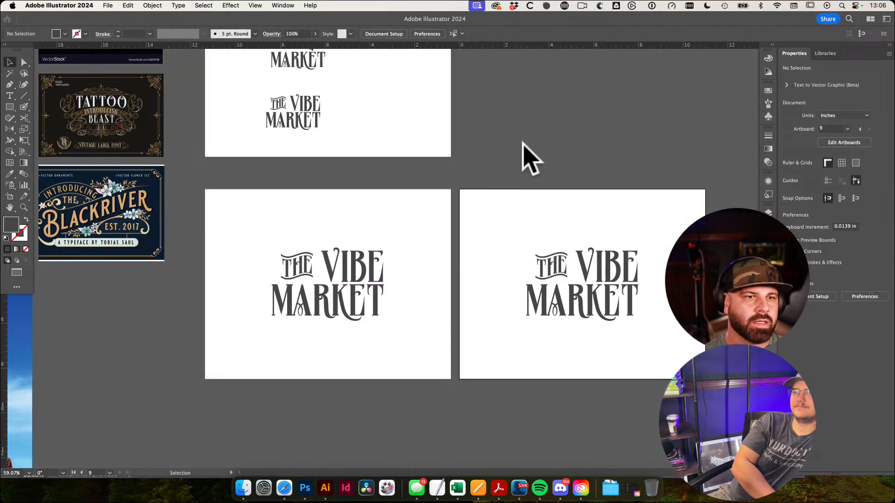
Cover the duplicated artboard with a dark grey 11 x 8.5 in rectangle placed behind its wordmark
drag(547, 151, 514, 151)
key(m)
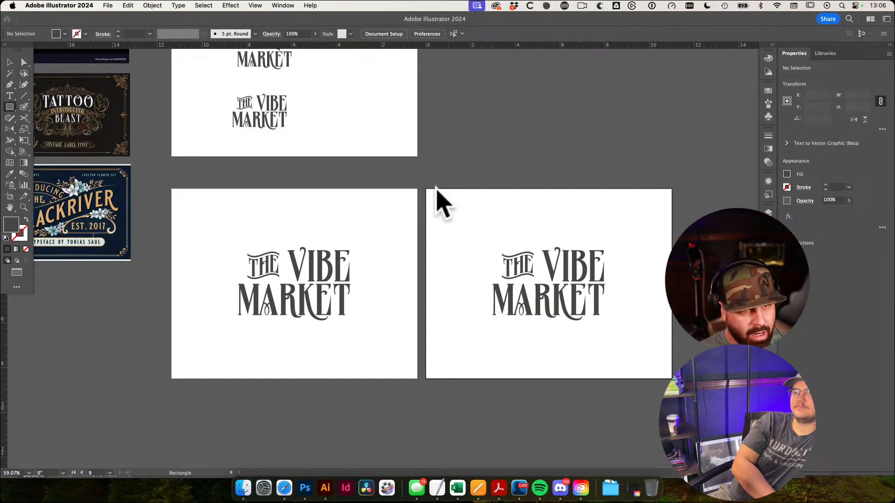
drag(425, 189, 671, 379)
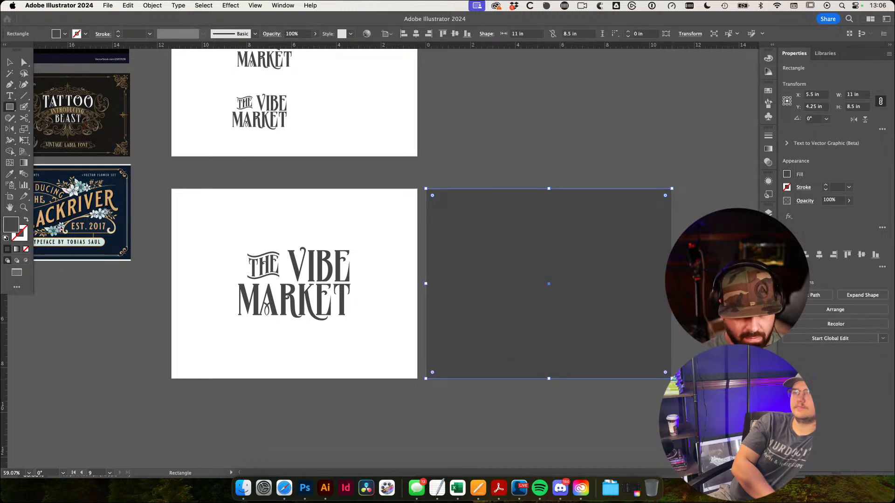
key(super+v)
Recolour the wordmark on the dark grey artboard white by sampling the neighbouring white artboard
key(i)
click(386, 228)
key(v)
click(481, 161)
drag(540, 265, 620, 272)
drag(583, 243, 412, 215)
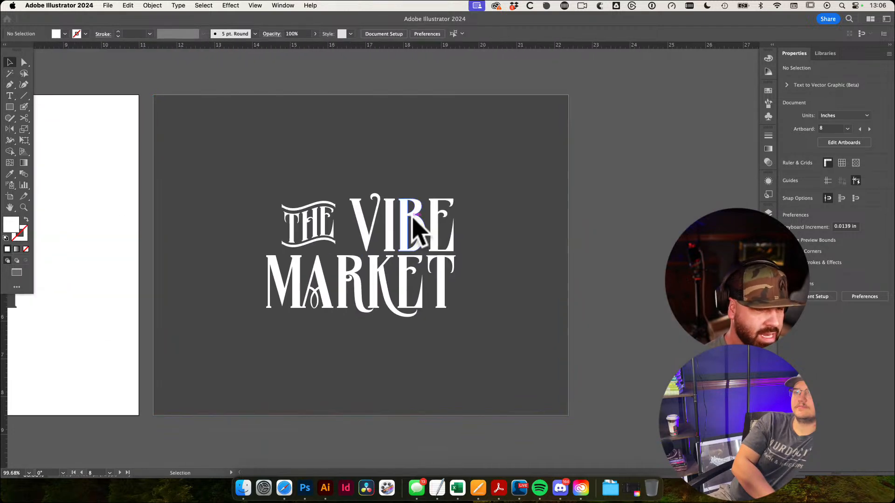
Switch to full-screen view and examine the white wordmark on its dark grey background
key(f)
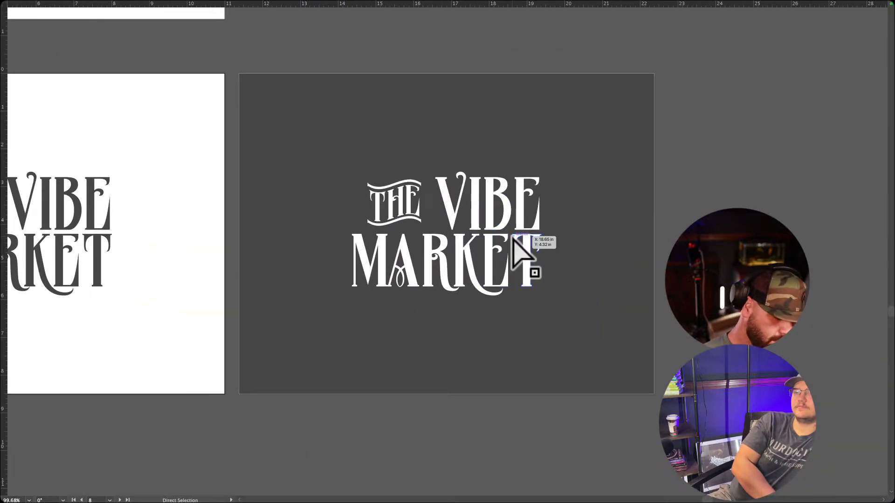
drag(552, 186, 639, 191)
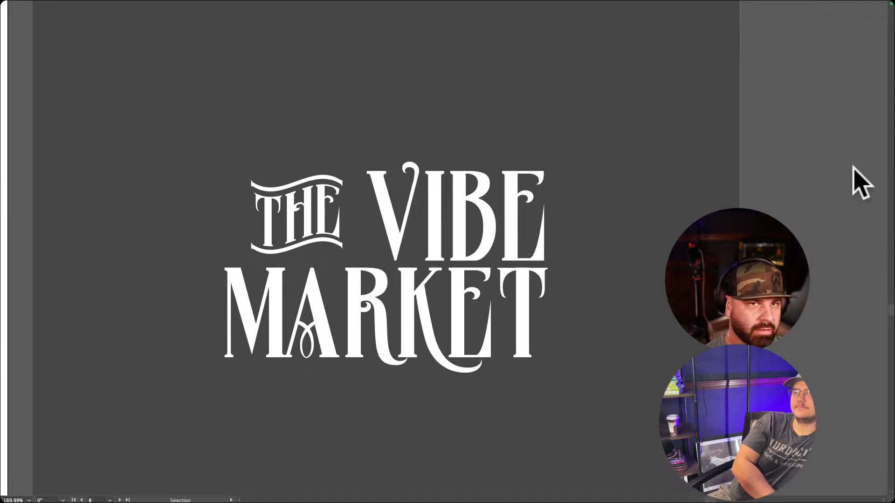
drag(844, 172, 703, 184)
drag(425, 161, 530, 197)
drag(510, 204, 317, 179)
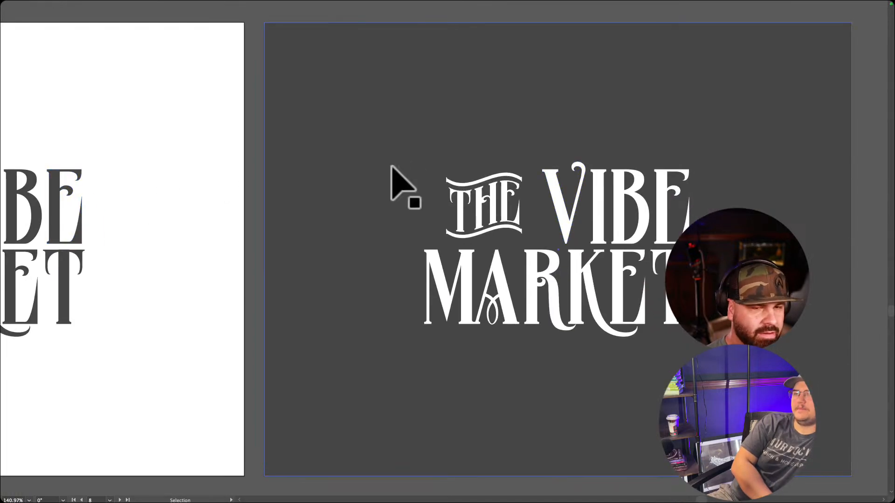
drag(459, 146, 363, 156)
Copy the white wordmark from the dark grey artboard and paste it onto the four-colour grid artboard
drag(471, 137, 352, 290)
click(398, 329)
click(396, 333)
drag(505, 167, 305, 275)
scroll(306, 276, up, 5)
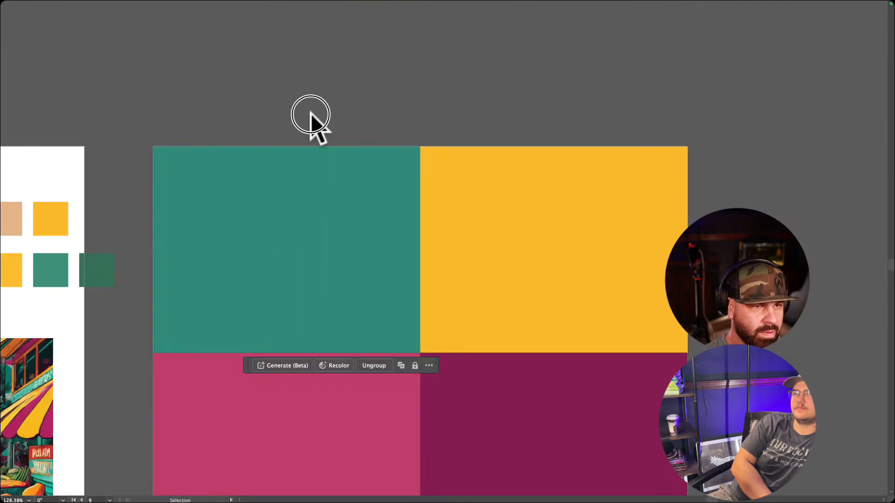
key(super+v)
key(e)
drag(554, 291, 592, 292)
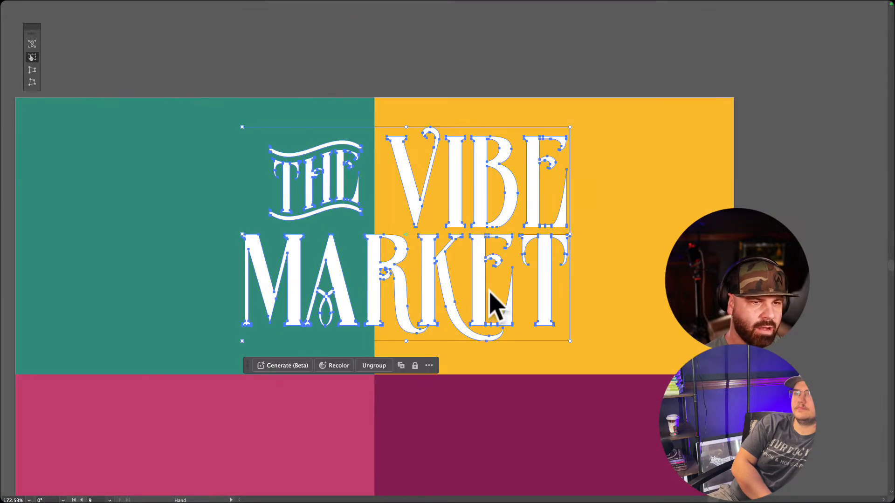
drag(526, 301, 393, 294)
key(v)
drag(489, 322, 459, 262)
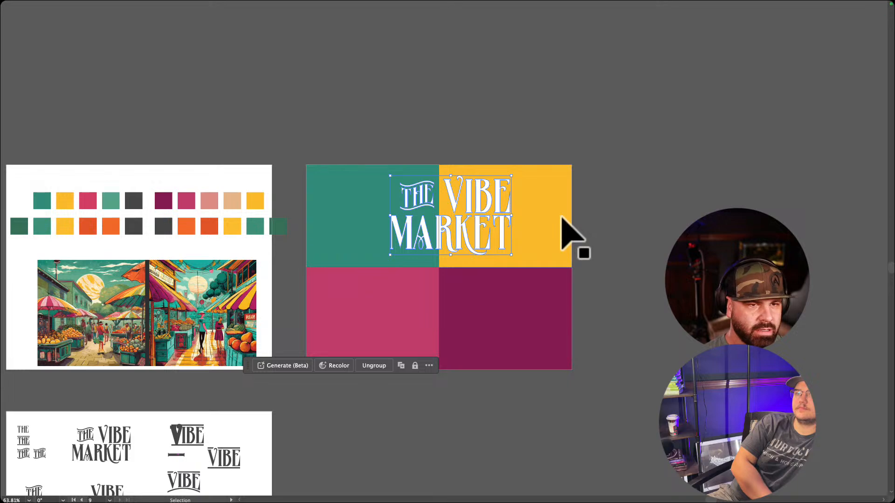
Exit full-screen view and centre the white wordmark horizontally and vertically on the four-colour artboard
key(f)
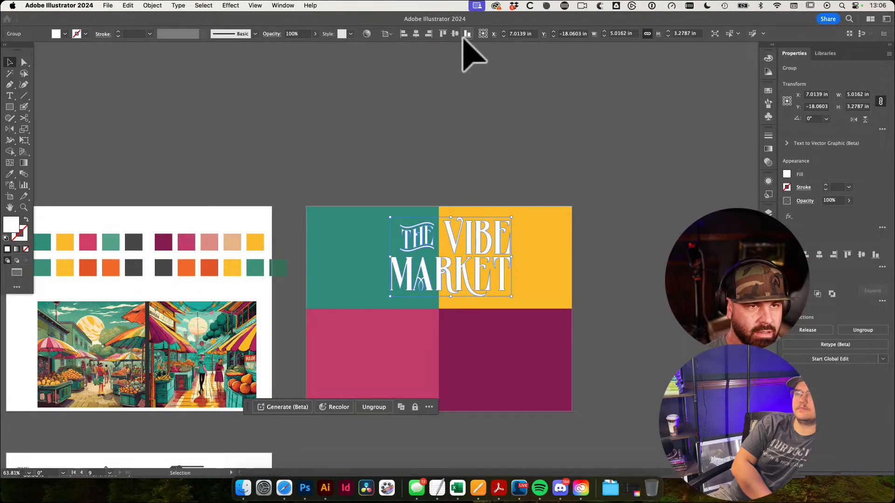
click(415, 34)
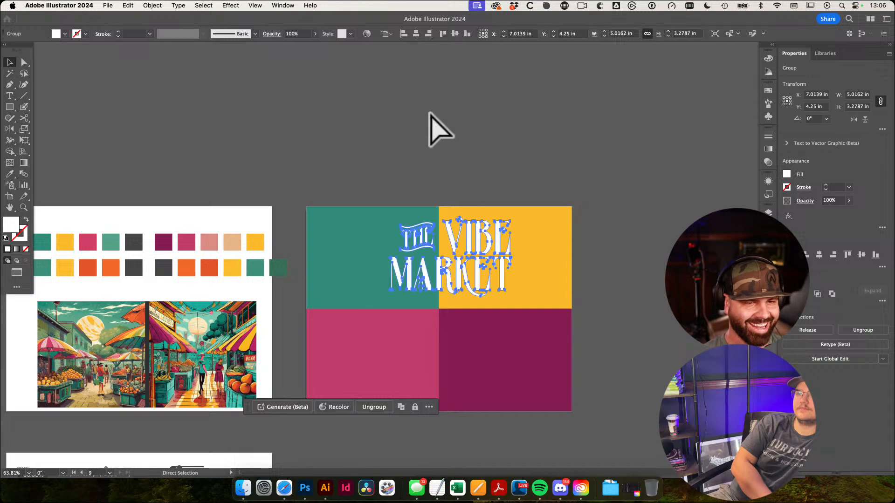
key(Delete)
click(495, 240)
key(super+f)
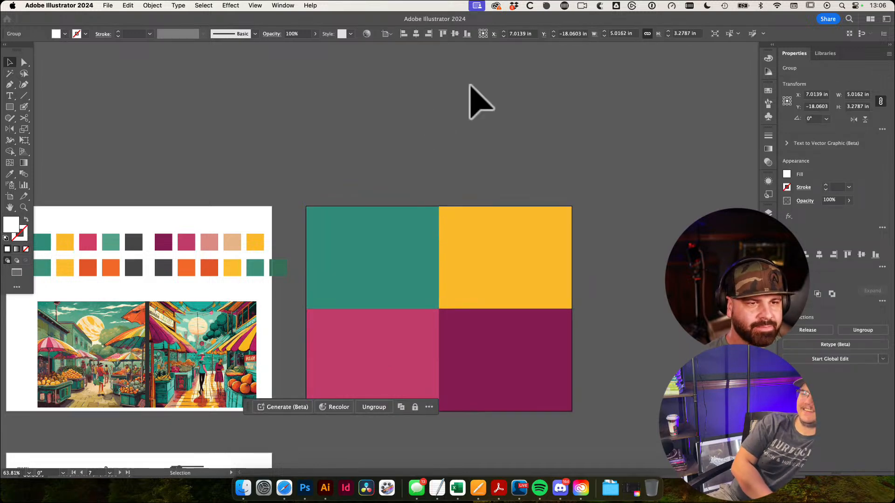
click(416, 34)
click(455, 34)
click(494, 128)
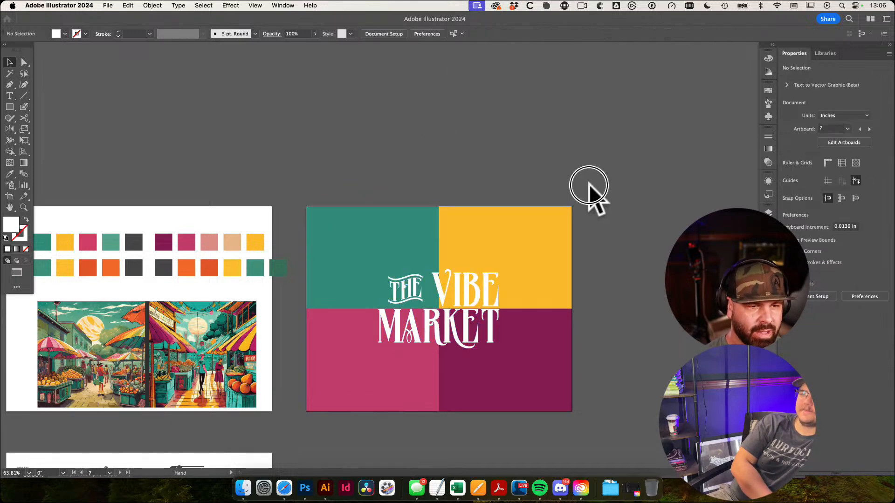
Duplicate the four-colour artboard with its centred wordmark directly below the original
drag(595, 196, 441, 94)
scroll(516, 199, down, 5)
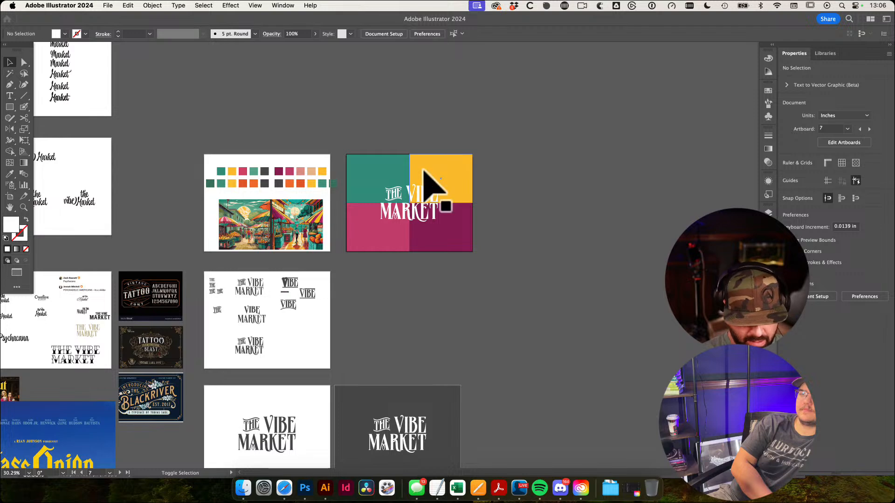
key(shift+o)
drag(381, 166, 379, 284)
key(Escape)
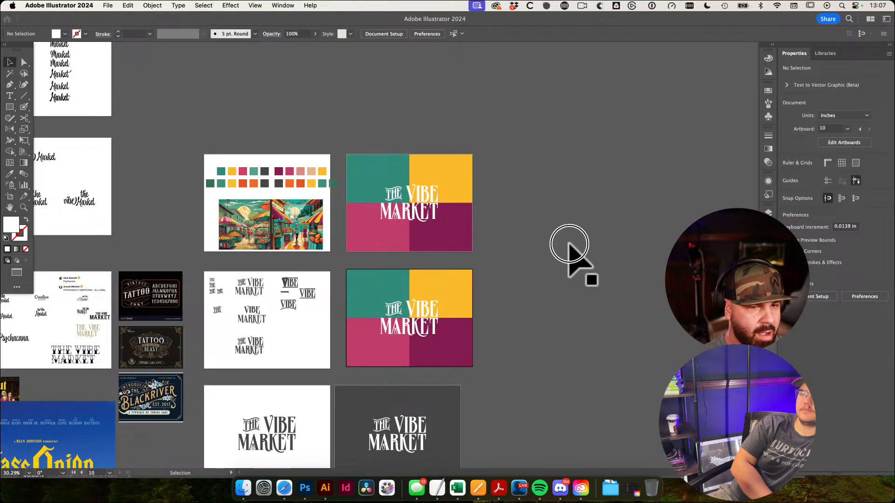
Centre the duplicated artboard's white wordmark horizontally and vertically within the green rectangle
scroll(420, 317, up, 4)
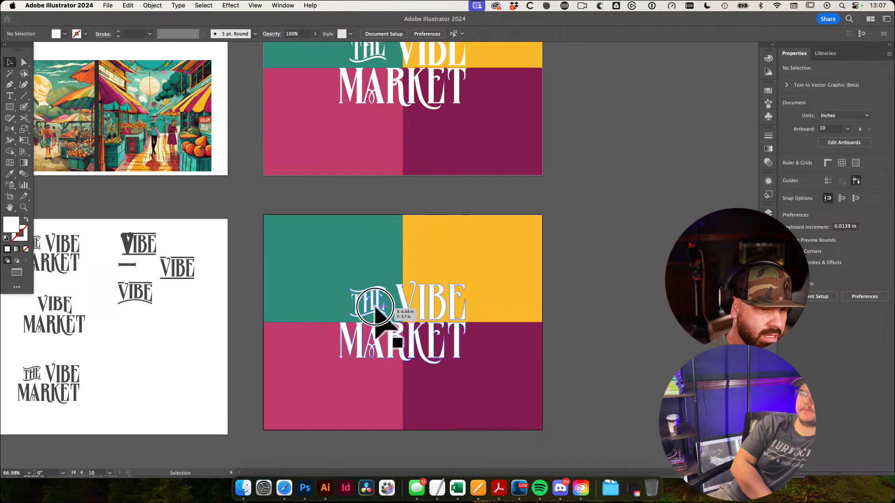
click(359, 230)
click(382, 314)
shift+click(379, 240)
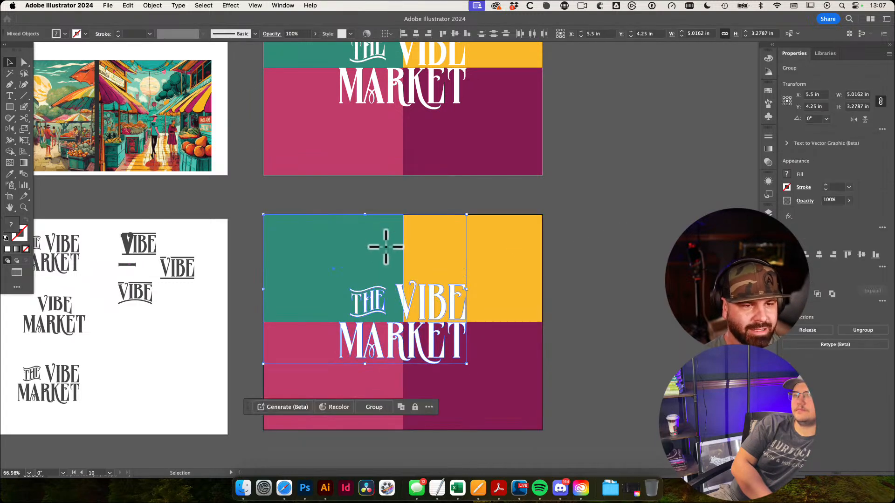
click(455, 34)
click(416, 33)
click(616, 212)
Shrink the wordmark to about 2.96 in wide and place copies on the yellow, pink and plum rectangles
click(340, 274)
key(e)
drag(400, 240, 375, 246)
key(v)
drag(425, 259, 394, 233)
drag(320, 249, 349, 333)
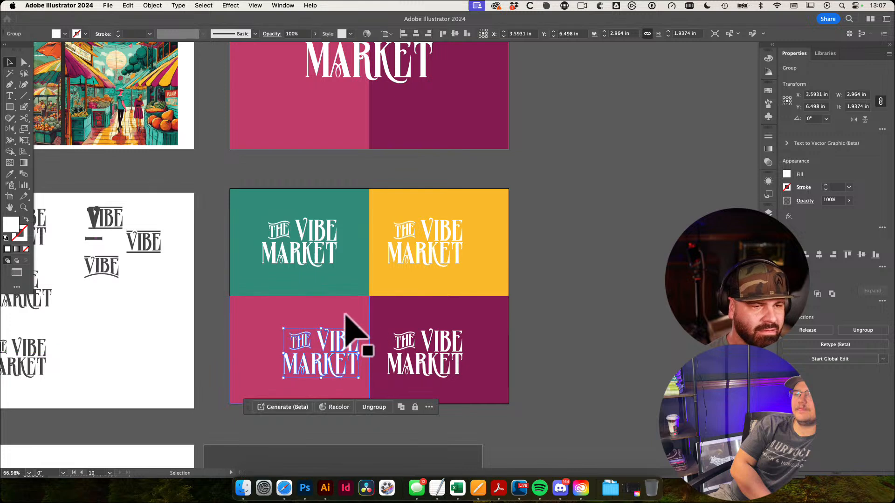
Centre the wordmark copies within the pink and yellow rectangles
shift+click(349, 325)
click(416, 33)
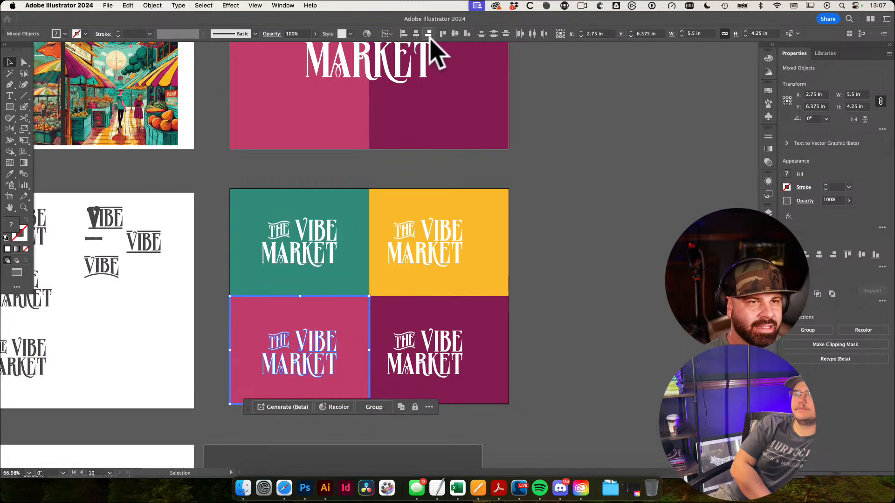
click(455, 33)
click(422, 249)
shift+click(478, 204)
click(416, 33)
click(610, 279)
Centre the remaining wordmark copy horizontally and vertically within the plum rectangle
scroll(513, 277, down, 5)
click(454, 294)
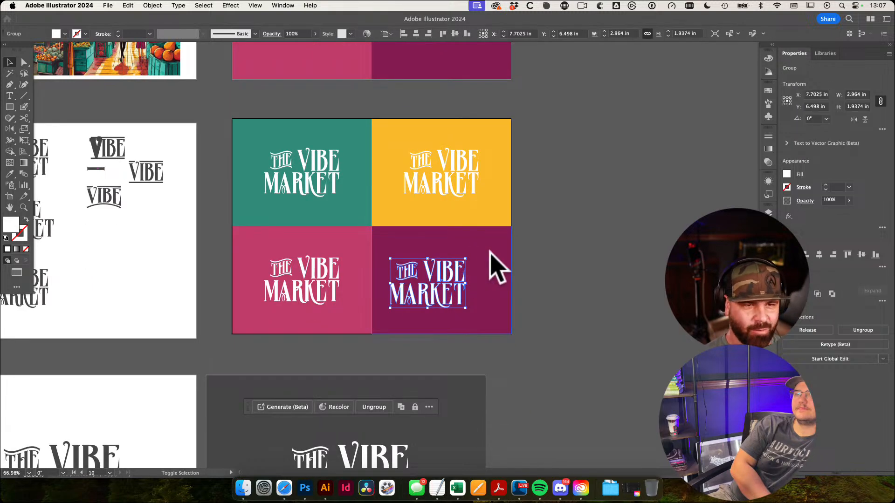
shift+click(489, 260)
click(417, 33)
click(455, 34)
click(615, 249)
scroll(606, 238, down, 1)
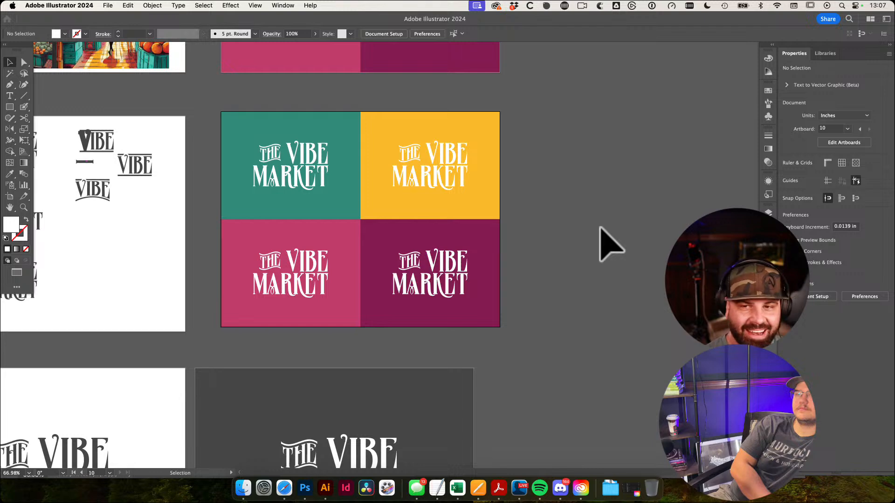
Duplicate the artboard with the four small wordmarks, including its artwork, directly to its right
drag(606, 236, 486, 294)
key(shift+o)
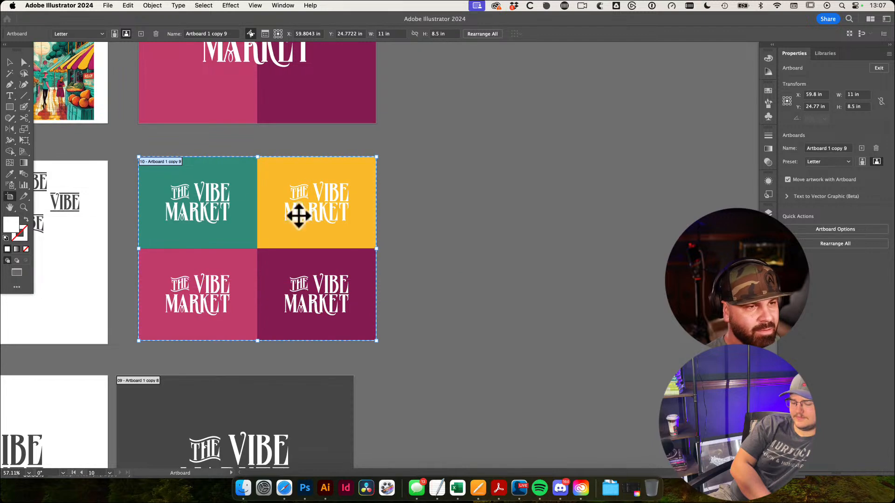
drag(158, 159, 415, 161)
key(v)
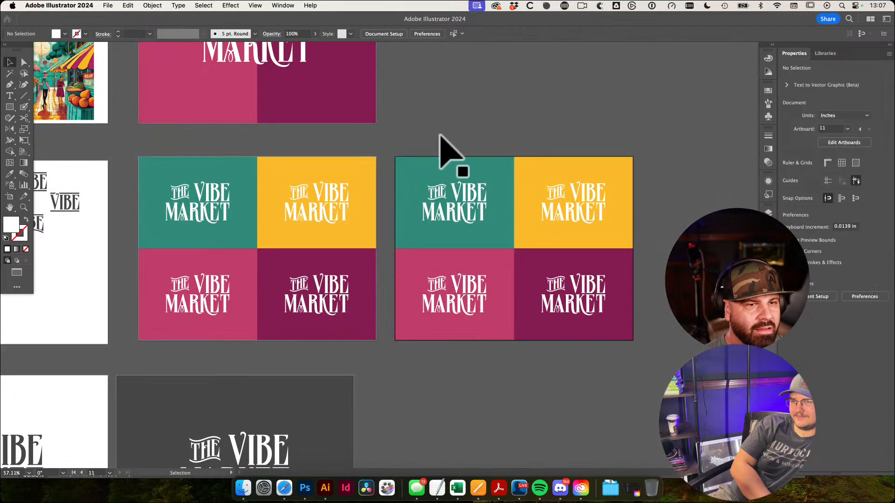
Recolour the wordmark in the duplicate's green rectangle with a darker shade of the sampled green, 145B4A
click(466, 208)
key(i)
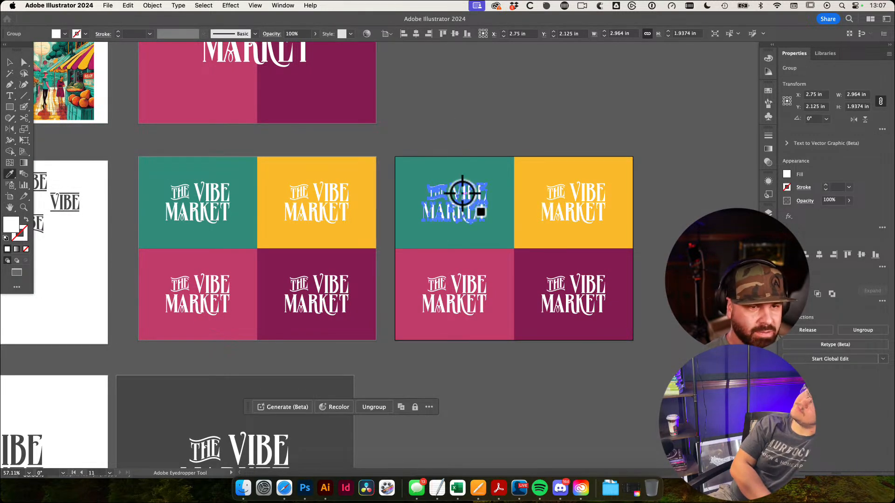
click(471, 169)
scroll(467, 219, up, 3)
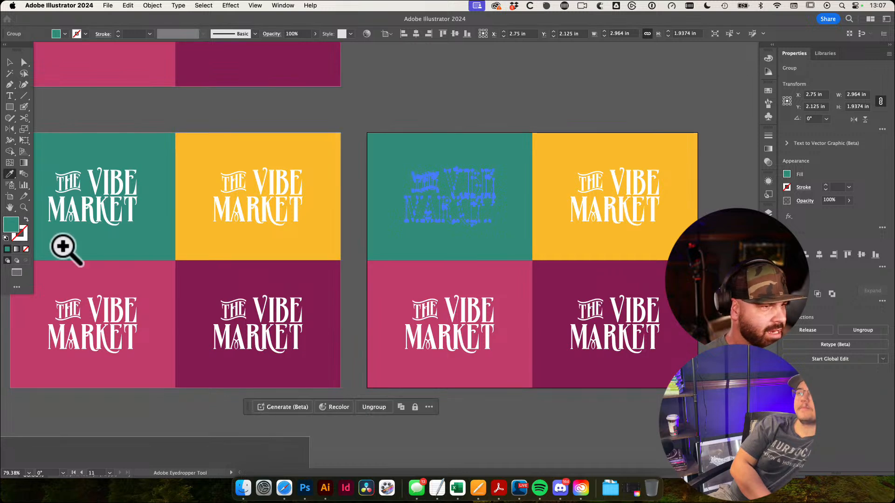
double_click(12, 225)
drag(142, 196, 158, 212)
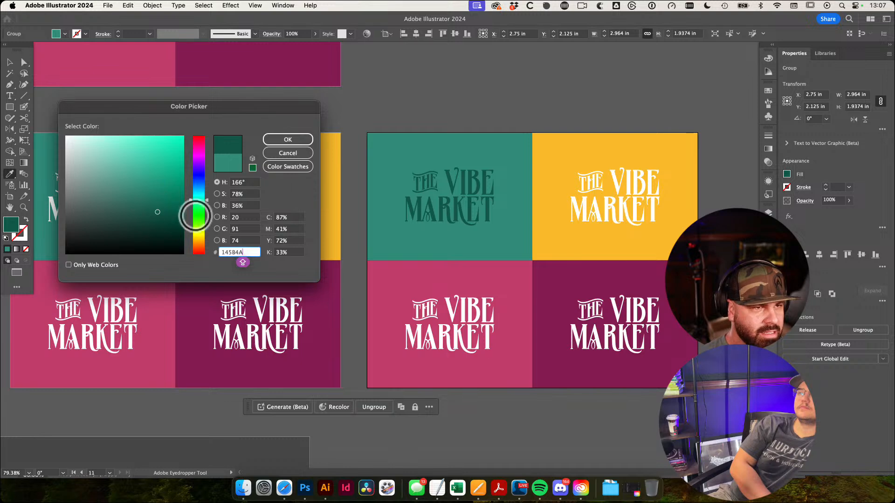
click(288, 140)
key(v)
Recolour the wordmark in the duplicate's yellow rectangle with a darker shade of the sampled yellow, B2851F
click(594, 186)
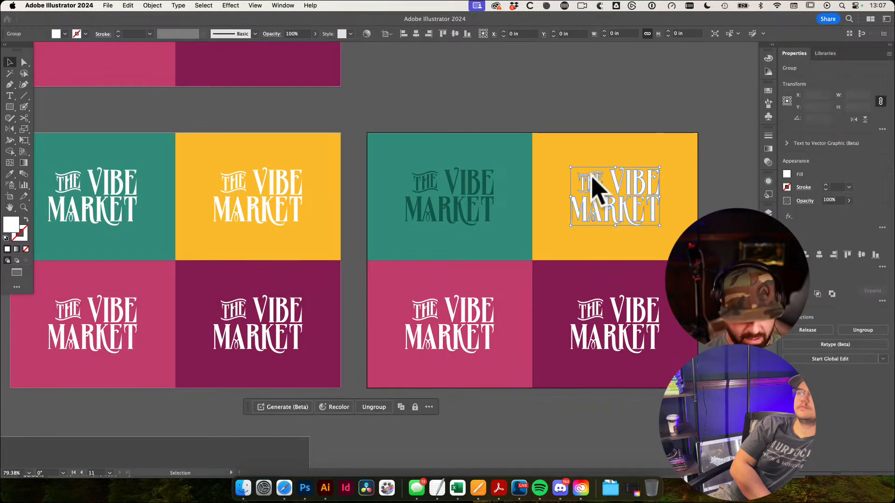
key(i)
click(579, 155)
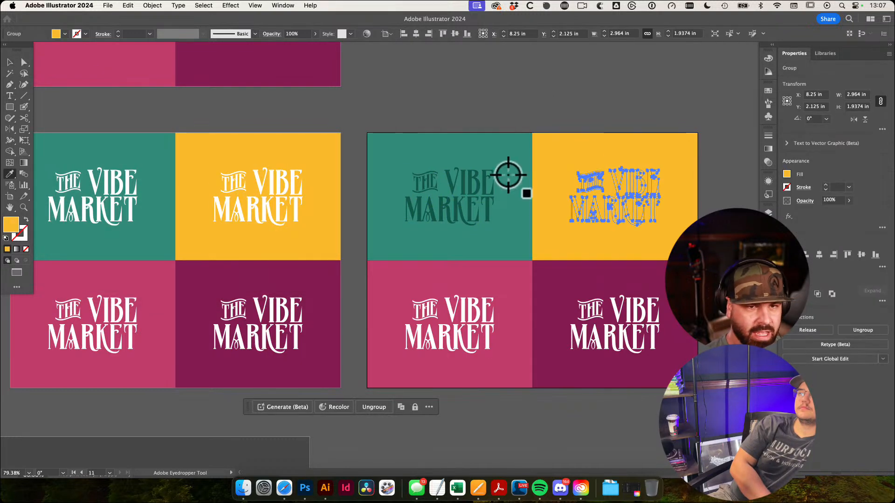
double_click(13, 224)
mouse_move(171, 157)
mouse_down()
mouse_move(160, 157)
mouse_move(164, 172)
mouse_up()
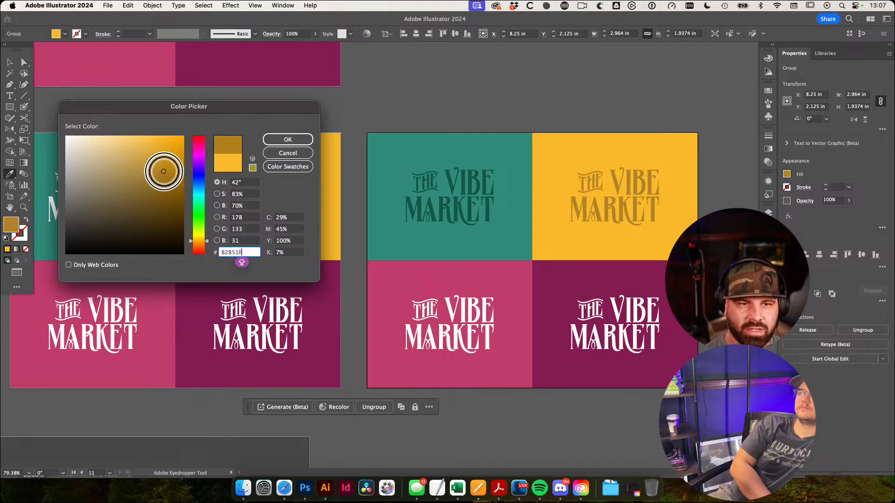
click(281, 140)
key(v)
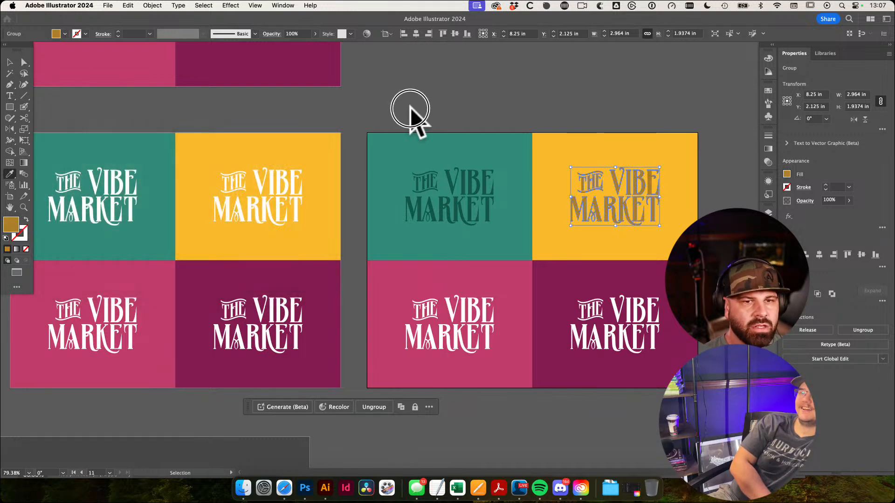
click(412, 106)
Recolour the wordmark in the duplicate's pink rectangle black, 000000
drag(418, 112, 331, 112)
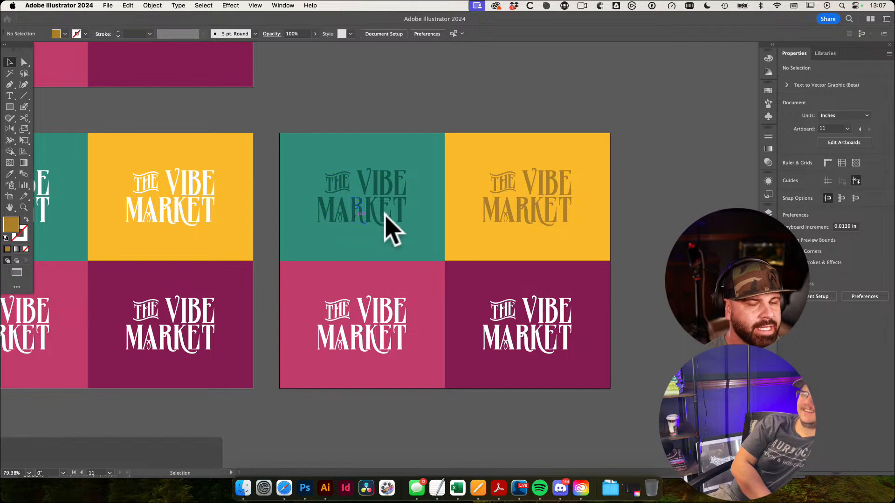
drag(443, 296, 462, 259)
click(392, 293)
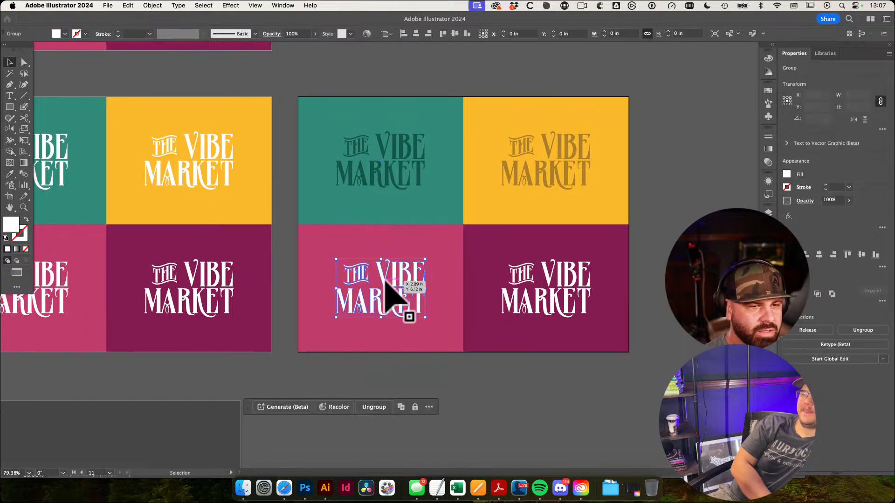
double_click(9, 228)
drag(84, 236, 60, 266)
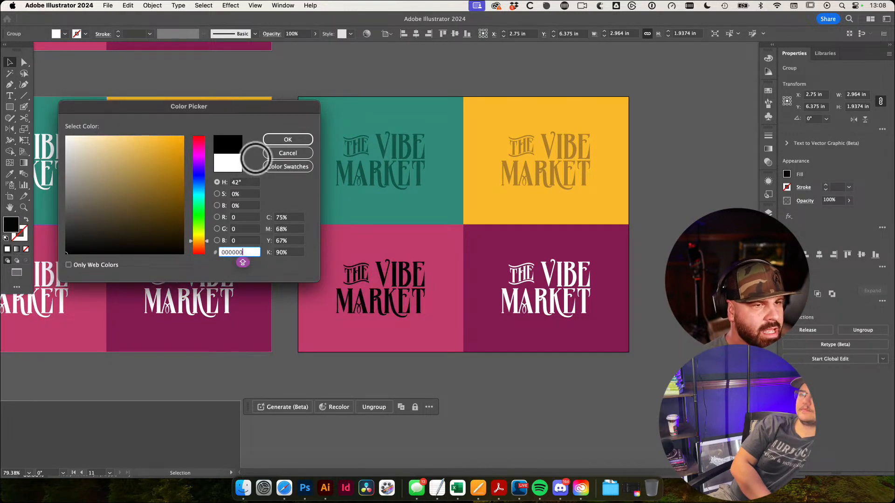
click(287, 139)
key(super+shift+a)
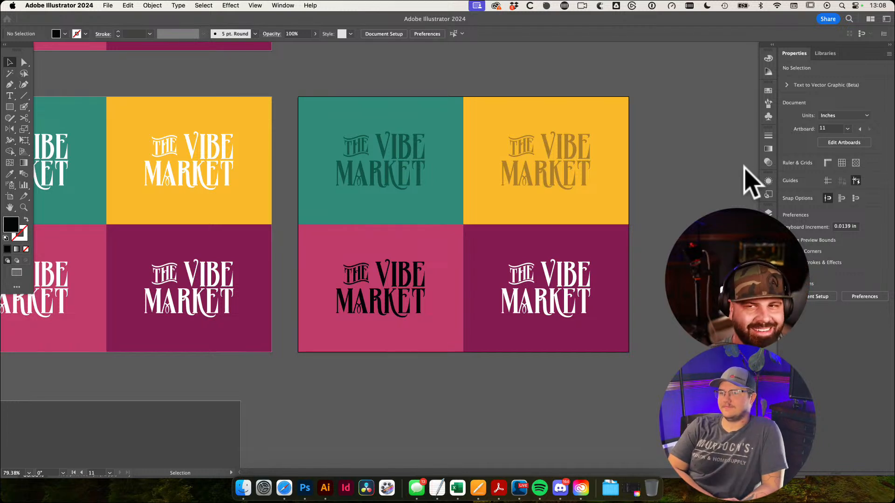
Set the document units to feet and expand the Text to Vector Graphic options
scroll(713, 176, right, 2)
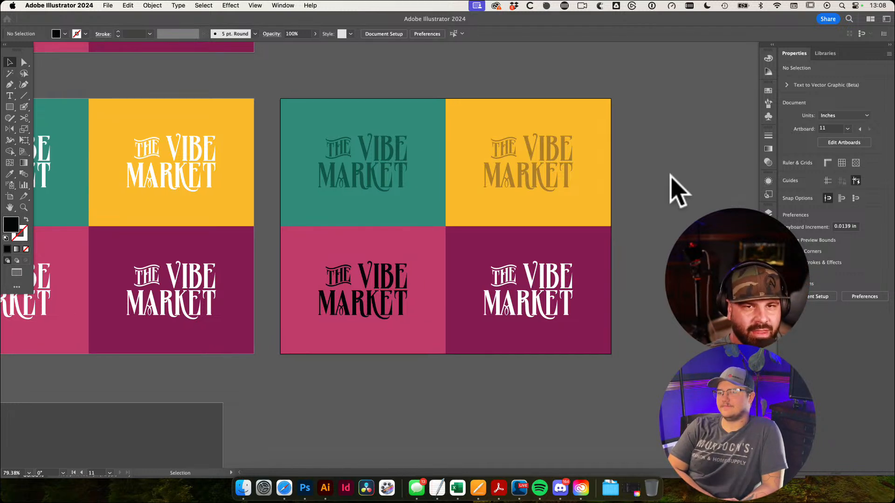
click(673, 166)
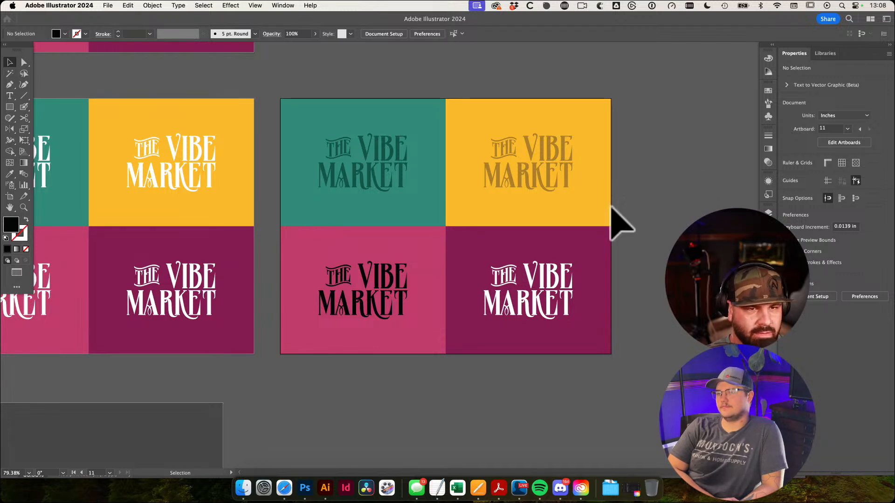
click(539, 181)
click(369, 307)
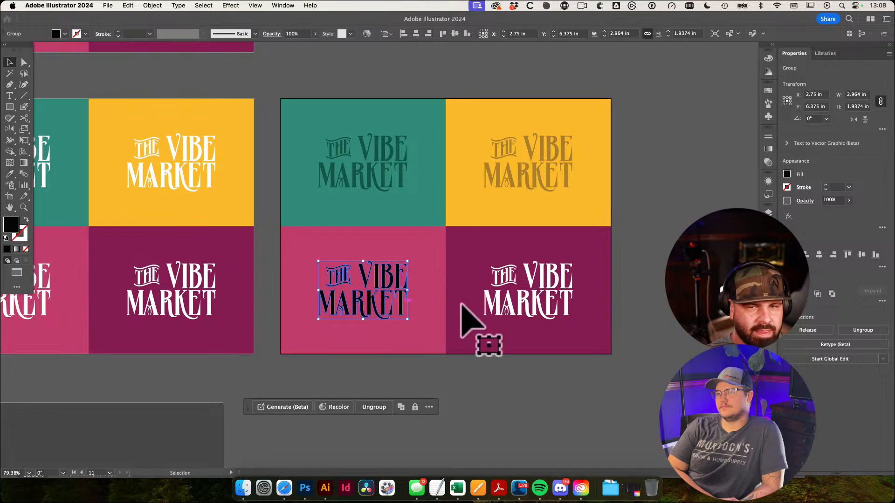
key(super+shift+a)
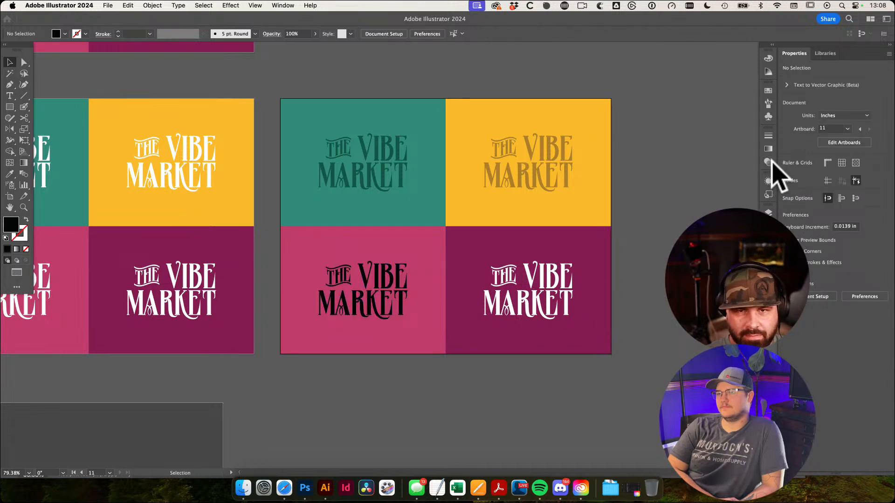
key(super+alt+shift+u)
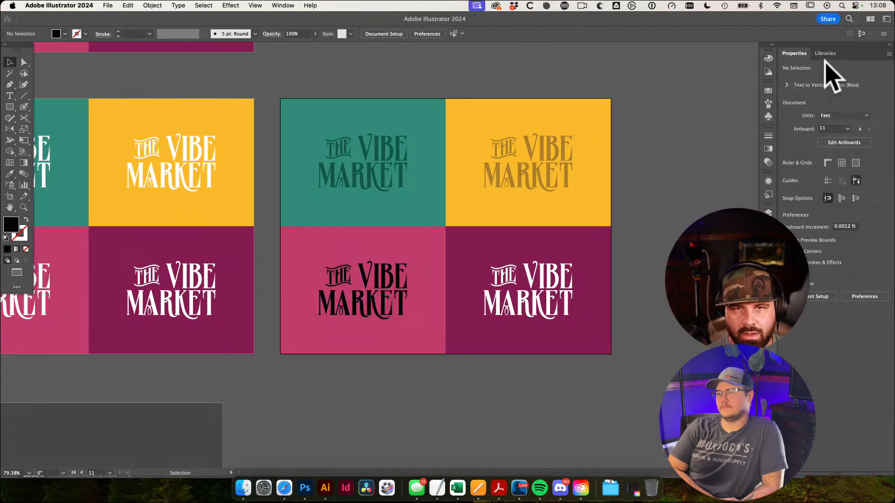
click(786, 84)
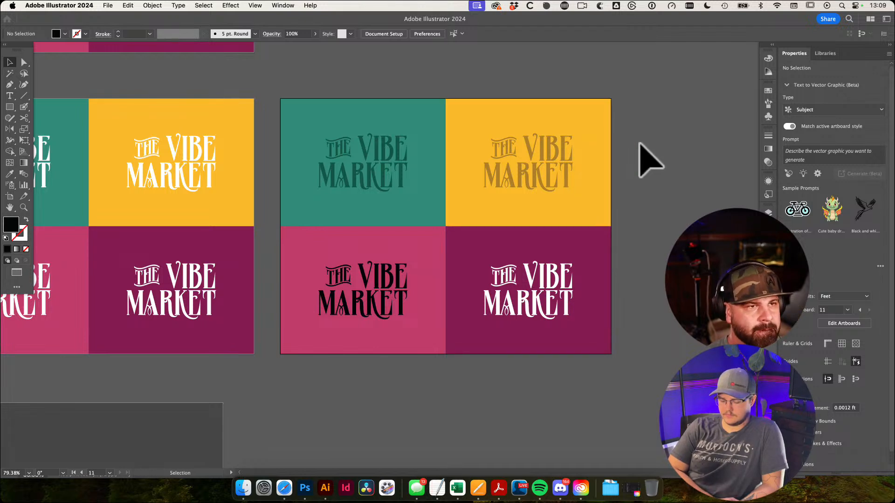
Place copies of the dark green and dark yellow wordmarks on the grey canvas above their rectangles
click(387, 306)
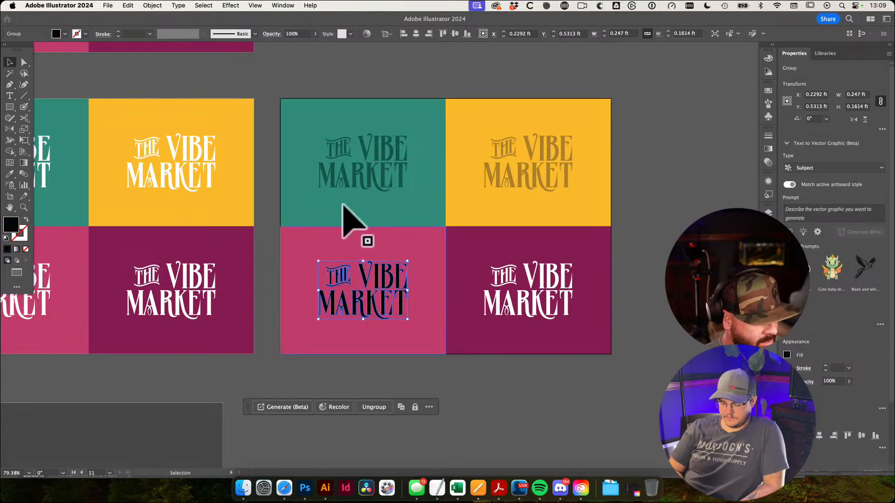
drag(404, 177, 400, 125)
click(399, 246)
click(440, 125)
drag(512, 244, 506, 140)
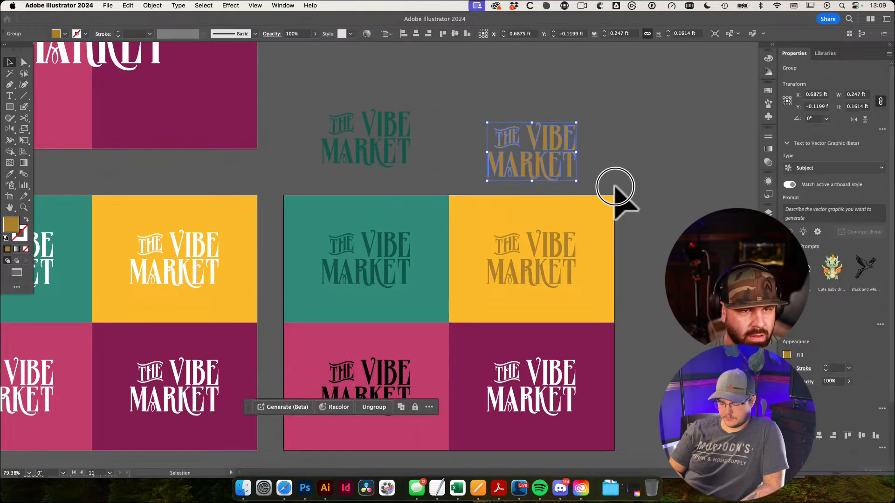
click(656, 209)
Recolour the wordmark in the duplicate's pink rectangle with a darker shade of the sampled pink
drag(668, 215, 667, 180)
scroll(370, 366, down, 2)
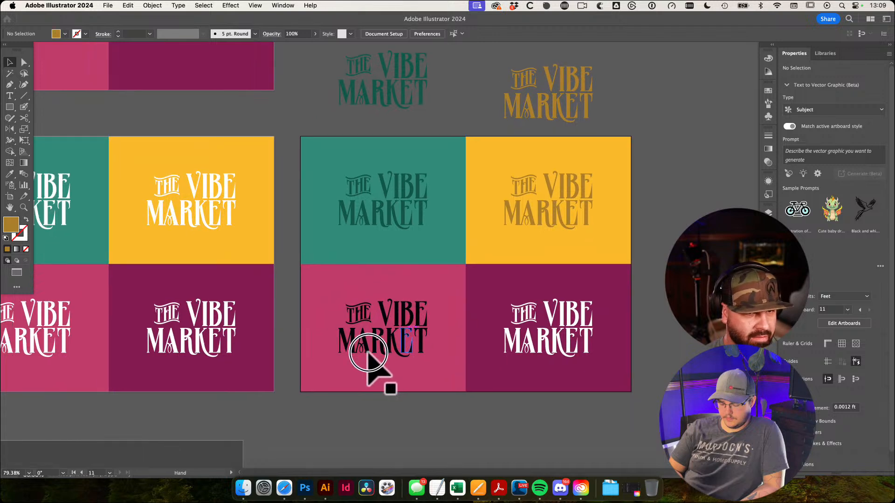
click(368, 344)
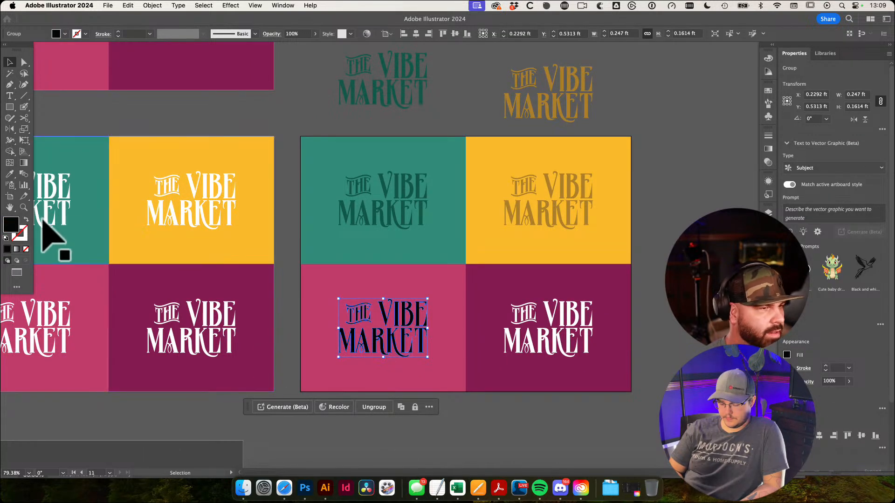
key(i)
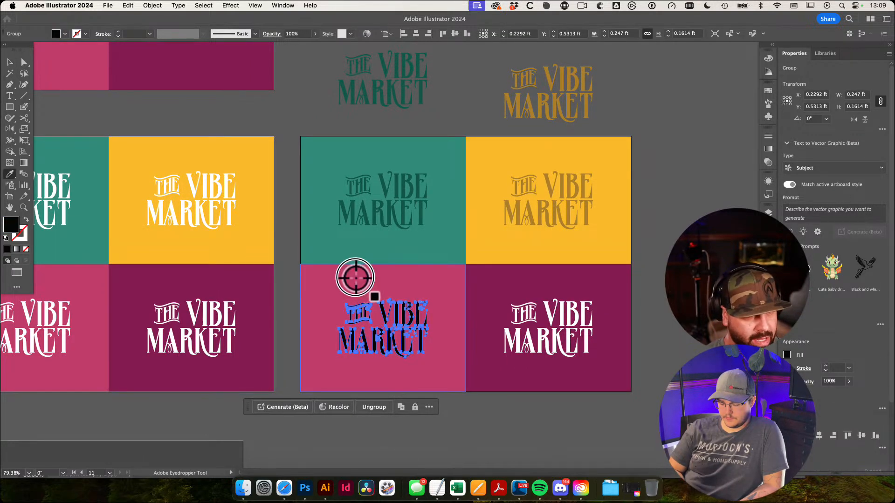
click(355, 280)
double_click(10, 224)
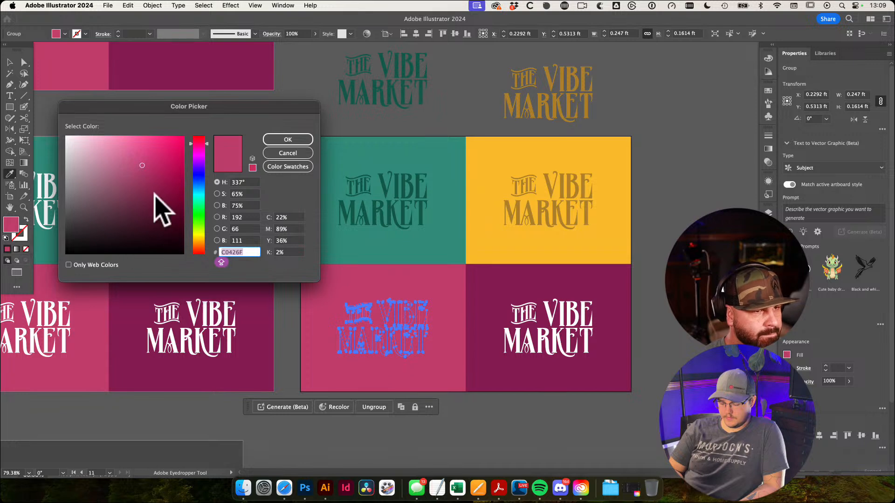
click(152, 187)
click(156, 208)
click(160, 216)
click(160, 213)
click(160, 210)
click(288, 139)
key(v)
click(690, 205)
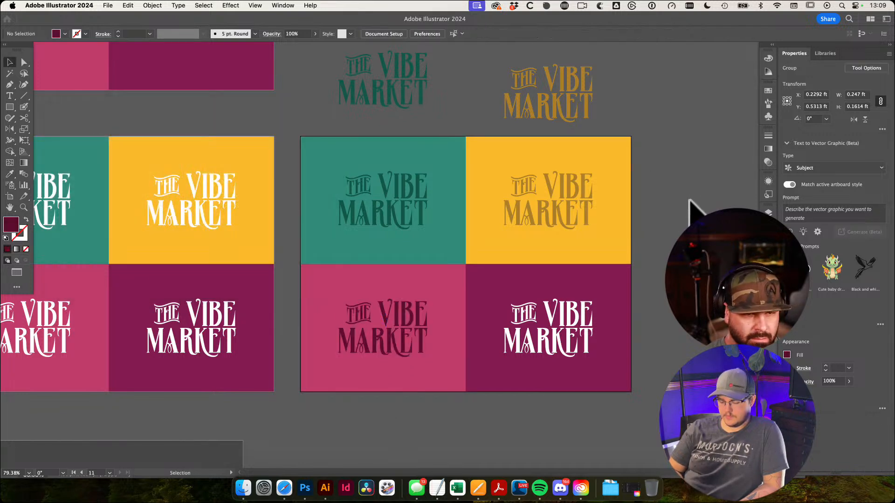
Recolour the wordmark in the duplicate's plum rectangle with a darker shade of the sampled plum, 3F0727
click(579, 345)
key(i)
click(502, 287)
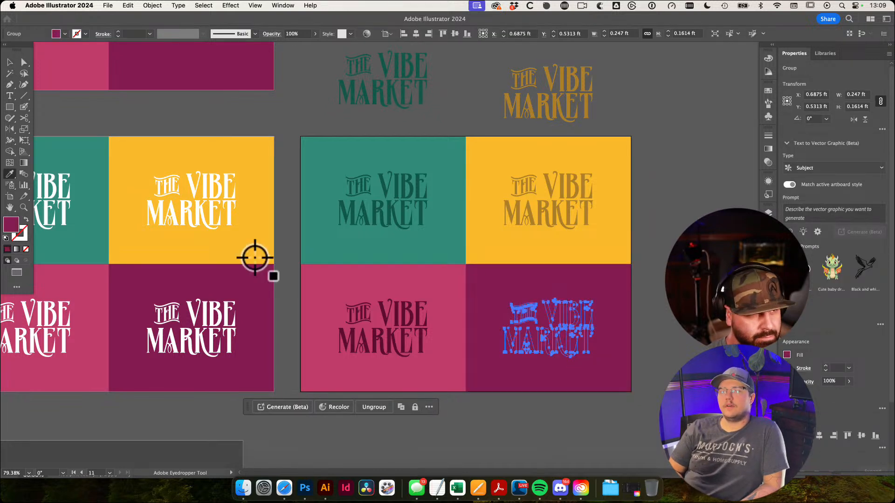
key(v)
double_click(15, 226)
drag(163, 215, 166, 220)
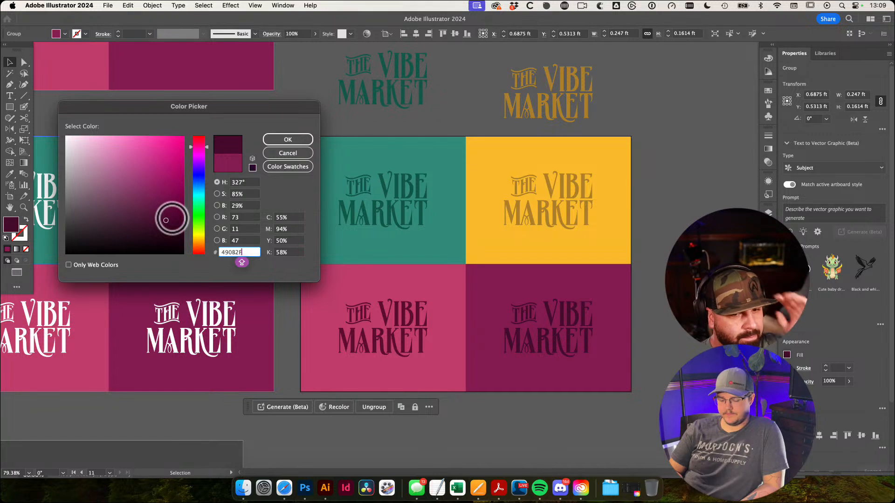
mouse_move(166, 220)
mouse_down()
mouse_move(183, 209)
mouse_move(167, 219)
mouse_up()
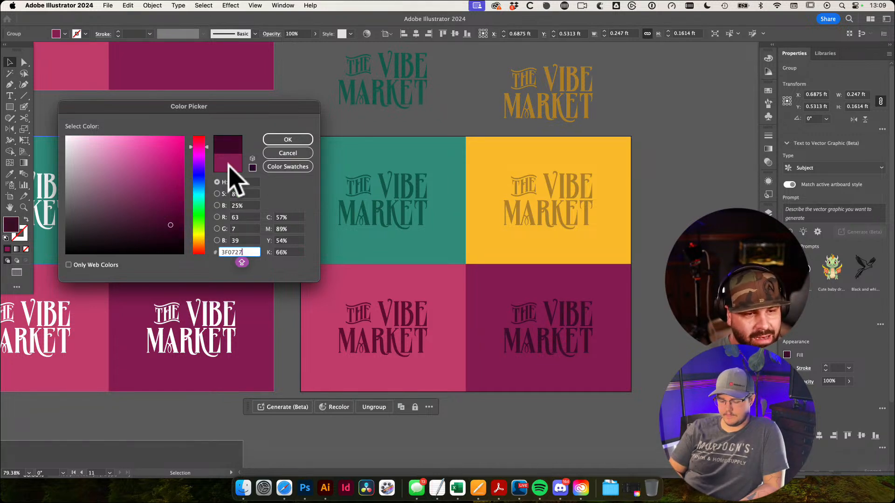
click(287, 140)
key(super+shift+a)
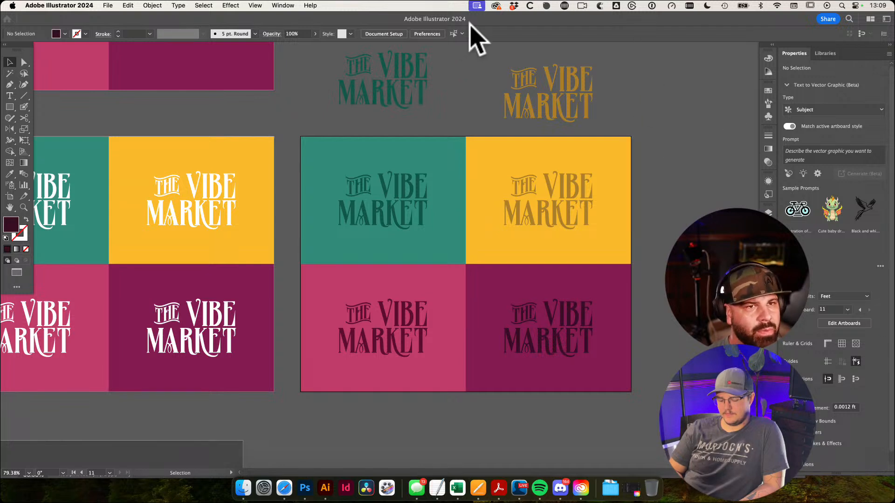
Compare the white and tonal wordmark artboards side by side, including in full-screen view
scroll(722, 159, down, 3)
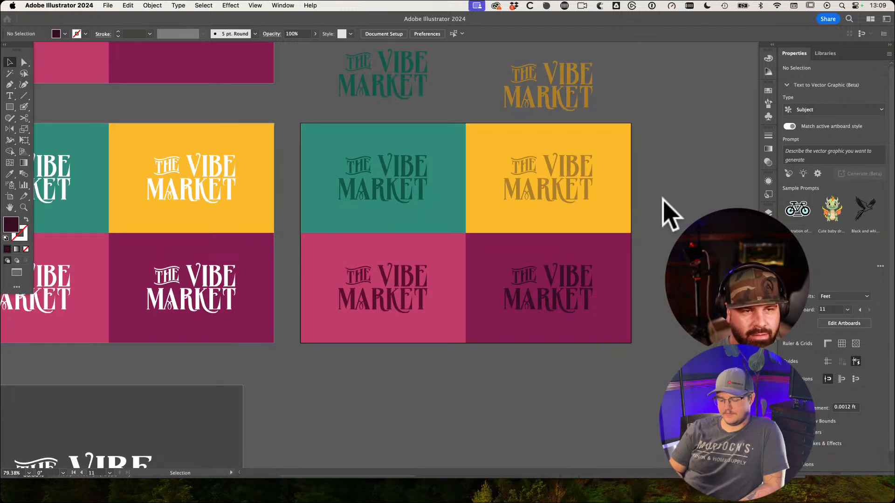
key(f)
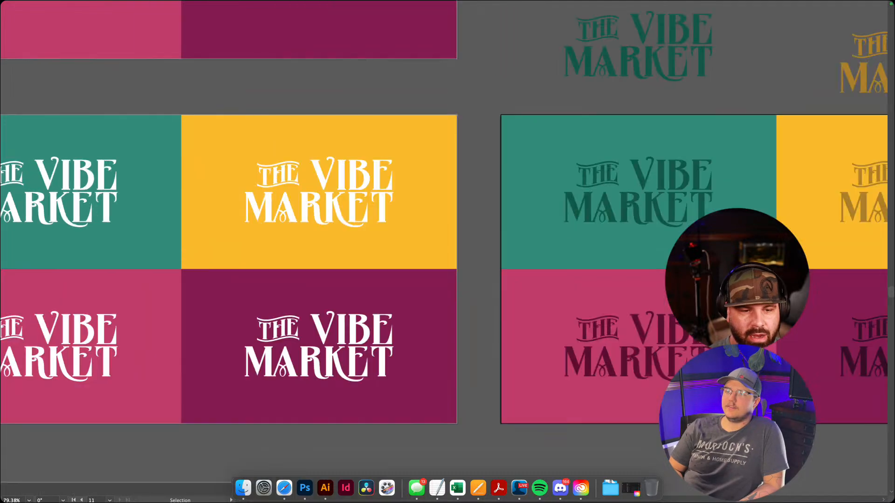
key(f)
key(f)
key(f)
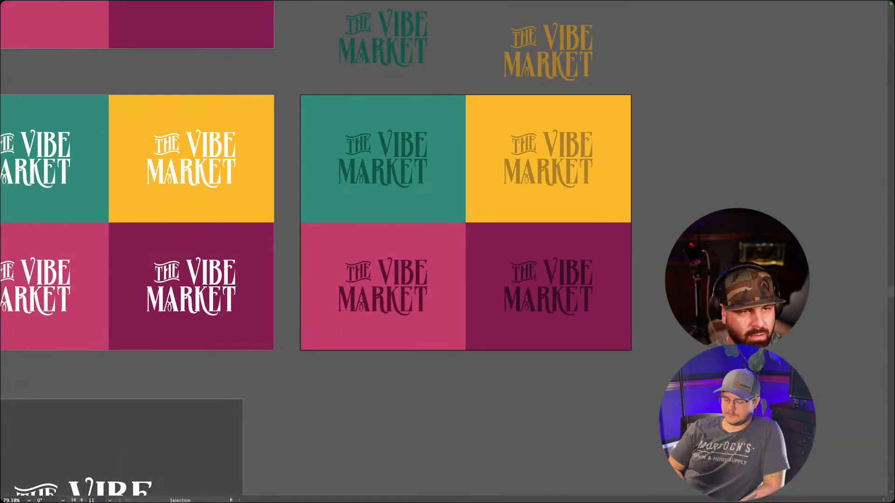
key(f)
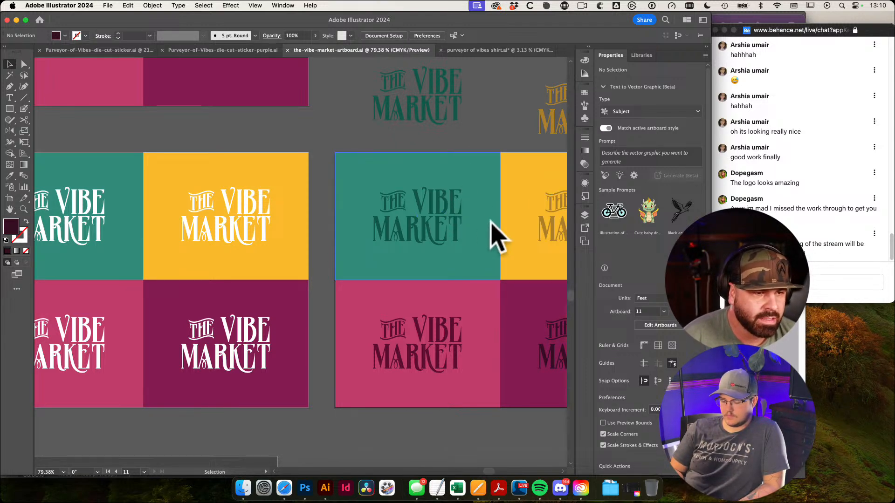
drag(493, 215, 379, 217)
click(386, 223)
drag(557, 226, 519, 213)
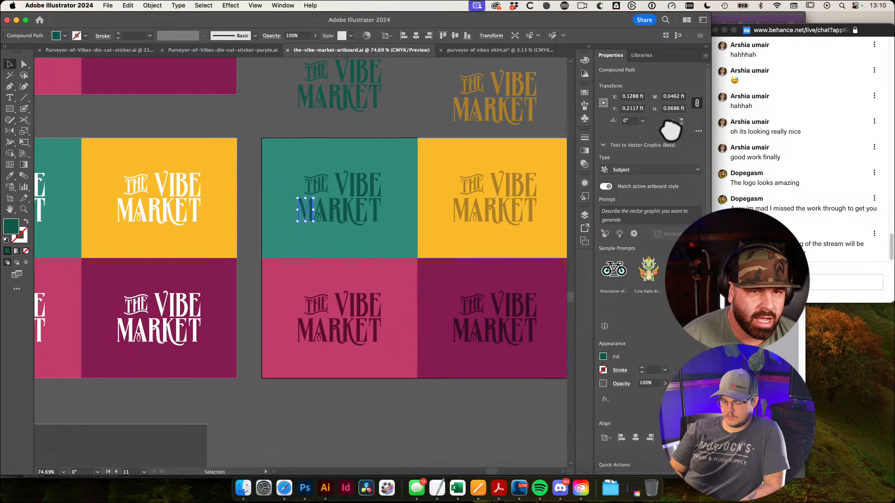
click(560, 125)
drag(527, 181, 443, 168)
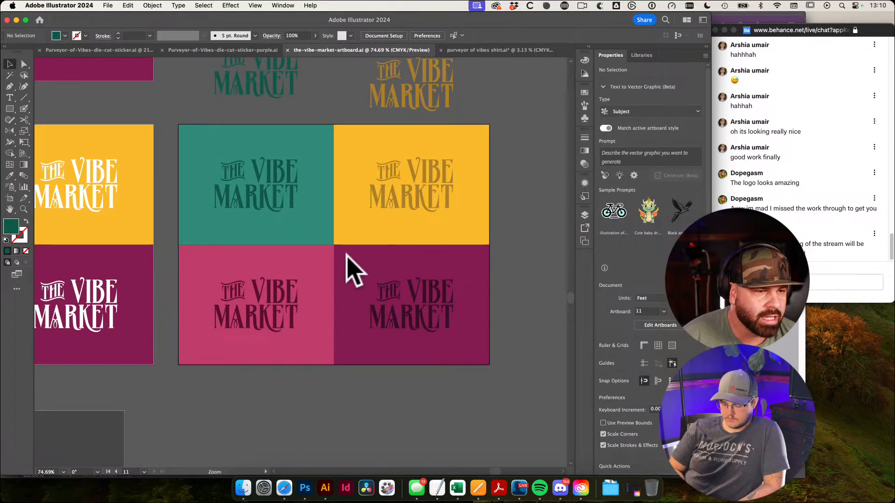
super+click(332, 259)
drag(387, 263, 309, 265)
drag(308, 265, 437, 249)
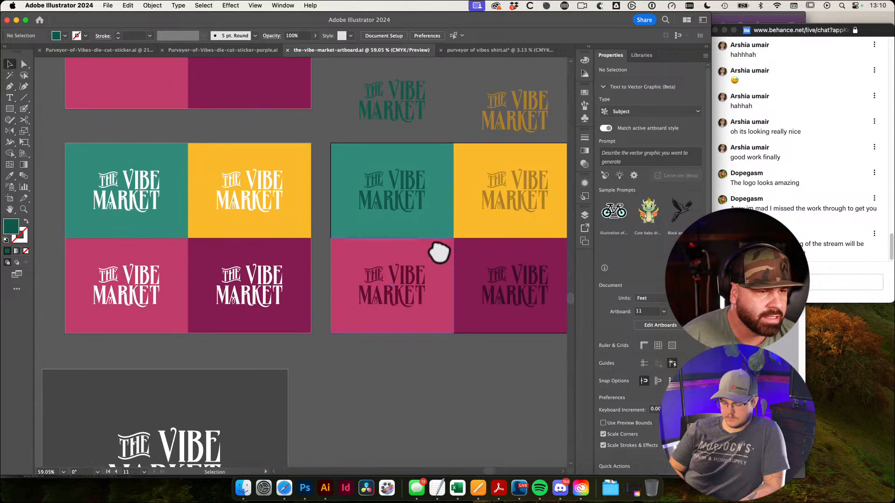
key(f)
key(f)
drag(300, 261, 407, 323)
drag(396, 268, 455, 267)
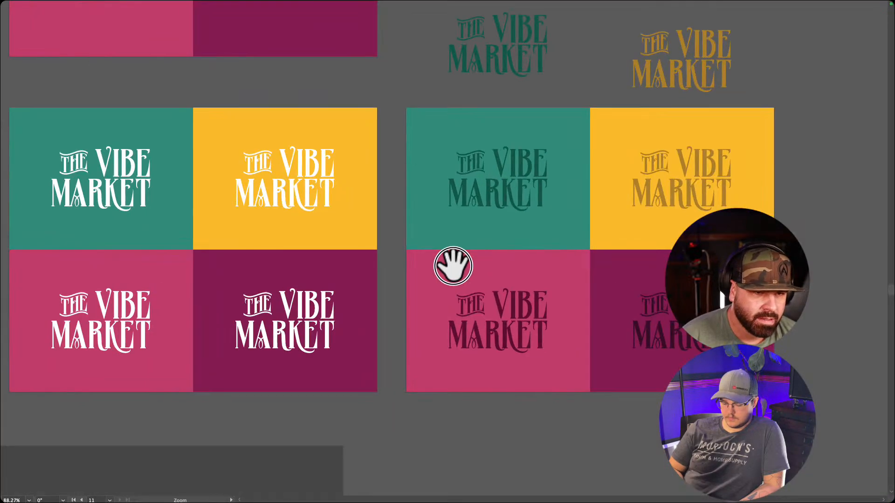
drag(387, 280, 410, 282)
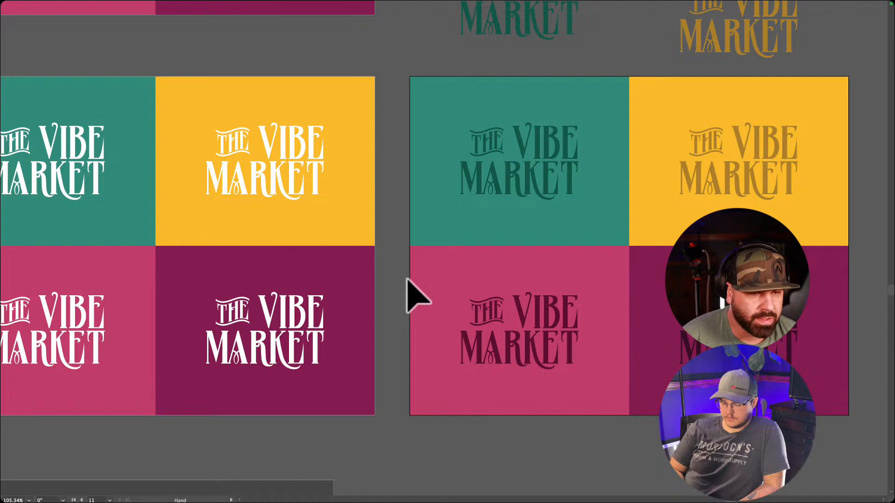
drag(407, 280, 348, 279)
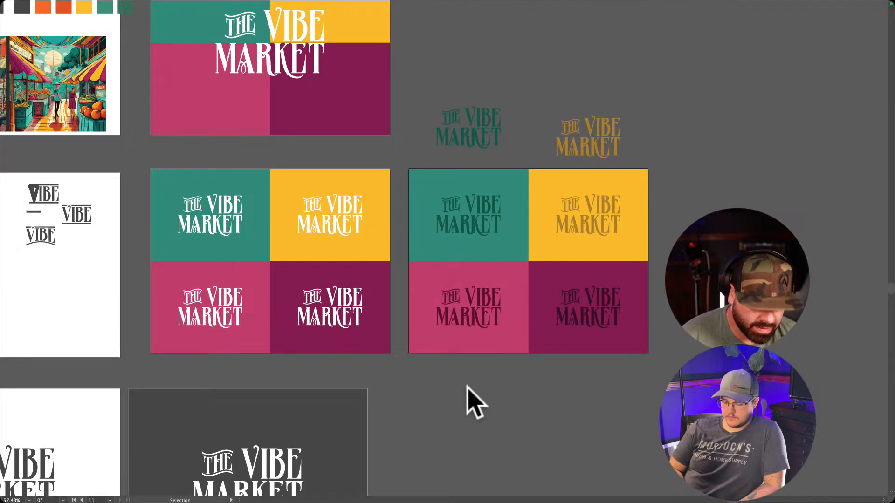
key(f)
Switch to Safari and open the Envato Elements site in a new browser tab
click(283, 484)
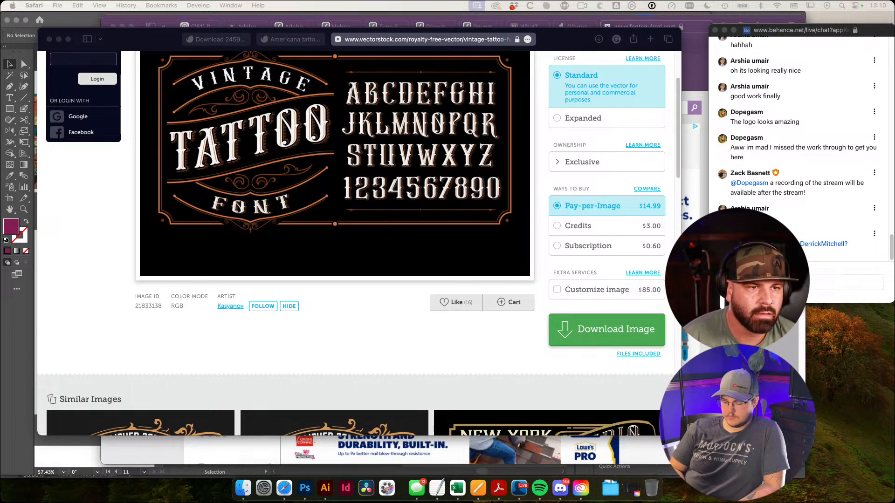
click(570, 37)
key(super+t)
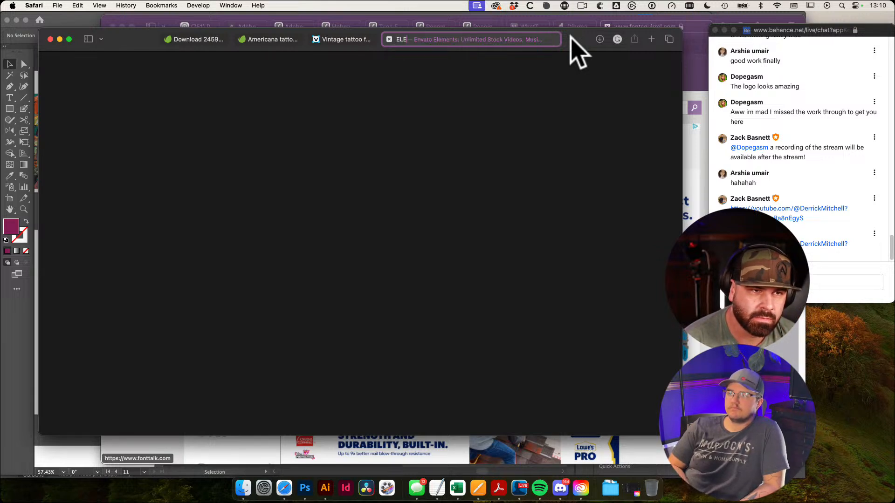
key(Return)
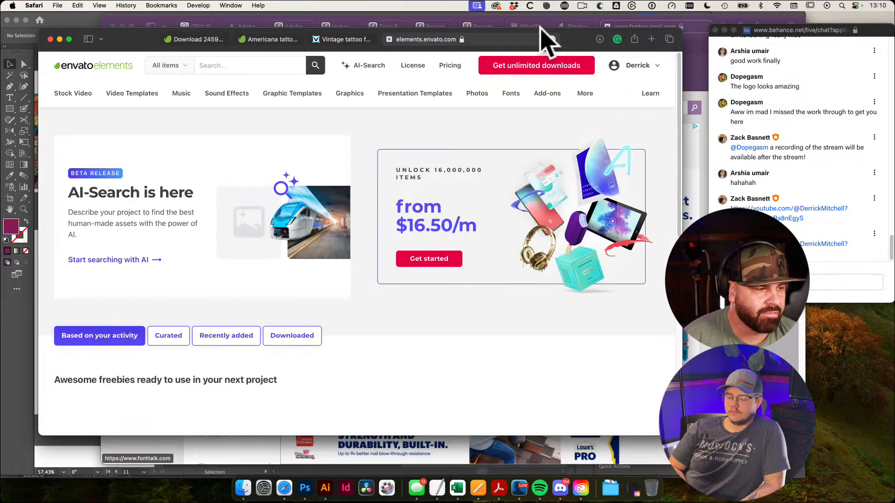
drag(127, 34, 151, 46)
Search all items on Envato Elements for "pattern"
click(284, 76)
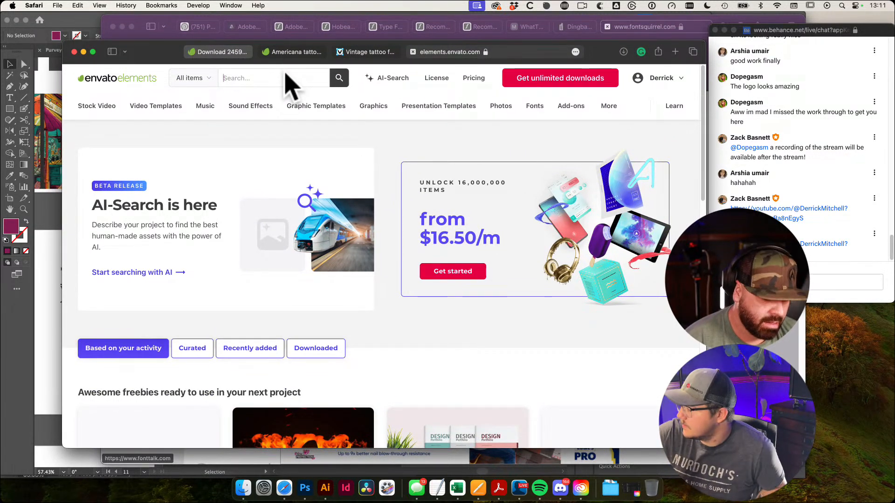
text(pattern)
key(Return)
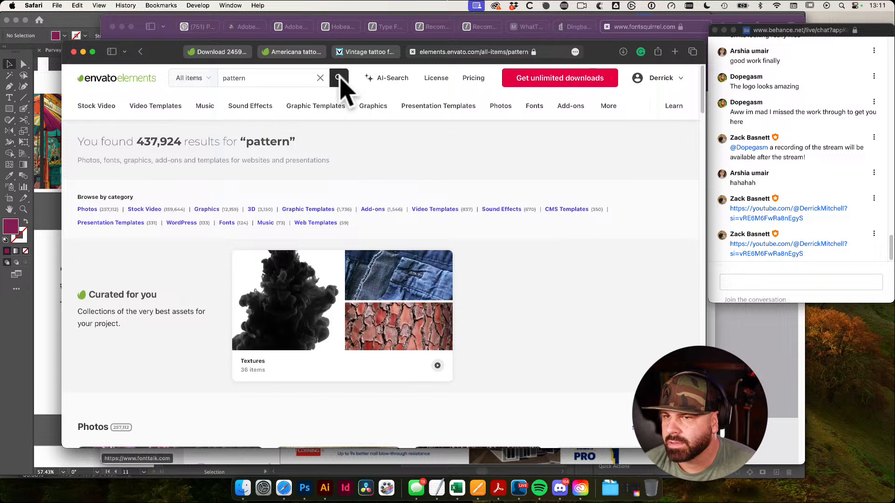
Browse the results and open the Watercolor seamless patterns set from the Graphics category
scroll(639, 315, down, 5)
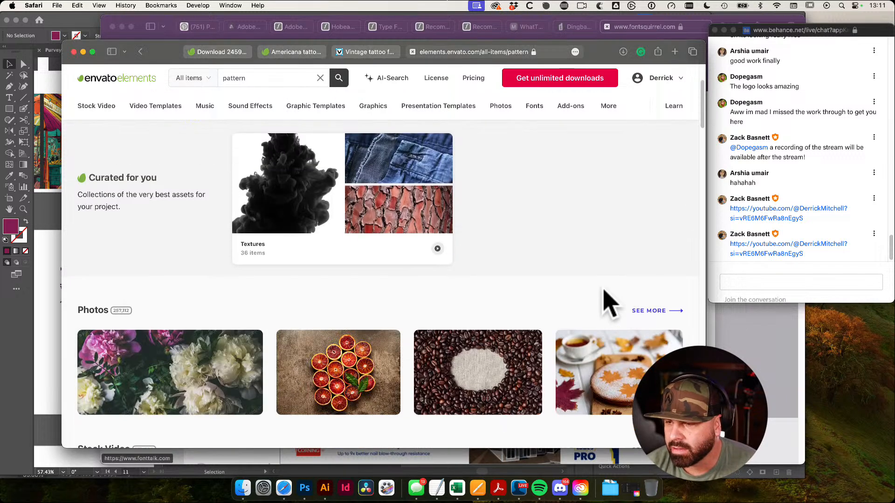
scroll(601, 298, down, 2)
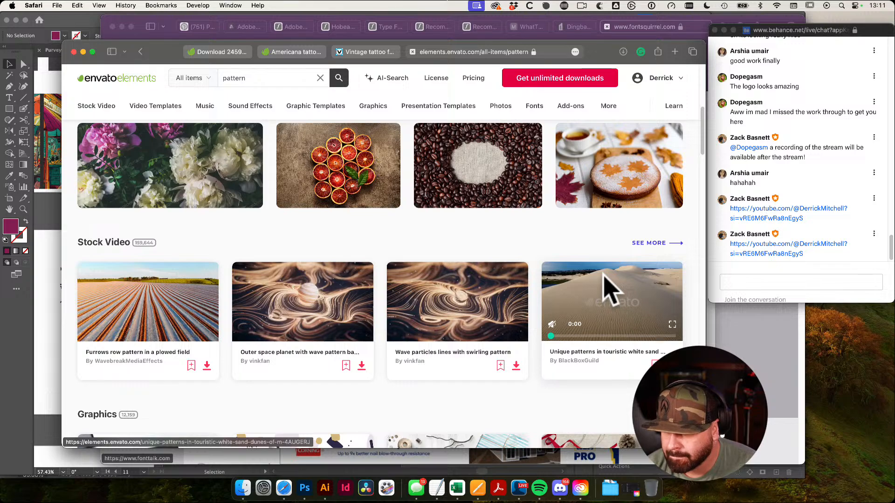
scroll(577, 287, down, 3)
scroll(578, 287, down, 7)
scroll(578, 286, up, 9)
scroll(578, 287, down, 5)
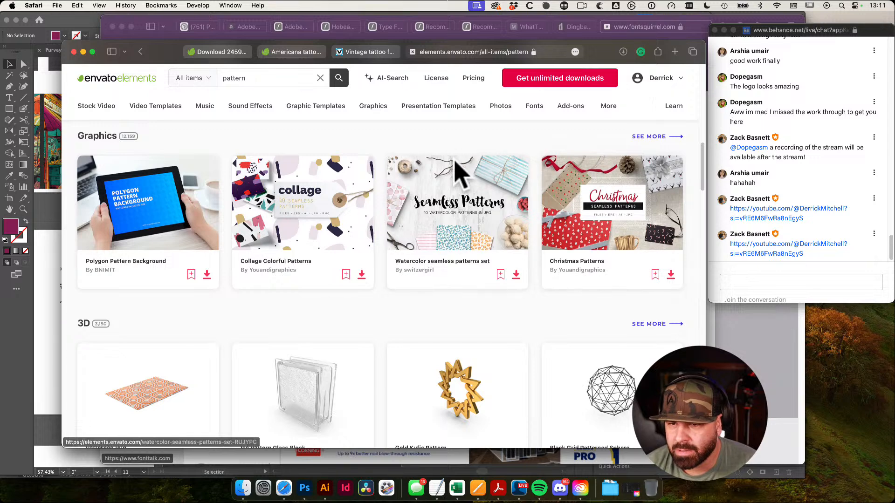
click(473, 230)
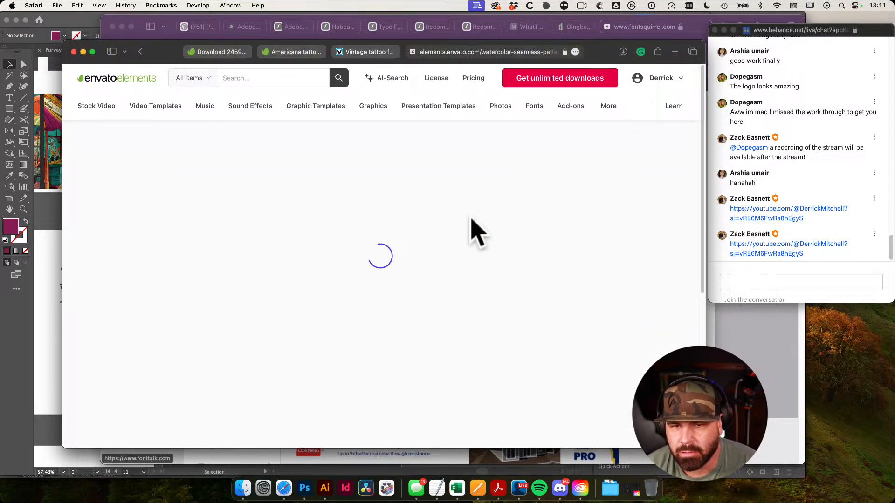
scroll(473, 233, down, 2)
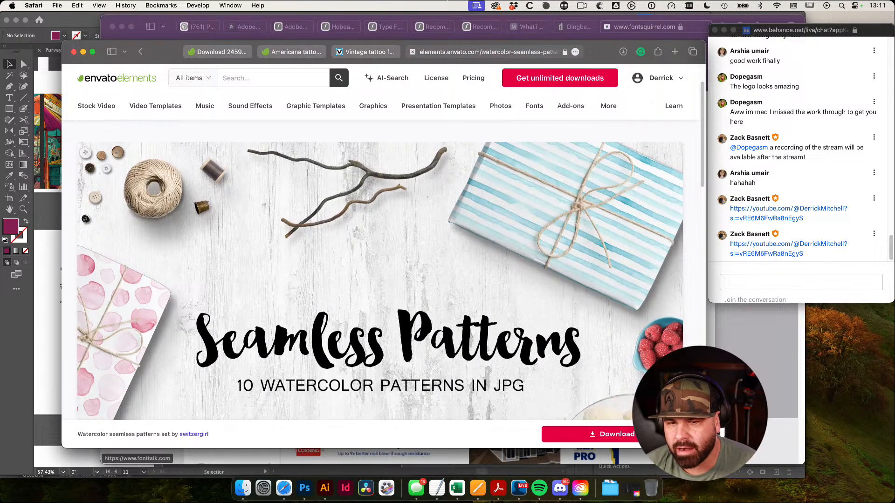
click(325, 488)
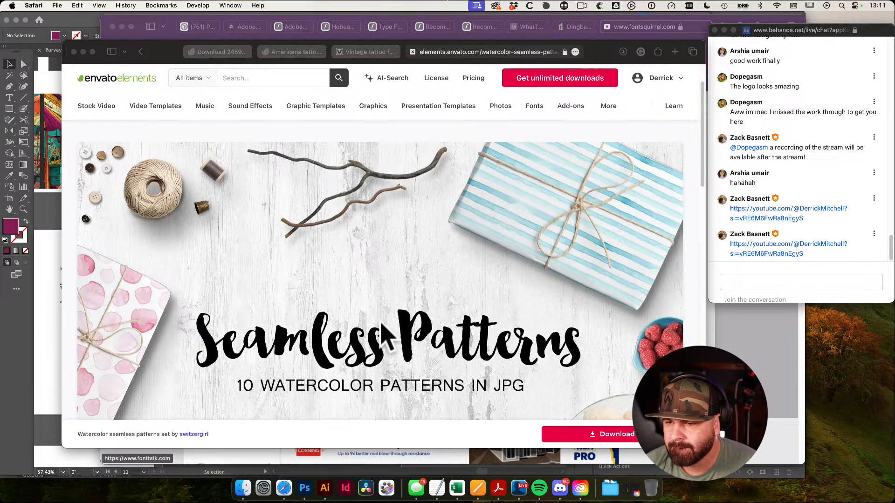
click(400, 283)
scroll(400, 284, down, 3)
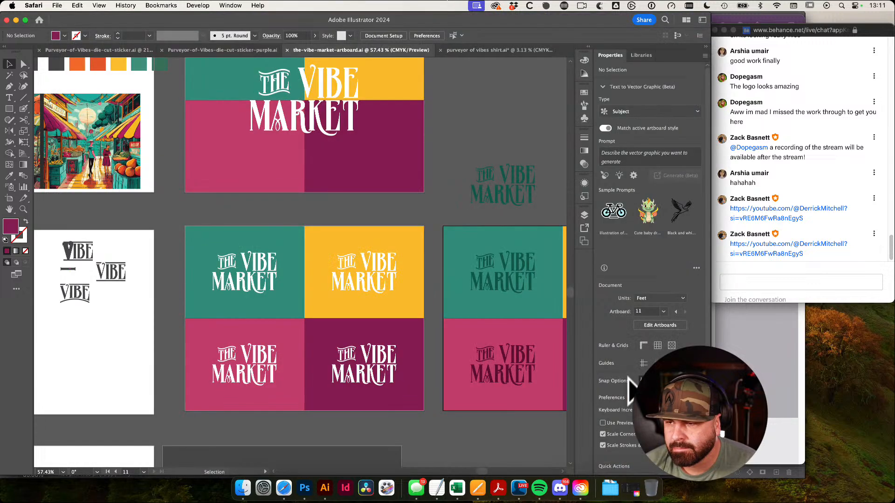
Return to Safari, add the Watercolor seamless patterns set to a project and download it
click(283, 488)
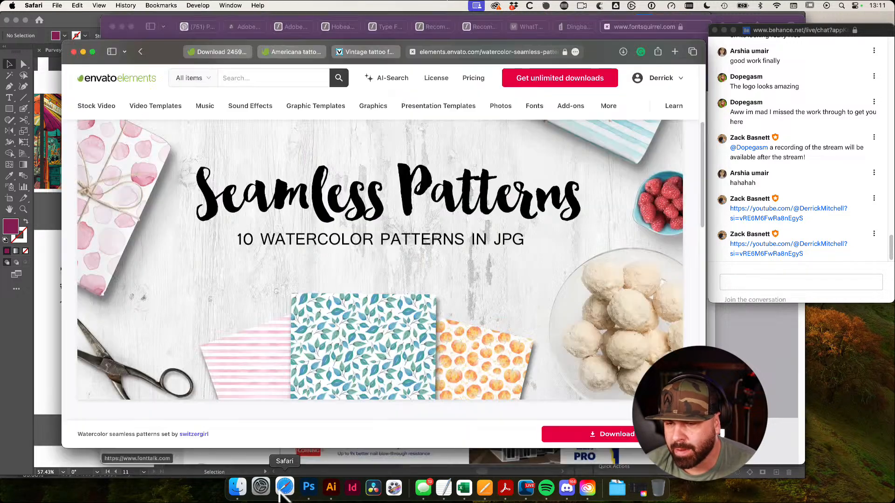
click(624, 434)
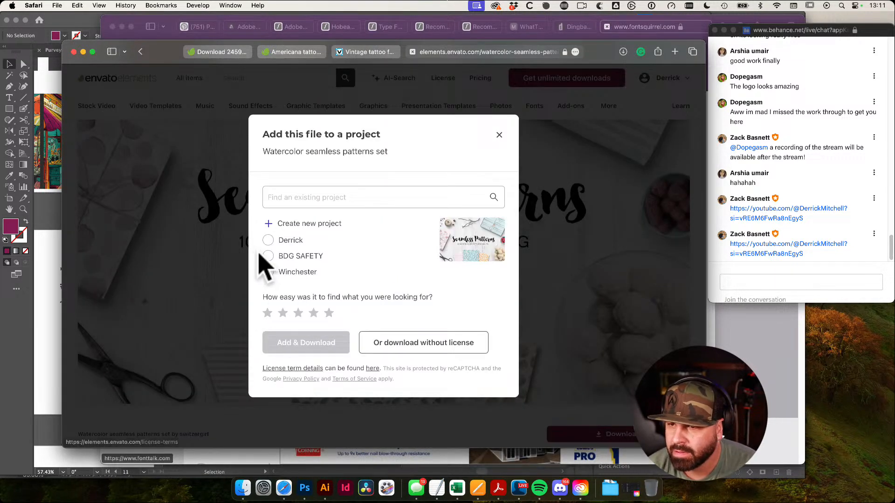
click(310, 344)
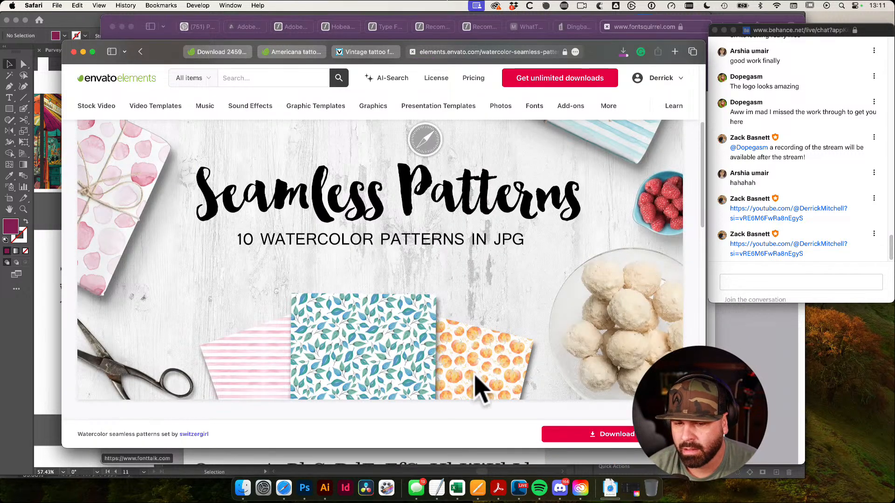
Switch to Finder and move the downloaded patterns ZIP into the ASSETS folder of 23034 - The Vibe Market
click(242, 487)
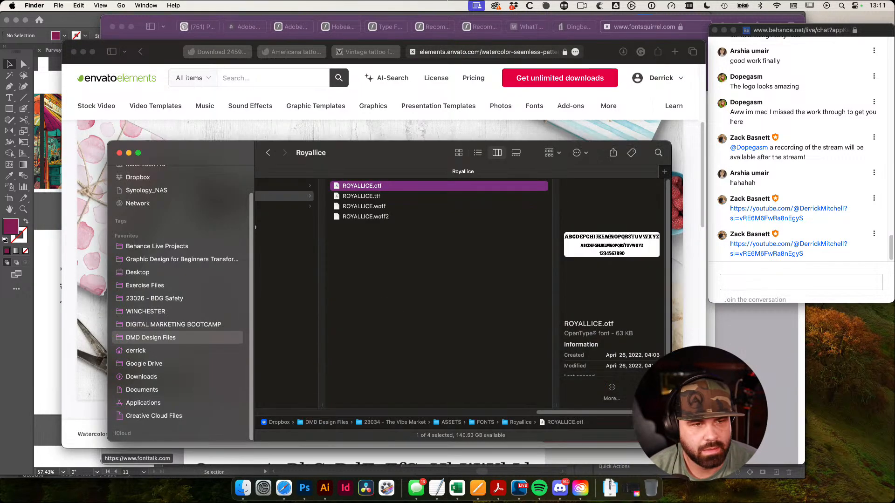
scroll(450, 279, left, 5)
scroll(419, 256, left, 5)
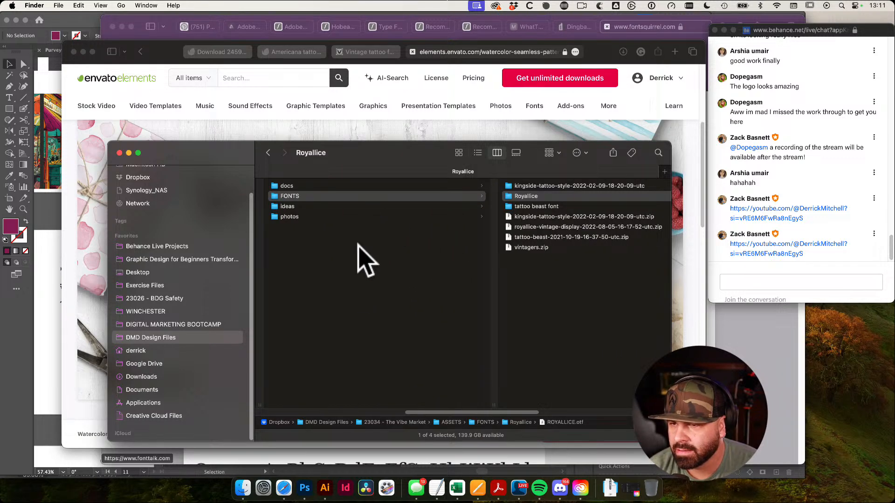
click(356, 279)
click(612, 487)
drag(615, 419, 534, 344)
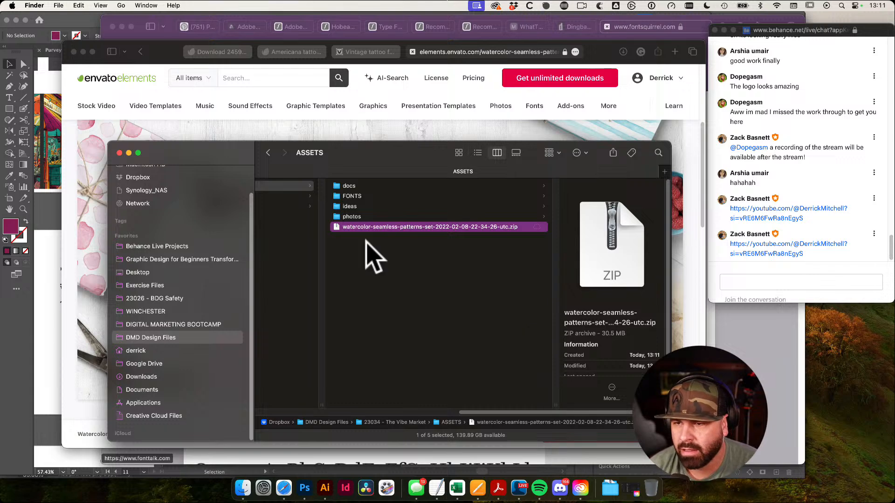
Extract the watercolor patterns ZIP and preview images 1.jpg to 4.jpg in its pack folder
double_click(346, 227)
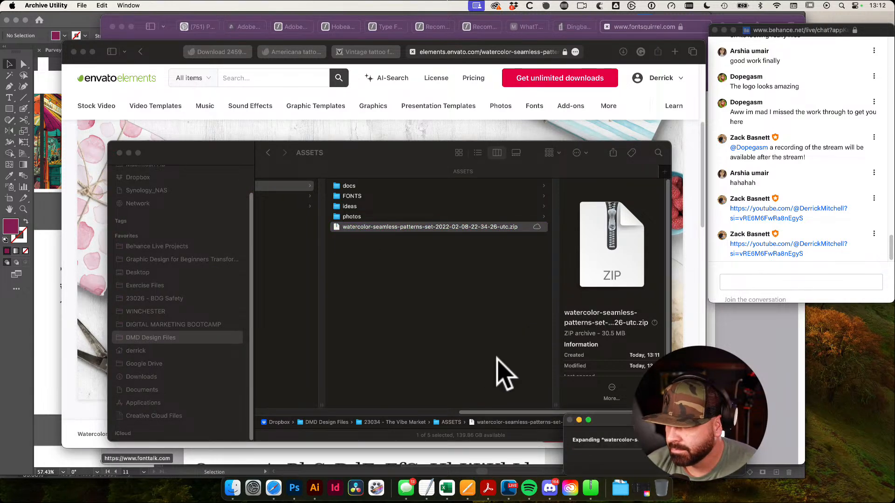
click(462, 197)
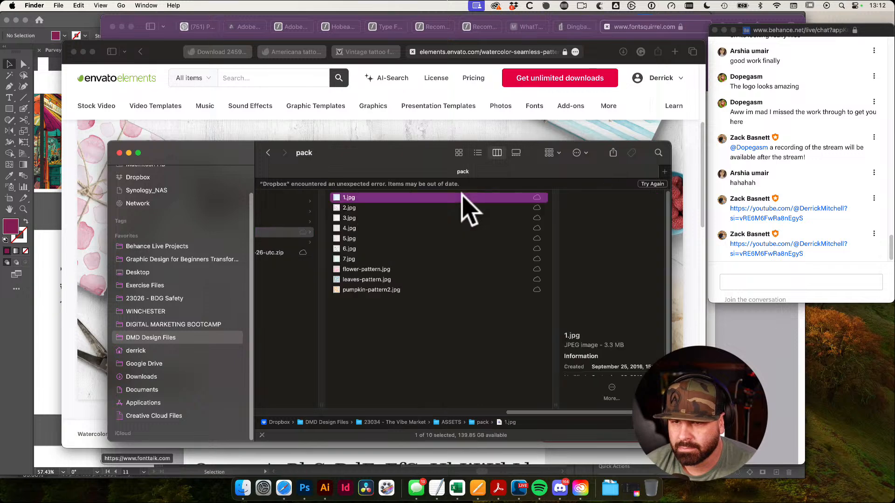
key(space)
key(Down)
key(Up)
key(Down)
key(Down)
key(Down)
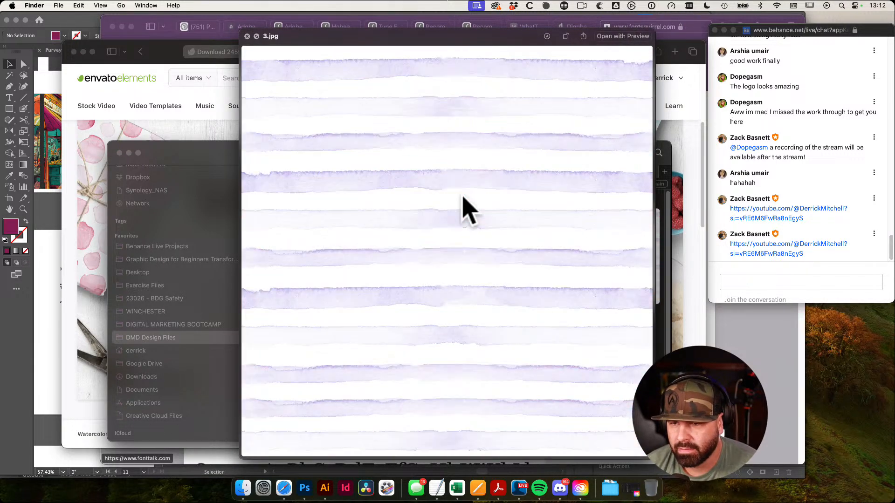
key(Up)
key(Down)
key(space)
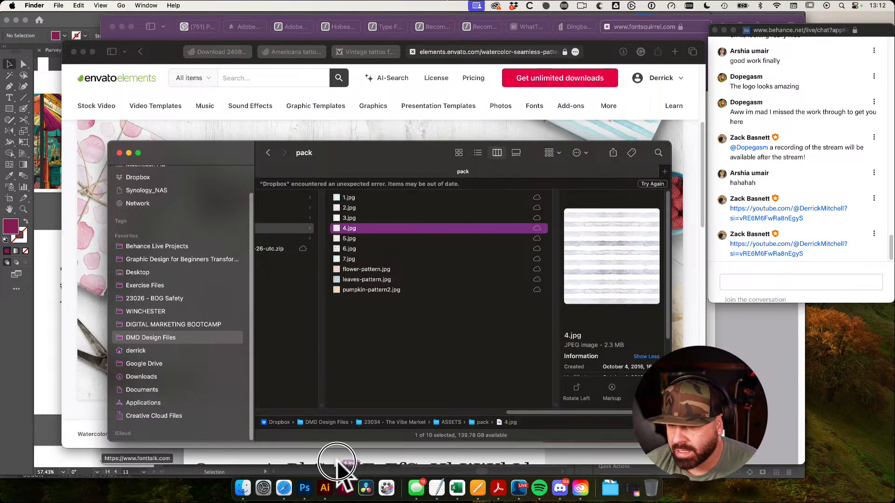
Open 4.jpg in Illustrator and make a pattern from the striped watercolor image
click(325, 487)
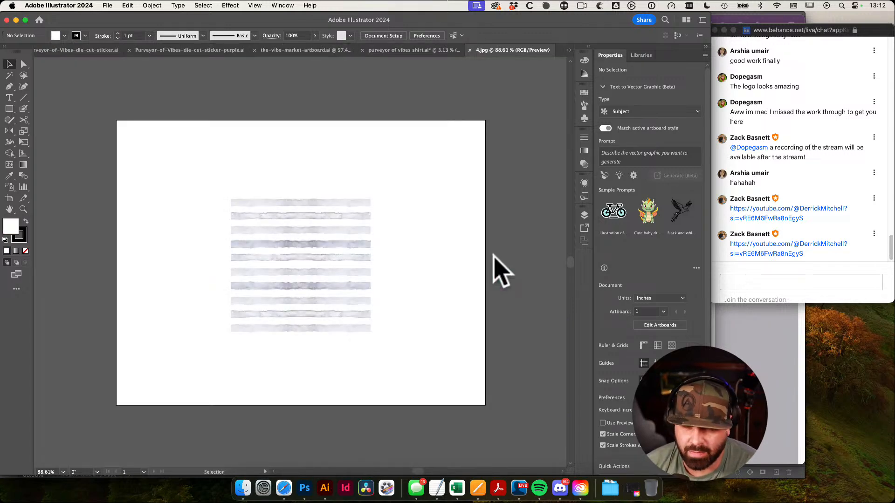
click(356, 282)
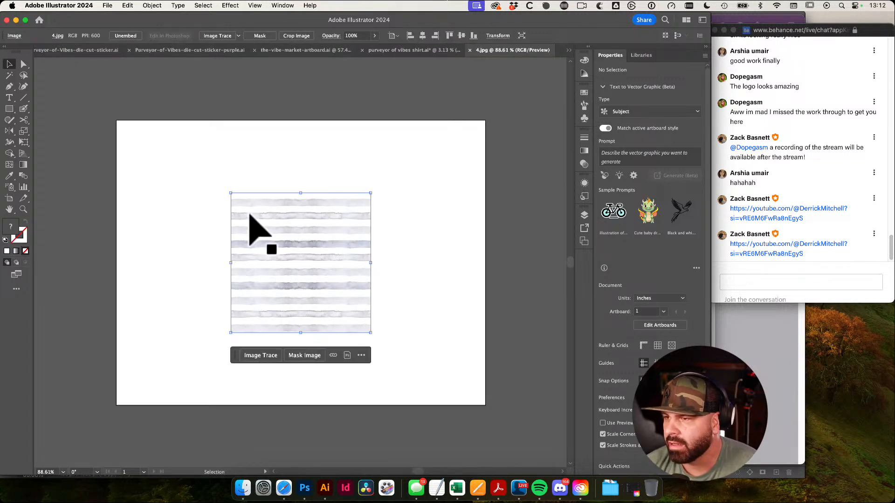
click(309, 6)
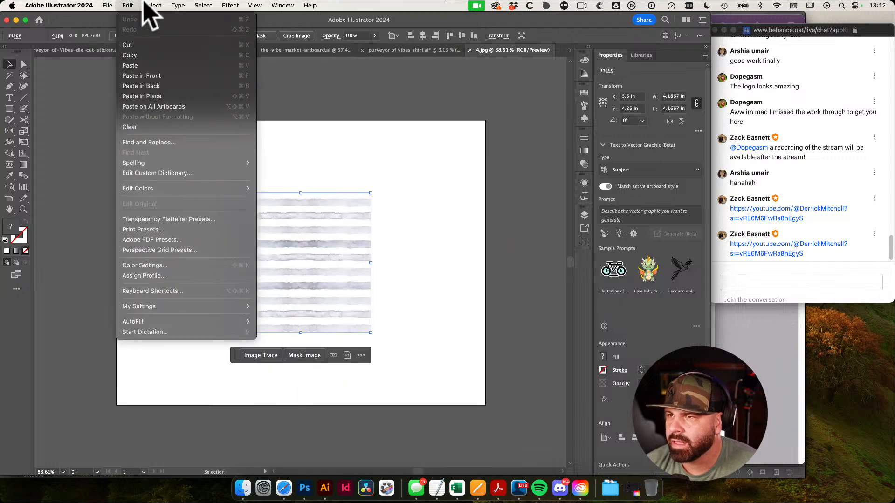
mouse_move(152, 5)
mouse_move(207, 322)
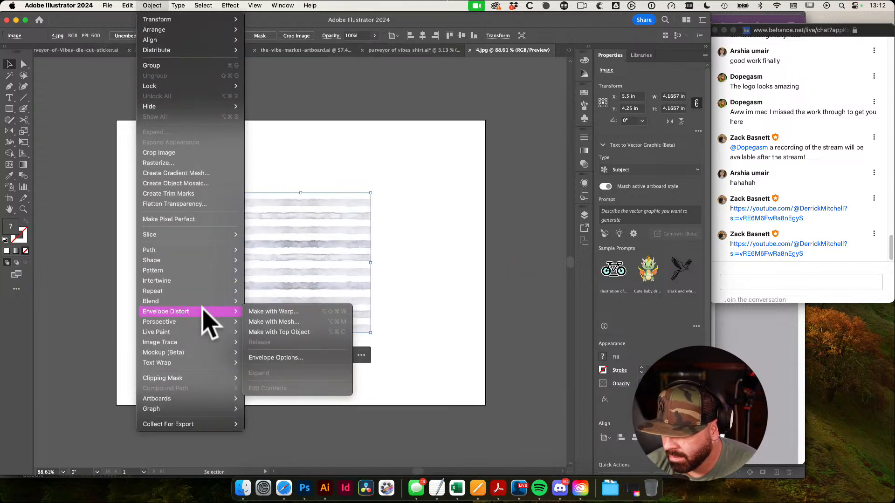
mouse_move(208, 271)
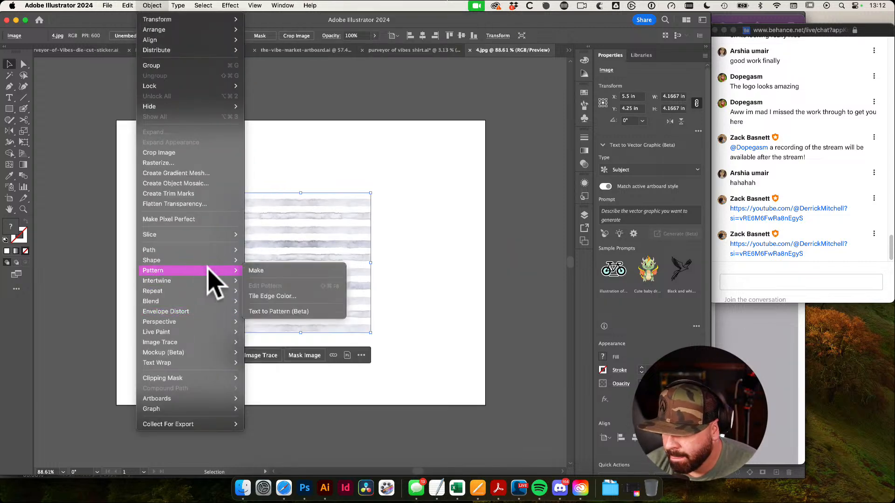
click(273, 270)
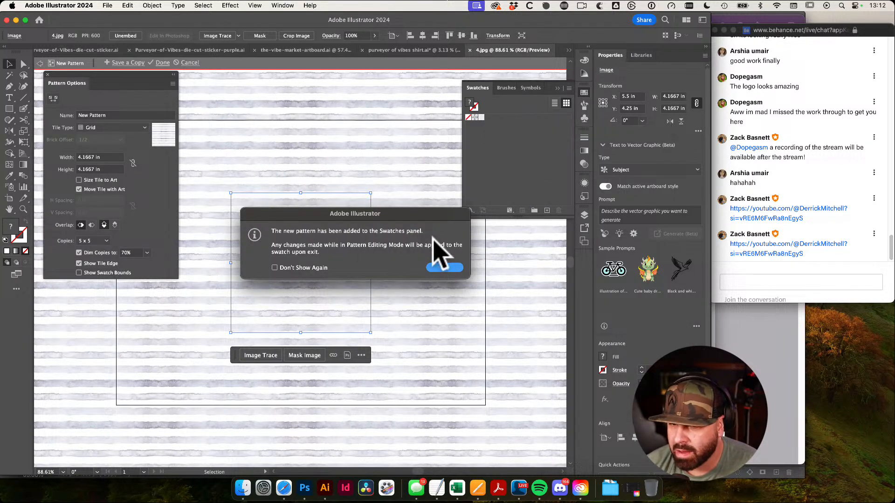
click(444, 268)
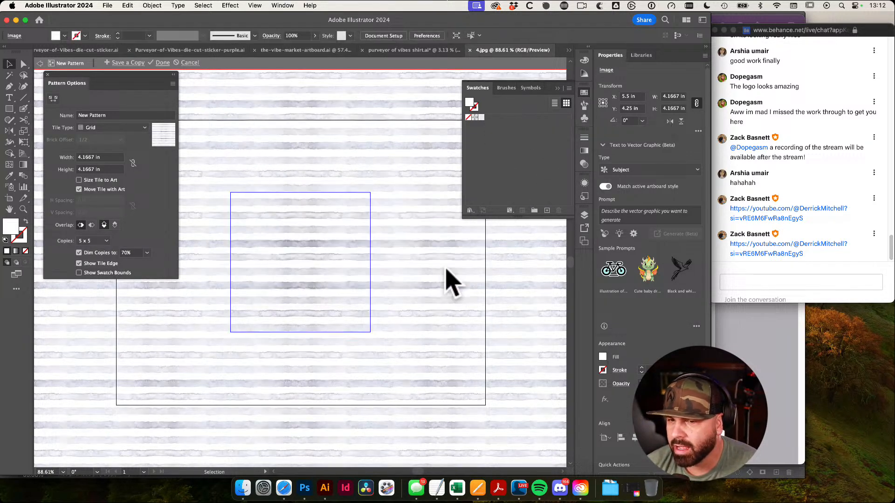
Examine how the striped tile repeats across the 5 x 5 pattern preview
click(350, 266)
scroll(434, 310, down, 4)
drag(429, 301, 362, 345)
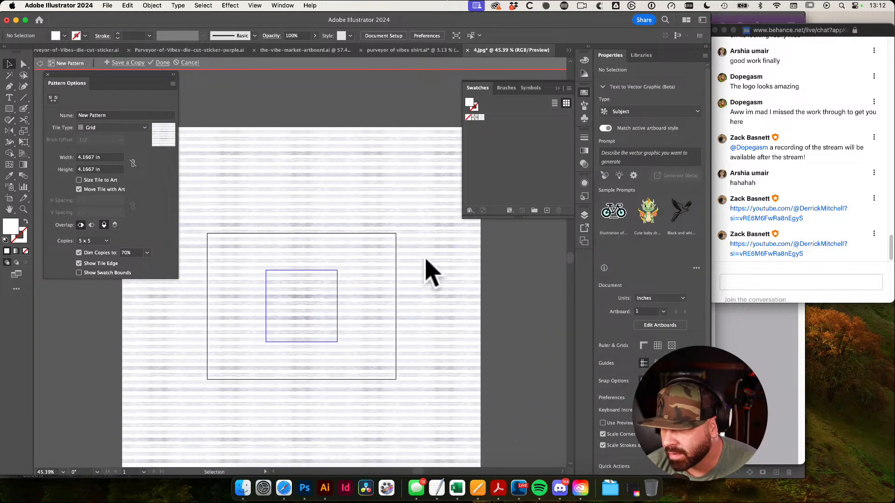
click(307, 306)
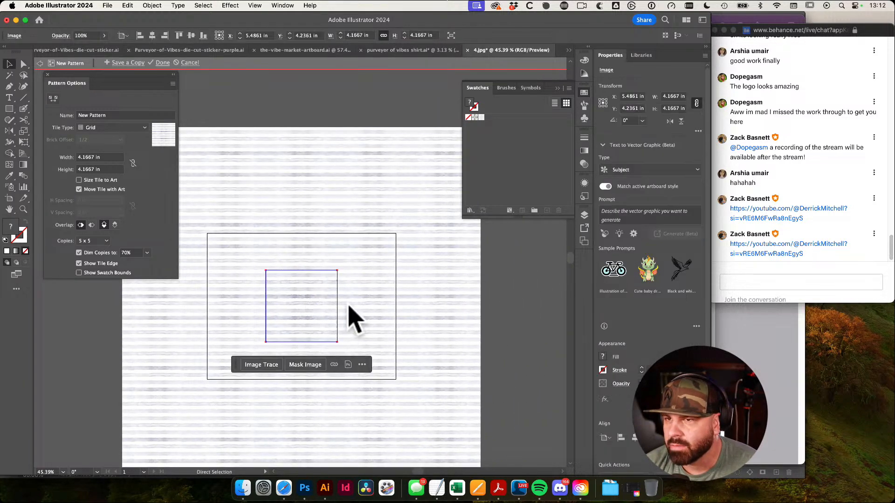
double_click(529, 266)
click(302, 306)
key(super+z)
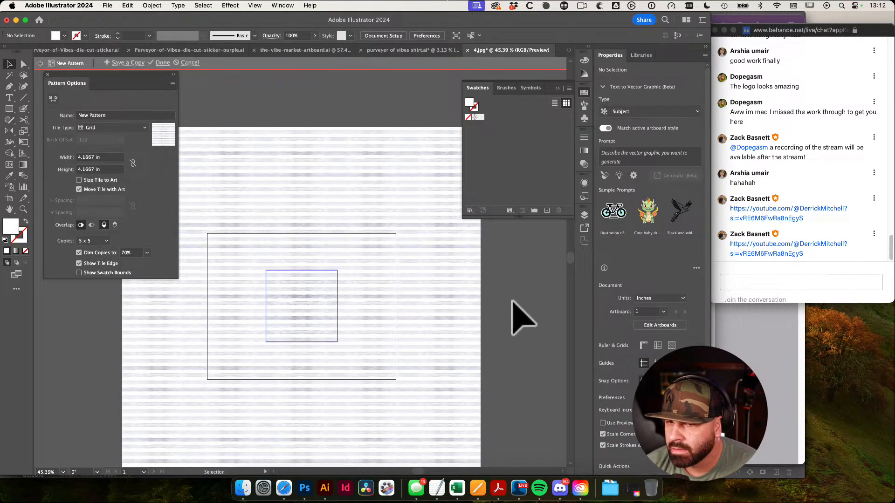
click(324, 312)
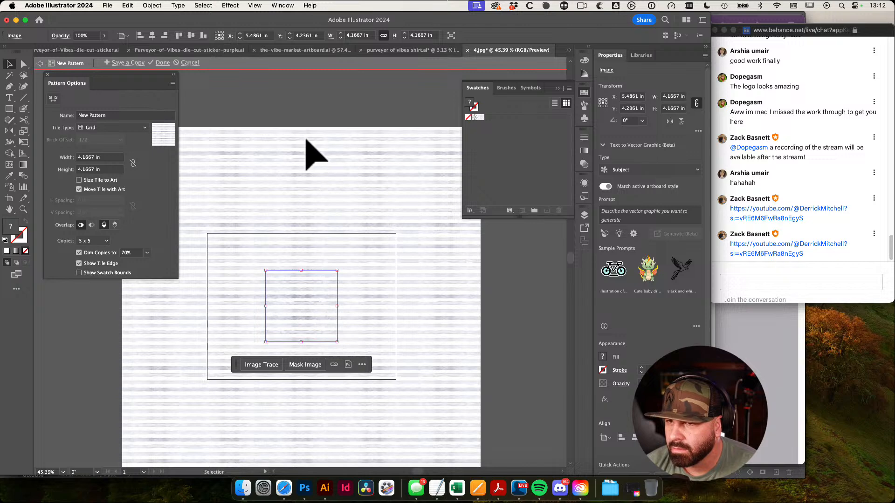
Exit pattern editing mode and set the striped image's fill to the new pattern swatch
double_click(305, 150)
click(301, 325)
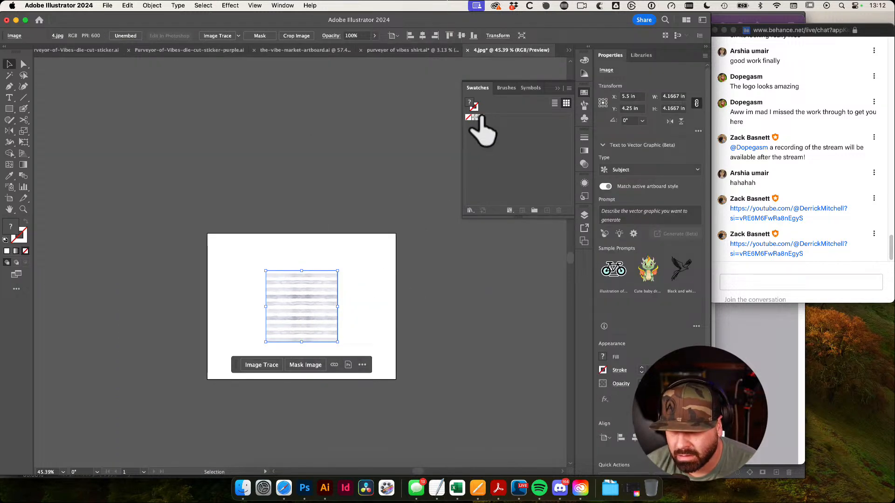
drag(480, 116, 480, 117)
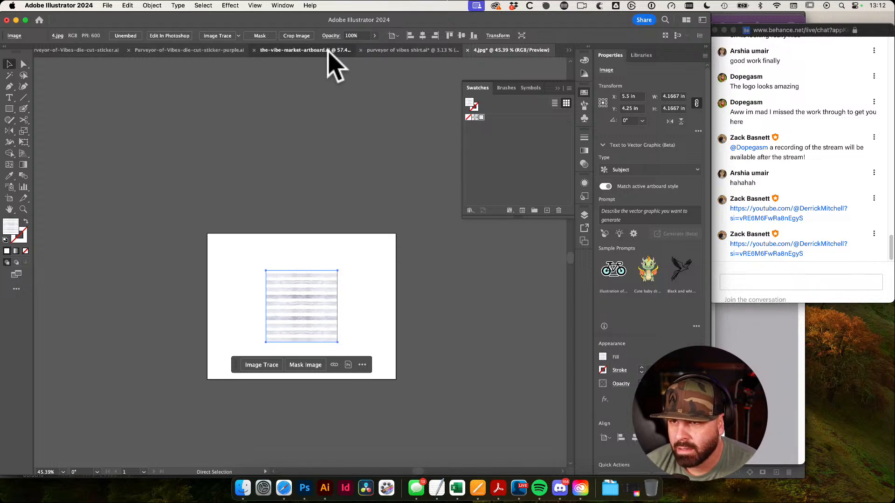
Paste the striped image into the-vibe-market-artboard.ai and move it below the four-color artboard with the tonal logos
click(328, 51)
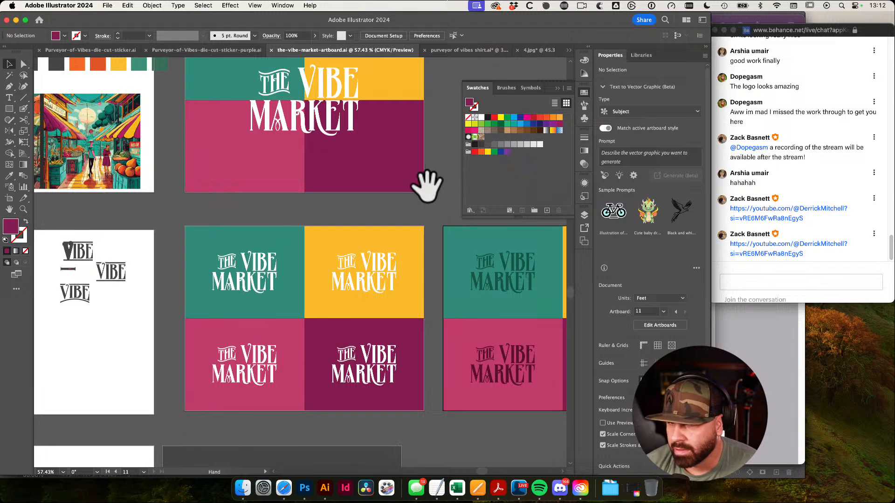
mouse_move(410, 186)
mouse_down()
mouse_move(276, 156)
mouse_move(287, 155)
mouse_up()
click(285, 214)
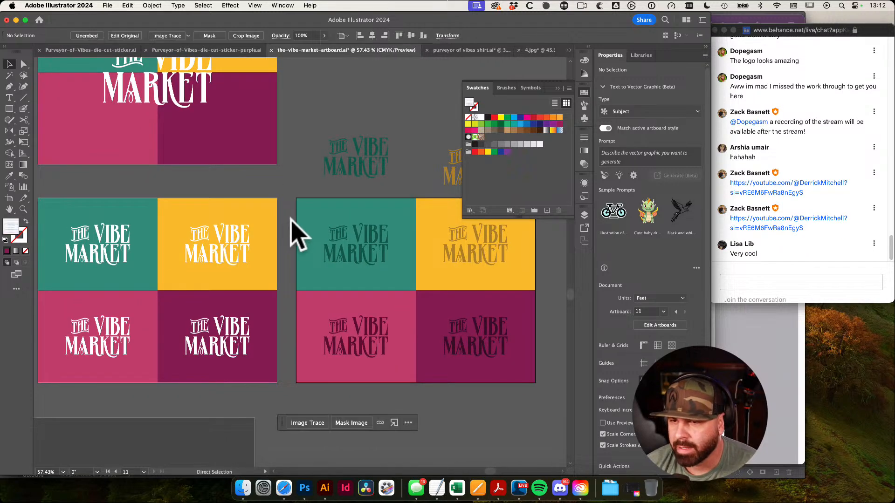
key(super+v)
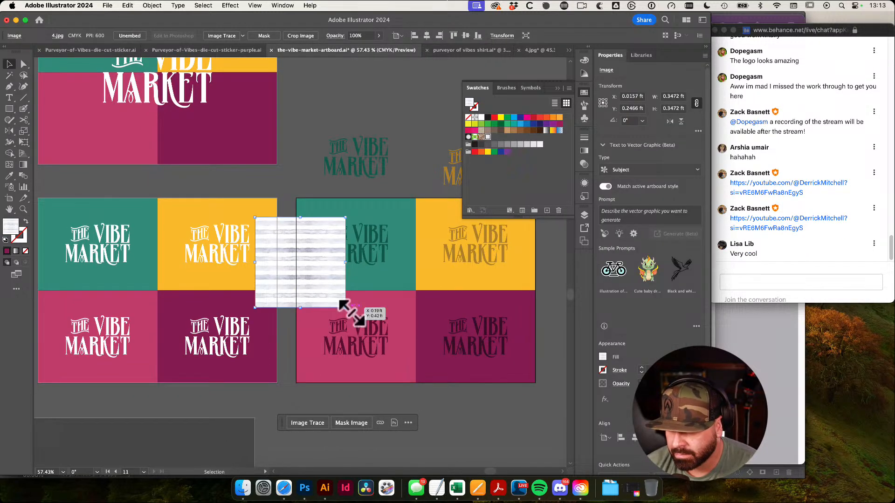
drag(345, 308, 346, 299)
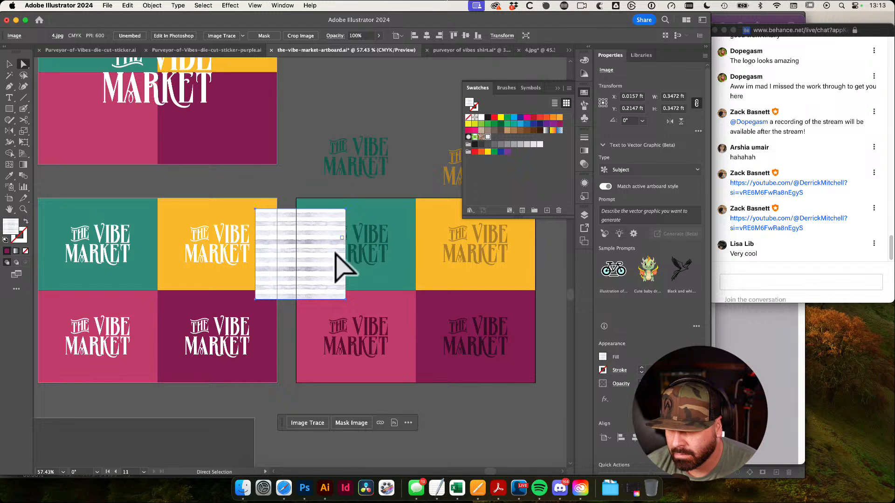
drag(389, 322, 350, 401)
click(466, 368)
Move the striped image sideways across the empty canvas, away from the four-color artboard
key(a)
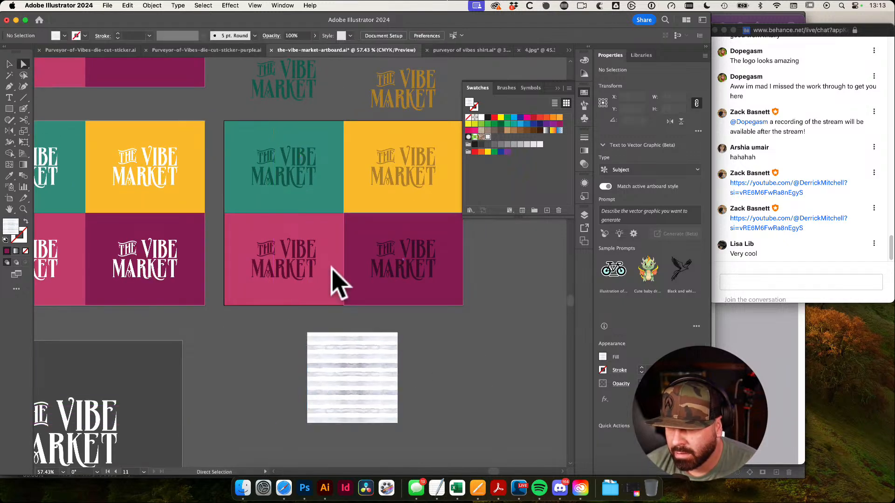
click(256, 205)
click(234, 343)
click(240, 199)
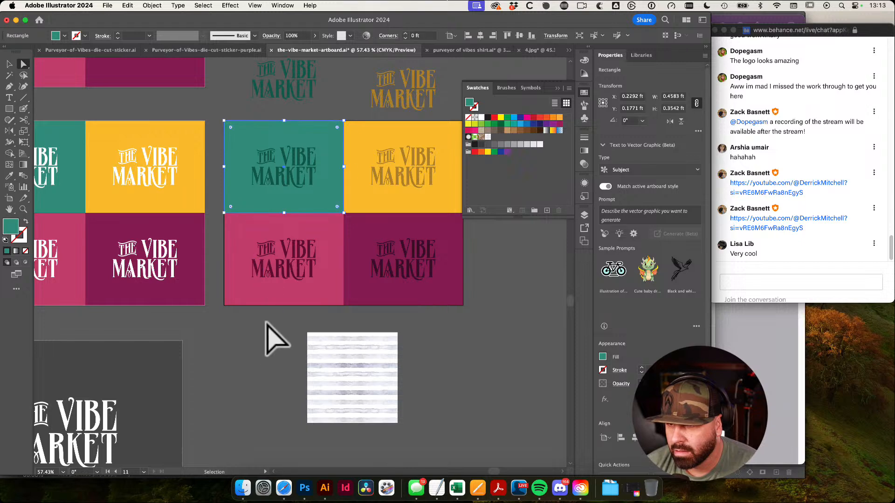
click(339, 369)
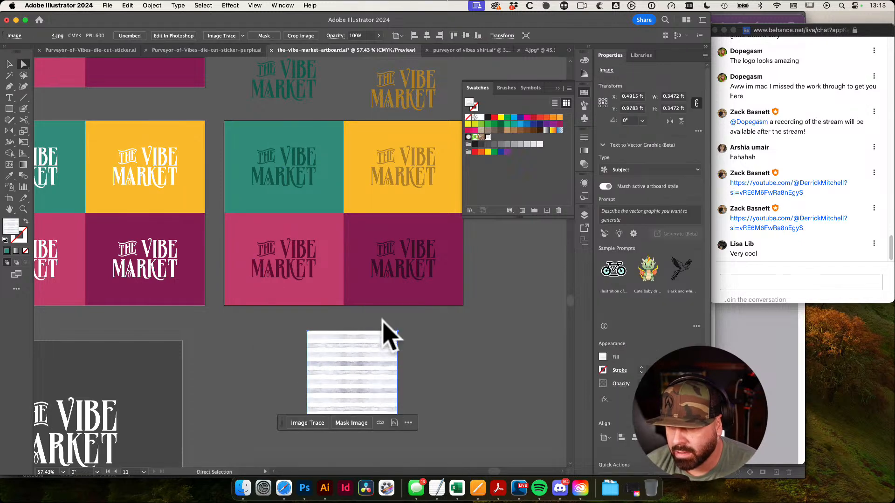
drag(398, 330, 515, 343)
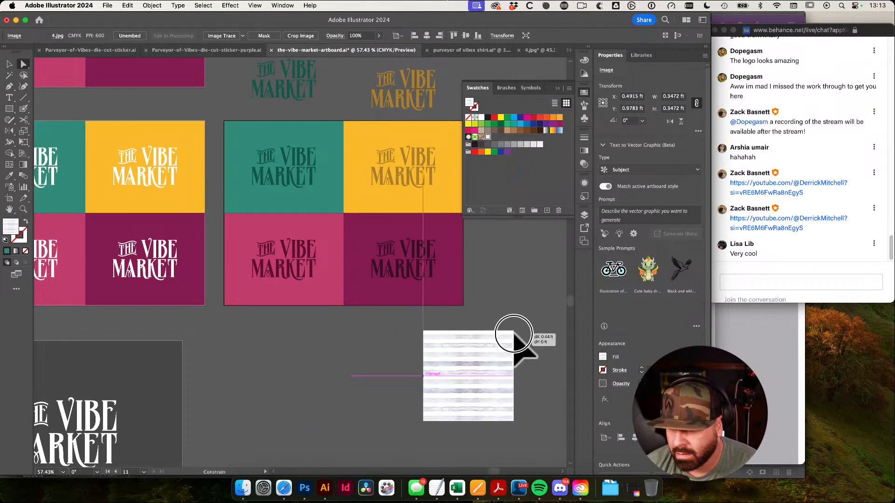
scroll(372, 326, right, 5)
scroll(372, 326, down, 2)
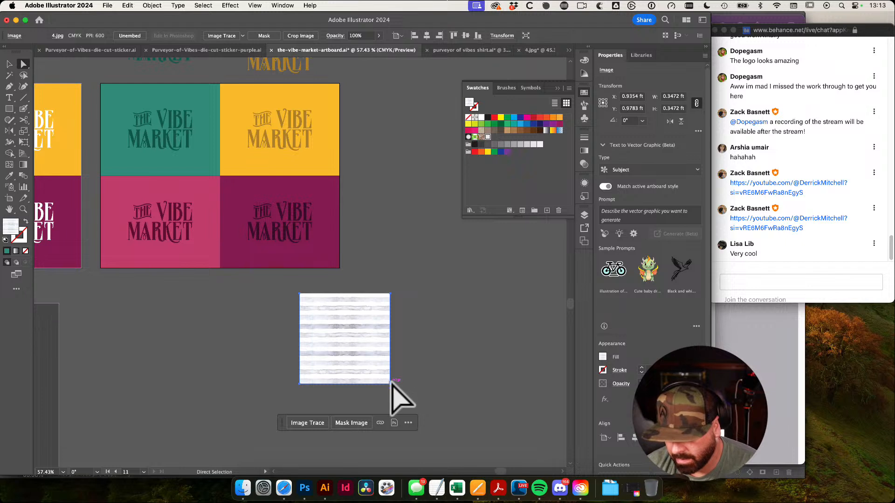
drag(391, 383, 480, 383)
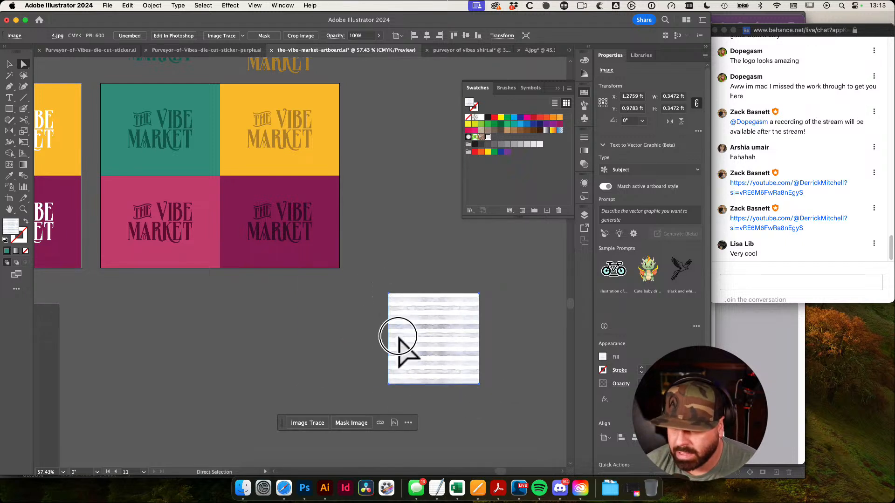
Delete the pasted striped image from the canvas of the-vibe-market-artboard.ai
key(v)
drag(394, 380, 242, 379)
click(425, 385)
click(282, 319)
key(BackSpace)
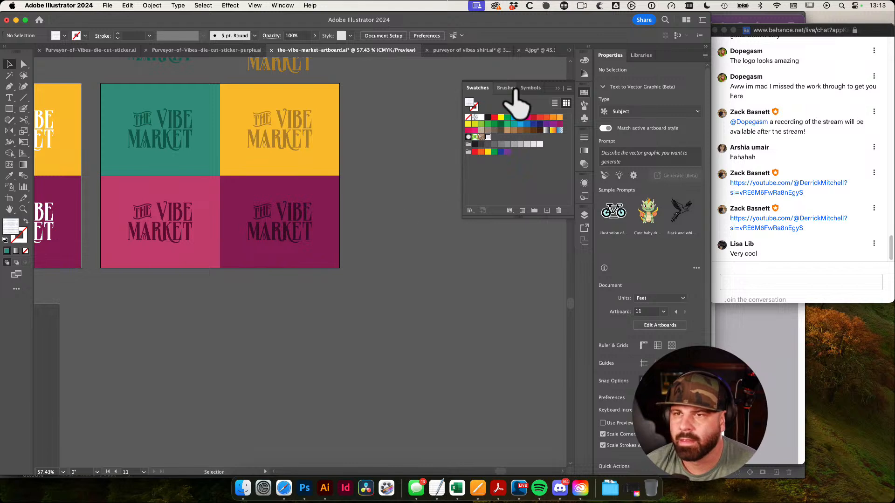
Return to the 4.jpg document, select the striped image and bring up the pattern commands for it
click(476, 53)
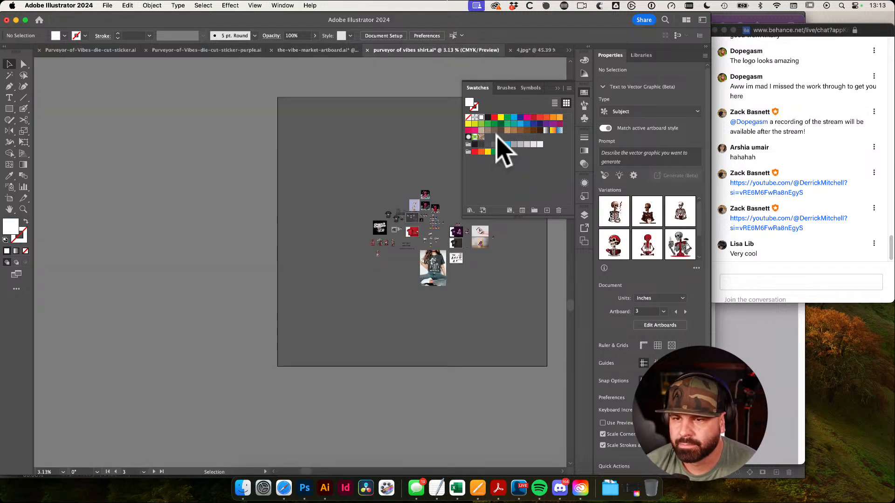
click(568, 50)
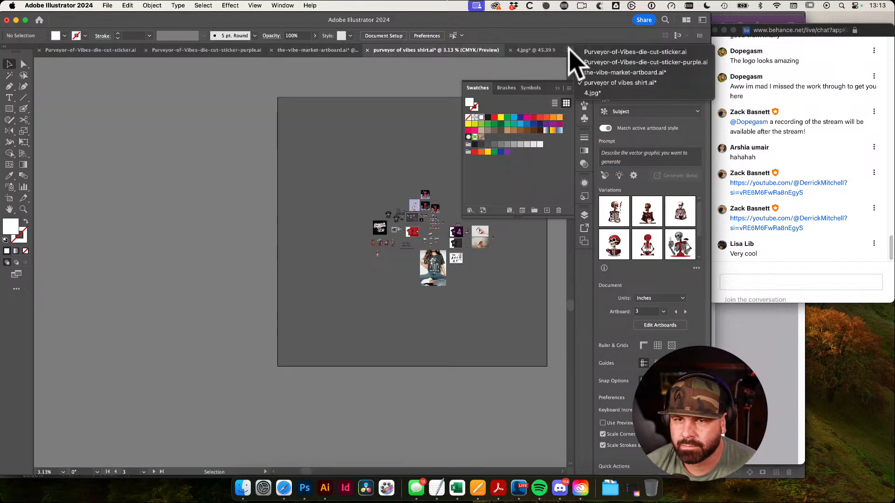
click(605, 89)
key(a)
click(317, 313)
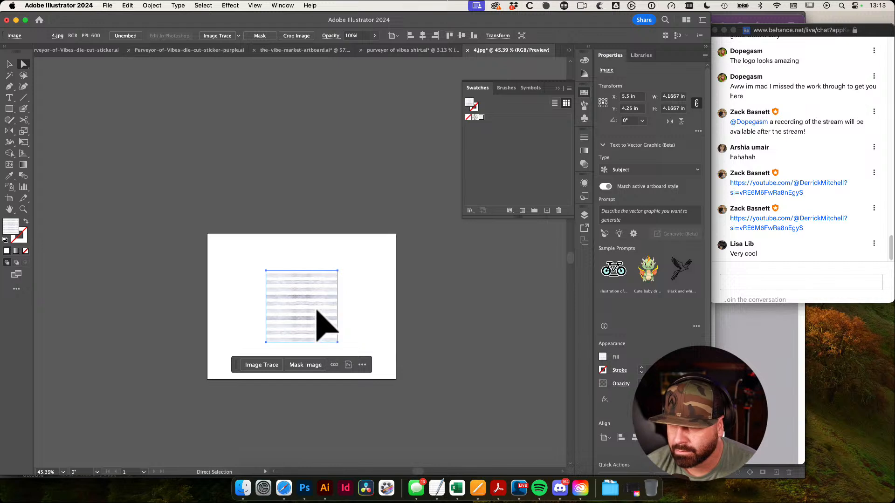
click(415, 282)
key(v)
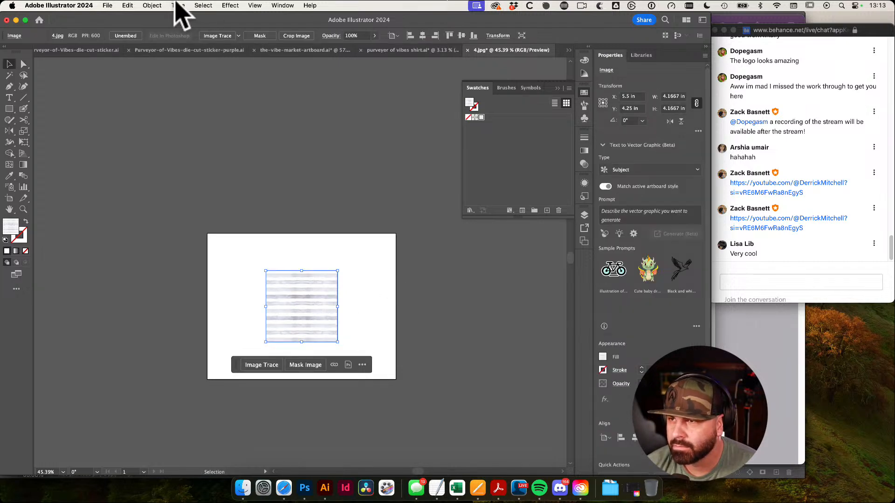
click(152, 5)
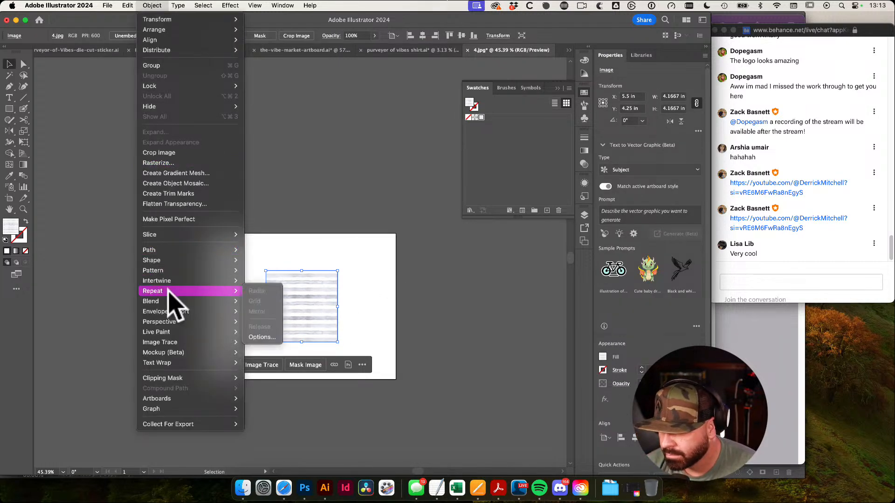
mouse_move(167, 301)
mouse_move(159, 270)
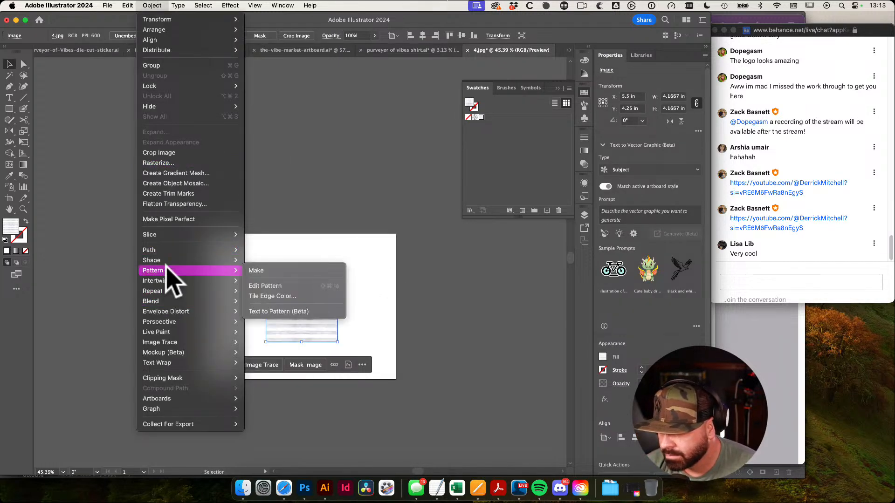
Make a pattern from the selected watercolor stripe image and draw a rectangle about 19.45 by 12.01 in filled with it beside the tiles
click(273, 271)
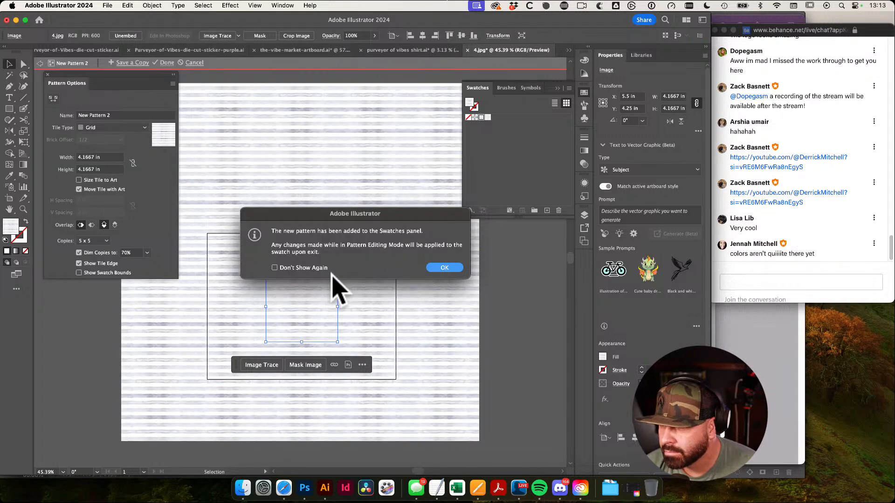
click(444, 268)
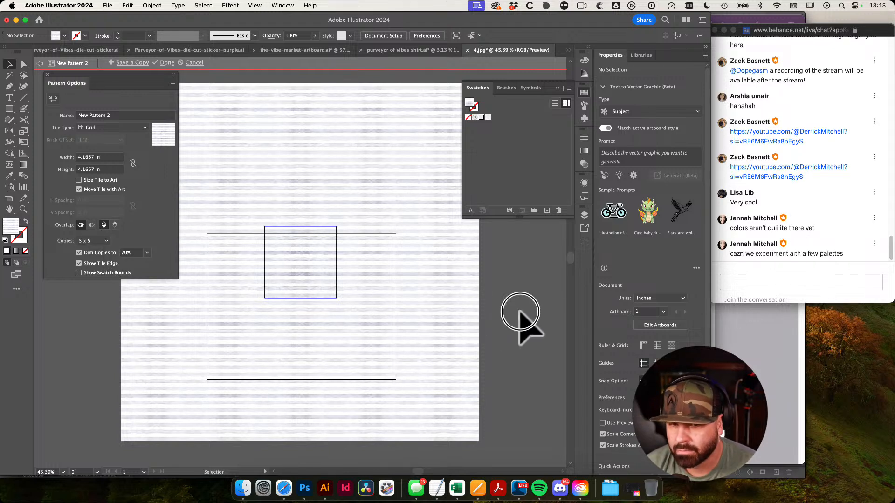
drag(529, 307, 324, 310)
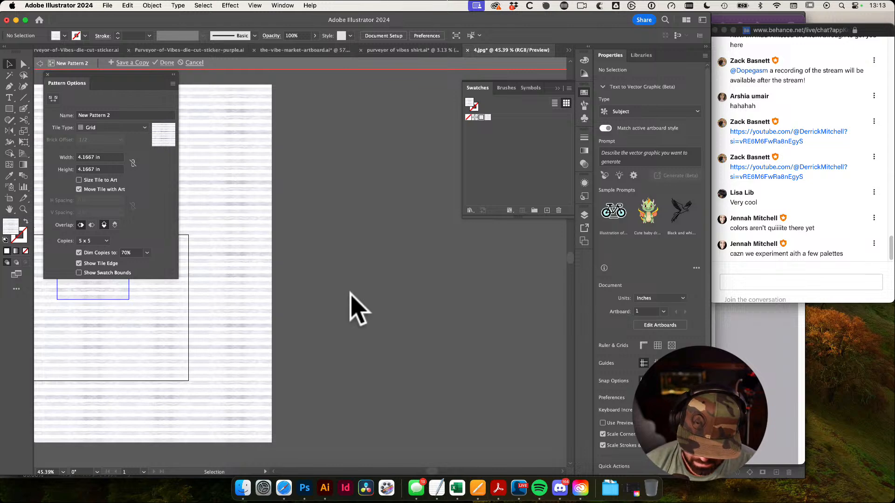
key(m)
mouse_move(282, 230)
mouse_down()
mouse_move(580, 414)
mouse_move(424, 434)
mouse_up()
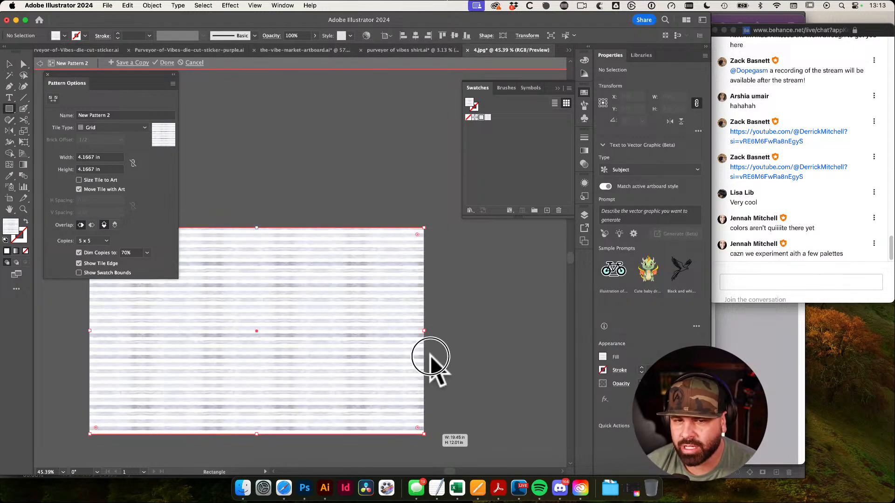
drag(410, 368, 523, 334)
alt+super+click(457, 306)
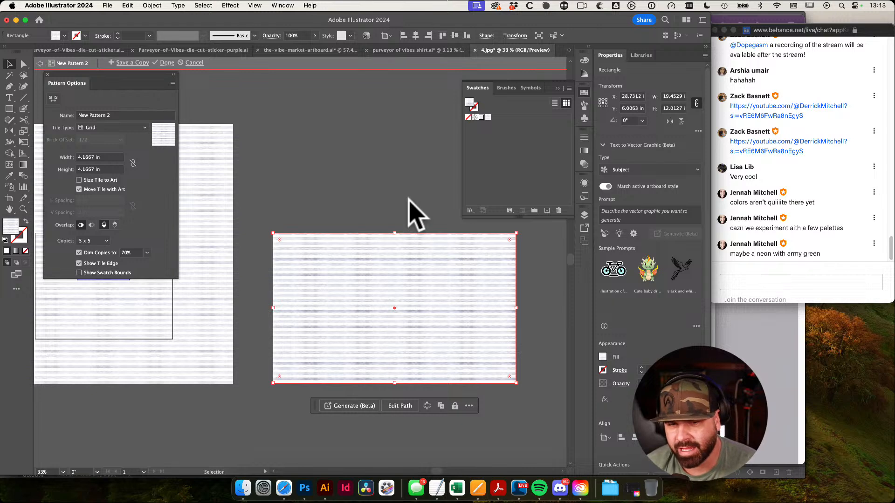
key(v)
Copy the striped rectangle into the-vibe-market-artboard document and send it behind the logo artwork
click(330, 50)
drag(340, 216, 471, 286)
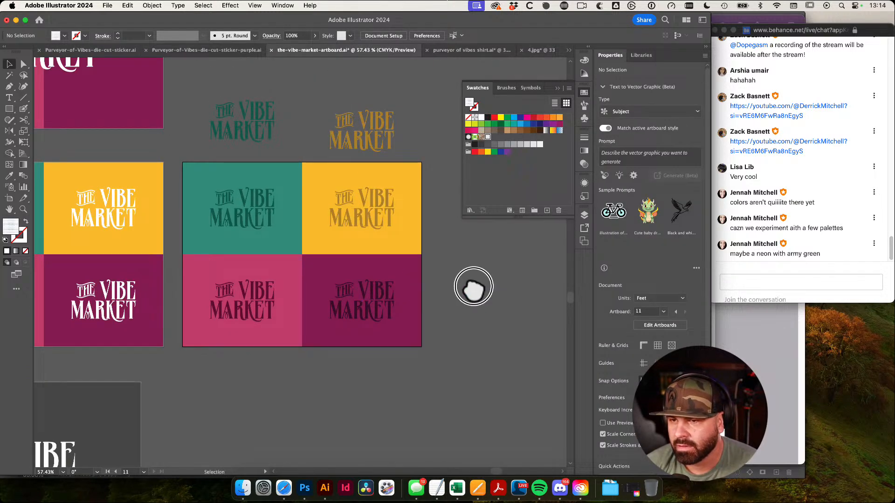
key(super+v)
key(super+shift+bracketleft)
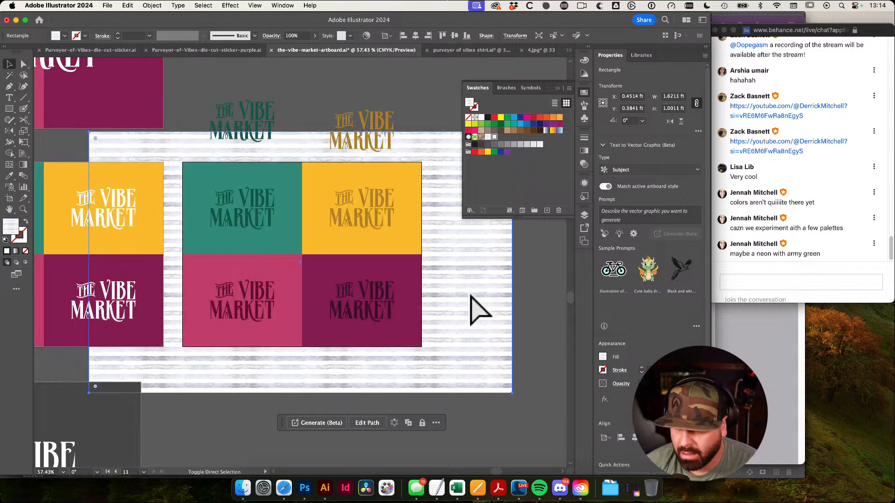
Send the four coloured background rectangles of the tonal logo artboard to the very back
click(404, 243)
shift+click(294, 246)
shift+click(296, 271)
shift+click(316, 269)
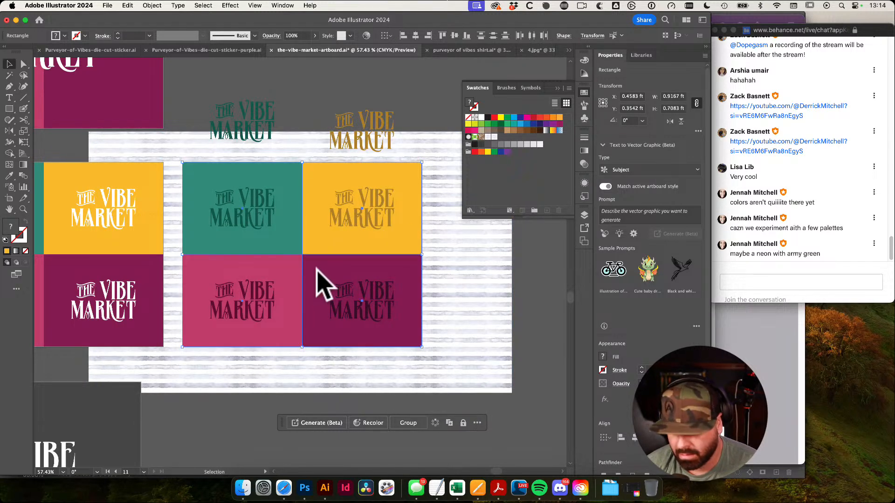
key(super+shift+bracketleft)
drag(296, 283, 275, 309)
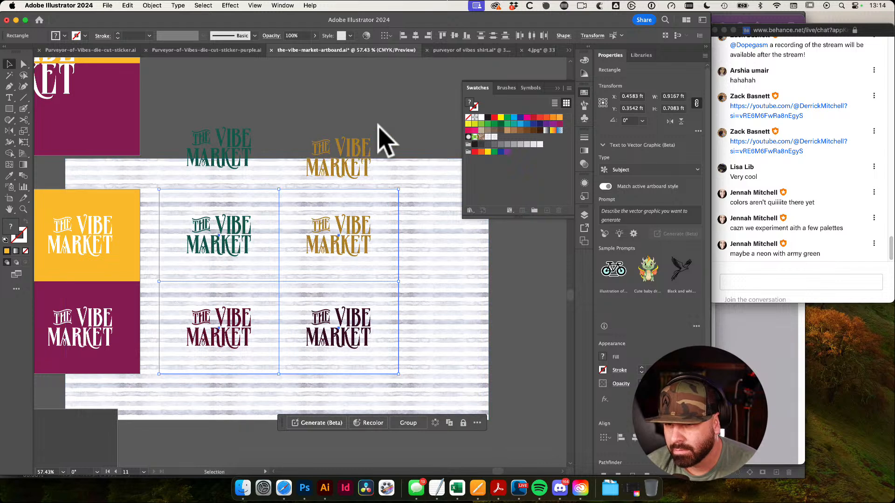
Draw a rectangle covering the whole four-colour artboard and fill it with the stripe pattern sampled from the pasted rectangle
click(394, 131)
key(m)
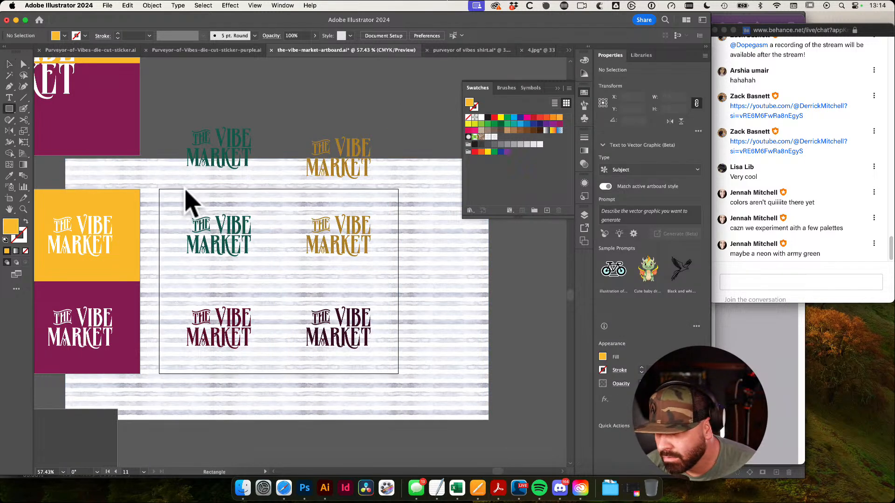
mouse_move(160, 190)
mouse_down()
mouse_move(405, 399)
mouse_move(409, 373)
mouse_move(398, 373)
mouse_up()
key(v)
click(444, 352)
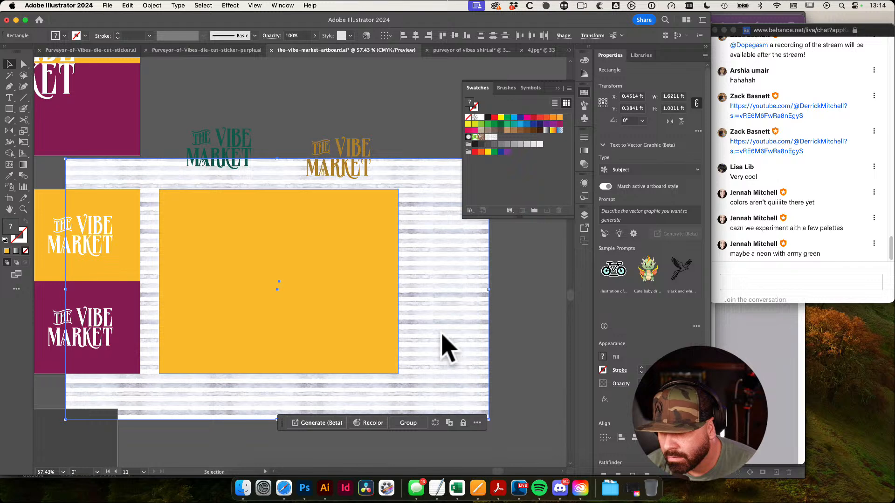
click(389, 329)
key(i)
click(445, 304)
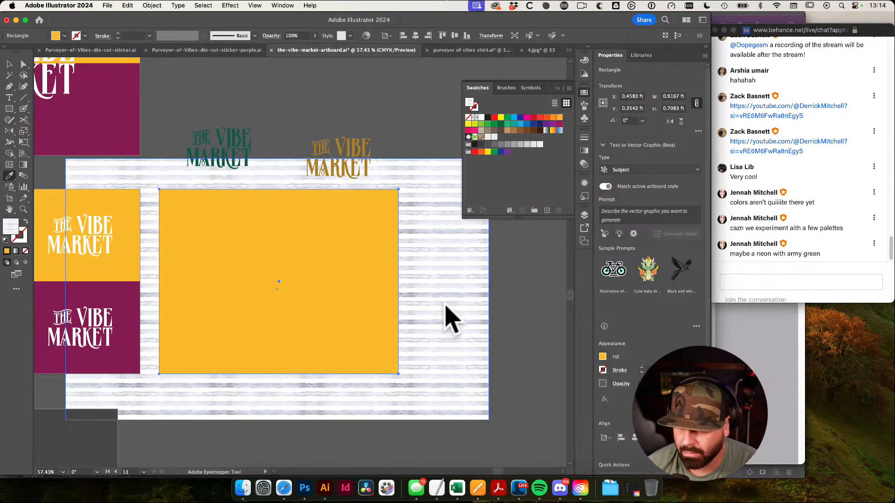
Delete the oversized striped rectangle that extends beyond the artboard
key(v)
click(521, 302)
click(471, 299)
key(Delete)
Set the artboard-sized striped rectangle to Multiply blending with 41% opacity
click(335, 295)
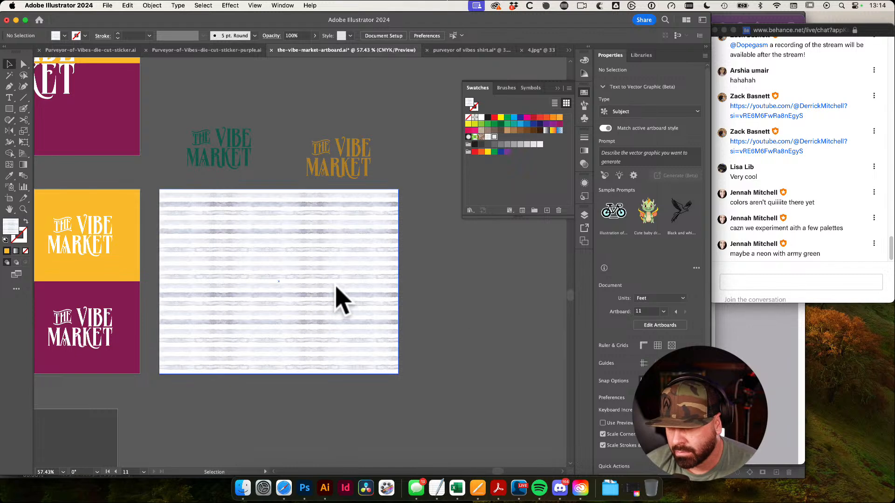
click(584, 164)
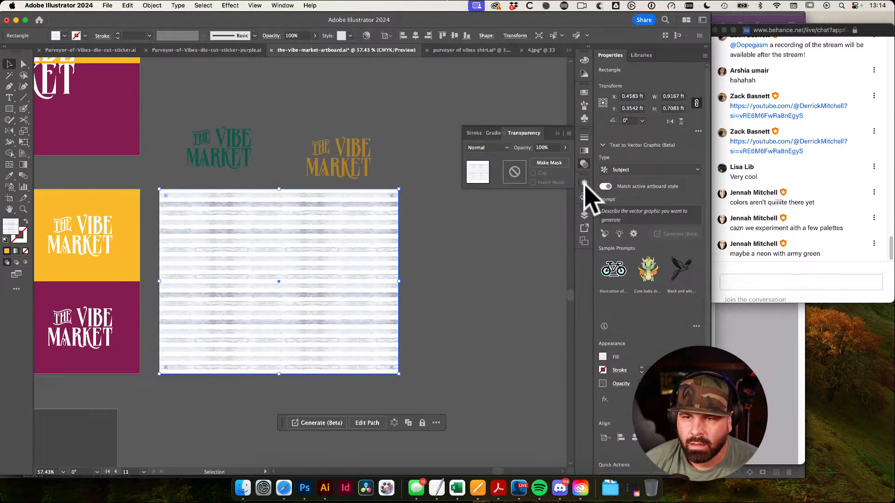
click(503, 148)
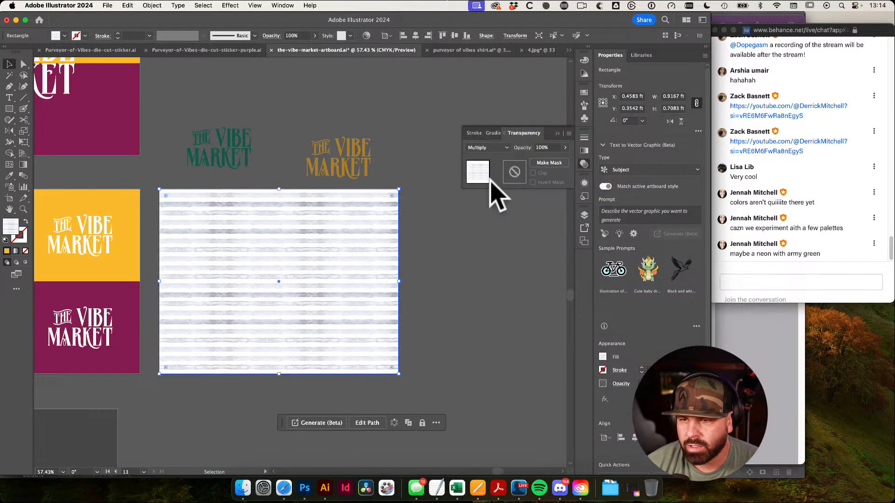
click(490, 181)
click(564, 147)
drag(567, 159, 539, 159)
click(455, 275)
Examine up close how the stripe texture looks over the coloured backgrounds and tonal logos
drag(262, 254, 378, 321)
drag(177, 212, 129, 287)
drag(346, 304, 230, 307)
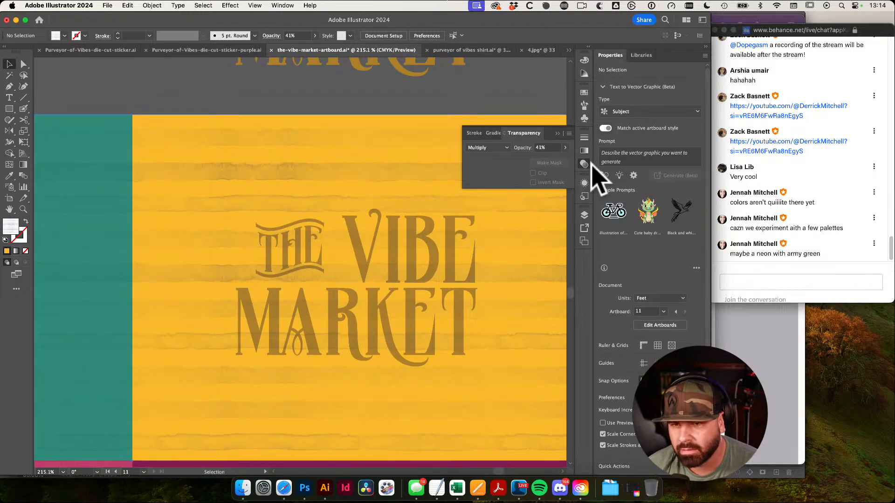
click(585, 162)
drag(472, 227, 493, 99)
click(437, 245)
click(530, 116)
drag(368, 447, 331, 397)
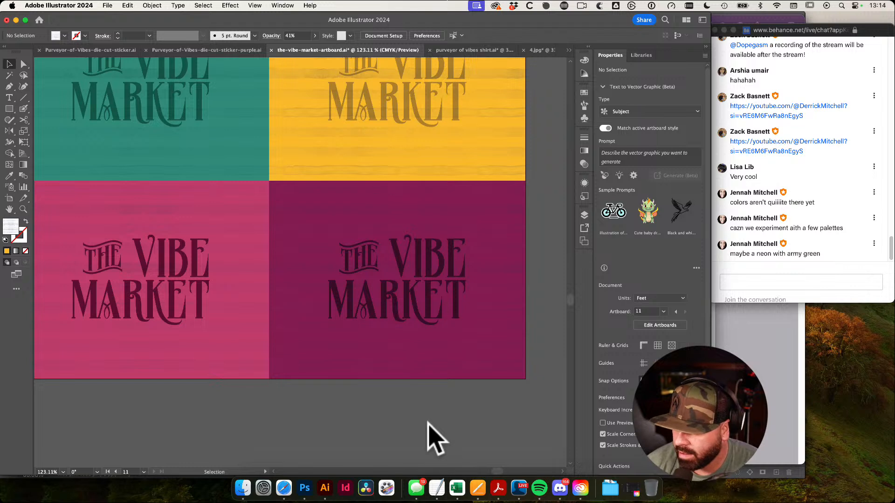
Save the-vibe-market-artboard document
key(super+s)
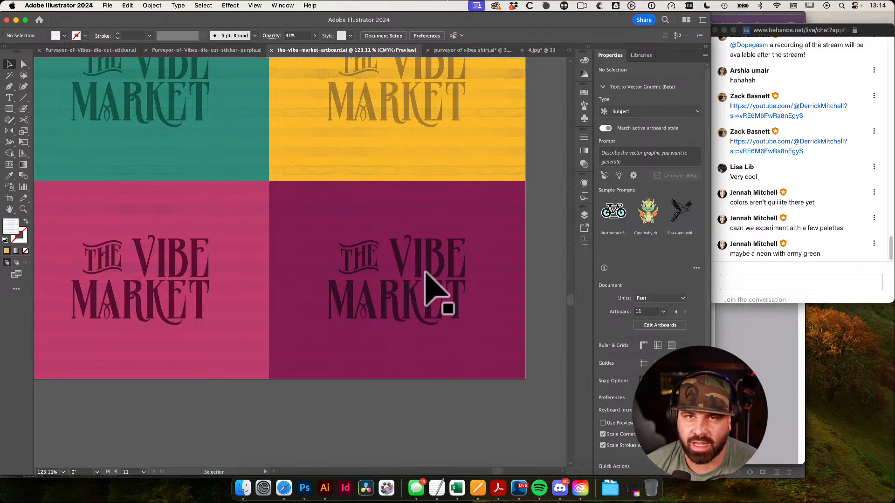
click(829, 275)
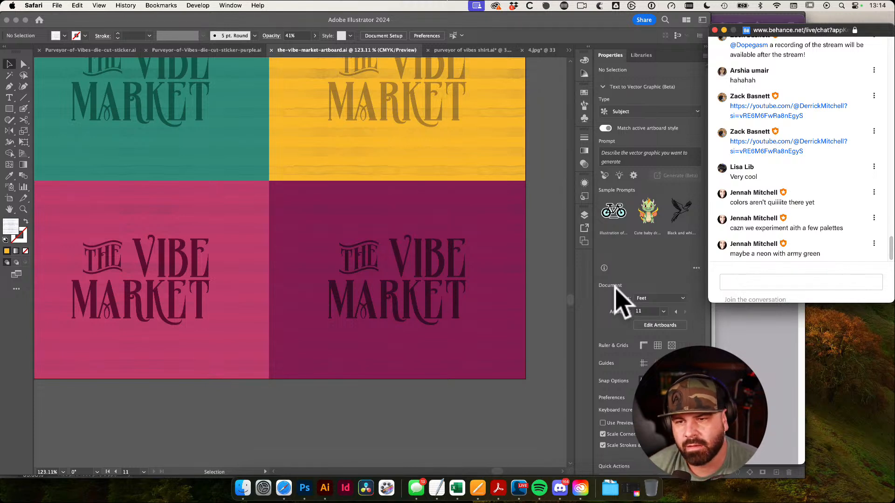
click(538, 257)
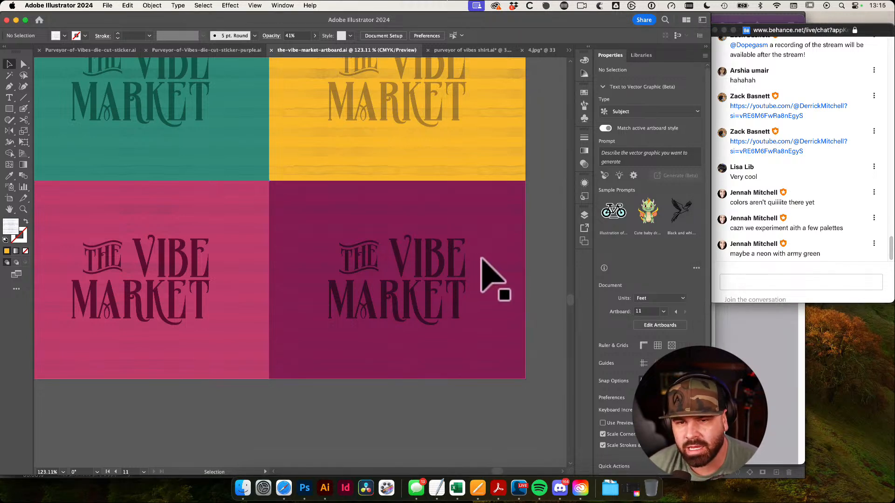
Examine the colour palette swatches alongside the two market illustrations on their artboard
drag(545, 246, 401, 244)
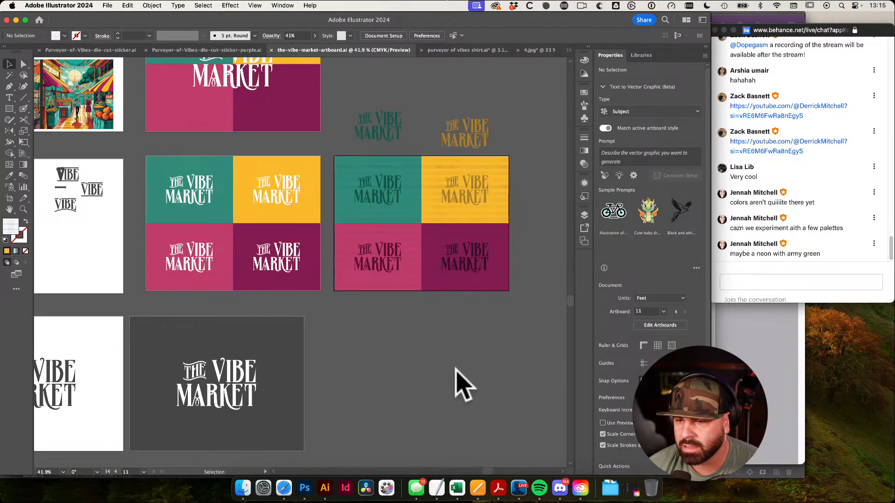
drag(393, 330, 385, 296)
drag(219, 169, 388, 232)
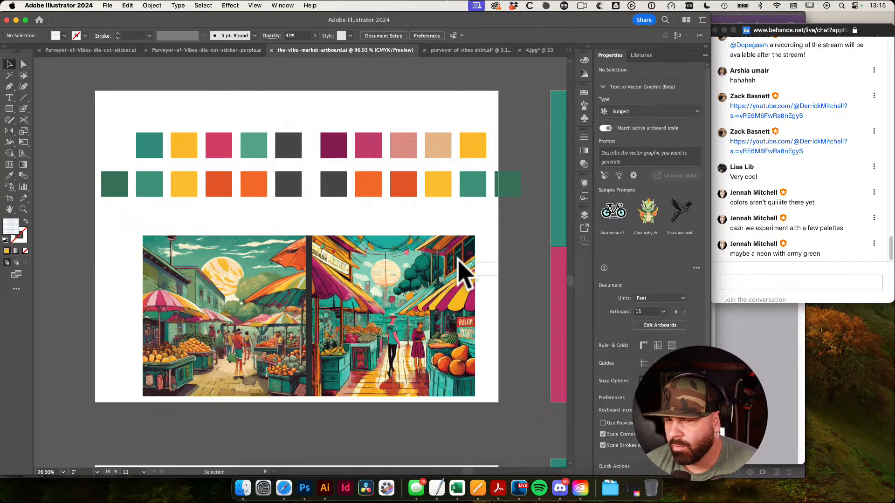
key(super+z)
key(super+z)
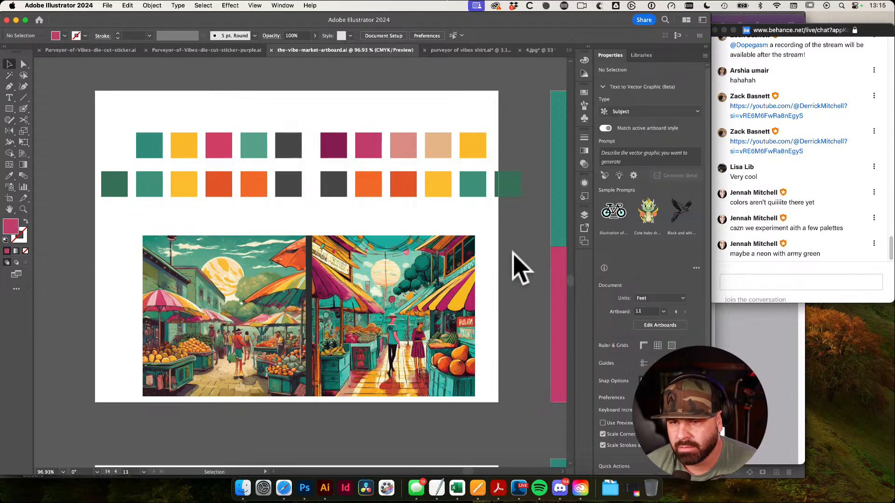
drag(513, 253, 376, 217)
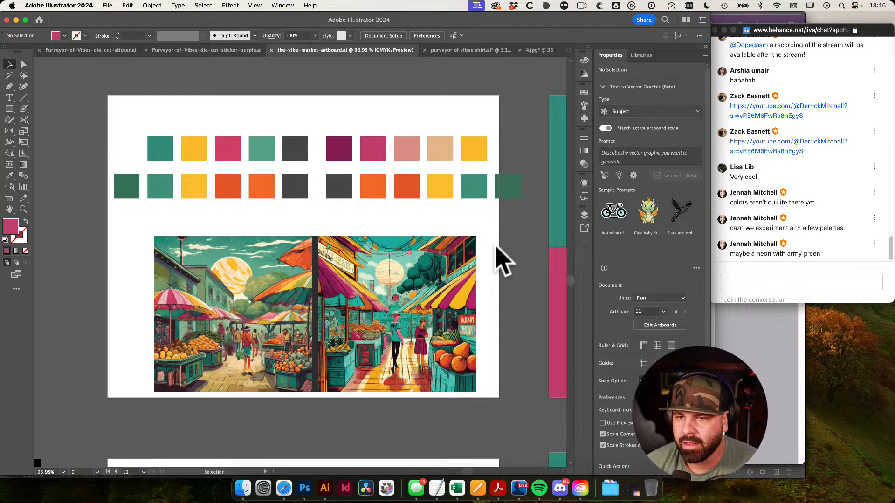
click(430, 236)
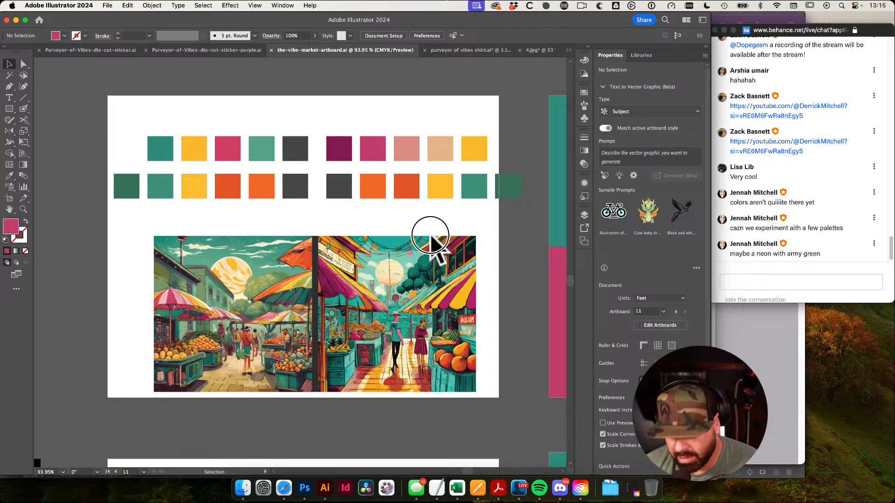
click(479, 233)
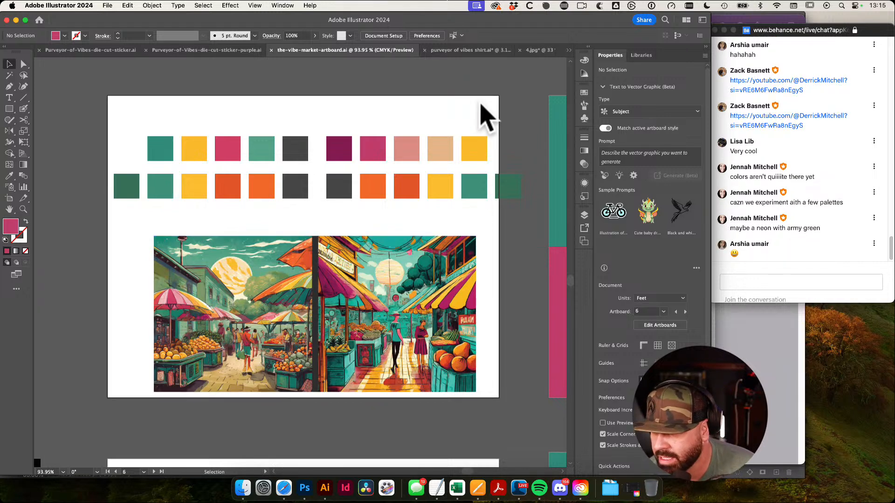
drag(489, 236, 480, 105)
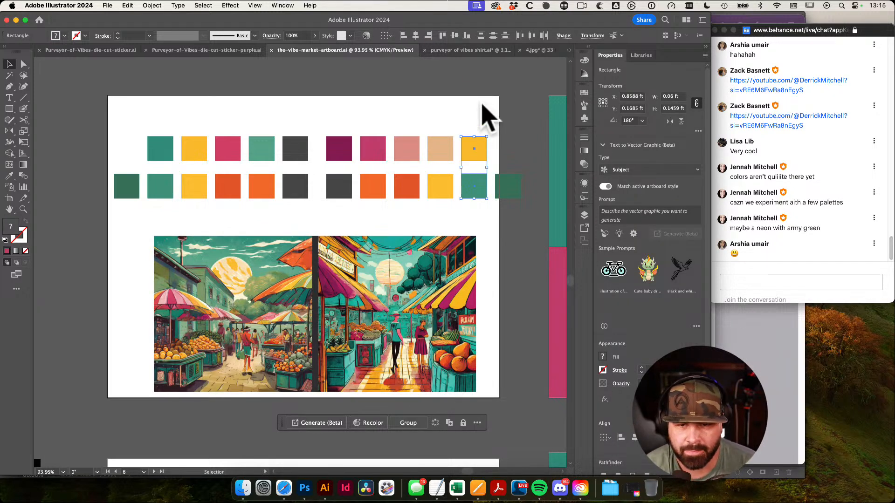
click(482, 103)
drag(511, 254, 453, 250)
click(452, 250)
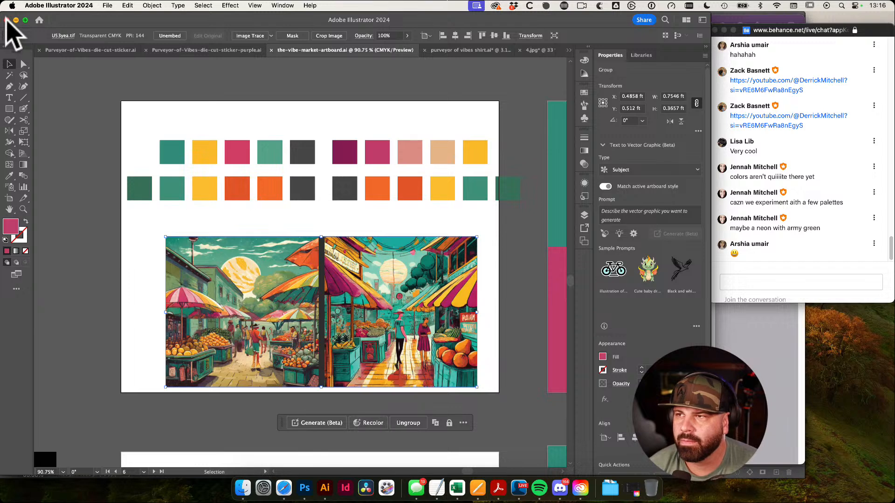
Close all open Illustrator documents, discarding the changes to purveyor of vibes shirt.ai and 4.jpg
click(6, 20)
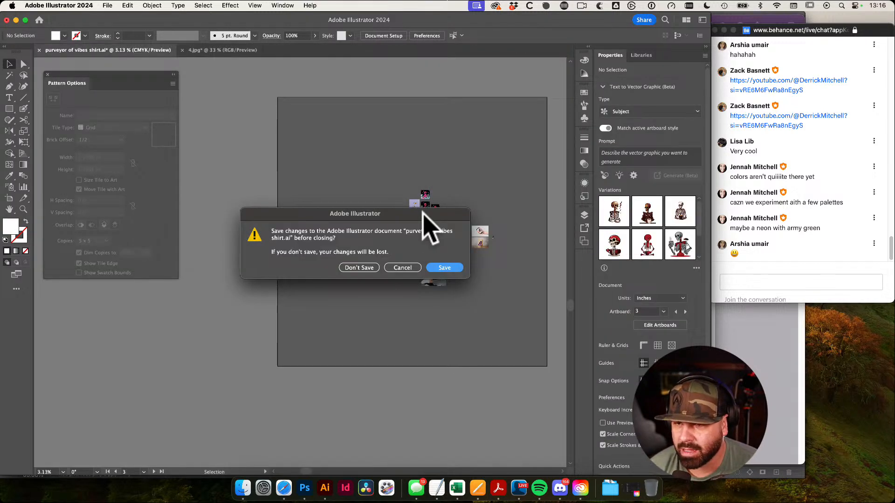
click(359, 267)
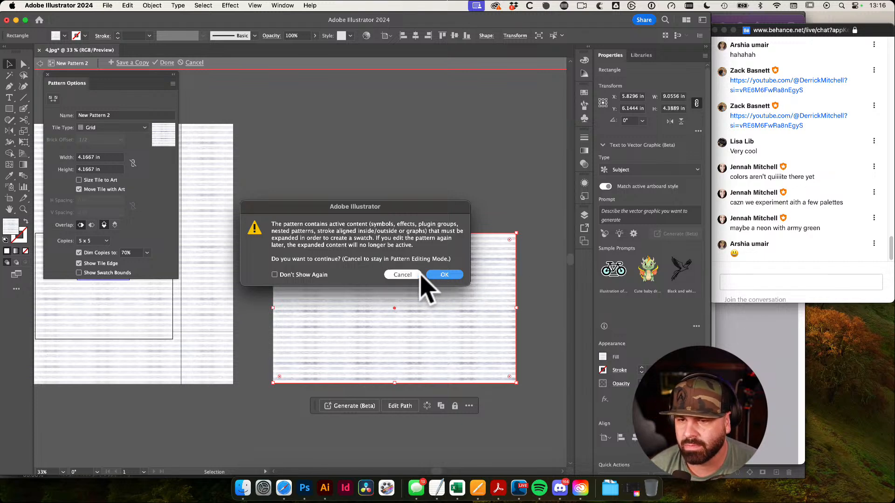
click(443, 275)
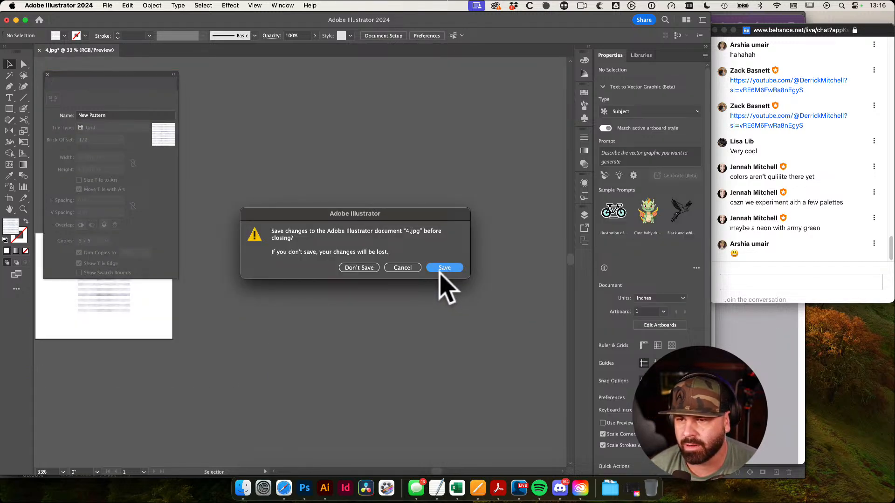
click(369, 269)
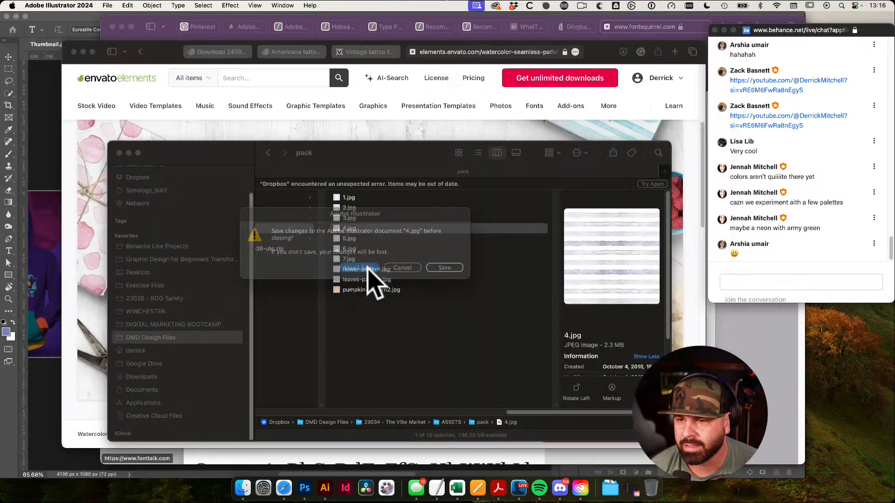
Close the pack folder window in Finder and switch to Thumbnail.psd in Photoshop
click(647, 396)
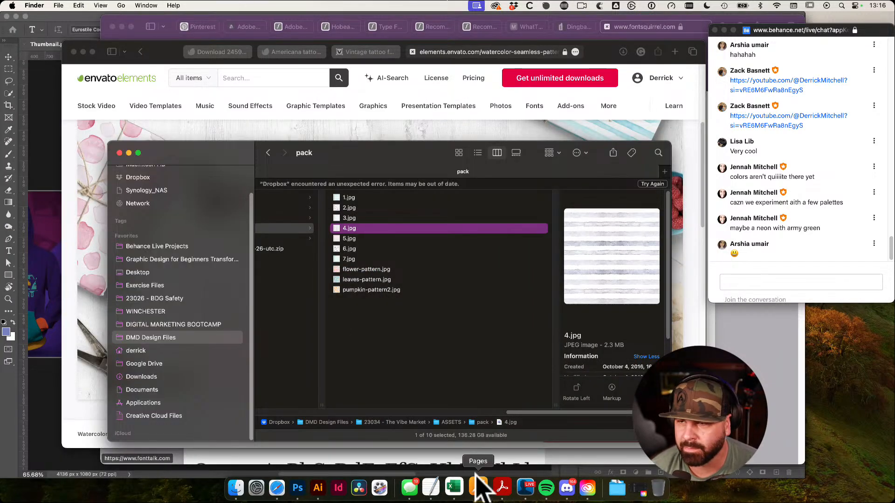
click(119, 153)
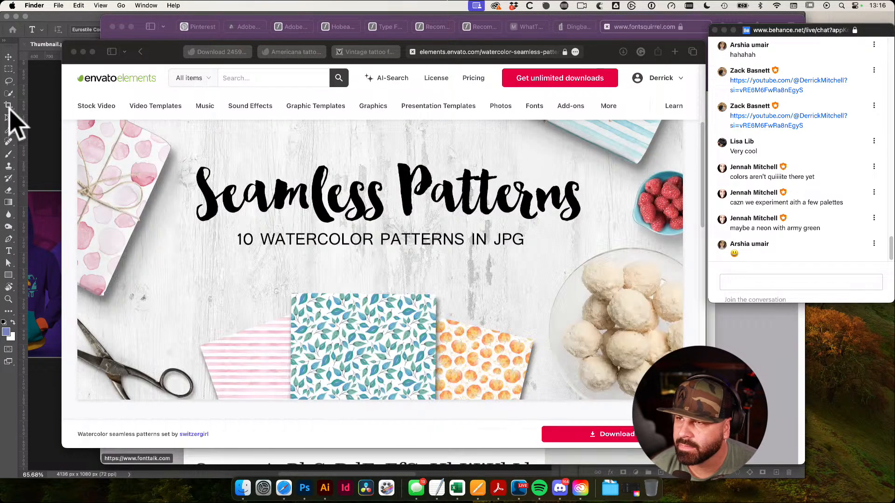
click(42, 116)
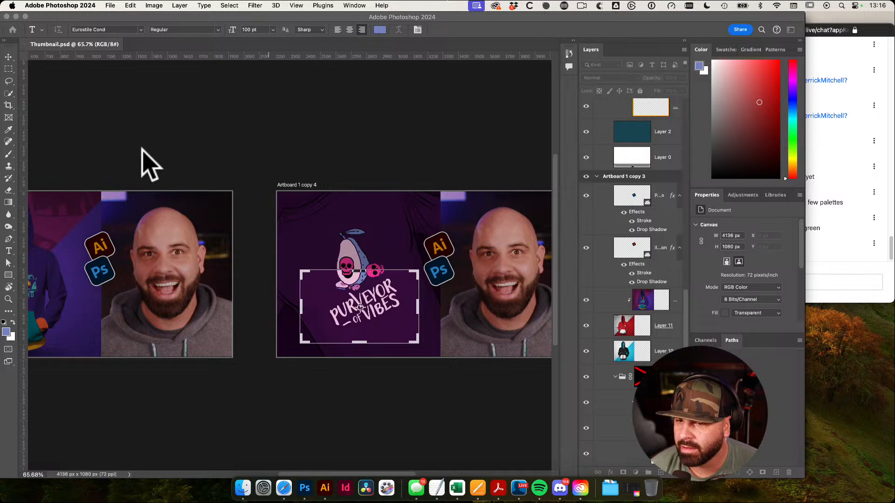
Cancel the Match Font dialog and quit Illustrator
click(597, 336)
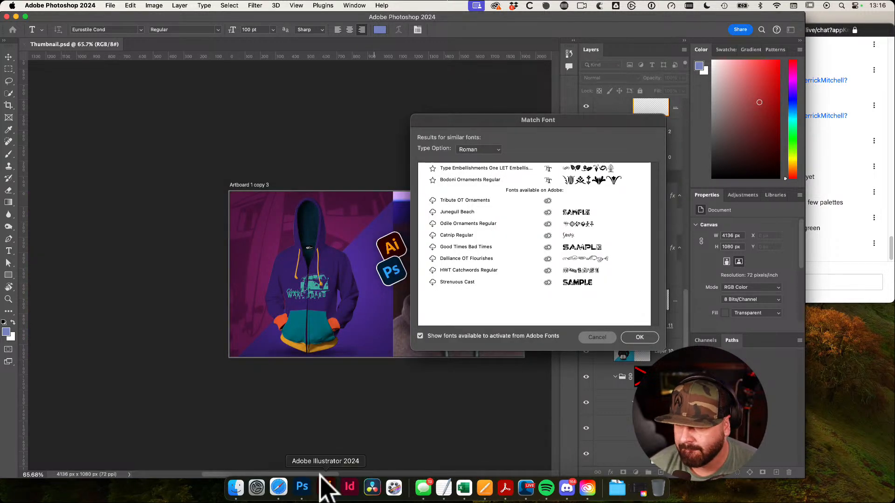
click(322, 488)
click(342, 456)
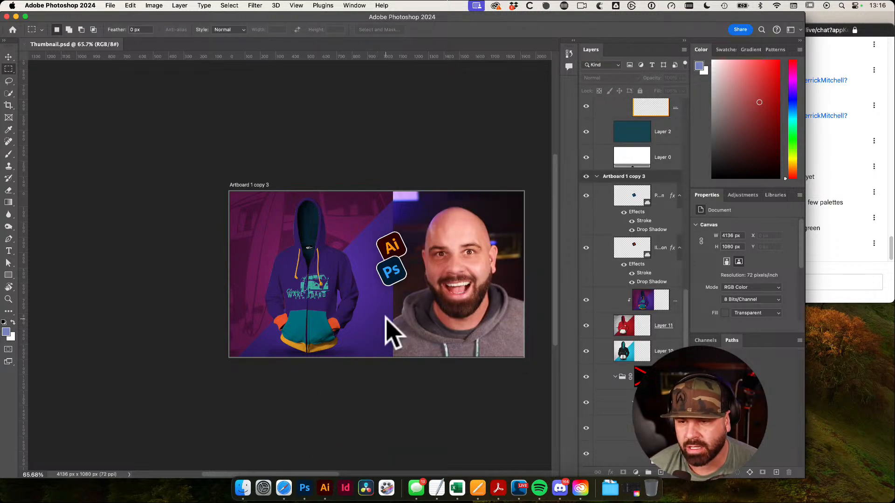
key(v)
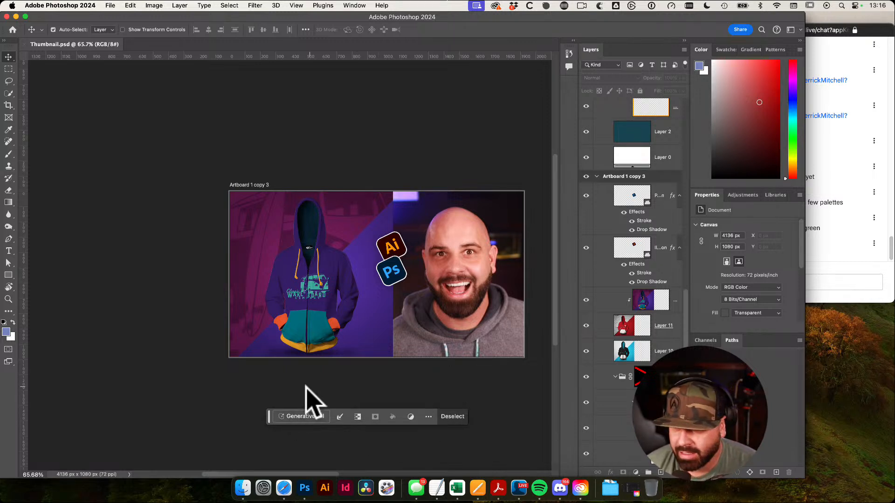
Quit Photoshop and relaunch Illustrator
right_click(300, 484)
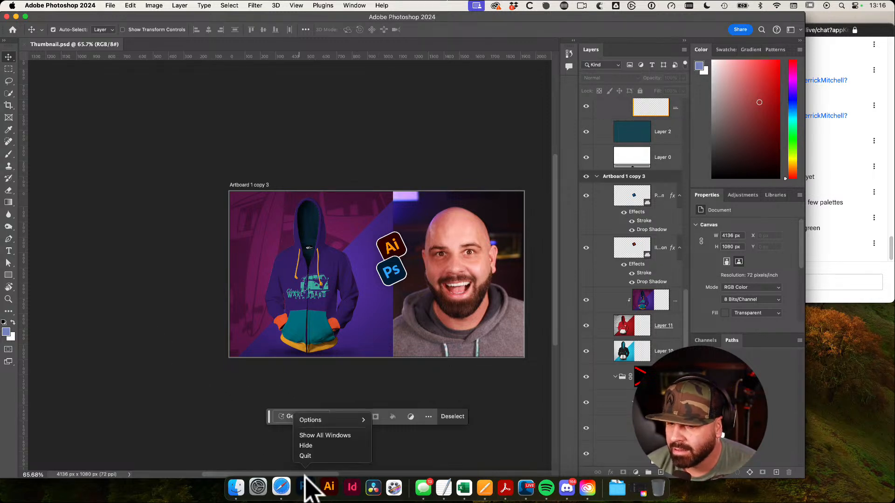
click(318, 456)
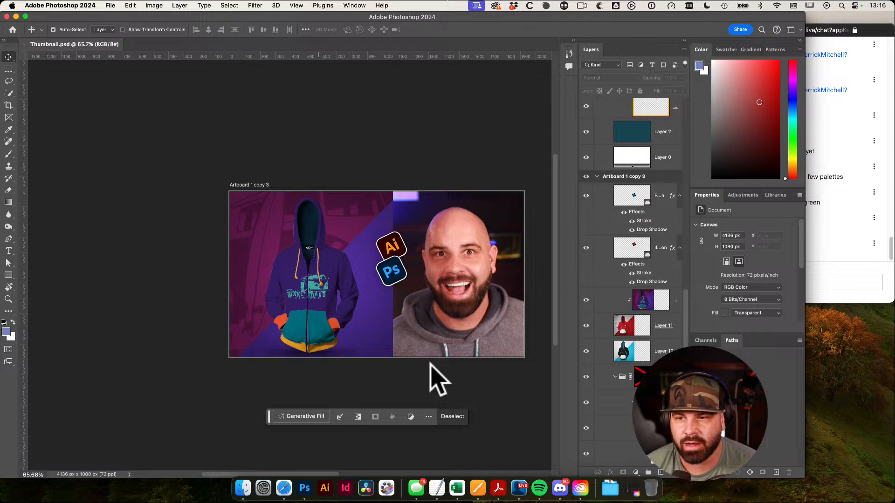
click(849, 286)
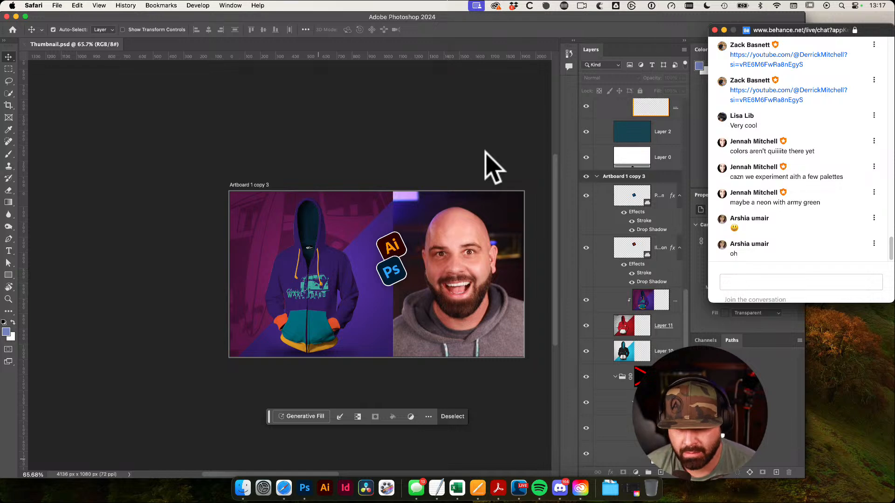
key(super+h)
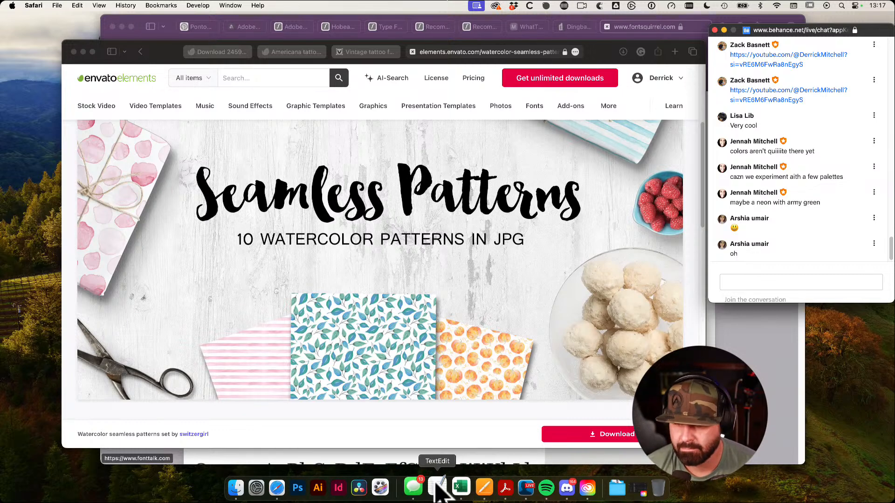
click(335, 488)
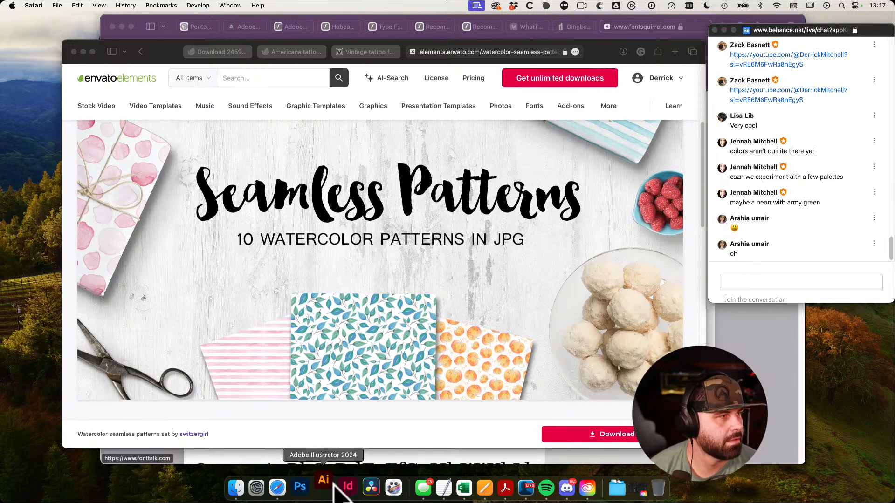
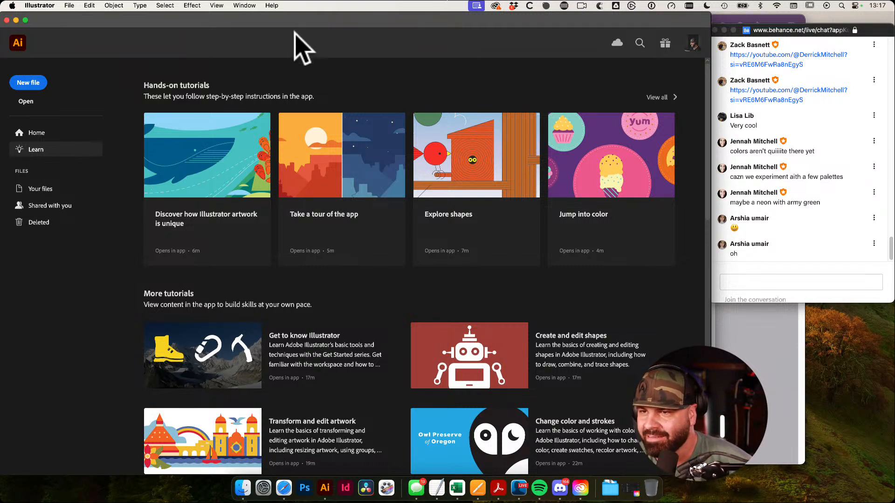
In Finder, open the 23034 - The Vibe Market project folder inside DMD Design Files
click(241, 489)
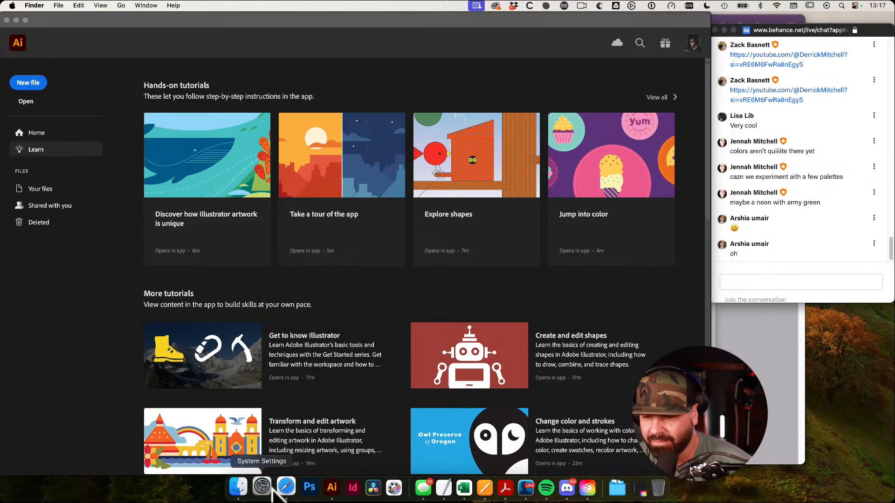
click(283, 253)
drag(304, 135, 281, 128)
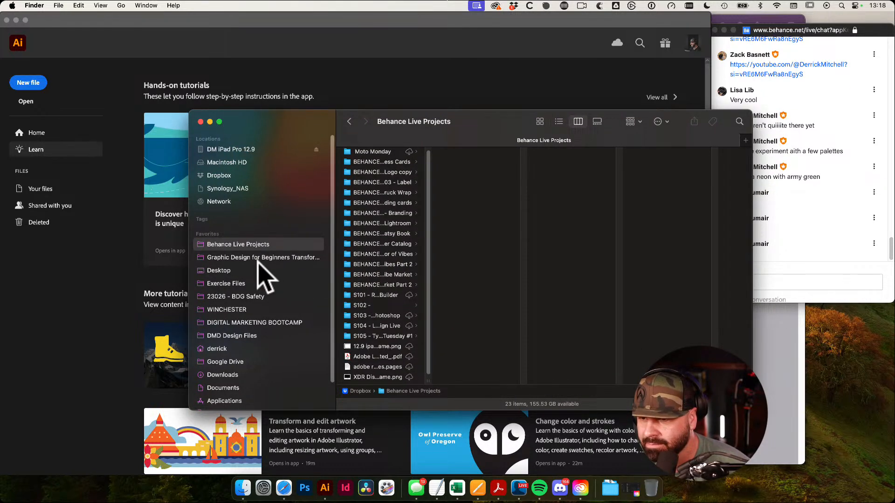
click(309, 337)
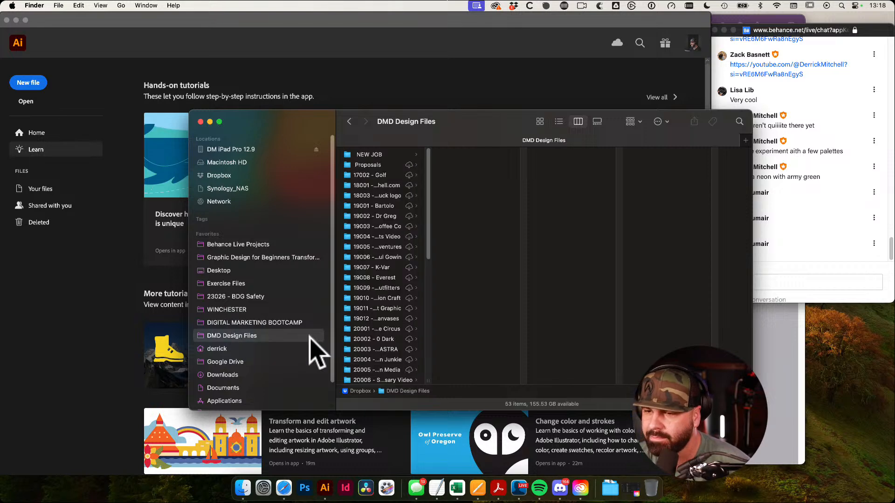
drag(426, 378, 508, 378)
scroll(462, 345, down, 15)
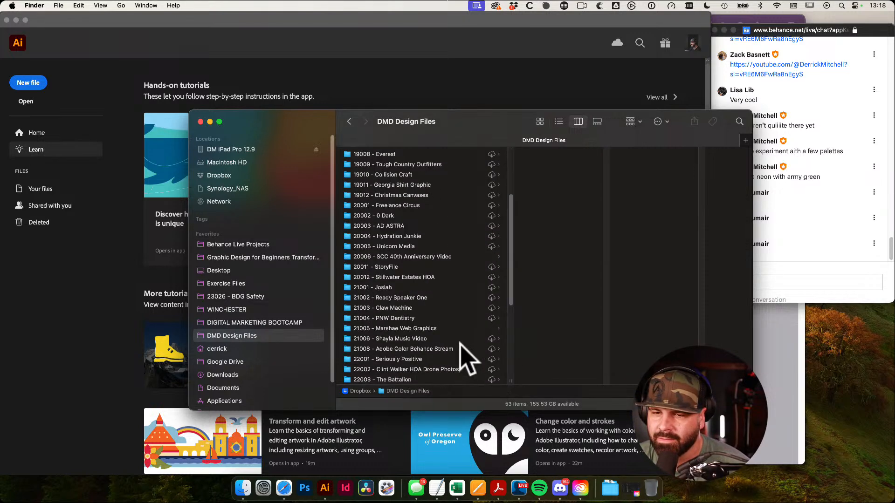
click(455, 345)
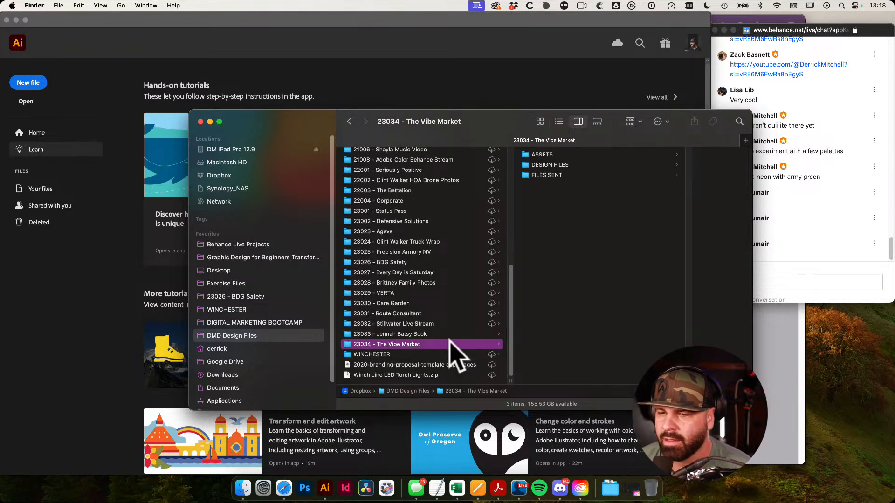
Open the-vibe-market-artboard.ai from the project's DESIGN FILES > AI folder in Illustrator
drag(501, 122, 449, 74)
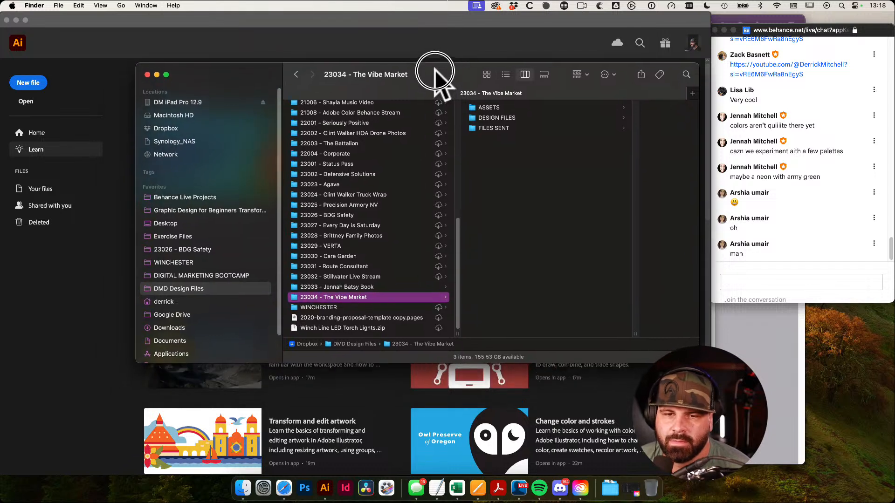
click(521, 117)
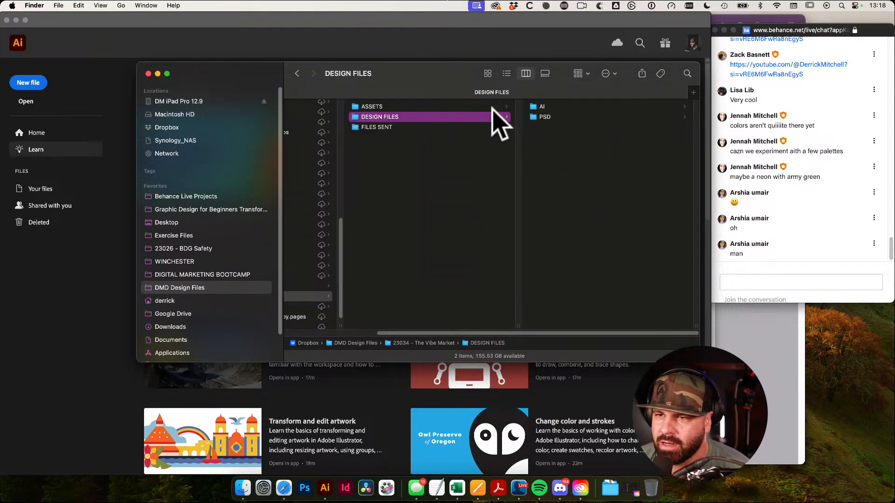
click(494, 107)
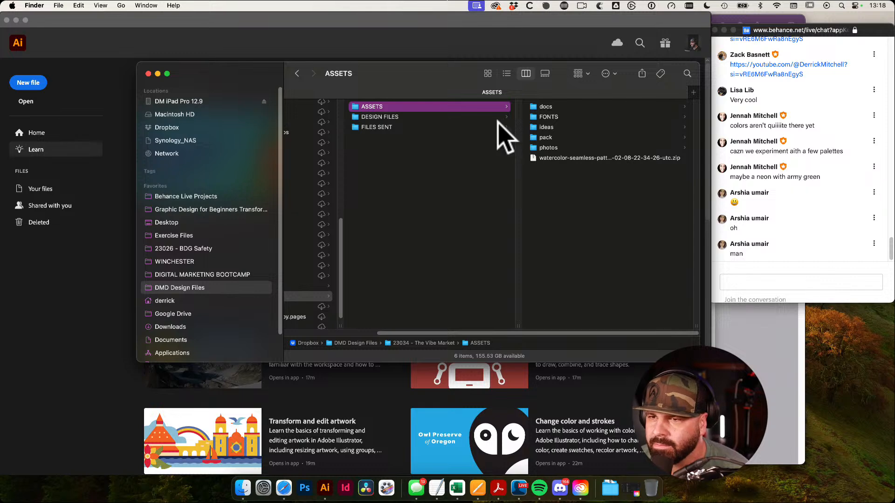
click(410, 117)
click(545, 107)
click(585, 108)
double_click(585, 109)
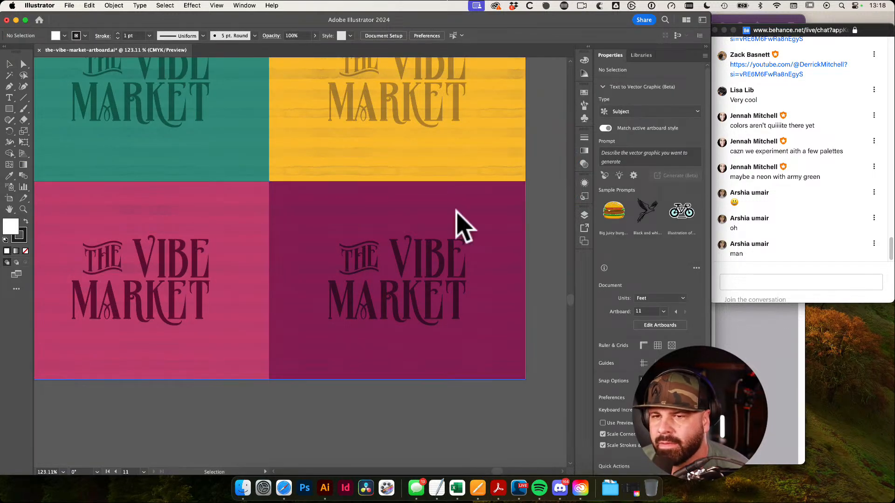
Capture a screen region around the webcam view and paste it into the artboard document
drag(531, 193, 390, 177)
click(449, 189)
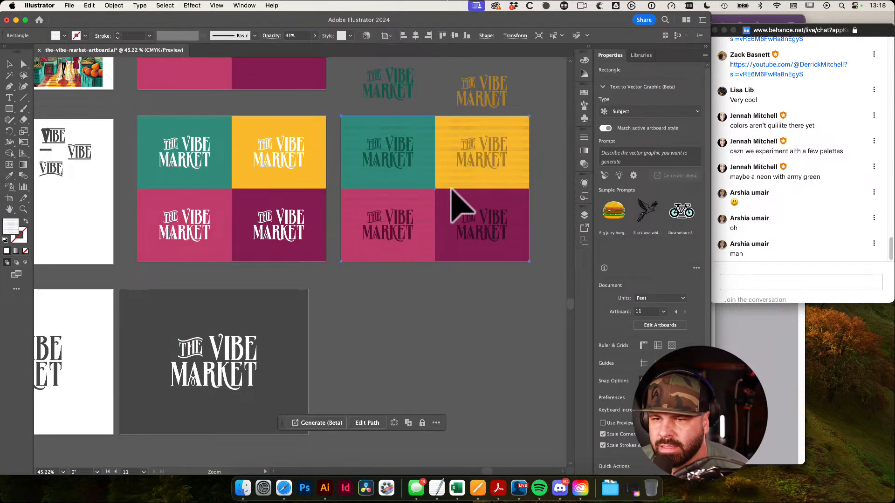
drag(429, 216, 490, 244)
drag(537, 259, 374, 262)
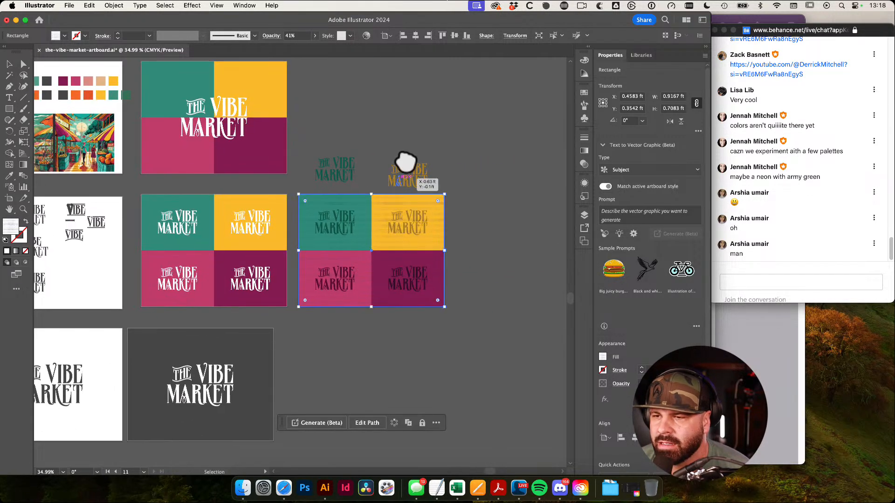
click(407, 154)
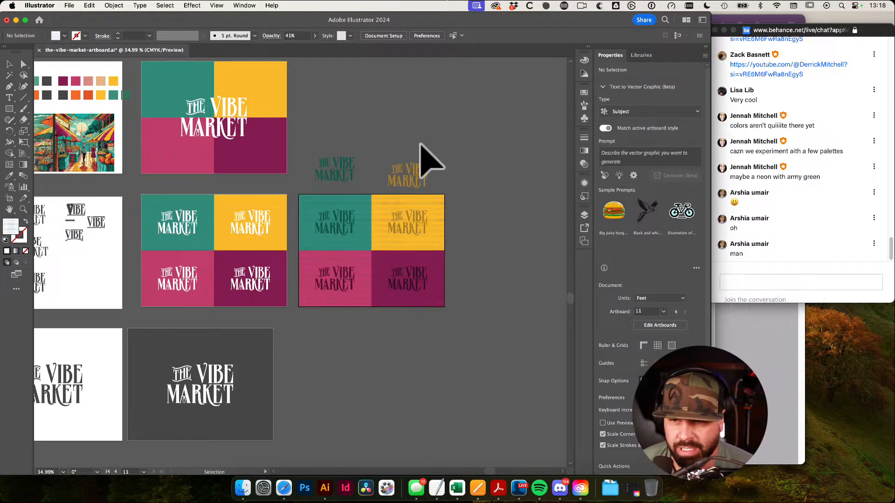
key(super+shift+4)
drag(398, 200, 537, 311)
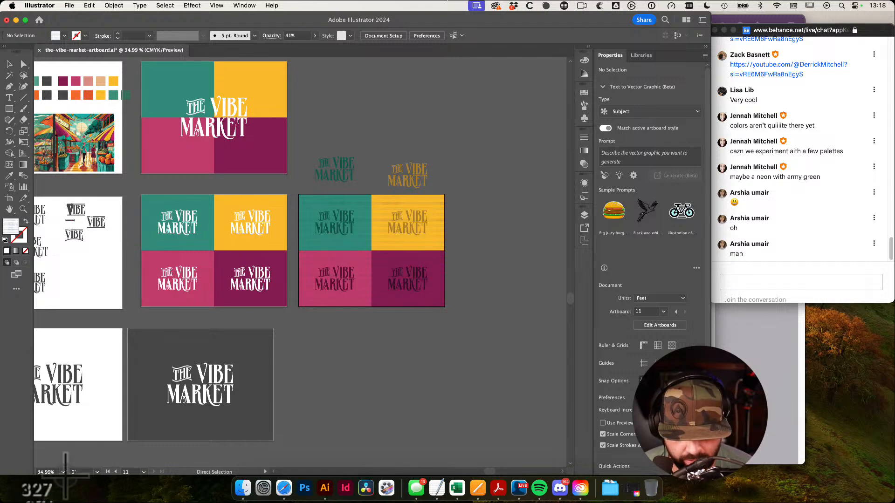
key(super+v)
Move the pasted webcam image to the empty canvas above the colour palette artboard and scale it down
drag(293, 280, 410, 360)
drag(435, 332, 480, 342)
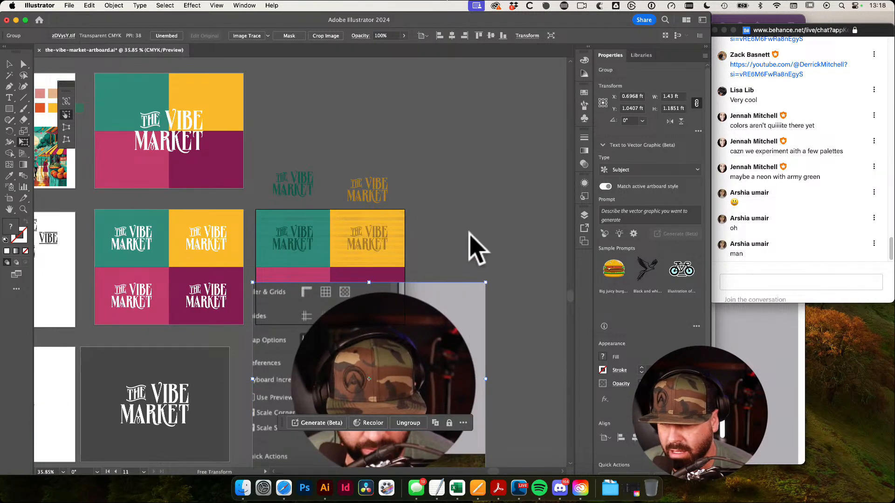
drag(415, 355, 219, 281)
drag(363, 315, 334, 185)
drag(321, 230, 477, 296)
drag(471, 224, 382, 245)
click(455, 253)
key(e)
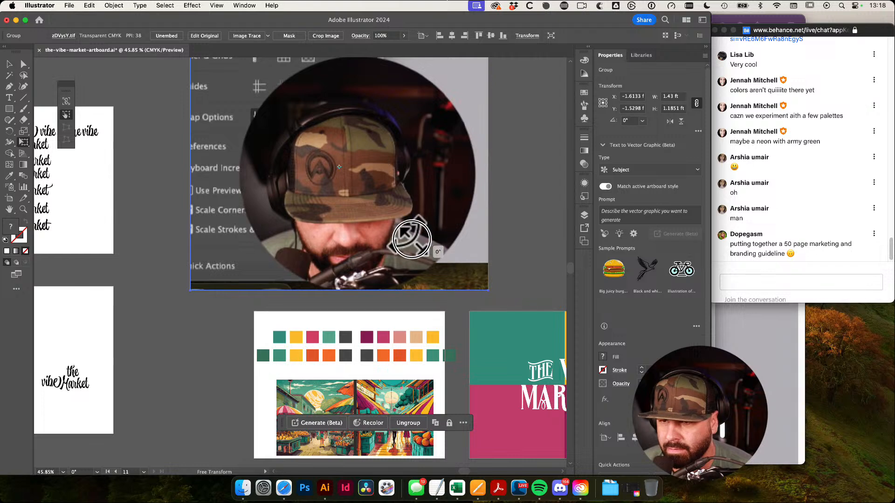
drag(487, 289, 373, 191)
key(v)
drag(336, 150, 278, 235)
Duplicate the five-swatch plum-to-yellow row onto the empty canvas above the palette artboard, beside the webcam image
drag(360, 256, 408, 232)
drag(322, 305, 485, 185)
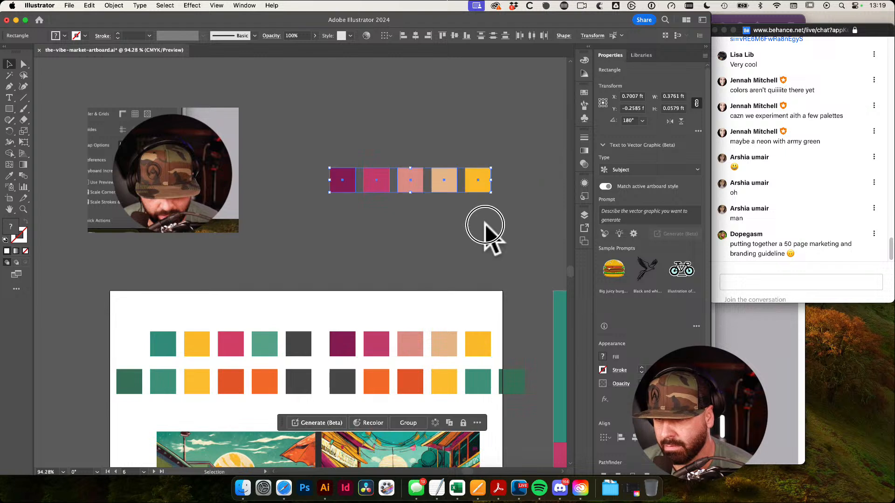
click(485, 226)
key(i)
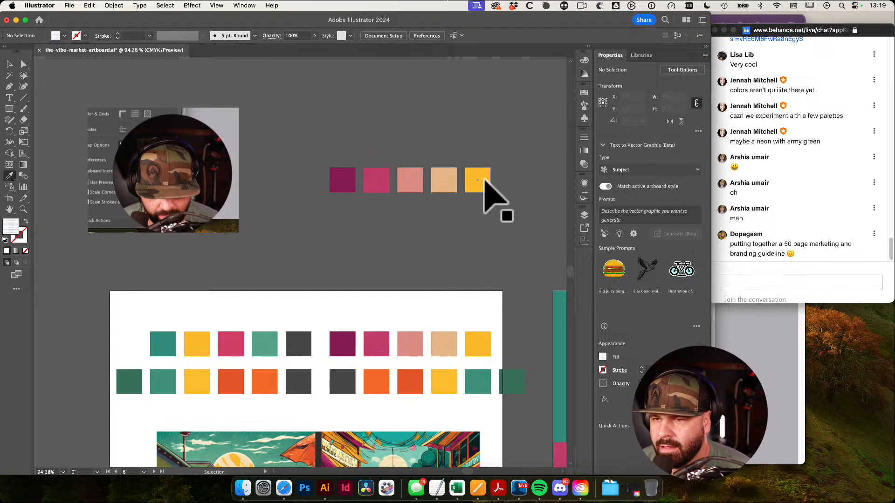
key(v)
drag(324, 157, 499, 196)
click(449, 264)
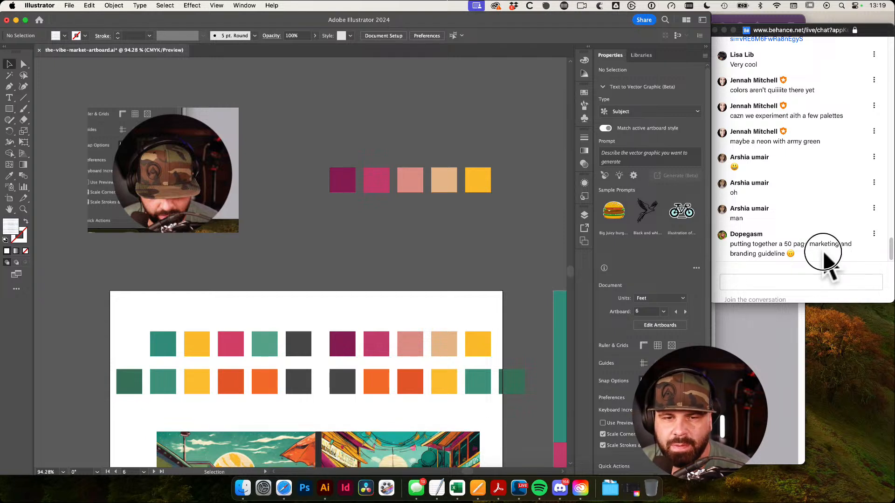
Switch to Safari and open a new browser tab
click(730, 246)
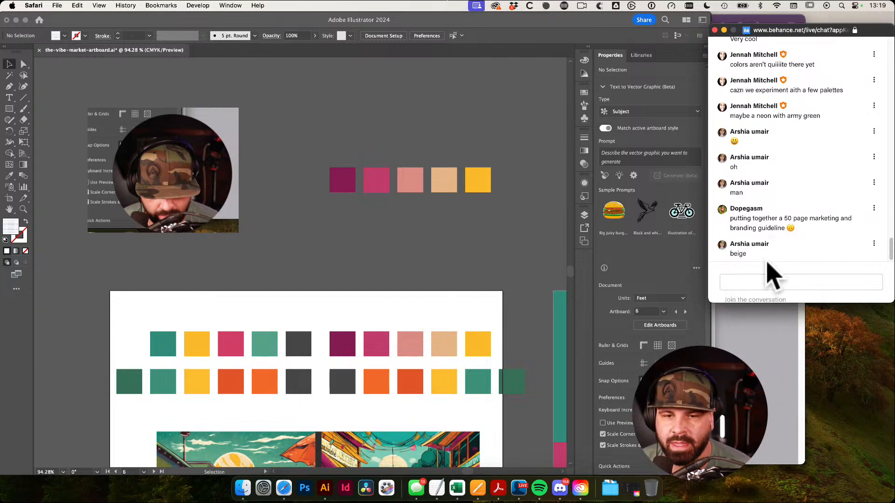
click(451, 258)
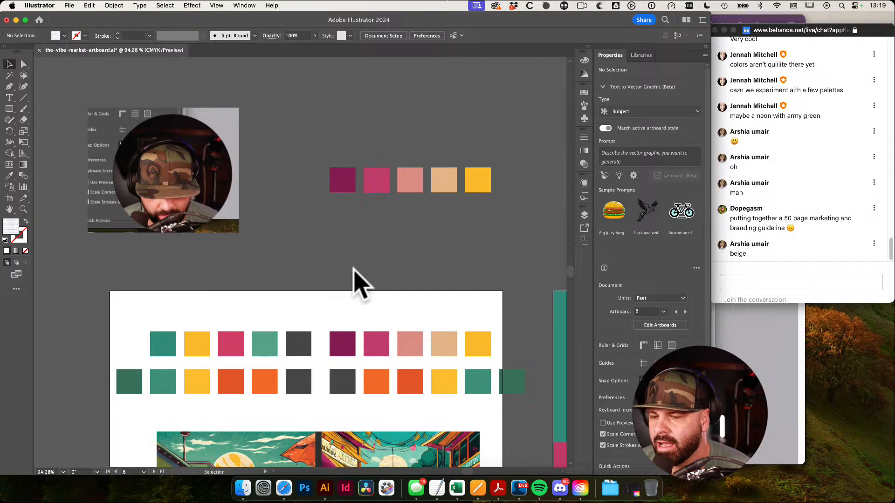
click(282, 494)
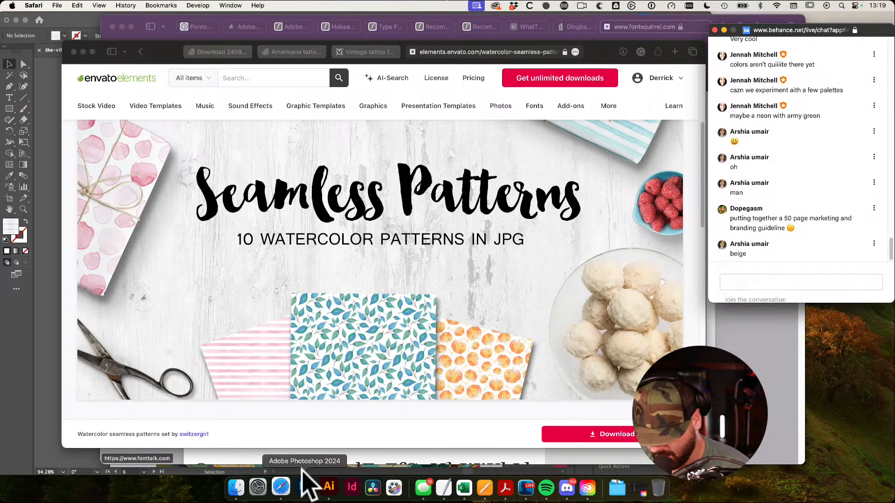
key(super+t)
text(neon color )
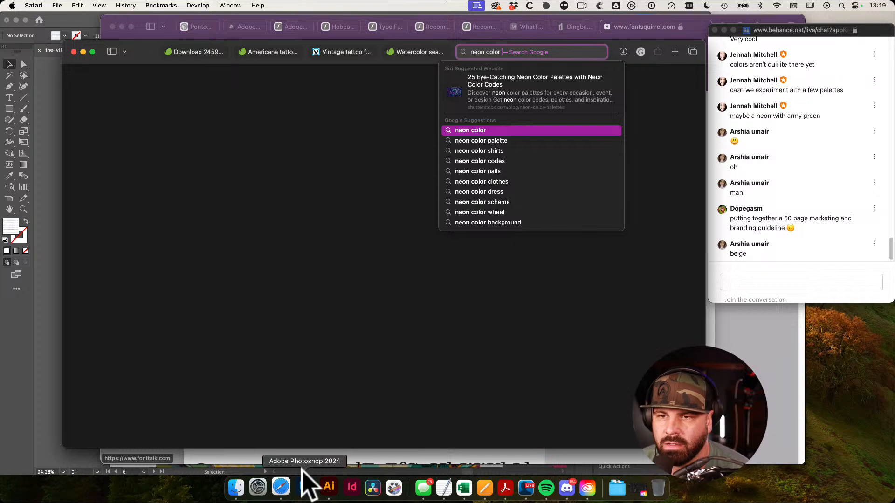
text(s)
key(BackSpace)
text(pa)
Go to color.adobe.com/explore and start Adobe Recolor from the What's New notice
key(super+l)
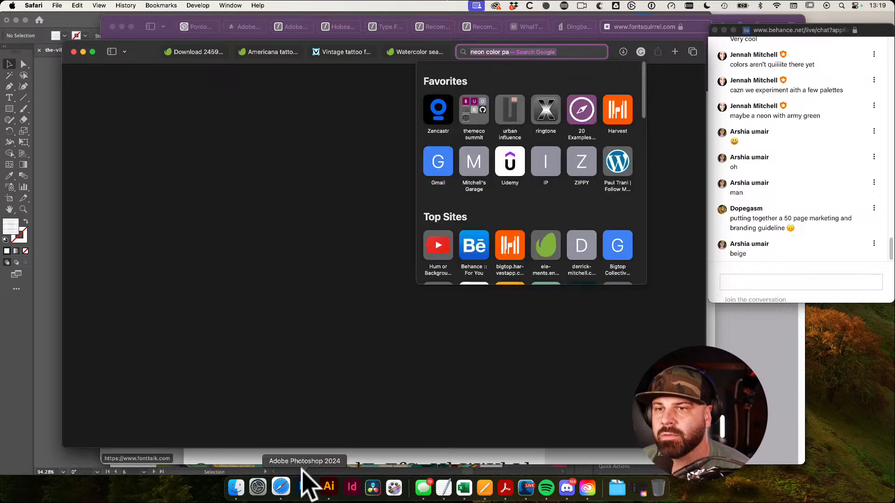
text(color.adobe.com/expl...)
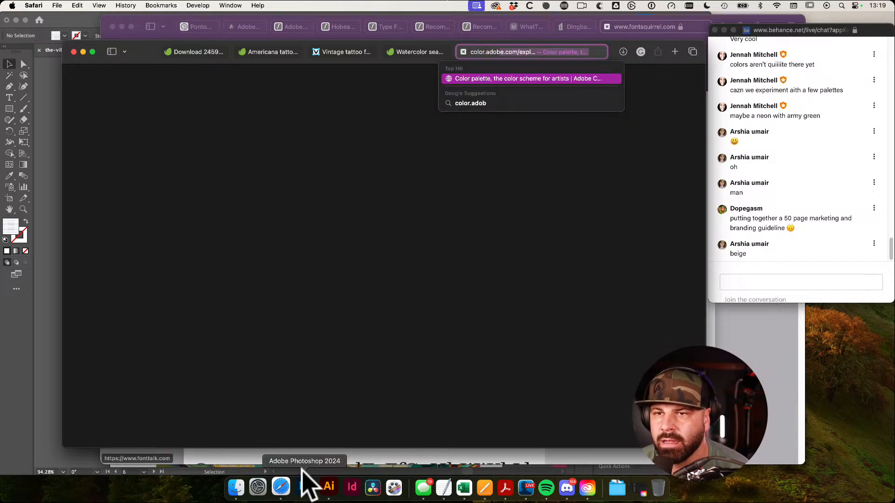
key(Return)
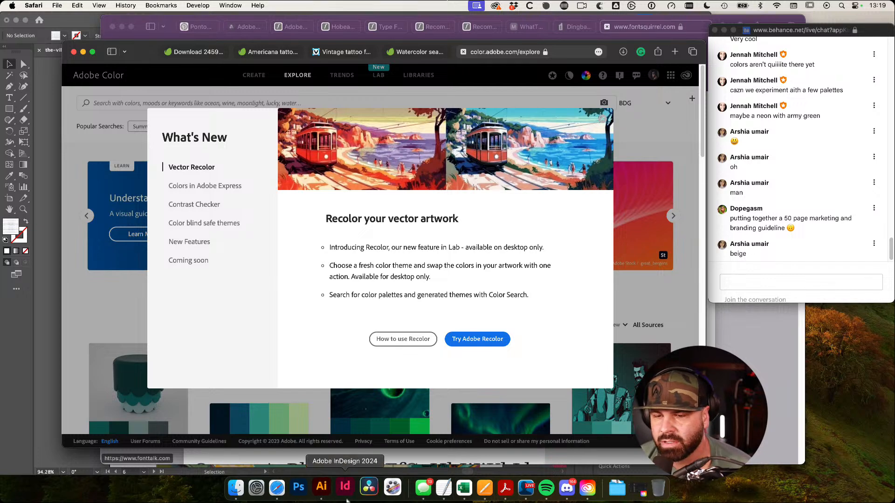
click(474, 339)
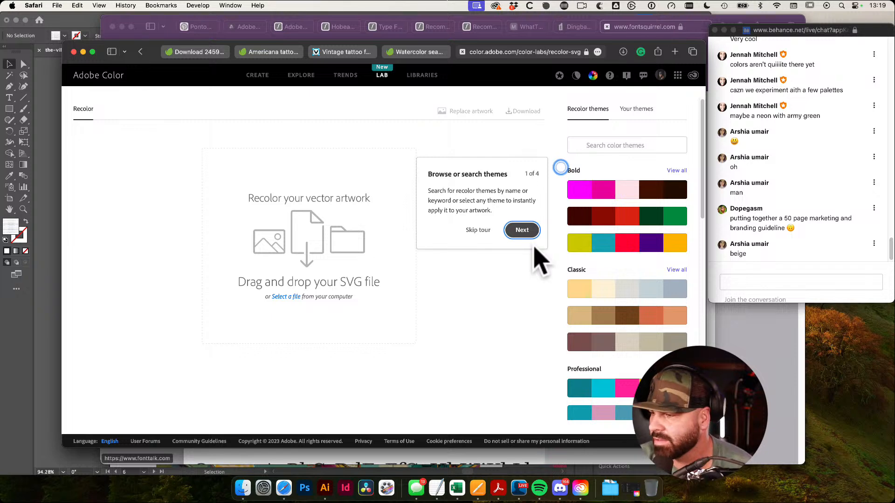
Switch to Illustrator and move the duplicated plum-to-yellow row closer to the palette artboard, with the contextual task bar just below it
click(53, 110)
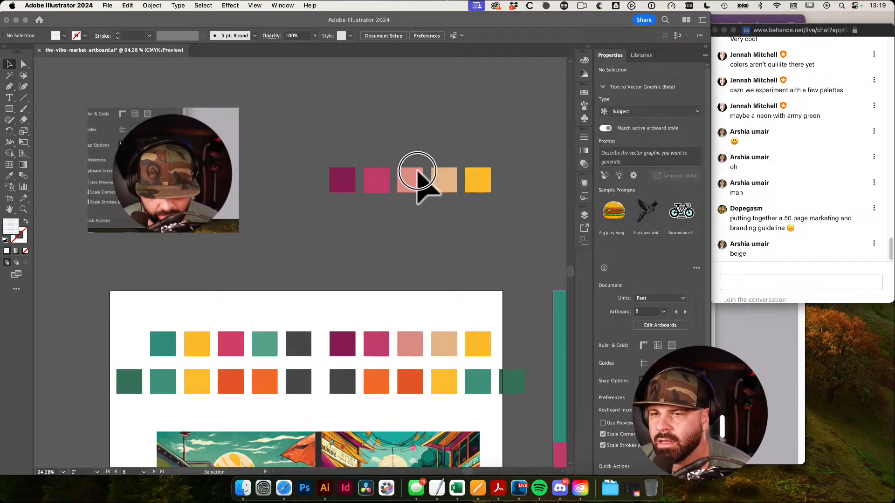
drag(319, 133, 503, 213)
drag(481, 178, 485, 235)
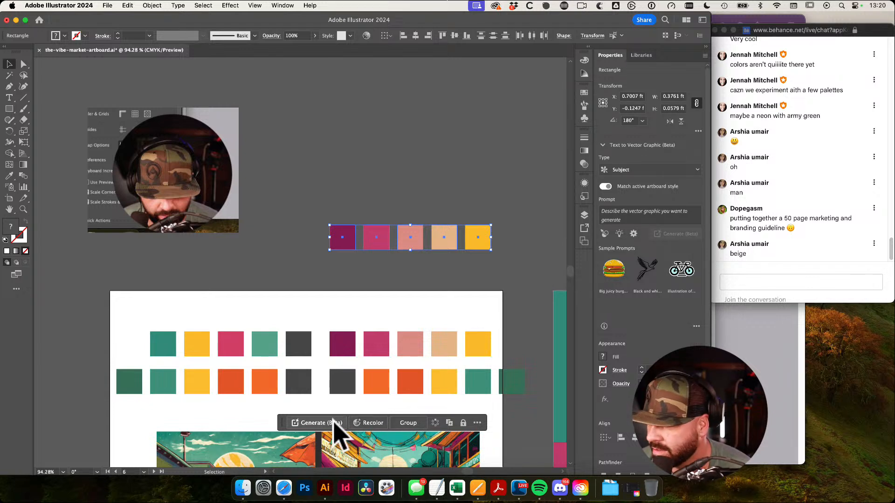
drag(280, 422, 324, 269)
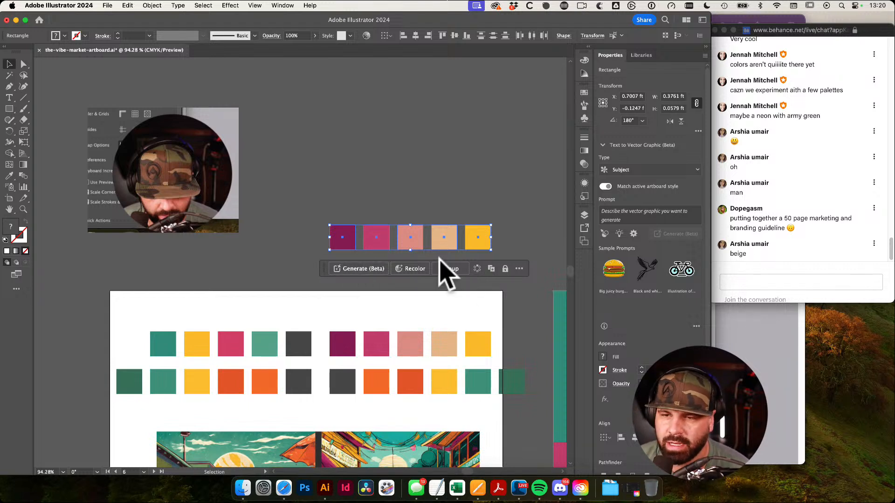
Open Generative Recolor for the duplicated swatch row and generate variations from the prompt "neon"
click(412, 269)
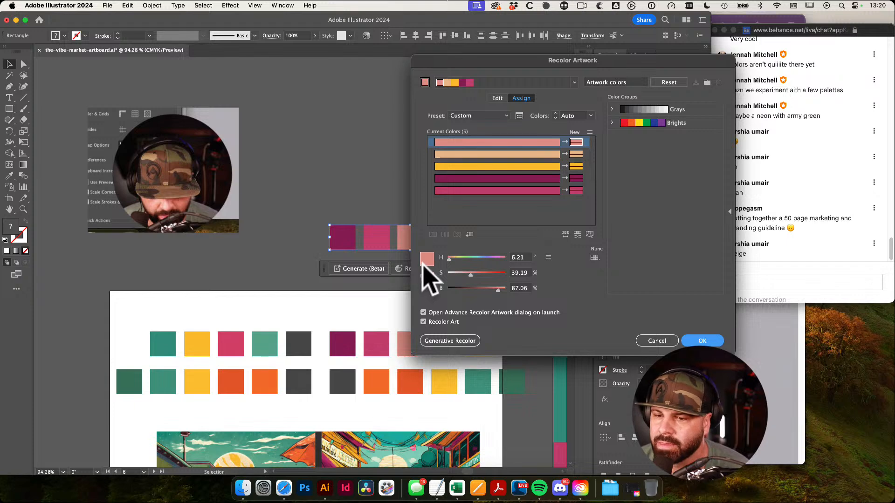
click(444, 341)
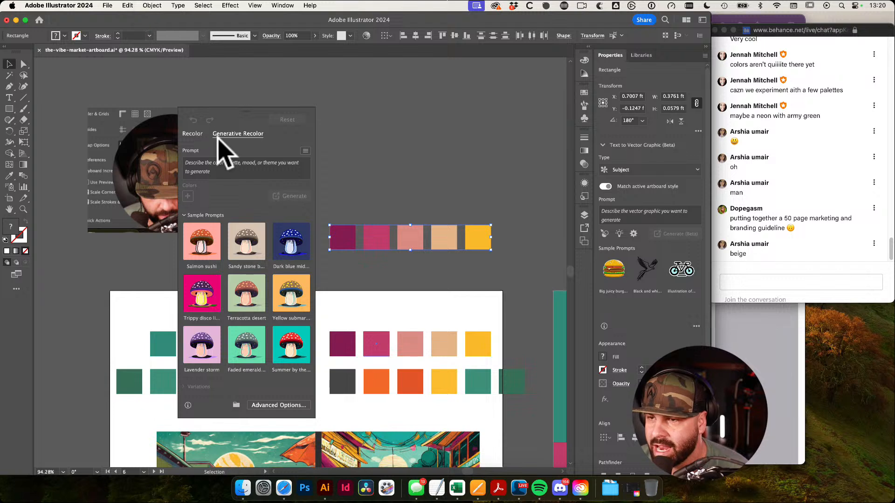
click(228, 171)
text(neo)
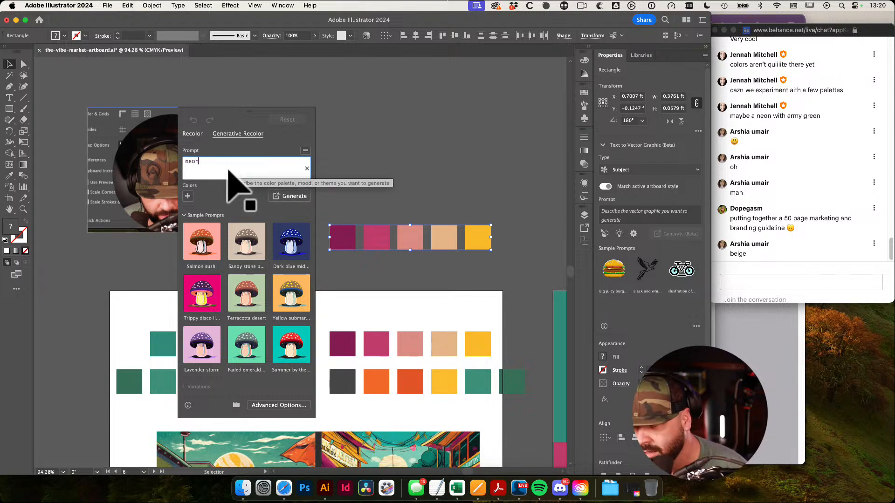
text(n)
key(Return)
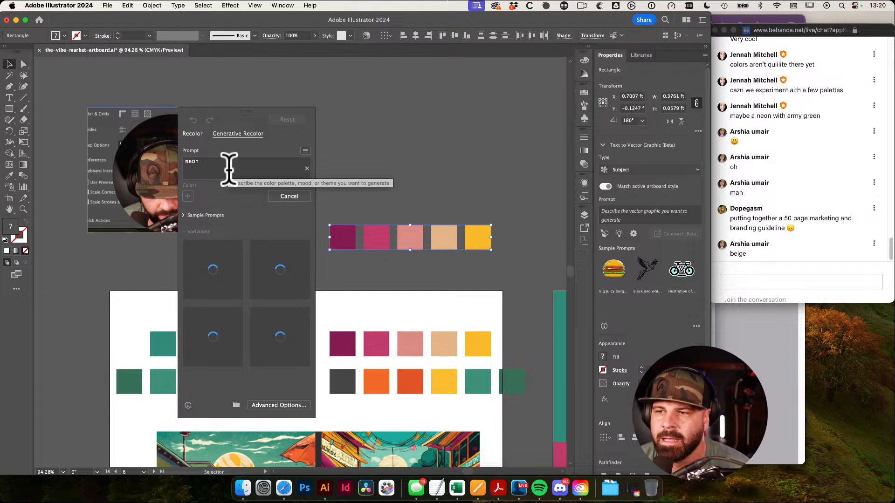
Try the four neon variations on the swatch row, ending with the dark teal, blue, magenta, green and aqua one
scroll(229, 170, right, 3)
scroll(228, 170, left, 1)
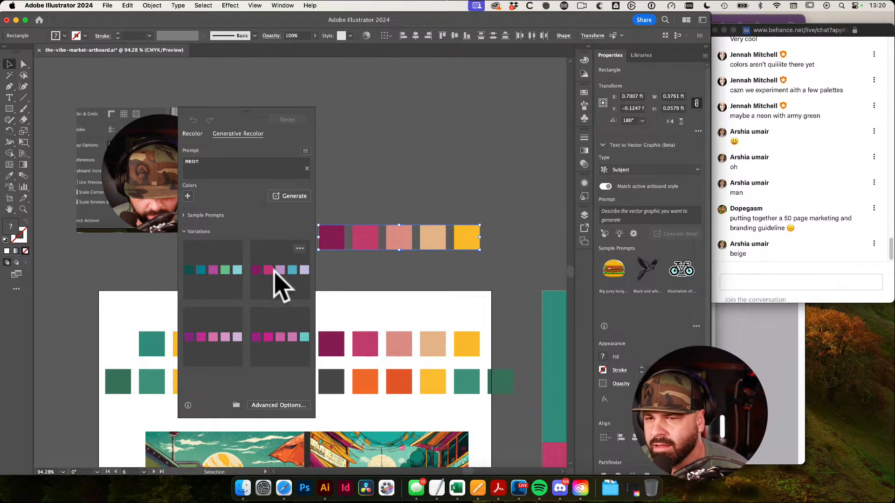
click(278, 275)
click(286, 340)
click(215, 339)
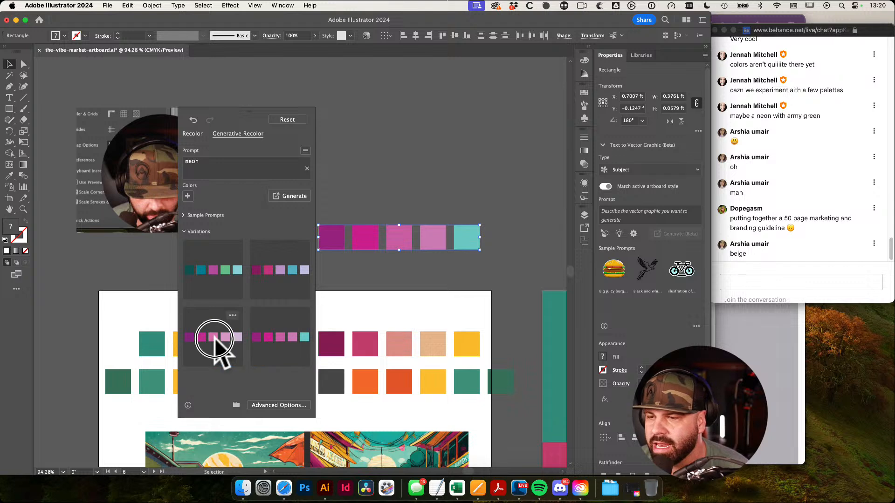
click(215, 269)
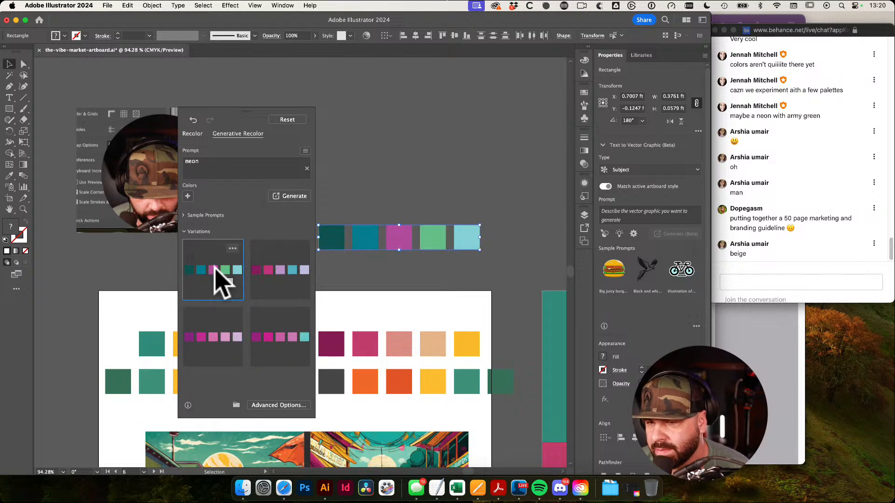
Generate variations from the prompt "bright neon" and try the indigo, purple, hot pink, aqua and light pink one on the swatch row
click(189, 163)
click(189, 163)
text(bright)
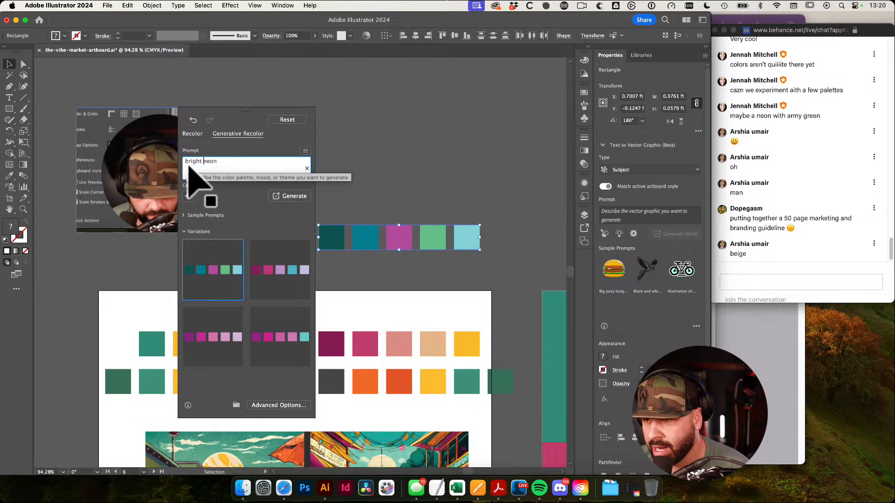
key(Return)
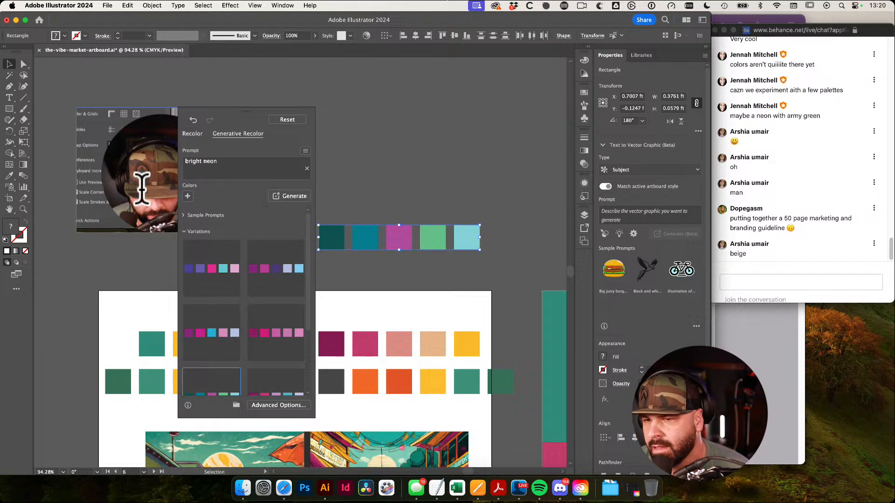
click(208, 271)
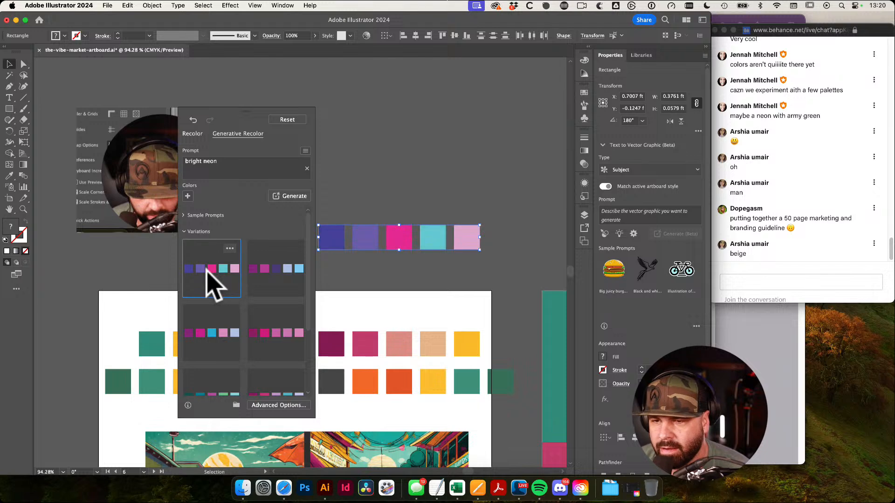
scroll(250, 296, down, 3)
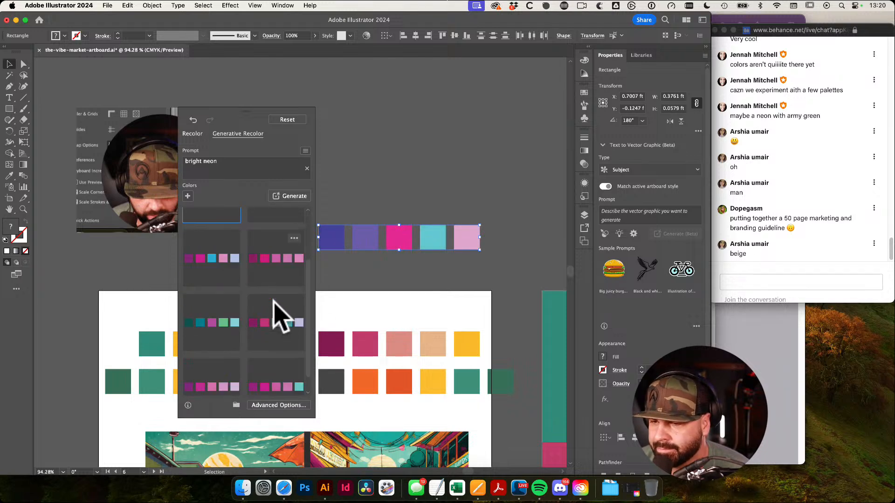
scroll(279, 318, down, 1)
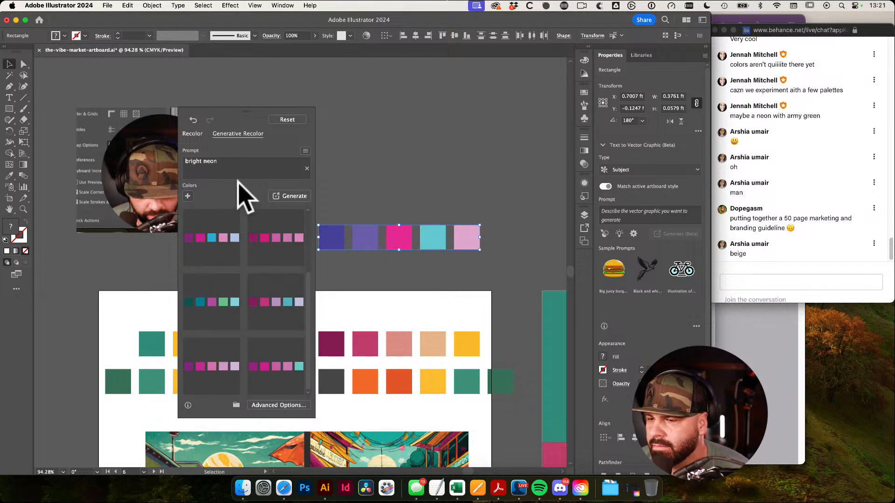
scroll(247, 173, down, 3)
Clear the prompt, check the colour wheel and the advanced recolor options, and cancel the recolouring
click(306, 168)
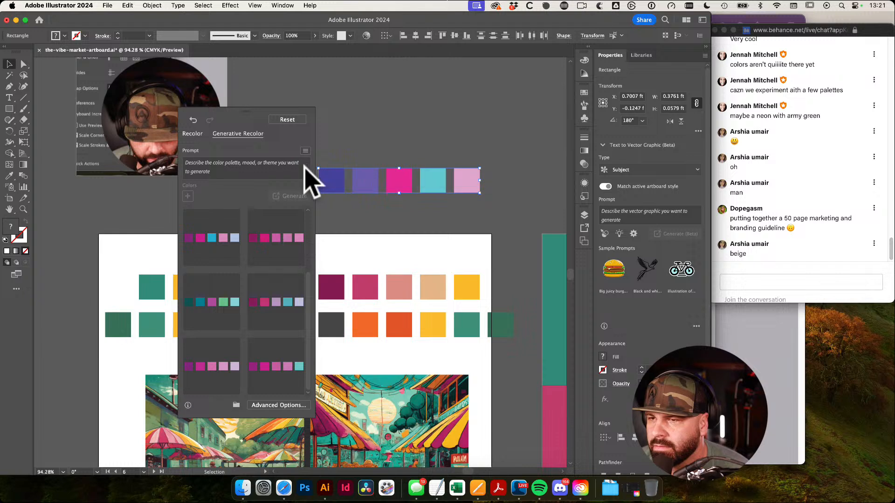
click(202, 135)
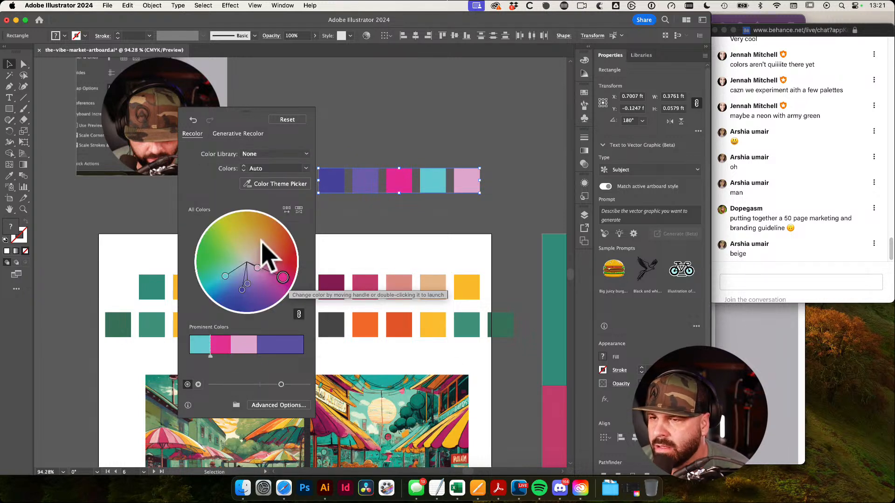
click(251, 134)
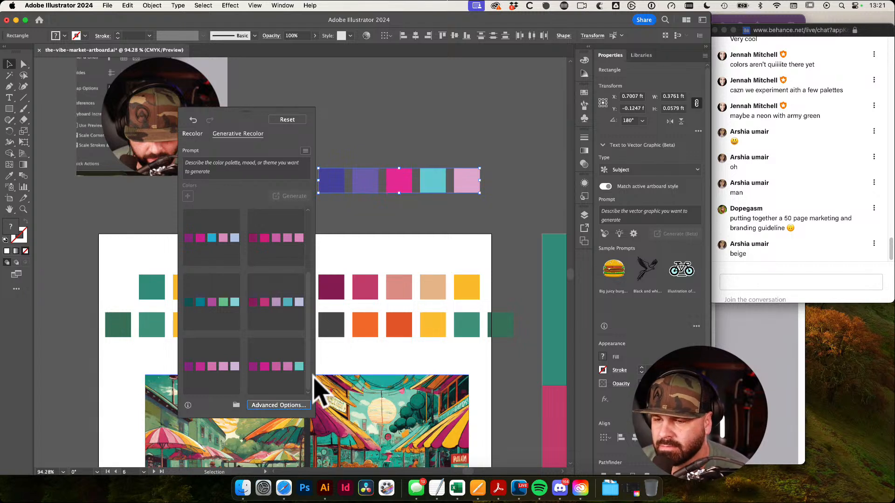
click(296, 404)
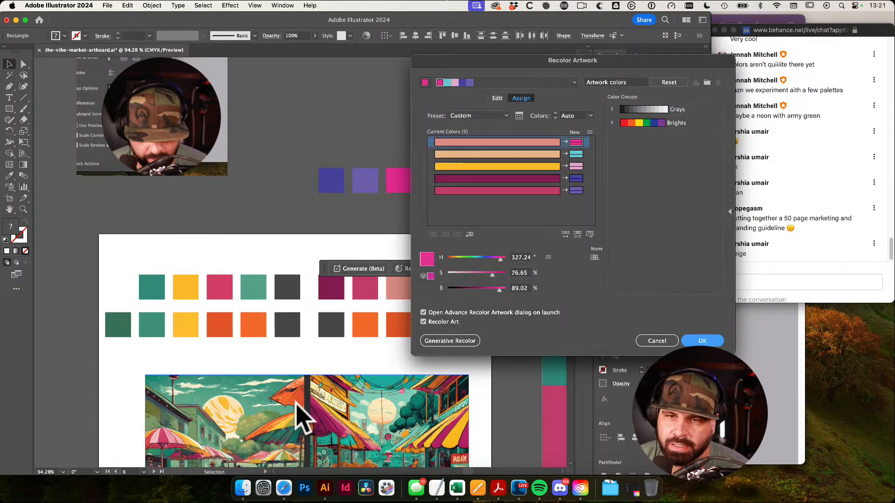
click(653, 332)
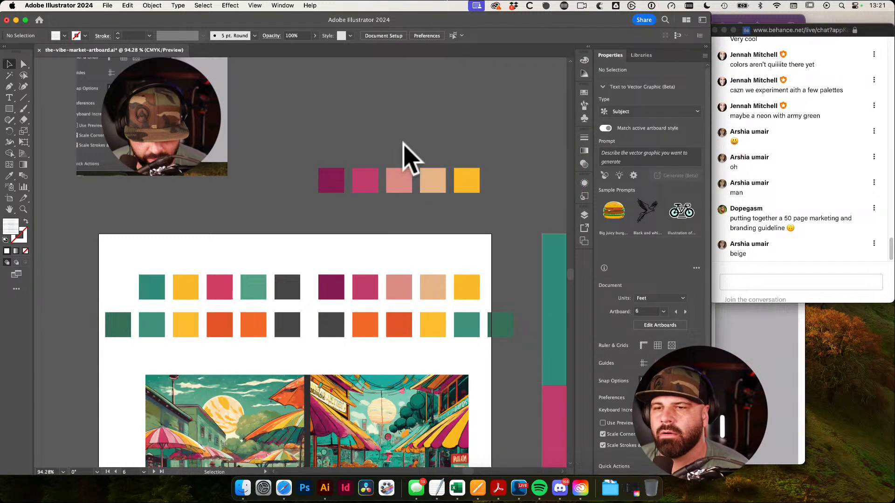
Reselect the duplicated swatch row and generate recolor variations from the "Summer by the sea" sample prompt
drag(267, 161, 509, 210)
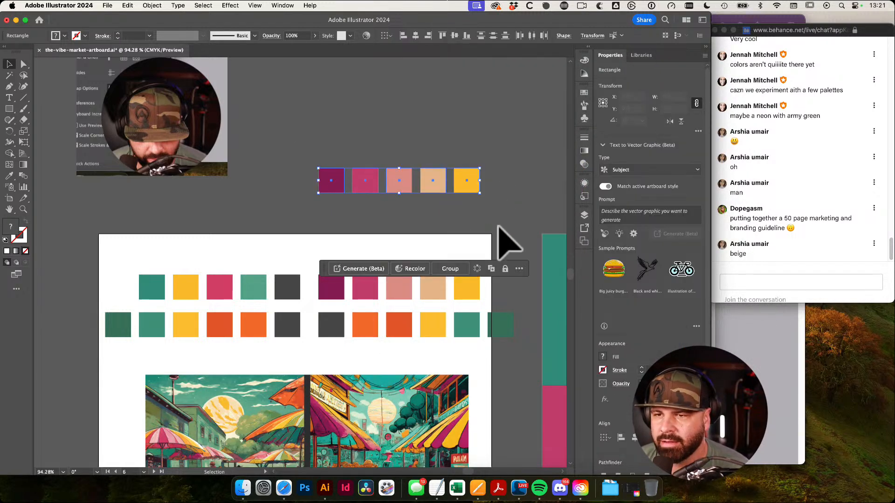
click(422, 272)
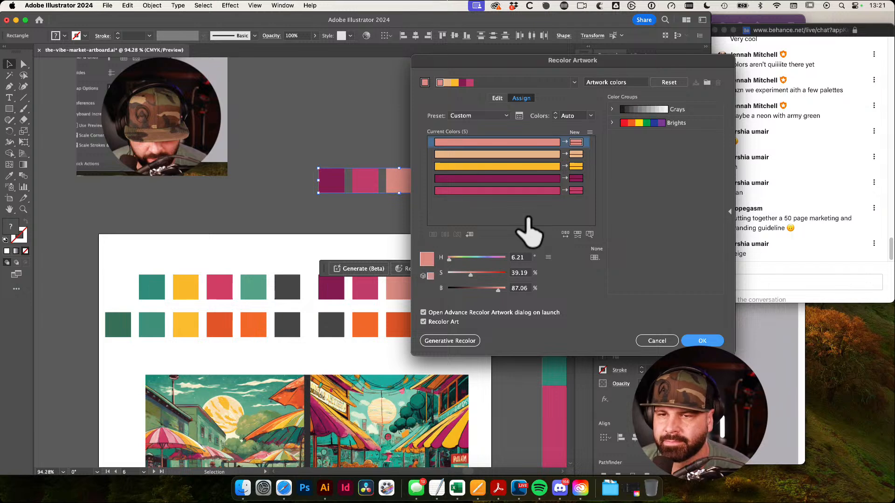
click(470, 343)
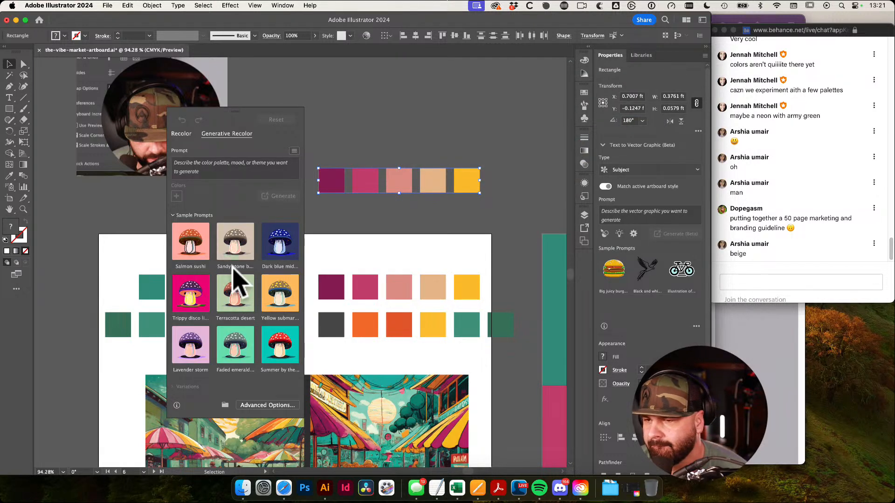
scroll(247, 286, down, 1)
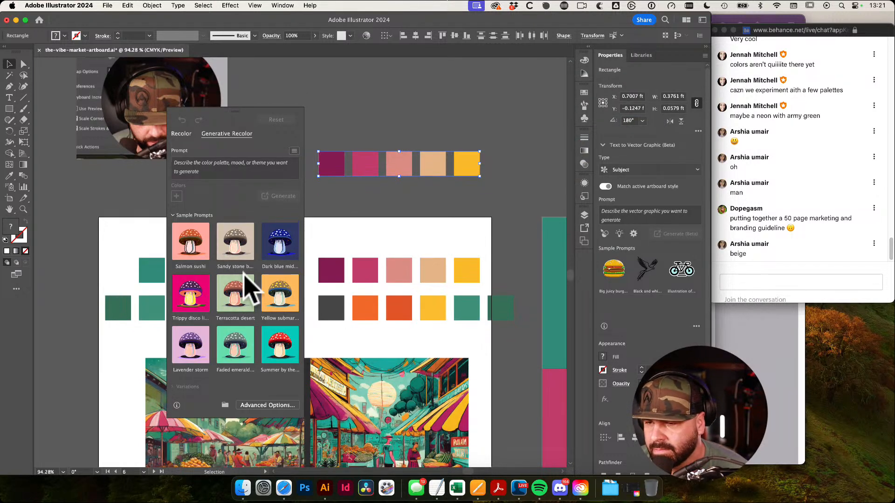
click(280, 346)
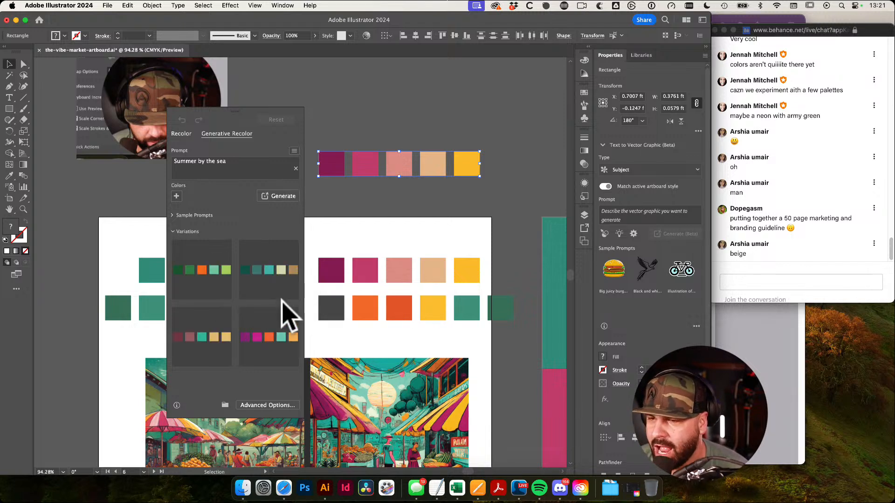
Apply the purple, magenta, orange, aqua and light orange variation to the swatch row, close the recolor options and deselect the row
click(270, 348)
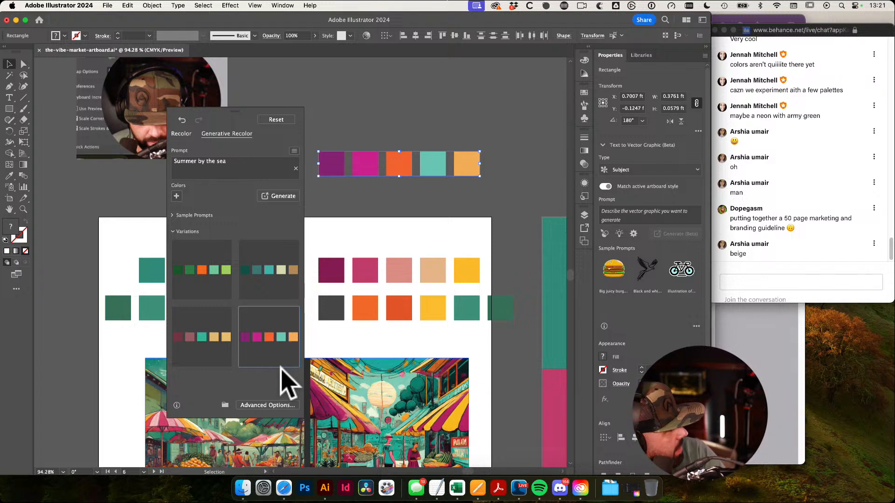
click(275, 341)
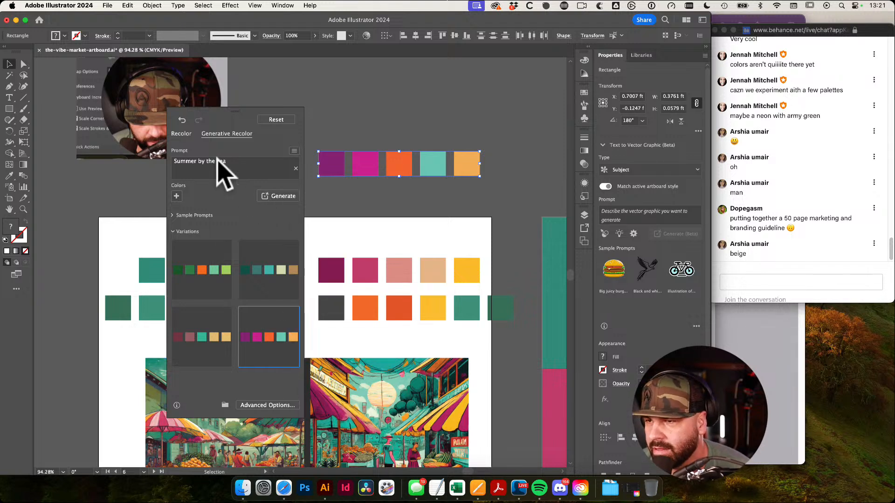
click(389, 119)
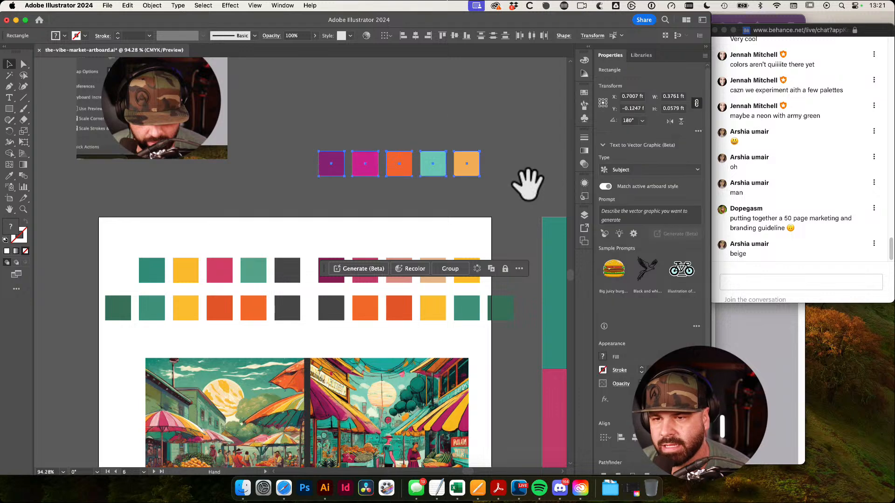
drag(516, 209, 512, 214)
click(512, 211)
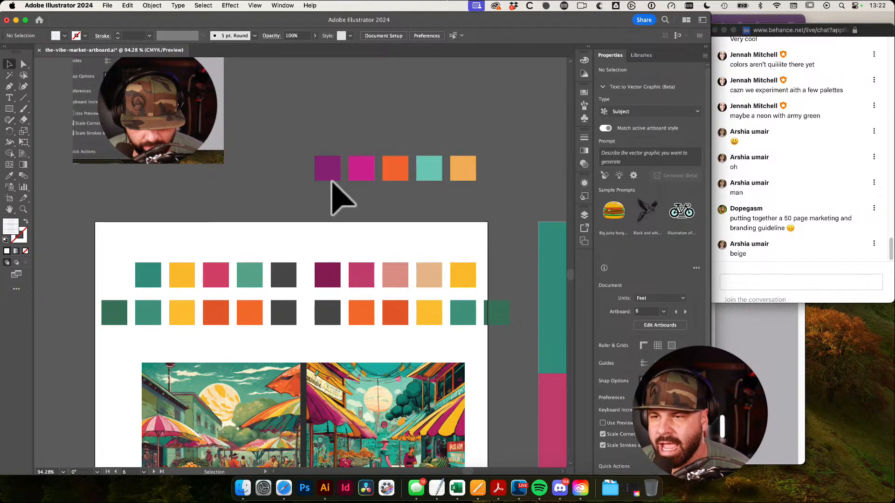
Duplicate the recoloured five-swatch row directly above itself with a narrow gap and deselect the copy
key(a)
drag(373, 157, 491, 196)
drag(463, 169, 464, 140)
key(space)
drag(280, 124, 265, 159)
click(277, 134)
Sample olive brown, dark olive and tan from the camouflage cap in the webcam image and apply them to the upper row's first three swatches
key(i)
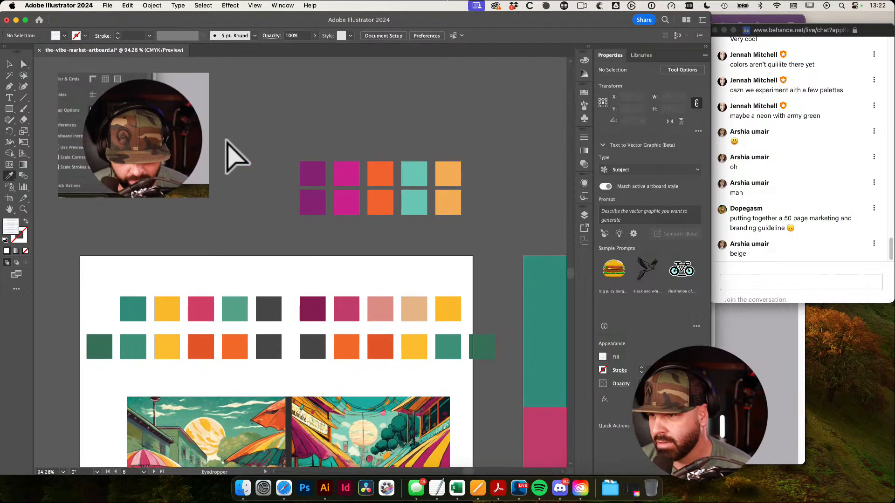
click(145, 123)
alt+click(312, 175)
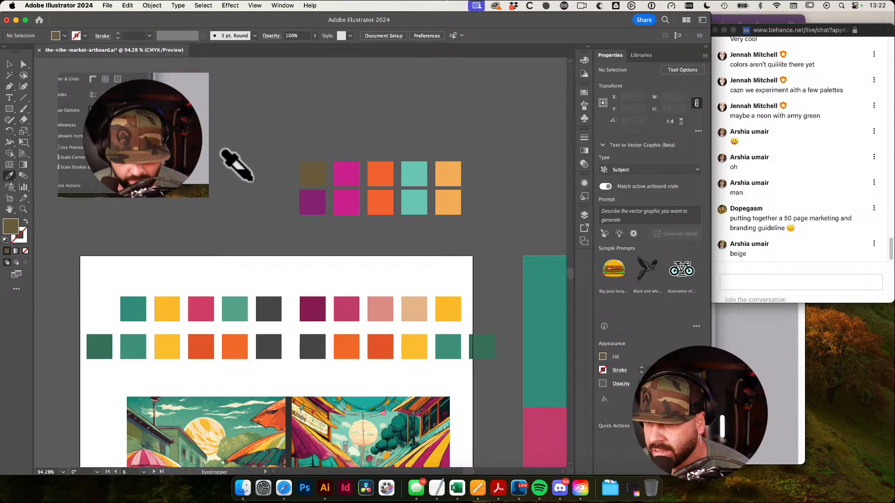
click(138, 115)
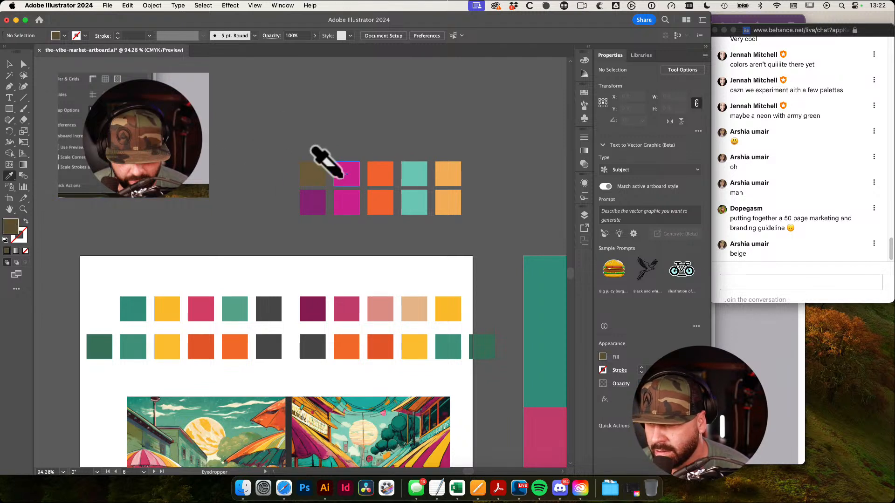
alt+click(344, 177)
click(125, 135)
alt+click(383, 177)
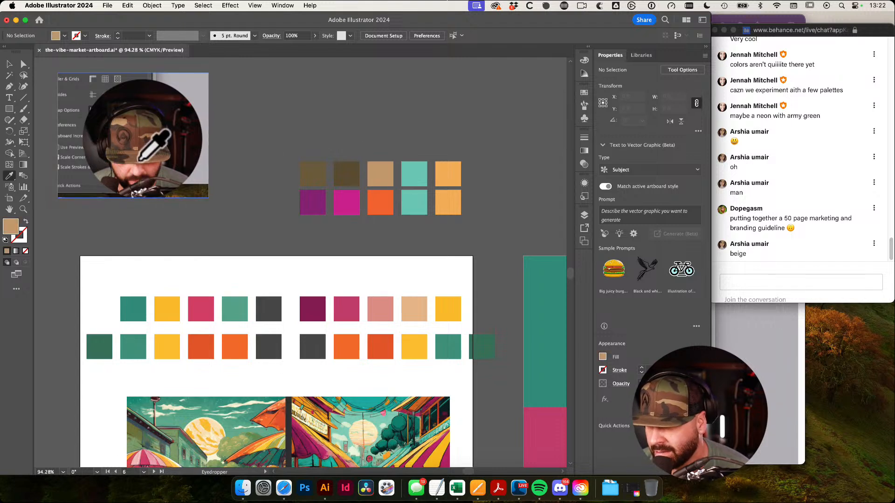
Sample rust brown and dark brown from the camouflage cap, apply them to the upper row's last two swatches and return to the Selection tool
click(136, 135)
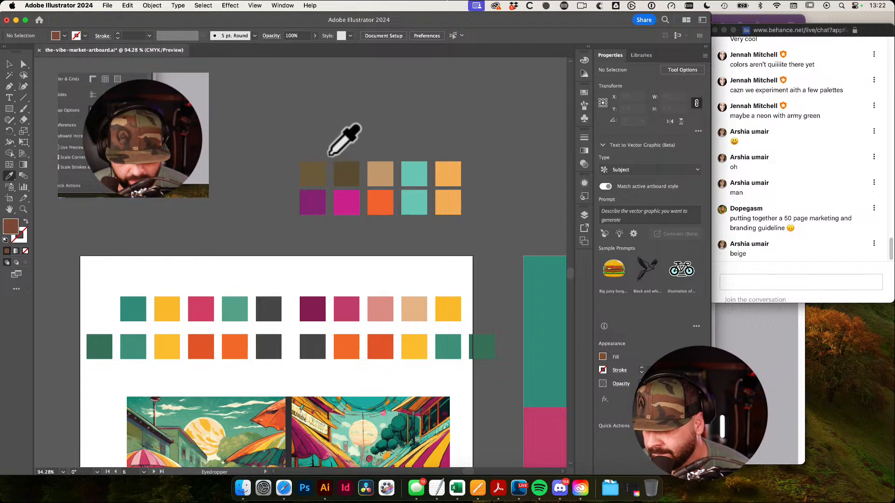
alt+click(410, 179)
click(127, 140)
alt+click(454, 175)
key(v)
drag(501, 135, 485, 126)
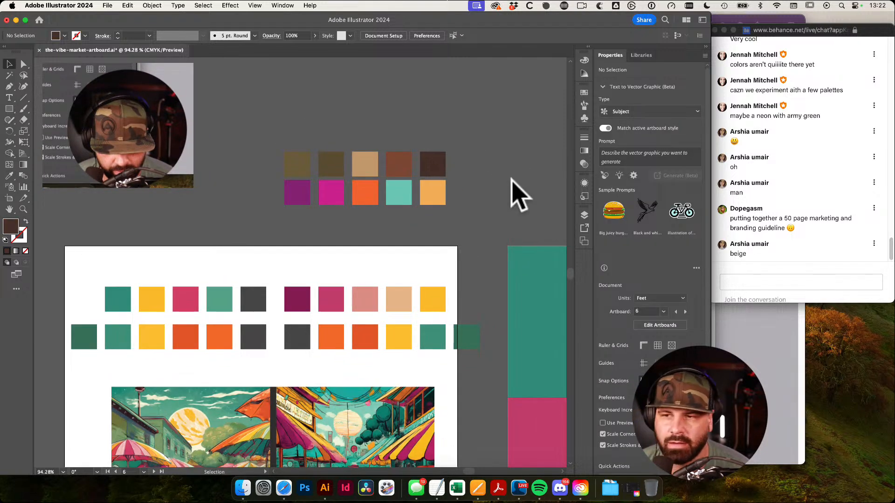
Delete the orange, aqua and light orange swatches from the lower row, leaving only the purple and magenta ones
key(a)
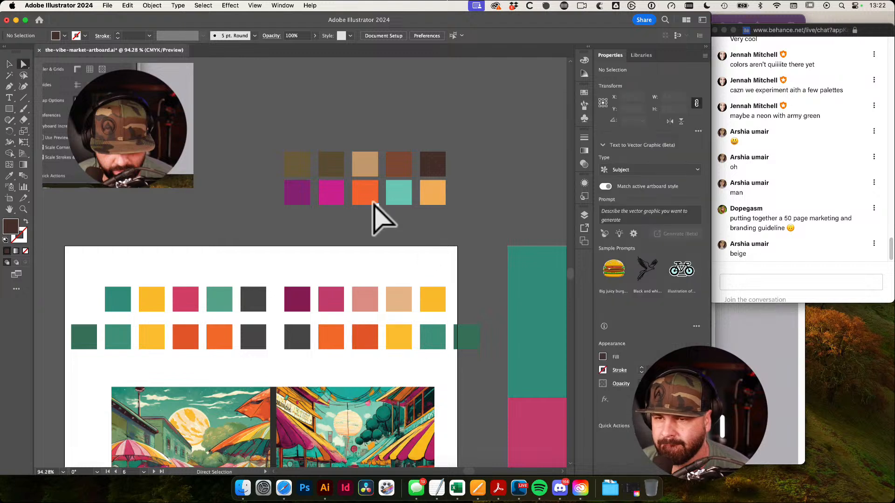
click(366, 199)
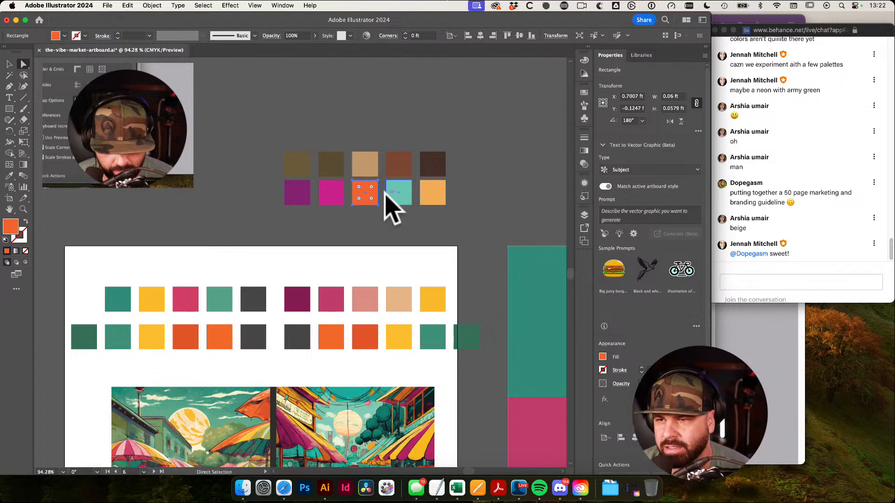
key(Delete)
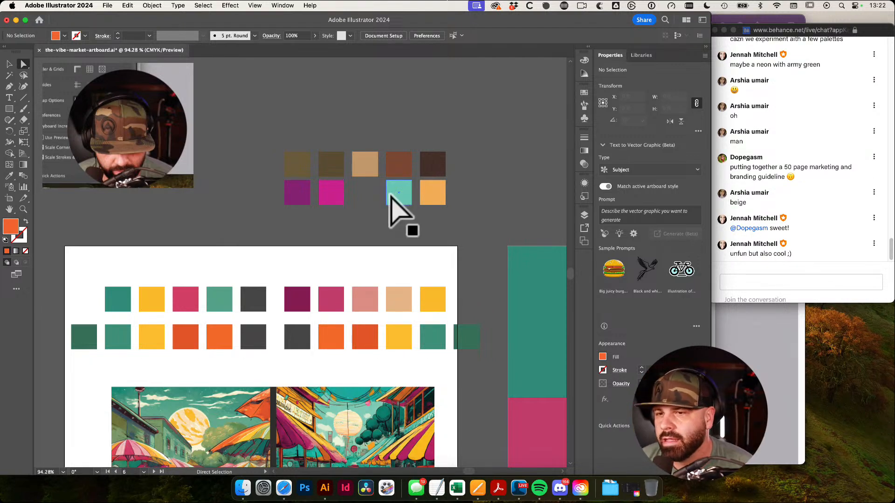
click(387, 192)
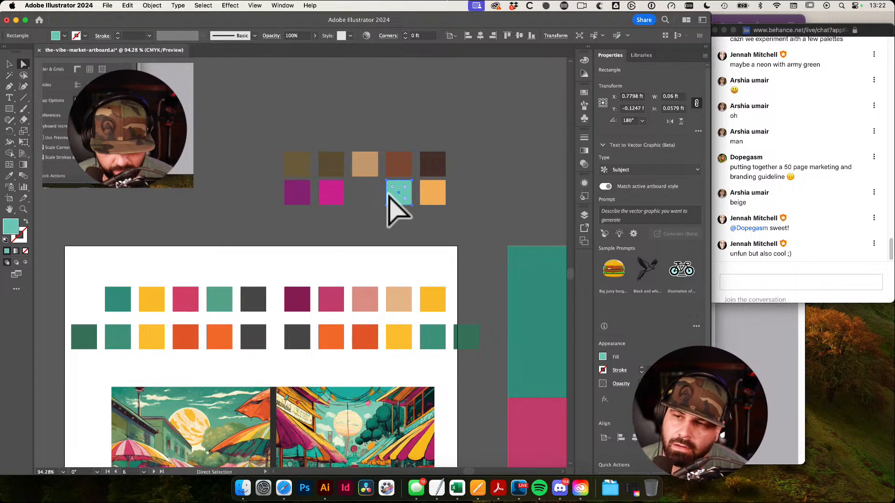
key(Delete)
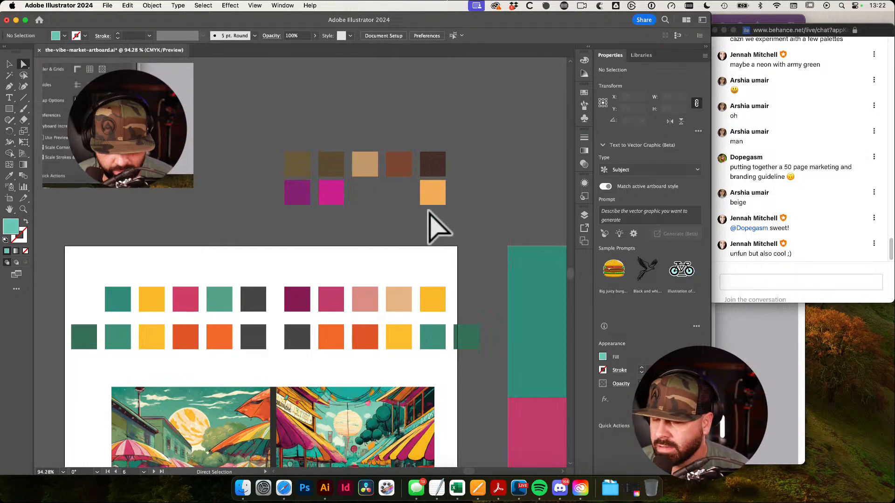
click(435, 195)
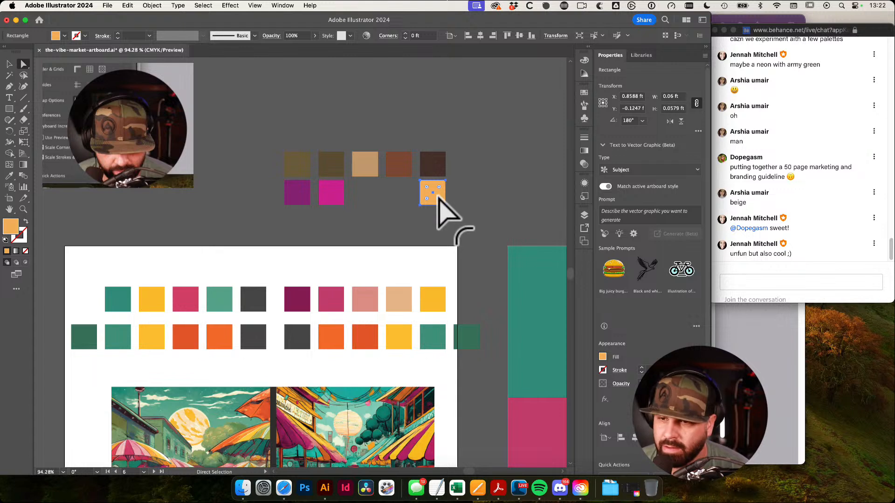
key(Delete)
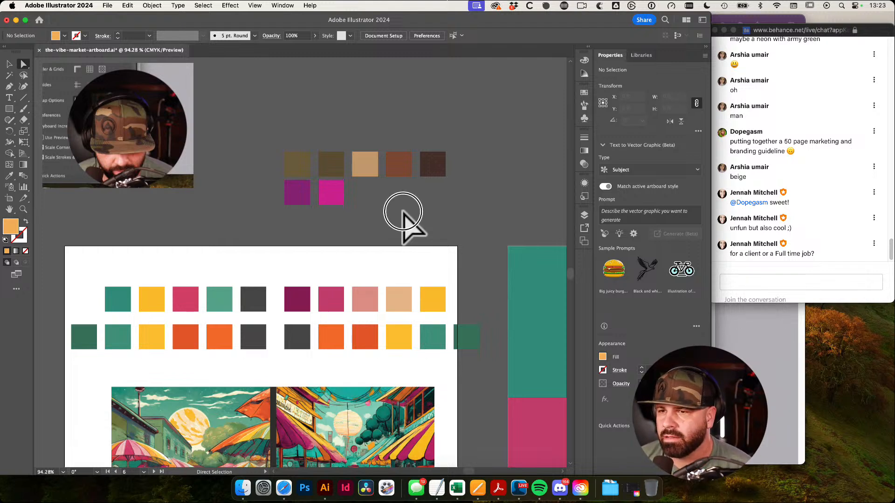
drag(382, 188, 447, 236)
click(475, 211)
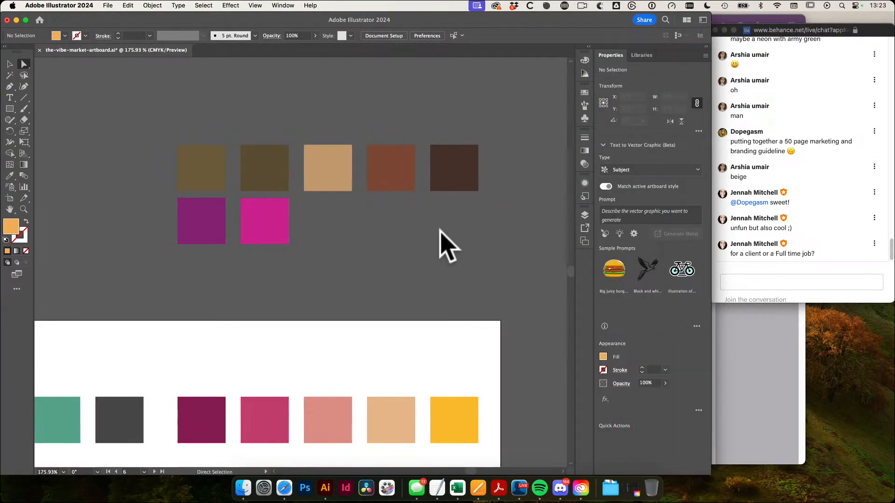
key(space)
drag(325, 218, 344, 227)
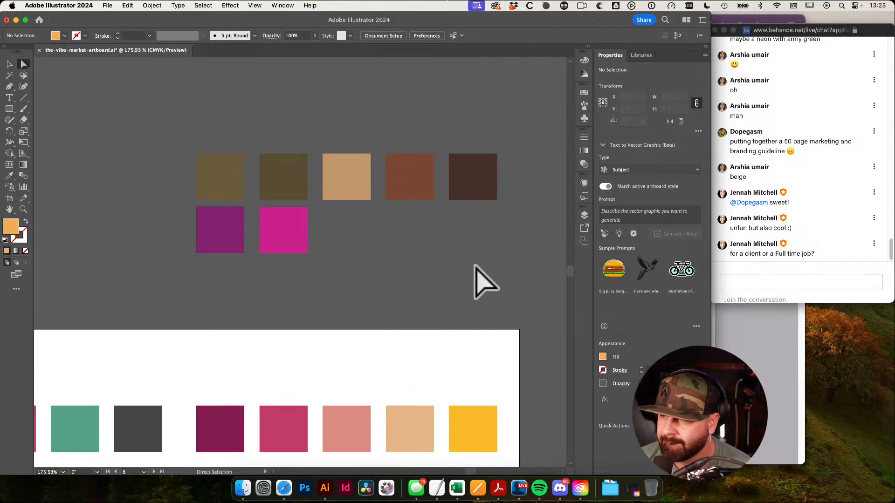
key(m)
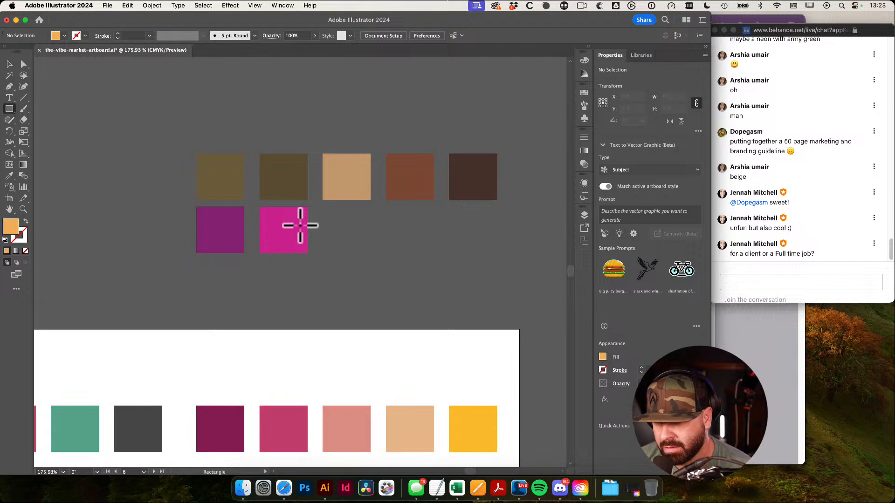
key(v)
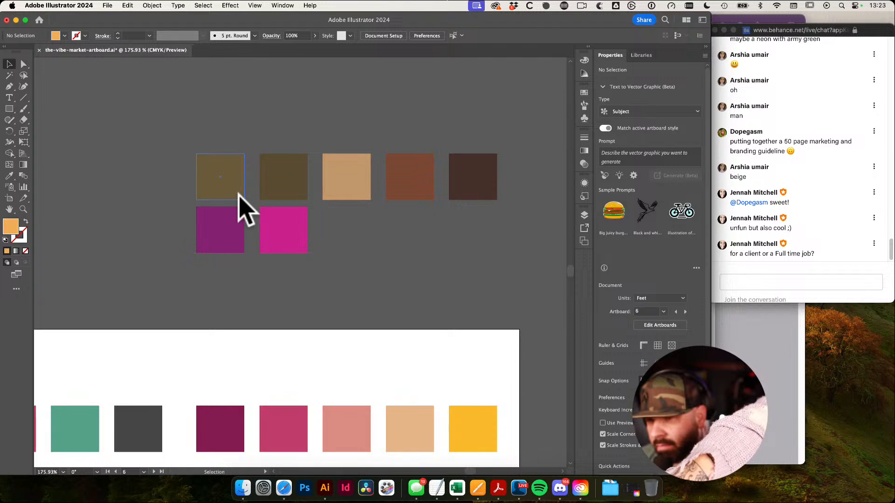
key(a)
click(422, 218)
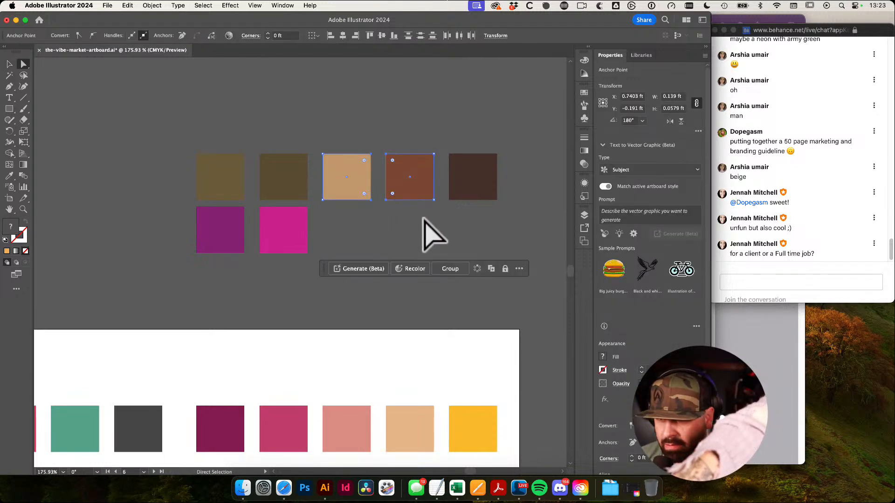
key(Delete)
key(Delete)
key(v)
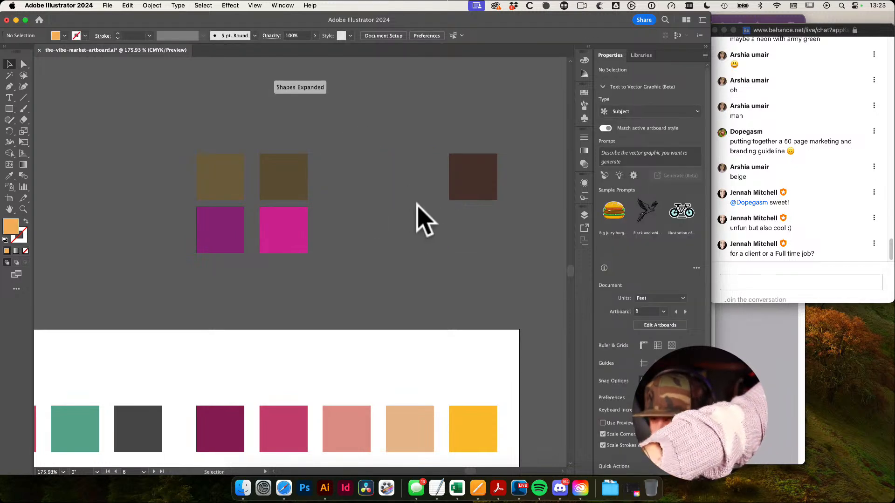
click(239, 193)
key(Delete)
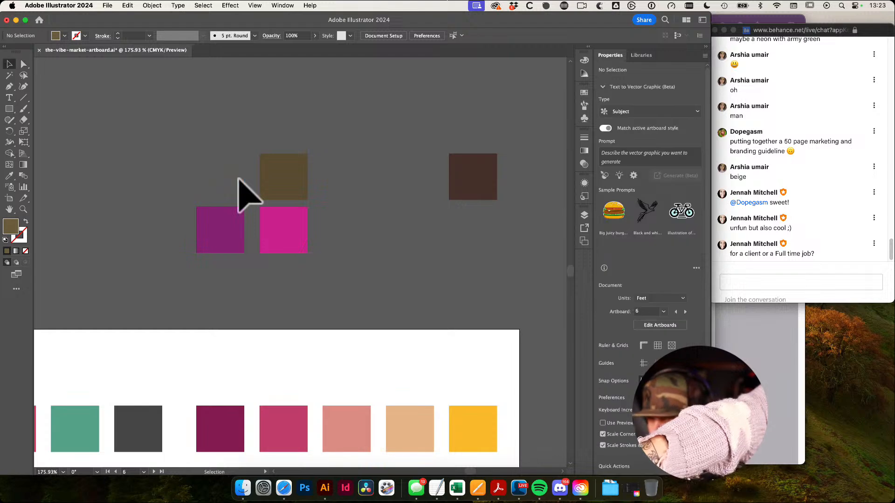
key(super+z)
click(227, 136)
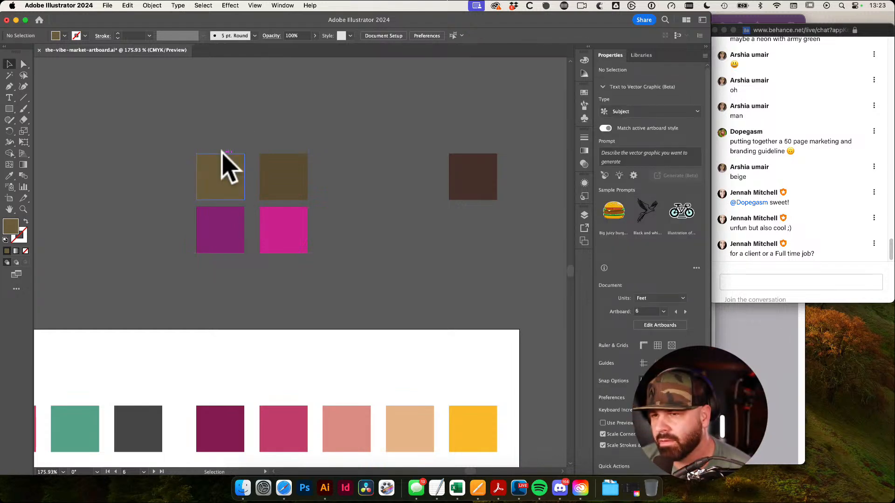
drag(176, 140, 333, 295)
key(super+z)
key(super+z)
key(super+z)
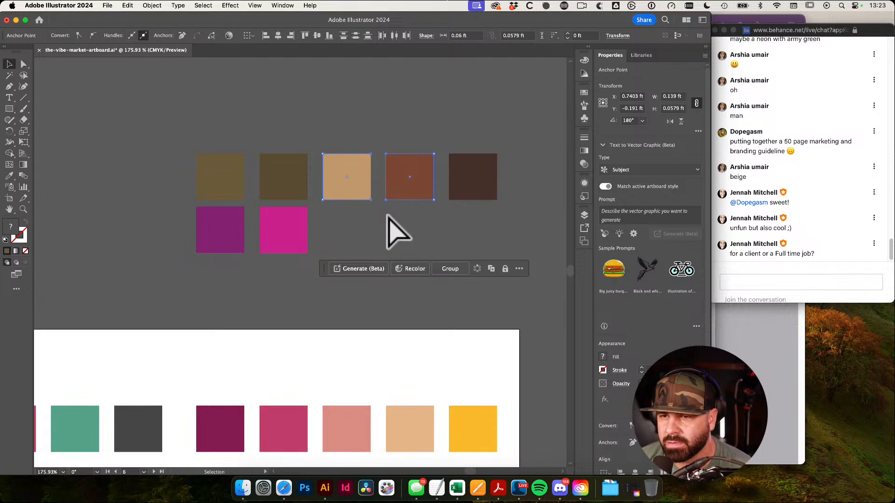
Delete only the rust brown swatch from the upper camouflage row
click(387, 214)
key(a)
drag(384, 146, 430, 224)
key(Delete)
key(Delete)
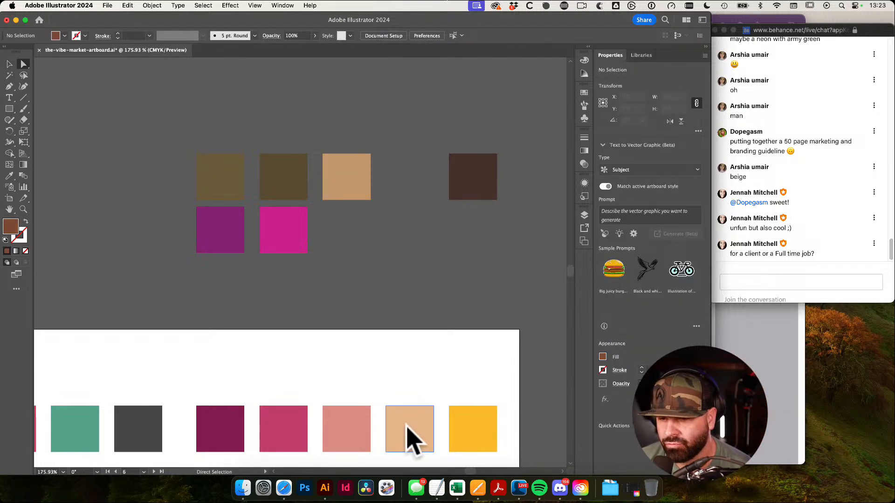
Draw a rectangle about 0.11 by 0.09 ft below the swatches and give it a linear gradient fill
drag(392, 310, 384, 295)
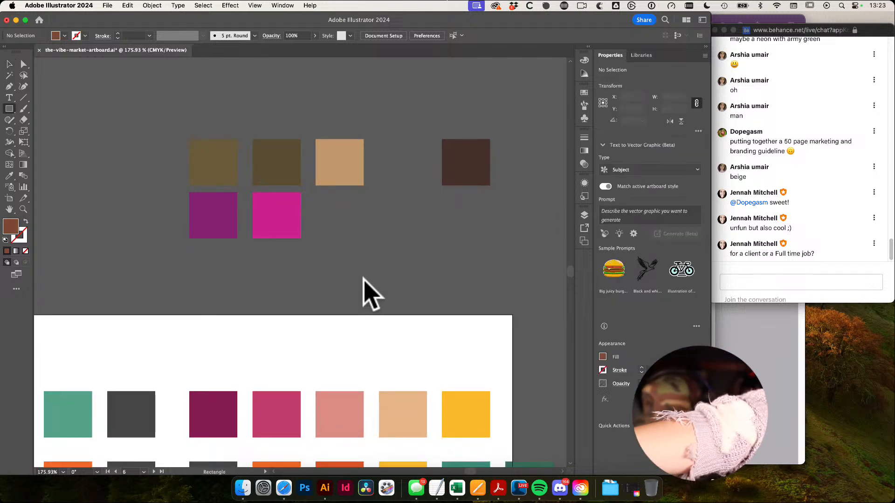
drag(343, 237, 431, 312)
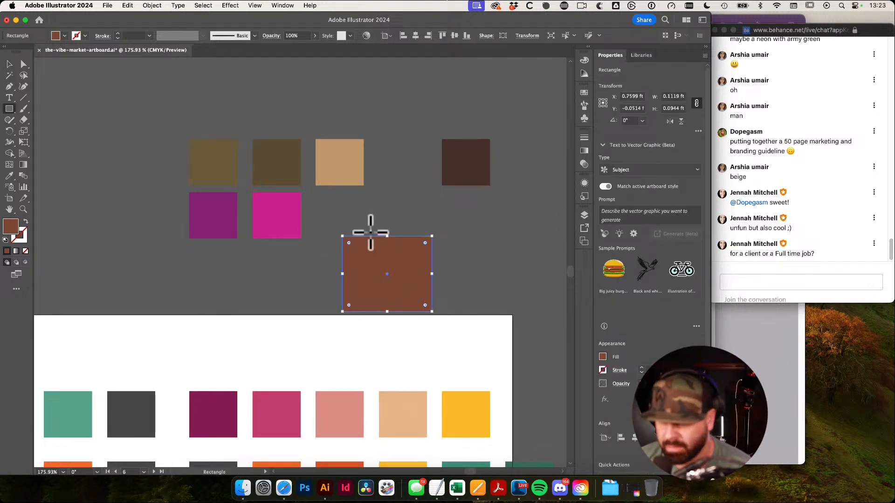
click(584, 151)
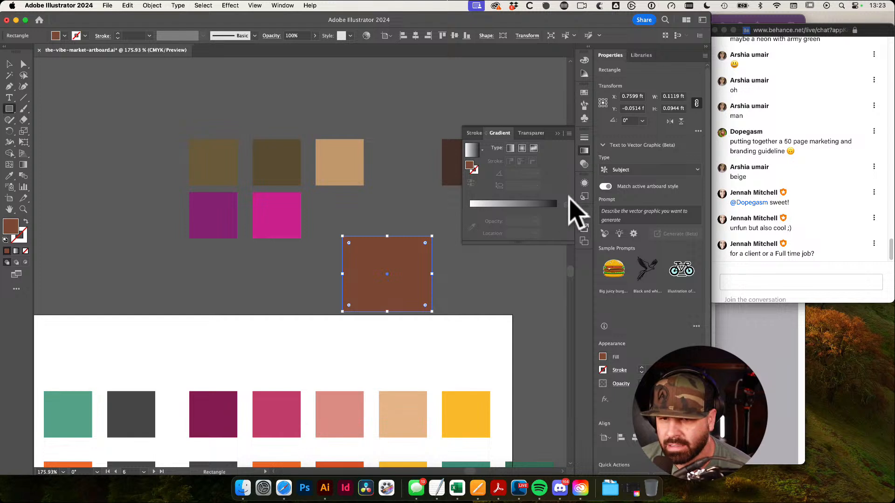
click(544, 205)
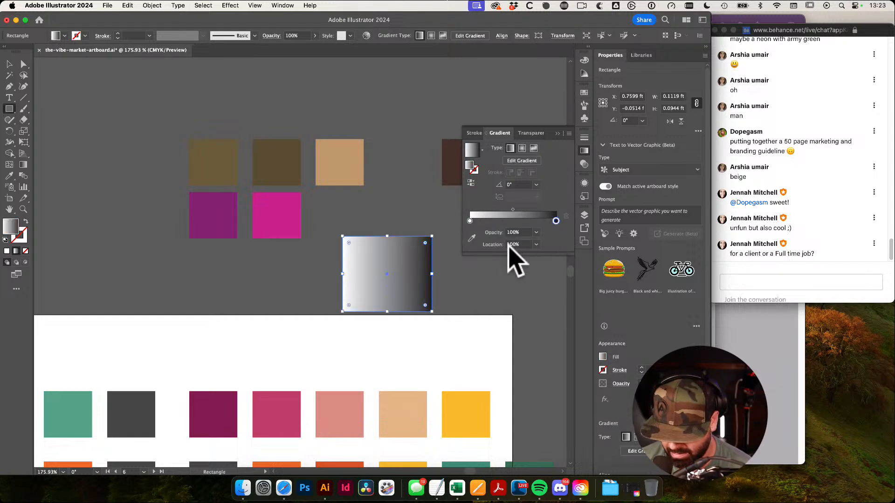
Colour the rectangle's gradient stops dark olive and olive brown, angle the gradient diagonally at about -40°, and deselect the rectangle
key(i)
click(276, 160)
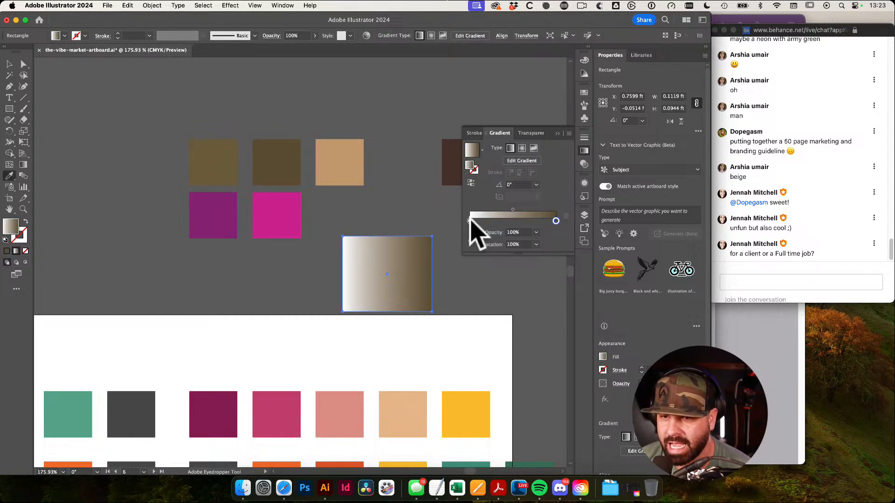
click(227, 161)
key(g)
drag(371, 254, 419, 300)
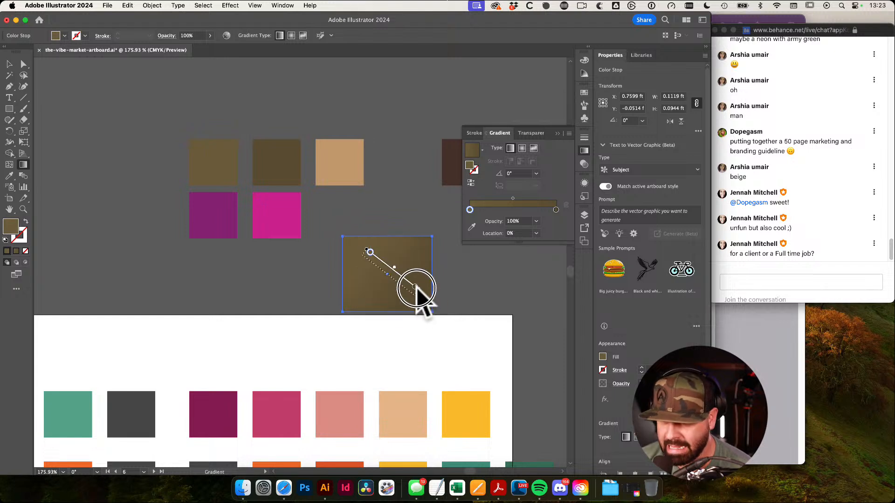
key(v)
click(381, 198)
drag(417, 231, 385, 211)
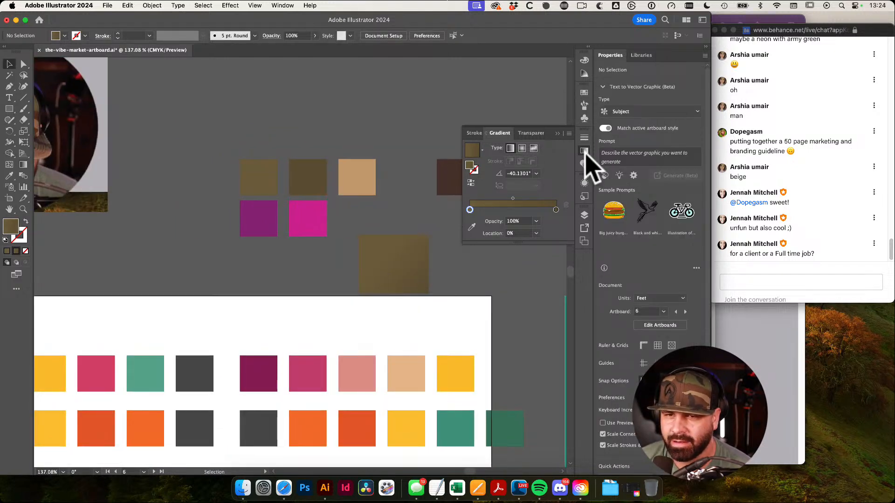
click(584, 150)
Copy the six remaining purple, magenta and camouflage swatches and deselect them
scroll(457, 110, down, 3)
scroll(456, 109, right, 2)
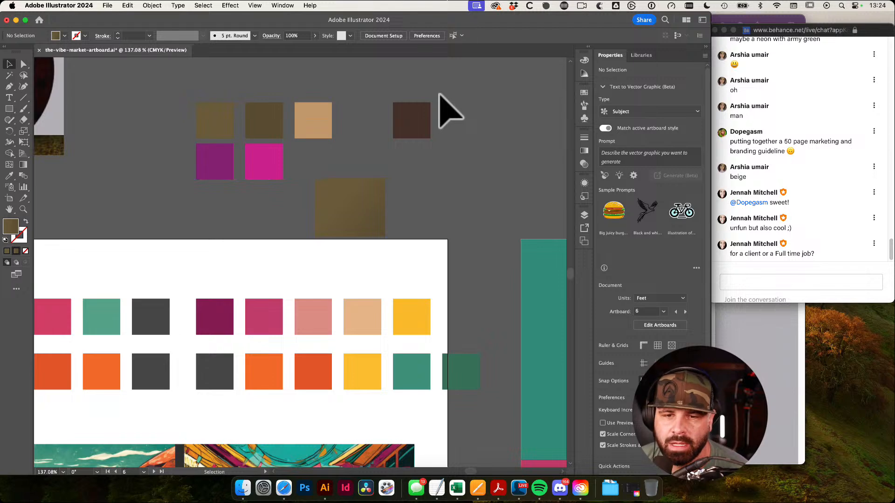
scroll(468, 168, down, 2)
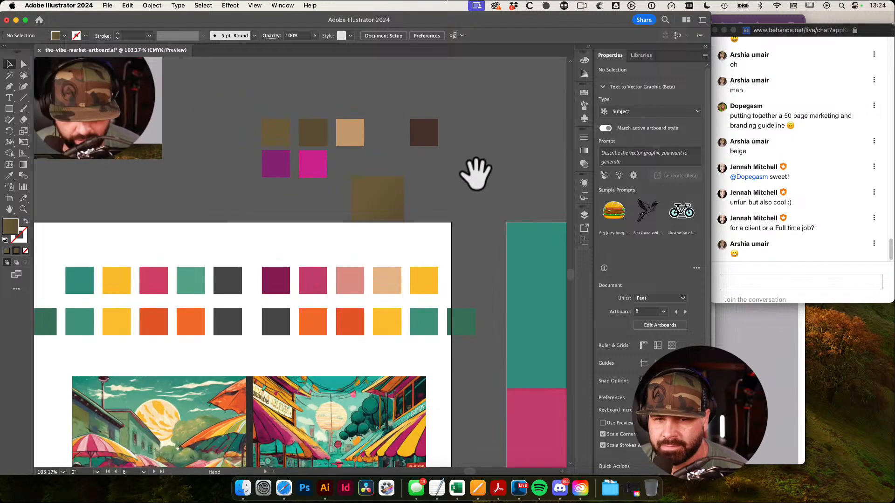
scroll(466, 180, down, 1)
drag(240, 118, 449, 186)
click(500, 170)
Duplicate the four-colour tonal logo artboard with its artwork directly below the original and return to the Selection tool
scroll(499, 159, down, 3)
drag(376, 155, 357, 155)
drag(443, 190, 289, 177)
drag(513, 191, 289, 102)
drag(347, 316, 404, 328)
scroll(404, 328, down, 1)
key(shift+o)
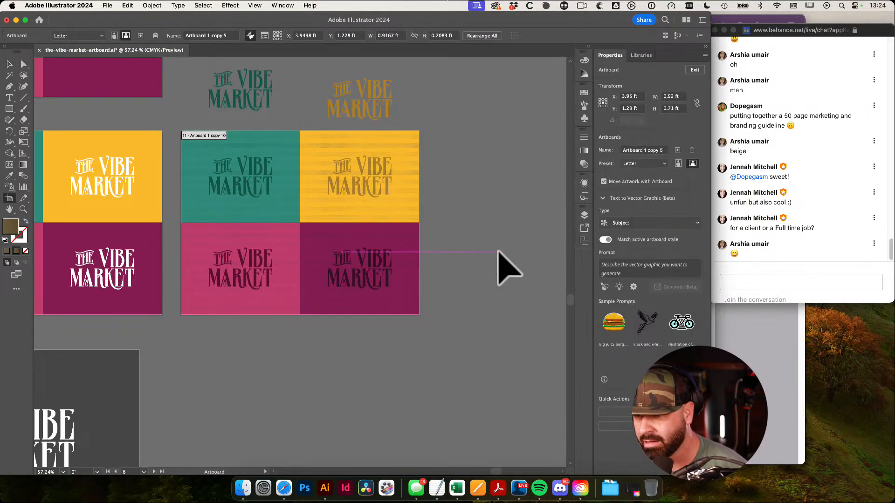
drag(219, 140, 217, 248)
key(v)
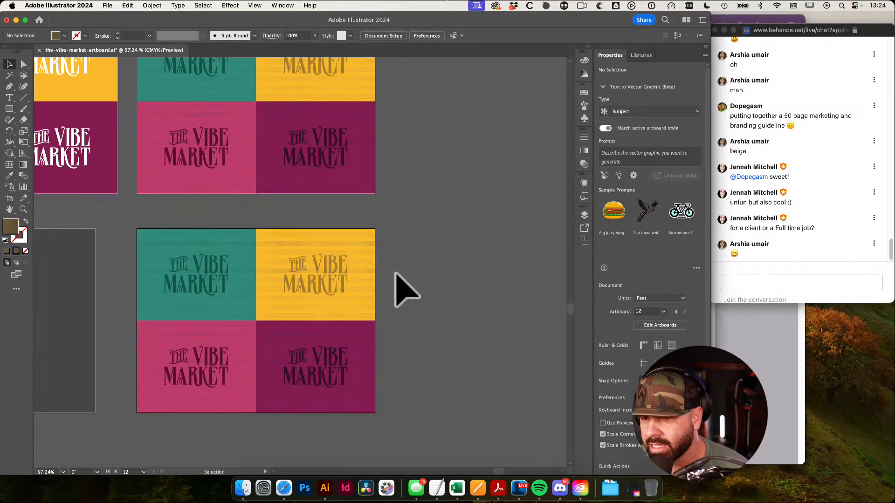
Paste the six swatches, rotate them 90° into vertical columns and place them just right of the duplicated logo artboard
drag(394, 278, 460, 226)
key(super+v)
key(r)
drag(448, 177, 482, 255)
key(v)
drag(429, 194, 392, 225)
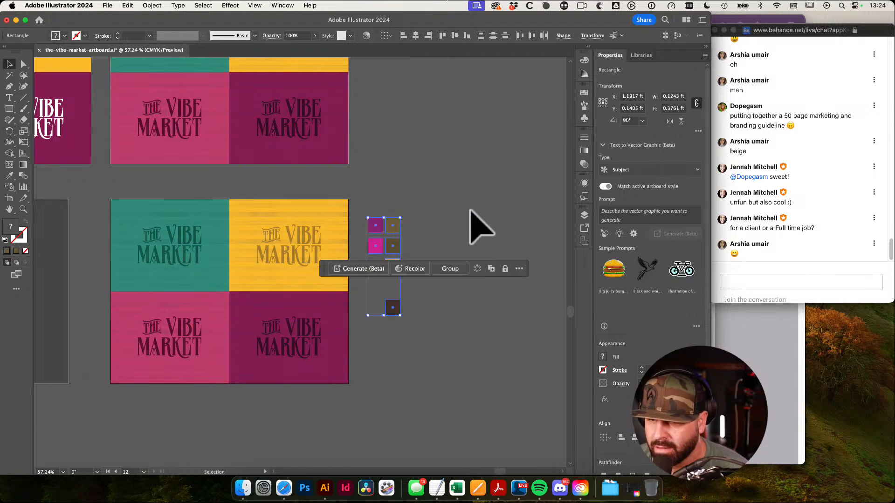
click(470, 210)
Lock the semi-transparent texture rectangle covering the duplicated logo artboard
drag(272, 269, 366, 277)
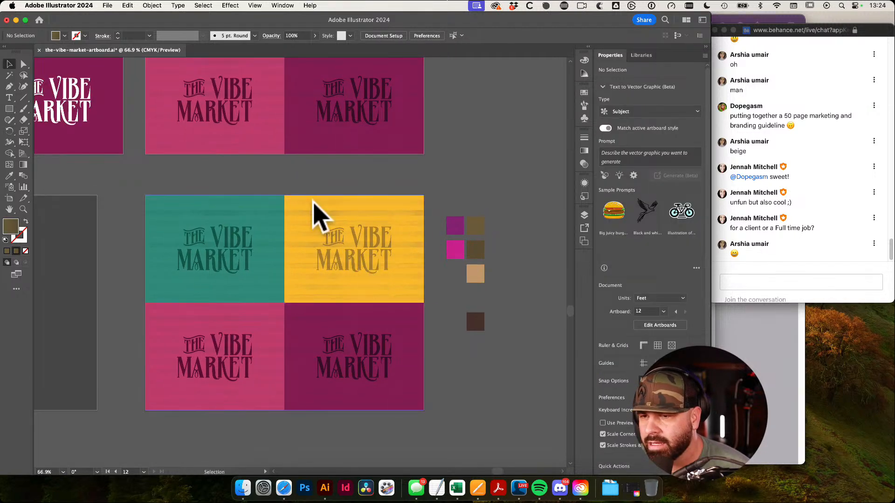
click(314, 216)
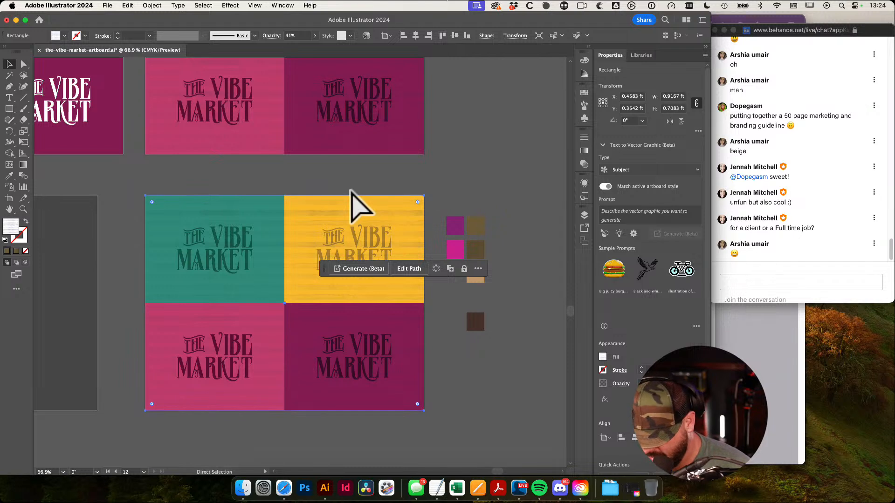
key(super+2)
Recolour the yellow quadrant of the duplicated artboard with the purple sampled from the adjacent swatch
click(356, 204)
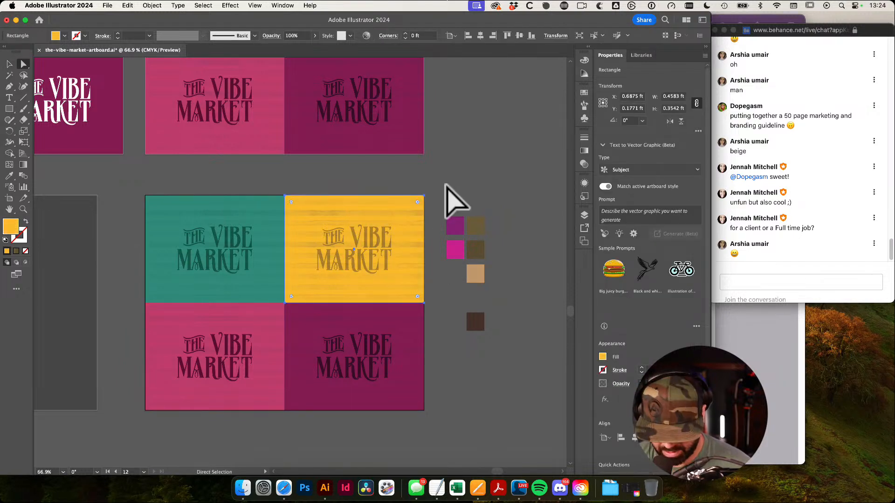
click(475, 175)
key(i)
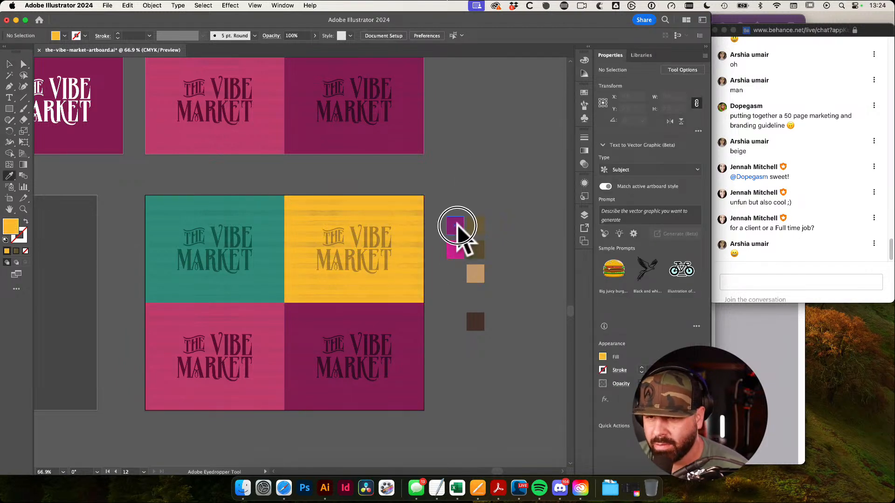
click(456, 224)
alt+click(394, 210)
Recolour the duplicated artboard's teal quadrant with the darker olive swatch and its upper-right purple quadrant with the magenta swatch
click(476, 222)
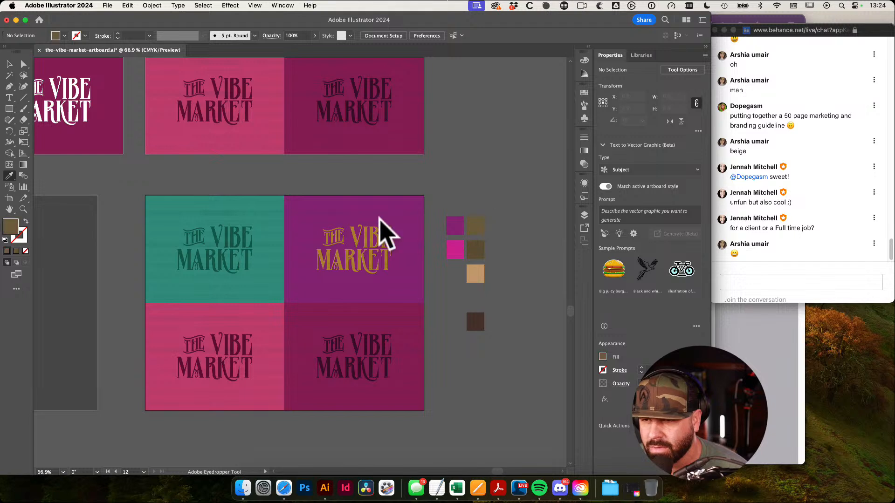
click(474, 247)
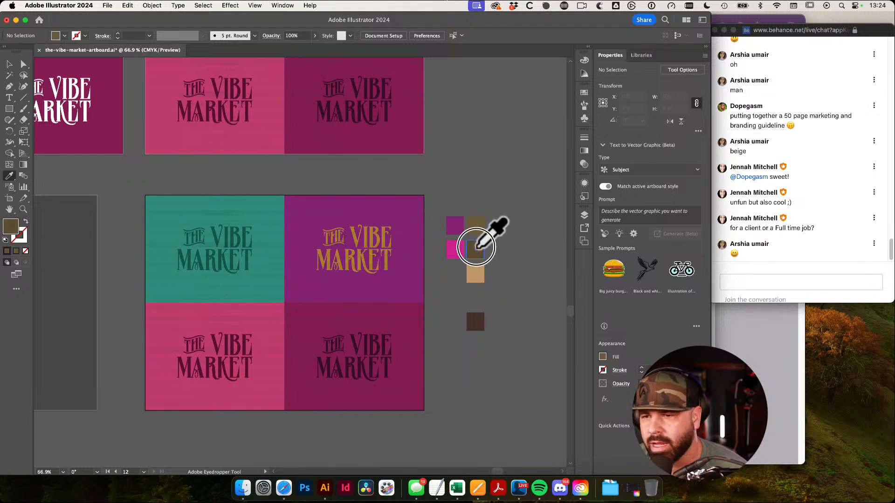
alt+click(256, 201)
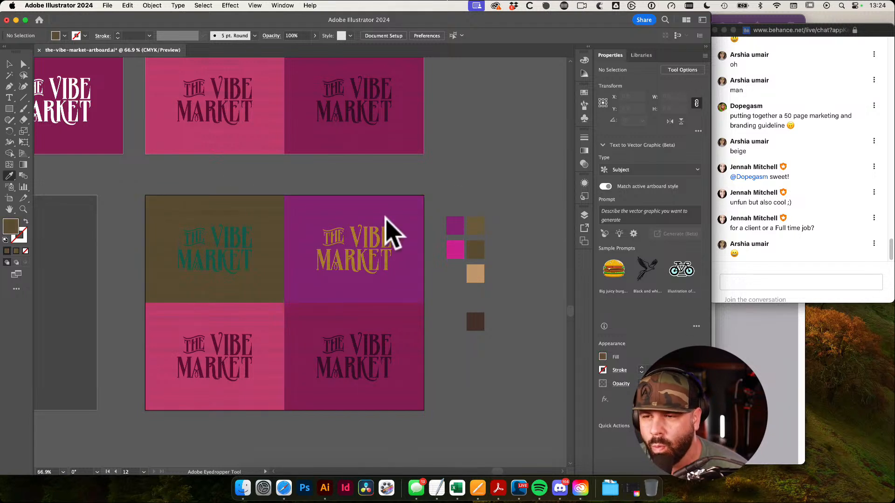
click(455, 249)
alt+click(365, 201)
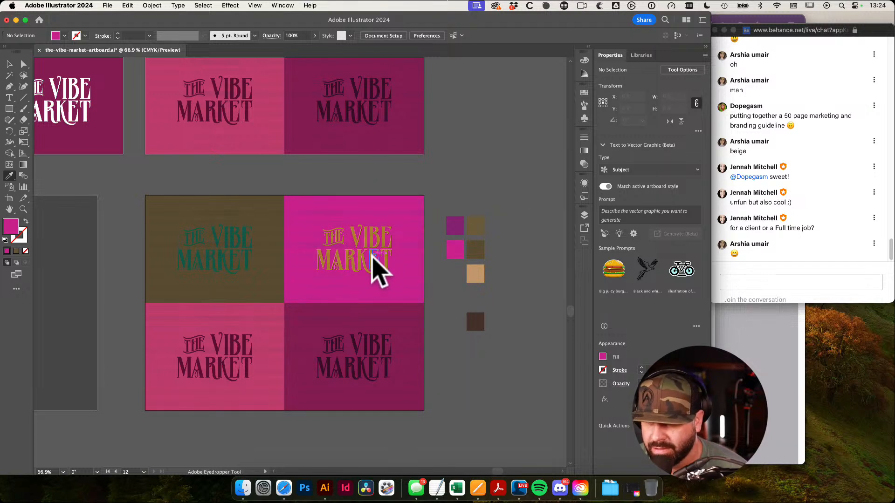
Change the logo on the magenta quadrant to a white fill and deselect it
super+click(377, 262)
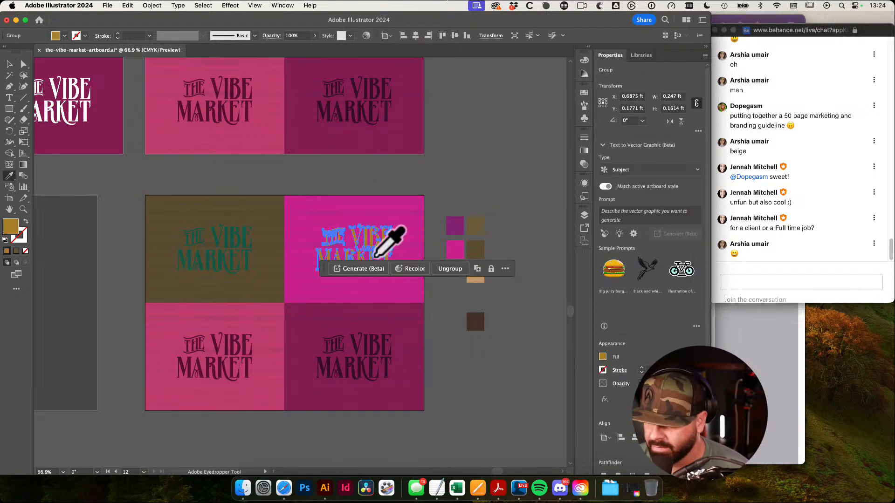
double_click(12, 228)
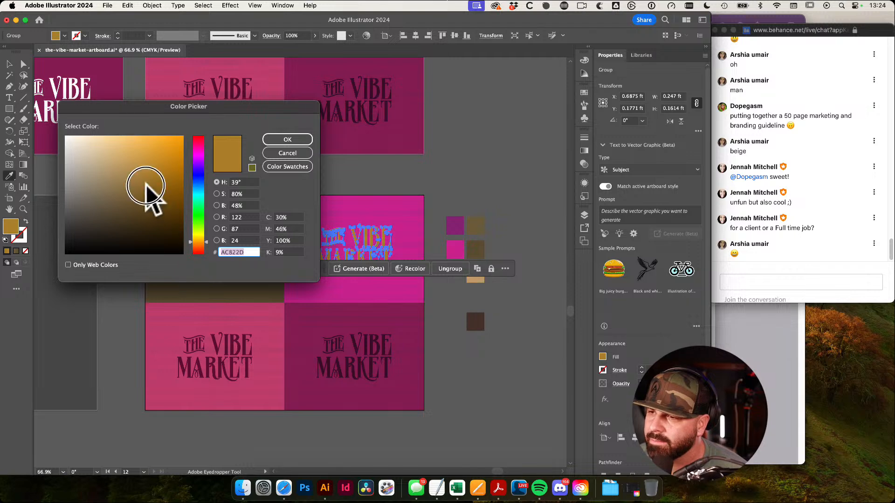
drag(160, 196, 32, 103)
click(298, 140)
key(super+shift+a)
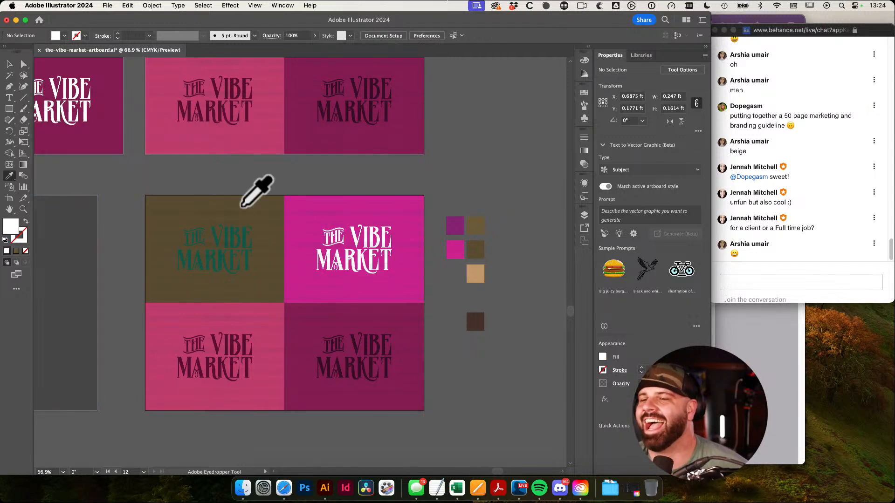
Change the logo on the dark olive quadrant to a white fill (FFFFFF) and deselect it
super+click(223, 255)
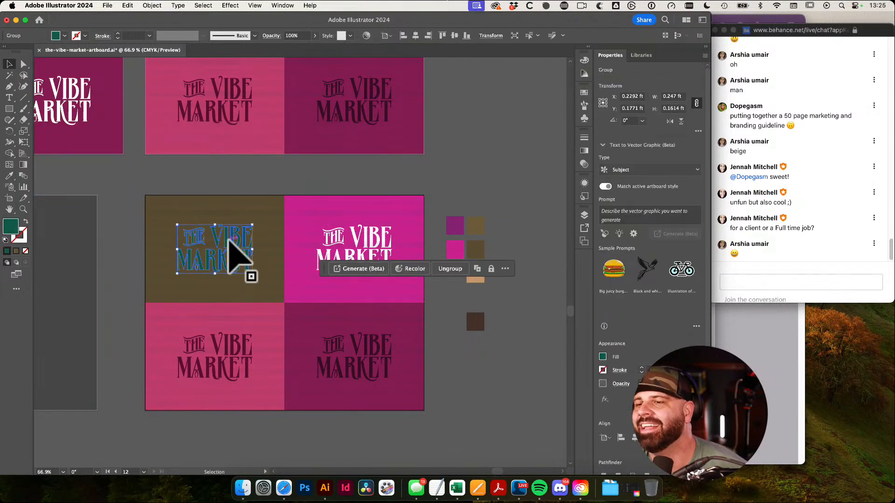
double_click(11, 227)
drag(96, 214, 66, 137)
click(305, 140)
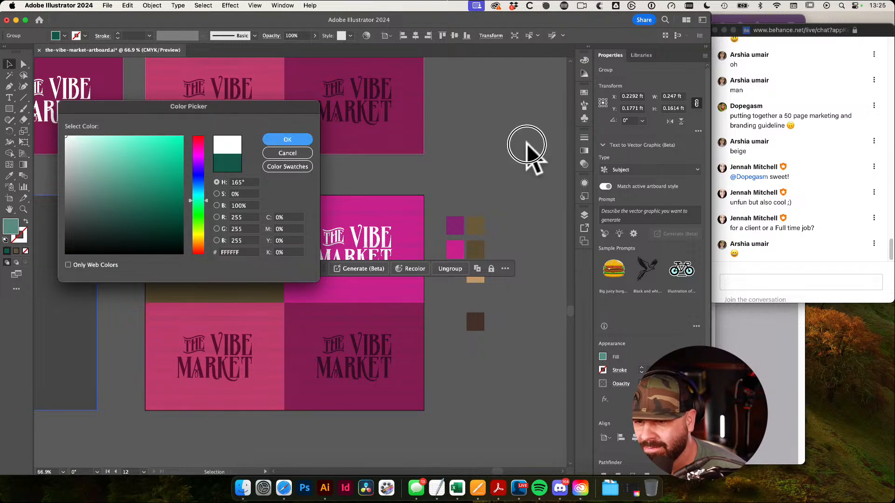
key(super+shift+a)
drag(480, 208, 452, 180)
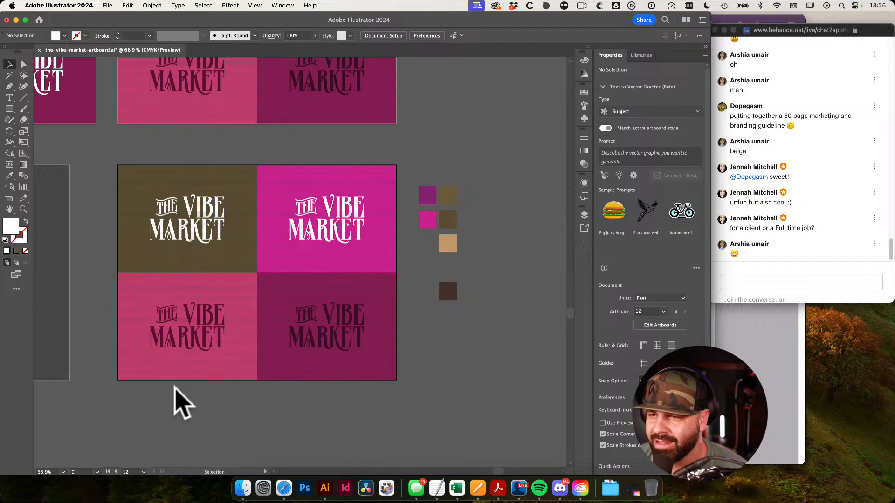
Fill both logos in the lower quadrants of the duplicated artboard with black (000000)
click(339, 344)
shift+click(206, 346)
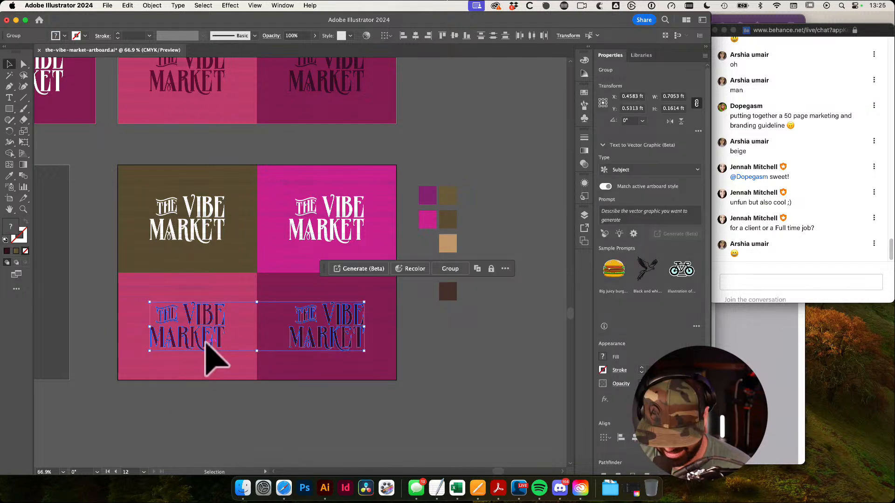
double_click(11, 227)
text(000000)
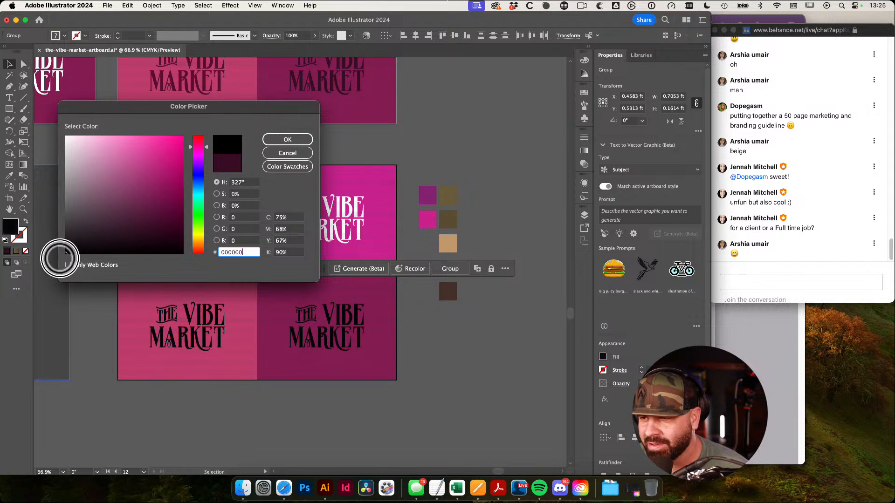
click(287, 140)
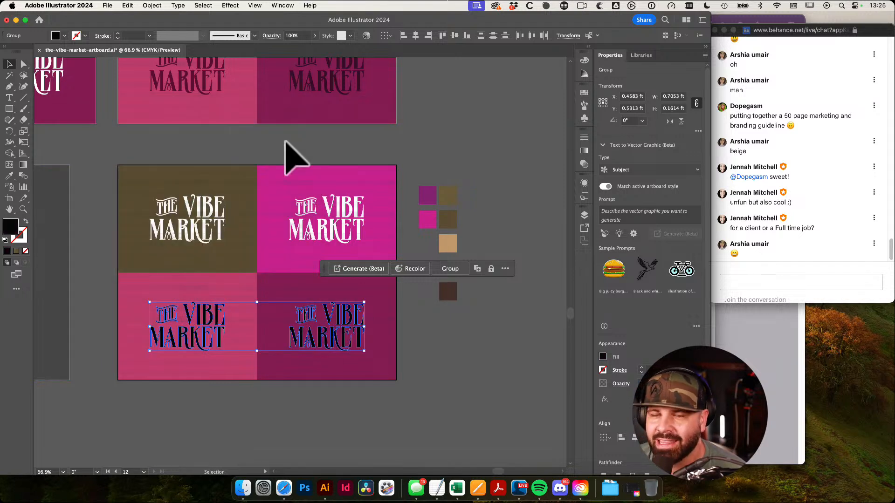
Try the Overlay blend mode on the two black logos in the lower quadrants
click(584, 163)
click(487, 148)
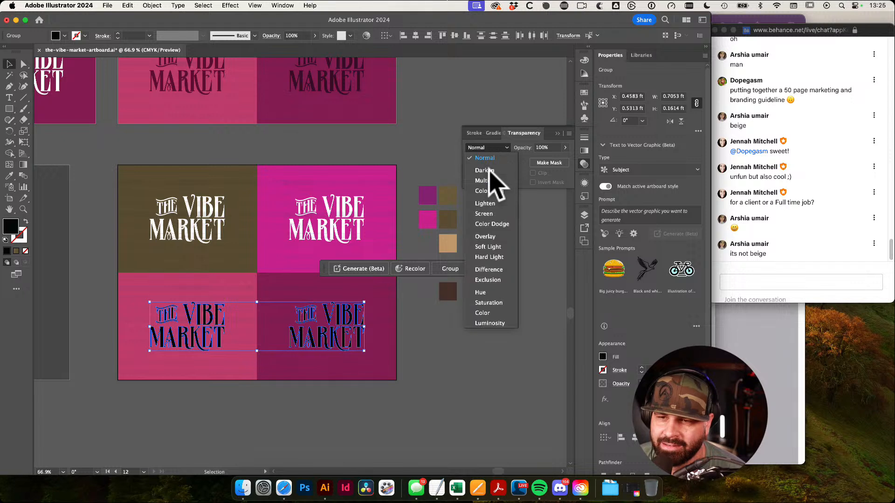
click(483, 236)
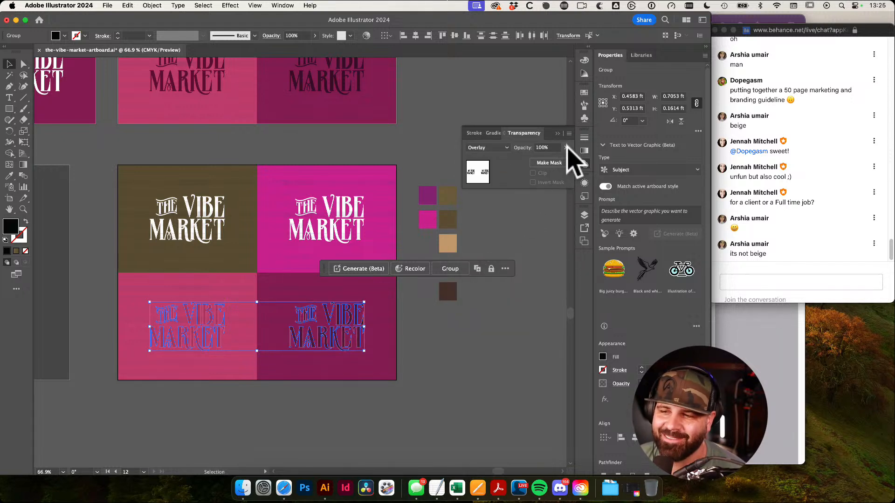
click(430, 183)
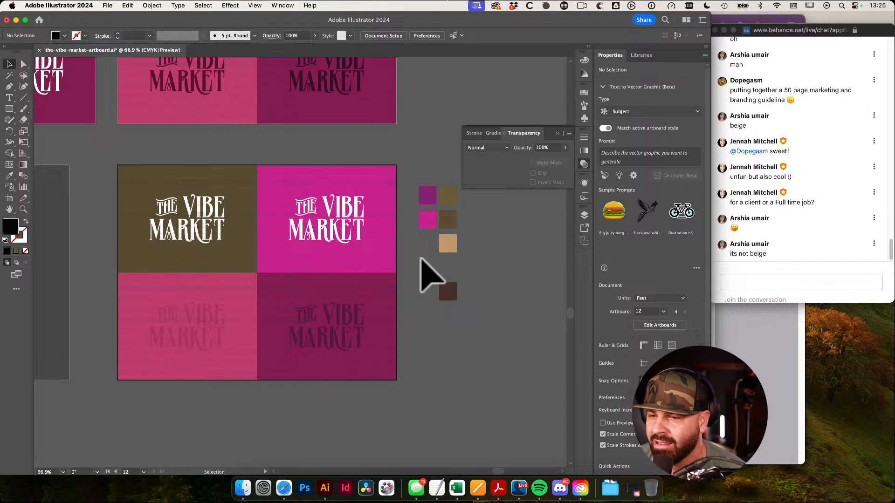
Try Soft Light on the two lower black logos, settling on the Multiply blend mode with 45% opacity
click(353, 339)
shift+click(191, 336)
click(497, 146)
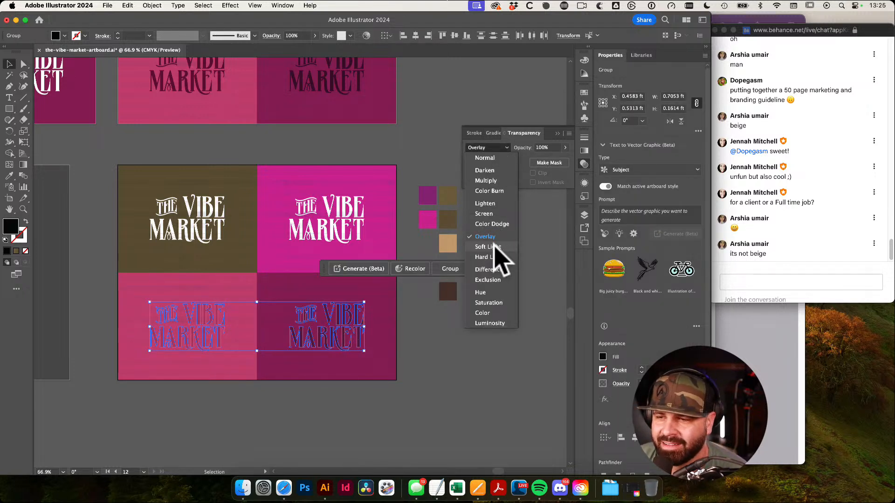
click(493, 247)
click(506, 147)
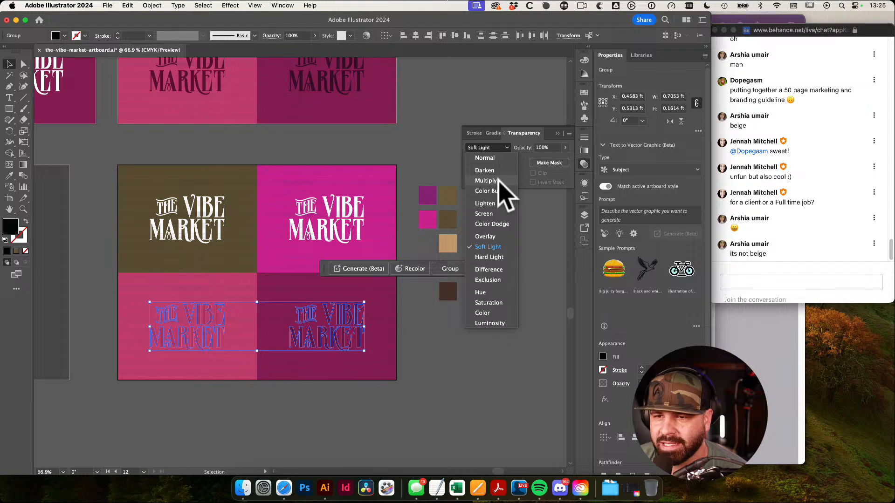
click(487, 181)
click(565, 147)
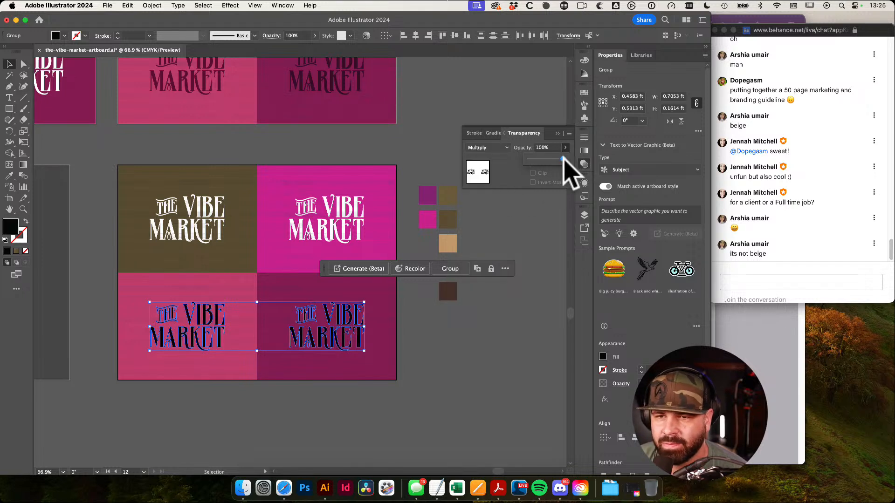
drag(564, 160, 543, 159)
click(456, 106)
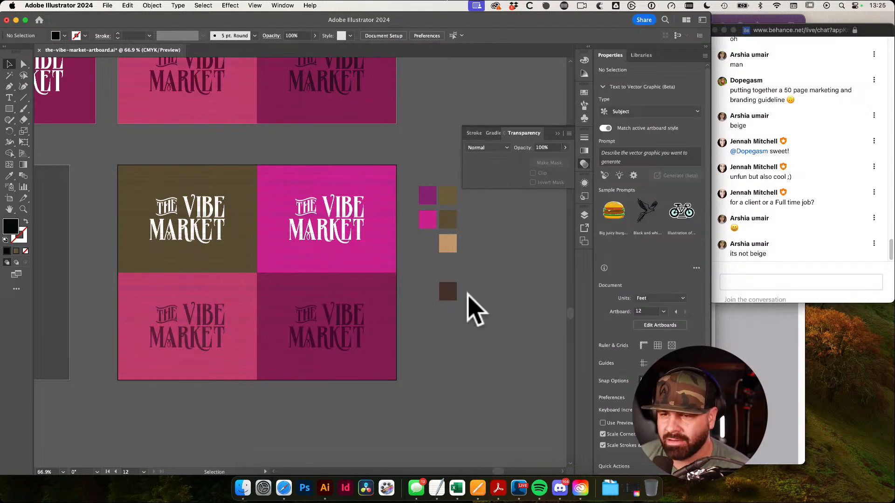
Recolour the pink lower-left quadrant with the darker olive swatch, undoing a wrong colour sample, and collapse the Transparency panel
drag(343, 353, 370, 358)
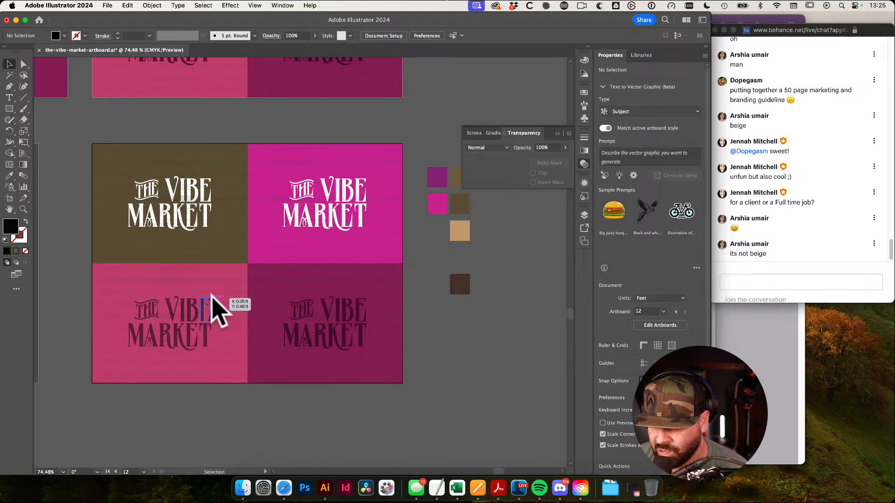
click(222, 278)
key(i)
click(227, 253)
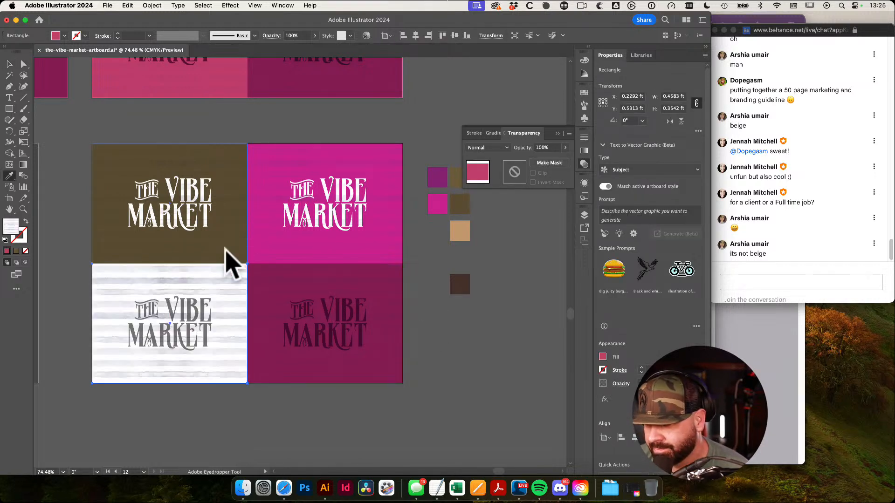
key(super+z)
click(465, 204)
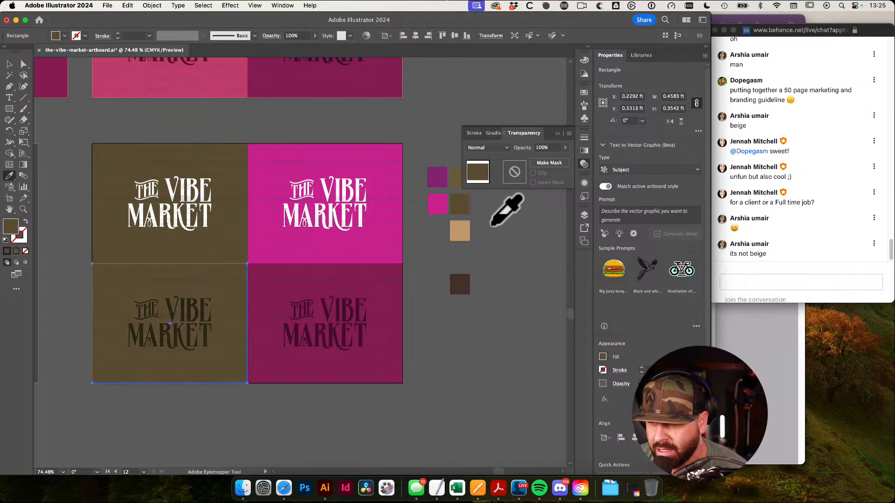
scroll(521, 279, up, 3)
click(585, 161)
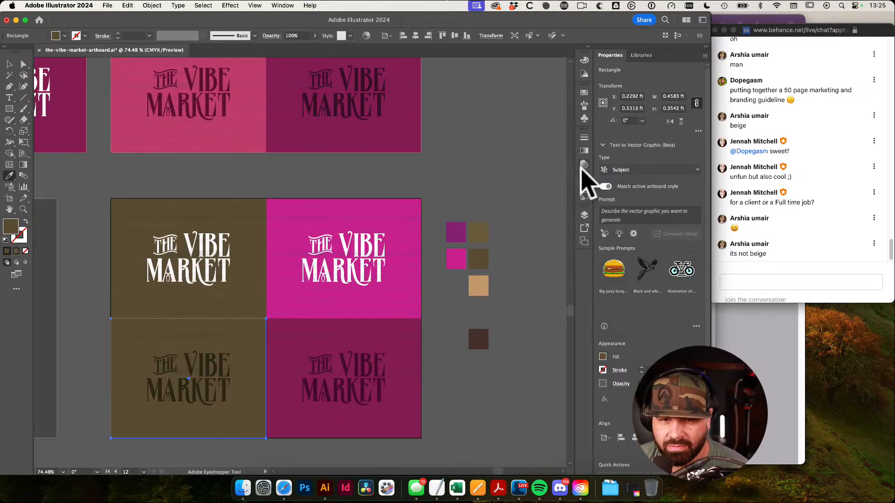
key(v)
click(489, 153)
drag(488, 191, 499, 159)
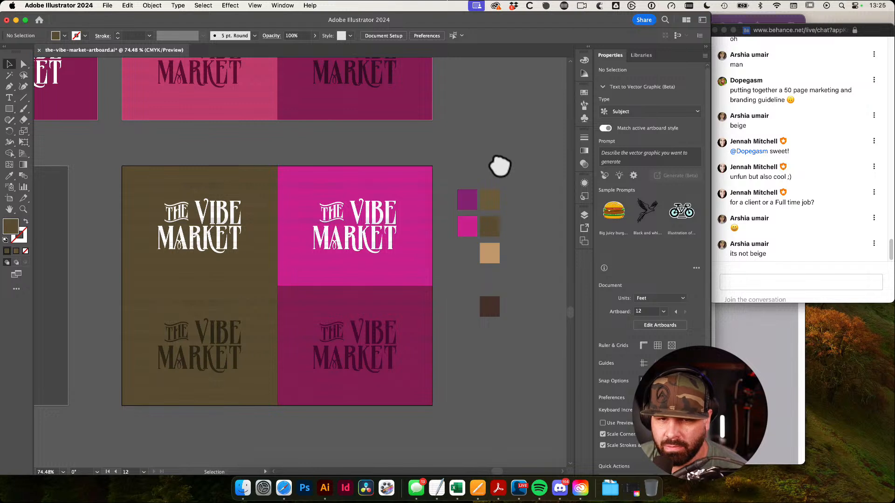
scroll(475, 209, left, 3)
Move the contextual task bar below the artboard and recolour the lower-left quadrant with the lighter olive swatch
click(308, 308)
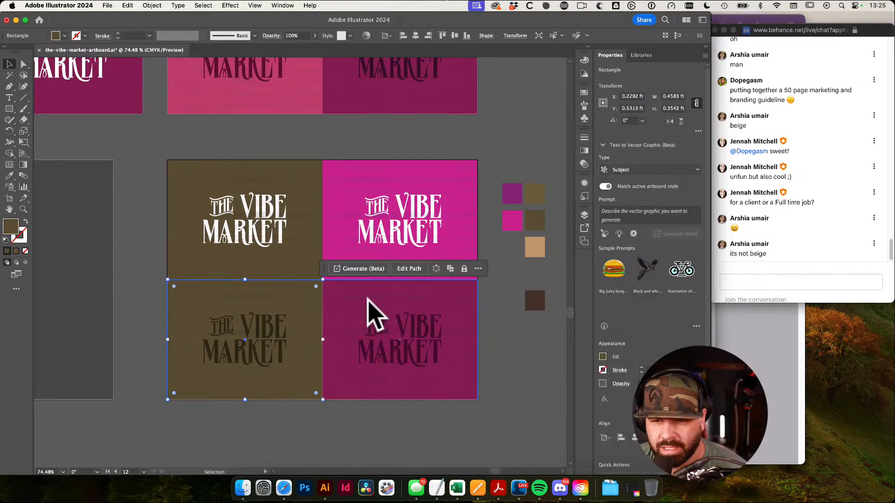
drag(324, 268, 240, 429)
scroll(506, 369, down, 2)
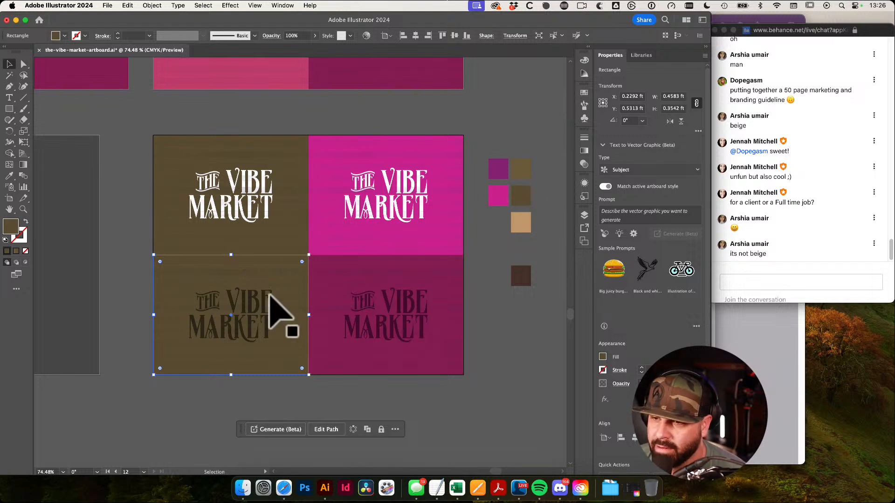
key(i)
click(520, 170)
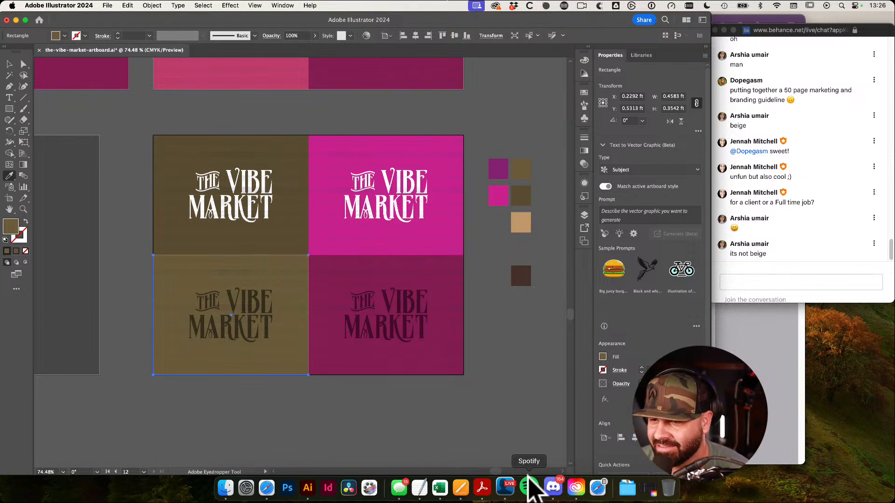
key(v)
click(405, 432)
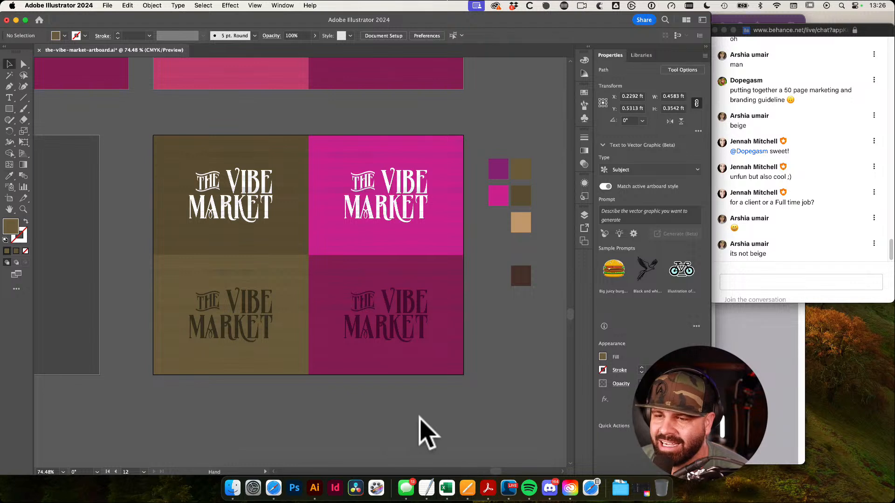
Try to recolour the white logo on the dark olive quadrant with the tan swatch
drag(430, 398, 409, 403)
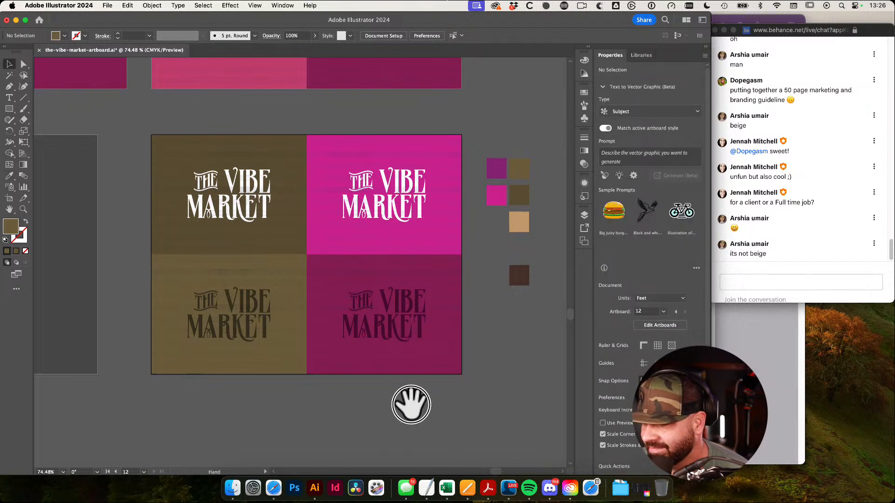
drag(497, 335, 482, 355)
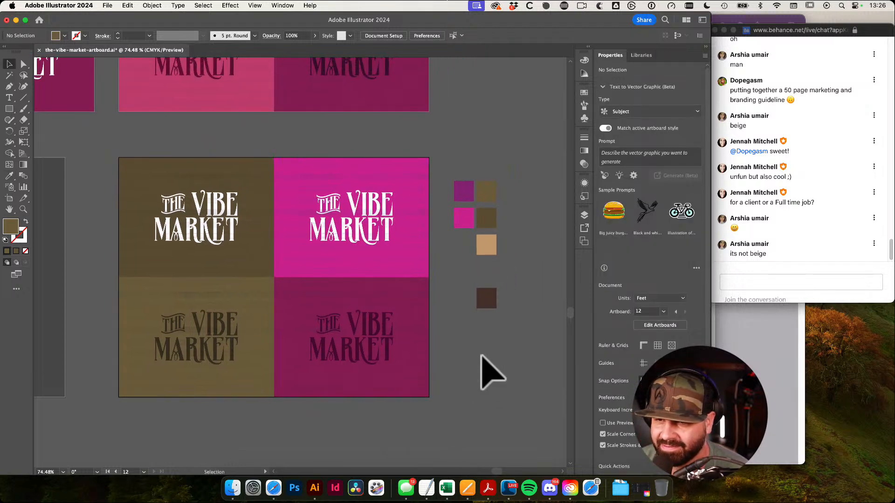
click(359, 340)
key(i)
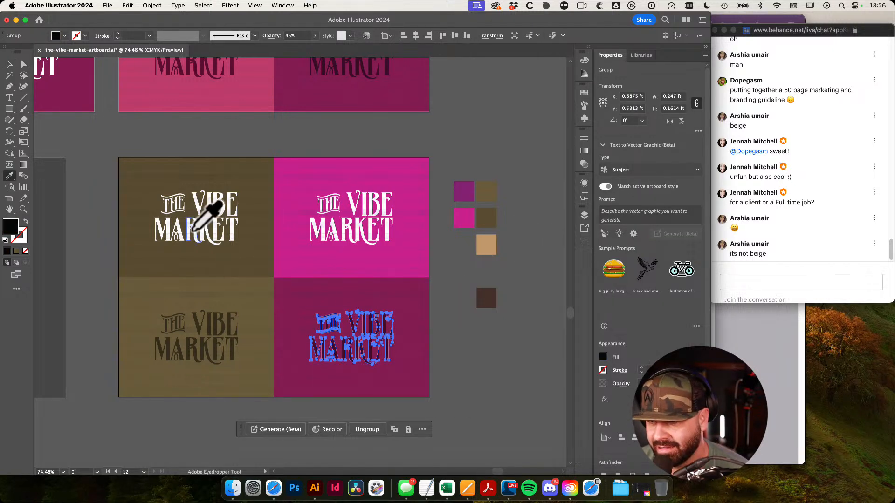
super+click(210, 239)
click(486, 244)
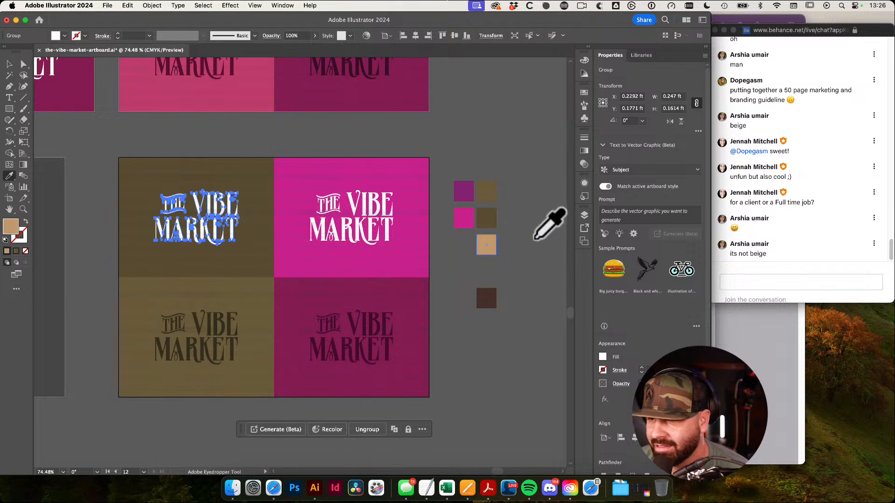
key(v)
click(543, 245)
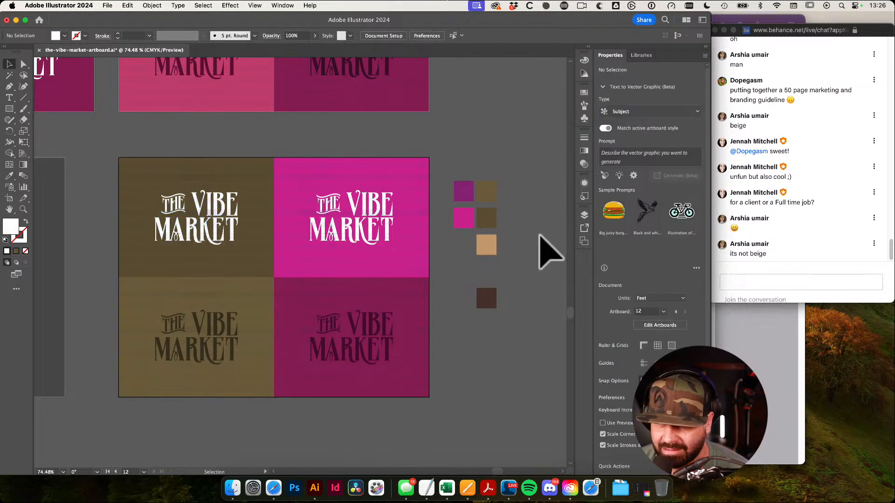
scroll(457, 326, down, 4)
drag(488, 372, 469, 329)
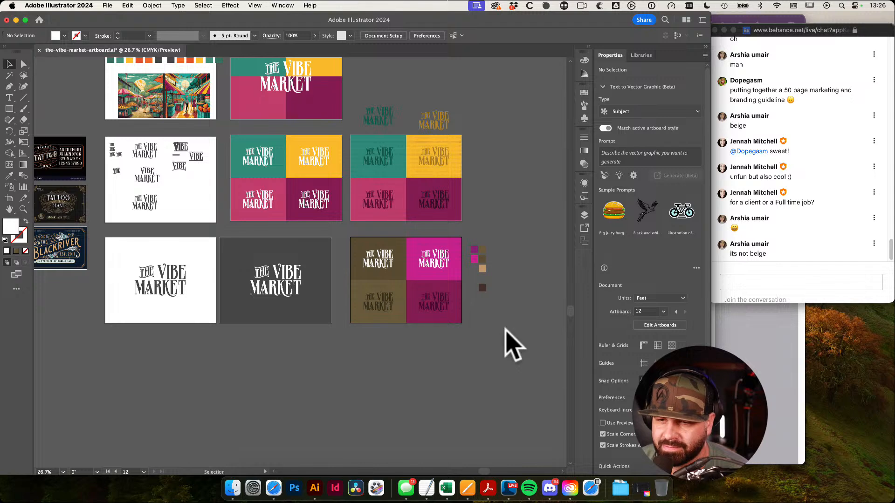
Compare the new olive and magenta palette artboard with the earlier palettes and references across the whole board
scroll(494, 322, down, 2)
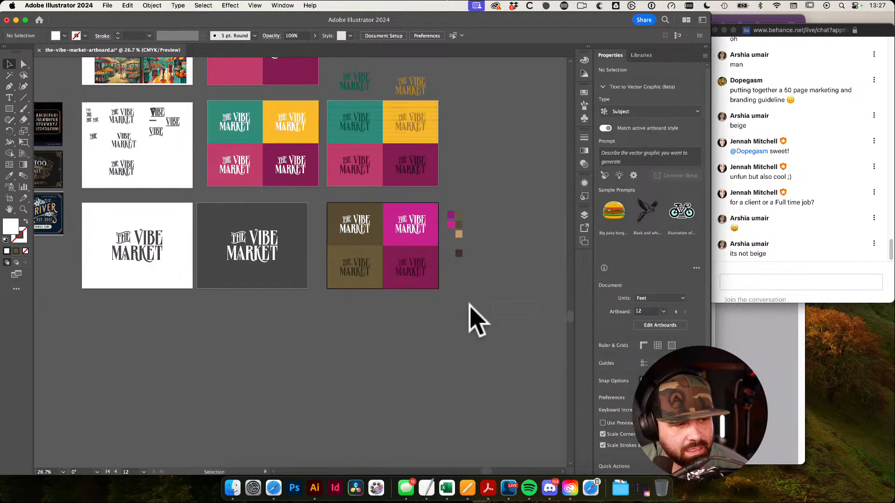
scroll(459, 310, right, 1)
click(459, 344)
click(461, 343)
key(space)
key(super+space)
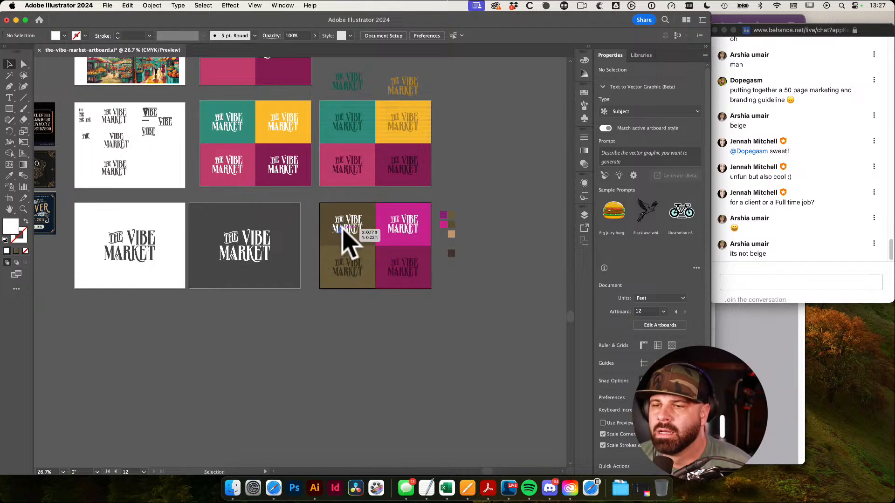
key(super+space)
drag(472, 311, 299, 286)
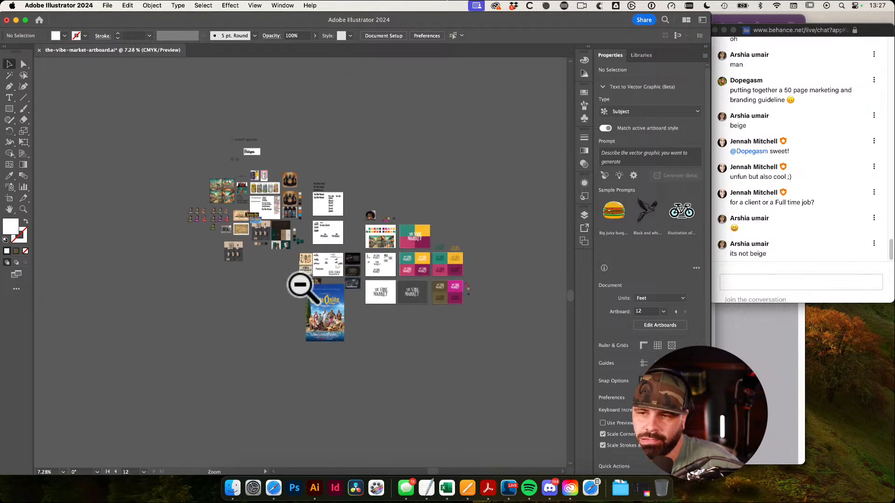
key(super+space)
drag(322, 238, 360, 297)
key(space)
click(405, 142)
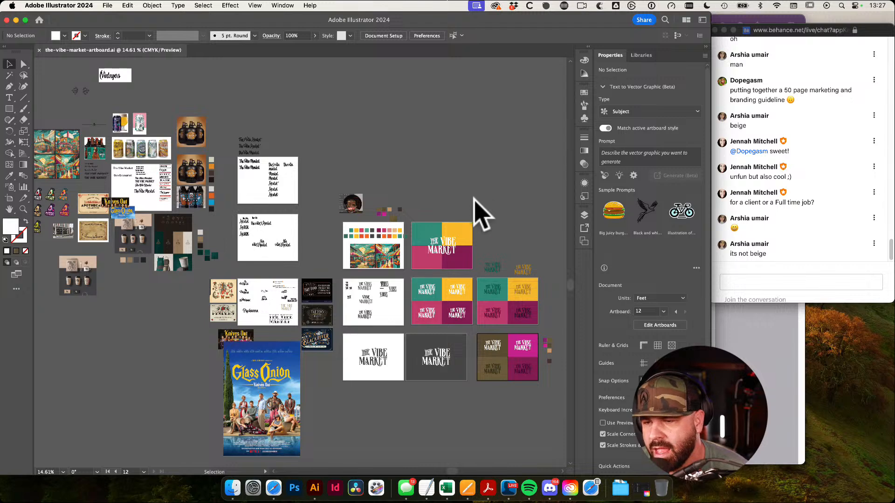
Examine the dark logo on white and the white logo on dark grey up close in full-screen view
super+click(342, 328)
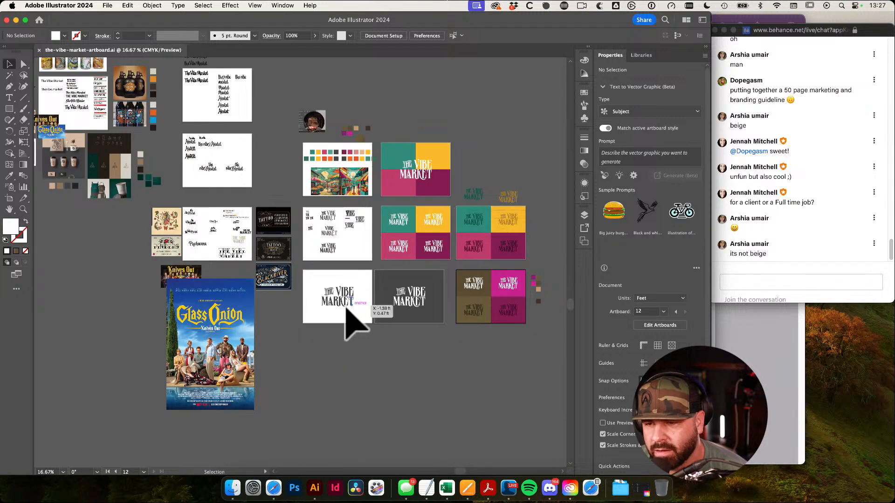
drag(339, 298, 517, 362)
drag(350, 312, 453, 346)
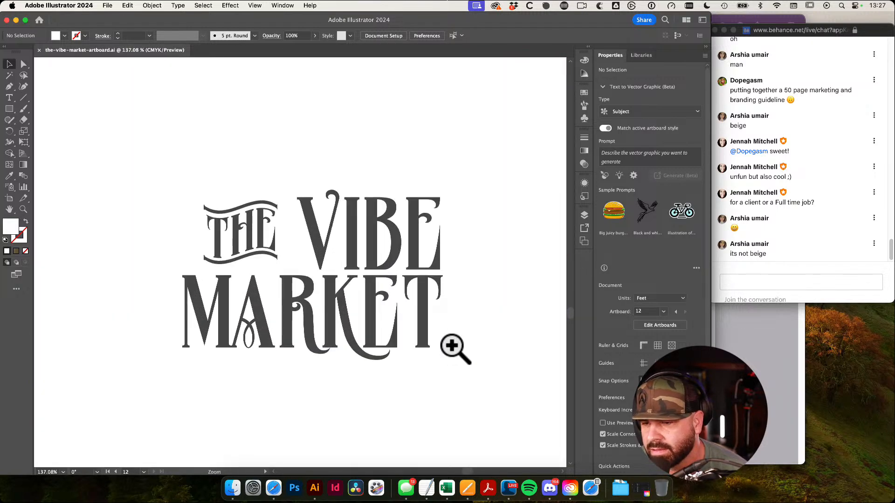
scroll(459, 354, left, 2)
drag(493, 385, 158, 373)
drag(276, 371, 356, 368)
drag(337, 253, 360, 257)
key(f)
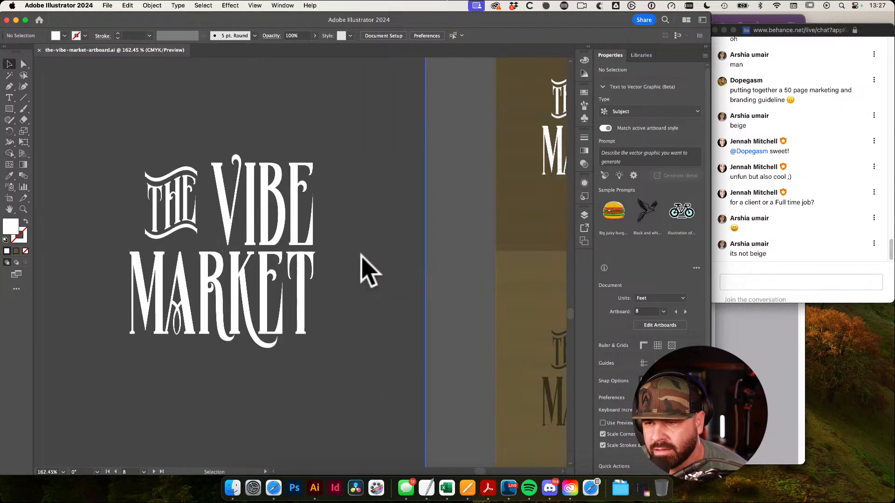
key(f)
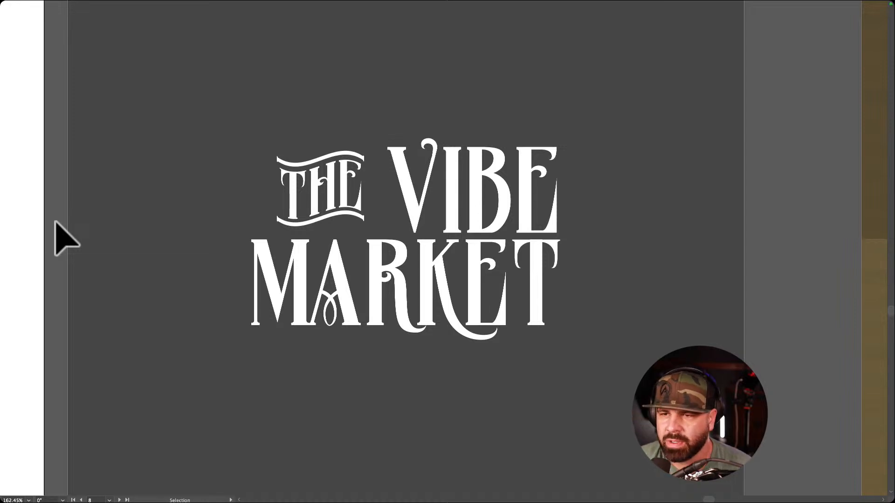
Try placing a copy of the dark logo on the canvas below its white artboard
drag(335, 210, 259, 205)
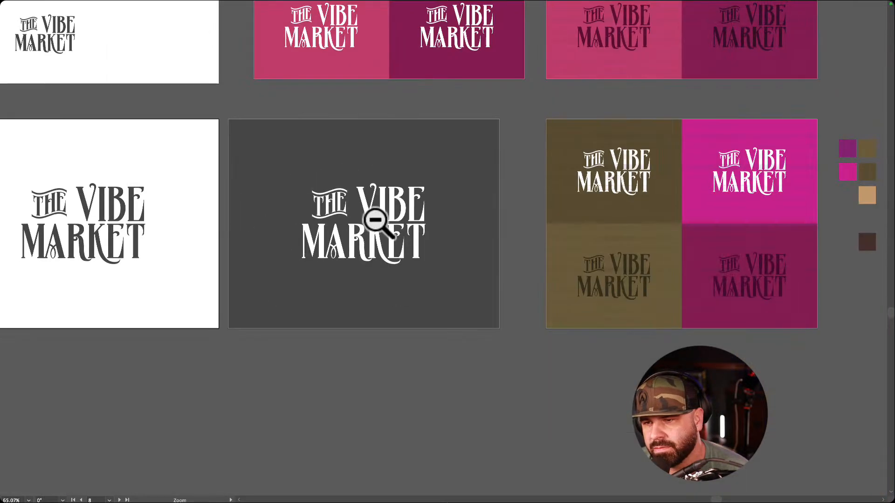
drag(375, 221, 347, 216)
click(175, 305)
drag(148, 260, 201, 229)
drag(162, 157, 278, 246)
drag(290, 254, 386, 181)
drag(335, 135, 351, 310)
click(493, 279)
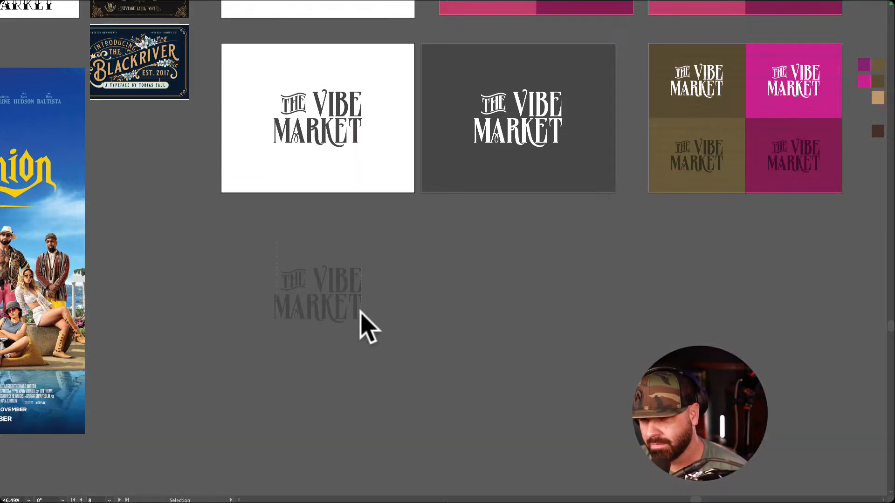
click(359, 312)
key(Delete)
Duplicate the white artboard with its dark logo directly below the original
key(shift+o)
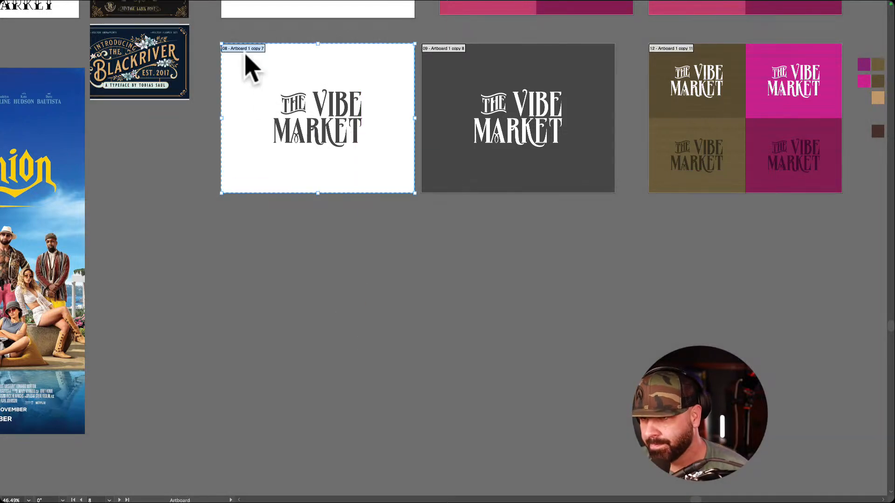
drag(243, 52, 268, 240)
key(z)
drag(329, 313, 428, 344)
key(v)
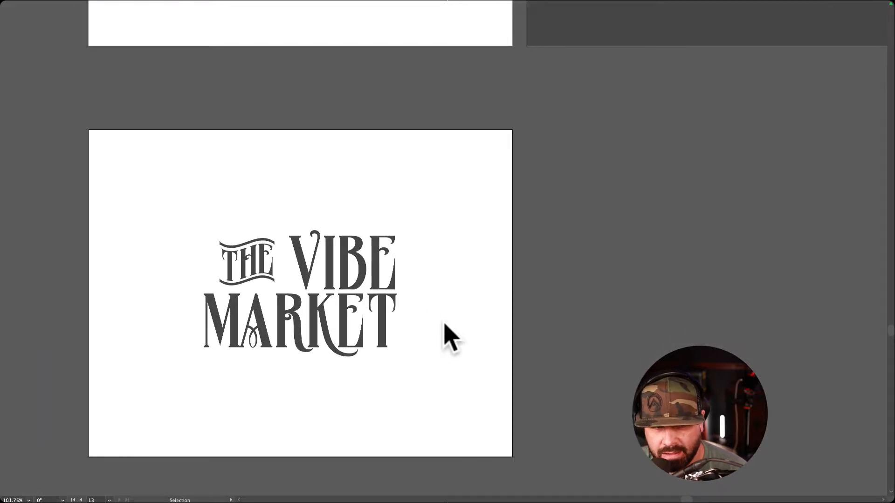
Try drawing a rectangle over the logo on the duplicated artboard
key(z)
drag(322, 364, 388, 375)
key(v)
key(m)
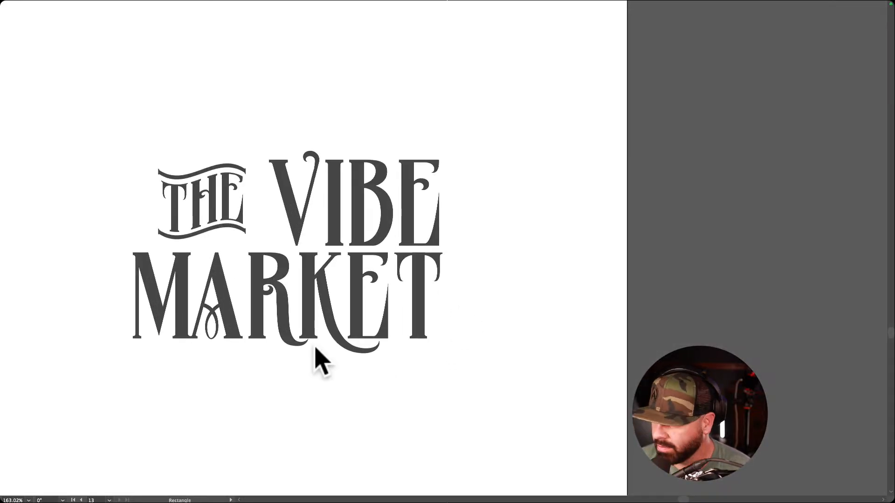
click(133, 345)
key(Escape)
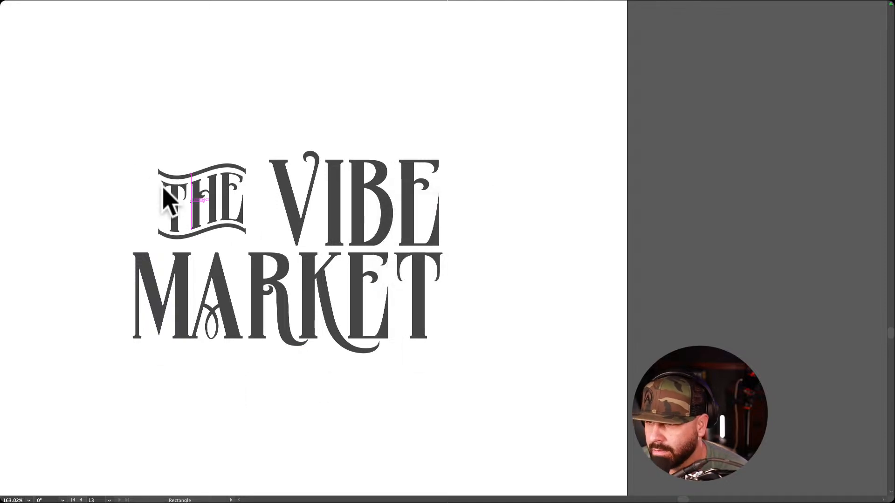
drag(109, 135, 475, 370)
key(v)
key(Delete)
drag(512, 312, 444, 316)
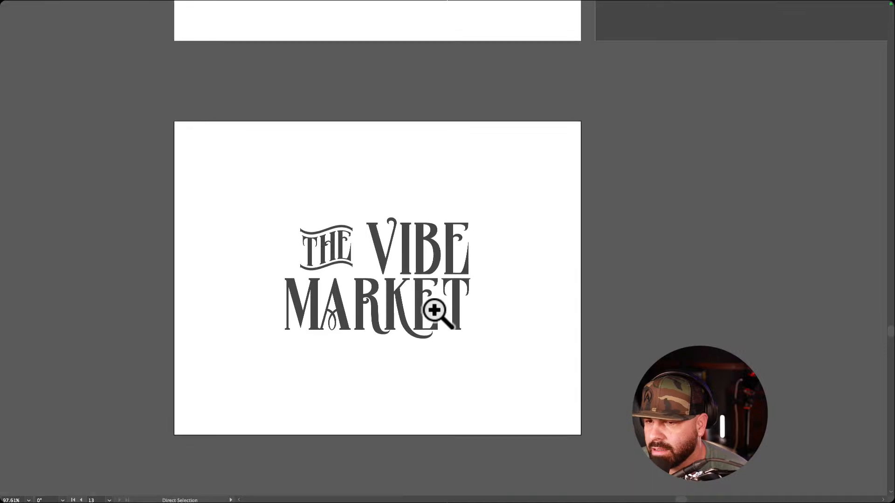
drag(327, 315, 462, 353)
key(m)
drag(255, 384, 503, 294)
key(Delete)
Leave full-screen view and examine the duplicated logo's lettering and the space around it
key(f)
click(712, 283)
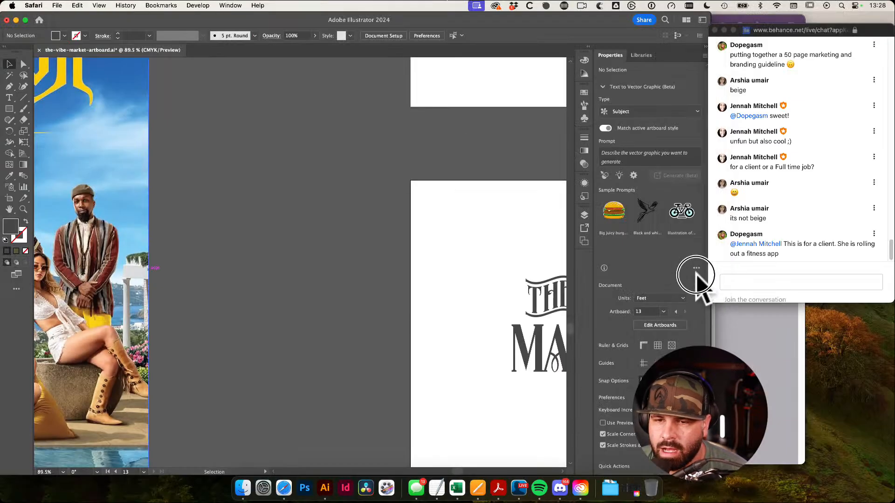
click(519, 309)
drag(420, 274, 230, 250)
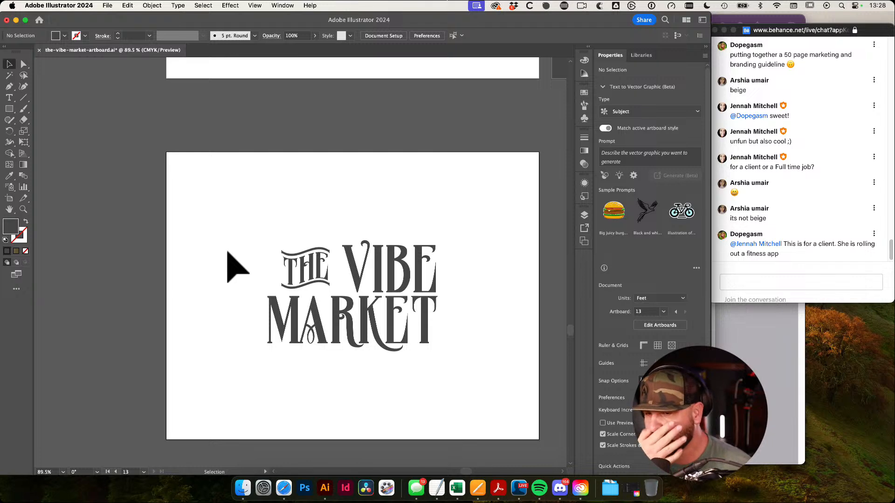
scroll(329, 210, down, 2)
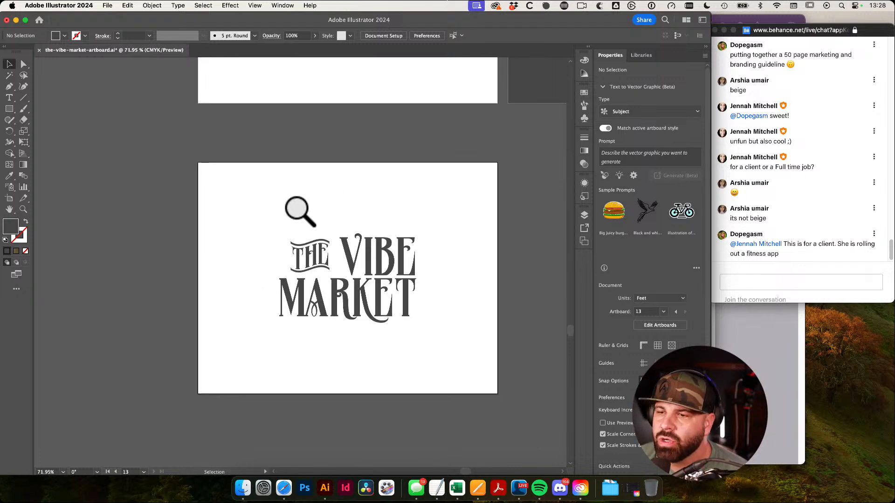
drag(371, 207, 354, 248)
drag(413, 191, 316, 201)
scroll(370, 314, up, 5)
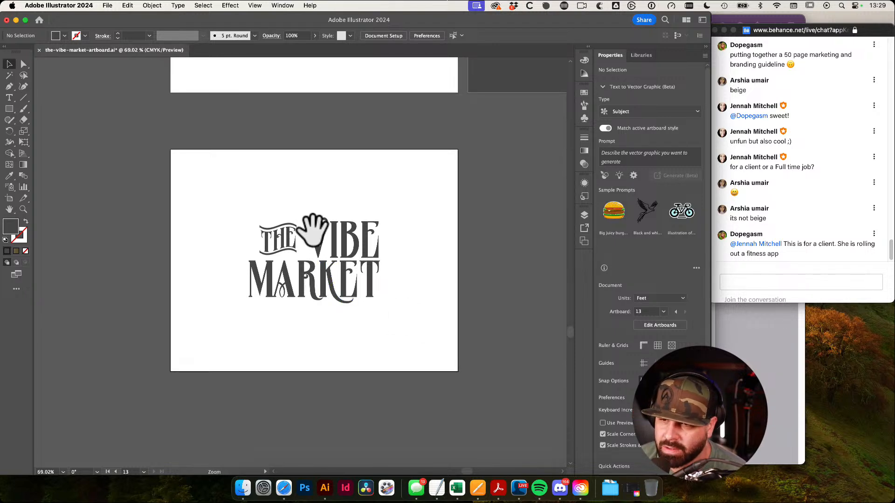
scroll(389, 313, up, 1)
scroll(348, 306, up, 1)
scroll(422, 284, up, 1)
scroll(419, 278, up, 1)
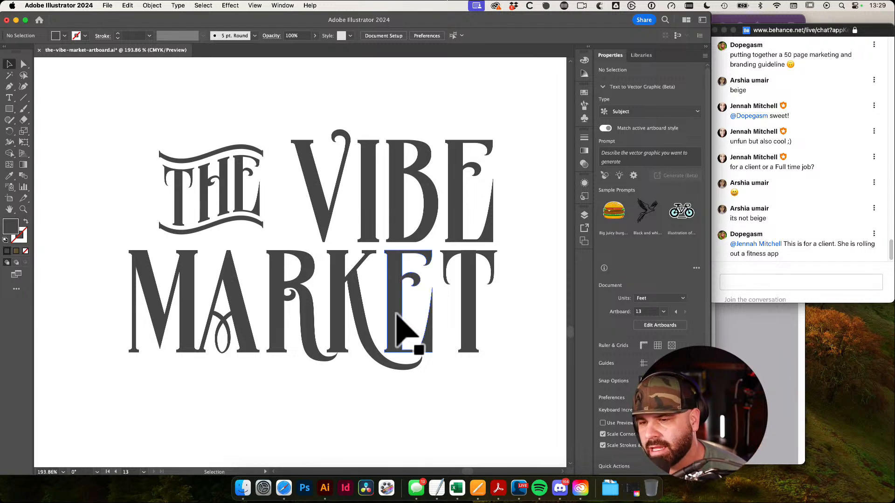
drag(456, 298, 306, 293)
drag(417, 287, 373, 291)
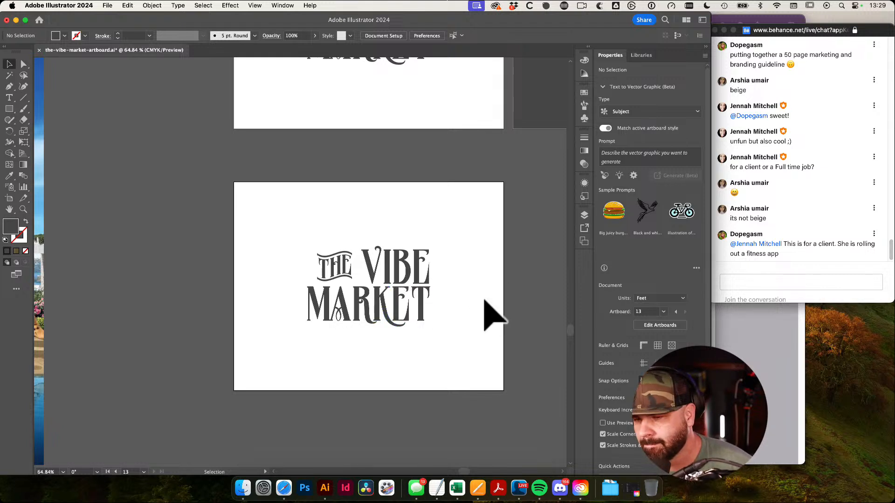
Draw an unfilled, dark-stroked rectangle about 0.50 ft wide around the duplicated logo and shorten it to about 0.35 ft high
key(m)
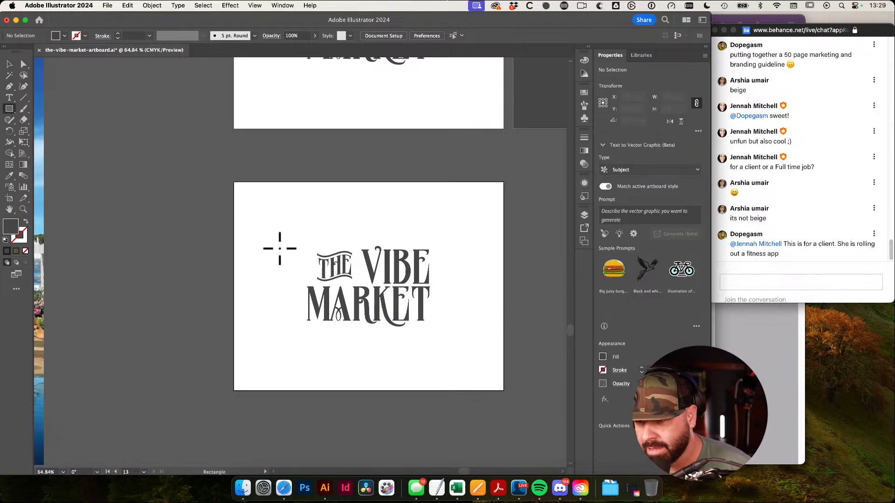
drag(293, 230, 447, 343)
key(shift+x)
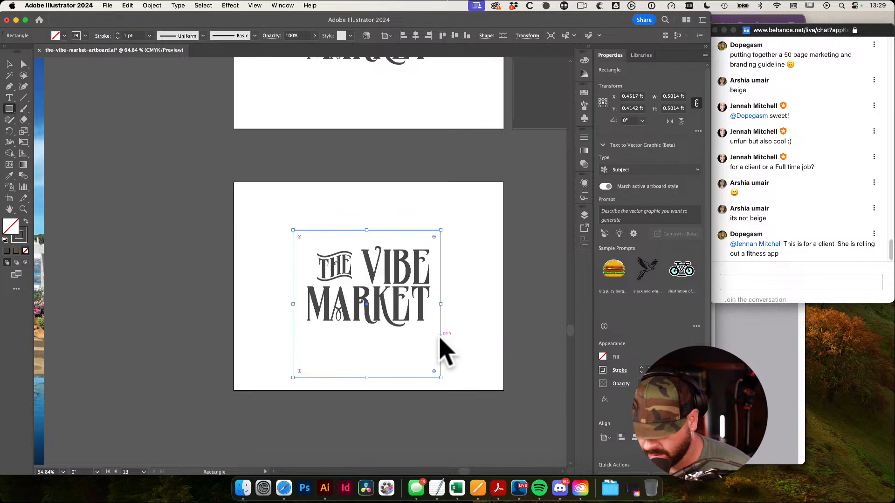
key(v)
click(452, 354)
drag(377, 405, 364, 332)
key(e)
key(z)
drag(395, 252, 460, 269)
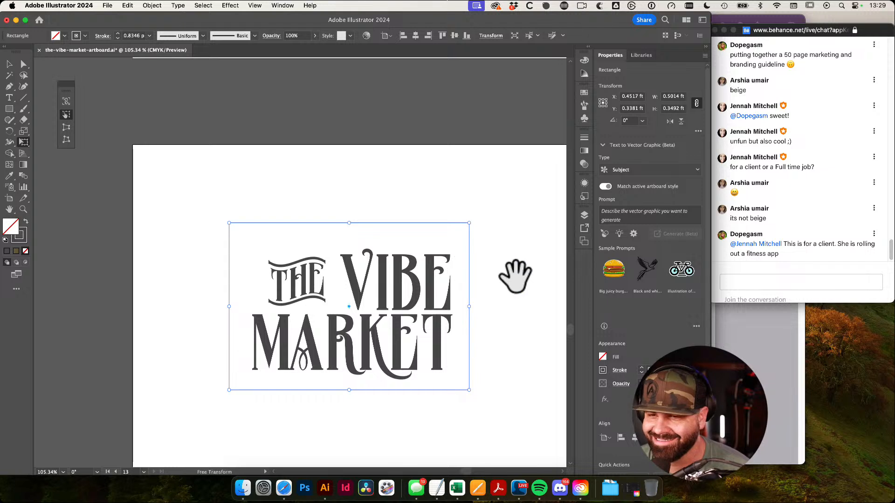
Increase the stroke weight of the rectangular frame around the logo to 9 pt
key(v)
click(525, 293)
click(334, 224)
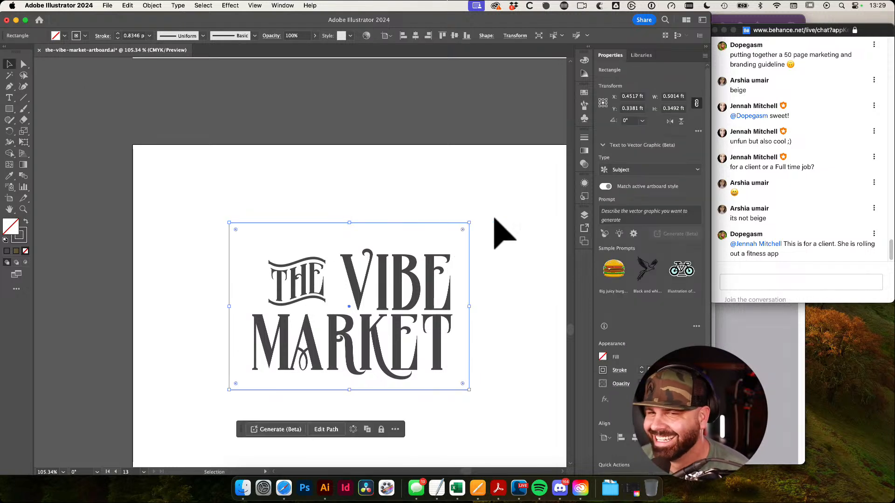
click(584, 137)
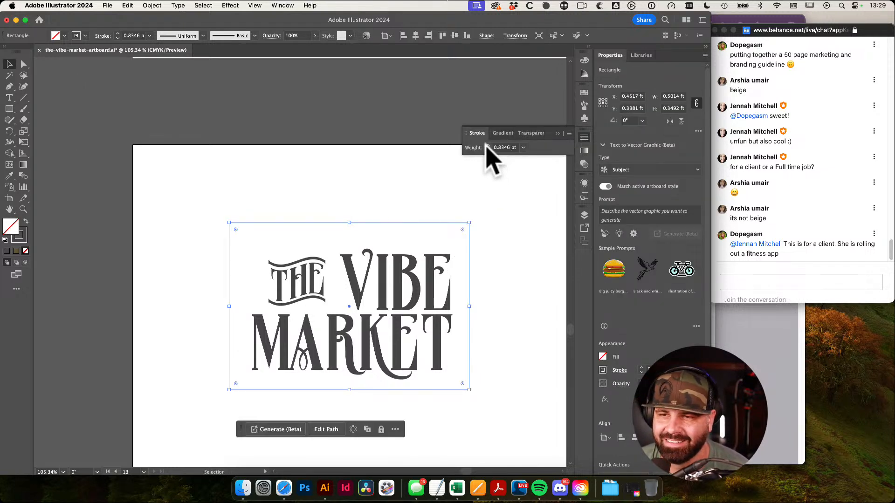
click(489, 146)
click(488, 145)
click(489, 146)
click(488, 145)
click(489, 145)
click(489, 146)
click(489, 145)
click(488, 145)
click(488, 145)
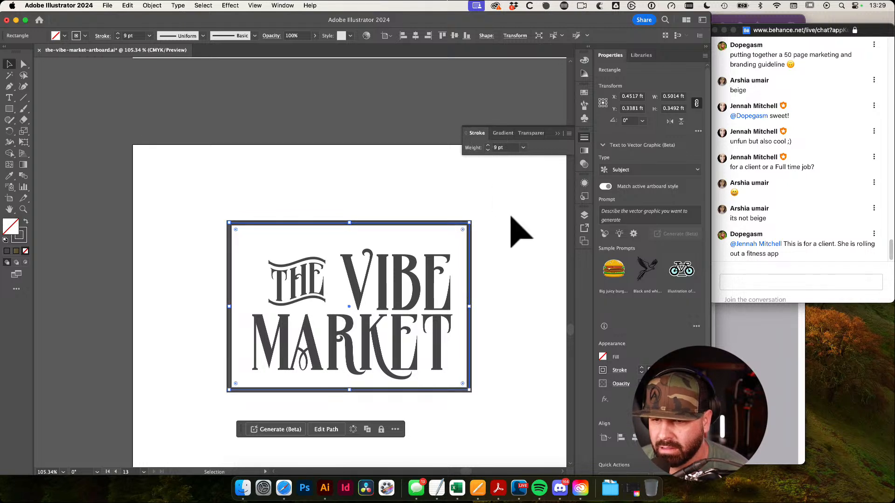
click(512, 237)
Bring the frame's upper and lower edges in close to the lettering, reducing its height to about 0.27 ft
click(402, 223)
key(e)
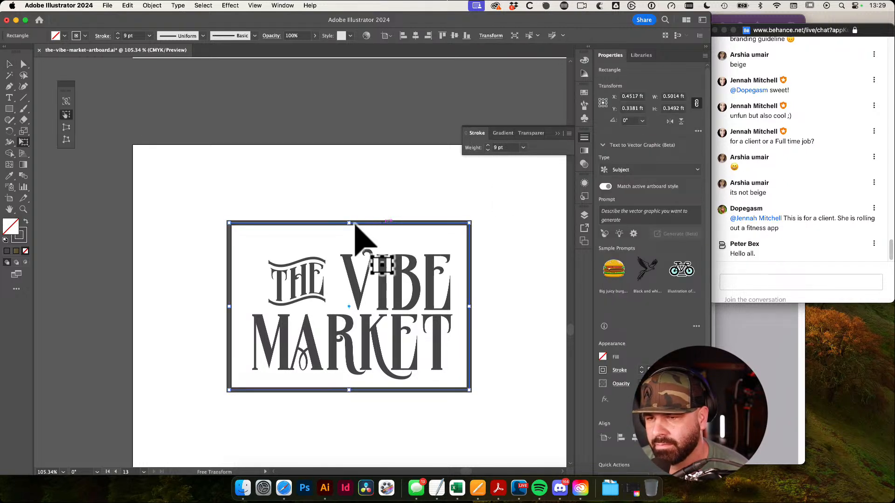
drag(352, 229, 352, 245)
drag(349, 390, 352, 377)
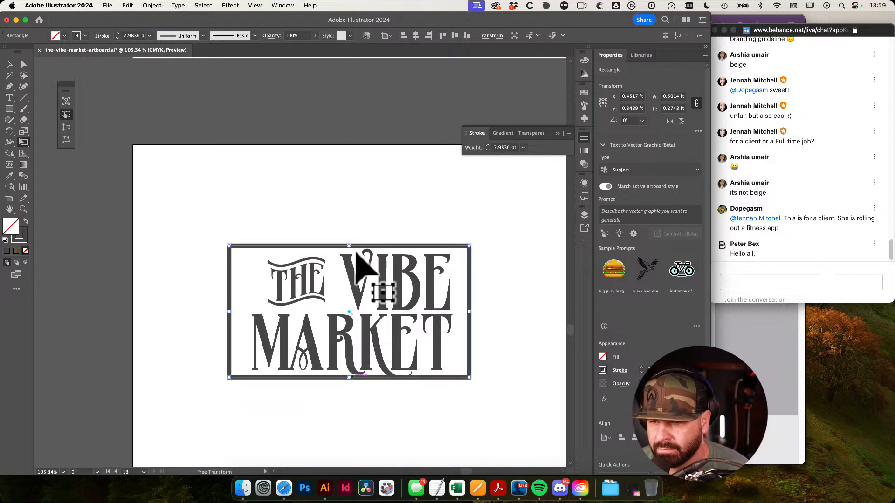
drag(350, 248, 349, 250)
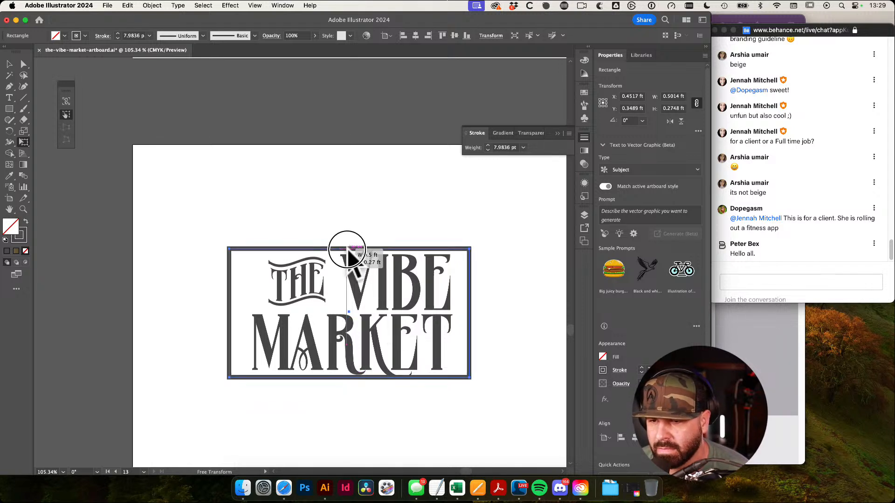
key(v)
click(385, 231)
Nudge the frame's left edge inward toward the lettering, narrowing the frame to about 0.485 ft
mouse_move(406, 327)
mouse_down()
mouse_move(465, 332)
mouse_move(420, 331)
mouse_up()
key(a)
drag(158, 206, 223, 413)
scroll(223, 413, left, 1)
key(shift+Right)
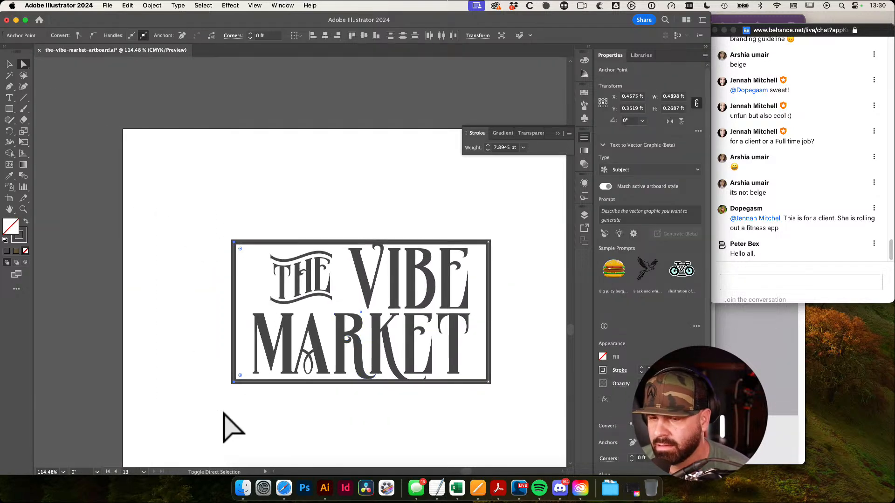
key(shift+Right)
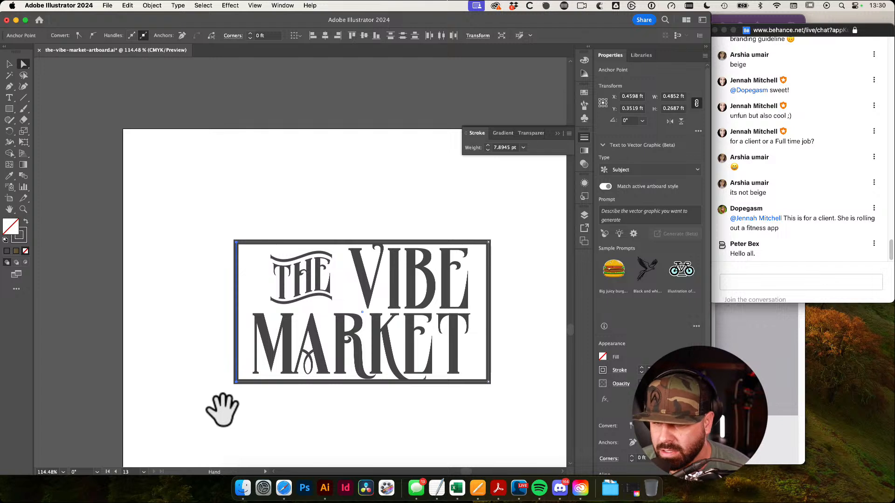
Nudge the frame's right edge inward toward the lettering, narrowing the frame to about 0.477 ft
mouse_move(480, 230)
mouse_down()
mouse_move(431, 222)
mouse_move(474, 408)
mouse_up()
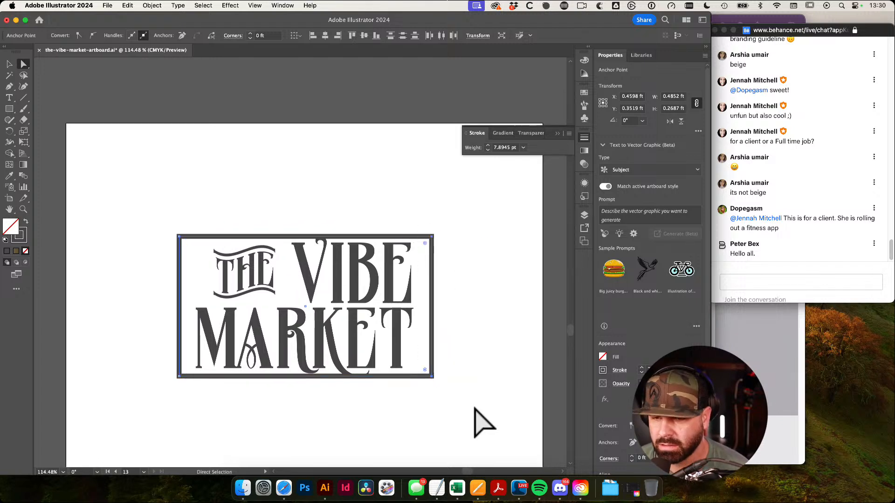
scroll(474, 408, left, 1)
key(shift+Left)
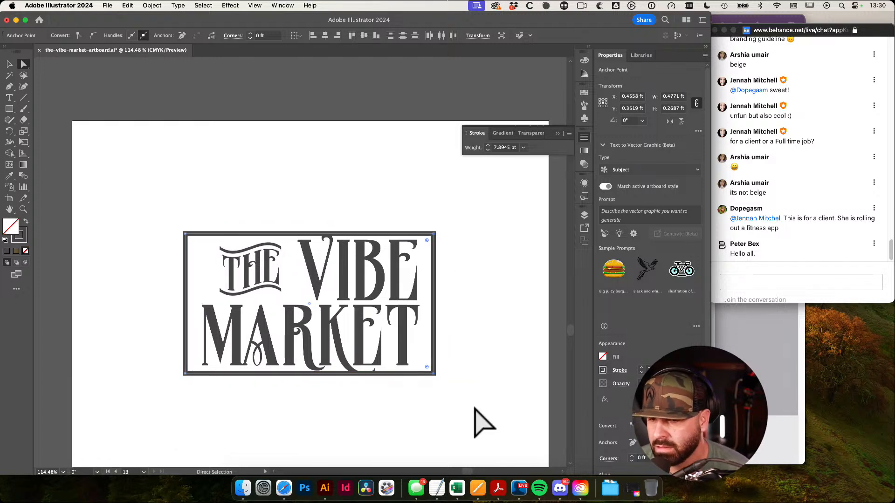
key(v)
click(458, 361)
click(435, 355)
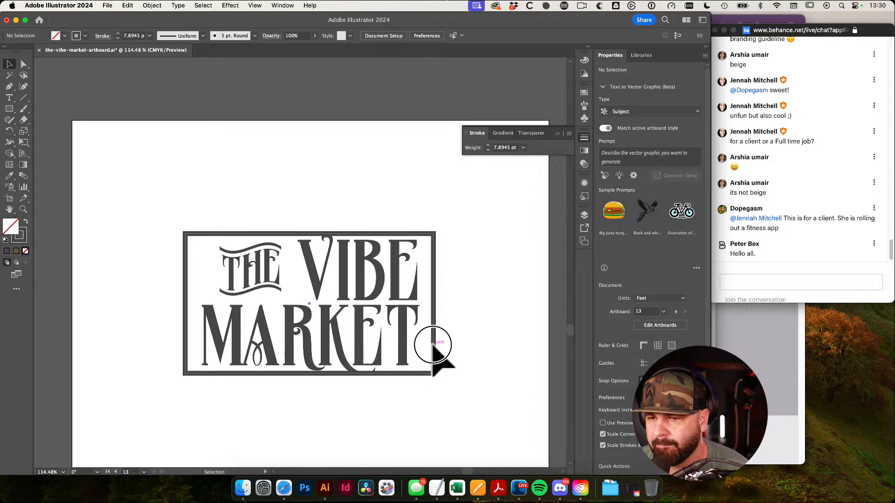
click(153, 6)
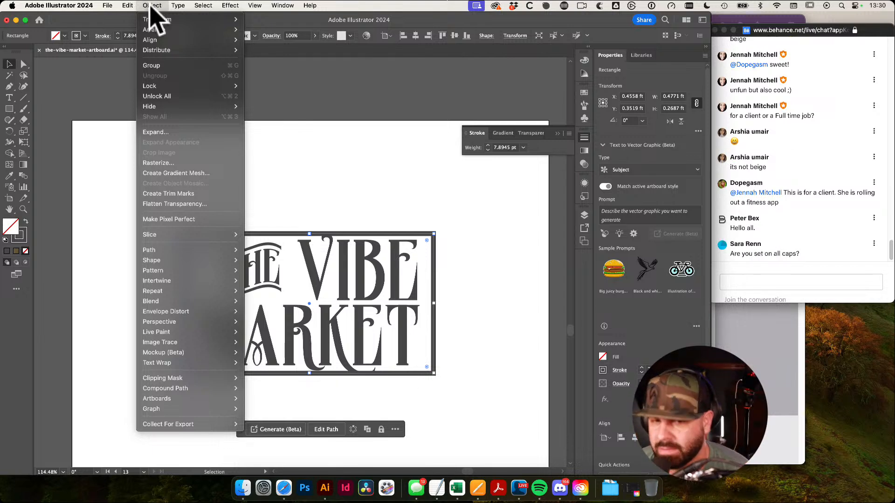
mouse_move(176, 21)
click(795, 273)
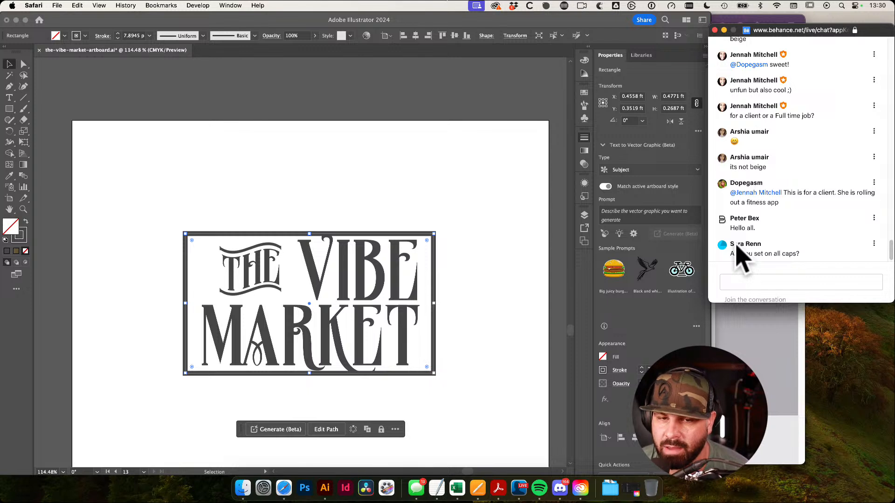
click(501, 215)
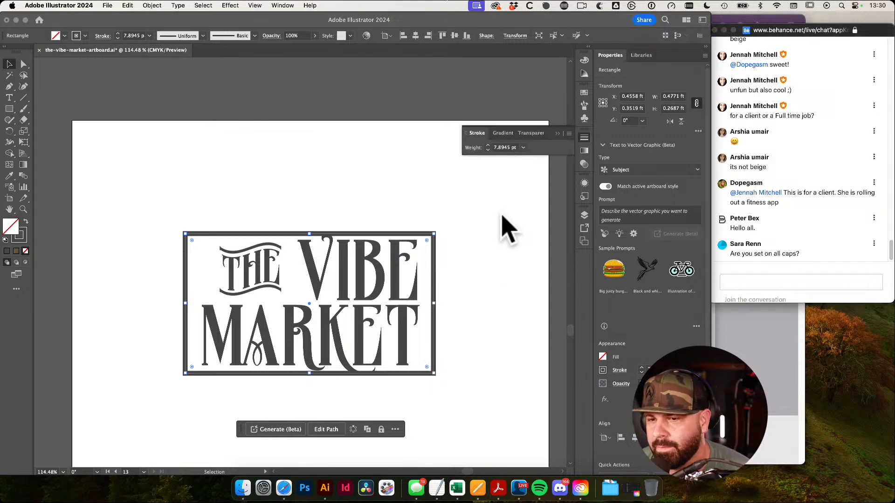
Deselect the rectangular frame and close the floating stroke settings
click(485, 284)
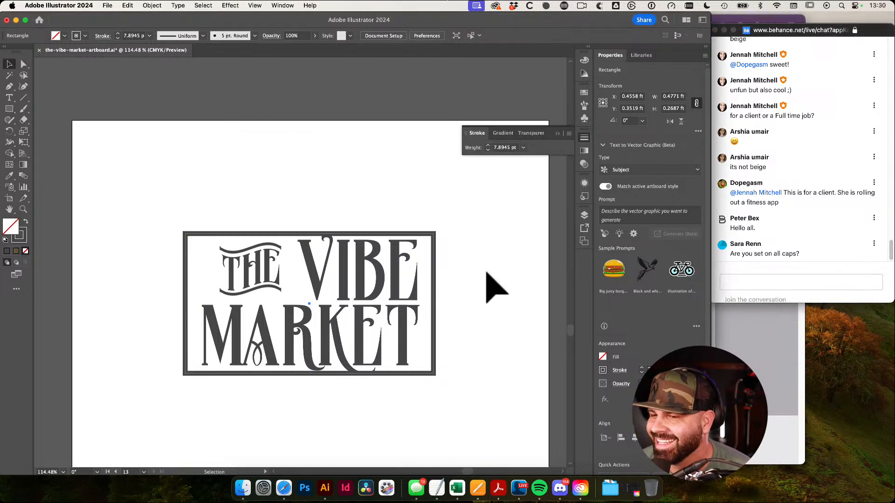
scroll(471, 252, down, 2)
scroll(471, 251, right, 1)
click(581, 136)
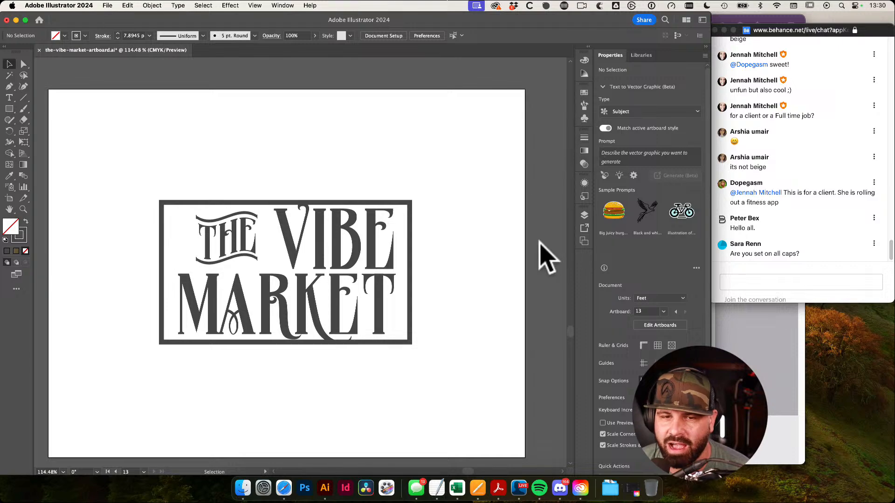
Examine the early font tests of The Vibe Market name and the vintage font samples beside them
drag(496, 270, 345, 269)
drag(246, 145, 427, 335)
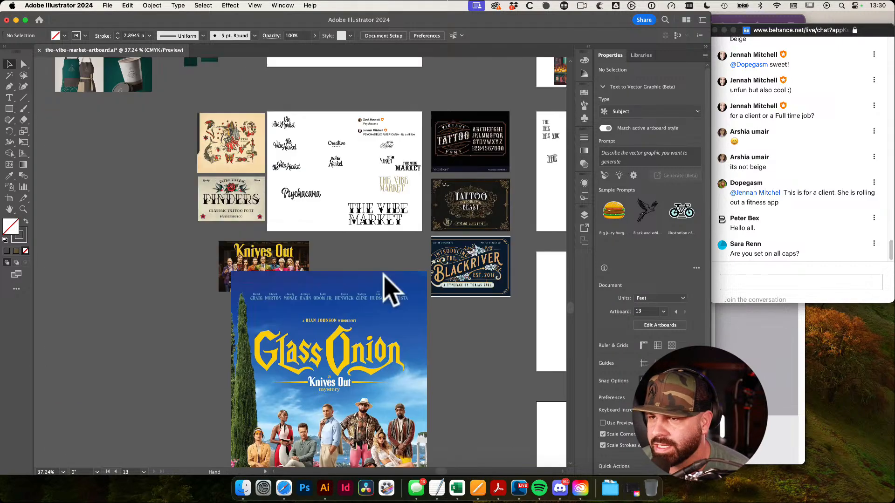
drag(385, 275, 261, 251)
drag(228, 164, 370, 340)
key(z)
drag(475, 349, 539, 403)
drag(353, 300, 495, 377)
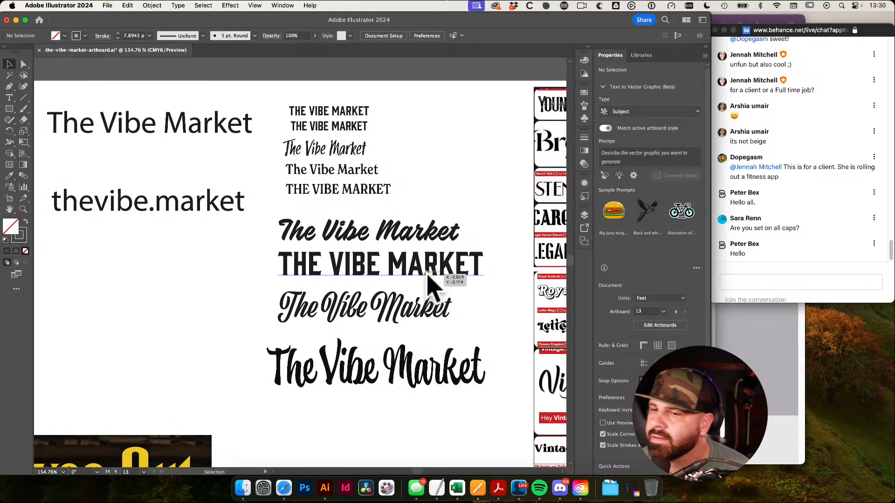
drag(407, 290, 405, 291)
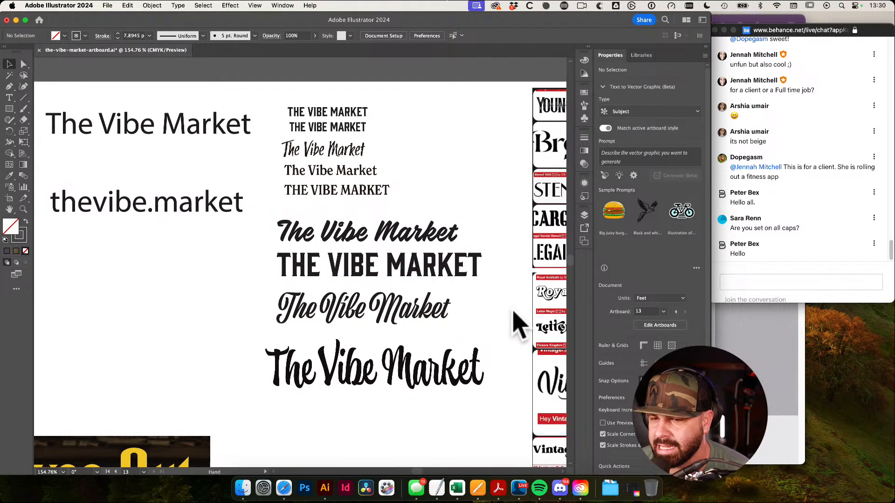
drag(518, 322, 256, 296)
scroll(312, 362, down, 4)
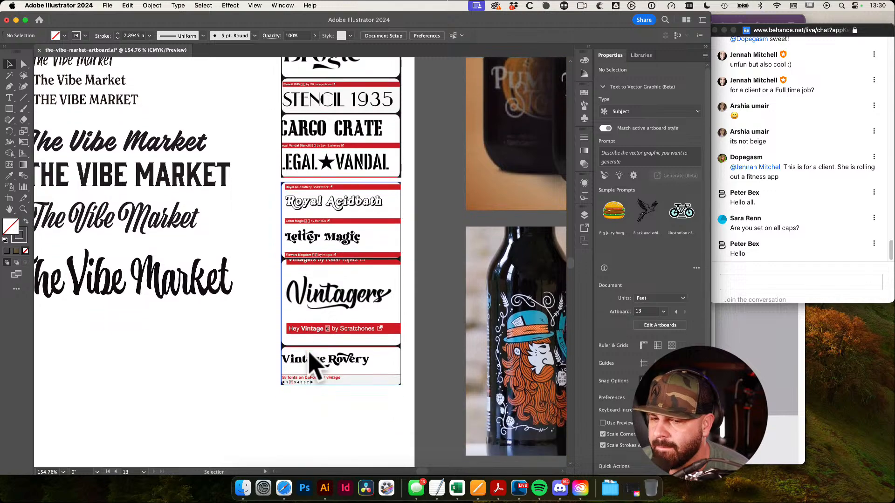
scroll(448, 345, down, 5)
Look over the beer can, bottle and packaging references and the mood board images with their colour swatches
drag(537, 324, 414, 405)
drag(475, 332, 419, 252)
mouse_move(251, 203)
mouse_down()
mouse_move(412, 338)
mouse_move(525, 359)
mouse_up()
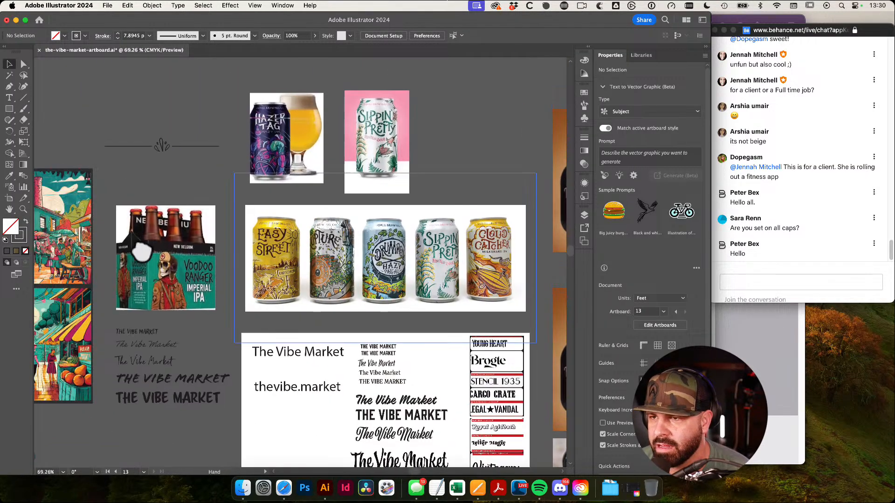
drag(230, 238, 389, 202)
drag(145, 235, 228, 191)
drag(167, 273, 286, 136)
drag(312, 265, 304, 221)
mouse_move(396, 304)
mouse_down()
mouse_move(102, 158)
mouse_move(102, 148)
mouse_up()
drag(233, 267, 201, 192)
drag(446, 275, 295, 296)
drag(491, 290, 177, 273)
drag(365, 261, 370, 363)
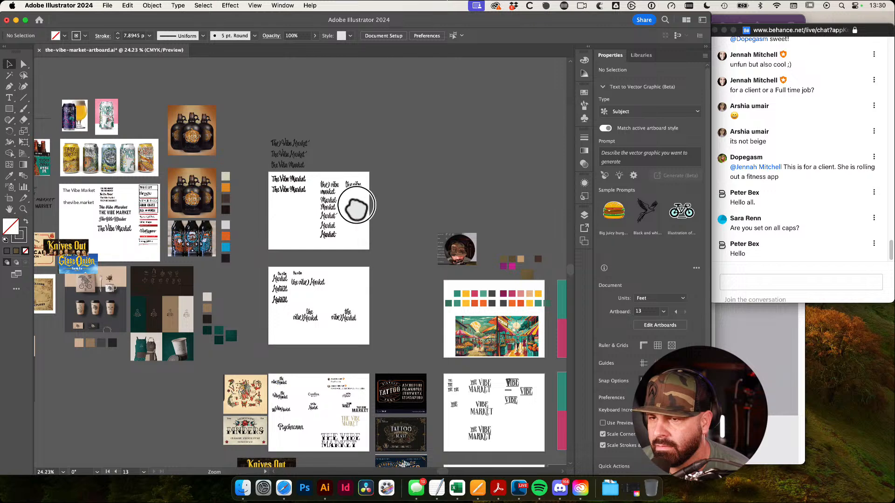
Examine the script lettering variations of The Vibe Market across the two script artboards
drag(330, 176, 398, 321)
drag(207, 119, 319, 191)
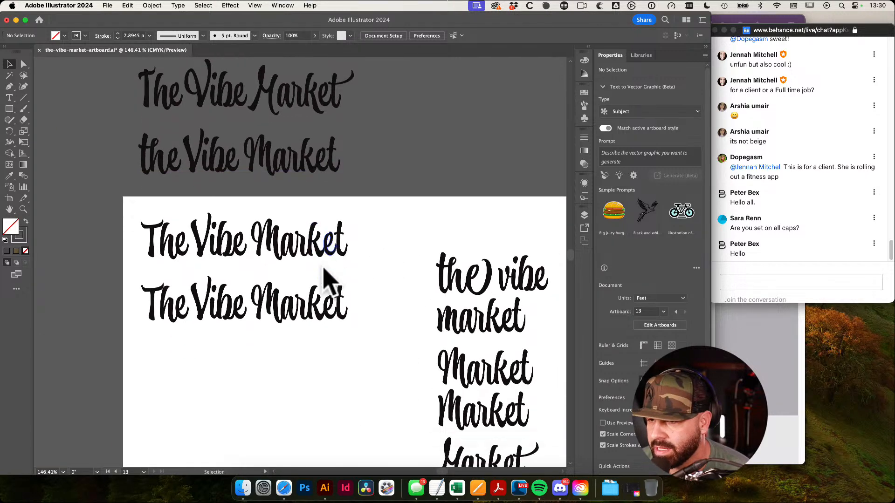
scroll(396, 297, down, 10)
scroll(396, 297, right, 5)
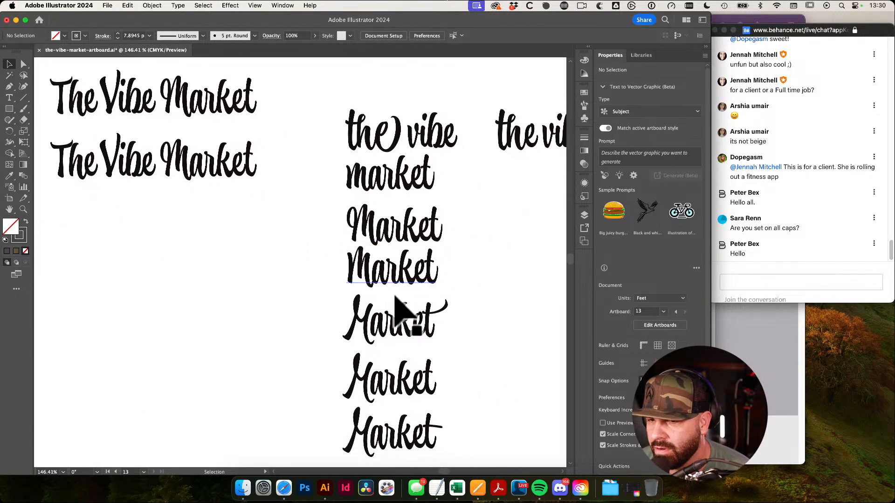
scroll(408, 309, down, 15)
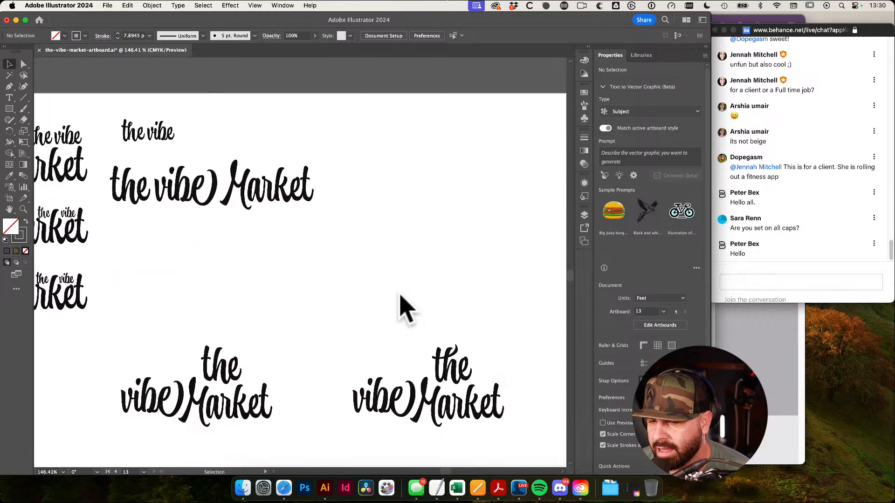
scroll(406, 310, right, 6)
scroll(400, 298, down, 12)
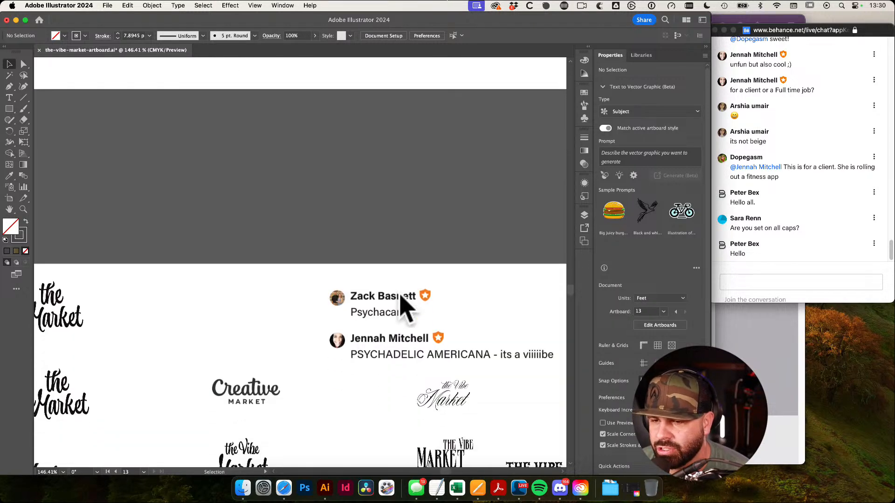
Examine the Creative Market reference, the Psychacana concept lettering and the surrounding tattoo-style font references
drag(289, 255, 425, 282)
scroll(425, 266, left, 5)
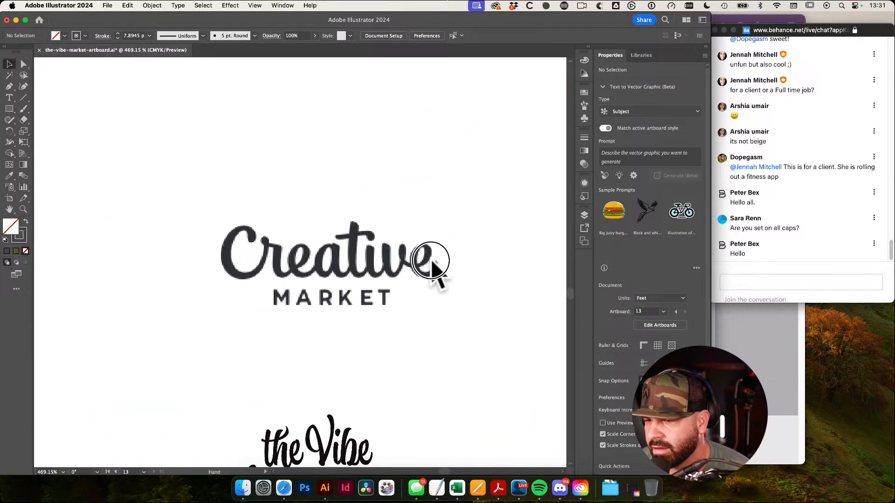
drag(366, 224, 194, 213)
drag(416, 213, 235, 214)
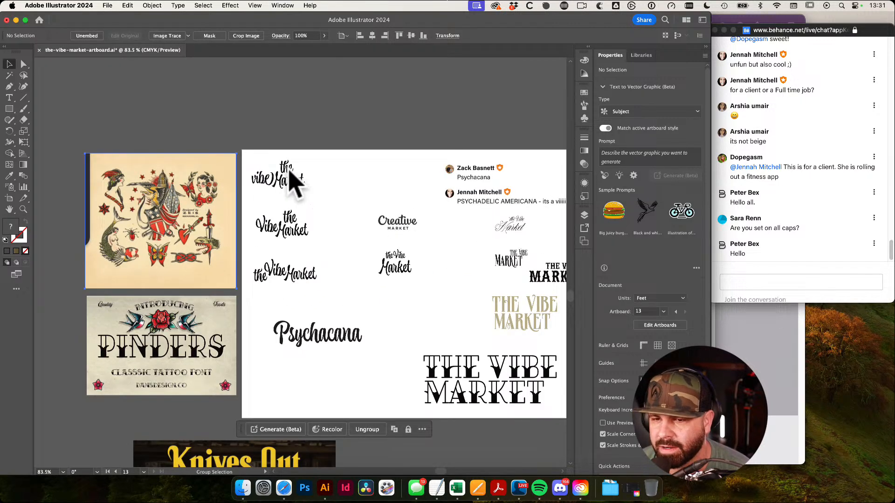
click(287, 96)
drag(400, 195, 288, 174)
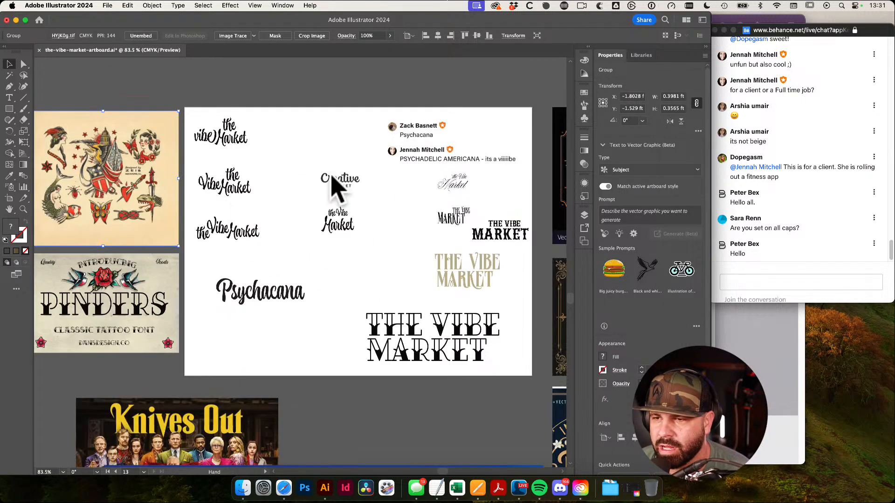
drag(450, 235, 351, 181)
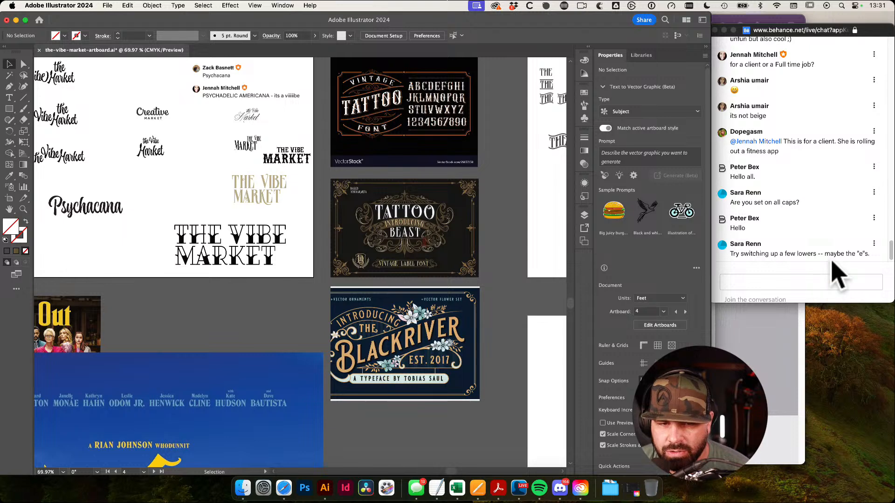
Look over the logo and palette artboards, selecting all artwork to find lettering that is still live text
click(856, 273)
click(237, 305)
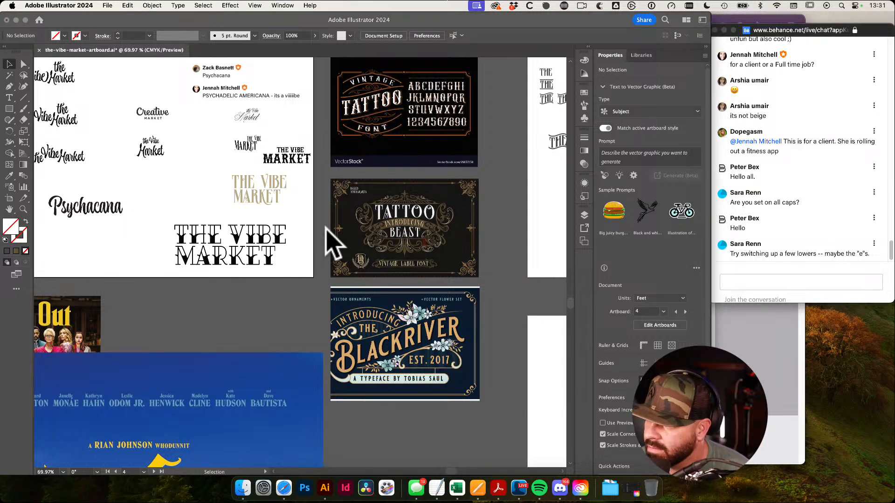
drag(408, 265, 332, 248)
click(420, 247)
drag(524, 277, 344, 216)
drag(543, 346, 289, 238)
drag(340, 281, 362, 273)
click(341, 259)
key(super+a)
click(383, 246)
drag(384, 240, 411, 363)
drag(502, 355, 477, 351)
key(super+a)
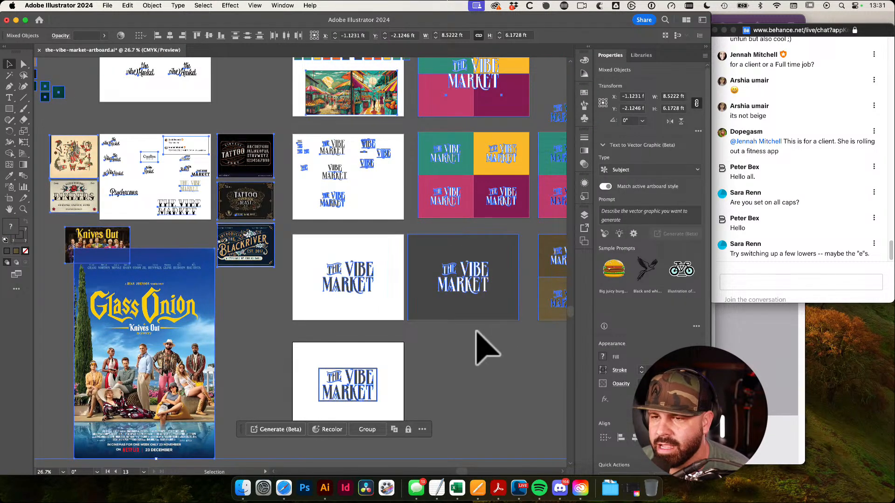
Copy the complete The Vibe Market lettering group from the upper middle of the logo variations artboard
drag(442, 231, 379, 350)
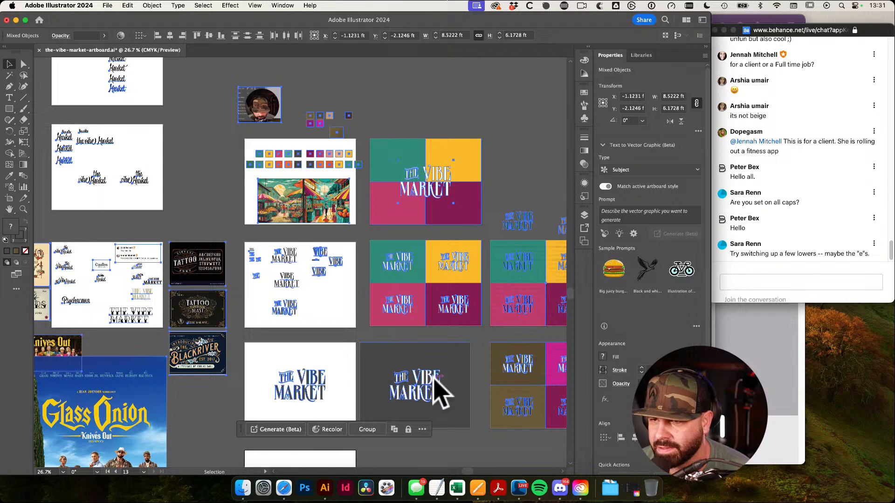
drag(284, 269, 456, 378)
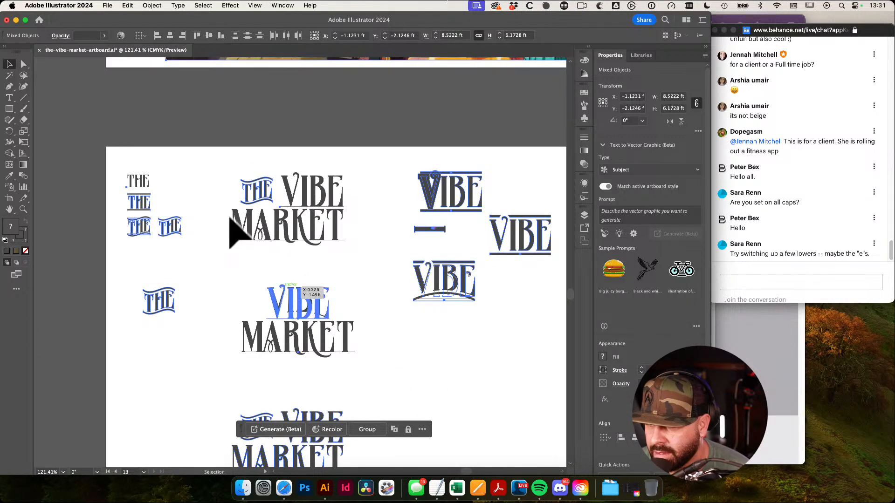
drag(224, 183, 353, 255)
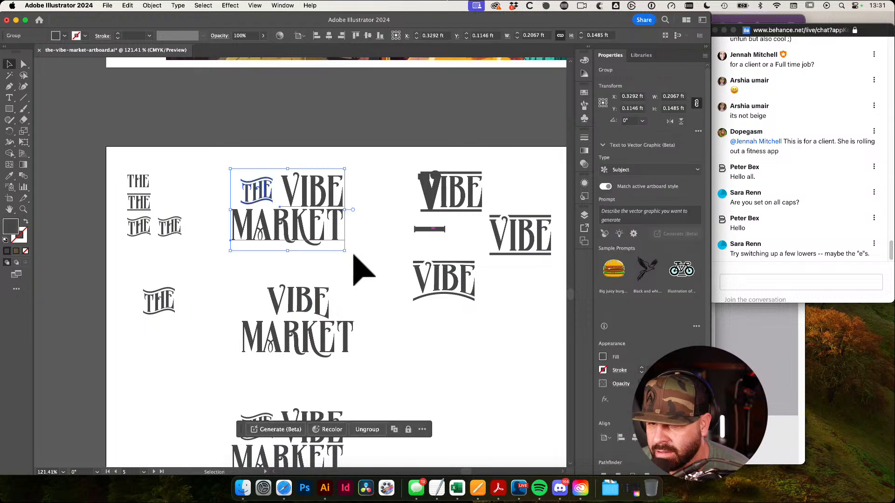
click(501, 389)
drag(501, 373, 363, 336)
Select the framed logo on the bottom white artboard and run Retype on it
drag(466, 410, 350, 174)
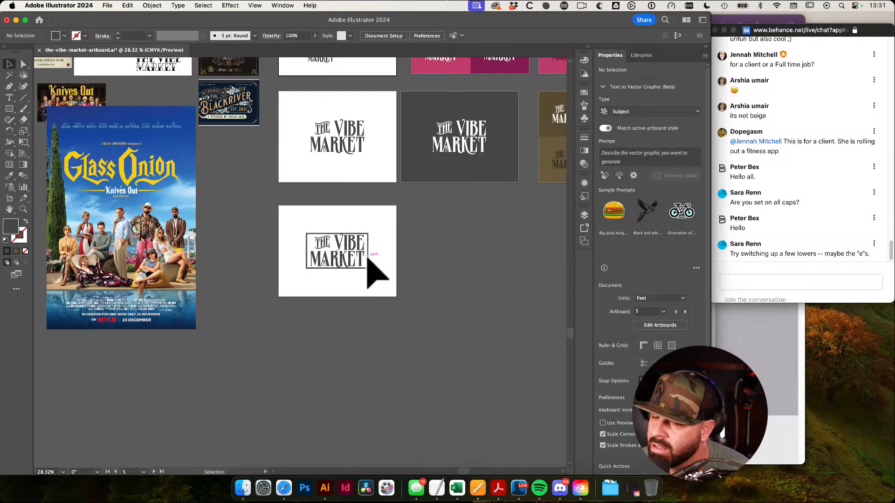
drag(276, 223, 449, 318)
drag(390, 289, 530, 318)
drag(352, 236, 407, 282)
click(435, 279)
drag(181, 156, 427, 292)
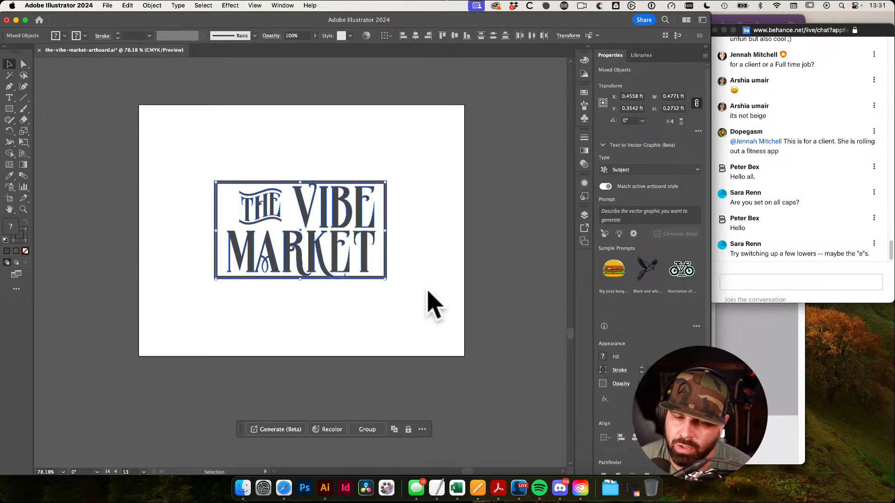
scroll(648, 340, down, 2)
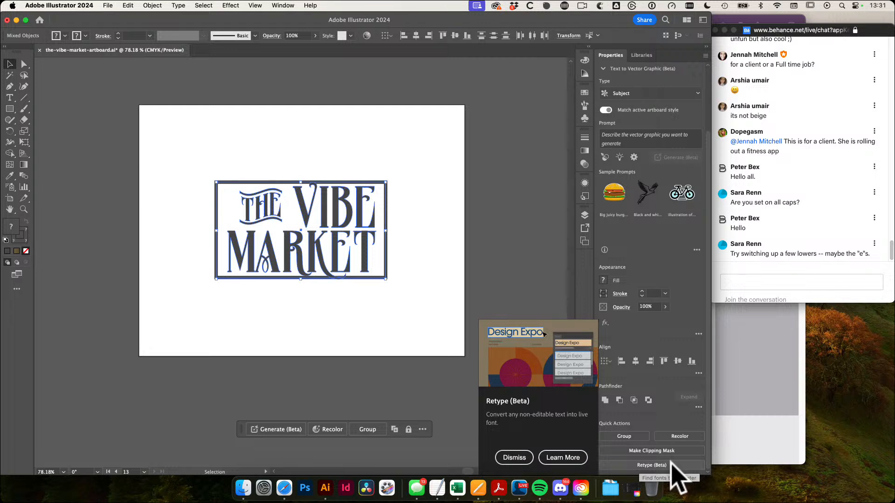
click(657, 465)
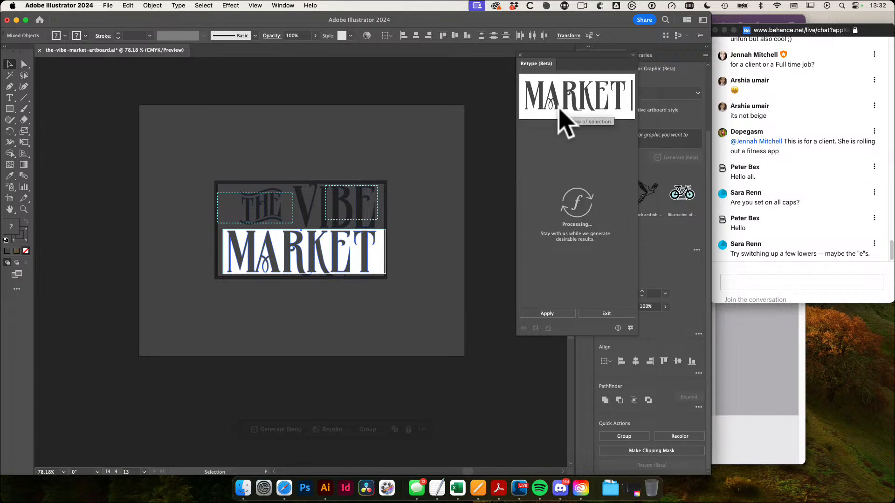
Convert the word MARKET to live text with the Tattoo beast font match and try selecting its letters
click(546, 184)
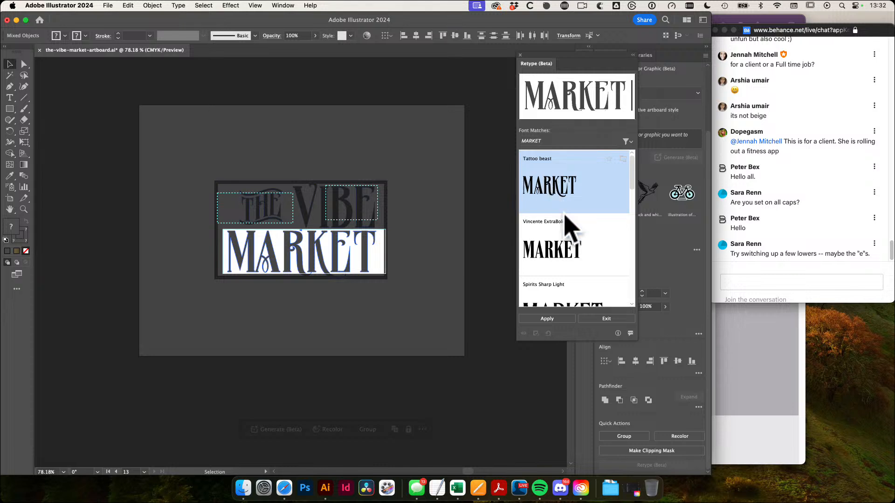
click(548, 320)
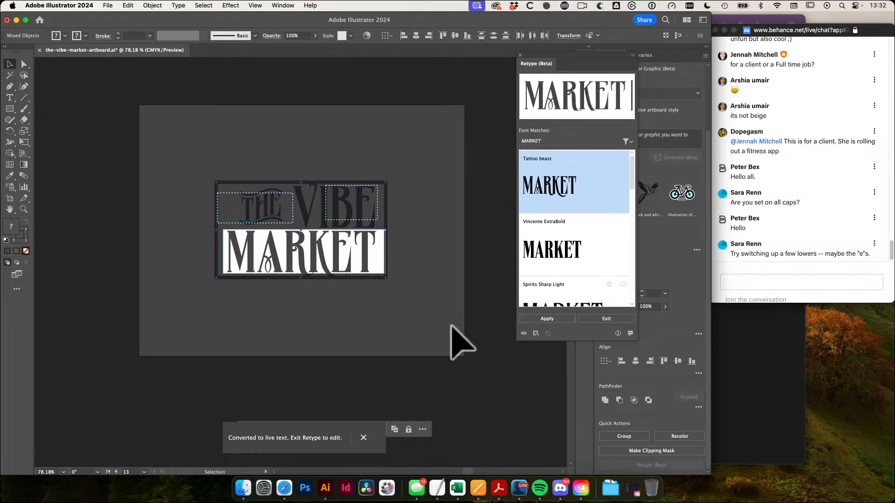
click(317, 369)
key(t)
drag(344, 252, 260, 244)
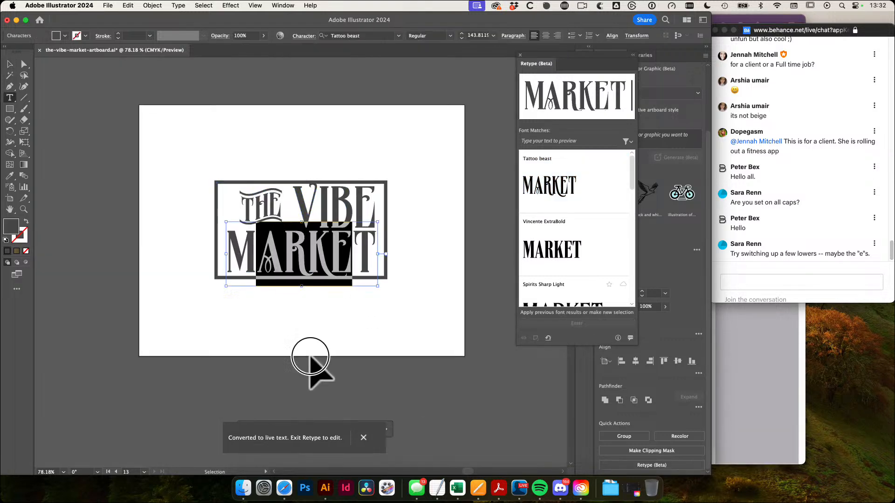
key(Escape)
Undo the last two changes on the framed logo artboard
drag(466, 297, 349, 292)
key(v)
drag(318, 236, 296, 233)
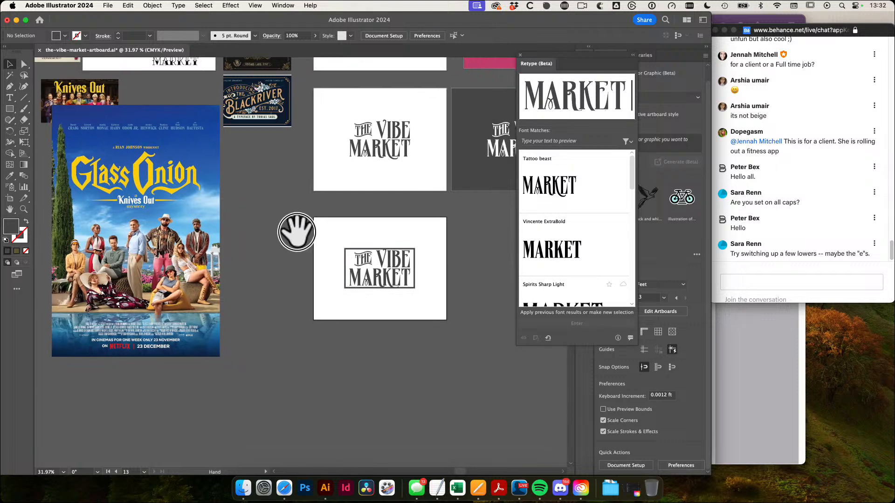
key(super+a)
key(super+z)
key(super+z)
click(271, 208)
click(370, 285)
click(390, 303)
drag(476, 299, 381, 309)
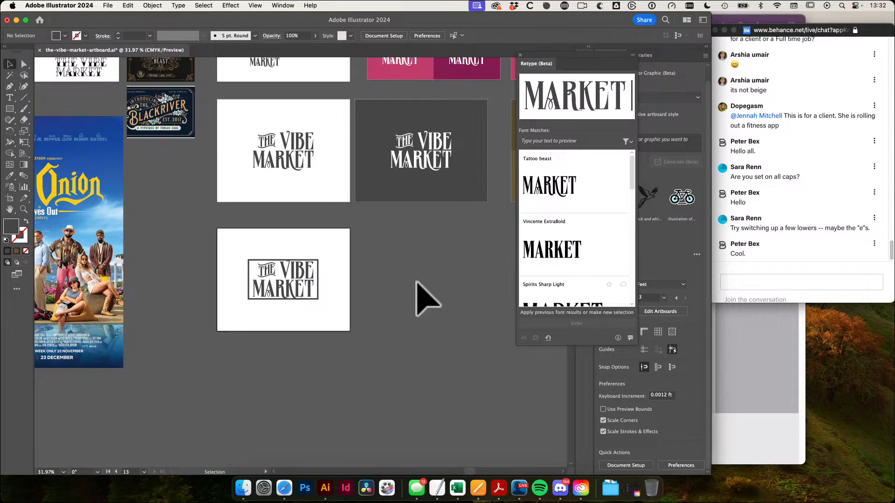
Replace the framed logo on the bottom white artboard with the copied live-text lettering group
drag(224, 252, 315, 299)
key(Delete)
key(super+f)
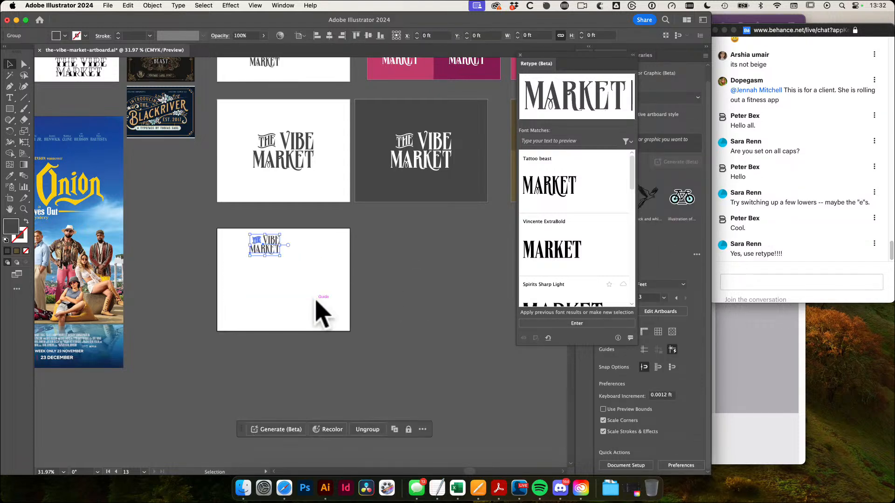
Enlarge the pasted lettering group to about 0.55 by 0.40 ft and move it to the middle of its artboard
scroll(281, 260, up, 2)
key(e)
drag(281, 257, 334, 325)
key(v)
drag(303, 254, 293, 274)
drag(331, 286, 366, 294)
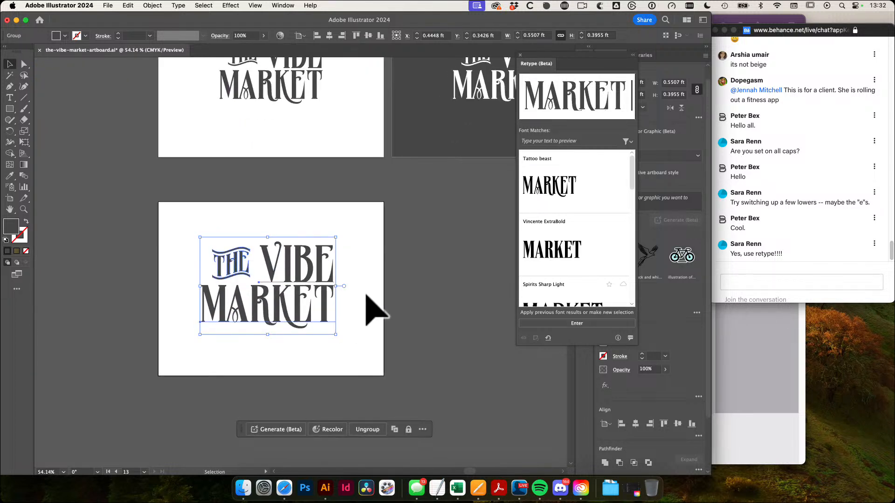
Try adding an extra letter e at the end of VIBE, then remove it
key(t)
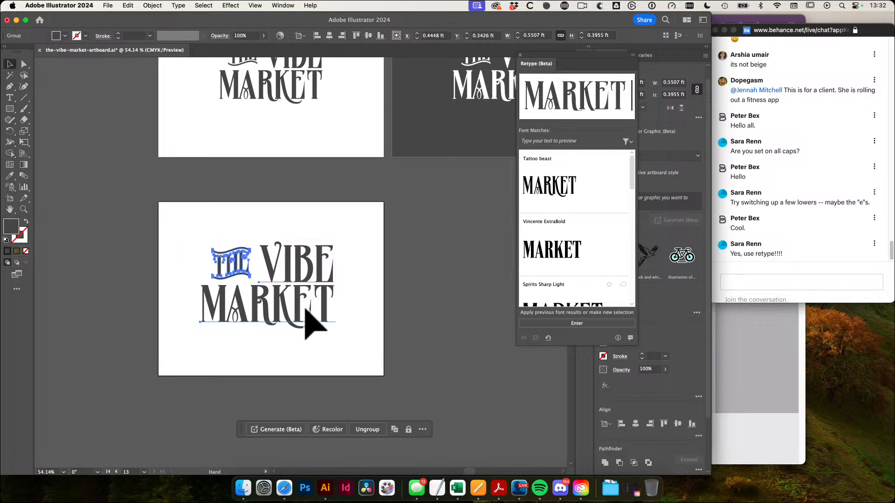
drag(292, 285, 324, 289)
click(328, 257)
drag(343, 257, 328, 256)
key(Right)
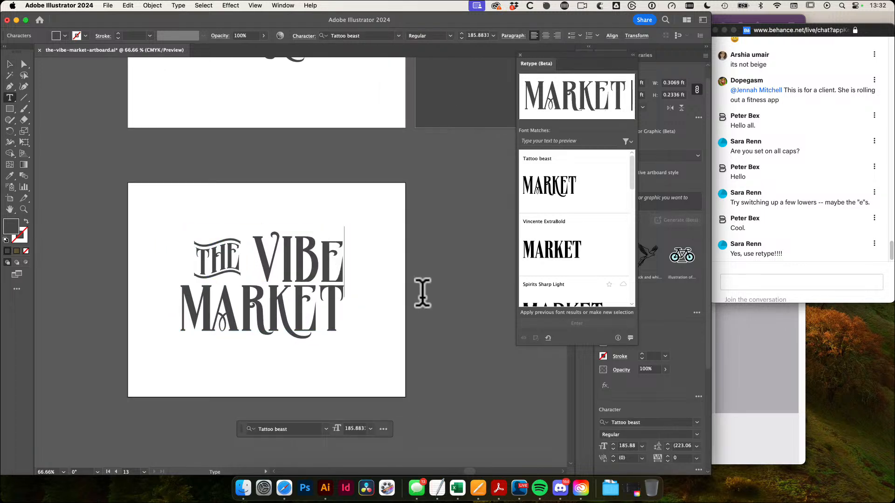
text(e)
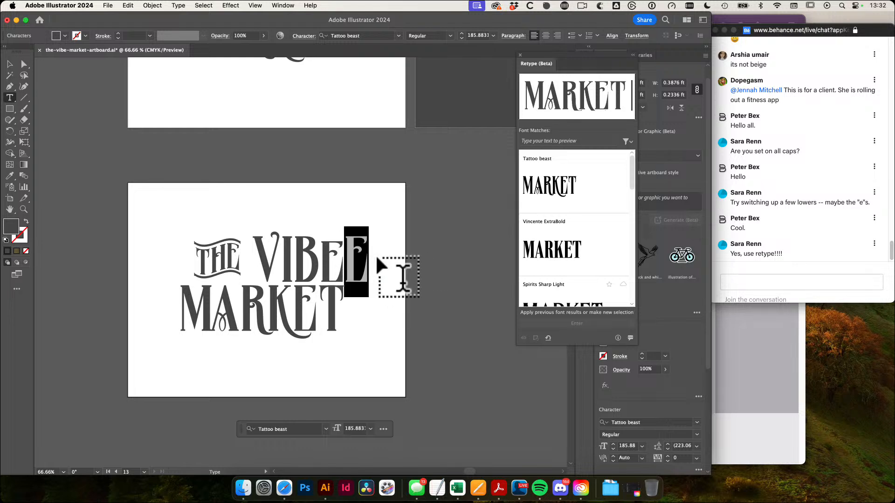
key(BackSpace)
Replace the E in MARKET with a lowercase e
click(316, 304)
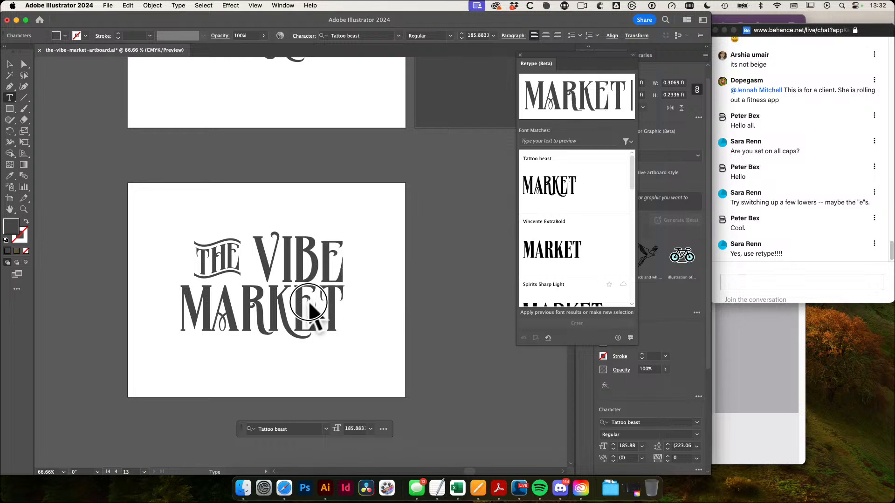
drag(293, 306, 315, 306)
text(e)
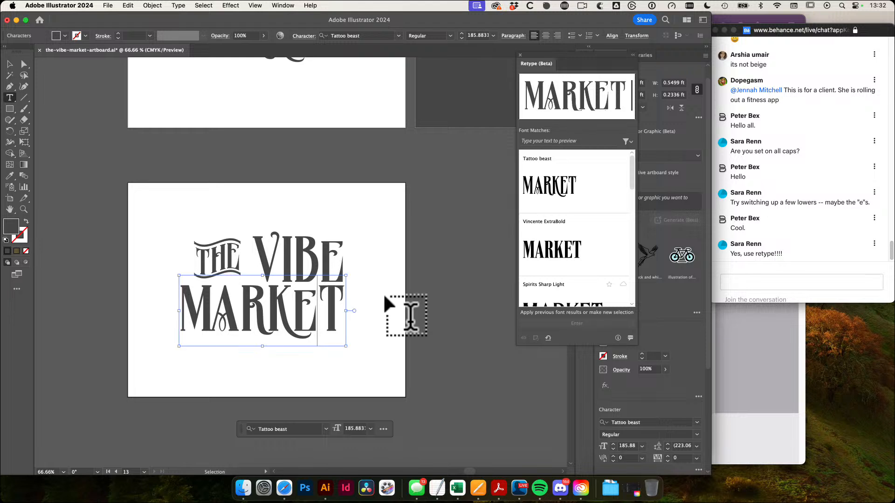
key(Escape)
click(384, 292)
Retype the last letter of VIBE as a capital E
key(t)
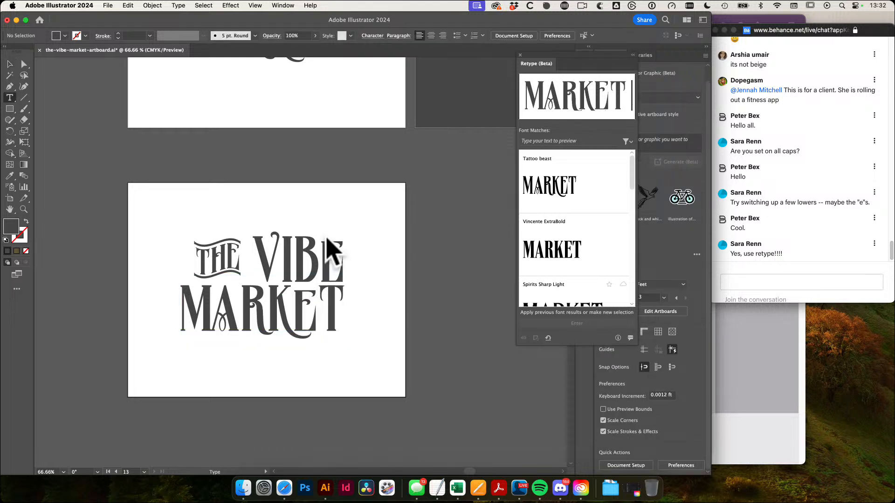
drag(322, 256, 360, 240)
text(E)
super+click(377, 245)
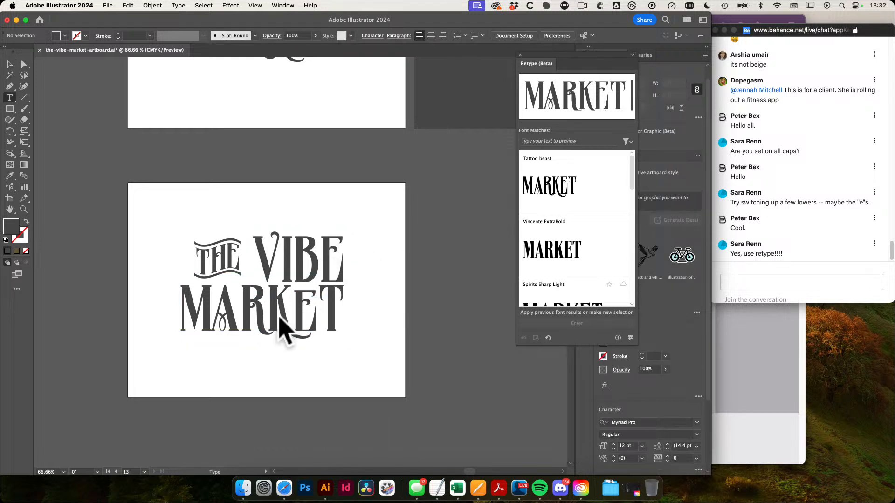
Try lowercase letters for the A and R in MARKET and undo the change
drag(266, 310, 210, 309)
text(r)
super+click(412, 321)
text(a)
key(super)
key(super+z)
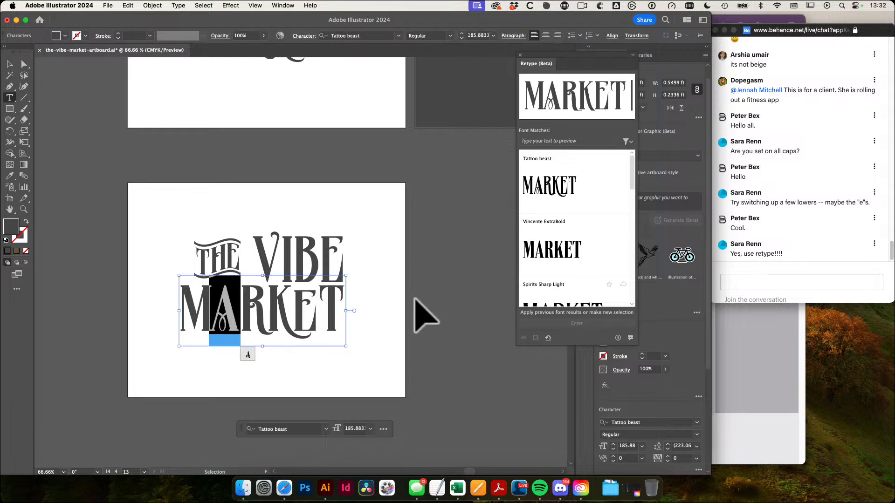
click(232, 319)
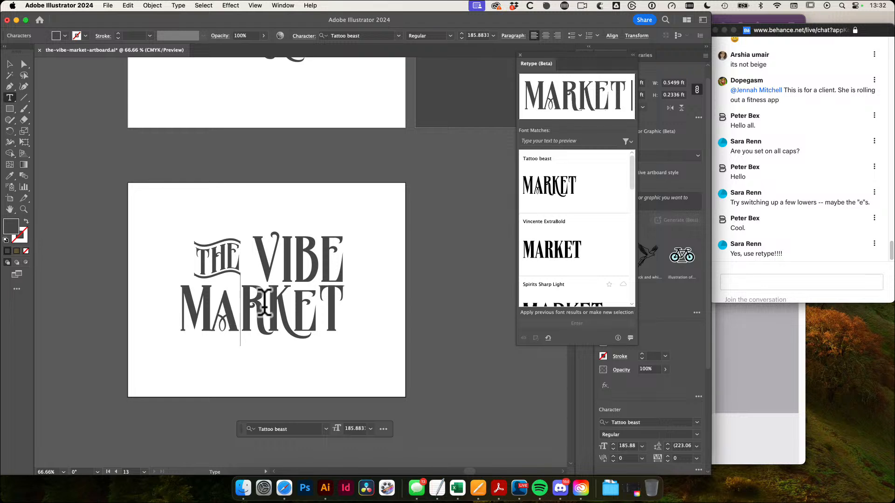
key(super+z)
Replace the R in MARKET with a lowercase r
click(247, 315)
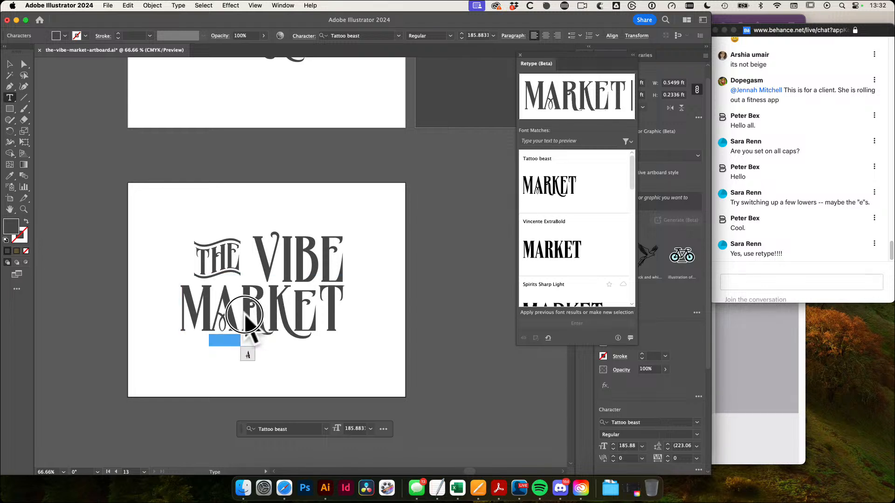
drag(266, 307, 240, 309)
super+click(406, 291)
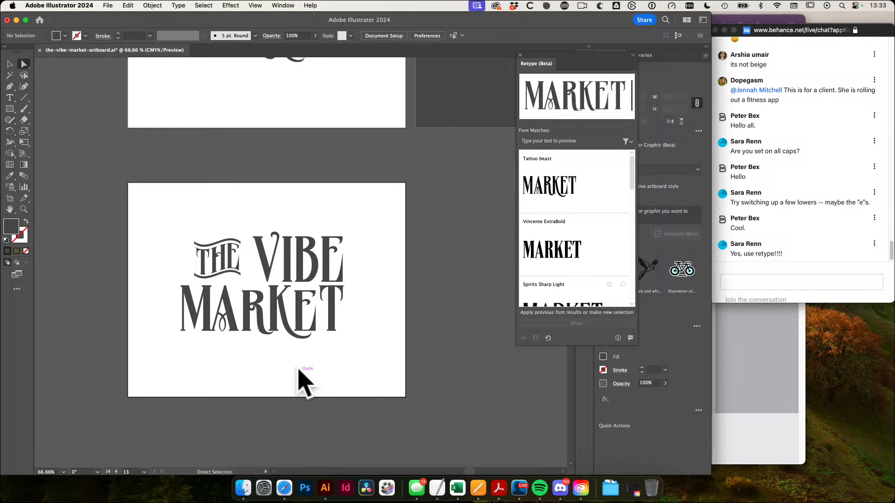
Replace the B in VIBE with a lowercase b
drag(296, 330, 321, 346)
drag(340, 275, 330, 271)
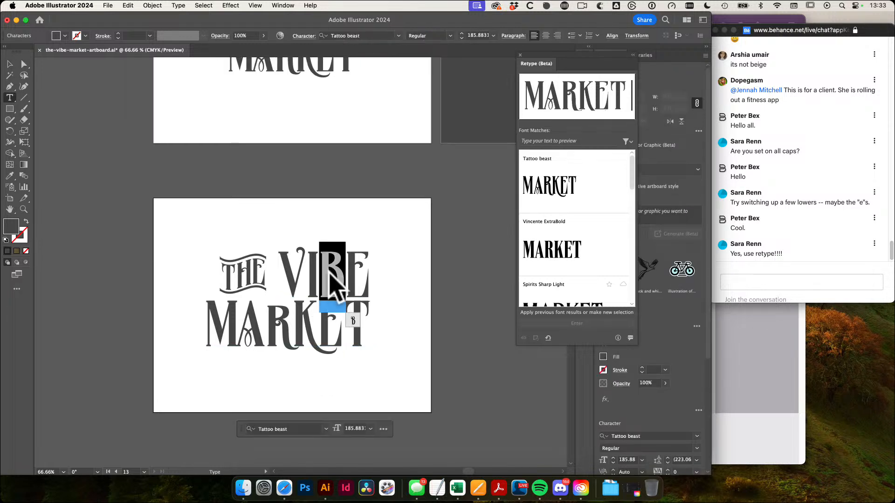
key(Escape)
click(397, 237)
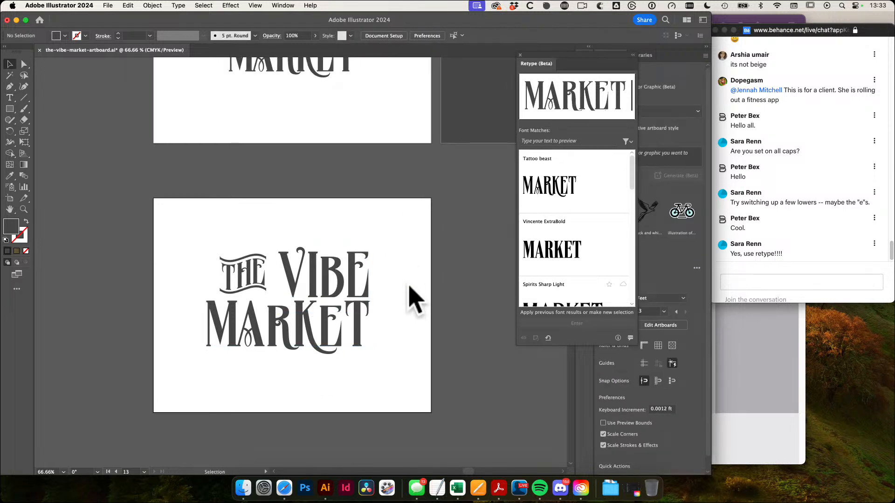
Replace the V in VIBE with a lowercase v
double_click(300, 280)
drag(306, 279, 279, 263)
key(Right)
key(Escape)
click(361, 219)
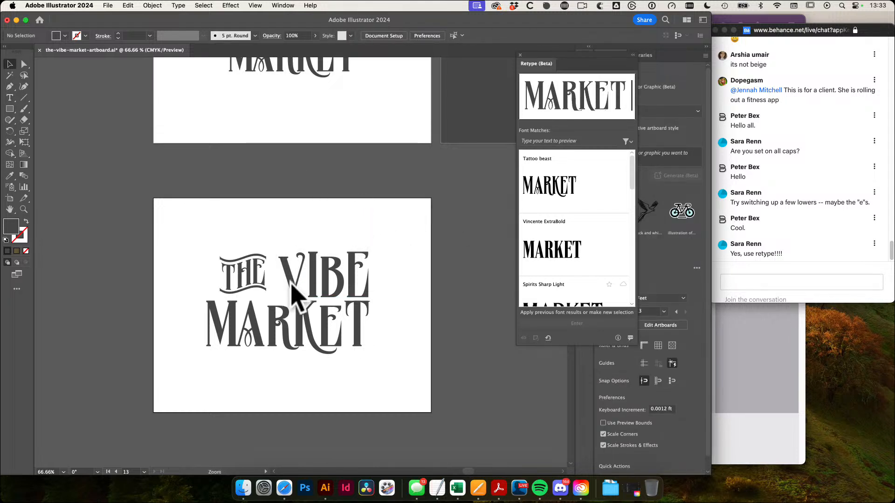
scroll(292, 285, up, 3)
scroll(347, 191, down, 2)
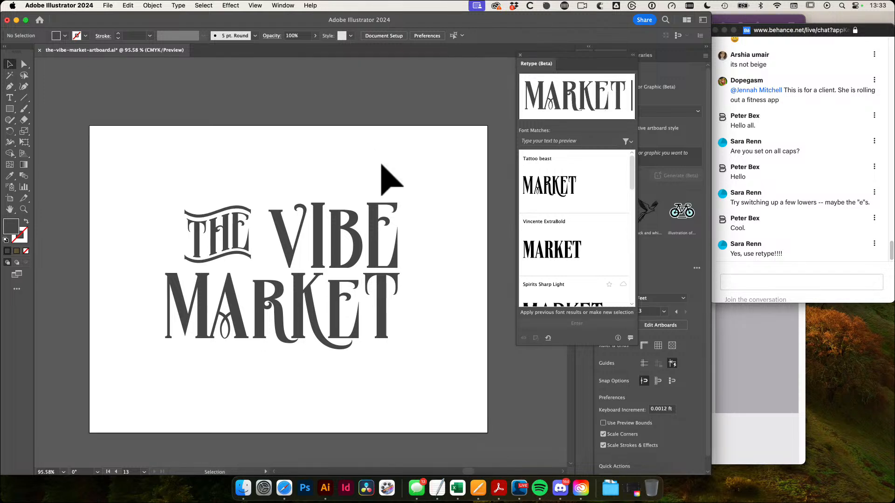
drag(381, 165, 356, 154)
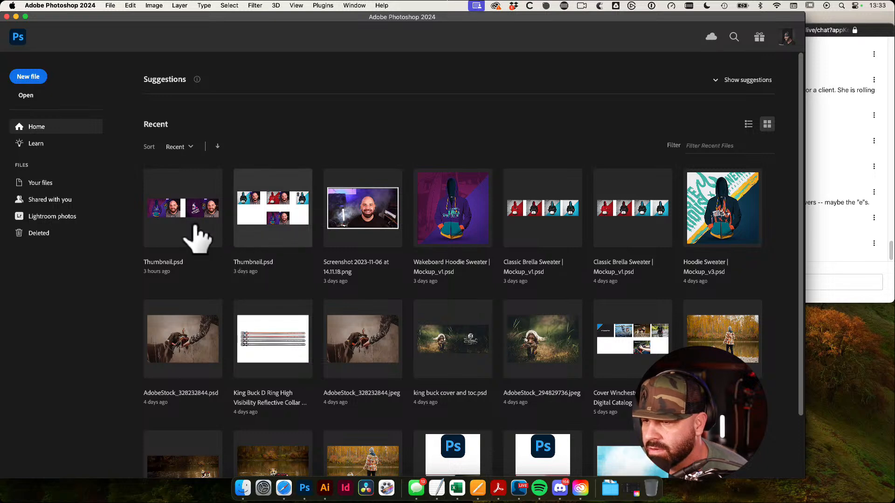
In Photoshop, open the most recent Thumbnail.psd and examine the Classic Wake Board Company lettering on the purple hoodie up close
click(179, 216)
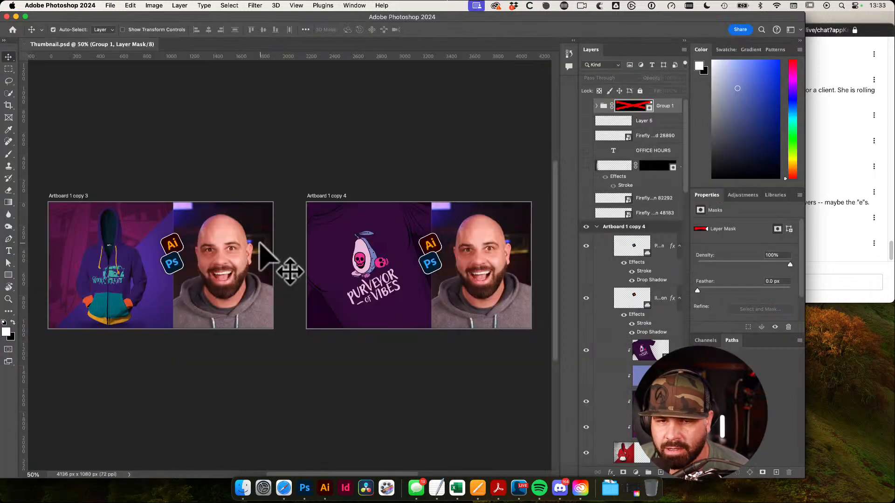
drag(71, 280, 187, 300)
drag(279, 275, 255, 285)
drag(177, 306, 219, 304)
scroll(169, 300, up, 3)
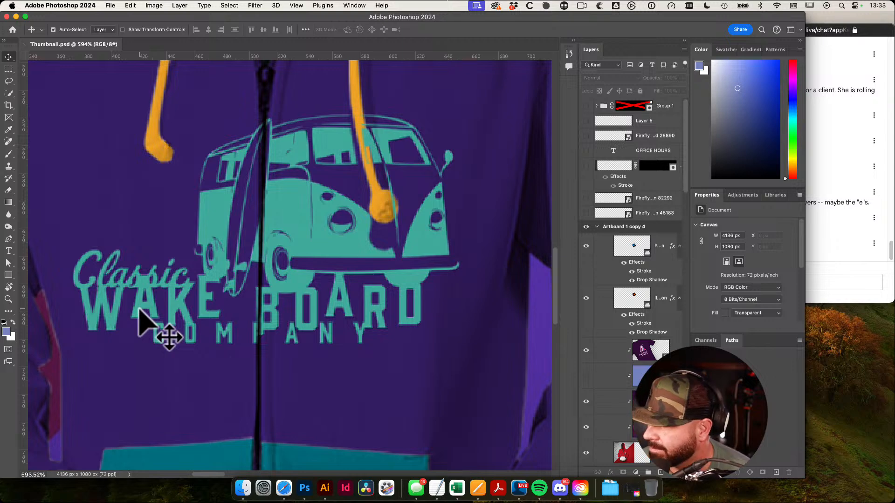
scroll(200, 280, down, 2)
drag(250, 259, 291, 300)
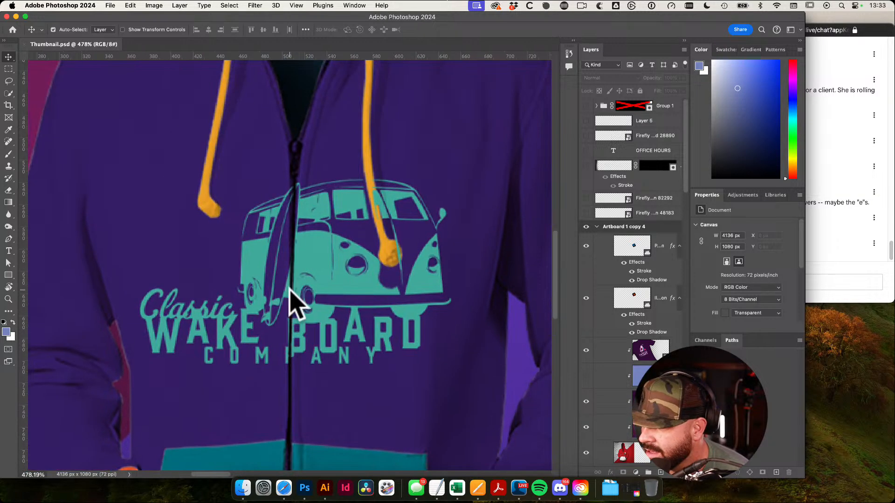
scroll(307, 365, down, 3)
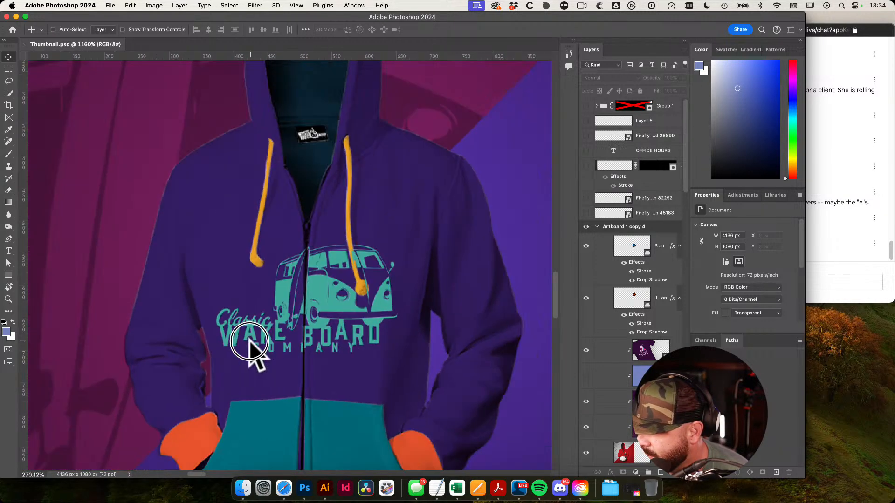
scroll(356, 366, up, 3)
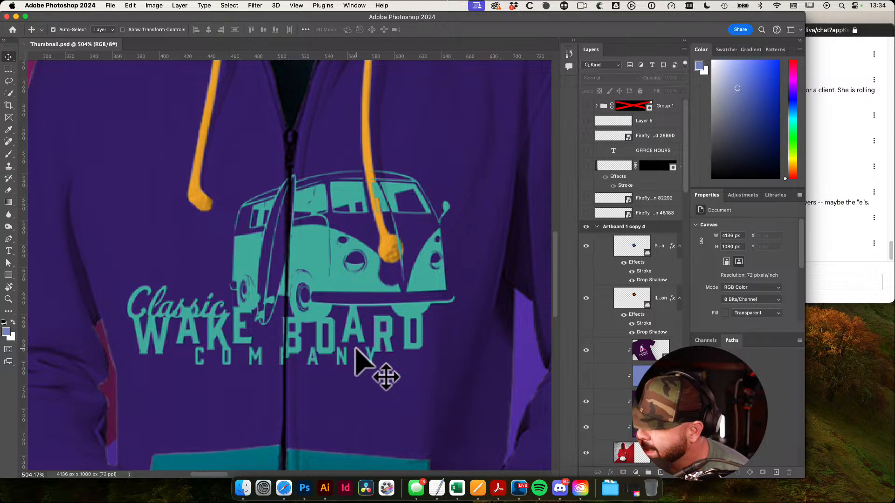
Switch back to Illustrator, dismiss Retype and bring up the character formatting options that offer the Touch Type tool
click(325, 489)
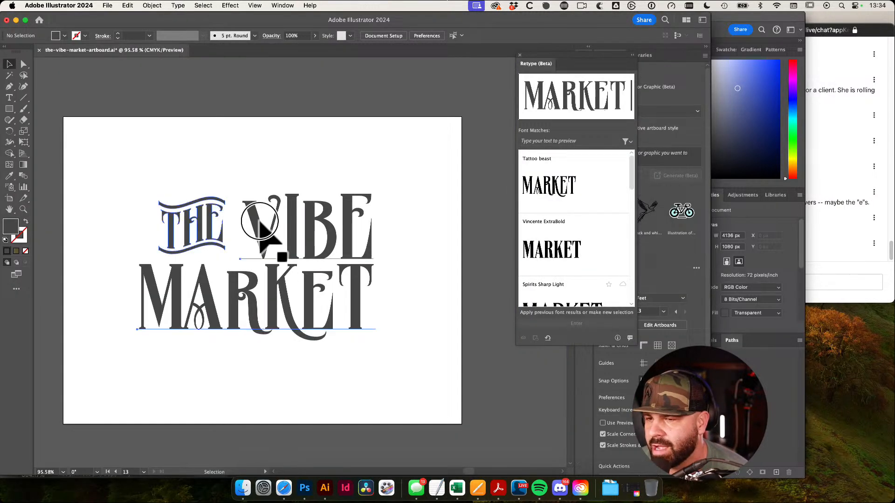
click(260, 237)
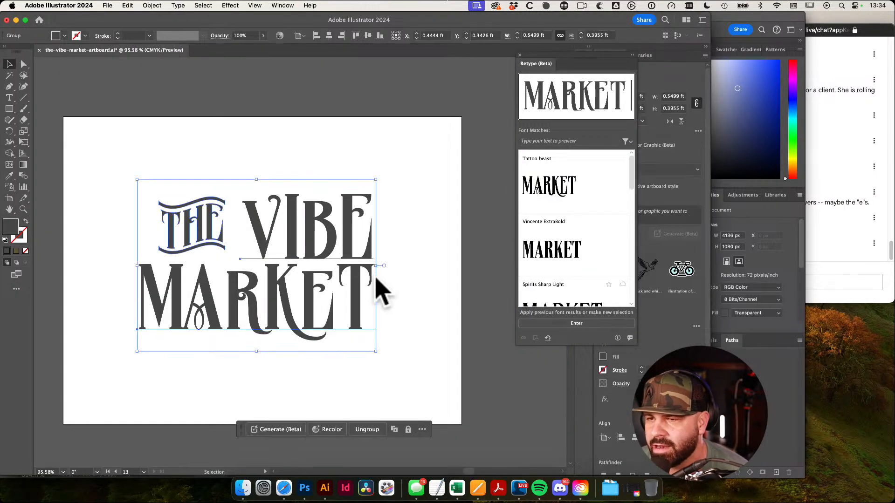
click(520, 55)
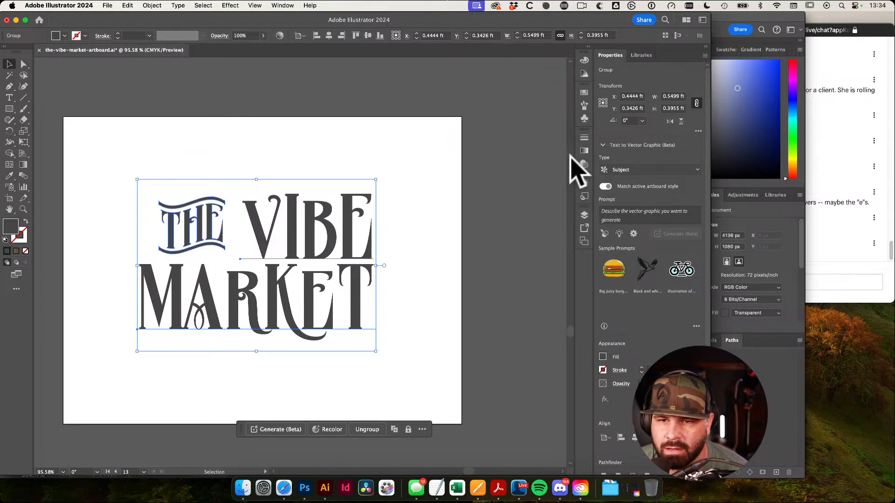
key(super+t)
click(568, 100)
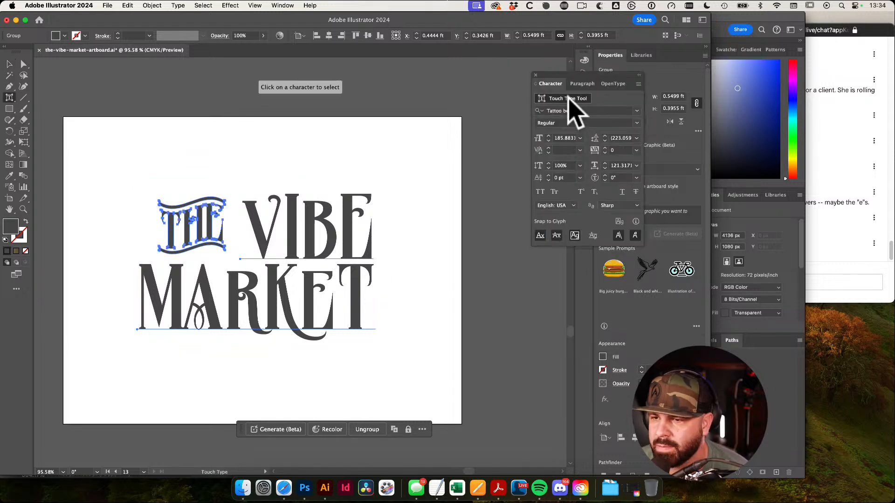
click(303, 247)
key(v)
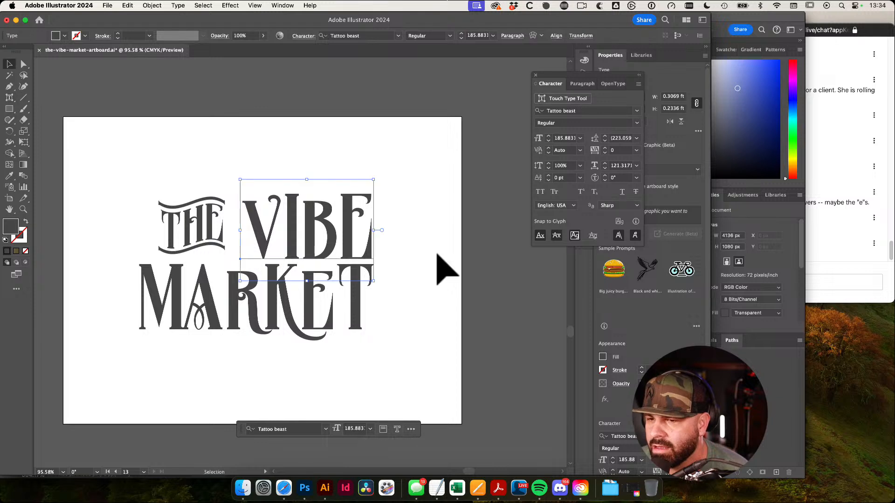
click(443, 270)
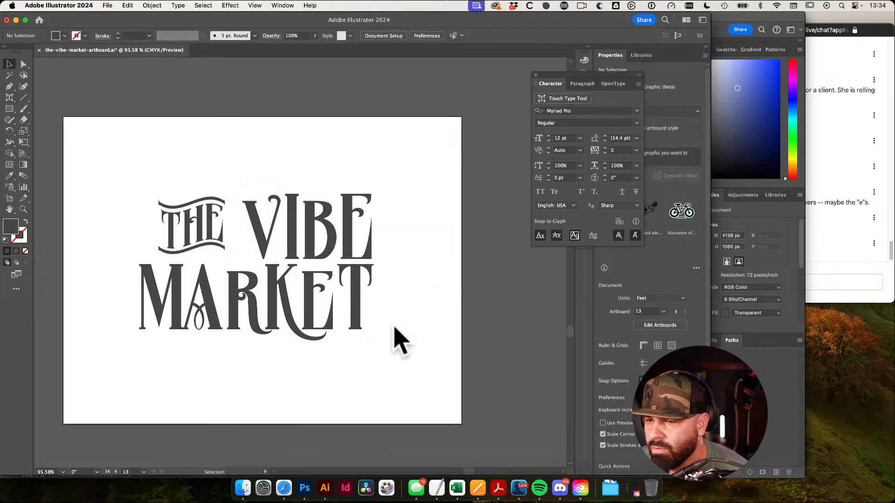
With the Touch Type tool, tilt the T of MARKET about -12°, with about 96% vertical scale and a baseline shift near -8 pt
click(565, 98)
click(364, 283)
drag(356, 251, 369, 253)
mouse_move(365, 300)
mouse_down()
mouse_move(355, 306)
mouse_move(368, 310)
mouse_up()
drag(342, 266, 355, 304)
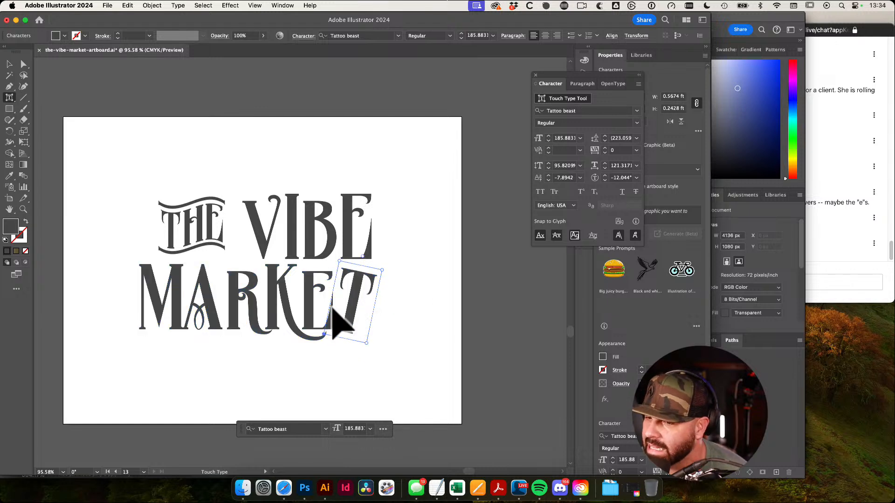
Raise the E in MARKET by a baseline shift of about 9 pt and nudge the tilted T beside it
click(312, 303)
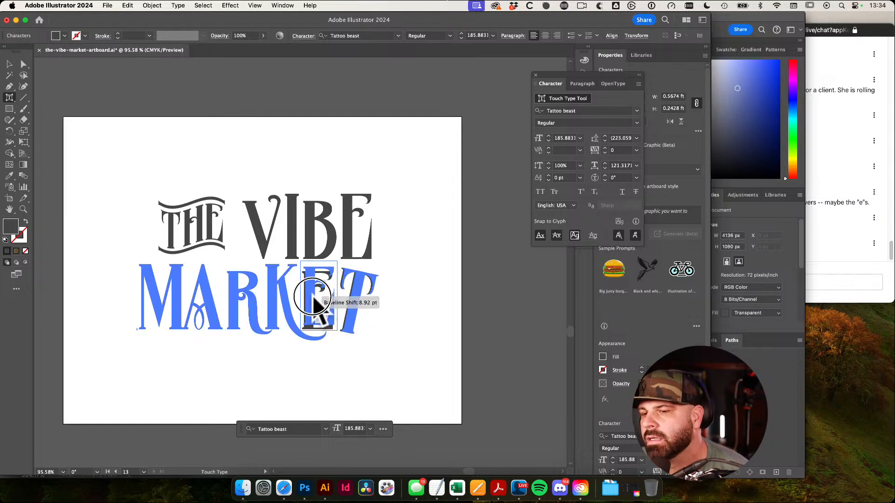
click(360, 299)
drag(359, 299, 357, 300)
key(v)
click(431, 302)
drag(447, 302, 375, 302)
drag(242, 237, 451, 343)
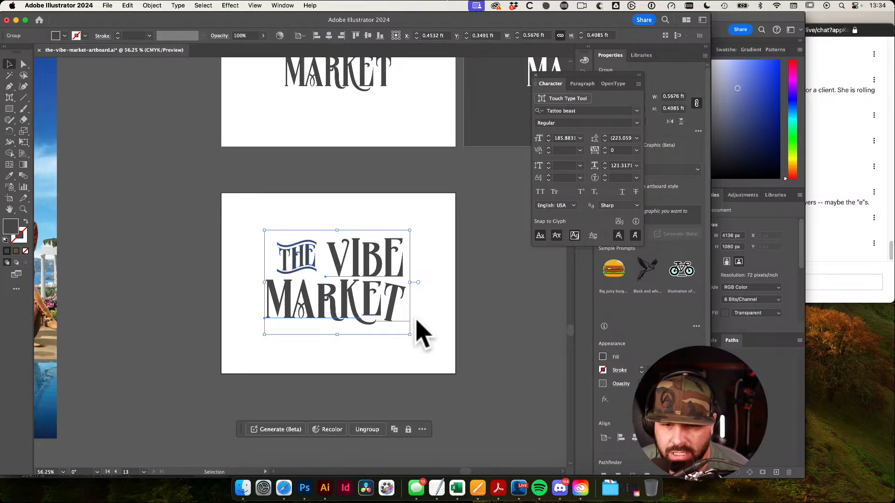
Minimize the Photoshop window and return to the lettering artboard in Illustrator
click(781, 20)
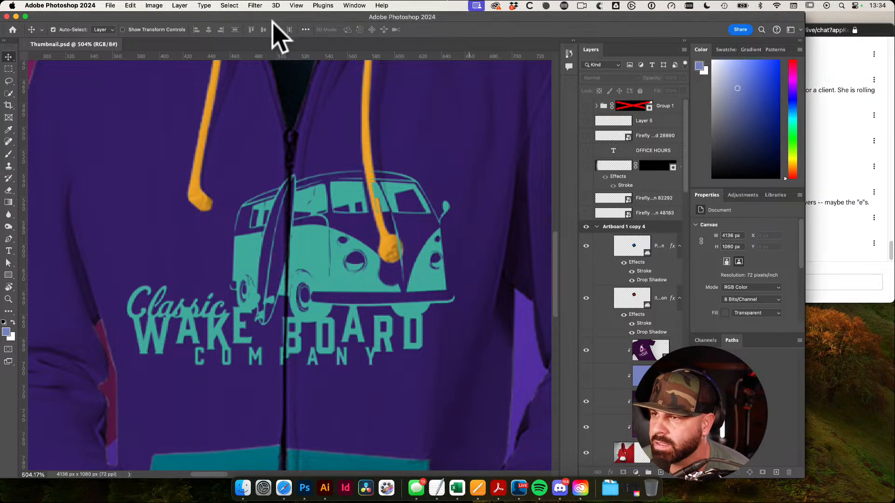
click(16, 16)
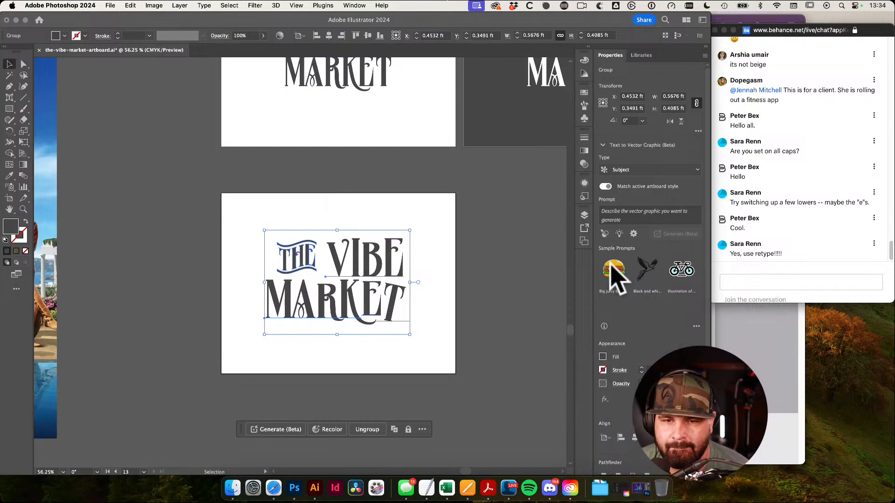
click(468, 277)
drag(368, 283, 471, 329)
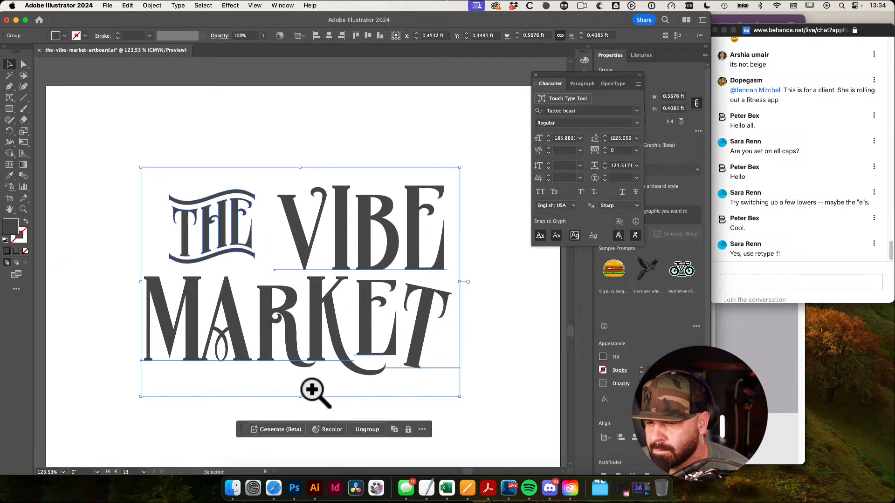
With the Touch Type tool, lower the R in MARKET to a baseline shift of about -15 pt
click(578, 99)
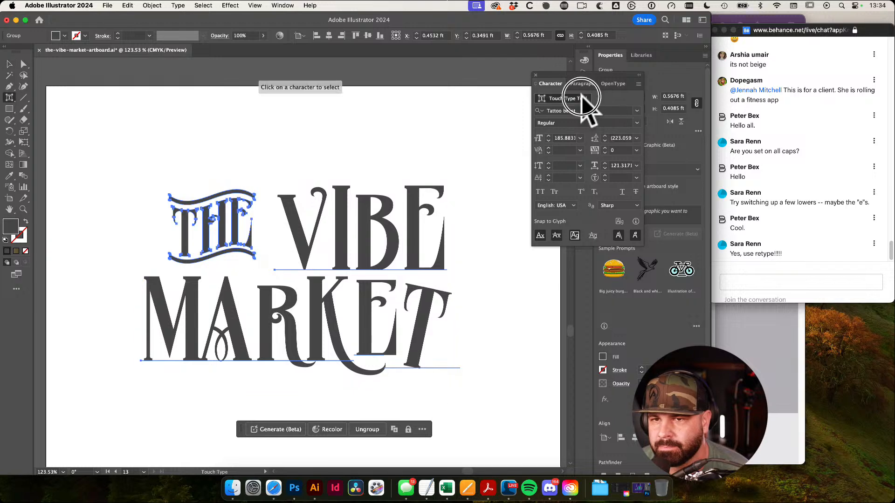
click(273, 310)
drag(274, 309, 290, 319)
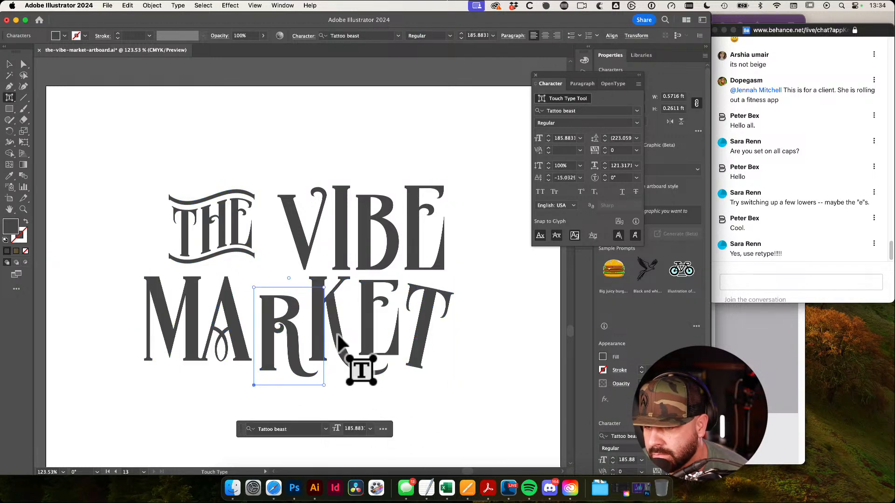
Try tilting the A in MARKET with the Touch Type tool, and undo the change
click(344, 351)
click(242, 331)
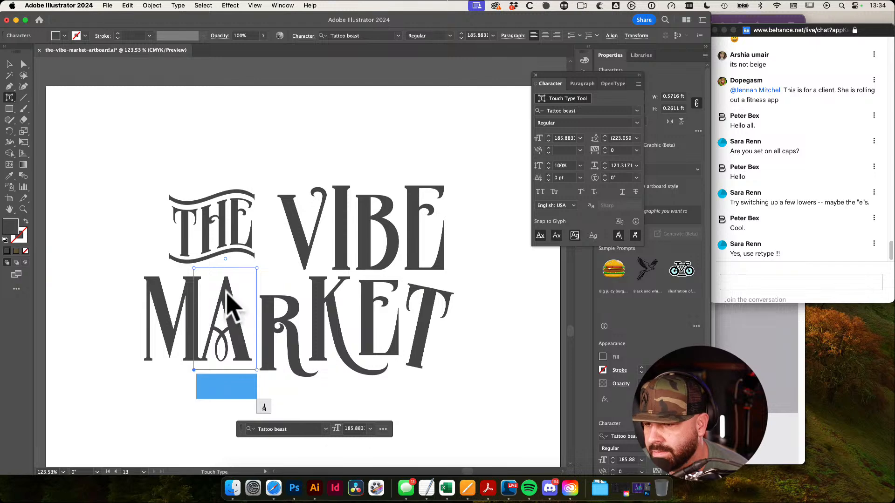
drag(225, 259, 248, 265)
key(super+z)
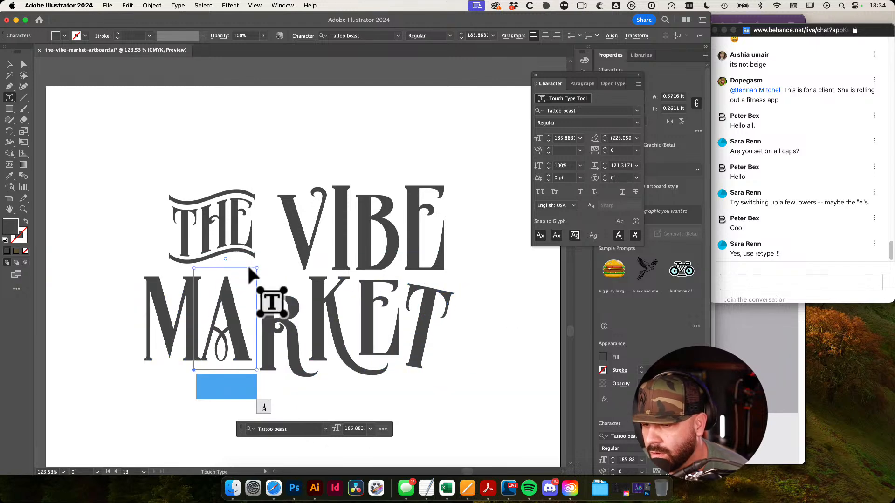
click(470, 381)
key(v)
drag(521, 361, 443, 345)
click(541, 362)
drag(179, 298, 280, 311)
click(199, 303)
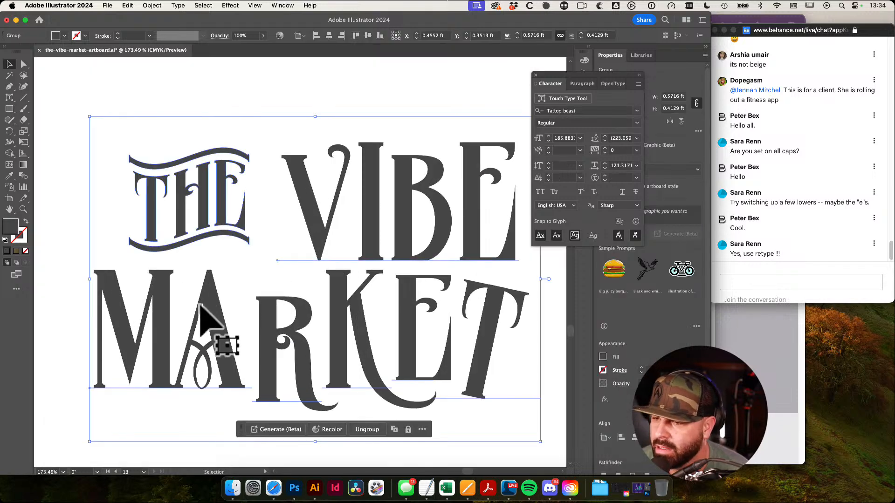
click(548, 99)
click(279, 334)
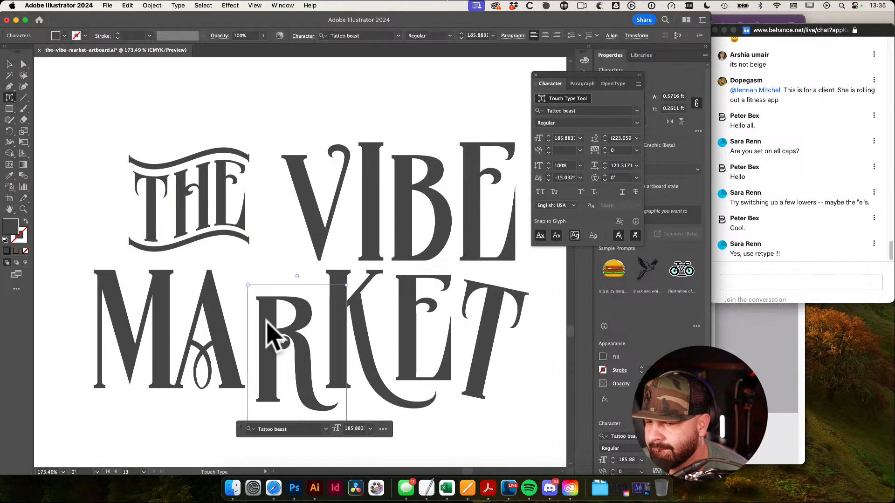
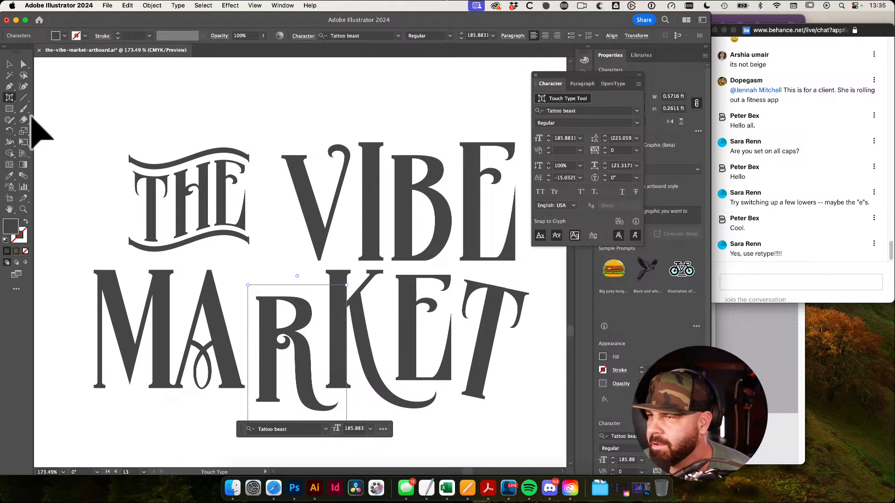
click(12, 61)
click(63, 104)
scroll(162, 139, down, 1)
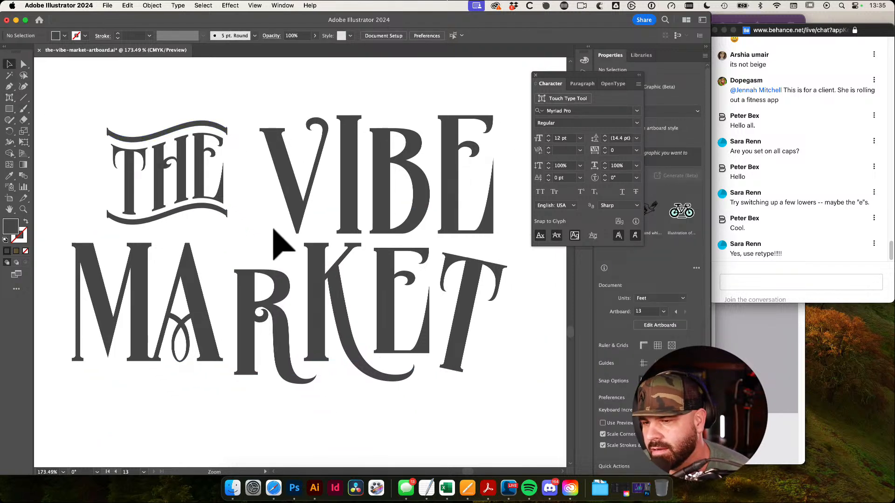
scroll(252, 227, down, 1)
click(219, 308)
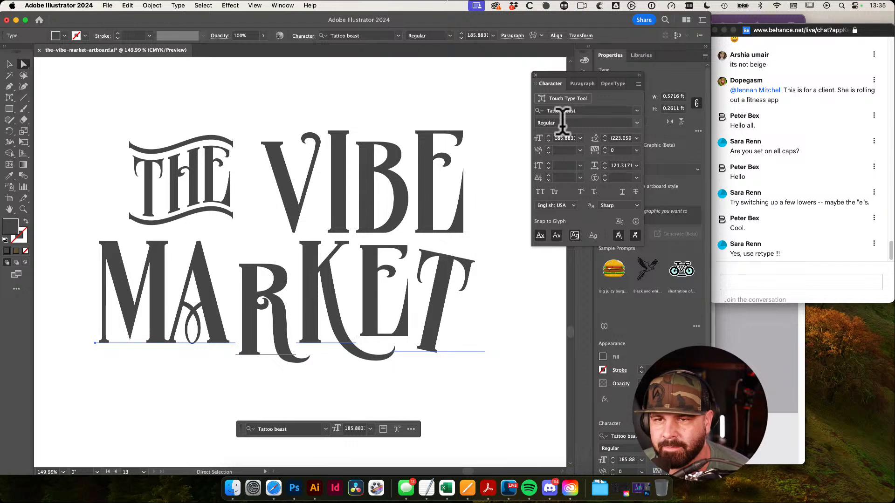
click(566, 98)
click(188, 281)
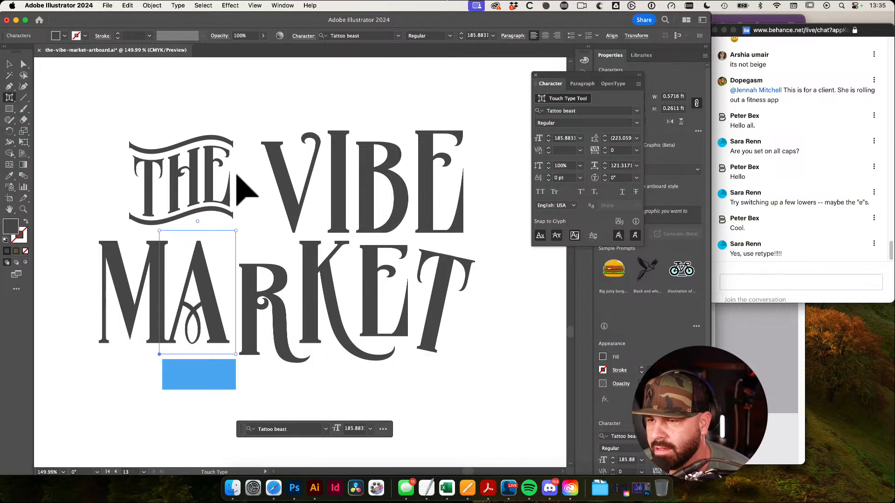
key(v)
key(super+shift+a)
Duplicate the live-text lettering beside the artboard as a backup, then outline and ungroup the lettering on the artboard
drag(413, 259, 241, 184)
click(425, 289)
drag(408, 281, 455, 277)
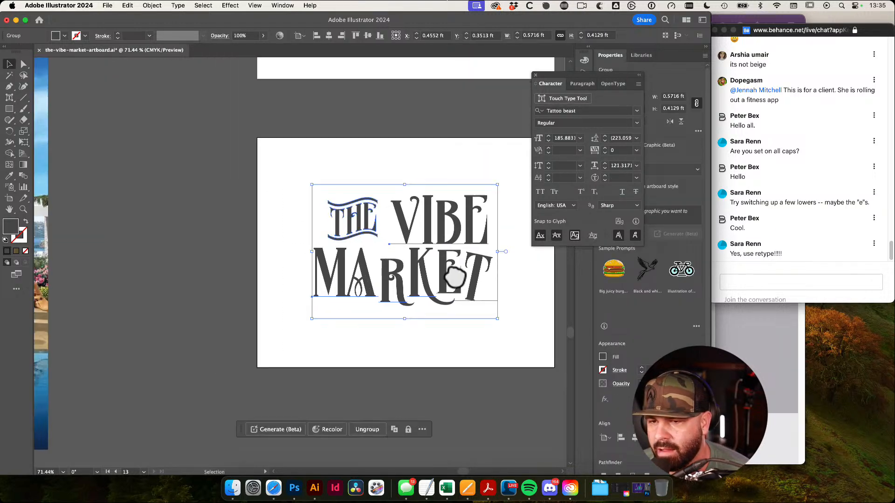
drag(443, 228, 183, 238)
drag(281, 171, 501, 334)
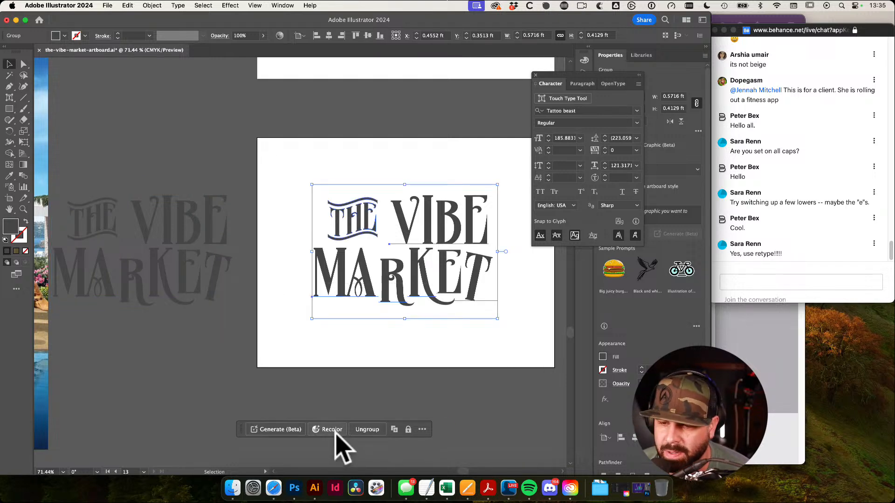
click(366, 430)
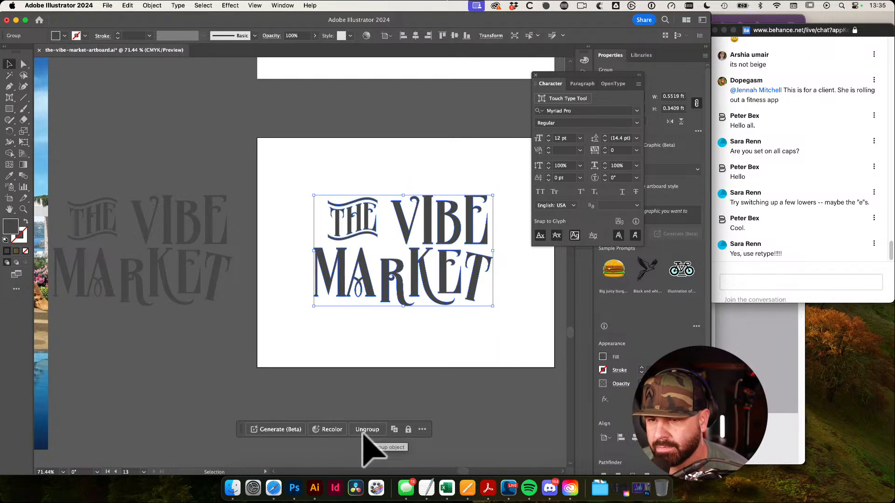
click(497, 329)
Shrink the outlined E in MARKET with Free Transform and reposition it between the K and T
drag(494, 333, 398, 344)
key(a)
click(388, 333)
key(e)
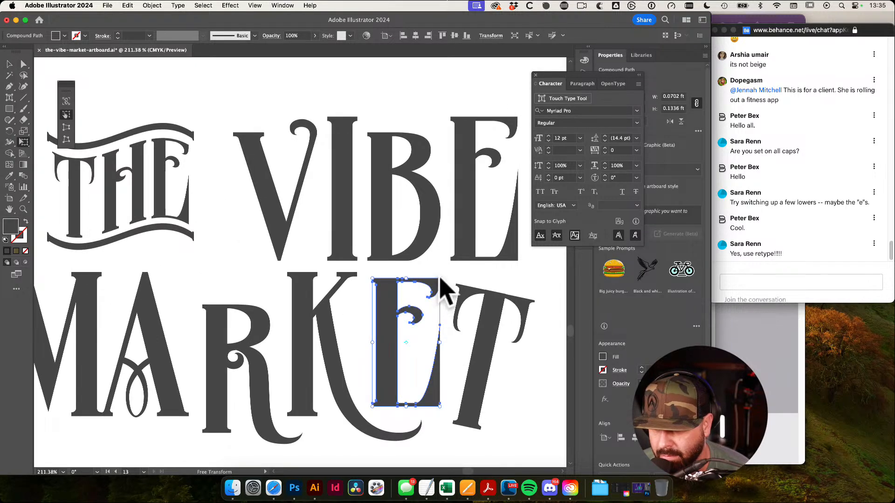
drag(445, 289, 419, 309)
key(a)
drag(386, 356, 373, 327)
key(e)
drag(415, 395, 404, 378)
Enlarge the E in MARKET slightly, settle it beside the K's leg, and move the tilted T closer to it
key(a)
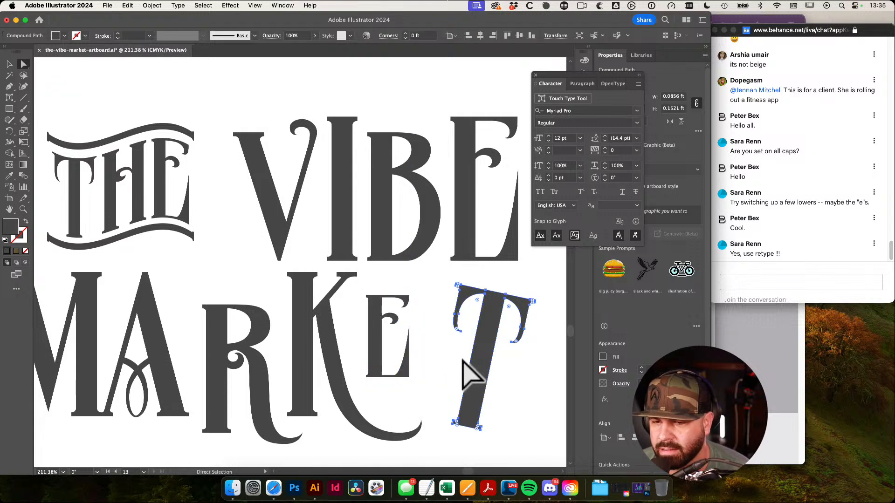
key(e)
drag(409, 377, 419, 396)
key(a)
drag(380, 341, 384, 345)
drag(489, 334, 480, 342)
Rotate the A in MARKET until its thick stem stands nearly vertical, and place it against the R
scroll(481, 309, down, 2)
scroll(442, 339, left, 4)
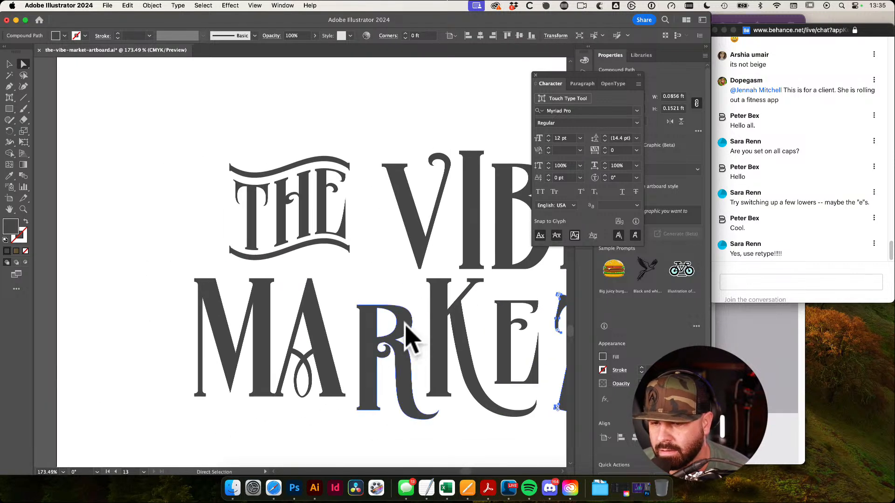
drag(410, 340, 410, 341)
click(310, 301)
key(r)
drag(344, 272, 364, 273)
key(a)
drag(322, 328, 511, 425)
drag(385, 346, 375, 218)
drag(332, 242, 368, 272)
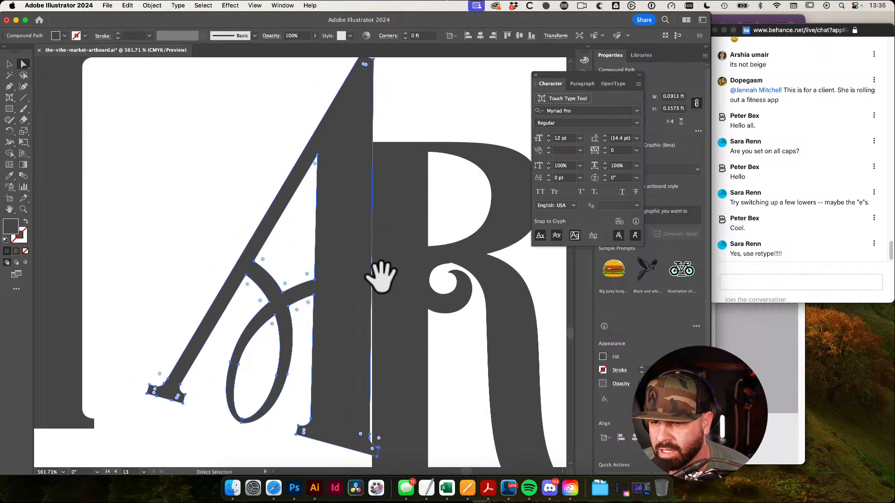
Fine-tune the A's rotation so the outer edge of its thick stem runs parallel to the R's stem
key(r)
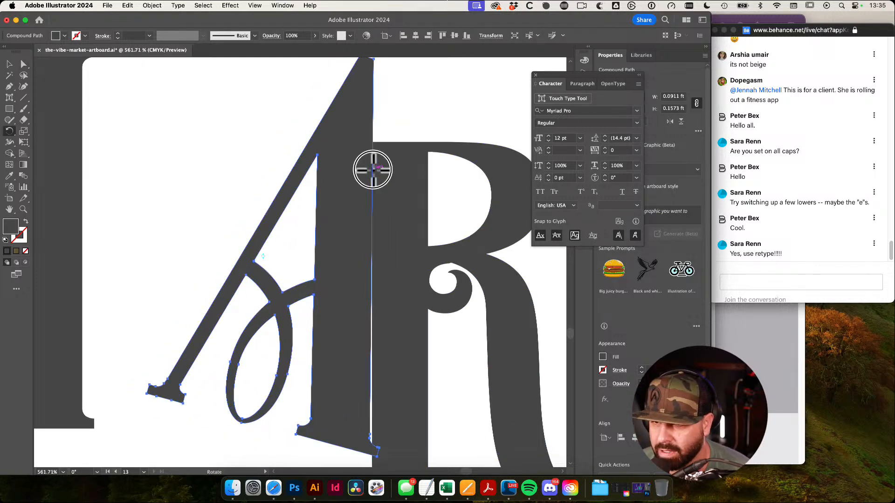
drag(157, 184, 134, 177)
key(a)
Move the A away from the R to leave a narrow gap between the two letters
click(321, 118)
drag(348, 118, 319, 135)
alt+super+click(306, 138)
drag(340, 167, 339, 154)
drag(410, 143, 320, 249)
drag(216, 231, 180, 330)
key(v)
click(194, 368)
drag(259, 362, 214, 358)
drag(215, 358, 319, 319)
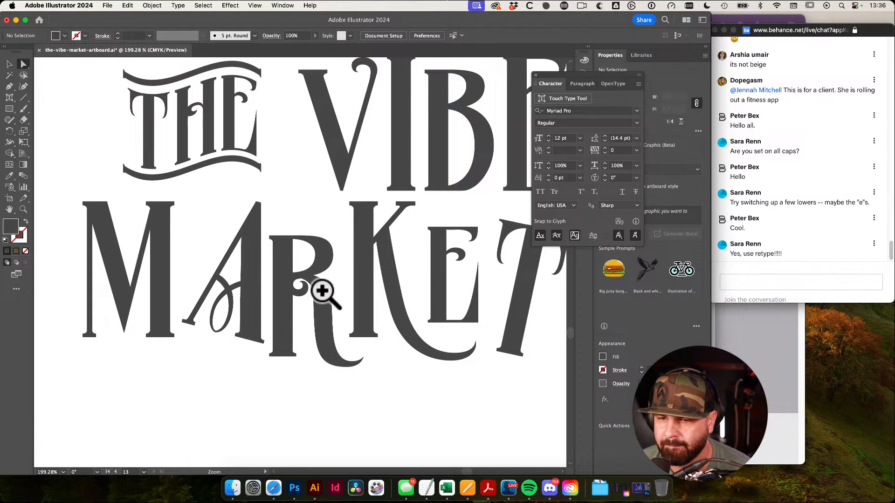
Draw a purple-filled spacer rectangle about 0.0225 by 0.0613 ft, spanning the gap between the R's bowl and the K
drag(328, 255, 400, 296)
key(m)
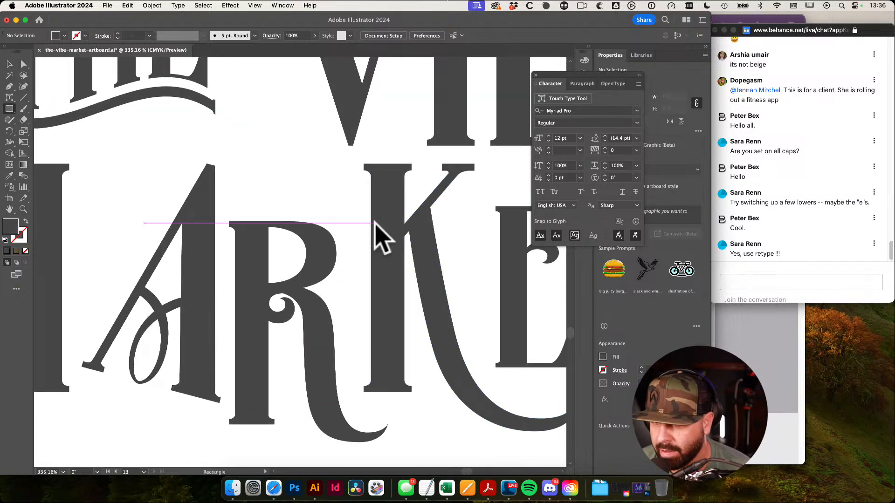
mouse_move(371, 222)
mouse_down()
mouse_move(350, 308)
mouse_move(337, 314)
mouse_up()
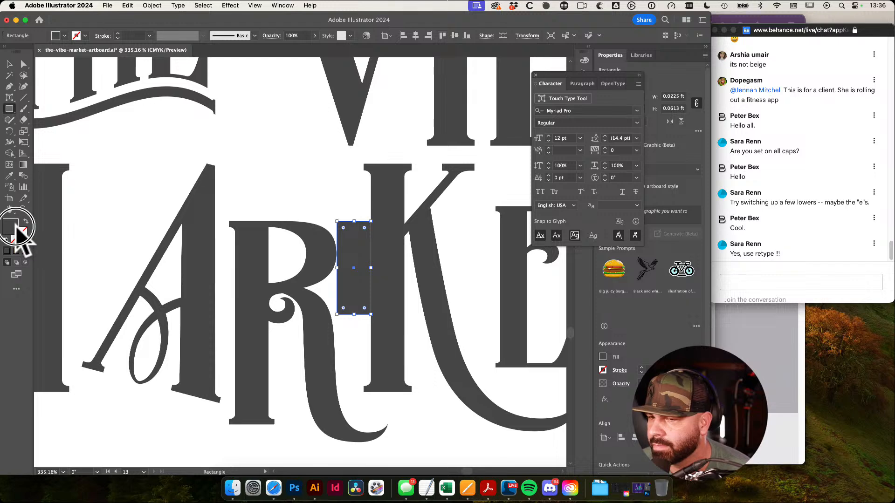
double_click(16, 226)
click(146, 176)
click(292, 157)
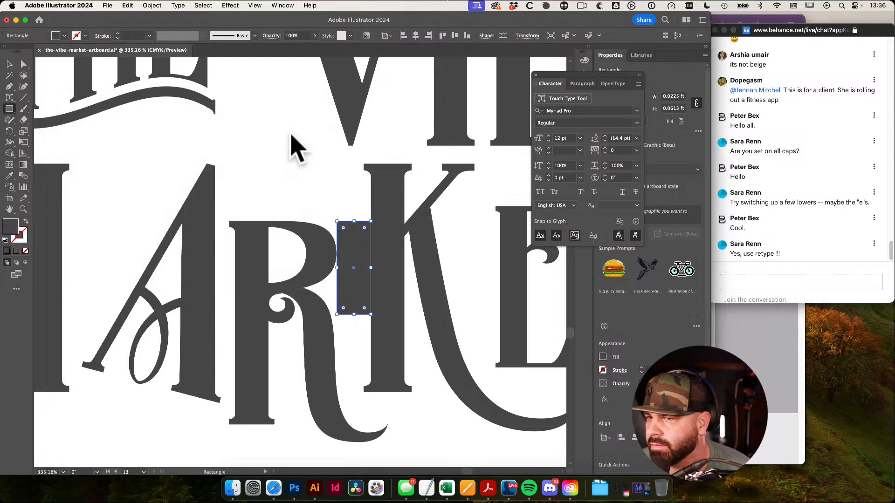
double_click(7, 225)
click(162, 164)
click(275, 139)
key(a)
click(257, 122)
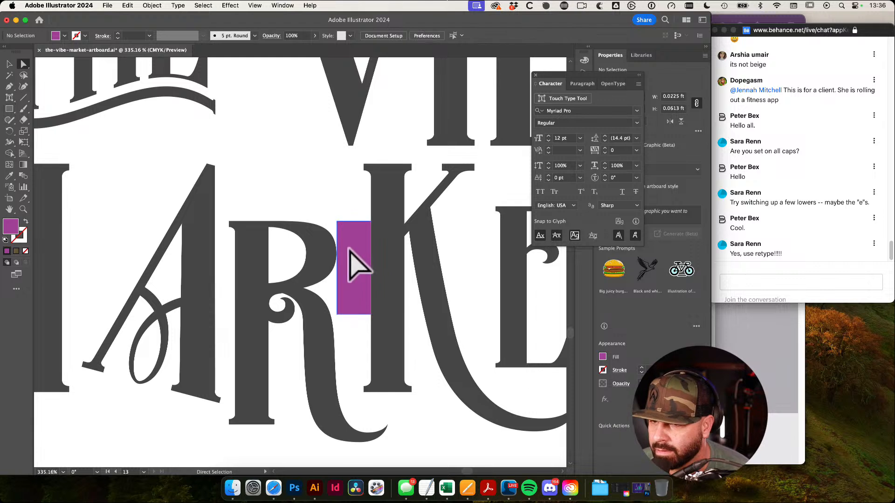
Copy the purple spacer against the R's stem and move the A flush with it to match the R–K gap
drag(352, 247, 317, 291)
click(271, 188)
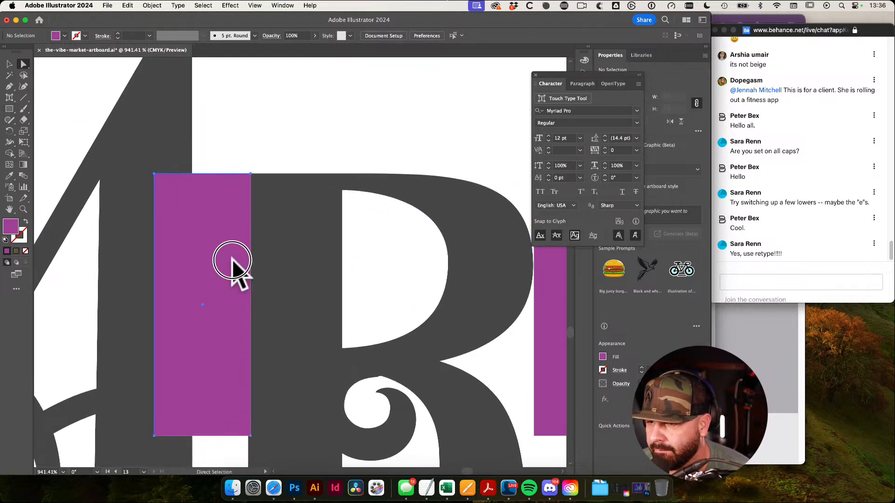
drag(238, 265, 125, 226)
click(156, 238)
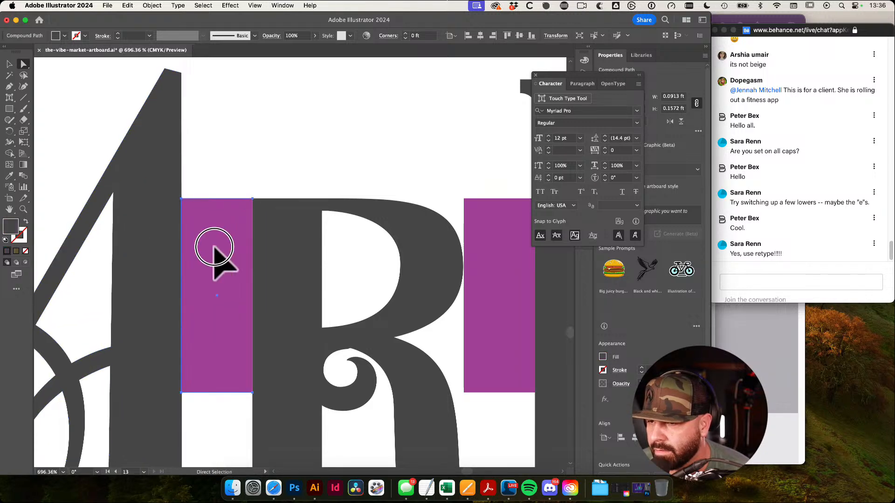
Delete both purple spacer rectangles from the MARKET lettering
drag(214, 247, 217, 248)
shift+click(487, 270)
key(Delete)
drag(483, 275, 366, 373)
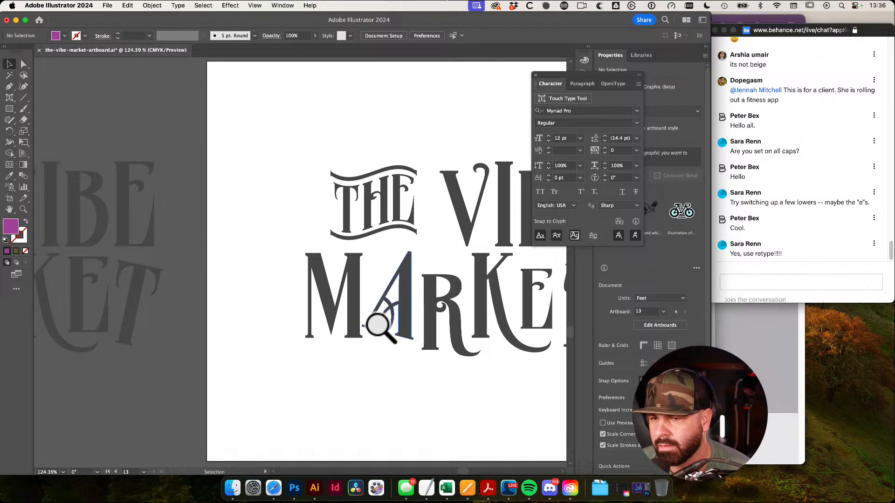
Move the M in MARKET toward the A so its thick stem overlaps the A's slanted leg
key(a)
drag(361, 294, 379, 303)
click(466, 404)
drag(466, 405, 376, 365)
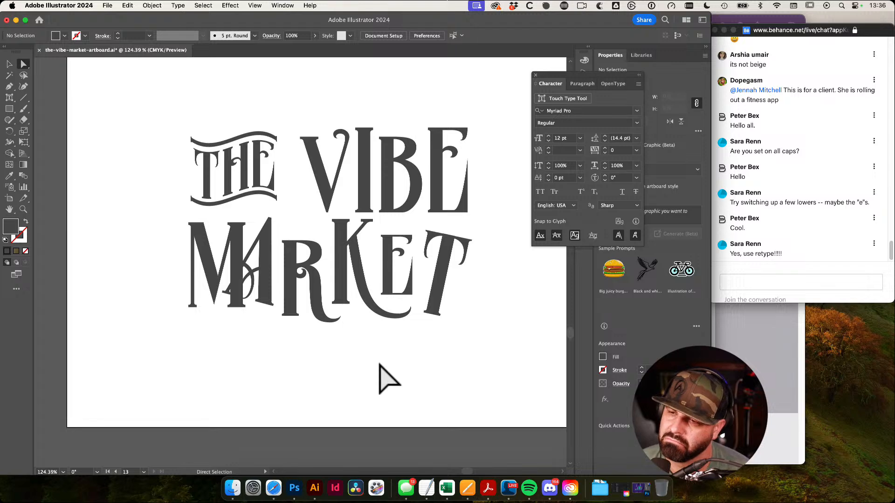
Nudge the M slightly lower and line up its outer edge with the end of the ribbon around THE
scroll(352, 326, up, 3)
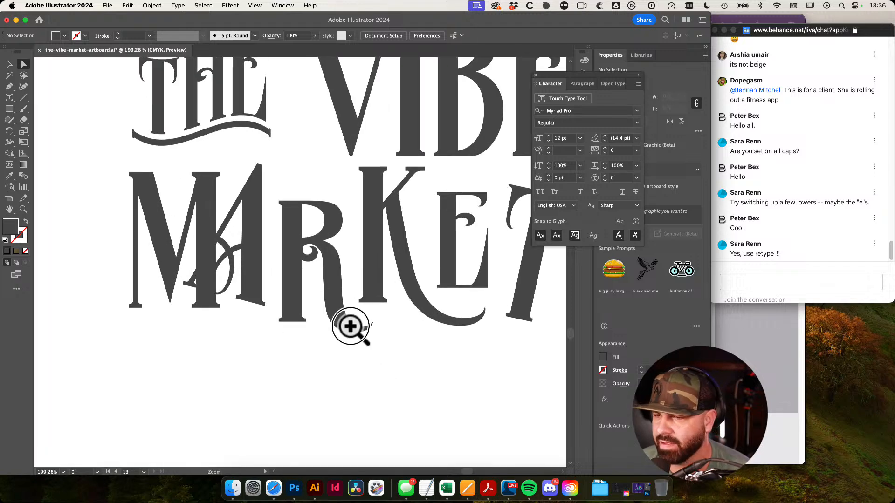
drag(217, 226, 216, 226)
scroll(371, 343, up, 10)
scroll(377, 245, down, 12)
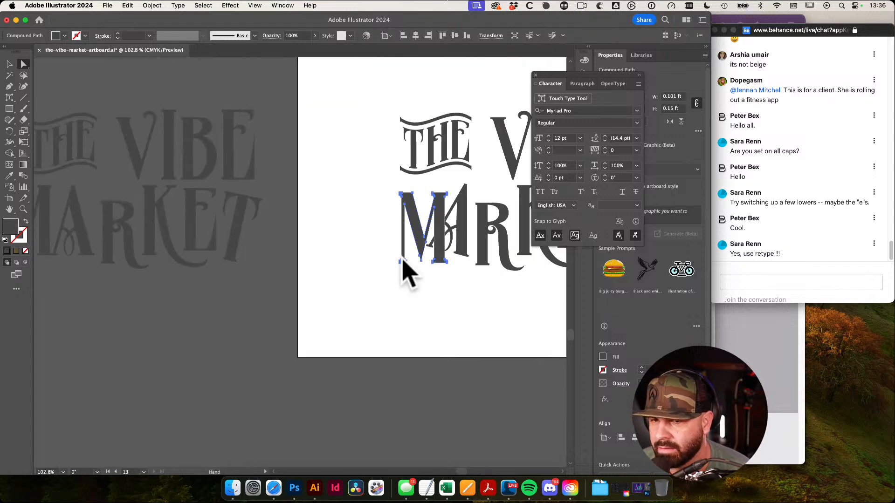
drag(402, 260, 401, 350)
click(322, 333)
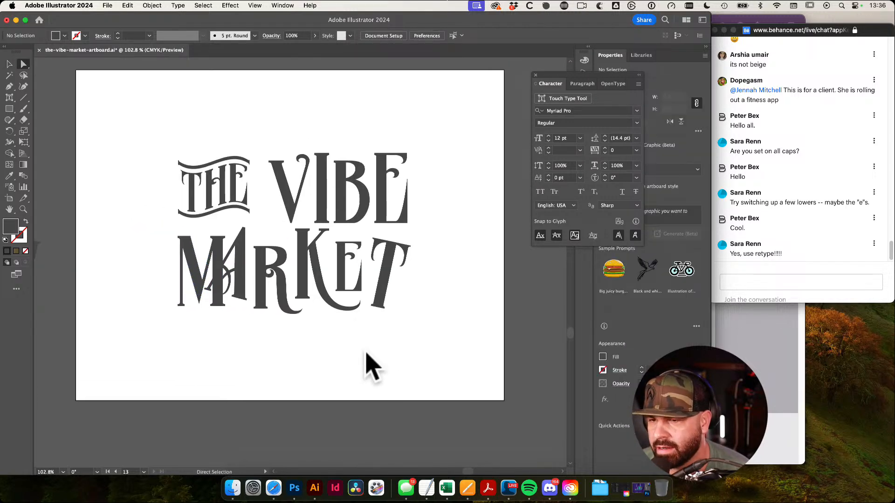
Group the lettering word by word: THE with its ribbon lines, VIBE, and MARKET
drag(146, 142, 277, 249)
click(261, 210)
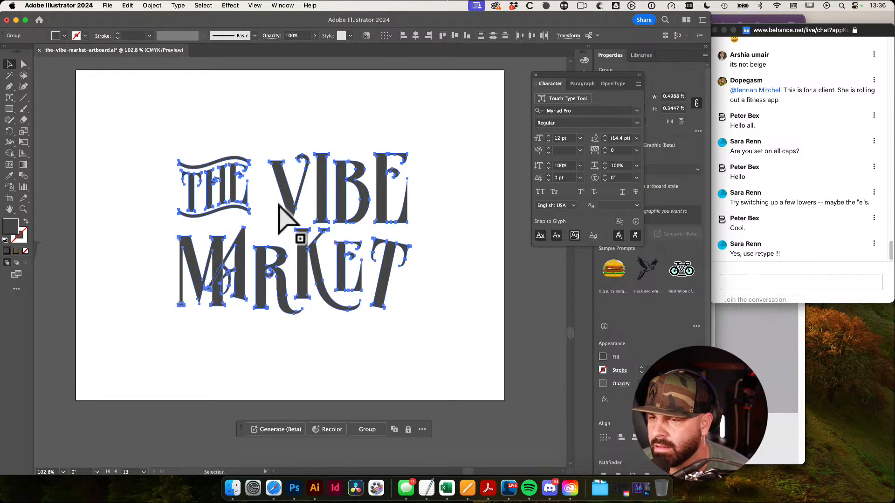
drag(147, 126, 254, 221)
drag(264, 122, 431, 229)
drag(444, 342, 113, 254)
click(118, 256)
Enlarge the V in VIBE with Free Transform to about 0.1014 by 0.1713 ft
key(super+space)
drag(295, 230, 352, 237)
key(a)
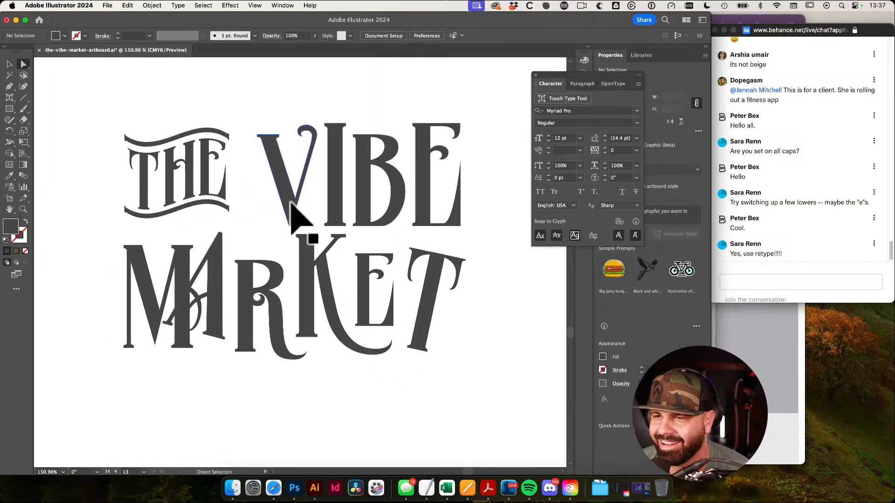
click(292, 204)
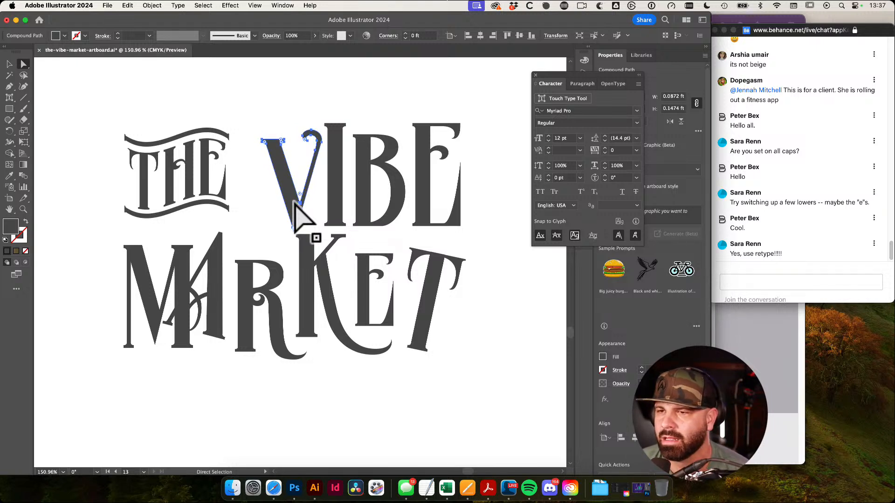
key(e)
drag(322, 231, 332, 247)
key(a)
Nudge the enlarged V left and down until its point drops between the A and K of MARKET
key(shift+Left)
key(shift+Left)
key(shift+Left)
key(shift+Right)
key(shift+Right)
key(Left)
key(Left)
key(Left)
key(Left)
key(Left)
key(shift+Down)
key(shift+Down)
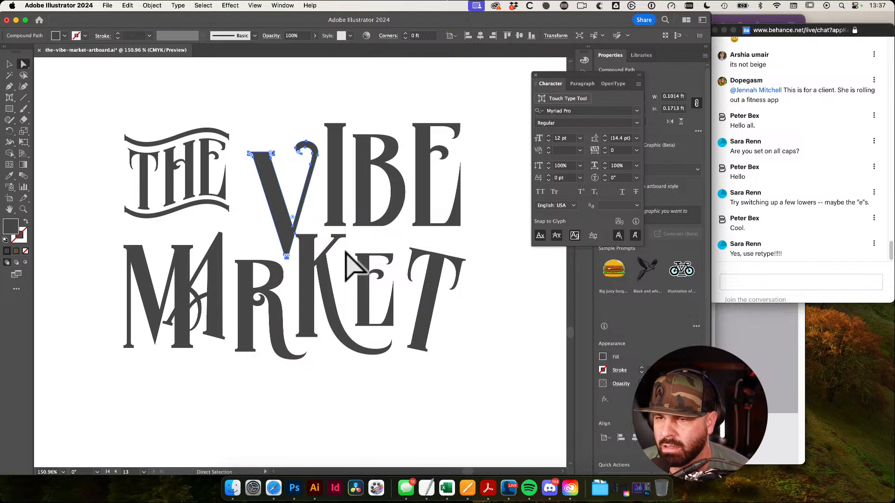
Scale the whole VIBE word up with Free Transform to about 0.3563 by 0.227 ft
key(v)
click(437, 184)
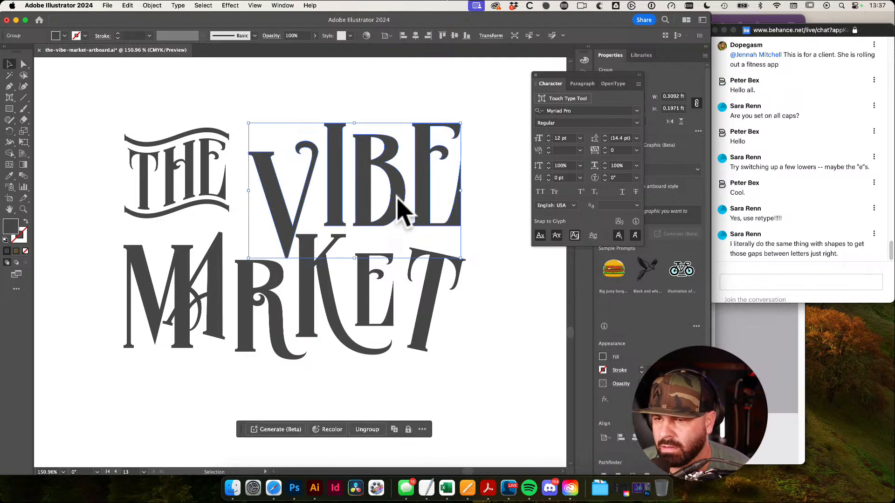
key(e)
drag(248, 124, 221, 94)
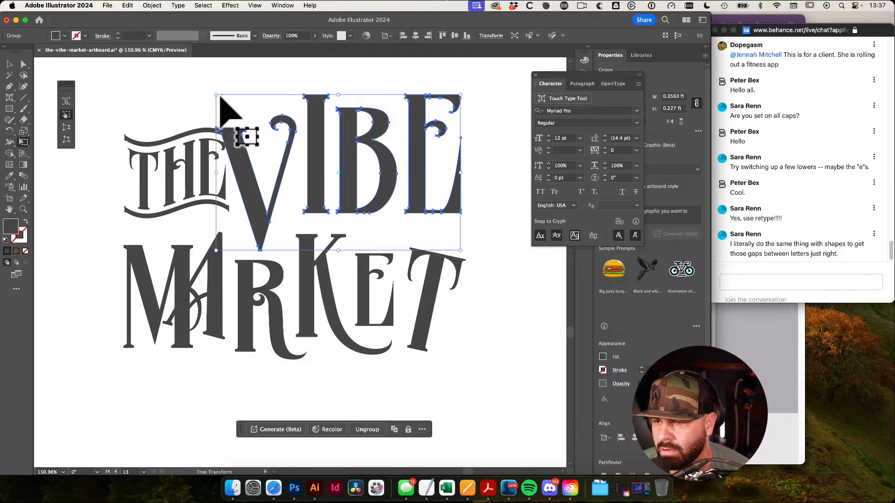
key(v)
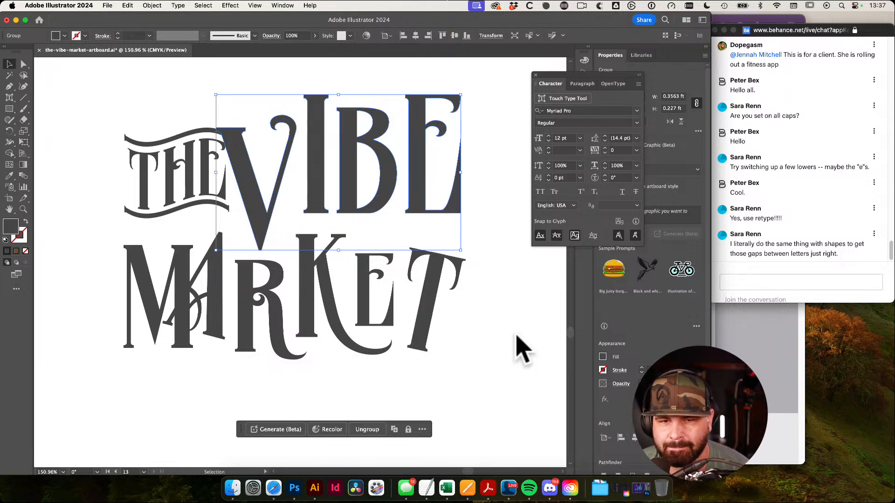
Scale the THE group with its ribbon lines down with Free Transform to about 0.1406 by 0.1215 ft
click(487, 322)
key(space)
drag(500, 298, 458, 326)
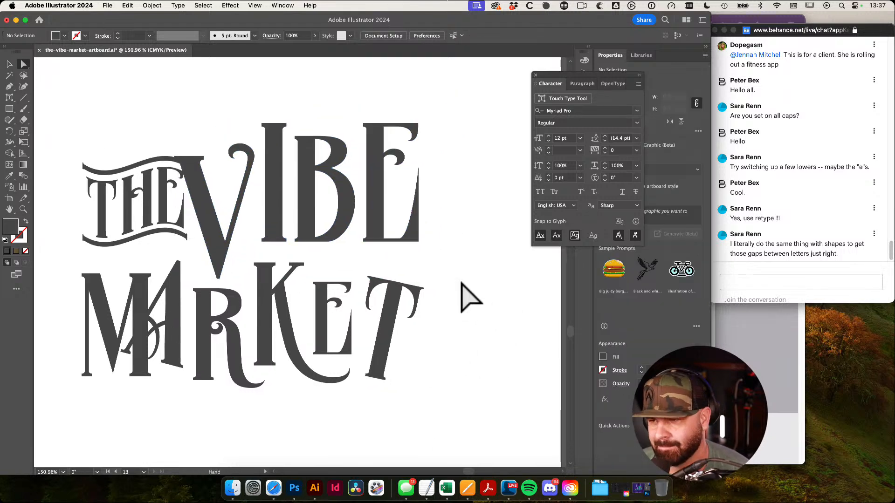
scroll(426, 279, left, 3)
click(209, 180)
key(e)
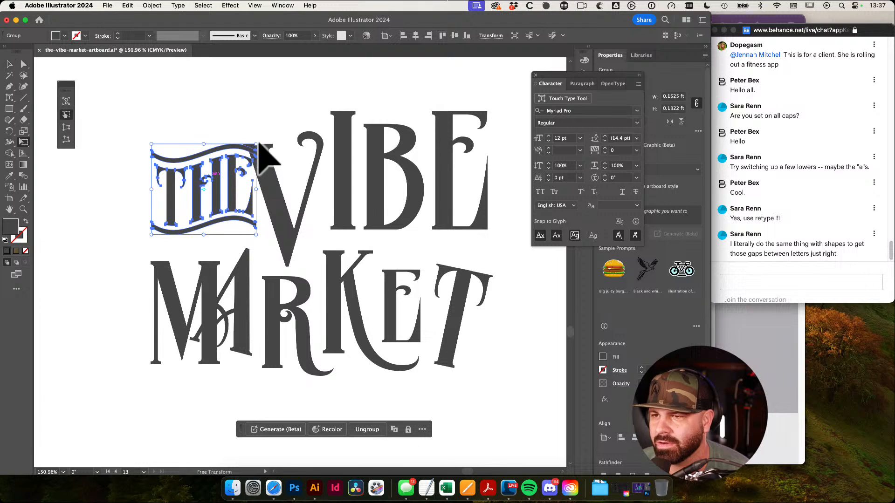
drag(258, 144, 247, 148)
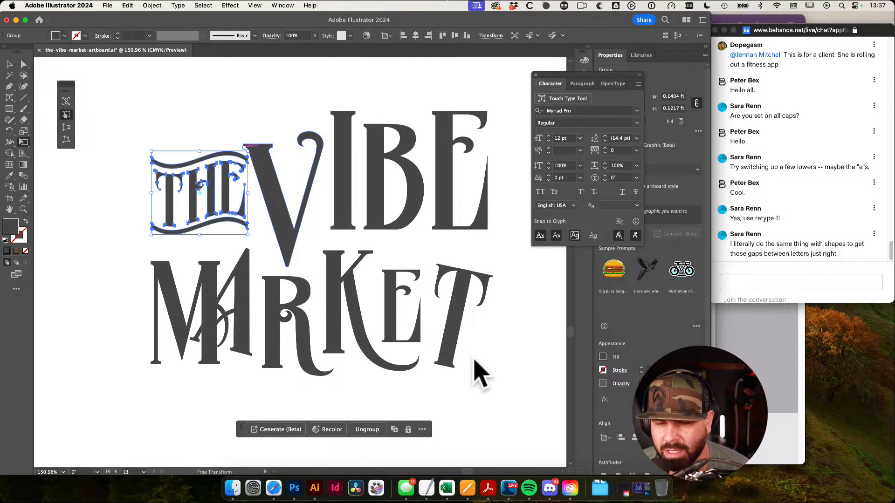
Enlarge the E in MARKET slightly with Free Transform, extending it up and toward the K
scroll(505, 382, right, 3)
scroll(505, 381, up, 2)
key(space)
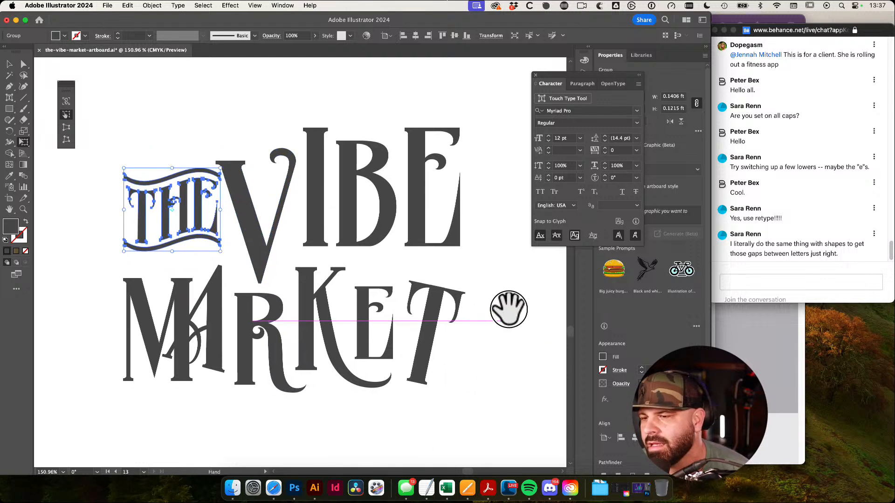
scroll(508, 309, down, 2)
scroll(509, 309, right, 1)
key(super+space)
drag(393, 329, 443, 344)
click(329, 282)
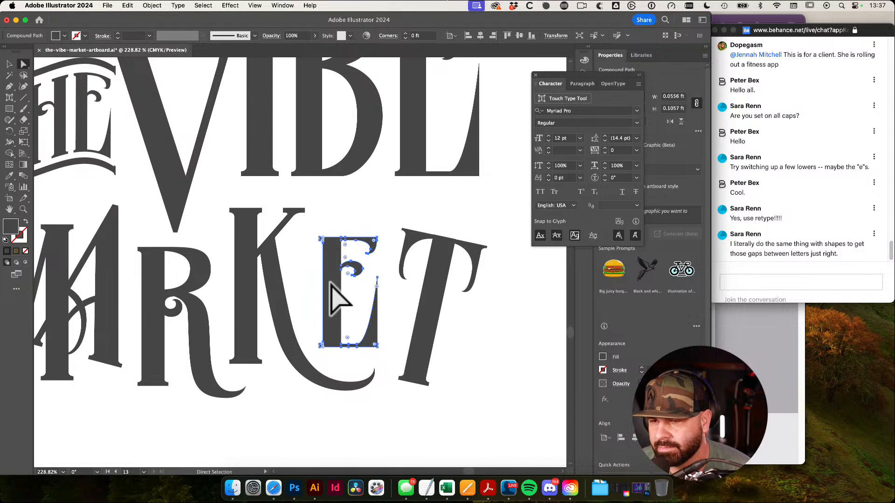
key(e)
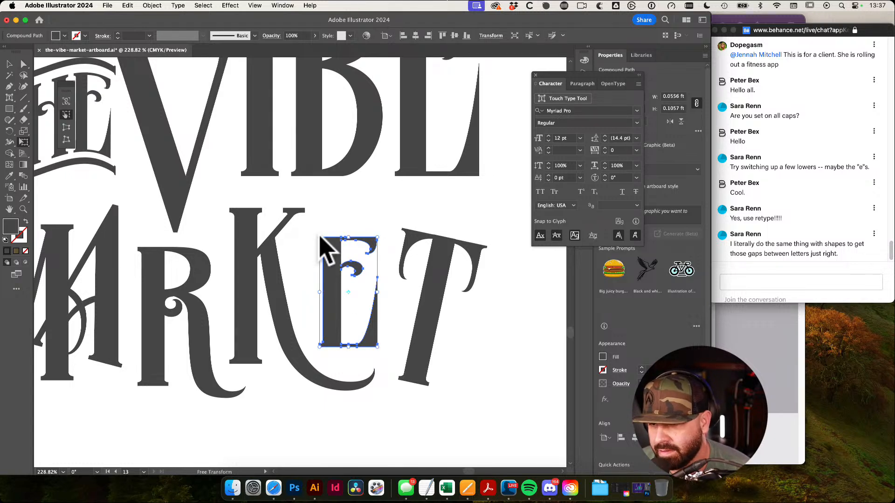
drag(317, 235, 313, 230)
key(a)
Move the tilted T in MARKET up and away from the E, and enlarge it with Free Transform
click(423, 218)
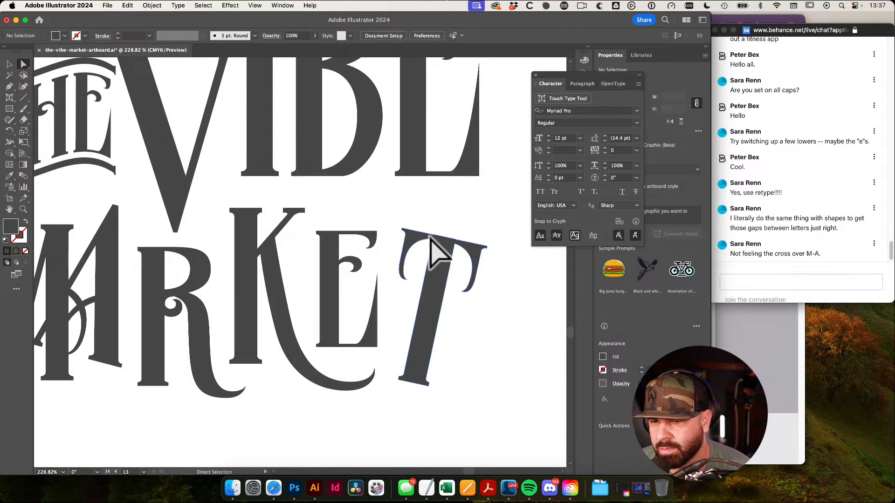
click(443, 256)
drag(438, 256, 429, 219)
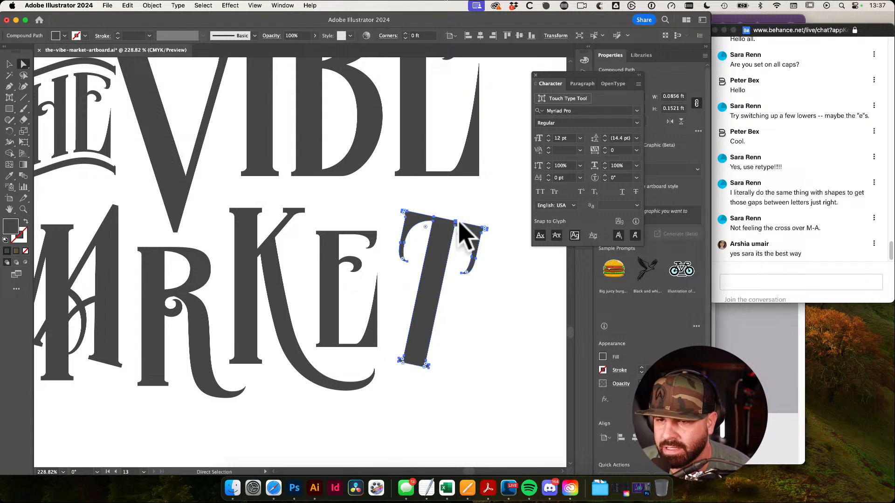
key(e)
mouse_move(452, 250)
mouse_down()
mouse_move(443, 256)
mouse_move(446, 246)
mouse_move(465, 244)
mouse_up()
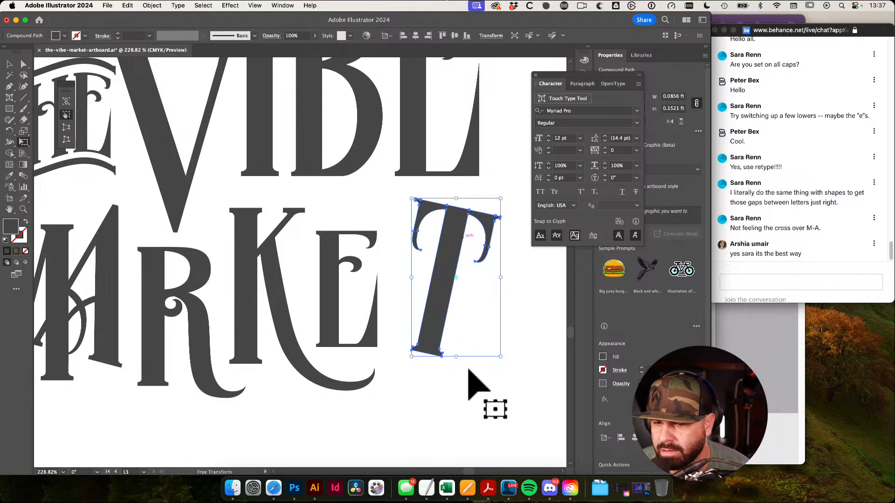
drag(500, 358, 381, 363)
key(a)
click(439, 295)
click(535, 360)
drag(488, 364, 423, 368)
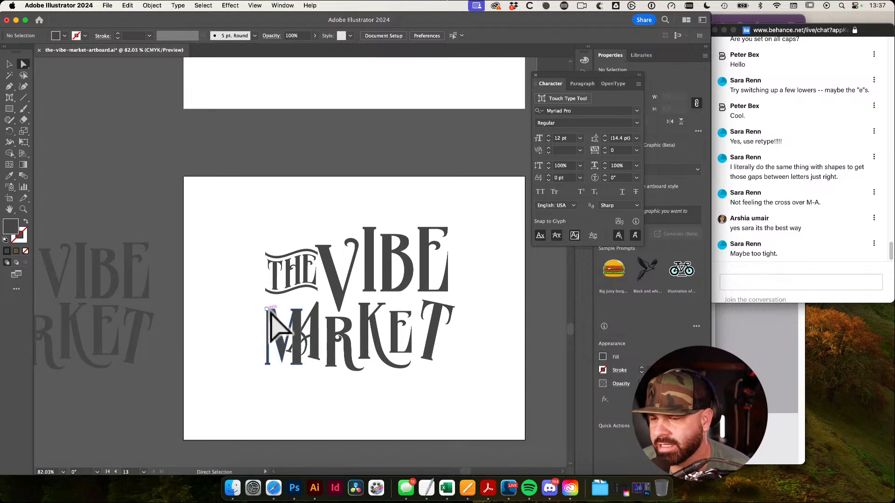
Shift the M in MARKET left so it overlaps less of the A's looping crossbar
key(v)
click(338, 409)
drag(324, 339, 440, 348)
key(a)
click(267, 296)
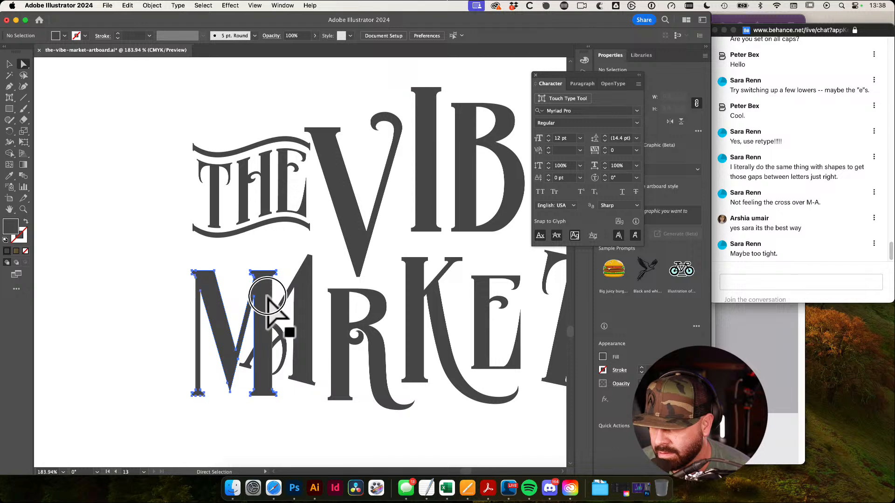
drag(259, 399, 355, 455)
drag(261, 278, 197, 275)
drag(497, 406, 324, 397)
drag(559, 403, 358, 330)
drag(308, 330, 343, 342)
scroll(184, 303, right, 1)
drag(176, 292, 194, 294)
click(324, 411)
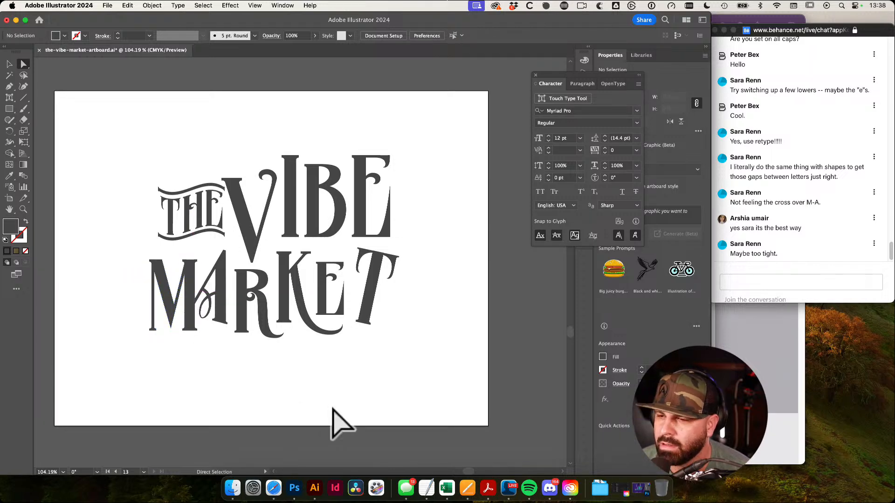
Nudge the M two increments left to refine where its stem meets the A's swash
drag(194, 349, 349, 356)
drag(204, 241, 264, 240)
click(177, 233)
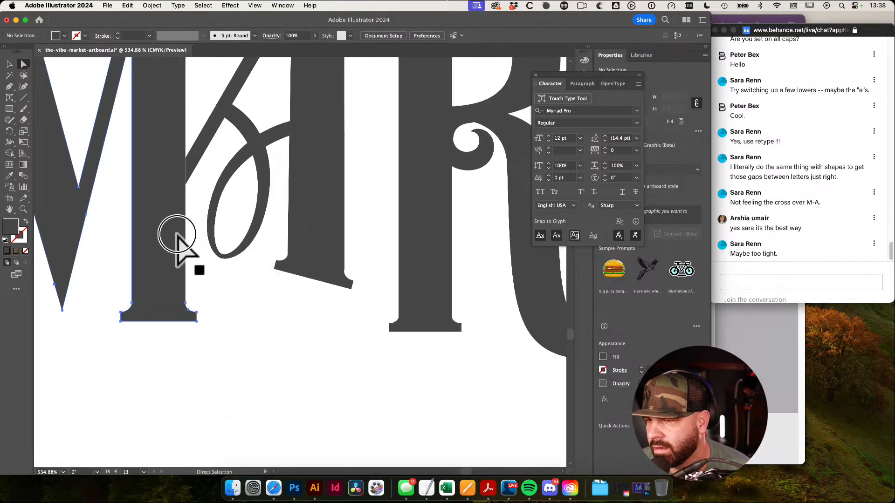
scroll(164, 269, right, 1)
key(Left)
key(Left)
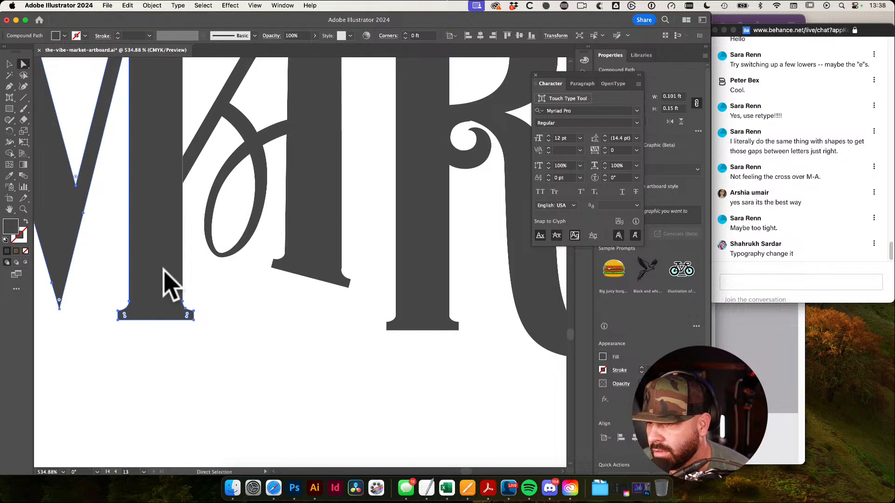
drag(299, 349, 200, 350)
click(229, 410)
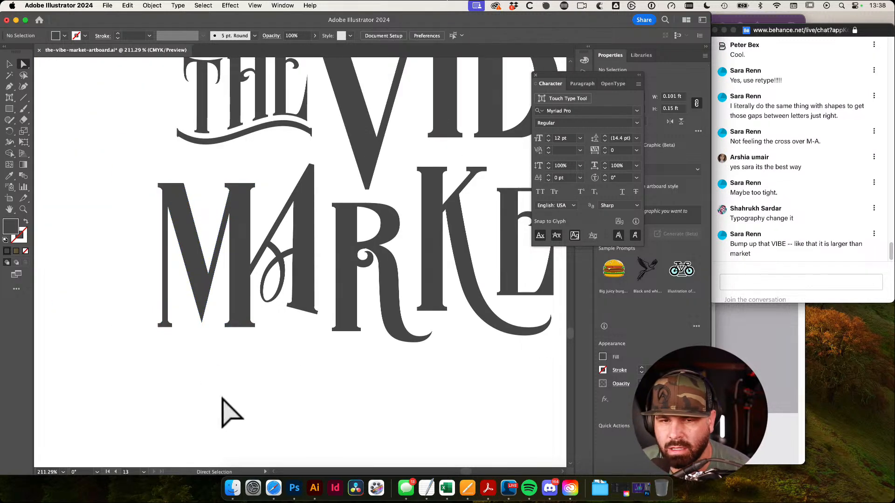
Move THE left, clear of the V, and scale the VIBE word up to about 0.3838 by 0.2446 ft
drag(360, 362, 268, 455)
drag(405, 296, 315, 285)
key(v)
key(a)
drag(278, 314, 297, 316)
key(v)
drag(131, 251, 130, 306)
drag(240, 214, 347, 278)
key(e)
key(v)
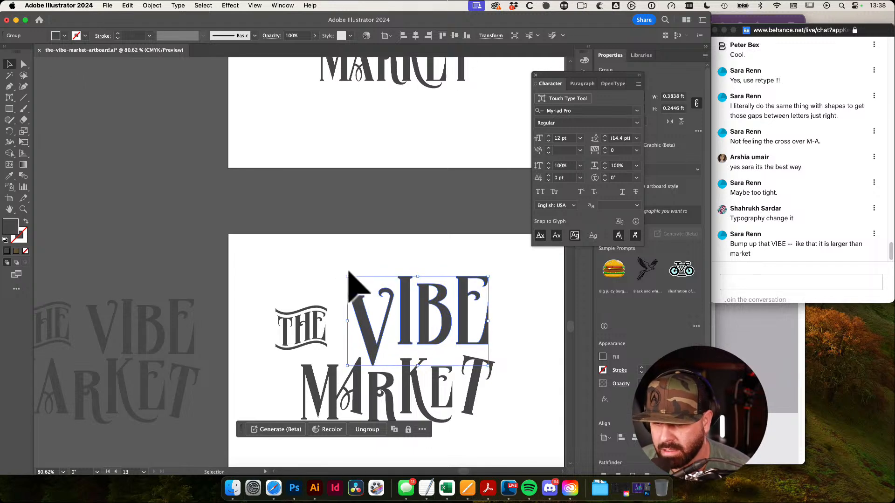
Draw a guide rectangle about 0.0219 by 0.0825 ft over the stem of the R in MARKET and fill it purple
key(super+space)
mouse_move(349, 272)
mouse_down()
mouse_move(449, 389)
mouse_move(356, 286)
mouse_up()
drag(375, 321, 237, 318)
key(m)
drag(233, 325, 249, 381)
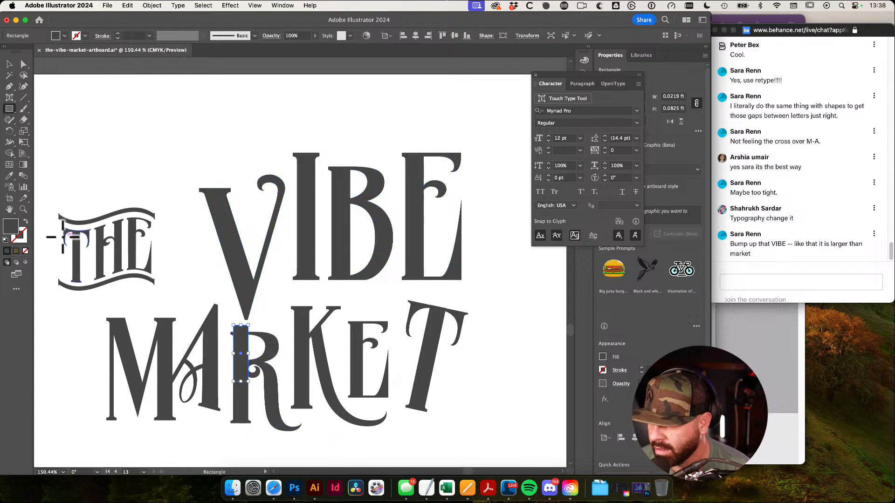
double_click(14, 226)
click(132, 172)
click(303, 138)
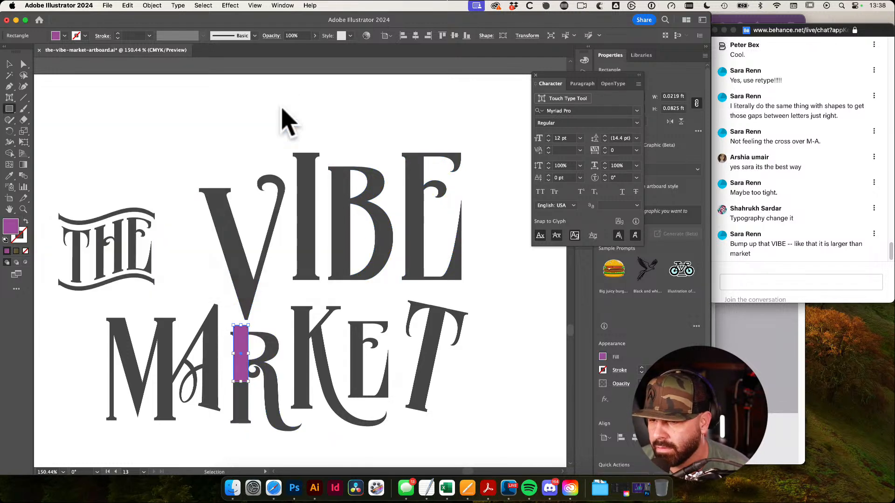
Line up the V's point with the center of the purple rectangle over the R's stem, and delete the rectangle
key(v)
drag(238, 275, 254, 308)
super+click(232, 284)
drag(341, 378, 312, 375)
drag(221, 378, 242, 380)
drag(261, 347, 252, 359)
drag(251, 311, 247, 245)
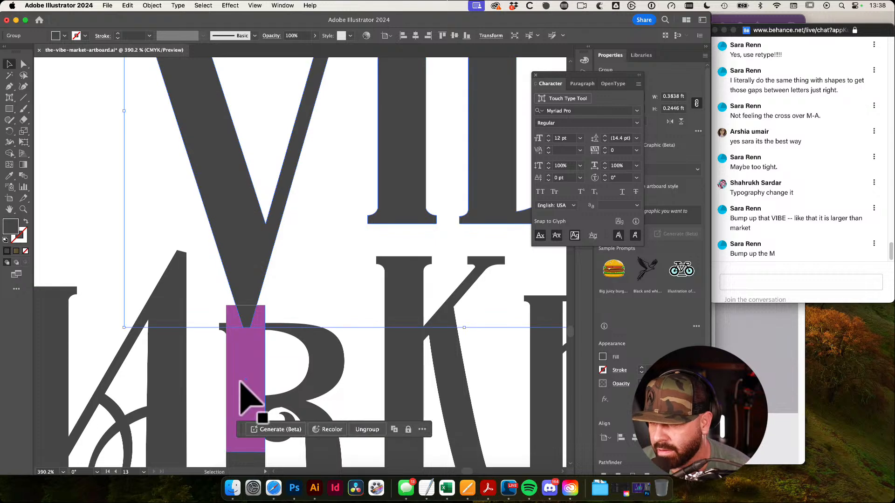
click(241, 382)
key(Delete)
Raise the VIBE word so the V's point sits clear above the R in MARKET
drag(522, 283, 296, 328)
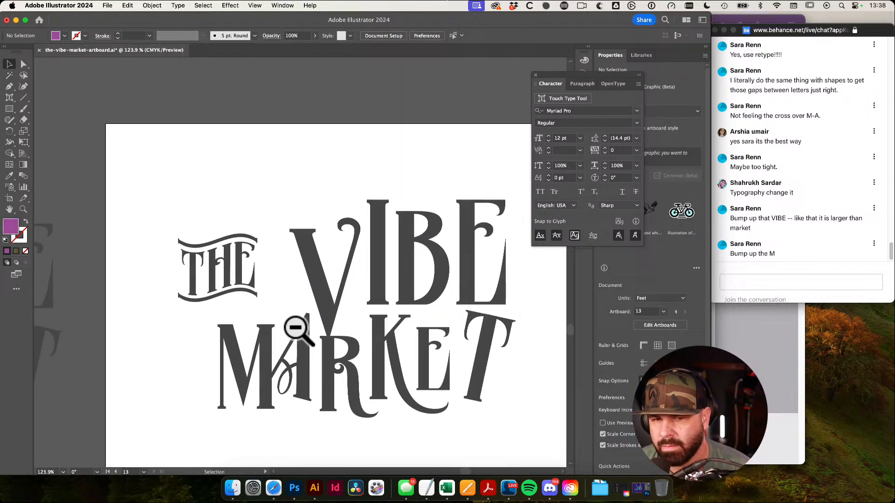
drag(329, 288, 328, 270)
drag(552, 356, 429, 348)
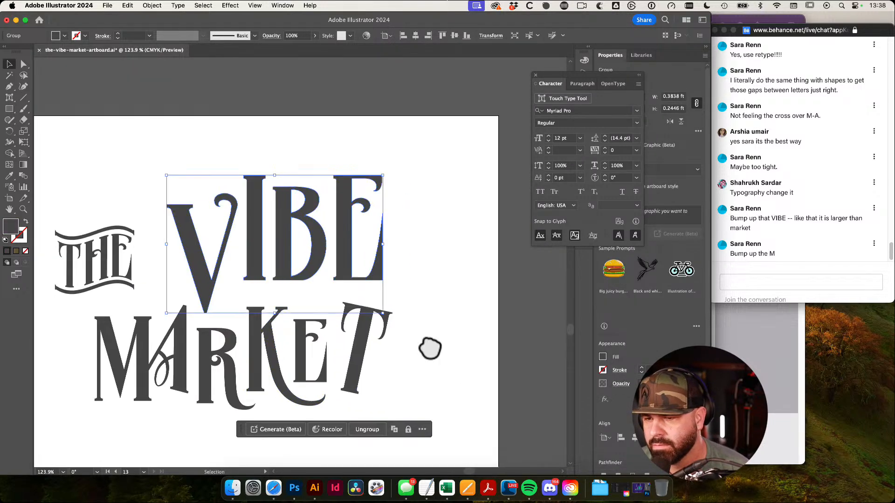
key(a)
click(437, 345)
drag(419, 387, 247, 310)
key(e)
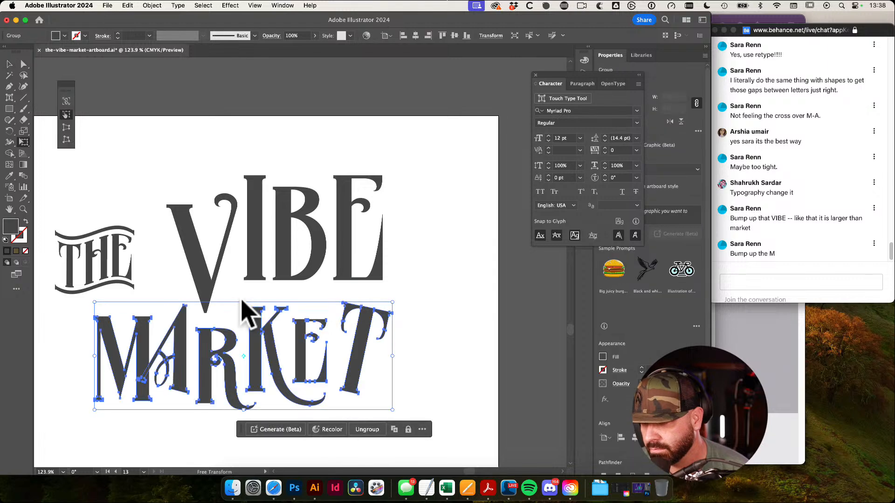
key(super+shift+a)
Ungroup MARKET and enlarge its K, E and T together with Free Transform to about 0.2729 by 0.1942 ft
key(v)
click(359, 338)
key(super+shift+a)
drag(434, 350, 240, 294)
key(e)
key(v)
drag(435, 347, 453, 303)
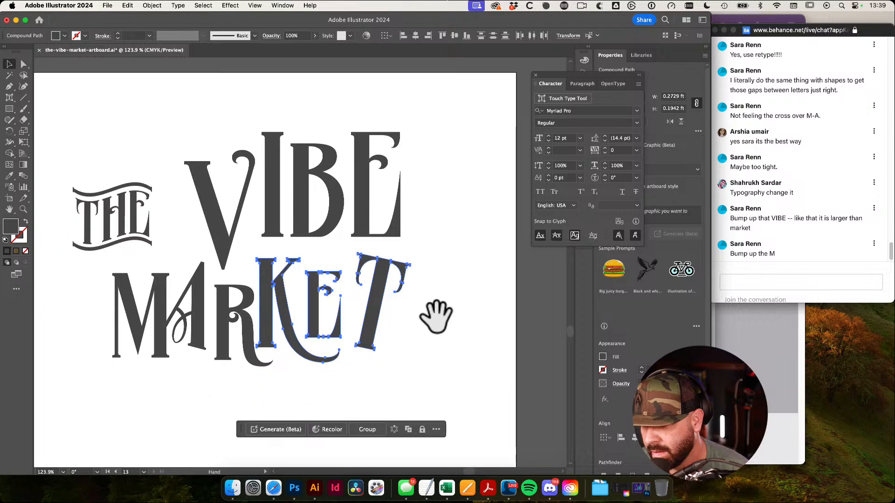
Enlarge the M in MARKET with Free Transform to about 0.1406 by 0.2087 ft as a prominent first letter
drag(141, 341, 184, 342)
click(252, 412)
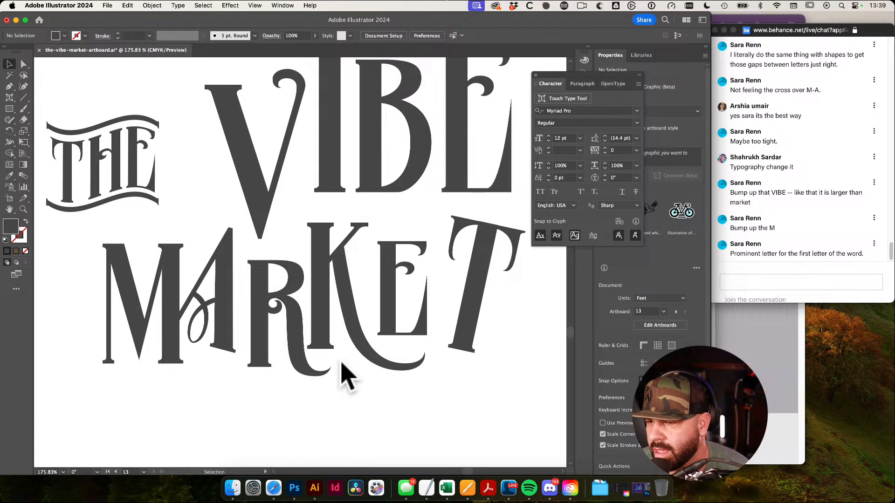
drag(259, 306, 290, 310)
click(202, 274)
key(e)
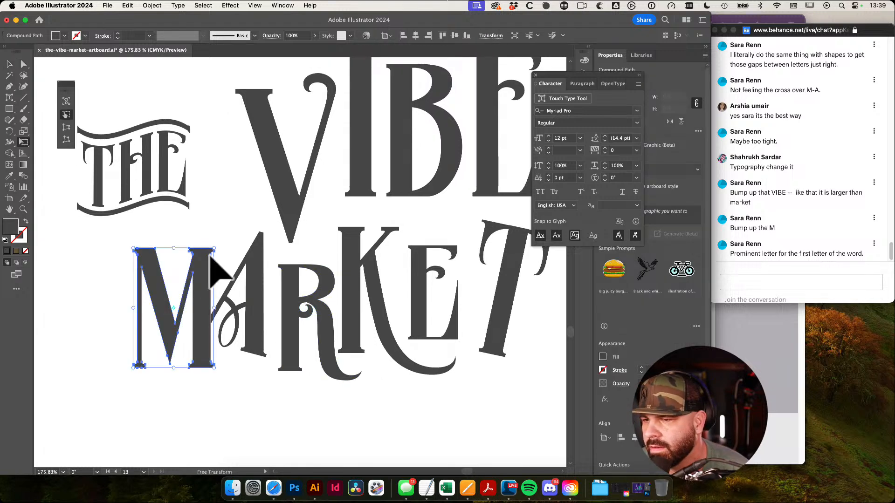
drag(215, 248, 312, 223)
drag(205, 221, 196, 208)
drag(467, 381, 273, 279)
key(v)
Show the rulers and guides, and place a horizontal guide along the bottom of the R's tail in MARKET
key(super+r)
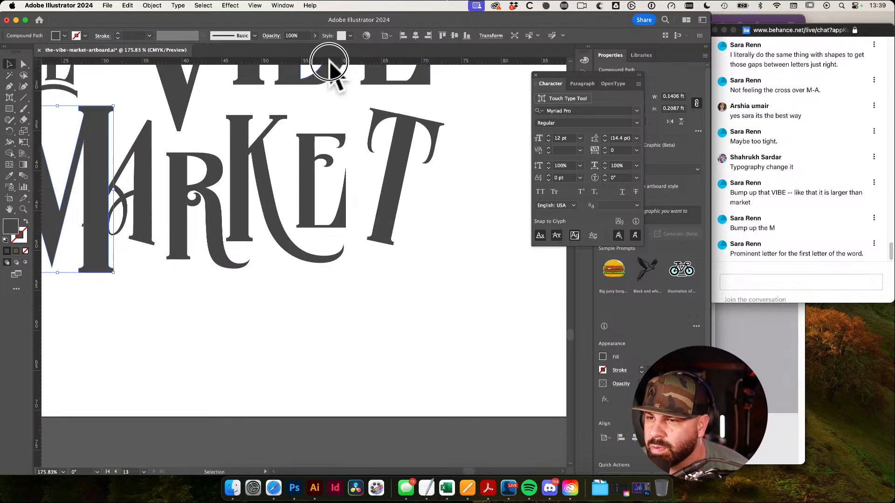
key(super+semicolon)
scroll(348, 242, down, 3)
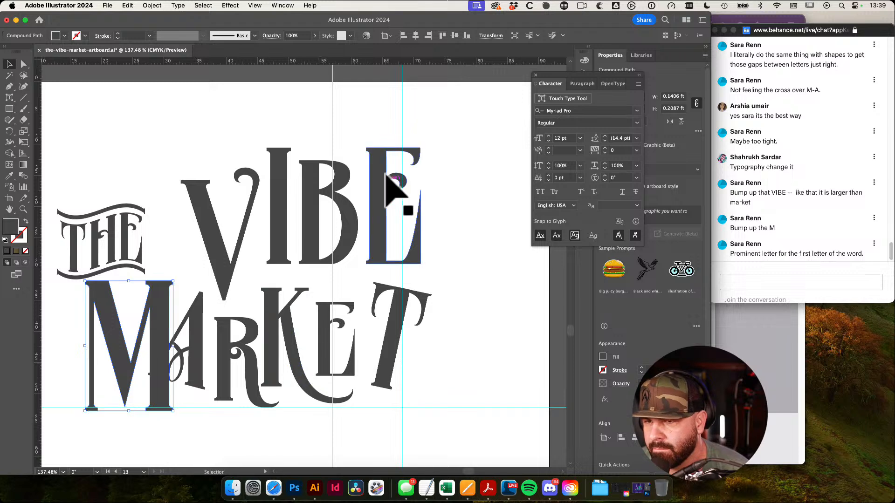
Delete the two vertical guides running through the lettering
click(329, 120)
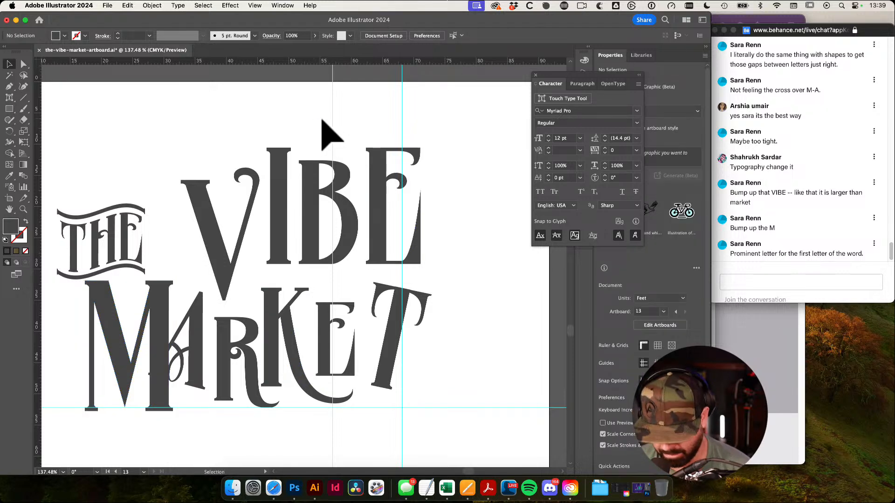
click(402, 102)
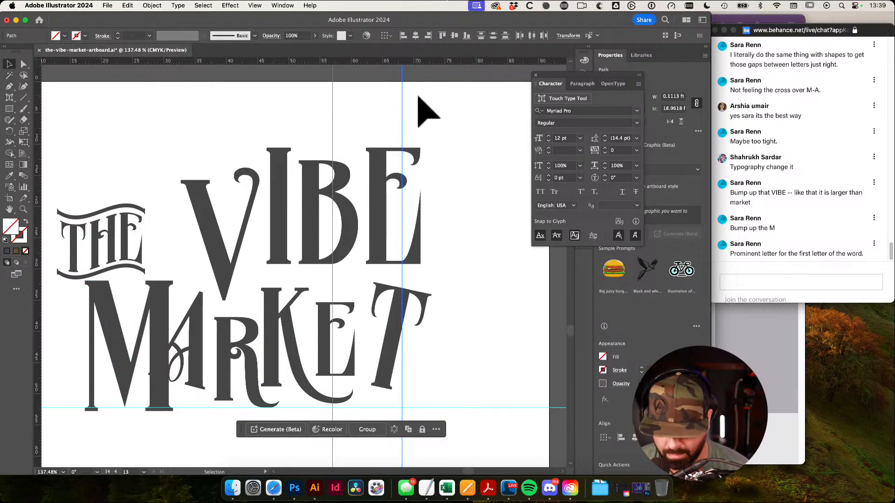
key(Delete)
Place a horizontal guide along the top of the I and E in VIBE
scroll(425, 206, up, 3)
scroll(425, 206, left, 2)
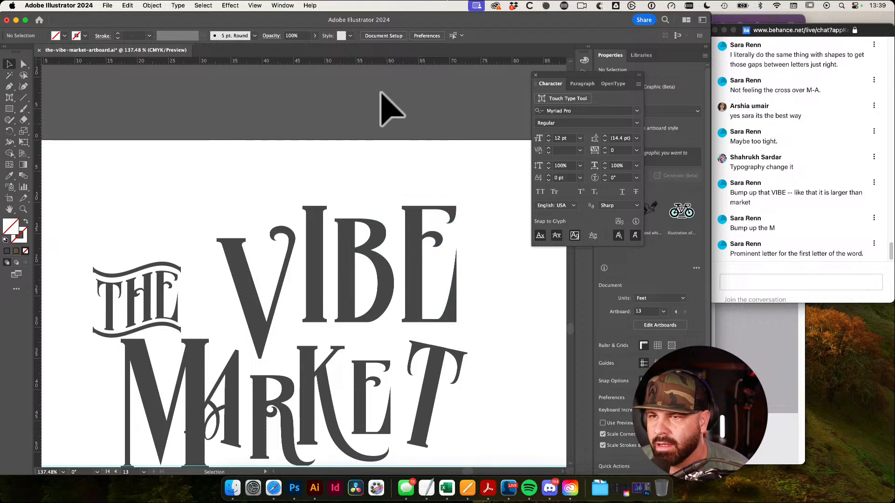
drag(389, 62, 326, 205)
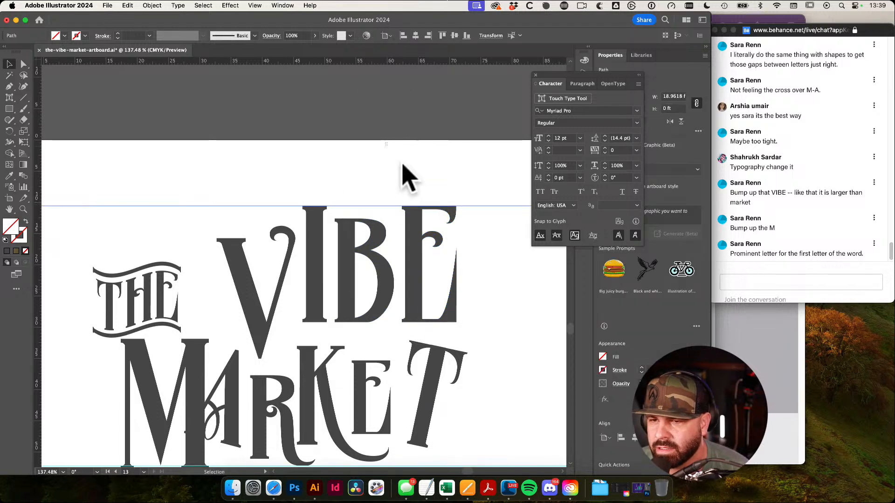
drag(261, 219, 323, 208)
drag(260, 280, 275, 235)
drag(361, 258, 308, 205)
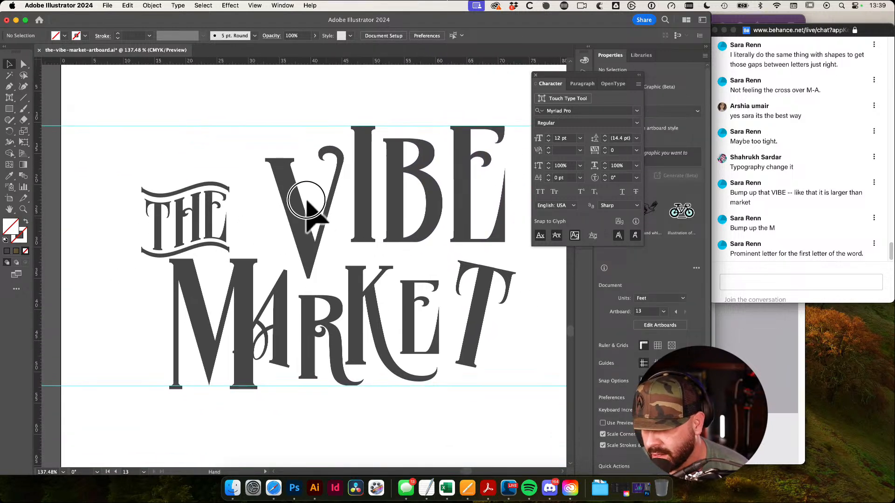
Raise the enlarged M so its base rests on the lower horizontal guide, level with the R's tail
drag(161, 377, 288, 383)
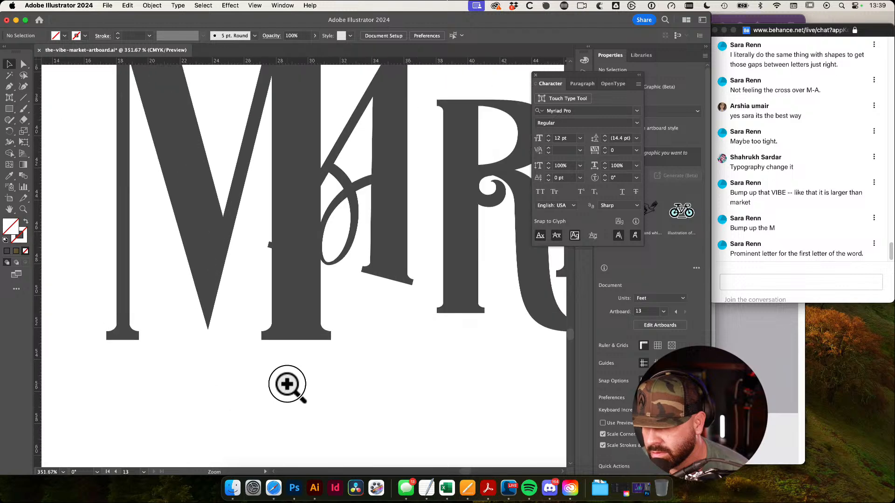
key(a)
click(301, 306)
drag(336, 365, 583, 353)
drag(406, 297, 228, 261)
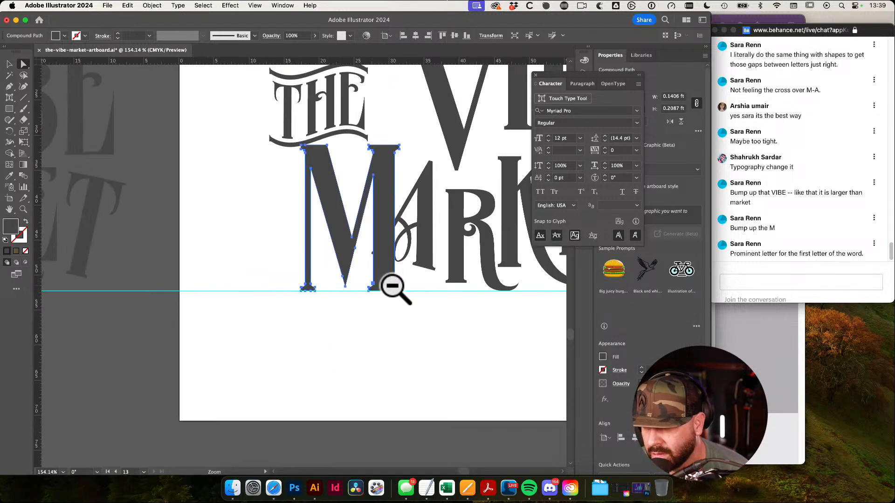
drag(456, 298, 360, 315)
key(v)
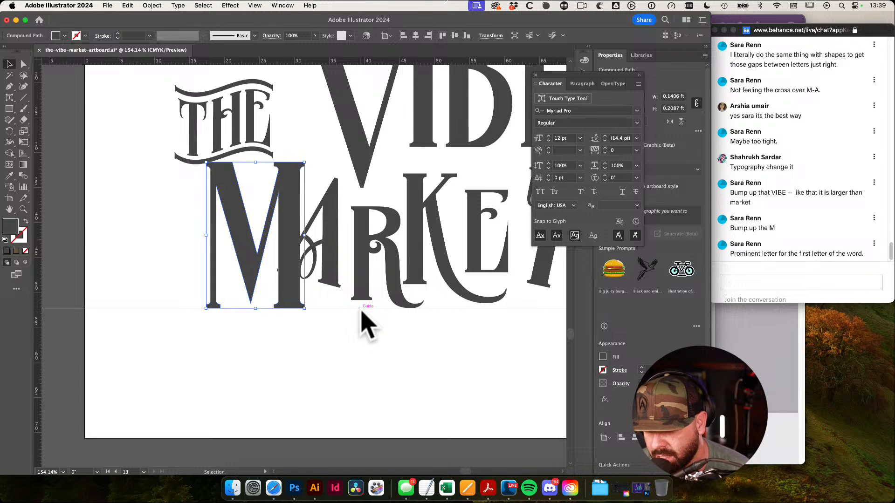
click(435, 359)
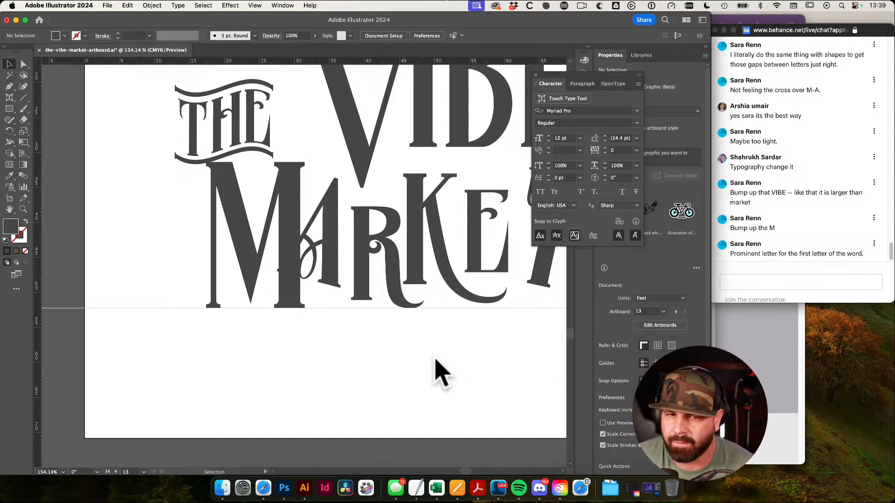
scroll(446, 355, down, 5)
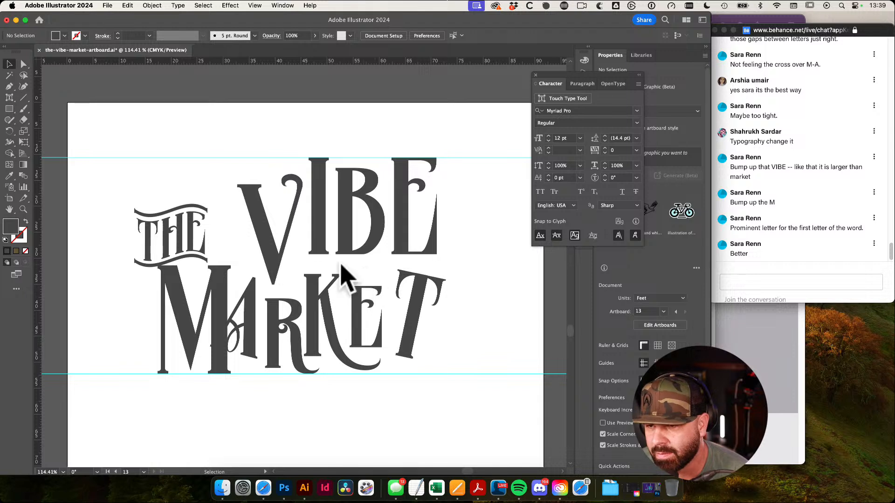
click(274, 270)
key(a)
key(v)
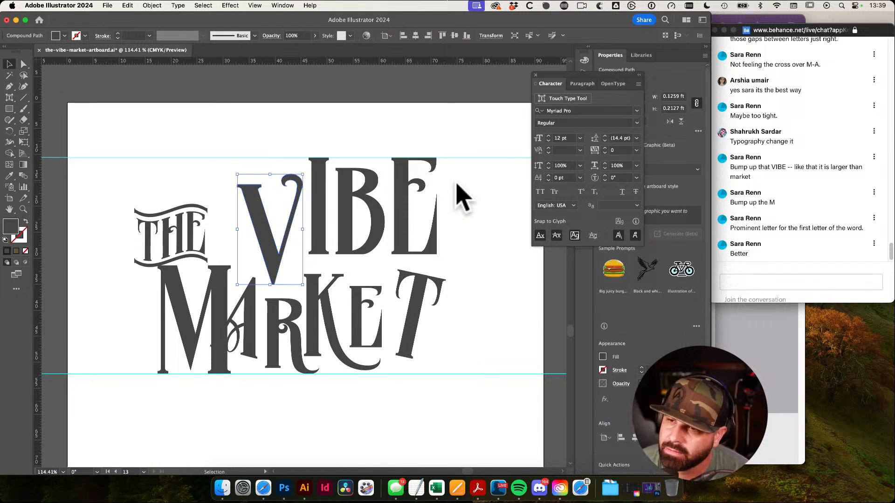
click(457, 183)
key(e)
click(253, 202)
key(a)
click(239, 170)
key(v)
click(240, 191)
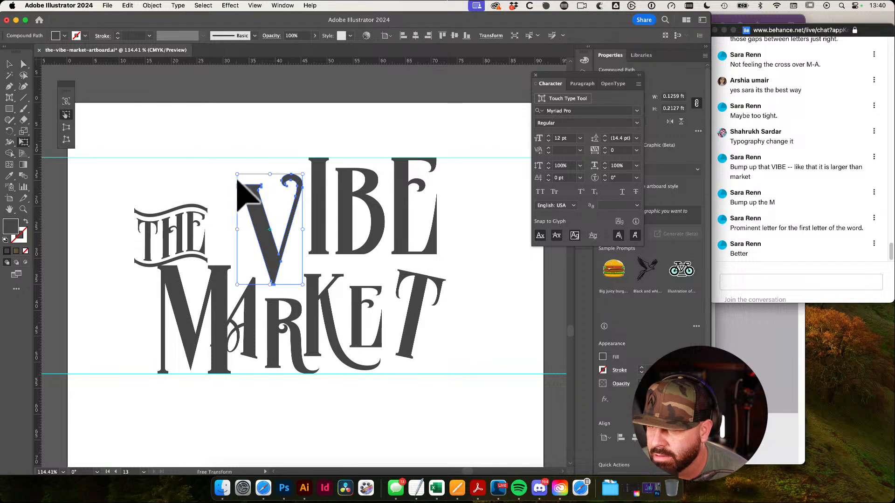
Place a copy of the large V from VIBE over the M of MARKET and fill it purple
mouse_move(259, 216)
mouse_down()
mouse_move(329, 159)
mouse_move(329, 144)
mouse_move(269, 235)
mouse_move(254, 225)
mouse_up()
double_click(12, 227)
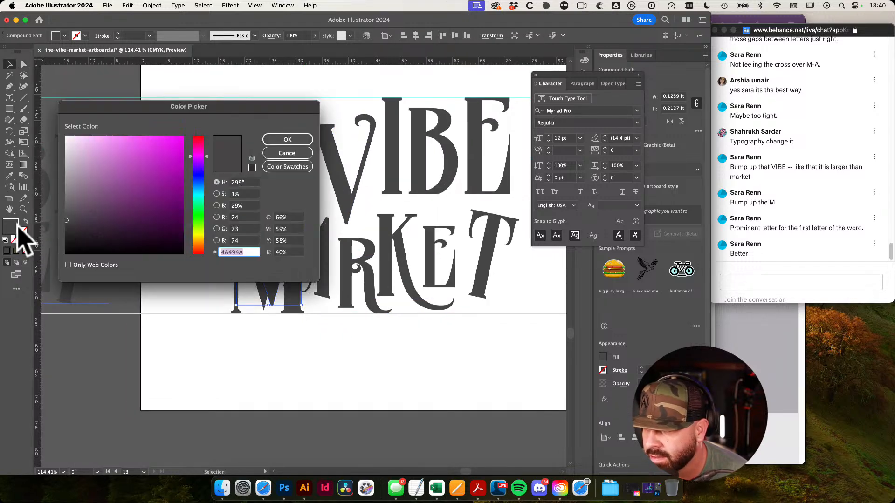
click(162, 167)
Align the top edges of the purple V and the M beneath it
drag(267, 229, 354, 257)
key(a)
click(203, 204)
key(v)
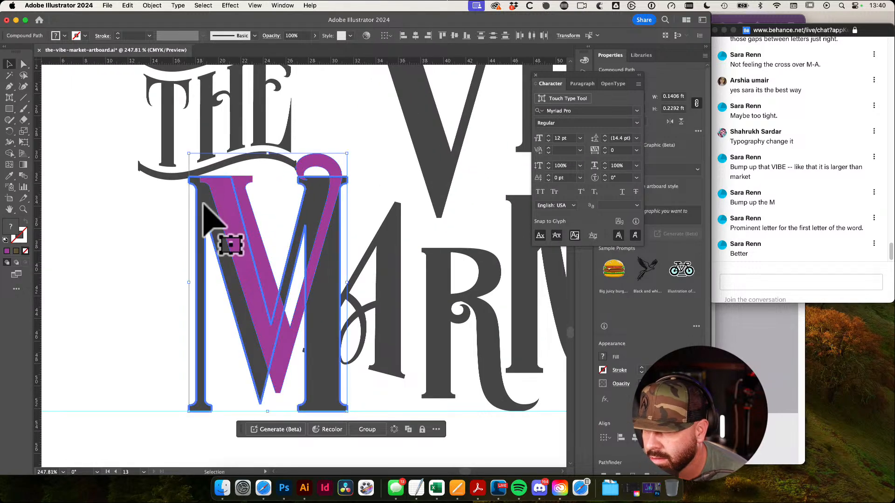
click(442, 36)
click(115, 206)
Position the purple V's upper serif on the M's top edge and enlarge the V proportionally with Free Transform to suit the M's height
key(a)
drag(248, 238, 419, 293)
drag(199, 168, 288, 262)
drag(340, 284, 196, 284)
drag(355, 334, 251, 147)
key(e)
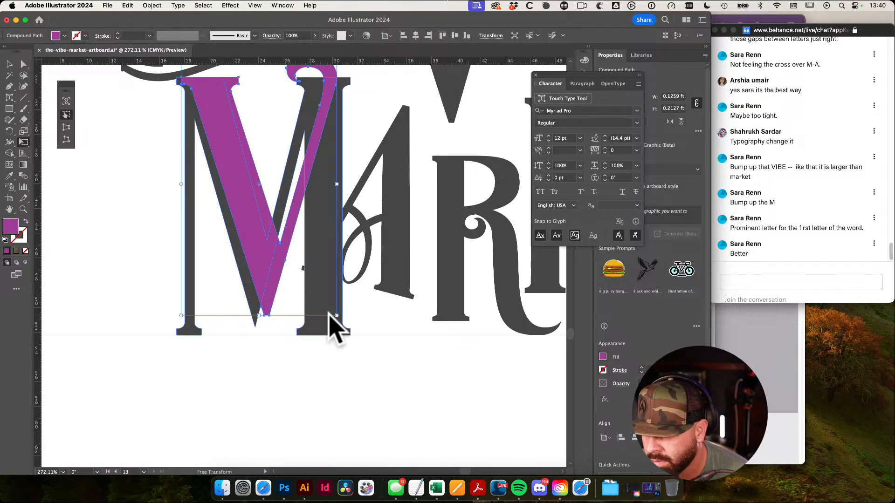
drag(336, 316, 350, 335)
Replace the gray V in VIBE with the enlarged purple V, deleting the gray original
drag(329, 332, 588, 399)
drag(460, 346, 374, 315)
drag(481, 228, 154, 198)
drag(447, 191, 298, 194)
drag(400, 190, 304, 171)
super+drag(392, 206, 337, 287)
click(326, 254)
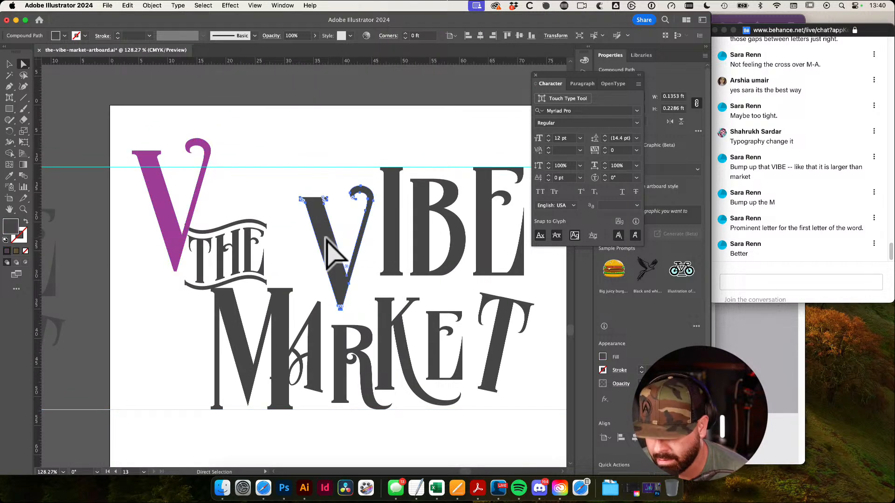
key(Delete)
drag(159, 191, 321, 231)
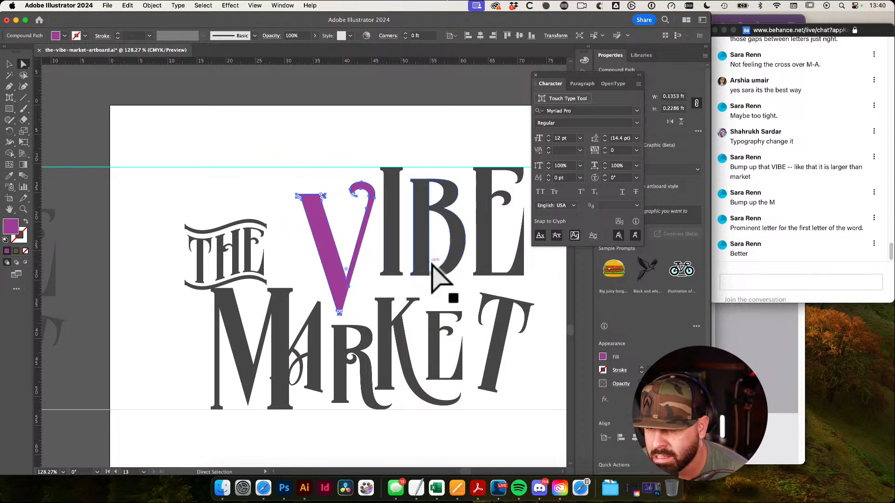
drag(420, 256, 320, 251)
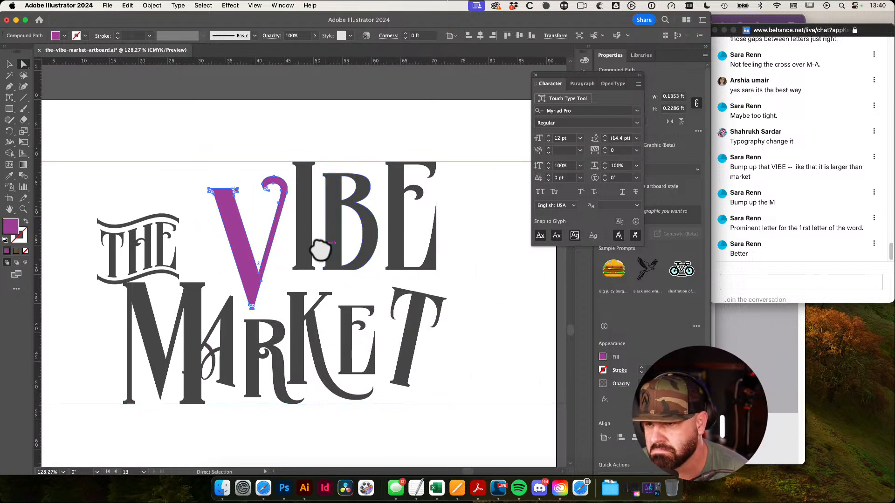
Sample the dark gray fill of the letter I onto the new V with the Eyedropper
key(i)
click(300, 178)
key(v)
key(super+shift+a)
Move the word THE closer to the V, above the M, and hide the guides
drag(165, 235, 190, 221)
click(161, 143)
drag(420, 245, 326, 260)
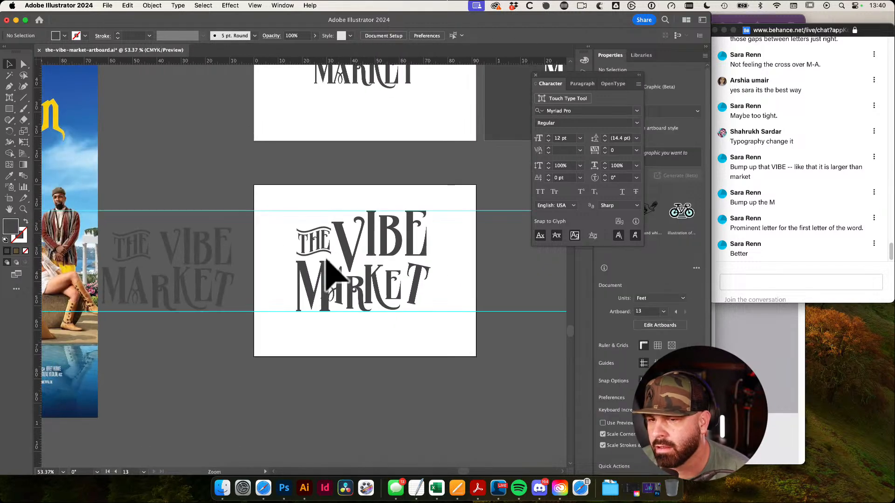
key(super+semicolon)
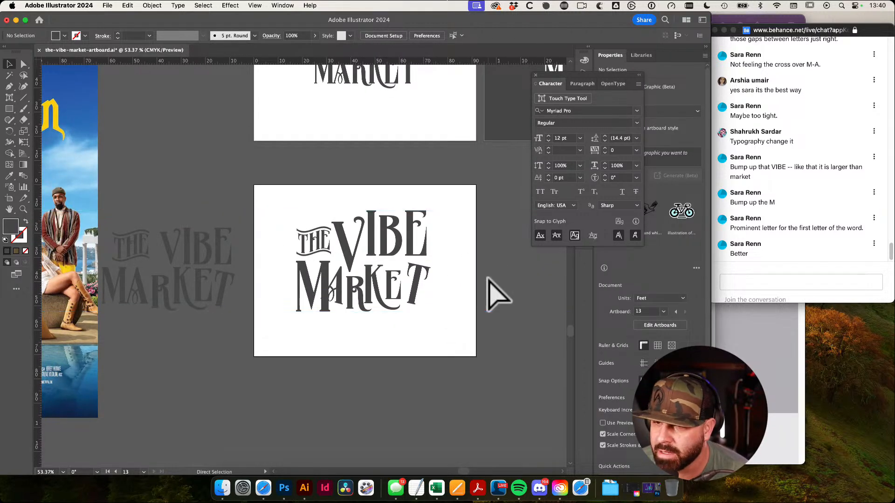
Scale the word THE down very slightly with Free Transform, to about 0.139 ft wide
drag(353, 224, 535, 281)
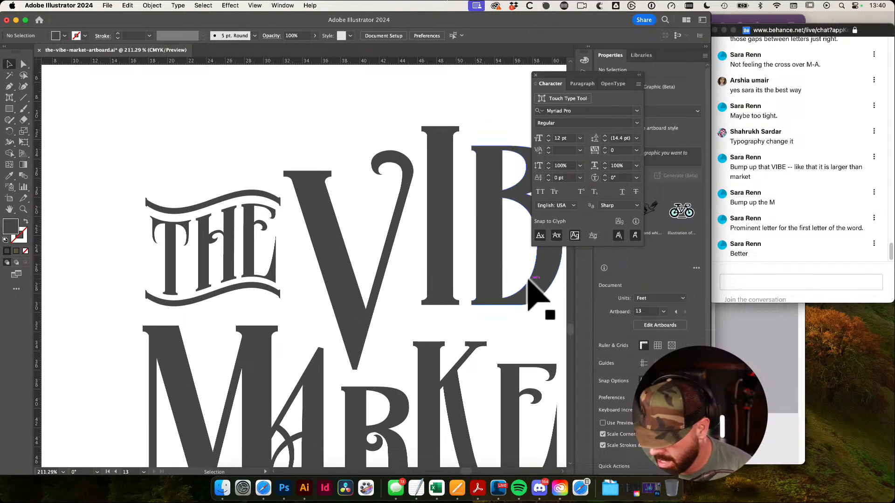
click(233, 238)
key(e)
drag(282, 193, 317, 237)
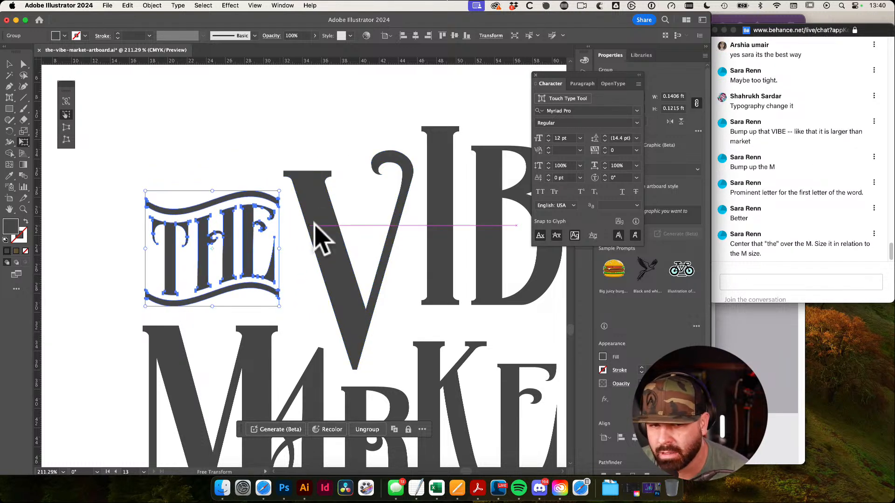
Try to move the large V to the right, away from the word THE
key(a)
scroll(284, 156, right, 2)
scroll(284, 156, up, 1)
click(297, 219)
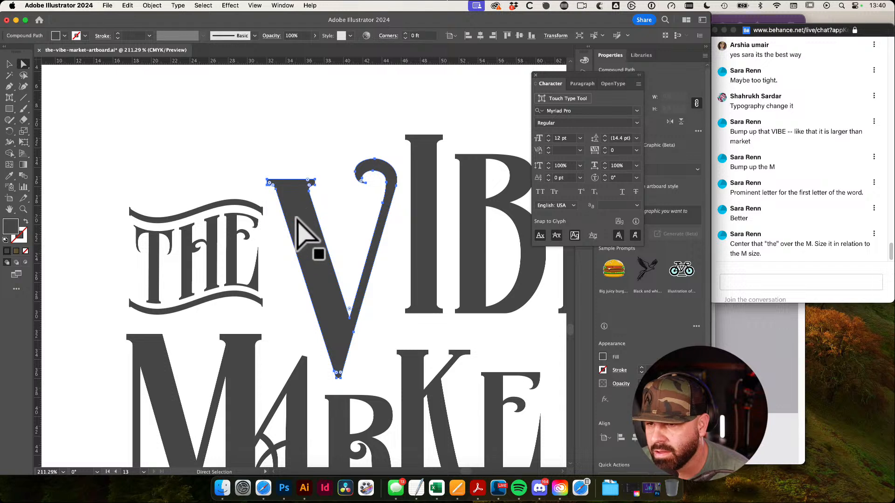
key(v)
drag(169, 185, 197, 247)
click(286, 169)
key(a)
click(295, 211)
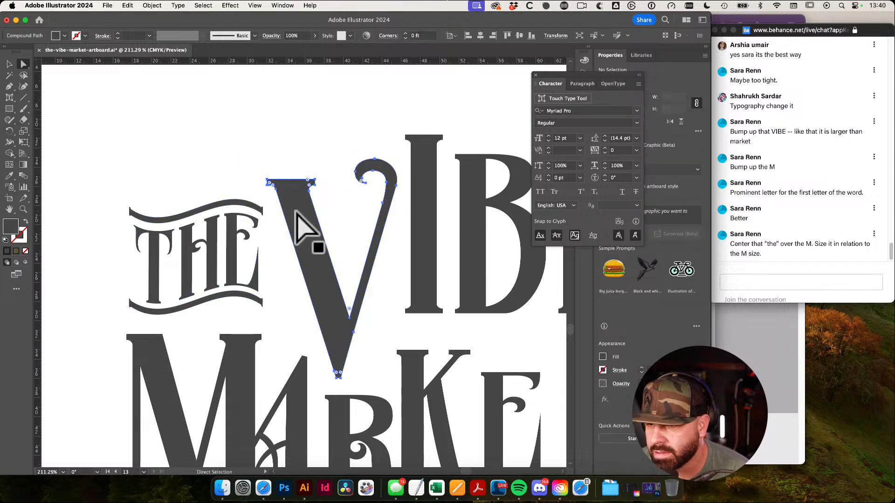
drag(297, 211, 346, 216)
key(super+z)
key(super+z)
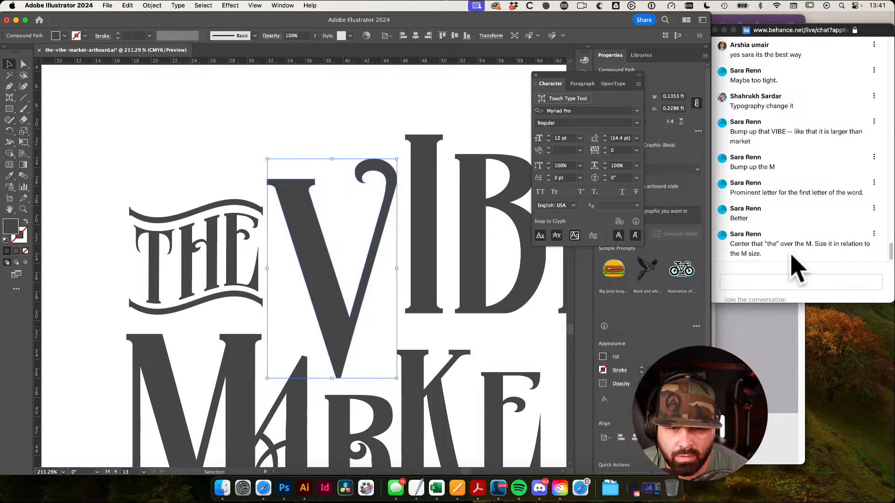
Align the left edges of the word THE and the M below it
click(208, 171)
drag(247, 293, 293, 220)
click(303, 229)
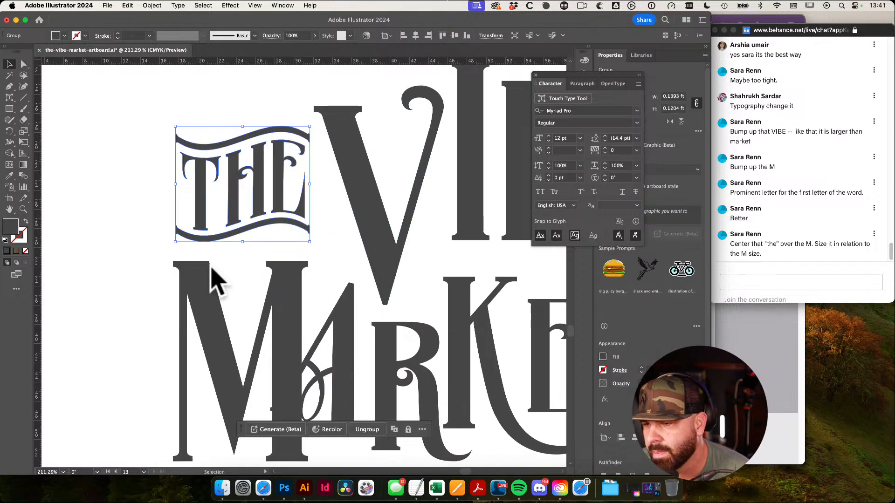
shift+click(209, 279)
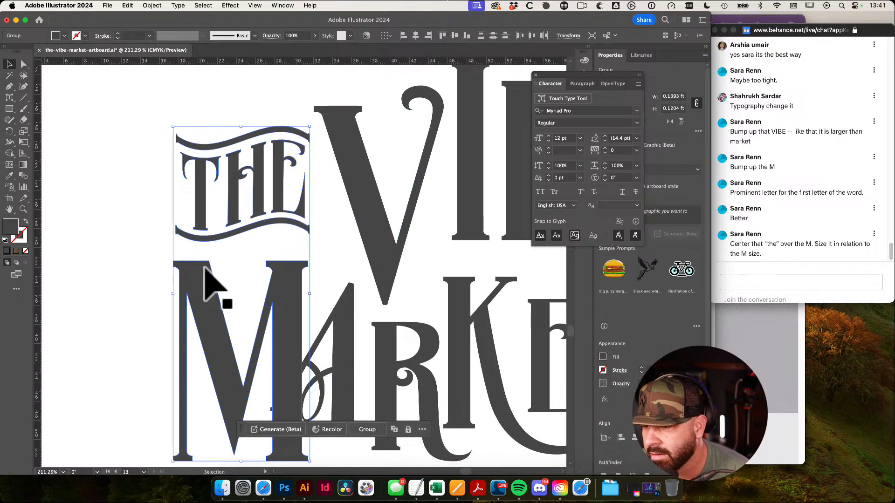
click(404, 35)
click(79, 172)
Scale the word THE proportionally with Free Transform until its right edge meets the right edge of the M
drag(278, 220, 495, 299)
drag(417, 271, 405, 170)
drag(405, 164, 379, 220)
key(e)
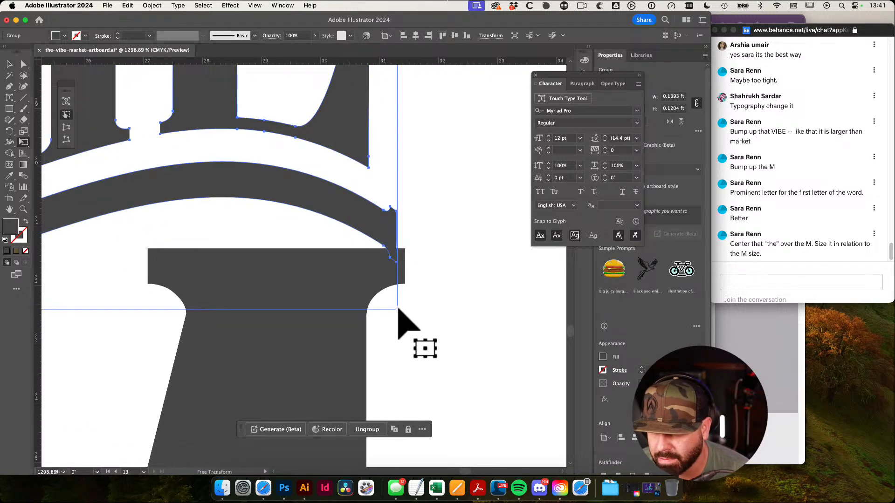
drag(398, 309, 405, 318)
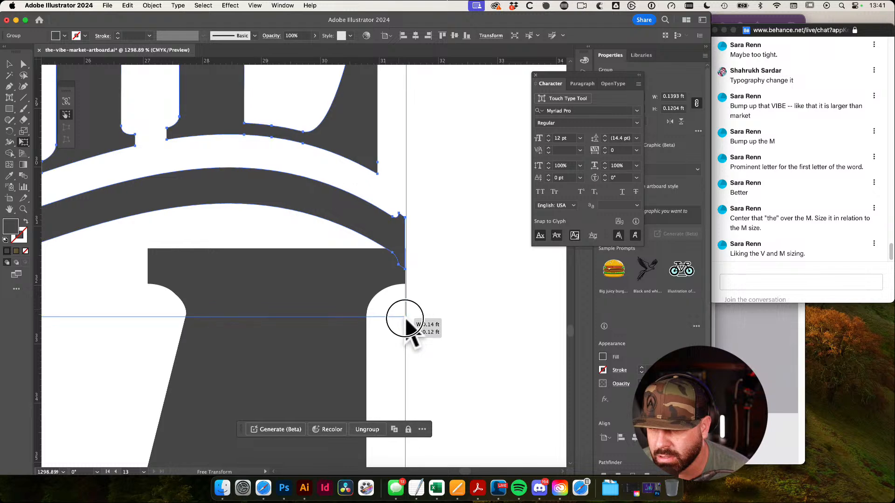
Move the word THE straight up to leave a small gap above the M
drag(415, 215, 350, 313)
drag(350, 313, 257, 272)
drag(326, 301, 326, 261)
drag(466, 215, 220, 192)
key(v)
drag(385, 124, 303, 213)
click(441, 216)
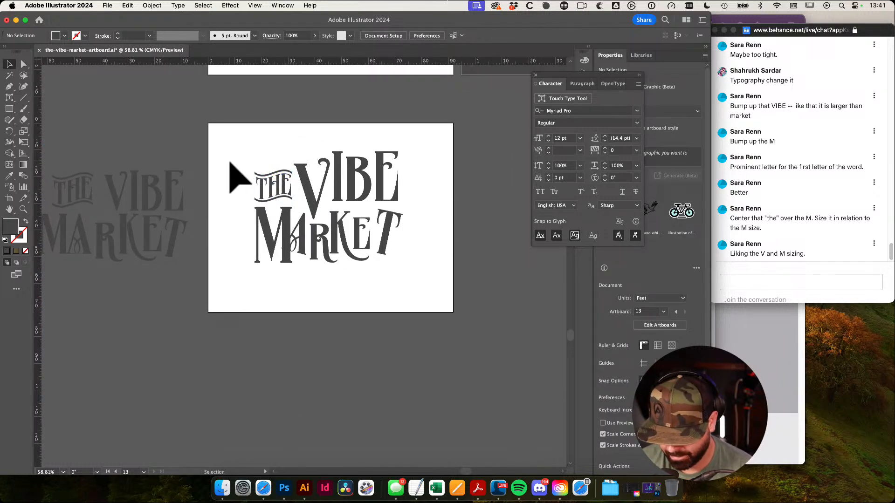
Sketch rough Paintbrush marks in the empty areas above the word THE and beneath the T of MARKET
key(b)
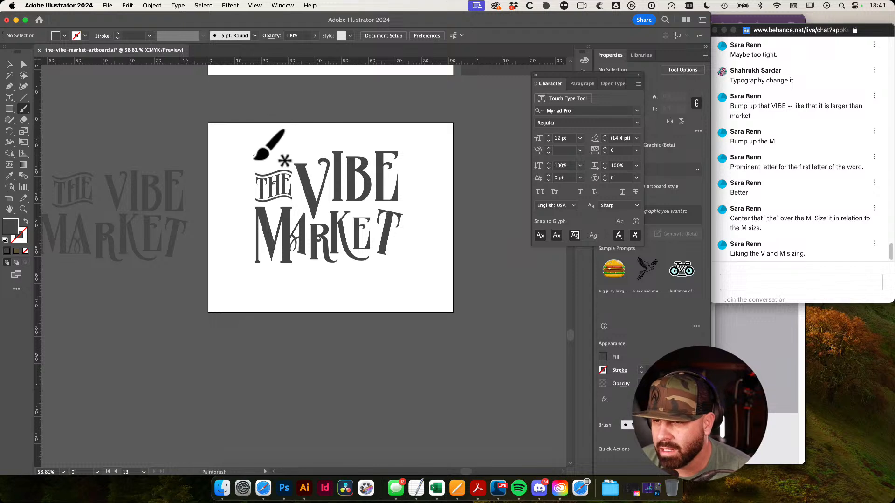
mouse_move(257, 168)
mouse_down()
mouse_move(320, 153)
mouse_move(278, 150)
mouse_move(257, 162)
mouse_move(256, 153)
mouse_move(323, 150)
mouse_up()
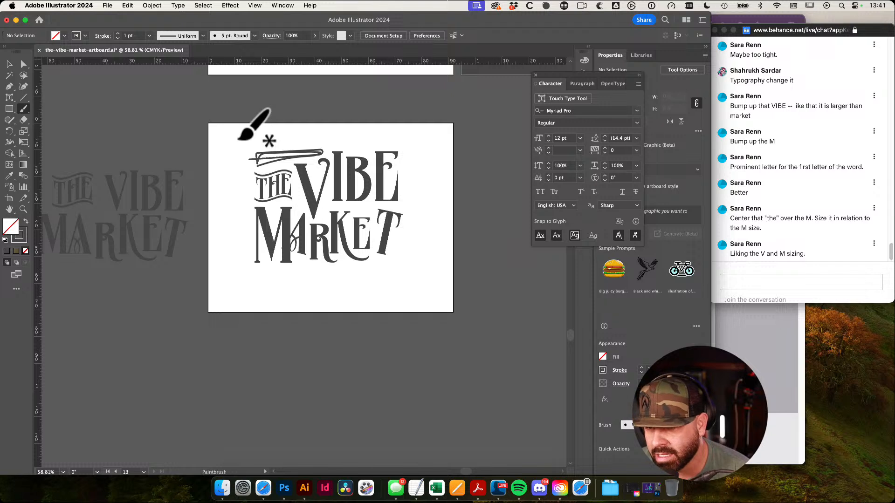
drag(363, 261, 379, 259)
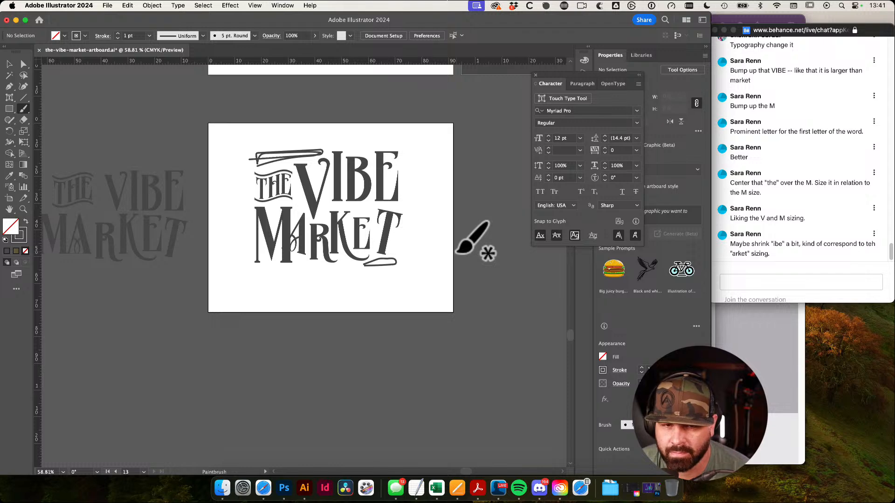
drag(356, 222, 448, 239)
drag(453, 198, 477, 245)
Delete both sketched brush strokes around the lettering
key(v)
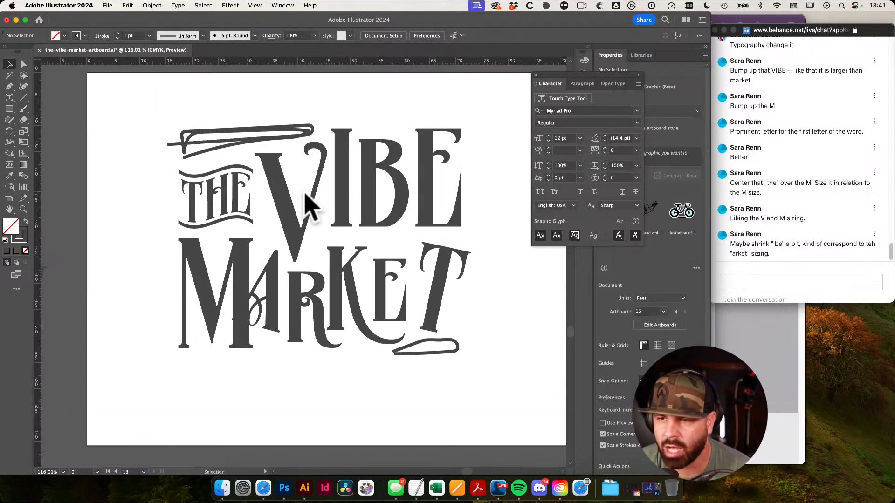
click(190, 144)
click(108, 135)
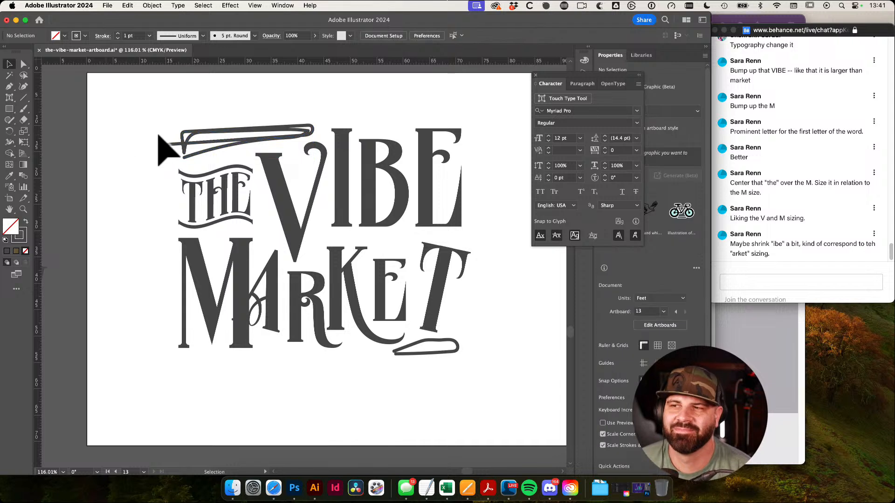
click(190, 144)
shift+click(458, 353)
key(Delete)
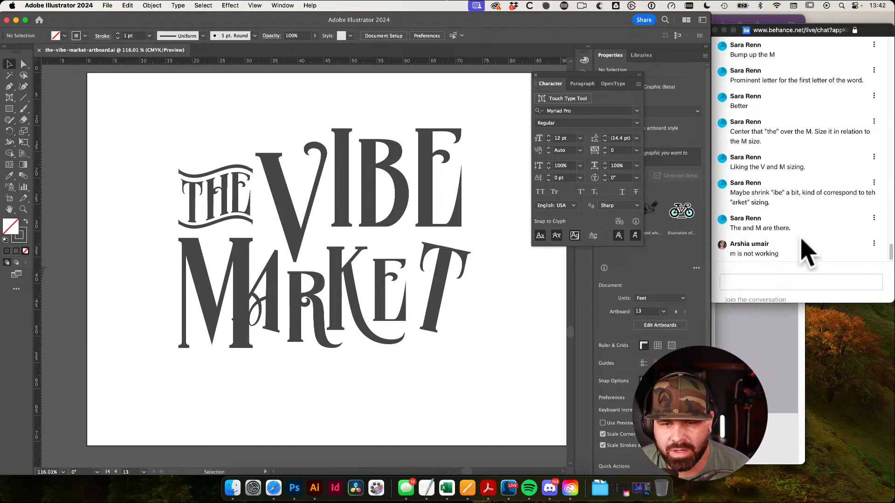
Try raising the word THE to line up with the top of the letters IBE
drag(480, 316, 449, 321)
drag(509, 319, 452, 325)
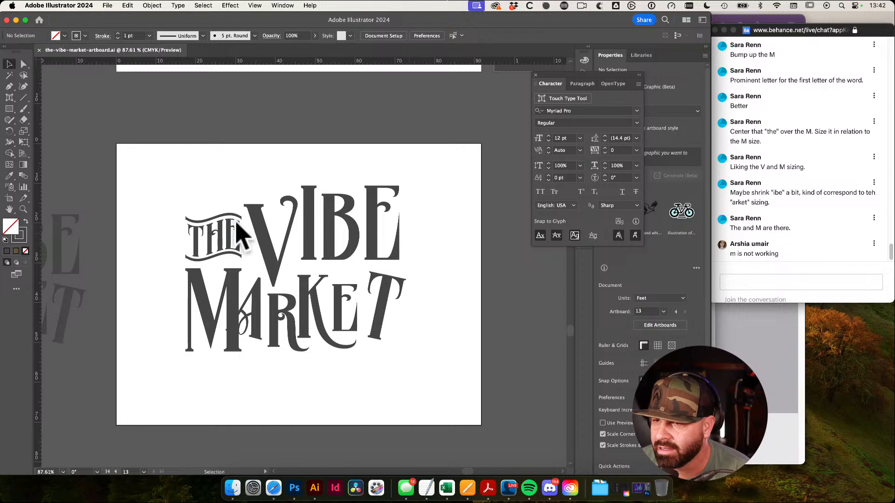
drag(212, 224, 218, 195)
click(448, 268)
drag(291, 215, 315, 228)
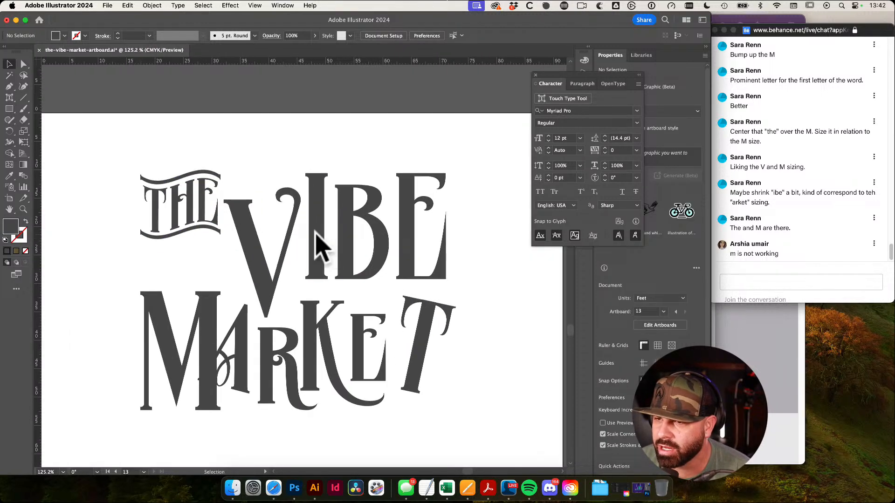
key(super+z)
Group all of the lettering and center it vertically on its artboard
click(519, 327)
drag(517, 327, 298, 325)
drag(438, 301, 375, 267)
drag(335, 238, 480, 339)
key(super+g)
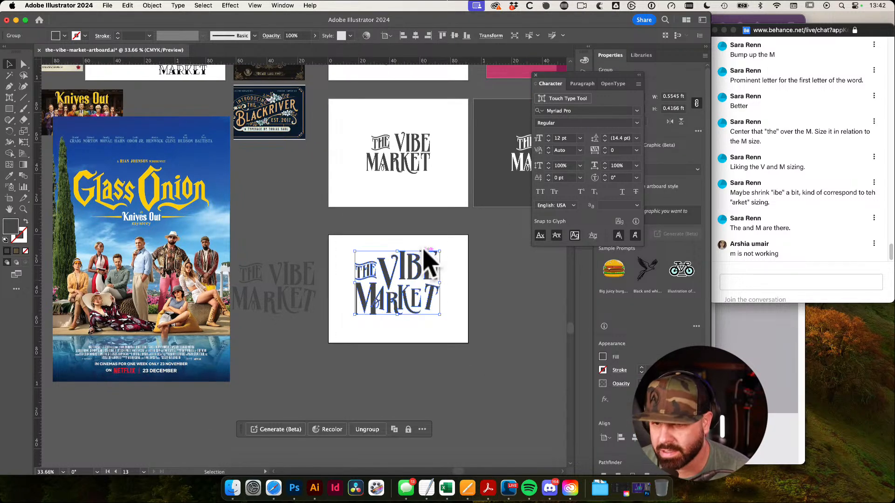
click(490, 289)
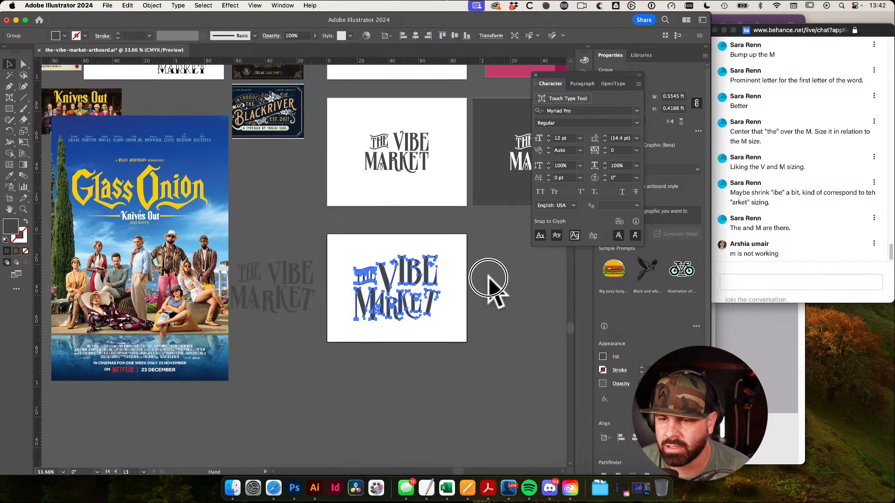
Duplicate the artboard with its lettering directly to the right of the original
drag(489, 289, 437, 272)
key(shift+o)
click(282, 230)
drag(281, 230, 432, 226)
key(v)
drag(464, 256, 546, 294)
drag(490, 292, 413, 300)
Try to resize the lettering on the duplicated artboard with Free Transform
click(411, 264)
key(e)
drag(479, 382, 253, 238)
drag(205, 190, 428, 295)
key(super+z)
key(super+z)
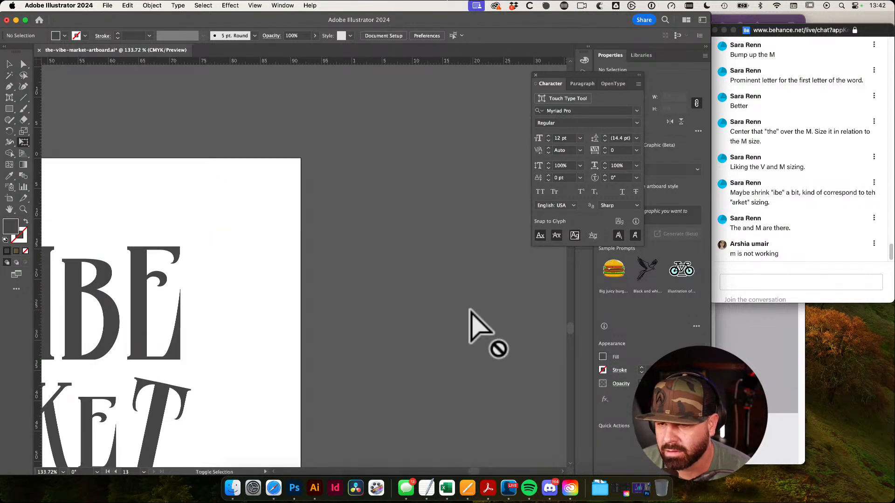
key(super+shift+z)
Show the guides and move the upper horizontal guide down to the top of the I in VIBE
drag(370, 285, 301, 266)
key(v)
drag(496, 372, 455, 362)
drag(344, 266, 482, 352)
drag(470, 350, 426, 344)
key(super+semicolon)
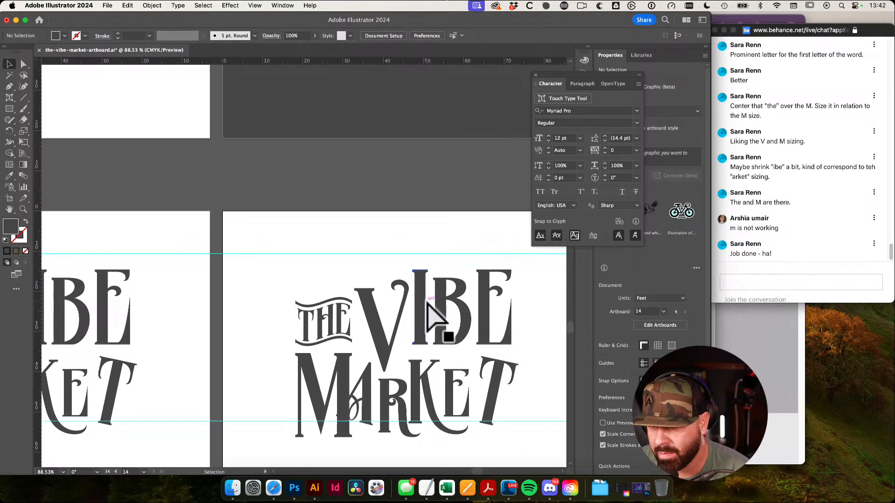
drag(376, 275, 270, 217)
drag(422, 271, 356, 258)
drag(238, 263, 213, 285)
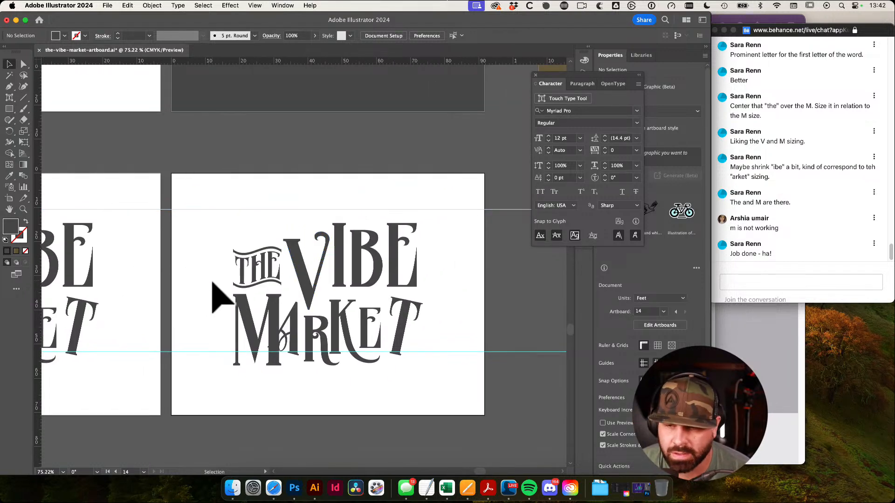
drag(350, 209, 621, 380)
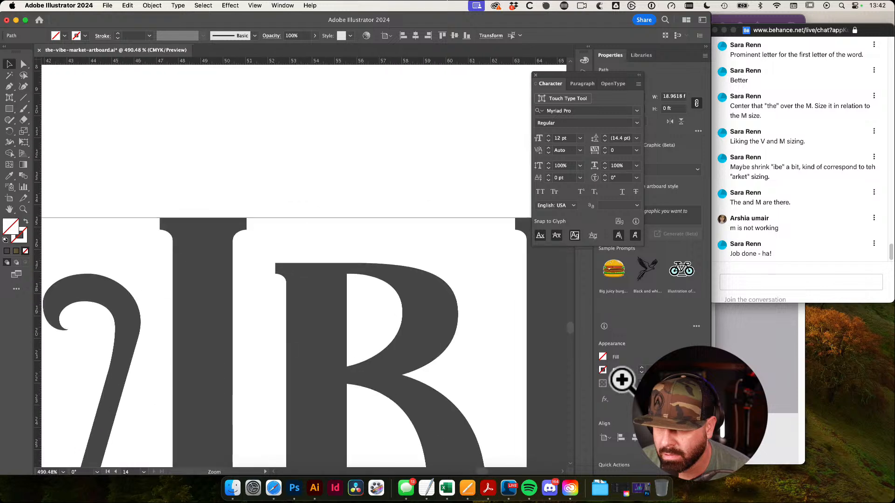
Move the lower horizontal guide down to the bottom edge of the M in MARKET
drag(377, 272, 196, 265)
drag(387, 293, 356, 185)
drag(312, 300, 127, 348)
click(534, 338)
drag(535, 338, 356, 369)
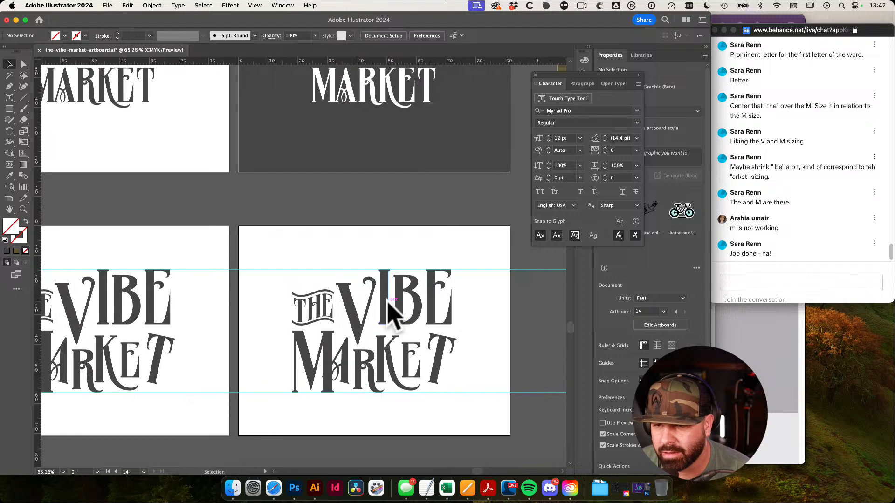
key(super+space)
drag(387, 302, 418, 303)
drag(318, 271, 374, 283)
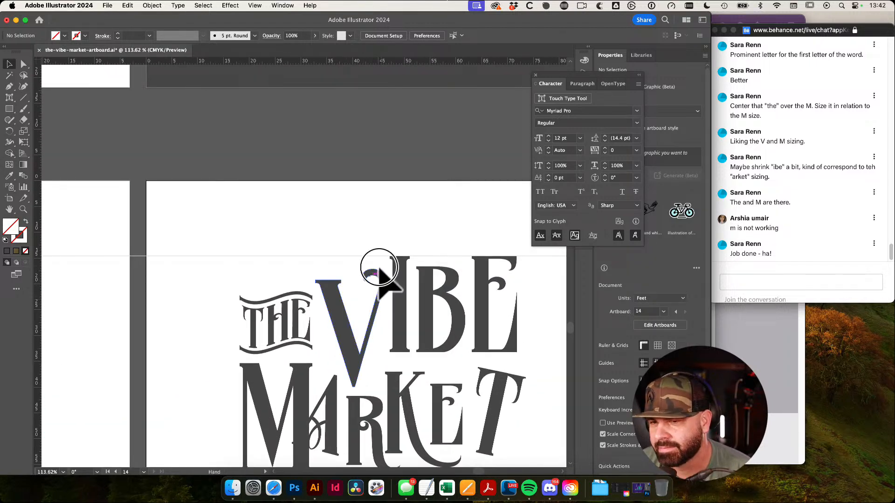
drag(384, 280, 307, 283)
click(221, 311)
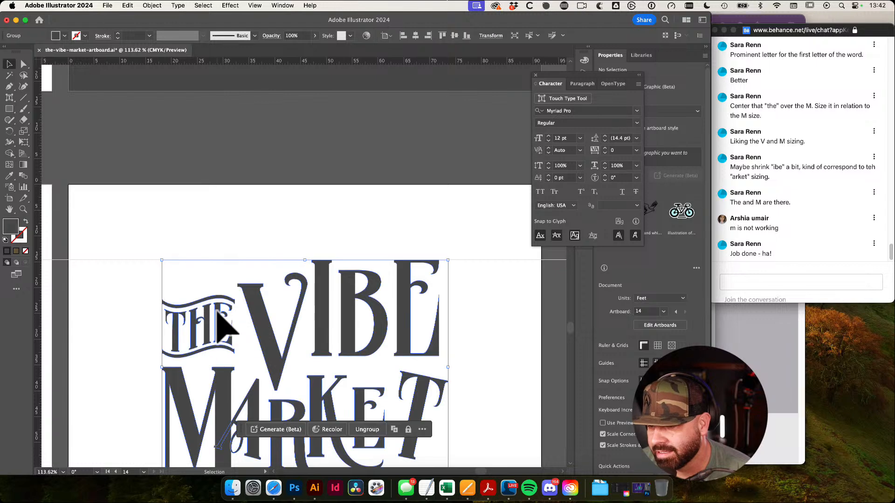
click(494, 330)
drag(482, 324, 442, 276)
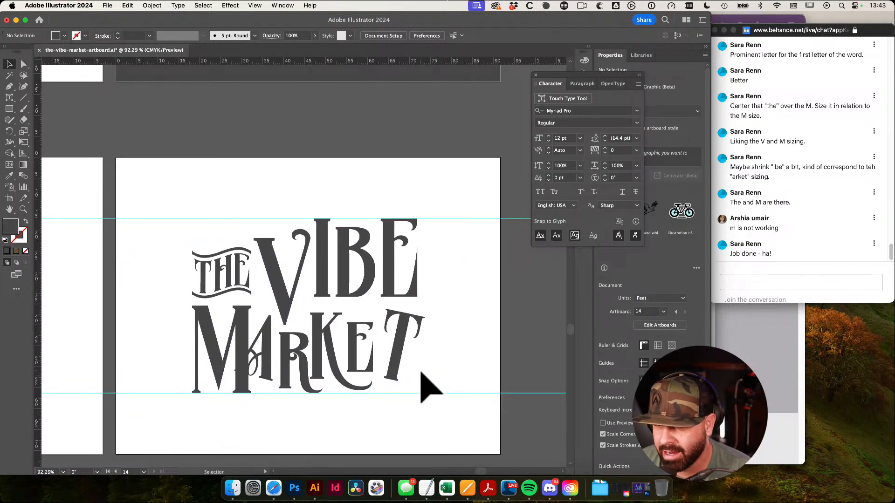
Place a vertical guide at the right edge of the E in VIBE on the duplicated artboard
drag(420, 355, 489, 376)
key(a)
click(391, 333)
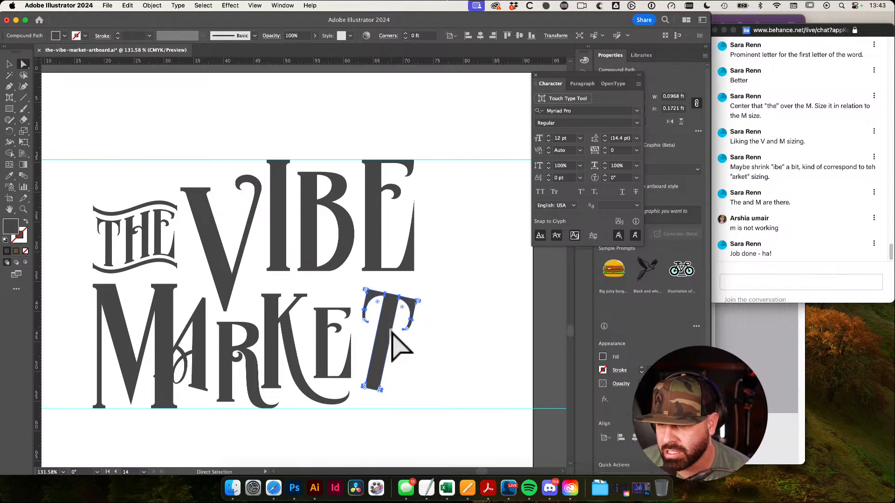
key(v)
click(553, 361)
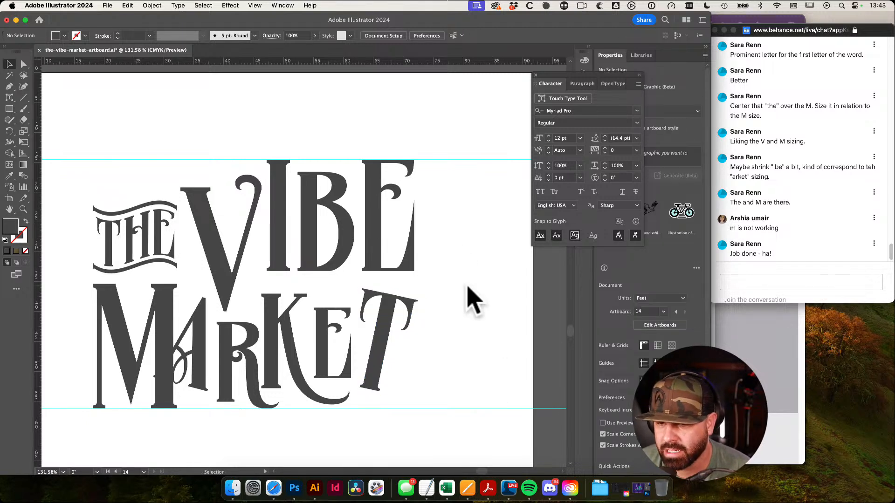
drag(454, 62, 414, 194)
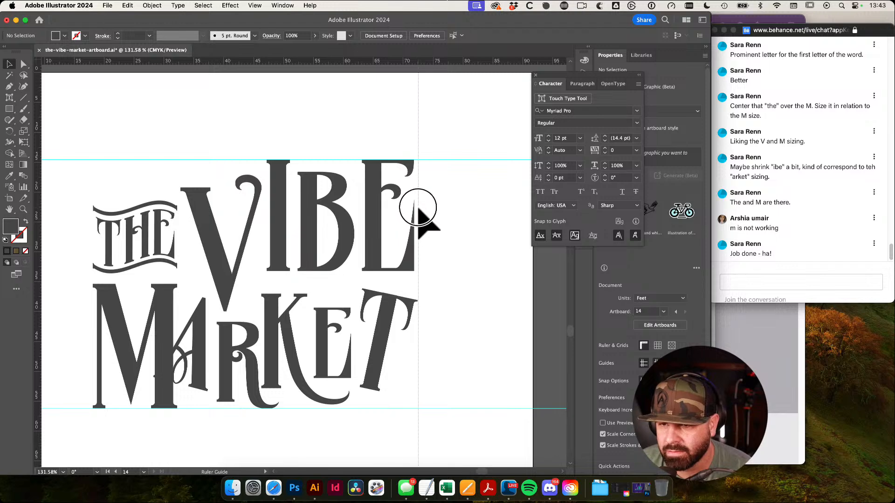
drag(419, 340, 443, 353)
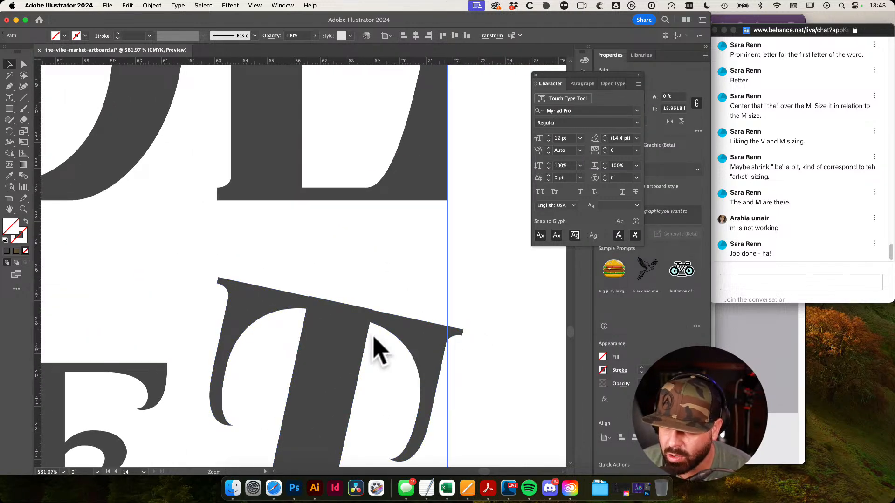
Examine the anchor points along the top edge of the T in MARKET on the duplicated artboard
drag(290, 290, 455, 347)
key(a)
click(416, 353)
drag(533, 394, 382, 272)
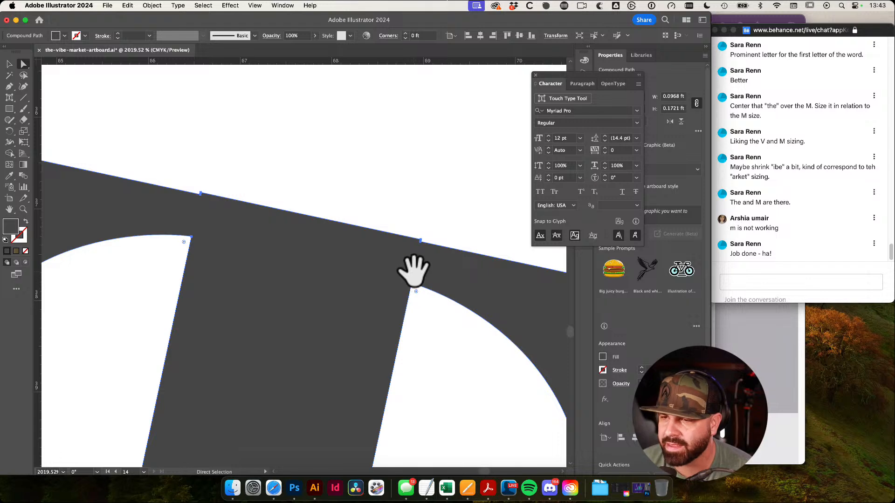
click(336, 188)
drag(374, 230, 105, 243)
drag(161, 261, 96, 223)
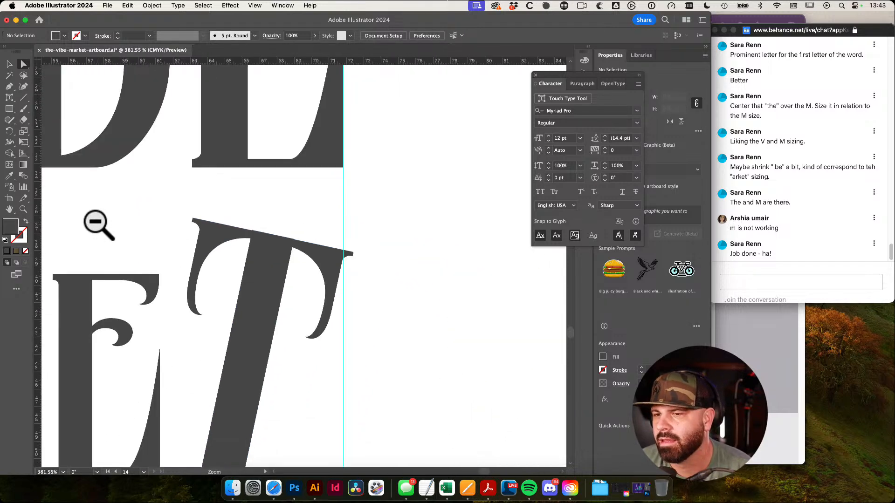
Delete the stray anchor points that notch the top edge of the T in MARKET on the duplicated artboard
drag(246, 258, 361, 257)
drag(360, 257, 164, 248)
drag(366, 252, 475, 346)
drag(410, 281, 476, 310)
click(418, 244)
drag(498, 210, 497, 320)
key(p)
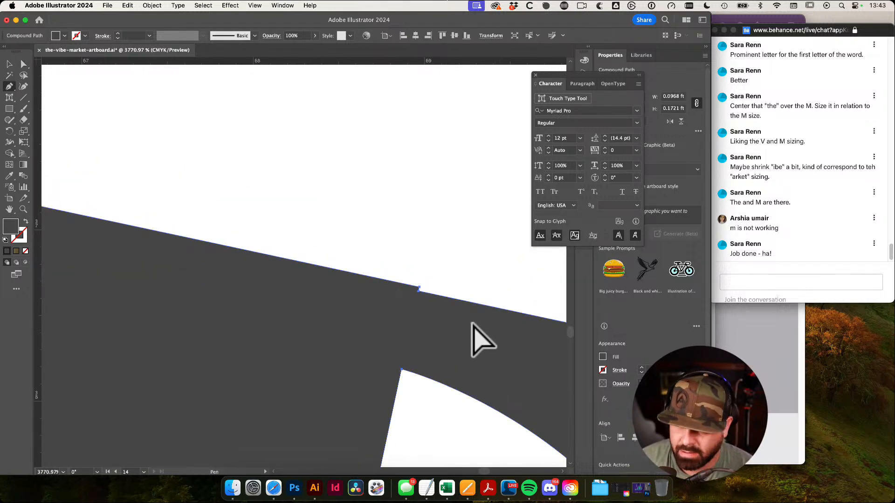
click(419, 287)
drag(297, 266, 590, 317)
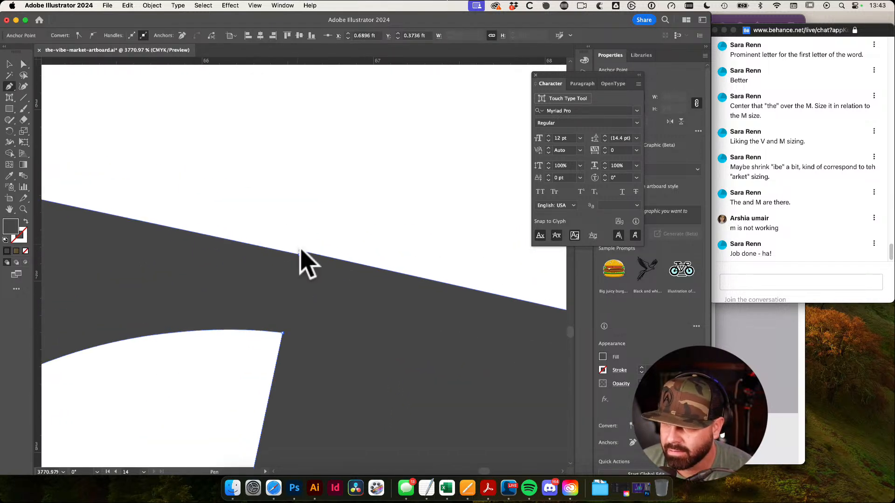
drag(301, 252, 299, 255)
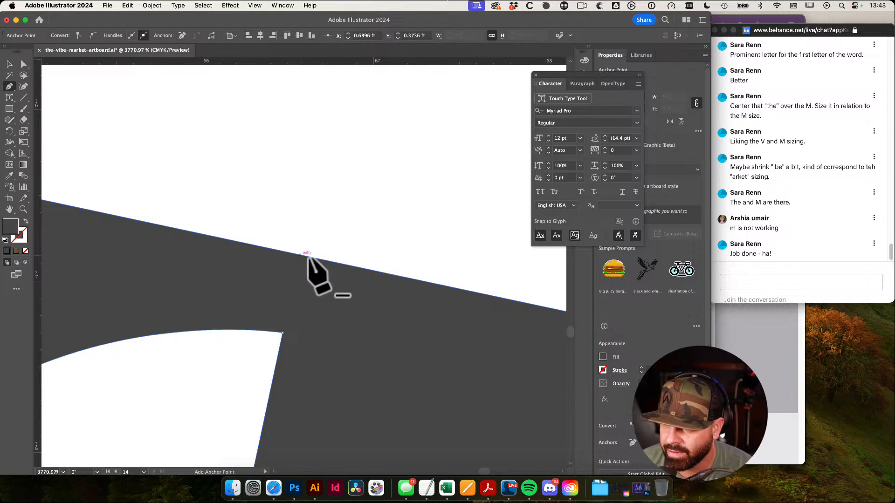
drag(561, 311, 240, 253)
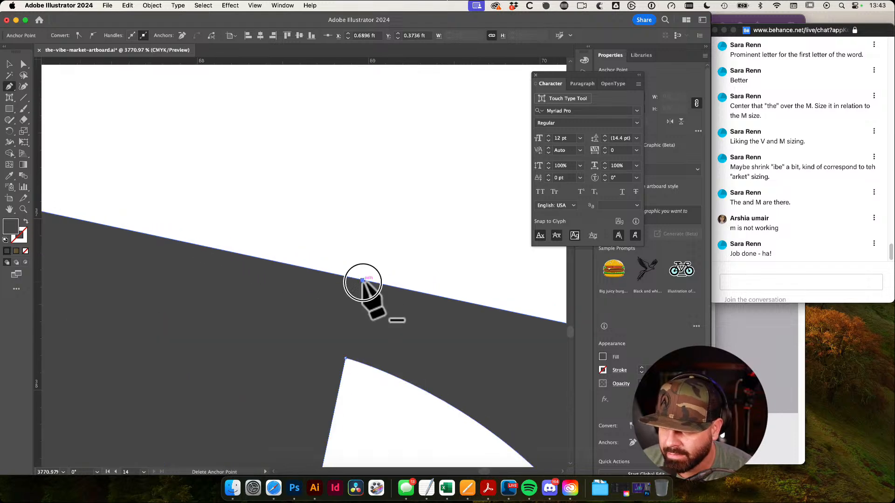
super+click(413, 260)
Delete the stray anchor points along the top edge of the T in MARKET on the original artboard
drag(454, 267, 341, 279)
drag(527, 307, 380, 303)
drag(466, 304, 419, 298)
drag(162, 293, 330, 341)
super+click(254, 412)
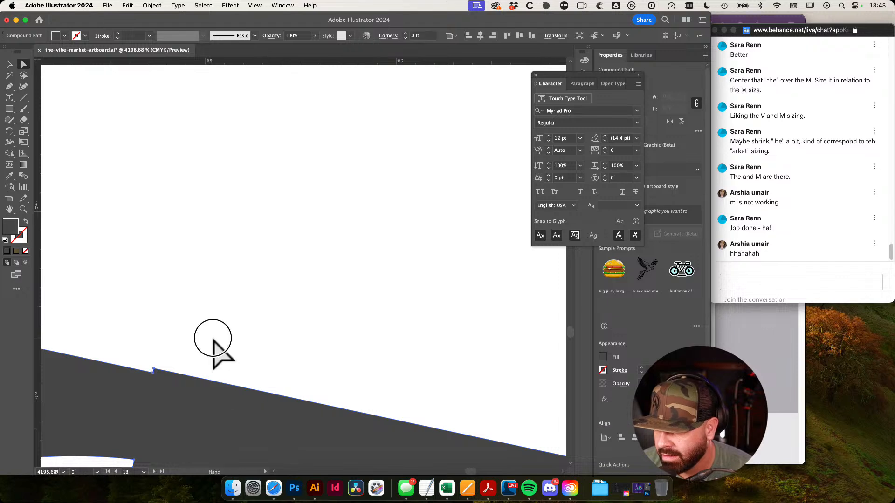
drag(215, 341, 220, 306)
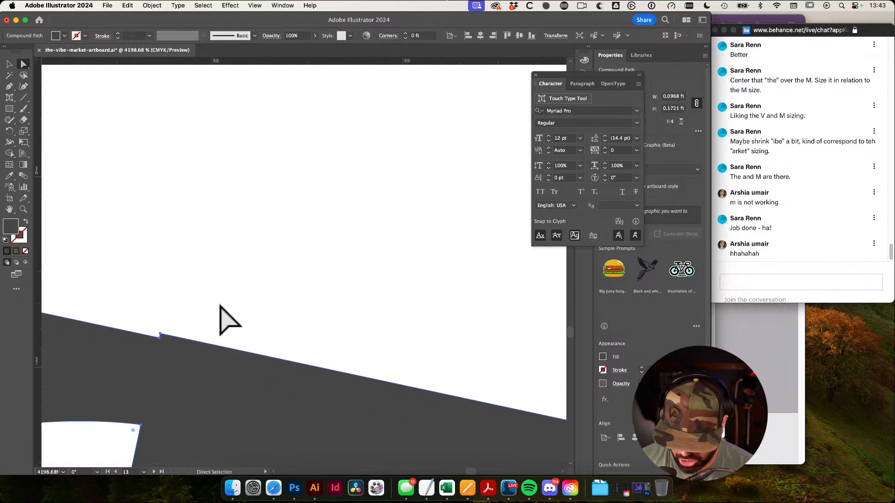
click(160, 333)
scroll(76, 174, right, 7)
scroll(76, 174, down, 3)
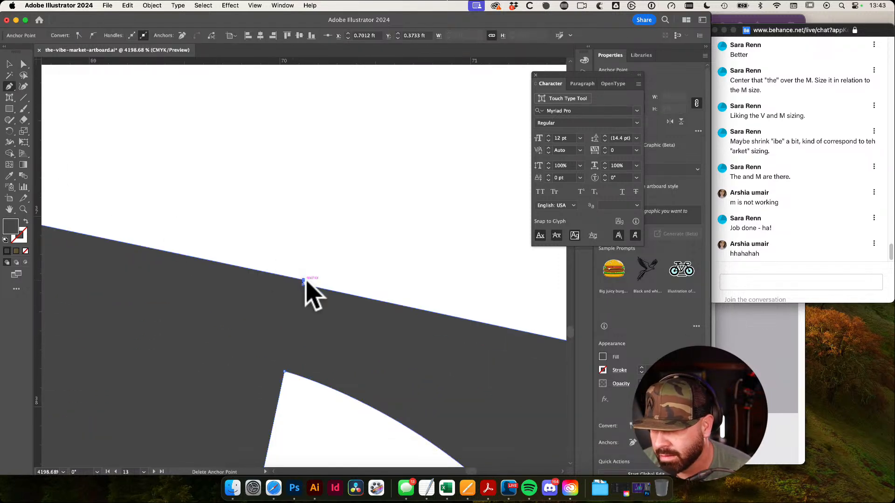
click(304, 280)
scroll(352, 242, down, 10)
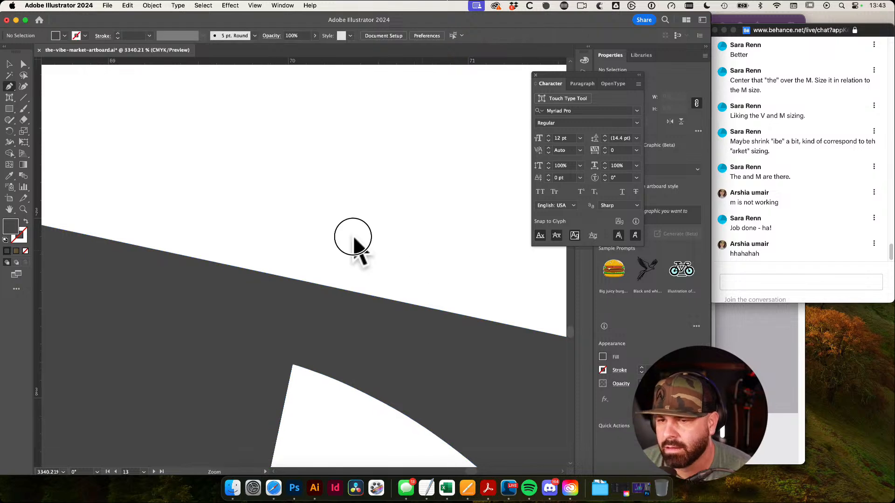
scroll(245, 253, up, 2)
Add placeholder point text in the empty area above the lettering on the duplicated artboard
key(v)
drag(376, 298, 319, 294)
drag(509, 308, 280, 309)
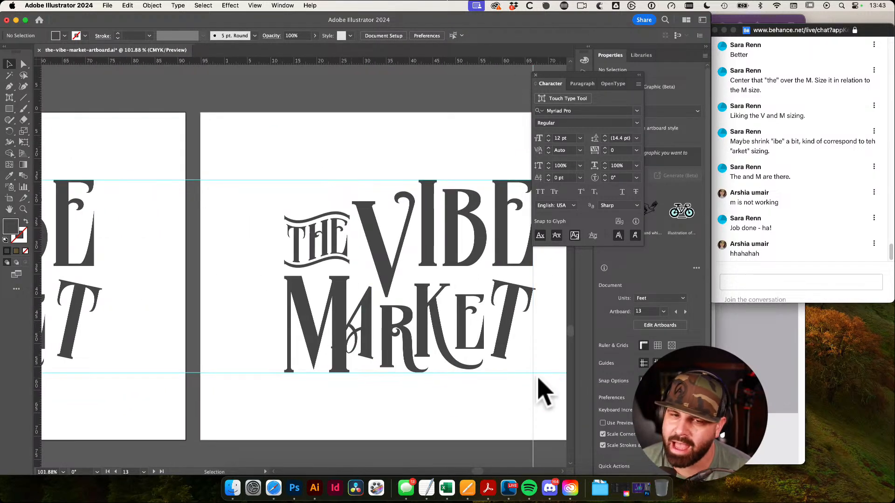
drag(540, 358, 480, 360)
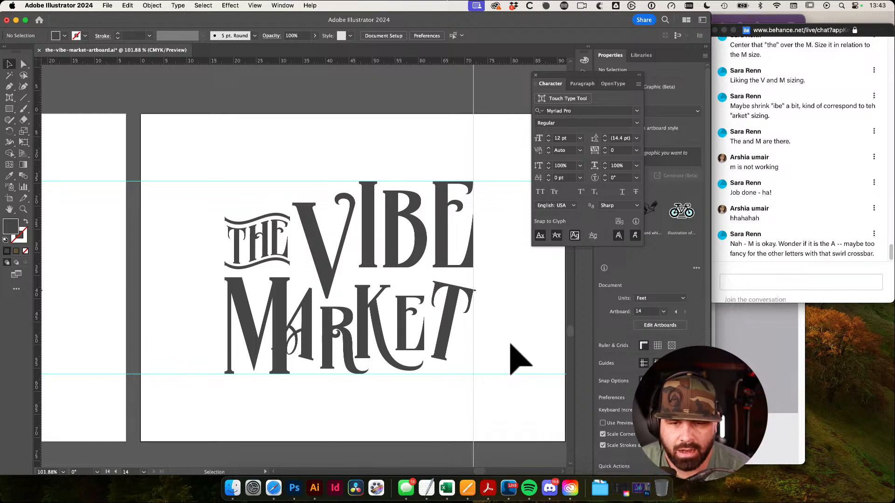
key(a)
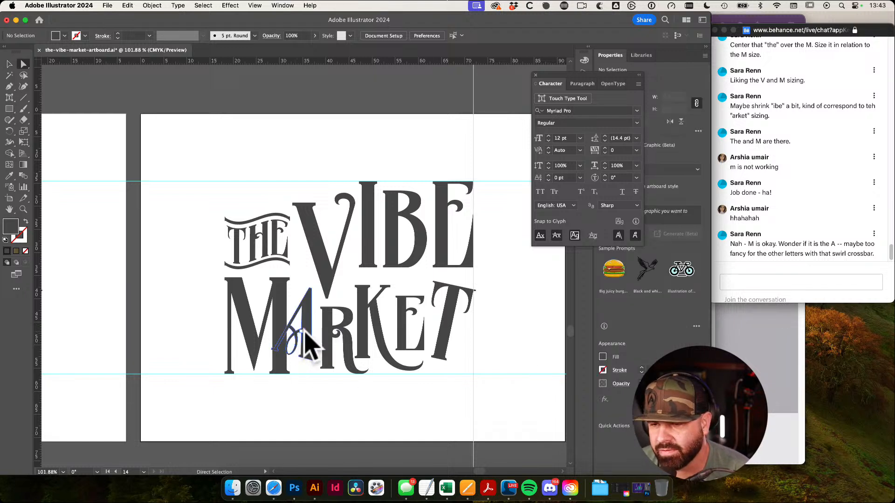
key(t)
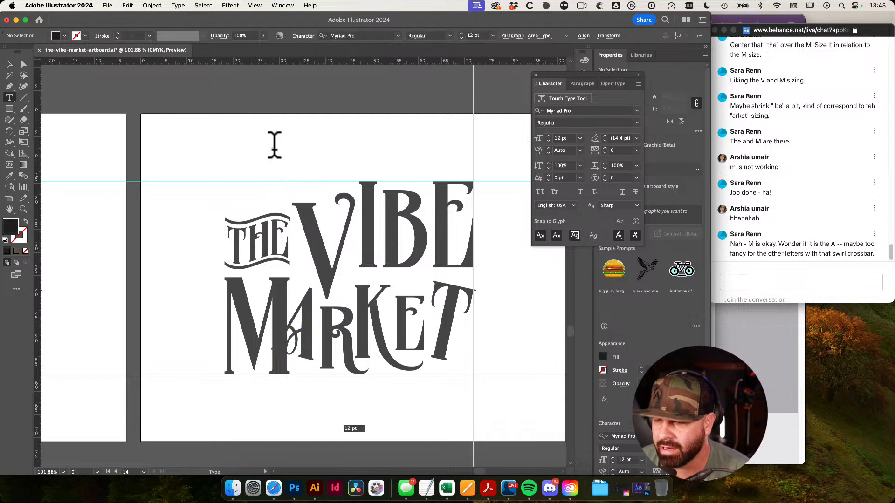
click(273, 148)
click(287, 145)
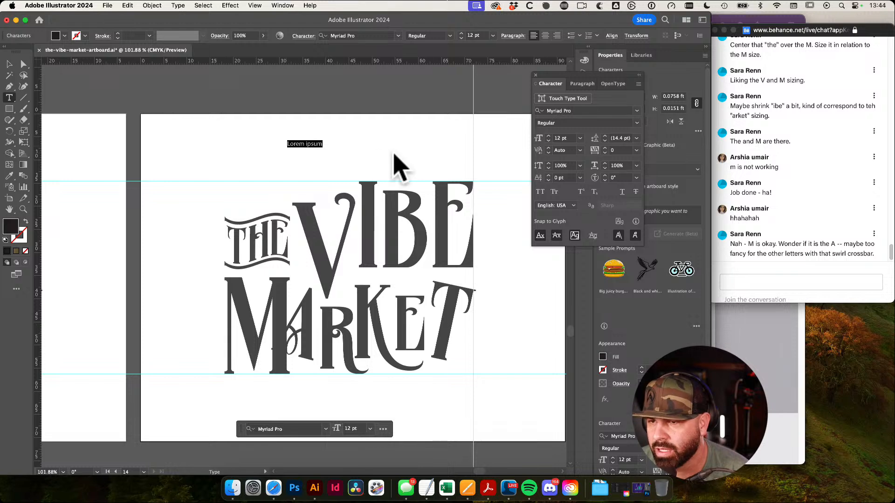
Apply the Tattoo beast type style to the placeholder text by sampling lettering on the logo concepts artboard with the Eyedropper
super+click(363, 165)
drag(403, 167, 138, 152)
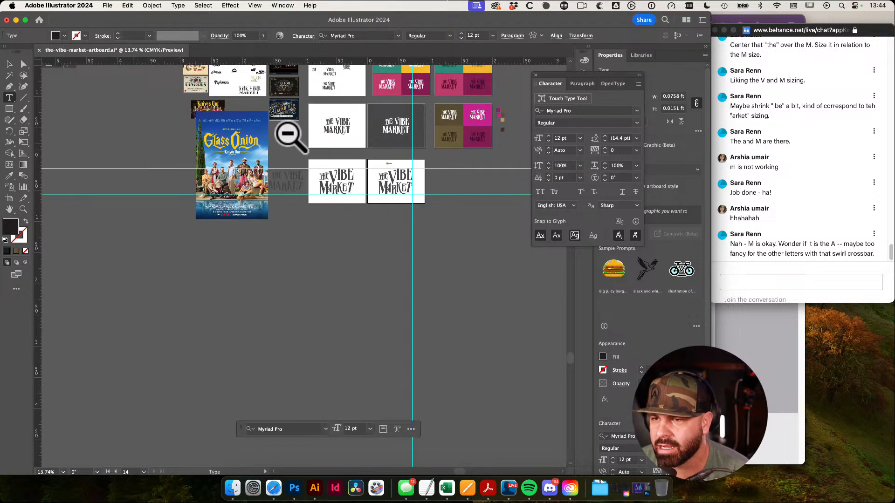
drag(318, 98, 300, 275)
key(super+a)
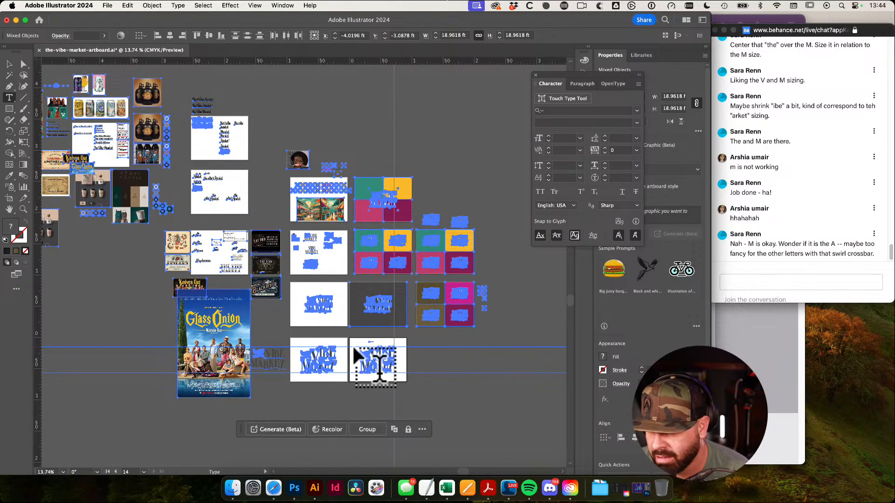
key(a)
click(455, 362)
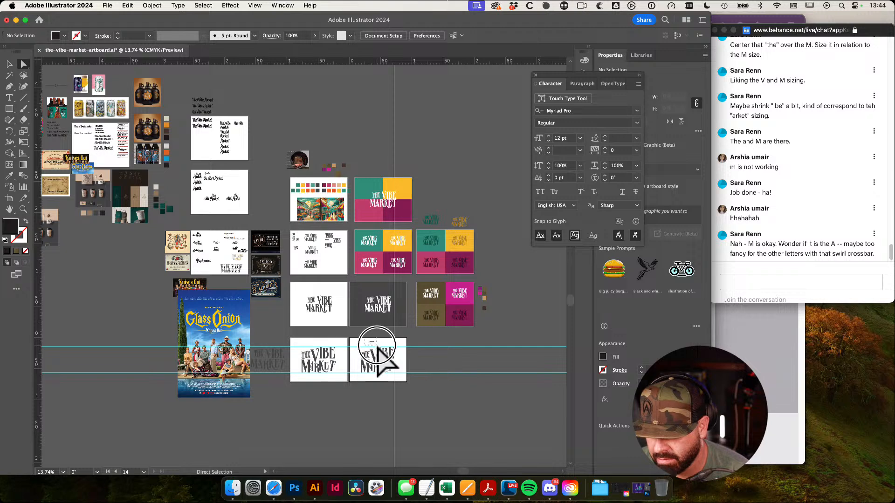
key(i)
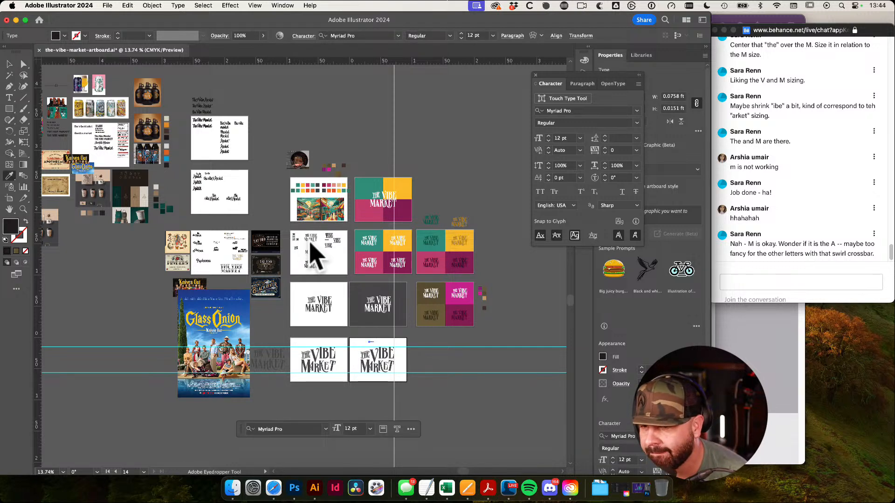
click(315, 264)
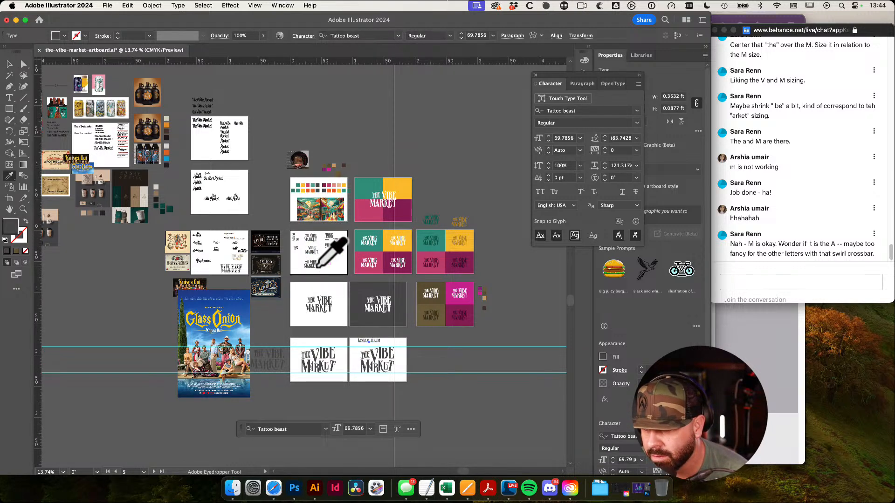
Restyle the placeholder text by sampling the dark Tattoo beast lettering between the movie poster and the original artboard
key(super+a)
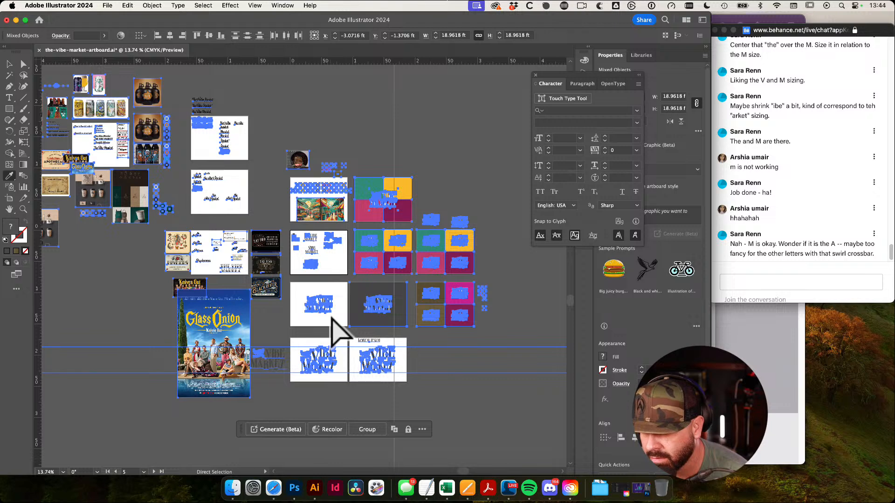
key(shift+super+a)
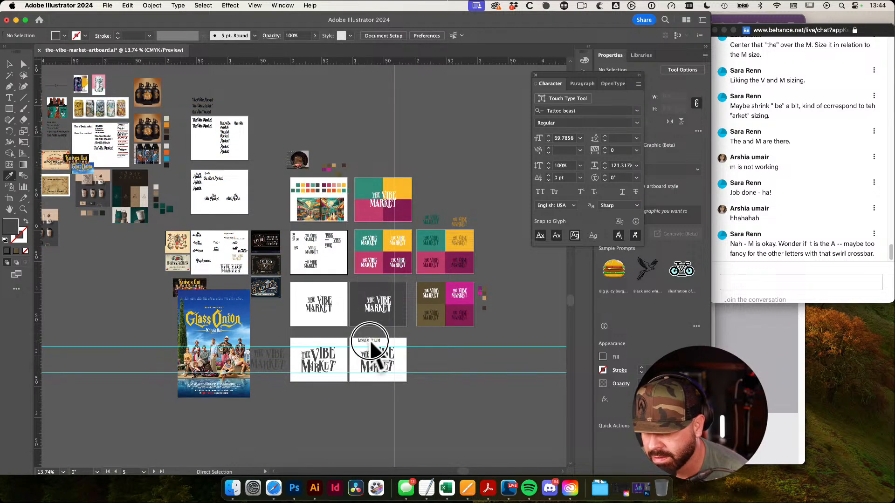
click(371, 348)
key(shift+super+a)
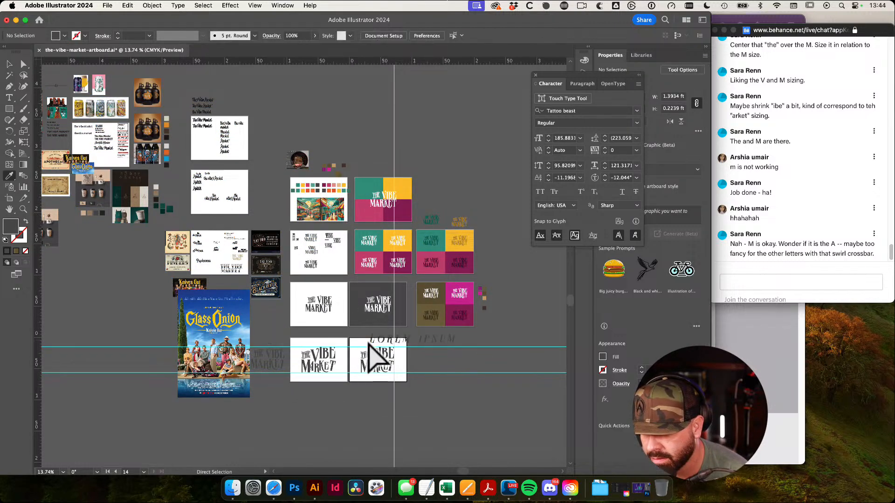
super+click(380, 340)
click(281, 349)
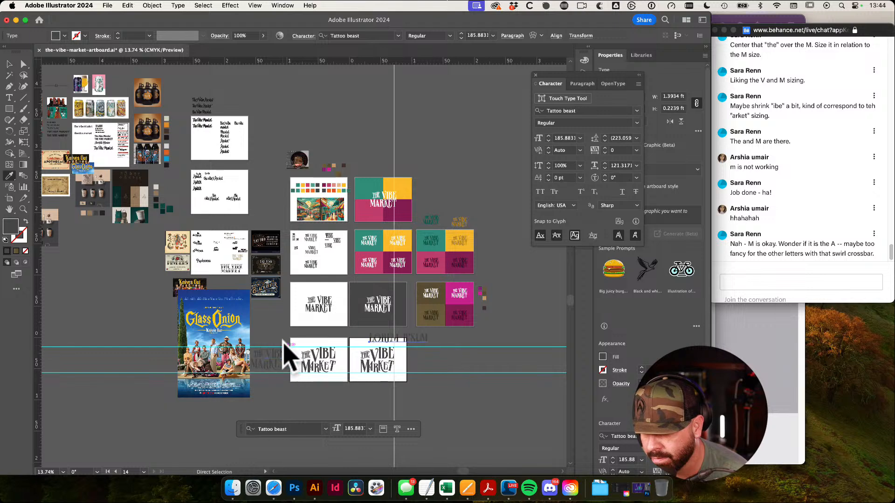
key(shift+super+a)
Replace the whole placeholder text with the single letter A
drag(397, 329, 487, 370)
key(t)
click(356, 362)
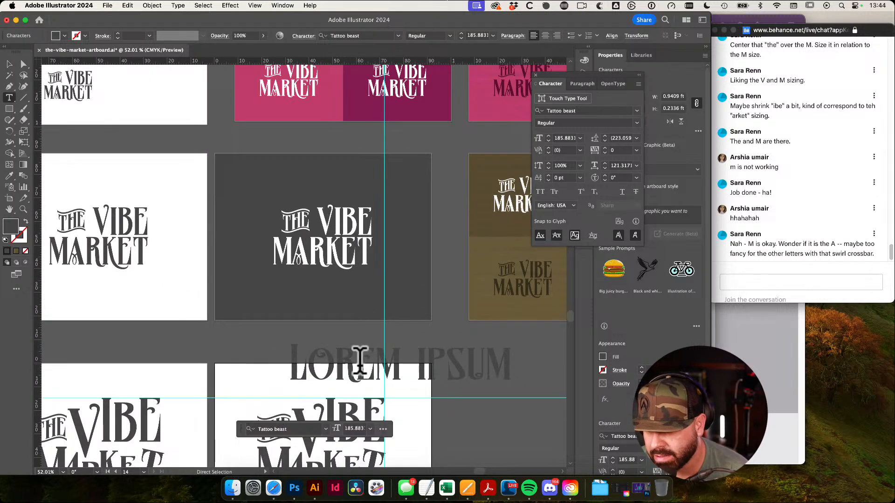
key(super+a)
text(A)
key(shift+super+a)
Scale the single letter down to about 87.4 pt and place it above the lettering on the duplicated artboard
key(v)
drag(308, 361, 380, 305)
click(295, 280)
drag(316, 214, 344, 322)
Retype the sample letter above the lettering as a full-height capital A
key(a)
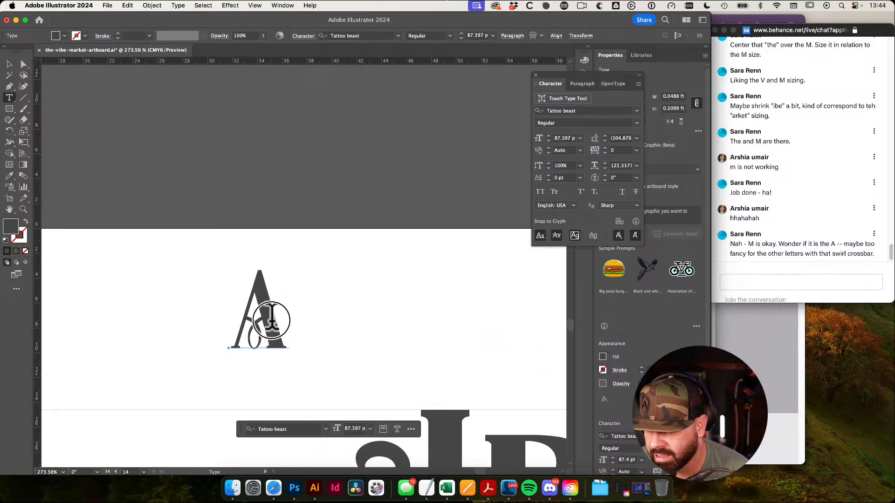
double_click(271, 321)
click(272, 321)
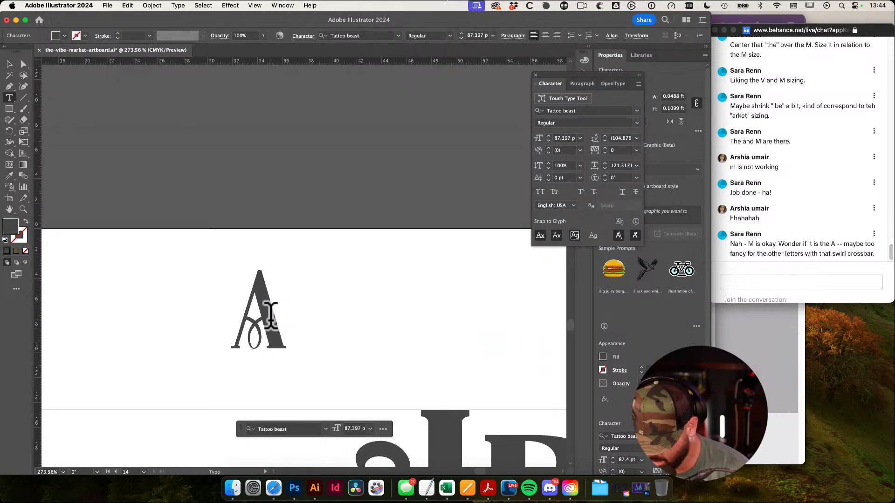
key(super+a)
text(A)
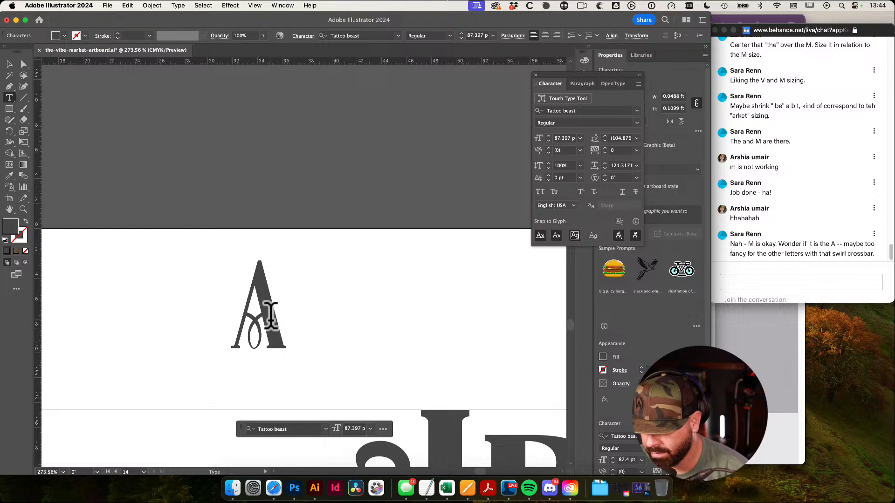
Add a second sample A and check the Glyphs list for Tattoo beast alternates to the current selection
text(A)
key(shift+Left)
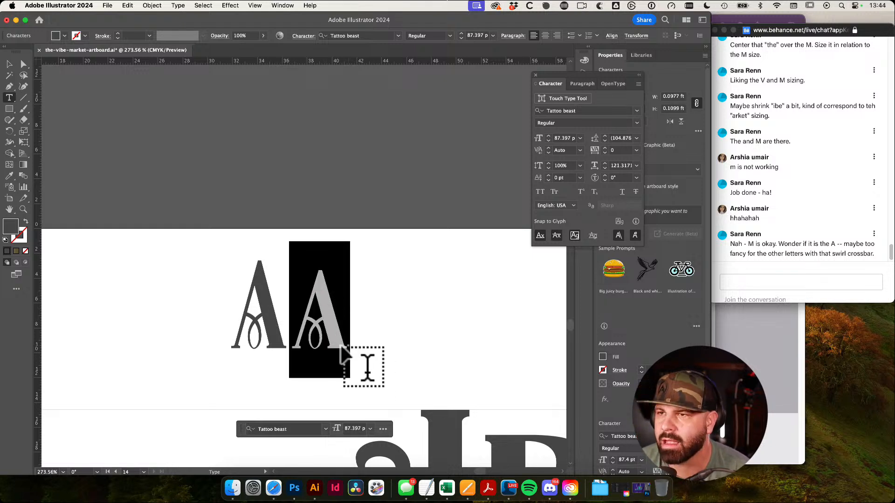
click(190, 3)
mouse_move(179, 4)
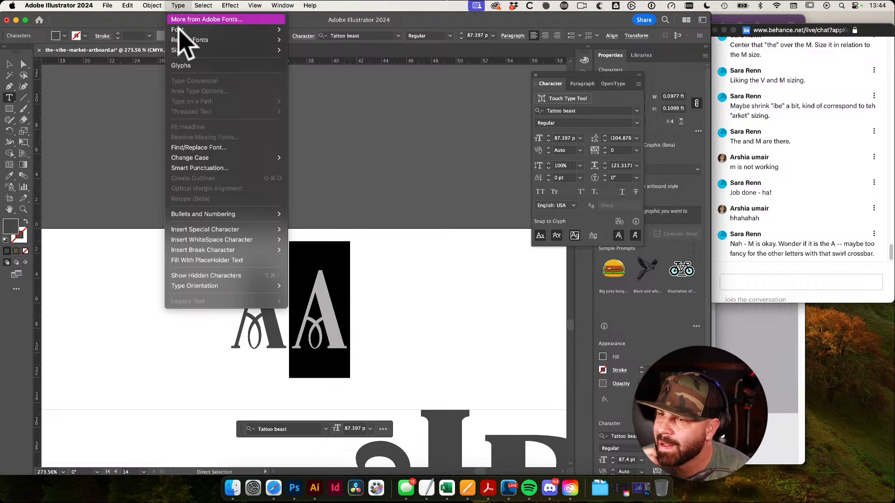
click(181, 65)
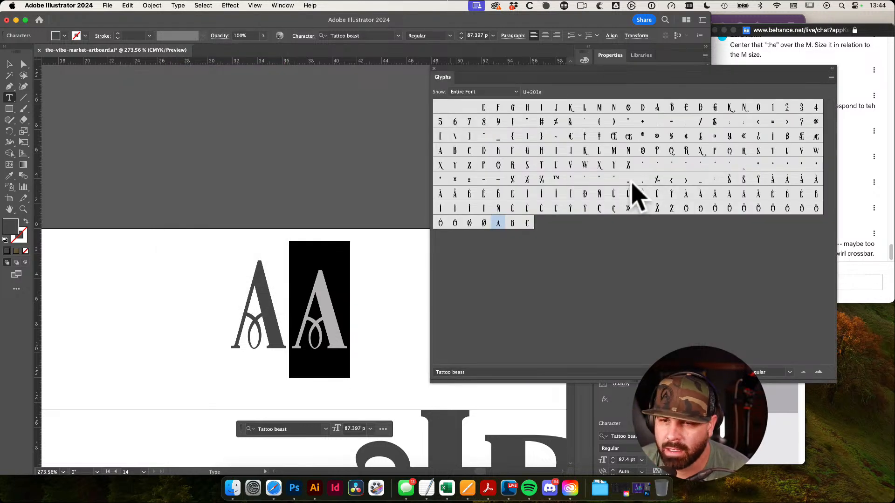
click(492, 93)
click(494, 103)
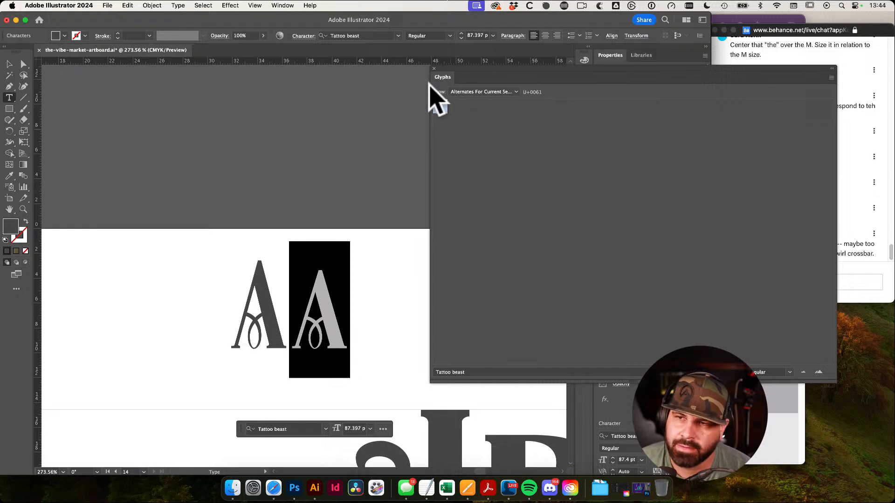
click(434, 68)
Delete the sample A text above the lettering on the duplicate artboard
super+click(397, 200)
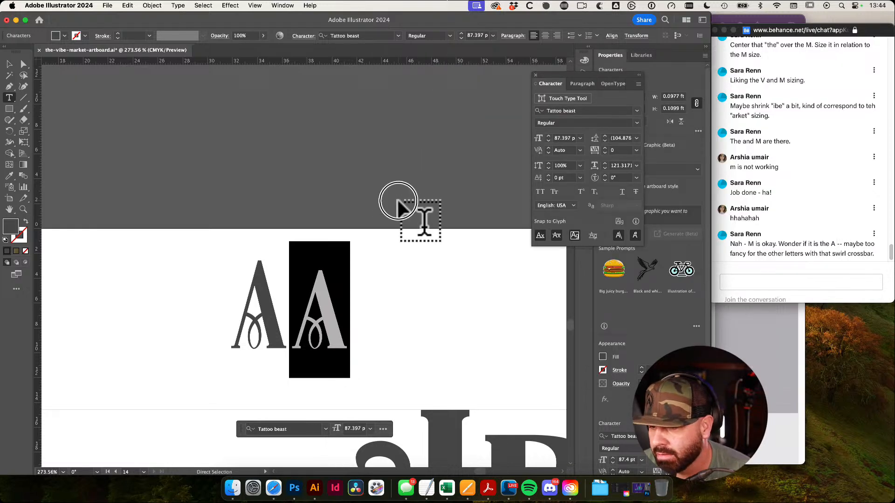
key(v)
drag(402, 304, 395, 176)
scroll(396, 175, down, 1)
drag(235, 157, 334, 198)
key(Delete)
Examine the A of MARKET up close on the original artboard and compare its shape with the duplicate's lettering
drag(455, 261, 377, 196)
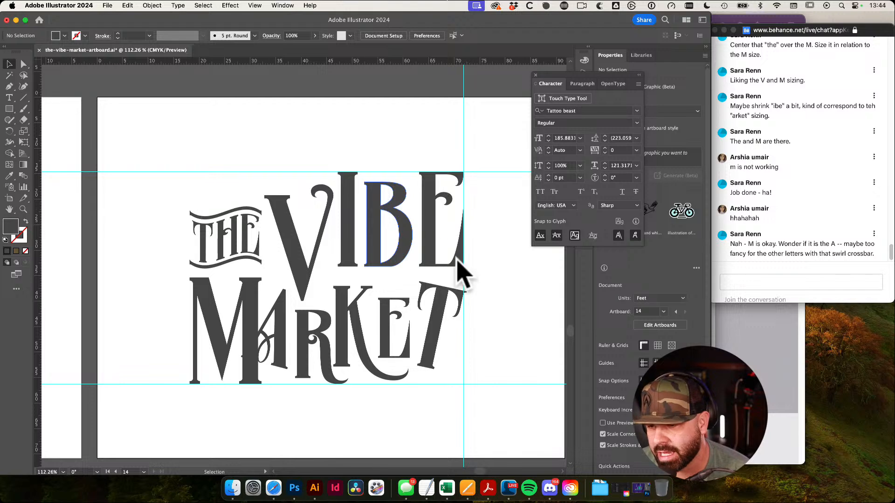
drag(282, 329, 326, 301)
drag(211, 280, 240, 311)
drag(374, 338, 379, 309)
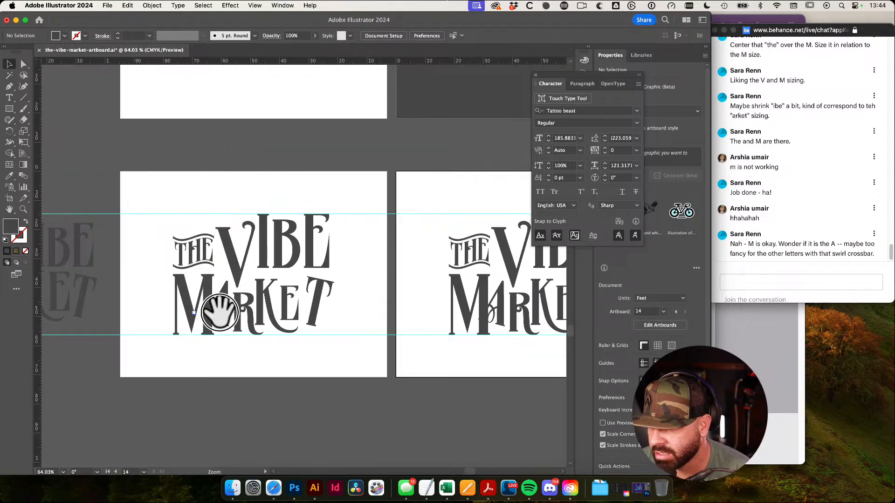
drag(198, 315, 451, 340)
drag(392, 350, 328, 329)
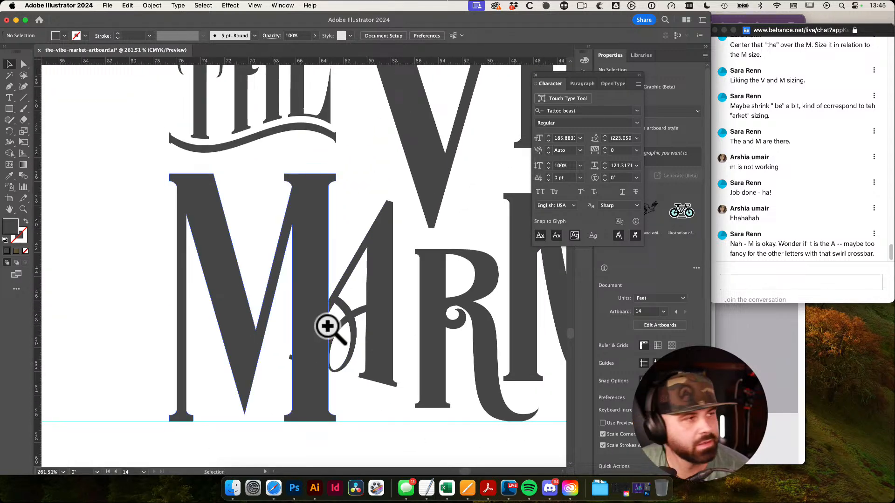
drag(364, 354, 330, 313)
click(237, 299)
click(268, 320)
key(a)
click(232, 280)
drag(231, 279, 251, 279)
alt+super+click(365, 311)
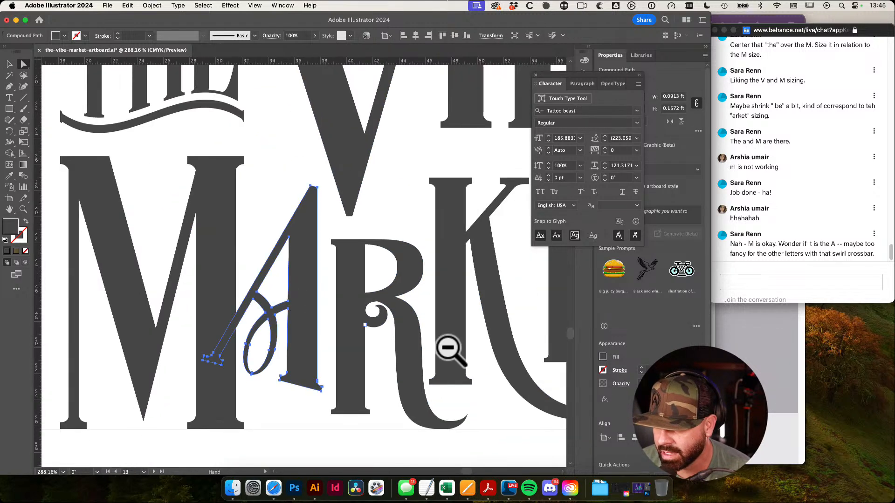
drag(493, 419, 466, 326)
alt+super+click(466, 327)
Nudge the A of MARKET slightly left on the duplicate artboard
click(499, 390)
drag(499, 390, 182, 387)
drag(421, 277, 441, 269)
click(504, 399)
drag(543, 397, 431, 379)
drag(510, 299, 446, 303)
click(414, 293)
key(Left)
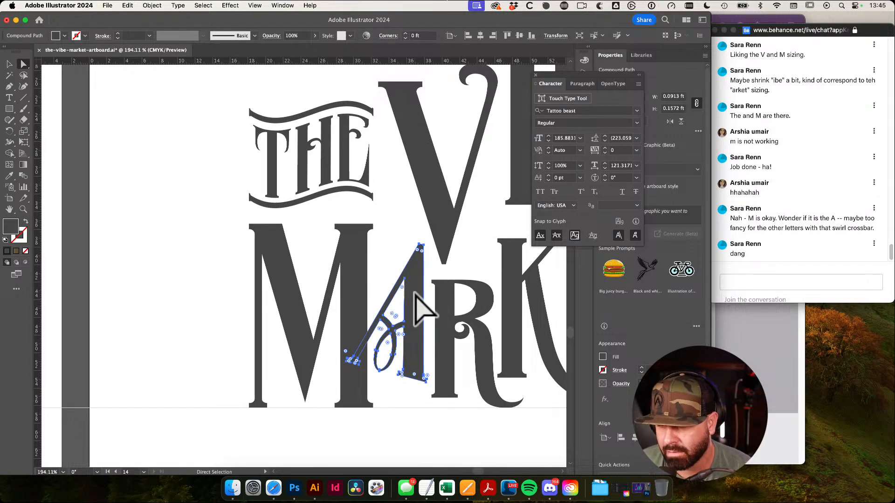
key(v)
click(481, 445)
Try rotating the V of VIBE clockwise so that its thick stem stands nearly upright
drag(499, 386, 209, 330)
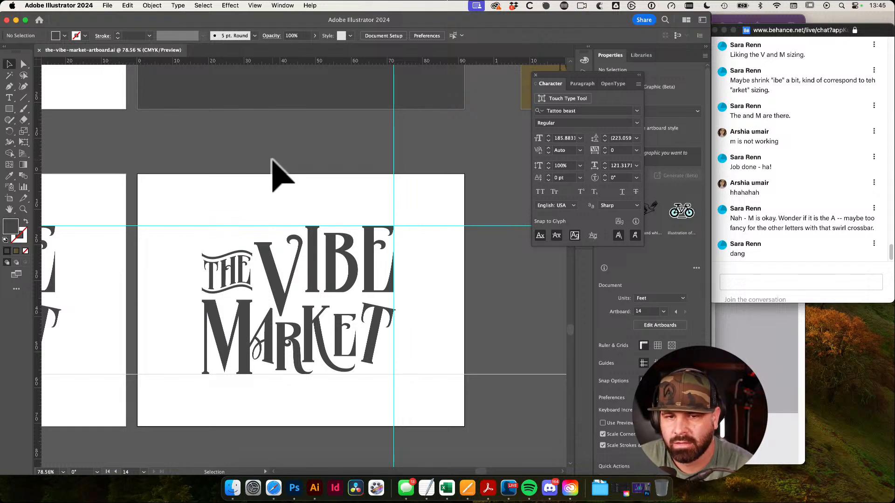
scroll(285, 198, left, 3)
scroll(285, 199, down, 1)
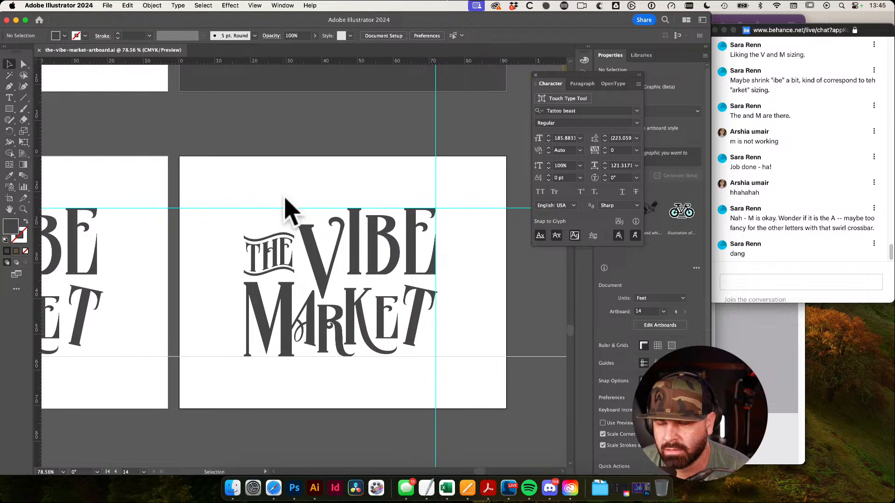
drag(232, 257, 259, 254)
drag(391, 254, 314, 246)
key(a)
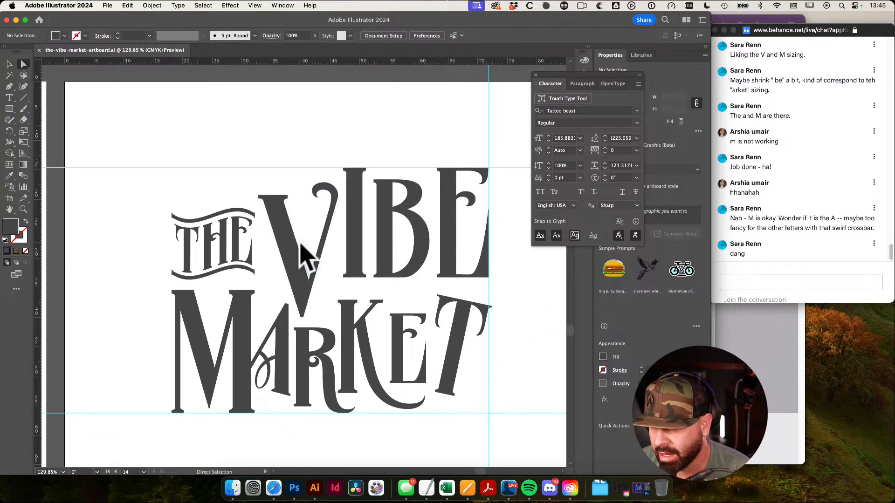
click(291, 243)
key(r)
drag(431, 165, 438, 255)
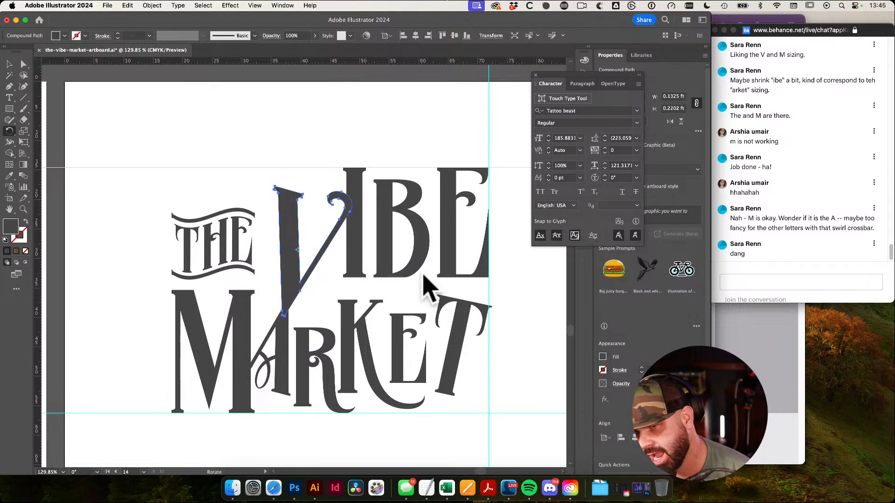
Judge the tilted V within the whole lettering and undo its rotation
key(a)
drag(299, 309, 384, 326)
drag(298, 249, 299, 247)
drag(404, 269, 229, 298)
scroll(513, 279, right, 5)
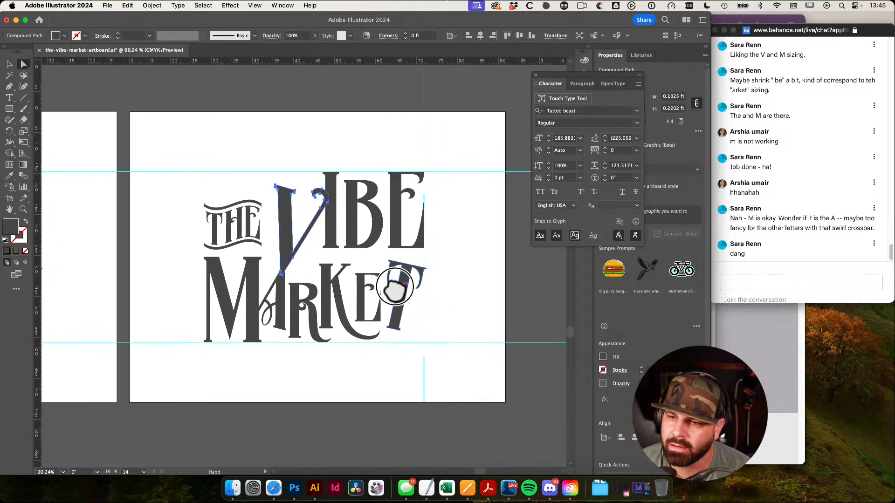
click(469, 300)
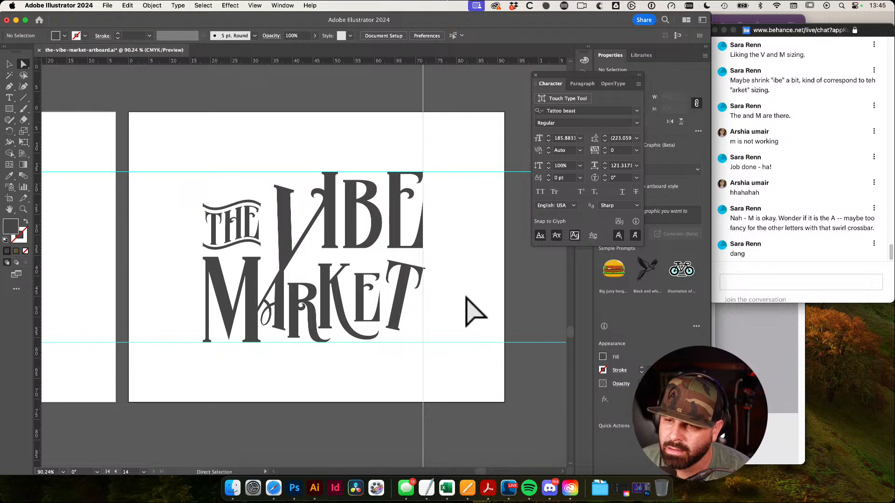
key(ctrl+z)
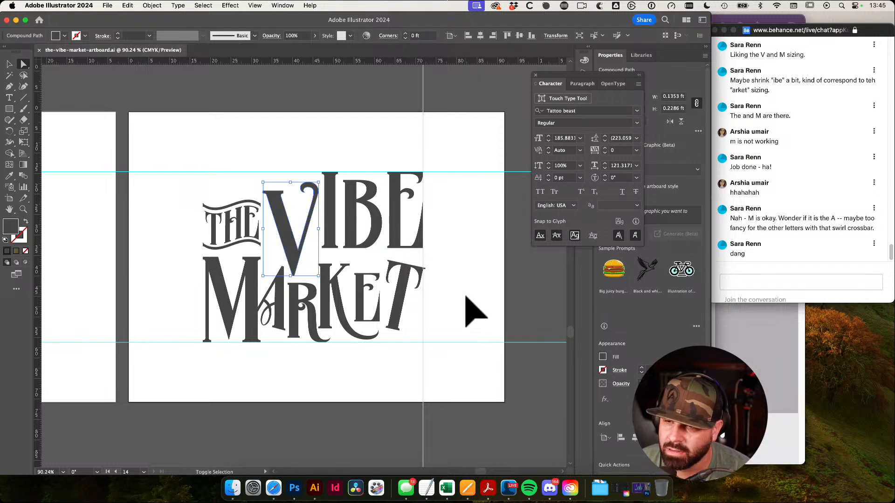
key(ctrl+shift+z)
click(475, 294)
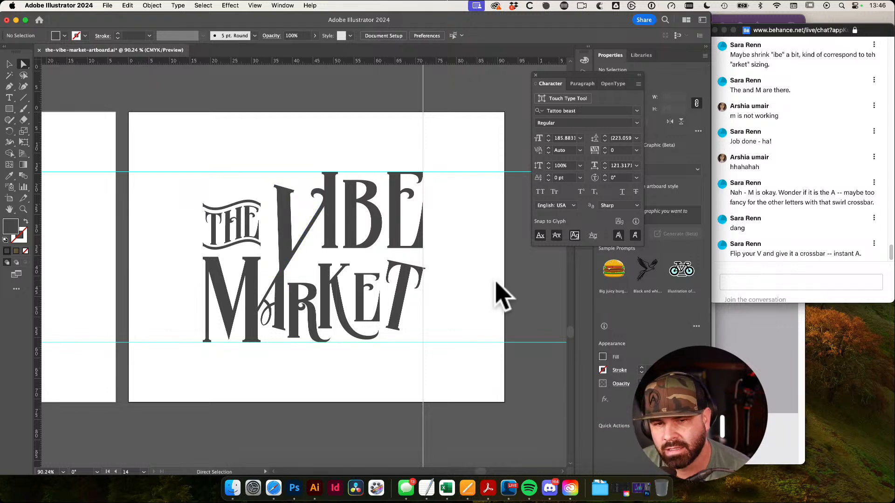
key(ctrl+z)
key(super+z)
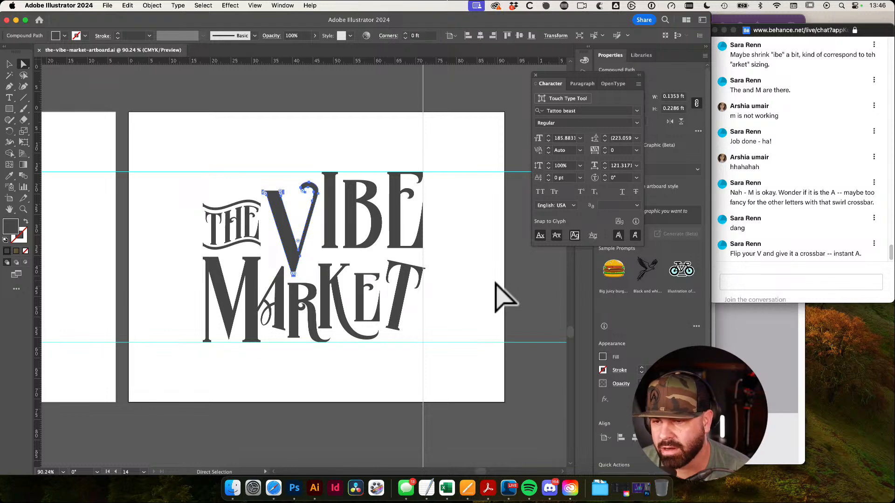
key(v)
drag(370, 272, 405, 207)
click(368, 308)
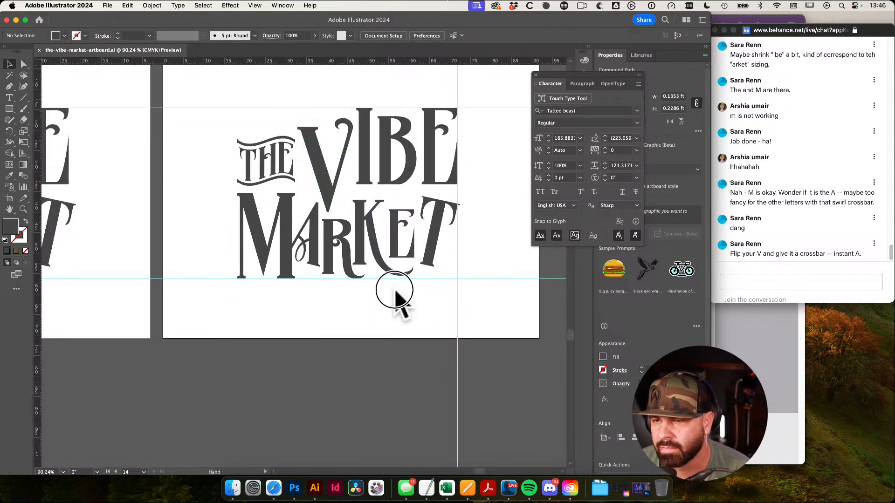
drag(368, 308, 408, 275)
drag(358, 133, 370, 322)
scroll(370, 322, up, 1)
key(super+z)
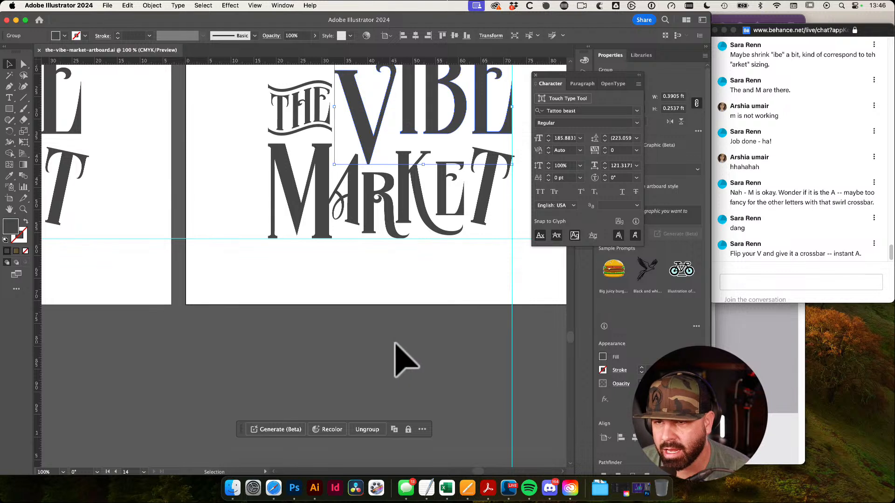
Copy the V of VIBE below MARKET and flip the copy upside down as the basis for a new A
key(a)
click(370, 140)
drag(370, 140, 373, 376)
scroll(375, 338, up, 2)
key(o)
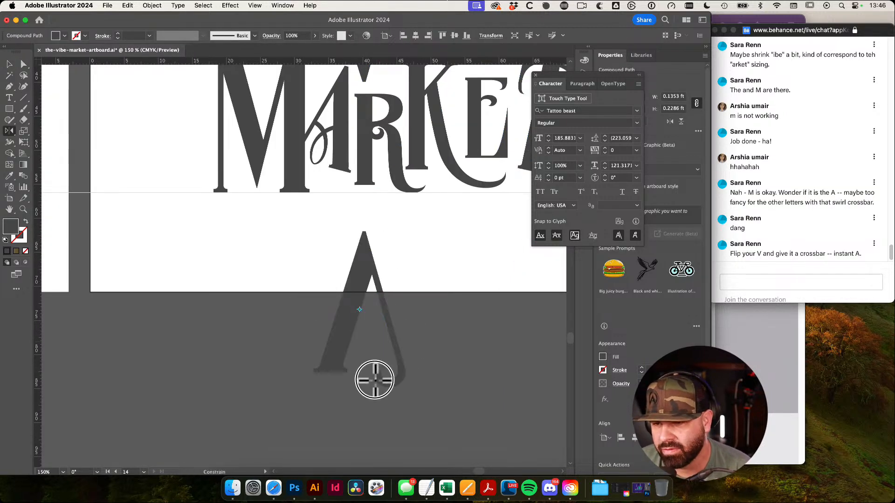
scroll(419, 316, right, 3)
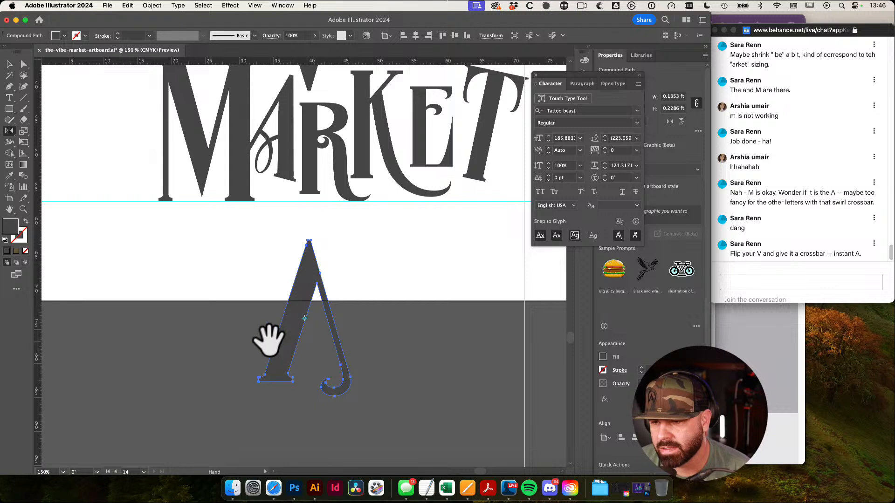
mouse_move(337, 303)
mouse_down()
mouse_move(520, 356)
mouse_move(343, 304)
mouse_up()
drag(211, 334, 318, 350)
Add a thin horizontal crossbar between the legs of the flipped V to form an A
key(v)
click(411, 350)
drag(468, 364, 402, 354)
drag(401, 352, 341, 304)
drag(321, 284, 416, 320)
drag(348, 317, 257, 288)
key(cmd+z)
key(a)
click(390, 354)
key(super+x)
key(super+f)
super+click(439, 346)
Group the flipped V with its crossbar and scale the new A down just beneath MARKET
drag(170, 175, 280, 326)
key(super+g)
key(v)
drag(320, 282, 390, 350)
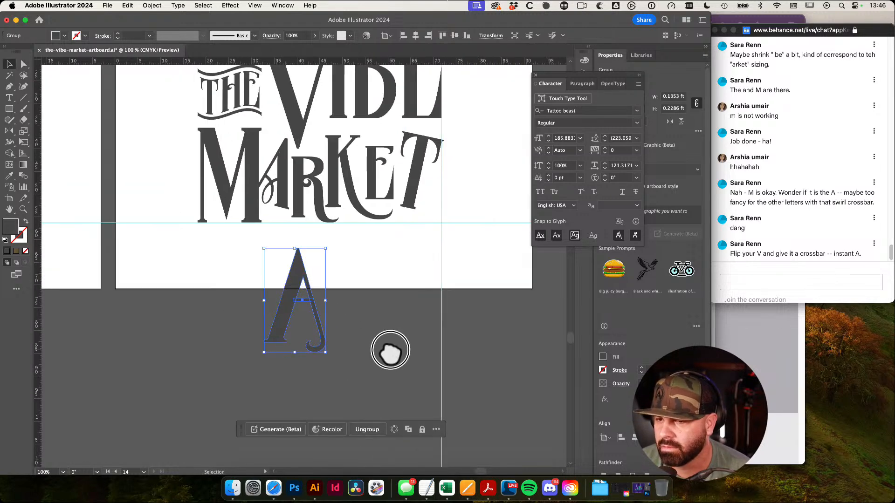
key(e)
drag(325, 352, 271, 263)
key(v)
click(325, 265)
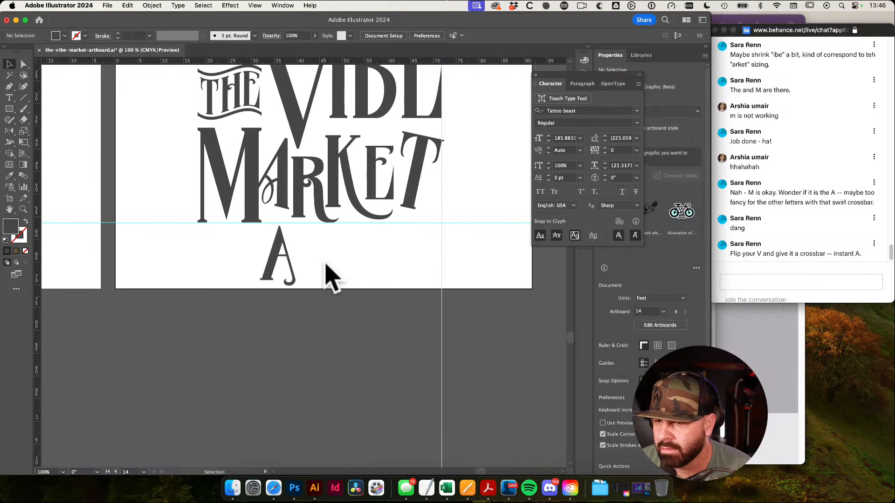
scroll(280, 263, left, 1)
Mirror the new A left to right so its thin curled leg is on the left
click(278, 262)
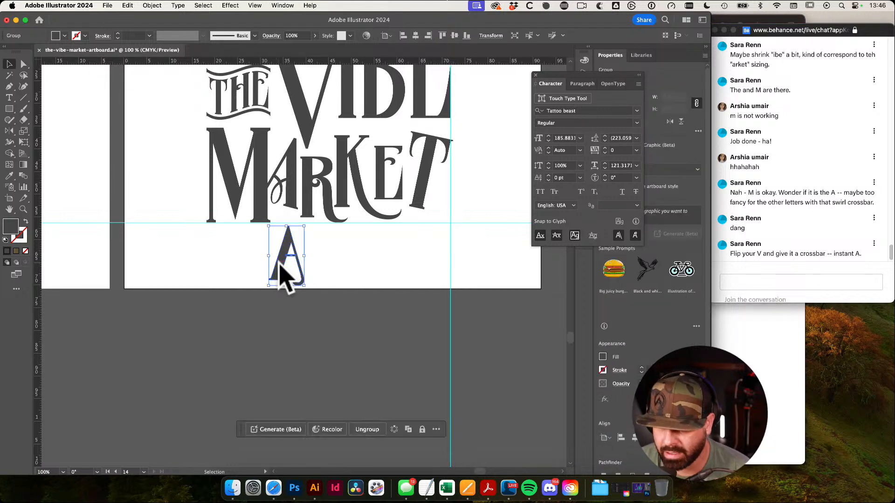
key(o)
drag(262, 262, 385, 253)
key(v)
click(382, 264)
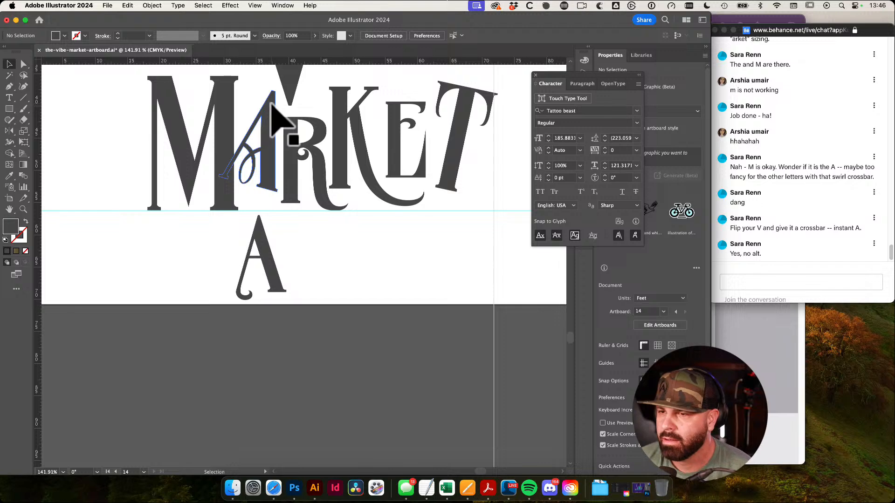
click(340, 283)
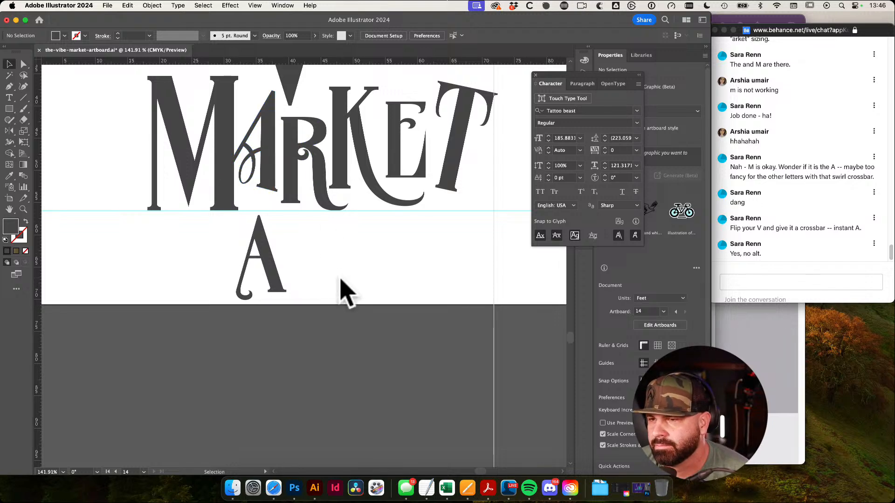
Inspect the swirl crossbar of MARKET's existing A and discard the trial A below the lettering
drag(251, 137, 423, 261)
key(a)
click(251, 190)
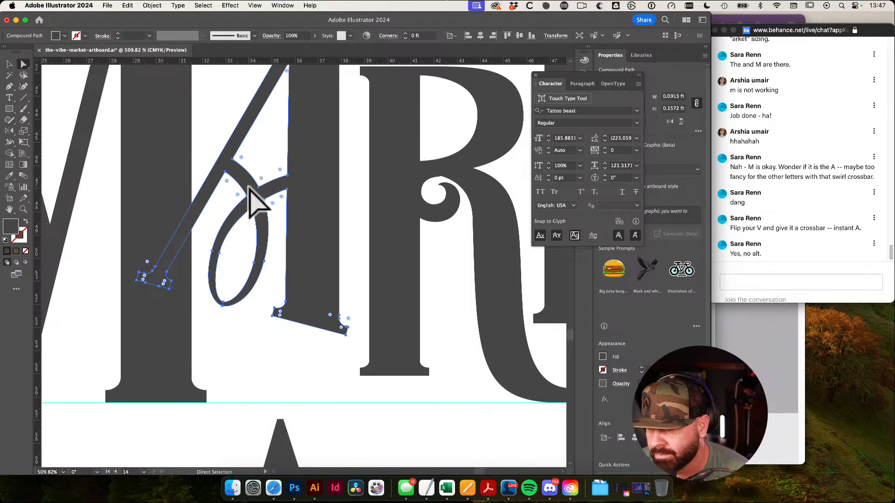
drag(300, 191, 63, 172)
key(v)
click(379, 301)
mouse_move(307, 268)
mouse_down()
mouse_move(226, 217)
mouse_move(294, 264)
mouse_up()
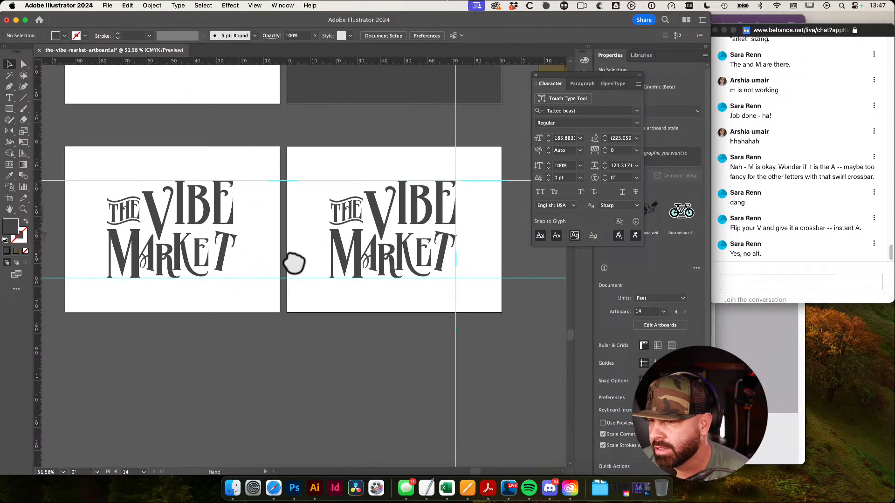
Rotate the V of VIBE slightly counterclockwise around a point near its curl on the duplicate artboard
drag(341, 187, 392, 256)
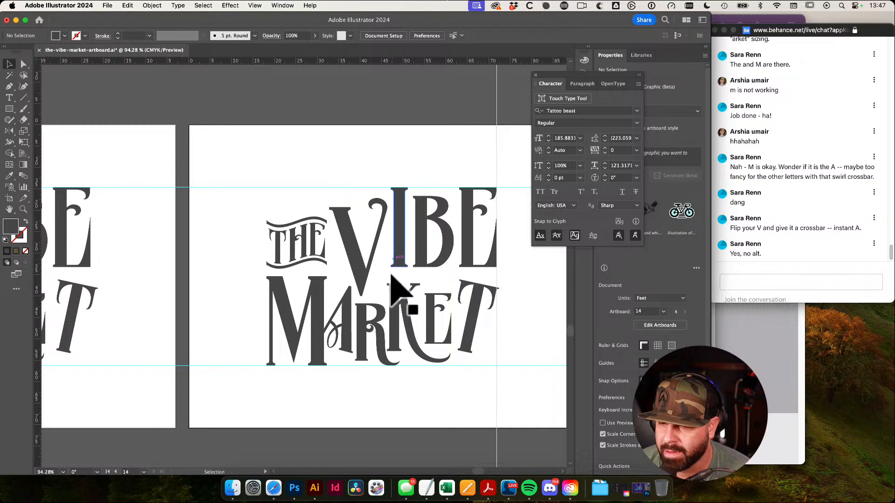
click(367, 291)
key(r)
click(370, 214)
mouse_move(219, 186)
mouse_down()
mouse_move(208, 196)
mouse_move(220, 202)
mouse_up()
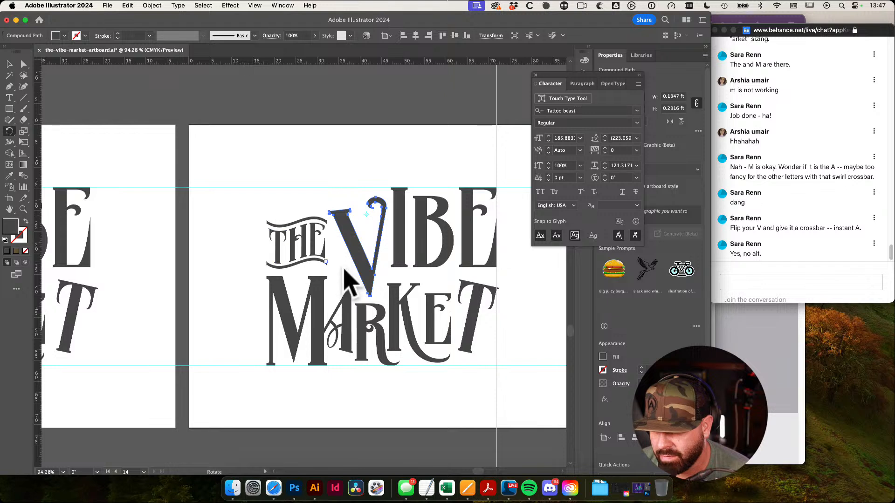
drag(56, 168, 58, 165)
key(v)
click(84, 154)
scroll(270, 157, down, 2)
scroll(270, 158, right, 3)
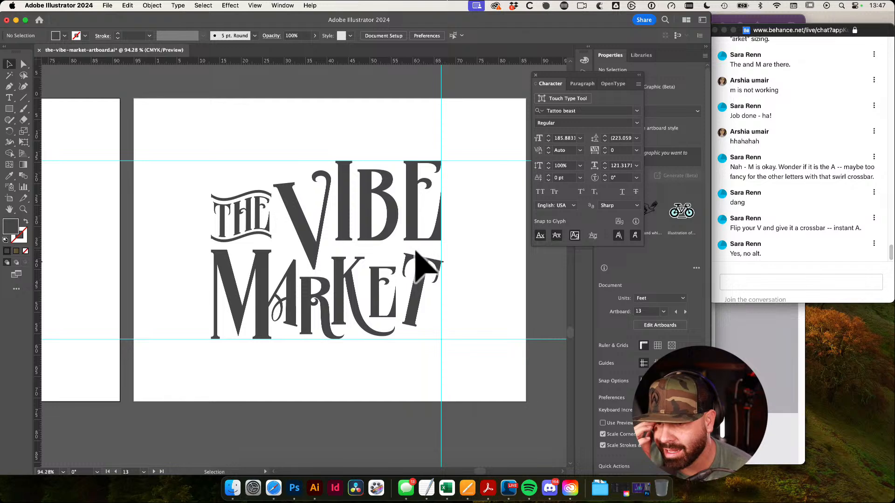
Move the tilted V up so the top of its curl meets the upper guide, level with the I
key(a)
drag(311, 256, 312, 239)
drag(332, 140, 446, 227)
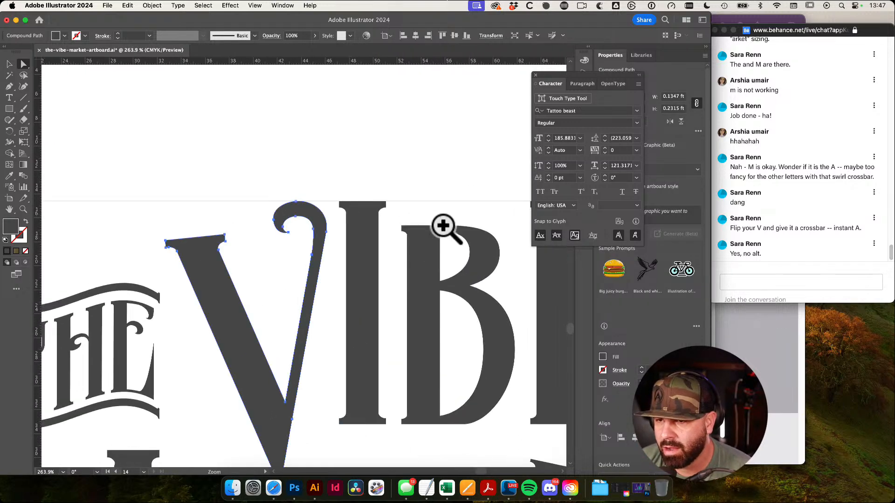
drag(284, 180, 430, 225)
drag(425, 272, 280, 284)
drag(454, 390, 328, 257)
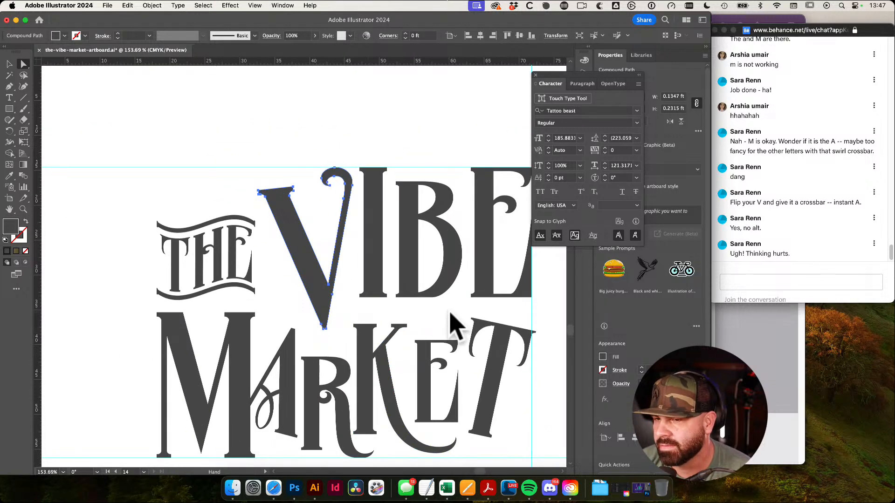
Deselect the V and hide the guides around the lettering
drag(450, 314, 408, 287)
key(v)
click(520, 315)
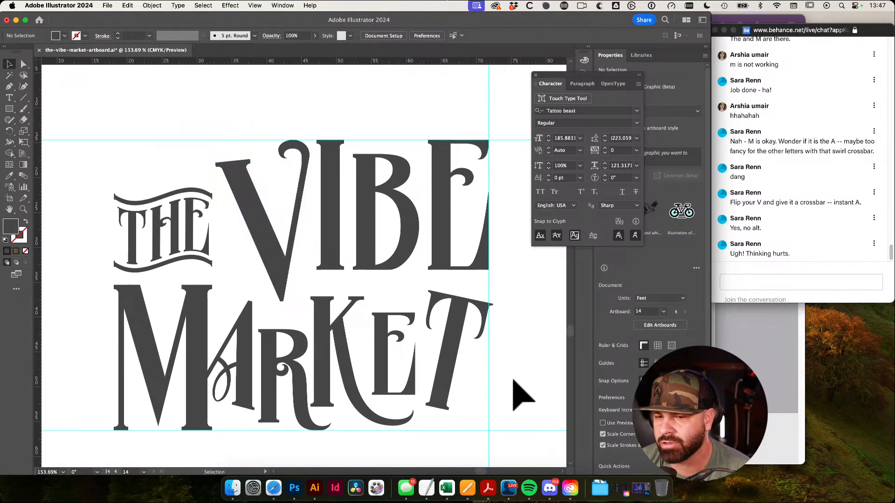
key(super+k)
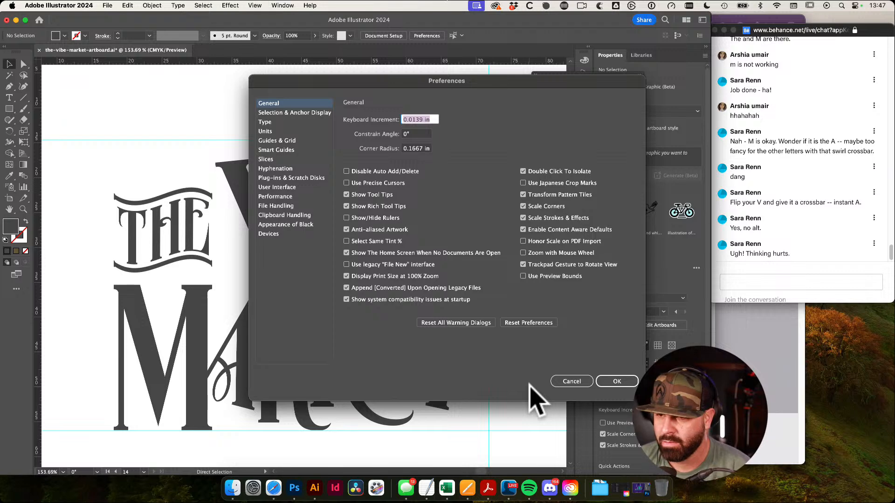
key(Escape)
drag(529, 388, 546, 408)
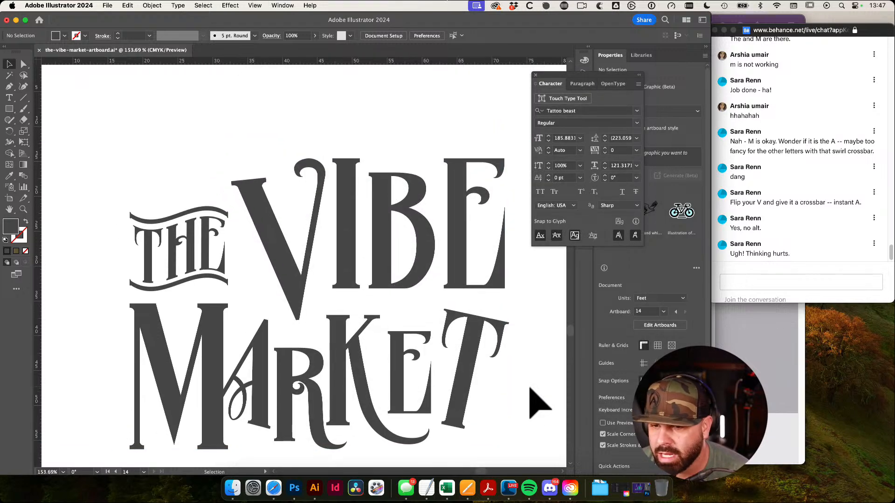
click(570, 412)
Nudge the whole word MARKET up in small increments to tighten the gap below VIBE
drag(429, 262, 376, 264)
drag(375, 264, 345, 355)
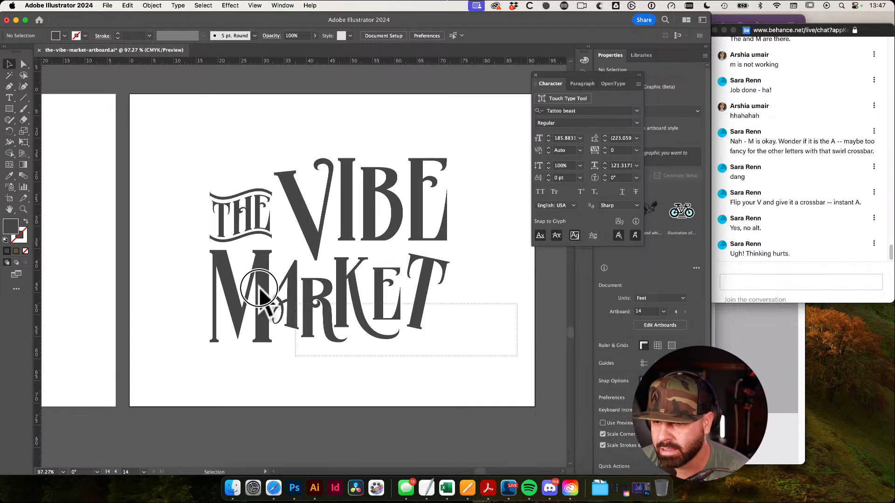
click(260, 300)
key(Up)
key(Up)
key(Up)
key(Up)
key(Up)
key(Up)
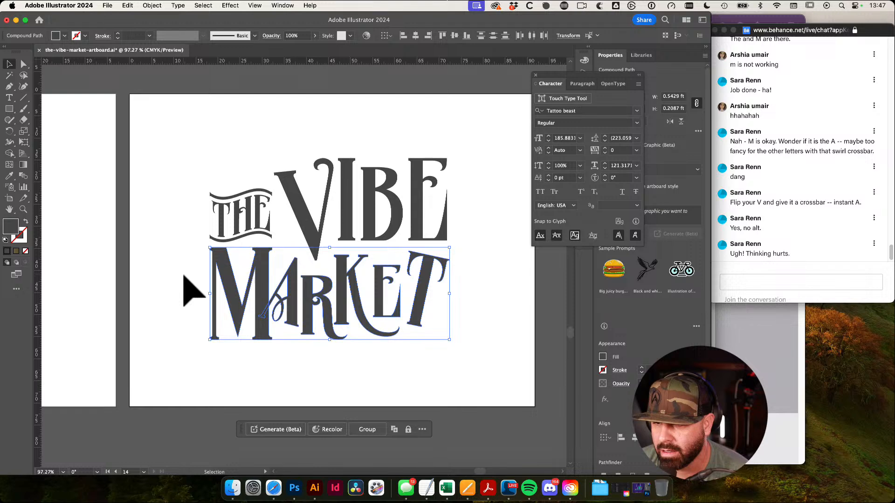
key(Up)
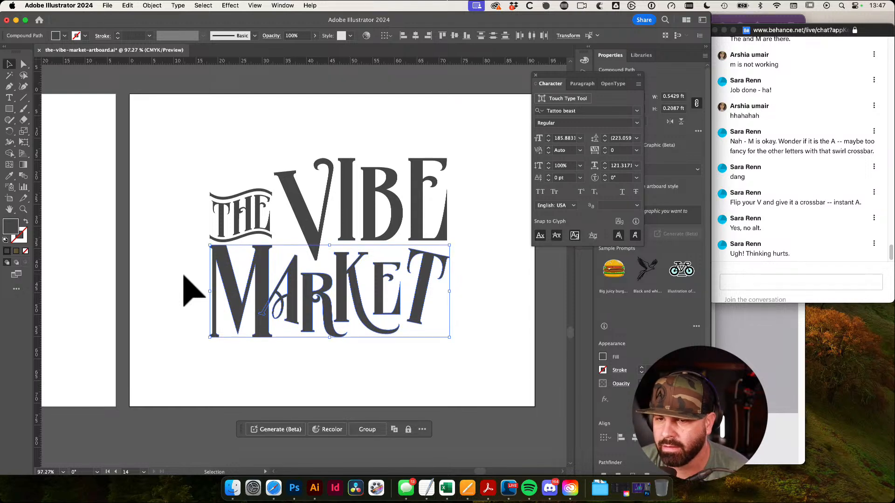
click(272, 344)
Nudge the THE banner group up to open more space above the M of MARKET
drag(263, 349, 255, 377)
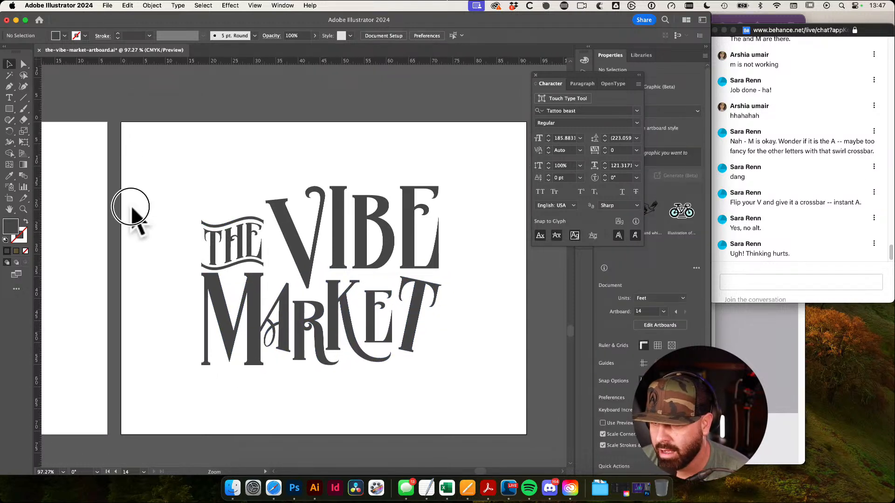
scroll(132, 216, up, 2)
click(239, 259)
key(shift+Up)
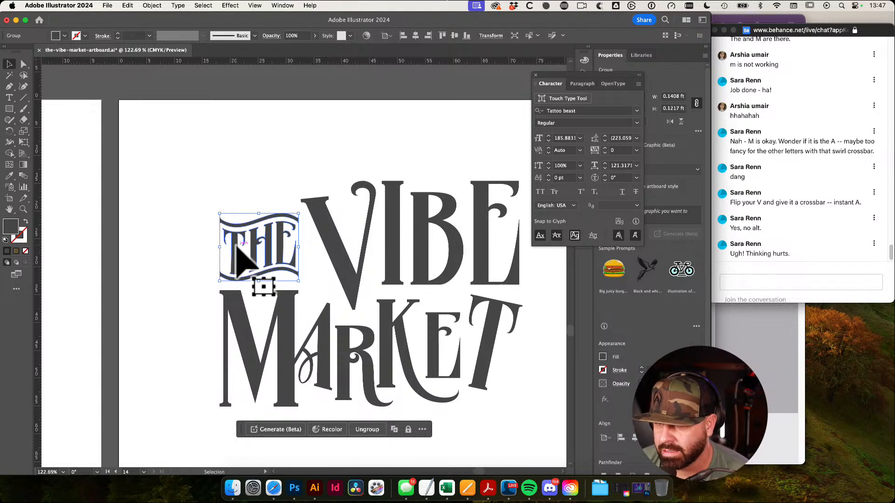
Try stretching the V's left arm well above the other letters of VIBE, and undo it
drag(183, 148, 163, 171)
click(278, 169)
drag(302, 183, 194, 142)
key(a)
click(173, 180)
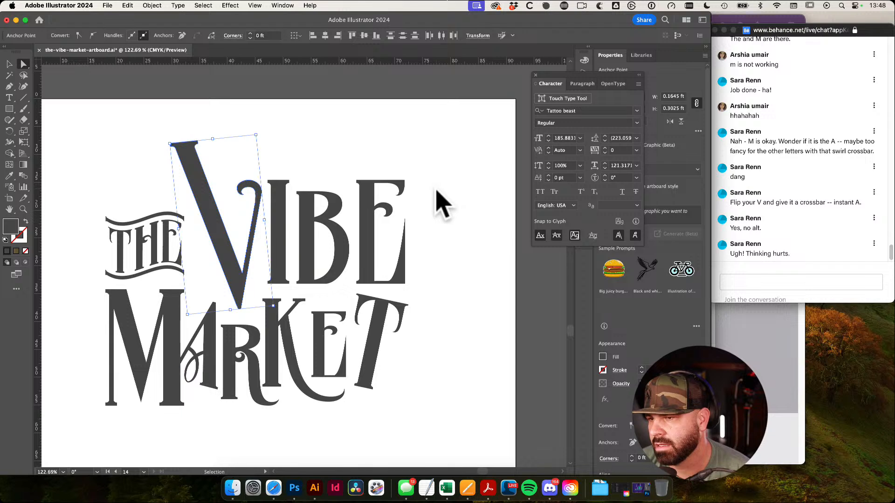
key(super+z)
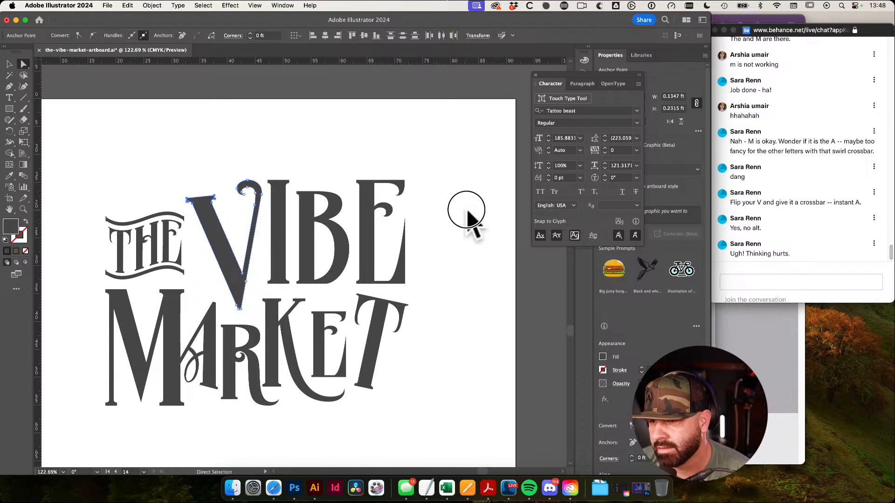
click(467, 212)
drag(467, 212, 451, 235)
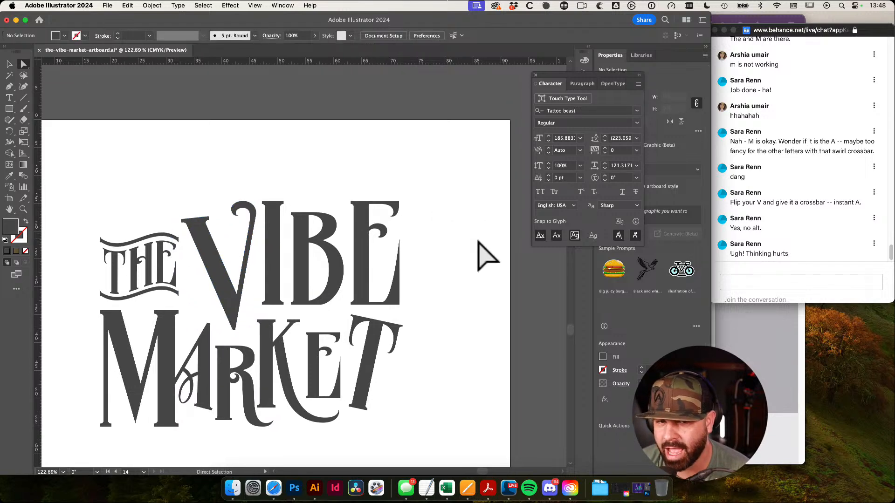
drag(470, 294, 487, 300)
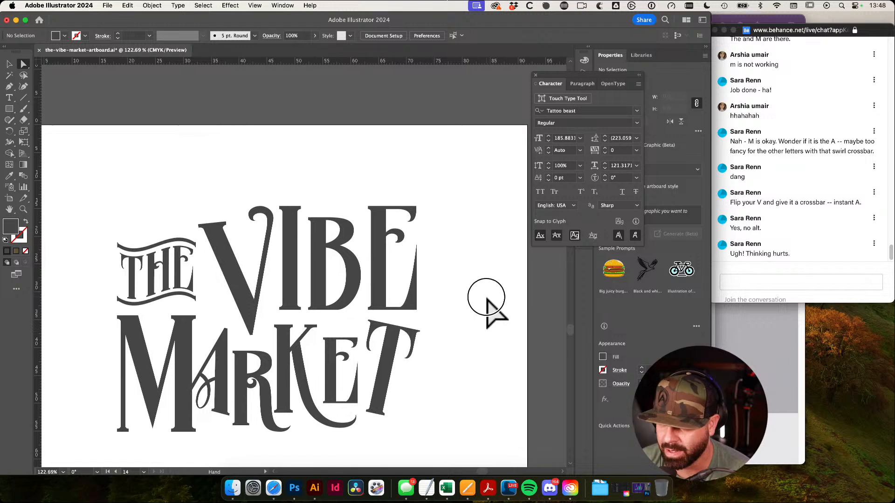
Retry a smaller upward move of the V's upper-left serif anchors and undo it
drag(187, 200, 279, 244)
drag(207, 224, 297, 277)
drag(259, 255, 243, 218)
key(super+z)
click(284, 171)
drag(340, 205, 249, 212)
drag(343, 308, 300, 308)
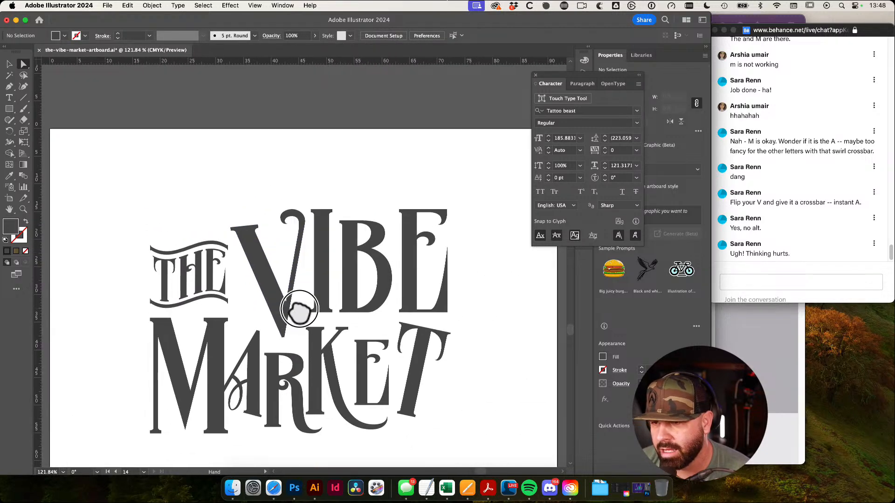
Try raising the V's upper-left serif to the upper guide, level with the I, and hide the guides
mouse_move(189, 204)
mouse_down()
mouse_move(262, 219)
mouse_move(194, 200)
mouse_up()
drag(328, 60, 319, 196)
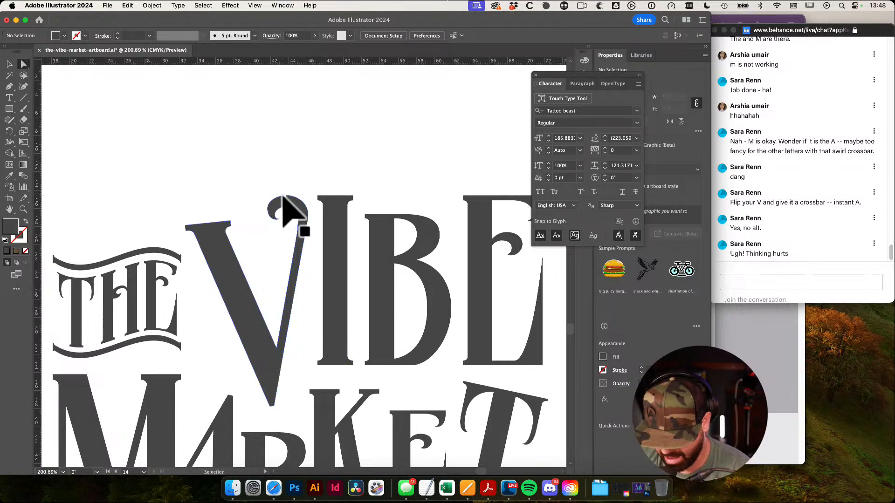
drag(176, 214, 303, 263)
drag(282, 227, 253, 179)
click(297, 130)
drag(414, 189, 367, 183)
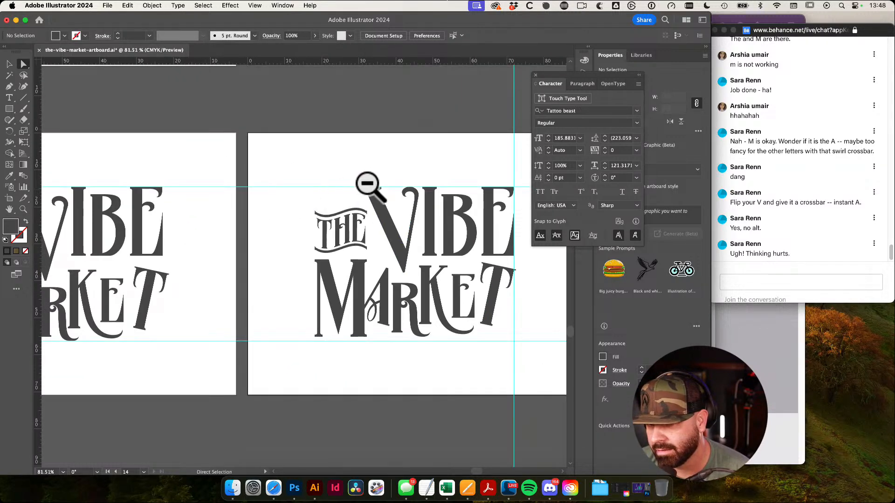
key(super+semicolon)
scroll(370, 183, right, 5)
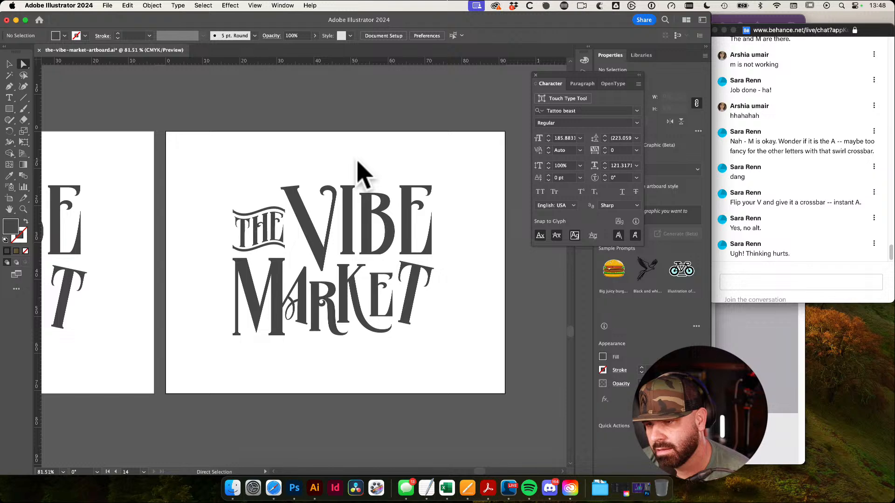
Nudge the THE banner group up by two small increments beside the extended V
key(v)
drag(247, 245, 365, 252)
click(299, 175)
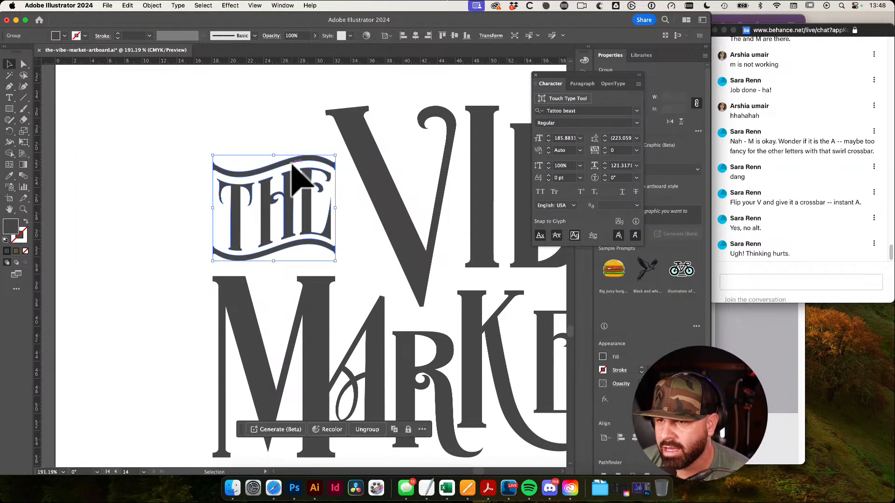
key(Up)
key(Up)
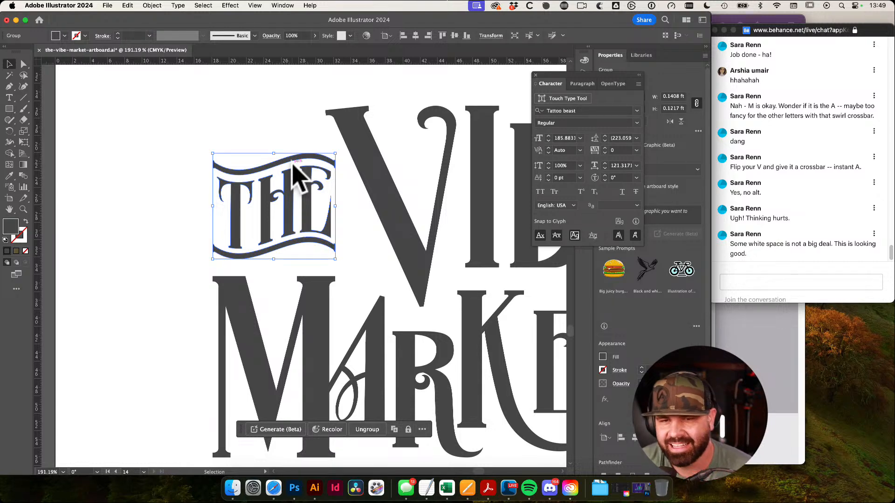
click(151, 172)
Undo the last THE nudges and the raising of the V's upper-left serif
scroll(309, 207, down, 8)
scroll(302, 228, right, 3)
key(super+z)
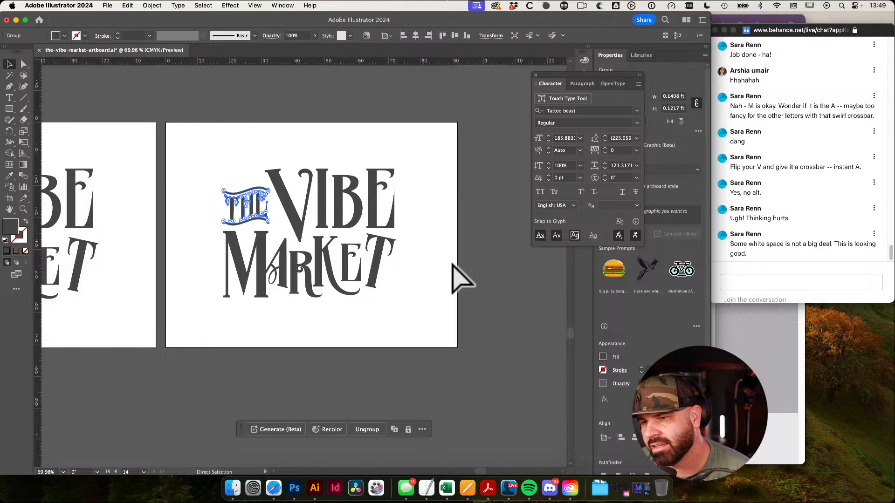
super+click(458, 279)
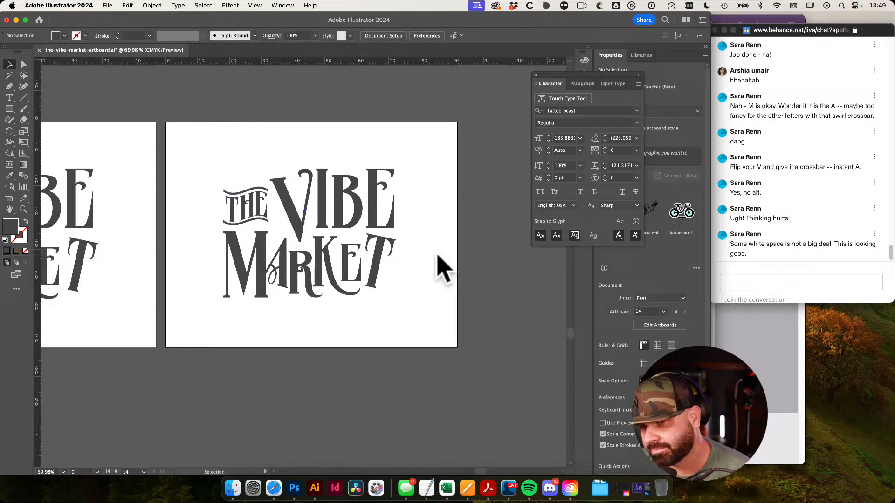
key(super+z)
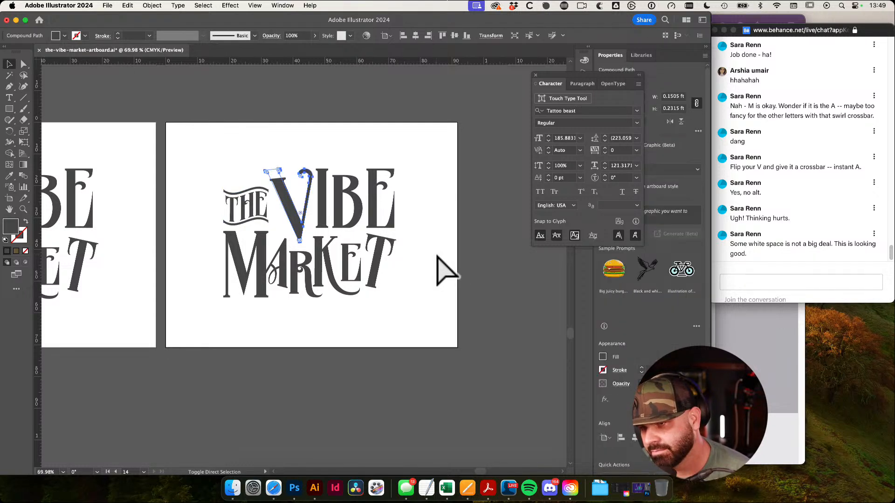
click(438, 257)
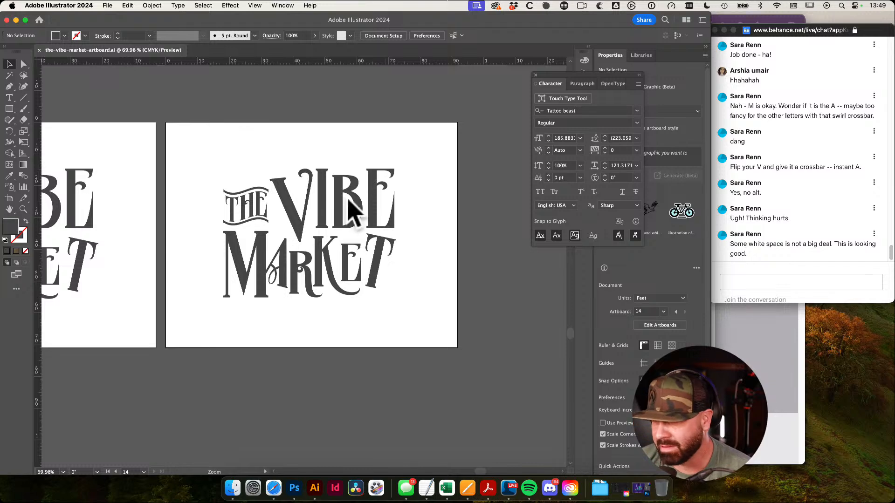
Try shortening the I of VIBE by raising its base above the bottom of the B
drag(341, 197, 488, 244)
key(a)
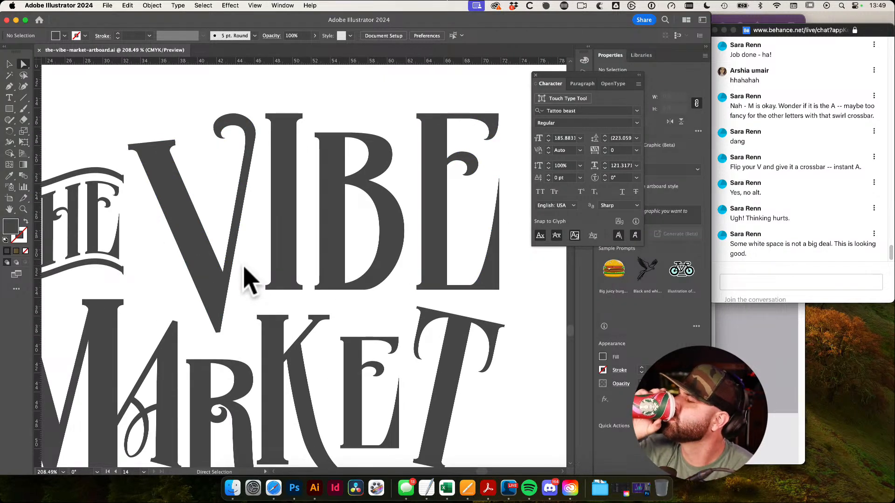
drag(249, 275, 305, 312)
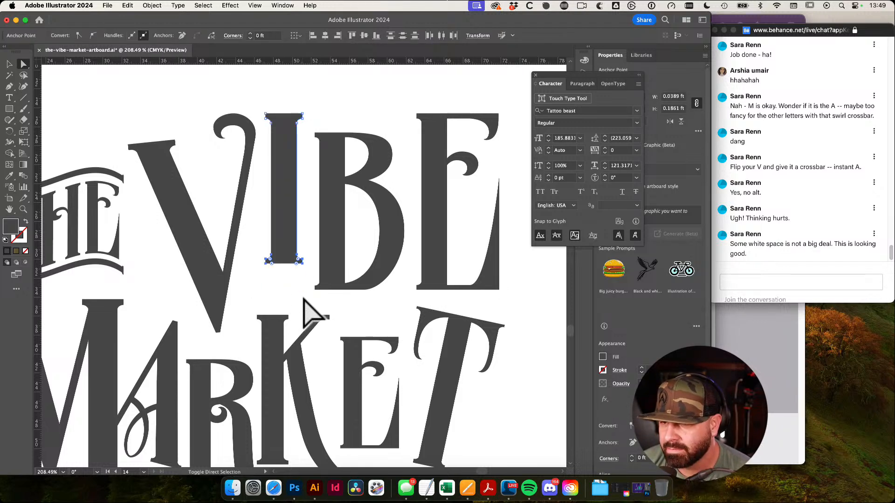
key(super+shift+a)
key(super+0)
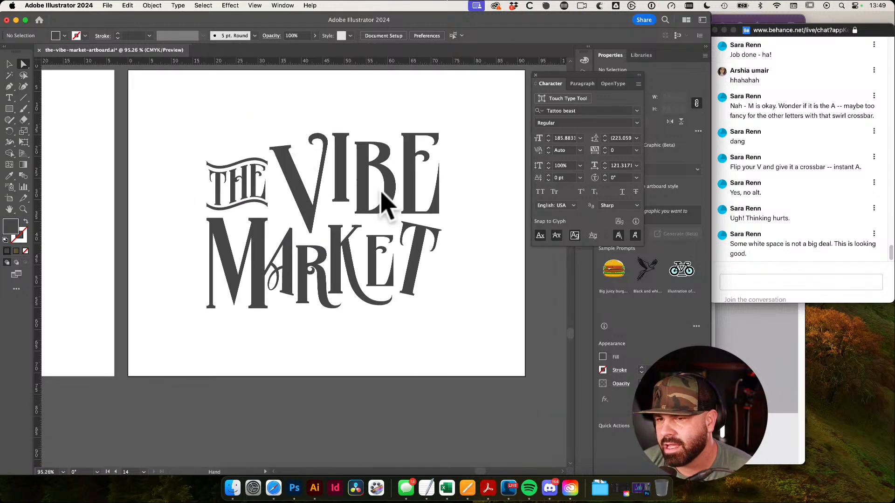
key(super+z)
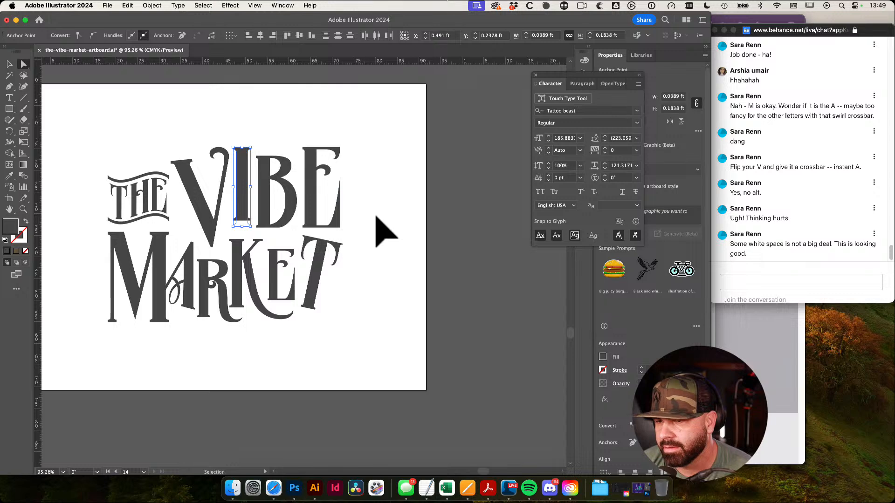
key(super+shift+a)
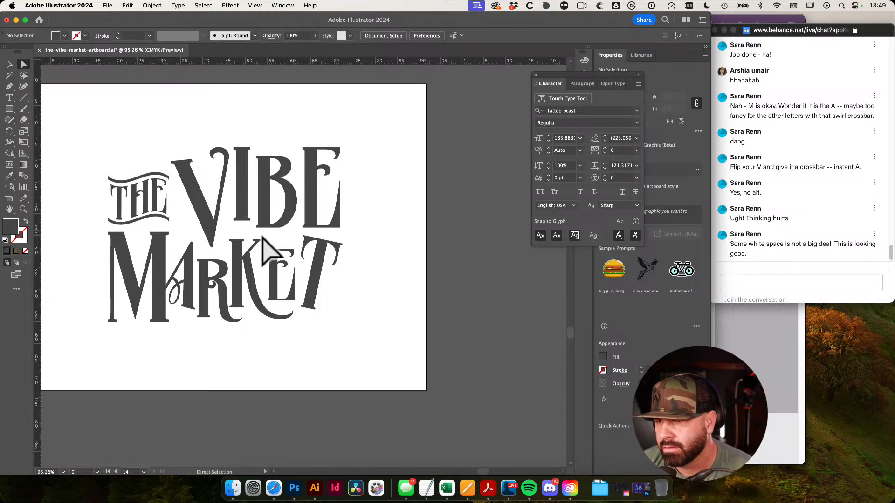
Undo the shortening of the I so its base lines up with the B again
click(312, 240)
key(super+z)
drag(242, 226, 273, 209)
key(super+z)
click(475, 269)
drag(380, 263, 432, 258)
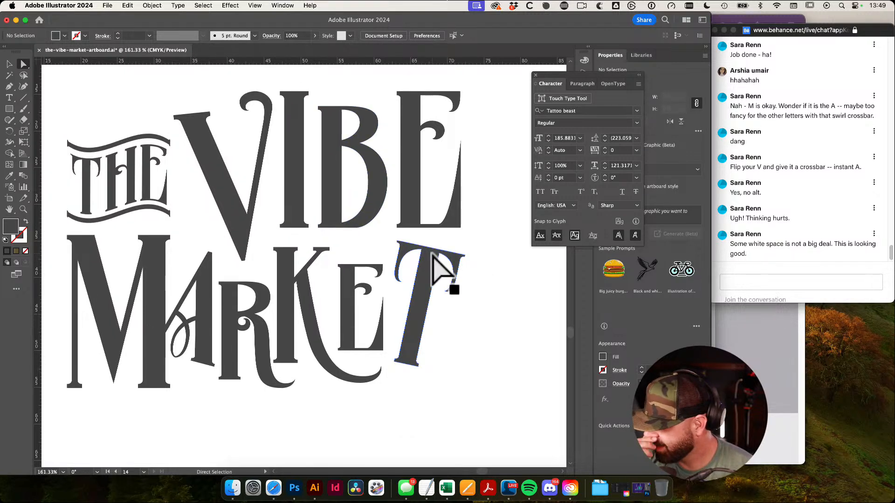
Inspect the gap between VIBE's I and MARKET's K, and undo the remaining trial edits
drag(304, 217, 467, 279)
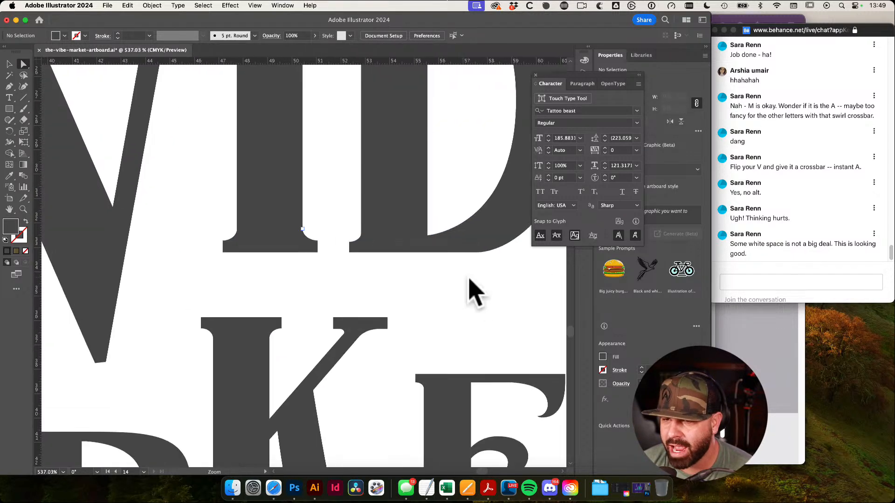
key(super+0)
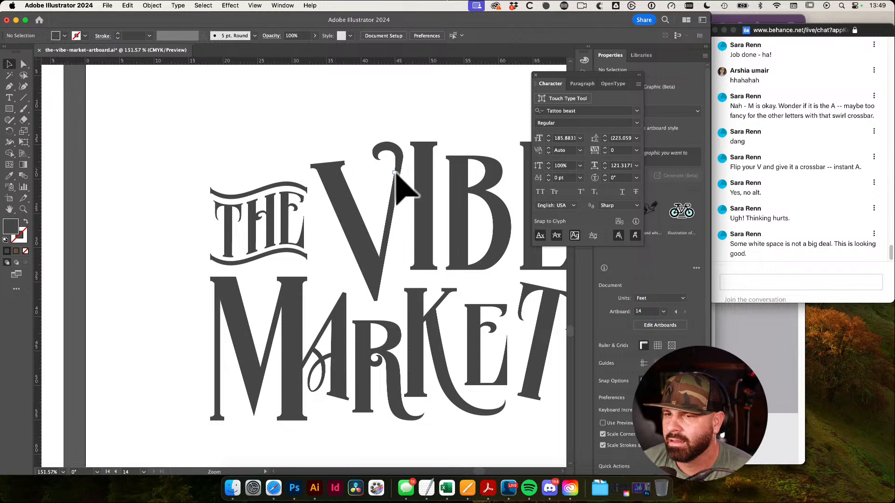
alt+super+click(354, 187)
drag(527, 212, 460, 207)
key(super+z)
key(super+z)
key(super+z)
click(464, 206)
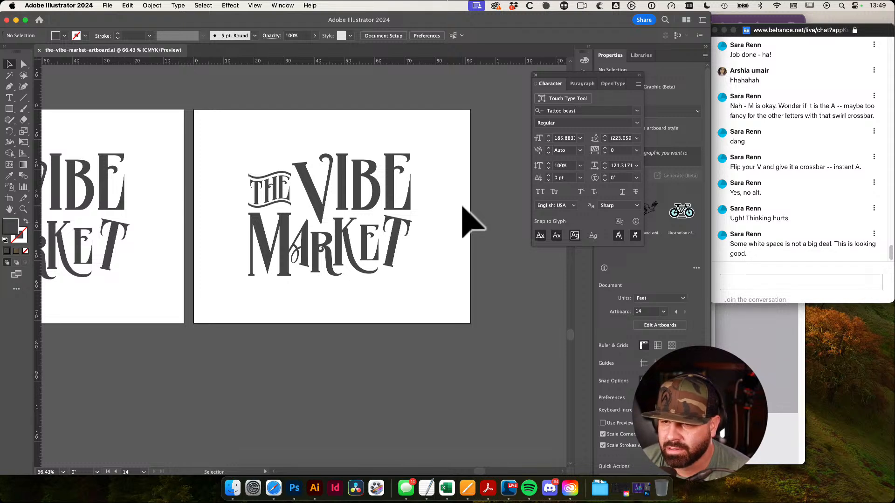
Show the guides again to compare the bottom of MARKET with the lower guide
drag(209, 139, 425, 303)
click(459, 229)
key(super+semicolon)
drag(380, 267, 467, 288)
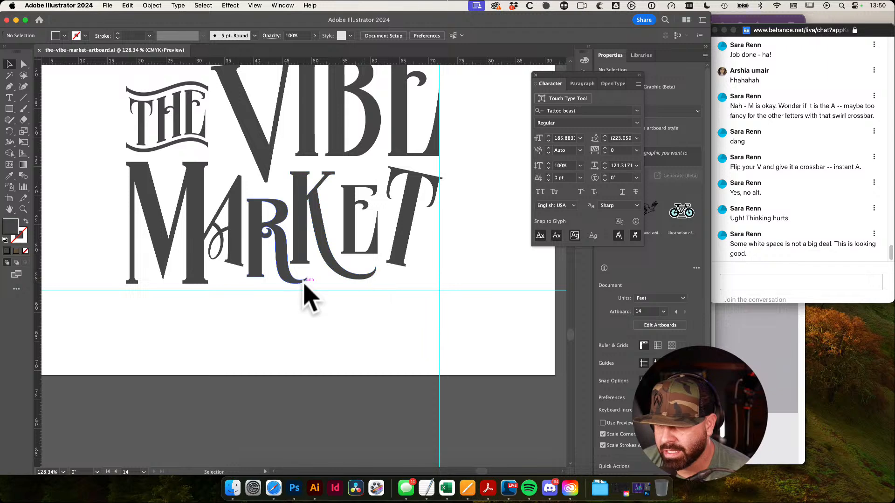
Select the end of the K's curled tail in MARKET and lower it until its curve meets the lower guide
mouse_move(366, 296)
mouse_down()
mouse_move(371, 274)
mouse_move(359, 259)
mouse_move(386, 254)
mouse_up()
key(a)
key(q)
mouse_move(376, 284)
mouse_down()
mouse_move(310, 259)
mouse_move(357, 246)
mouse_move(421, 284)
mouse_move(470, 269)
mouse_move(531, 271)
mouse_up()
key(a)
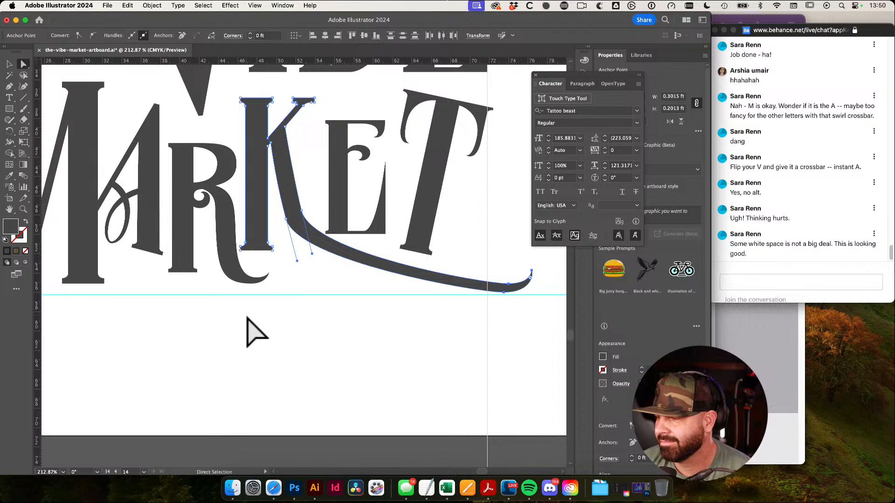
key(super+z)
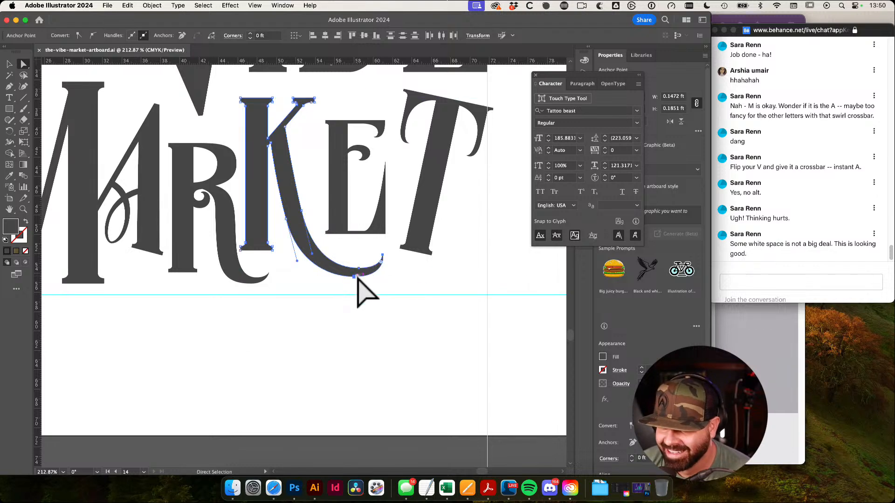
mouse_move(356, 284)
mouse_down()
mouse_move(367, 294)
mouse_move(359, 294)
mouse_up()
click(377, 323)
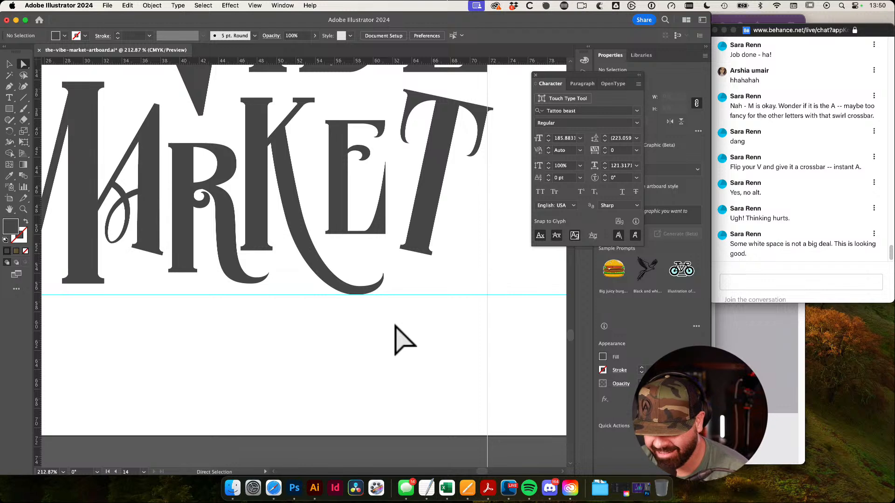
Hide the guides and undo the last lowering of the K's curled tail in MARKET
key(super+;)
drag(395, 324, 354, 317)
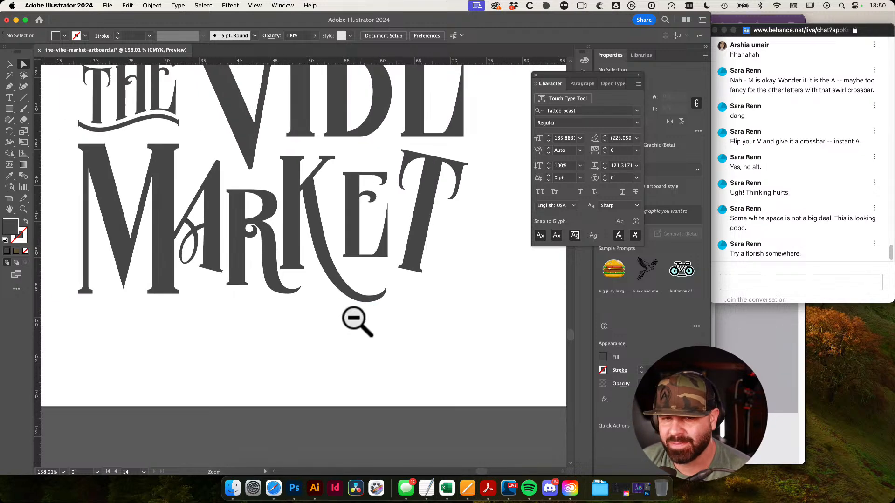
key(super+z)
click(358, 318)
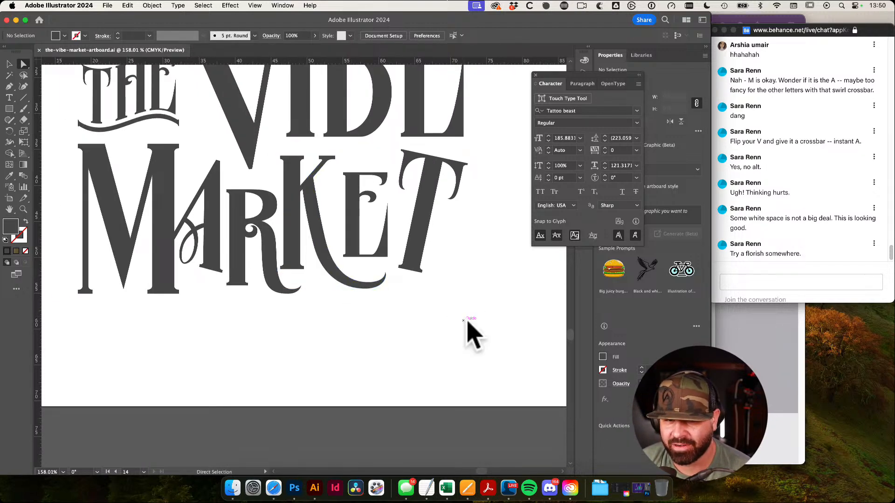
Examine the Tattoo Beast font sample's ornaments on the reference artboards, near the earlier lettering trials, for flourish ideas
scroll(469, 329, up, 2)
scroll(469, 329, right, 2)
drag(446, 354, 335, 350)
key(v)
drag(259, 166, 253, 180)
drag(327, 208, 165, 310)
drag(361, 247, 287, 247)
drag(526, 167, 418, 293)
drag(237, 272, 503, 244)
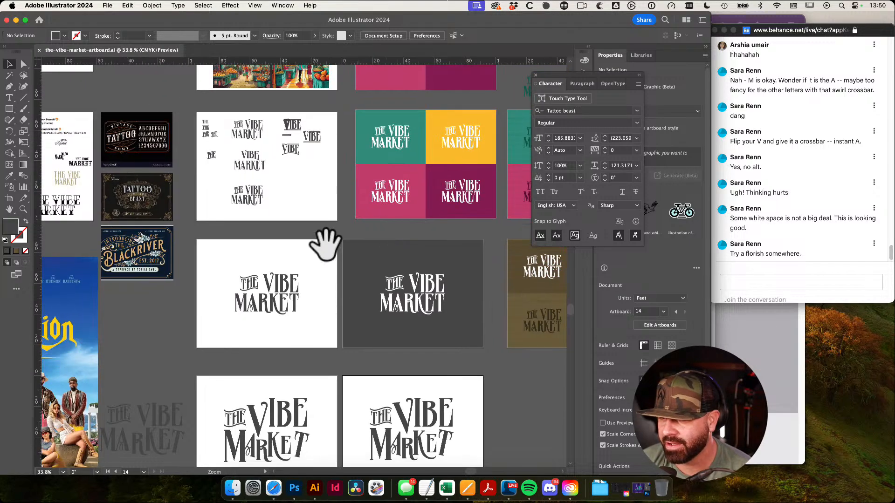
drag(237, 218, 328, 180)
drag(196, 149, 390, 230)
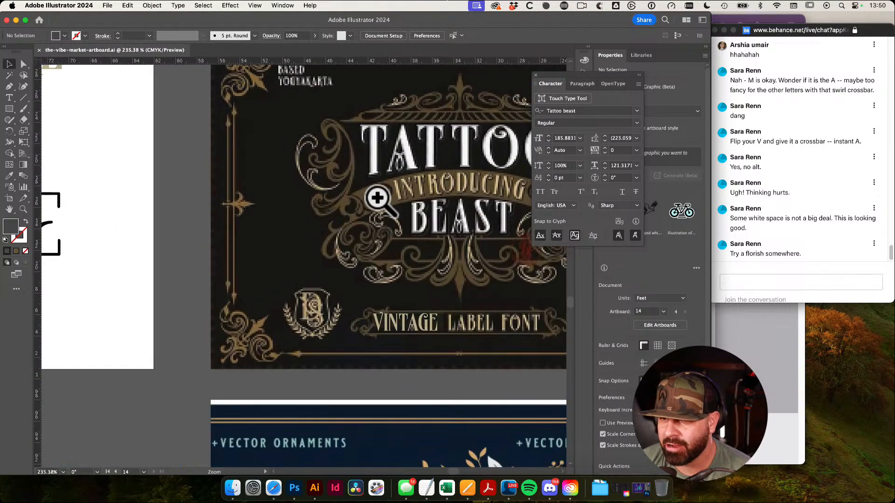
drag(405, 192, 300, 242)
drag(338, 193, 346, 259)
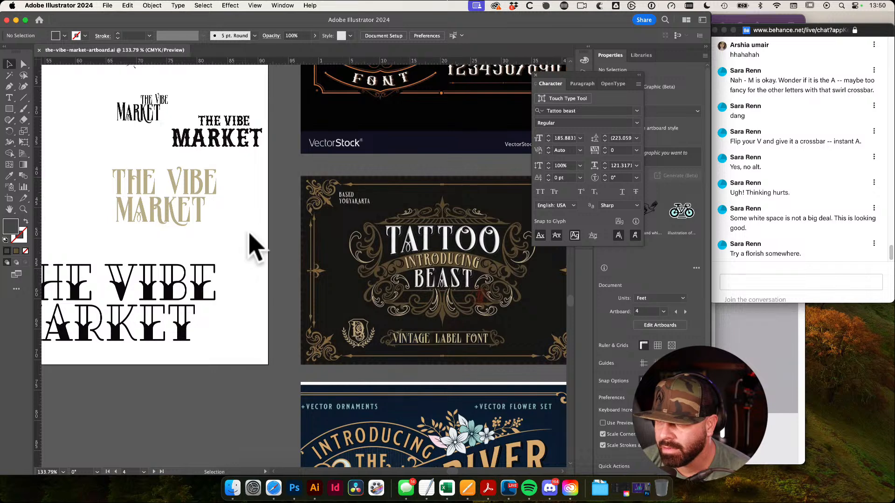
drag(274, 241, 241, 248)
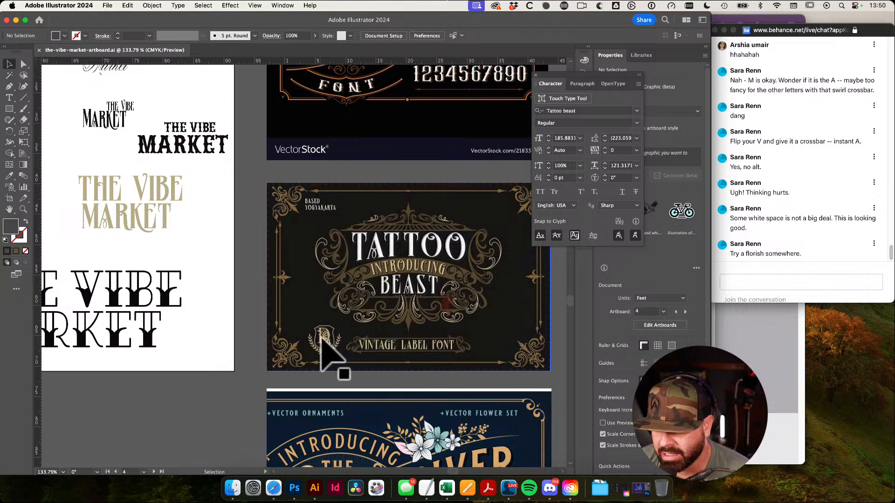
Switch to Safari and open dafont.com in a new tab
click(271, 488)
key(cmd+t)
text(daf)
key(Return)
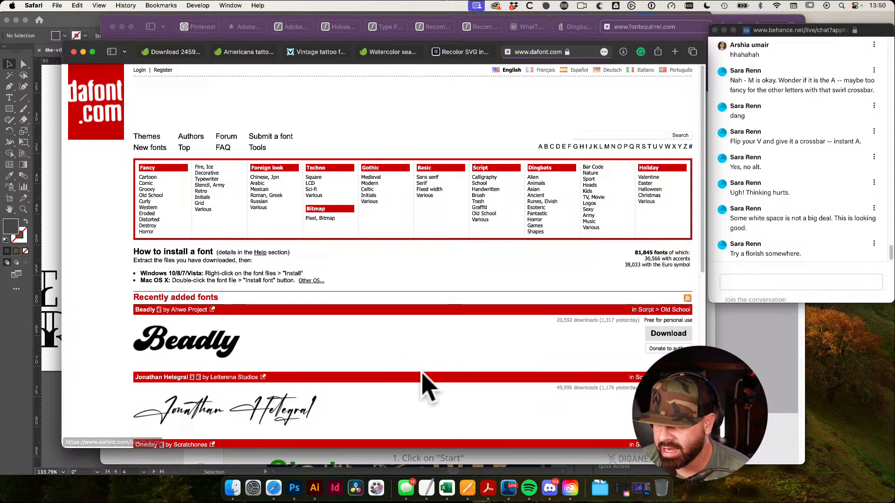
Search DaFont for "flourish" and look through the listed fonts for usable ornaments
click(624, 137)
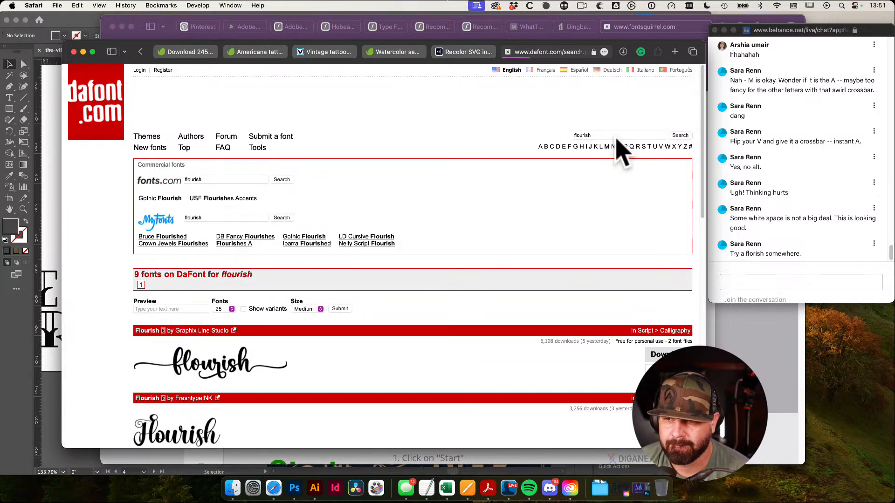
scroll(515, 267, down, 8)
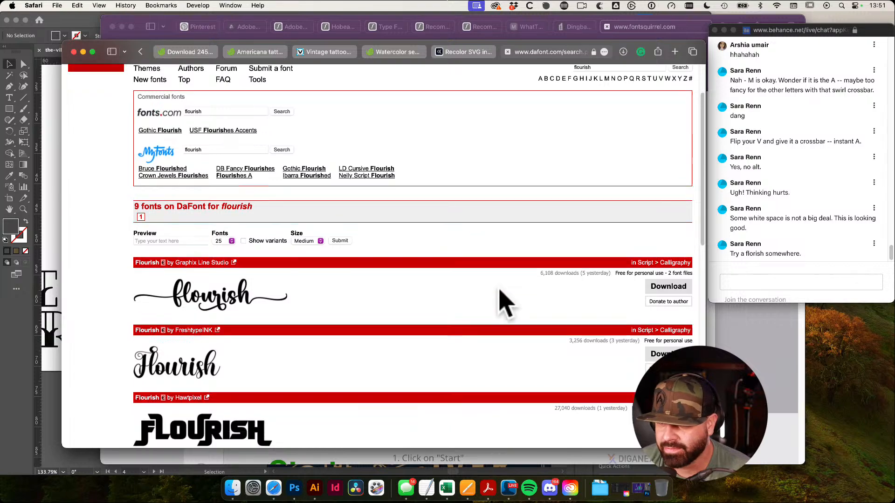
scroll(555, 308, down, 15)
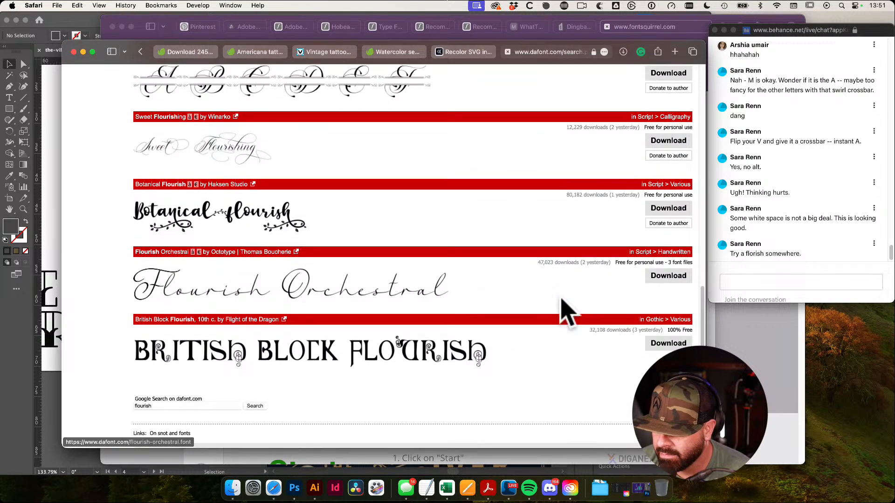
scroll(564, 310, up, 20)
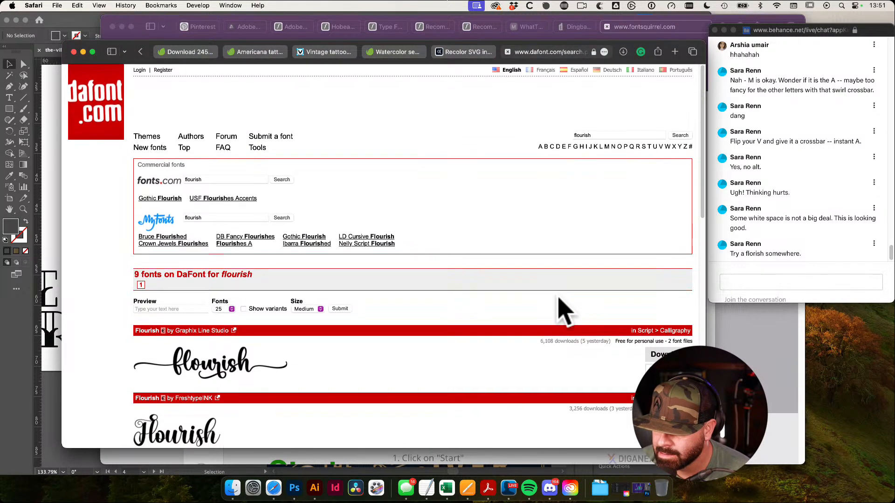
scroll(563, 310, down, 20)
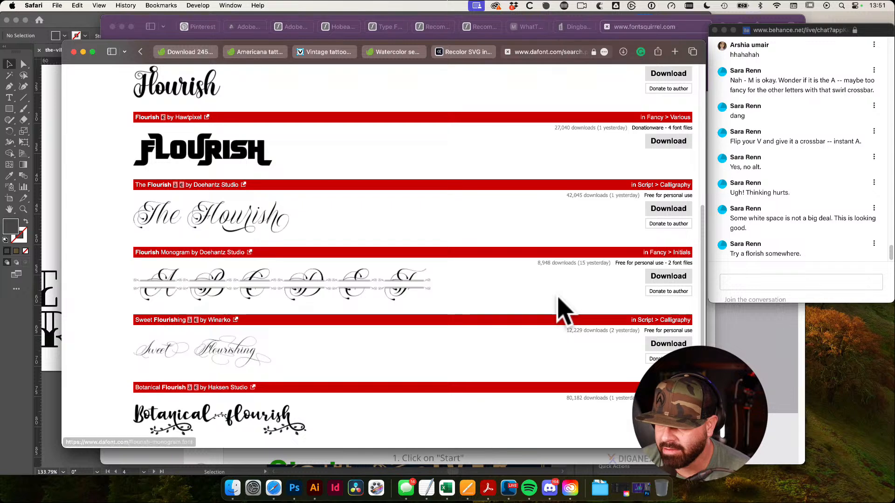
scroll(564, 310, up, 20)
scroll(563, 310, down, 1)
Search DaFont for "floral" and look through the listed fonts and dingbats
click(589, 135)
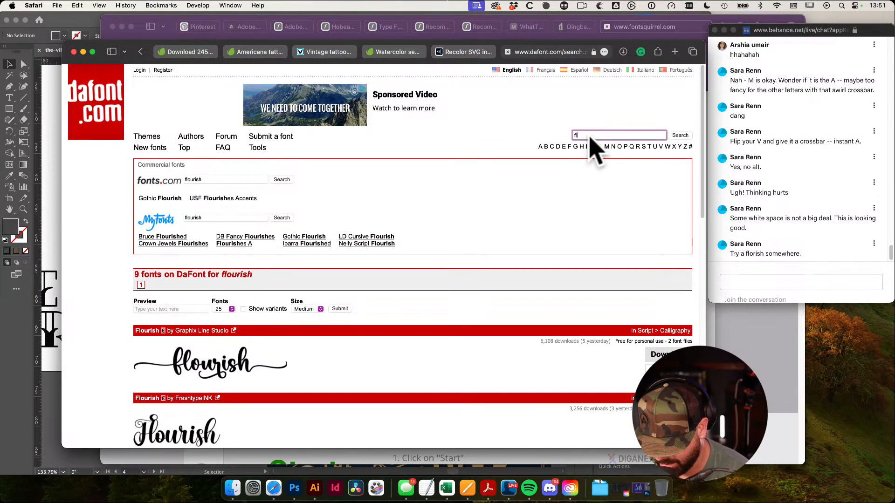
key(Return)
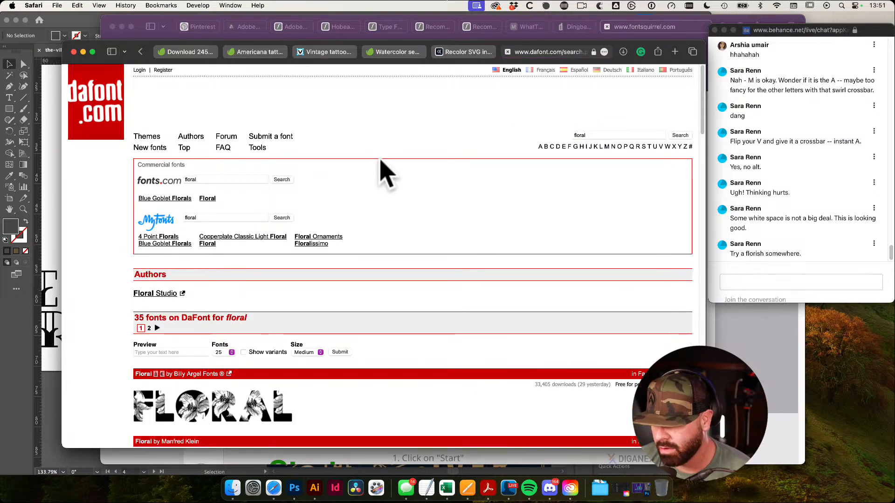
scroll(410, 225, down, 10)
scroll(404, 225, down, 15)
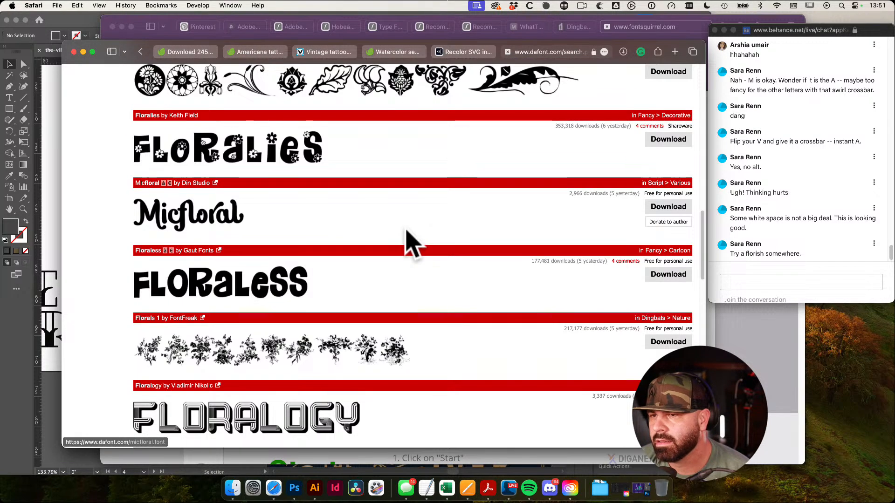
scroll(406, 231, down, 8)
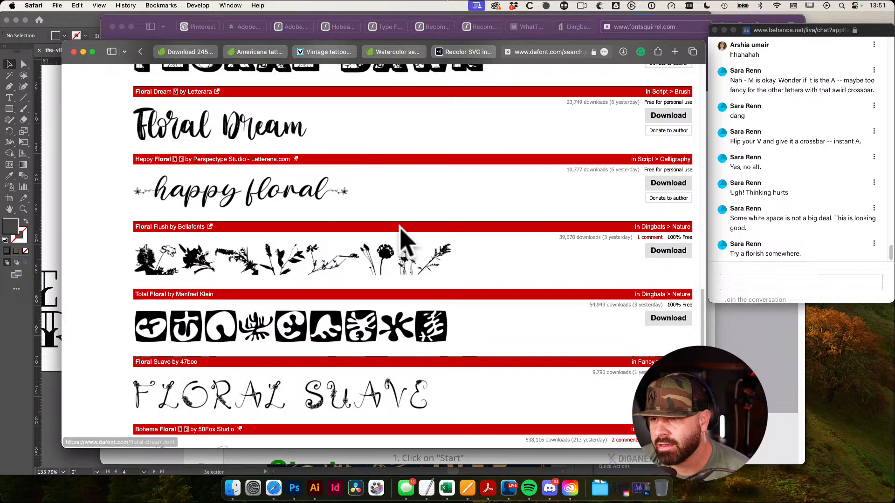
scroll(426, 252, down, 5)
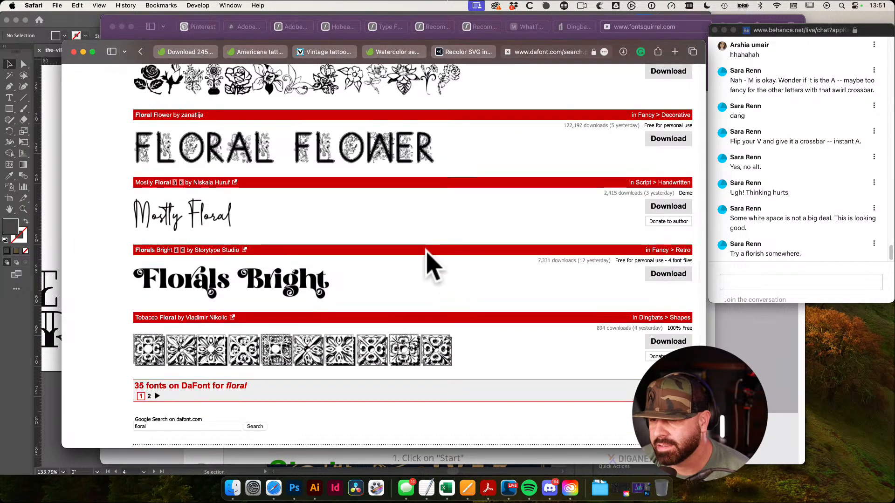
scroll(431, 247, up, 15)
Open Envato Elements in a new tab and search all items for "flourish"
key(super+t)
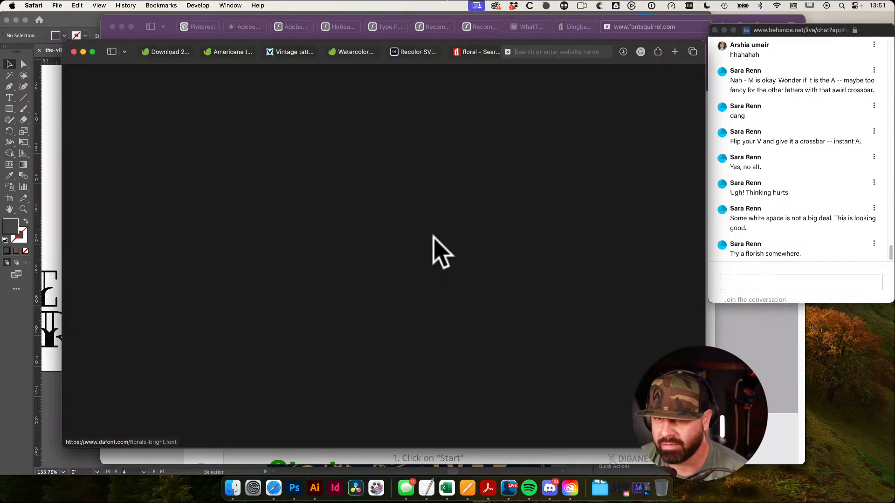
text(elements.enva)
key(Return)
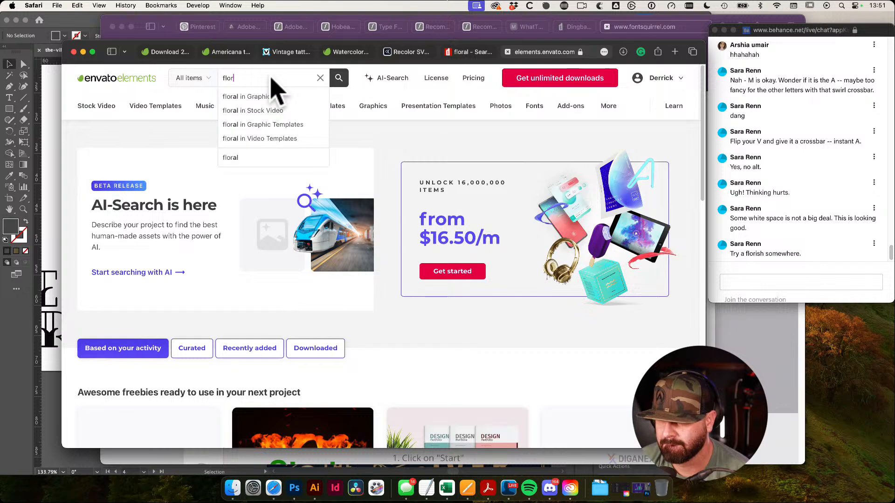
text(rash)
key(Return)
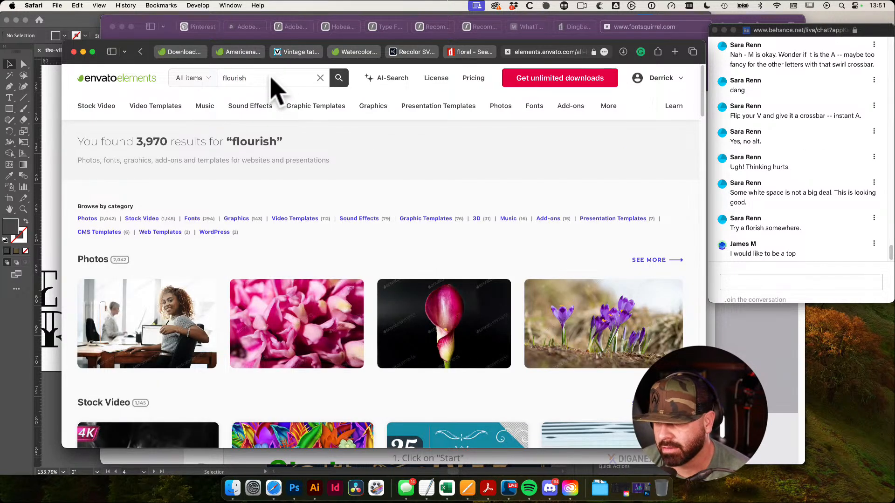
Open the graphics items Doodle Flourishes and Positive greeting quotes and flourish in background tabs
scroll(385, 226, down, 10)
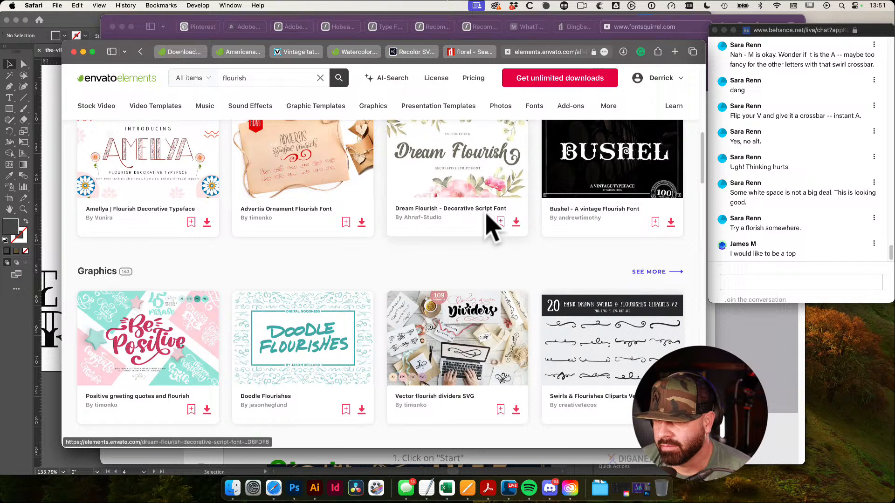
scroll(486, 214, up, 1)
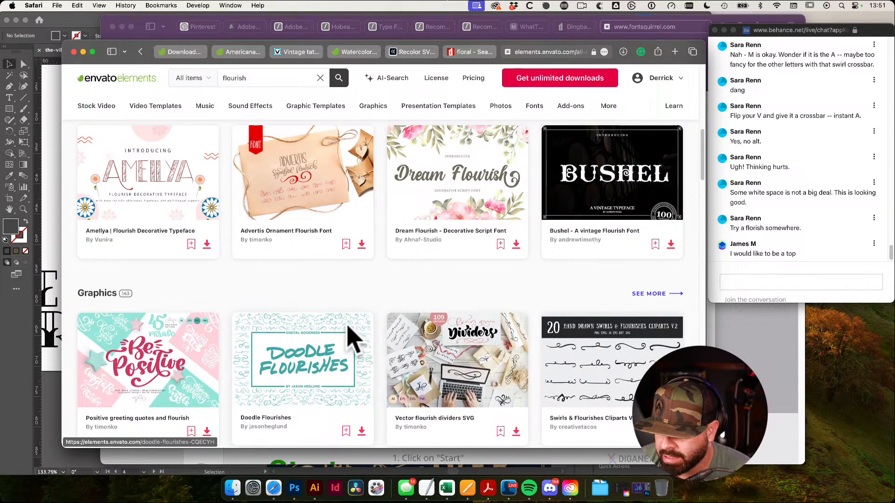
super+click(353, 339)
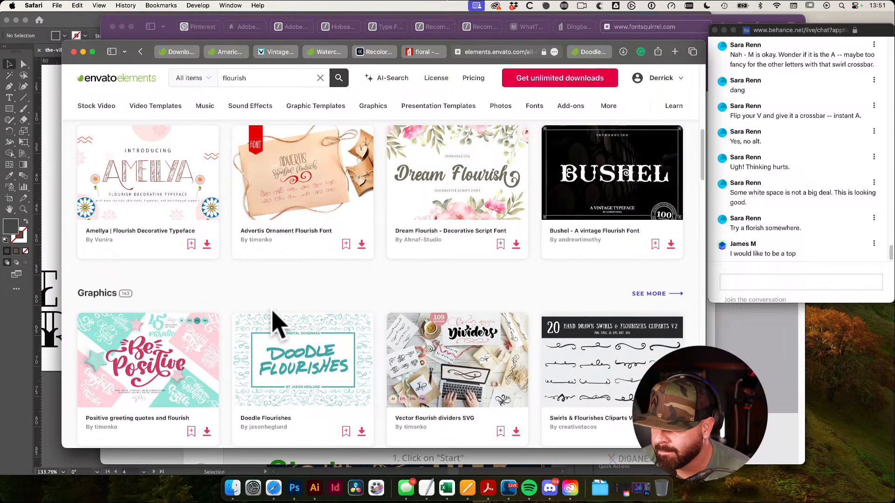
super+click(193, 365)
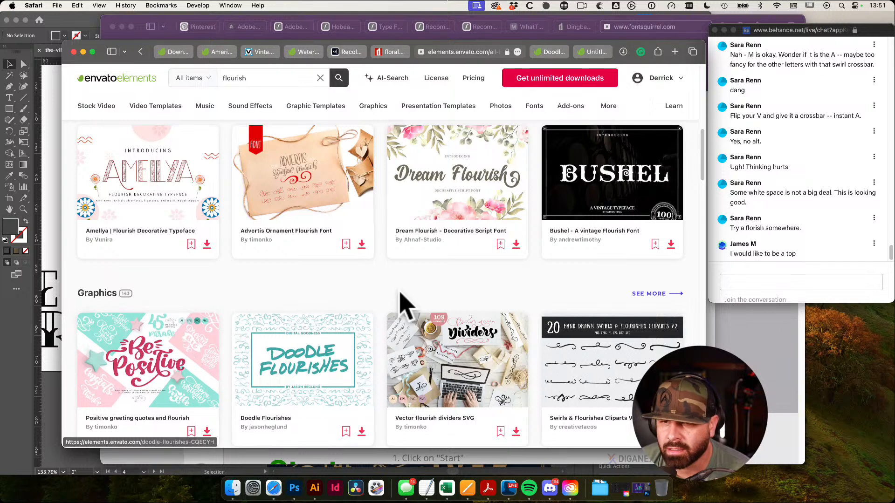
Open the full list of Graphics results for the flourish search
scroll(369, 313, up, 3)
scroll(389, 331, down, 4)
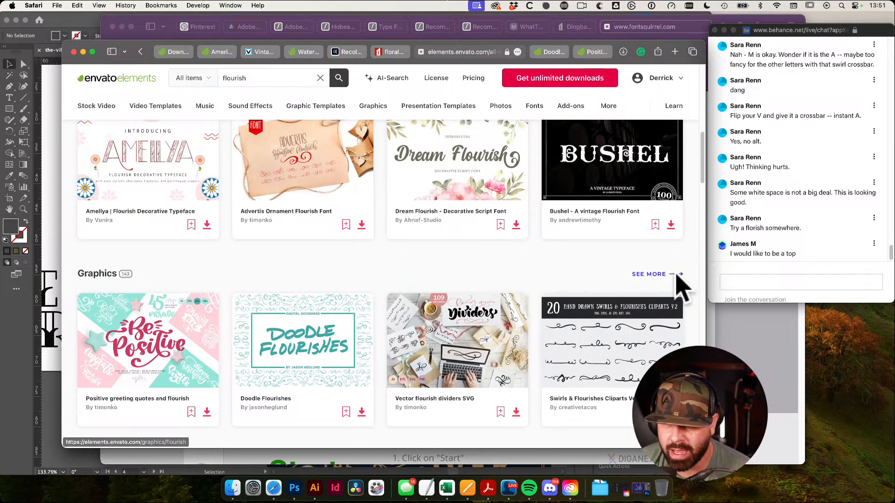
click(657, 279)
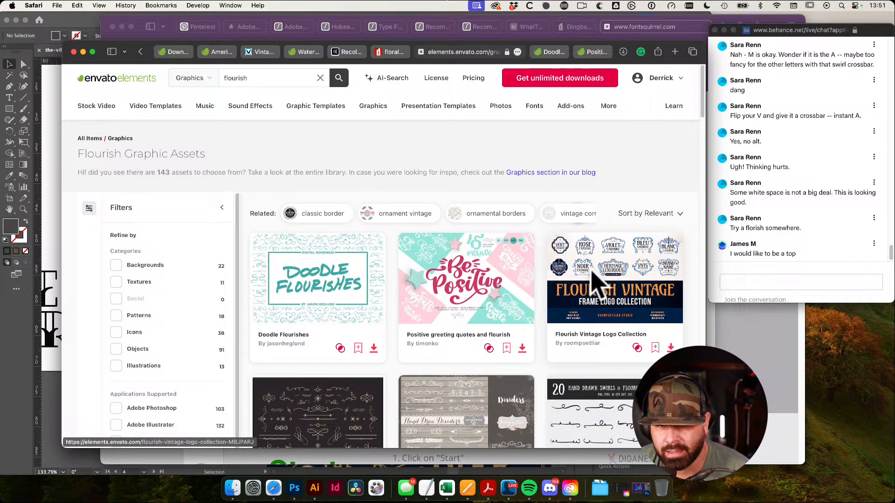
click(744, 270)
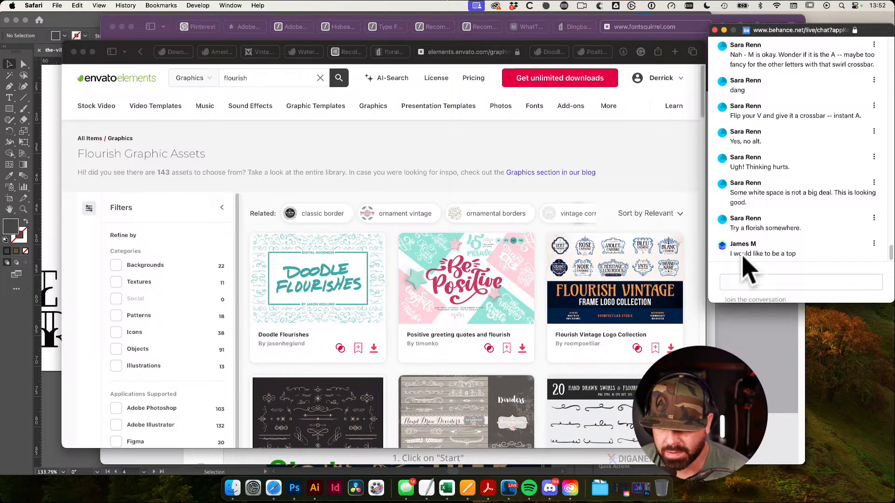
click(646, 182)
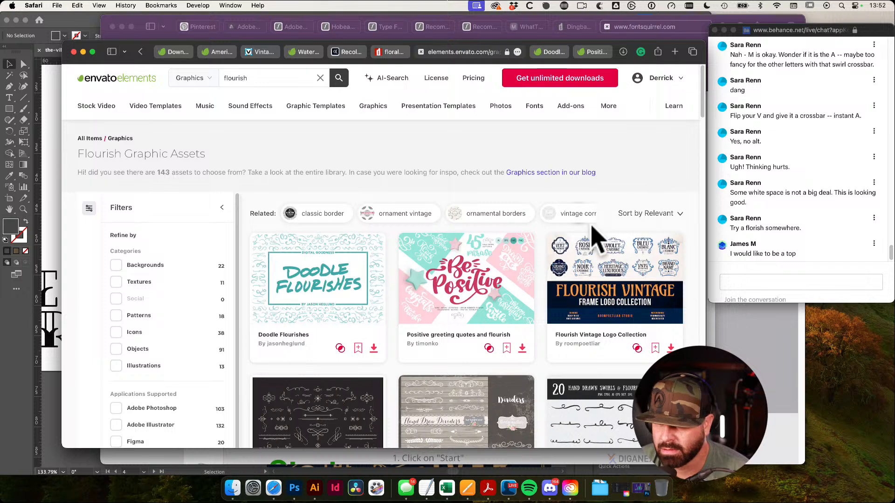
Open the Flourish Vintage Logo Collection and the Flourishes & Dividers Vintage Collection in background tabs
scroll(596, 230, down, 3)
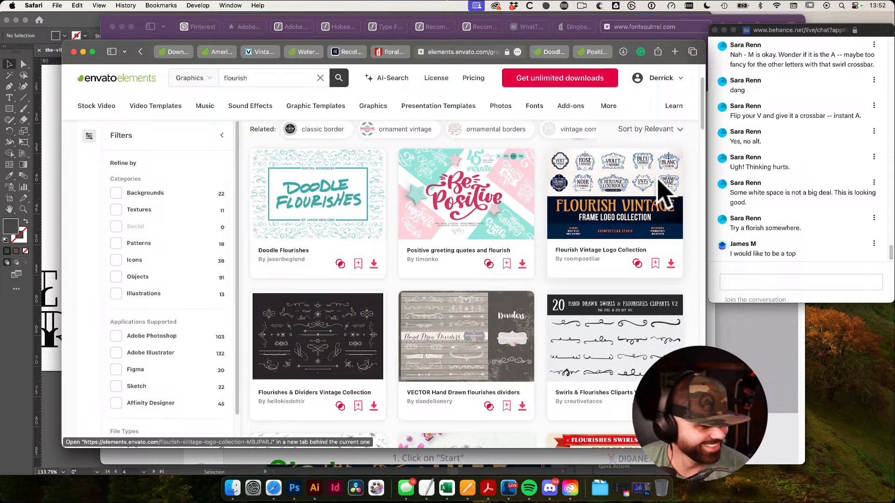
super+click(664, 194)
scroll(461, 327, down, 1)
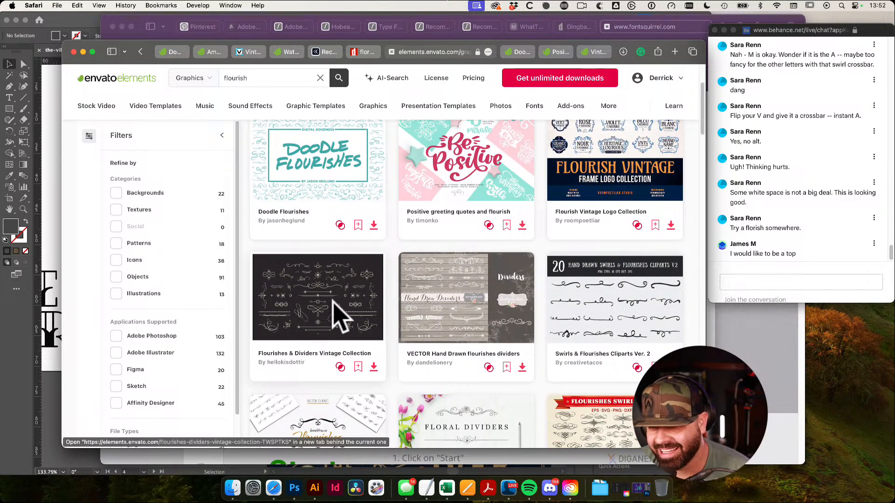
super+click(333, 300)
scroll(347, 284, down, 4)
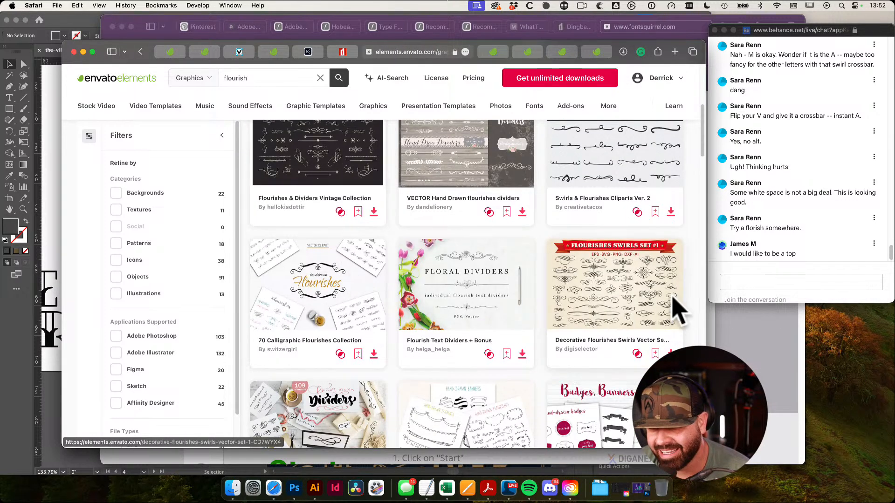
Browse the flourish graphics results for ornament, divider and vintage logo packs that could suit the logo
scroll(655, 317, down, 1)
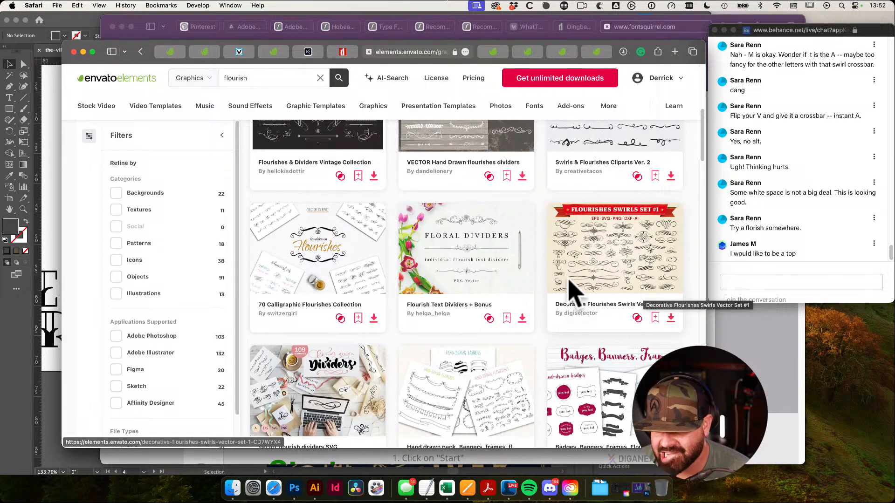
scroll(526, 285, down, 3)
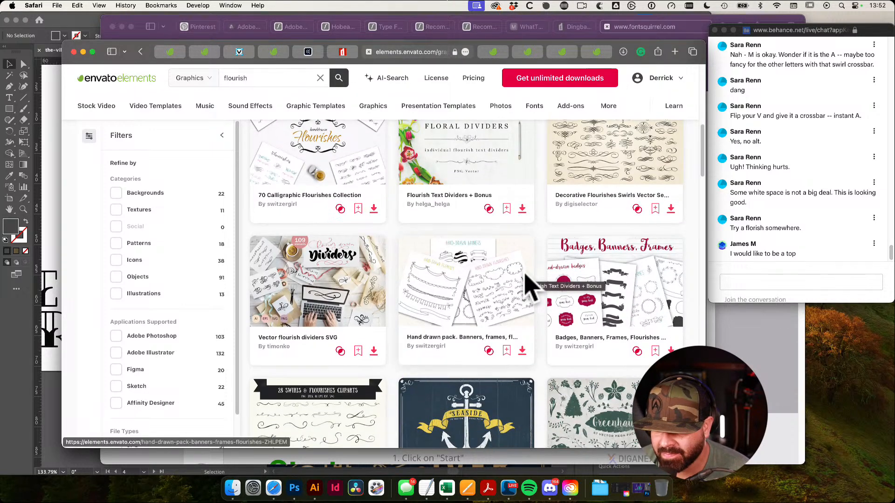
scroll(560, 298, down, 3)
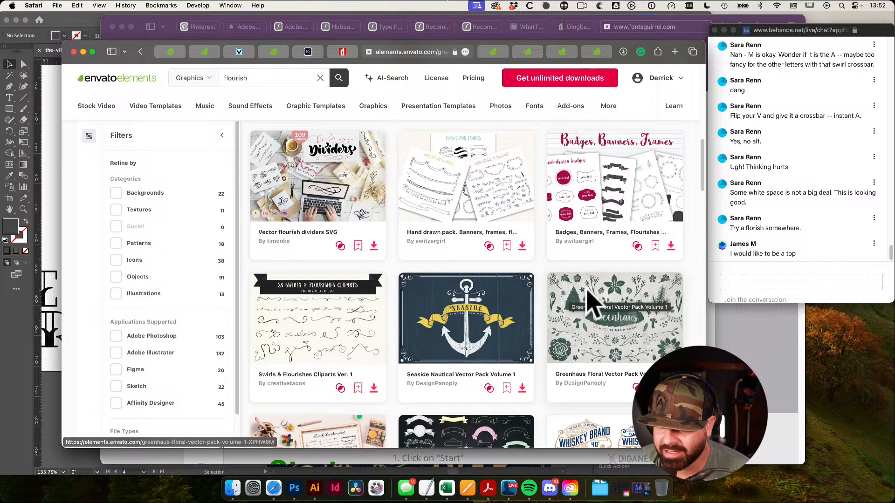
scroll(589, 303, down, 7)
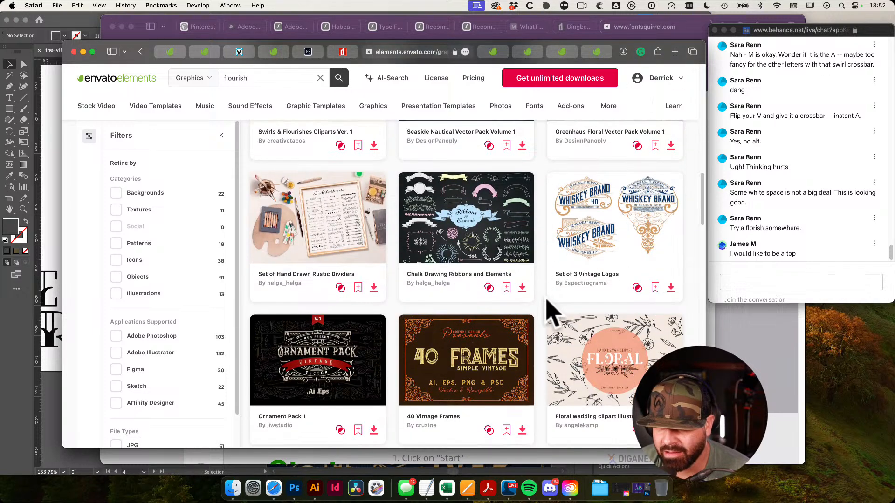
scroll(605, 308, down, 1)
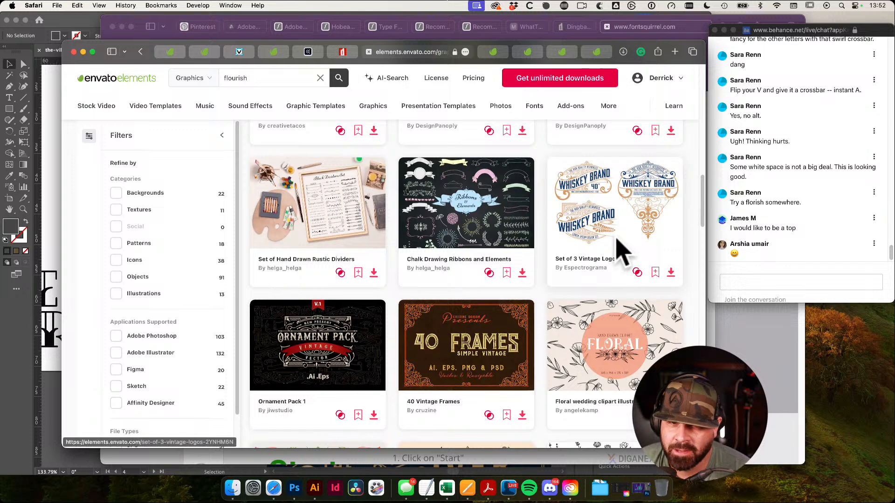
scroll(622, 256, down, 5)
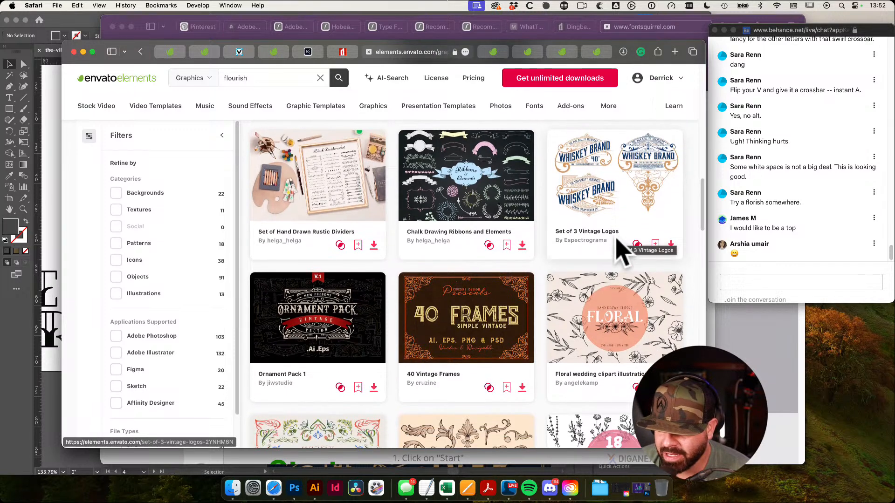
scroll(638, 271, down, 8)
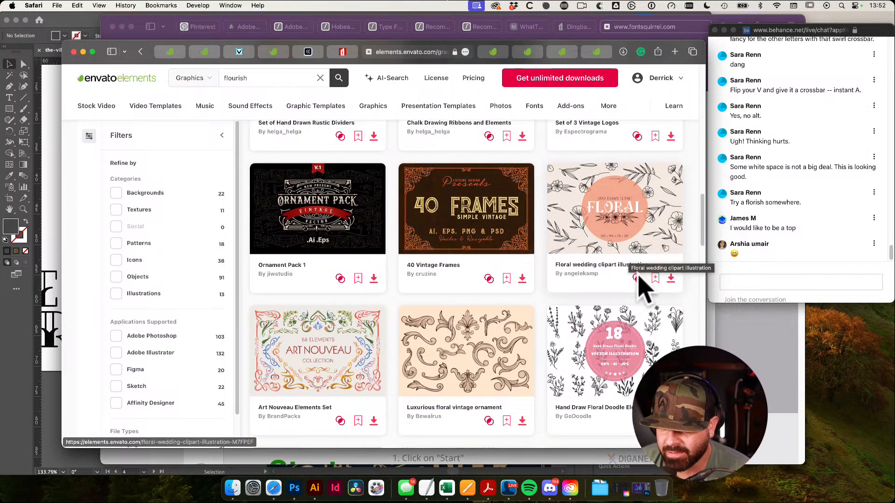
scroll(647, 310, down, 1)
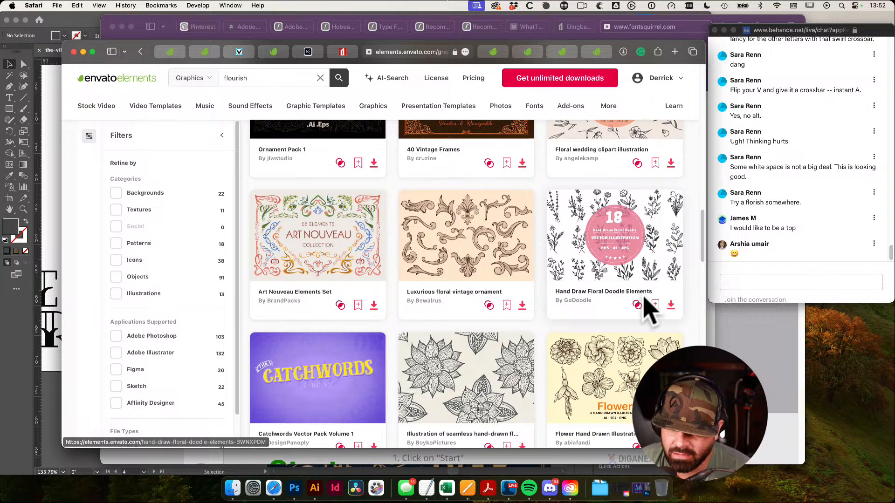
scroll(647, 310, down, 6)
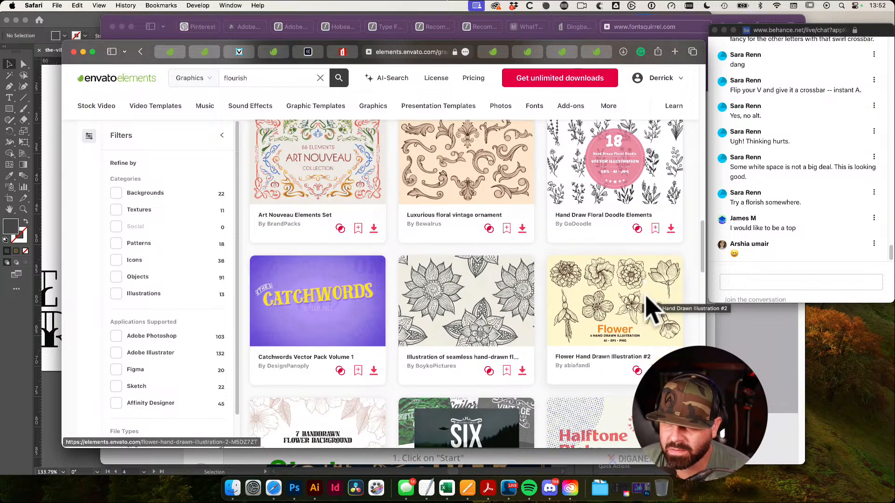
scroll(652, 310, down, 8)
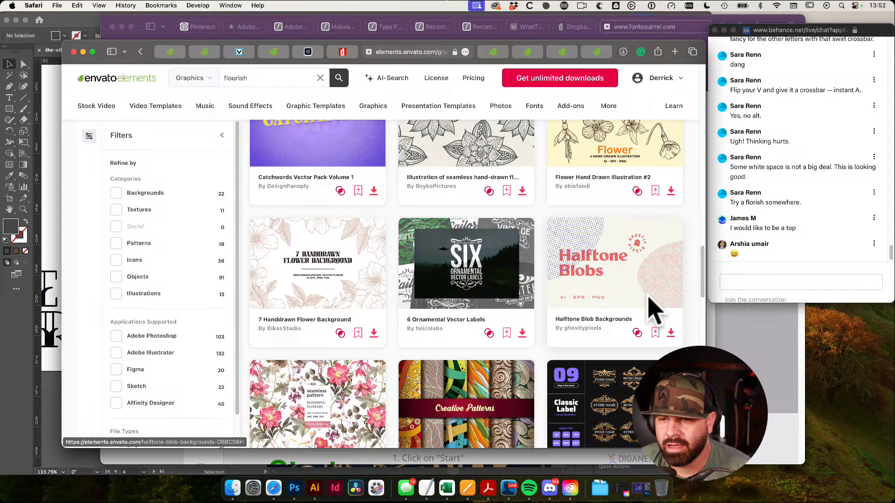
scroll(652, 310, up, 9)
scroll(655, 310, down, 20)
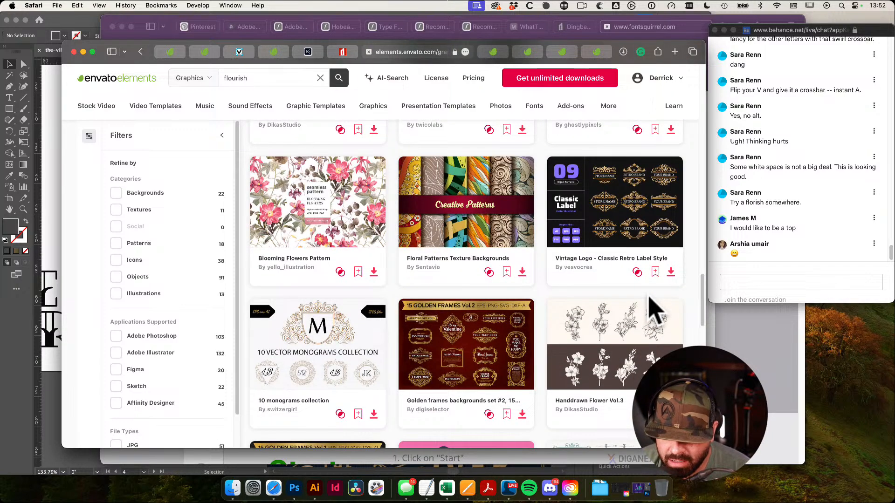
scroll(655, 310, down, 6)
scroll(652, 310, down, 17)
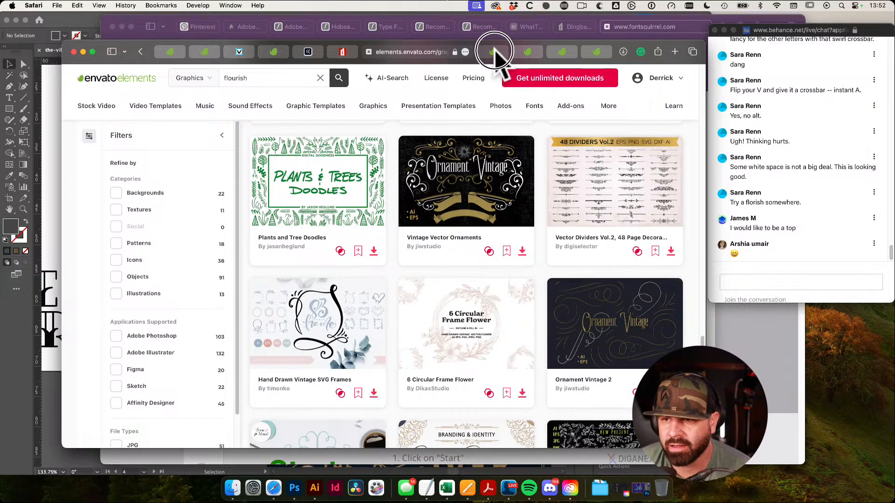
Review the Doodle Flourishes and Positive greeting quotes and flourish item pages, including their previews and descriptions
click(495, 52)
scroll(510, 177, down, 5)
scroll(510, 184, down, 4)
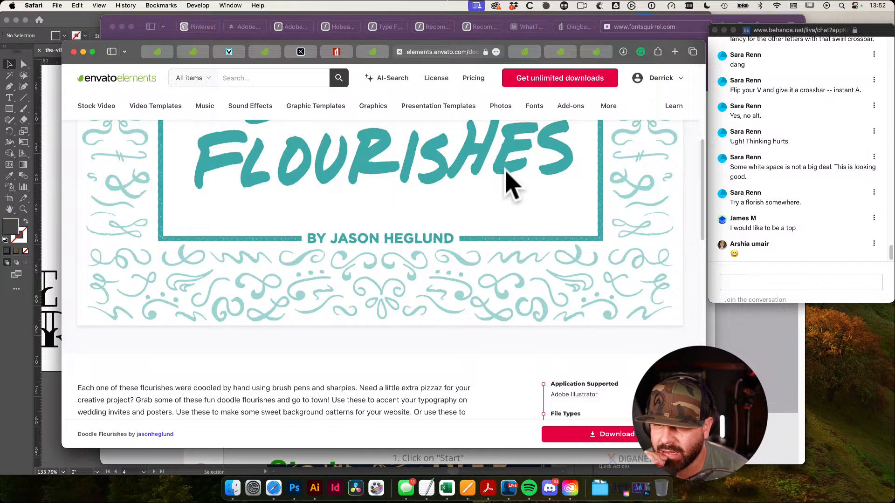
scroll(505, 172, down, 2)
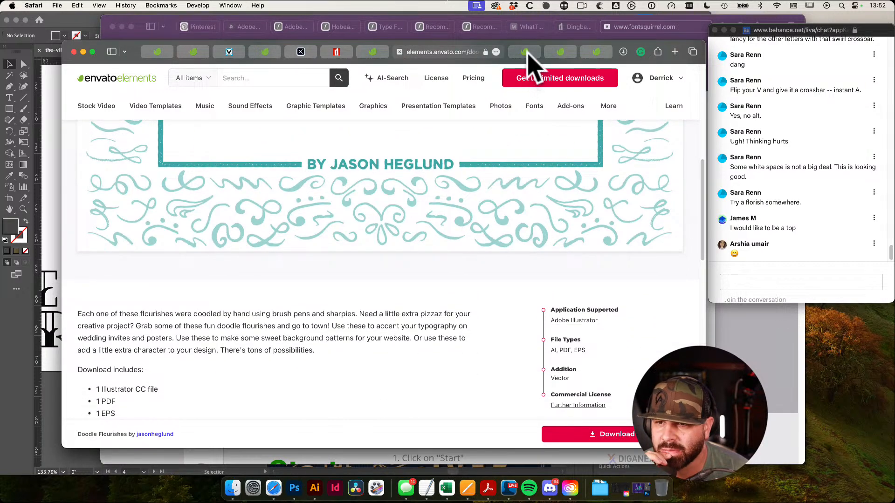
click(526, 52)
scroll(559, 261, down, 5)
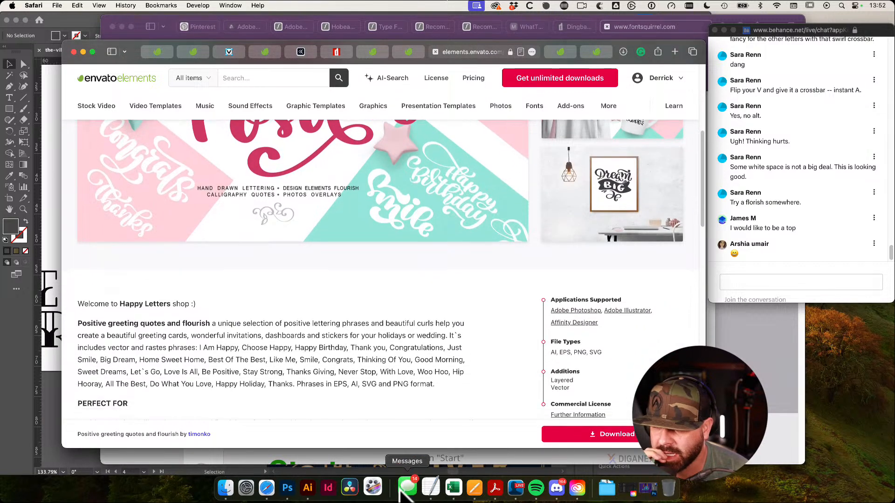
Switch to Illustrator and examine the custom "The Vibe Market" lettering on the lowest white artboard
click(308, 487)
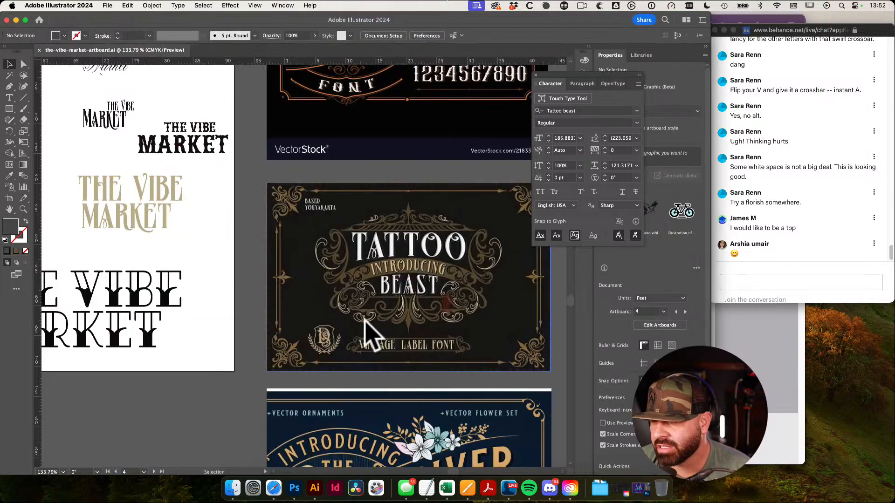
key(super+alt+space)
drag(442, 313, 347, 286)
drag(479, 301, 214, 282)
drag(527, 386, 356, 256)
drag(391, 283, 331, 175)
drag(387, 206, 403, 261)
drag(433, 257, 378, 269)
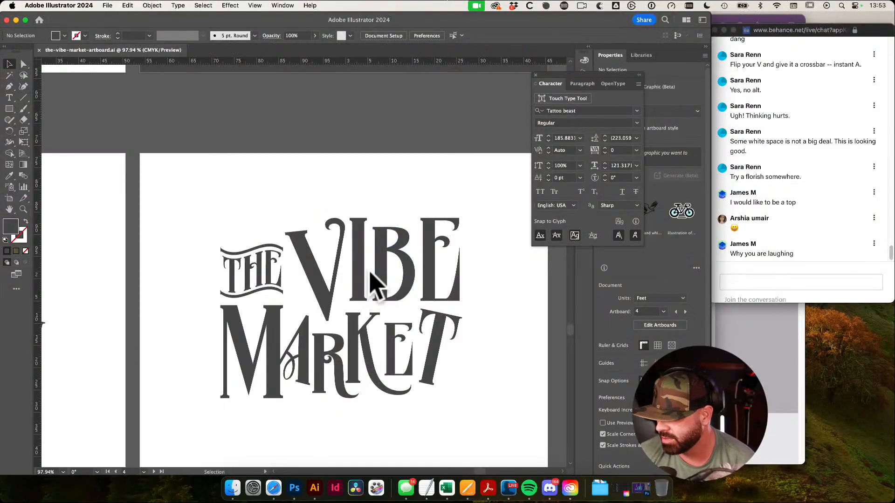
click(401, 184)
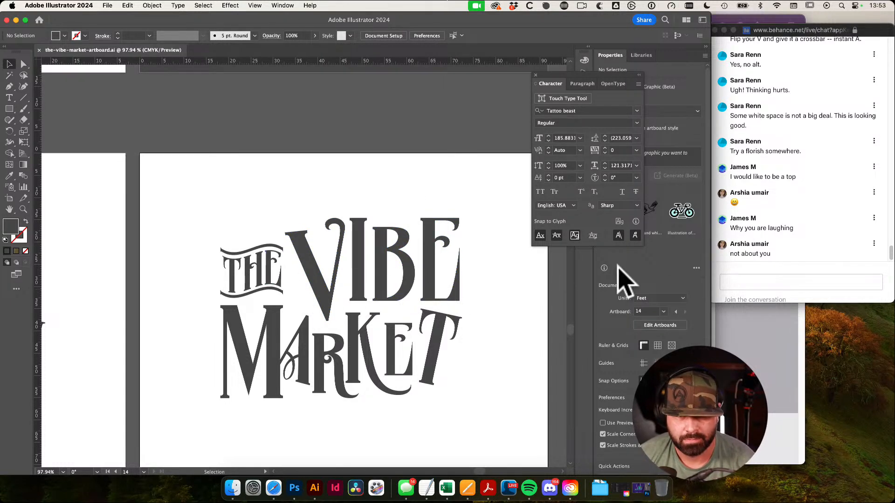
Look over the logo artboards and examine the white "The Vibe Market" version on the dark artboard up close
click(783, 289)
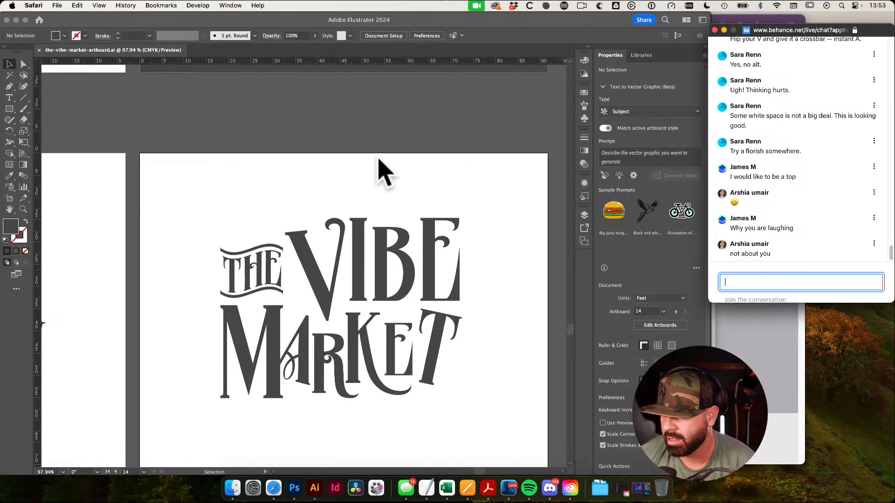
click(374, 179)
drag(387, 234, 334, 228)
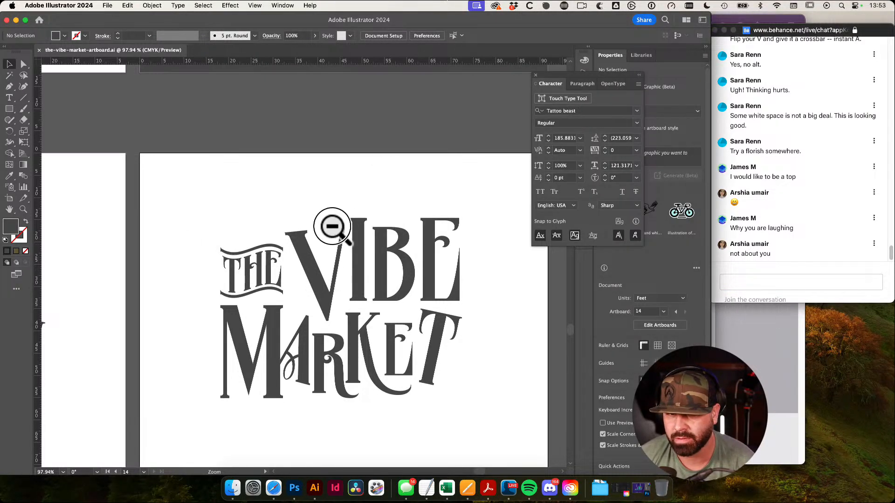
drag(456, 181, 275, 240)
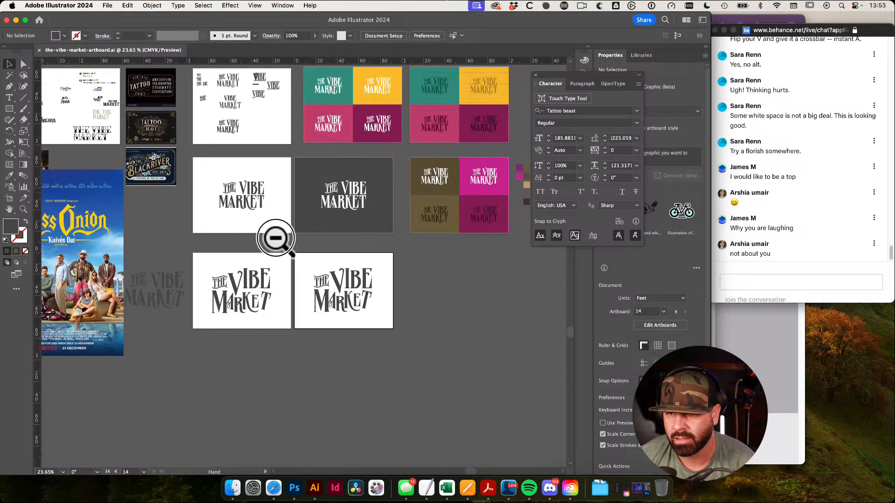
drag(405, 177, 337, 221)
drag(455, 195, 435, 242)
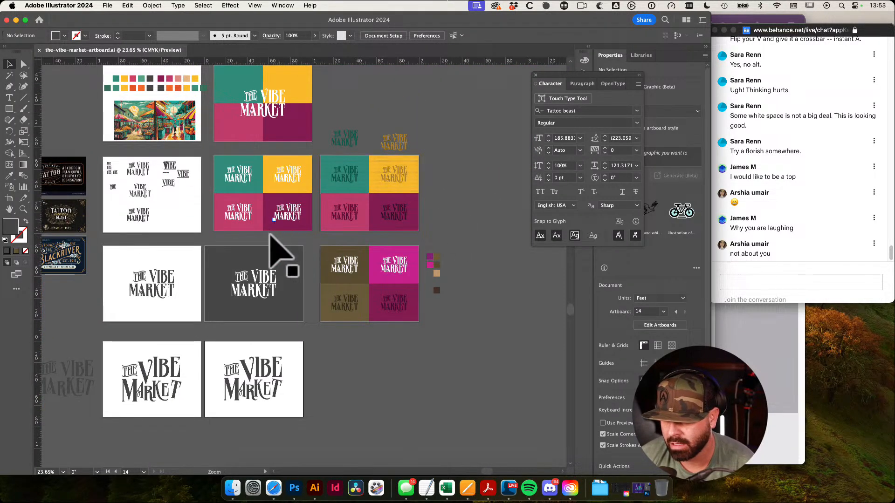
drag(241, 290, 438, 316)
drag(256, 319, 322, 321)
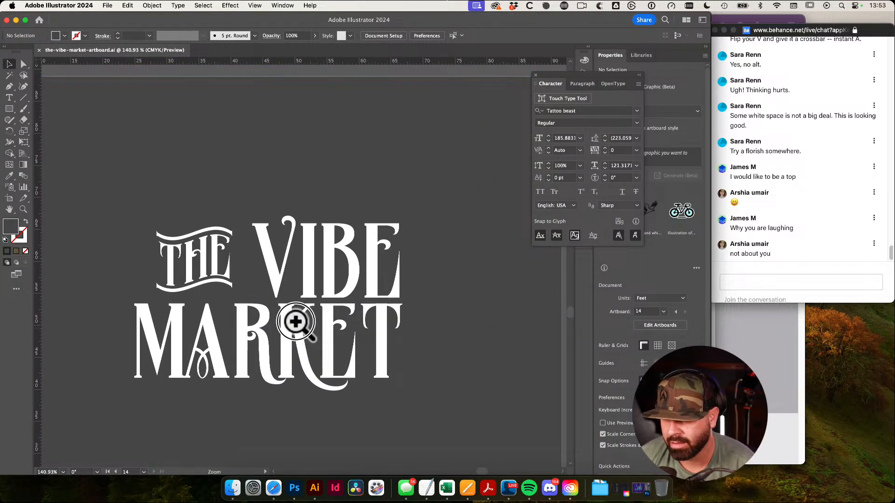
alt+super+click(308, 322)
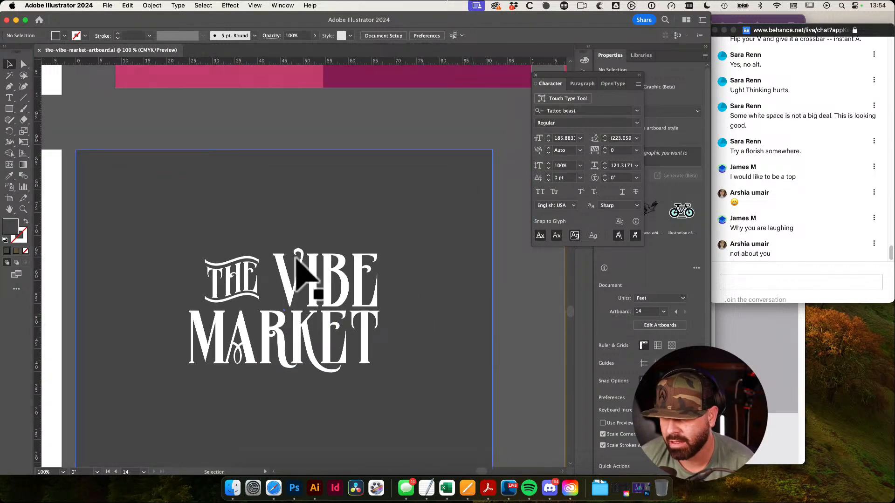
drag(284, 283, 363, 310)
click(342, 290)
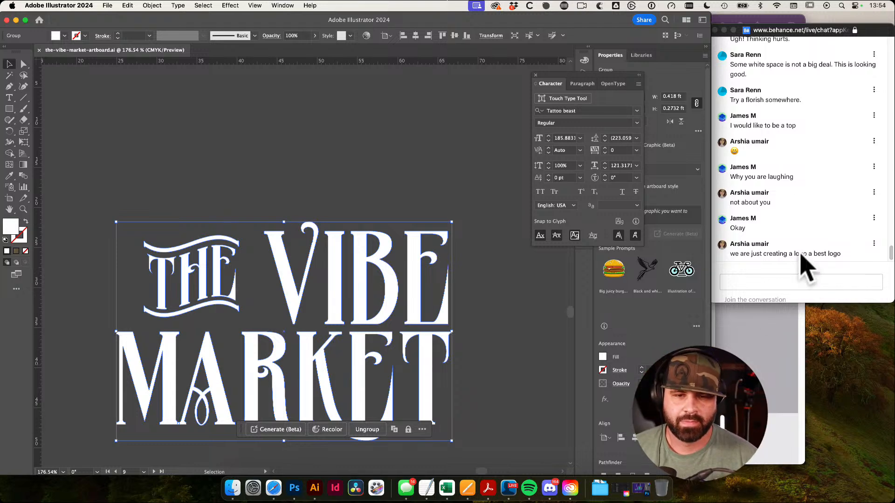
click(802, 261)
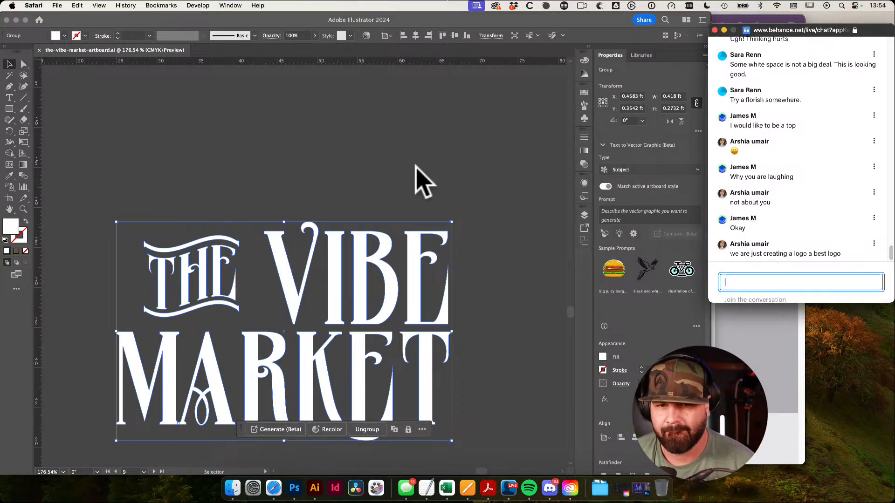
click(411, 167)
drag(380, 157, 393, 121)
click(497, 286)
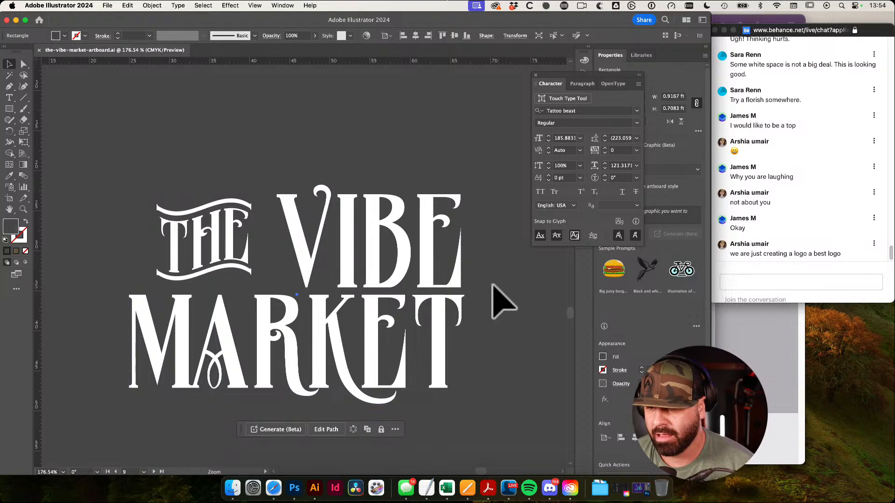
drag(488, 287, 431, 280)
drag(354, 331, 343, 356)
click(363, 274)
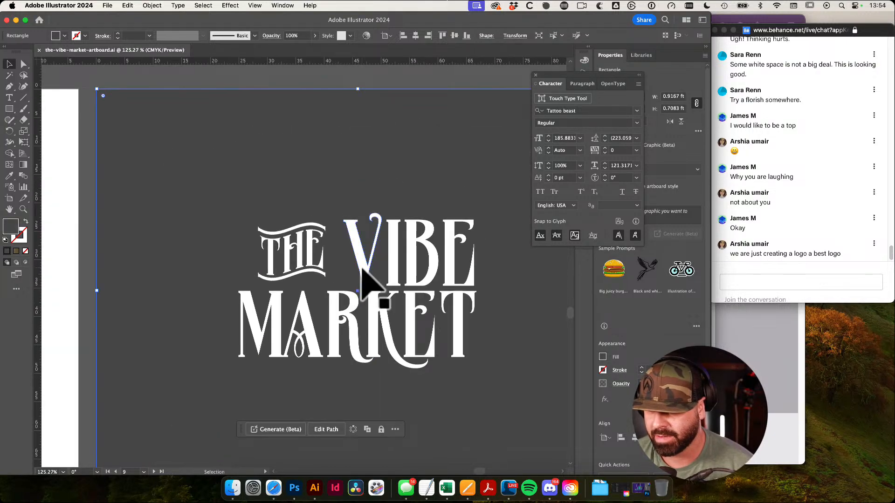
drag(519, 282, 404, 268)
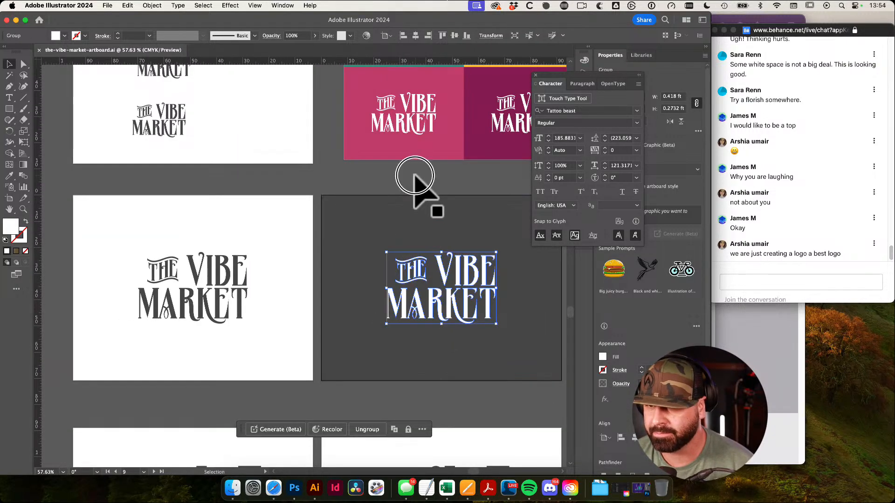
Group the four letters of VIBE in the white logo on the dark artboard
click(415, 175)
drag(458, 197, 360, 174)
drag(405, 275, 658, 346)
drag(405, 226, 367, 261)
click(278, 232)
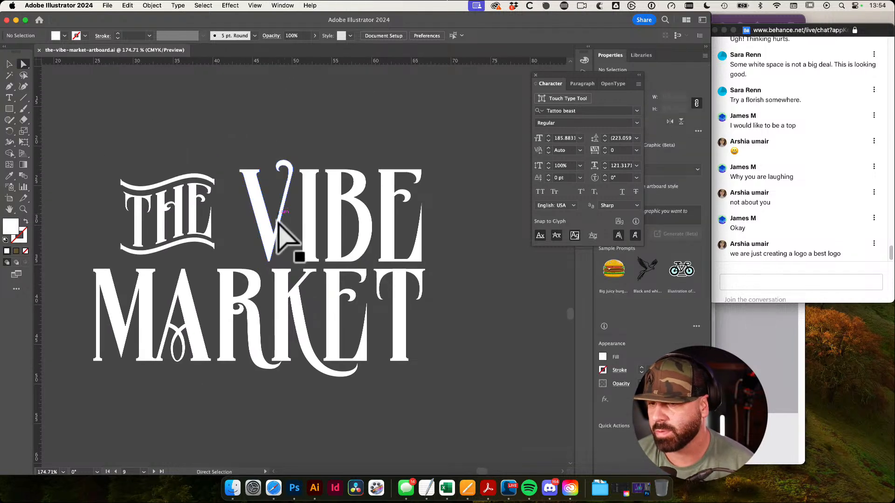
shift+click(317, 221)
shift+click(338, 215)
shift+click(389, 200)
key(super+g)
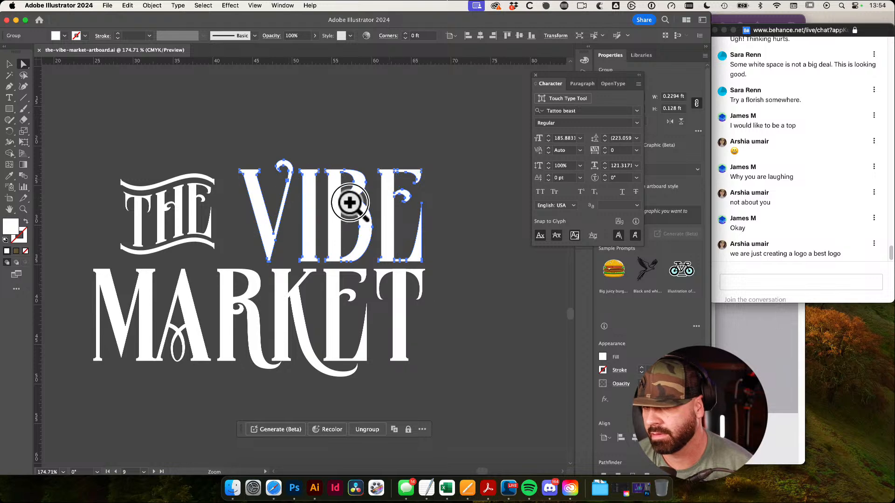
Enlarge the VIBE group slightly with Free Transform, extending it up and toward the word THE
drag(288, 179, 321, 180)
key(e)
drag(197, 141, 186, 135)
drag(248, 174, 151, 171)
key(v)
click(557, 386)
drag(491, 364, 365, 356)
click(366, 354)
Duplicate the dark artboard with its white logo and place the copy beside the lowest row of lettering artboards
drag(418, 383, 347, 247)
key(shift+o)
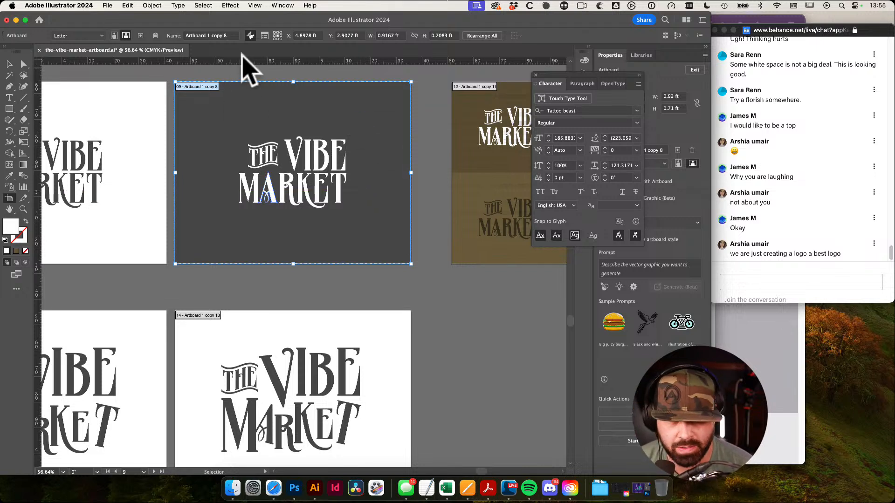
click(196, 87)
drag(196, 87, 305, 235)
key(v)
drag(265, 215, 287, 188)
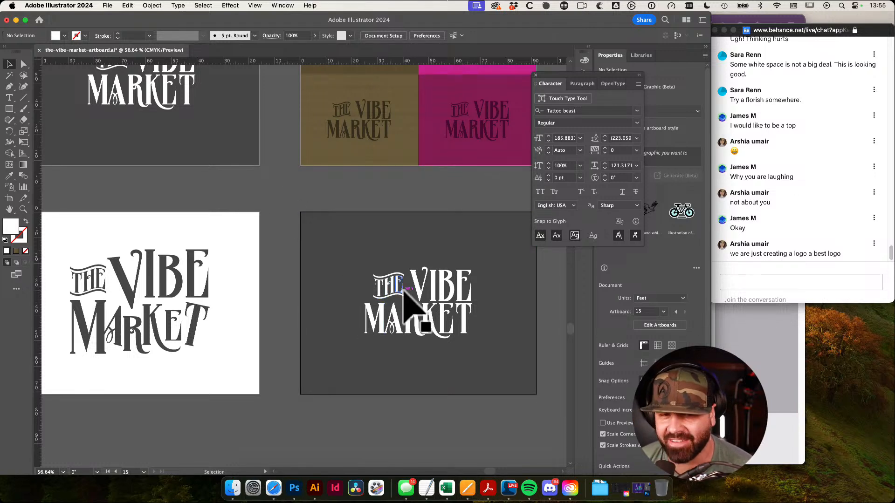
drag(400, 261, 299, 248)
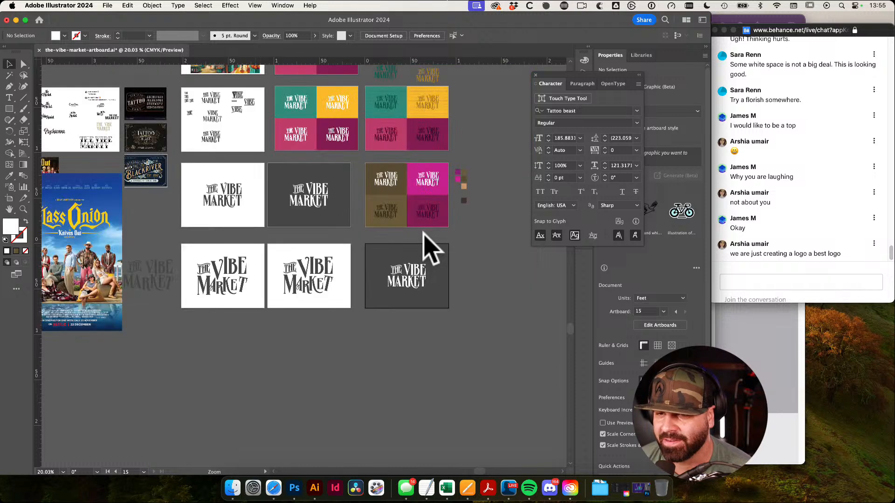
drag(393, 212, 280, 181)
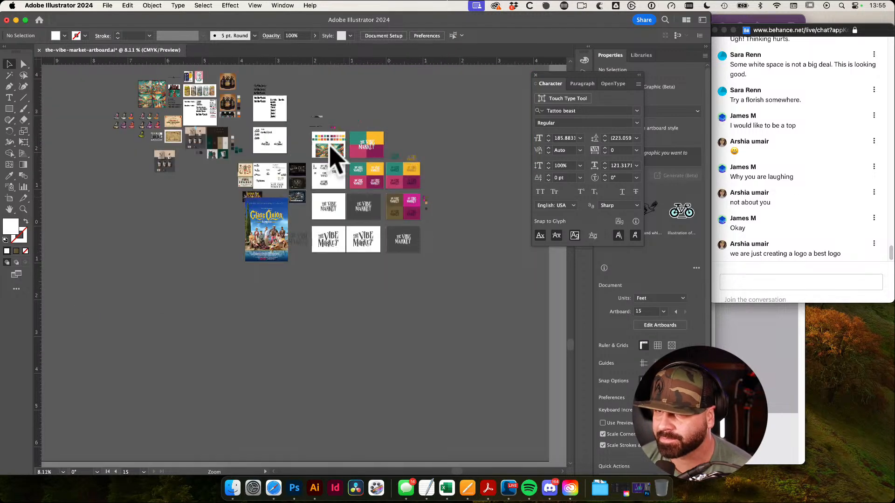
Examine the "Purveyor of Vibes" avocado sticker artwork up close among the reference artboards
click(280, 181)
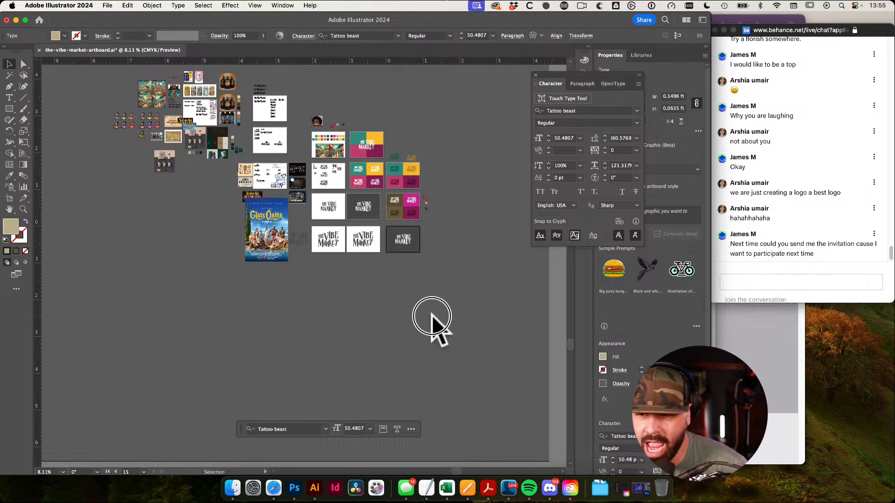
click(433, 328)
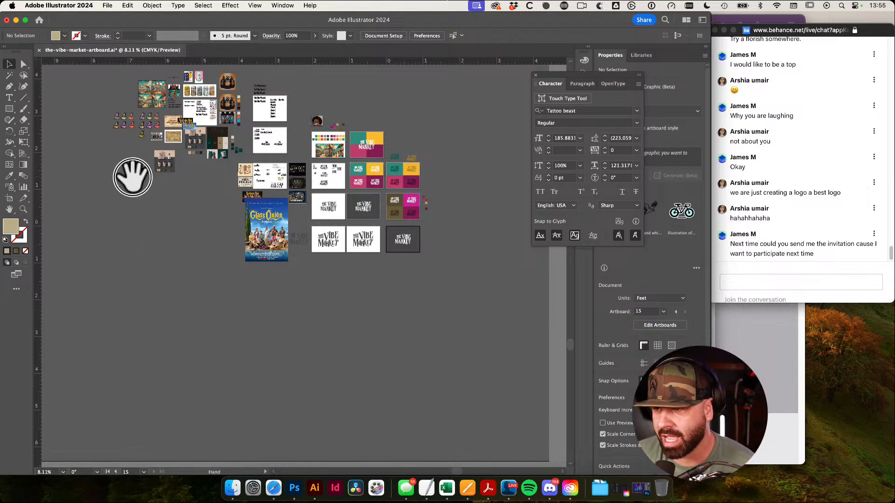
drag(132, 176, 195, 230)
drag(178, 182, 379, 273)
drag(158, 200, 335, 259)
drag(284, 235, 440, 275)
drag(203, 207, 324, 311)
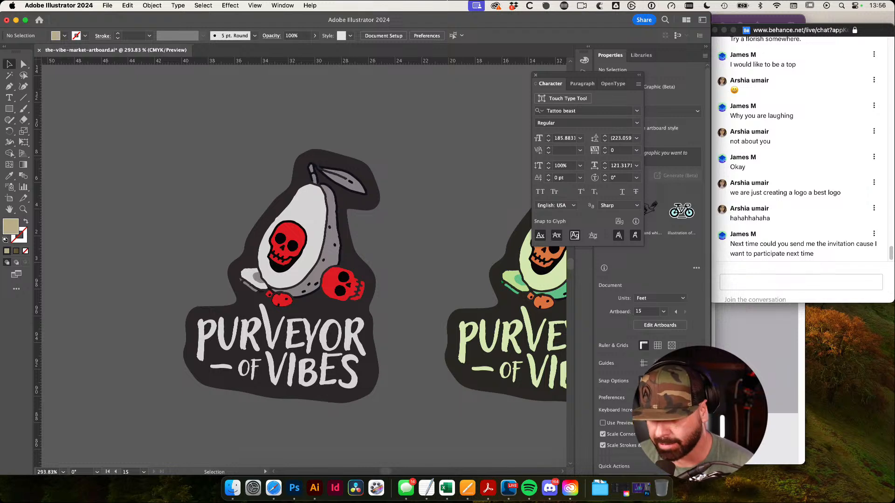
Switch to Safari and open the designer's own website in a new tab
click(274, 488)
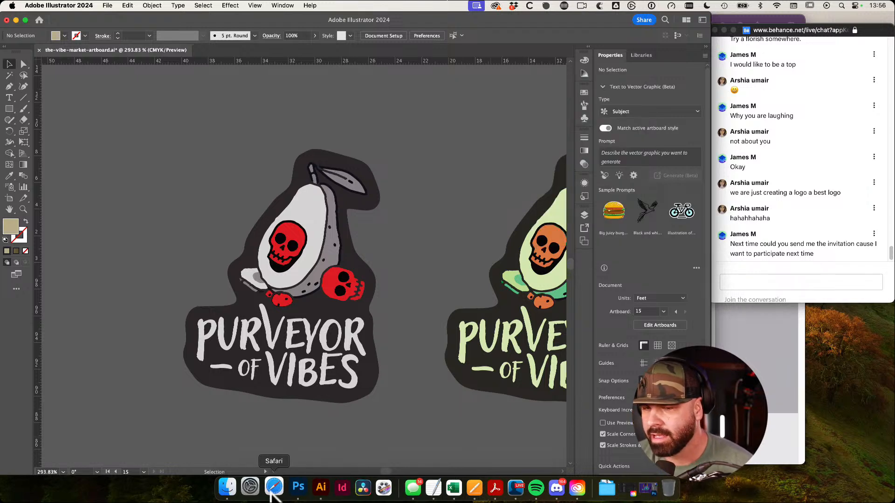
key(super+t)
text(derrickmit)
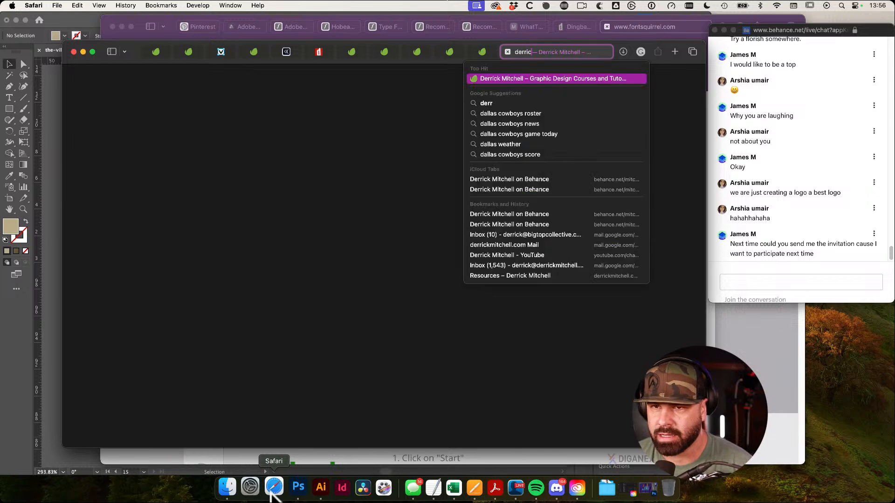
text(chell.com)
key(Return)
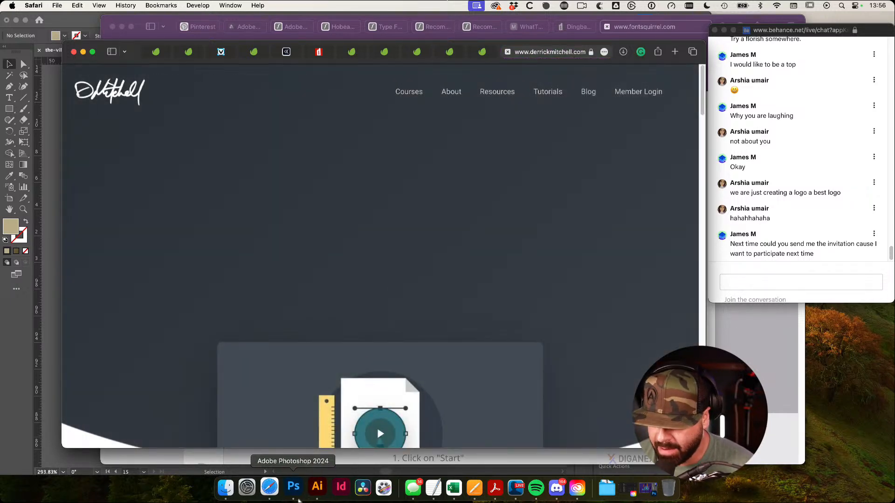
Look through the website's home page, including its newsletter signup, course offers and tutorials
scroll(523, 304, down, 20)
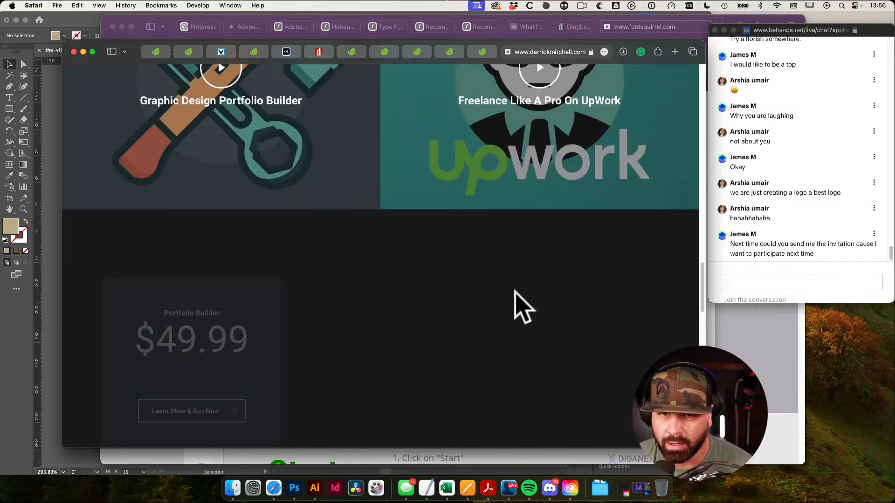
click(335, 329)
click(376, 352)
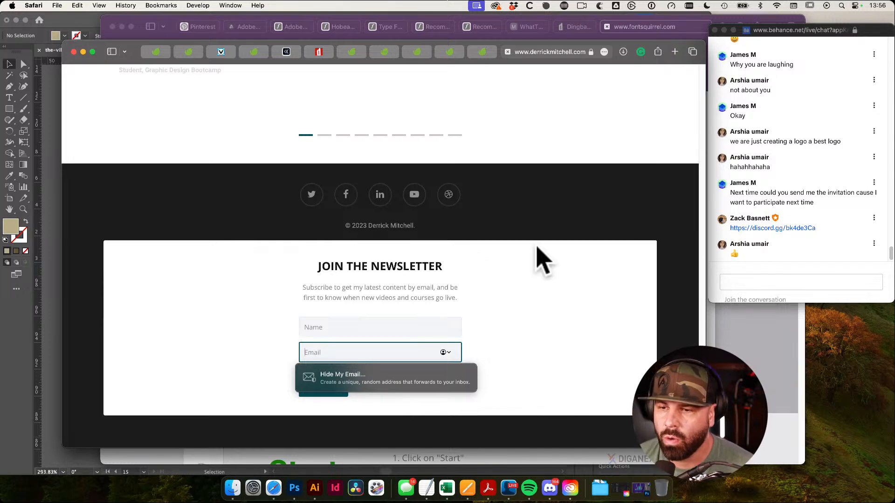
scroll(535, 255, up, 15)
scroll(540, 259, up, 2)
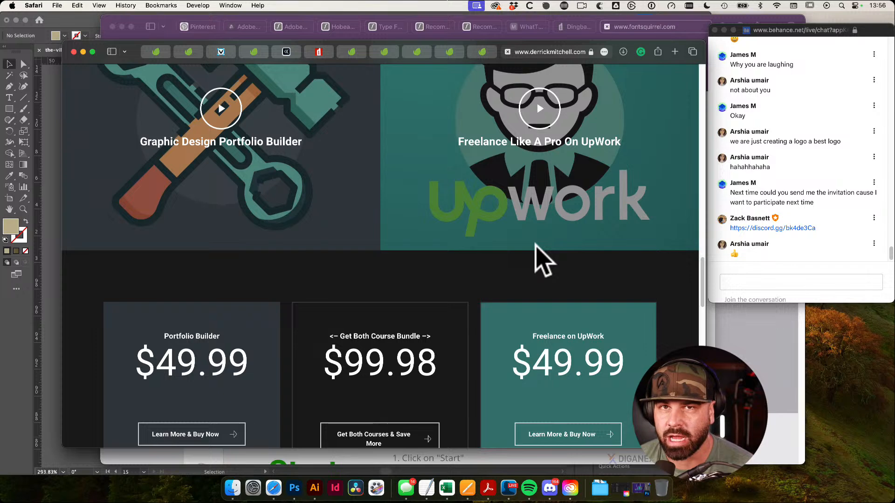
scroll(536, 252, up, 12)
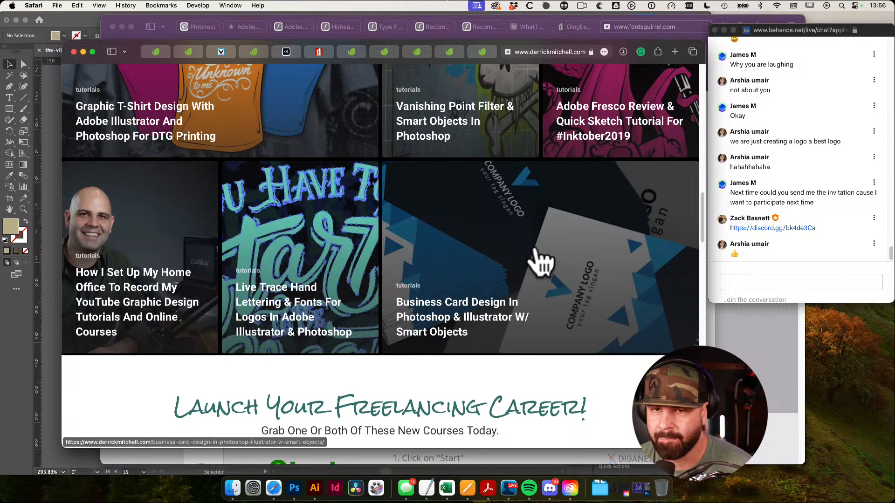
scroll(536, 256, up, 15)
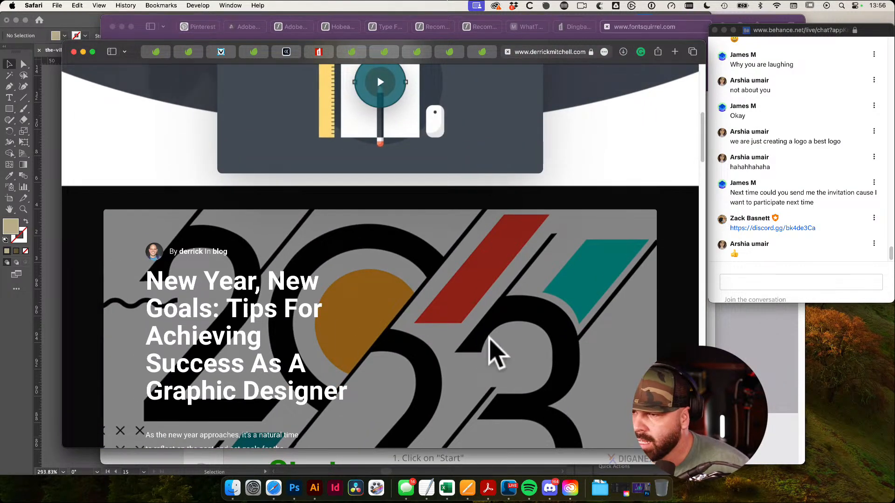
Return to Illustrator and look over the "Purveyor of Vibes" colour variations and the early lettering and reference artboards
click(53, 259)
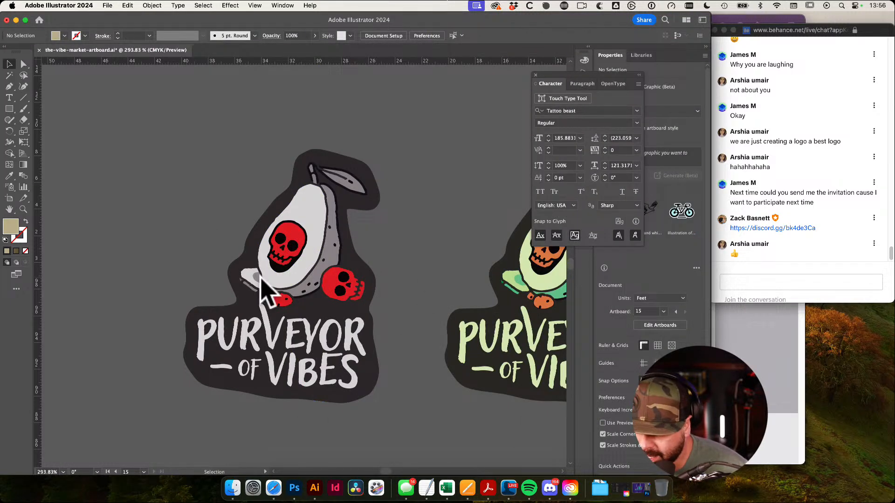
super+click(395, 247)
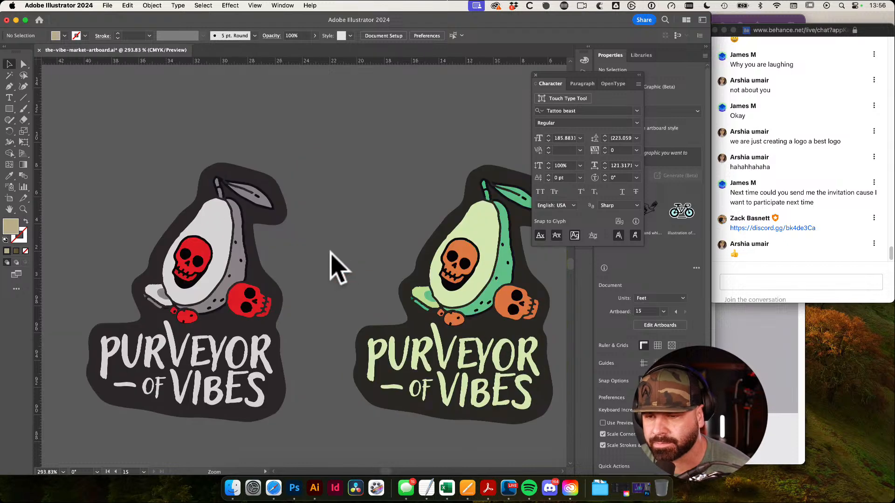
click(446, 262)
drag(485, 273, 413, 273)
drag(486, 305, 225, 140)
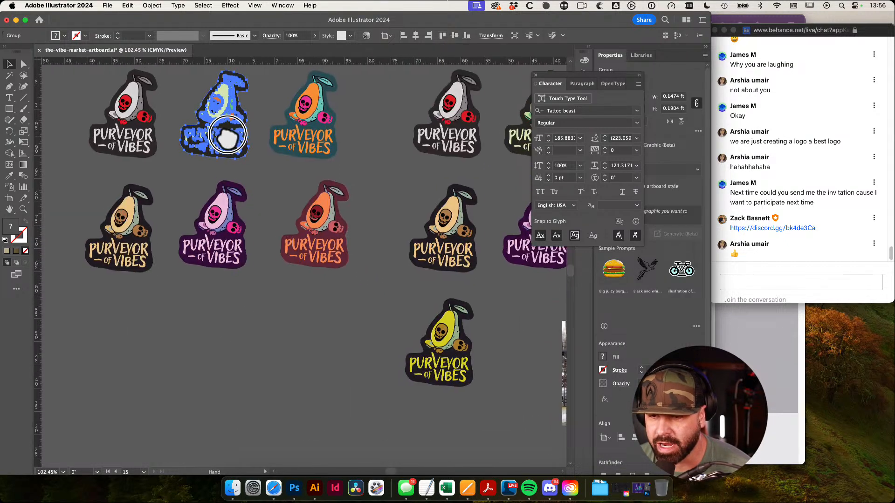
drag(410, 226, 211, 232)
scroll(211, 232, down, 5)
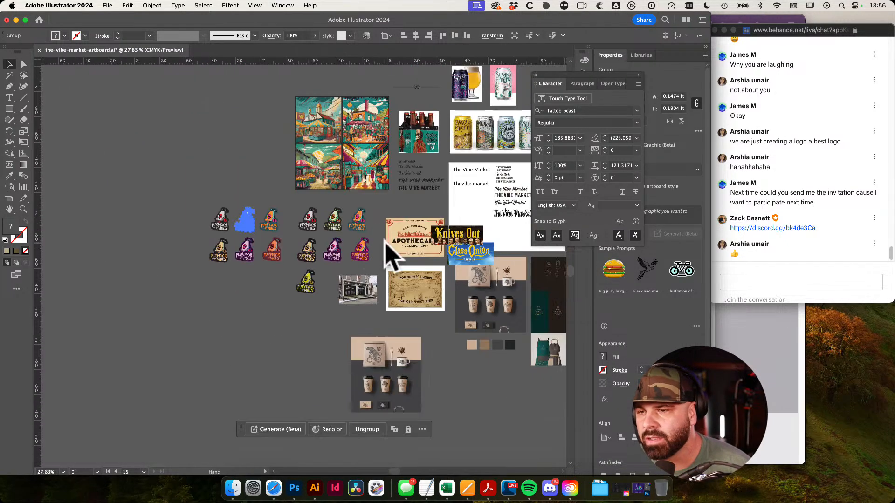
drag(389, 249, 209, 253)
drag(339, 210, 184, 170)
click(311, 249)
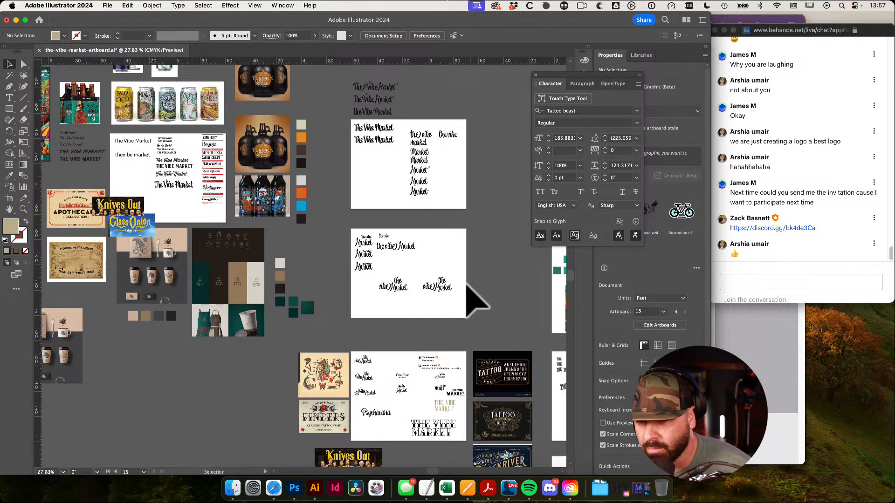
click(518, 298)
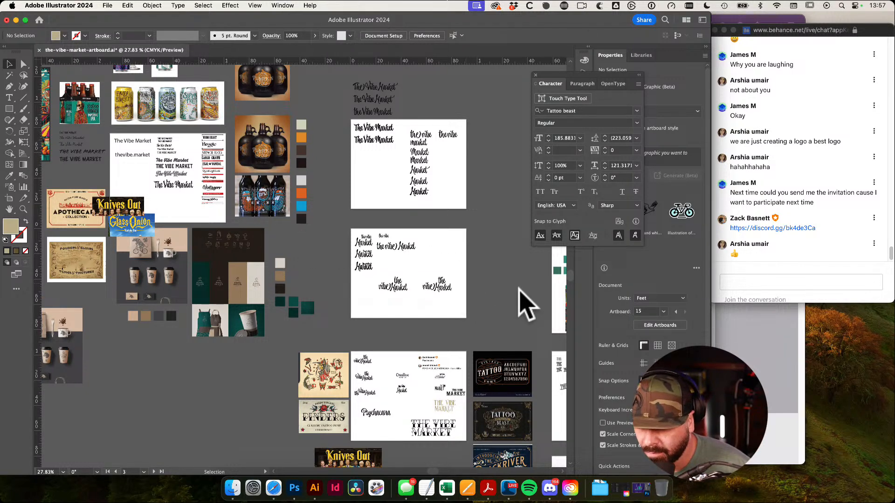
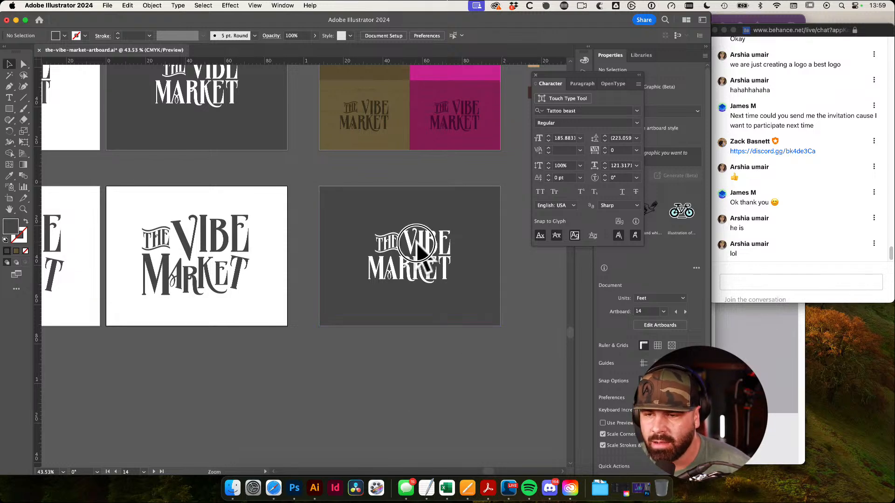
Draw a spacer rectangle about 0.04 by 0.13 ft in the gap between THE and VIBE on the duplicated dark artboard
drag(417, 246, 513, 341)
drag(395, 249, 455, 284)
drag(351, 244, 380, 257)
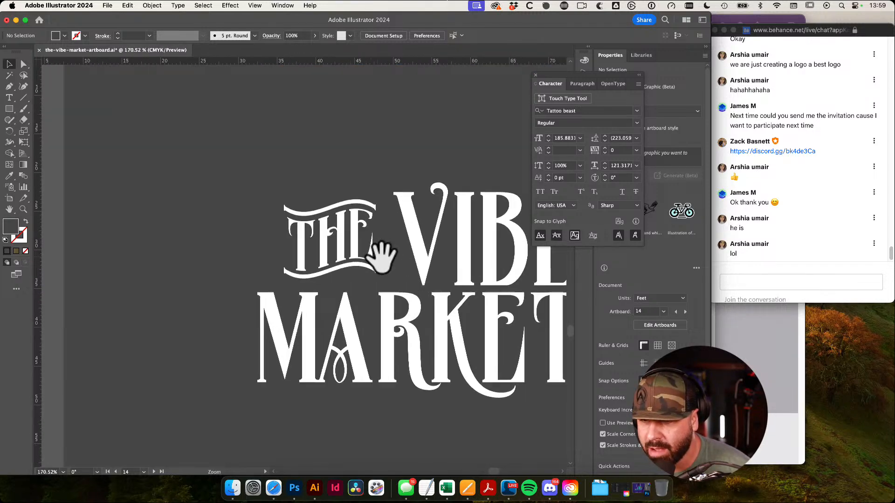
key(m)
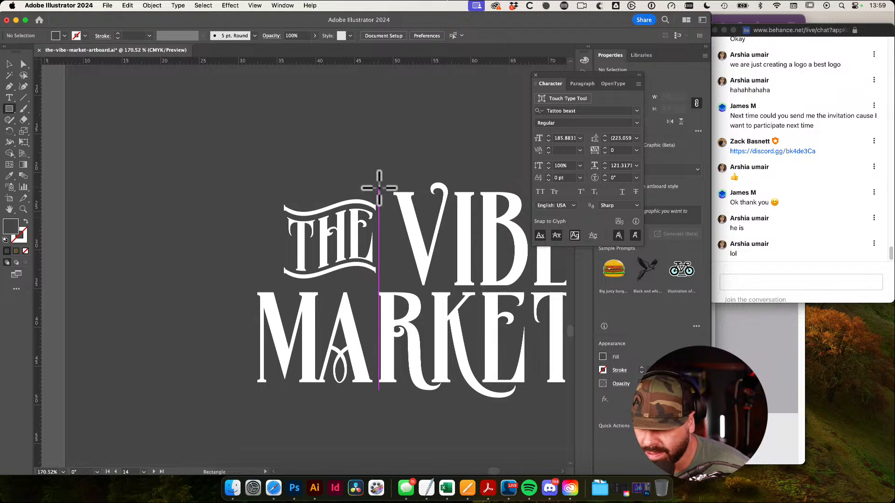
mouse_move(375, 183)
mouse_down()
mouse_move(399, 201)
mouse_move(404, 281)
mouse_up()
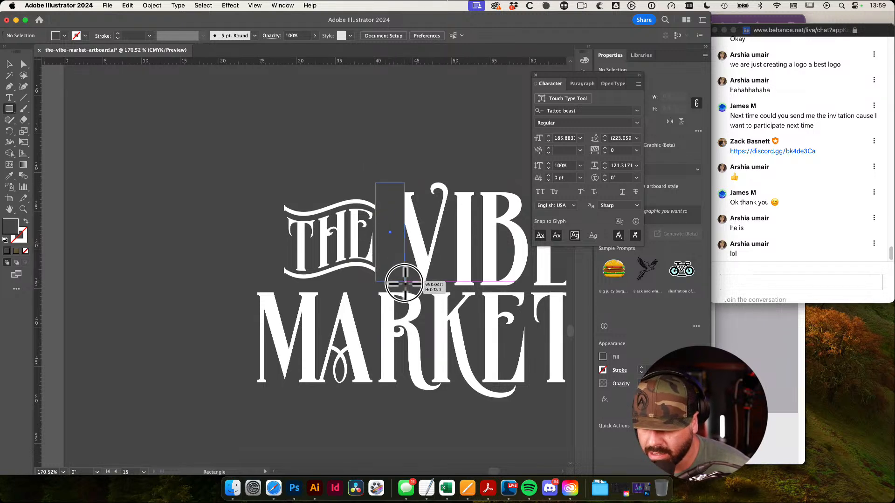
Fill the spacer rectangle between THE and VIBE with purple, RGB 184, 53, 188
key(v)
double_click(13, 225)
click(150, 166)
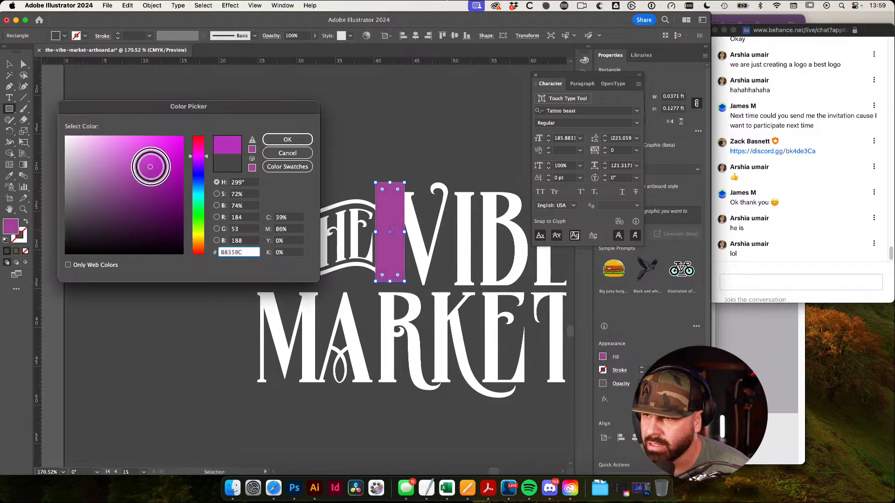
click(287, 141)
key(v)
drag(411, 235, 463, 256)
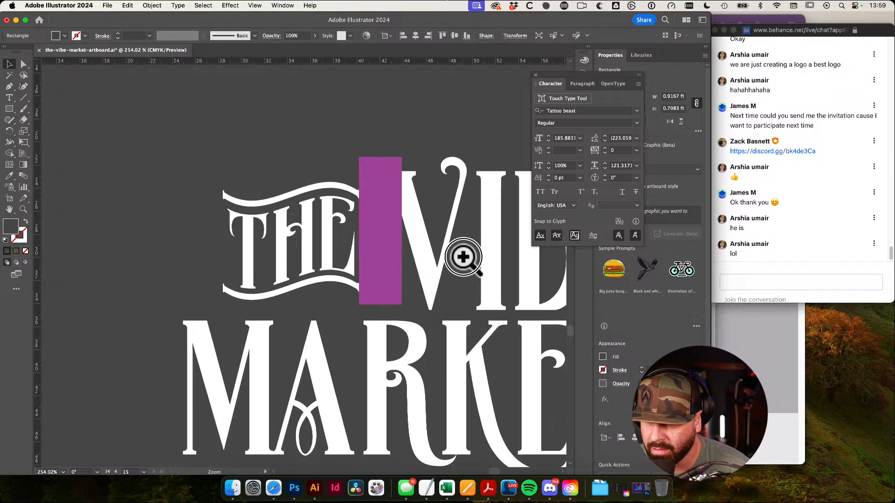
Copy the purple spacer to the outer edge of the THE banner to compare the spacing on both sides
click(386, 238)
click(230, 223)
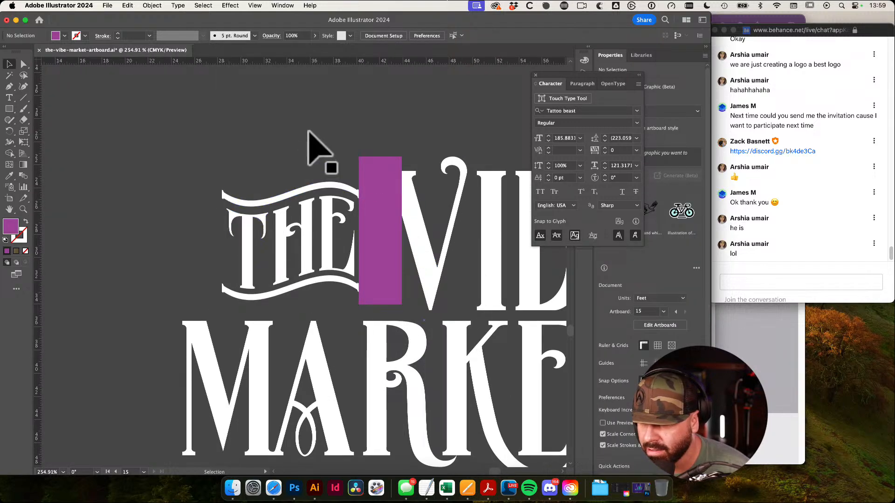
click(385, 214)
drag(385, 214, 205, 200)
scroll(180, 274, up, 1)
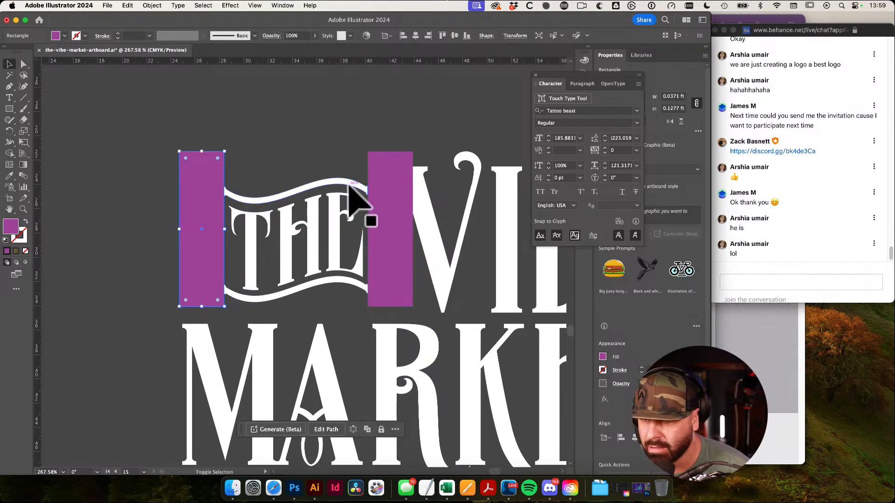
shift+click(355, 200)
Delete both purple spacer rectangles around the word THE
click(226, 116)
click(203, 212)
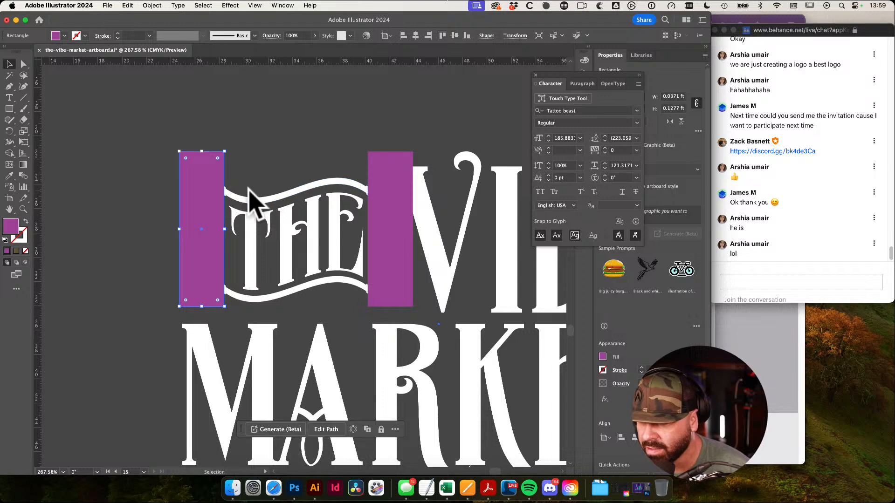
shift+click(397, 195)
key(Delete)
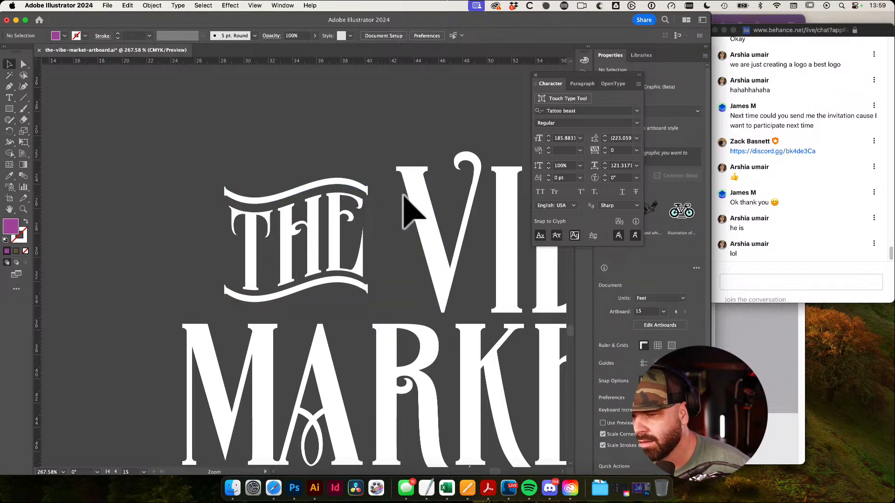
Move the white logo group into the upper-left area of its dark artboard
drag(403, 196, 356, 198)
drag(443, 225, 269, 179)
click(269, 178)
drag(399, 207, 390, 312)
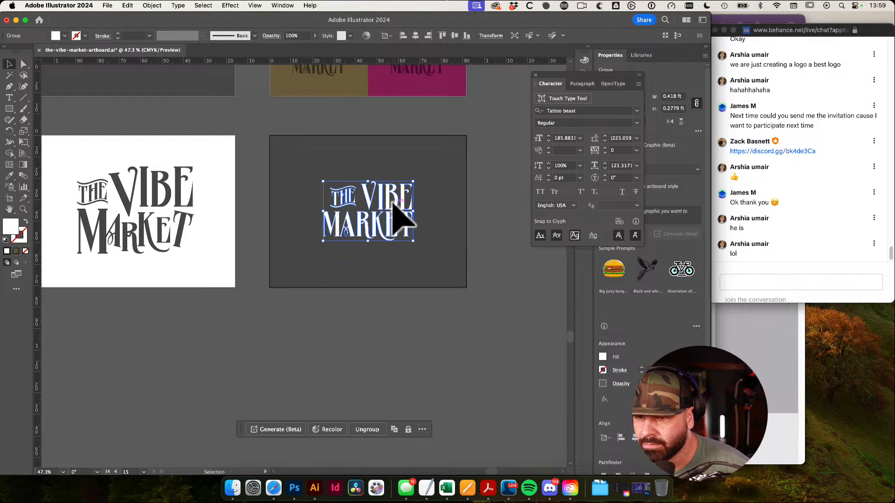
drag(398, 206, 354, 174)
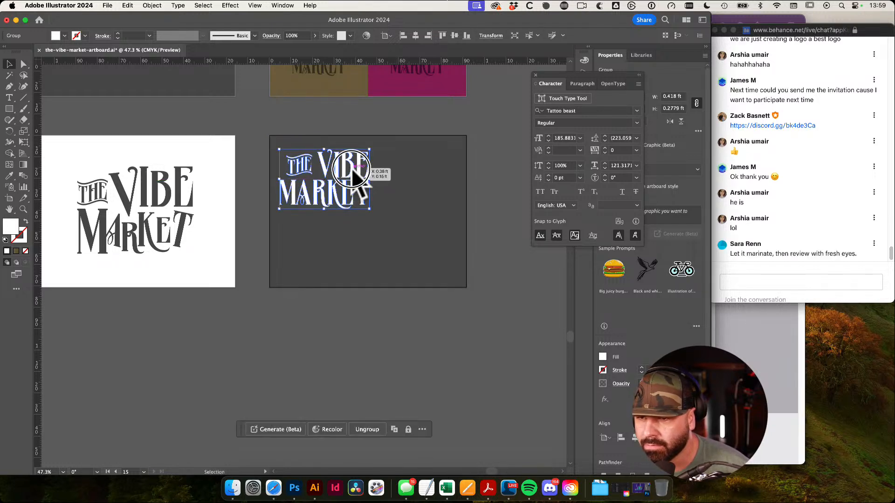
Duplicate the white logo beside the original at the same height on the dark artboard
click(505, 225)
click(332, 161)
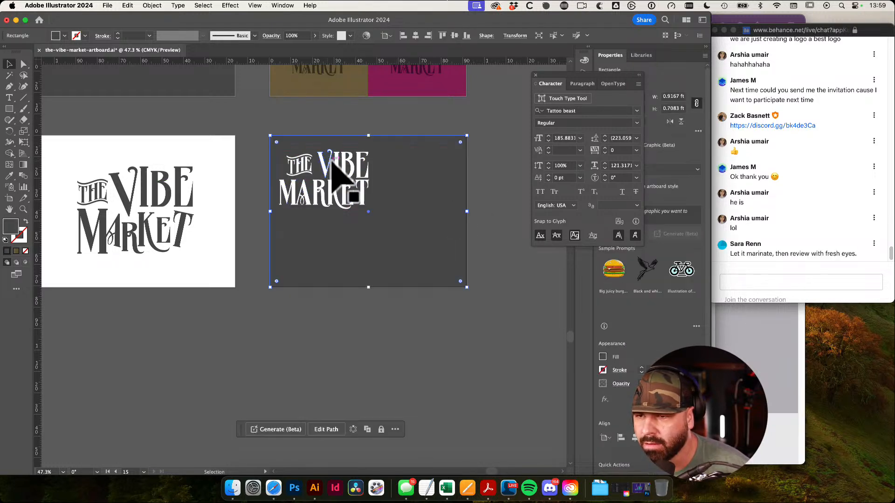
click(336, 164)
drag(368, 211, 503, 247)
click(501, 168)
Ungroup the copied white logo so its words can be selected separately
drag(300, 212, 389, 259)
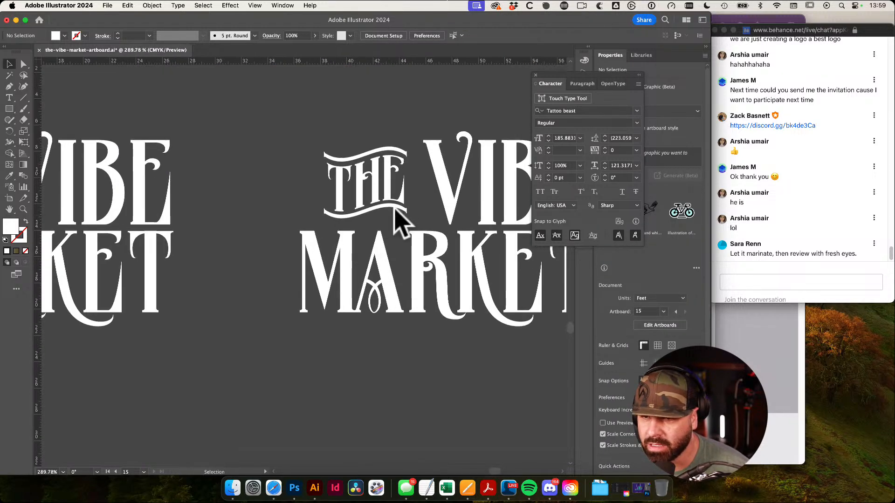
click(377, 198)
click(306, 105)
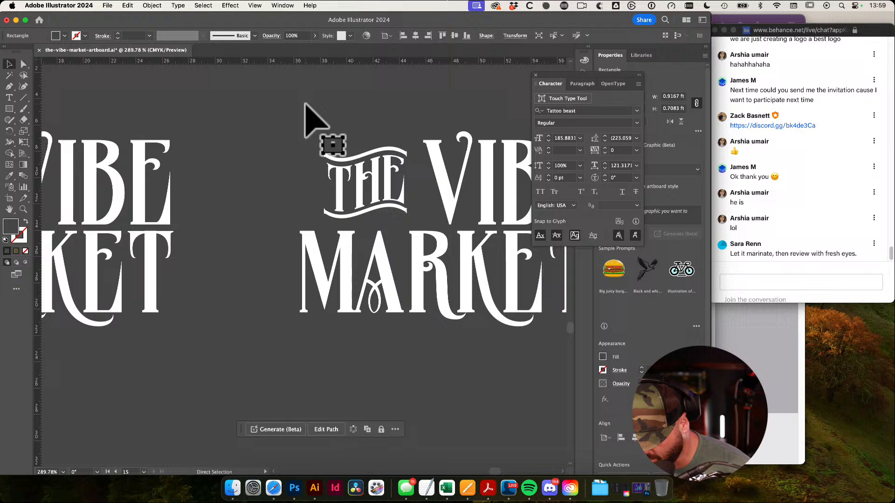
click(372, 162)
key(super+shift+g)
click(328, 121)
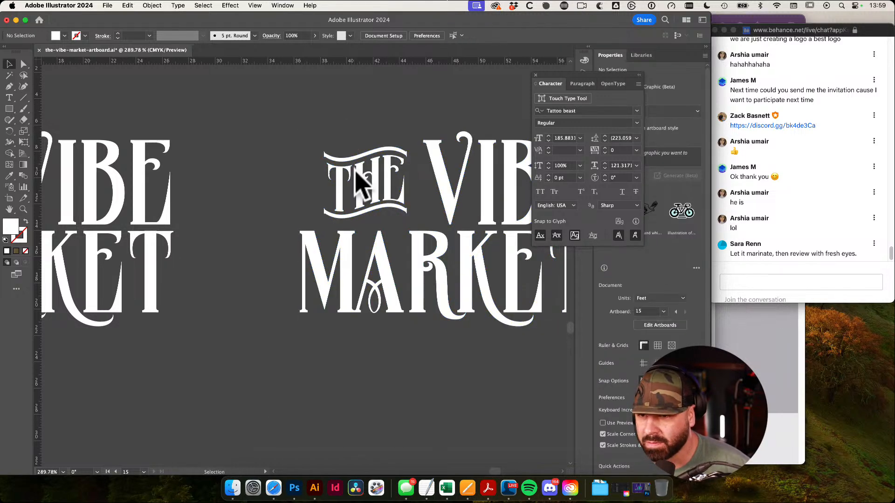
Left-align the THE banner with the word MARKET in the copied logo
click(363, 172)
shift+click(356, 270)
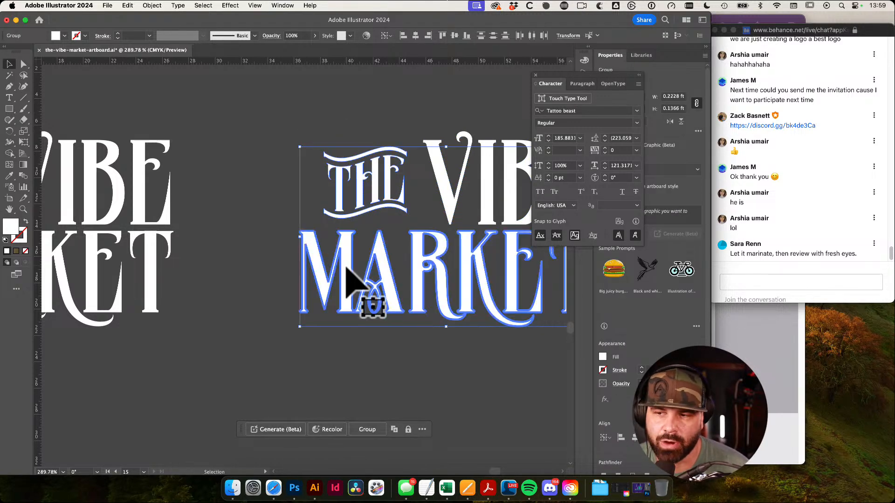
click(402, 36)
click(419, 93)
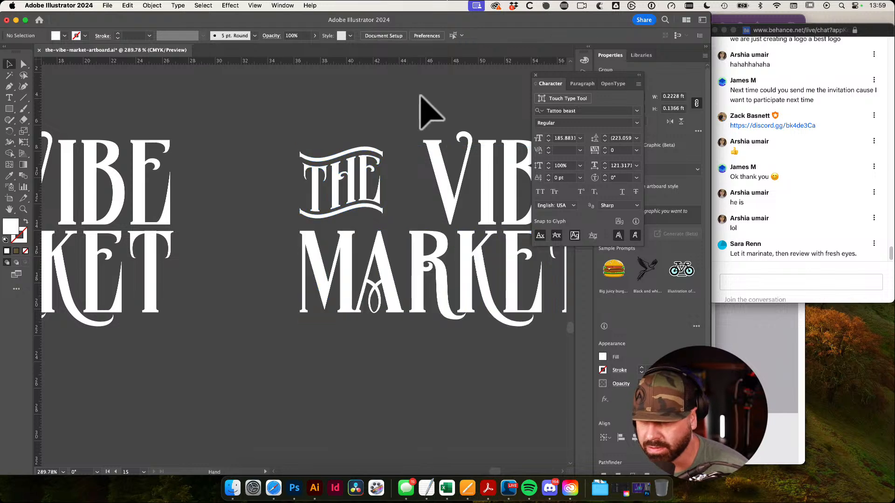
Enlarge the THE banner in the copied logo to about 0.072 ft wide by 0.063 ft high
drag(390, 111, 230, 122)
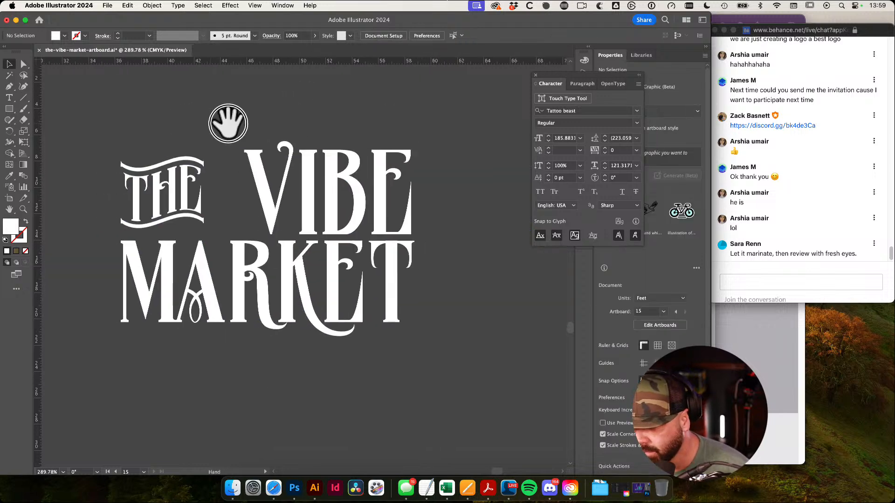
click(225, 229)
key(e)
drag(223, 228, 233, 240)
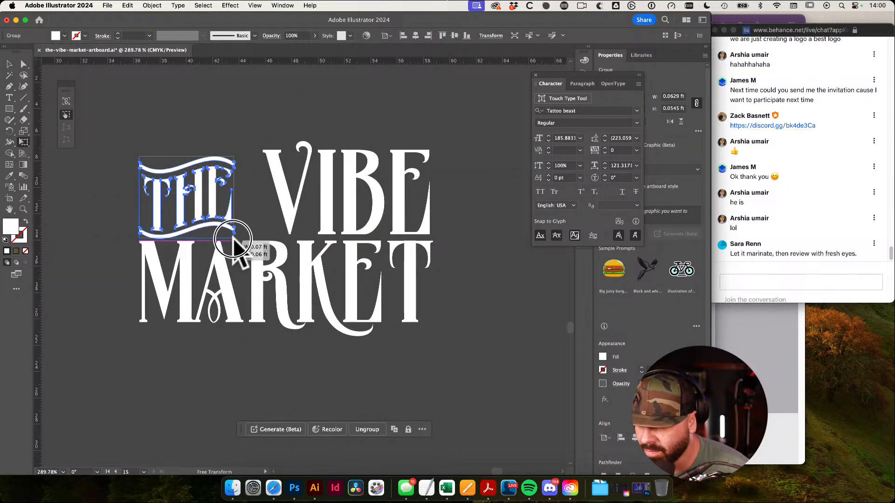
key(v)
shift+click(275, 161)
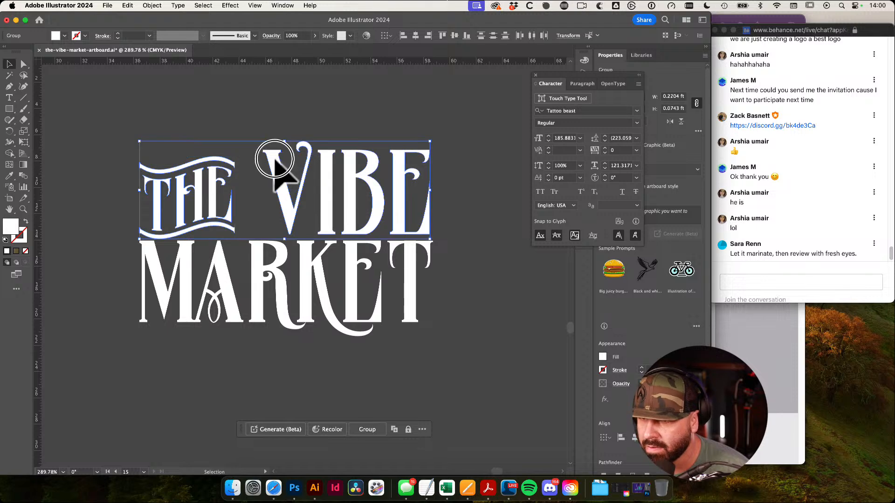
click(415, 98)
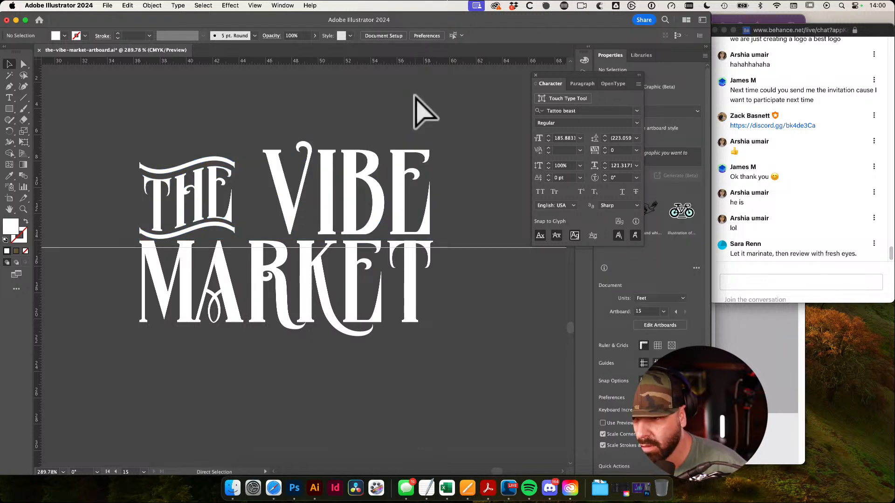
Add a horizontal guide along the top of VIBE and raise the THE banner to meet it
drag(399, 61, 341, 150)
key(super+space)
drag(233, 169, 290, 181)
drag(200, 159, 199, 150)
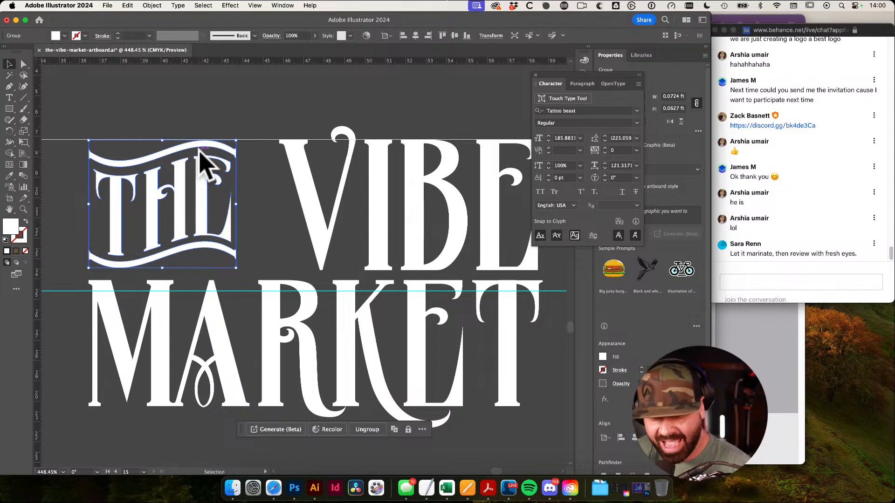
click(774, 285)
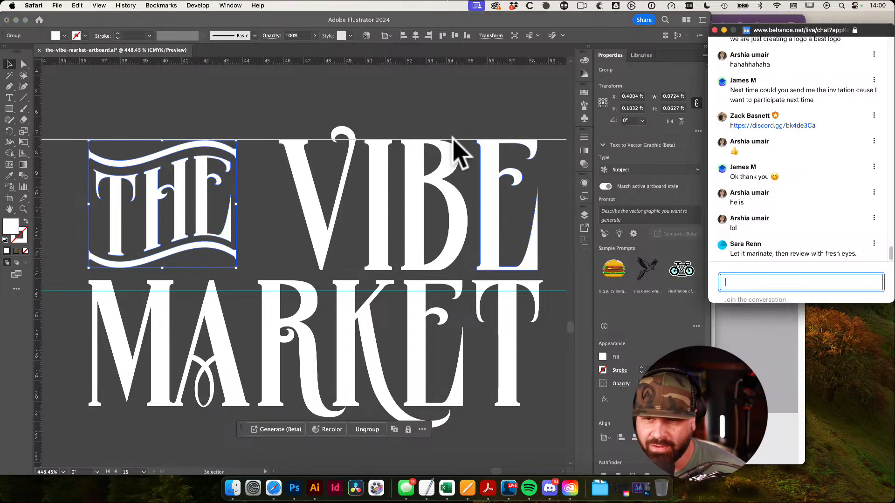
click(423, 107)
drag(499, 137, 451, 136)
drag(308, 160, 277, 170)
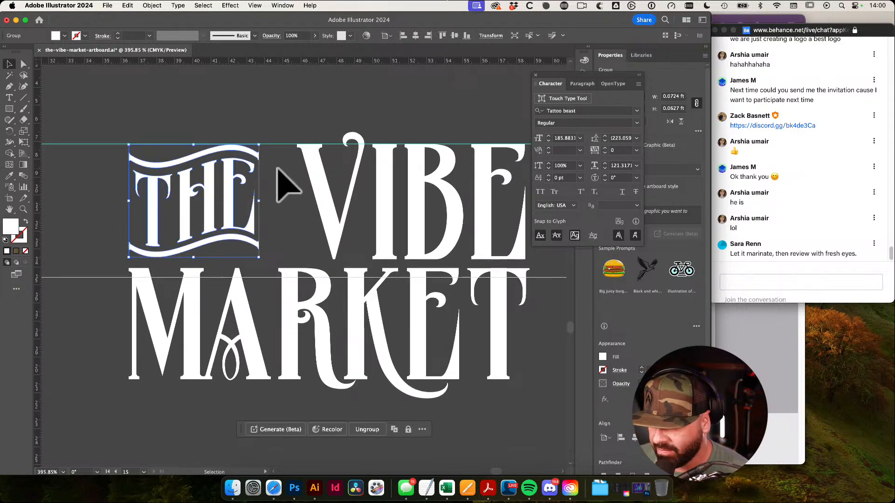
drag(241, 146, 307, 183)
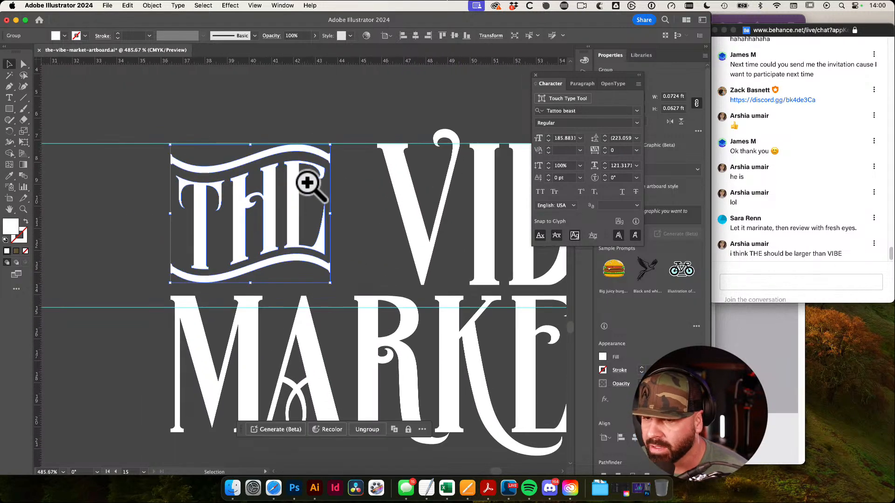
key(a)
shift+click(184, 321)
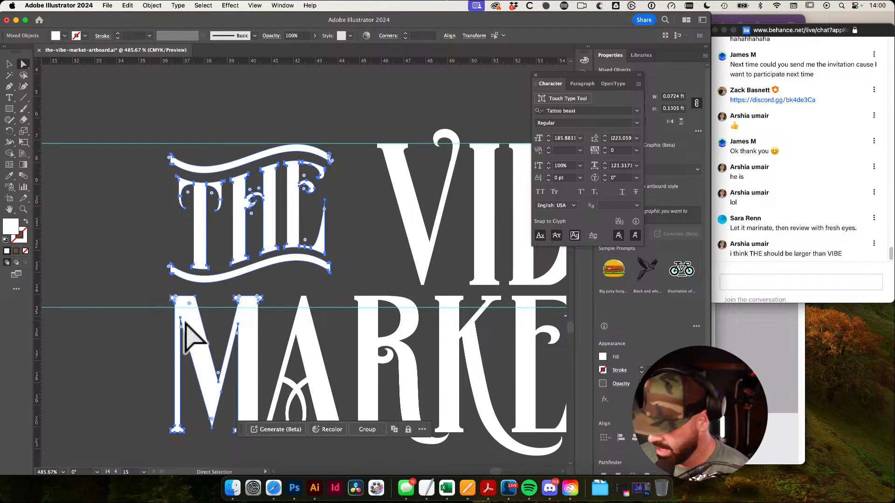
key(v)
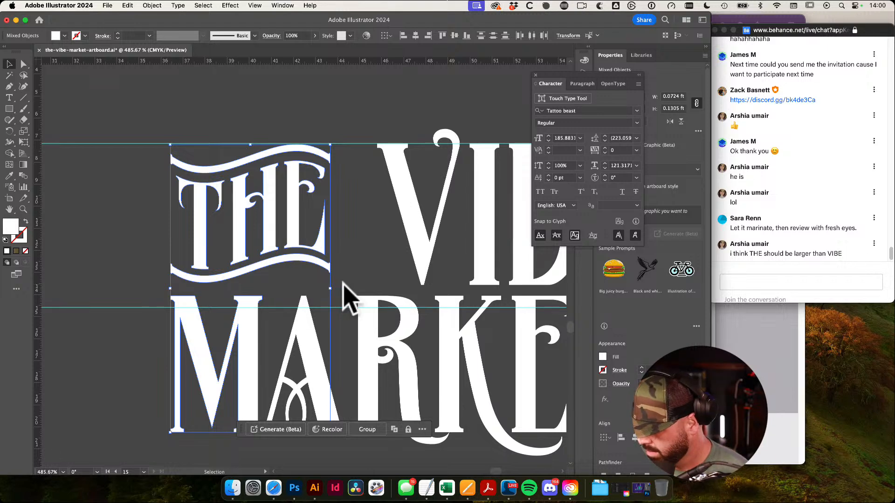
drag(451, 197, 337, 202)
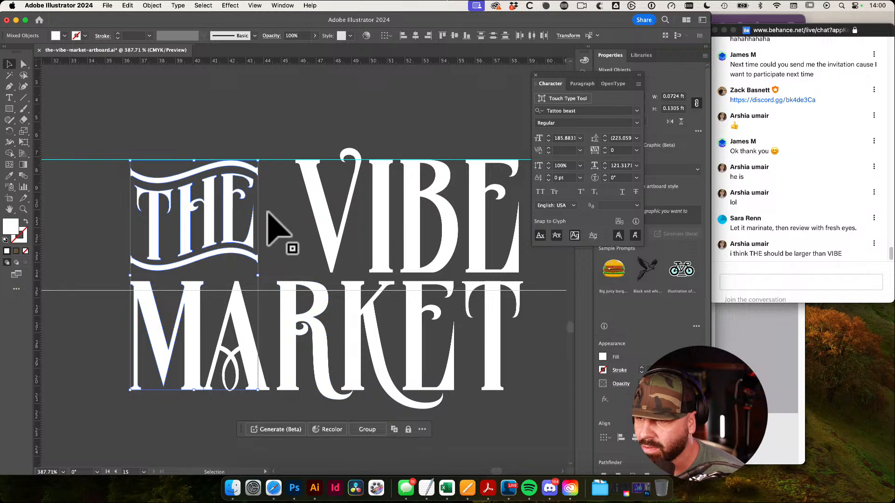
key(e)
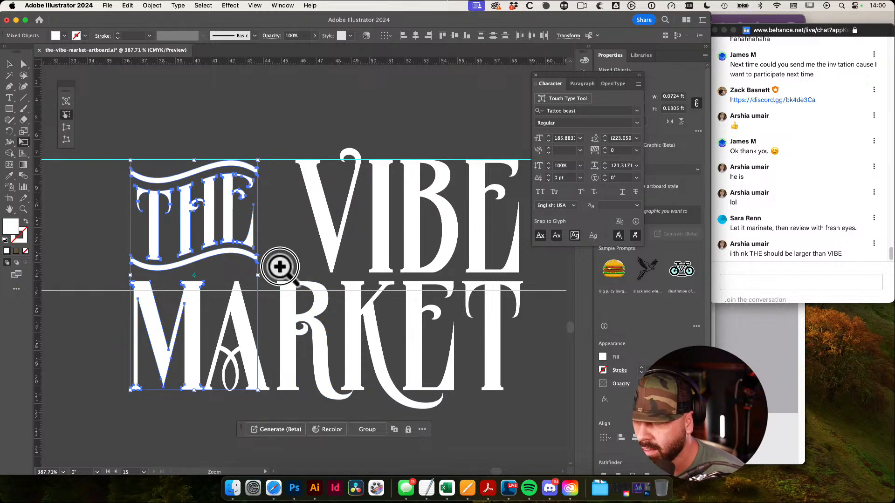
drag(279, 267, 254, 335)
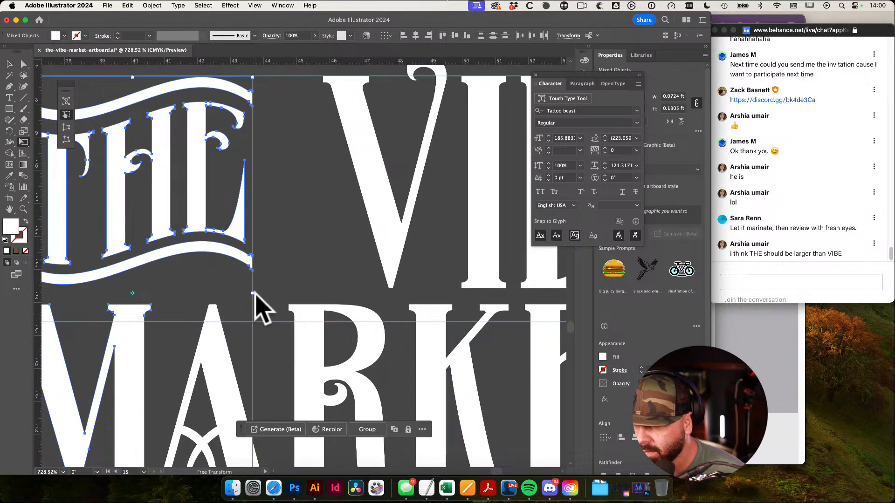
drag(253, 295, 226, 298)
key(super+z)
Try enlarging the THE banner down to the lower horizontal guide, then undo the scaling
key(v)
click(200, 230)
key(e)
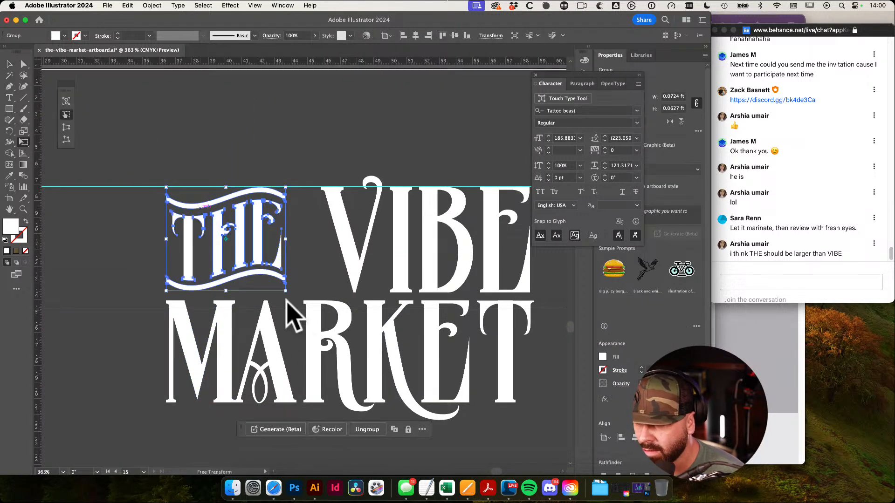
drag(286, 292, 291, 317)
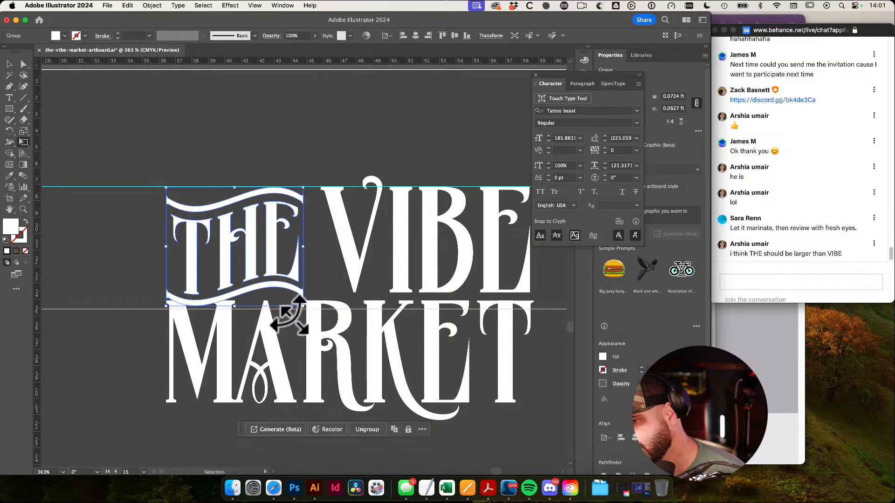
key(super+z)
key(v)
click(320, 171)
drag(320, 171, 294, 197)
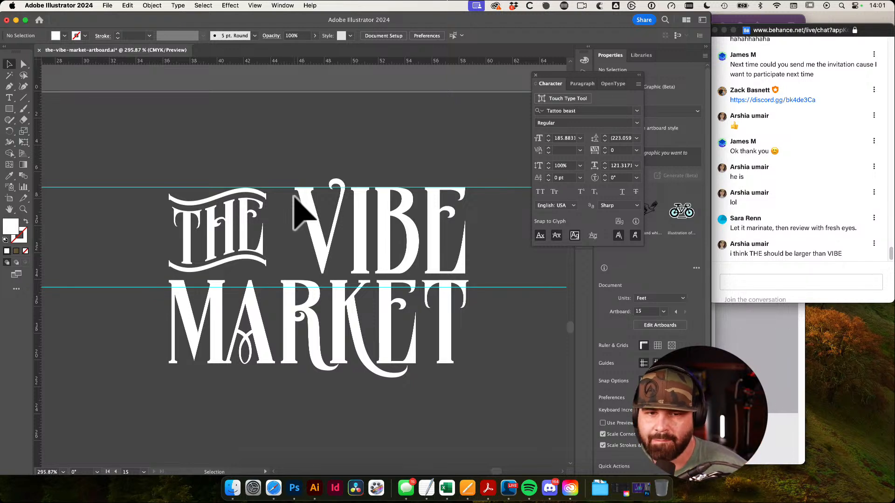
drag(272, 163, 251, 171)
Scale the THE banner up proportionally to 0.0966 ft wide by 0.0838 ft high so it rises above VIBE
click(791, 282)
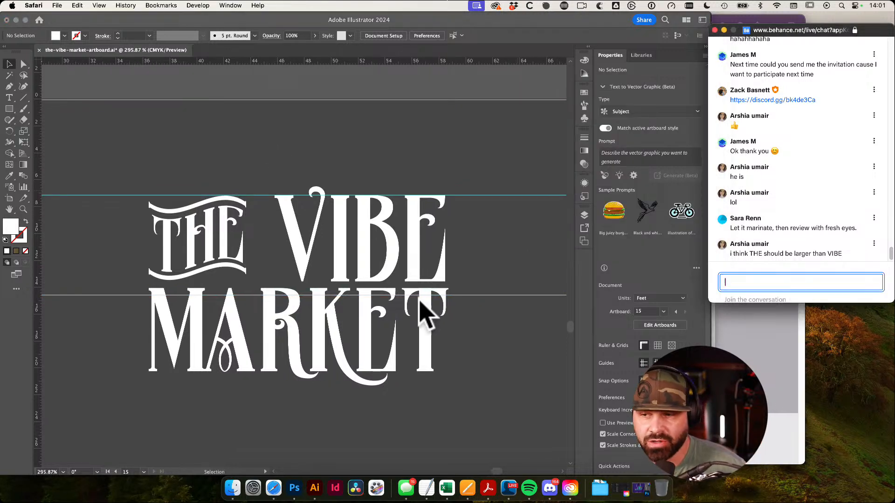
click(232, 243)
click(208, 224)
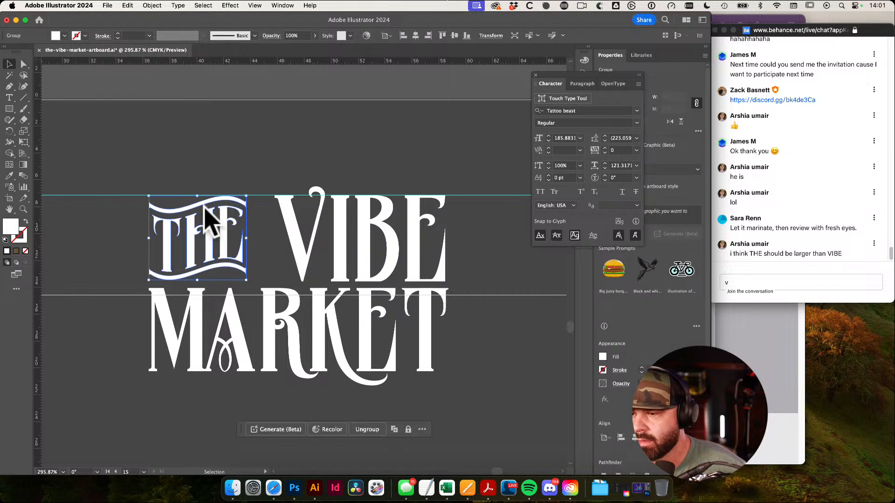
key(e)
drag(246, 196, 279, 166)
scroll(436, 227, right, 3)
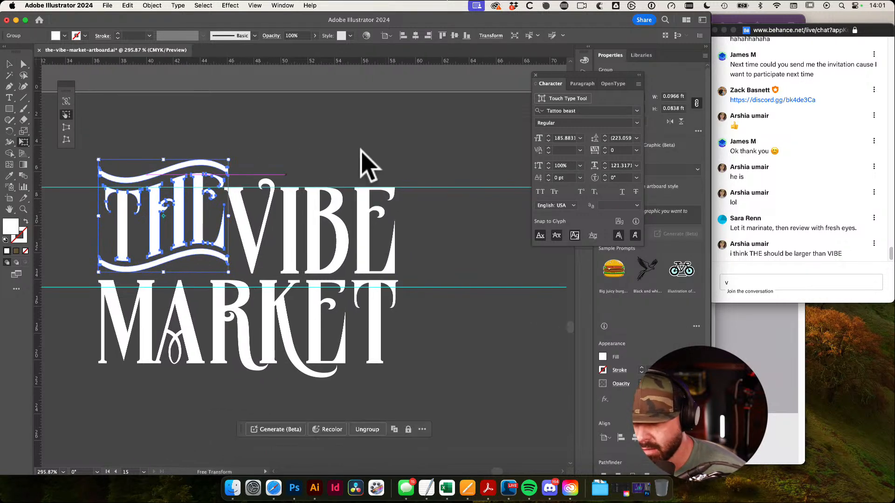
Nudge the enlarged THE banner up three increments to open more space above MARKET
key(v)
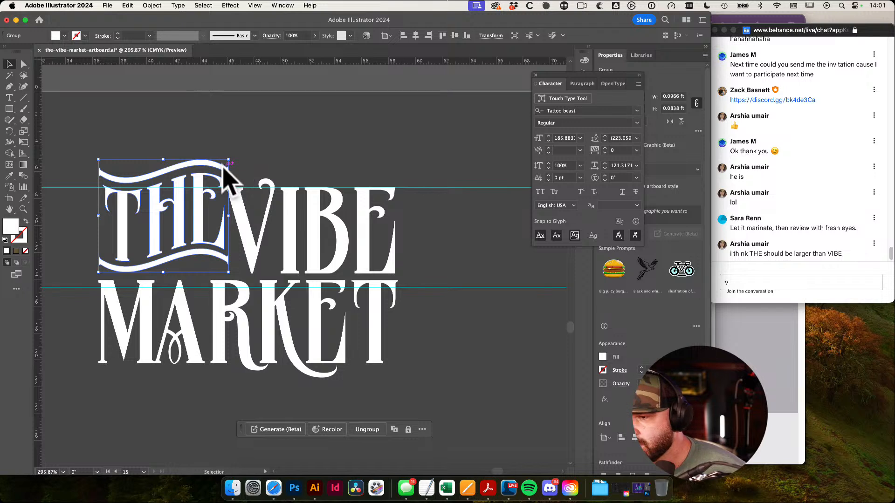
key(Up)
key(Up)
key(Up)
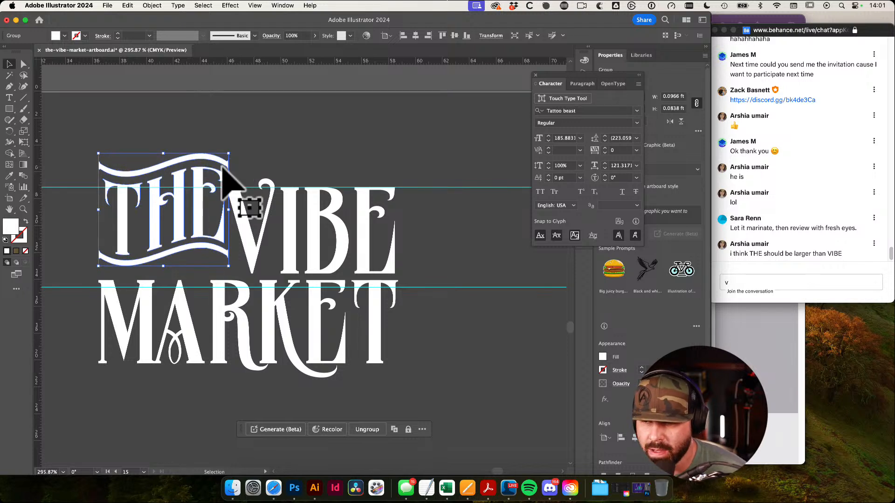
click(296, 184)
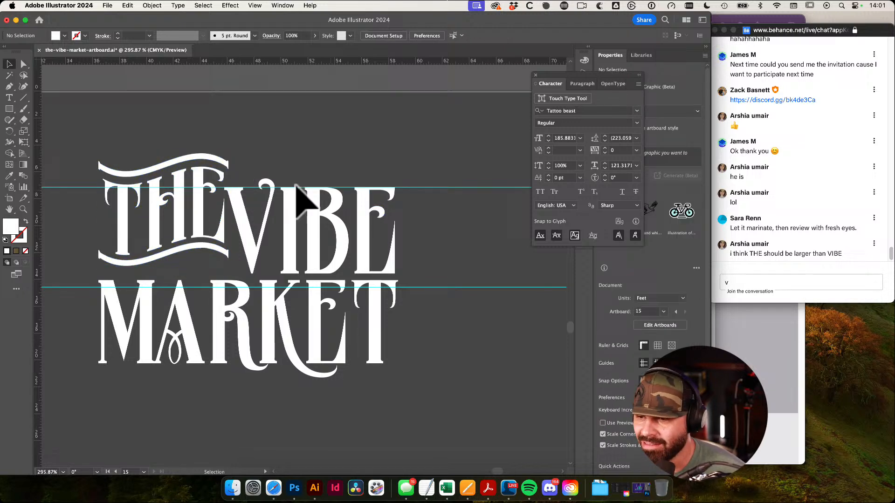
click(308, 215)
click(342, 152)
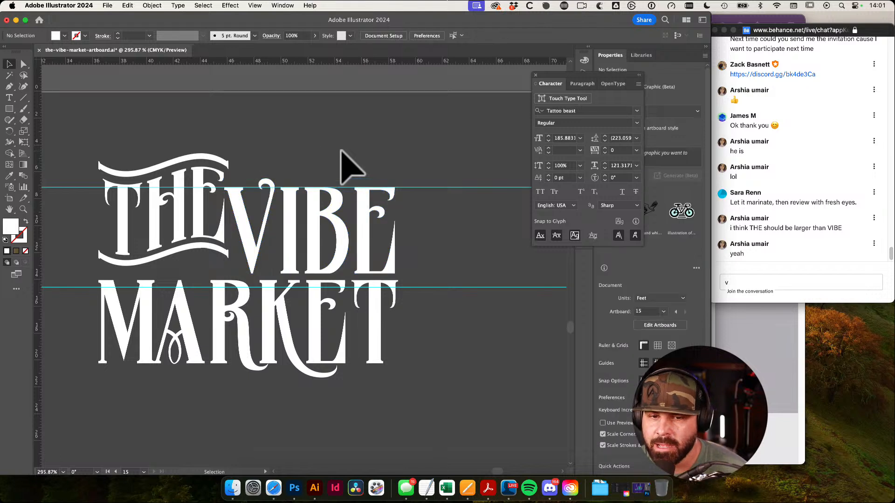
Switch to Safari, play the YouTube video "I am the purveyor of vibes", and return to Illustrator
click(742, 281)
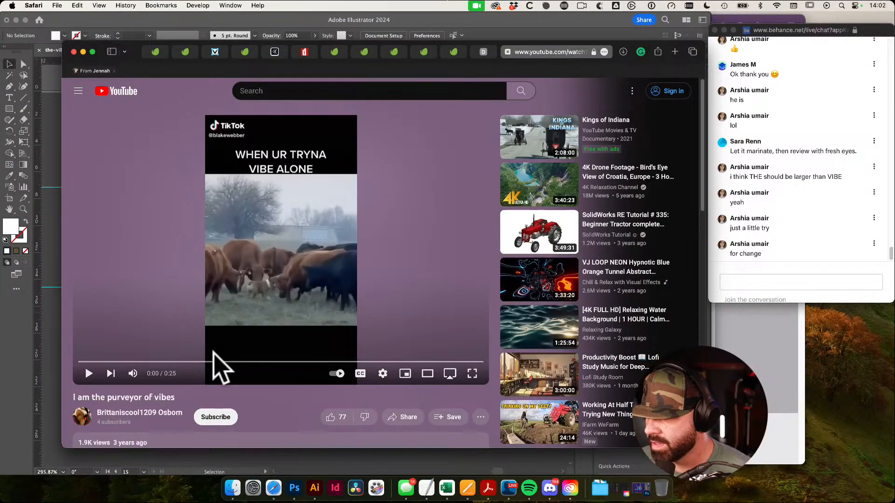
click(89, 373)
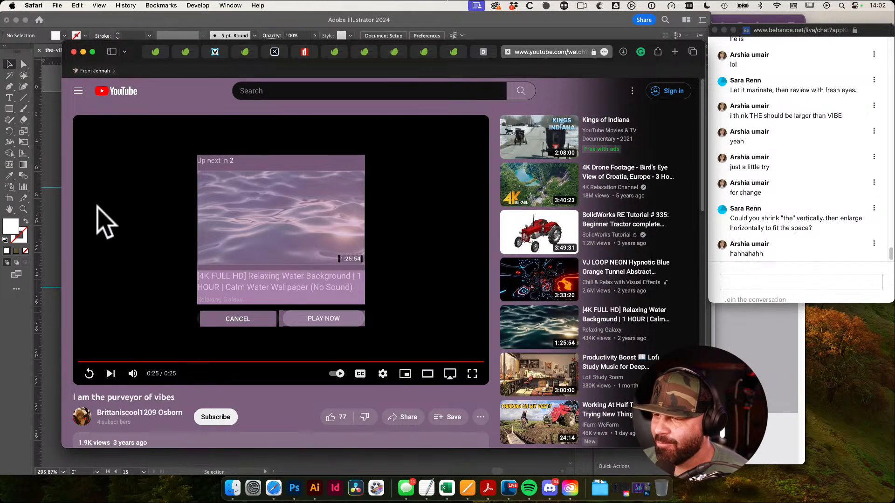
click(55, 242)
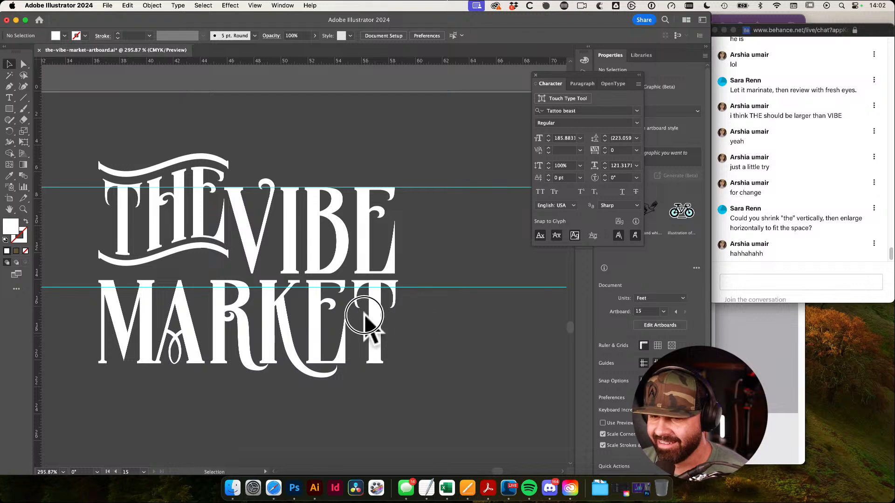
Examine the Purveyor of Vibes avocado sticker designs and their colour variations
alt+super+click(436, 338)
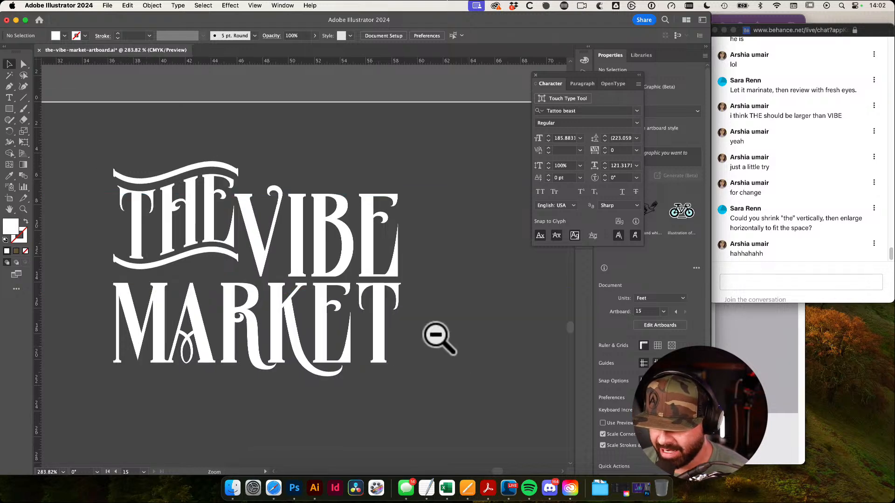
alt+super+click(474, 346)
drag(447, 338, 244, 277)
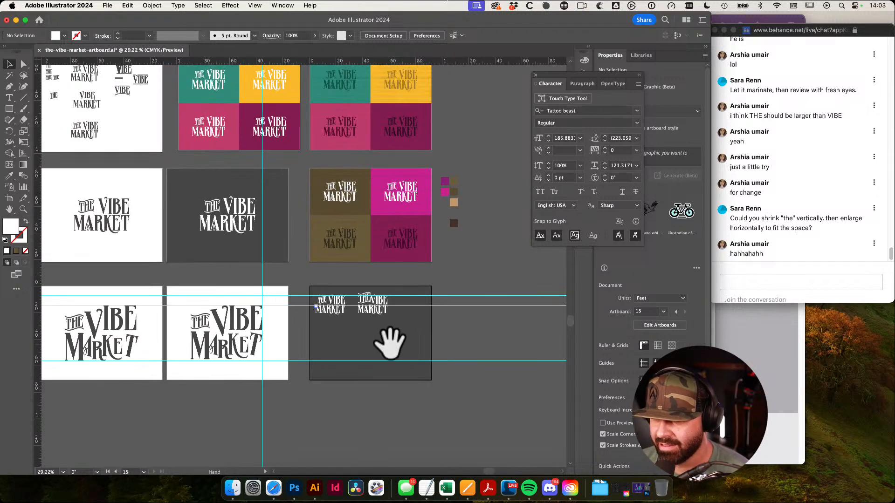
drag(298, 286, 461, 387)
drag(200, 274, 465, 348)
drag(371, 320, 419, 298)
drag(163, 244, 223, 253)
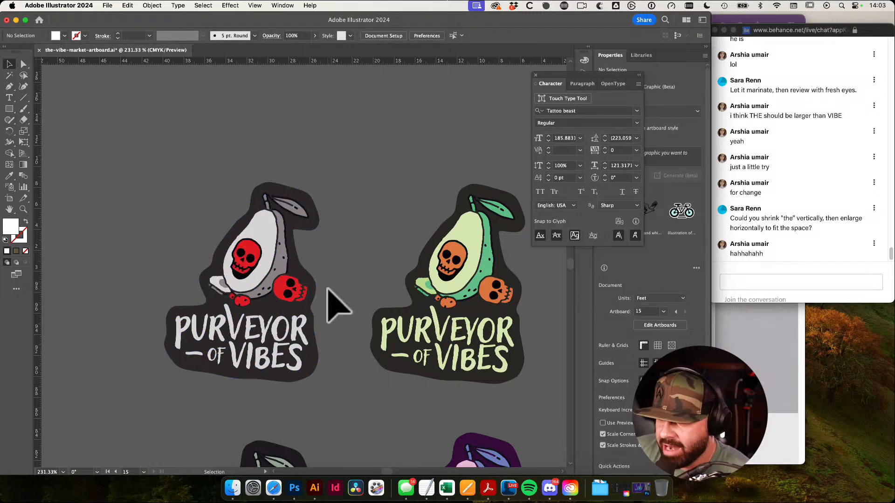
click(364, 284)
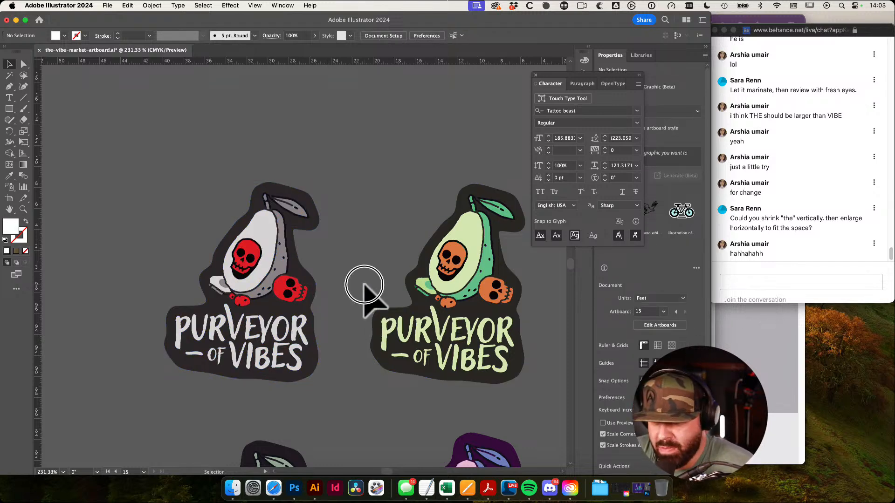
drag(365, 284, 224, 205)
drag(401, 283, 205, 180)
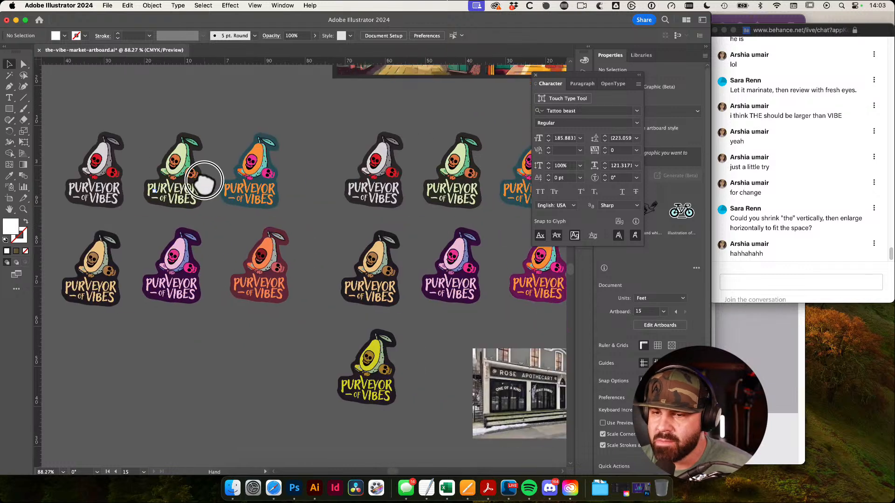
drag(360, 235, 247, 211)
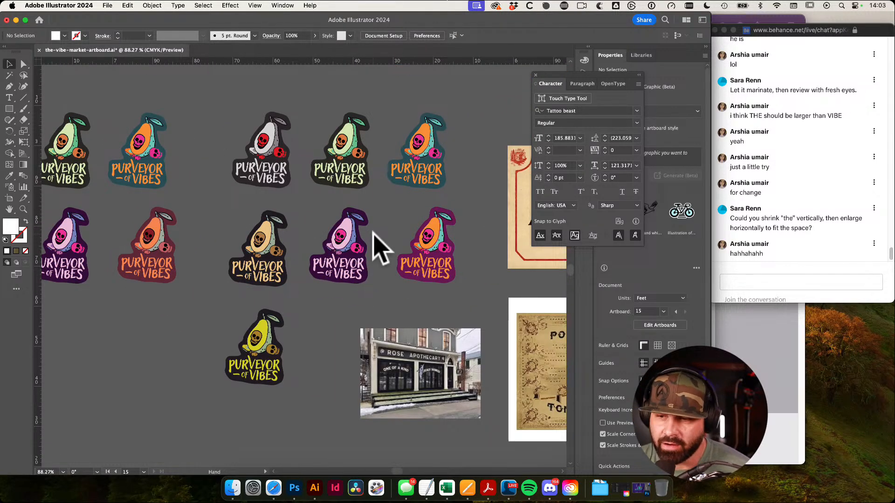
Review the inspiration images, early script lettering trials and coloured logo artboards for The Vibe Market
drag(373, 233, 111, 232)
drag(246, 246, 117, 252)
drag(316, 235, 257, 232)
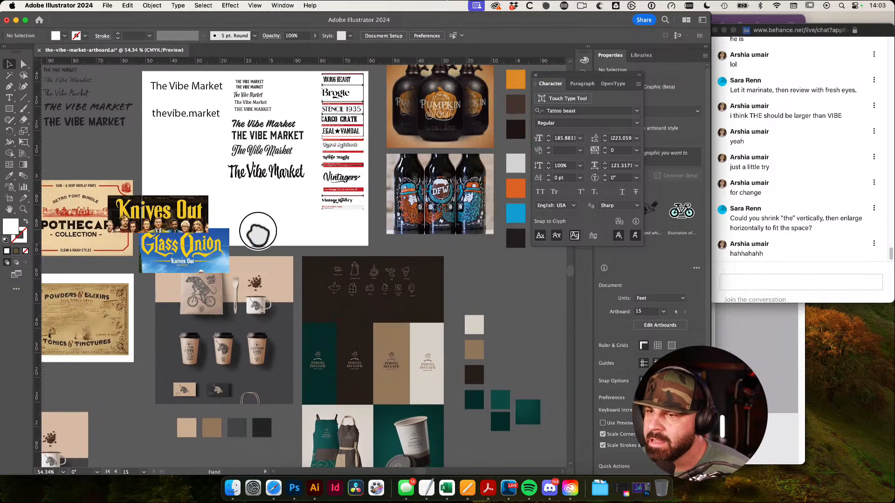
drag(321, 201, 147, 191)
drag(305, 238, 85, 217)
drag(243, 221, 200, 297)
drag(342, 259, 258, 262)
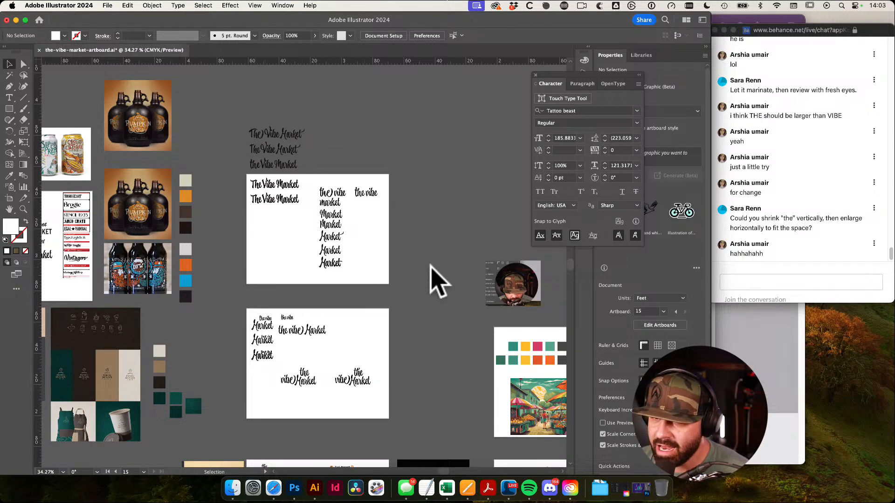
drag(513, 323, 155, 172)
drag(370, 323, 250, 203)
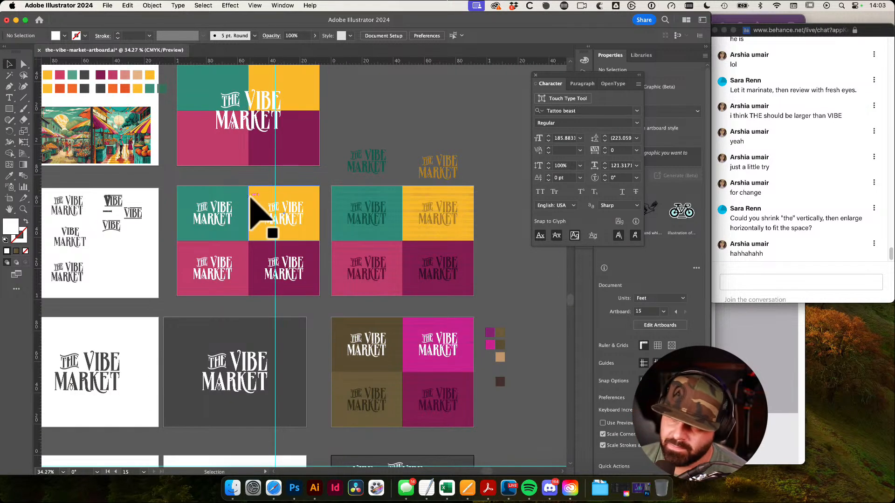
Delete the logo copy with the enlarged THE banner from the dark artboard
drag(289, 390, 289, 179)
drag(406, 281, 535, 326)
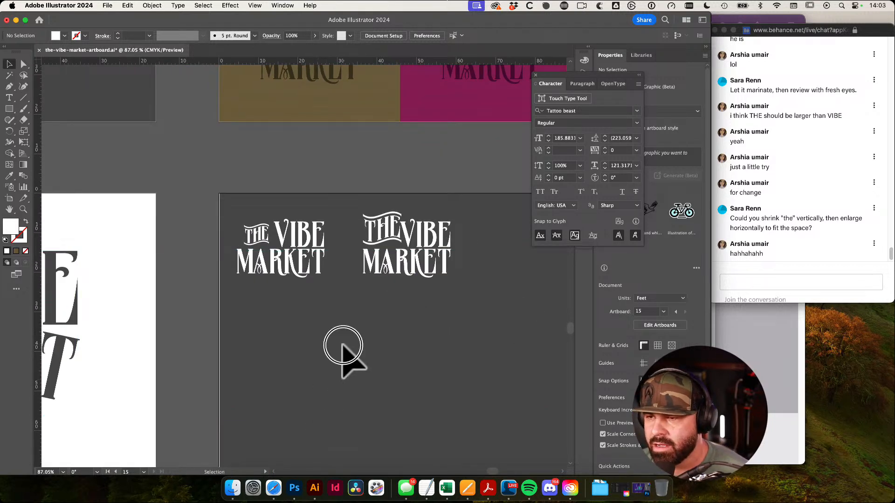
drag(345, 360, 274, 348)
click(263, 182)
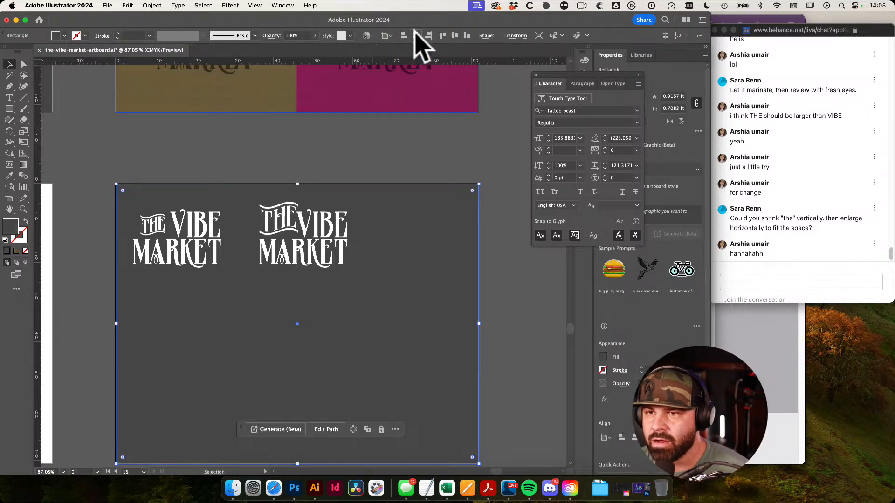
click(425, 154)
scroll(422, 135, down, 3)
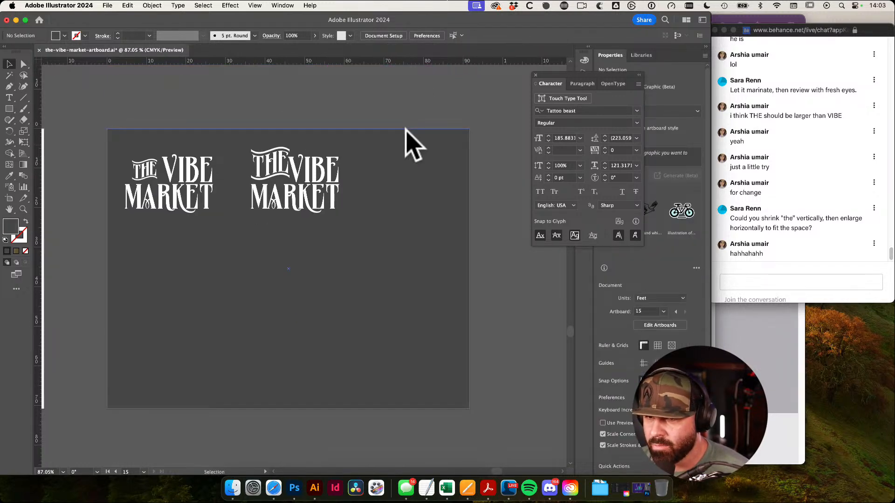
drag(424, 107, 478, 186)
click(480, 186)
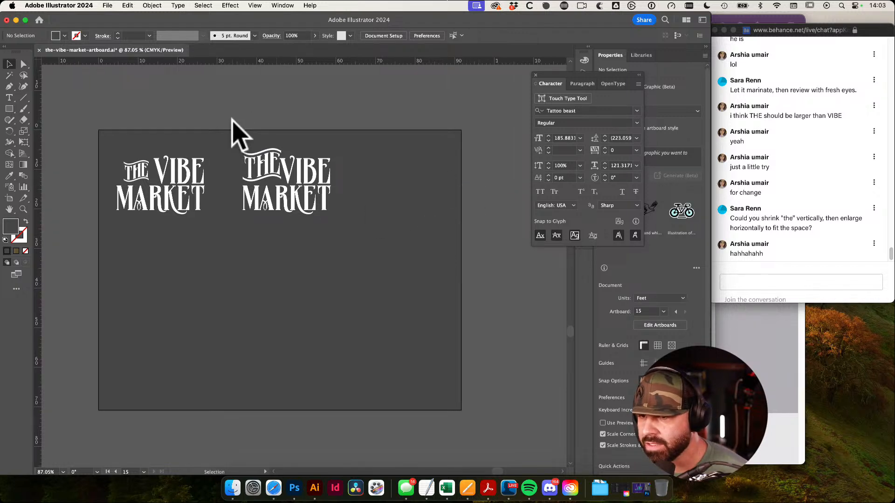
drag(232, 119, 329, 216)
click(364, 244)
key(Delete)
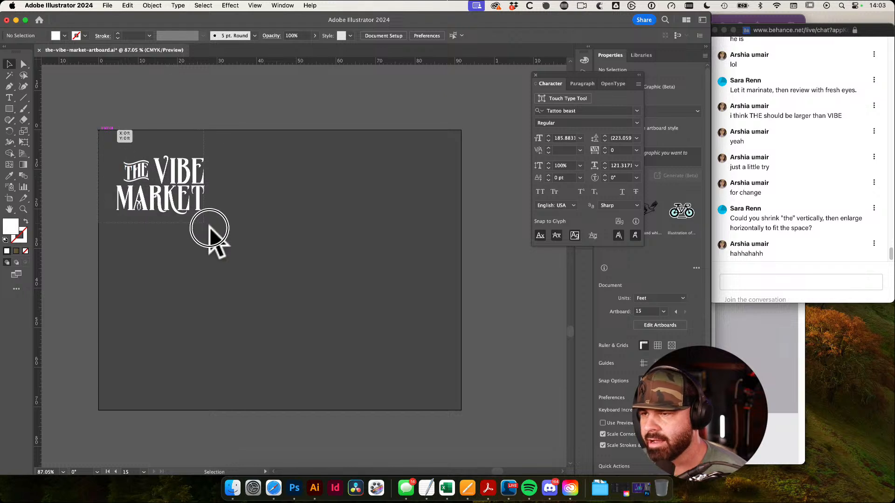
Move the remaining white The Vibe Market logo to the middle of the dark artboard
key(super+a)
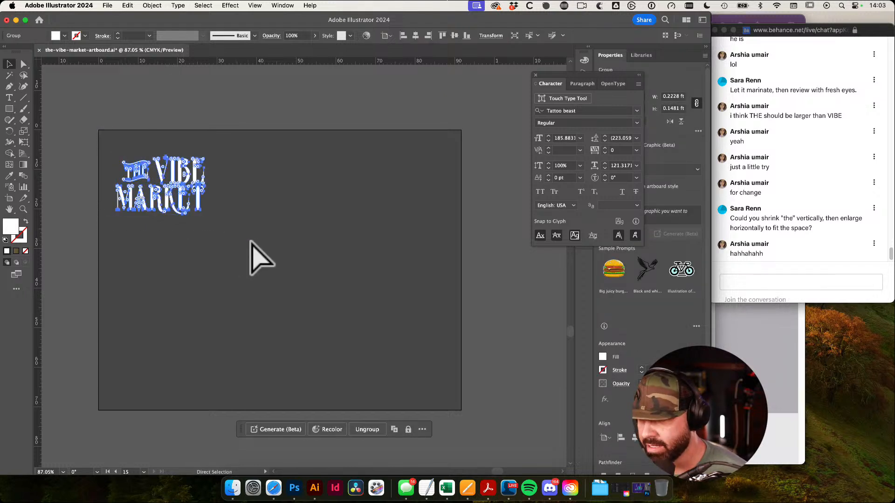
click(269, 219)
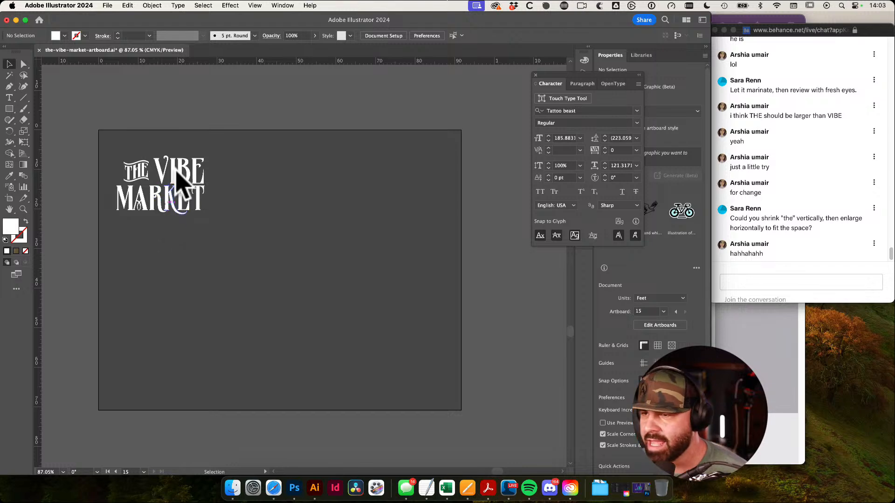
drag(93, 143, 220, 240)
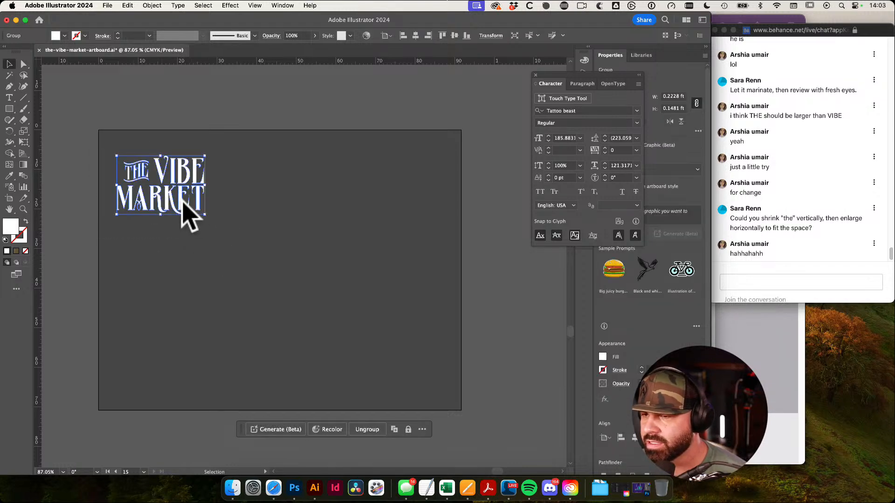
drag(168, 195, 384, 326)
click(363, 285)
click(280, 322)
drag(279, 324, 383, 343)
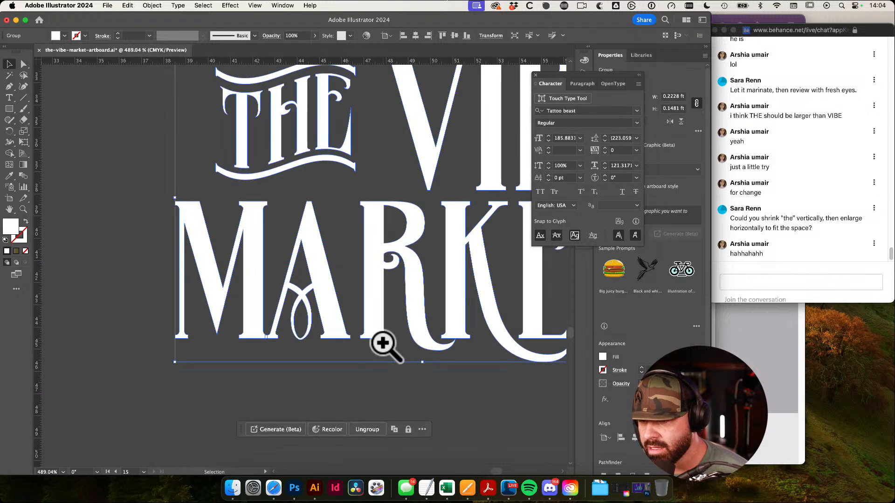
Copy the inner cutout shapes of the A in MARKET and paste them below the word
key(q)
mouse_move(301, 275)
mouse_down()
mouse_move(320, 326)
mouse_move(305, 342)
mouse_move(284, 336)
mouse_move(281, 314)
mouse_move(285, 287)
mouse_move(301, 276)
mouse_up()
key(v)
click(348, 372)
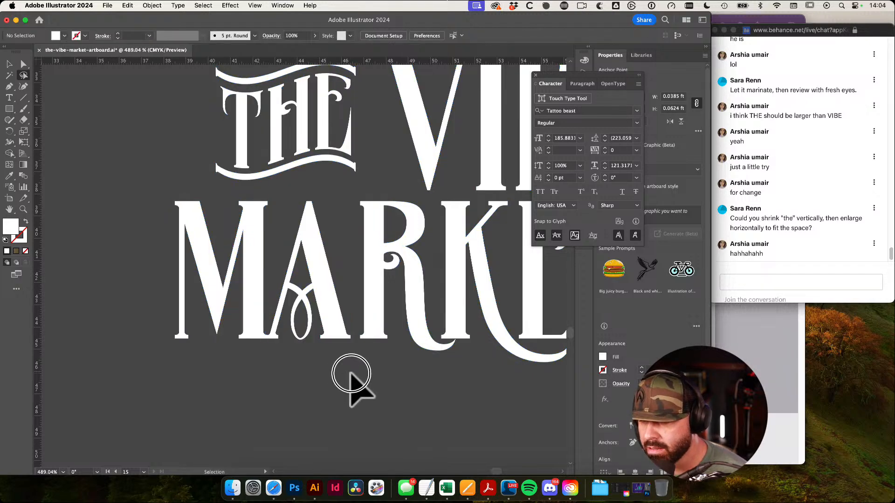
key(super+v)
drag(312, 291, 158, 414)
drag(239, 407, 266, 272)
Try deleting the top anchor point of the pasted upper cutout, and undo the deletion
key(a)
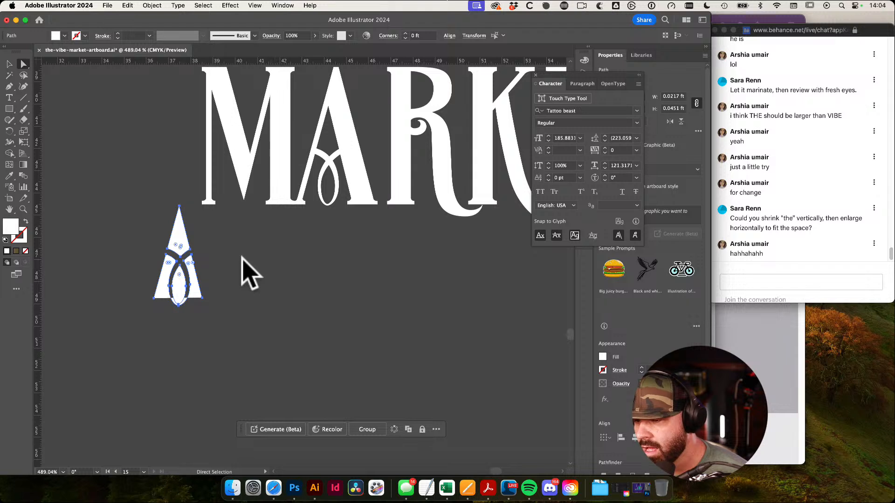
click(178, 206)
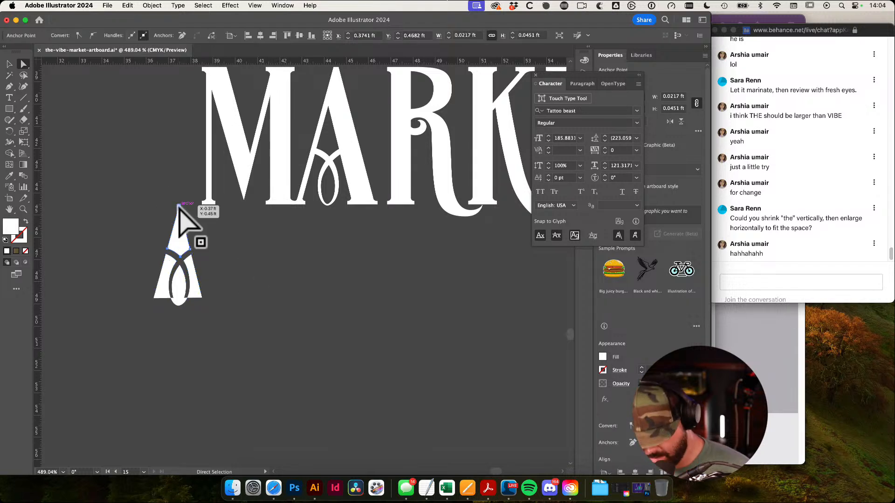
key(Delete)
key(Delete)
key(super+z)
key(super+z)
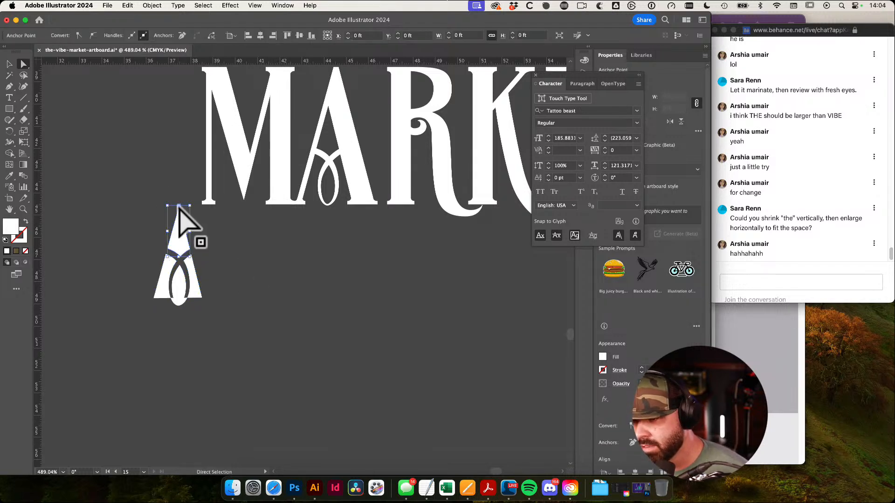
Try moving the upper triangular cutout aside, undo the move and delete the pasted cutouts
key(v)
drag(224, 291, 234, 299)
click(164, 224)
drag(164, 224, 148, 258)
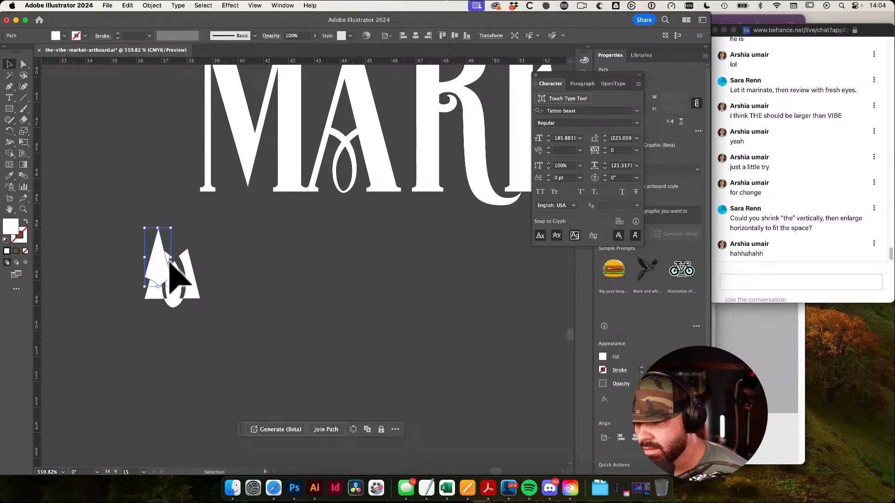
key(super+z)
key(super+z)
key(super+z)
key(Delete)
Duplicate the A of MARKET into the empty space below the word
drag(374, 269, 289, 331)
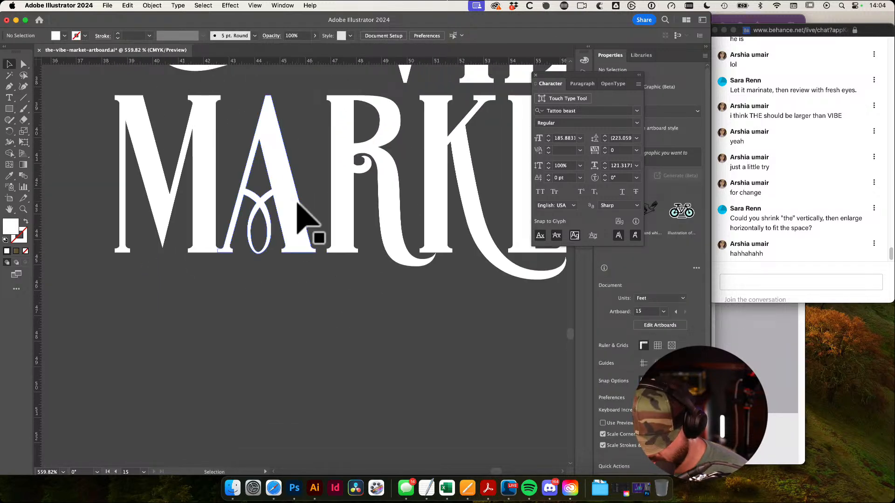
drag(287, 188, 234, 378)
drag(335, 344, 367, 243)
key(a)
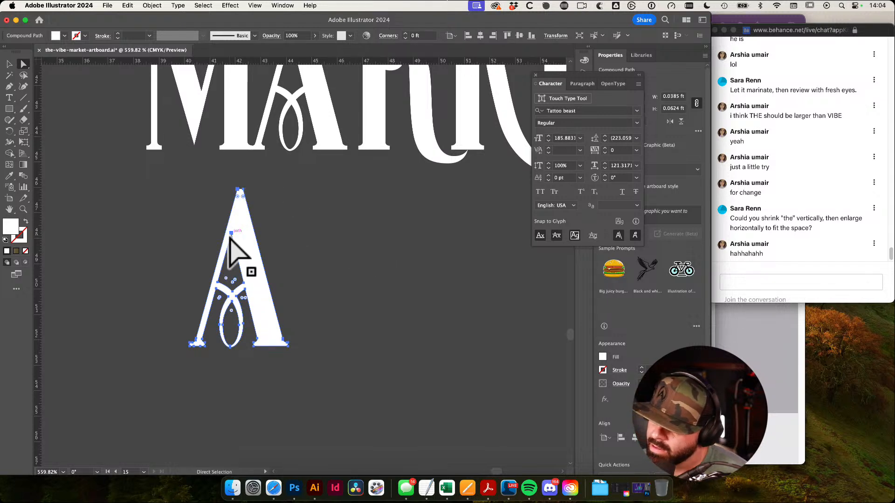
Draw a white rectangle about 0.056 by 0.062 ft beside the copied A and try moving the letter onto it
key(m)
drag(321, 220, 463, 378)
key(v)
drag(257, 278, 399, 303)
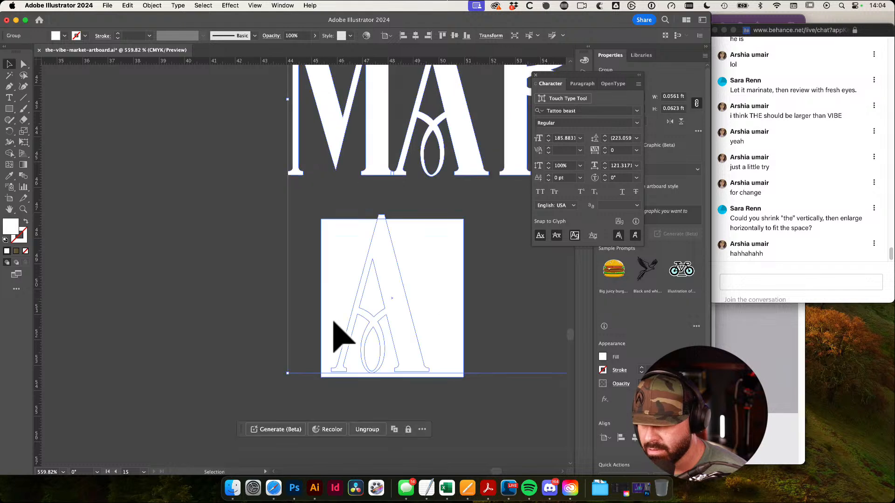
key(super+z)
Cut the duplicated A out of the logo group and paste it as a separate object
click(272, 207)
key(a)
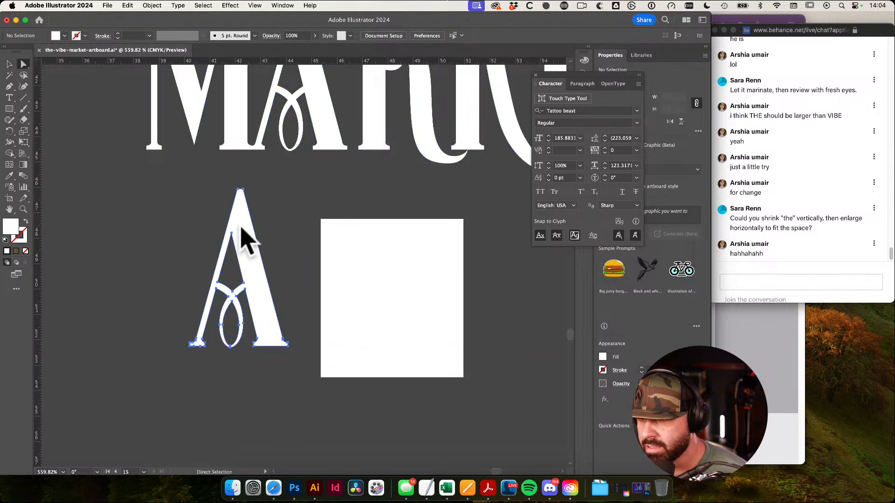
click(241, 227)
key(super+x)
key(v)
key(super+v)
Place the white rectangle over the A, try the Shape Builder on both shapes, and delete the rectangle
click(358, 244)
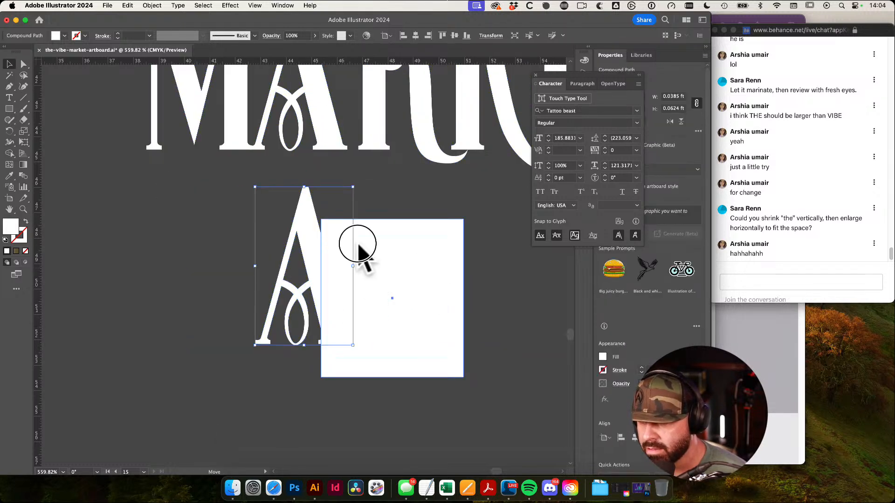
drag(359, 245, 329, 243)
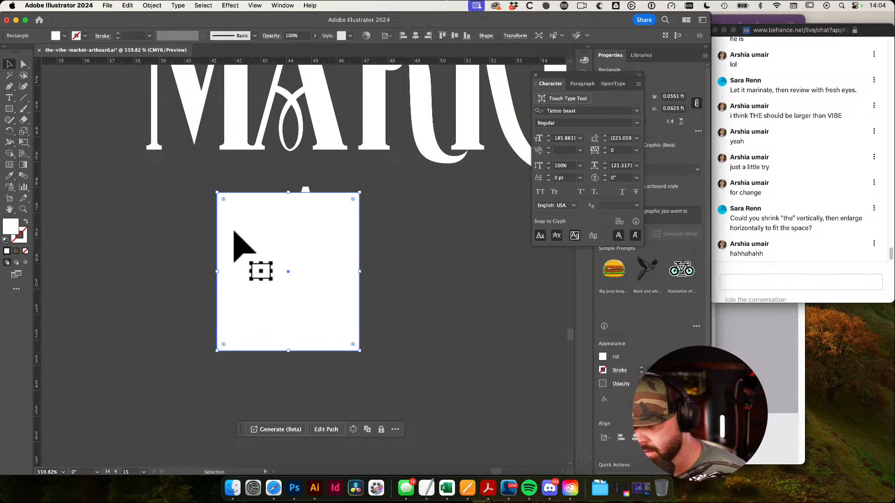
drag(171, 219, 389, 339)
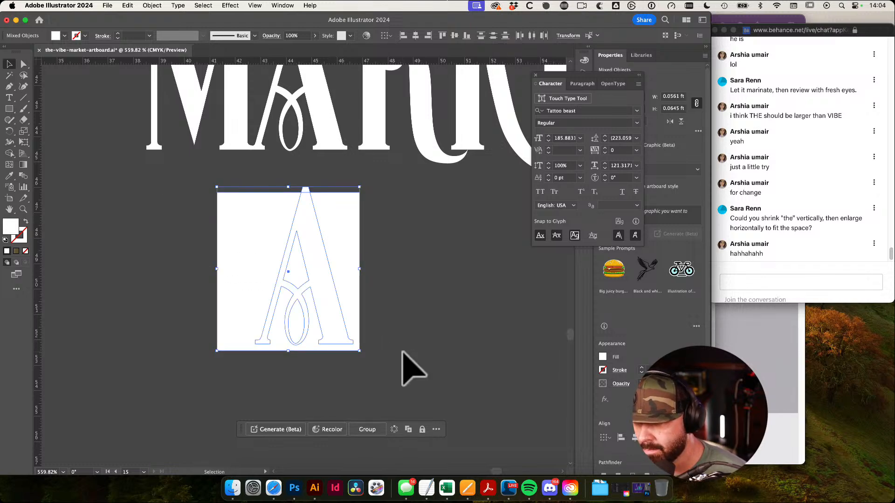
key(shift+m)
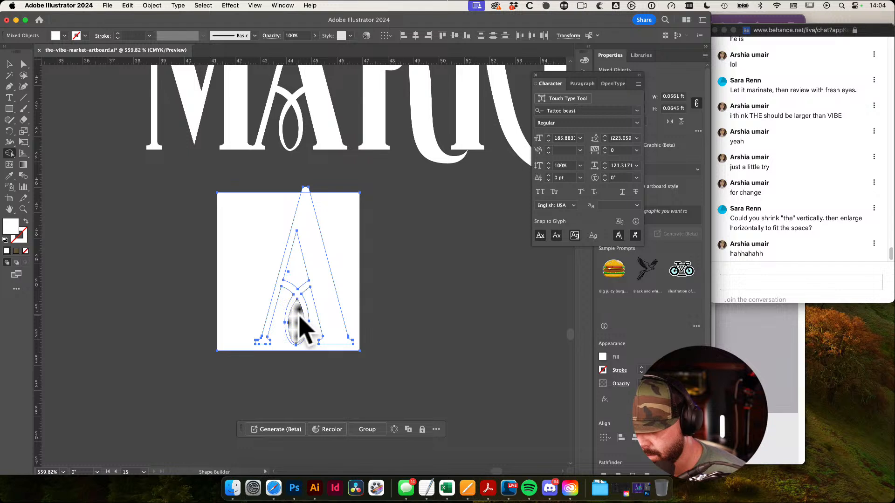
key(a)
click(420, 237)
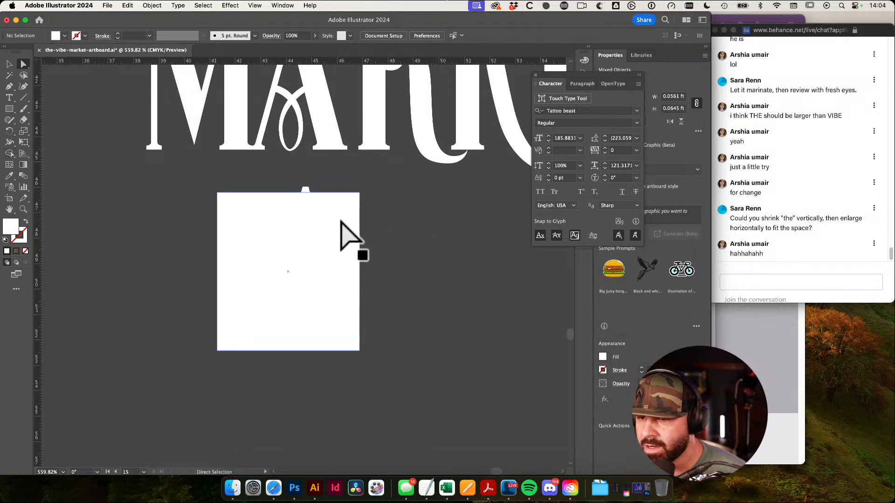
click(343, 221)
key(Delete)
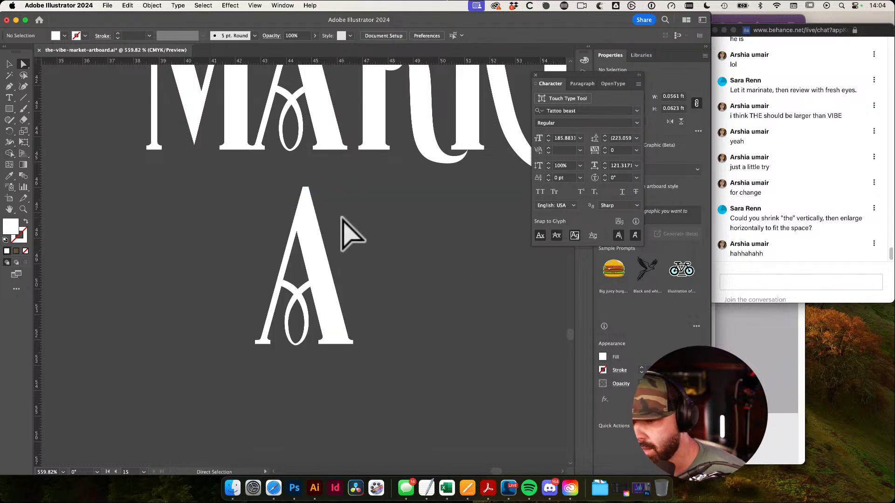
Copy the standalone A's inner cutouts with a Lasso selection and paste them beside the letter
drag(358, 296, 413, 310)
drag(240, 288, 267, 299)
key(q)
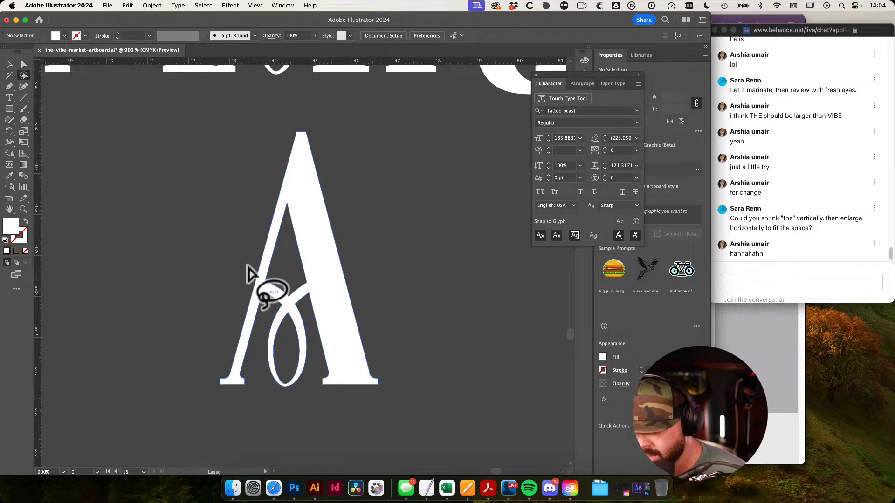
mouse_move(292, 267)
mouse_down()
mouse_move(315, 282)
mouse_move(317, 336)
mouse_move(298, 401)
mouse_move(262, 356)
mouse_move(256, 299)
mouse_move(259, 280)
mouse_move(288, 280)
mouse_up()
key(super+c)
super+click(434, 299)
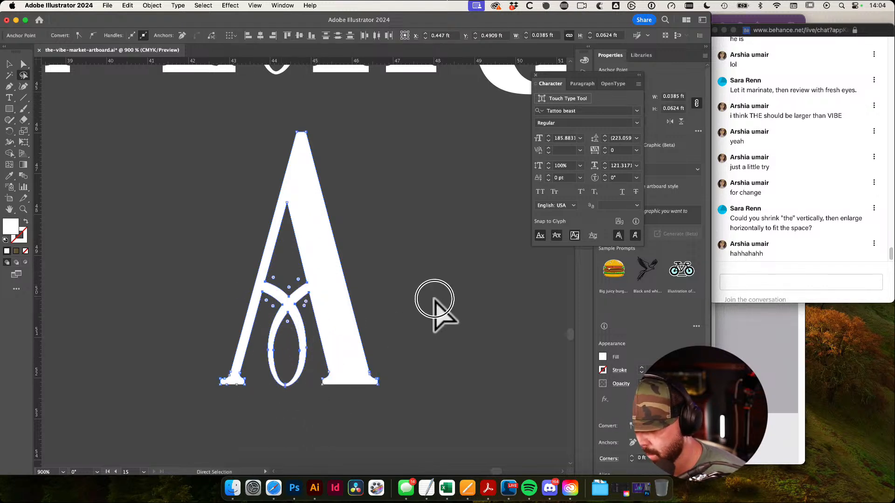
key(super+v)
drag(438, 295, 388, 298)
drag(258, 229, 379, 242)
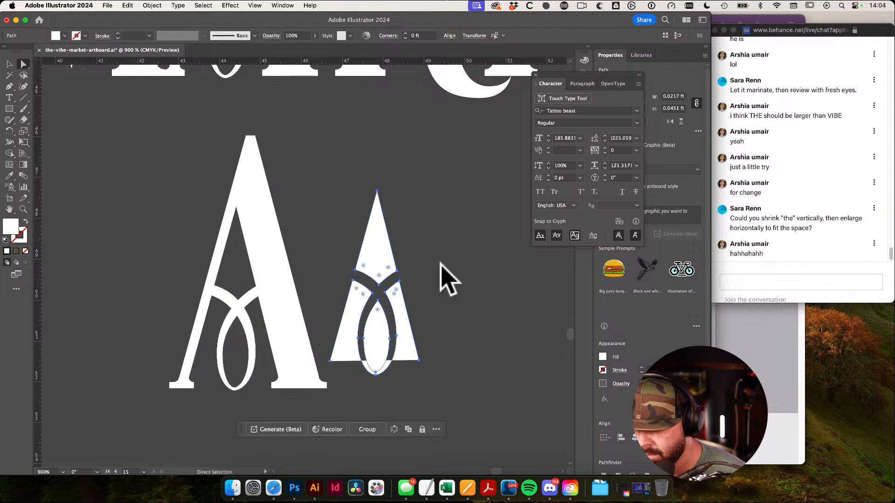
Try adjusting the pasted upper triangular cutout by its points, and undo the last change
key(p)
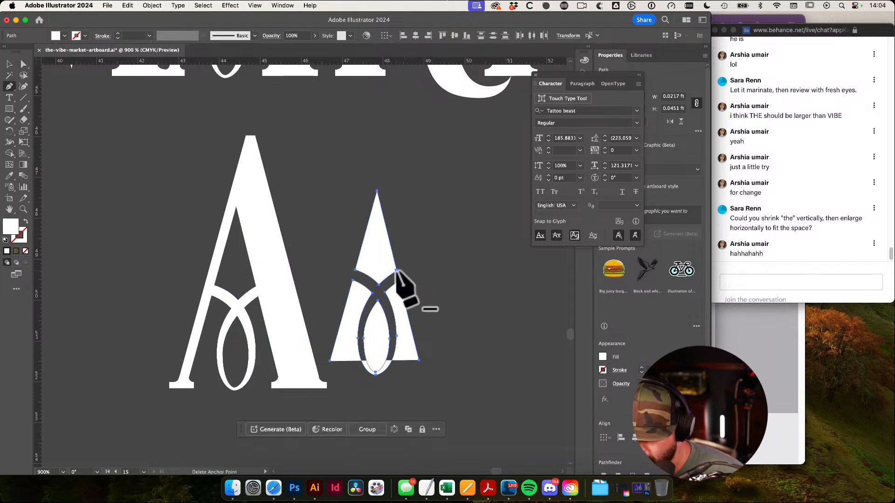
super+click(404, 270)
super+click(399, 281)
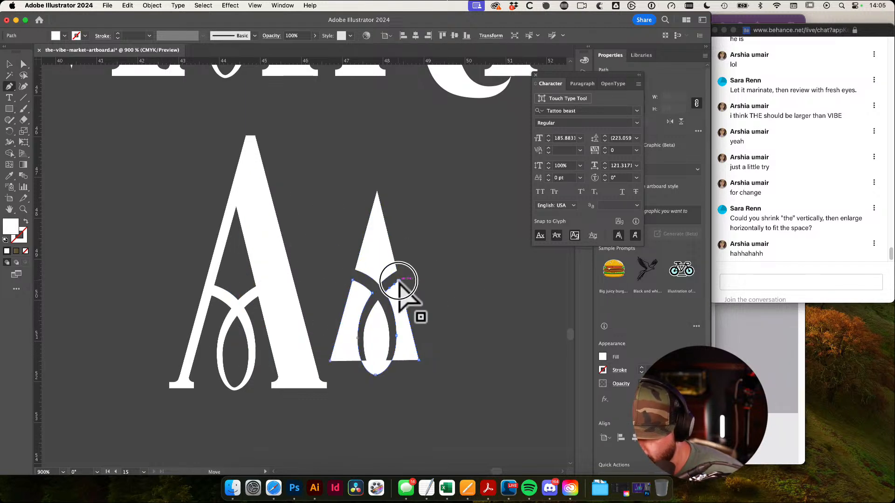
super+click(418, 245)
key(a)
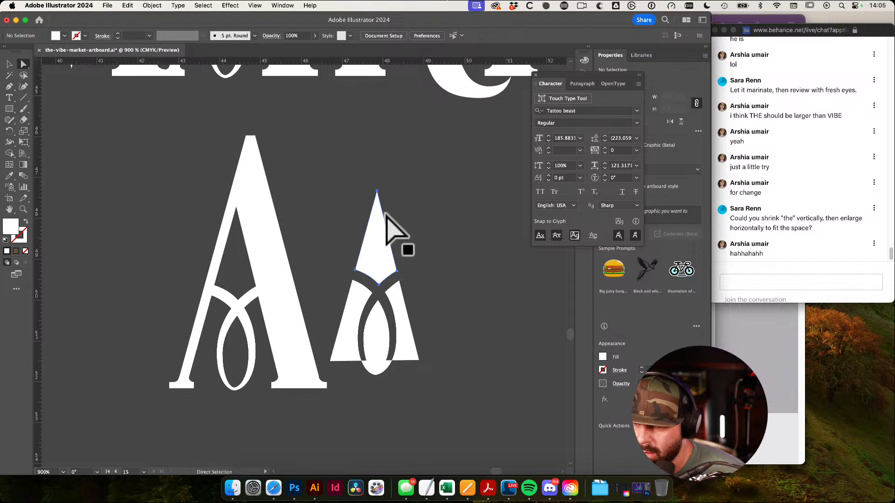
click(386, 214)
drag(376, 190, 376, 376)
key(super+z)
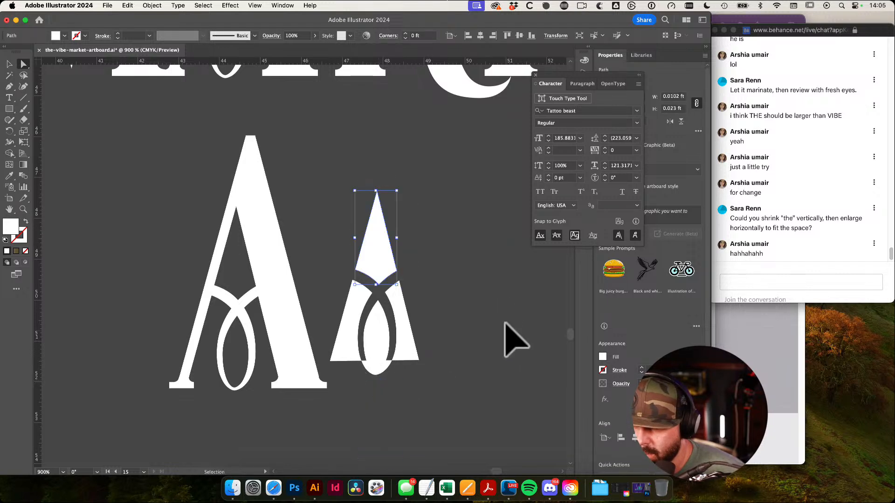
Delete all the pasted cutout shapes beside the standalone A
key(v)
drag(353, 218, 433, 378)
scroll(434, 379, left, 1)
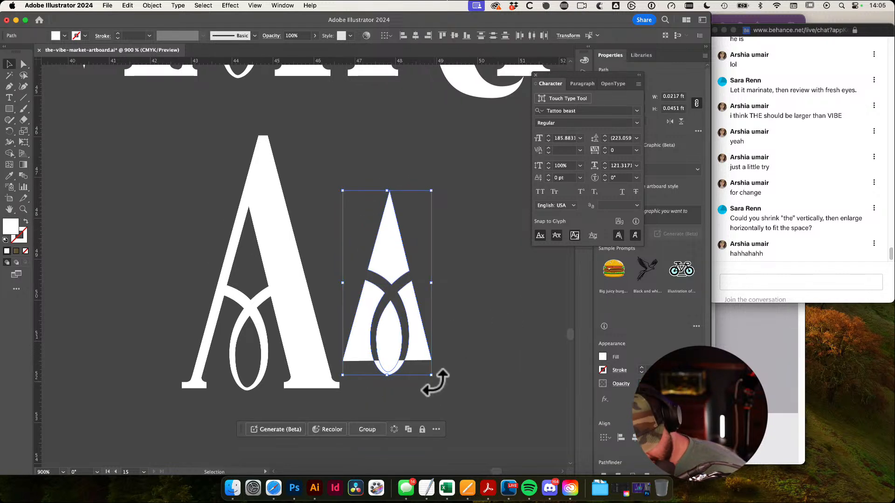
key(Delete)
Draw a white rectangle about 0.069 by 0.077 ft around the standalone A and send it to the back
key(a)
click(274, 308)
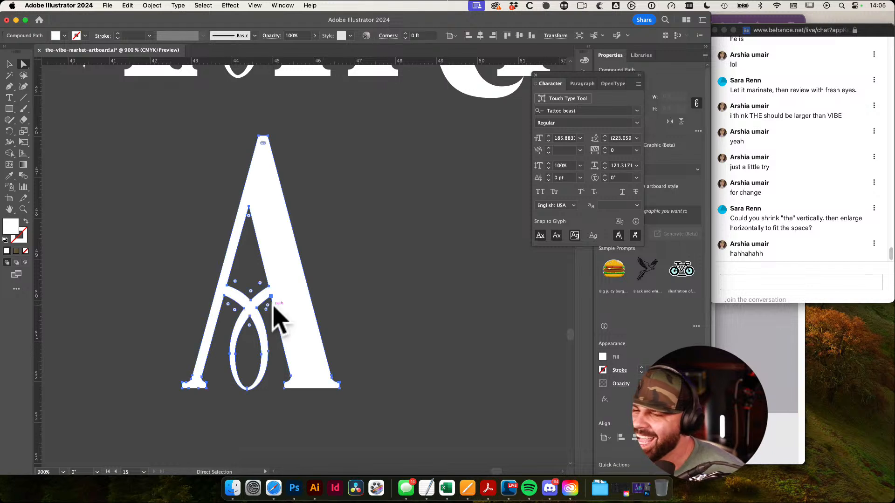
click(325, 284)
click(288, 273)
key(m)
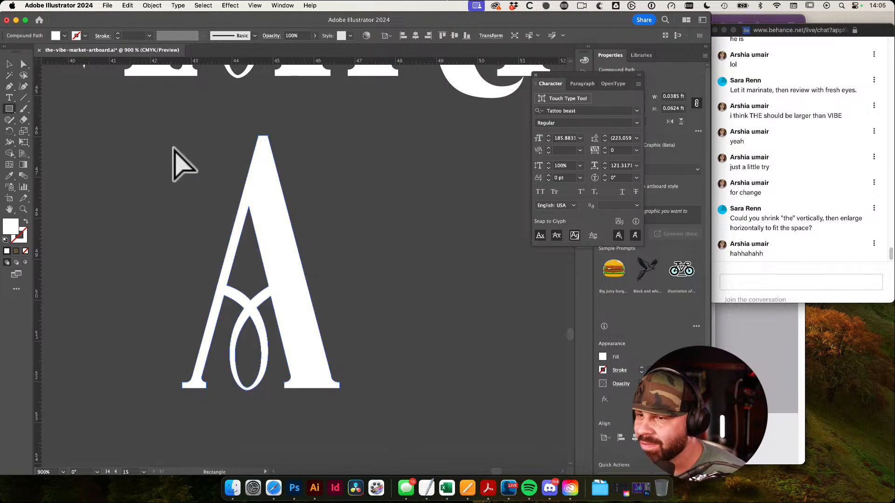
drag(122, 111, 404, 425)
key(super+shift+bracketleft)
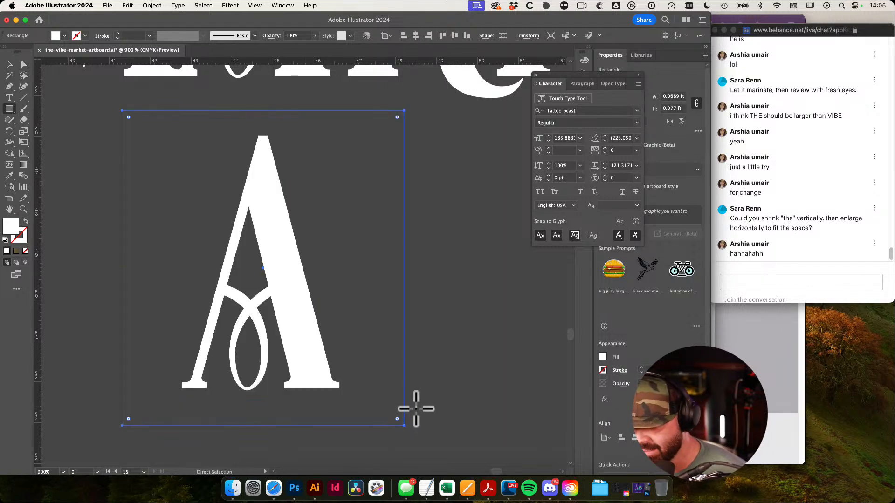
Select the white rectangle together with the standalone A and split them into separate pieces with Pathfinder Divide
key(super+z)
scroll(419, 421, down, 1)
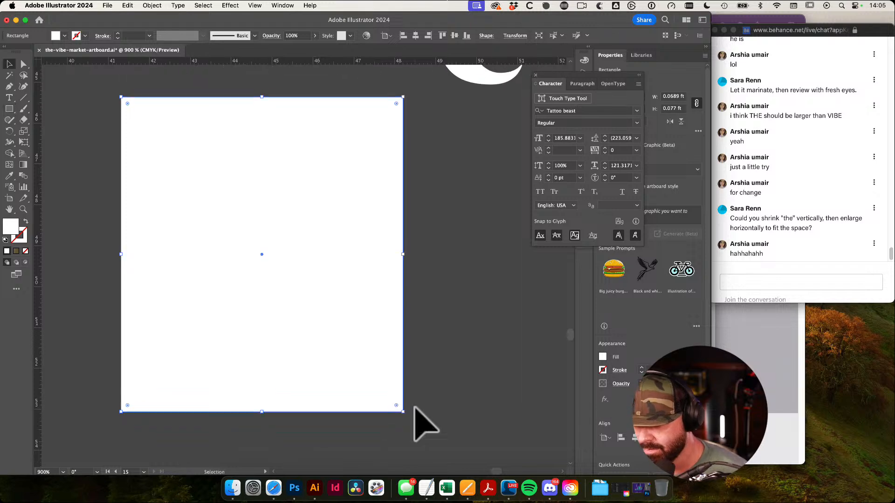
key(v)
shift+click(280, 326)
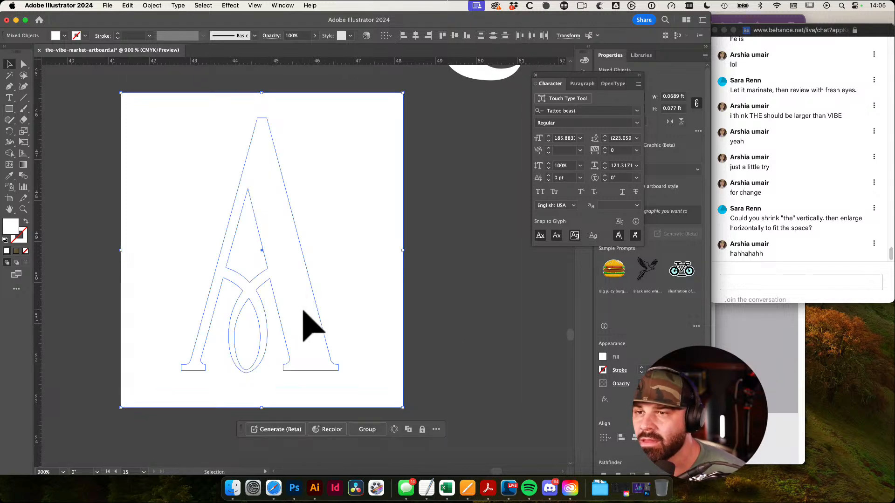
click(283, 5)
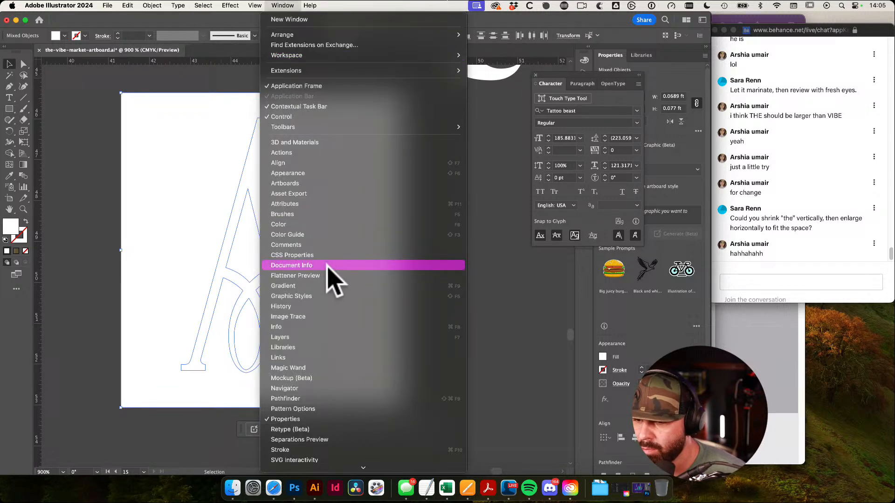
click(328, 399)
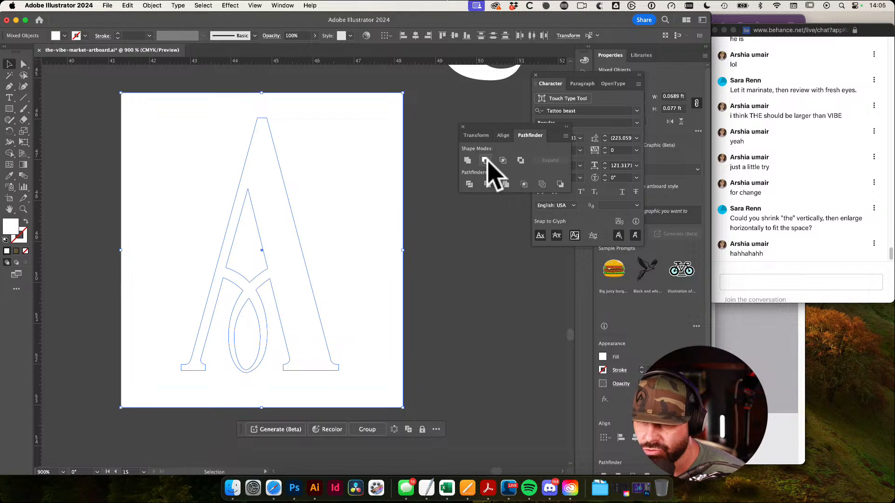
click(469, 184)
Delete the divided rectangle piece surrounding the standalone A
key(a)
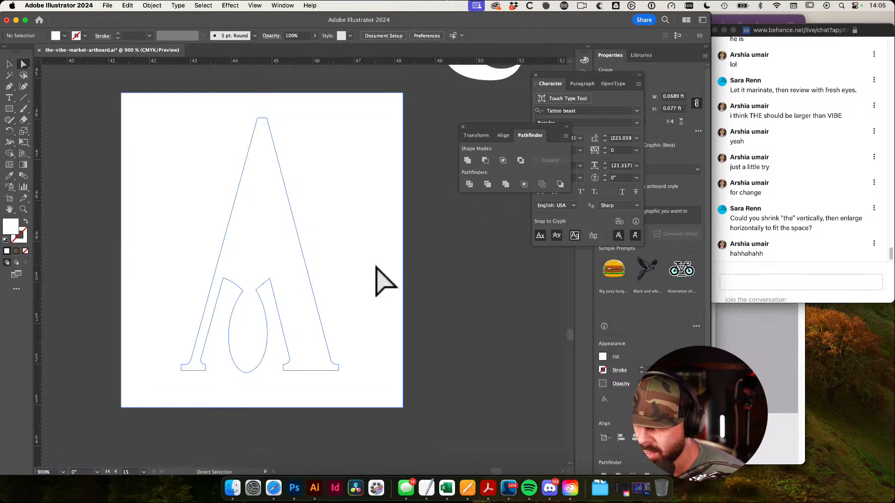
click(363, 280)
key(Delete)
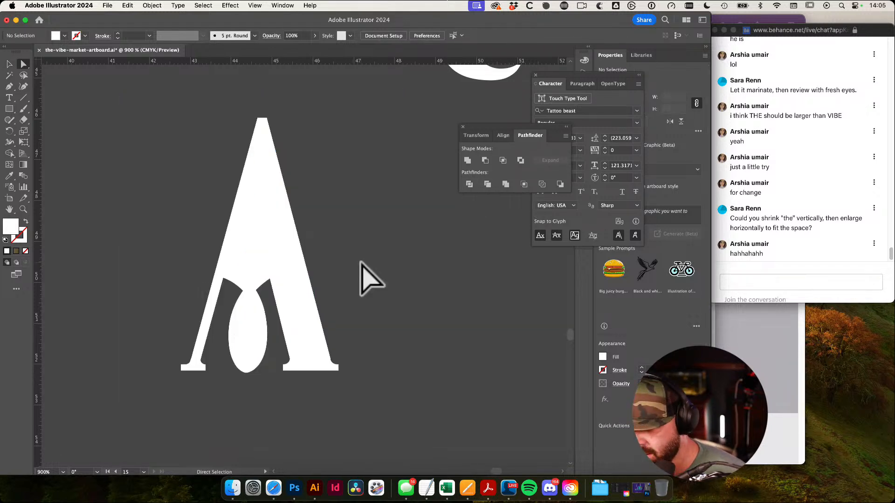
Remove the filled upper triangle and the filled loop interior from the divided A with the Shape Builder
click(247, 327)
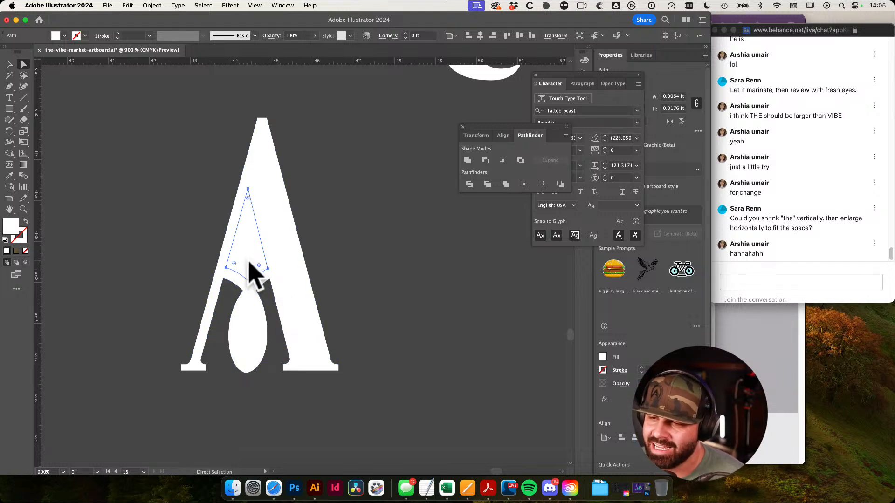
click(248, 316)
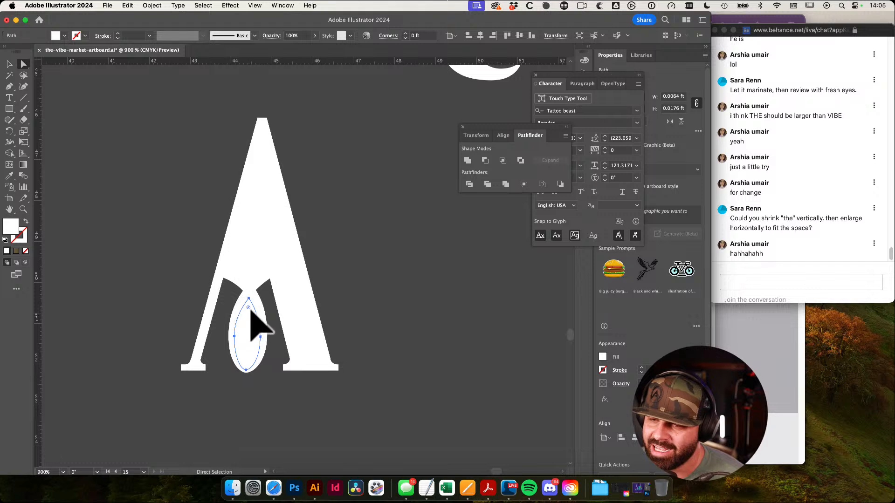
shift+click(252, 274)
key(shift+m)
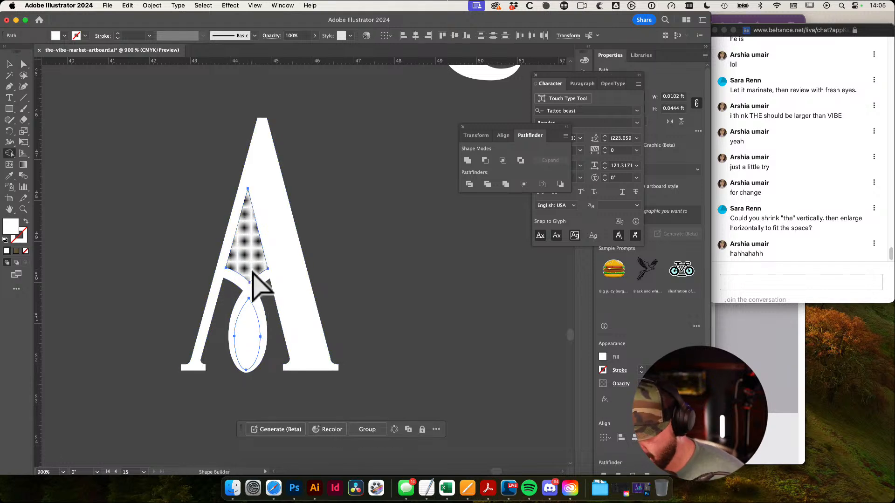
alt+click(252, 273)
alt+click(249, 356)
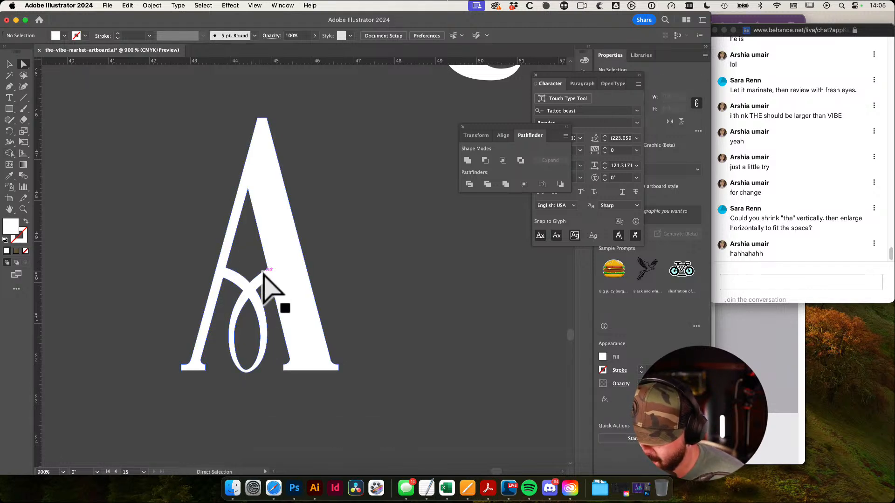
Try deleting the apex point of the A's triangular opening, and undo the deletion
drag(266, 293, 380, 320)
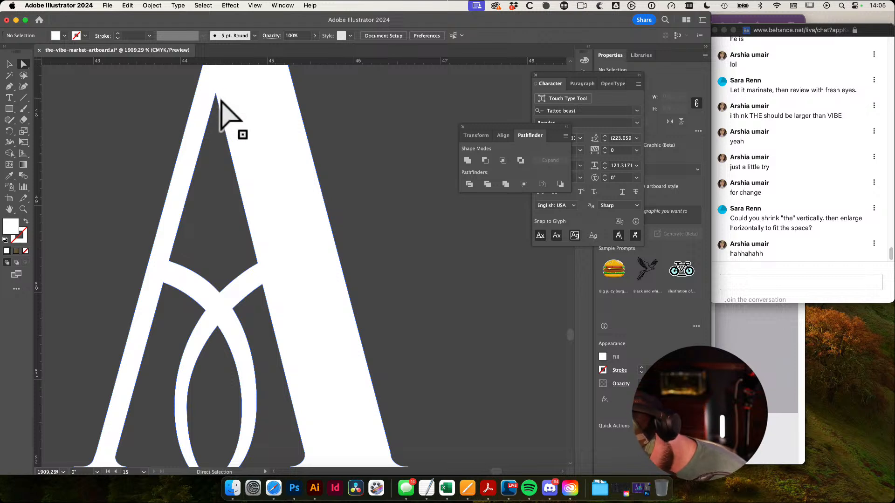
key(p)
super+click(215, 93)
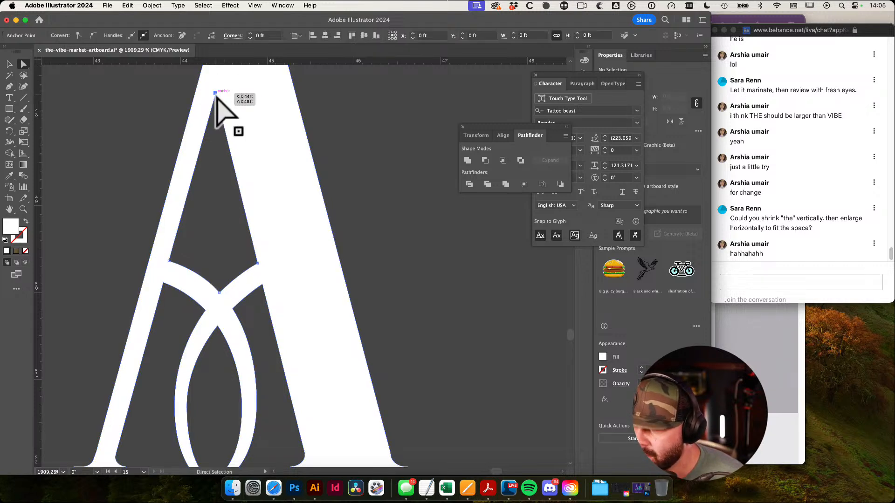
key(Delete)
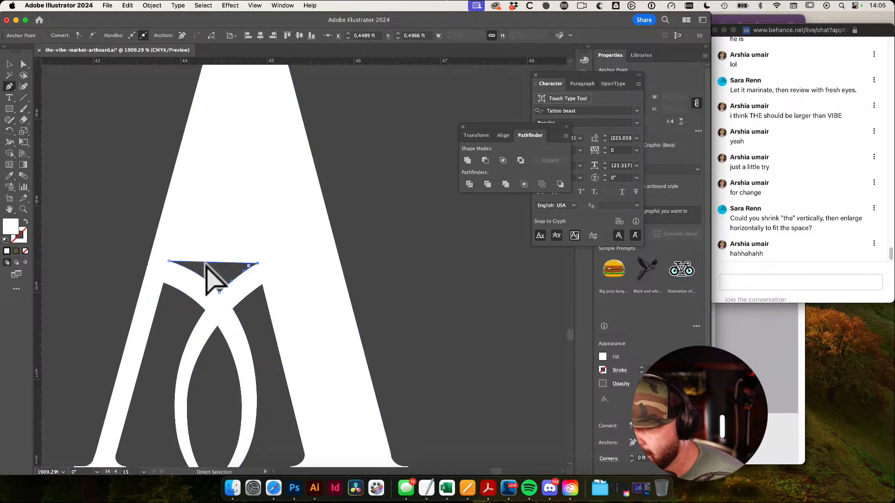
scroll(263, 275, down, 2)
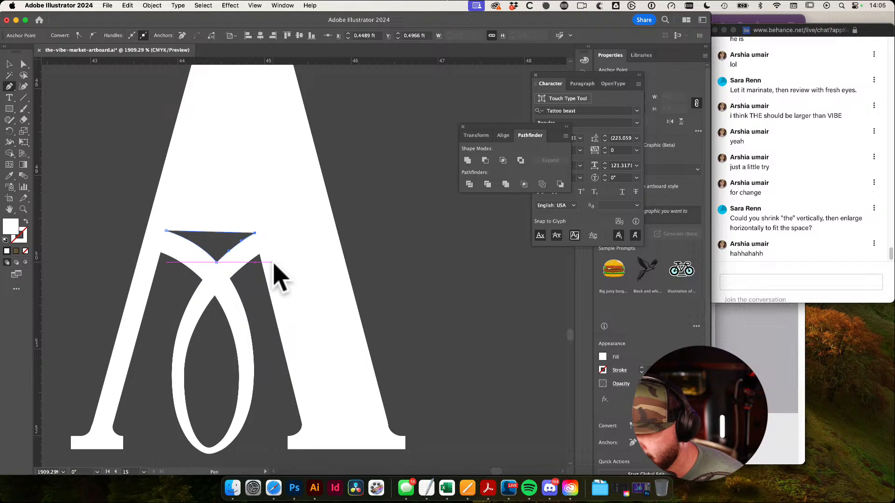
key(super+z)
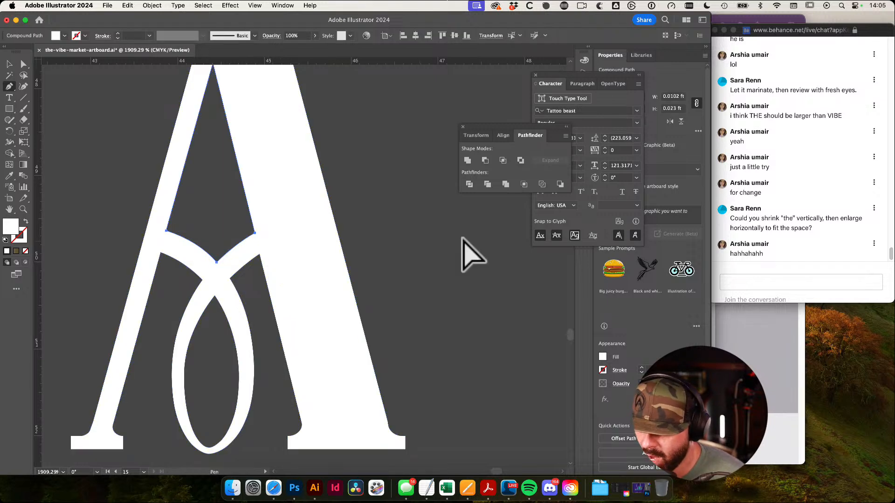
click(407, 241)
drag(411, 275, 430, 263)
key(a)
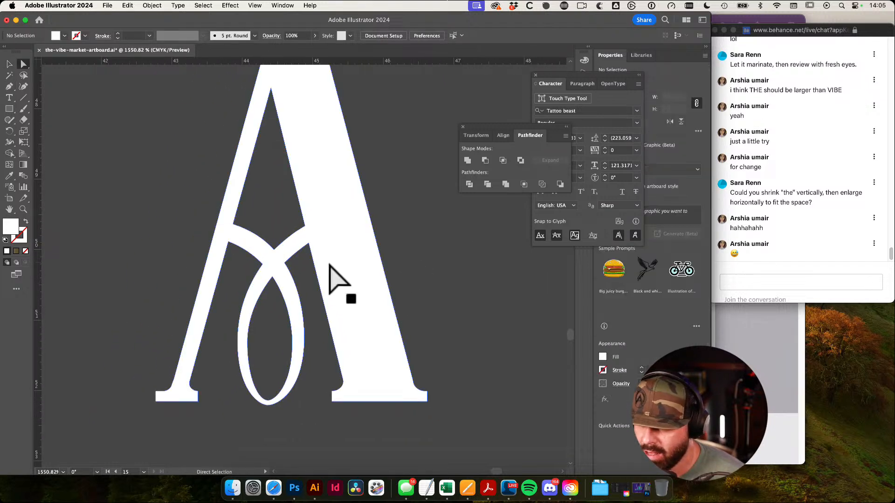
drag(319, 261, 328, 255)
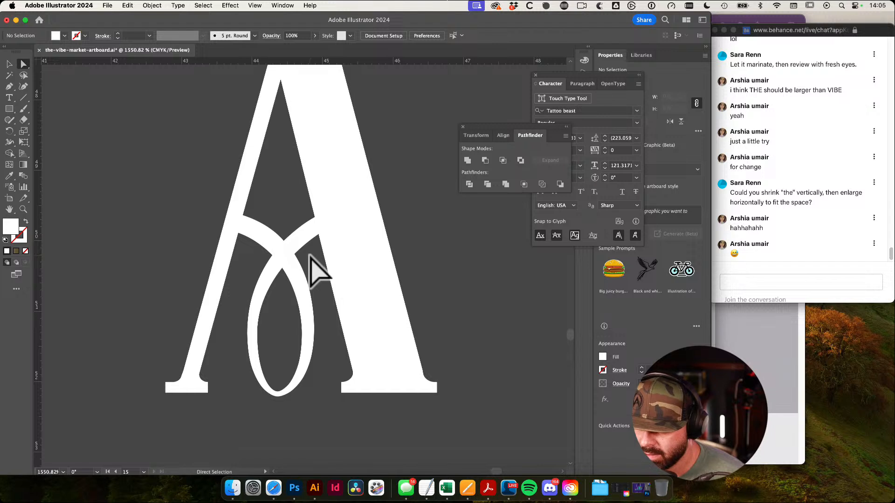
Select the standalone A and look through the complete tool set for a tool that cuts shapes
click(310, 254)
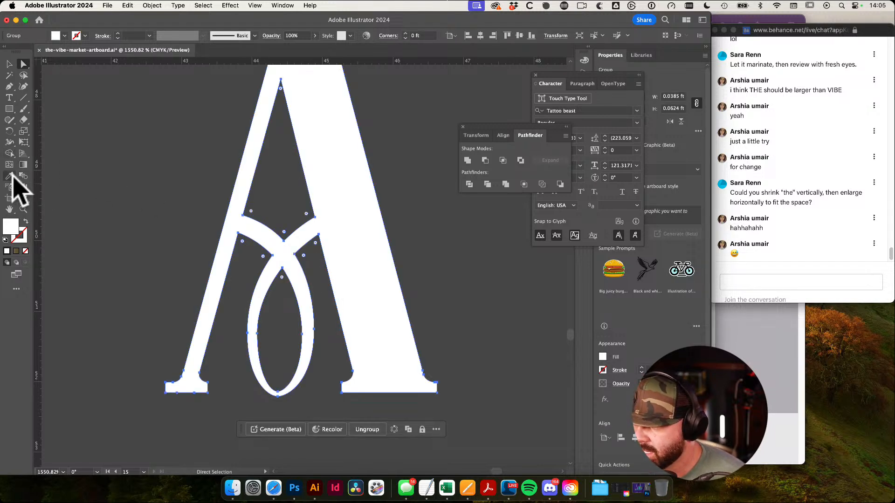
key(k)
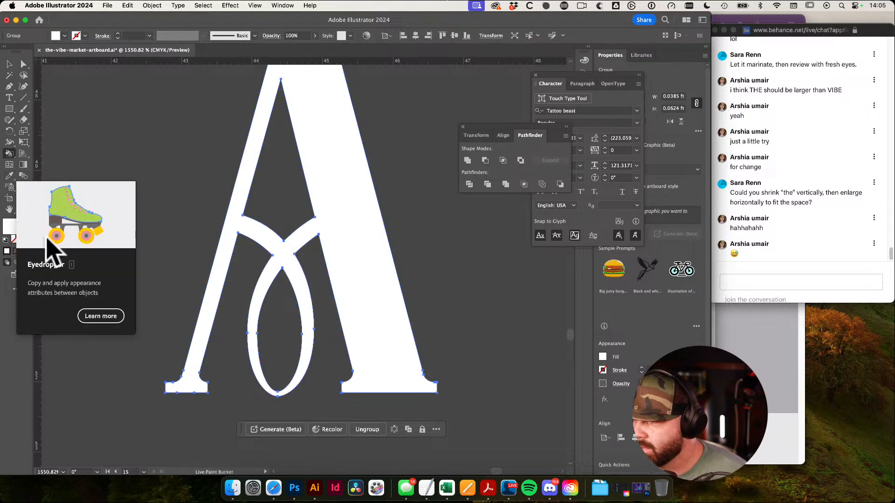
click(10, 154)
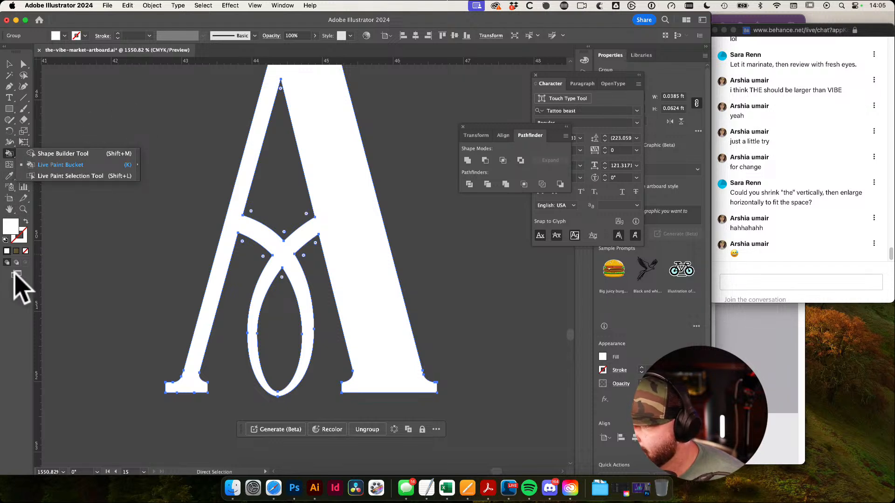
click(14, 289)
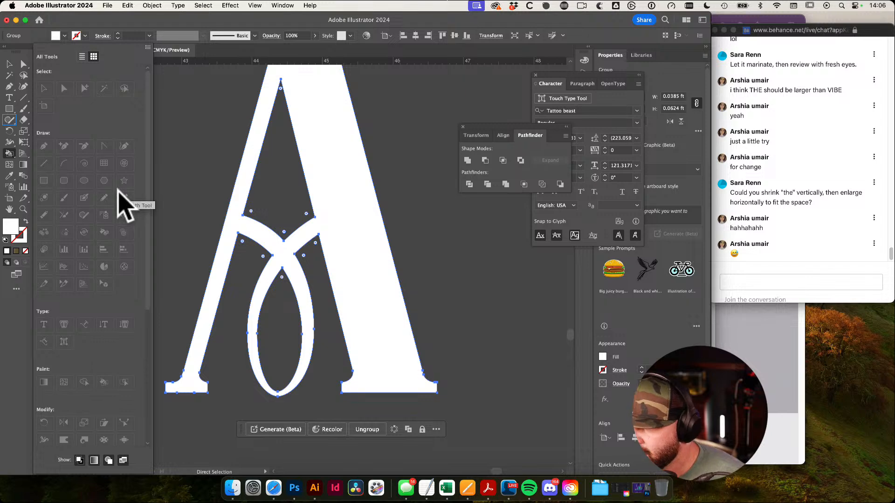
click(173, 206)
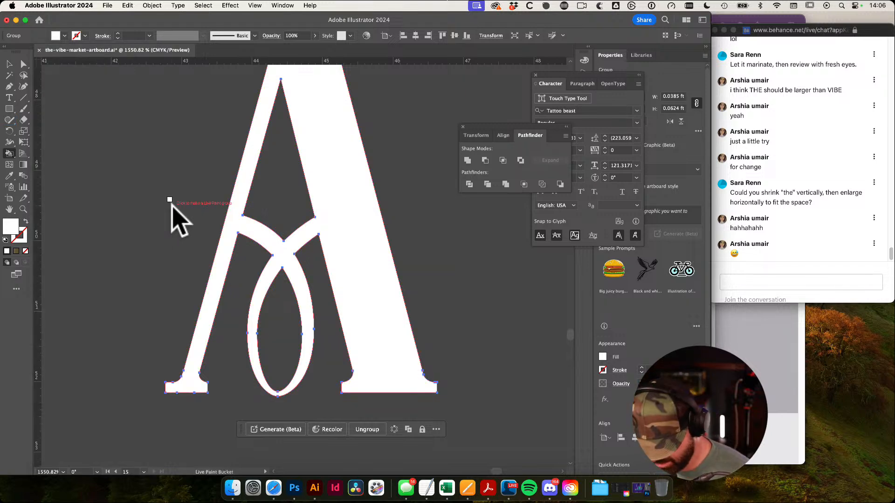
key(super+k)
key(Escape)
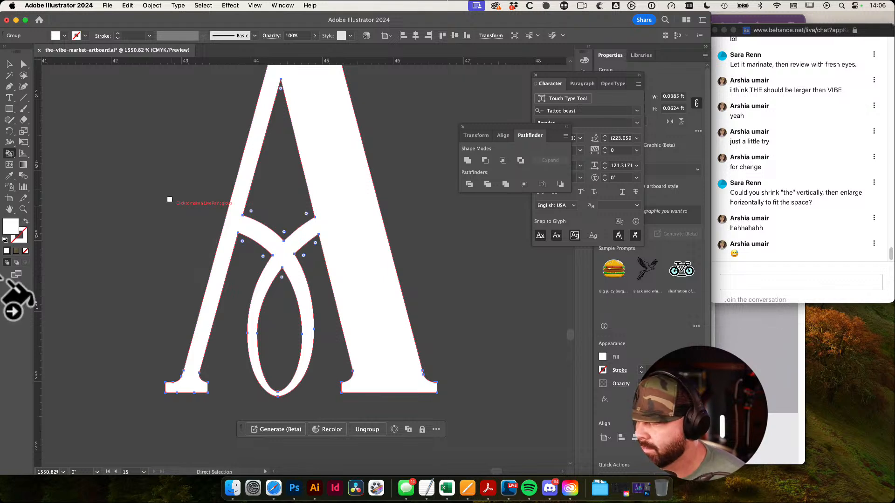
click(18, 290)
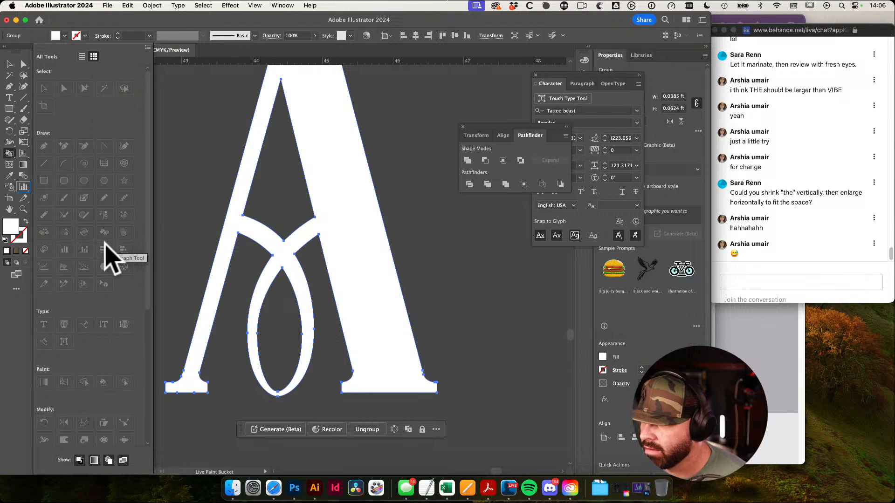
scroll(111, 259, down, 5)
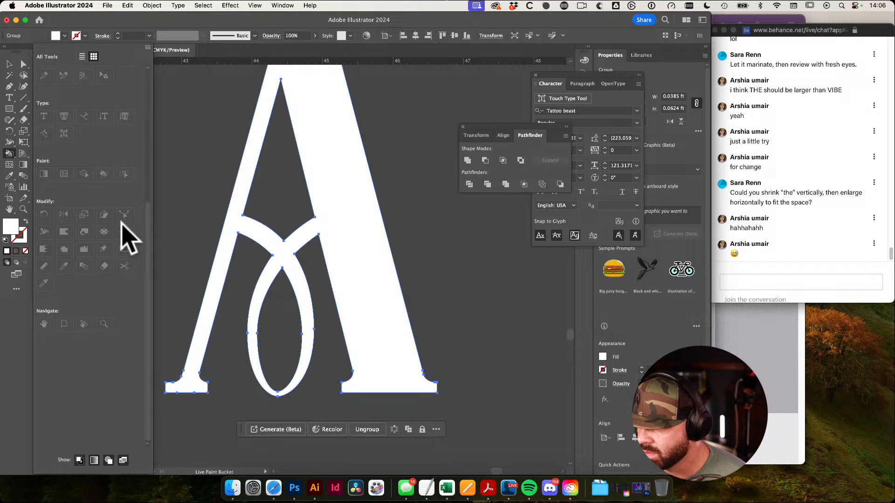
scroll(91, 310, up, 5)
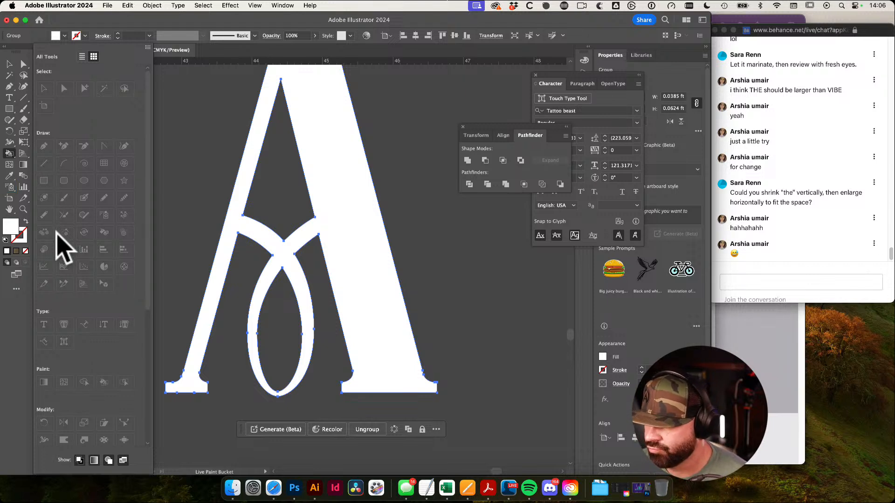
scroll(68, 250, down, 5)
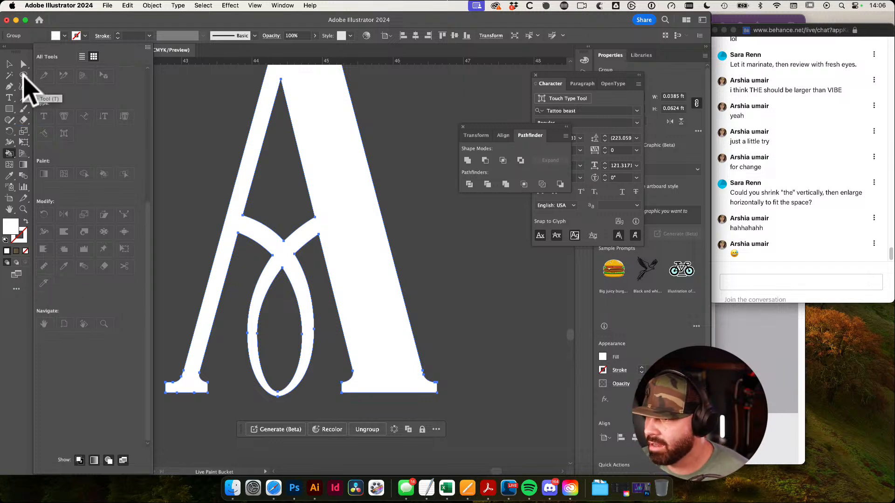
Cut the A's looped crossbar where it meets both stems with the Knife tool
click(24, 121)
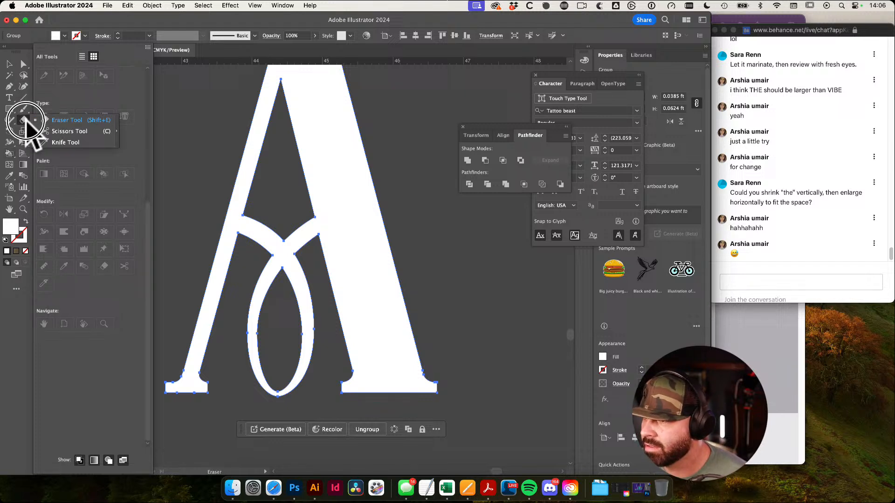
click(62, 142)
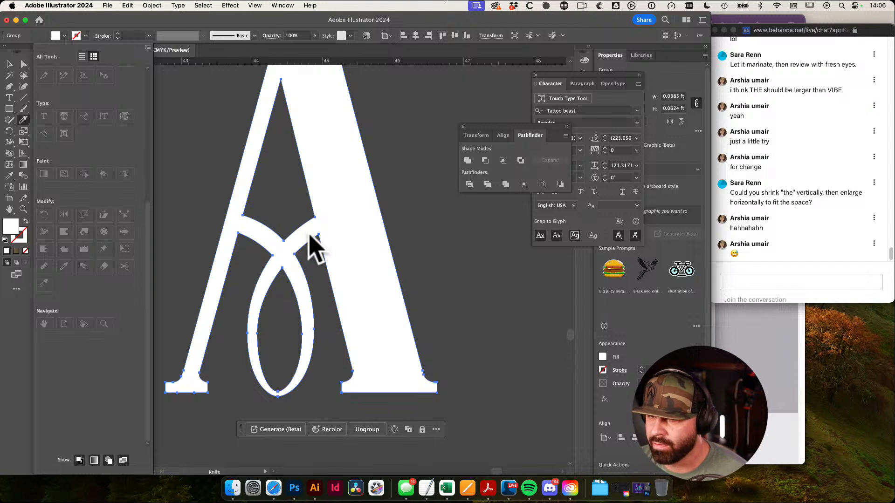
click(297, 215)
drag(286, 205, 313, 273)
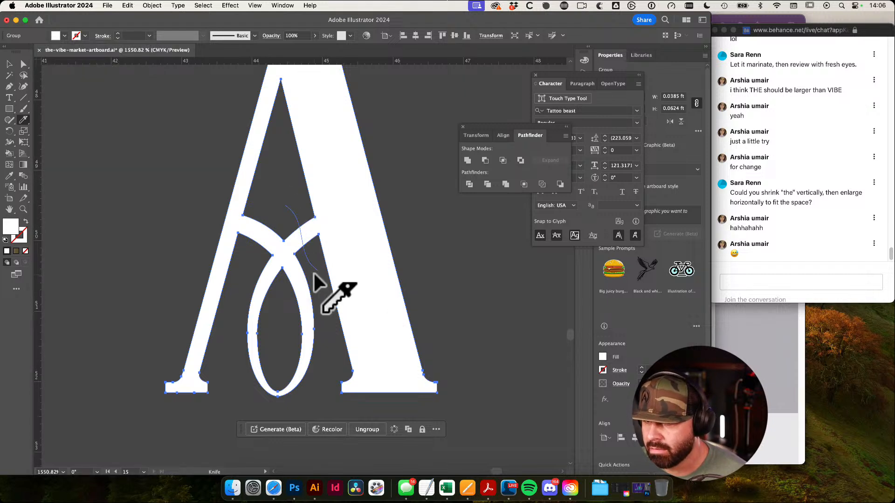
drag(305, 216, 322, 254)
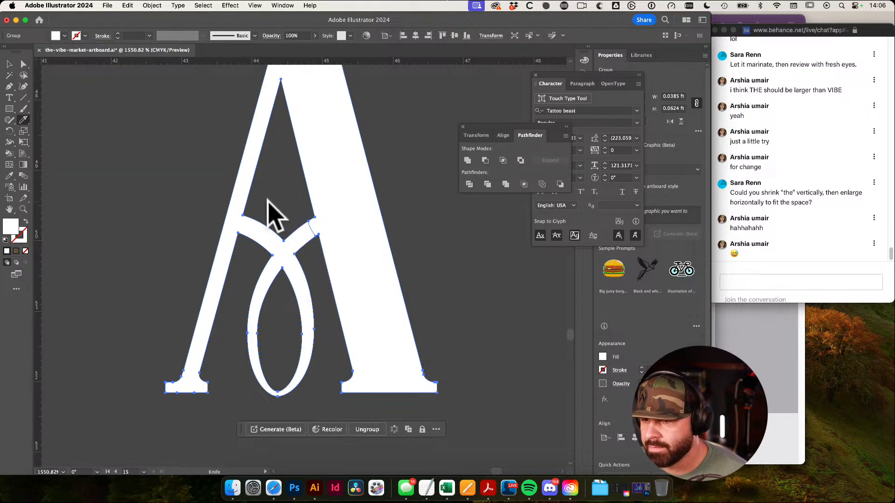
mouse_move(268, 202)
mouse_down()
mouse_move(227, 245)
mouse_move(228, 262)
mouse_up()
Delete the A's outer body so only the looped crossbar ornament is left
key(a)
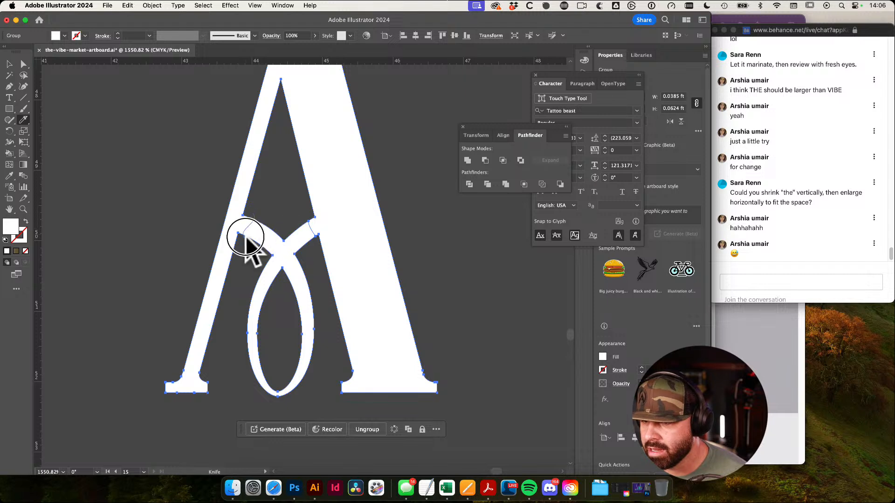
click(353, 214)
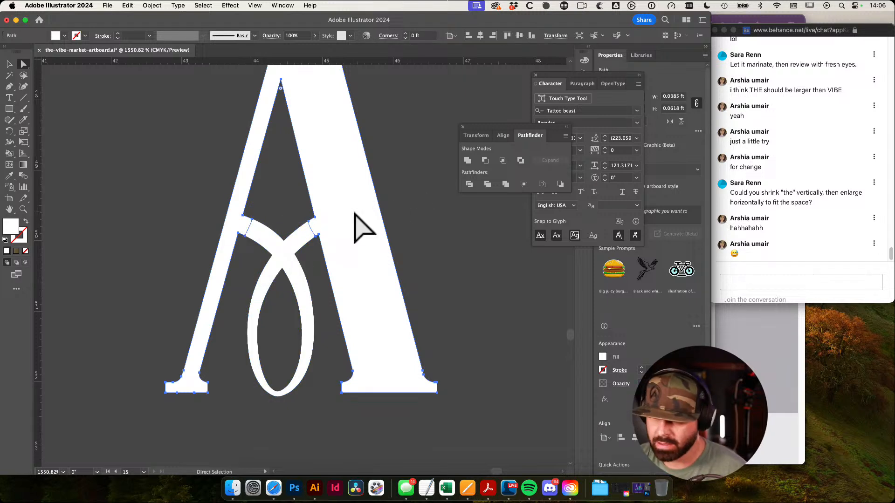
key(Delete)
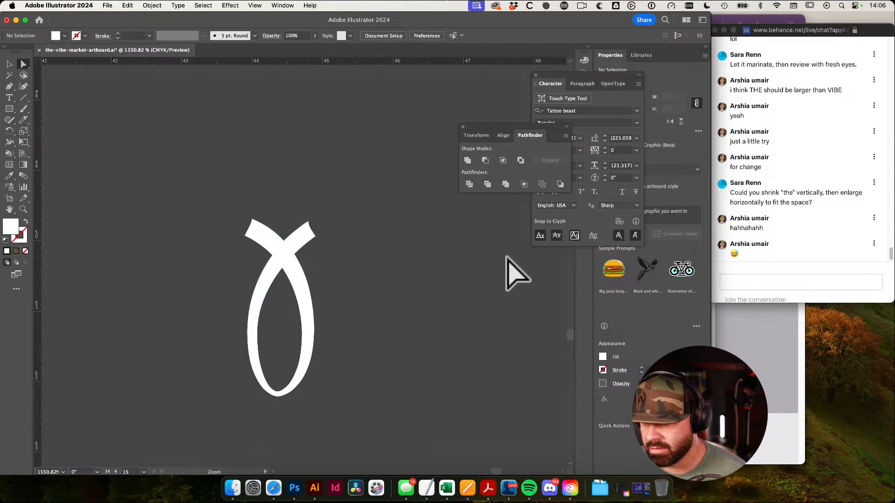
Move the loop ornament between THE and the V of VIBE, and flip it upside down with Reflect
drag(513, 269, 359, 225)
scroll(380, 269, down, 5)
key(v)
drag(359, 225, 259, 319)
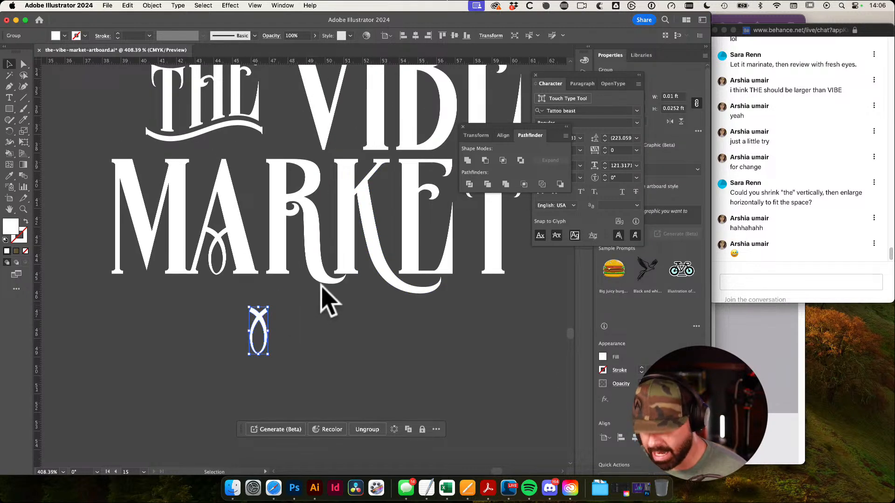
drag(322, 289, 240, 352)
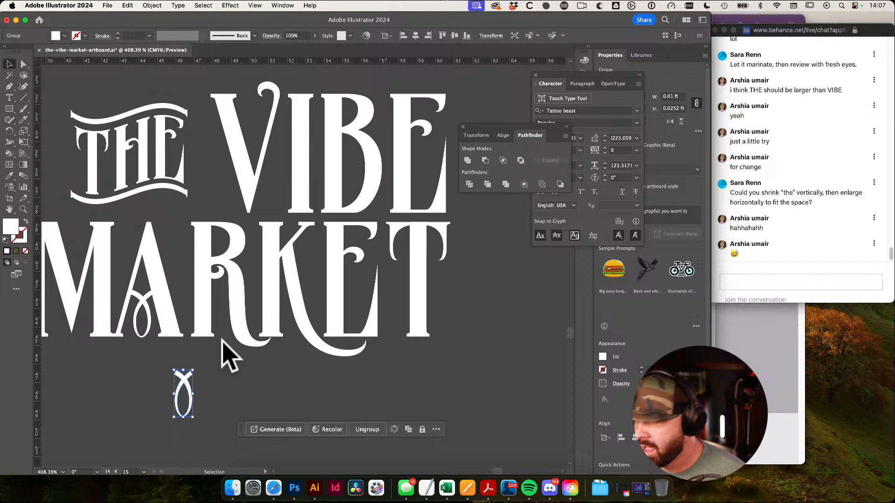
drag(184, 383, 206, 175)
key(o)
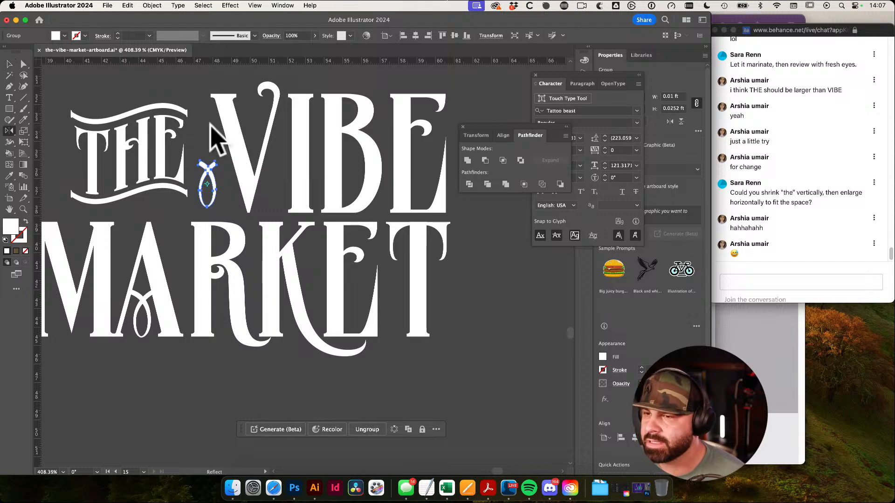
key(v)
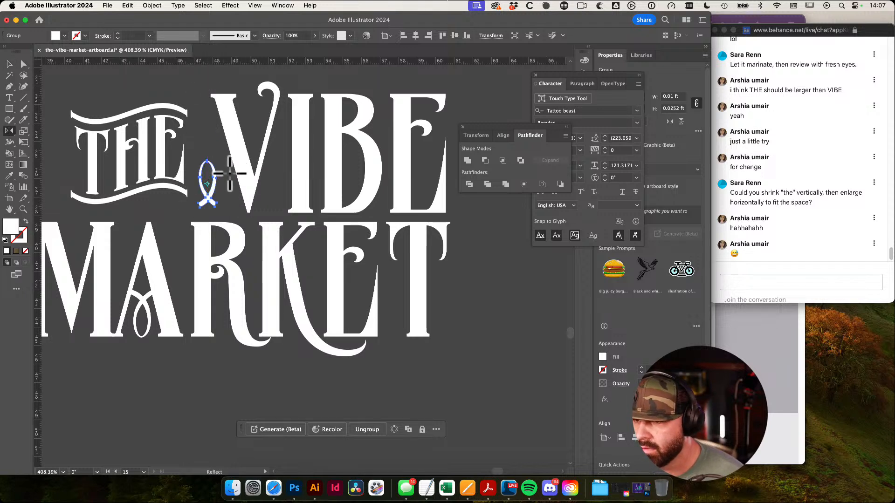
Position the flipped loop ornament between the two strokes of the V in VIBE, and deselect it
drag(211, 200, 411, 244)
click(488, 262)
drag(203, 172, 286, 279)
key(a)
click(289, 272)
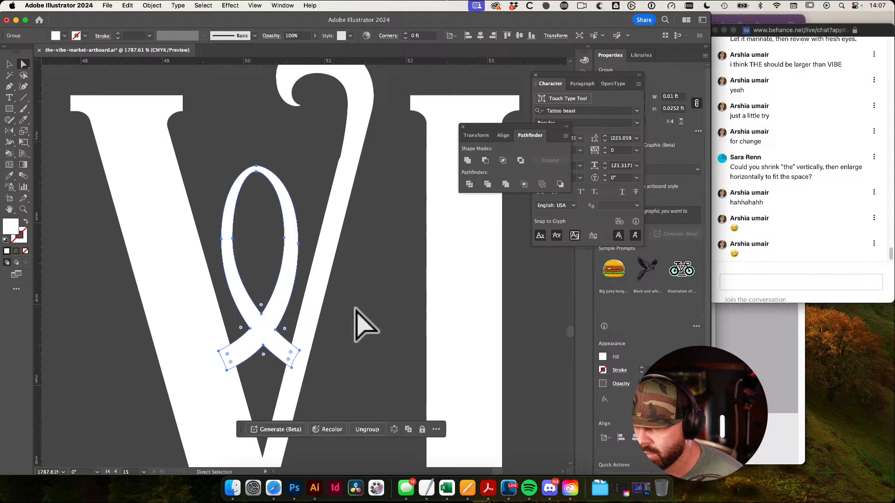
click(356, 305)
drag(353, 292, 361, 292)
drag(285, 278, 274, 257)
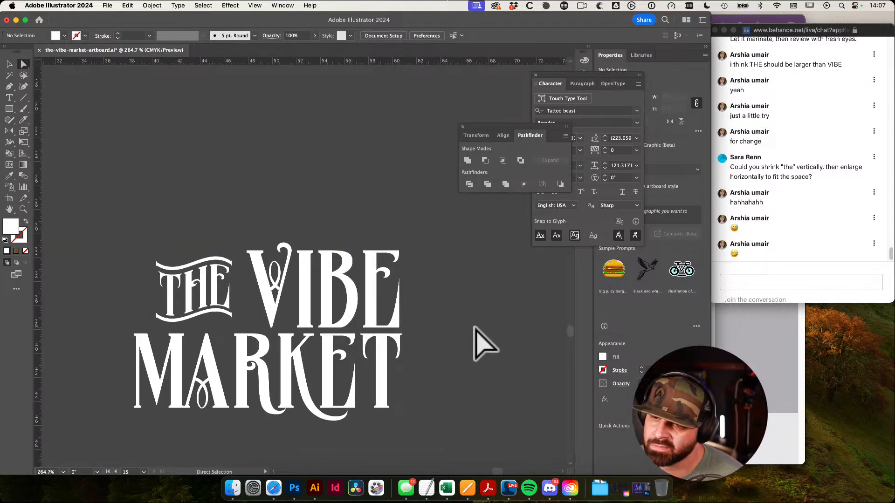
Examine the loop ornament inside the V of VIBE up close and against the full lettering
drag(221, 236, 333, 291)
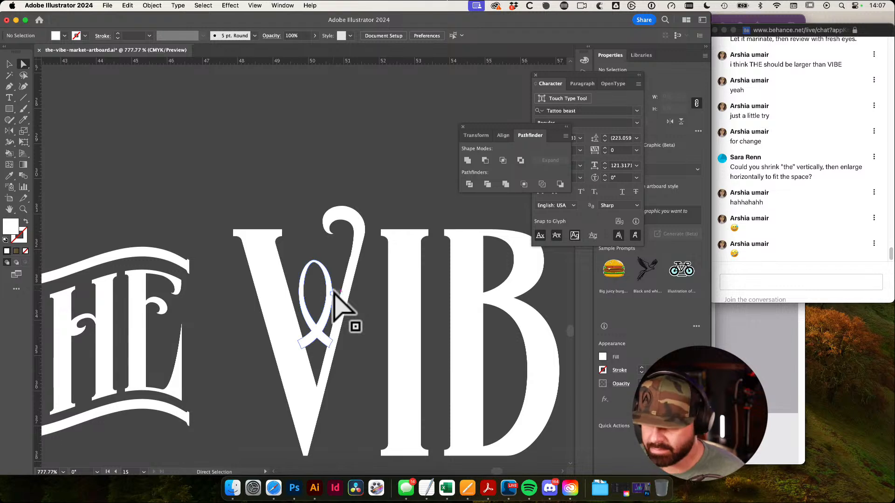
click(175, 135)
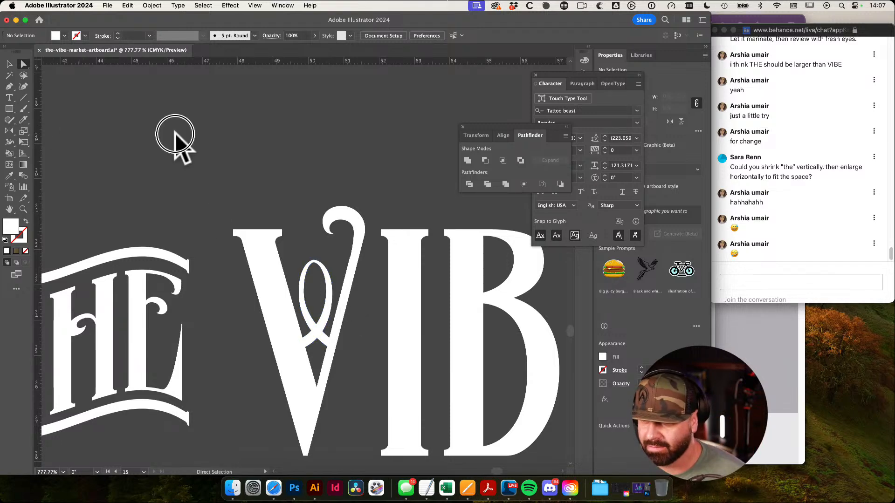
click(321, 331)
key(v)
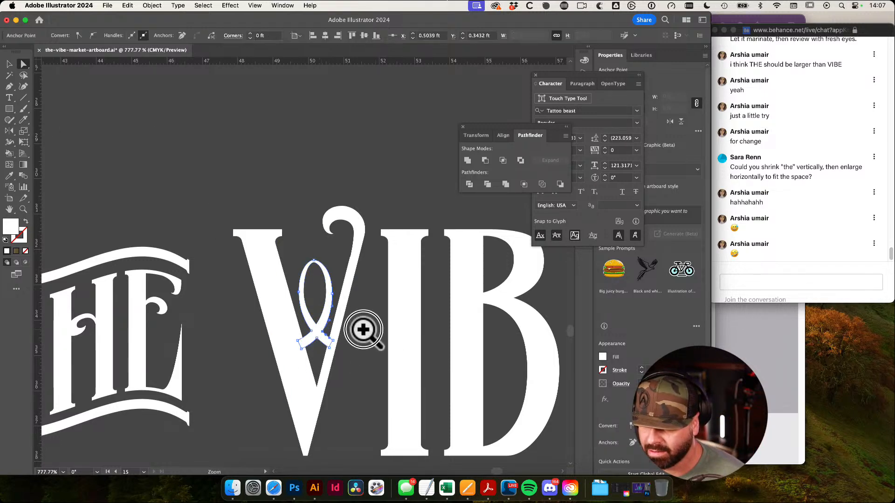
drag(364, 330, 191, 324)
click(66, 288)
drag(147, 303, 95, 226)
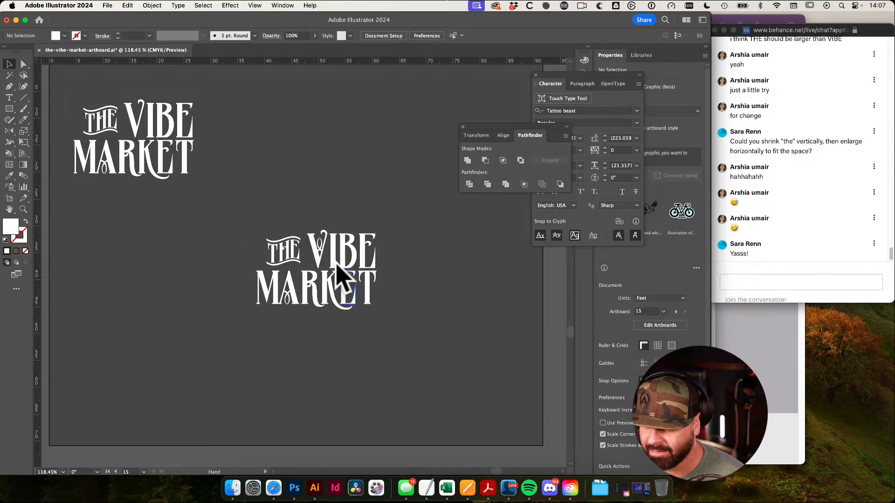
drag(344, 280, 436, 317)
key(a)
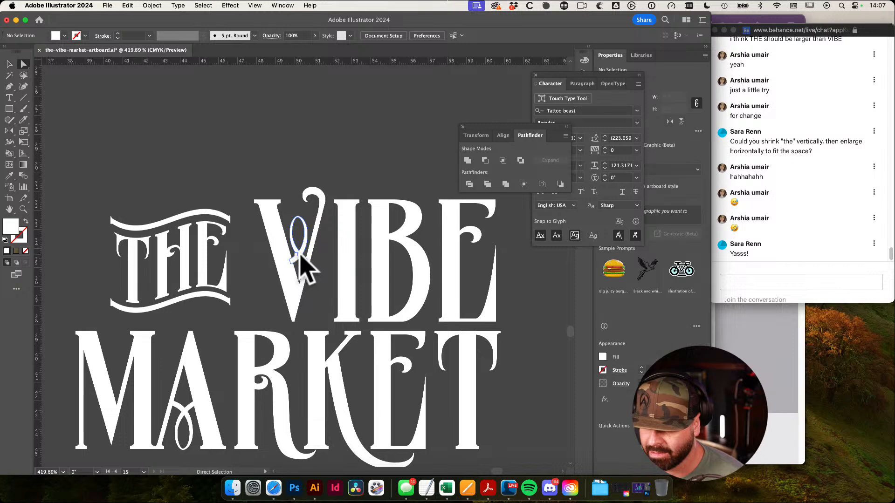
drag(352, 305, 317, 299)
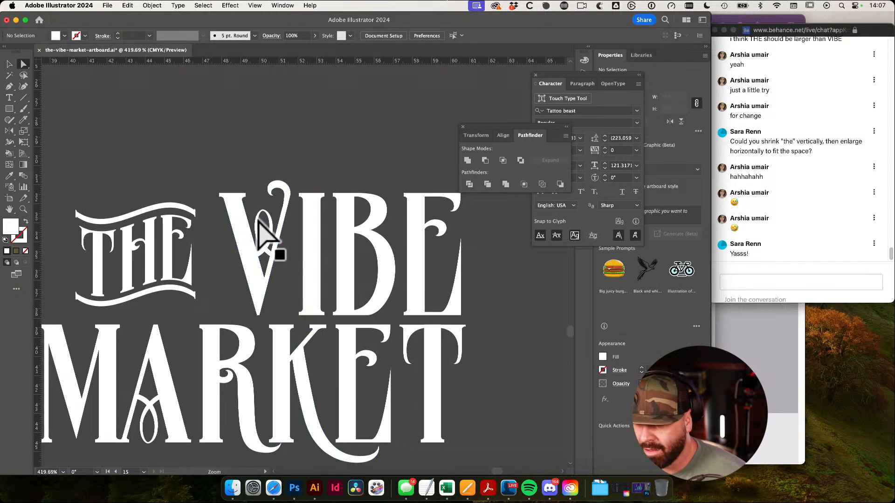
Shrink the loop ornament inside the V to about 0.0052 × 0.013 ft and move it down toward the V's junction
drag(268, 235, 355, 336)
click(277, 302)
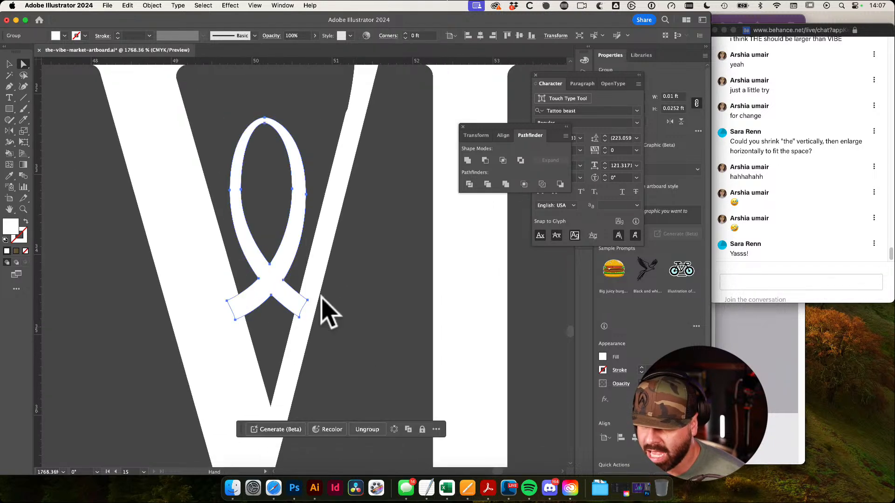
drag(283, 287, 265, 309)
key(e)
drag(299, 144, 280, 258)
key(a)
mouse_move(241, 321)
mouse_down()
mouse_move(279, 356)
mouse_move(283, 377)
mouse_up()
key(super+space)
key(super+z)
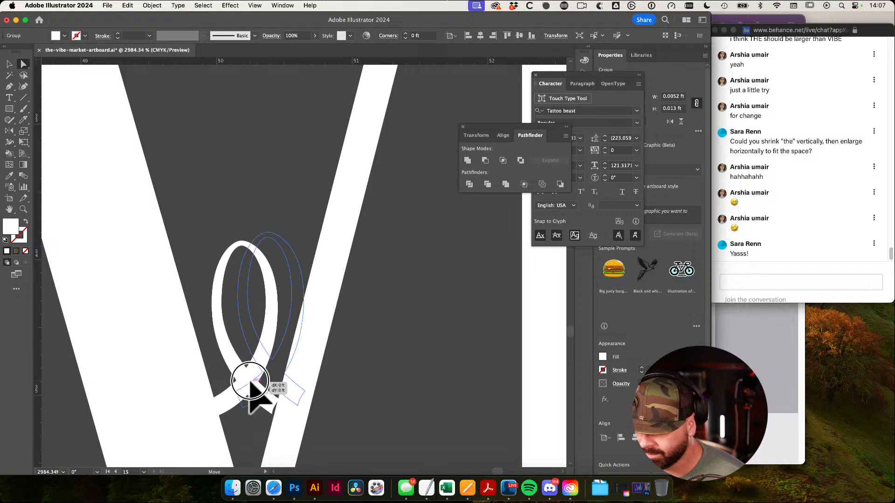
Enlarge the loop slightly to about 0.006 × 0.015 ft so its tails reach both V strokes, and deselect it
key(e)
drag(279, 241, 308, 224)
key(a)
click(377, 337)
key(super+space)
drag(386, 358, 376, 237)
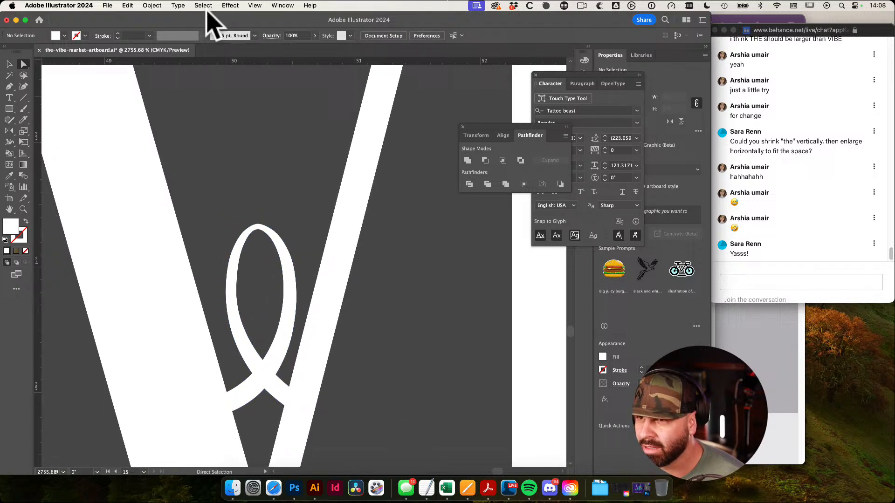
Turn off Smart Guides and nudge the loop ornament freely into place above the V's junction
click(254, 5)
click(321, 315)
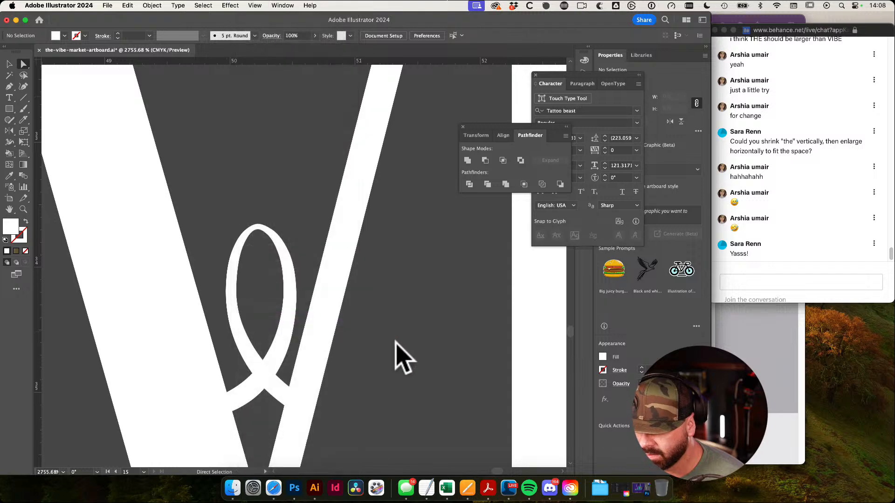
key(super+space)
mouse_move(272, 373)
mouse_down()
mouse_move(296, 379)
mouse_move(271, 370)
mouse_up()
key(super+space)
drag(327, 382, 224, 368)
drag(363, 395, 305, 390)
drag(378, 366, 293, 363)
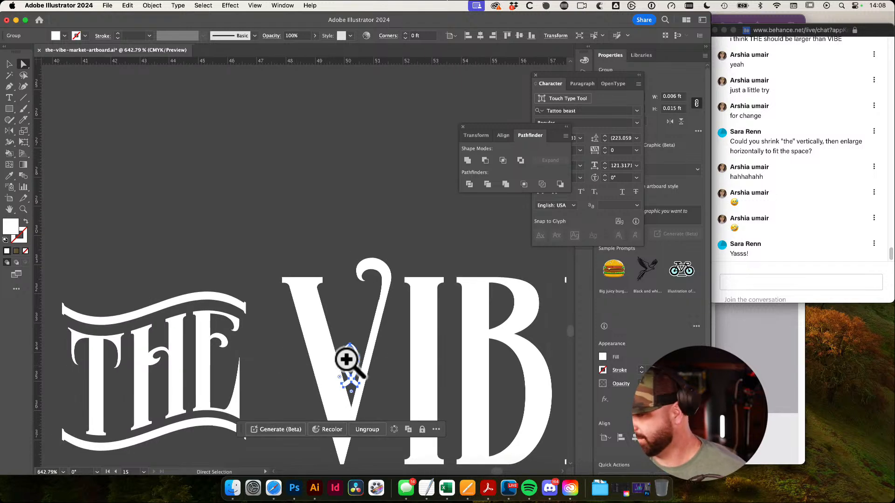
drag(407, 345, 350, 216)
drag(405, 264, 193, 158)
key(v)
click(225, 253)
key(space)
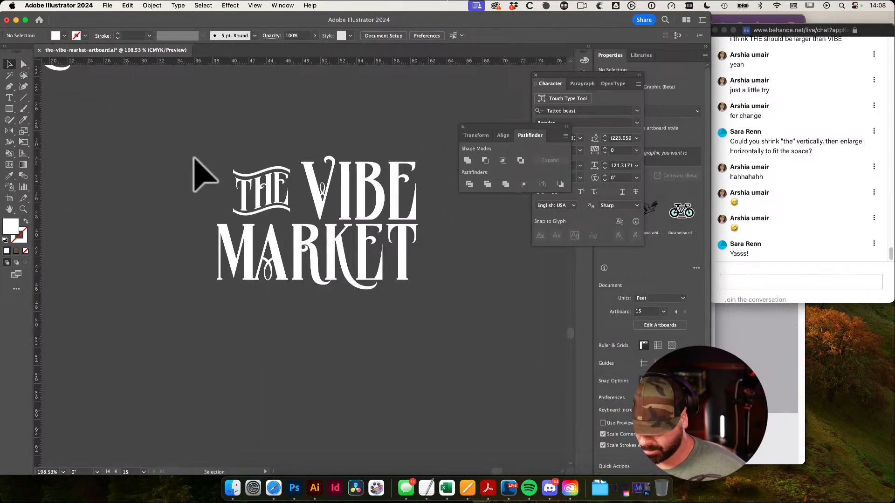
Enlarge the loop inside the V to about 0.0089 × 0.0223 ft with Free Transform
key(super+space)
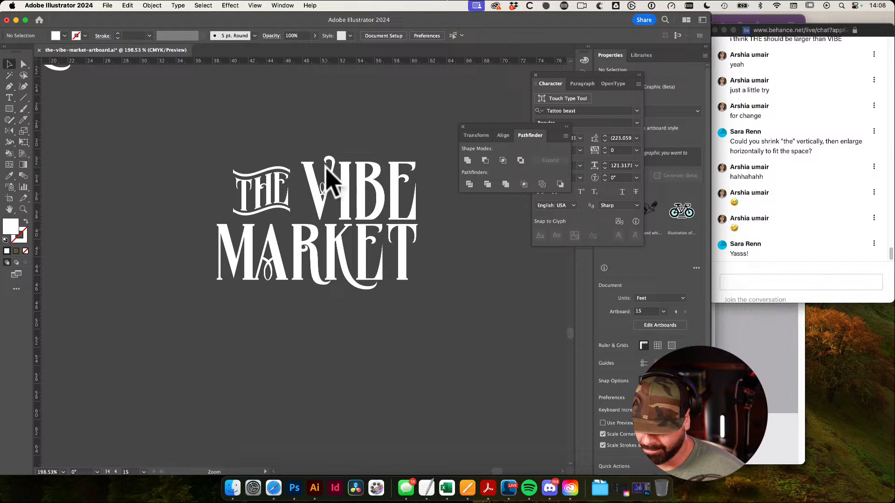
drag(322, 186, 510, 326)
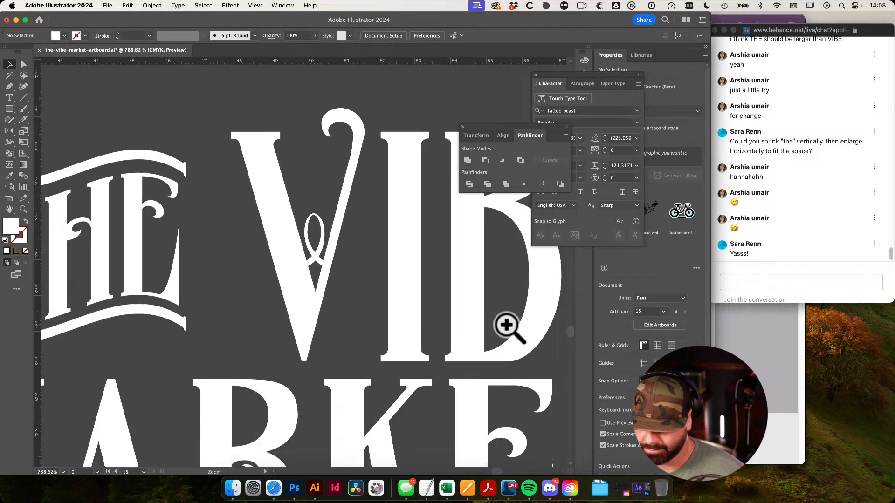
key(a)
key(super+space)
drag(318, 241, 445, 313)
click(321, 272)
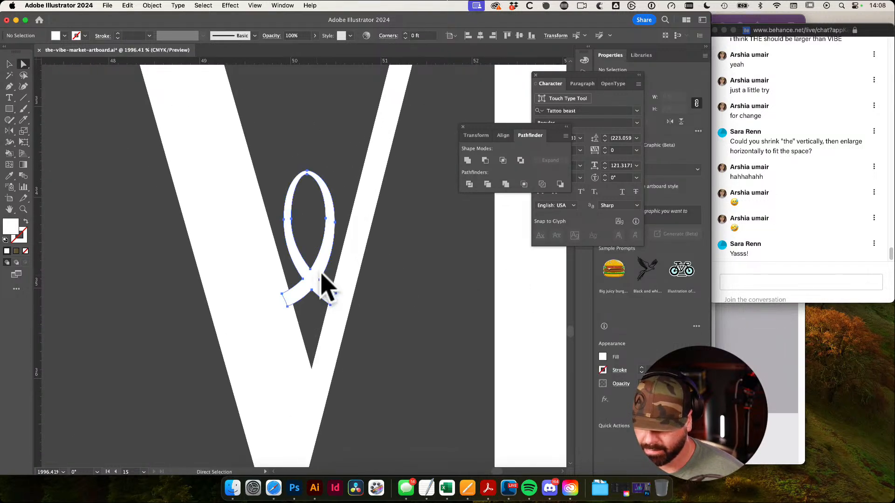
key(e)
drag(336, 171, 356, 104)
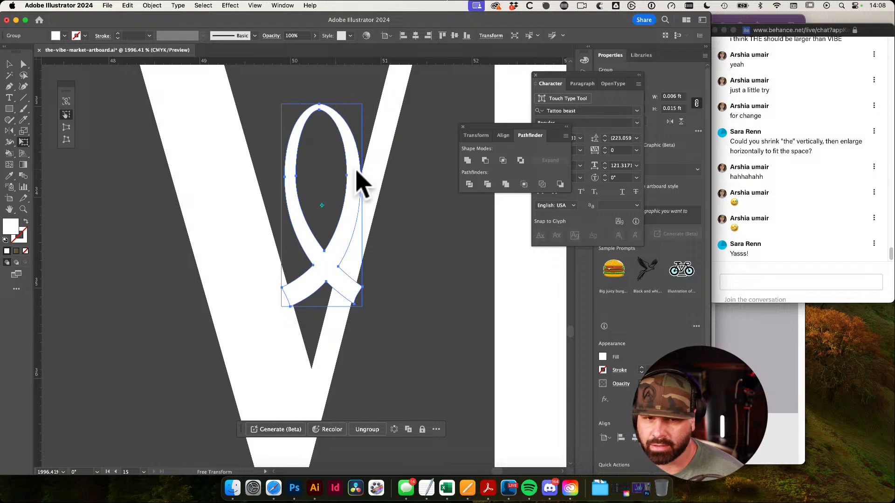
Reposition the enlarged loop between the V's two strokes and deselect it
key(a)
click(410, 236)
drag(357, 240, 338, 215)
key(super+space)
drag(427, 261, 206, 256)
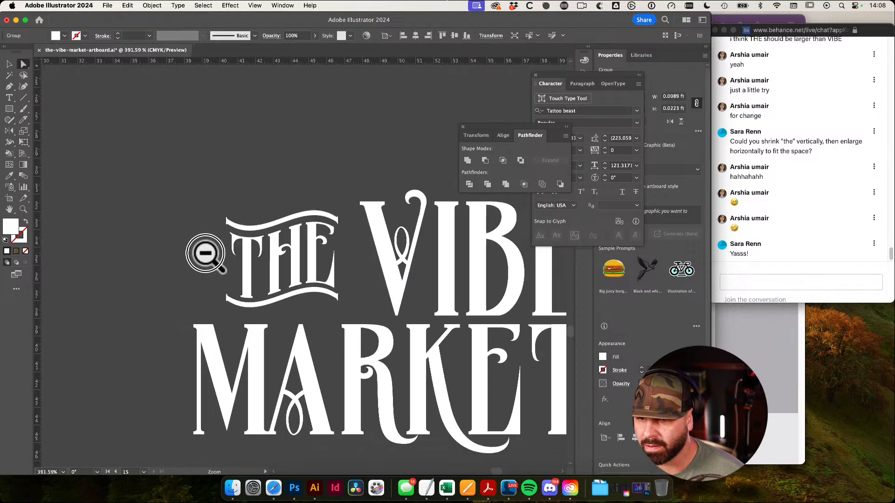
click(169, 222)
key(super+space)
drag(356, 274, 329, 271)
scroll(329, 272, right, 5)
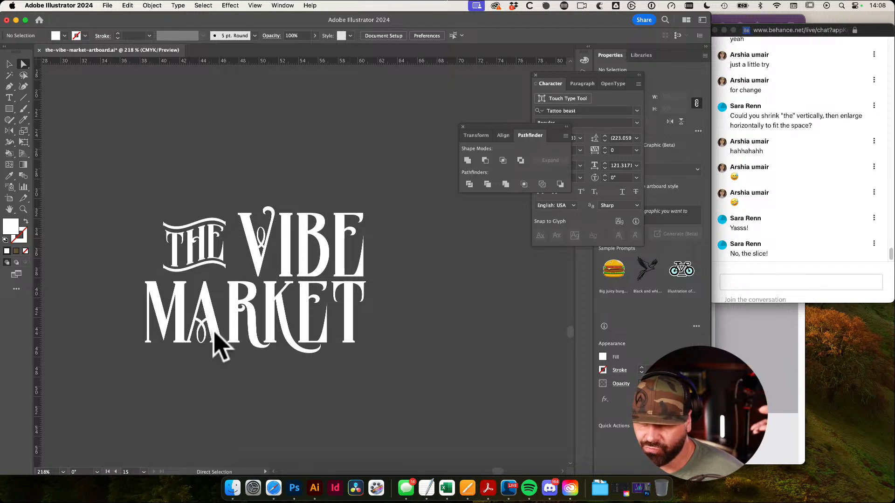
Move the loop ornament out of the V and place it over the curl at the V's upper end
key(v)
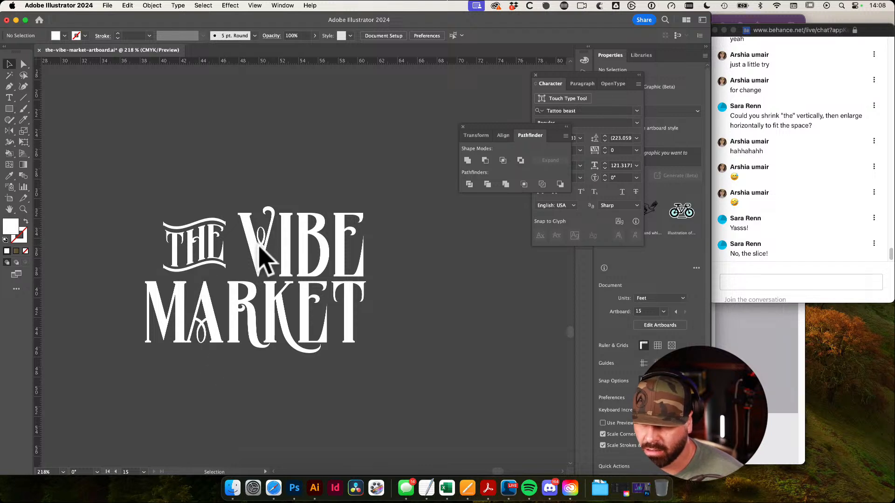
drag(262, 243, 252, 157)
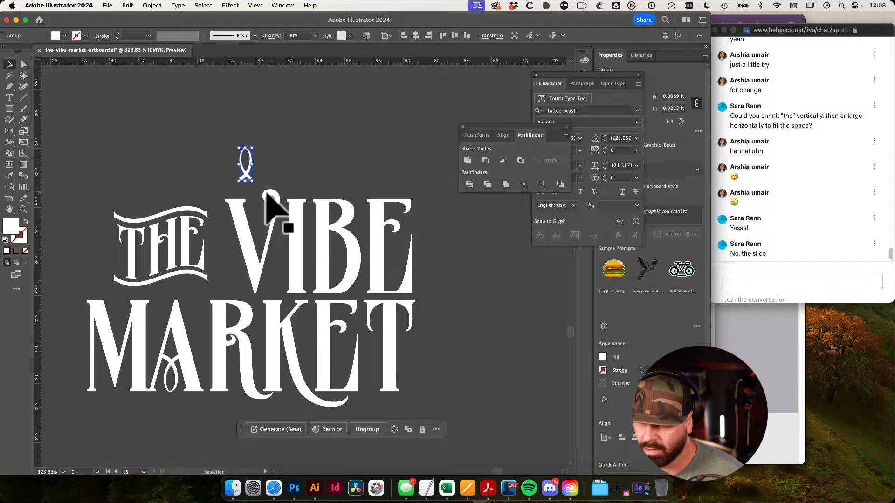
click(267, 196)
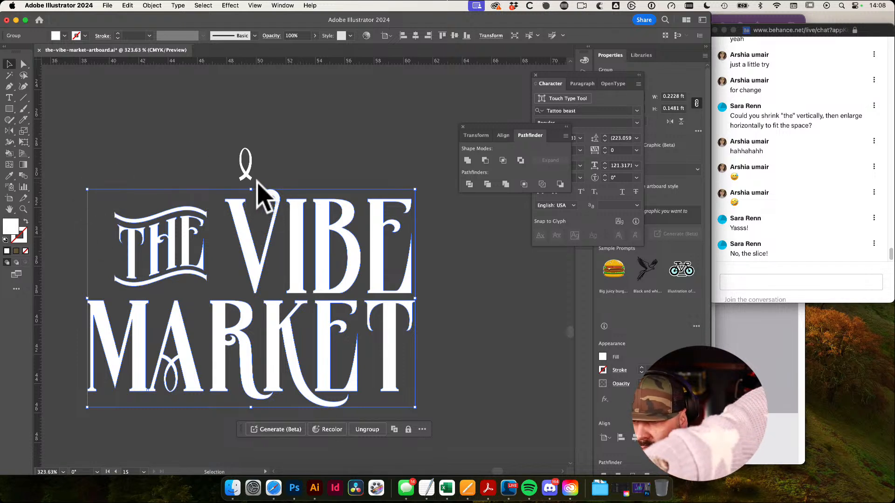
drag(250, 173, 270, 205)
drag(272, 191, 429, 287)
drag(272, 276, 253, 266)
Rotate the loop ornament upside down so it hangs from the V's curl
key(r)
drag(205, 144, 186, 208)
key(a)
key(r)
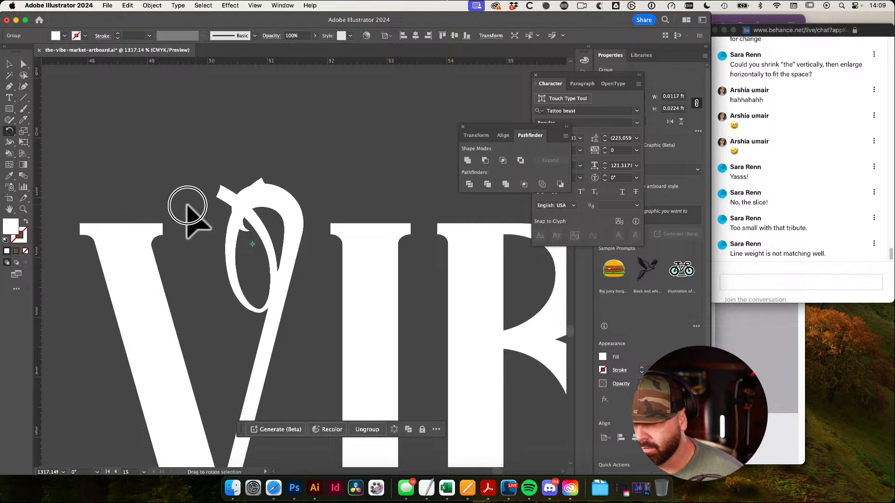
Shrink the rotated loop to about 0.0066 × 0.0146 ft and nudge it against the V's curl
key(e)
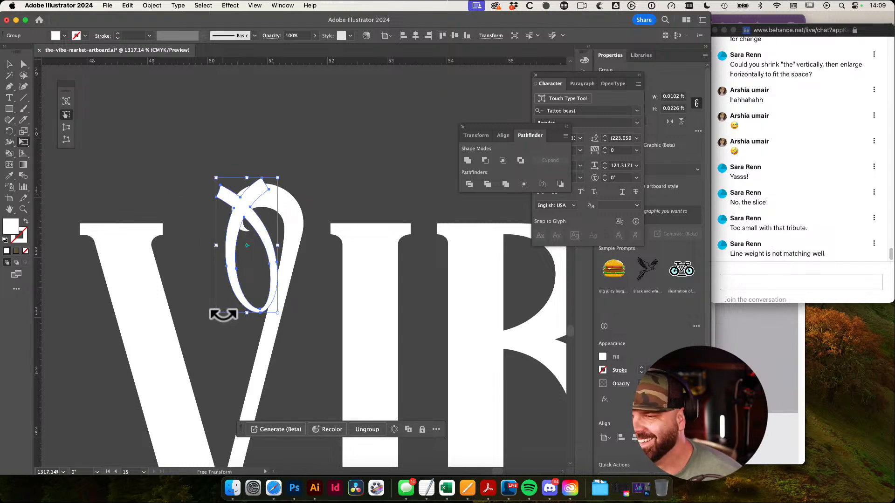
drag(216, 312, 238, 266)
key(v)
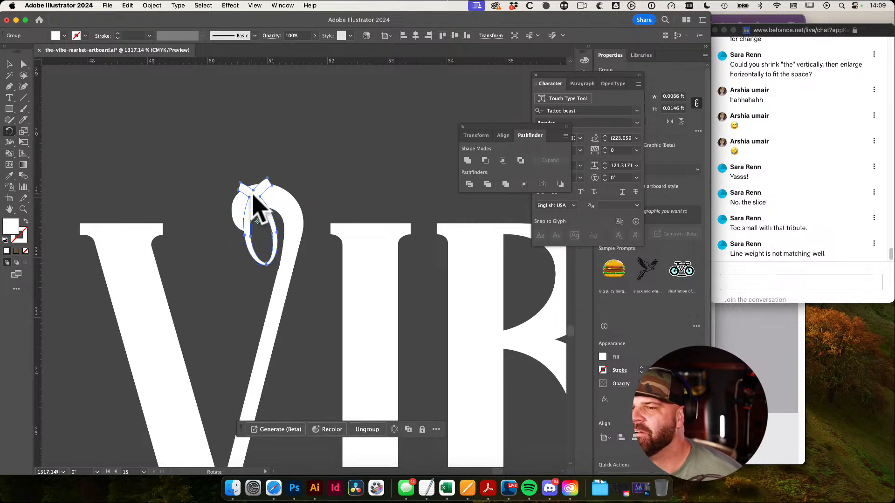
drag(251, 198, 245, 201)
Pull the loop ornament off the V into the empty area above the lettering and delete it
drag(251, 201, 182, 102)
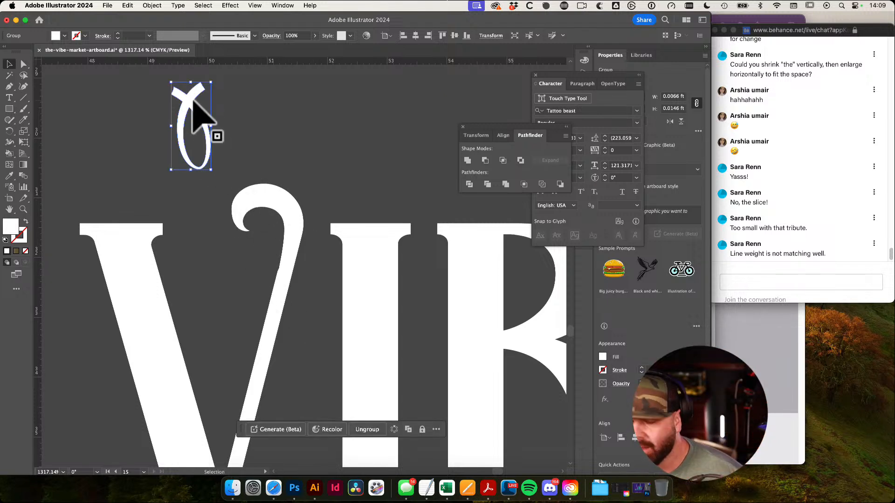
drag(265, 113, 155, 120)
drag(220, 126, 242, 190)
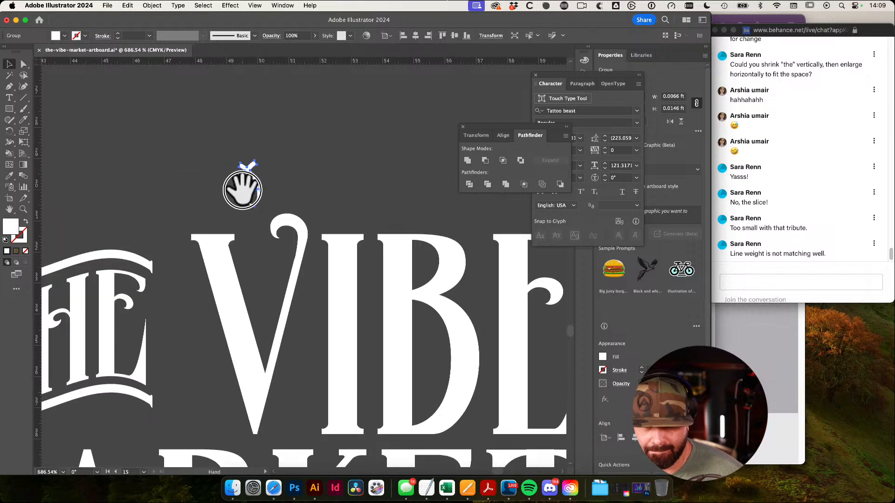
key(Delete)
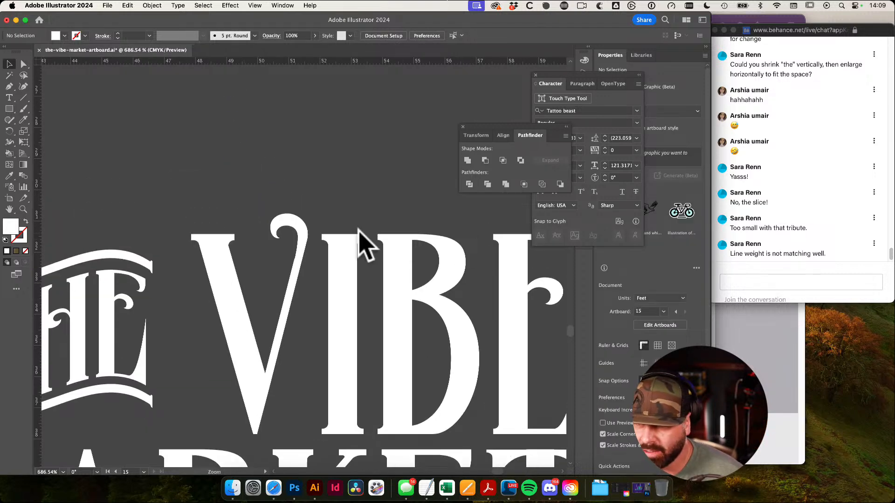
Smooth the kink on the inner edge of the V's thin stroke by deleting the extra anchor point with the Pen tool
drag(325, 241, 401, 257)
click(284, 227)
key(a)
drag(277, 300, 324, 219)
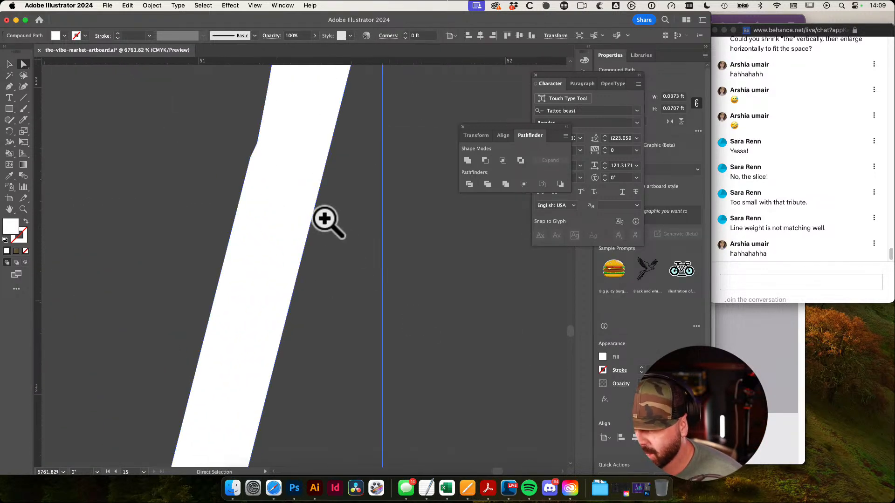
key(p)
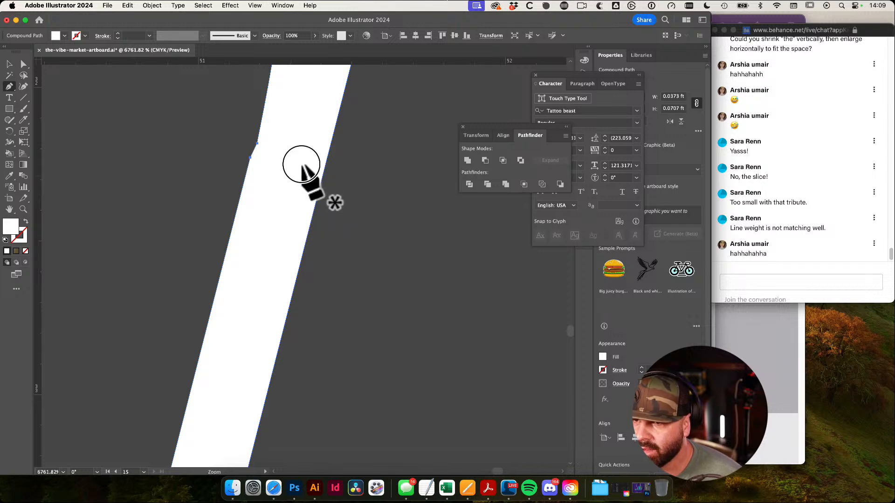
drag(301, 166, 250, 255)
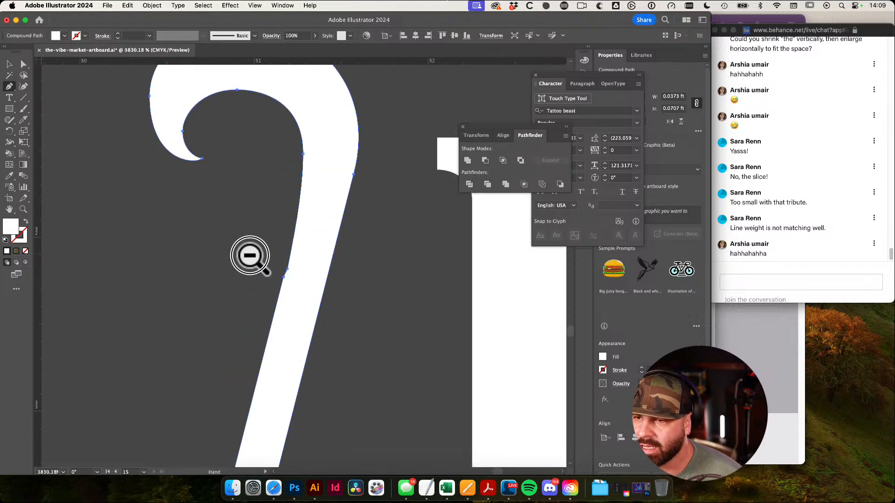
click(288, 270)
super+click(365, 267)
drag(364, 260, 446, 306)
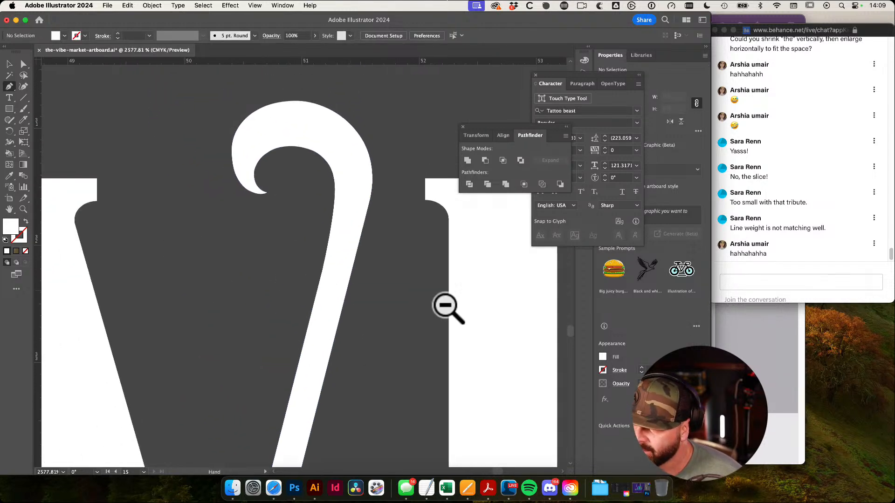
Delete the two extra anchor points at the right end of the raised step on the upper edge of MARKET's T
drag(393, 291, 283, 309)
drag(556, 370, 336, 251)
drag(281, 179, 563, 328)
drag(100, 233, 256, 295)
super+click(256, 295)
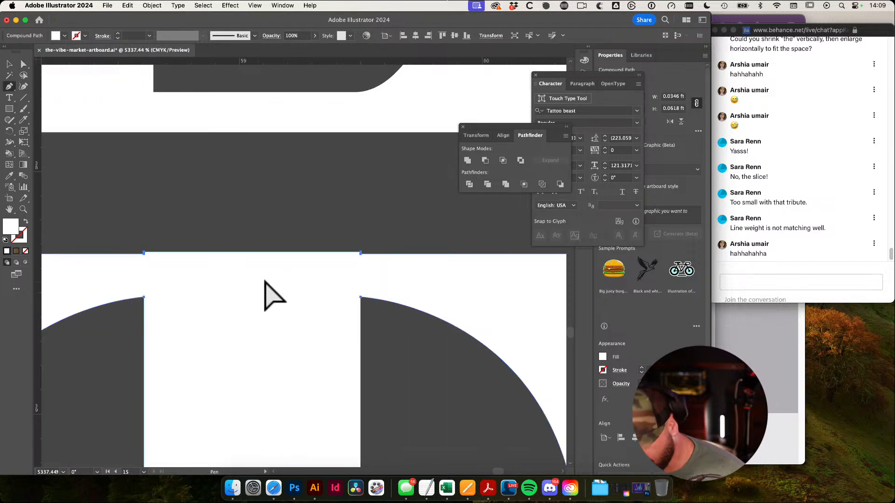
drag(365, 247, 498, 383)
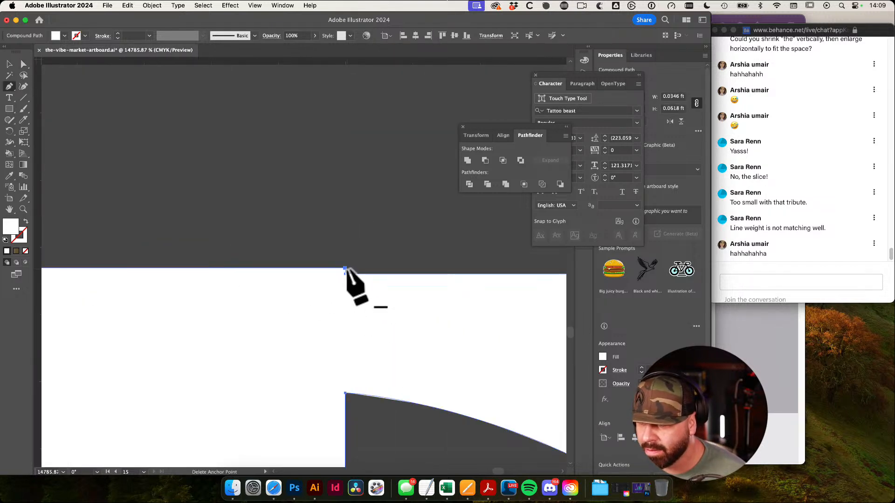
click(344, 268)
click(345, 274)
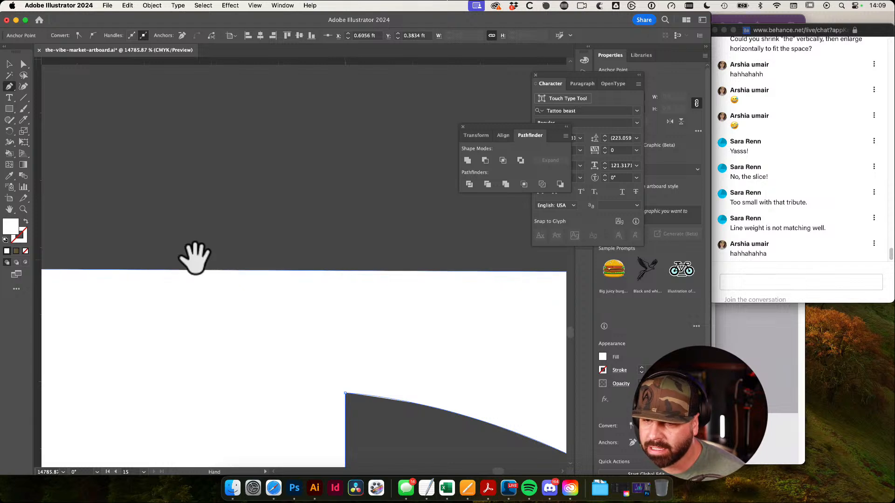
Delete the extra anchor point at the far end of the raised step on MARKET's T and deselect the letter
drag(196, 259, 512, 254)
drag(290, 271, 541, 256)
click(298, 252)
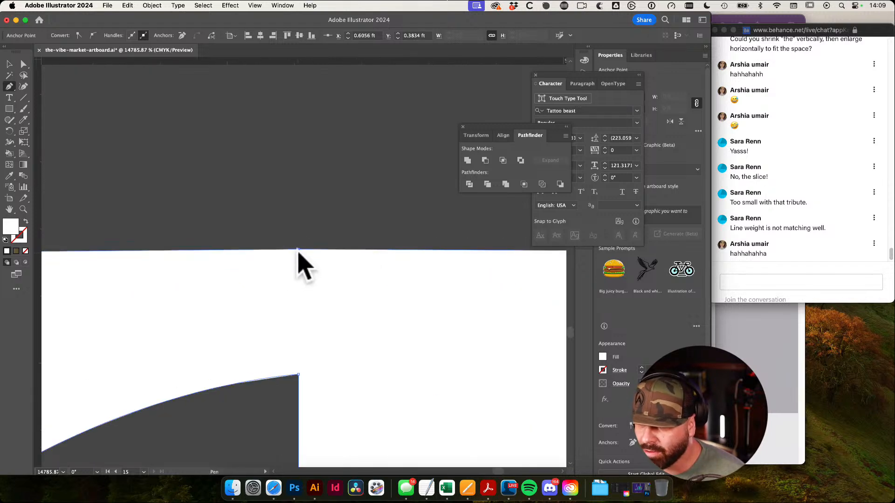
click(298, 249)
super+click(375, 224)
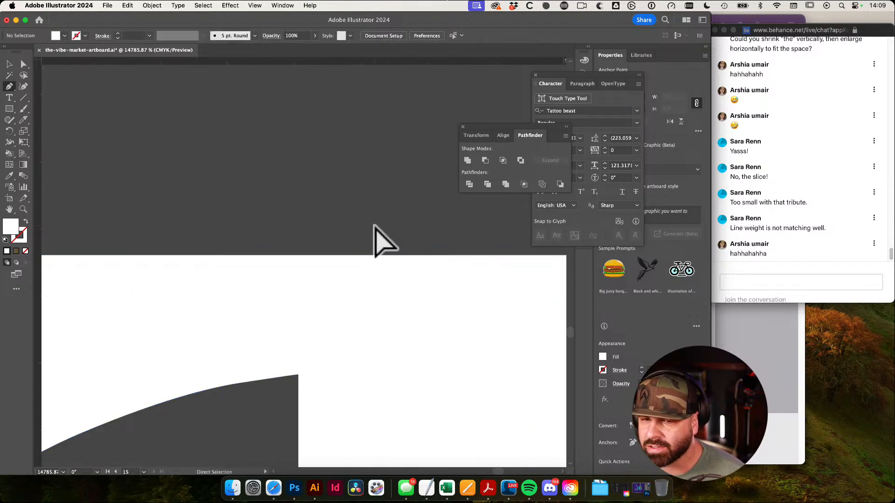
Examine the rest of the T's upper edge and the VIBE lettering up to the V's curl for uneven outlines
drag(459, 282, 259, 253)
drag(440, 306, 320, 283)
drag(474, 320, 230, 302)
drag(393, 304, 247, 291)
key(v)
drag(314, 326, 421, 283)
drag(201, 247, 275, 254)
drag(333, 259, 408, 270)
drag(407, 271, 275, 351)
drag(456, 192, 396, 257)
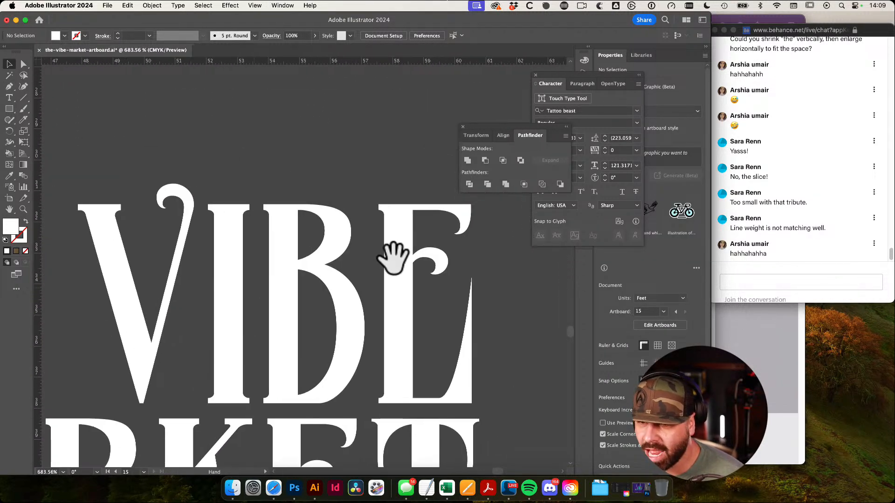
drag(299, 224, 252, 254)
drag(280, 210, 480, 290)
Check the anchor points on the V's curl, deselect the letter, and set the default fill to a vivid purple
key(a)
click(320, 216)
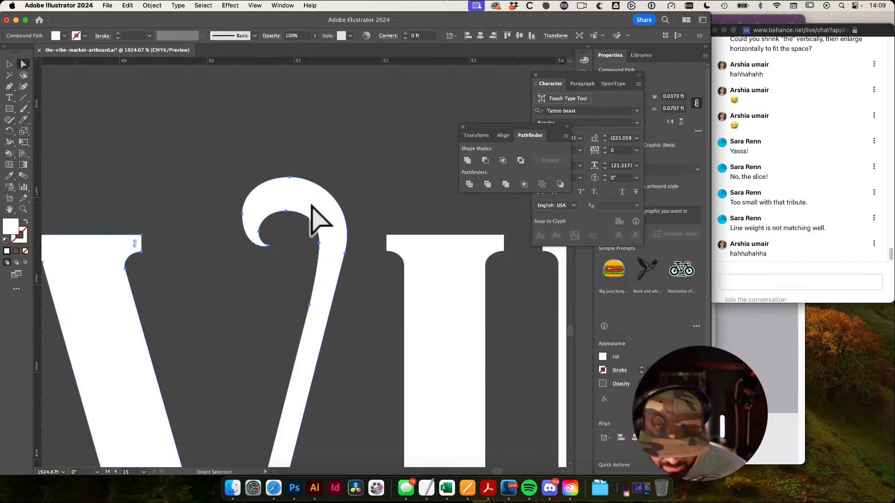
key(p)
super+click(150, 131)
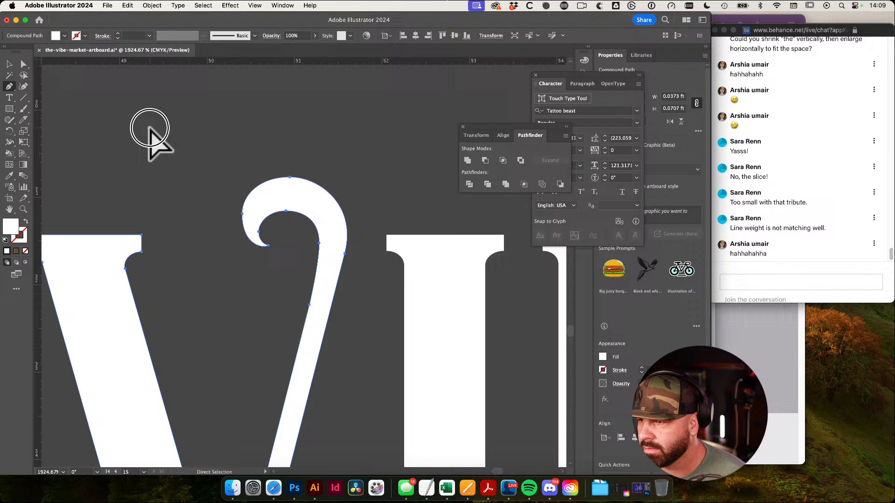
double_click(13, 228)
click(107, 193)
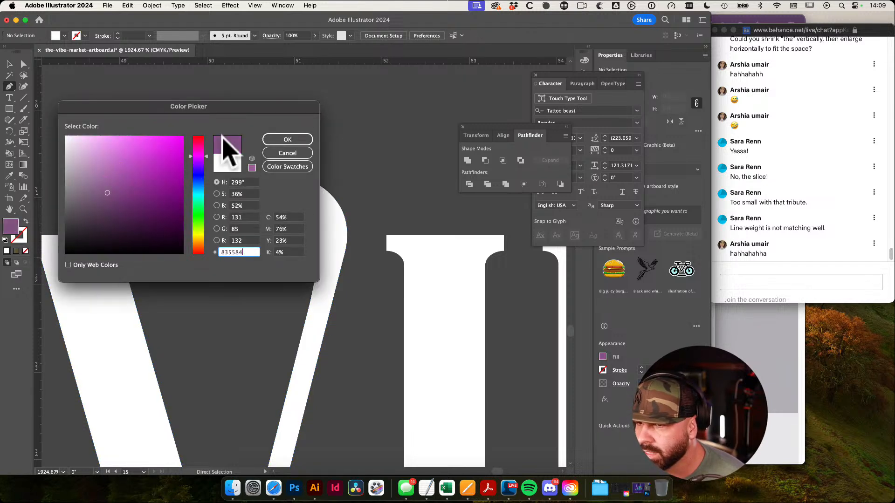
drag(107, 193, 149, 160)
click(287, 139)
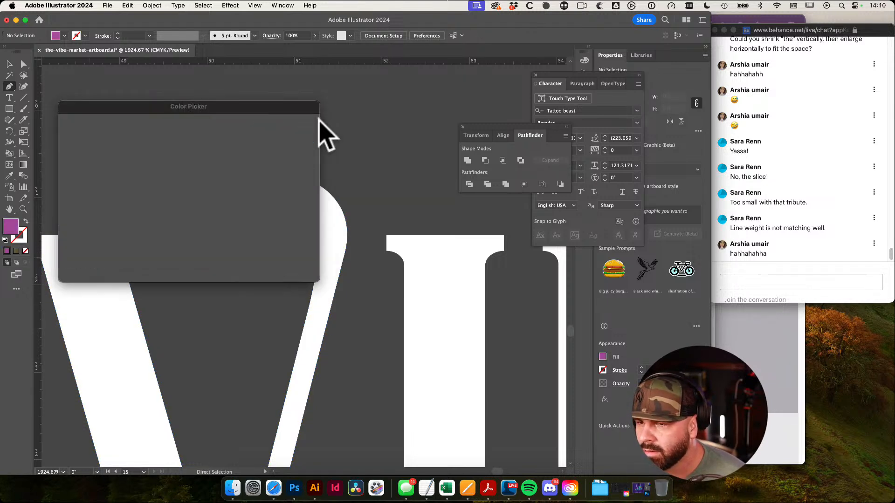
drag(264, 212, 307, 225)
drag(262, 194, 228, 187)
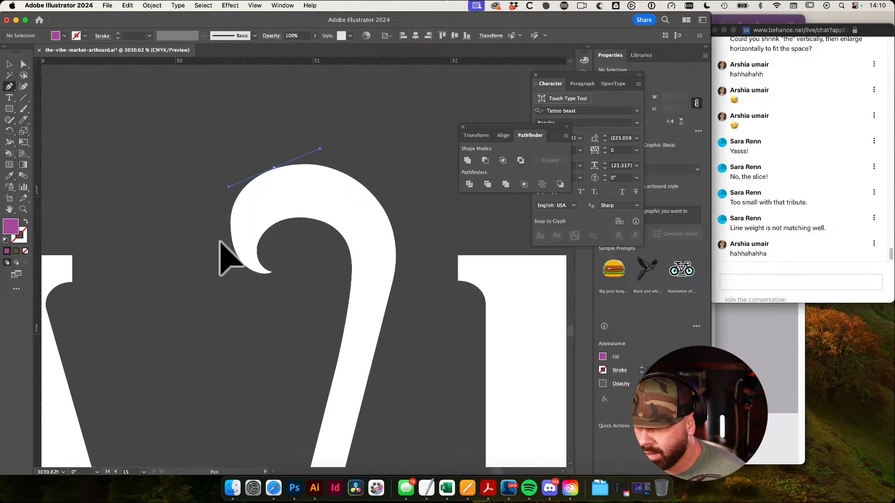
drag(269, 330, 337, 426)
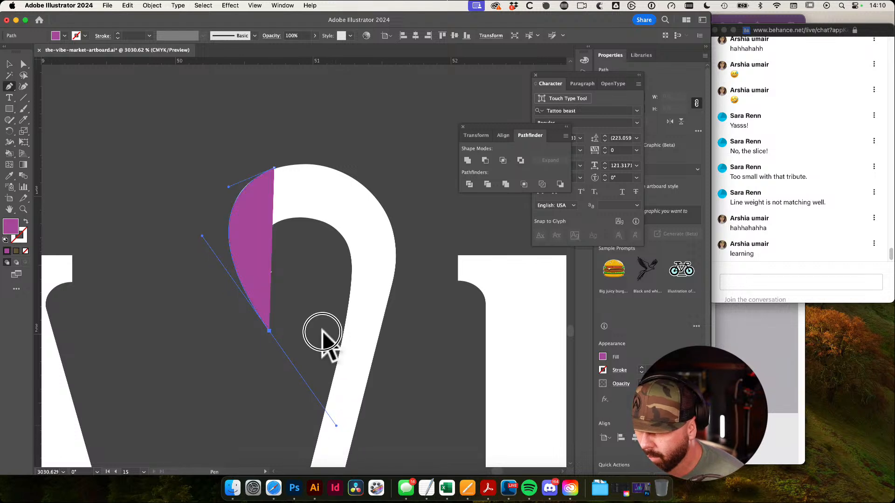
drag(321, 331, 268, 250)
key(super+z)
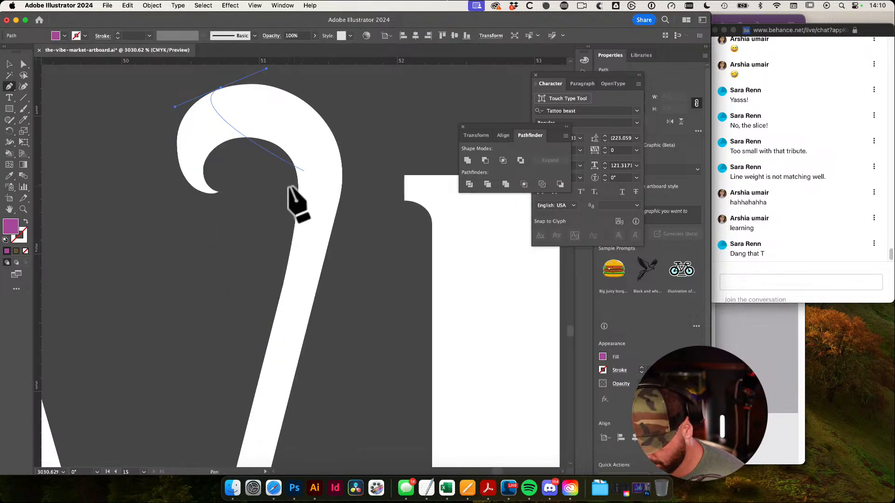
key(shift+x)
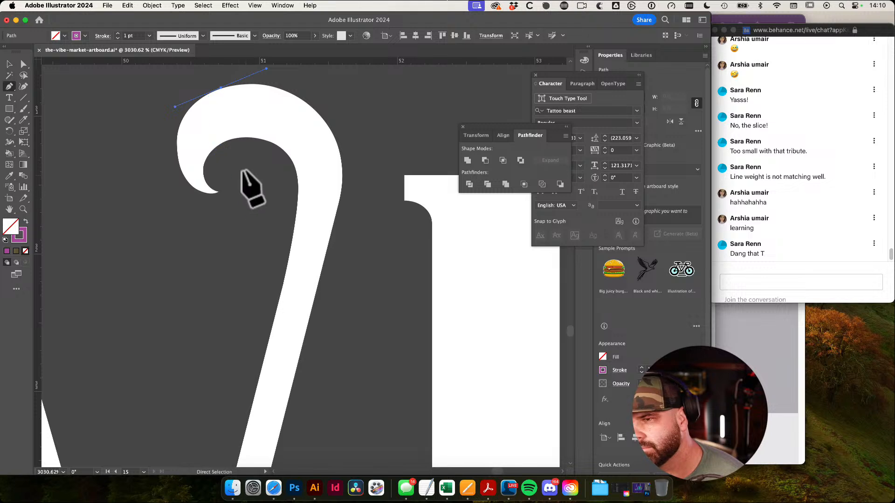
key(super+z)
key(super+z)
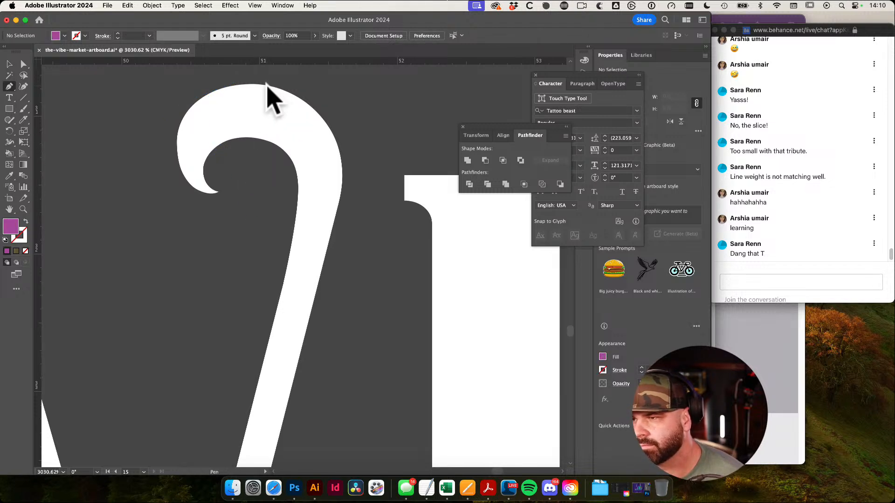
Use the purple as a stroke with no fill and try a Pen curve around the outside of the V's curl
key(shift+x)
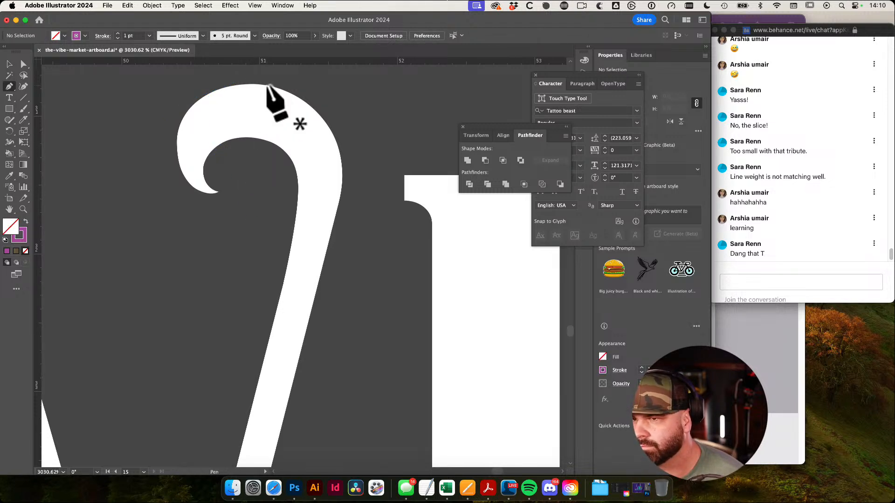
drag(266, 85, 185, 66)
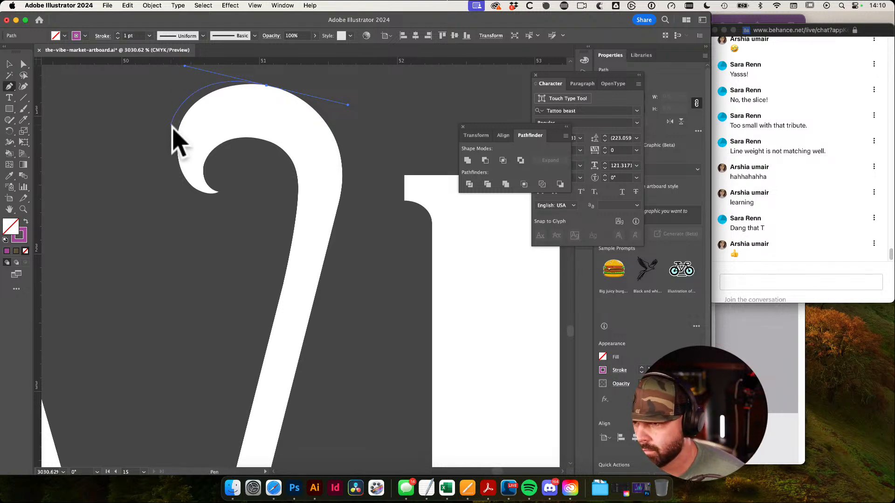
drag(177, 142, 176, 145)
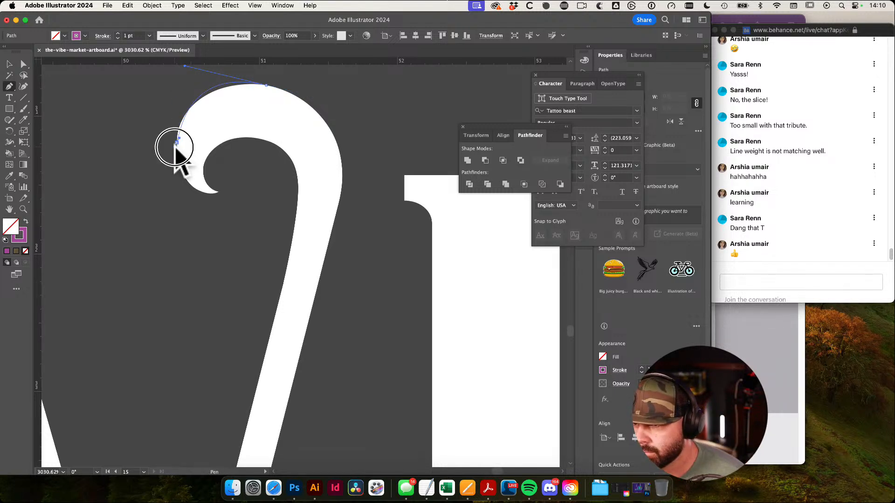
key(super+z)
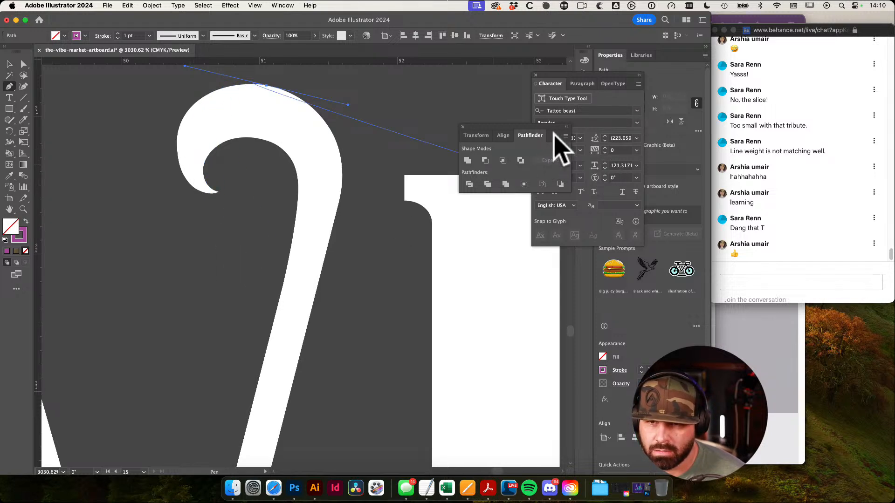
Move the Pathfinder panel out of the way, close the Character panel, and show the stroke weight options
drag(532, 127, 564, 298)
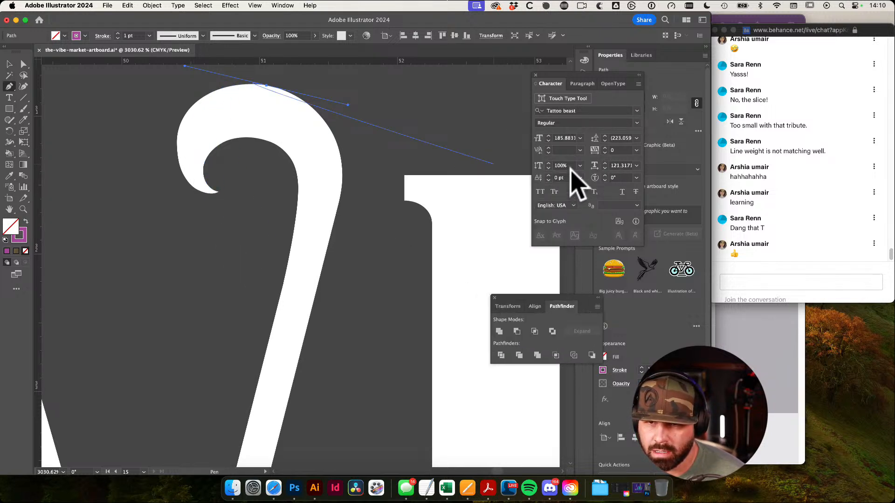
click(535, 74)
click(584, 138)
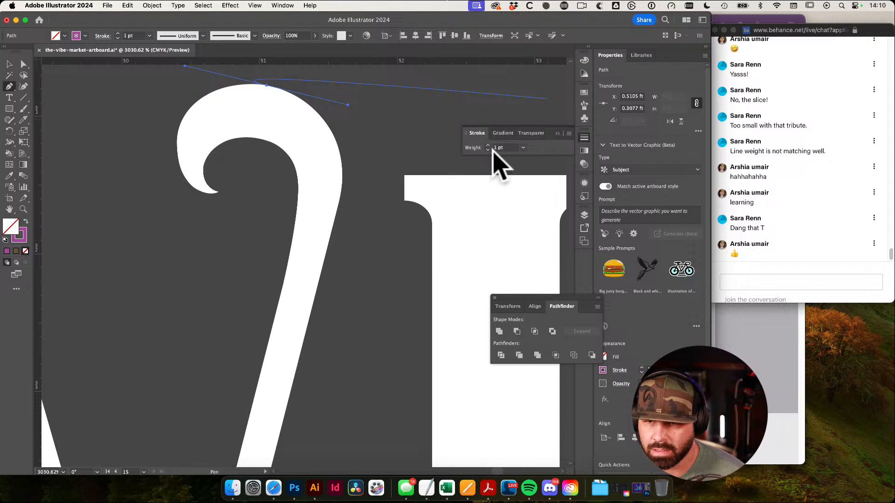
key(super+z)
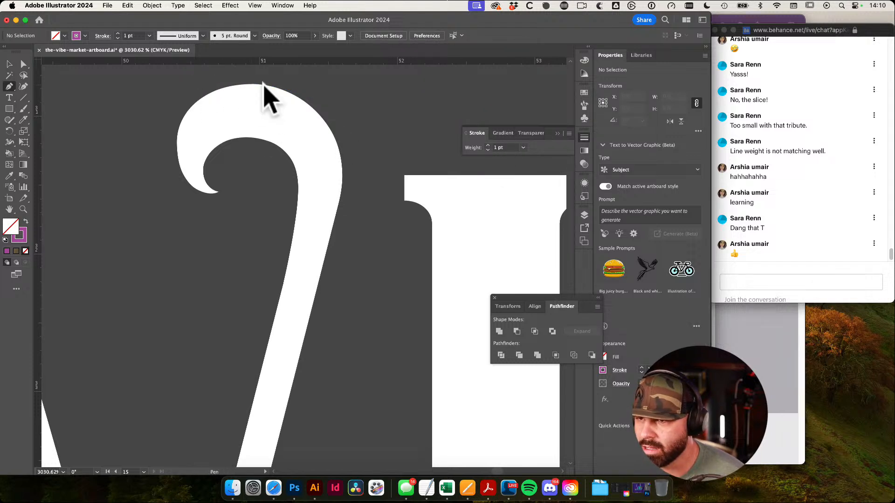
Draw a three-point purple Pen curve from the top of the V's curl down across its thin stroke
drag(266, 85, 216, 74)
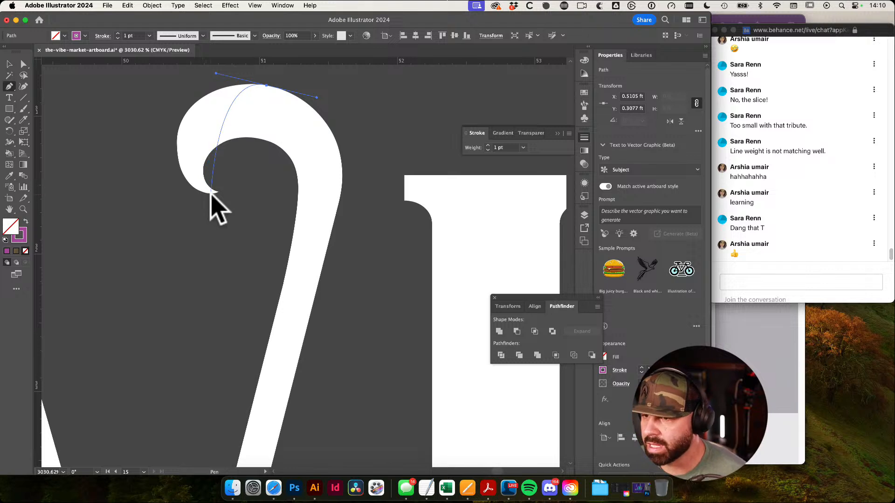
mouse_move(222, 206)
mouse_down()
mouse_move(275, 252)
mouse_move(322, 267)
mouse_move(313, 275)
mouse_up()
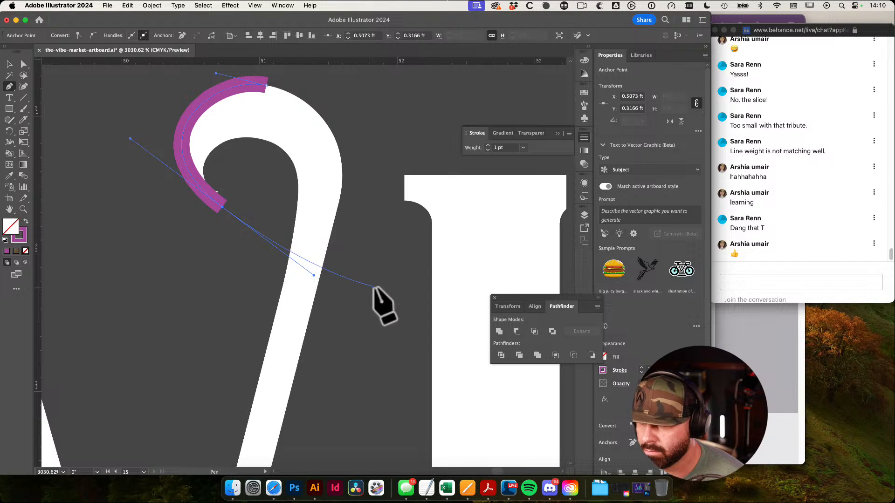
mouse_move(374, 287)
mouse_down()
mouse_move(424, 305)
mouse_move(350, 285)
mouse_up()
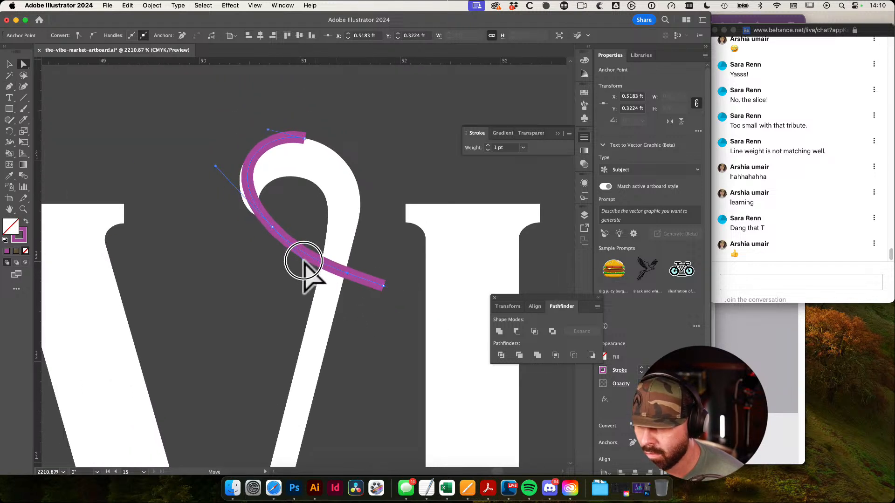
Compare the purple curve with the neighbouring letters and delete it
click(387, 331)
drag(383, 321, 250, 236)
drag(287, 205, 320, 190)
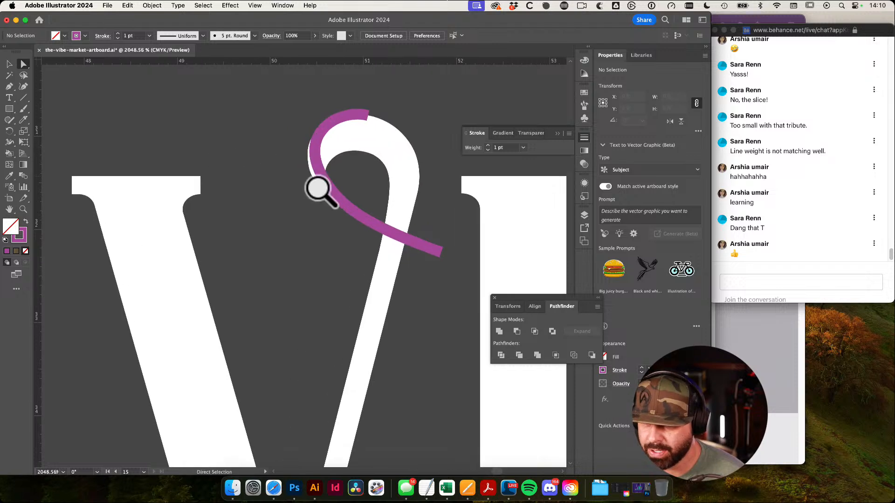
click(355, 211)
drag(360, 226, 380, 256)
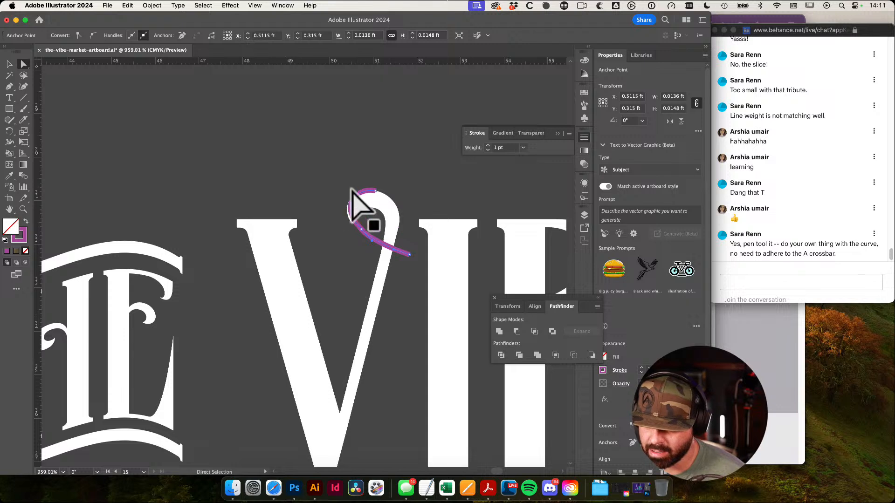
drag(337, 266, 414, 315)
click(408, 314)
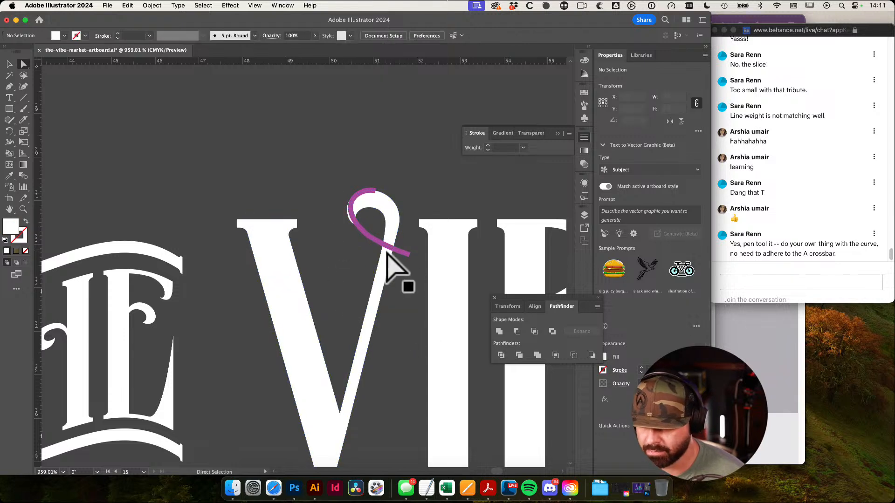
click(369, 238)
key(Delete)
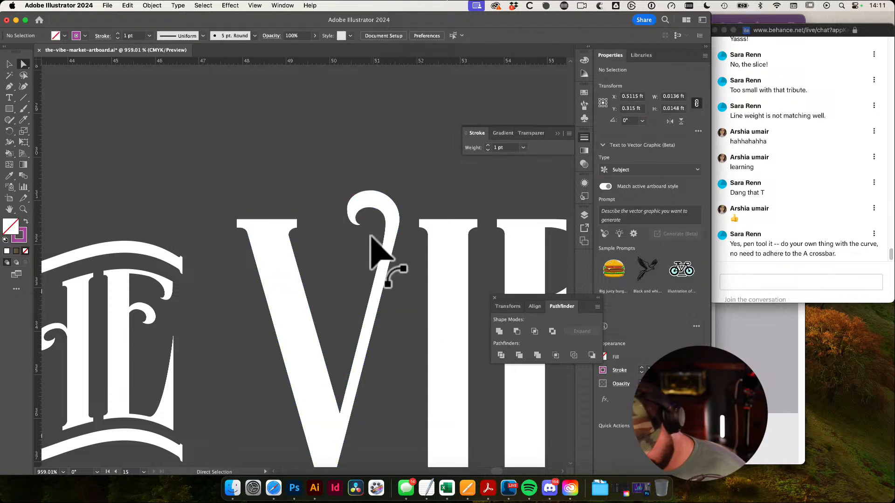
Draw a freehand Pencil curve about 0.0211 × 0.0288 ft from the V's curl down across its thin stroke to the I
key(n)
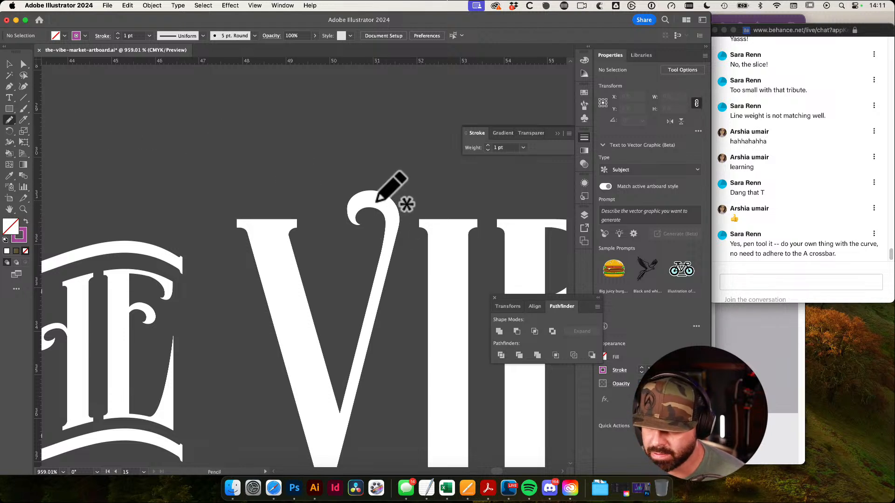
mouse_move(377, 202)
mouse_down()
mouse_move(351, 209)
mouse_move(338, 238)
mouse_move(412, 321)
mouse_move(427, 324)
mouse_up()
Set the Pencil fidelity one notch smoother and try another freehand curve near the V's curl
key(Return)
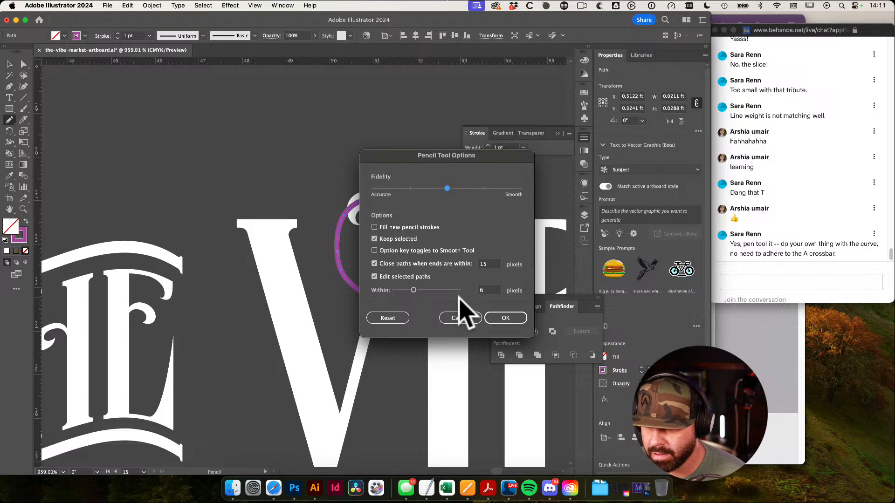
drag(446, 189, 497, 190)
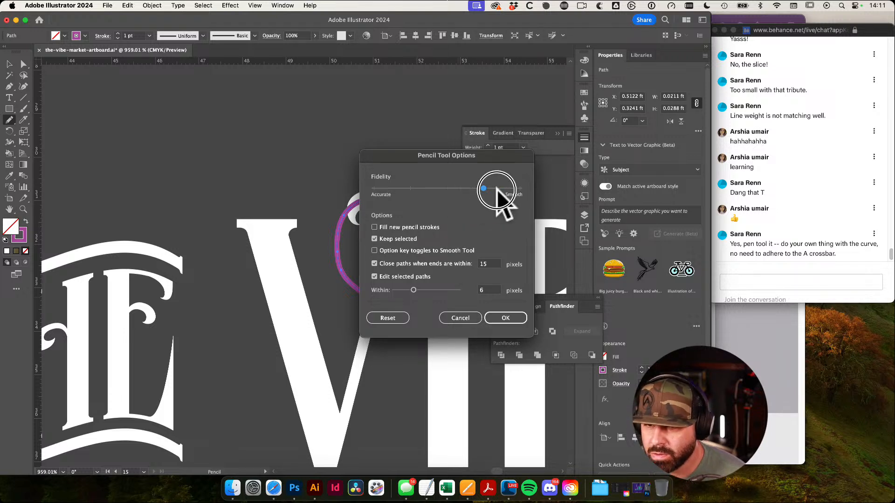
click(505, 318)
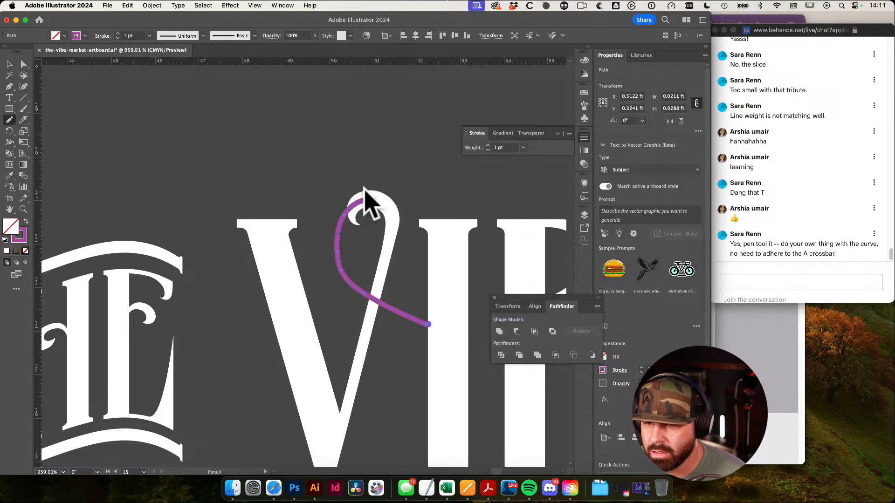
drag(304, 149, 365, 219)
key(super+z)
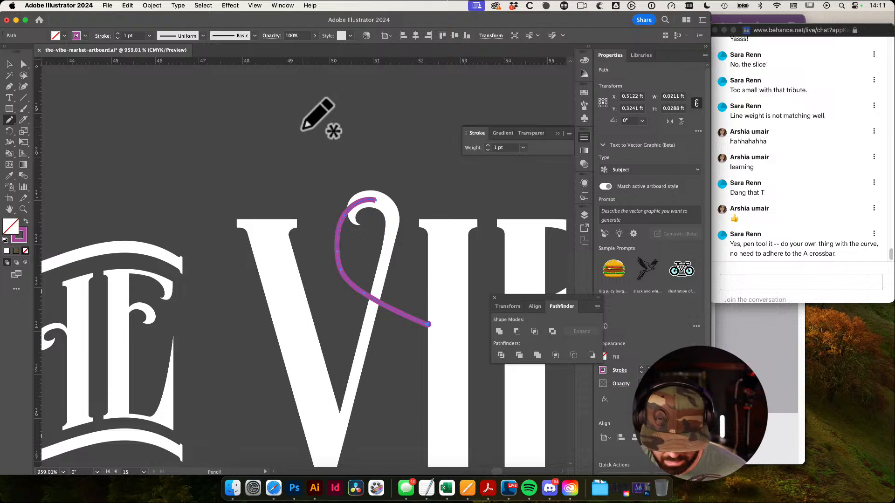
Set the Pencil fidelity to full Smooth and draw a test curve about 0.0443 × 0.054 ft from above THE across the V
key(Return)
drag(485, 189, 531, 189)
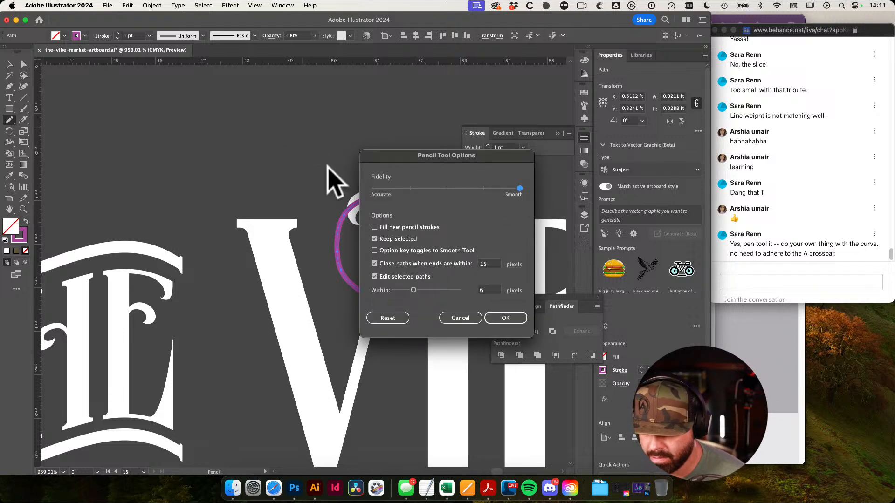
key(Return)
drag(275, 99, 348, 323)
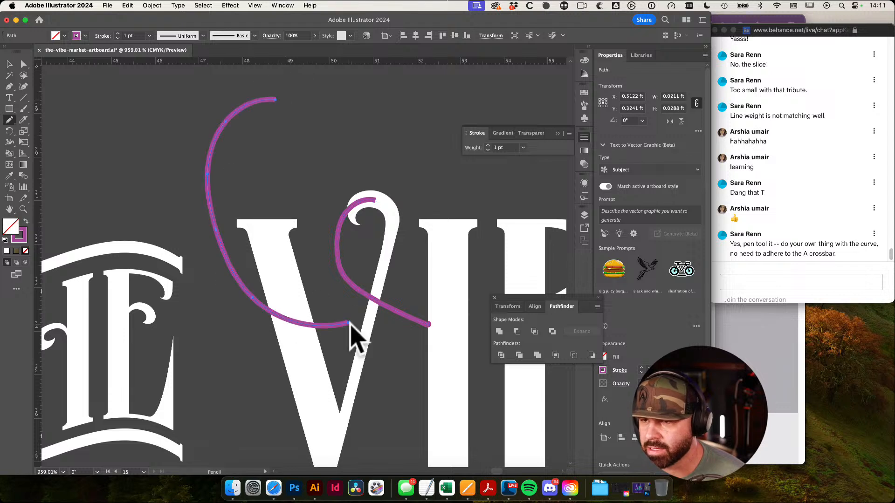
key(super+z)
mouse_move(200, 113)
mouse_down()
mouse_move(348, 329)
mouse_move(331, 348)
mouse_up()
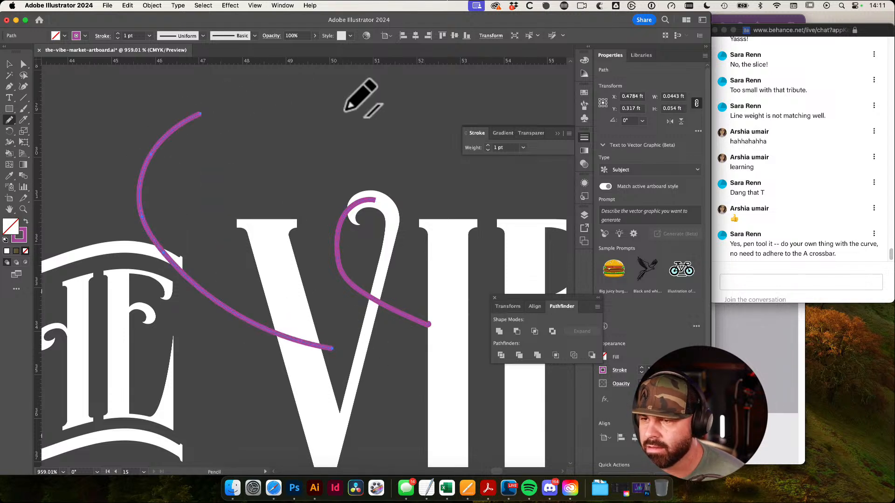
Look up the Smooth path command and apply it at 81% to the large purple test curve
click(310, 6)
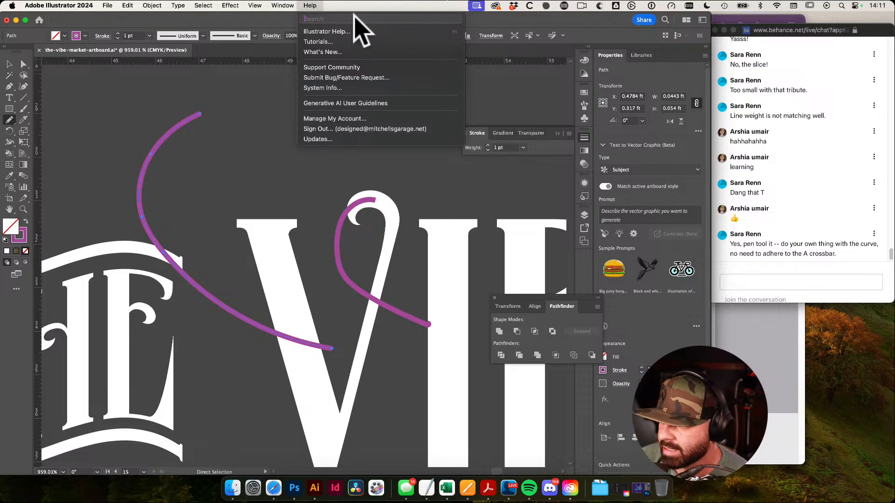
text(smooth)
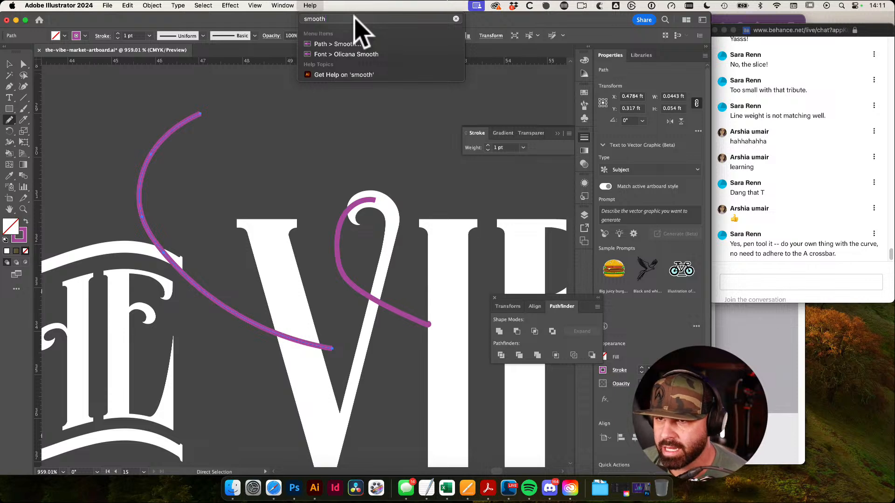
mouse_move(351, 44)
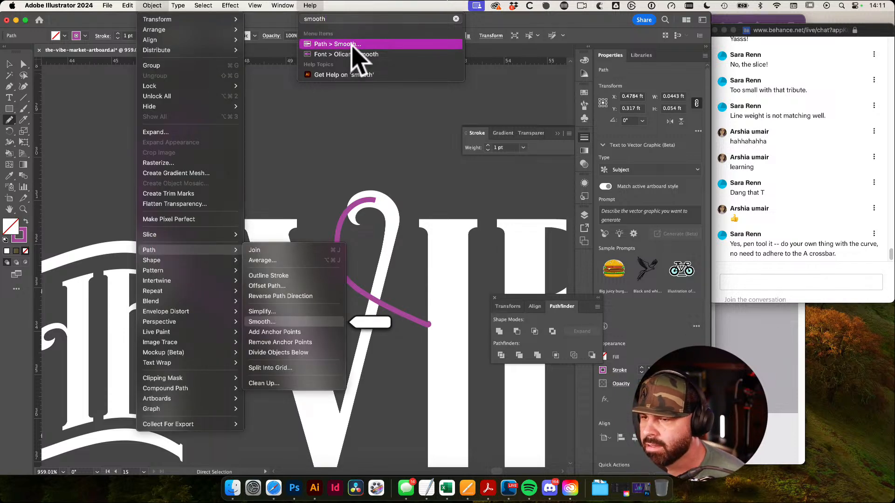
click(351, 44)
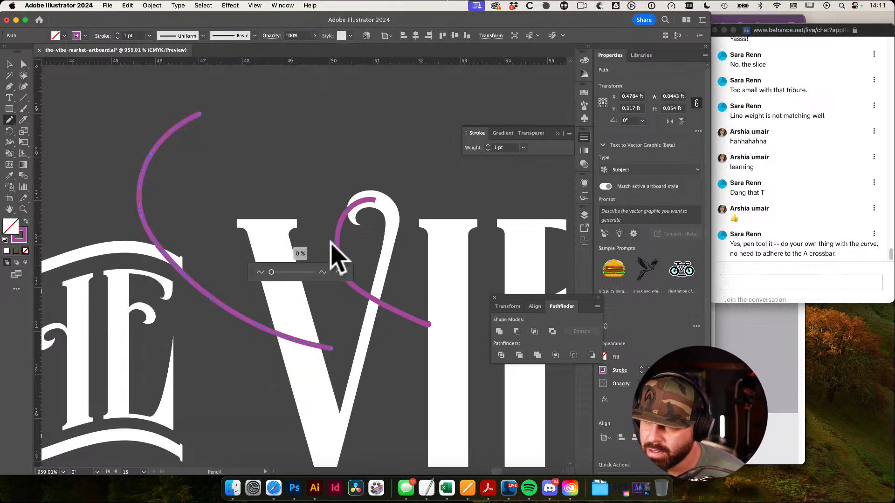
click(304, 150)
click(156, 146)
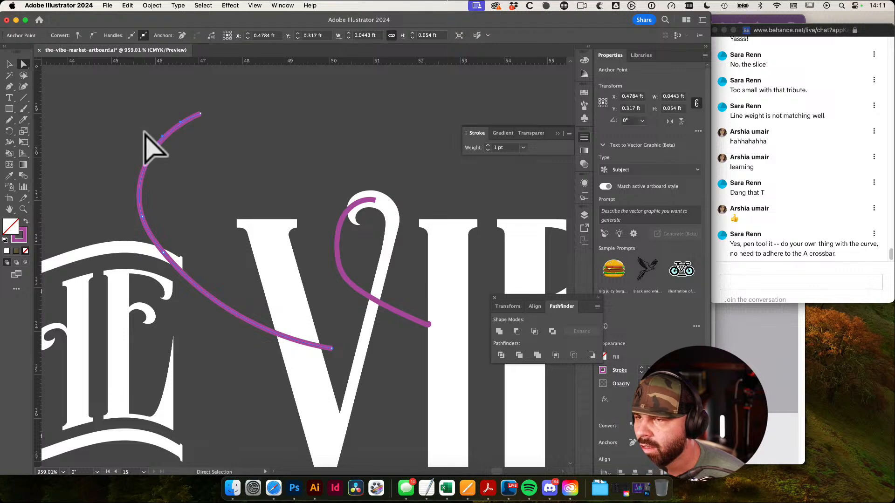
click(150, 4)
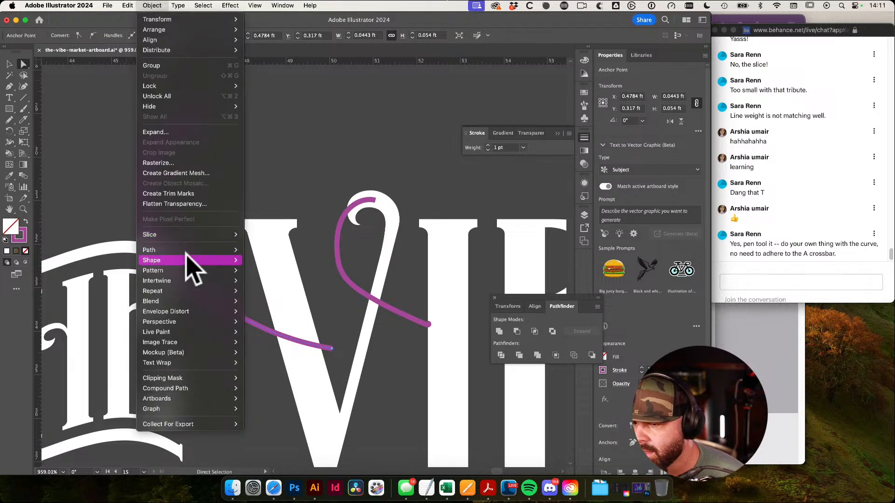
mouse_move(231, 251)
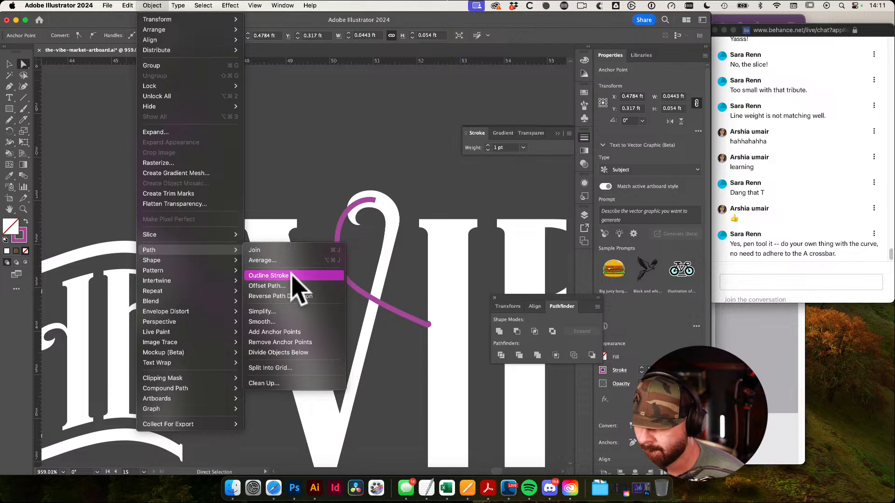
click(289, 321)
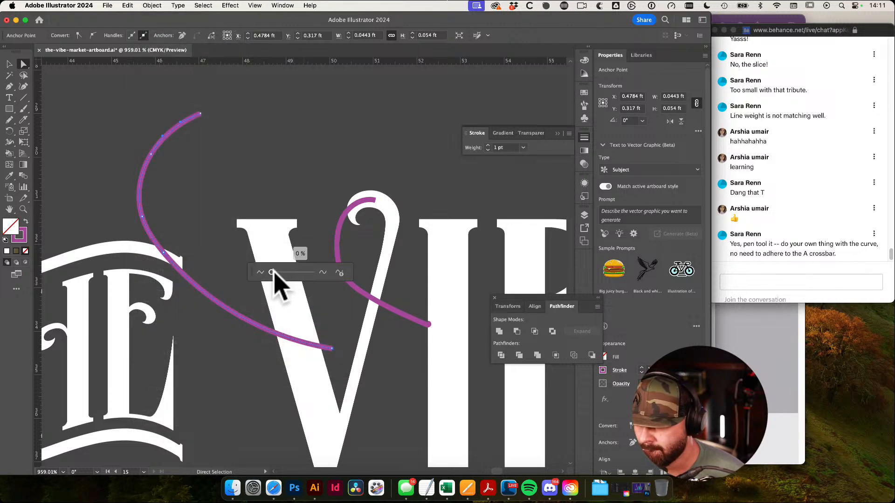
drag(273, 273, 305, 273)
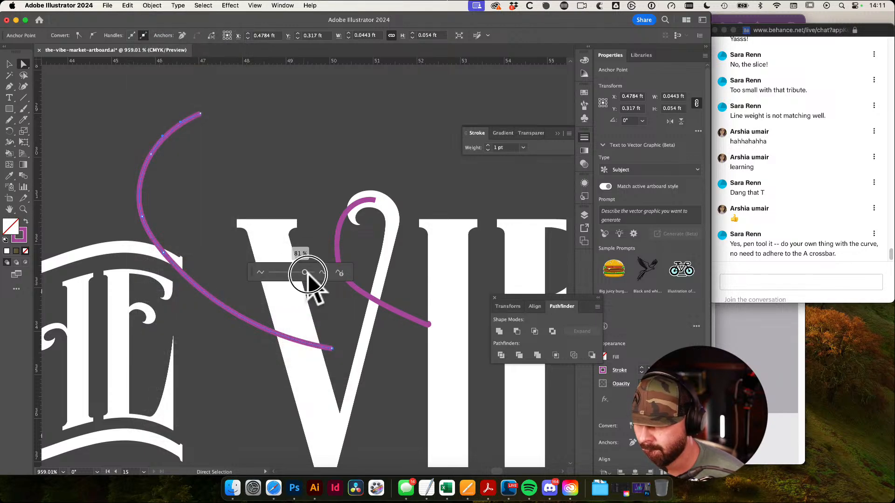
Raise the test curve's lower end anchor and smooth the path at 65%
drag(332, 347, 326, 315)
drag(273, 272, 287, 273)
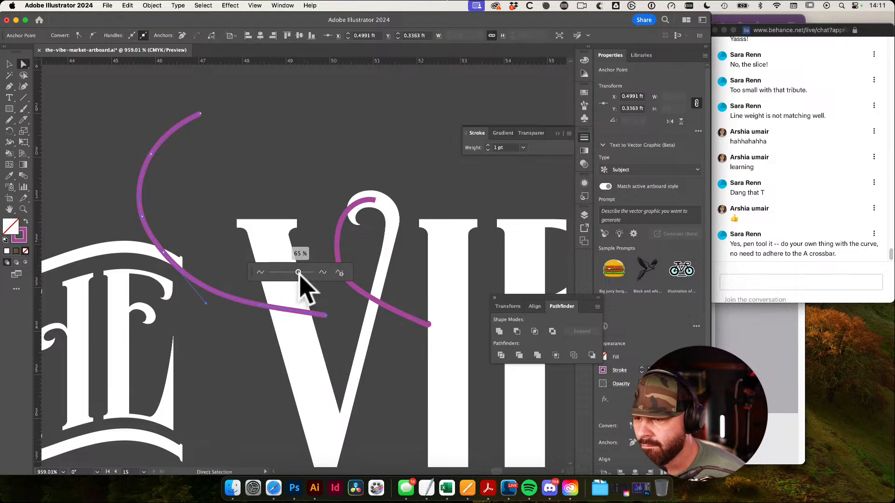
click(309, 246)
key(v)
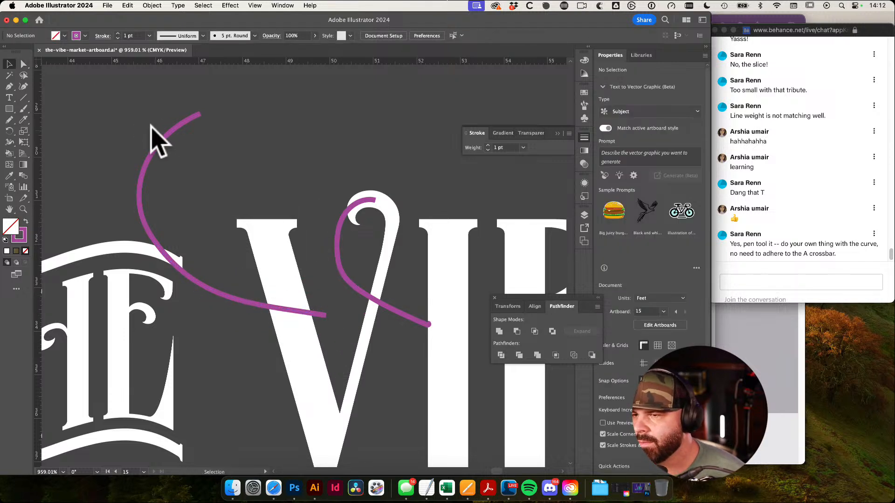
Delete the large test curve and the smaller freehand curve over the V's curl
click(155, 135)
key(Delete)
key(a)
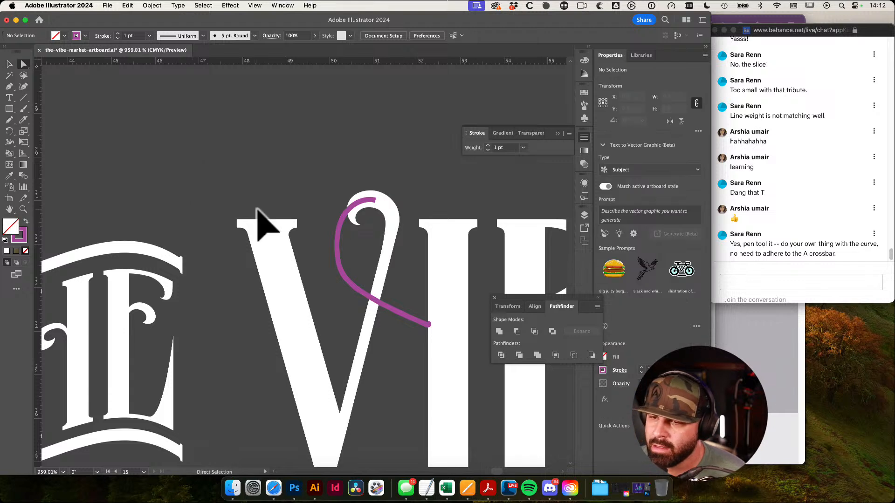
click(338, 242)
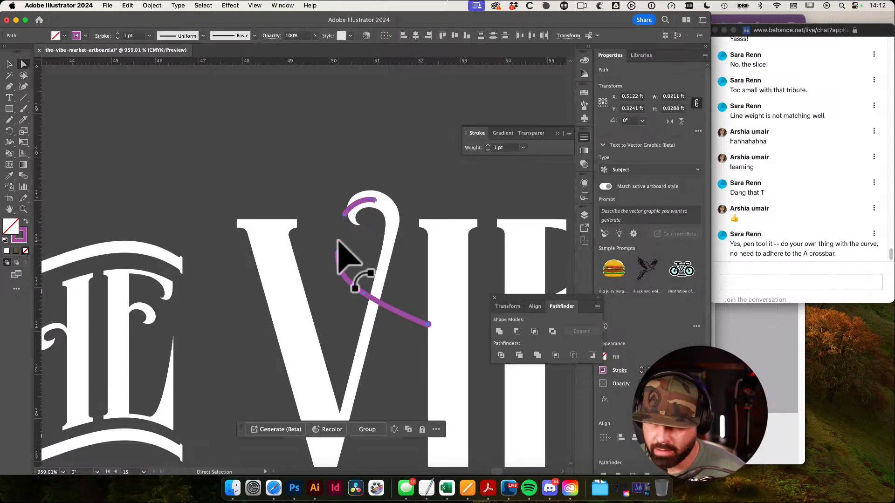
key(Delete)
Draw a three-point Pen curve about 0.0135 × 0.0253 ft from the V's curl down across its thin stroke
drag(317, 243, 196, 244)
key(p)
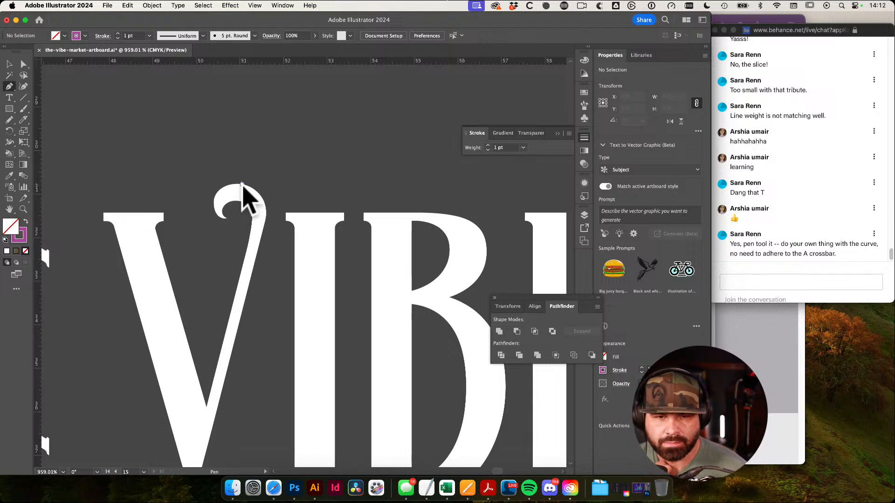
drag(242, 185, 142, 200)
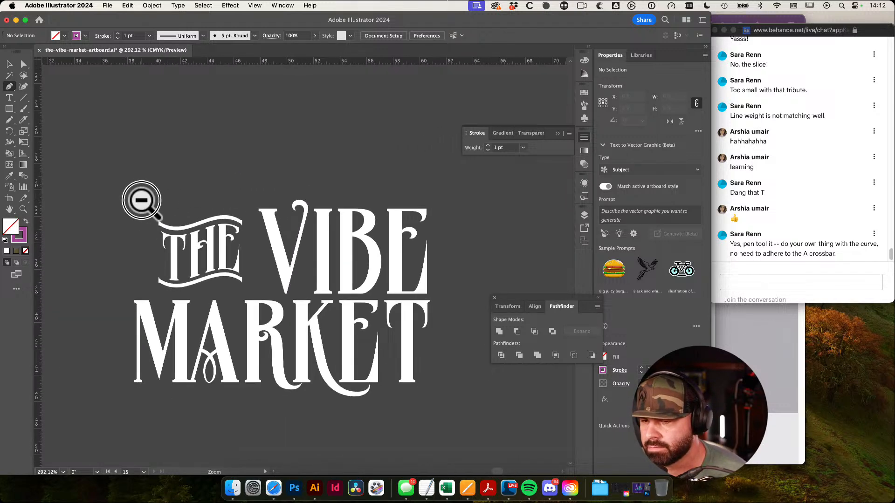
drag(302, 202, 332, 253)
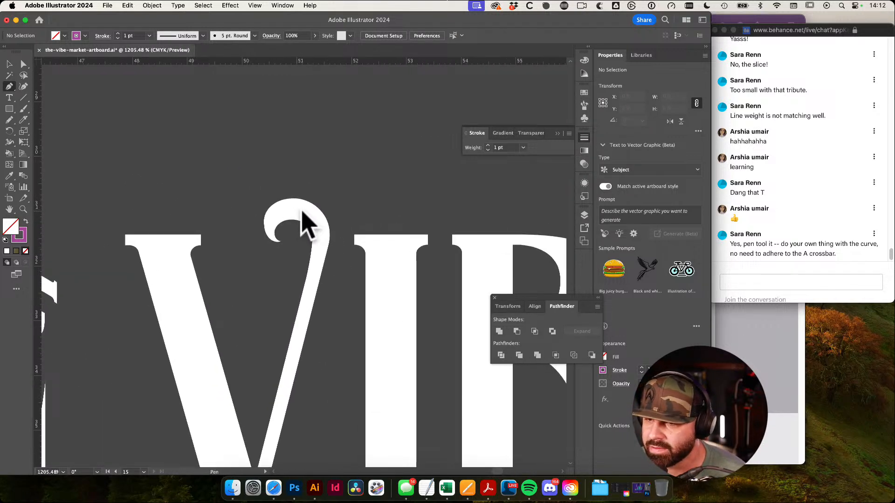
drag(299, 210, 263, 197)
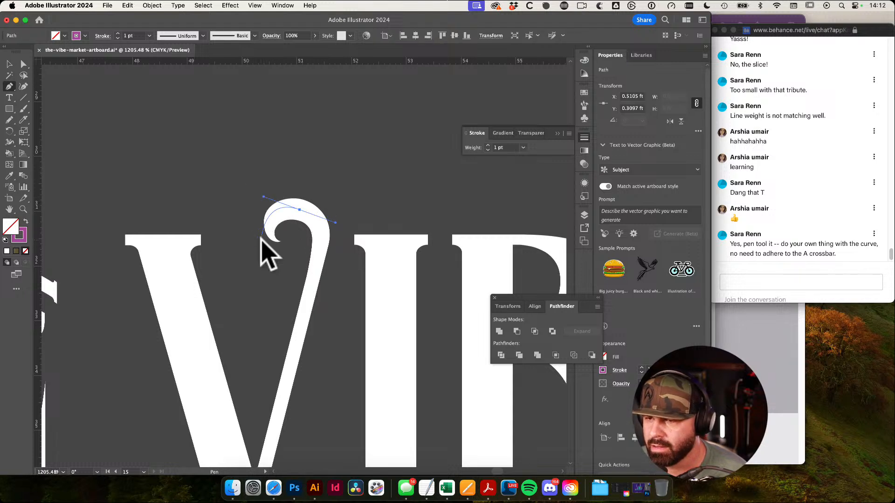
drag(257, 281, 274, 318)
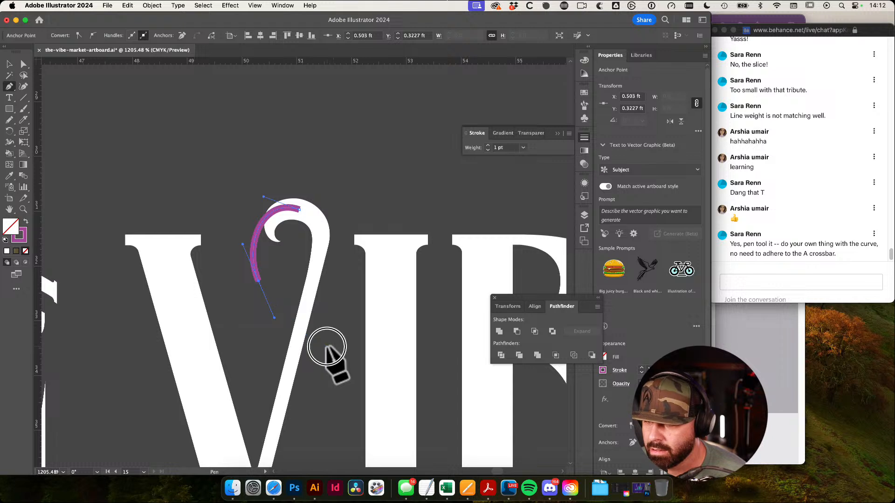
drag(327, 346, 349, 356)
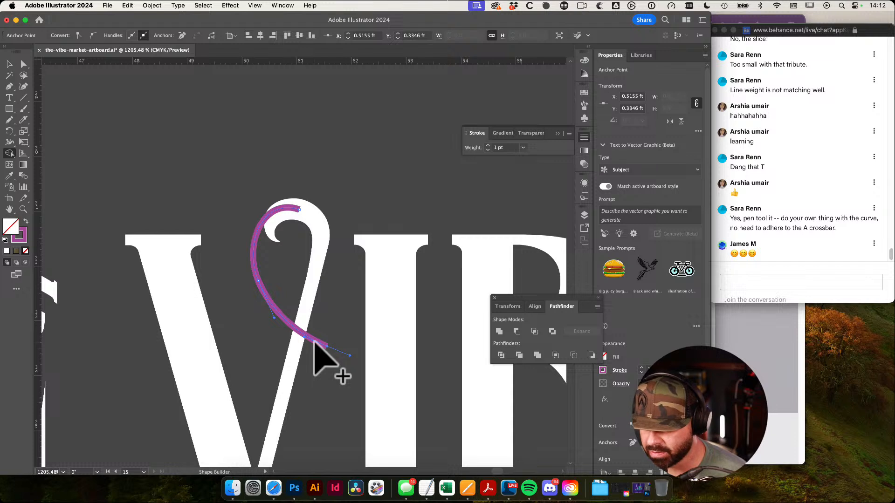
Use the Width tool to taper the curve's lower end to a point and widen its curl end to about 3.18 pt
mouse_move(304, 332)
mouse_down()
mouse_move(292, 340)
mouse_move(311, 300)
mouse_move(344, 305)
mouse_up()
key(super+z)
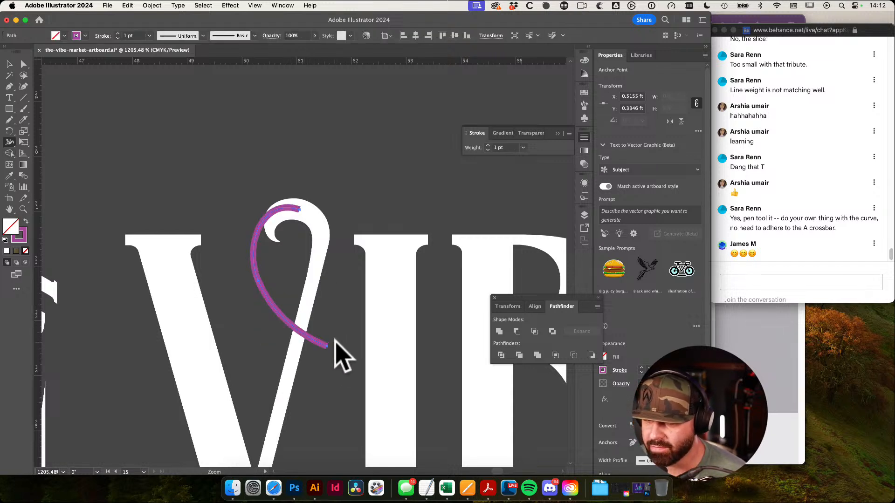
drag(334, 342, 477, 404)
click(315, 353)
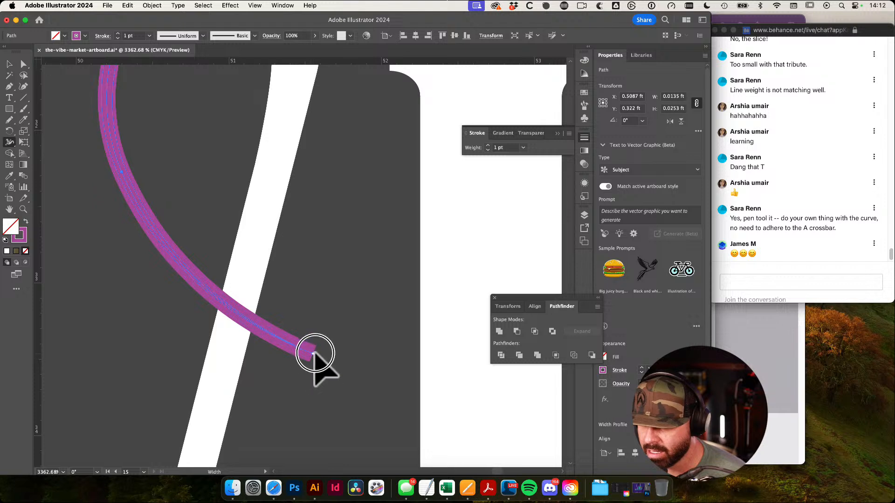
drag(316, 352, 336, 342)
drag(293, 262, 301, 495)
mouse_move(243, 208)
mouse_down()
mouse_move(234, 242)
mouse_move(247, 164)
mouse_up()
drag(270, 194, 116, 204)
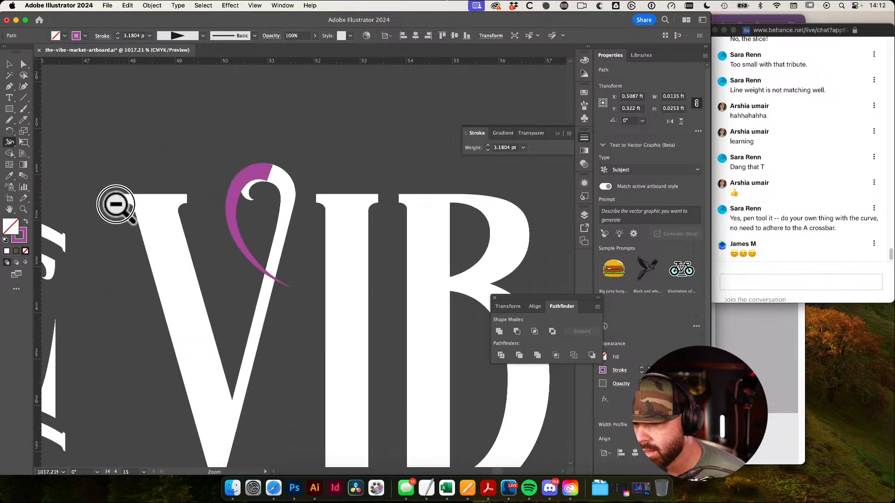
Match the flourish's stroke colour to the white of the V with the Eyedropper and deselect it
drag(203, 252, 125, 244)
drag(125, 244, 270, 196)
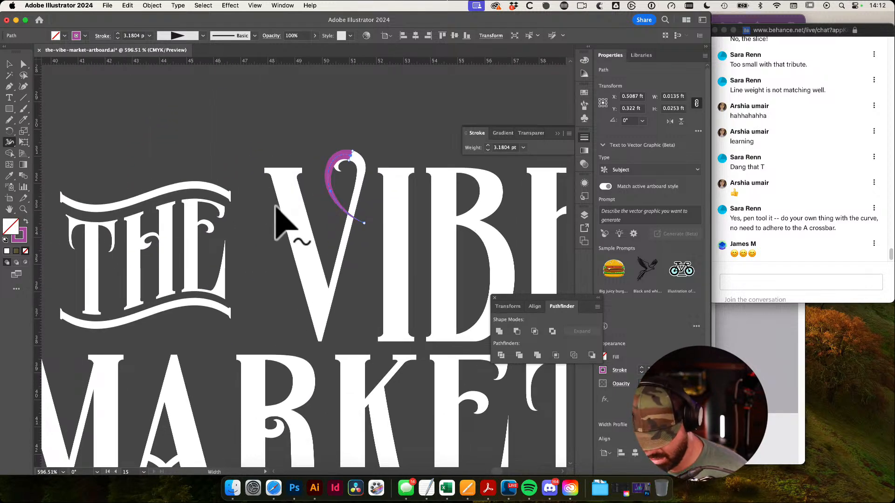
key(i)
click(293, 212)
super+click(259, 130)
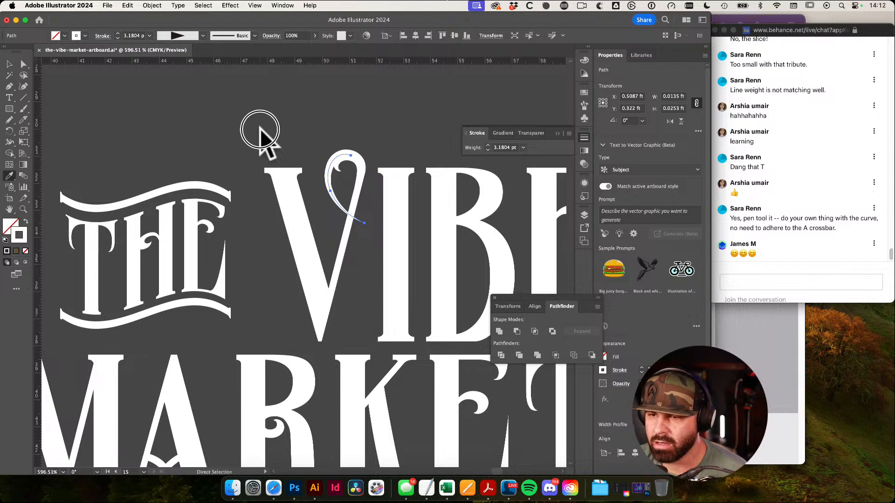
drag(310, 167, 218, 116)
drag(331, 147, 450, 216)
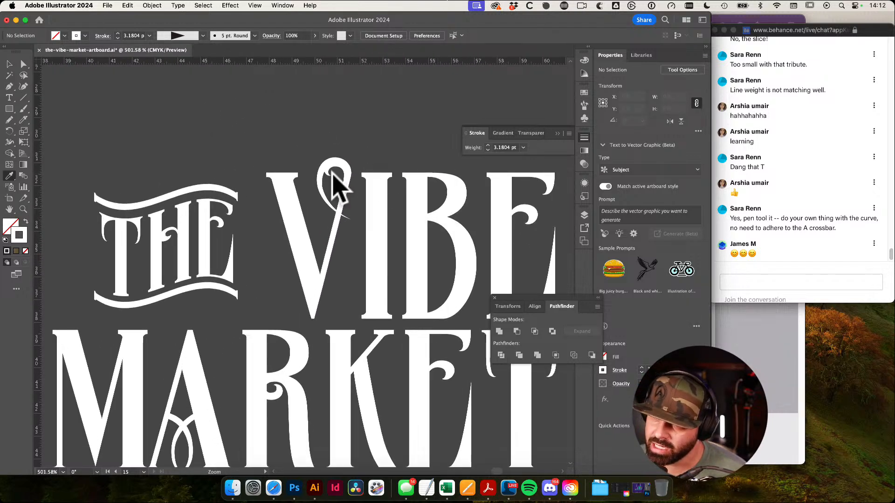
drag(335, 173, 635, 262)
drag(267, 144, 365, 230)
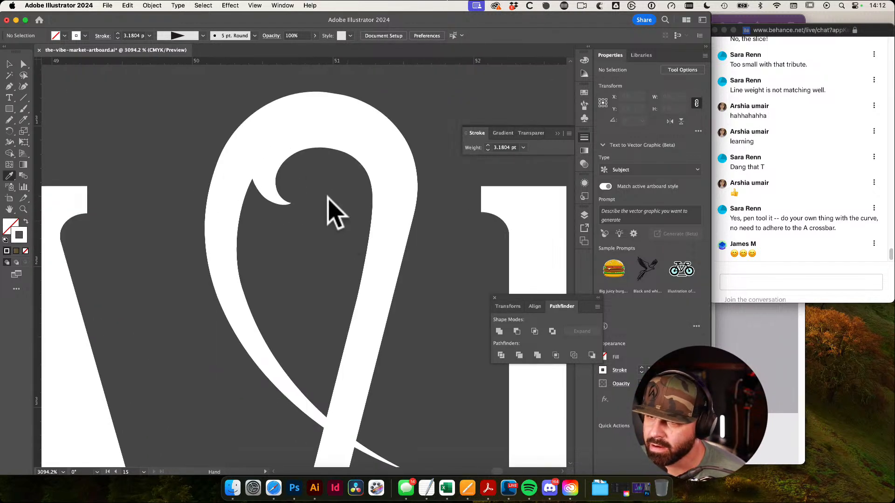
Move the flourish's tapered end anchor to about X 0.516 ft, Y 0.3329 ft
key(a)
click(262, 176)
drag(385, 184, 309, 205)
drag(400, 251, 369, 271)
mouse_move(412, 320)
mouse_down()
mouse_move(370, 233)
mouse_move(353, 215)
mouse_move(325, 200)
mouse_move(326, 208)
mouse_up()
click(353, 223)
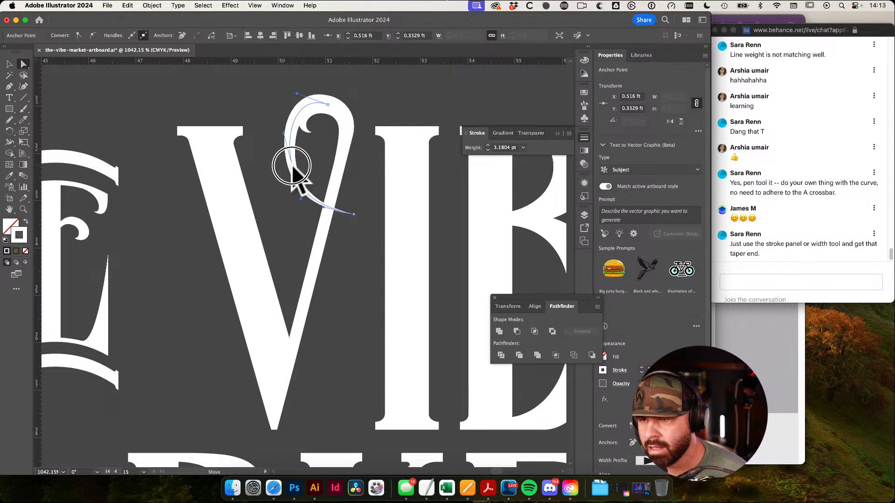
Shift the flourish's middle anchor to about X 0.5022 ft, Y 0.3222 ft and fine-tune its lower handle
drag(292, 167, 288, 167)
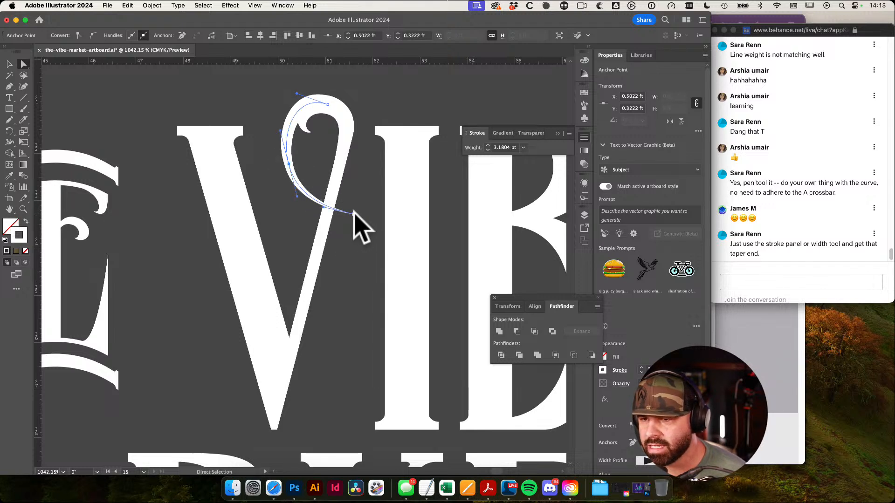
click(289, 165)
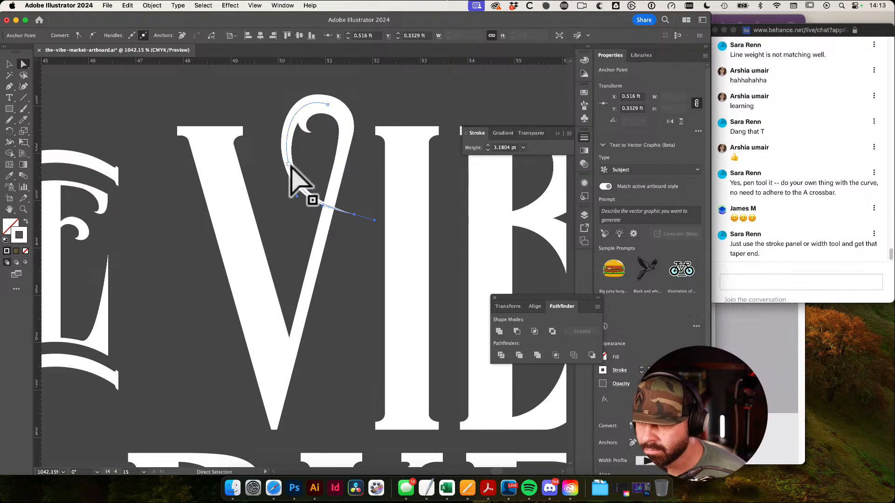
drag(297, 196, 298, 196)
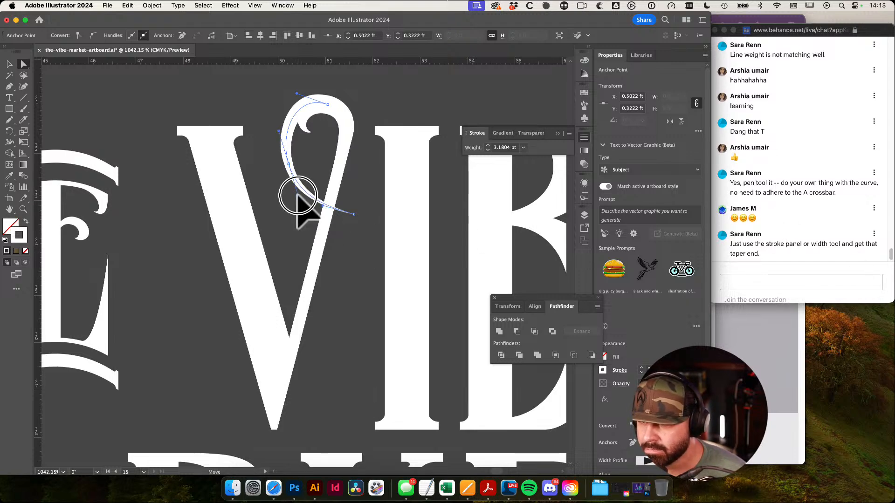
click(349, 268)
drag(466, 250, 345, 238)
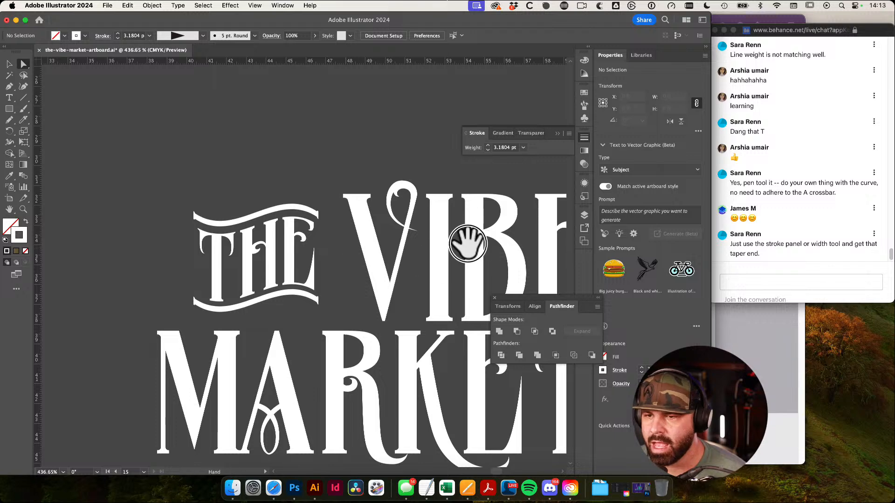
drag(466, 241, 359, 223)
drag(398, 228, 371, 228)
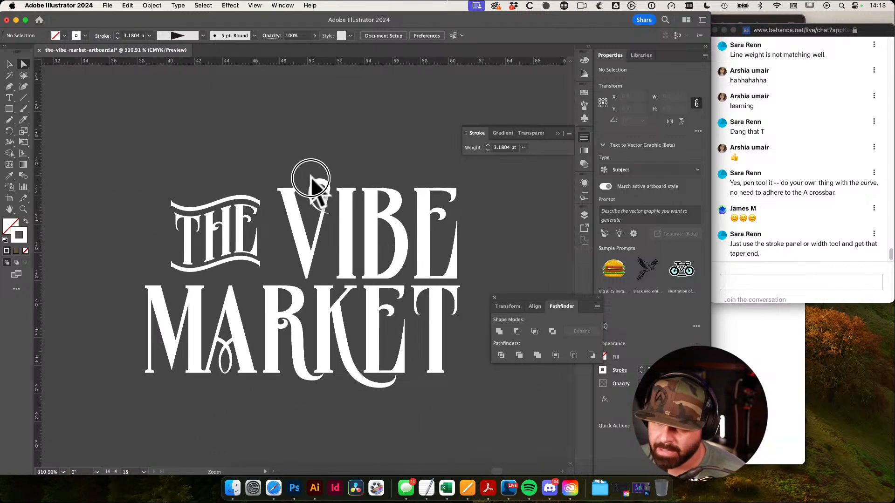
Try extending the flourish's tapered end anchor towards the I and undo the move
drag(311, 184, 409, 309)
click(340, 274)
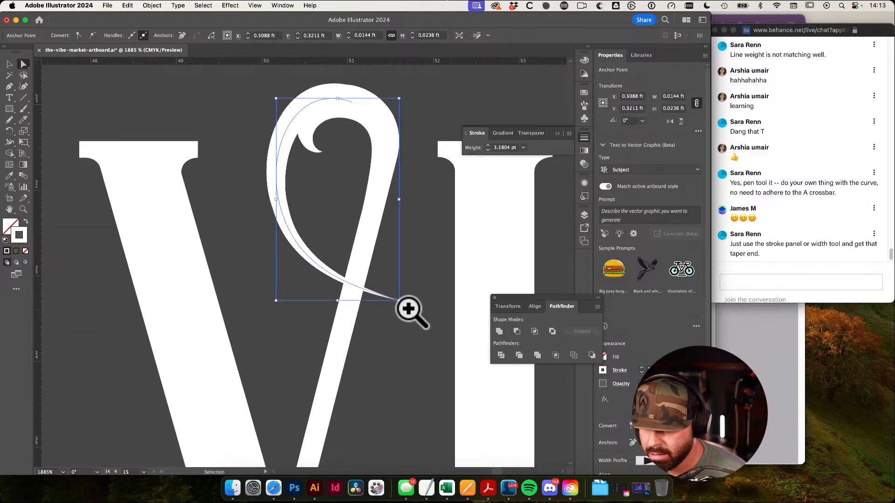
click(399, 300)
click(398, 300)
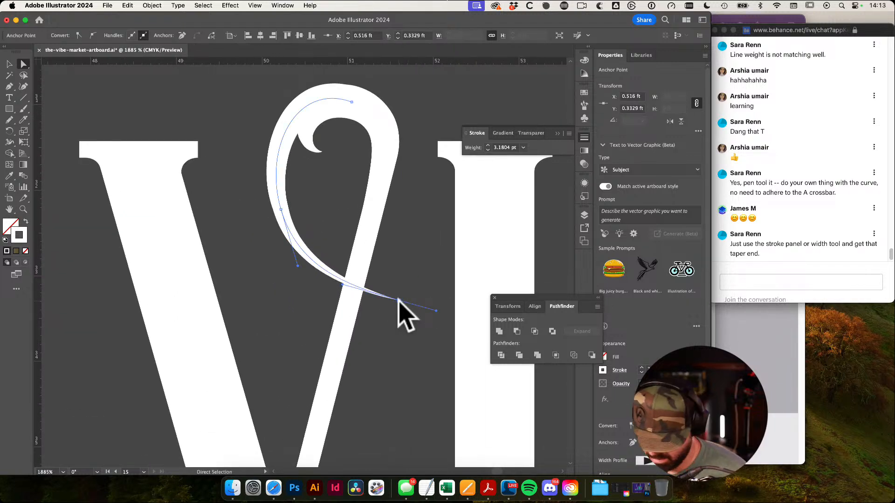
mouse_move(399, 301)
mouse_down()
mouse_move(394, 313)
mouse_move(409, 290)
mouse_move(434, 294)
mouse_up()
key(super+z)
Give the flourish's stroke a round cap and a round corner join, and deselect it
key(v)
click(411, 299)
alt+super+click(403, 291)
key(a)
click(312, 258)
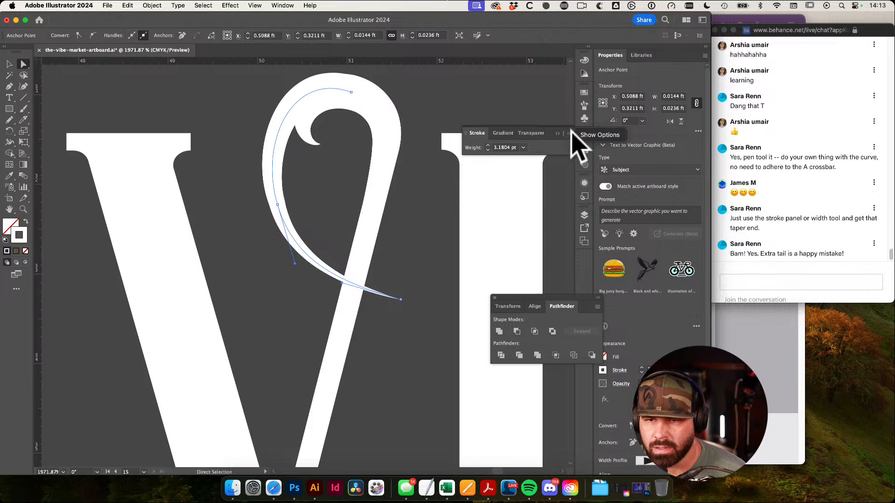
click(584, 137)
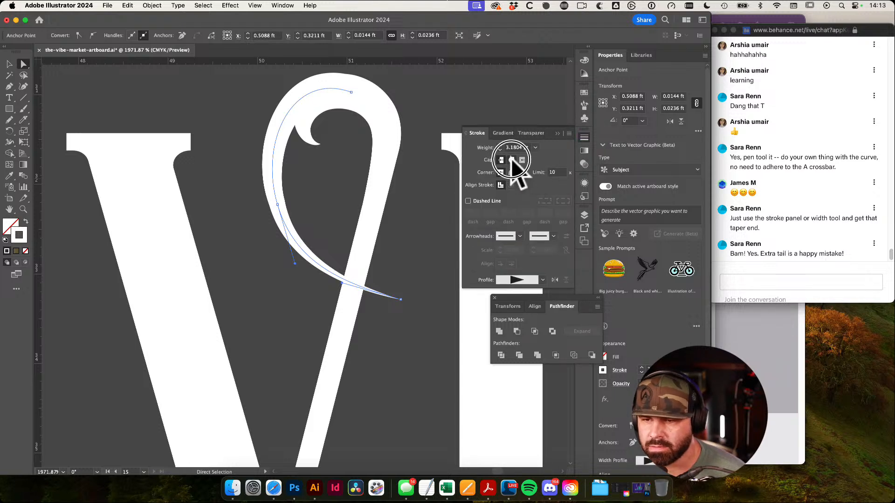
key(super+shift+a)
Widen the flourish's pointed end slightly with the Width tool so that it finishes in a small rounded tip
drag(404, 300, 454, 331)
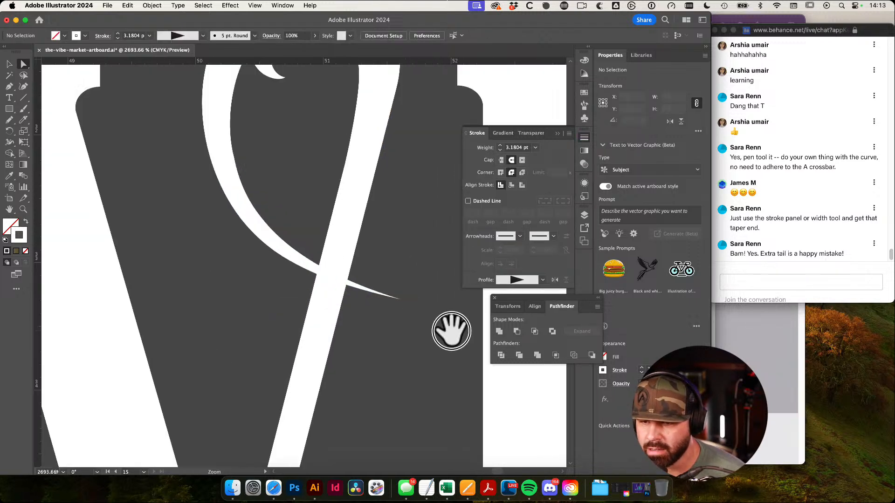
click(368, 287)
click(399, 299)
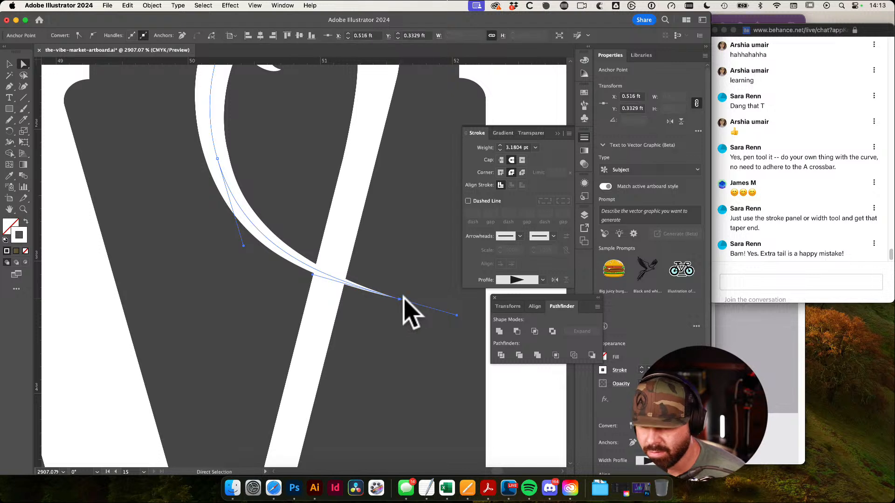
key(super+minus)
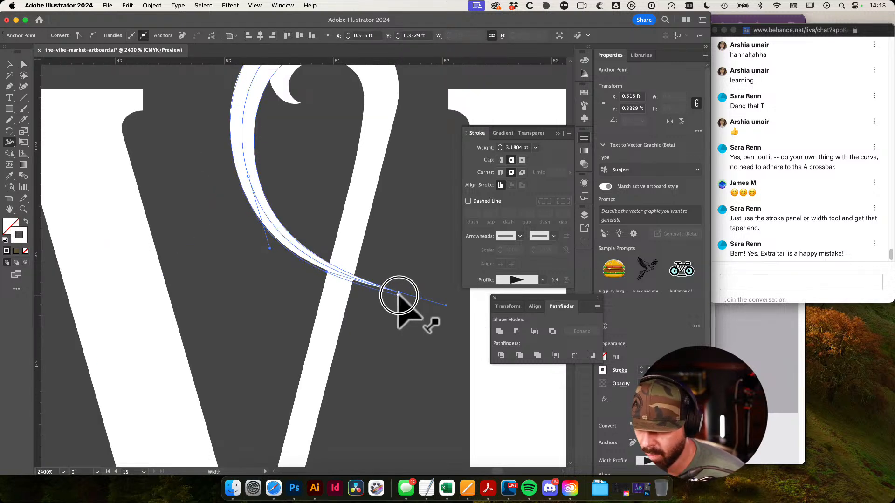
drag(432, 303, 511, 329)
key(super+shift+a)
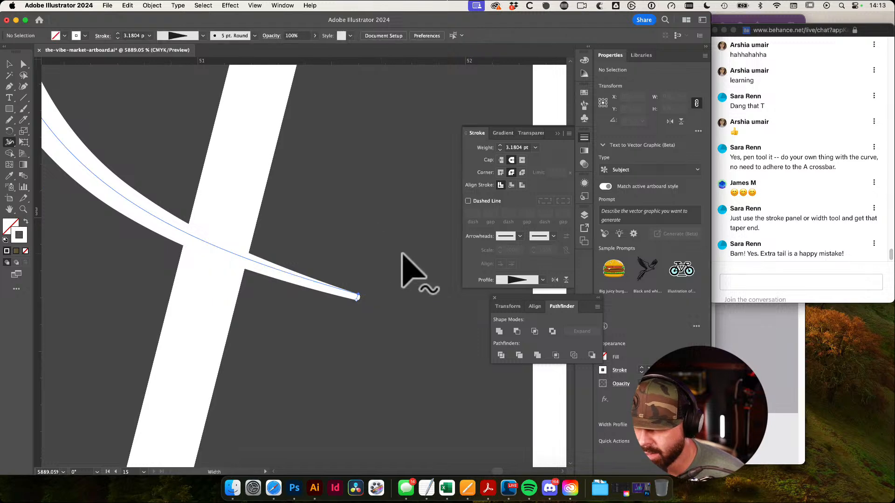
Examine the flourish's rounded tip and how the curl sits within the VIBE lettering
drag(442, 264, 326, 275)
super+click(371, 278)
super+click(425, 286)
mouse_move(425, 284)
mouse_down()
mouse_move(639, 423)
mouse_move(463, 348)
mouse_move(406, 333)
mouse_move(328, 231)
mouse_move(289, 235)
mouse_up()
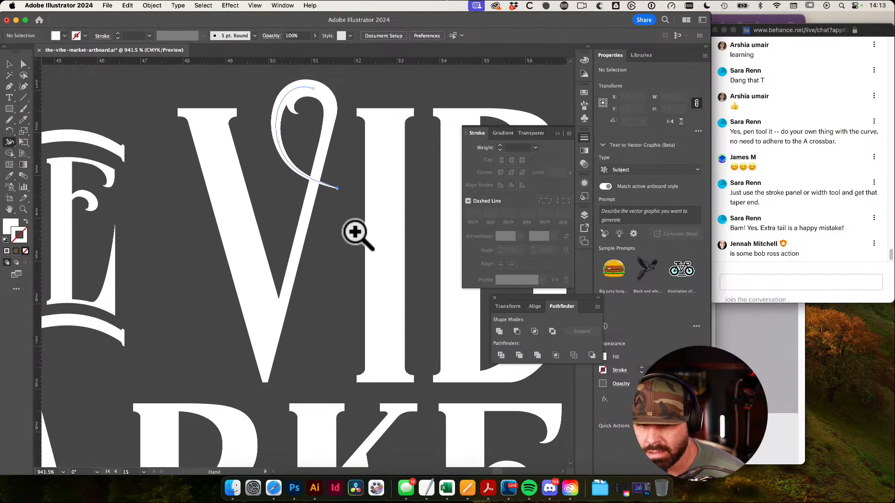
drag(355, 233, 259, 226)
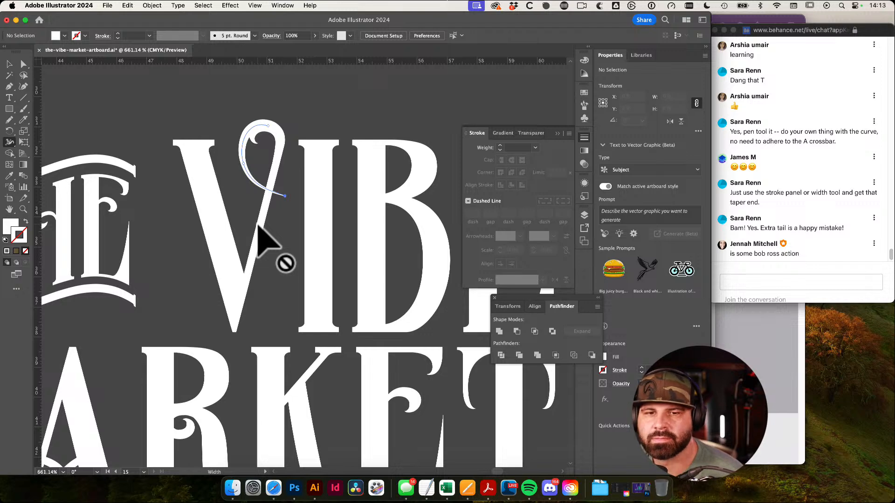
scroll(257, 225, left, 1)
scroll(256, 224, right, 2)
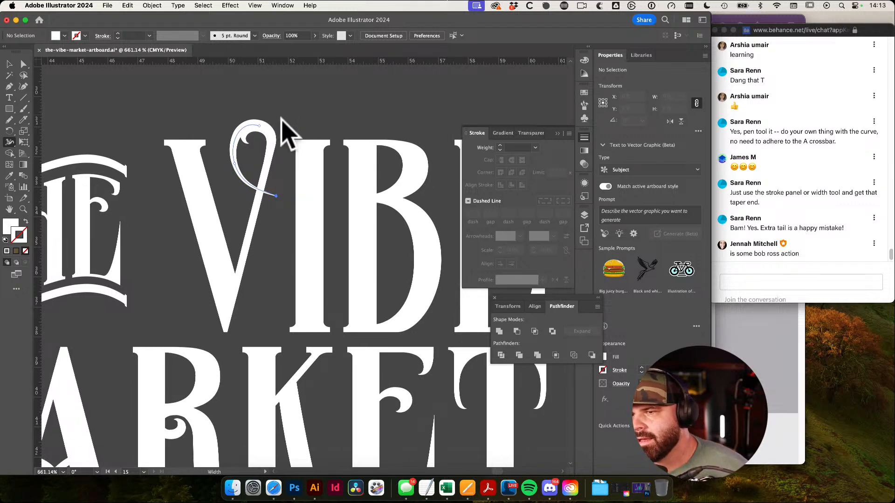
drag(295, 171, 289, 147)
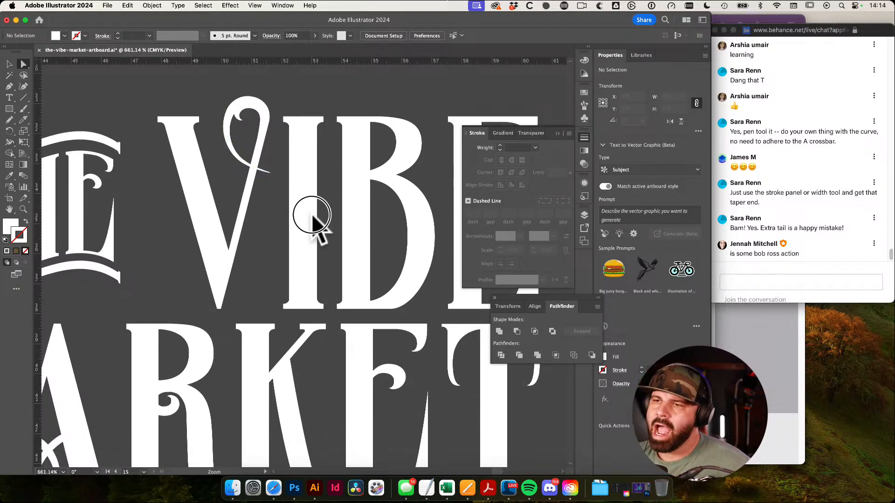
drag(310, 215, 164, 223)
drag(285, 164, 439, 227)
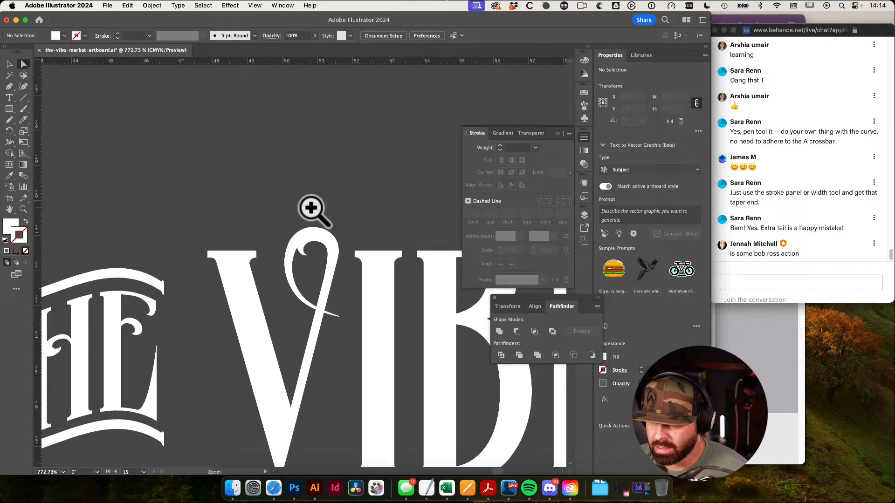
drag(311, 208, 399, 213)
Thicken the flourish's upper end to about 3.3182 pt with the Width tool so its edge meets the V's curl
click(298, 297)
click(283, 201)
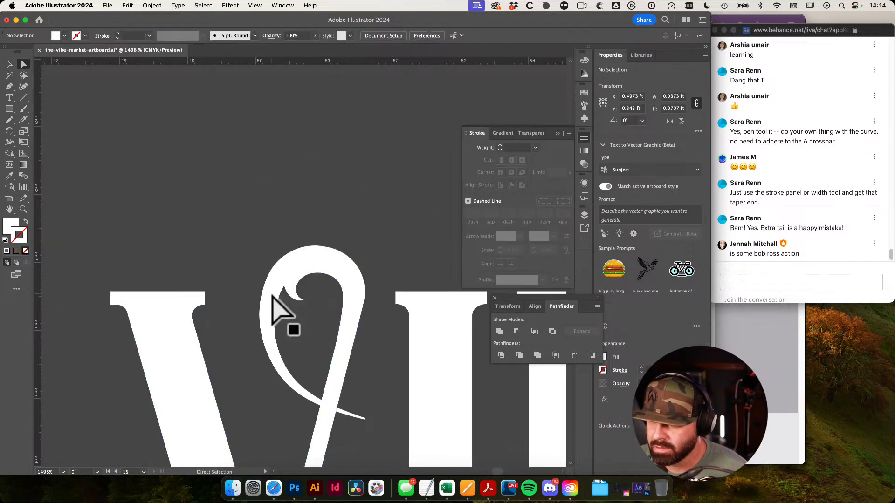
click(270, 293)
drag(320, 233, 515, 350)
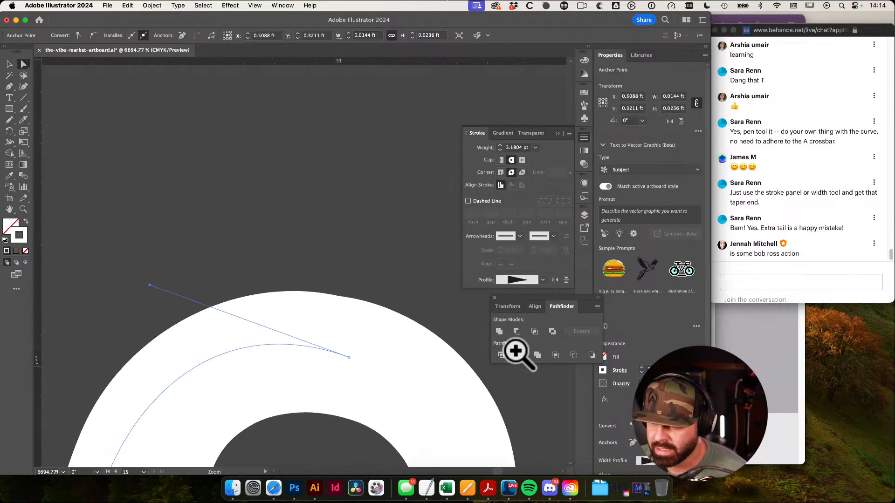
click(350, 357)
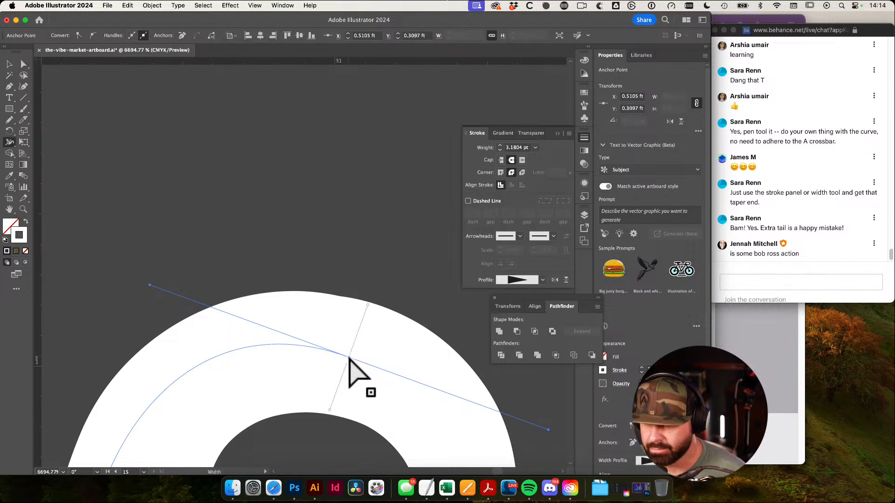
drag(368, 322, 429, 340)
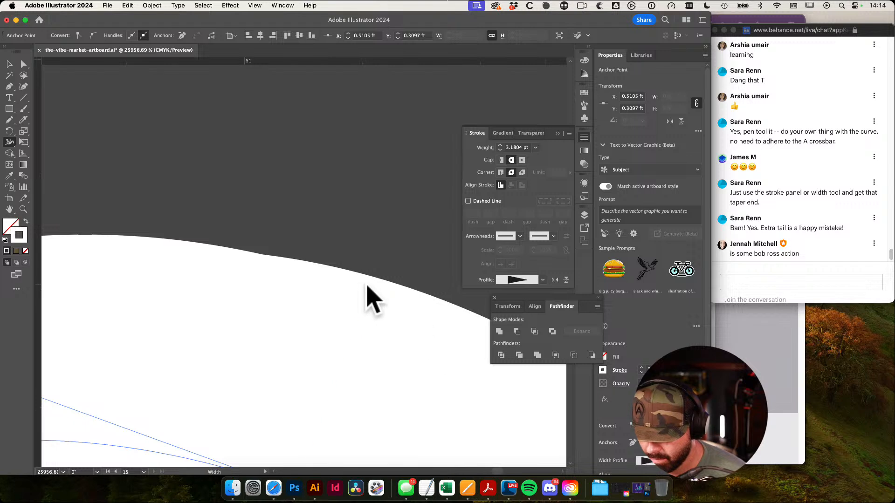
drag(373, 288, 378, 280)
mouse_move(394, 244)
mouse_down()
mouse_move(348, 244)
mouse_move(348, 298)
mouse_move(331, 340)
mouse_move(340, 305)
mouse_up()
key(v)
click(389, 246)
Examine the flourish at full-logo scale and up close at its tip to judge its weight and taper
drag(397, 282, 296, 188)
drag(359, 301, 193, 275)
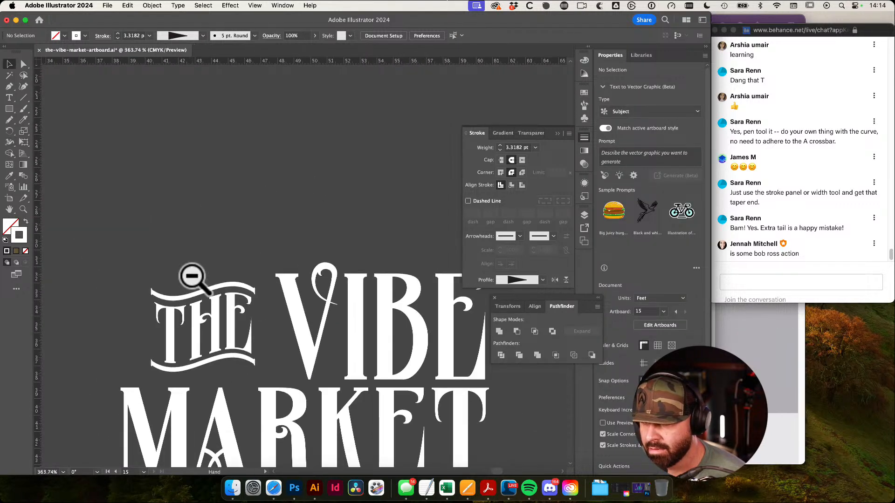
drag(470, 342, 375, 269)
scroll(374, 268, down, 3)
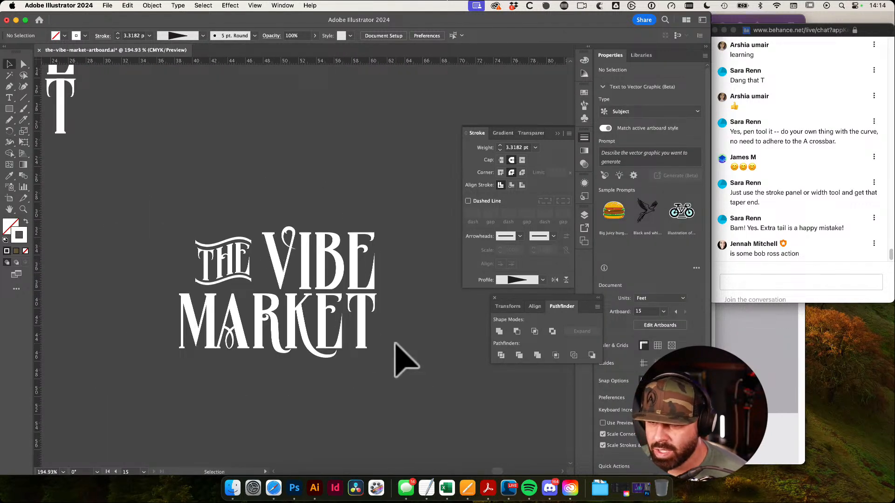
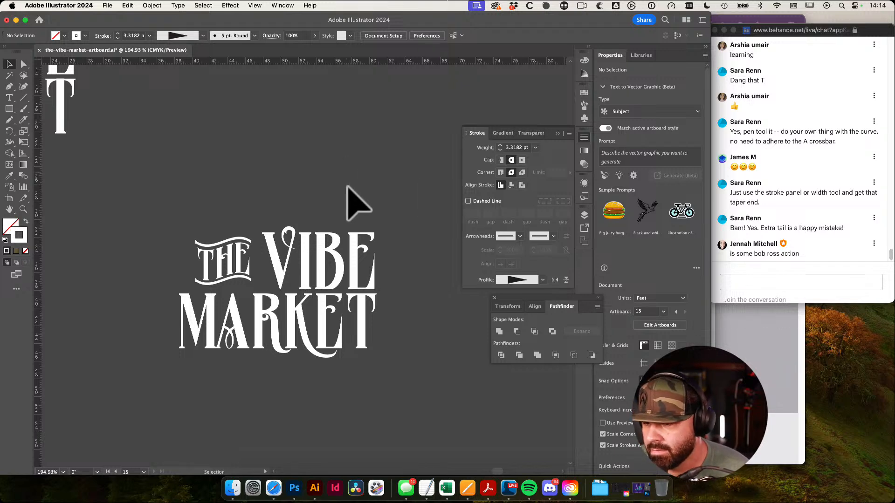
mouse_move(247, 226)
mouse_down()
mouse_move(311, 242)
mouse_move(255, 242)
mouse_up()
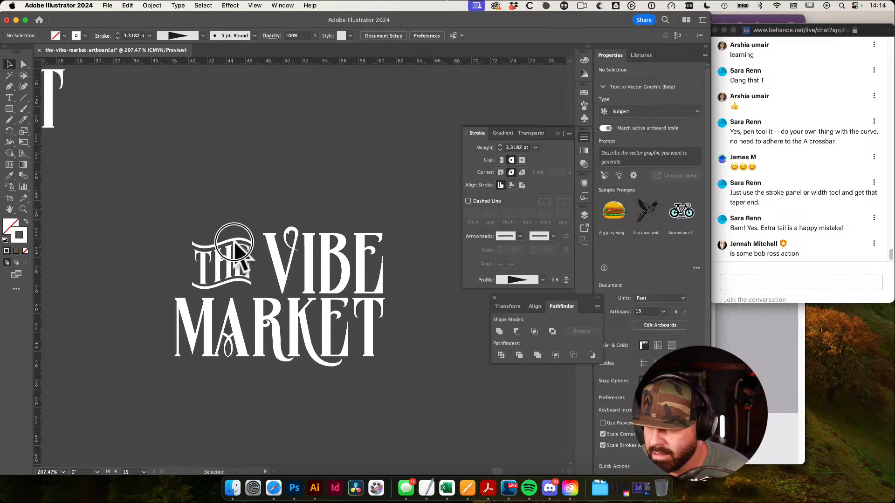
click(234, 242)
drag(404, 238, 452, 280)
drag(407, 254, 252, 240)
click(252, 189)
drag(238, 202, 414, 344)
drag(419, 308, 293, 316)
shift+click(225, 277)
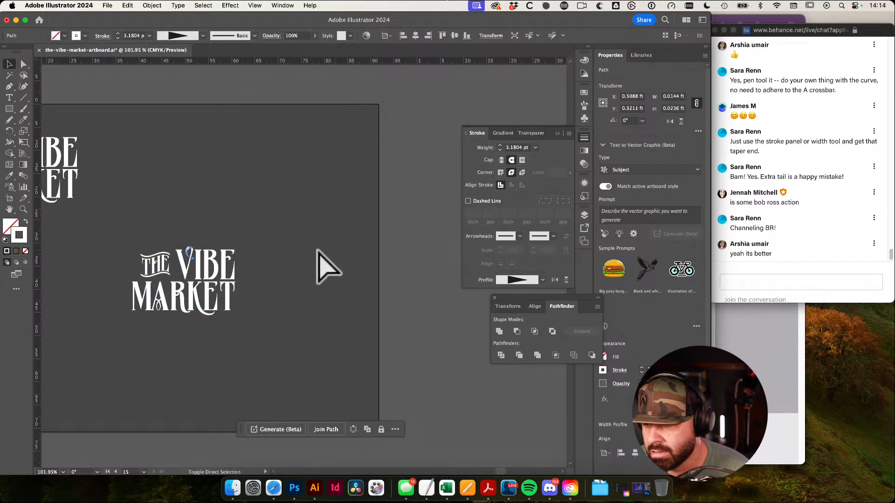
drag(157, 255, 625, 336)
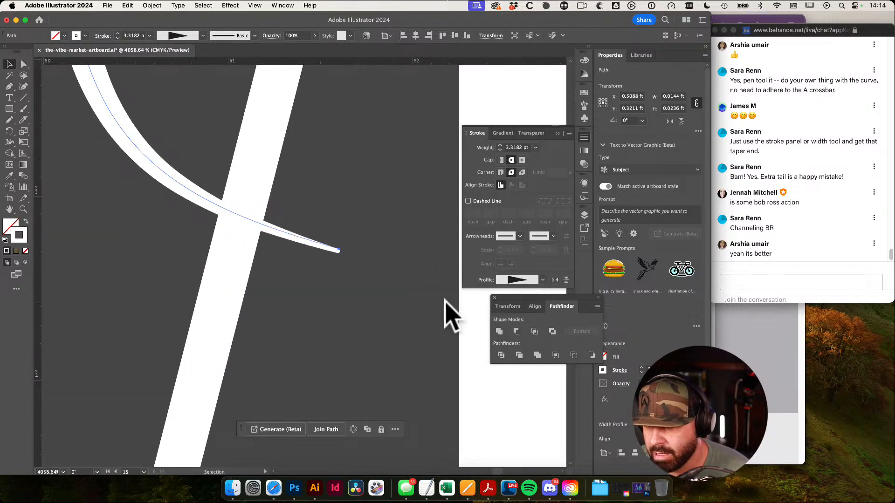
drag(450, 317, 265, 224)
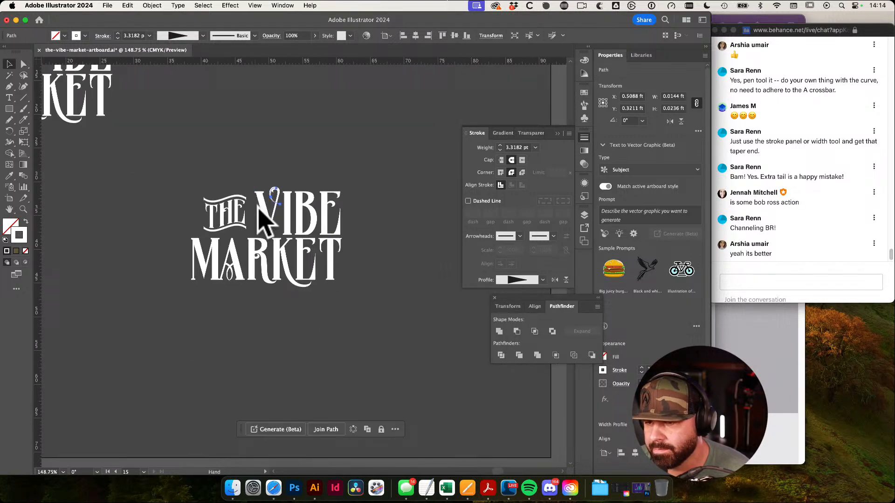
Duplicate the whole "The Vibe Market" lettering to the right of the artboard and deselect the copy
click(251, 156)
drag(179, 170, 444, 369)
drag(432, 336, 284, 340)
drag(282, 304, 207, 296)
drag(215, 264, 439, 278)
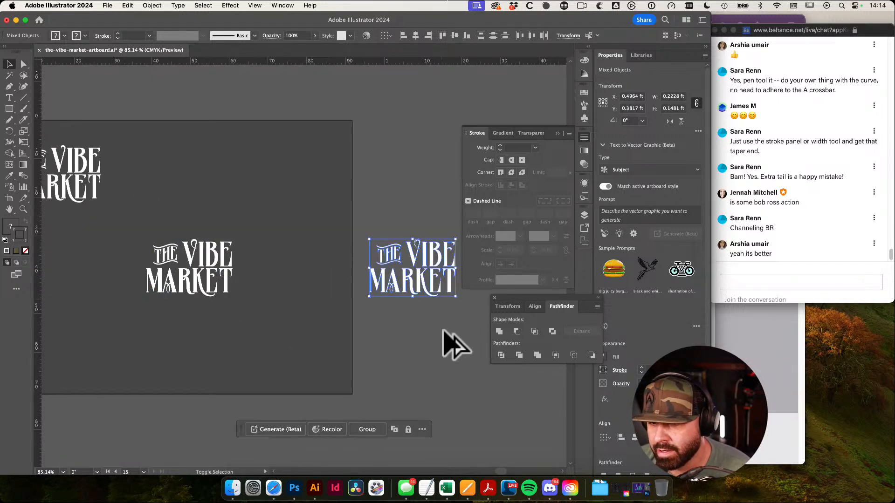
click(445, 325)
Recolour the flourish's stroke on the duplicate logo's V to green 4EB74E and deselect it
drag(421, 230, 568, 451)
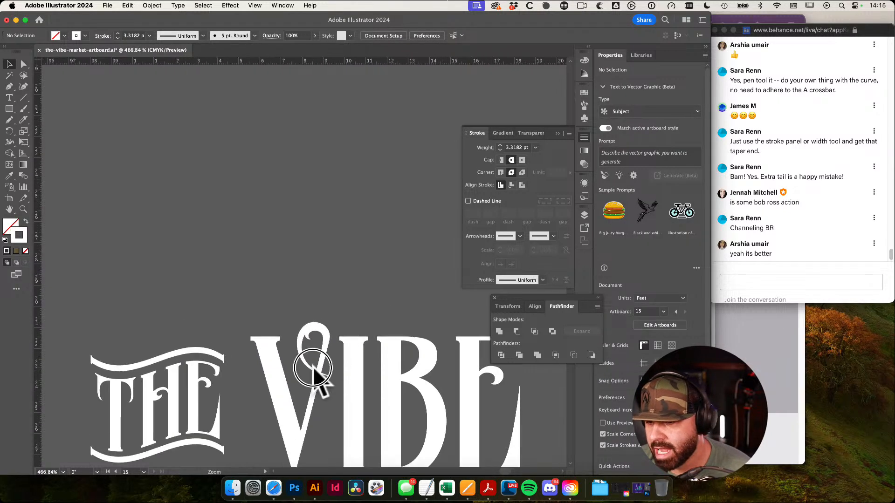
drag(313, 368, 430, 363)
key(a)
click(281, 298)
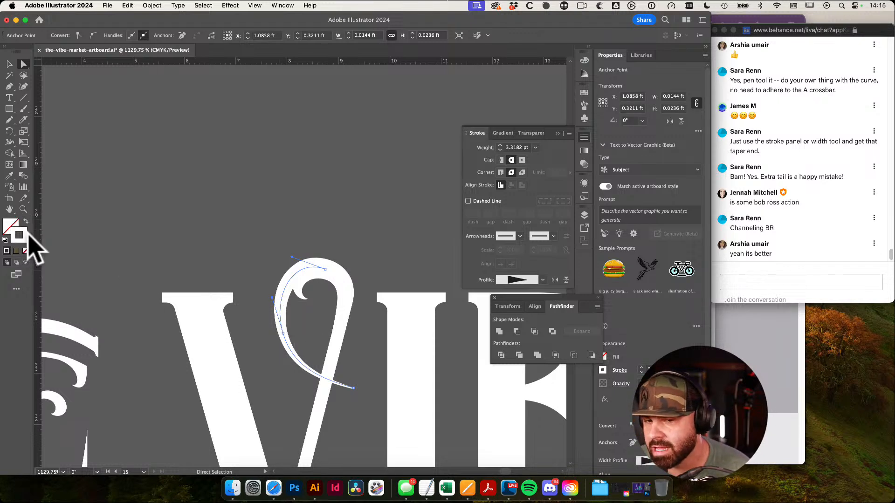
double_click(26, 236)
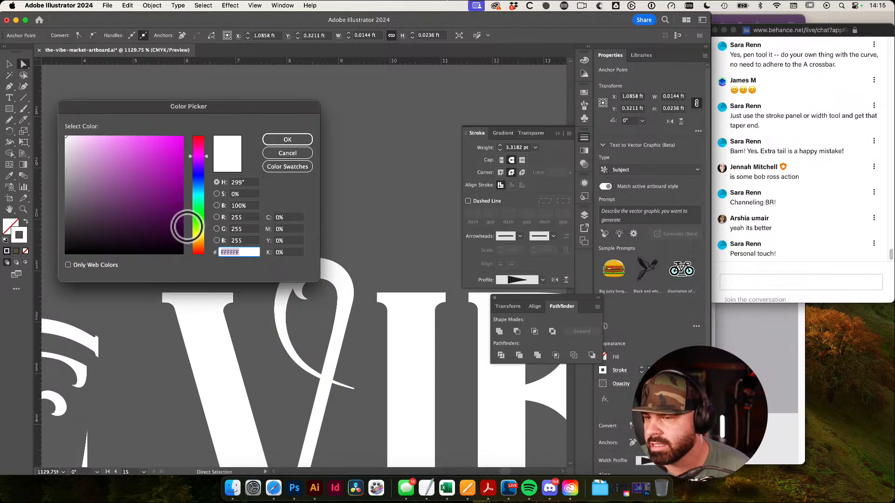
drag(200, 222, 199, 214)
drag(115, 151, 134, 170)
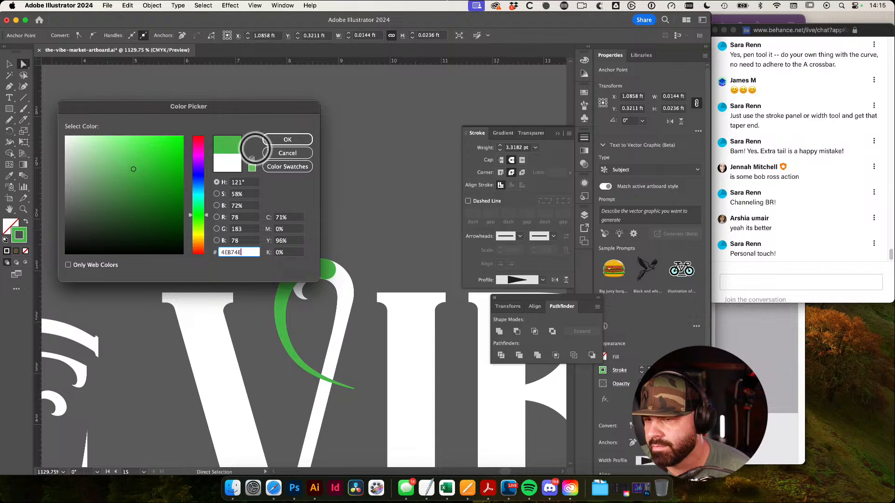
click(288, 141)
click(381, 214)
Expand the appearance of the original logo's flourish on the artboard into a filled outline shape
drag(371, 224, 391, 154)
key(v)
drag(125, 177, 194, 274)
drag(318, 248, 321, 254)
key(a)
click(308, 247)
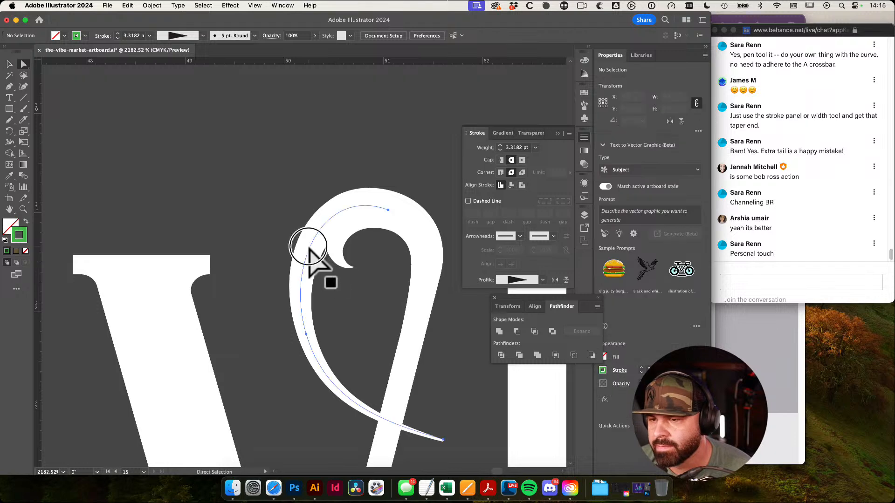
click(152, 5)
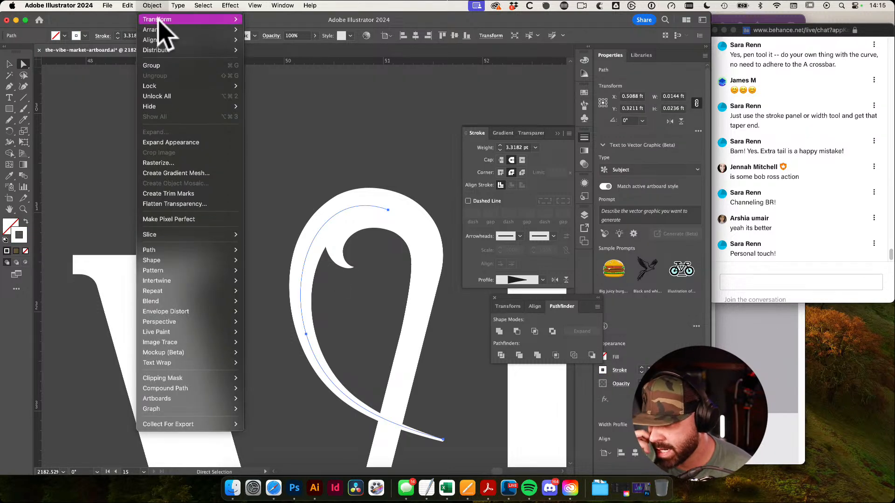
click(201, 139)
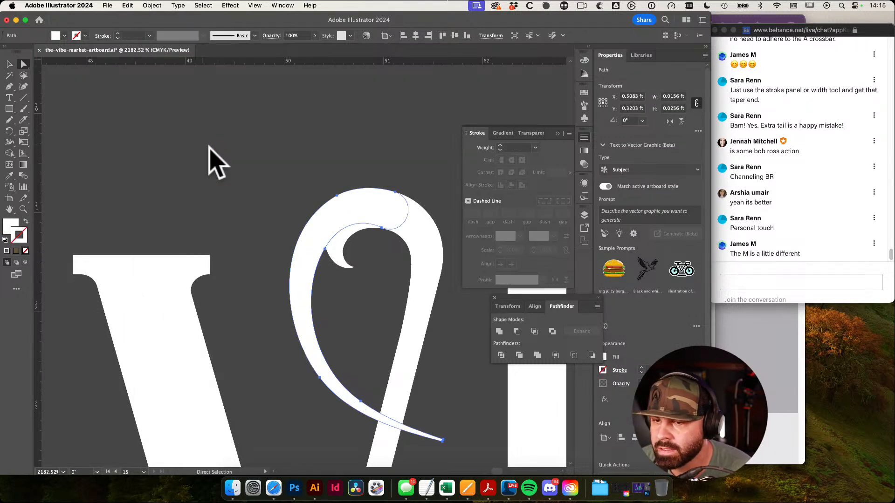
Select the V with the outlined flourish and try removing an anchor where their edges meet atop the curl
drag(399, 219, 317, 172)
shift+click(339, 188)
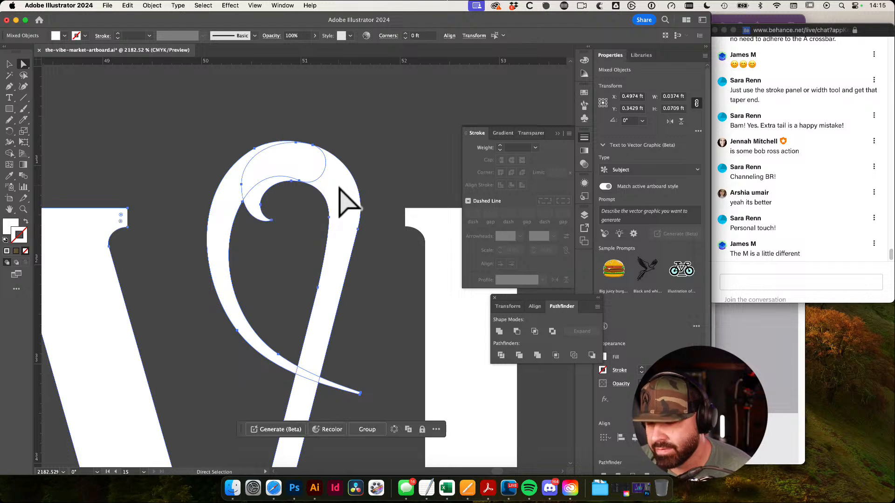
key(shift+m)
drag(316, 141, 401, 229)
mouse_move(350, 212)
mouse_down()
mouse_move(259, 186)
mouse_move(147, 243)
mouse_move(210, 260)
mouse_move(424, 205)
mouse_move(354, 228)
mouse_move(376, 247)
mouse_up()
key(p)
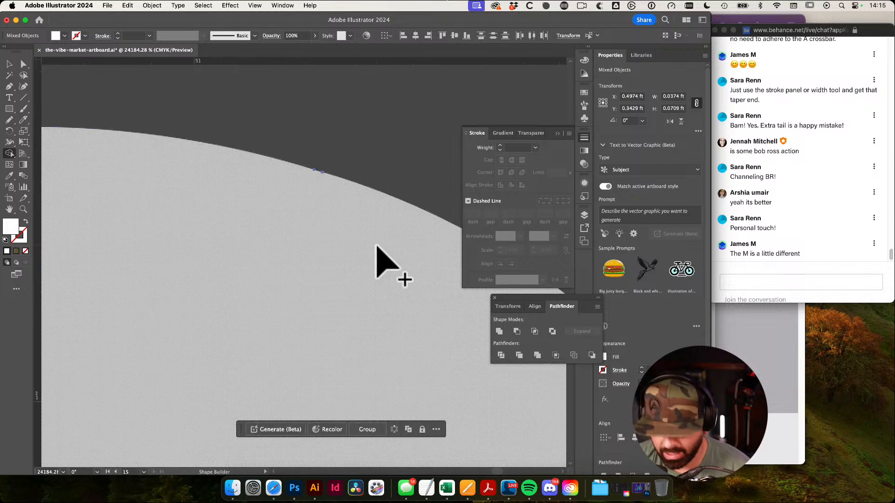
click(323, 172)
key(cmd+z)
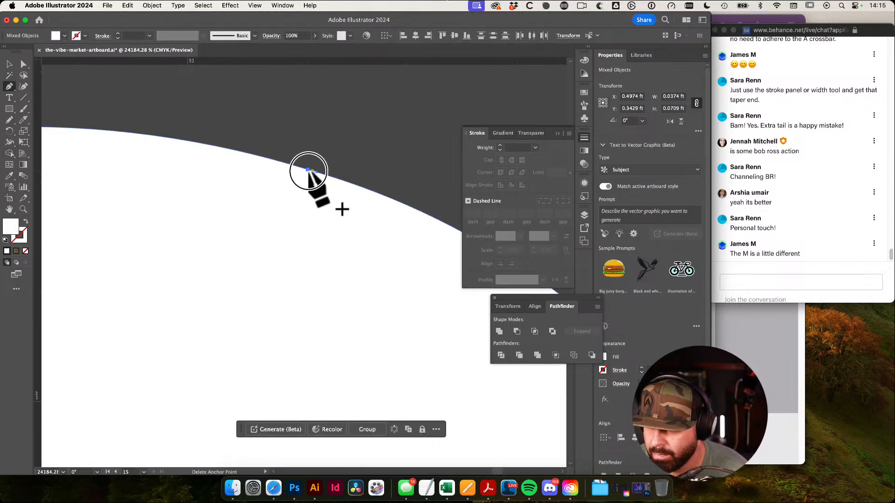
Select the anchors where the outlines meet atop the V's curl and simplify the path there
key(a)
drag(303, 158, 343, 195)
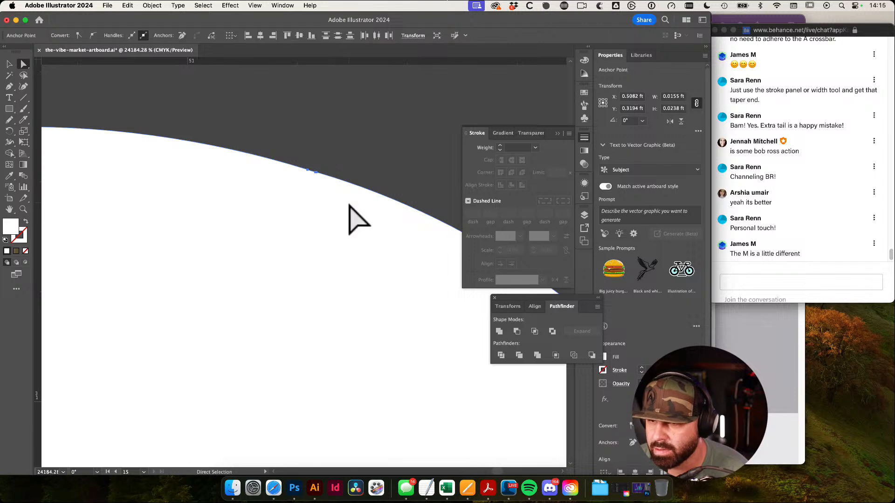
click(150, 5)
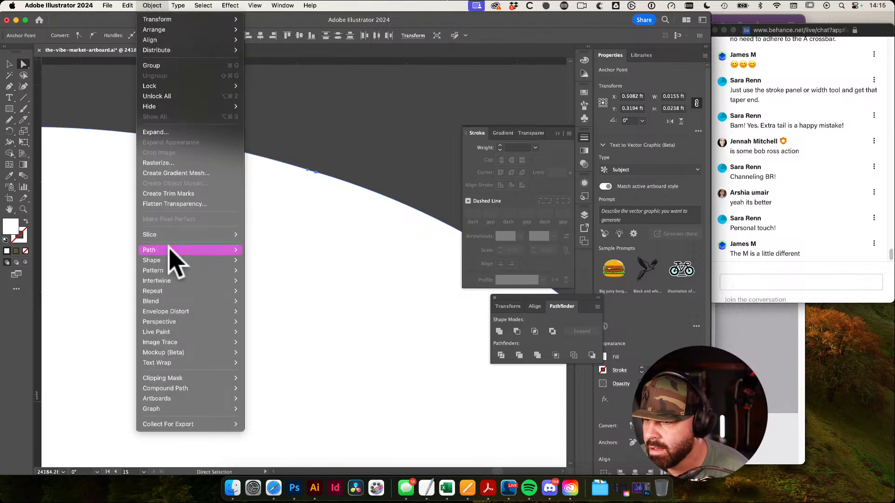
mouse_move(175, 252)
click(301, 311)
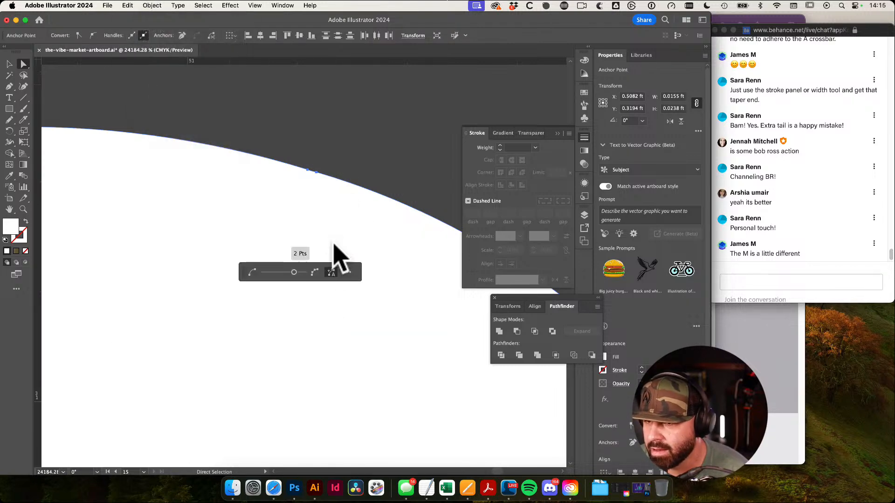
drag(426, 219, 297, 190)
click(309, 166)
drag(369, 175, 159, 160)
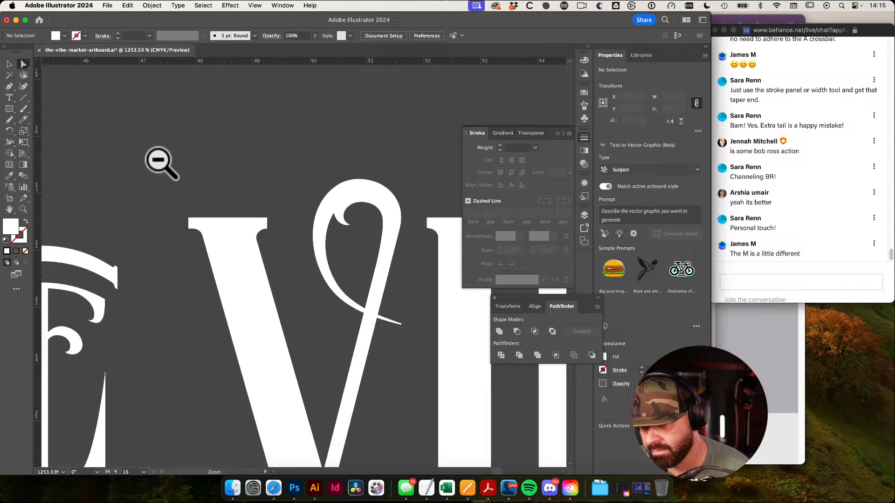
drag(359, 201, 228, 177)
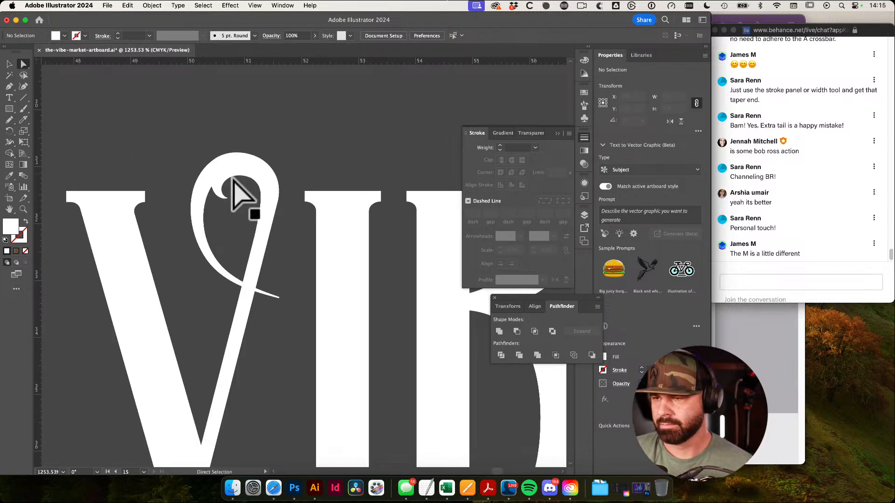
drag(299, 203, 144, 209)
drag(335, 327, 146, 345)
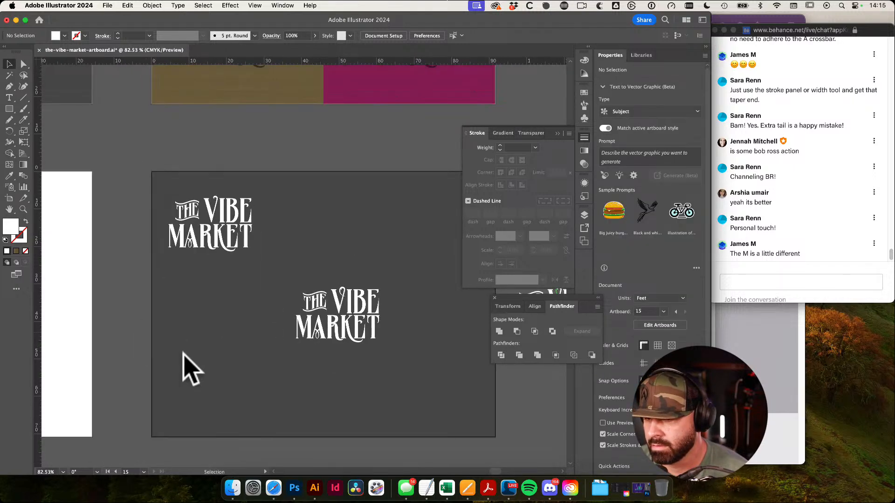
drag(389, 371, 343, 383)
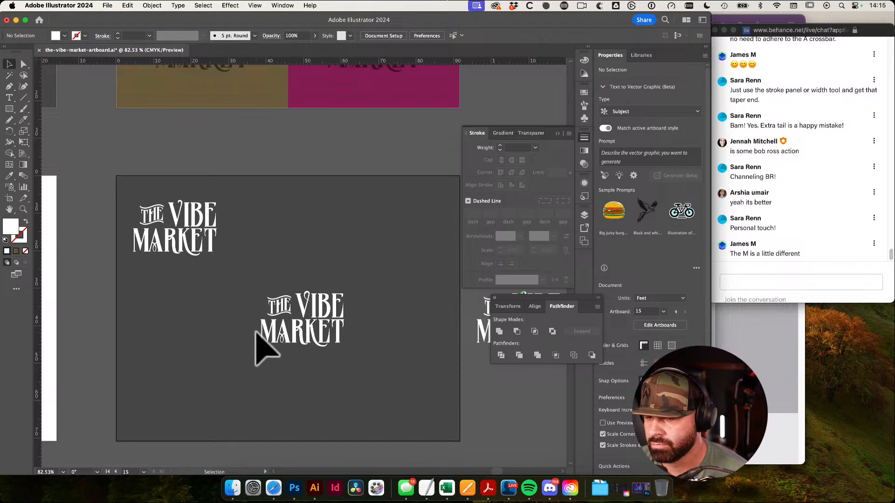
drag(372, 368, 262, 369)
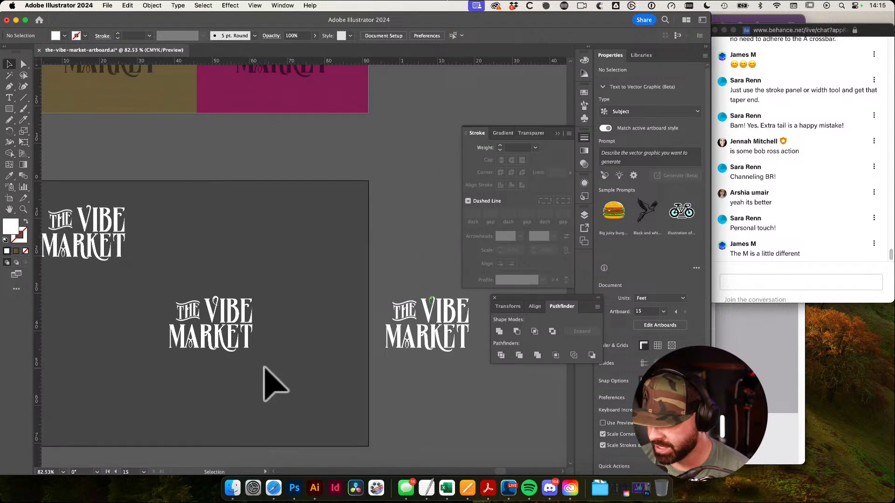
Merge the flourish's tapered tail with the V's thin stem where they cross, using Shape Builder
drag(199, 320, 271, 201)
click(235, 336)
key(super+z)
key(super+z)
drag(283, 306, 393, 300)
key(a)
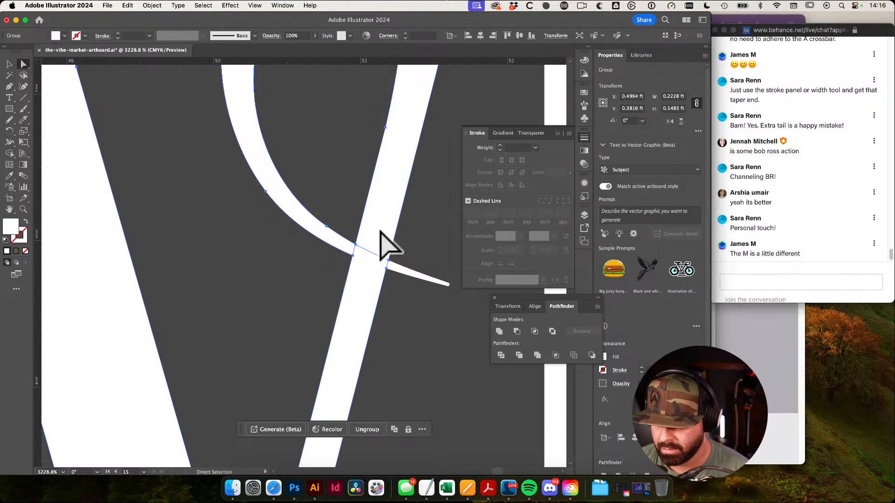
shift+click(373, 255)
drag(390, 253, 509, 358)
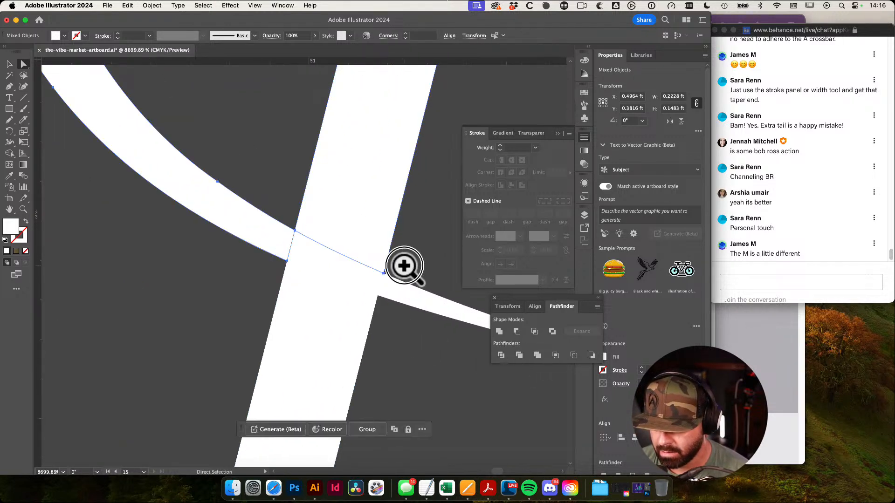
click(360, 234)
shift+click(413, 297)
shift+click(274, 246)
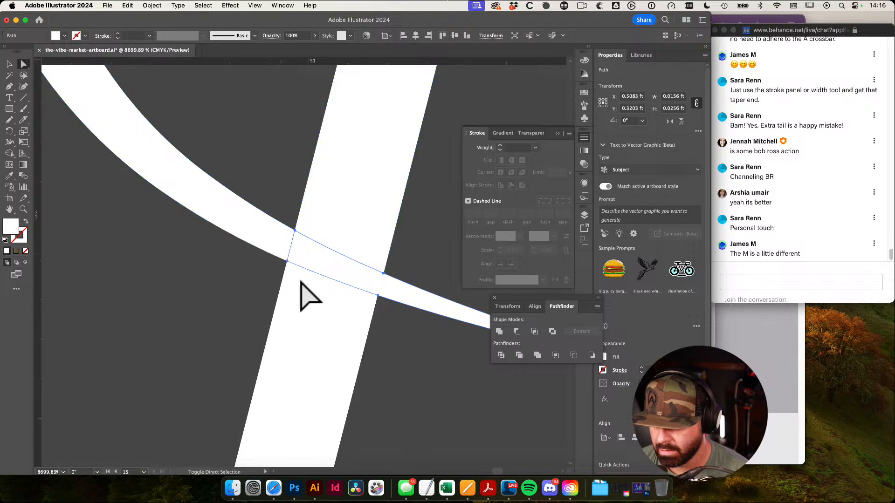
shift+click(308, 292)
key(shift+m)
mouse_move(329, 252)
mouse_down()
mouse_move(272, 244)
mouse_move(429, 315)
mouse_up()
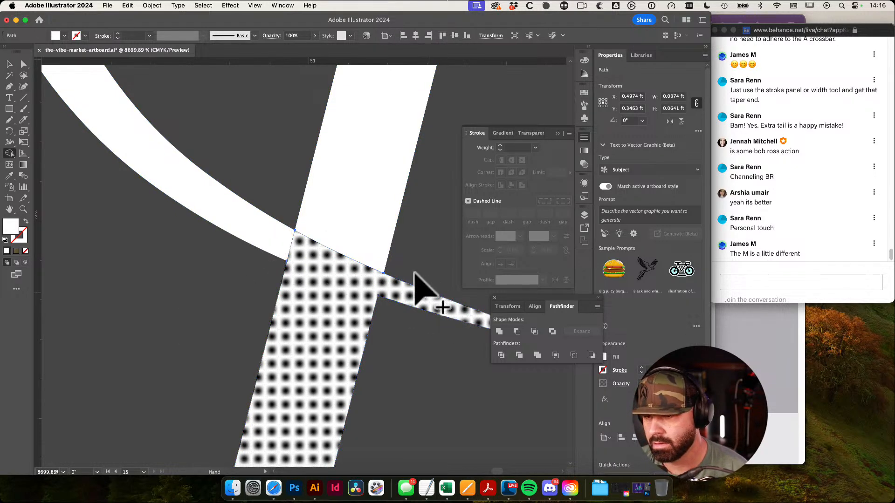
drag(330, 292, 329, 293)
Merge the V's curl and upper stem with its lower part and tail using Shape Builder, leaving it deselected
key(super+space)
drag(375, 215, 215, 210)
key(a)
click(429, 312)
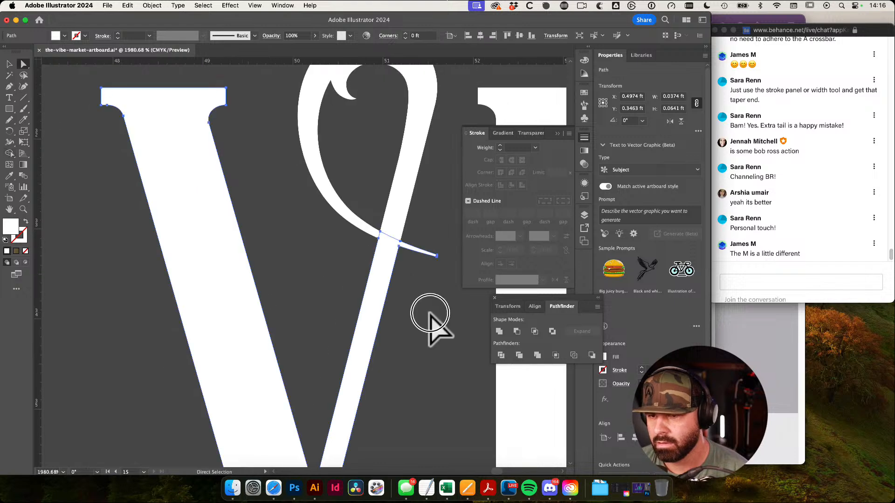
click(390, 257)
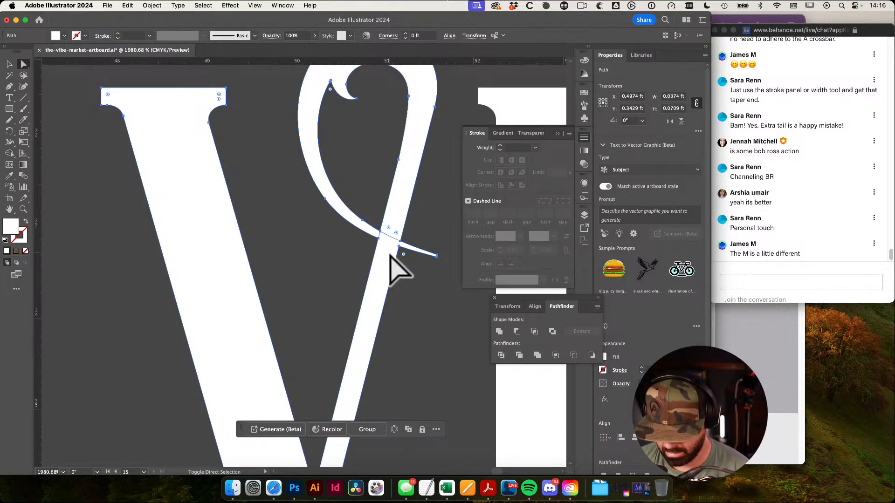
key(shift+m)
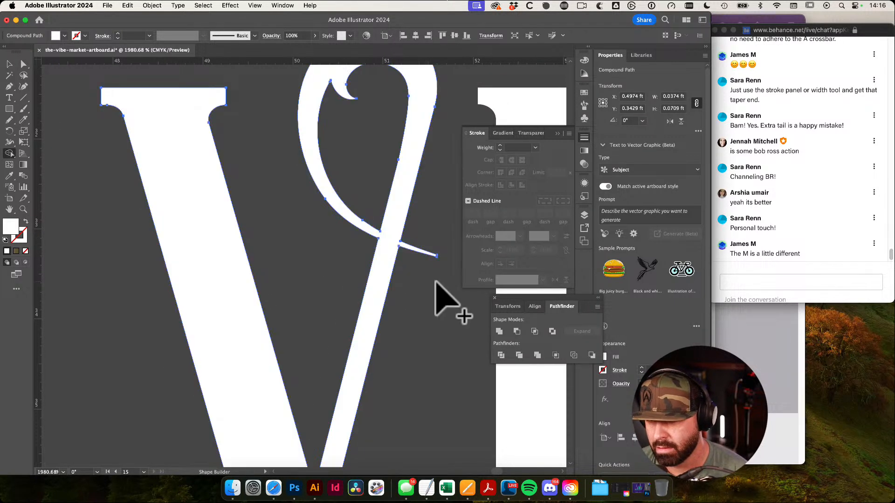
key(super+space)
drag(438, 285, 280, 275)
key(super+space)
key(v)
click(291, 154)
Duplicate the central "The Vibe Market" logo directly below the original on the dark artboard
key(space)
drag(308, 223, 233, 196)
key(super+space)
drag(276, 248, 220, 256)
key(space)
drag(284, 325, 216, 301)
key(super+space)
drag(354, 297, 206, 296)
drag(242, 248, 314, 210)
drag(315, 248, 315, 319)
click(379, 319)
Scale down the word "THE" with its wavy lines on the lower logo copy and deselect it
key(super+space)
drag(255, 295, 307, 271)
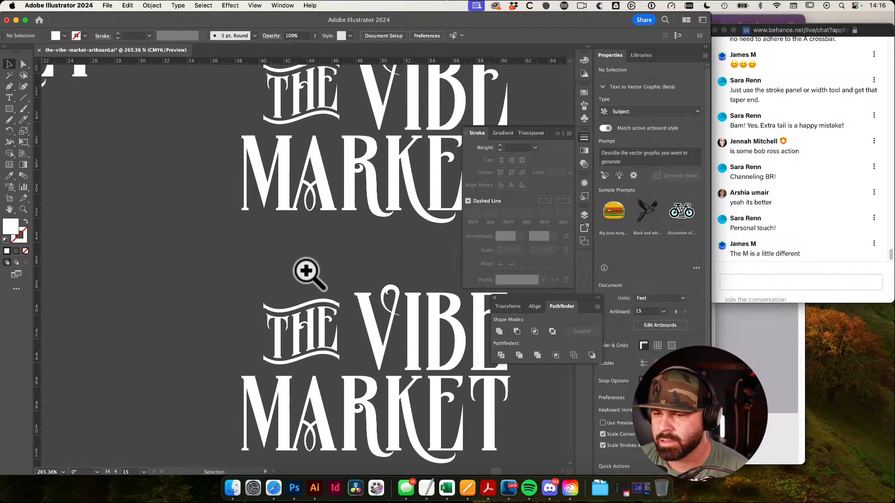
click(308, 322)
click(303, 274)
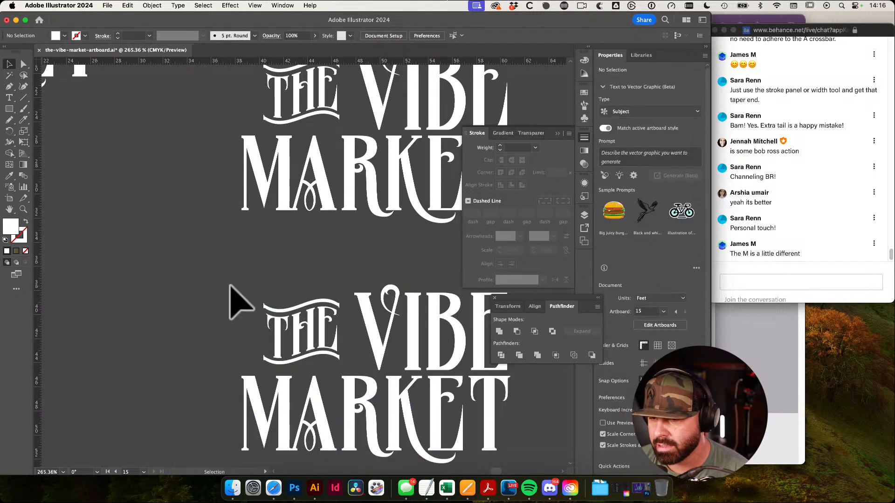
click(320, 358)
key(e)
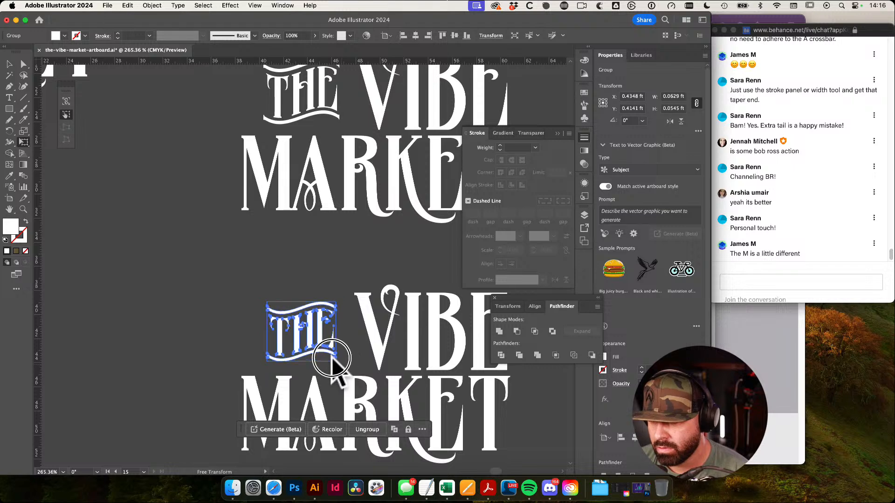
drag(332, 358, 323, 353)
key(v)
click(338, 263)
Compare the logo versions with the large and the small "THE" in full-screen view
key(super+space)
drag(396, 310, 317, 317)
drag(349, 325, 227, 309)
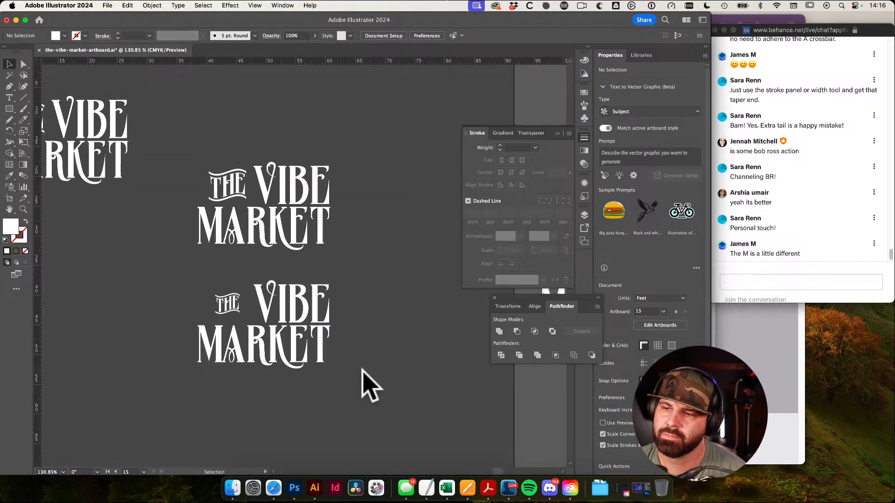
drag(363, 369, 307, 368)
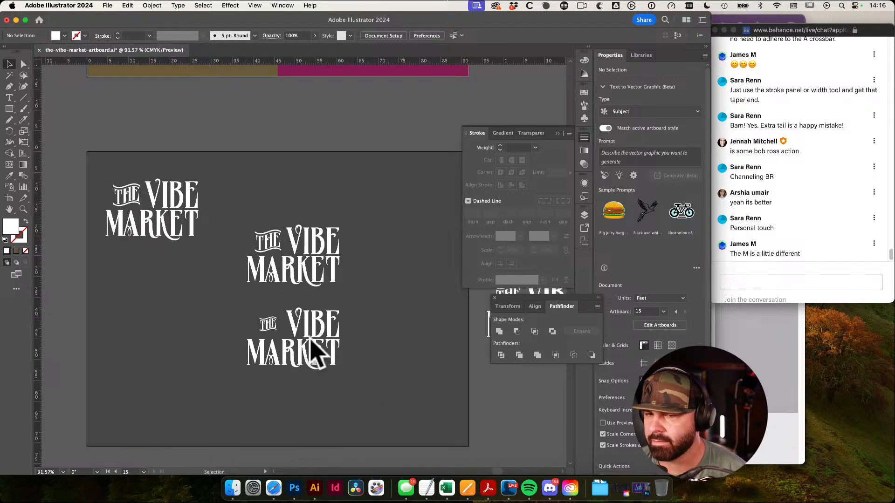
key(f)
key(f)
drag(199, 179, 504, 258)
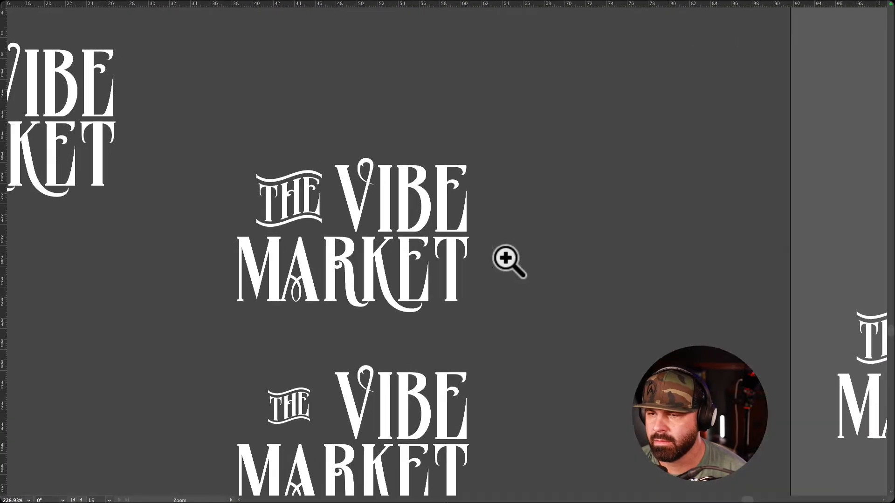
drag(497, 303, 625, 235)
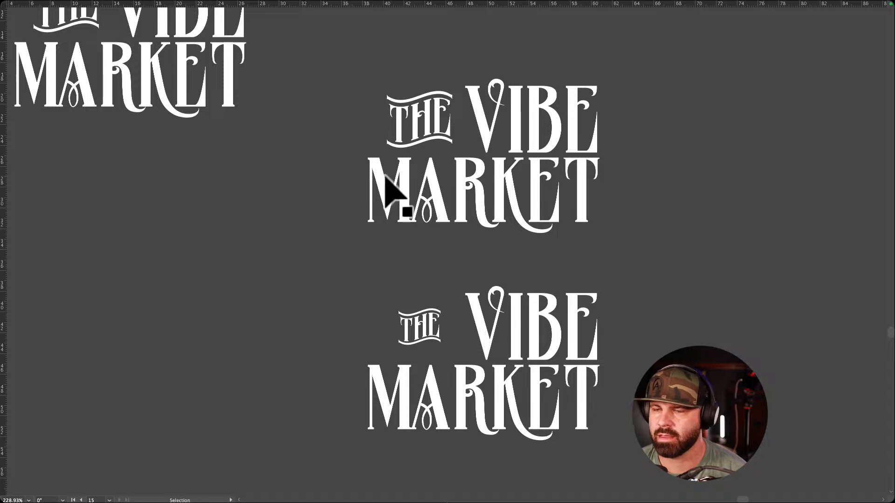
drag(380, 268, 345, 255)
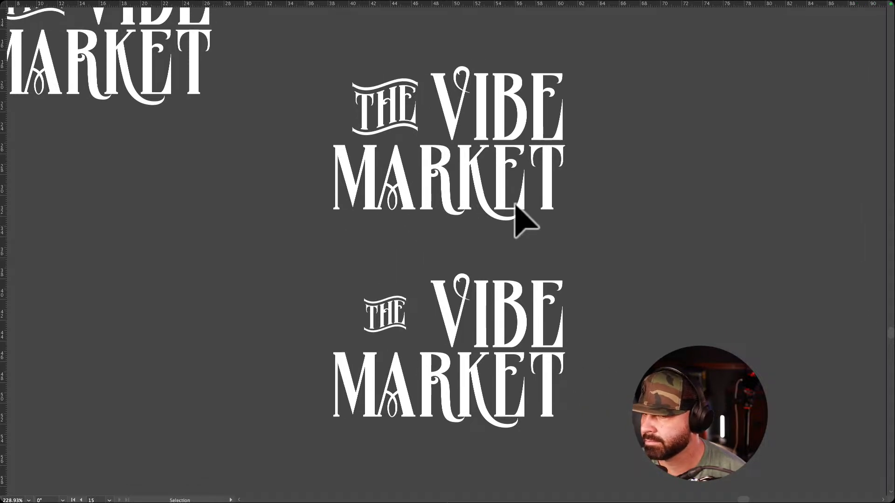
Delete the lower logo copy with the small "THE"
drag(589, 173, 380, 173)
drag(560, 214, 470, 254)
click(434, 245)
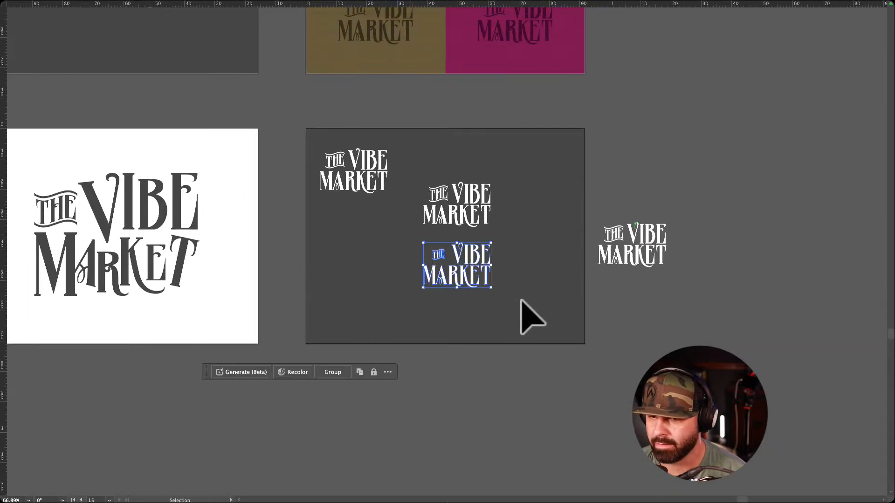
key(Delete)
Group all the lettering of the remaining central logo on the dark artboard
key(a)
drag(536, 285, 406, 165)
key(super+g)
key(v)
click(540, 319)
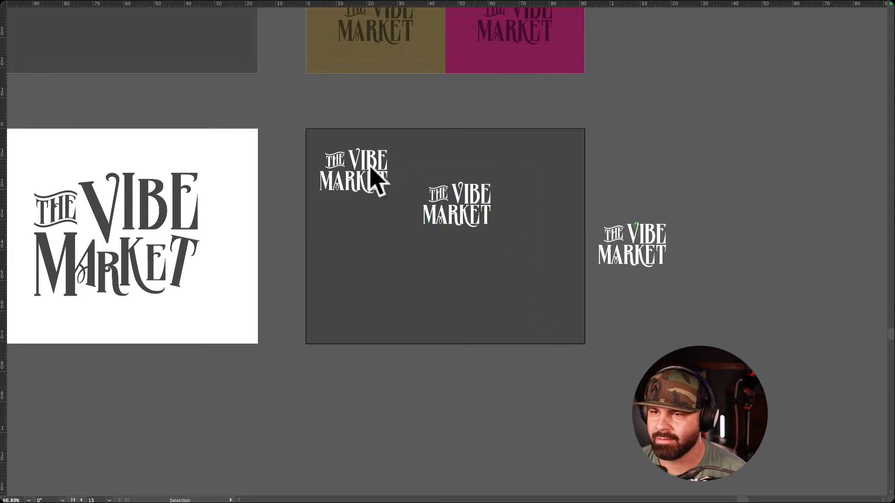
Move the older logo from the dark artboard's upper-left area to the empty canvas on its right
click(361, 185)
drag(382, 223, 354, 241)
drag(336, 200, 622, 202)
Enlarge the grouped logo on the dark artboard proportionally to about 0.46 by 0.31 ft and deselect it
drag(335, 188, 523, 320)
key(e)
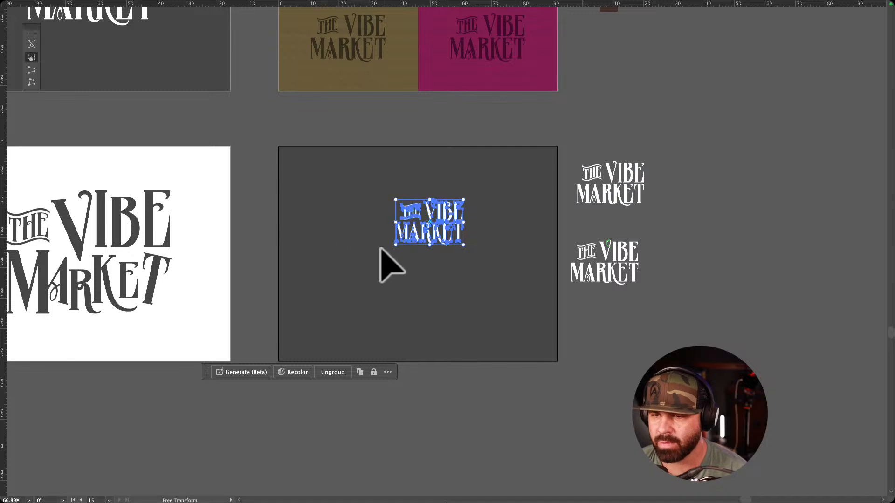
drag(395, 245, 344, 313)
key(v)
click(448, 340)
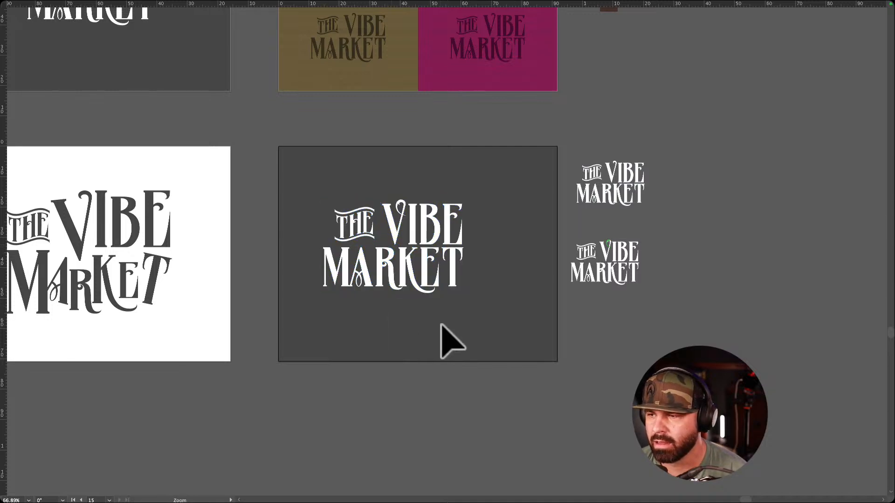
Center the enlarged logo vertically and horizontally on its dark artboard and deselect it
scroll(445, 333, down, 4)
scroll(420, 359, right, 2)
click(421, 304)
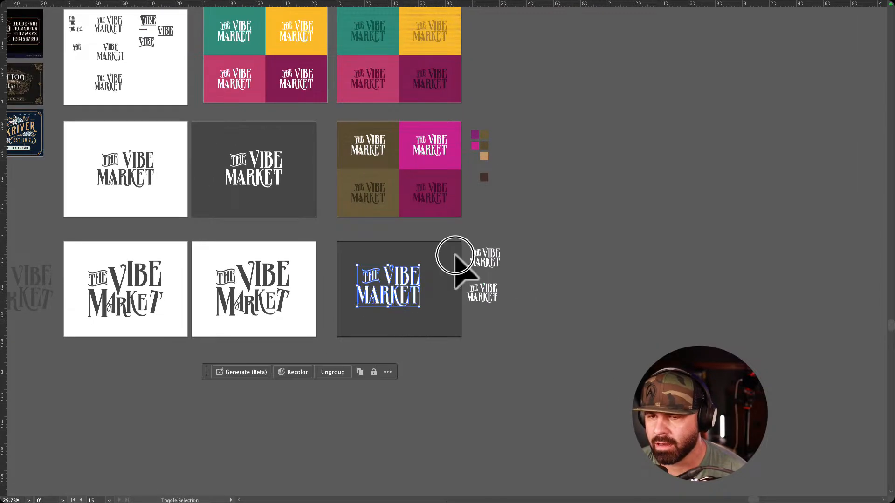
key(f)
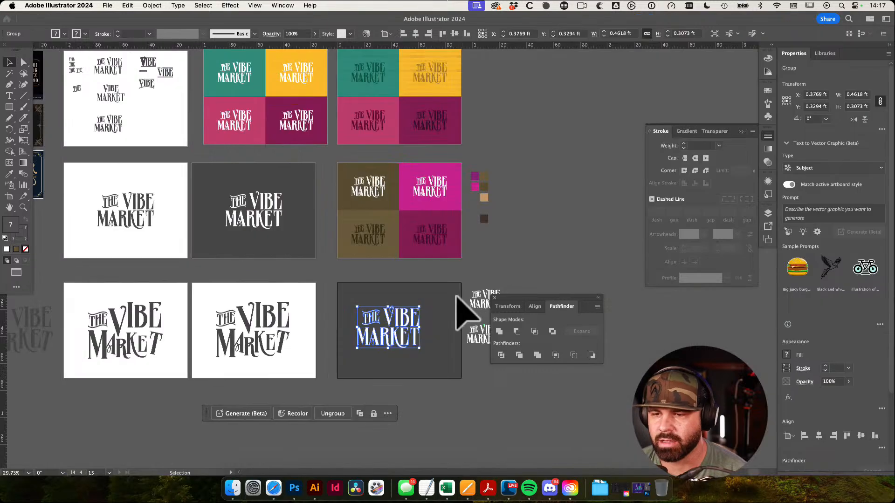
click(455, 34)
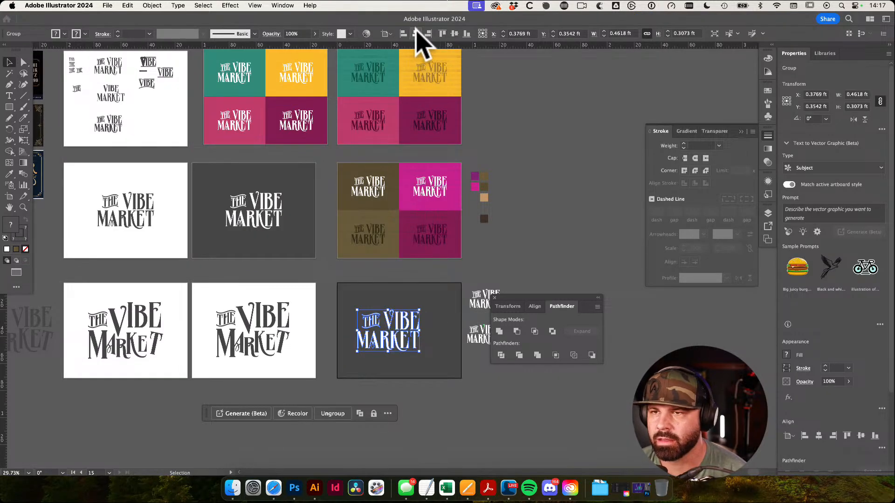
click(415, 34)
click(488, 242)
drag(489, 248, 392, 206)
click(465, 235)
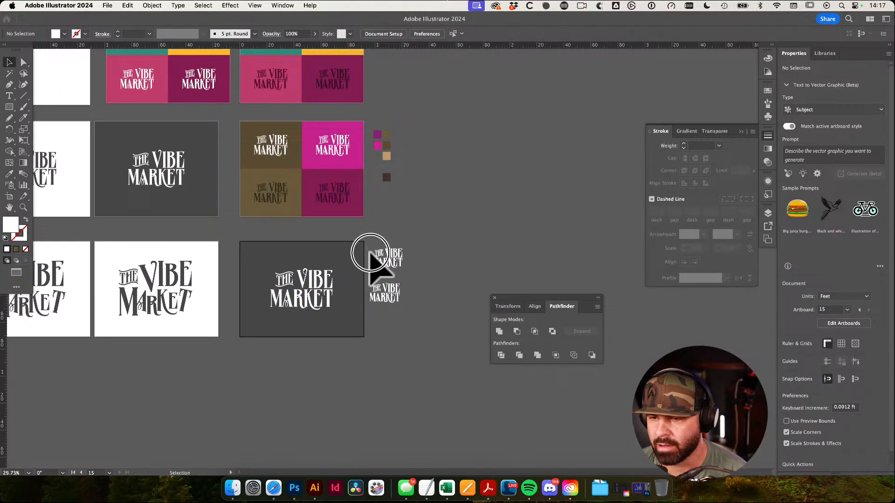
Shift the two spare logos beside the dark artboard slightly farther away from its edge
drag(370, 253, 446, 344)
drag(383, 294, 399, 303)
click(433, 258)
Close the Adobe Installer error report and show the overview of all artboards in full screen
drag(311, 297, 417, 317)
click(318, 311)
click(390, 314)
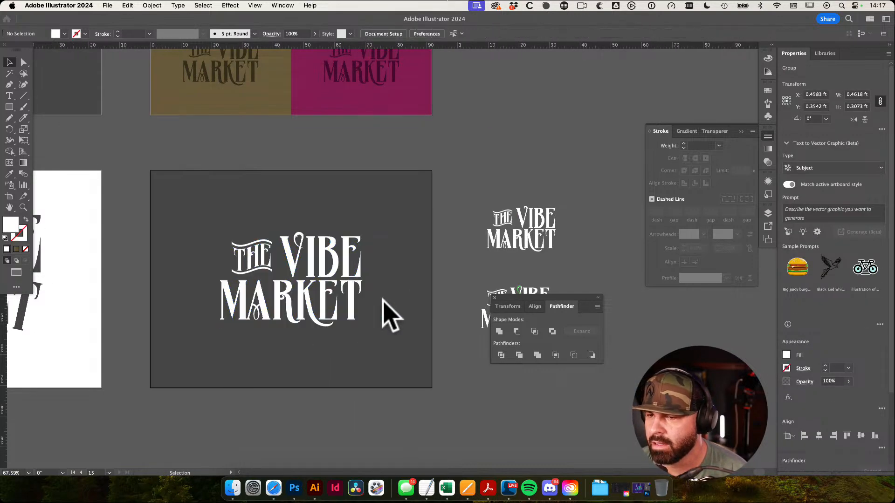
scroll(389, 314, down, 3)
scroll(373, 319, down, 2)
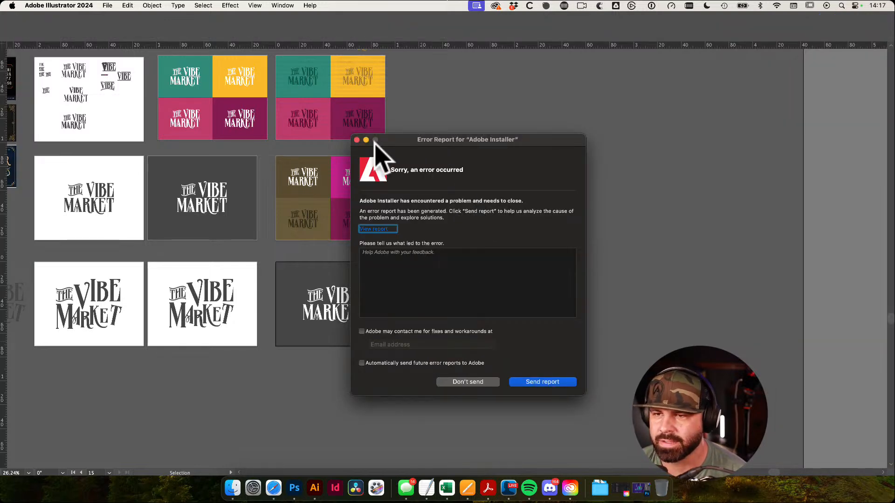
click(356, 140)
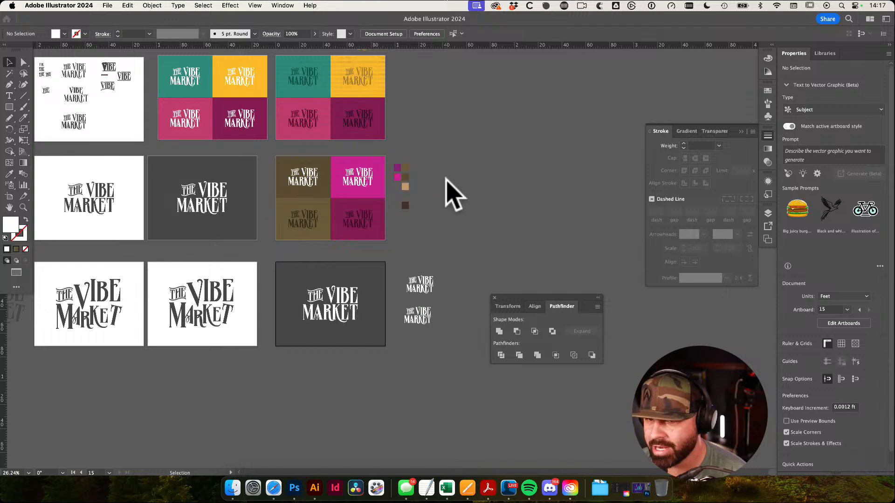
key(f)
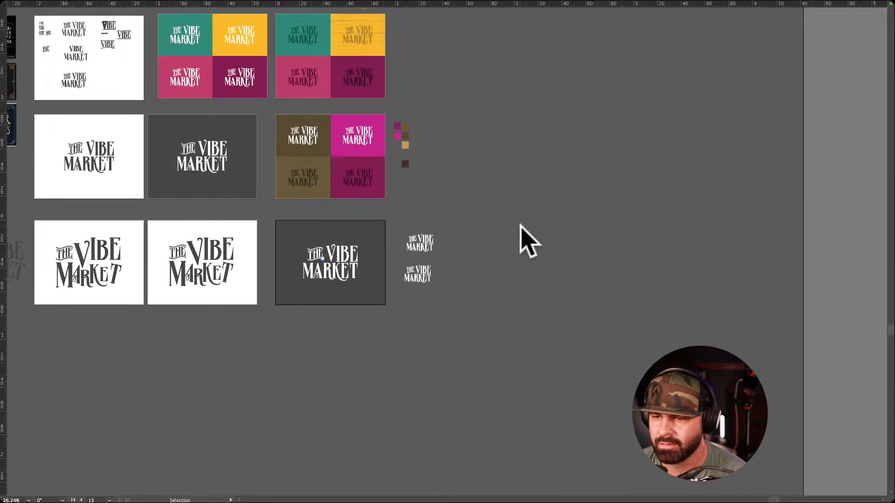
Leave full-screen mode and examine the R's inner curl and the V's flourish up close in the dark artboard's logo
key(f)
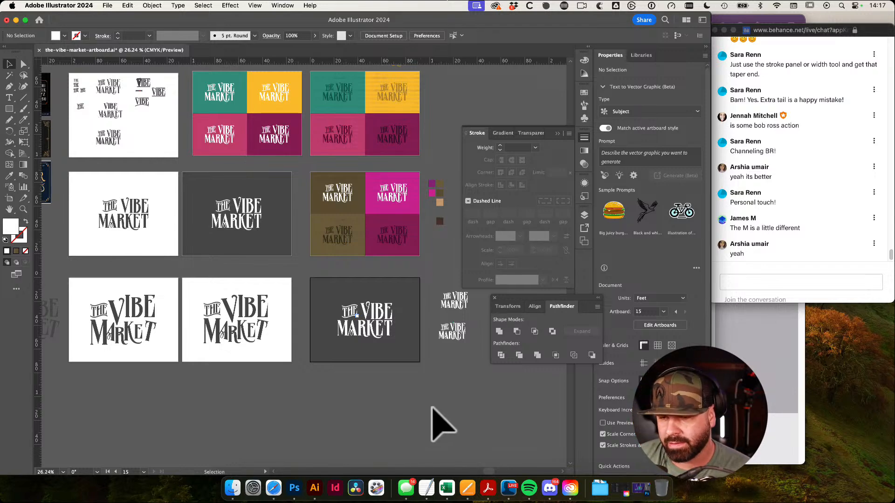
drag(380, 329, 349, 309)
drag(317, 280, 258, 272)
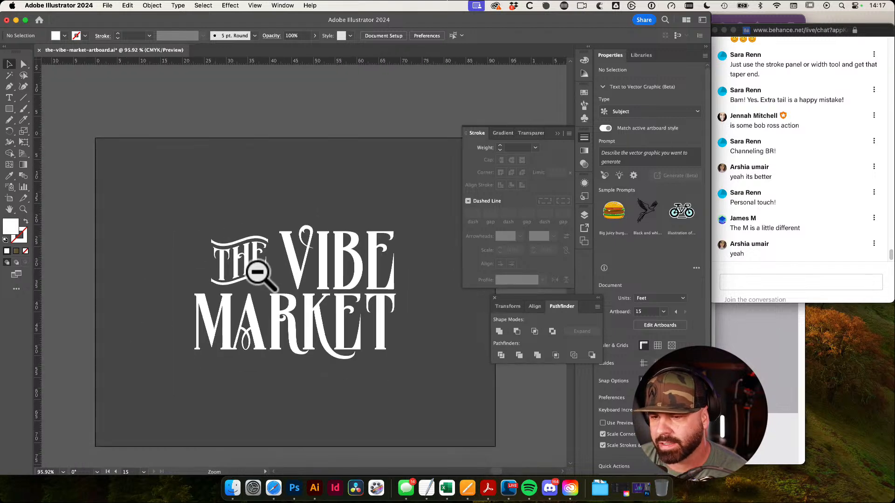
drag(308, 297, 312, 274)
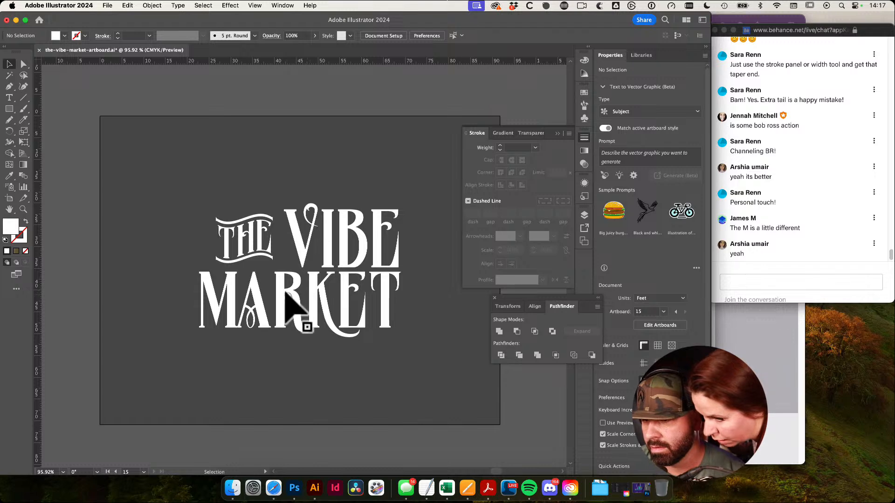
drag(286, 294, 112, 336)
key(a)
click(305, 325)
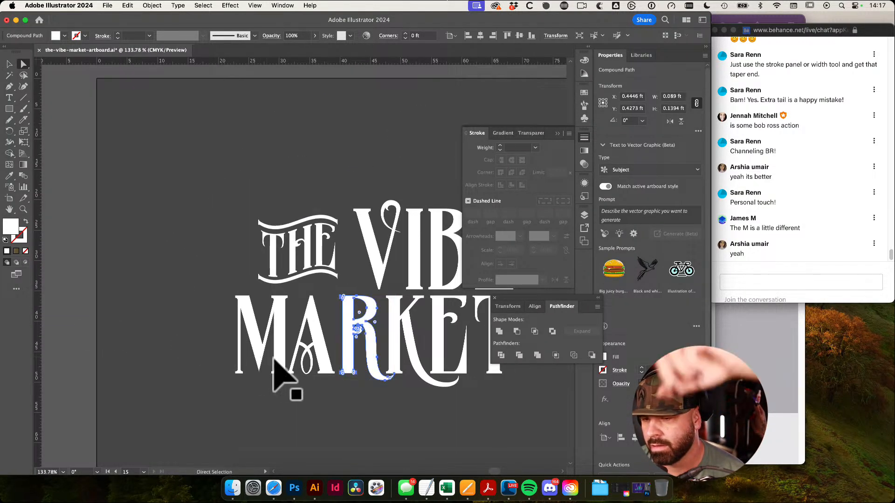
drag(391, 348, 566, 366)
click(349, 241)
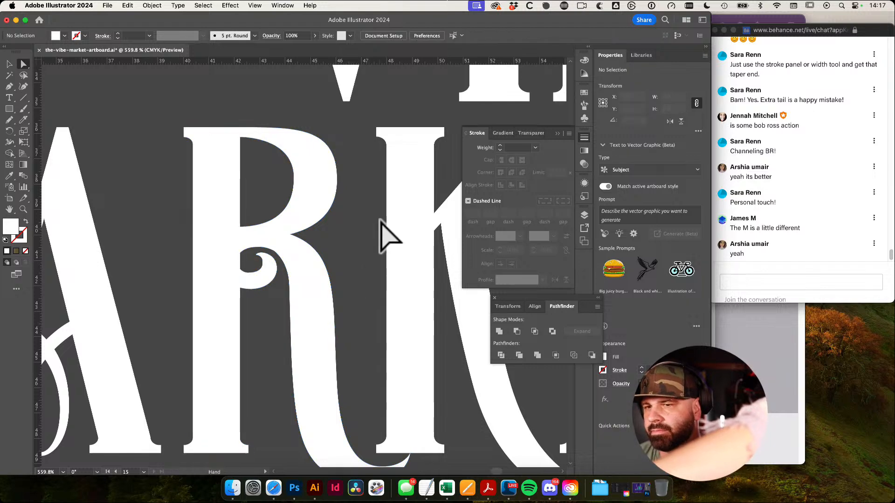
drag(379, 219, 329, 351)
drag(349, 244, 288, 244)
drag(310, 230, 269, 390)
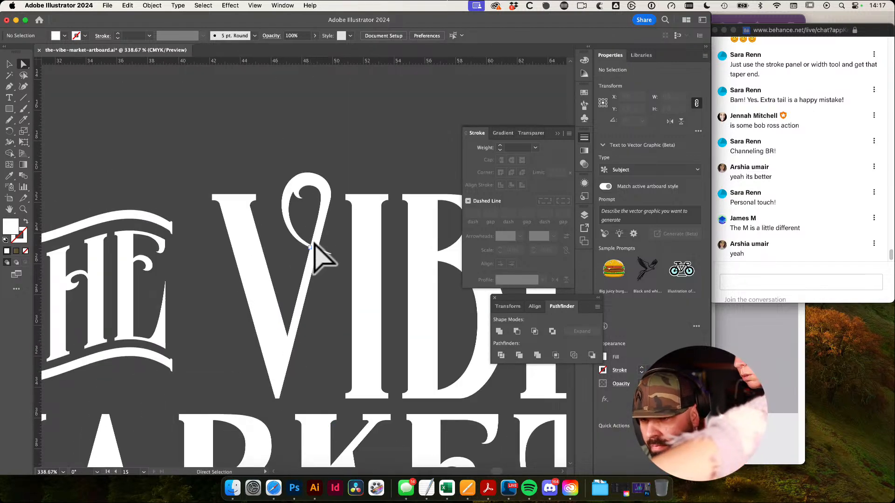
drag(291, 187, 406, 273)
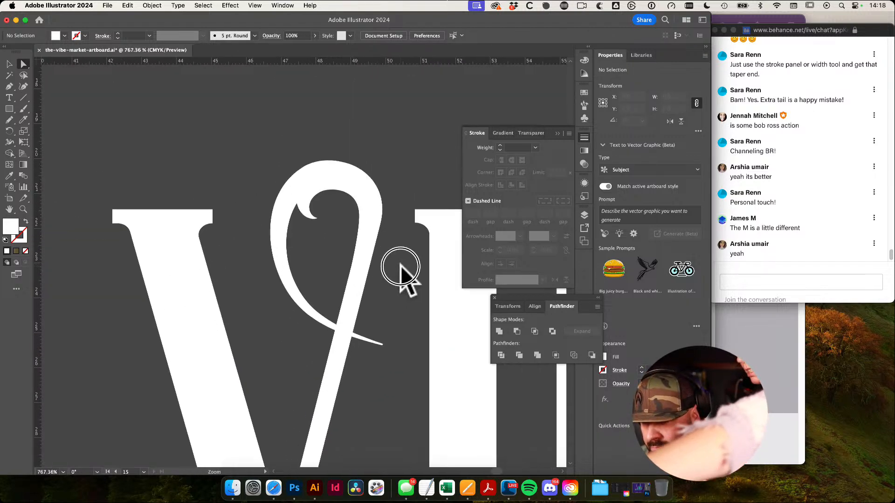
Select the V to check its anchor points, deselect it and save the document
click(304, 210)
drag(357, 232, 281, 224)
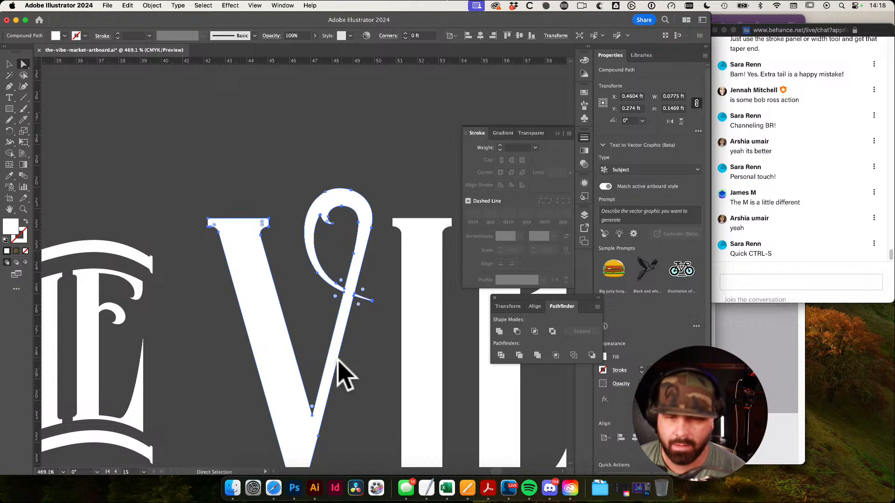
key(v)
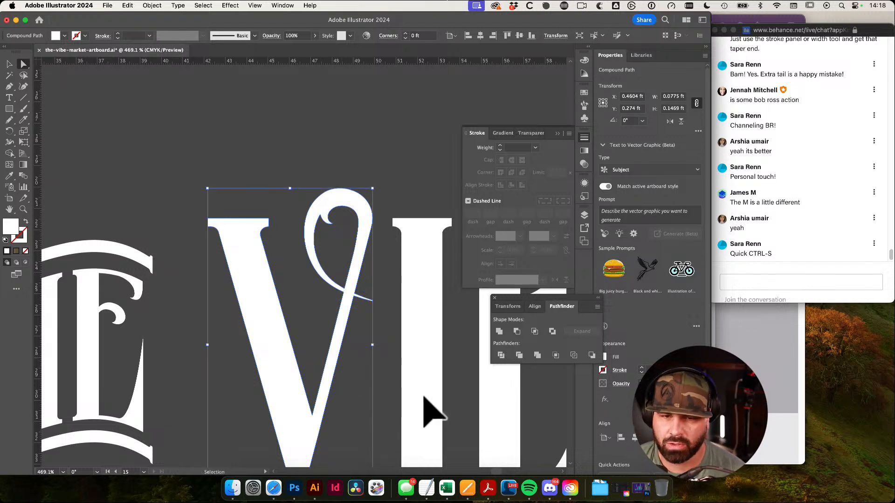
click(268, 168)
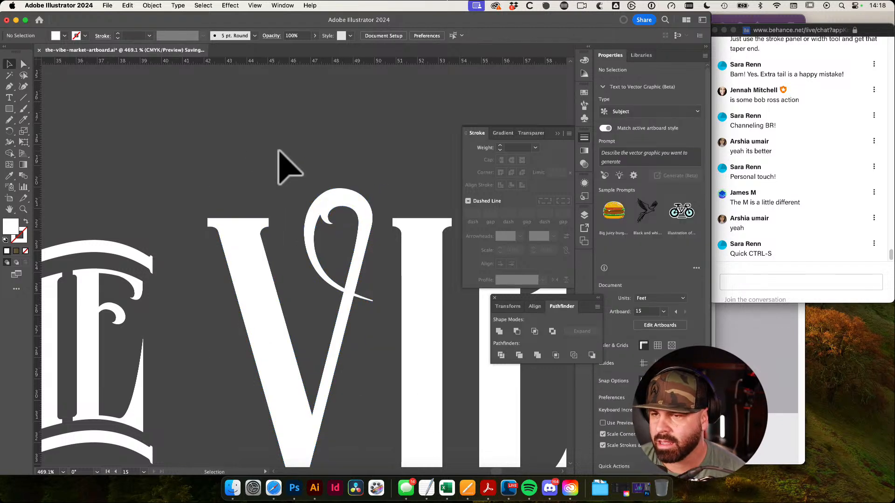
key(cmd+s)
Extend the tip of the V flourish's small inner curl down and outward into a longer point
drag(379, 200, 449, 277)
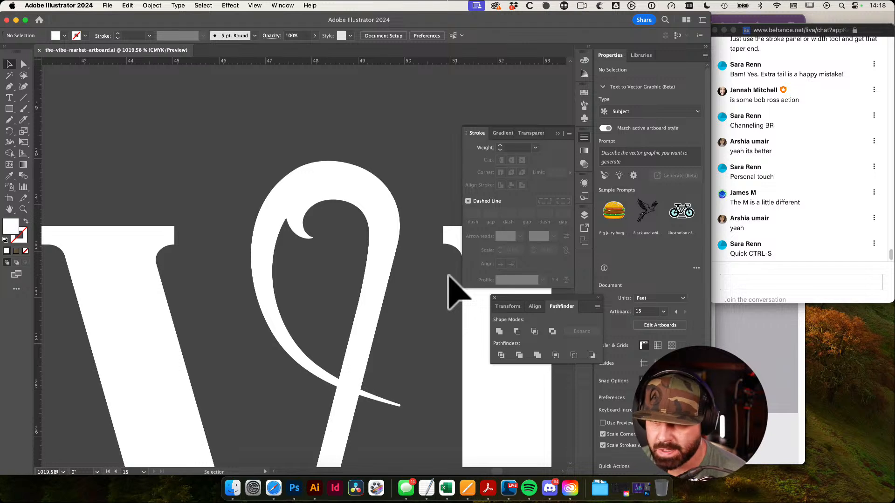
drag(331, 208, 402, 264)
key(a)
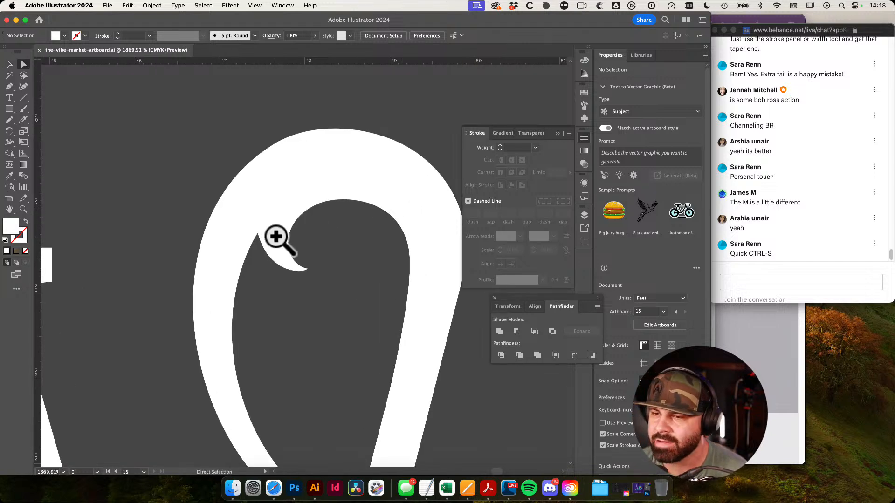
click(277, 237)
drag(336, 255, 305, 252)
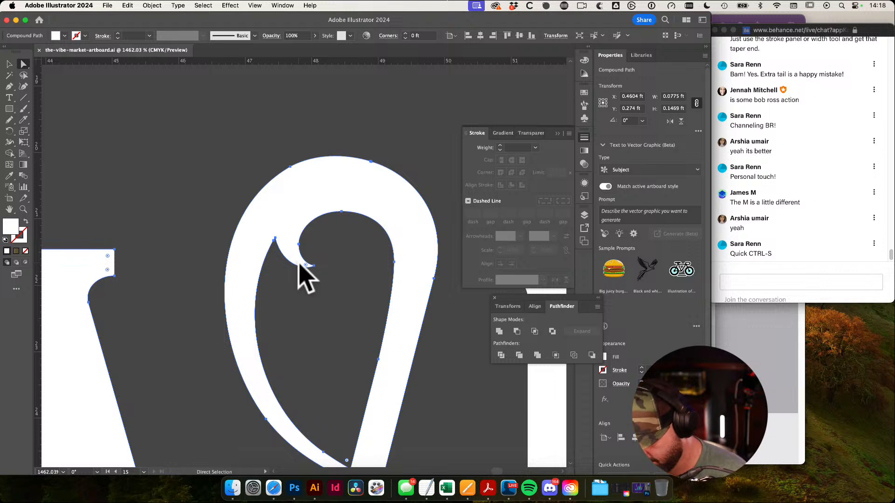
drag(308, 264, 336, 299)
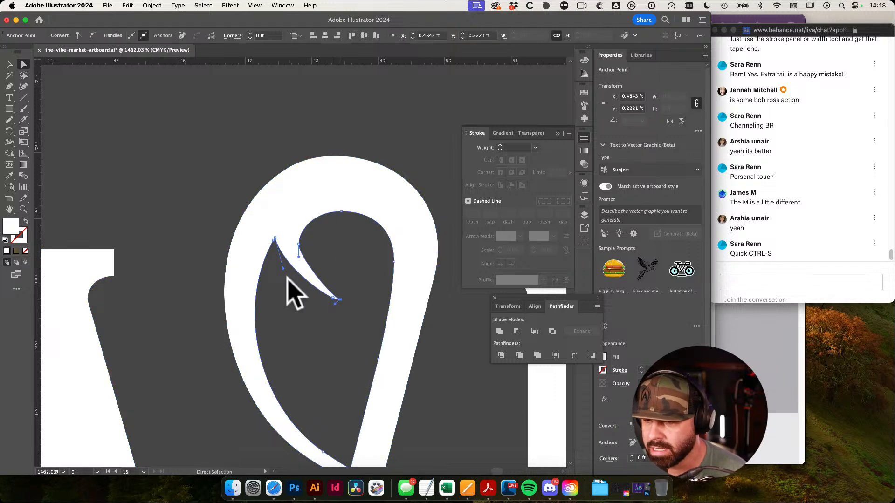
Reshape the V's inner curl into a rounder hook by adjusting its anchor handles and raising its tip slightly
drag(283, 269, 276, 301)
drag(298, 273, 300, 275)
click(299, 243)
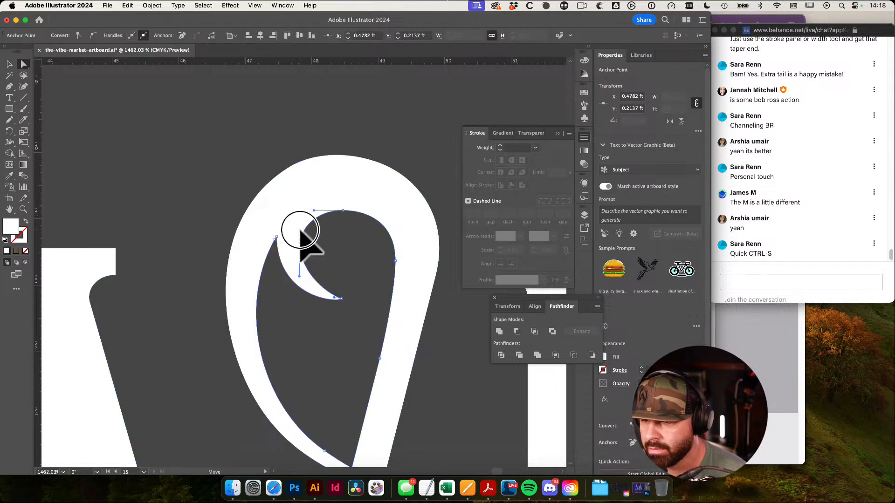
drag(300, 230, 300, 224)
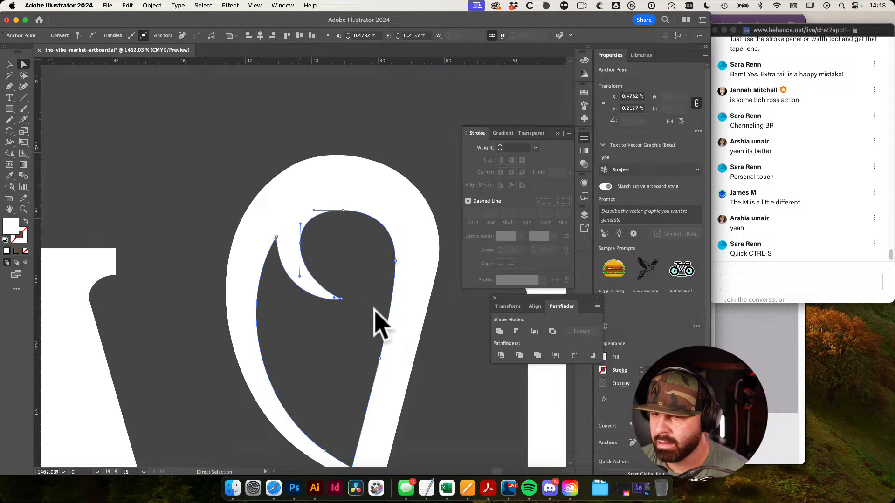
drag(339, 297, 338, 299)
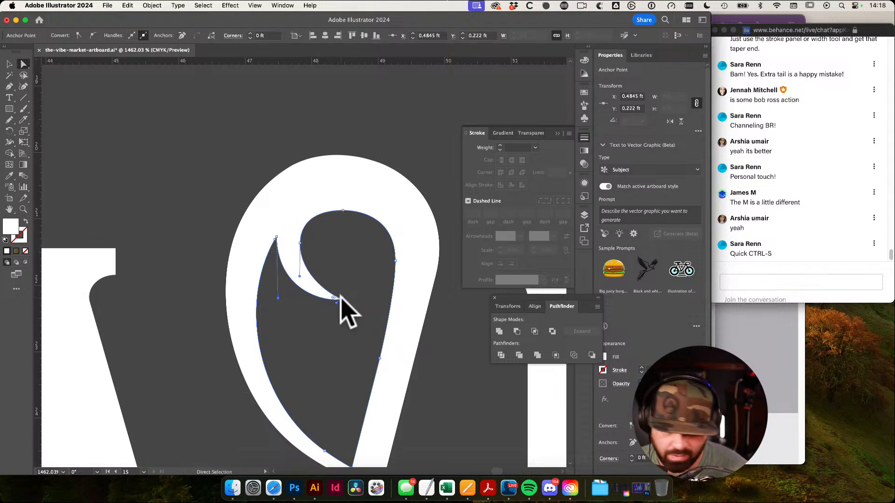
drag(301, 282, 344, 294)
Try rounding the tip of the V's inner curl by about 0.0006 ft, and undo the rounding
click(287, 263)
click(341, 299)
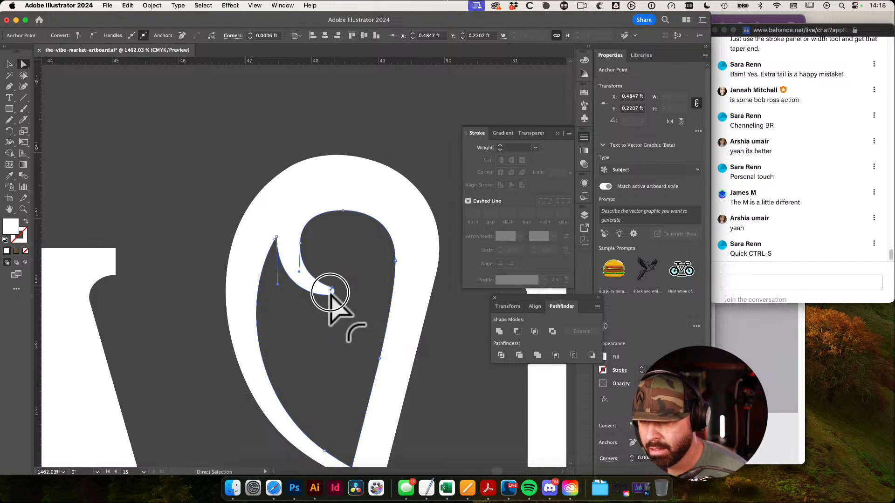
key(super+z)
click(350, 306)
Refine the handles at the tip of the V's inner curl so it tapers smoothly to a point
drag(319, 276, 455, 368)
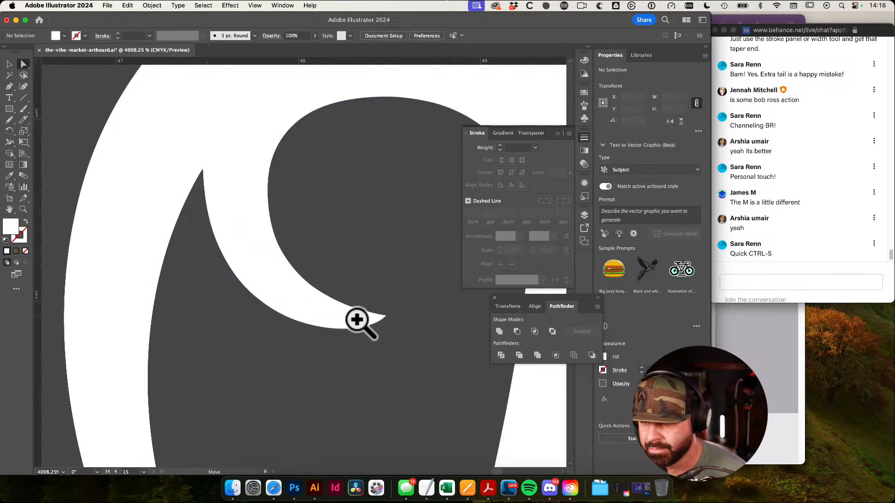
click(383, 315)
click(383, 315)
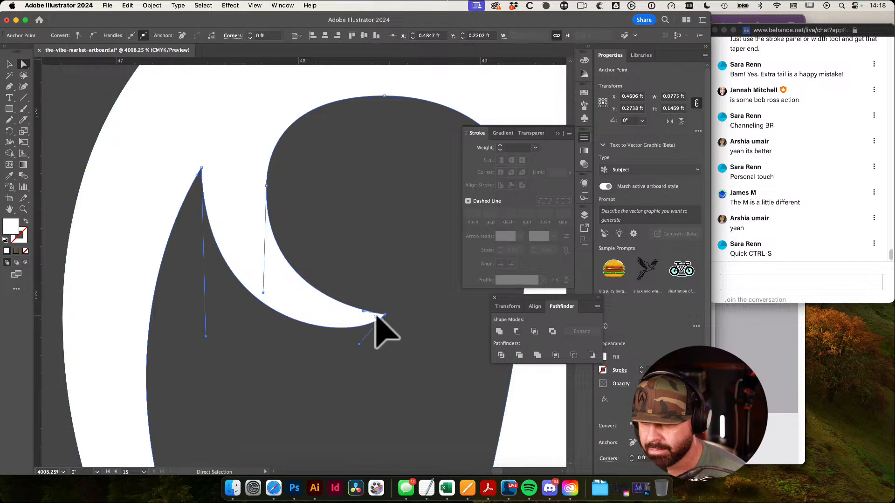
mouse_move(365, 316)
mouse_down()
mouse_move(360, 325)
mouse_move(373, 313)
mouse_up()
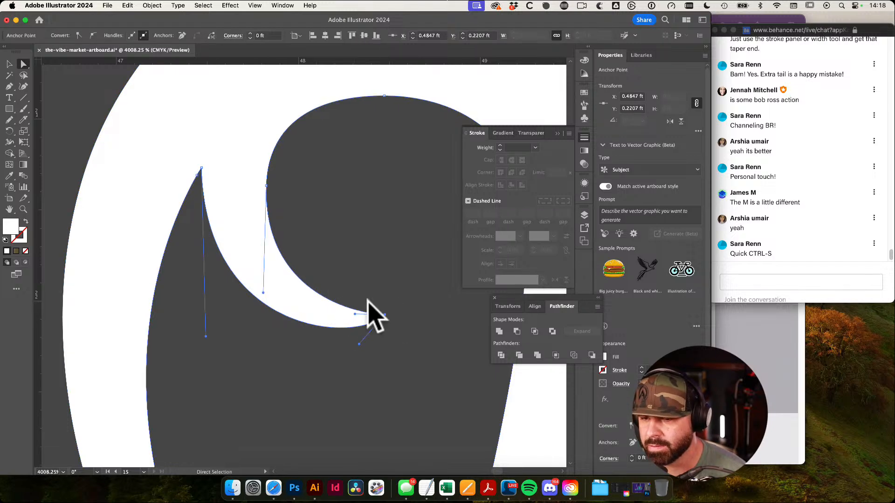
Deselect the V, check the whole logo on the dark artboard and save the document
key(super+shift+a)
drag(426, 324, 163, 254)
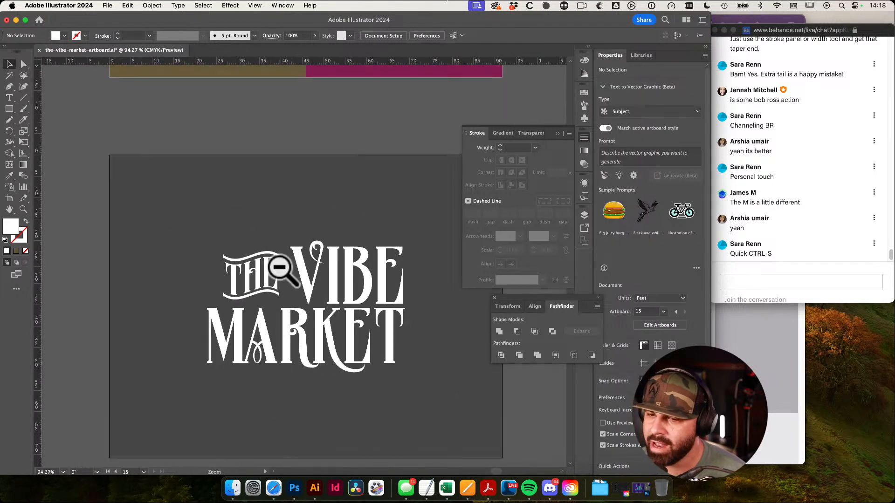
drag(379, 215, 355, 205)
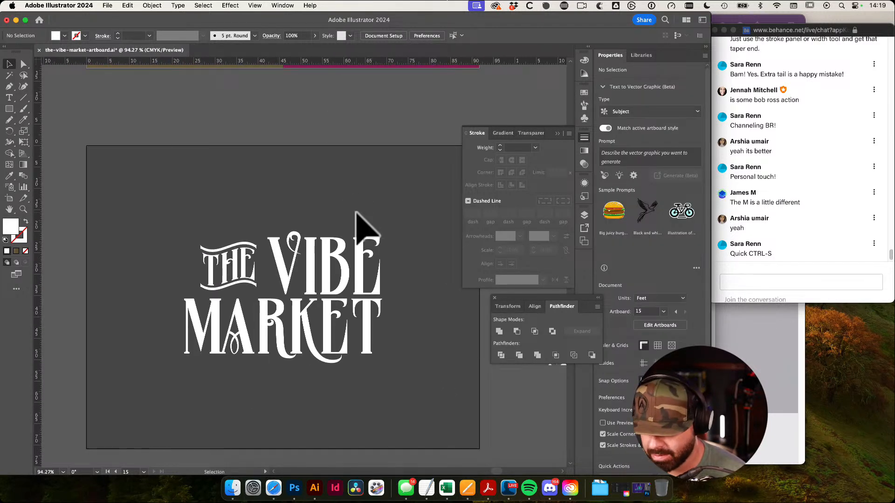
key(super+s)
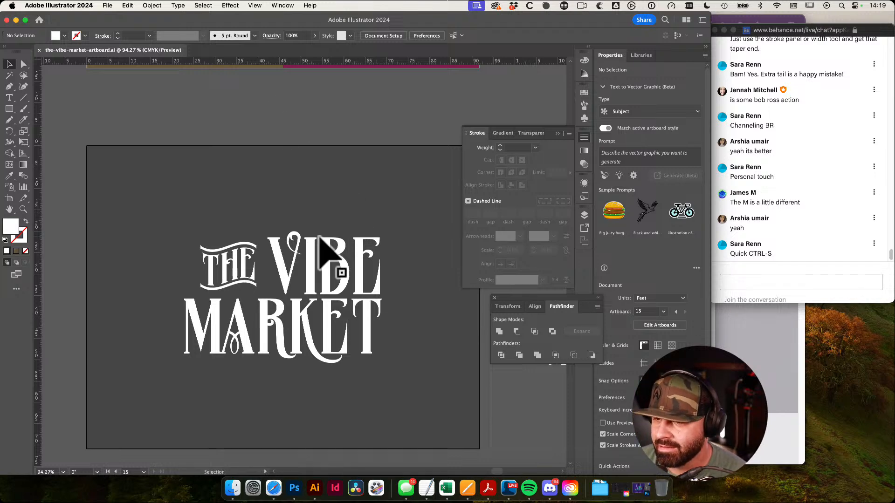
Lasso the anchors of the R's small inner curl, nudge the curl down and slightly left, and deselect the letter
drag(369, 256, 384, 390)
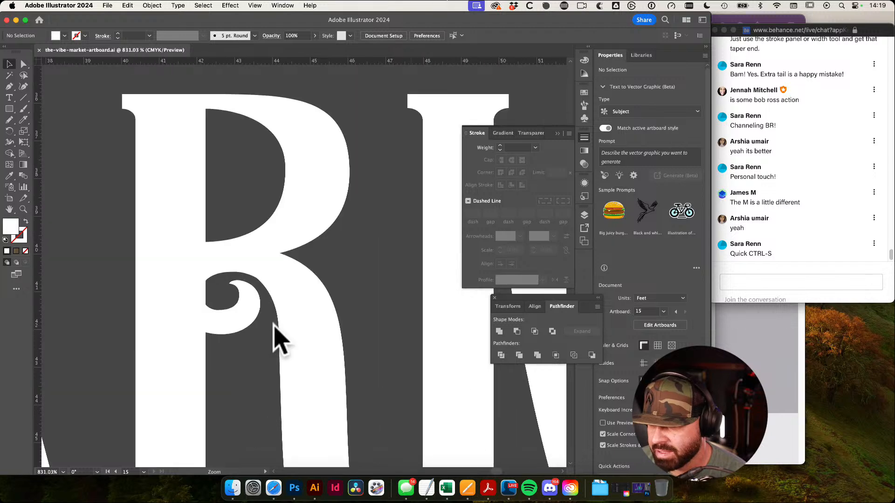
key(q)
mouse_move(223, 286)
mouse_down()
mouse_move(246, 278)
mouse_move(266, 308)
mouse_move(216, 346)
mouse_move(207, 298)
mouse_move(247, 313)
mouse_up()
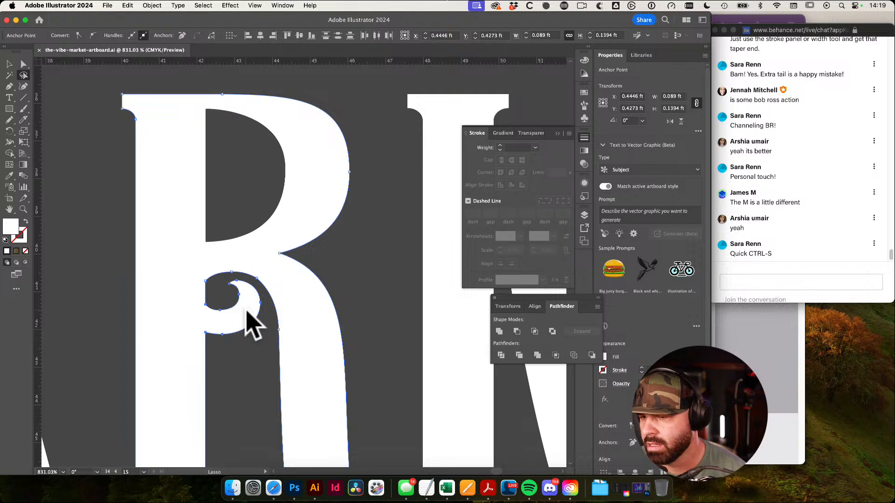
key(Down)
key(Down)
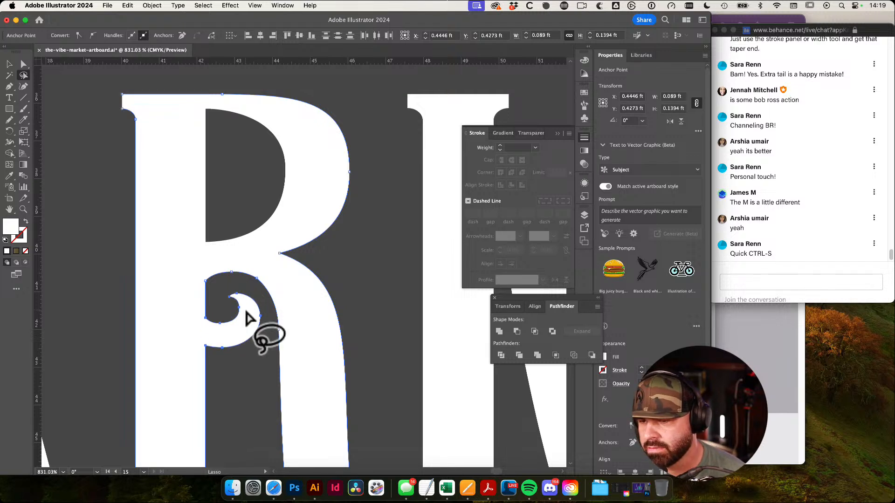
mouse_move(223, 287)
mouse_down()
mouse_move(263, 307)
mouse_move(265, 326)
mouse_move(246, 355)
mouse_move(209, 339)
mouse_up()
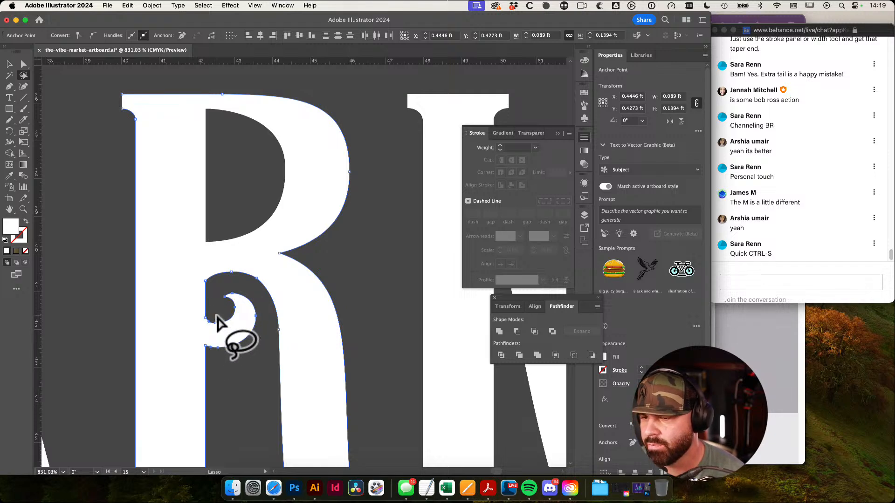
super+click(349, 275)
Adjust the handles along the lower-left edge of the hollow inside the R's curl for a smoother curve, and deselect the letter
drag(367, 309, 588, 354)
key(a)
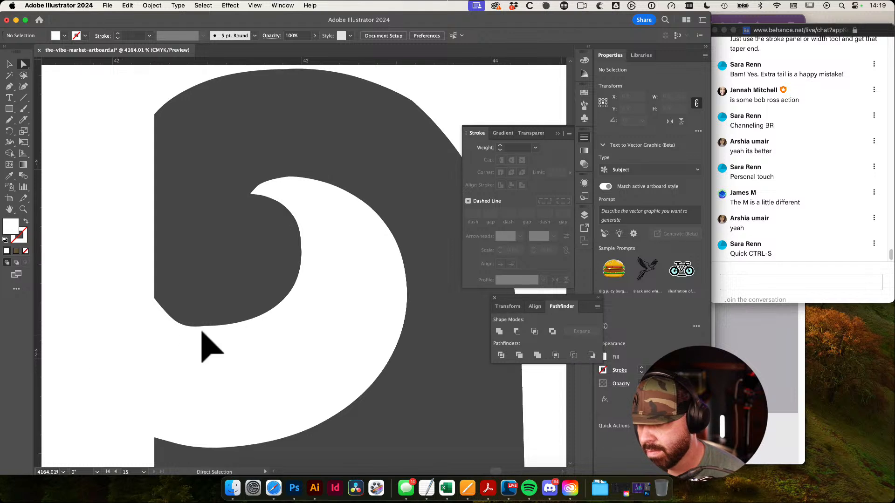
click(200, 325)
click(204, 325)
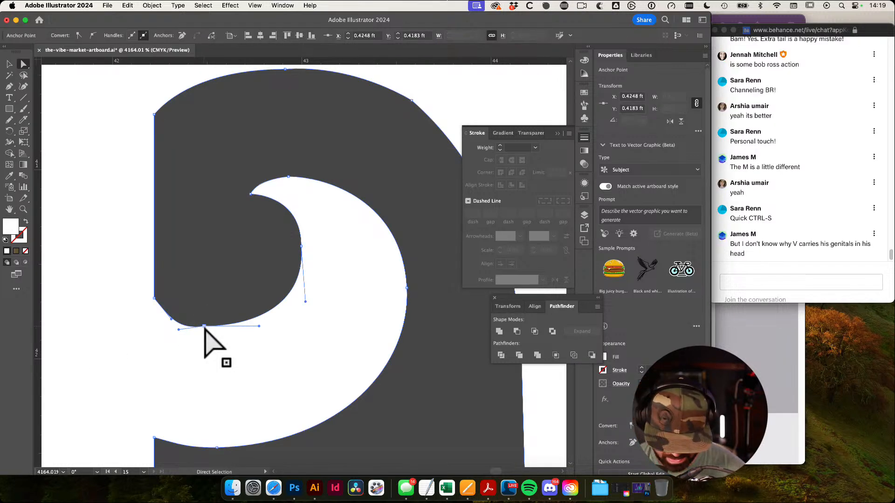
drag(146, 306, 258, 343)
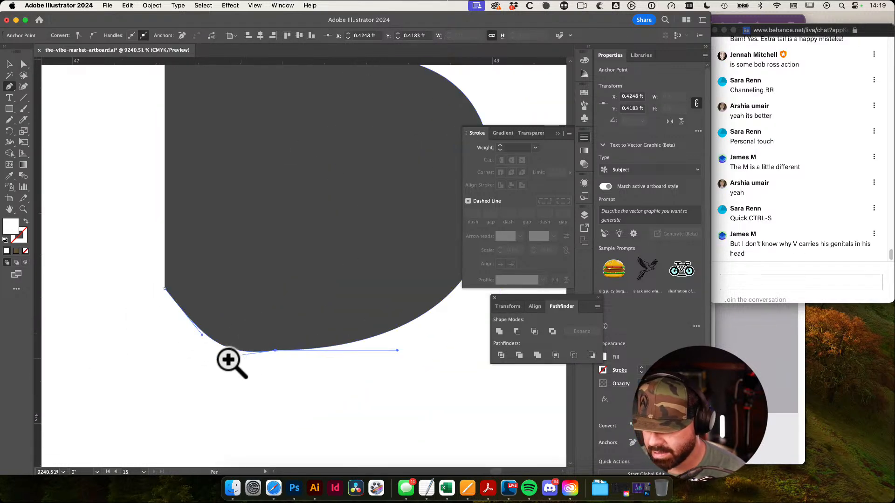
super+click(216, 346)
super+click(275, 350)
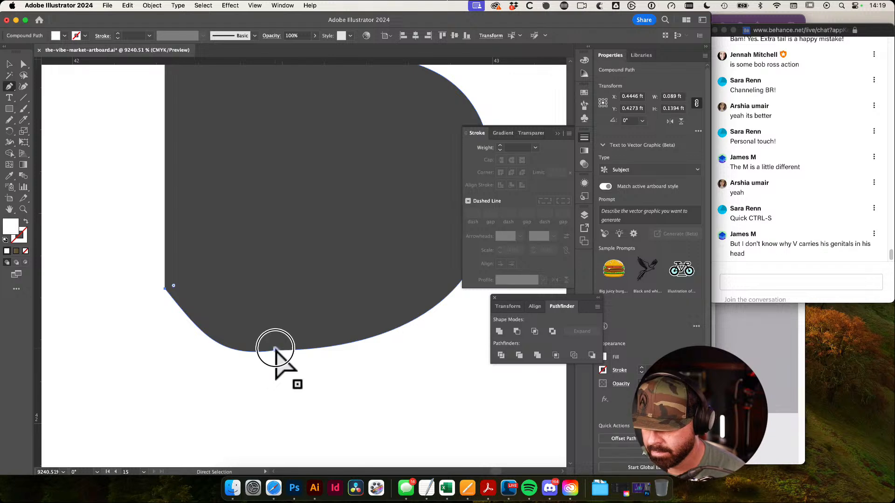
drag(219, 358, 214, 345)
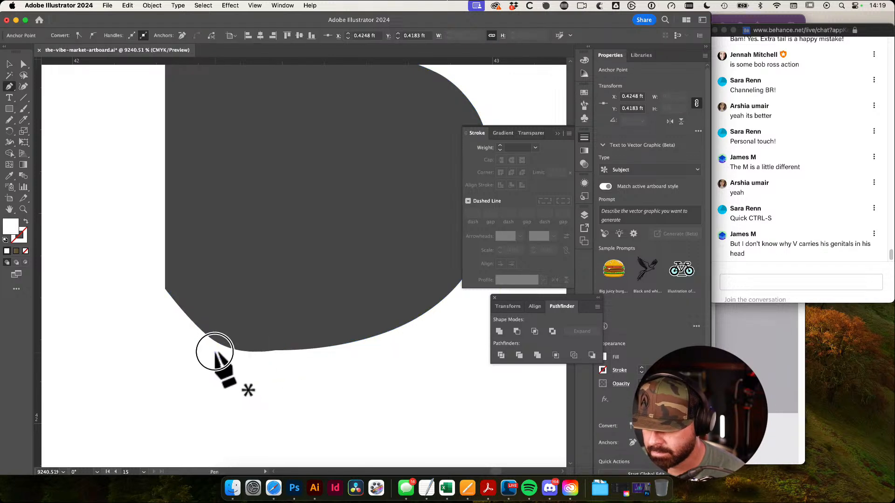
key(super+z)
super+click(275, 350)
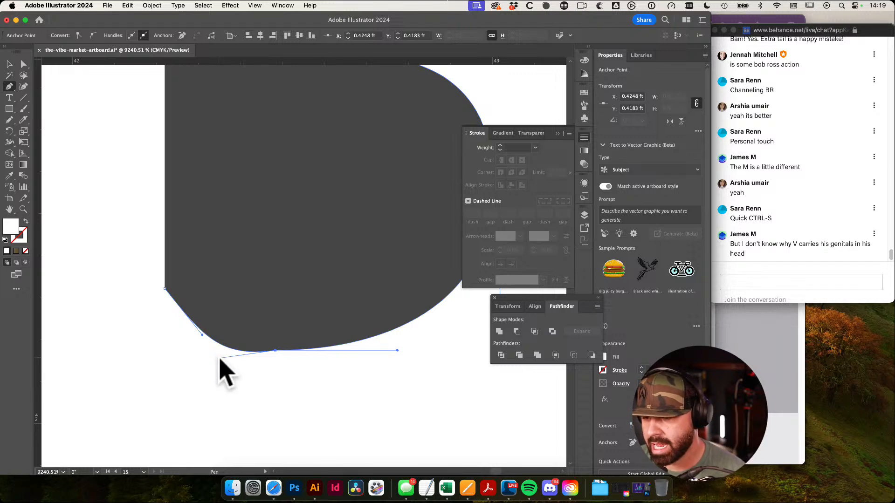
drag(219, 358, 194, 336)
alt+click(204, 335)
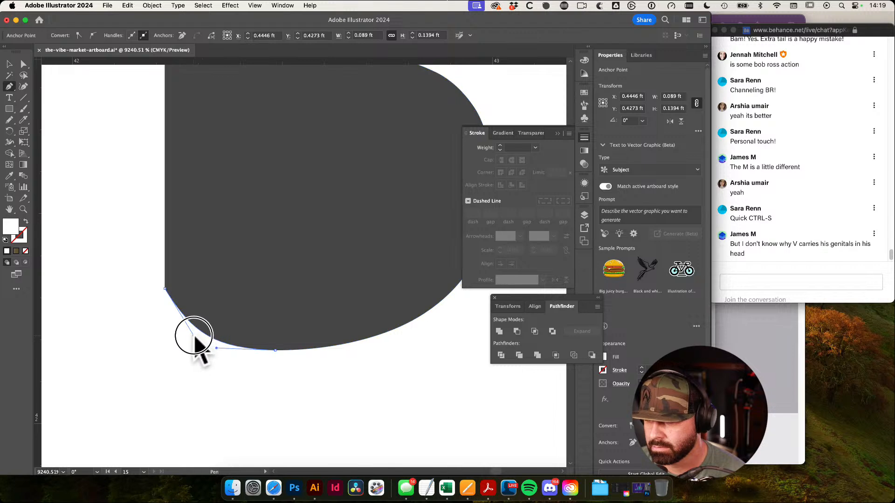
super+click(292, 311)
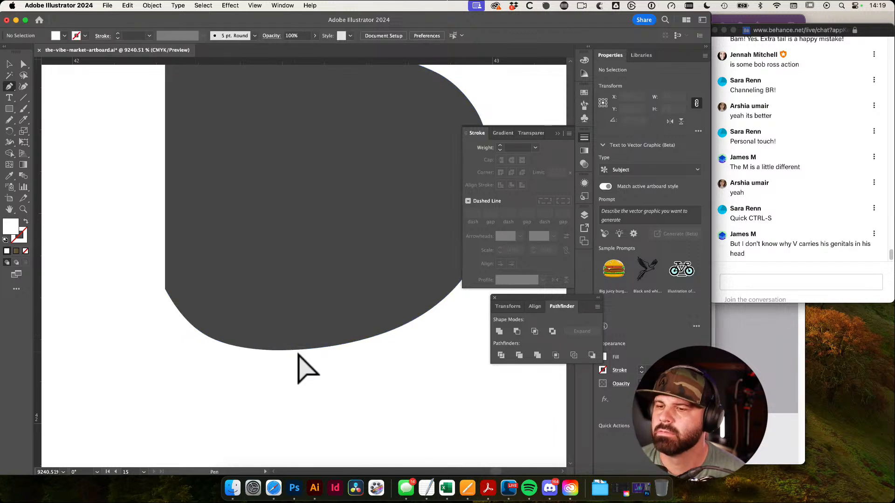
Level the handle at the top anchor of the R's curl to make the tip rounder, and deselect the letter
drag(411, 352, 272, 349)
drag(402, 368, 366, 367)
drag(424, 302, 459, 309)
drag(440, 393, 468, 394)
key(a)
click(353, 262)
drag(312, 298, 244, 303)
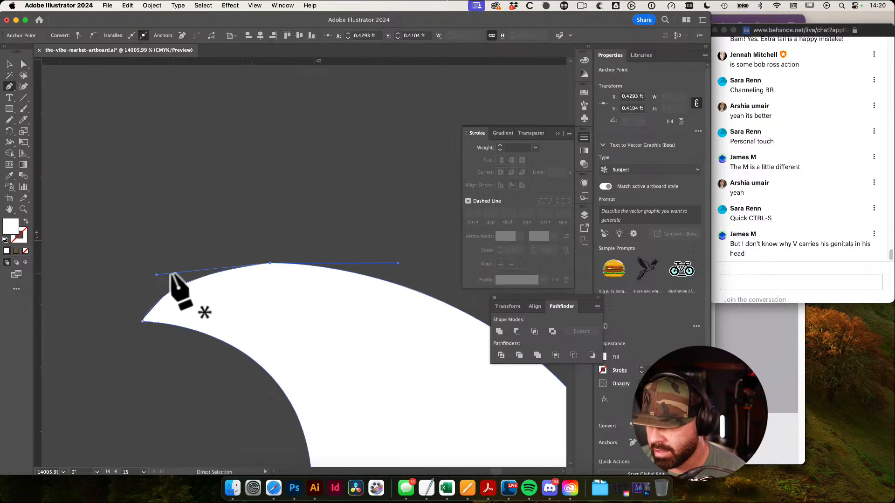
drag(156, 275, 159, 263)
super+click(262, 229)
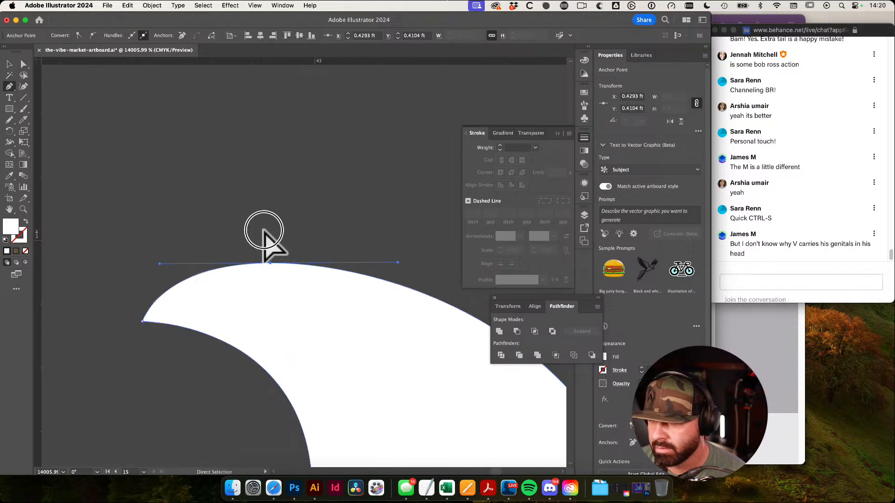
Examine the refined R curl up close and within the whole logo on the dark artboard
drag(382, 388, 289, 396)
drag(371, 405, 358, 374)
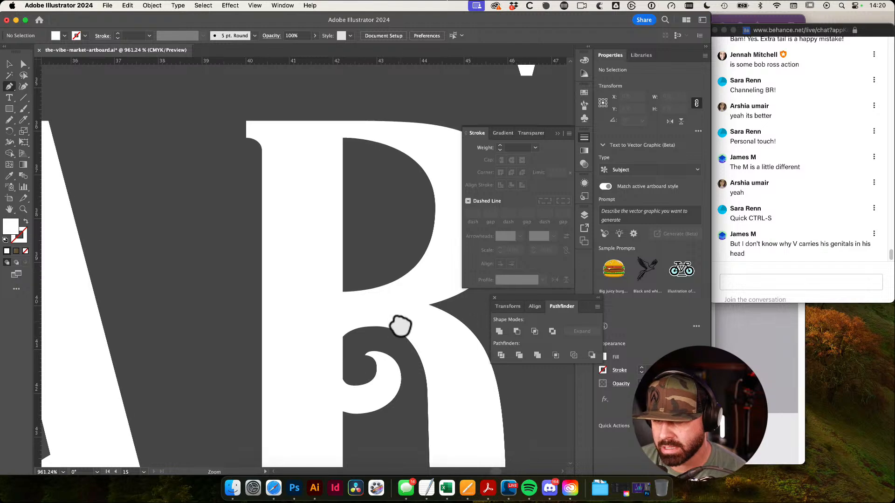
drag(399, 325, 532, 345)
drag(399, 368, 154, 350)
click(411, 352)
drag(361, 379, 186, 347)
drag(350, 376, 173, 340)
click(309, 244)
drag(367, 391, 429, 369)
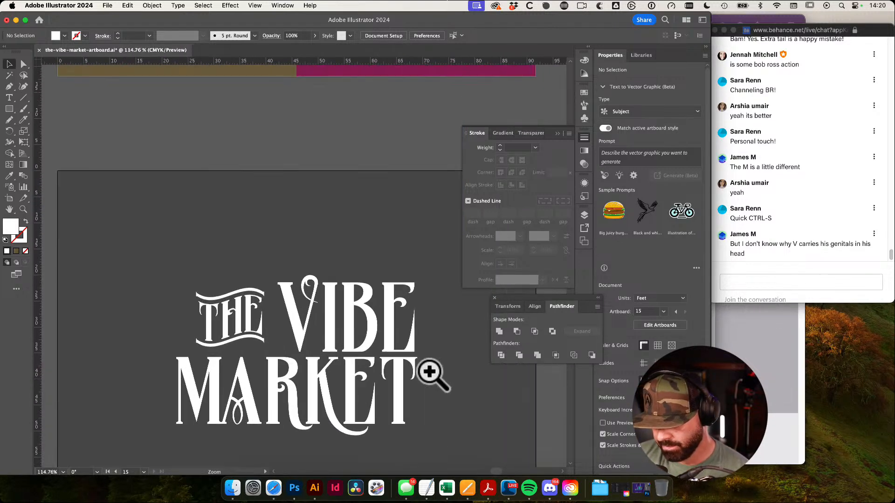
drag(323, 364, 287, 322)
drag(264, 289, 275, 295)
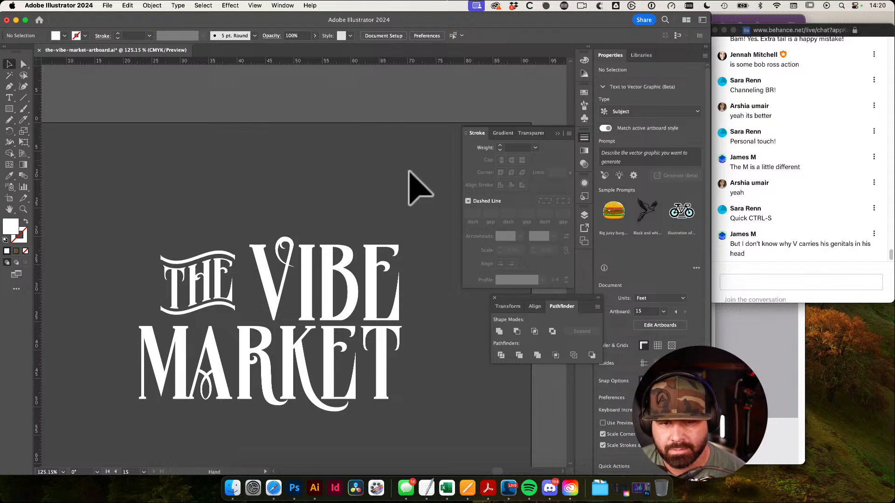
Compare the dark-artboard logo with the versions and color swatches on and around the neighboring artboards
drag(415, 183, 350, 182)
drag(304, 270, 354, 288)
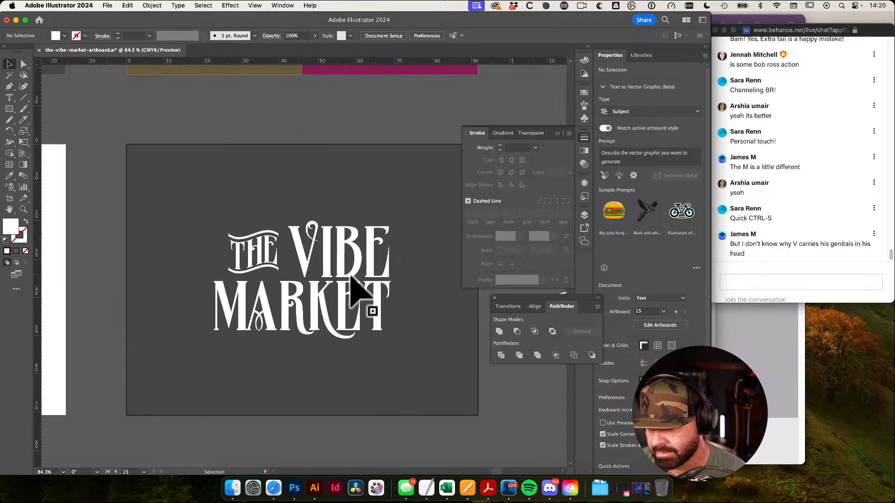
drag(334, 222, 326, 378)
drag(332, 254, 288, 321)
drag(352, 315, 340, 238)
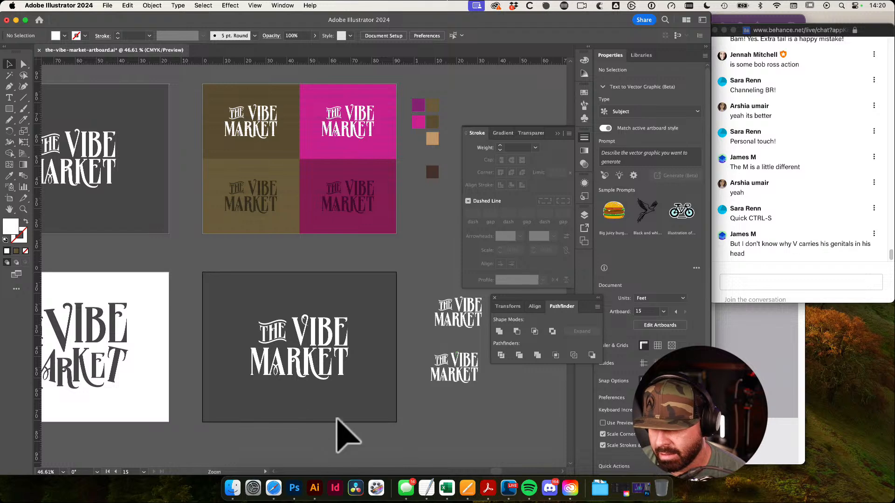
drag(330, 360, 450, 375)
drag(267, 312, 294, 276)
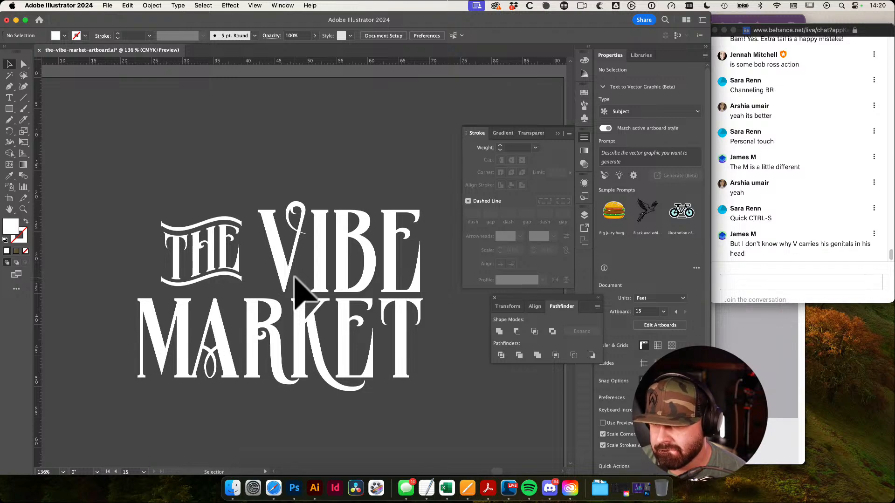
drag(375, 281, 251, 290)
drag(405, 304, 299, 323)
click(281, 299)
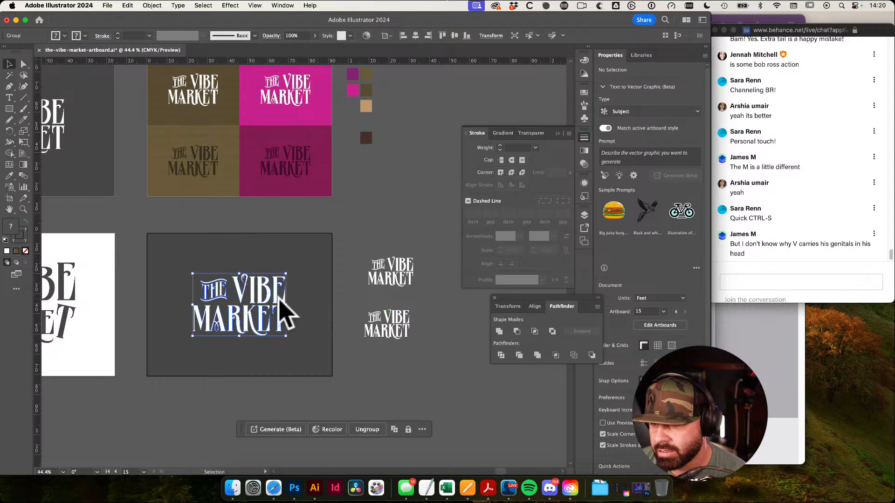
click(366, 138)
drag(365, 242, 447, 405)
click(361, 265)
Collapse the Stroke panel covering the color palette artboard and make that artboard active
drag(279, 263, 282, 289)
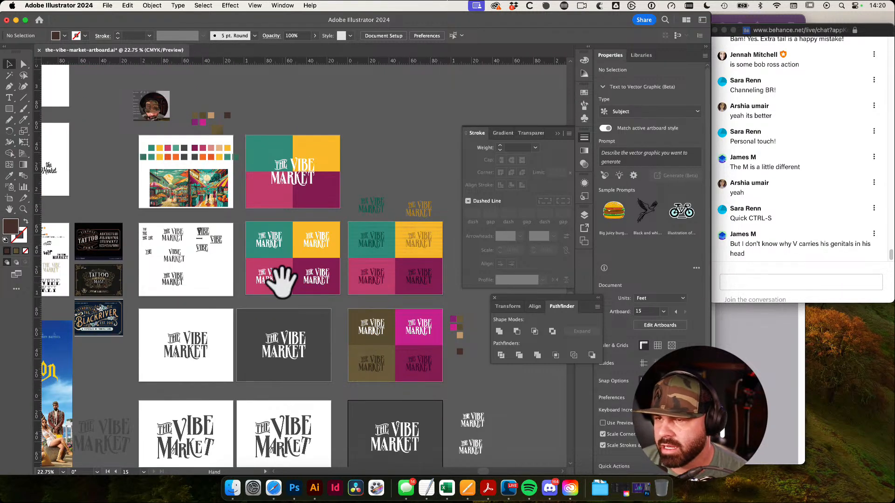
drag(223, 229, 253, 244)
drag(203, 177, 329, 228)
drag(326, 225, 326, 275)
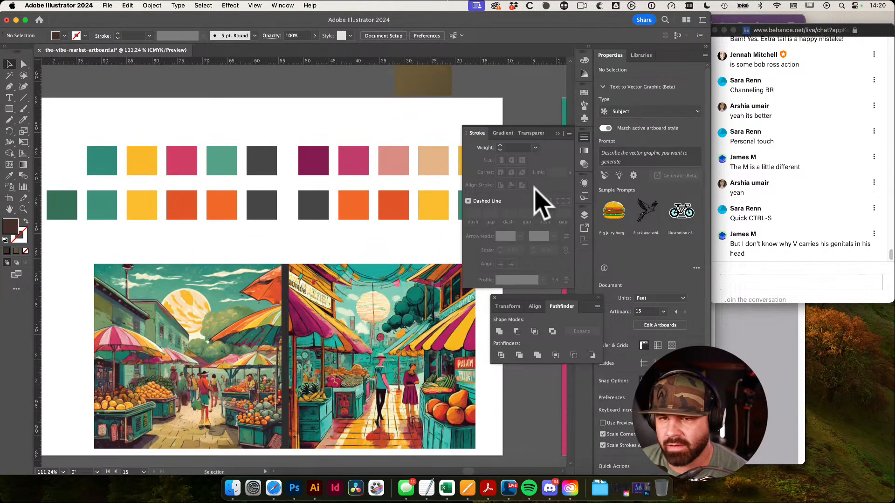
click(586, 138)
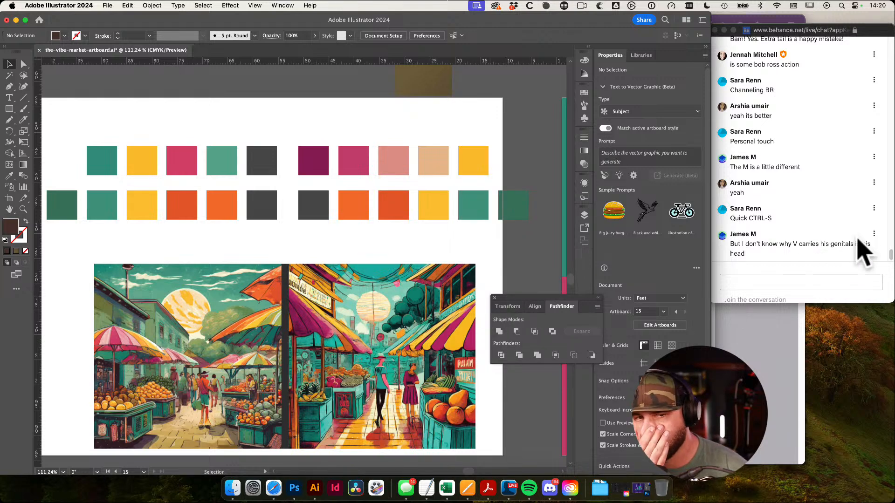
click(503, 142)
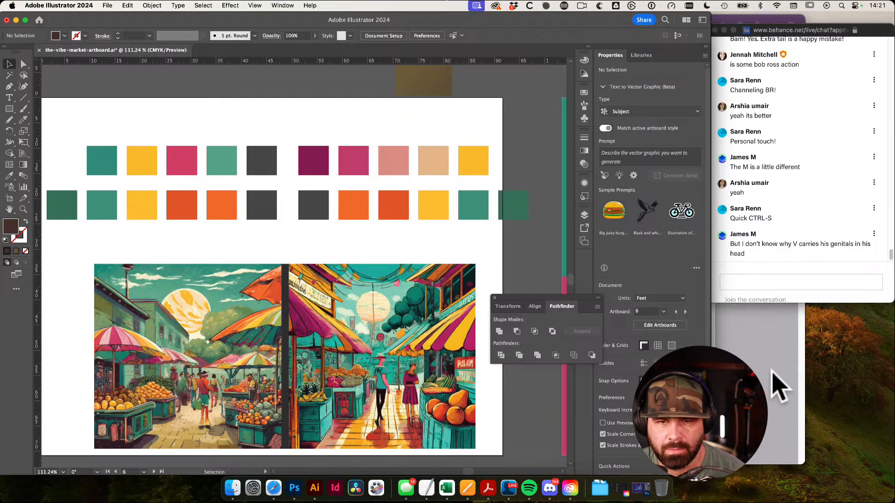
click(778, 387)
click(60, 124)
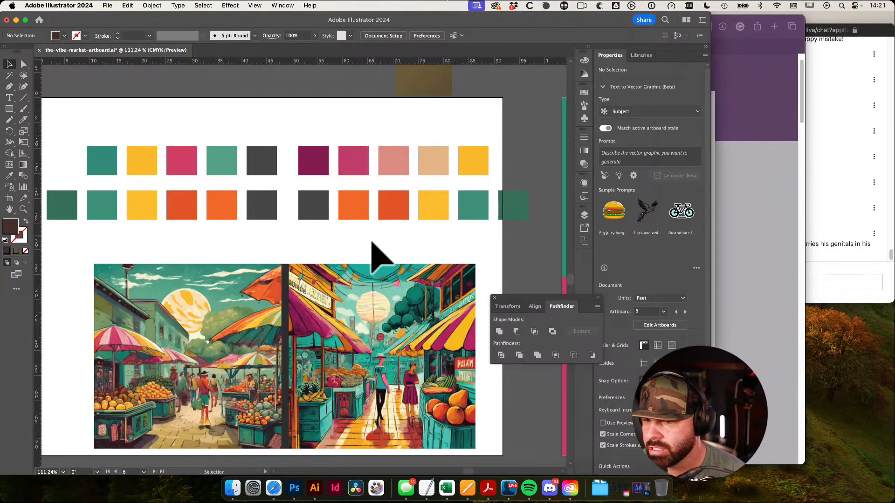
Scale down both rows of color swatches to match the width of the market images, and deselect them
scroll(380, 303, down, 4)
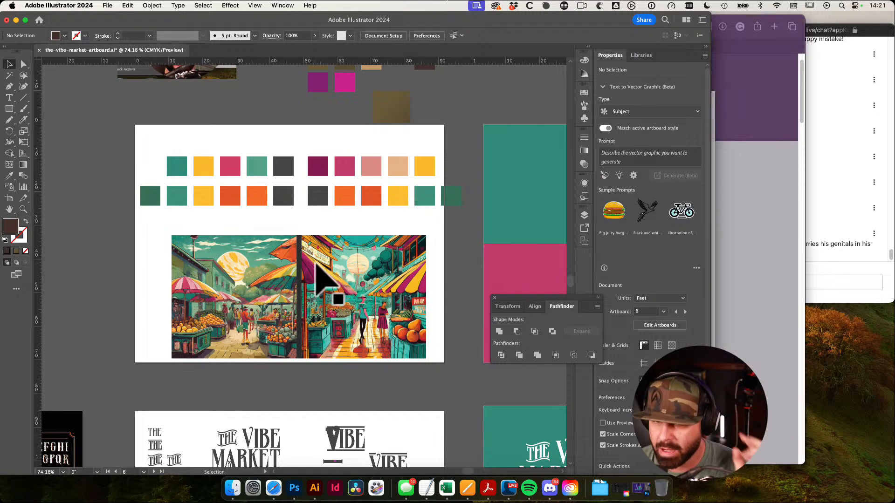
scroll(279, 302, up, 1)
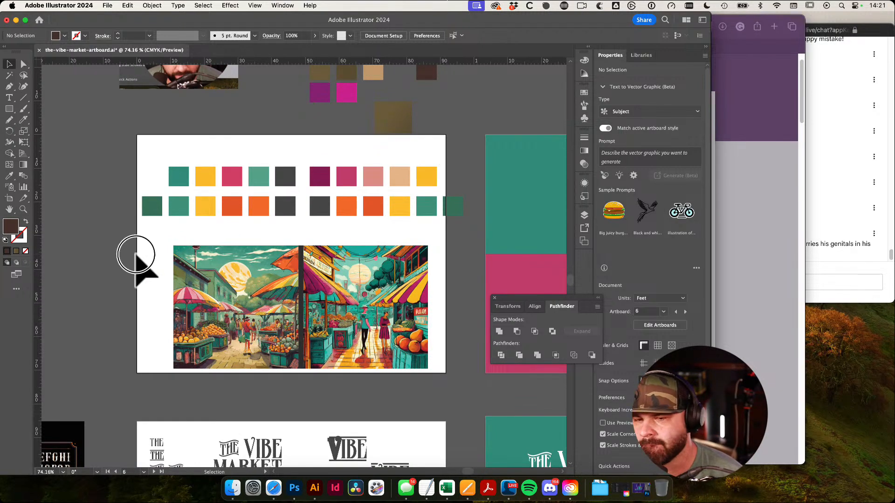
drag(124, 254, 134, 256)
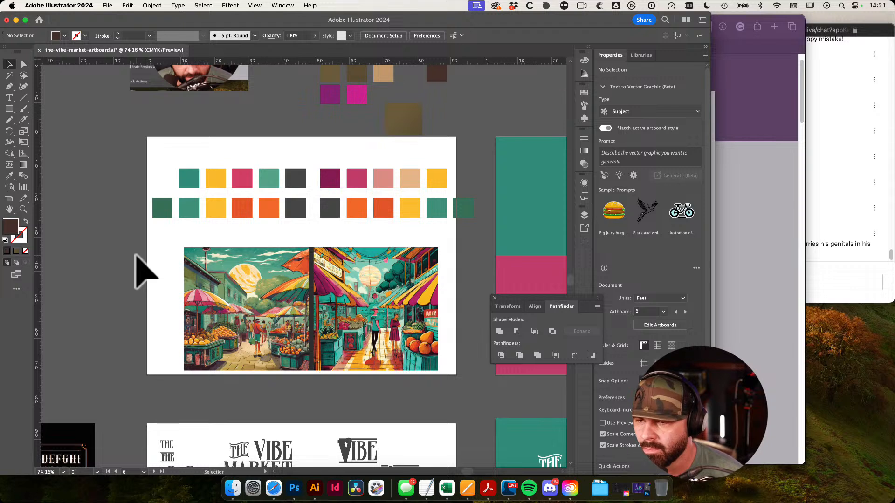
drag(154, 187, 489, 216)
key(e)
drag(474, 168, 437, 192)
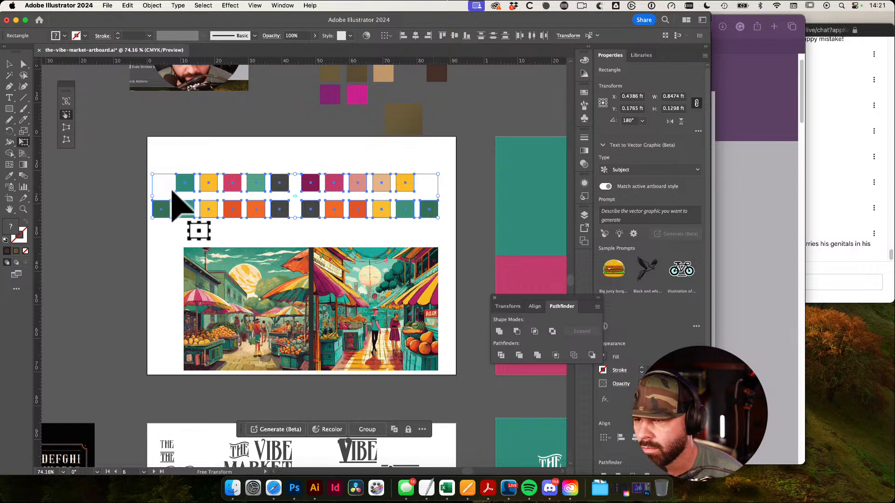
drag(148, 216, 184, 208)
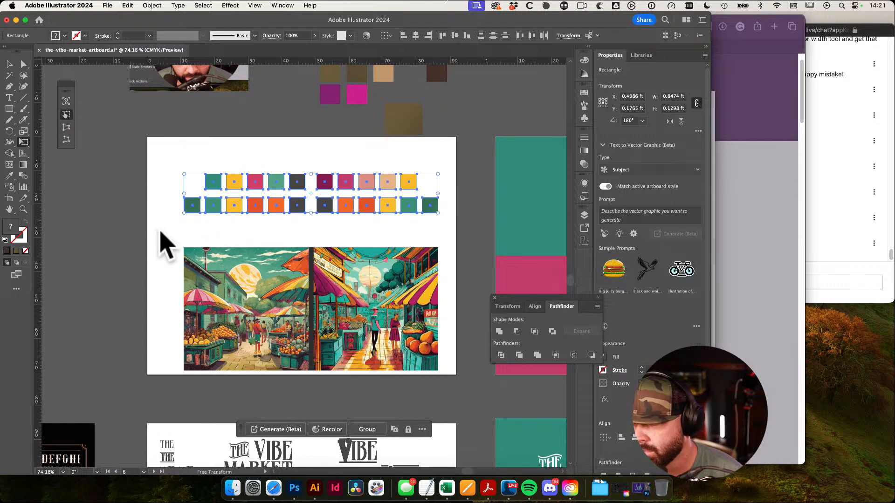
key(v)
click(159, 230)
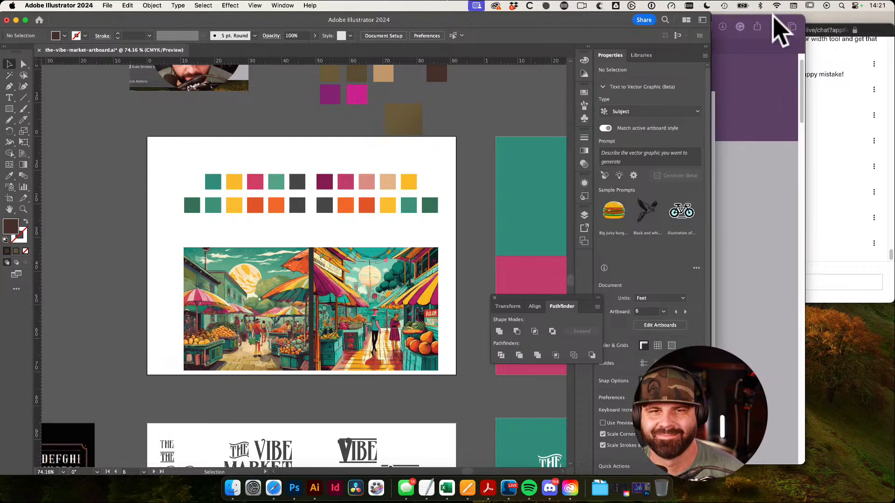
click(780, 33)
click(100, 93)
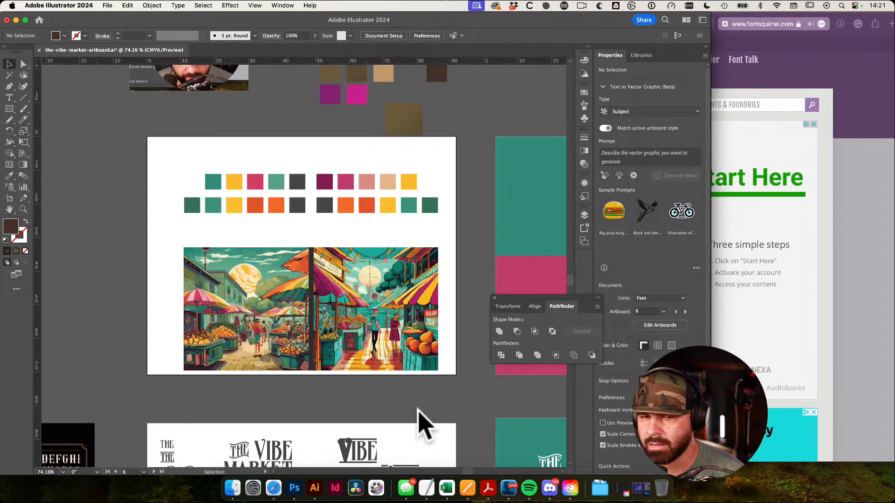
Group the swatches, center them and the market images horizontally on the palette artboard, and move the images up slightly
scroll(257, 355, down, 1)
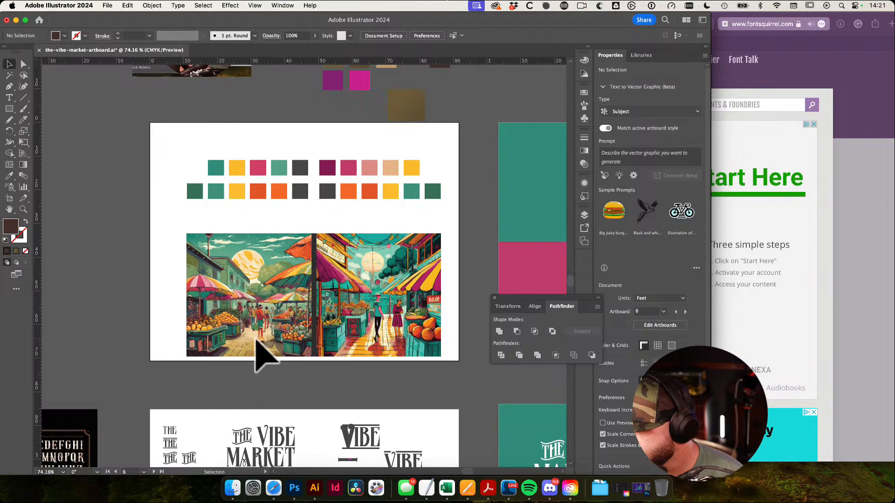
scroll(247, 343, right, 2)
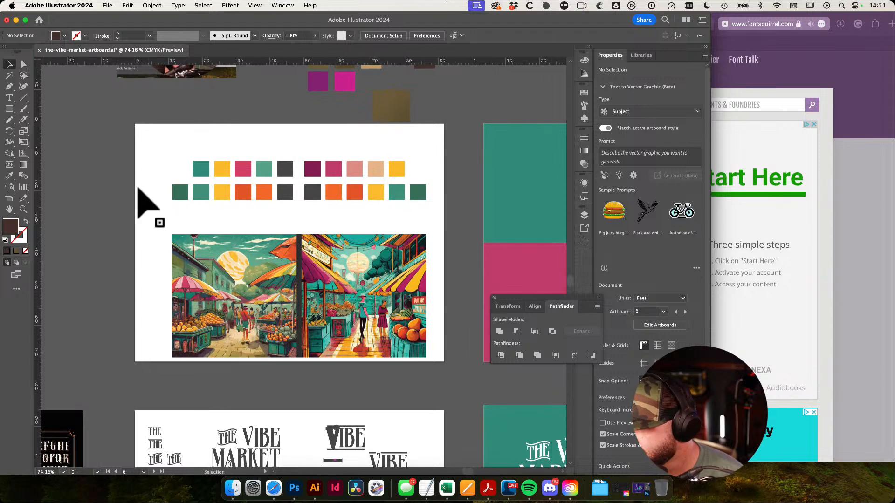
click(436, 212)
click(416, 35)
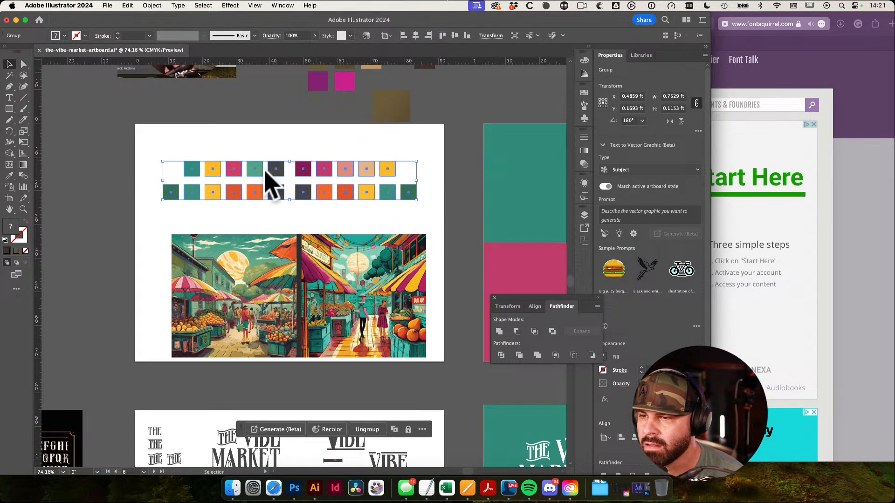
click(439, 91)
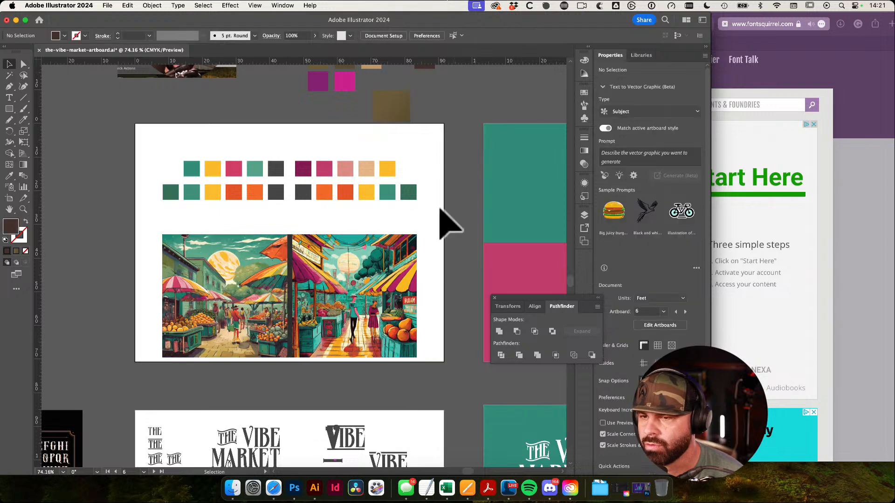
Compare the palette artboard with the colored logo versions, including the brown and magenta layout and its nearby swatches
scroll(441, 214, down, 3)
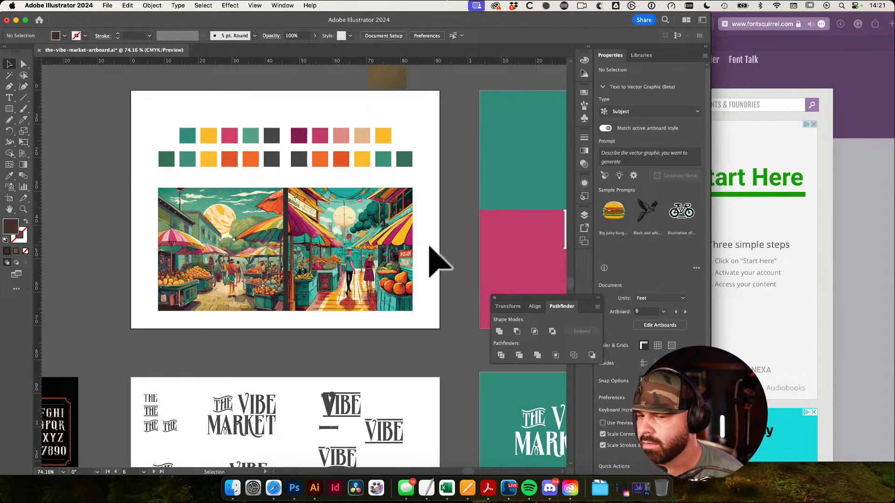
drag(423, 247, 264, 214)
drag(351, 233, 227, 163)
drag(310, 259, 212, 139)
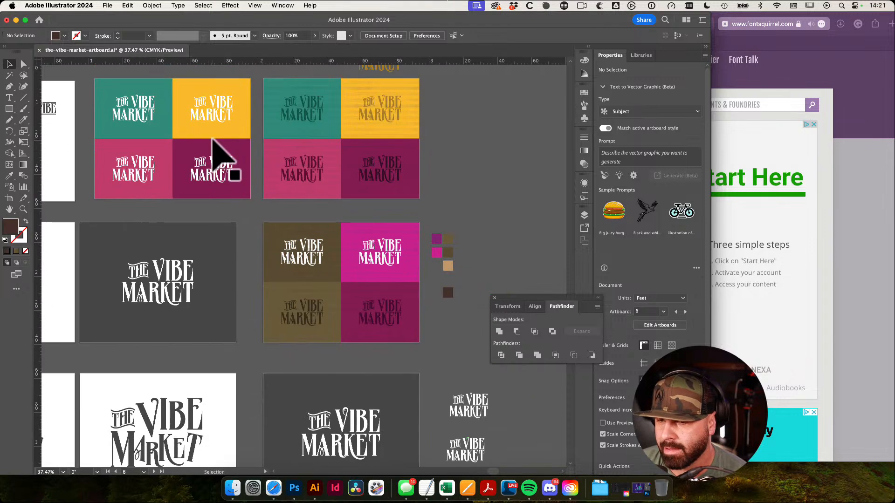
scroll(365, 340, down, 2)
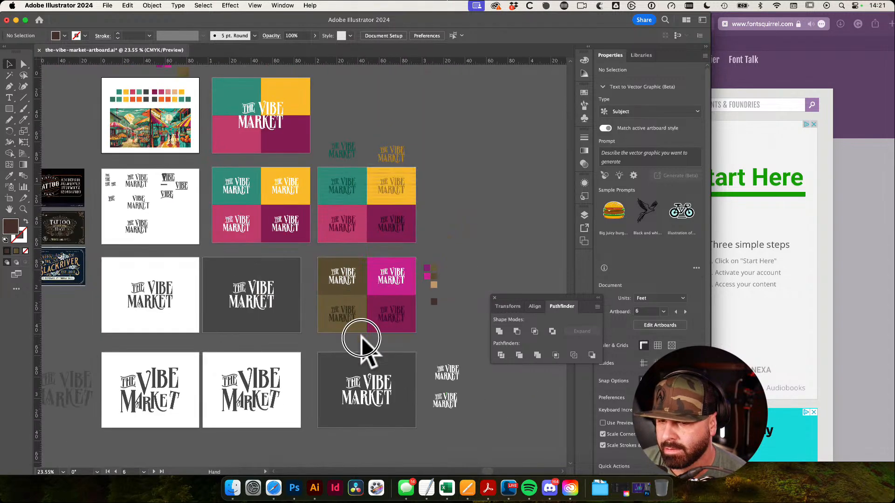
drag(365, 340, 463, 246)
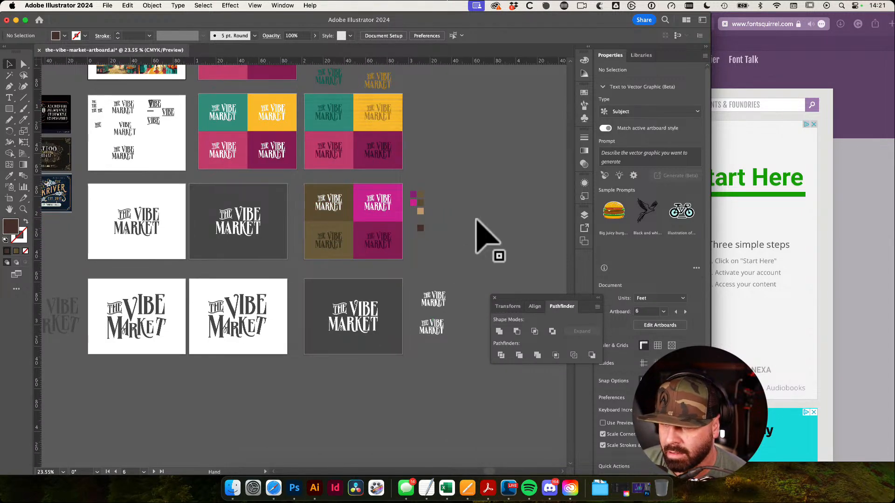
drag(469, 209, 454, 197)
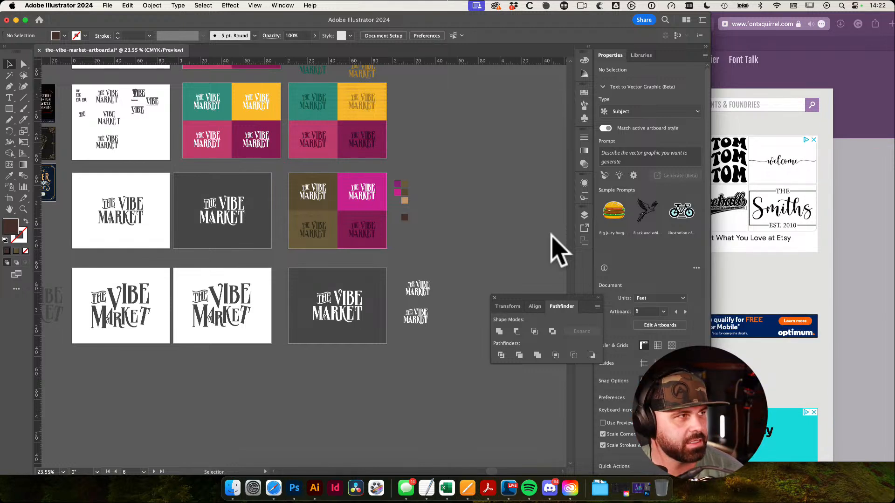
drag(350, 174, 503, 233)
drag(378, 208, 396, 183)
drag(465, 195, 432, 200)
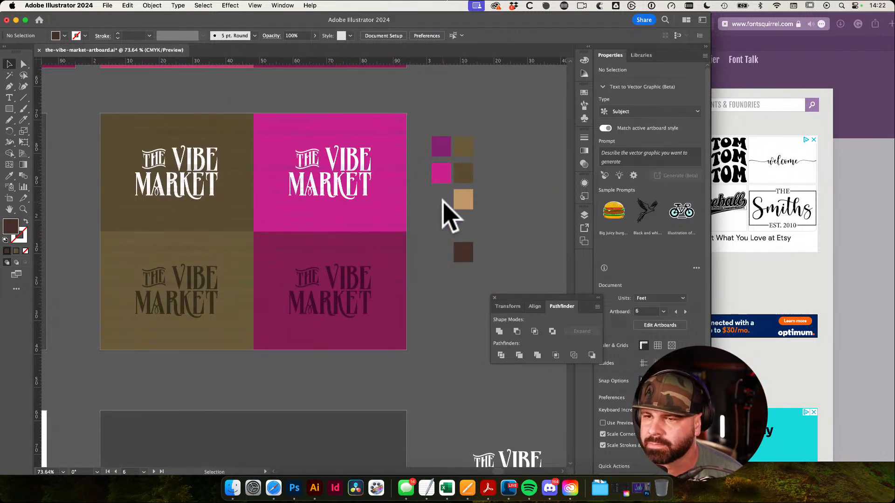
drag(336, 159, 273, 257)
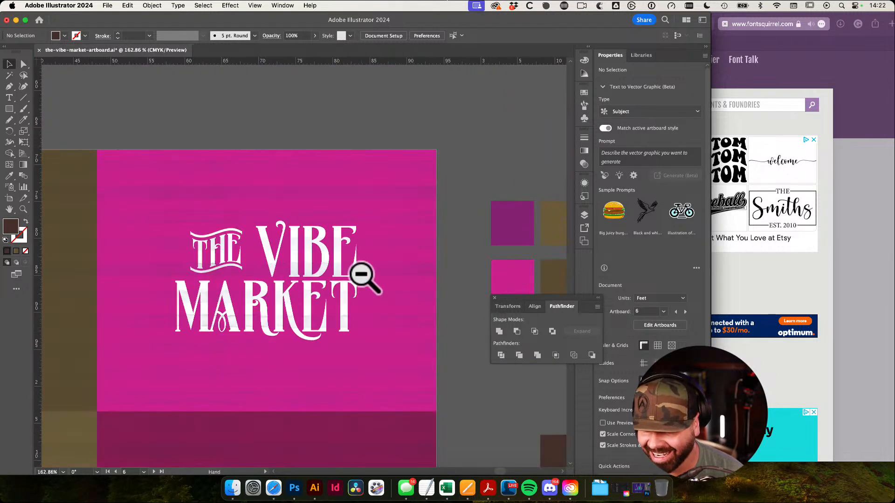
drag(362, 273, 238, 282)
drag(364, 296, 250, 275)
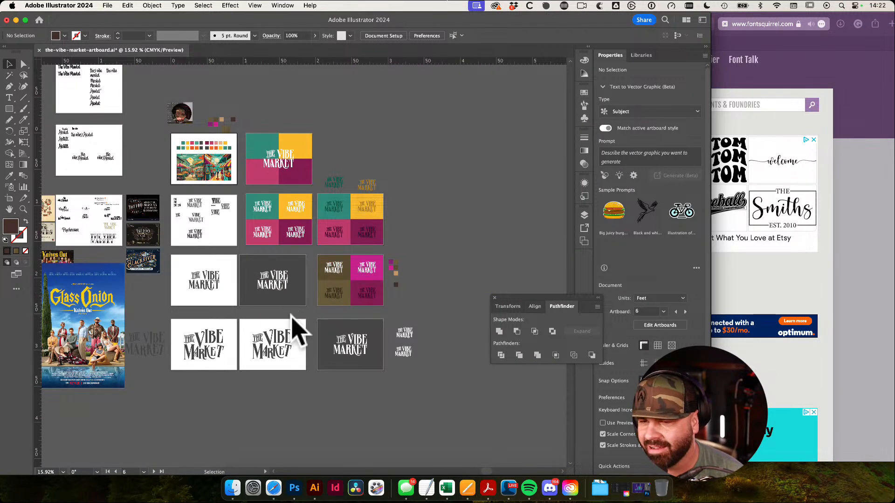
Inspect the white logo on the dark gray artboard and its surroundings, and leave the logo deselected
drag(365, 309, 318, 314)
click(352, 327)
drag(233, 297, 357, 340)
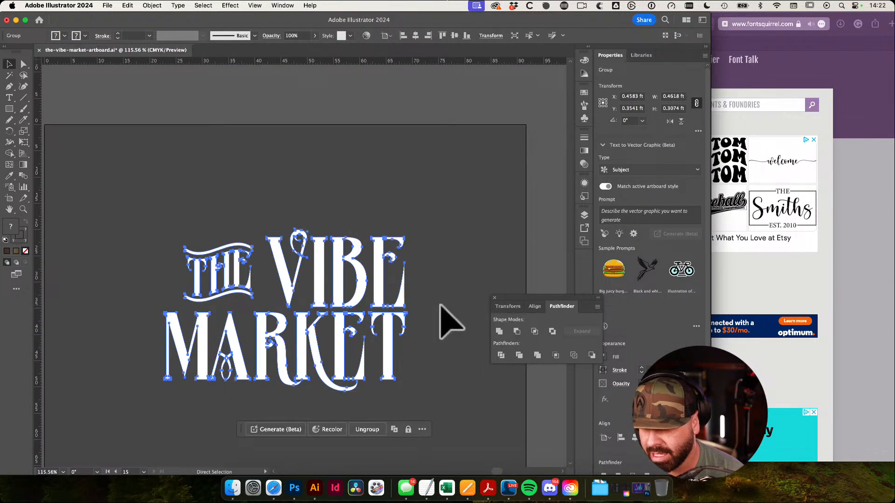
scroll(471, 285, down, 3)
click(535, 264)
drag(518, 246, 451, 216)
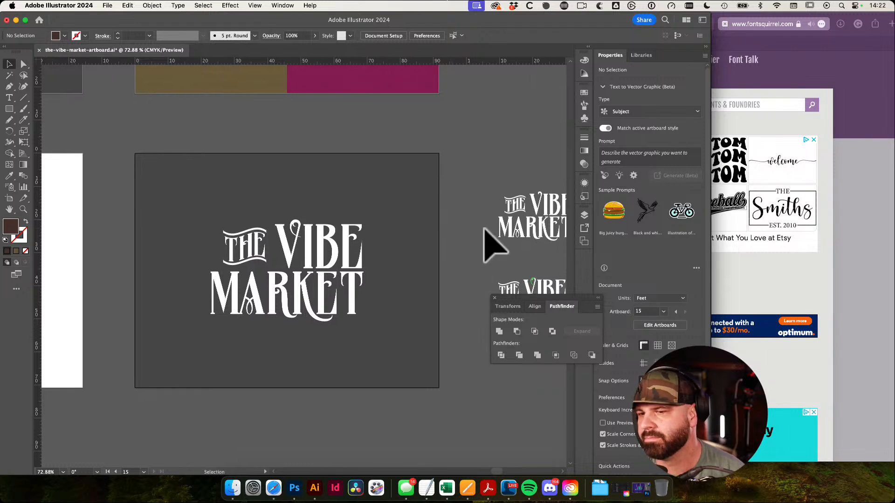
scroll(494, 245, down, 5)
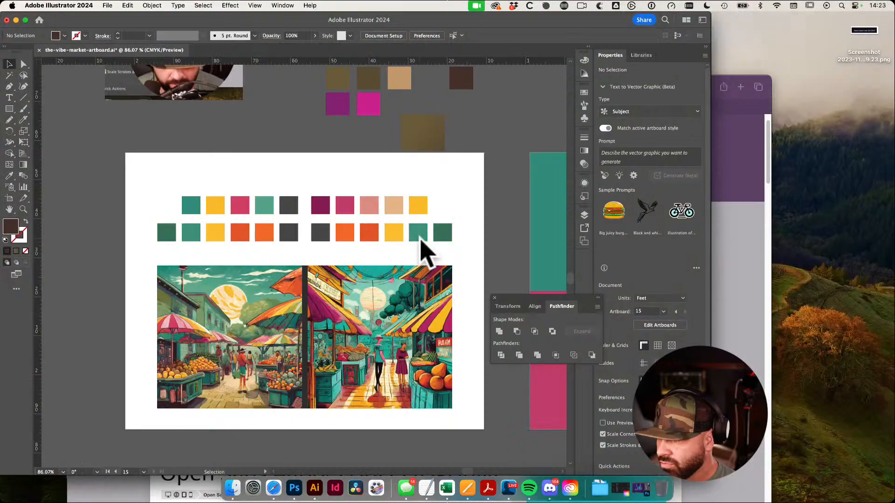
Make the palette artboard active and capture a screenshot of the trees and striped awning in the second market image
scroll(426, 250, down, 3)
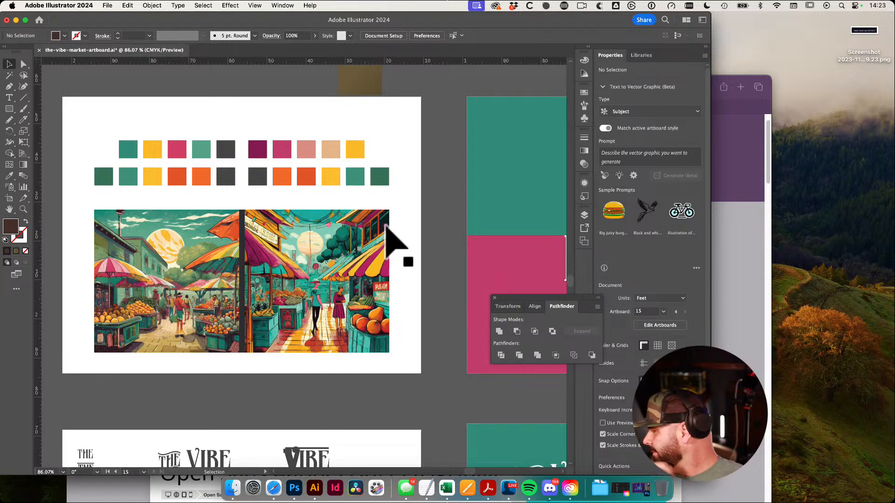
click(402, 218)
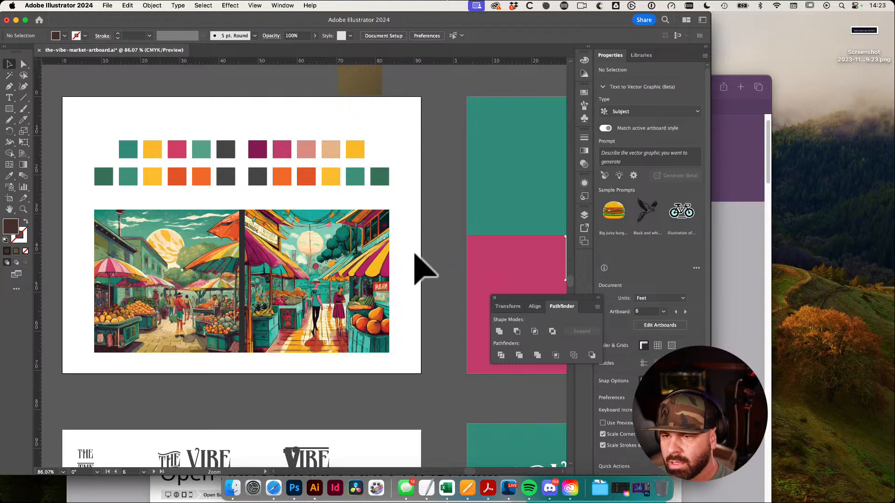
drag(414, 252, 423, 254)
key(super+shift+4)
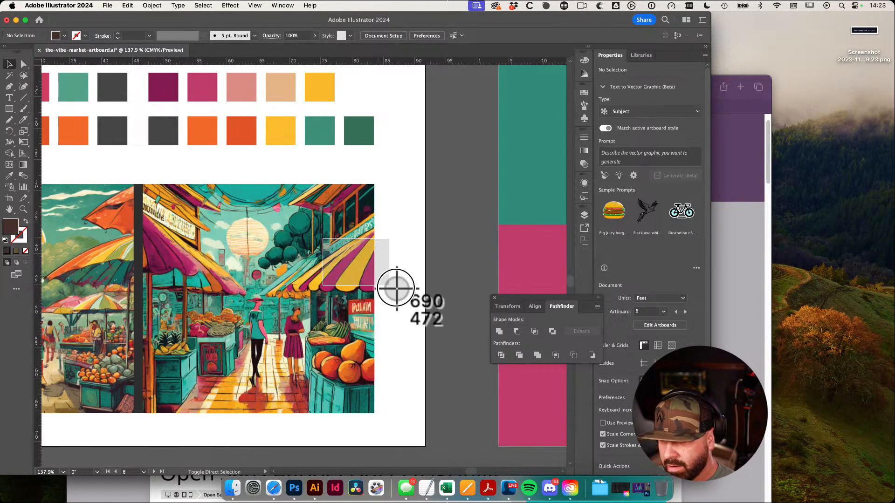
drag(256, 185, 375, 293)
Try to move the dark logo artboard with its artwork past the small white logos, and undo the move
drag(447, 264, 60, 202)
drag(347, 239, 346, 164)
drag(362, 286, 306, 162)
drag(422, 222, 463, 240)
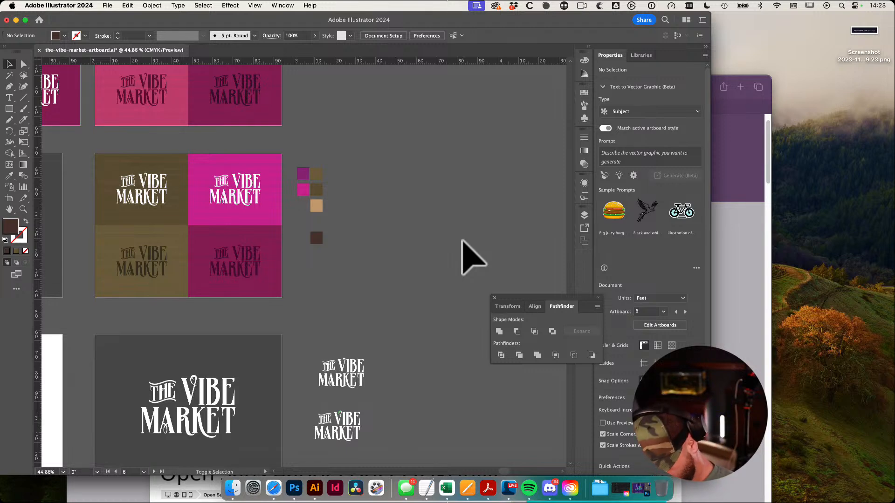
key(shift+o)
drag(393, 271, 383, 161)
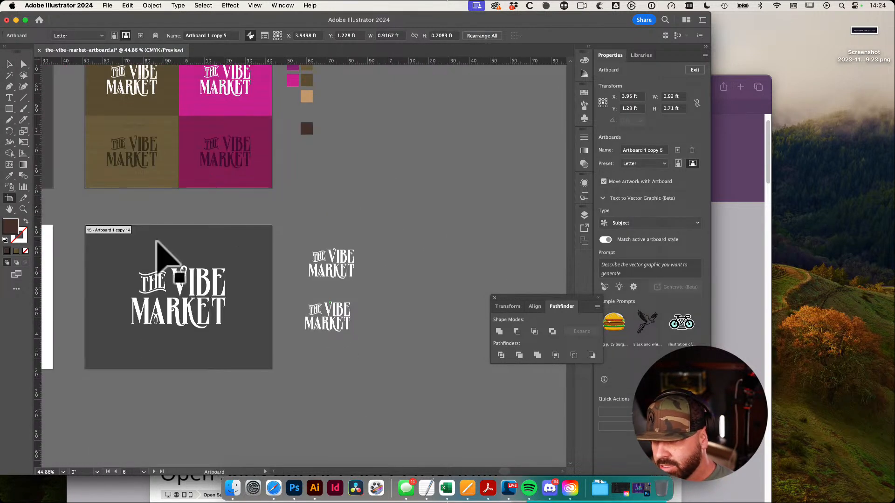
drag(120, 234, 434, 234)
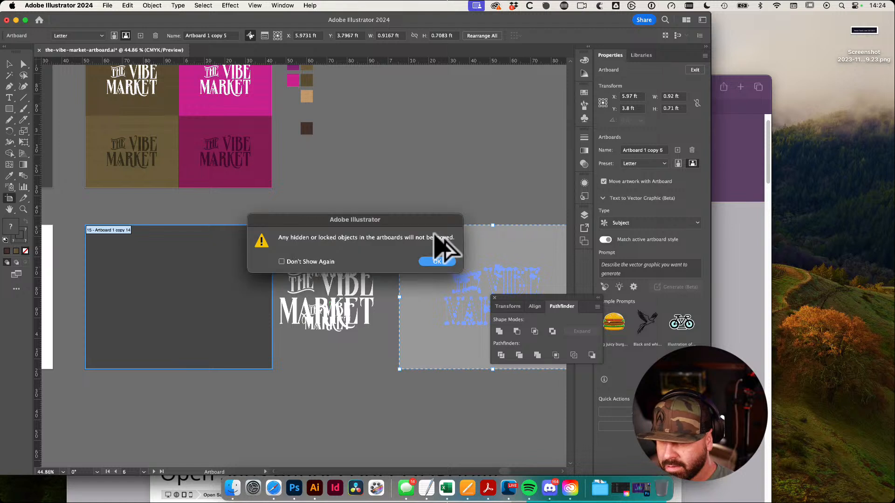
click(437, 261)
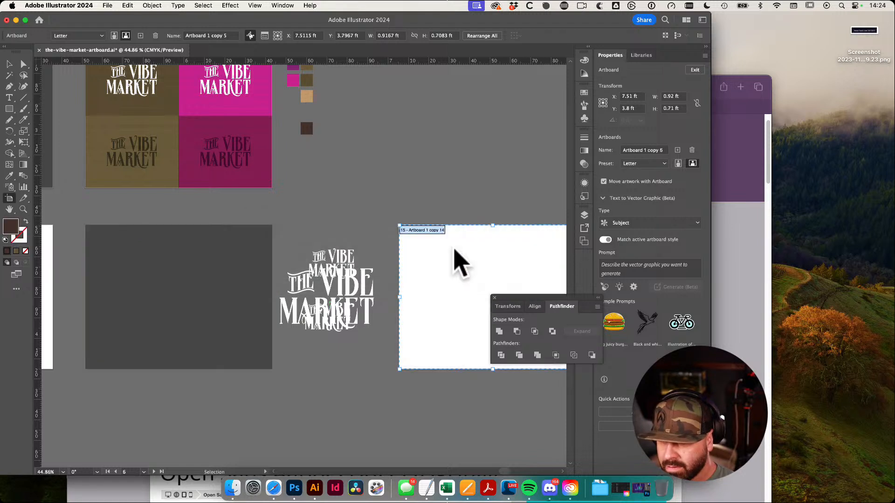
key(super+z)
key(v)
Unlock all locked objects, including the dark artboard's background rectangle, and clear the selection
click(396, 227)
drag(410, 218, 516, 180)
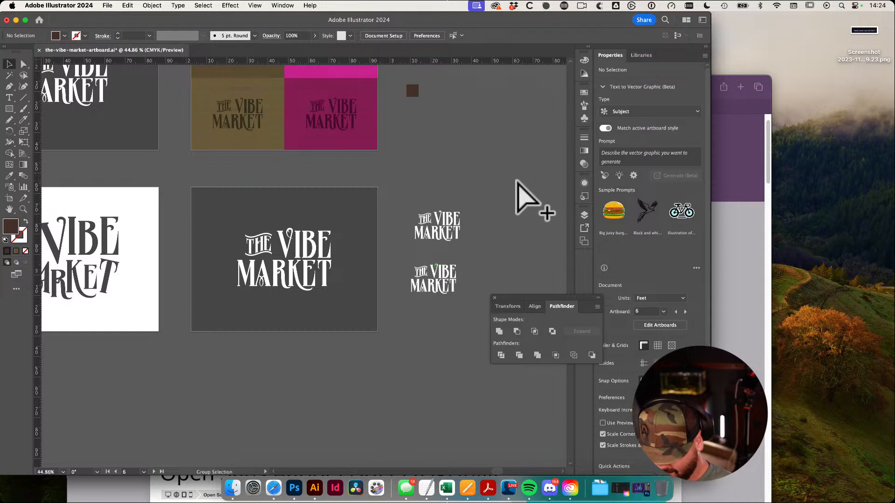
key(alt+super+2)
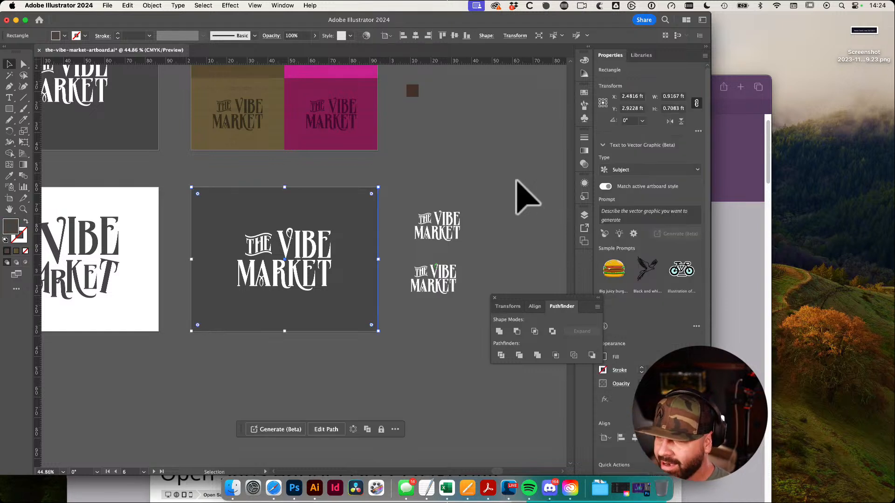
click(393, 379)
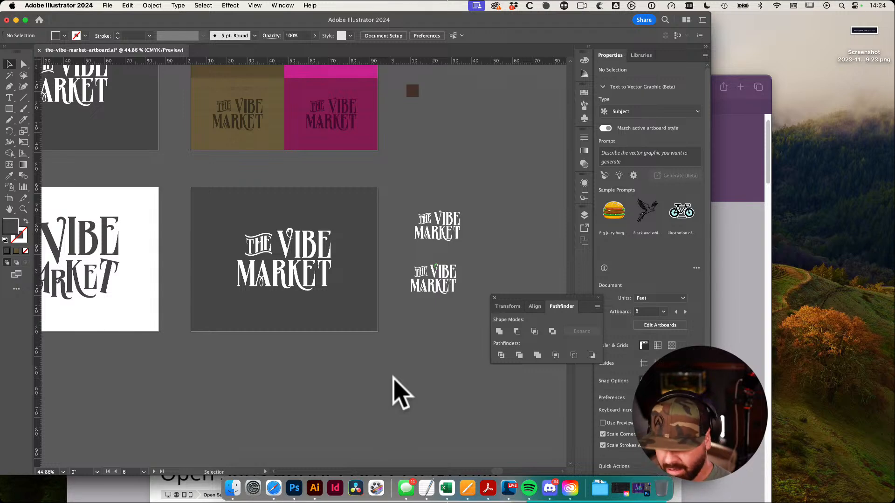
Duplicate the dark logo artboard with its artwork directly below the original, and leave artboard editing
key(shift+o)
drag(393, 379, 337, 328)
drag(338, 328, 389, 284)
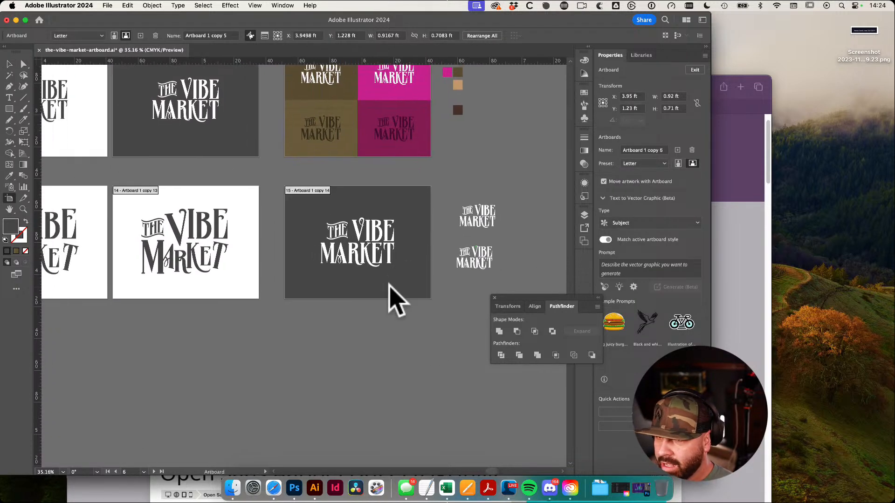
drag(326, 194, 323, 325)
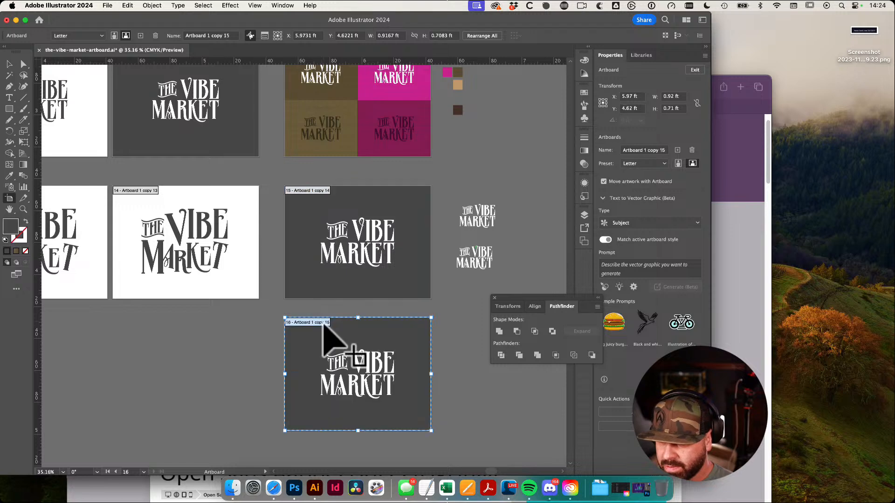
key(Escape)
Delete the dark background rectangle from the duplicated artboard
drag(455, 344, 396, 309)
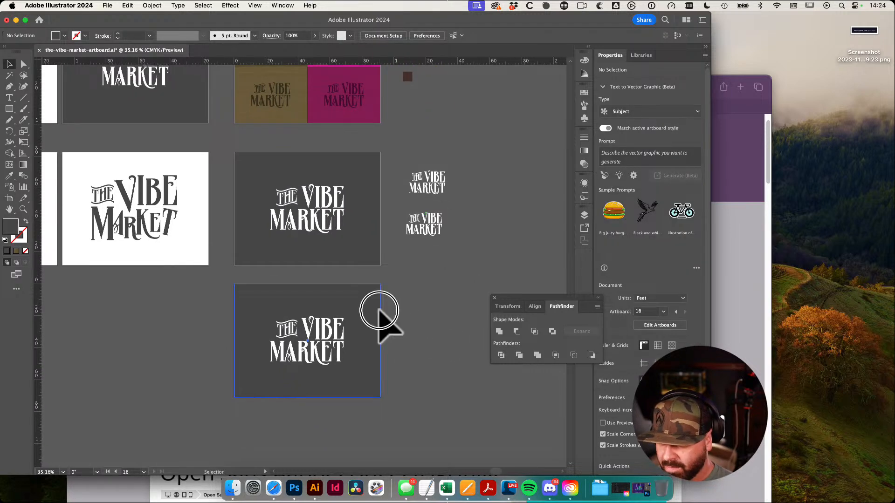
click(379, 311)
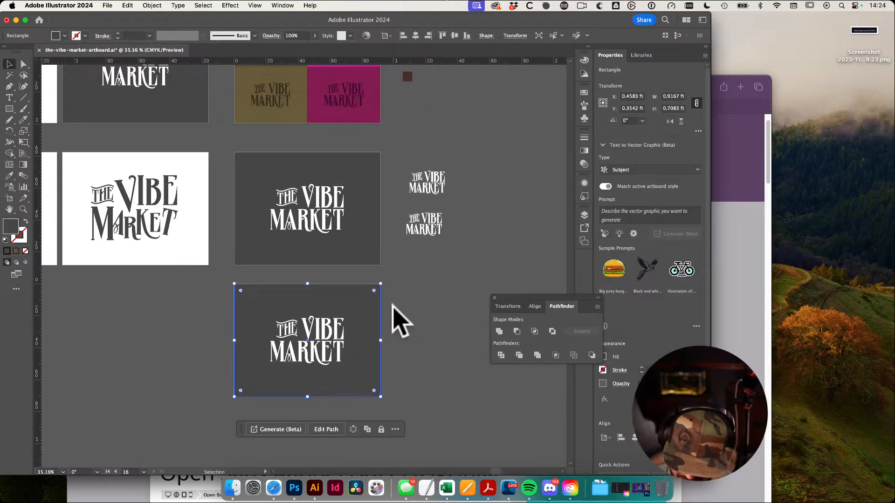
key(Delete)
Paste the captured market image onto the new artboard and align it to the artboard's left and top edges
key(ctrl+v)
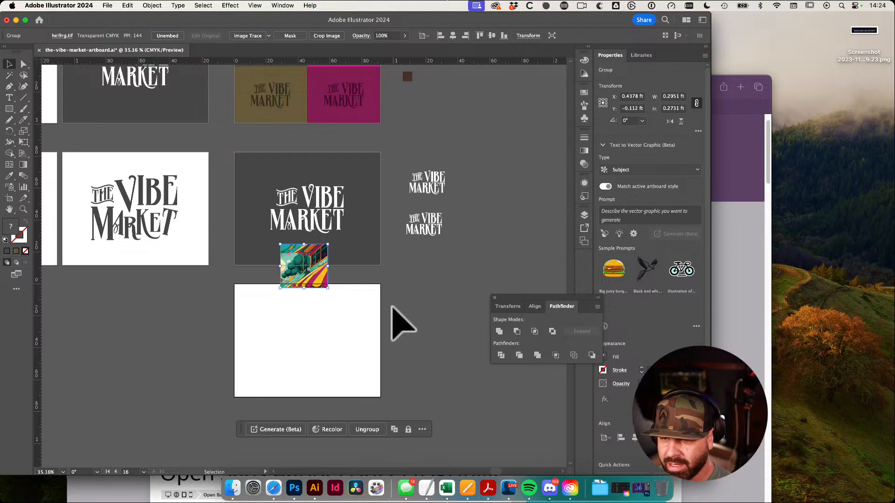
drag(320, 275, 280, 318)
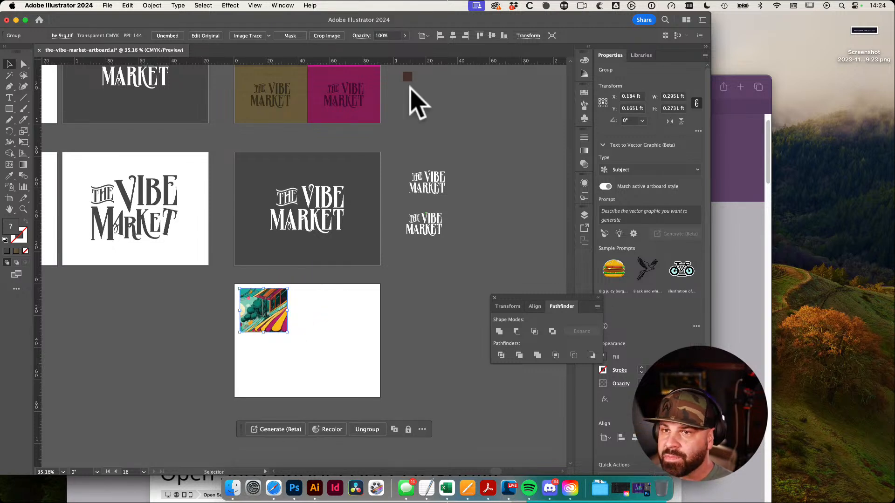
click(440, 35)
click(480, 35)
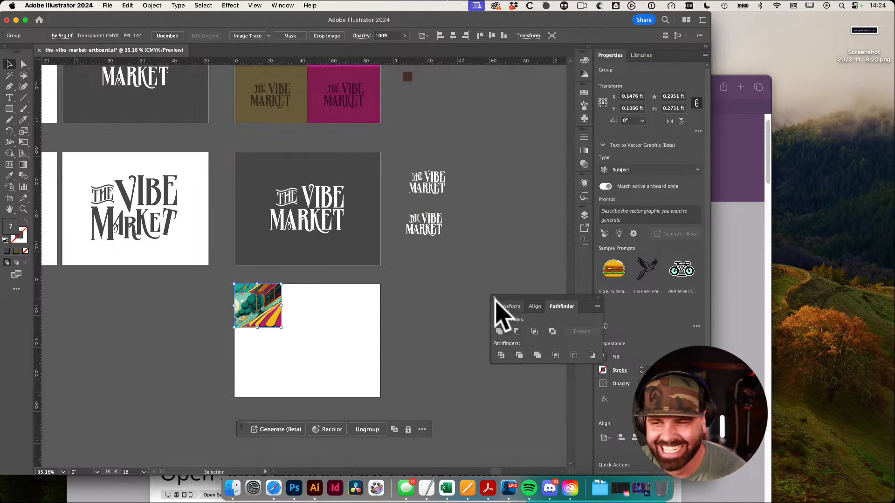
Scale the pasted image with Free Transform to fill the new artboard, about 0.92 ft by 0.71 ft, and deselect it
drag(297, 341, 334, 323)
key(e)
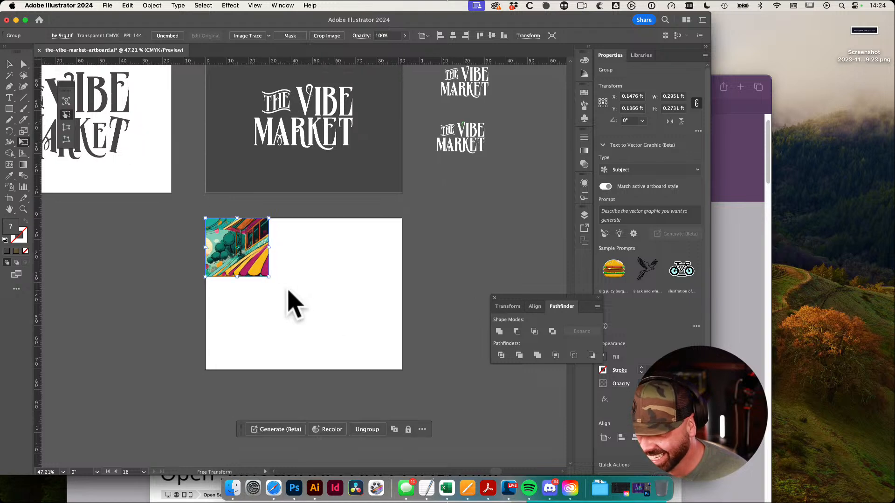
drag(269, 278, 498, 406)
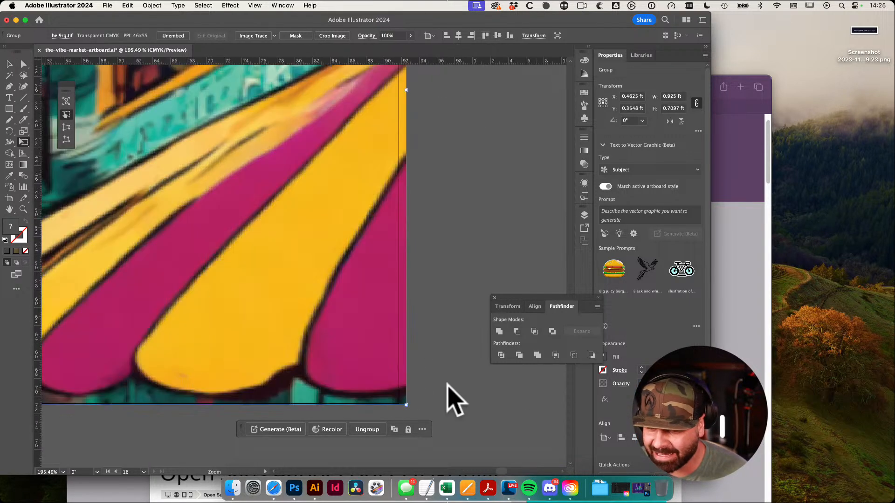
drag(415, 393, 397, 320)
key(v)
click(449, 307)
drag(452, 308, 264, 259)
drag(325, 236, 312, 251)
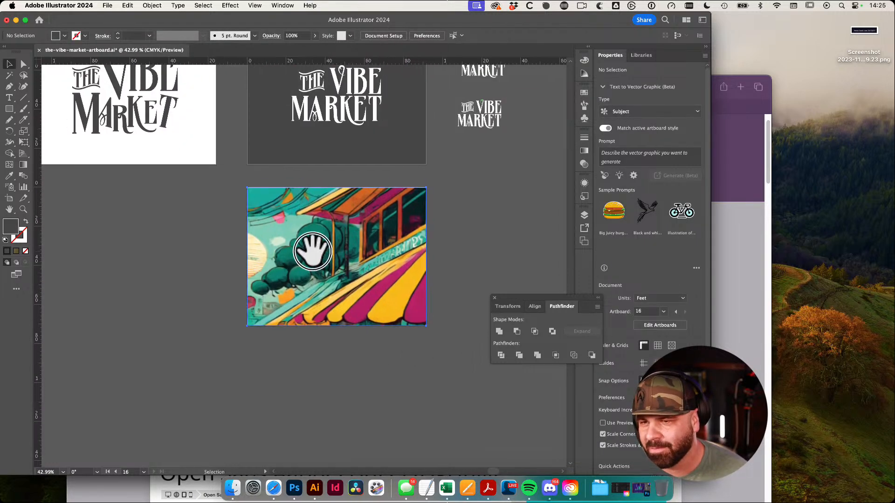
Send the market image to the back, behind the white logo, and deselect it
click(310, 249)
key(super+shift+bracketleft)
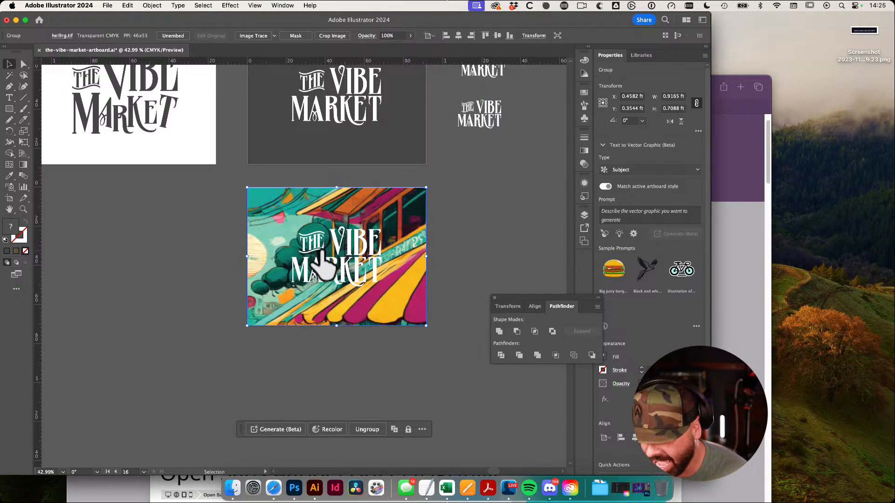
click(455, 212)
drag(391, 250, 472, 236)
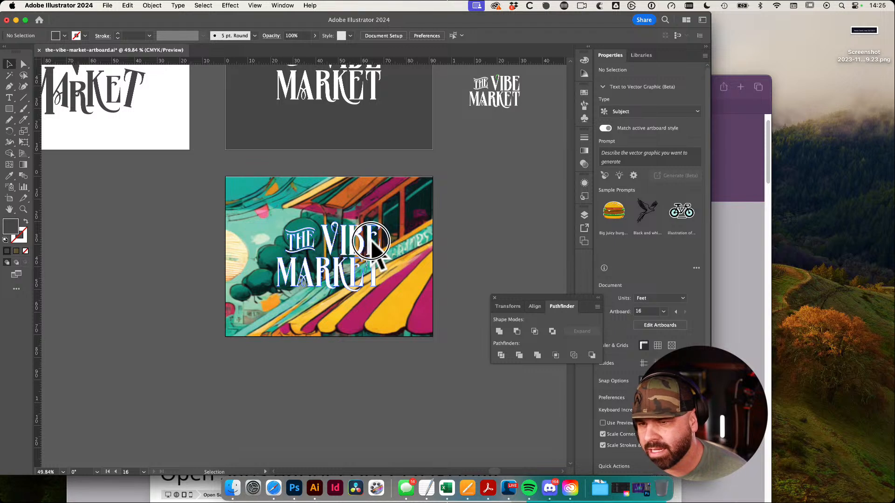
Stretch the market image's top edge slightly upward past the artboard edge, and deselect the image
click(378, 266)
drag(471, 225, 369, 208)
click(329, 194)
drag(200, 152, 420, 226)
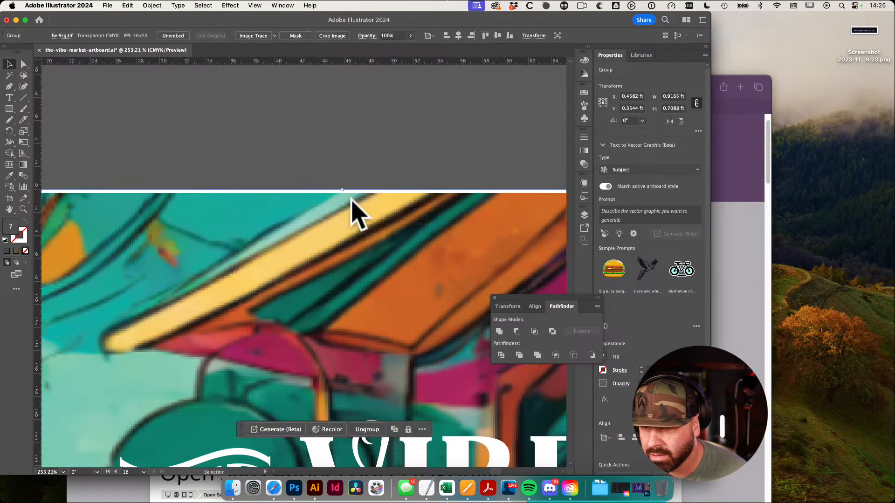
drag(342, 191, 186, 155)
click(341, 169)
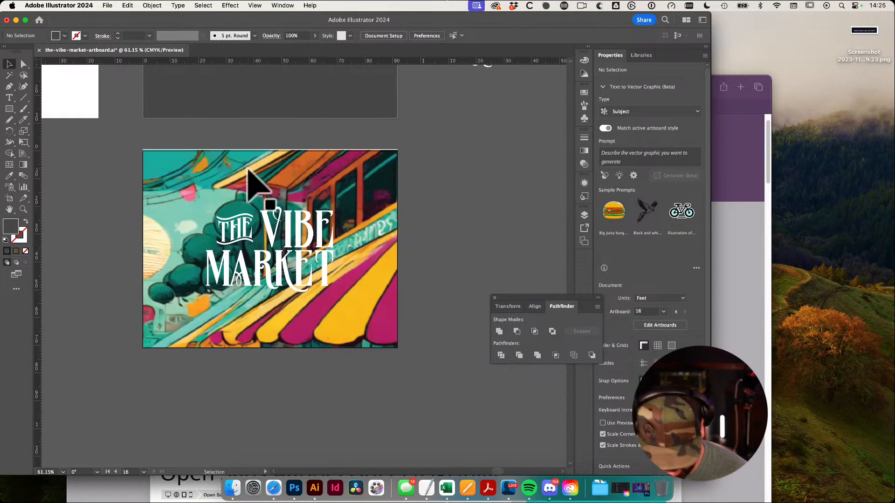
Enlarge the market image around its center with Free Transform to about 1.074 ft by 0.845 ft, past all artboard edges, and deselect it
click(191, 191)
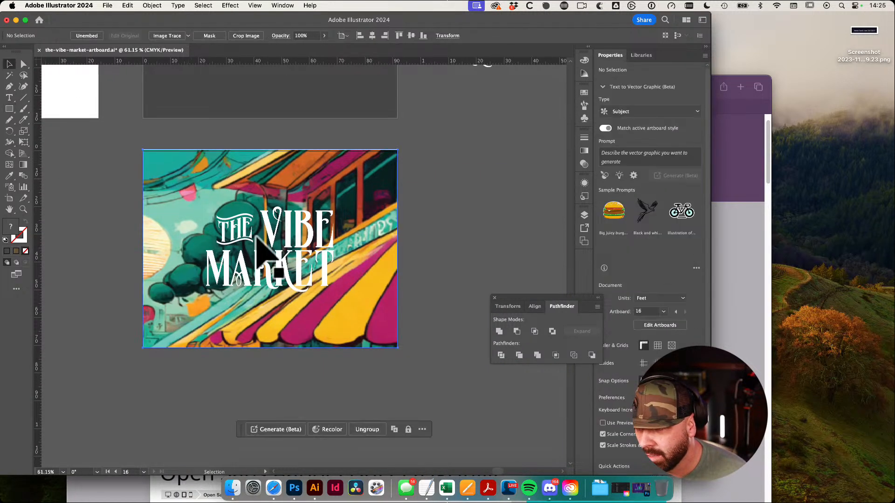
key(e)
drag(397, 348, 419, 366)
click(465, 278)
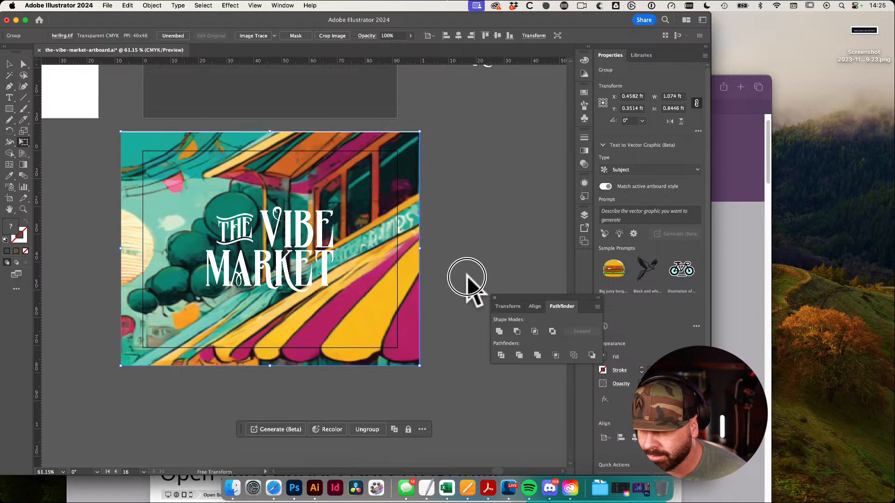
key(v)
drag(447, 256, 403, 236)
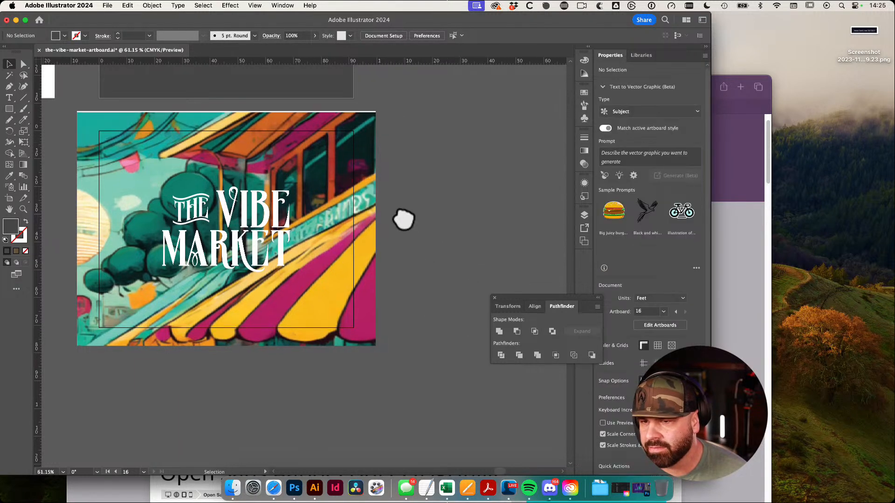
Switch to Photoshop and create a landscape Letter print document, 11 x 8.5 inches at 300 ppi, with artboards enabled
click(293, 494)
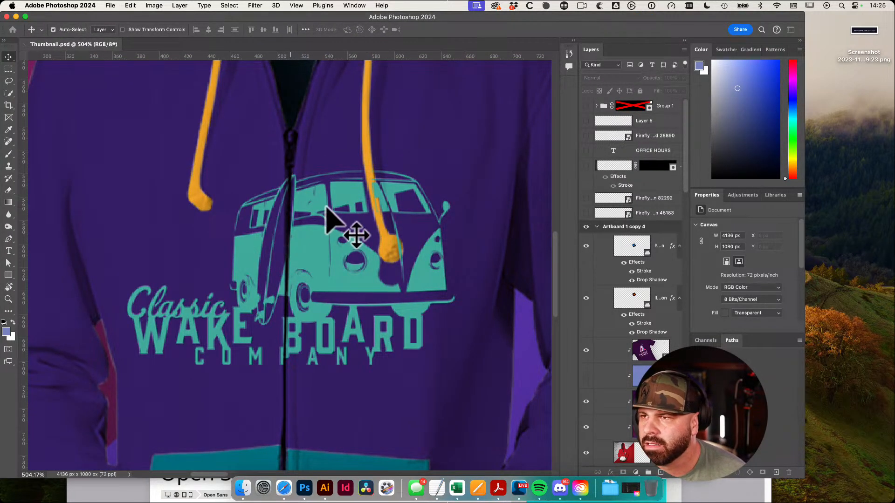
key(super+n)
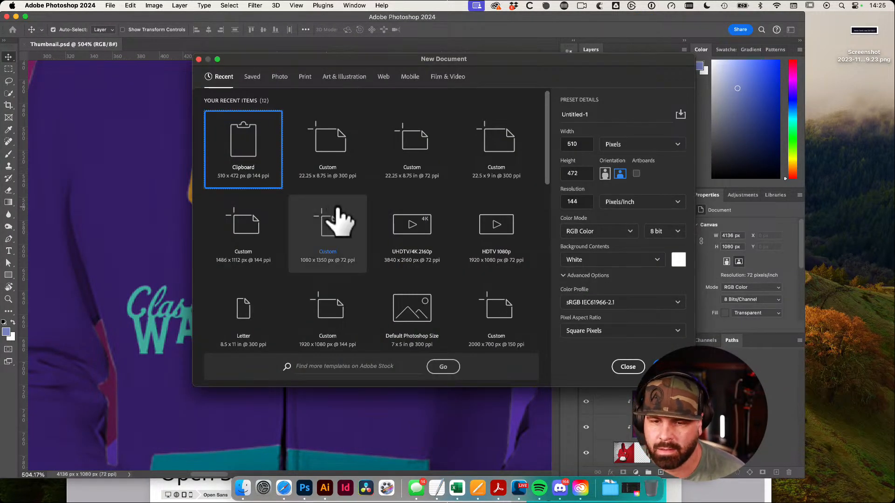
click(622, 146)
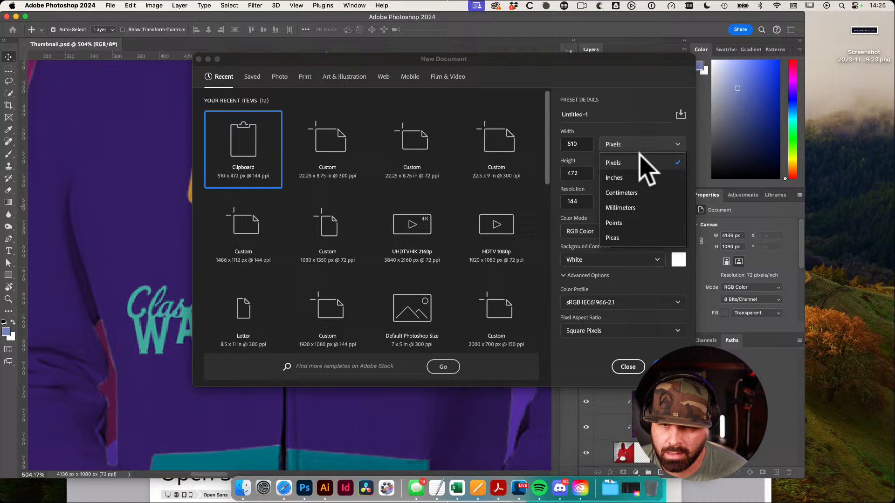
click(649, 177)
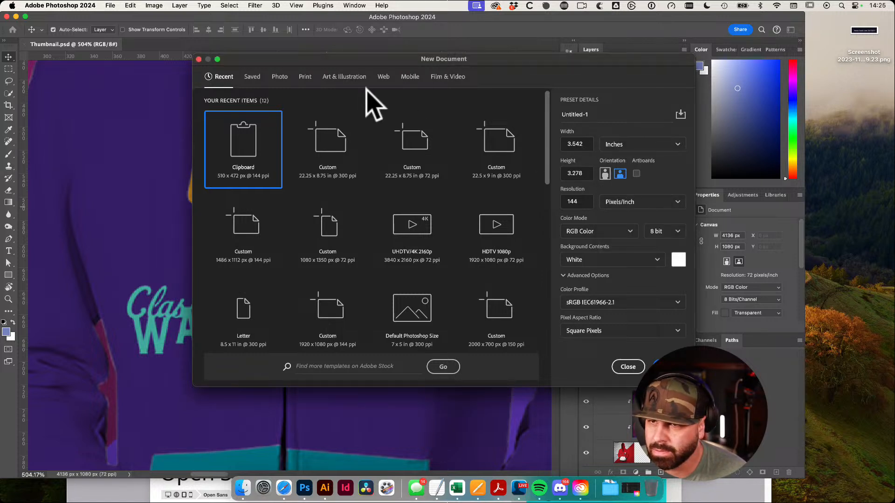
click(303, 77)
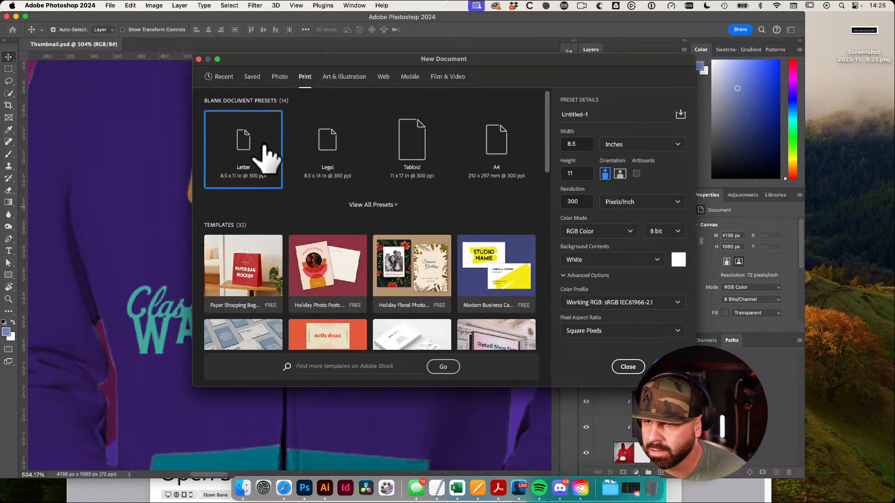
click(620, 174)
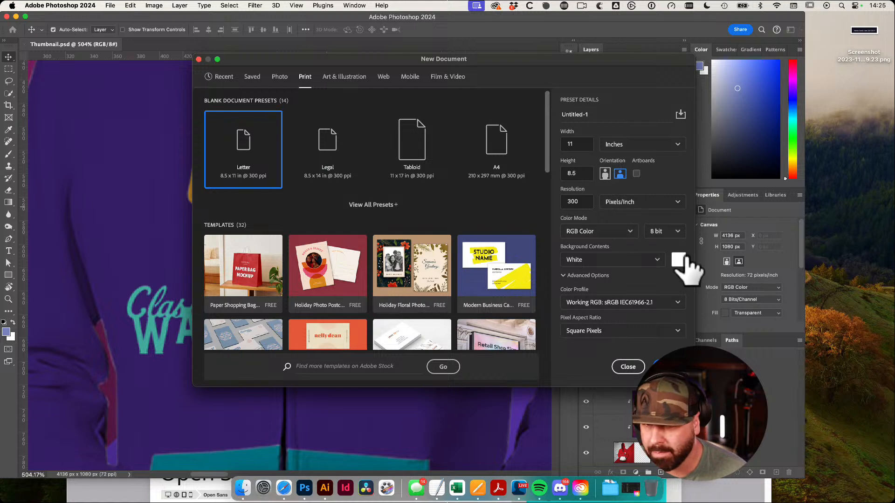
click(636, 173)
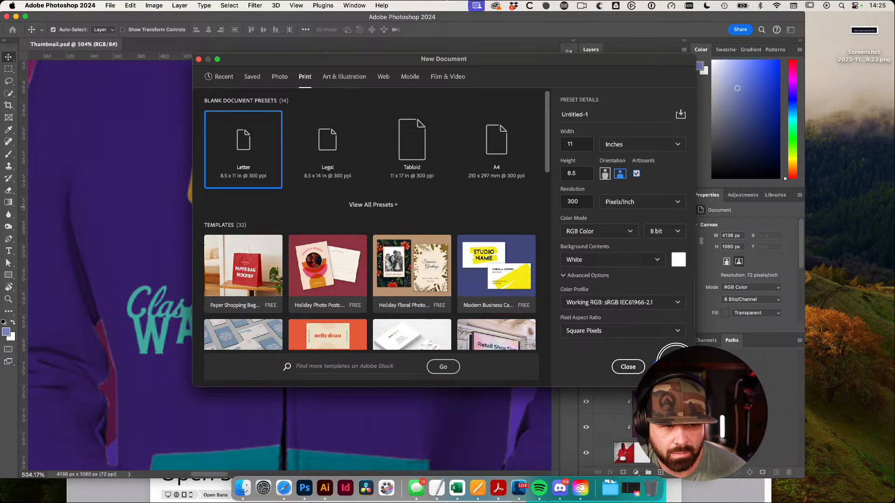
key(Return)
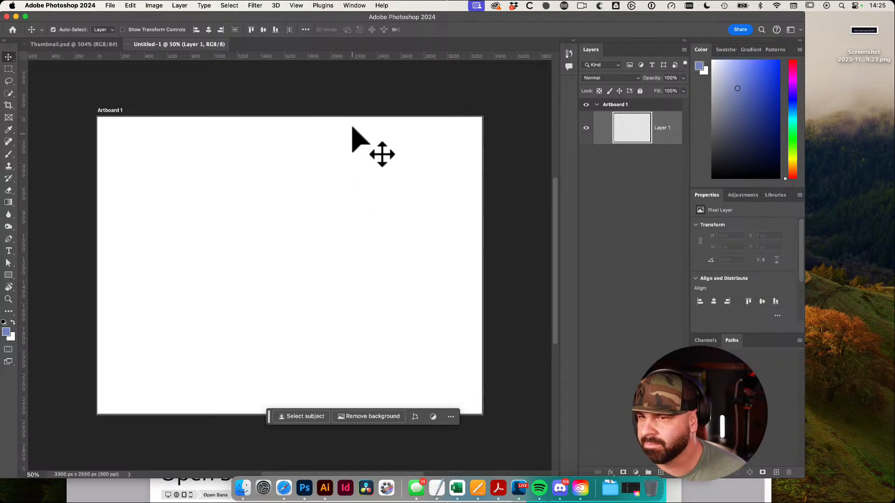
click(333, 132)
scroll(326, 116, down, 1)
scroll(327, 116, right, 1)
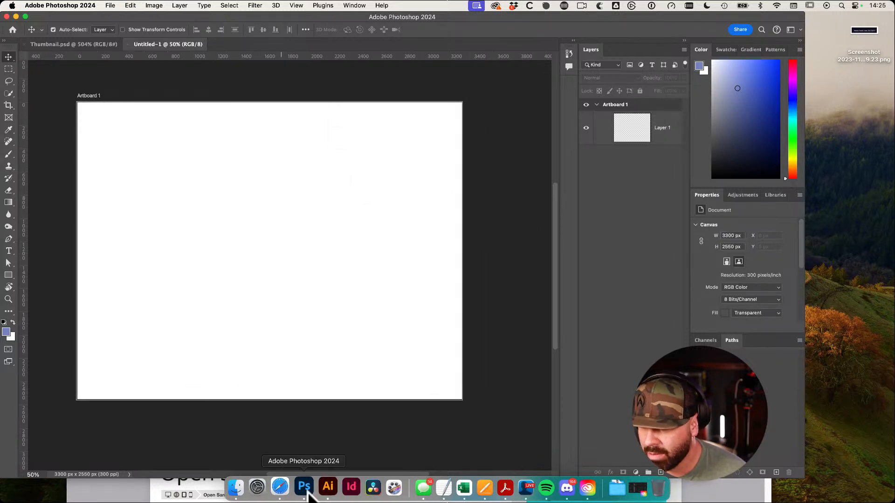
Switch to Safari and return to the Adobe Firefly home page to look over the generative tools it offers
click(333, 489)
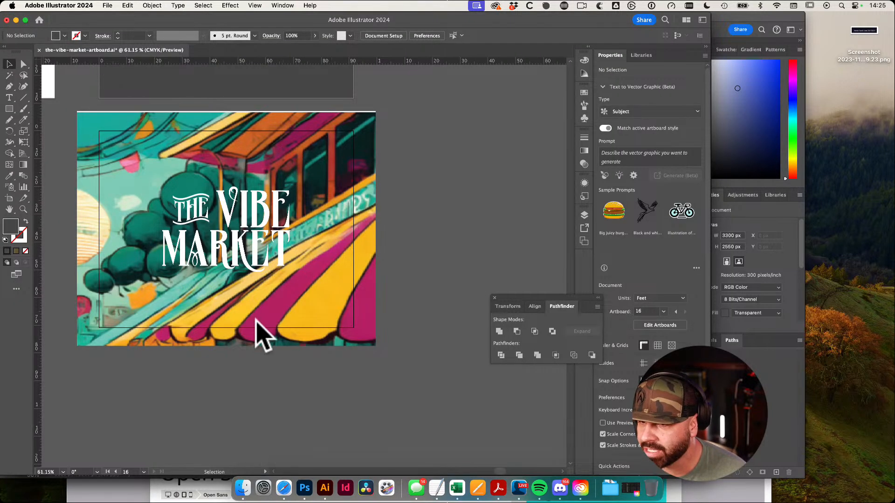
click(284, 487)
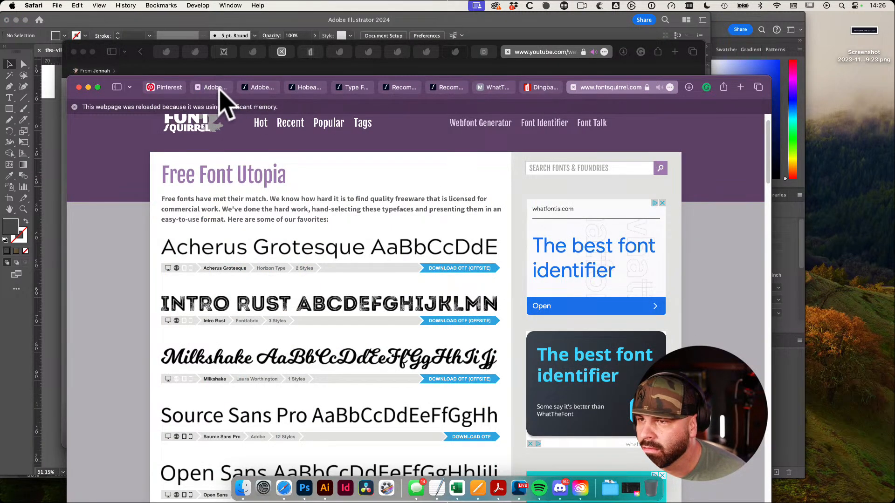
click(214, 88)
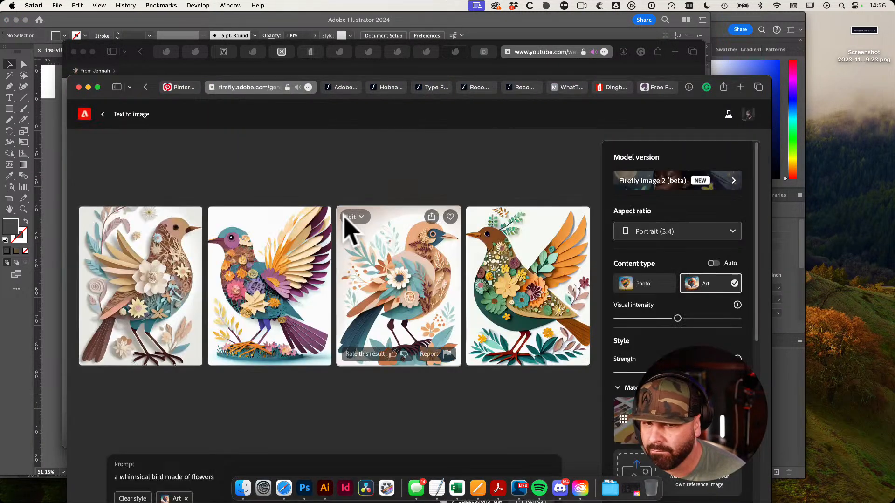
click(103, 114)
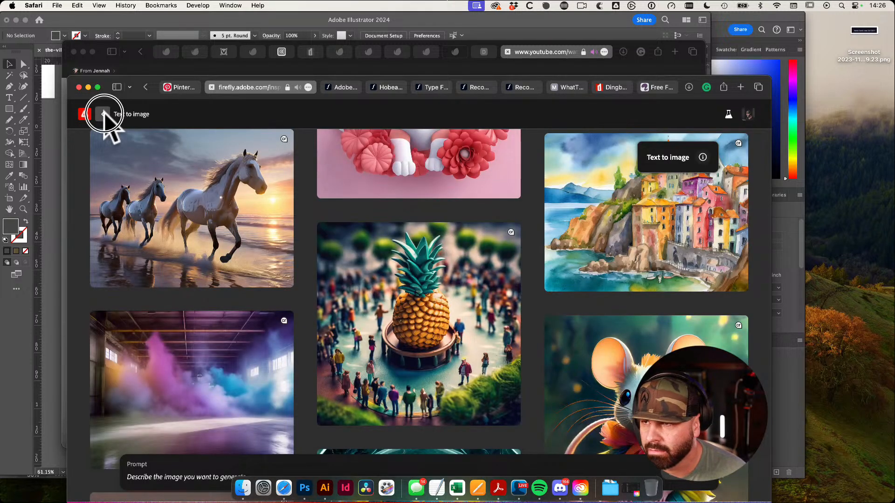
click(103, 114)
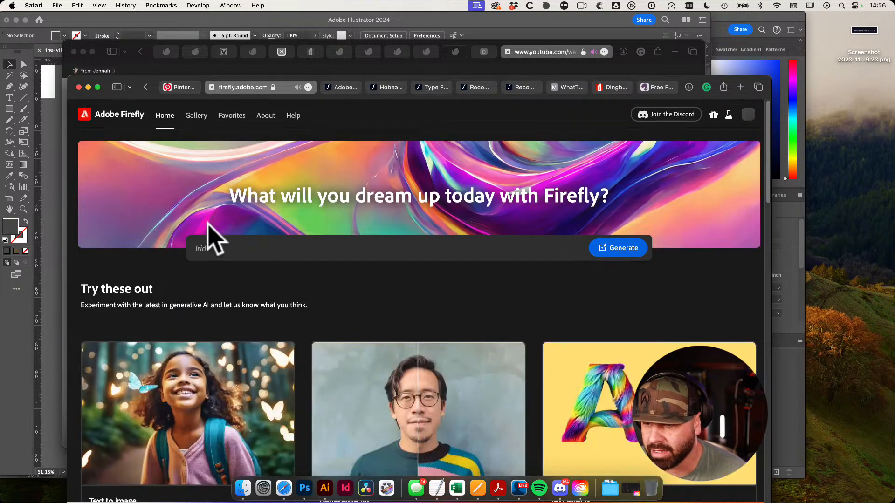
scroll(329, 336, down, 3)
scroll(321, 394, down, 1)
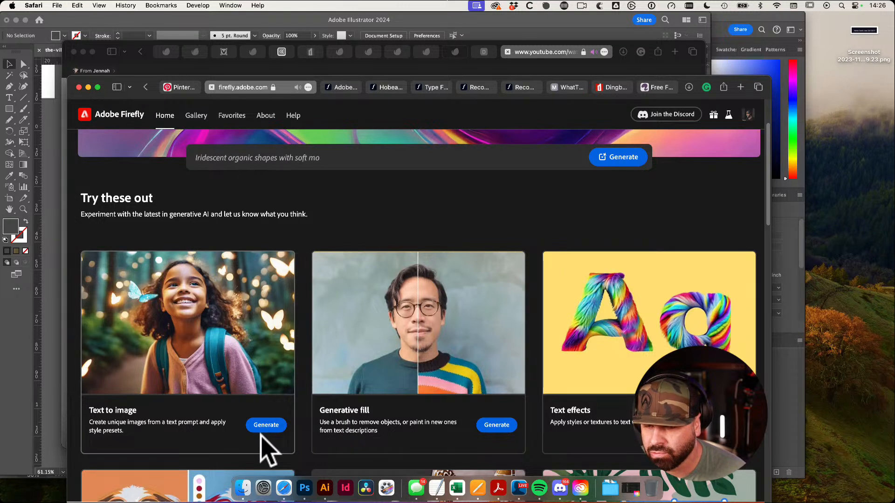
Copy the market image behind the logo in Illustrator and paste it into the new Photoshop document as a Smart Object
click(60, 244)
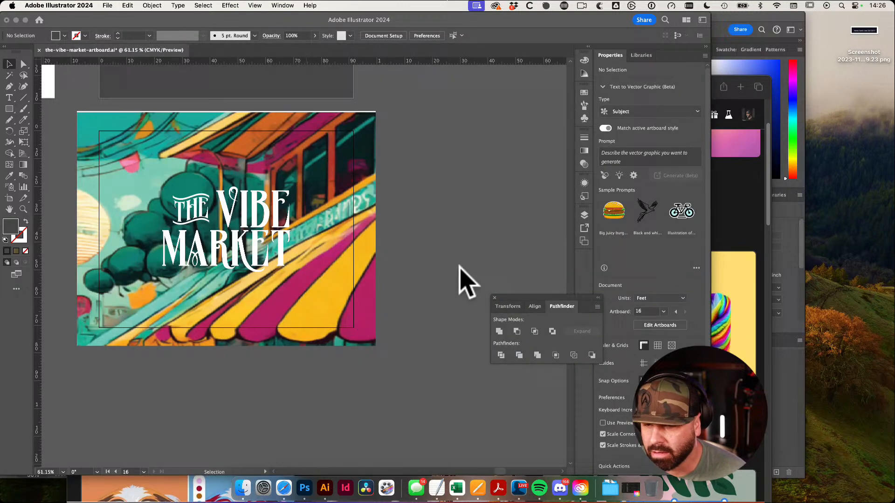
click(323, 247)
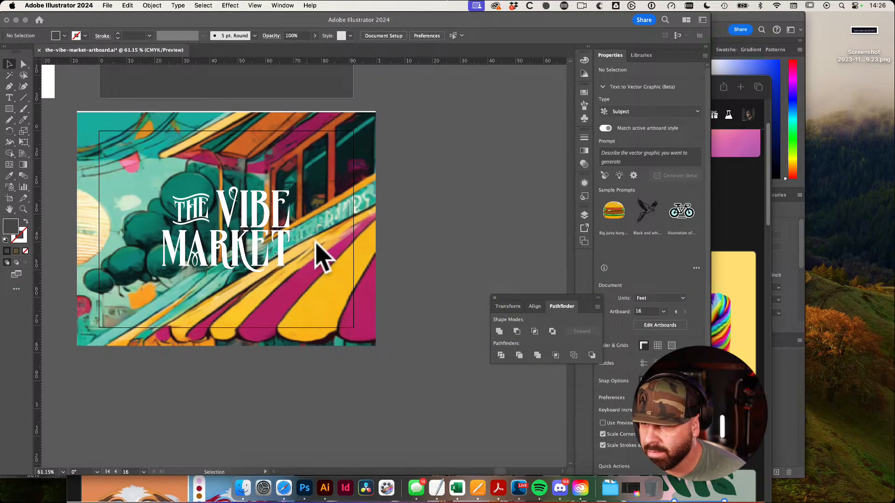
click(379, 205)
click(369, 194)
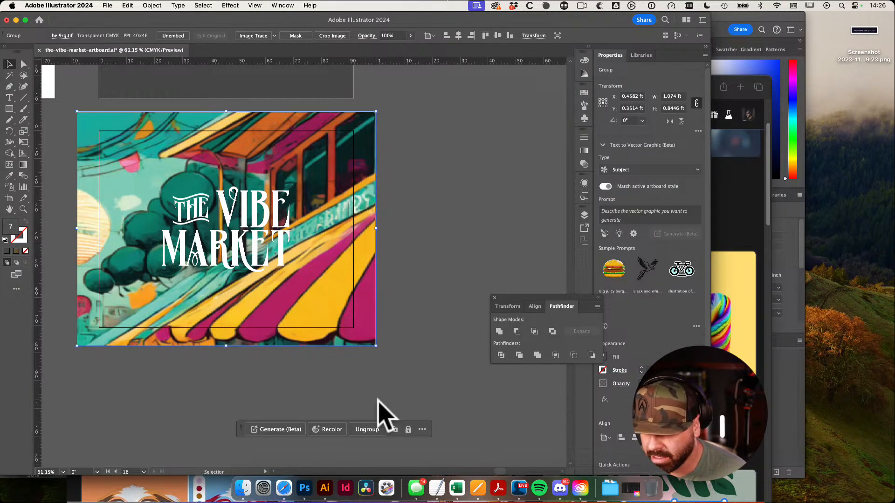
click(307, 488)
key(super+v)
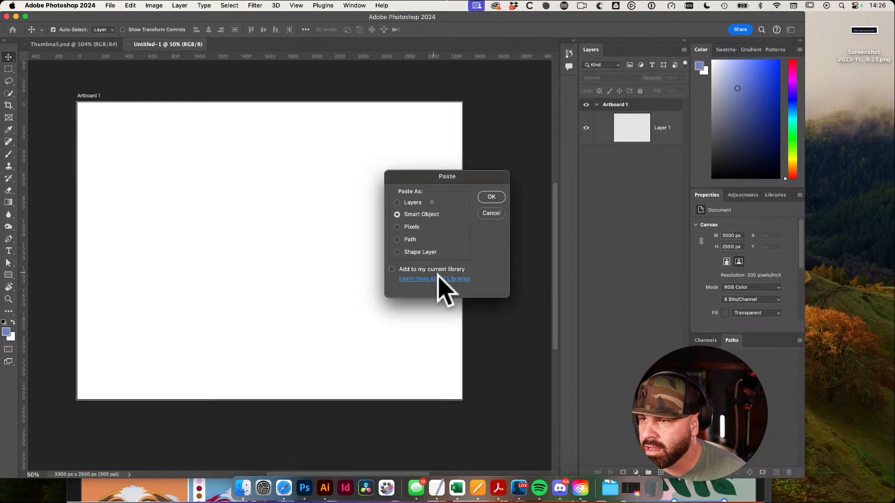
click(492, 197)
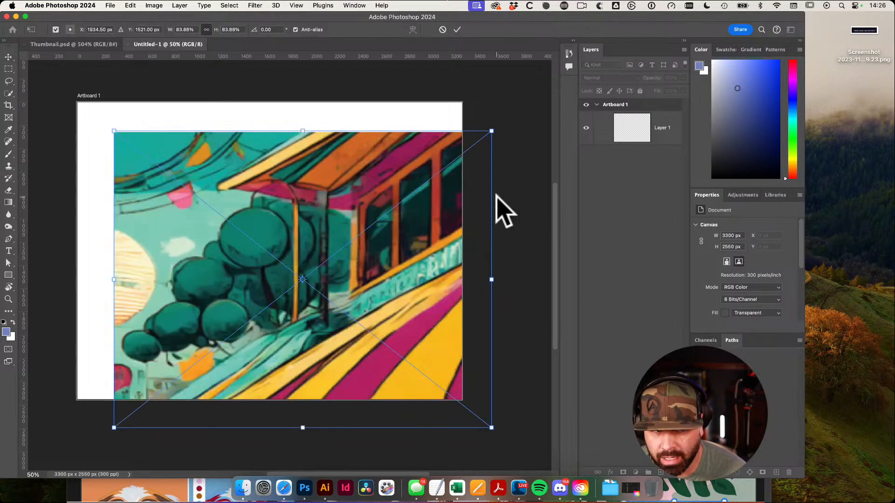
Reposition the pasted market image and scale it to about 93.5% so it covers the whole artboard
drag(390, 218, 349, 169)
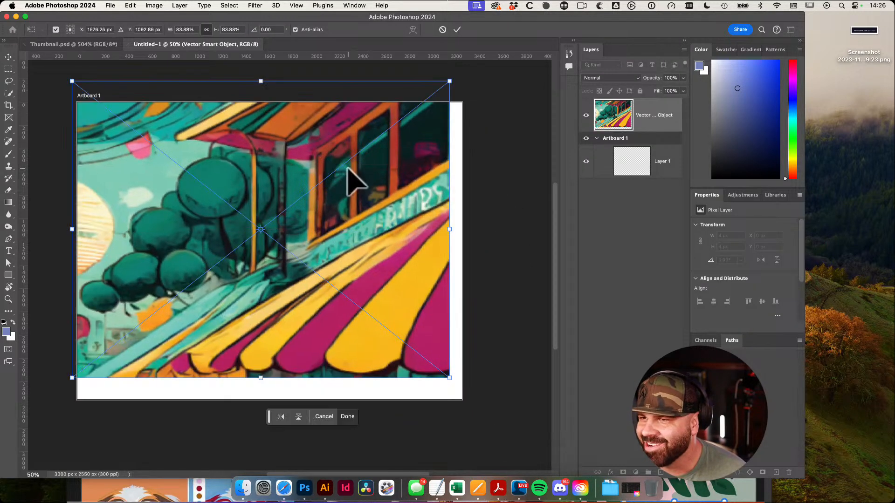
drag(450, 380, 421, 377)
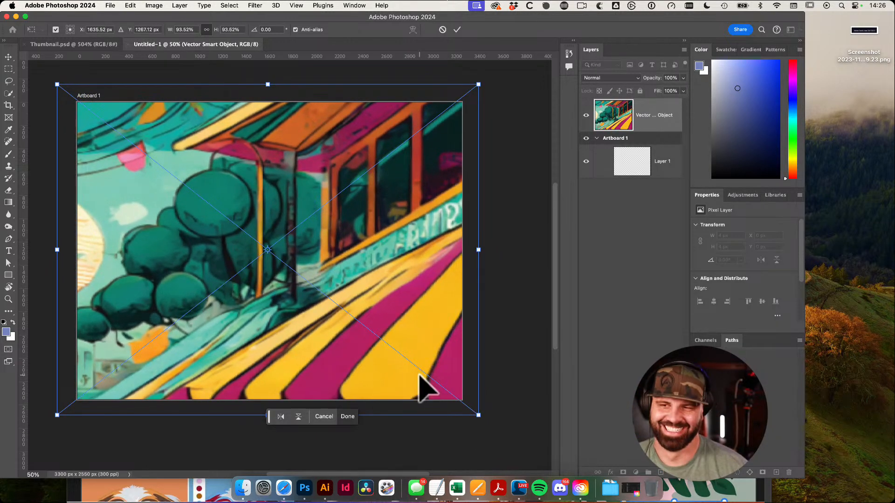
key(Return)
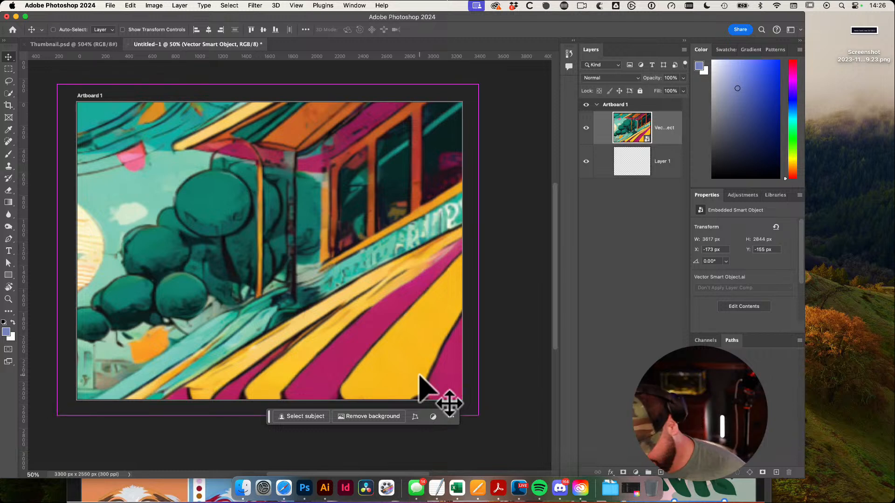
Apply a Gaussian Blur with a 10.1 pixel radius to a duplicate of the market image layer, with the original layer hidden
key(super+j)
click(586, 162)
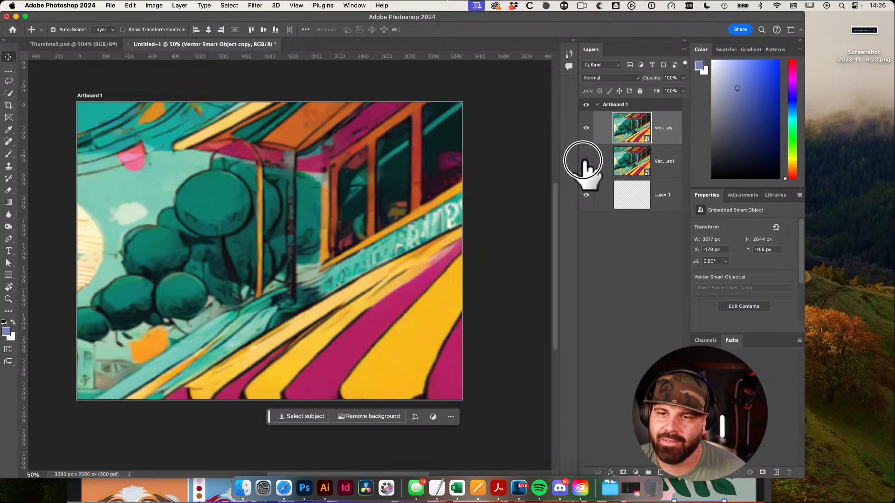
click(254, 6)
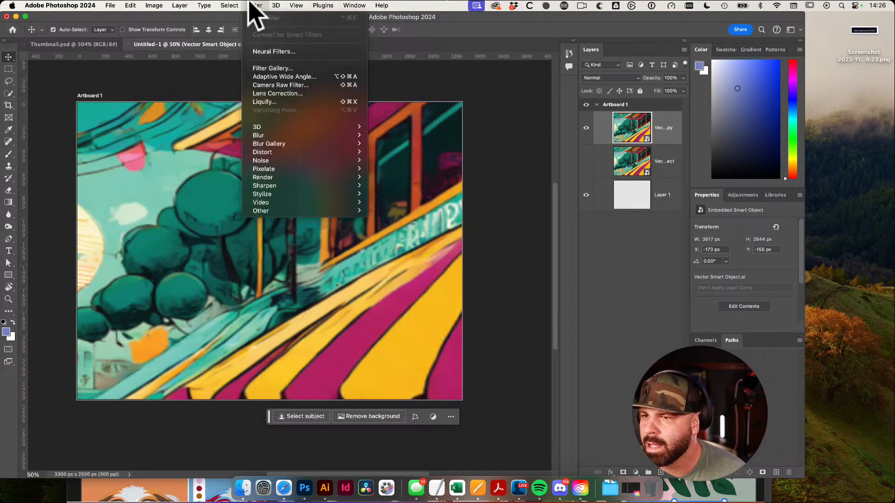
mouse_move(295, 160)
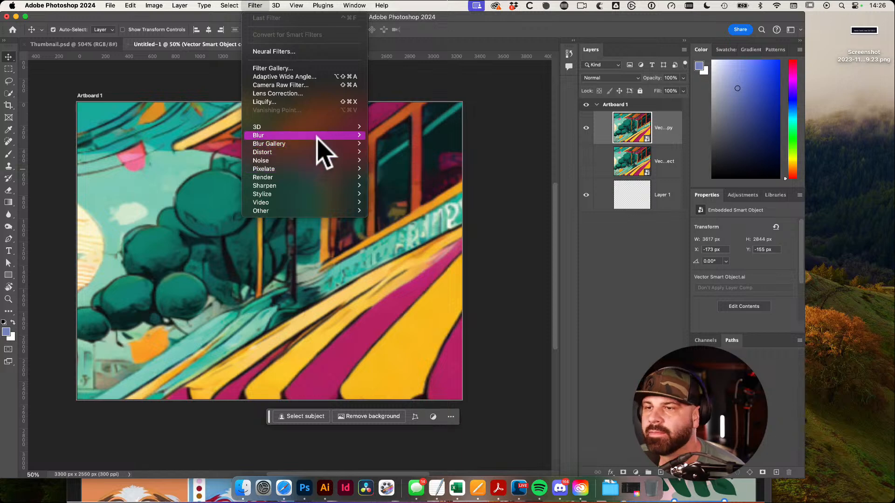
mouse_move(317, 136)
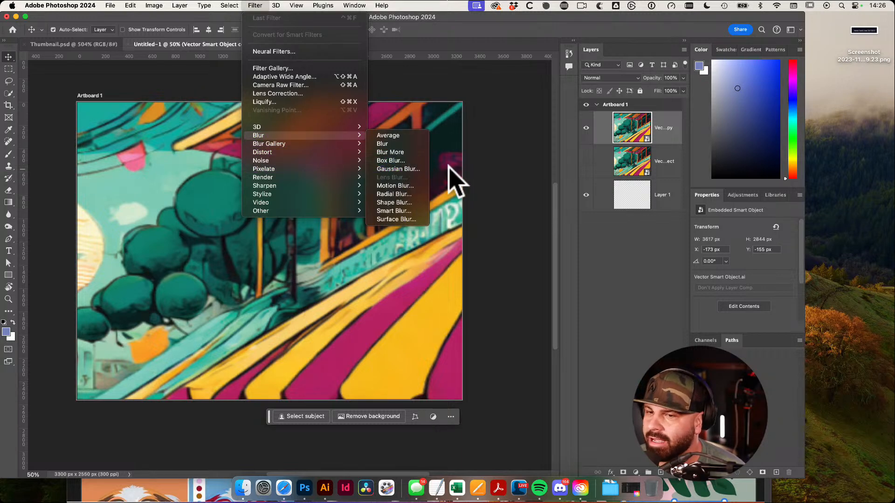
click(415, 170)
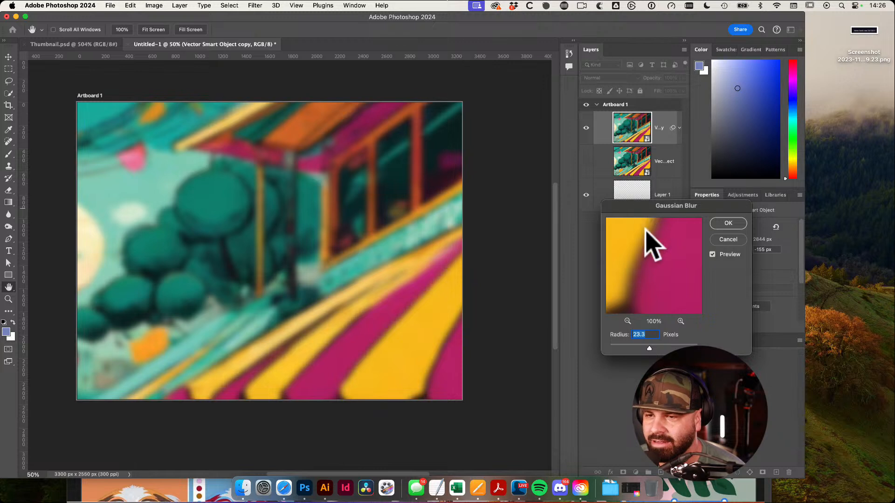
mouse_move(650, 349)
mouse_down()
mouse_move(693, 348)
mouse_move(632, 349)
mouse_move(654, 347)
mouse_move(643, 347)
mouse_up()
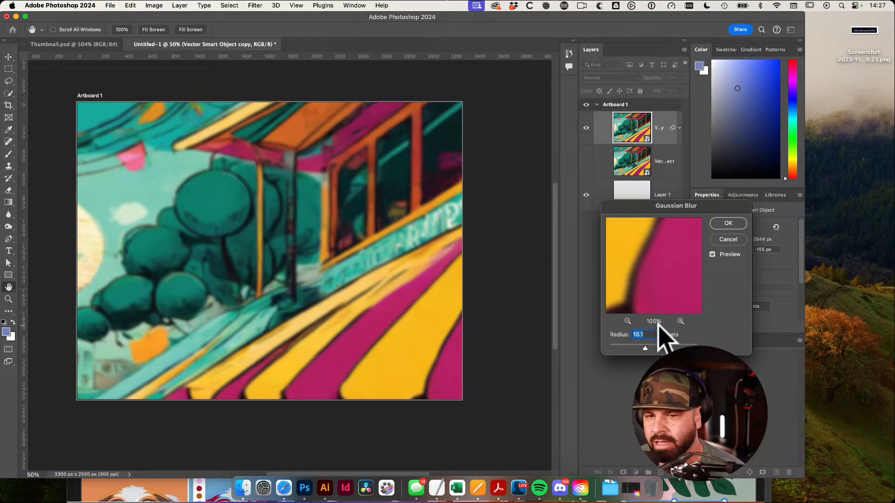
key(Return)
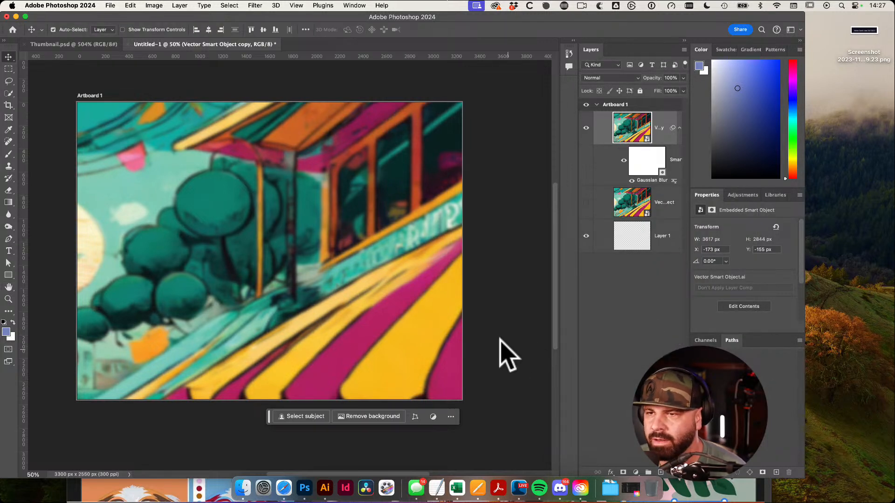
Copy the white "The Vibe Market" logo from Illustrator and paste it into the Photoshop document as a Smart Object above the blurred image
click(325, 488)
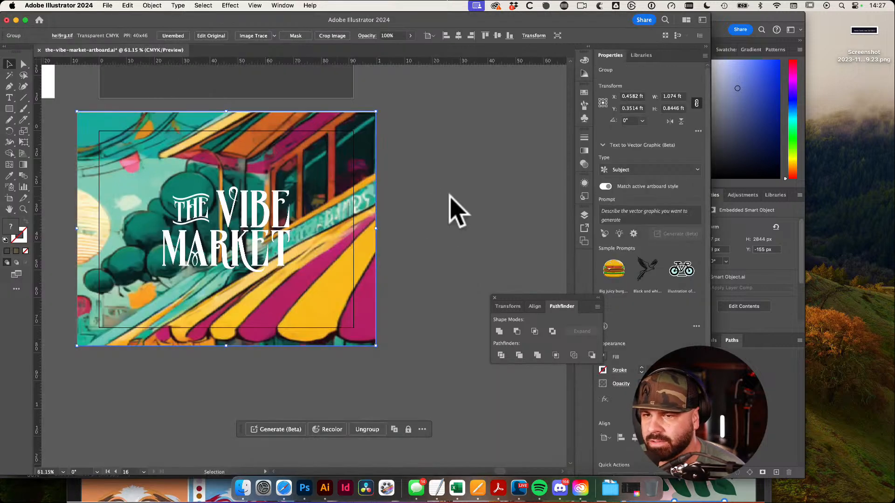
click(278, 222)
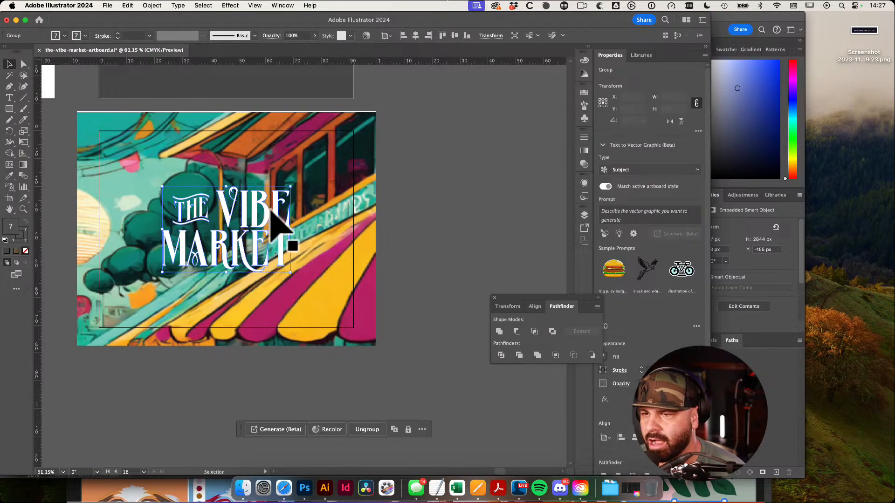
click(304, 488)
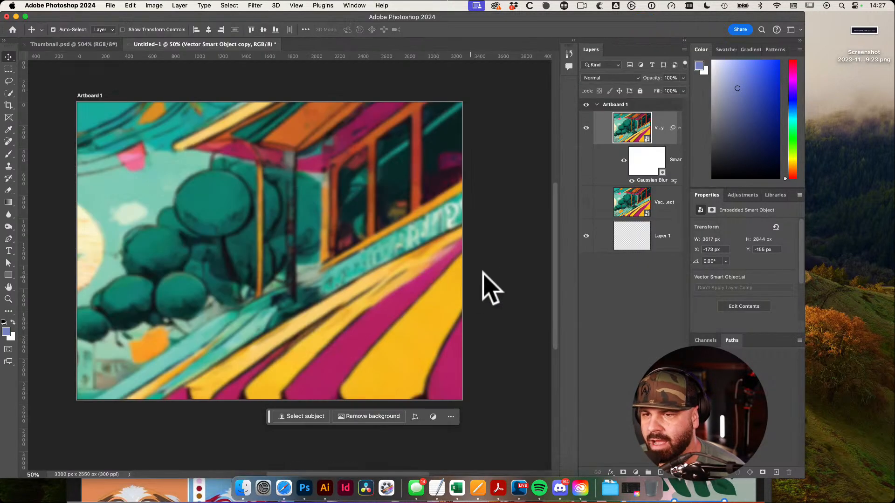
key(super+v)
click(489, 197)
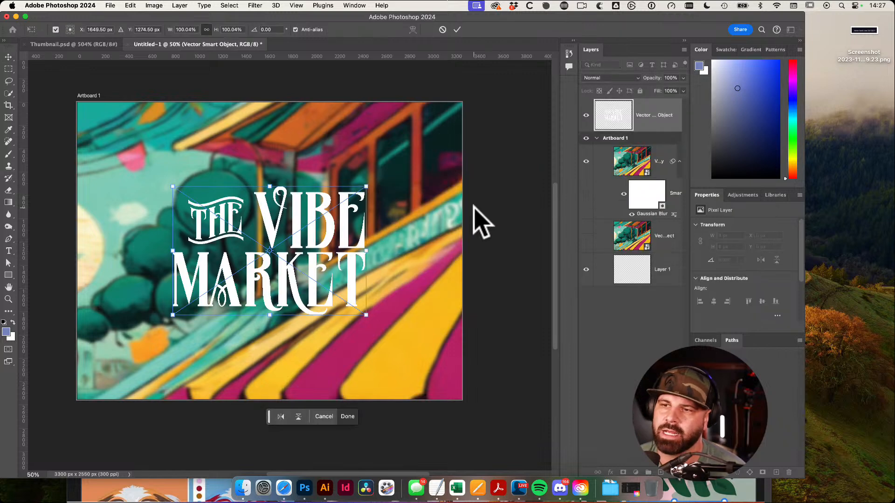
key(Return)
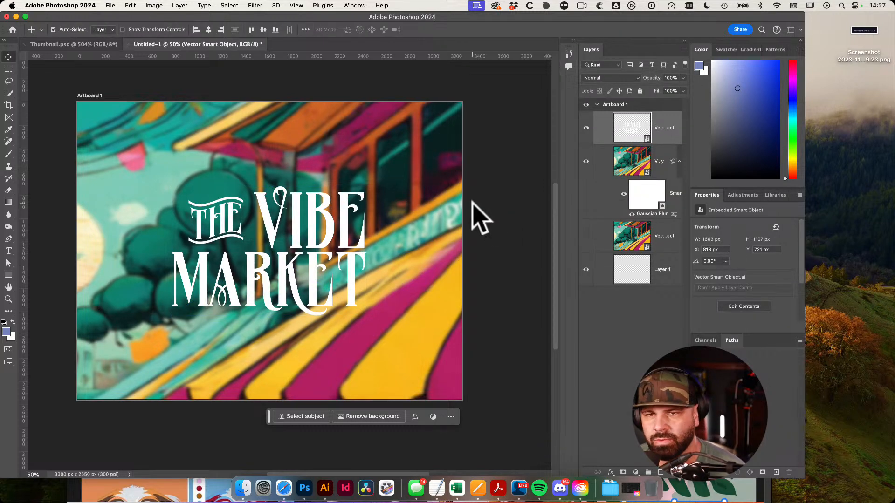
Add a Brightness/Contrast adjustment layer above the blurred market image with brightness set to -28
scroll(482, 338, down, 3)
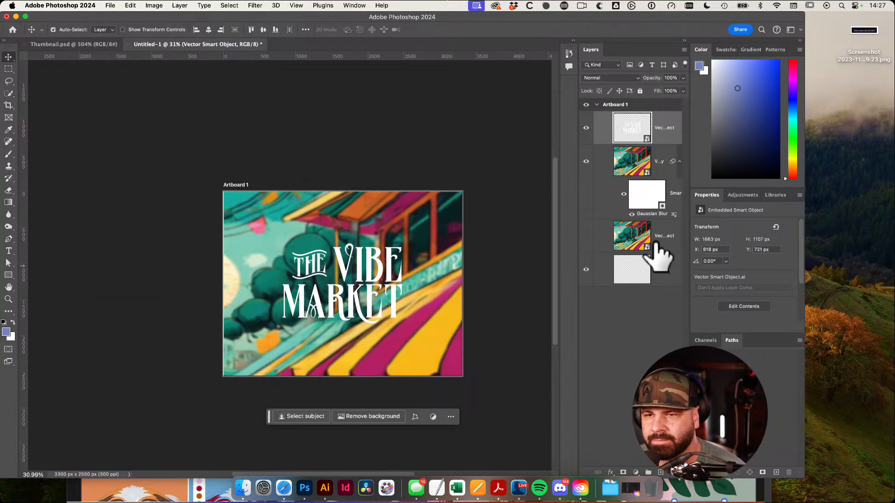
click(637, 163)
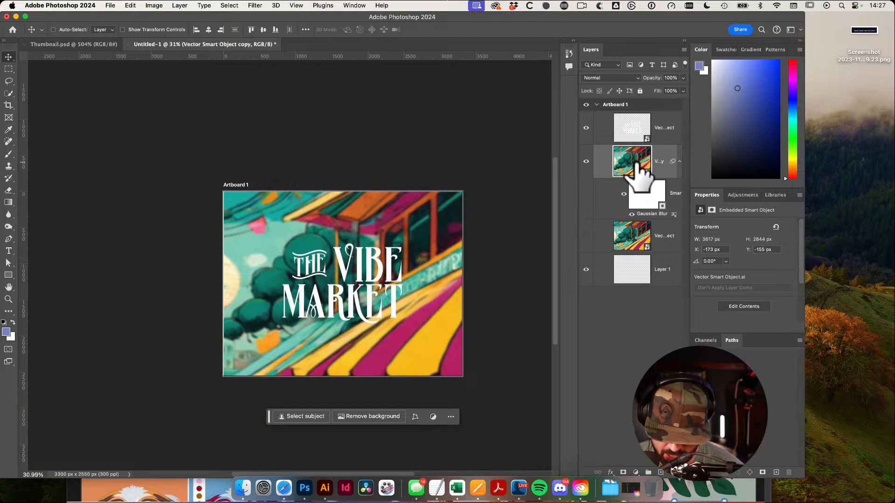
click(748, 194)
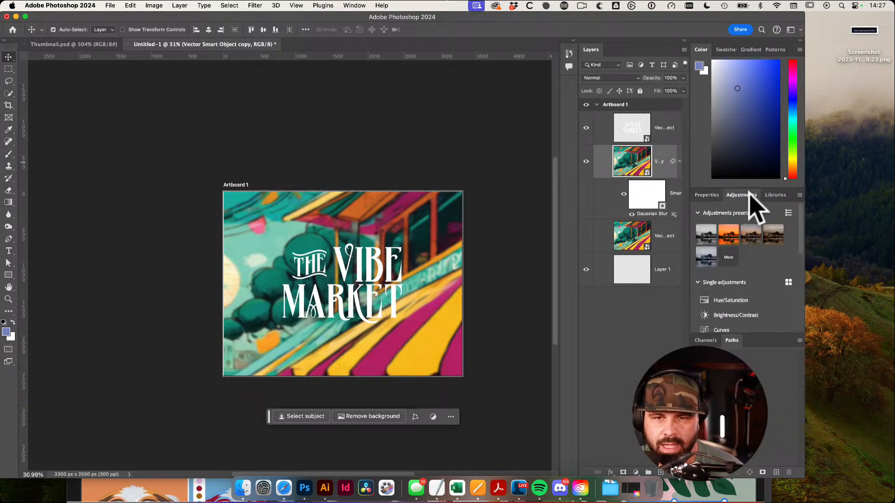
scroll(767, 284, down, 1)
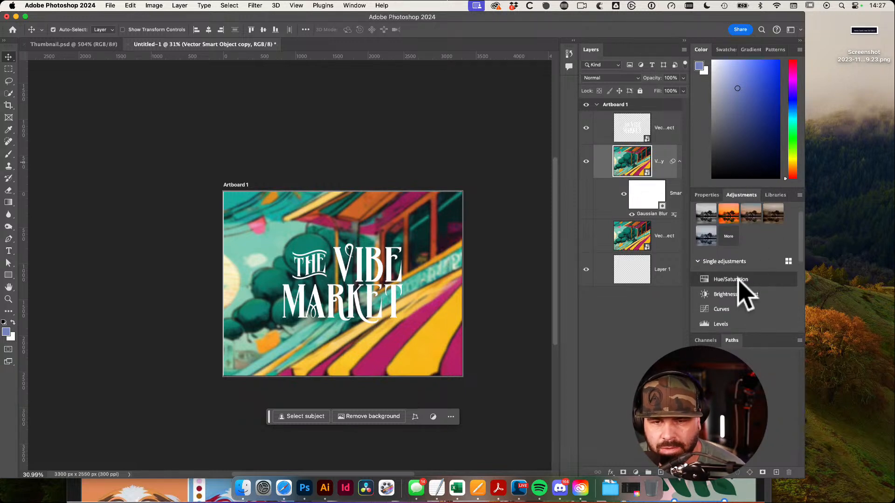
click(766, 294)
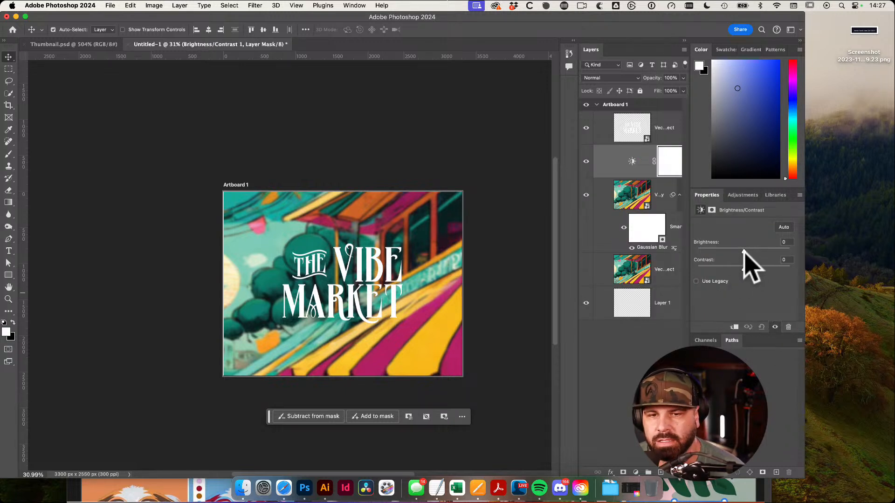
drag(743, 252, 735, 253)
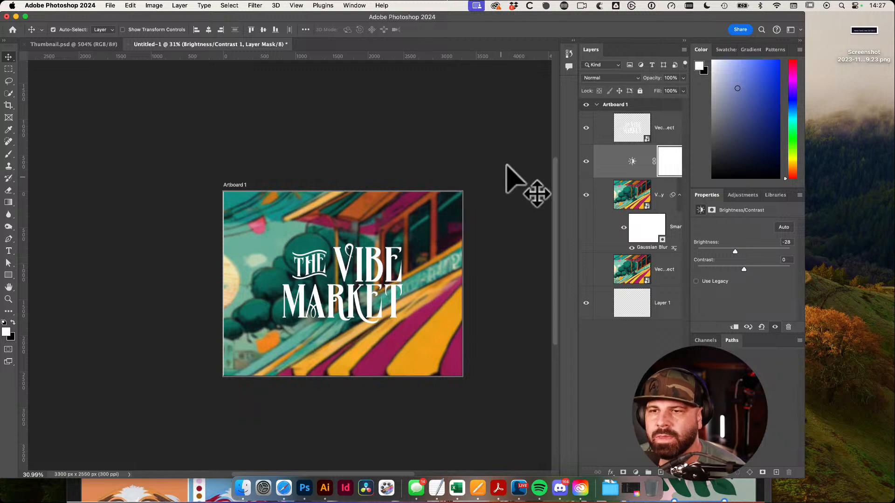
drag(523, 183, 457, 140)
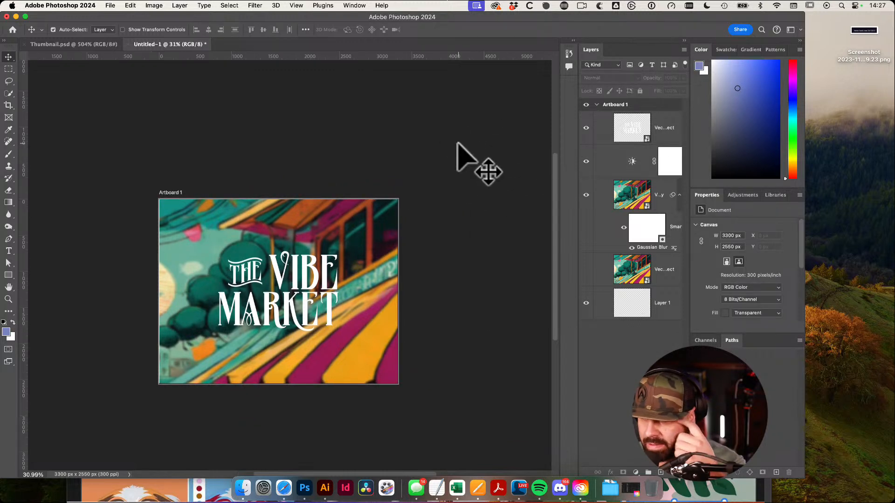
Try a Drop Shadow on the logo layer with 29% opacity and a 155 px size
click(624, 135)
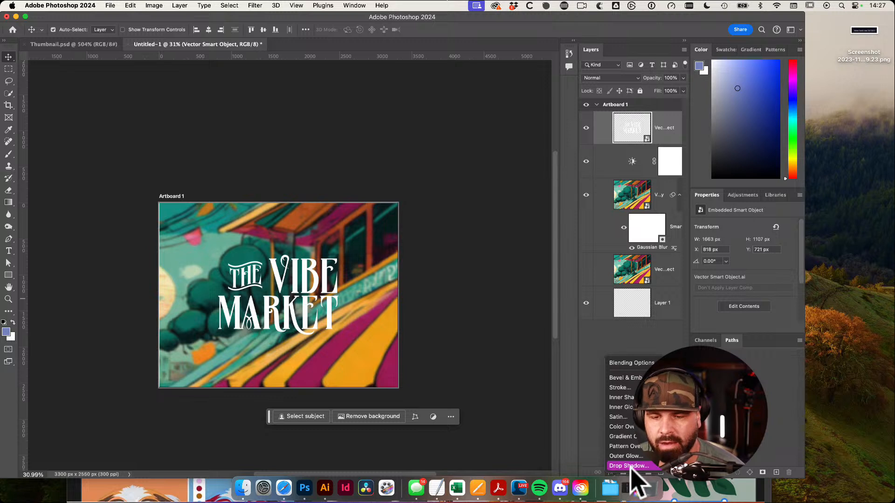
double_click(587, 275)
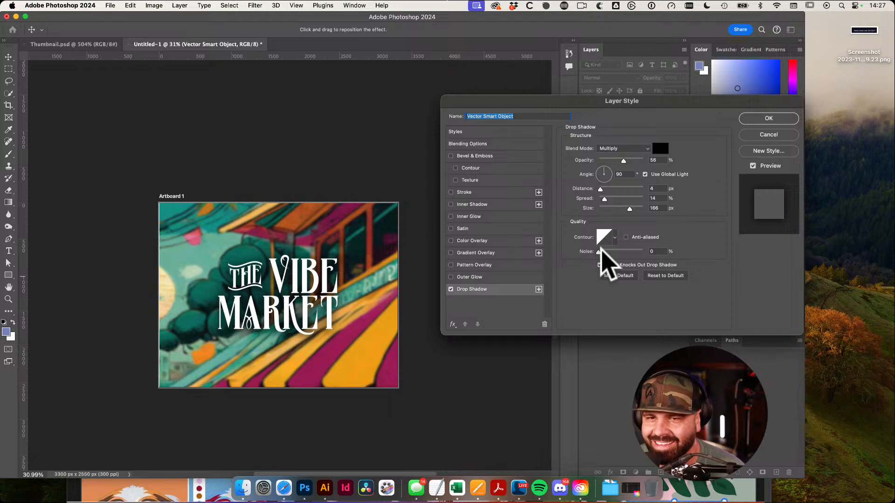
drag(630, 209, 627, 209)
drag(623, 160, 613, 161)
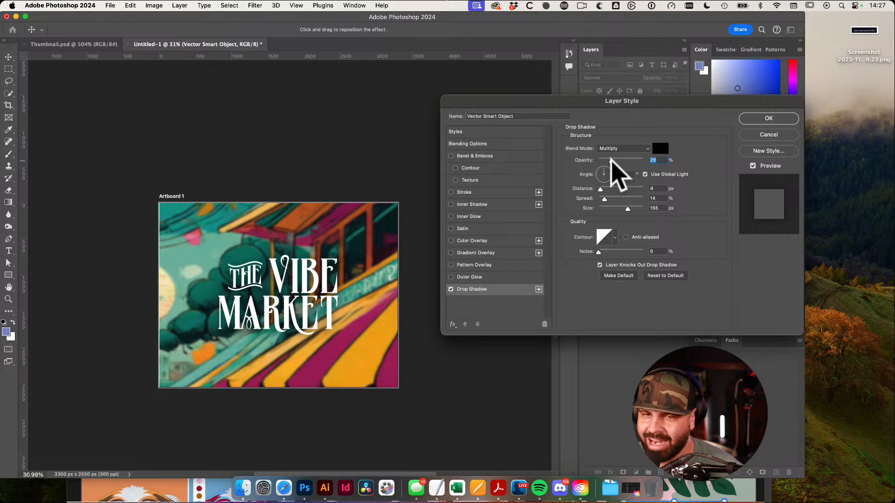
drag(578, 100, 559, 102)
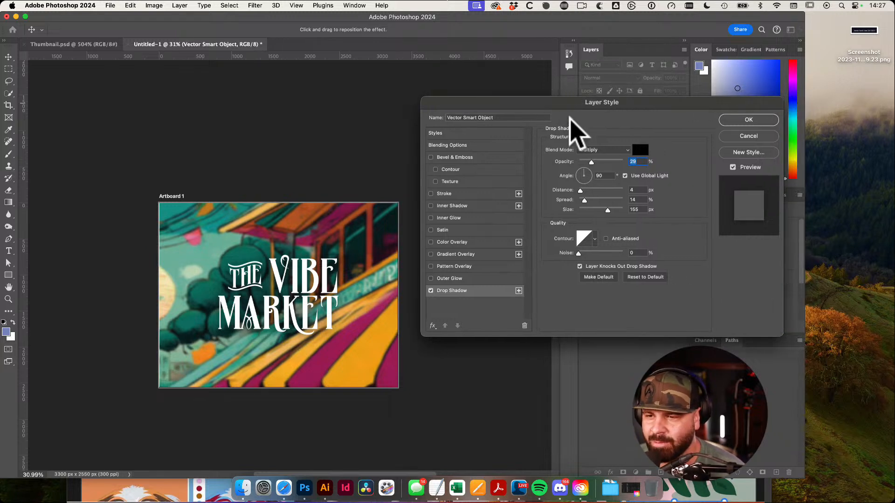
Try stronger and softer versions of the logo's shadow, ending at 18% opacity, 13% spread and 106 px size
drag(605, 210, 602, 210)
drag(591, 161, 624, 161)
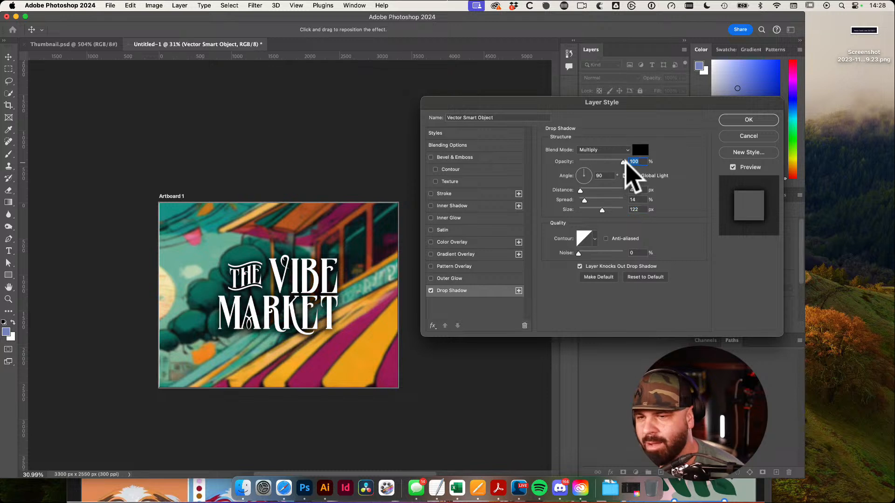
drag(602, 211, 638, 210)
drag(585, 199, 655, 209)
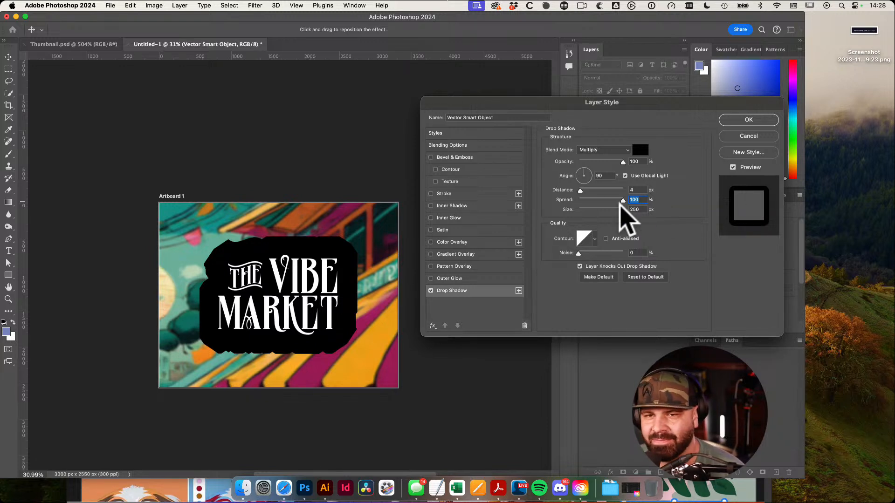
drag(625, 201, 599, 209)
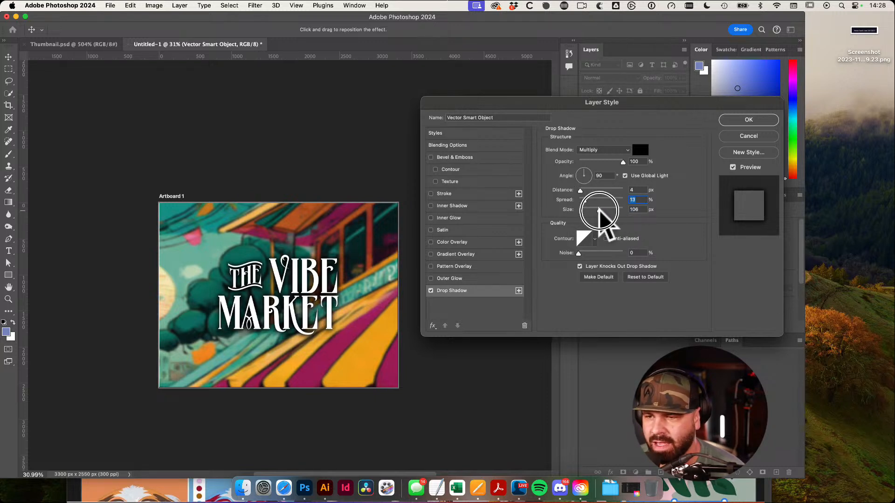
drag(623, 162, 590, 161)
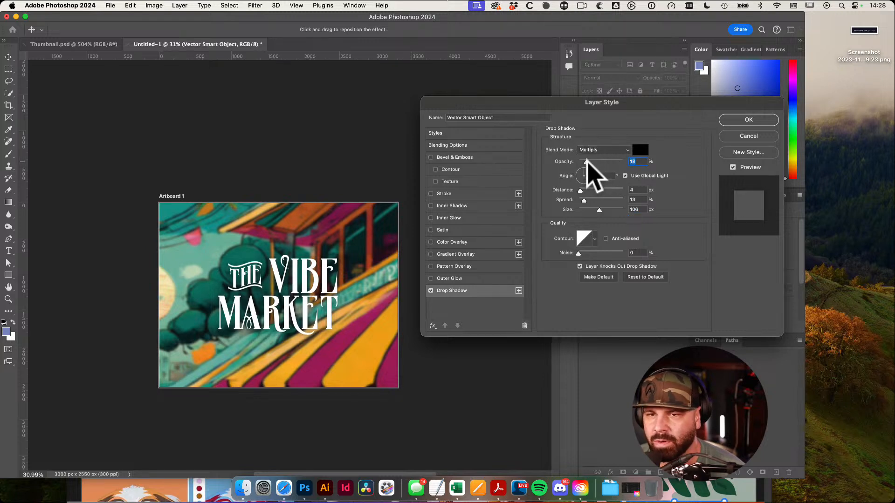
Try a white 5 px inside stroke on the logo layer
click(512, 140)
click(508, 134)
click(503, 145)
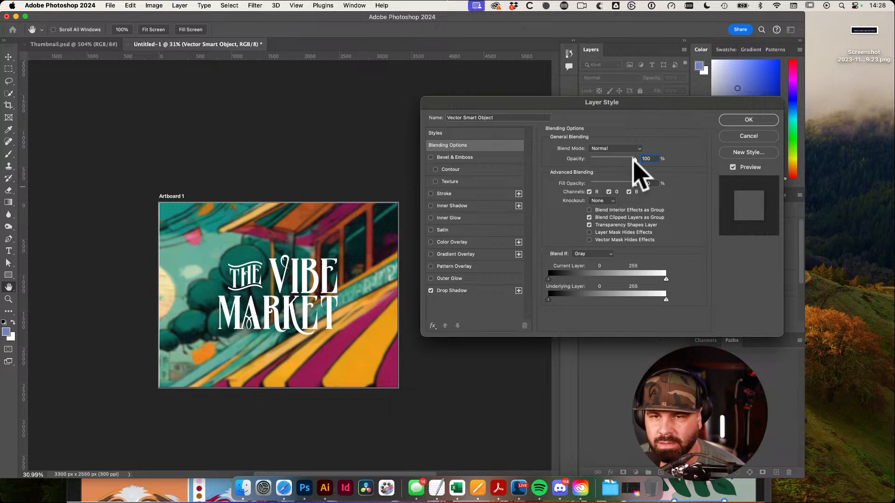
mouse_move(634, 159)
mouse_down()
mouse_move(602, 159)
mouse_move(646, 159)
mouse_up()
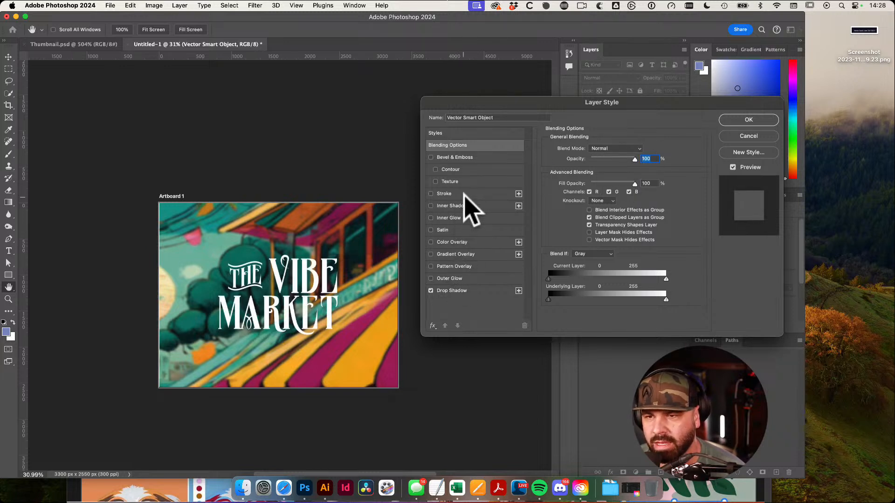
click(464, 194)
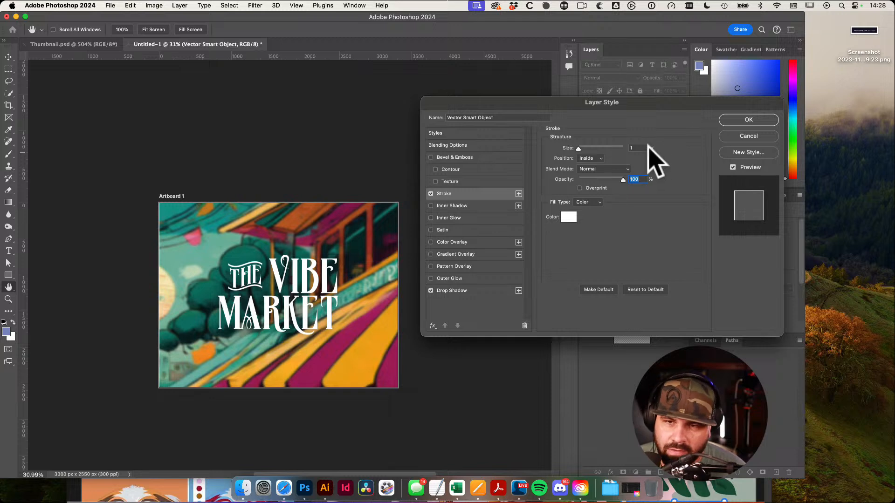
click(637, 147)
text(5)
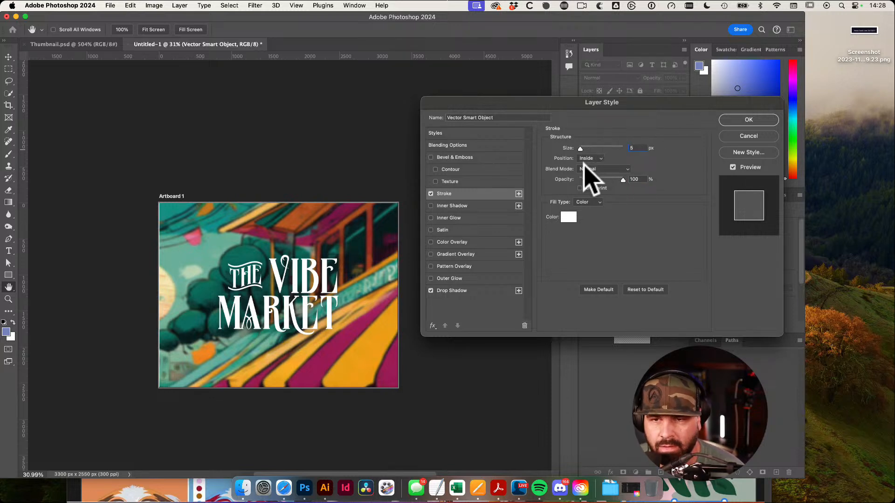
Try Bevel & Emboss, 71% layer opacity and a 70 px stroke on the logo, and discard the layer style changes
click(485, 146)
click(484, 157)
click(490, 146)
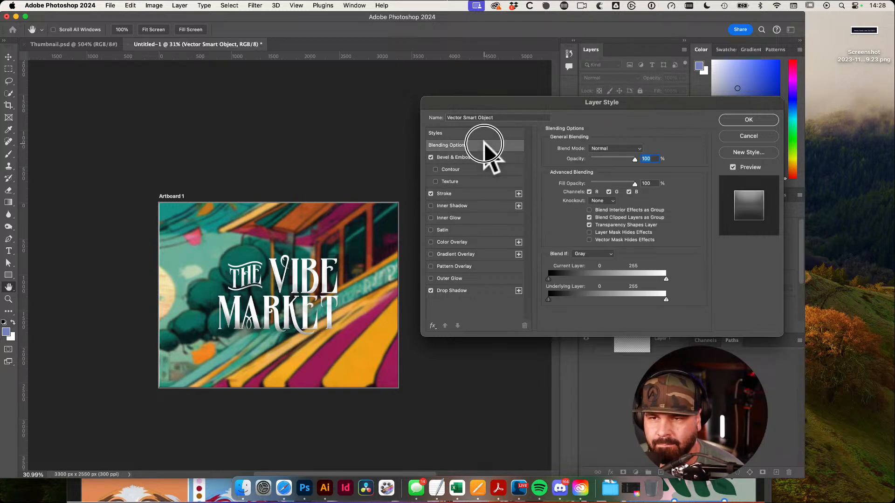
drag(634, 159, 621, 159)
scroll(279, 314, up, 3)
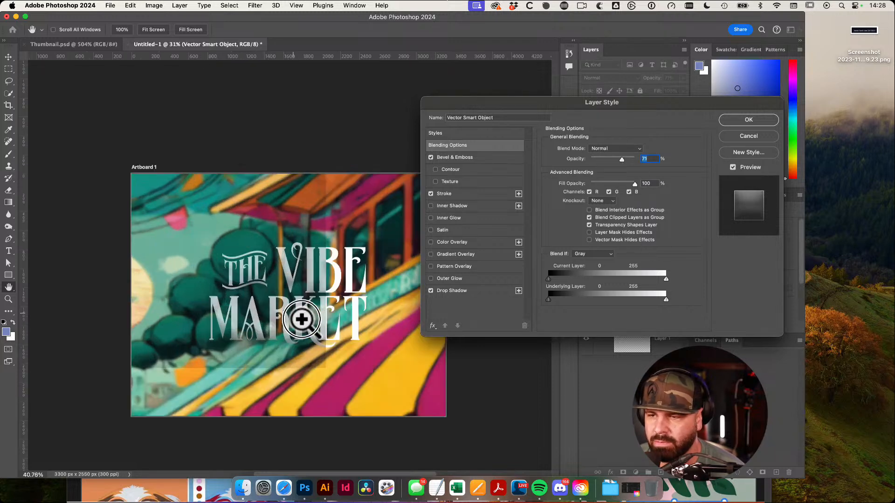
scroll(313, 331, up, 5)
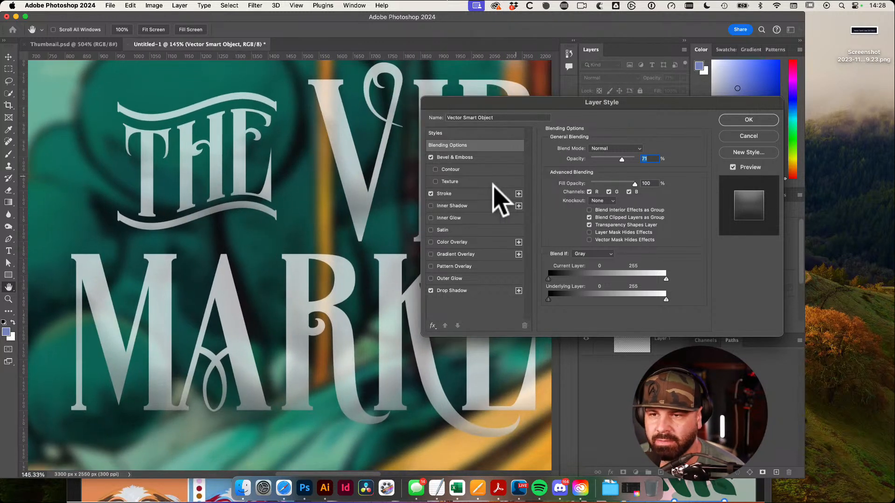
click(475, 196)
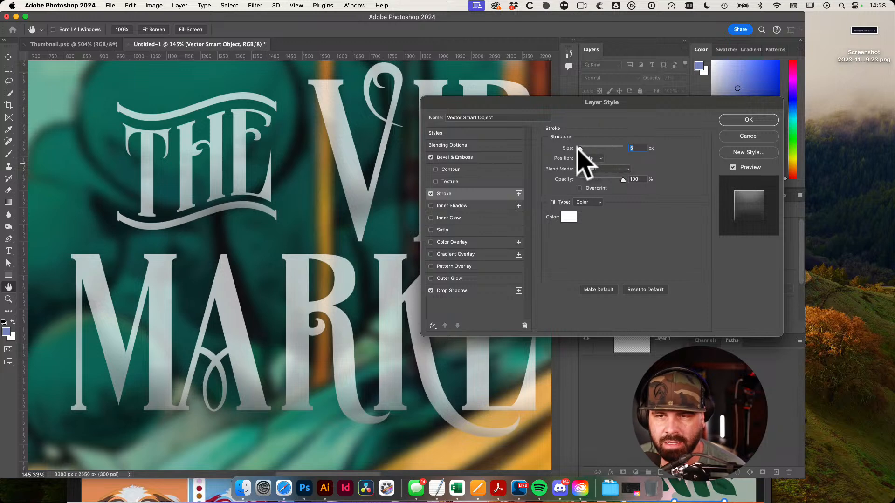
drag(581, 148, 593, 148)
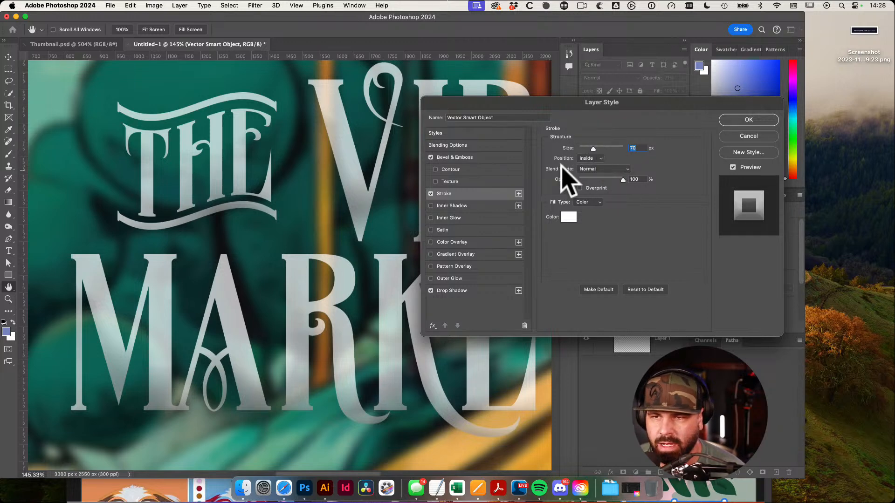
click(745, 134)
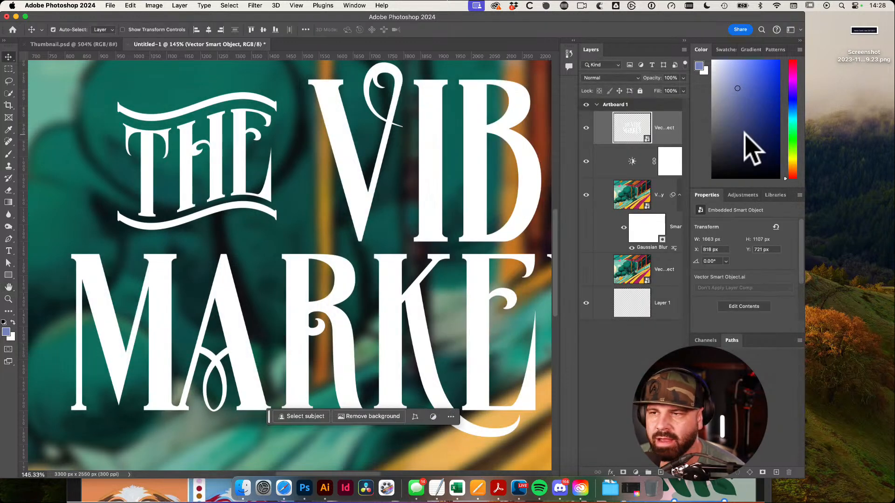
Select the white Vibe Market logo layer and add a Drop Shadow effect to it
drag(430, 190, 340, 200)
drag(440, 186, 587, 253)
drag(322, 241, 280, 233)
drag(293, 233, 350, 176)
super+click(453, 231)
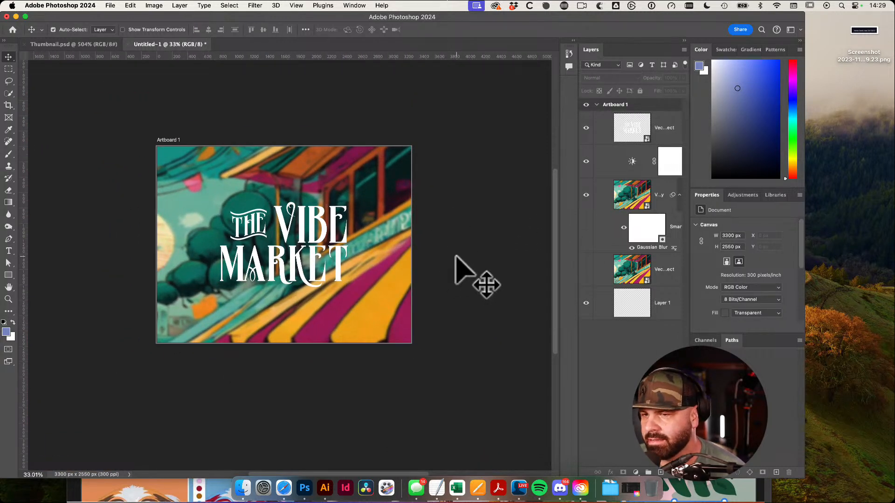
click(339, 251)
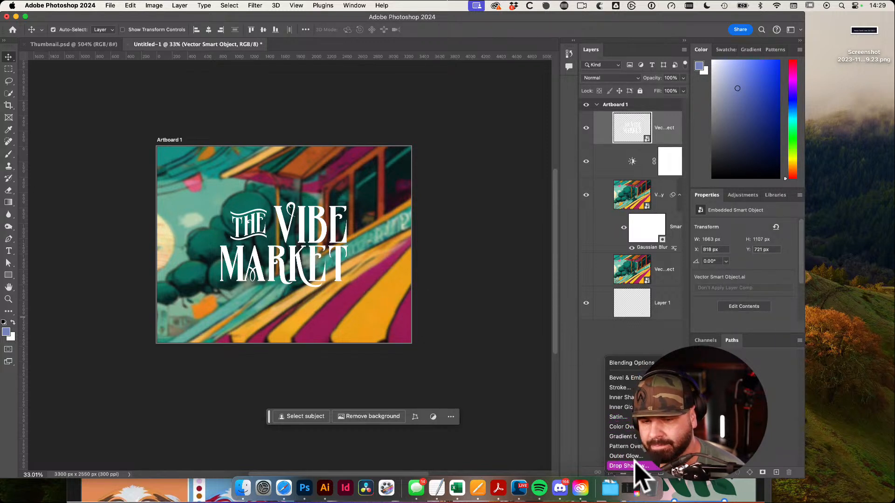
click(625, 466)
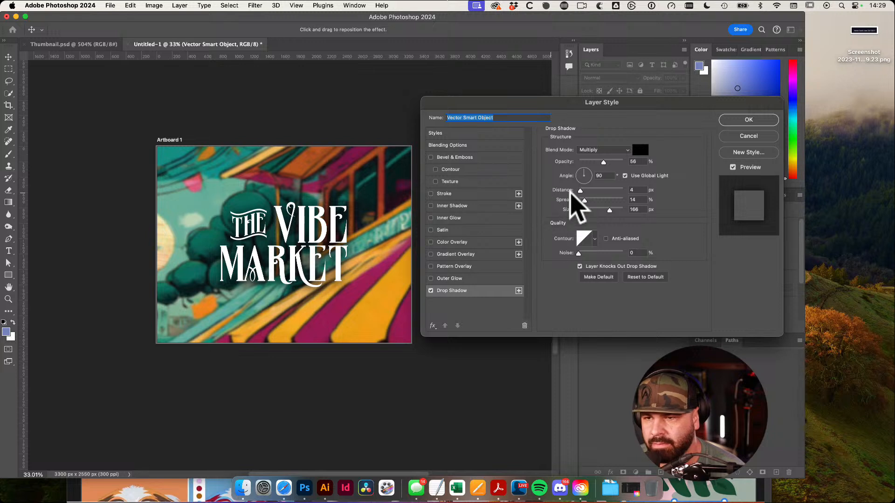
Soften the logo's drop shadow to 16% opacity, 26% spread and 51 px size, and apply the layer style
drag(604, 161, 589, 161)
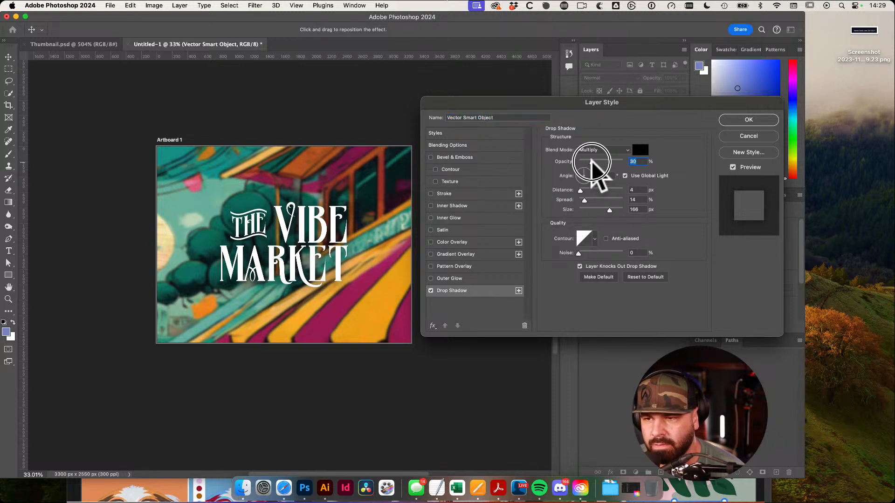
mouse_move(609, 209)
mouse_down()
mouse_move(585, 200)
mouse_move(599, 200)
mouse_move(599, 210)
mouse_up()
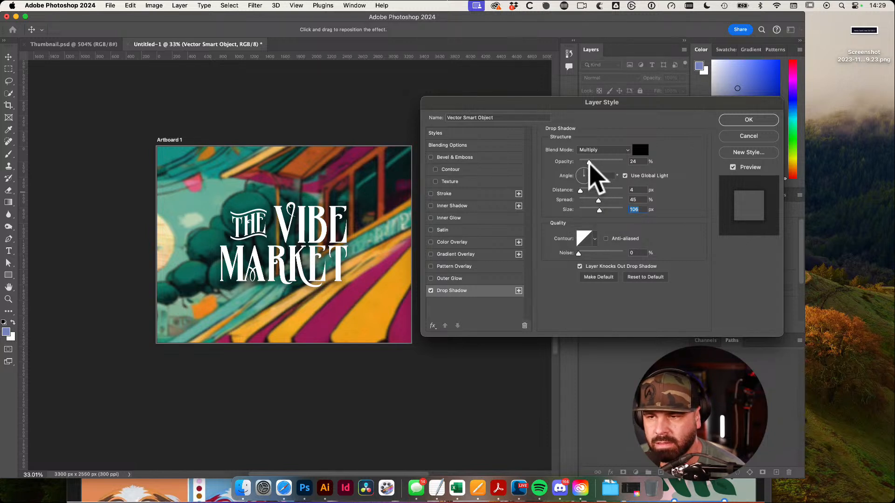
drag(589, 161, 586, 162)
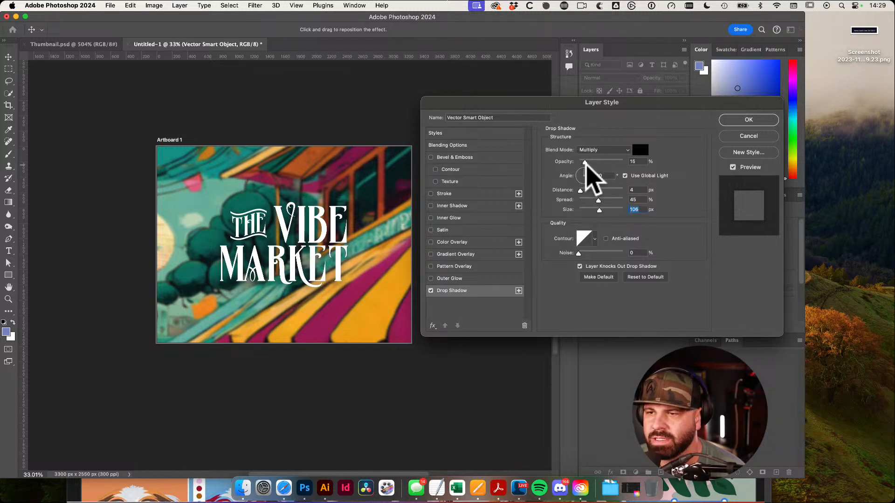
mouse_move(598, 200)
mouse_down()
mouse_move(586, 200)
mouse_move(616, 200)
mouse_move(582, 200)
mouse_move(591, 200)
mouse_move(589, 209)
mouse_up()
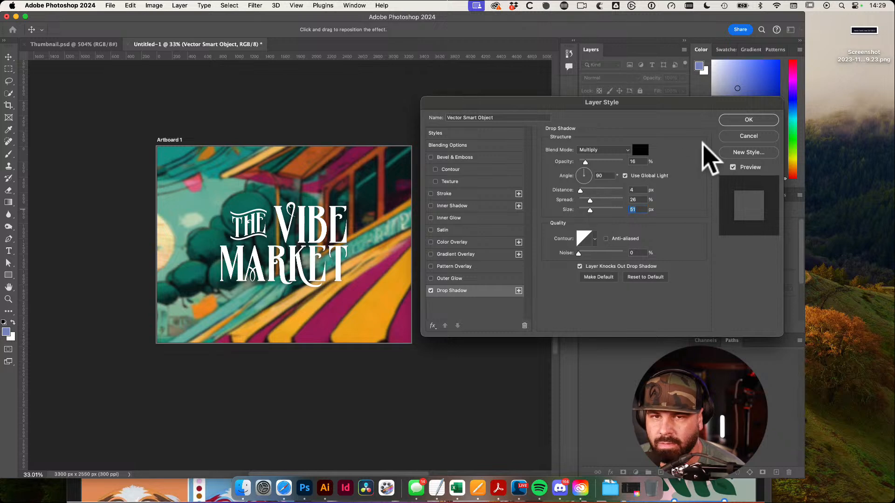
click(747, 123)
click(754, 118)
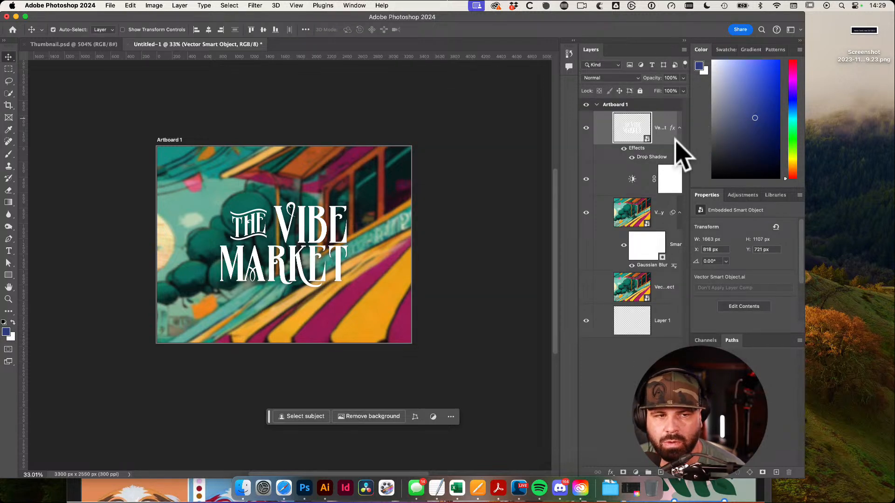
Deselect the logo and start saving the document in Photoshop format under the name "the vibe market header"
click(494, 114)
drag(249, 264, 287, 280)
drag(425, 269, 454, 278)
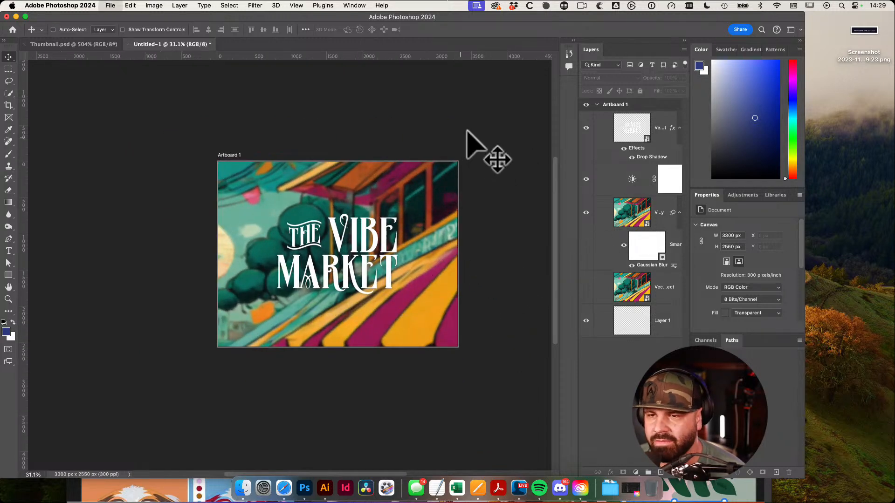
key(super+s)
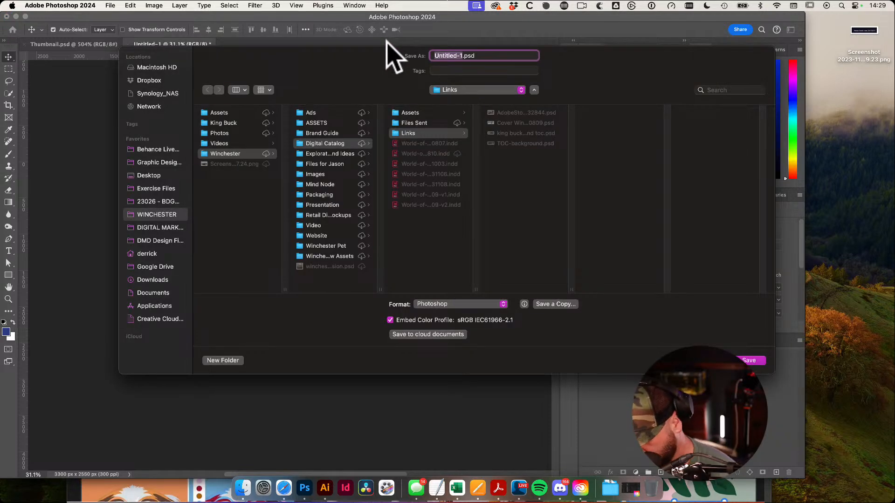
text(the vive)
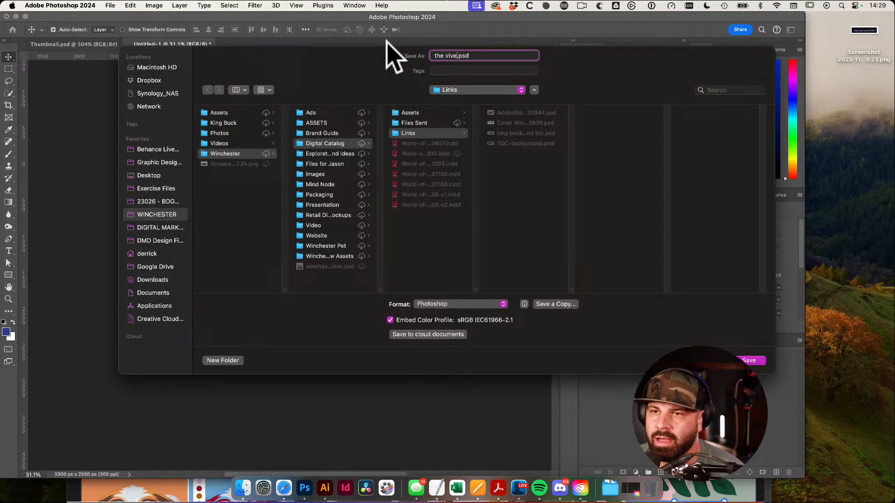
key(BackSpace)
key(BackSpace)
text(be mar)
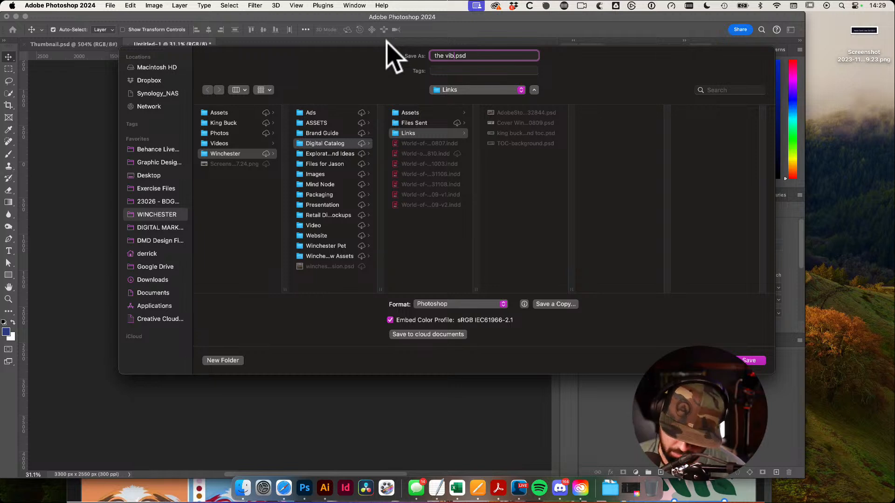
text(ket)
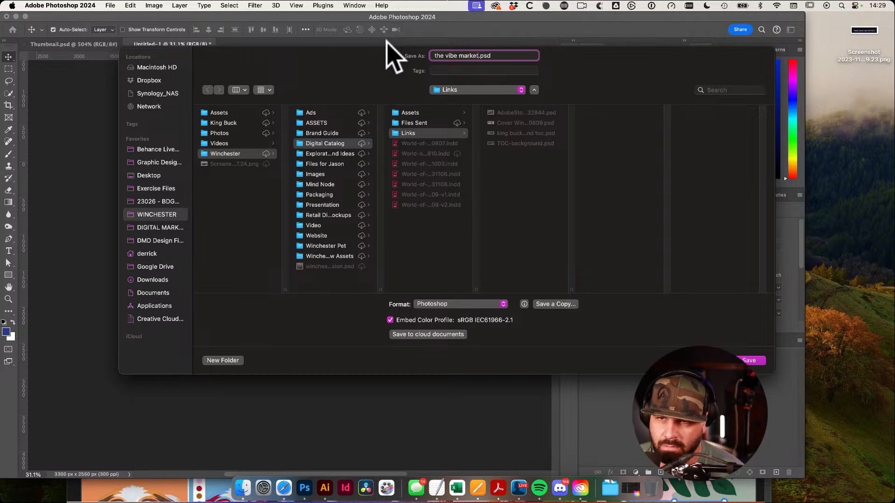
text( header)
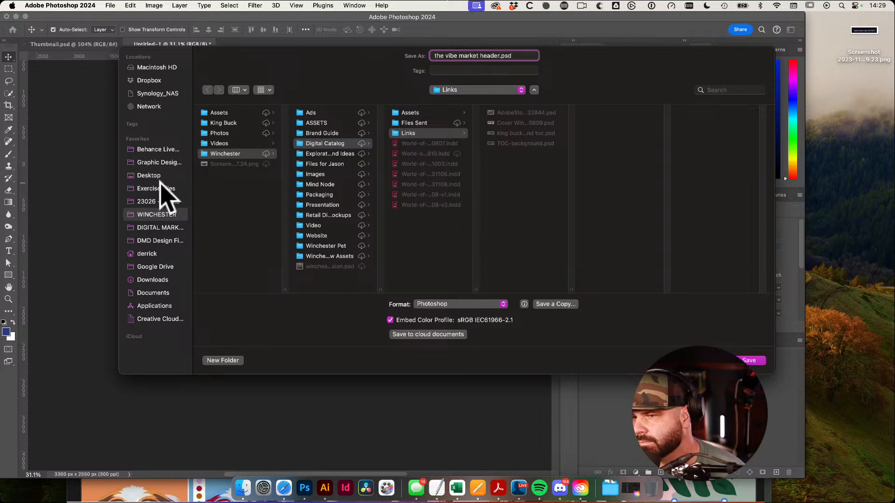
Choose the PSD folder under DESIGN FILES in the 23034 - The Vibe Market project within DMD Design Files and save the document there
click(160, 240)
scroll(235, 242, down, 10)
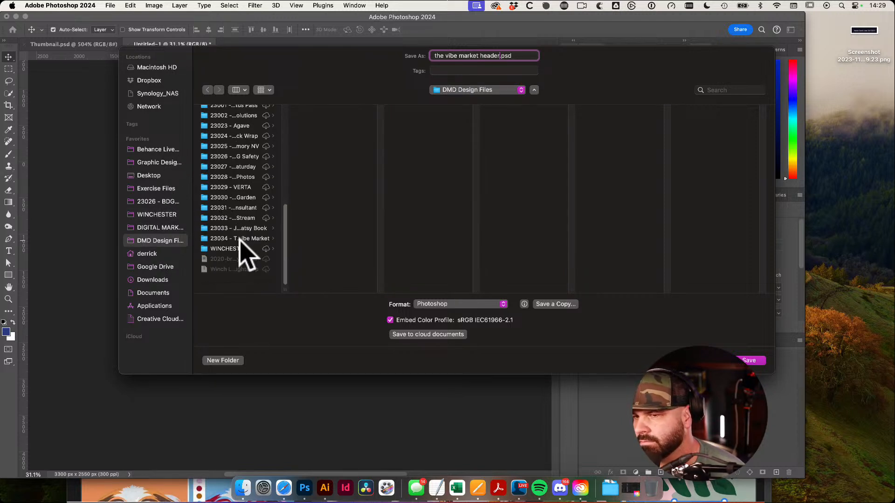
click(252, 253)
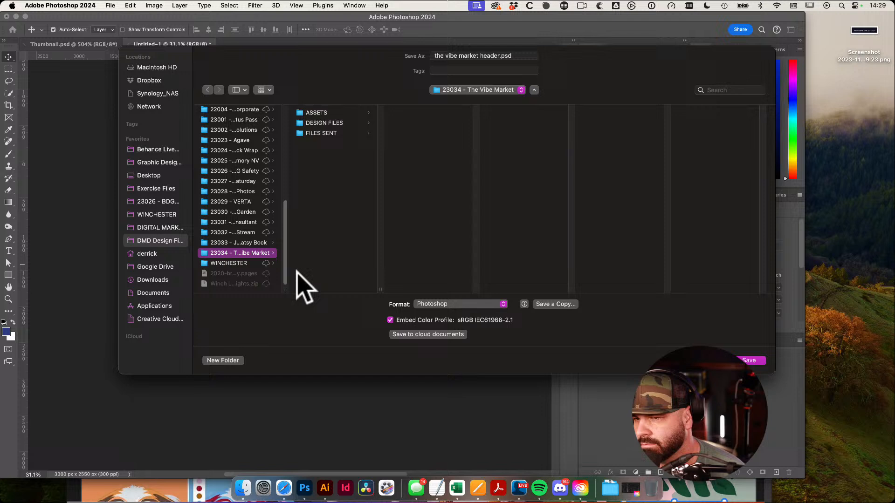
click(334, 122)
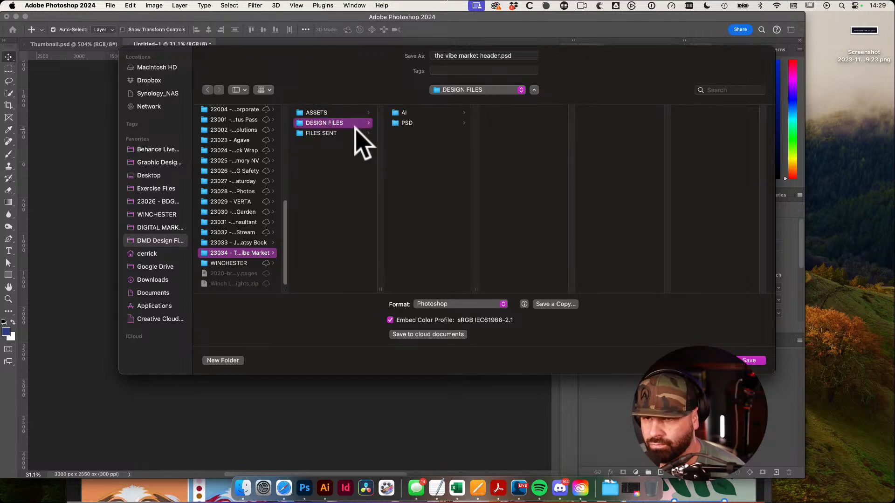
click(415, 124)
key(Return)
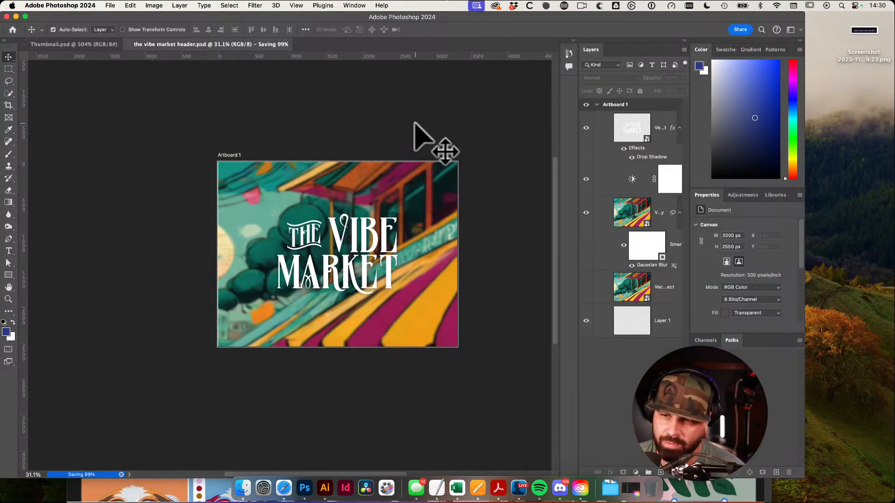
Examine the white logo and its soft shadow against the blurred market illustration, both close up and across the whole artboard
drag(373, 249, 283, 266)
drag(288, 267, 342, 278)
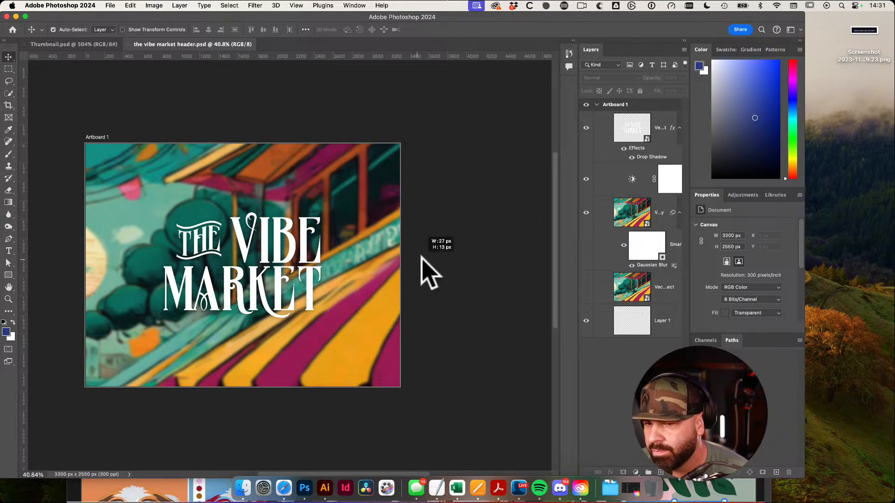
scroll(260, 224, up, 4)
scroll(316, 210, down, 3)
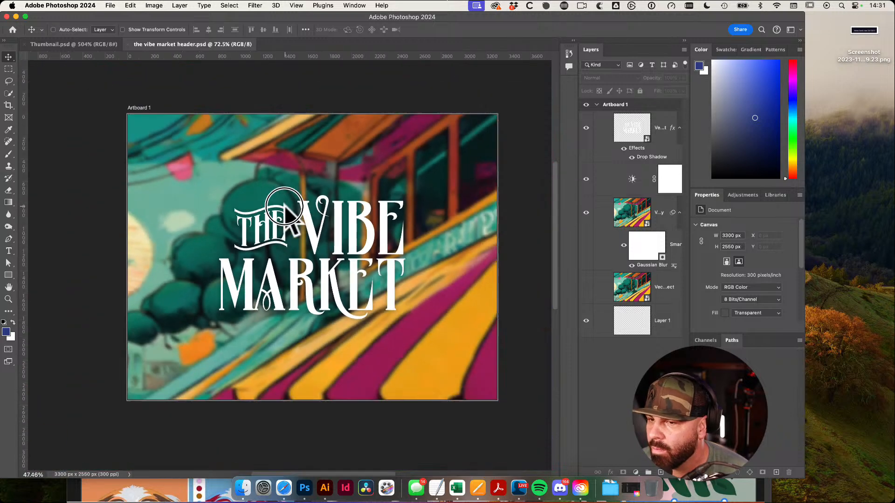
scroll(331, 205, up, 1)
scroll(337, 220, up, 2)
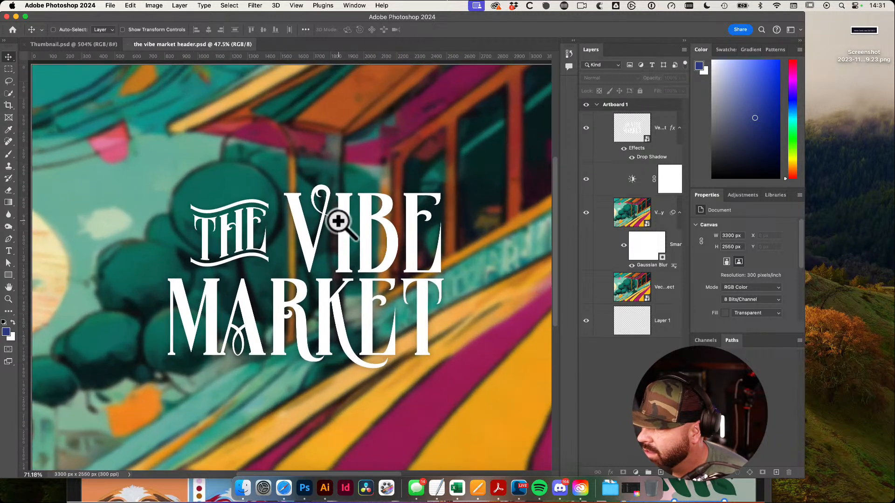
scroll(356, 223, down, 1)
drag(345, 220, 336, 221)
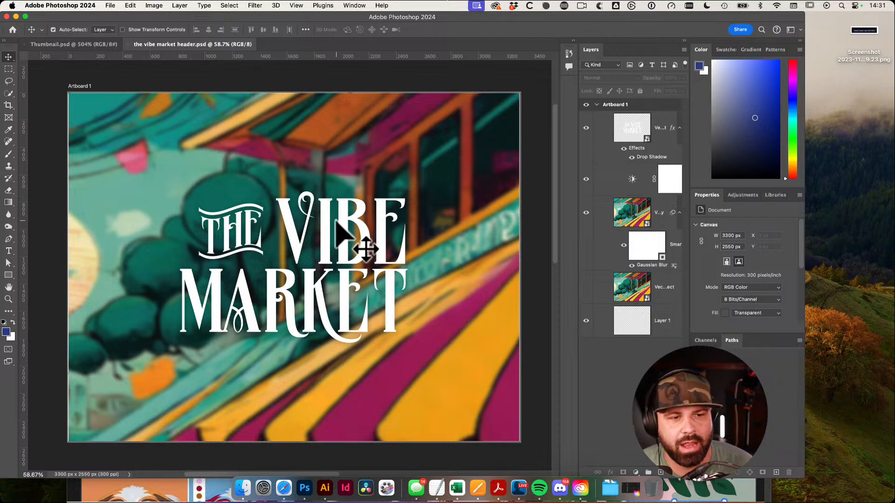